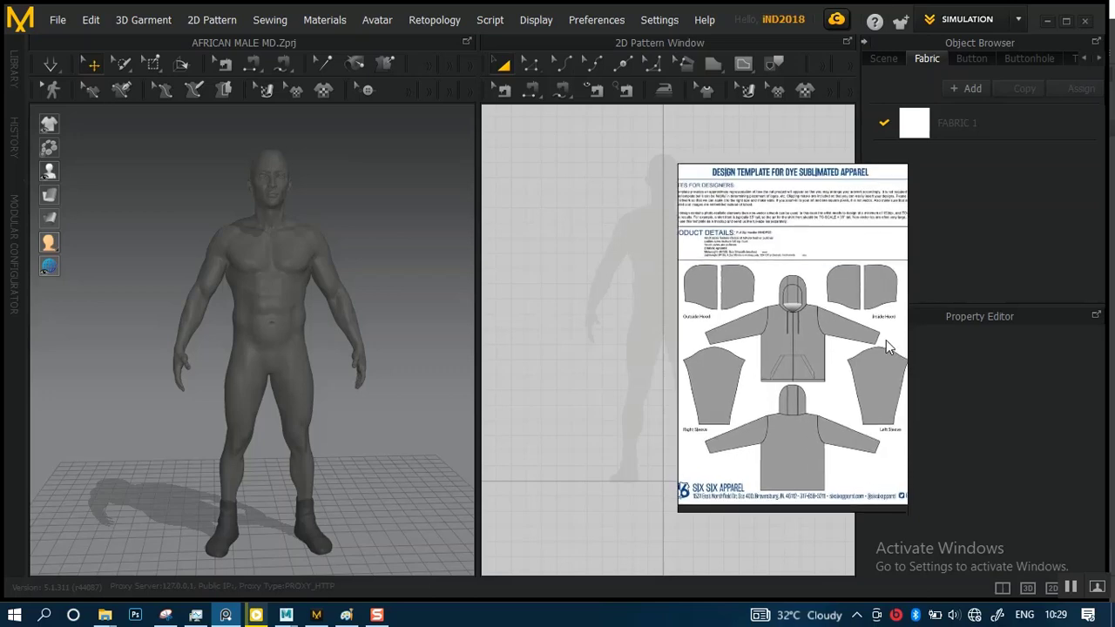
Place the hoodie template reference window clear of the pattern area and enlarge it on the front view of the hoodie
{"action": "left_click_drag", "start_coordinate": [902, 337], "coordinate": [965, 338]}
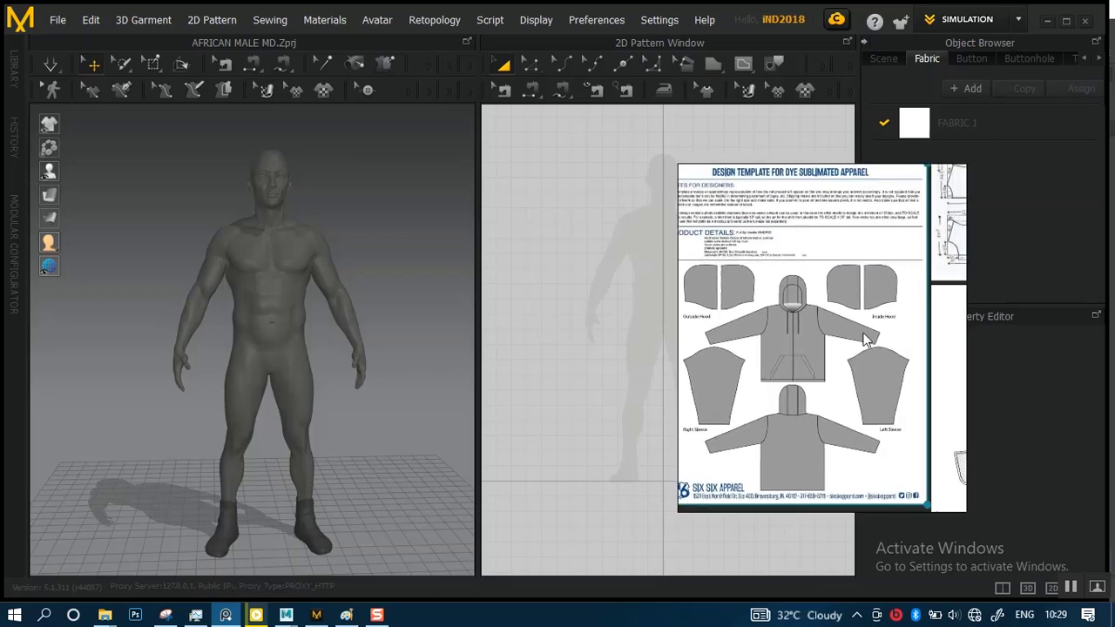
{"action": "left_click_drag", "start_coordinate": [875, 337], "coordinate": [1021, 185]}
{"action": "scroll", "coordinate": [947, 235], "scroll_direction": "up", "scroll_amount": 3}
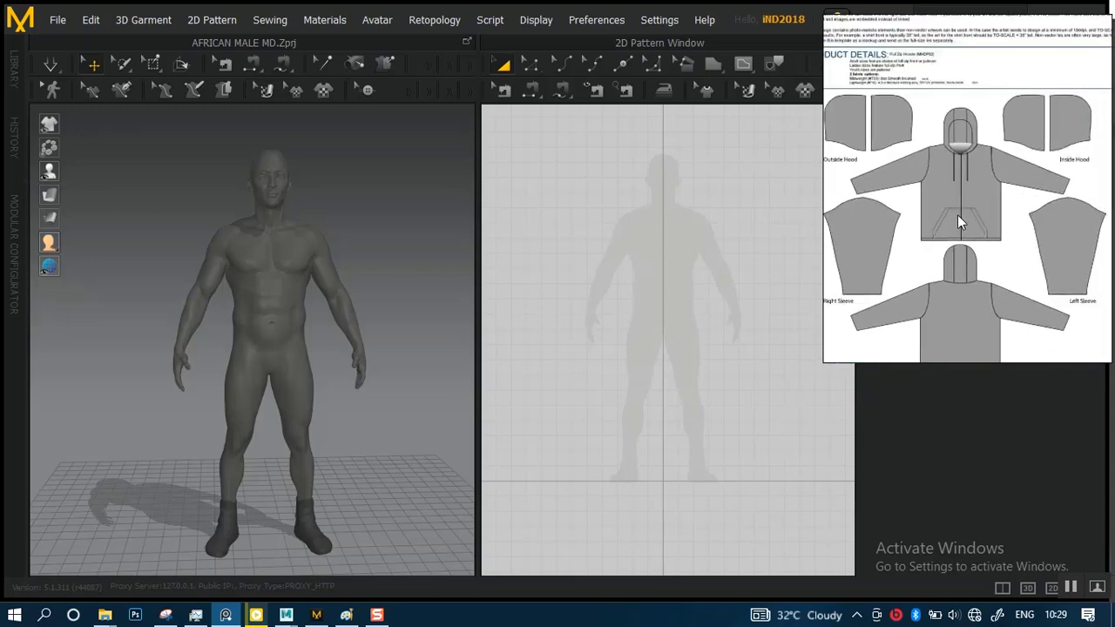
{"action": "scroll", "coordinate": [977, 196], "scroll_direction": "up", "scroll_amount": 3}
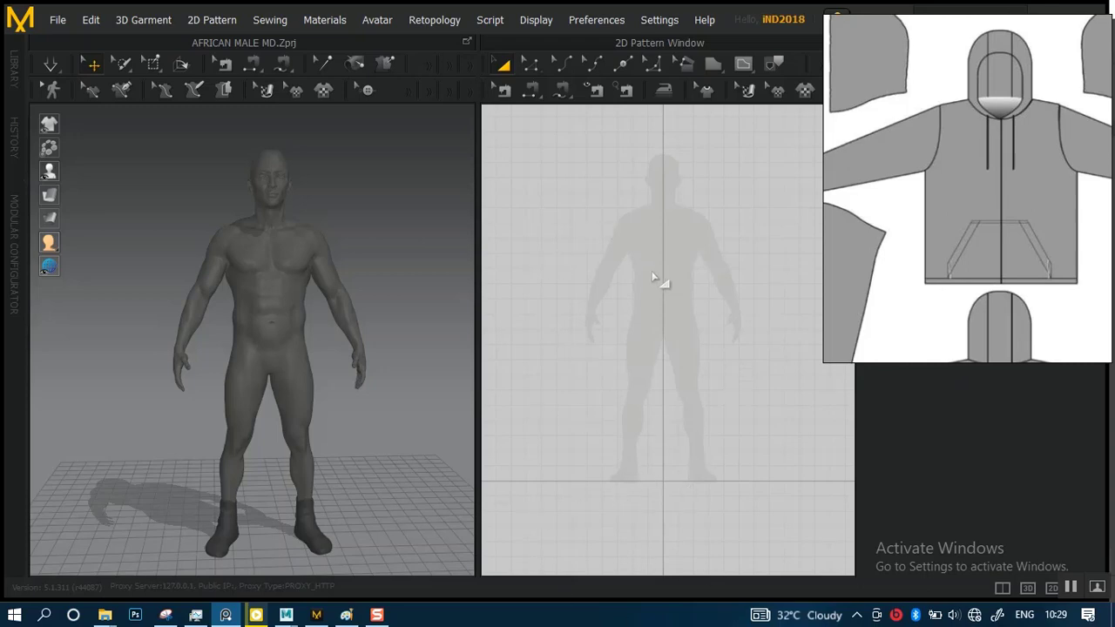
Start a polygon pattern over the avatar's torso: shoulder line about 15 cm, neckline about 15.7 cm, centre-front line about 62 cm
{"action": "left_click", "coordinate": [681, 236]}
{"action": "scroll", "coordinate": [681, 264], "scroll_direction": "up", "scroll_amount": 3}
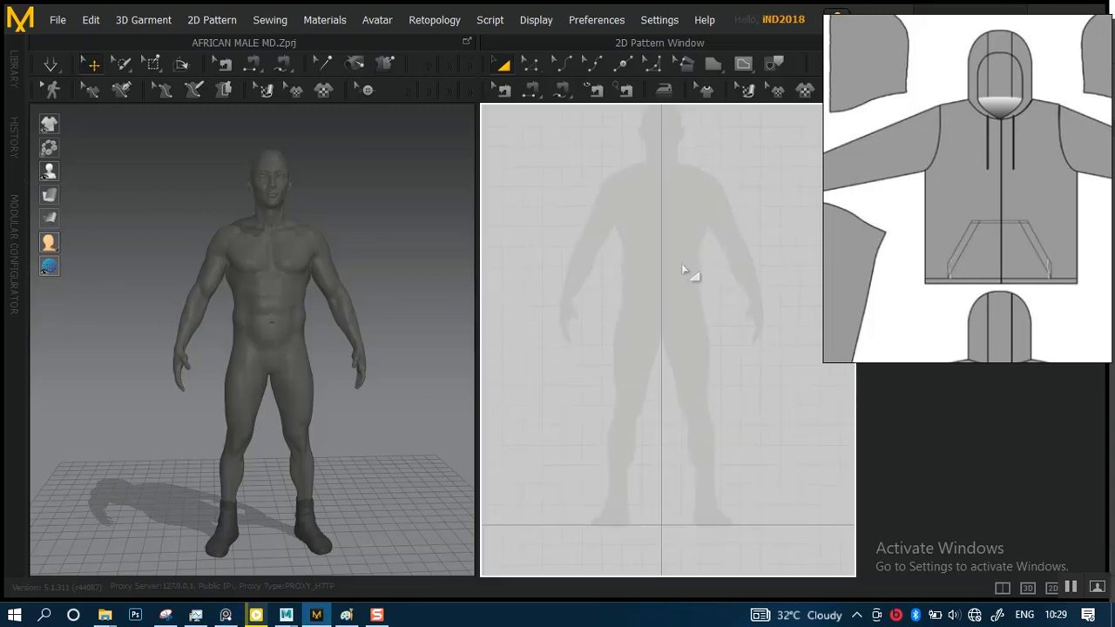
{"action": "scroll", "coordinate": [675, 274], "scroll_direction": "down", "scroll_amount": 3}
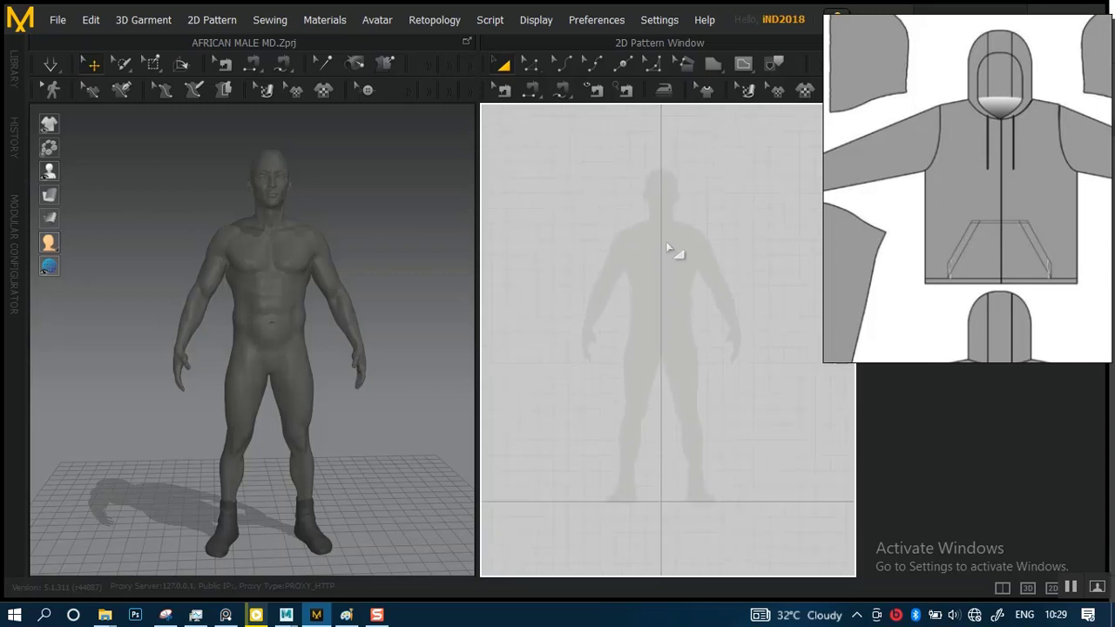
{"action": "left_click", "coordinate": [711, 68]}
{"action": "left_click", "coordinate": [717, 65]}
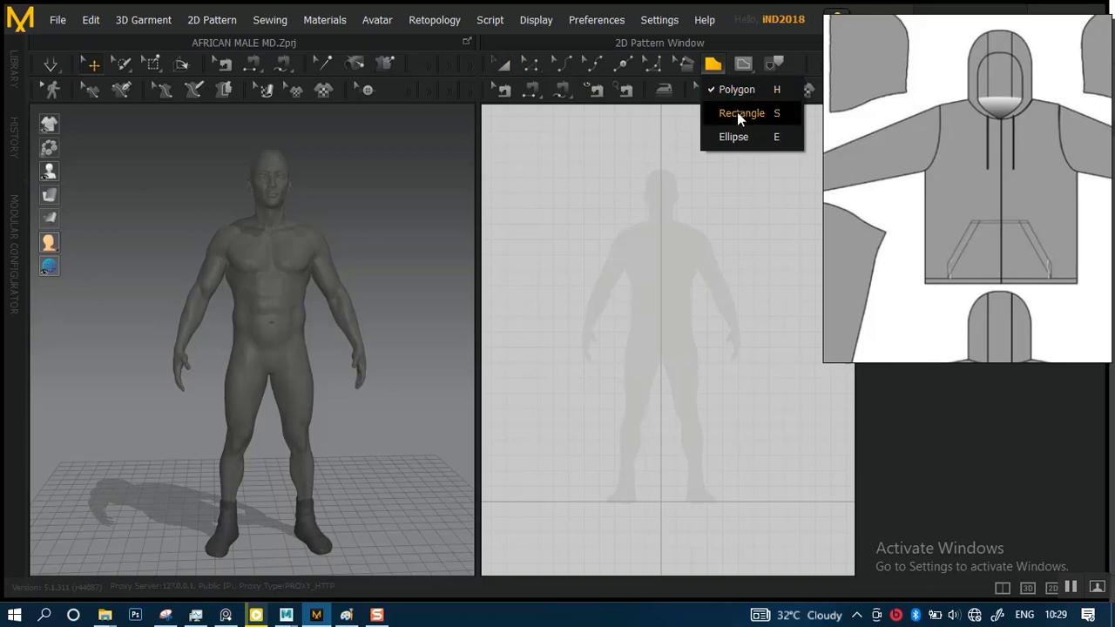
{"action": "left_click", "coordinate": [737, 90]}
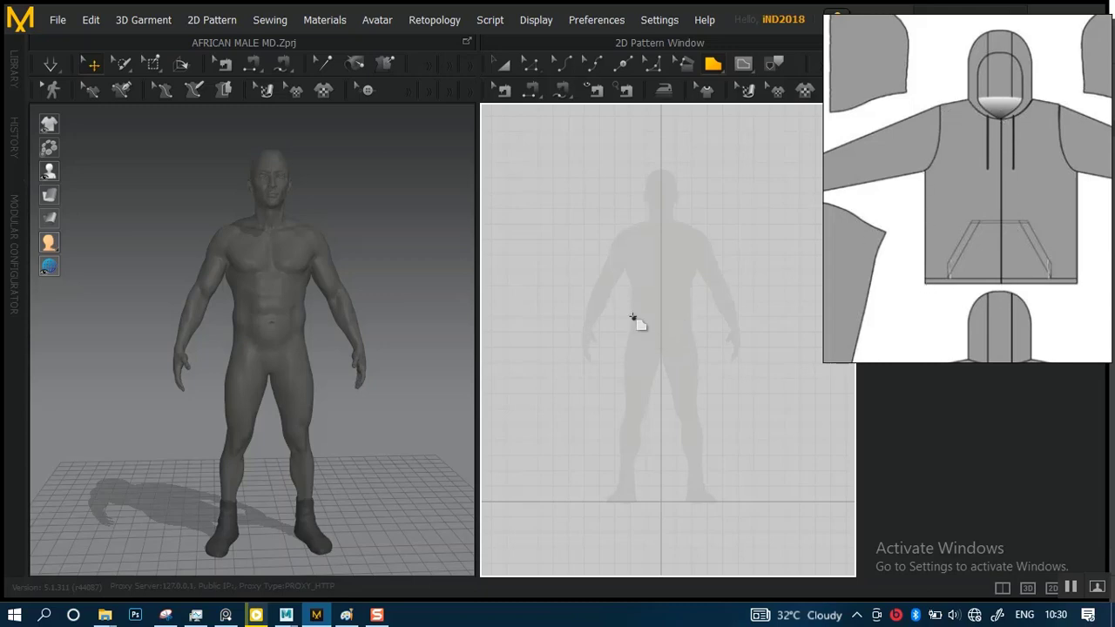
{"action": "scroll", "coordinate": [639, 334], "scroll_direction": "up", "scroll_amount": 5}
{"action": "scroll", "coordinate": [653, 318], "scroll_direction": "up", "scroll_amount": 2}
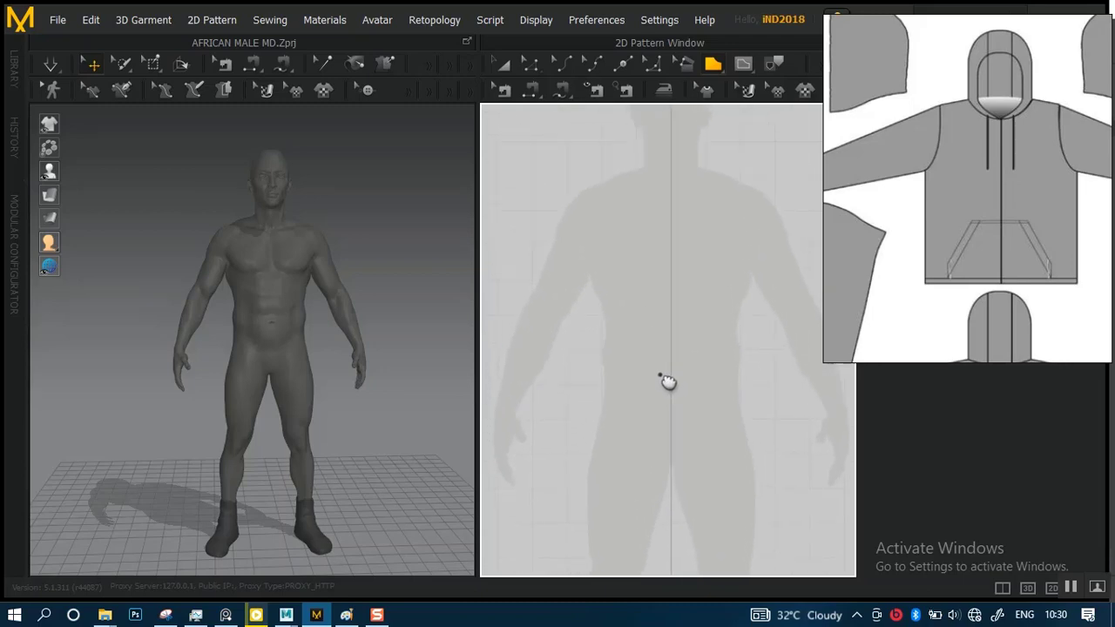
{"action": "scroll", "coordinate": [632, 305], "scroll_direction": "down", "scroll_amount": 1}
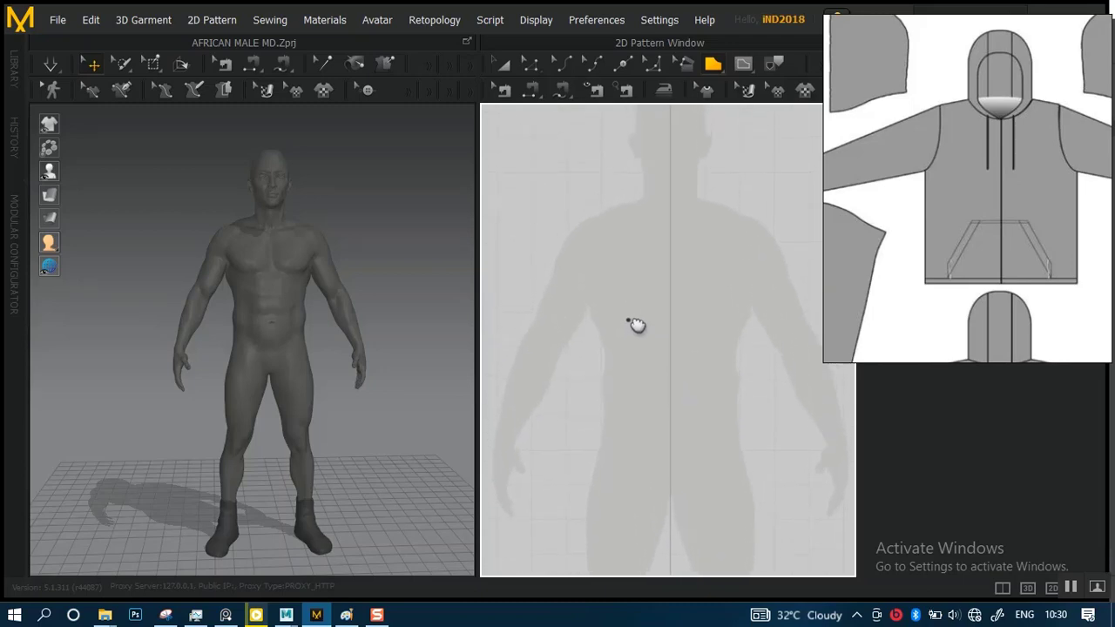
{"action": "scroll", "coordinate": [636, 237], "scroll_direction": "down", "scroll_amount": 2}
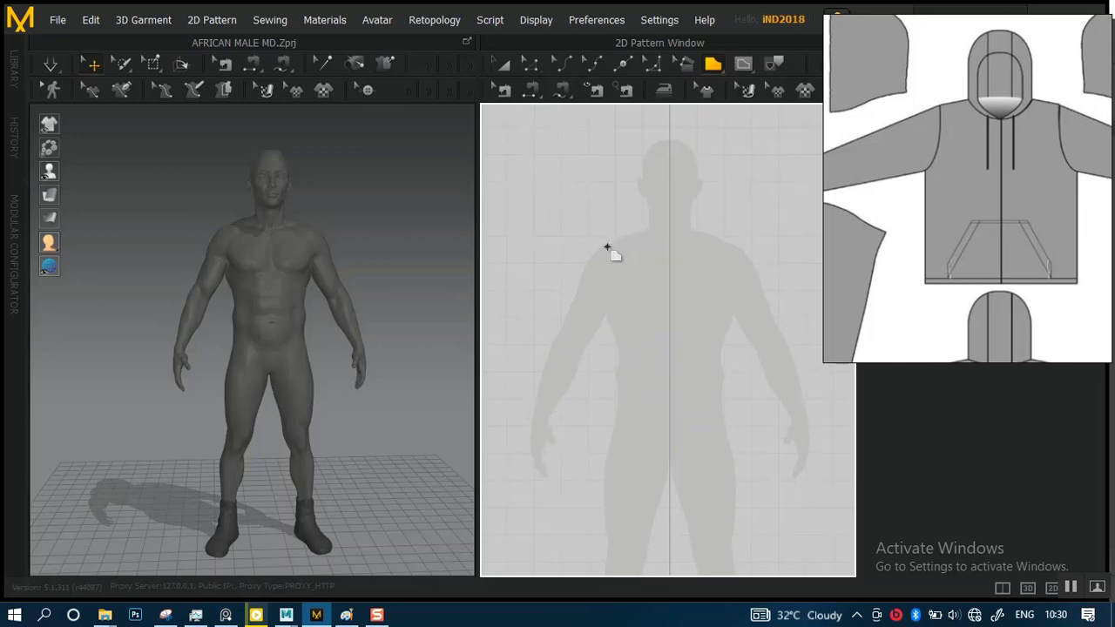
{"action": "left_click", "coordinate": [610, 246]}
{"action": "left_click", "coordinate": [647, 231]}
{"action": "left_click", "coordinate": [669, 267]}
{"action": "left_click", "coordinate": [668, 433]}
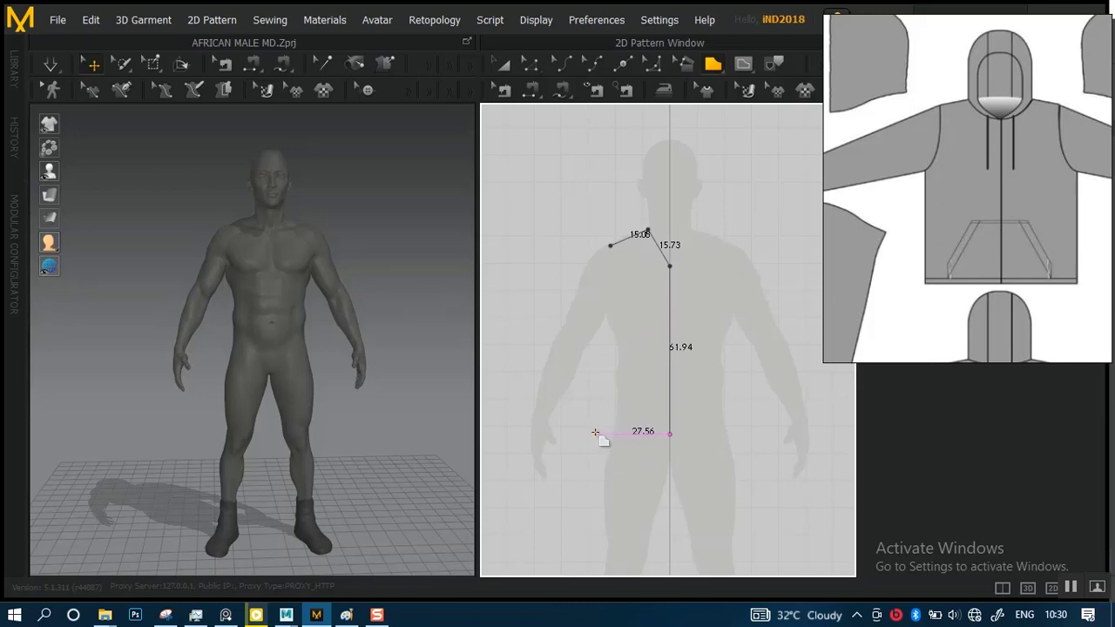
Complete the half-front polygon with a straight hem about 29.4 cm and a side about 45 cm long, closing it at the shoulder point
{"action": "key", "text": "shift"}
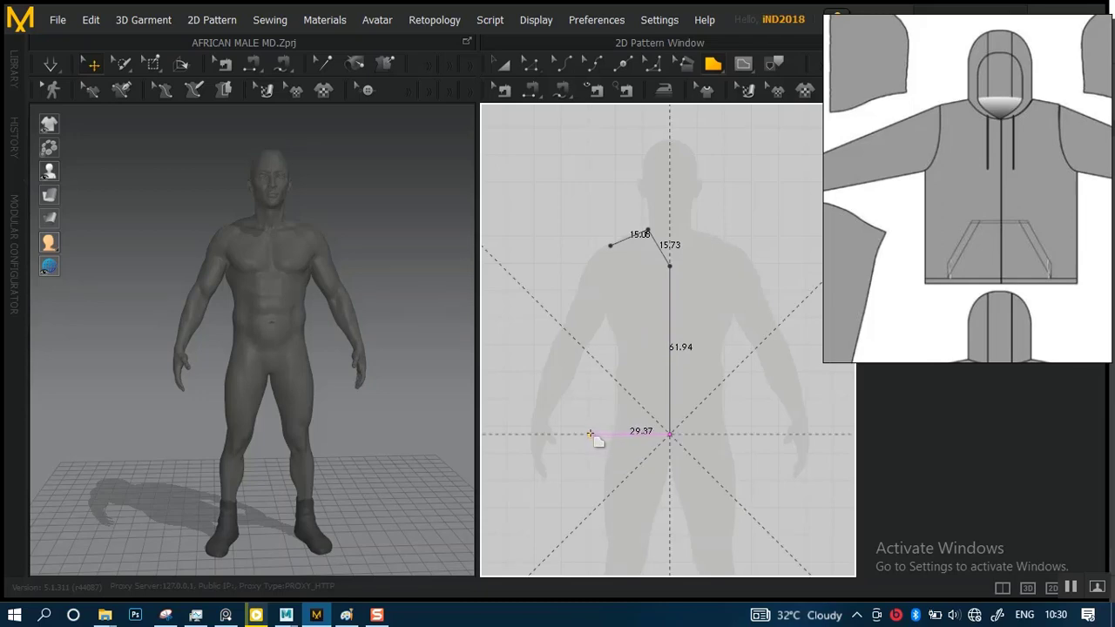
{"action": "left_click", "coordinate": [590, 433]}
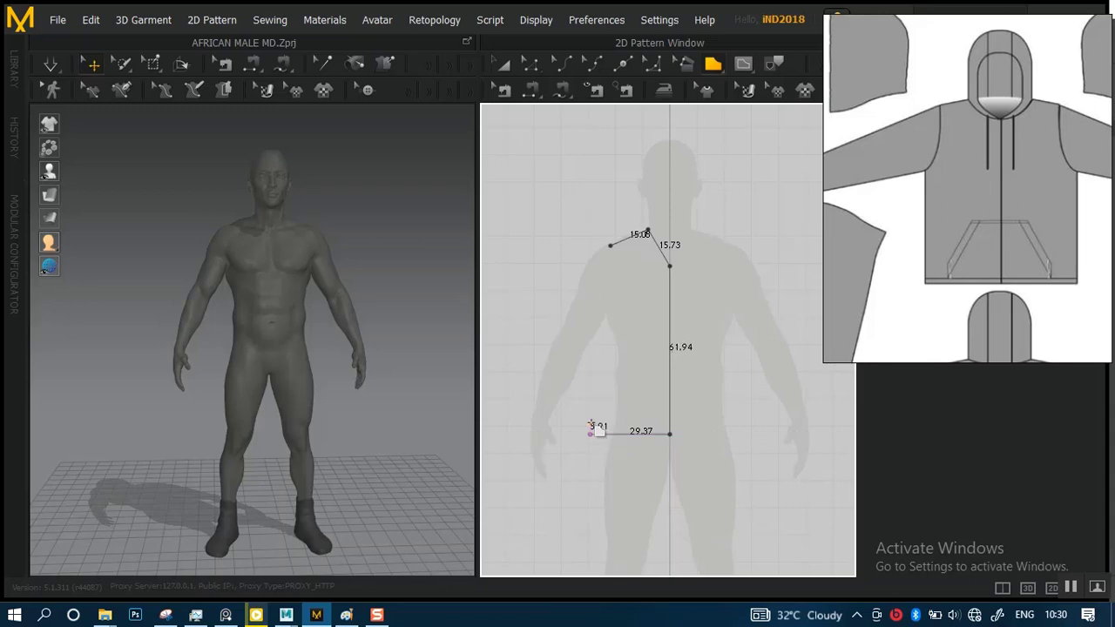
{"action": "left_click", "coordinate": [590, 311]}
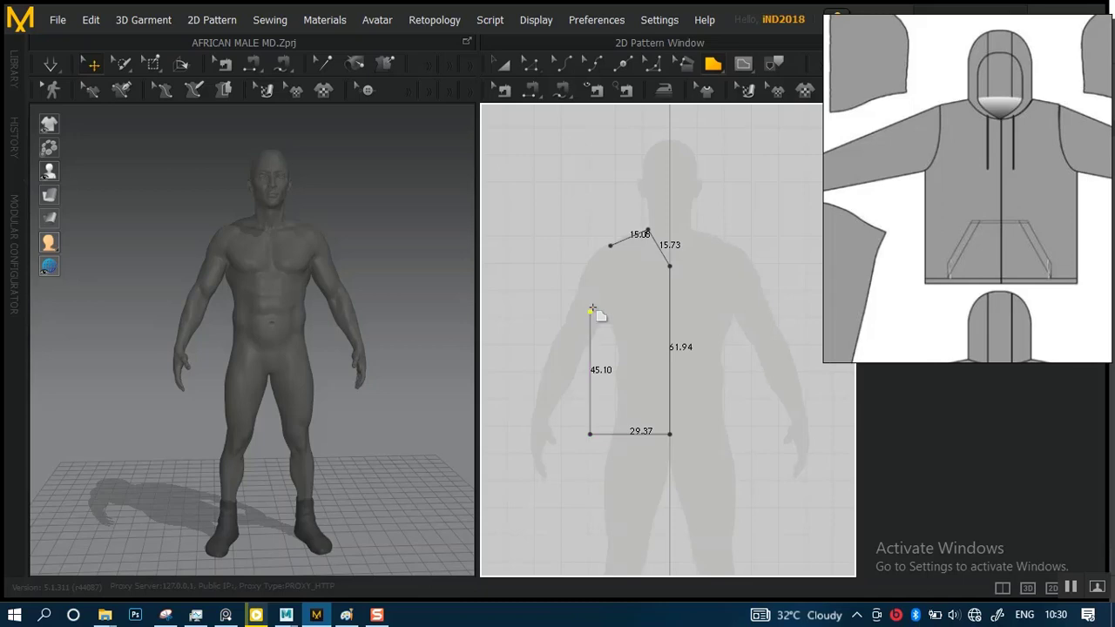
{"action": "left_click", "coordinate": [610, 247]}
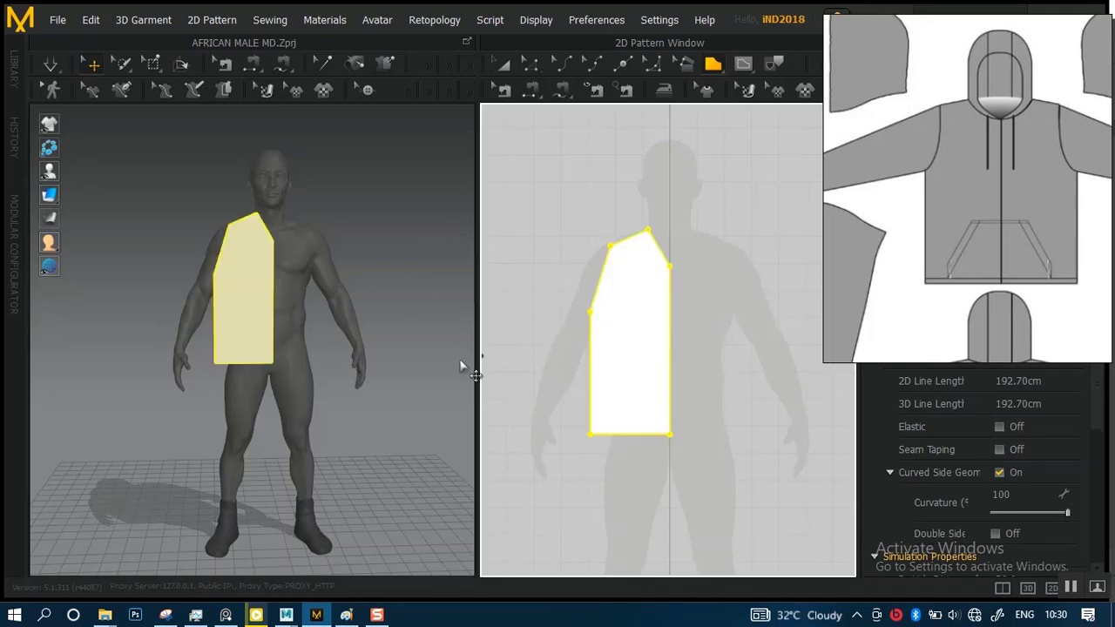
Examine how the half-front piece sits against the avatar in the 3D view and over the silhouette in the 2D pattern
{"action": "scroll", "coordinate": [301, 339], "scroll_direction": "up", "scroll_amount": 5}
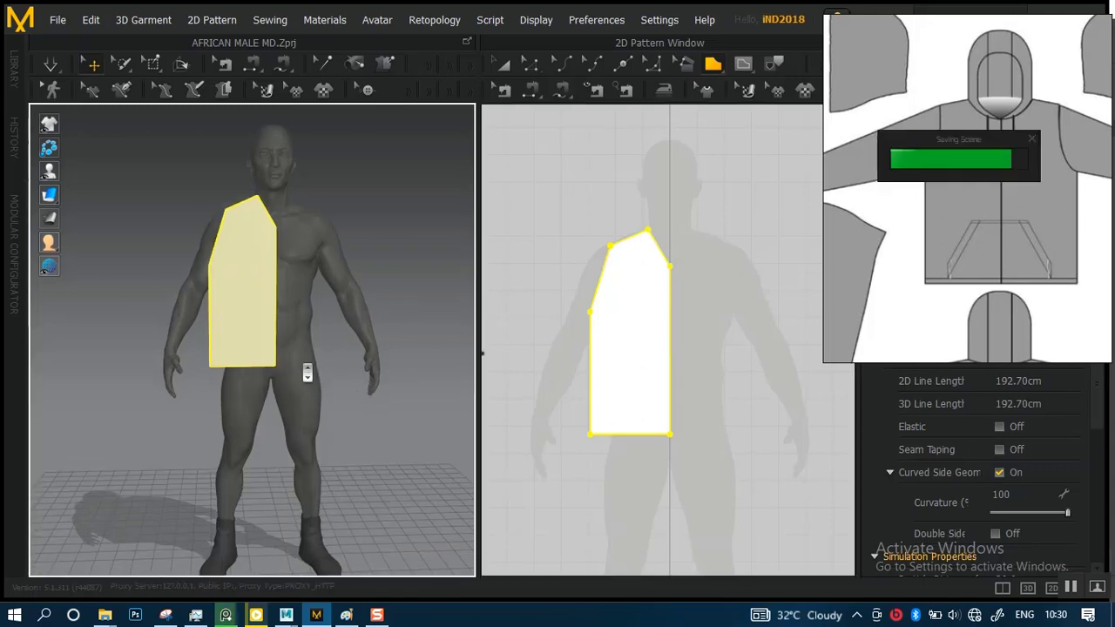
{"action": "middle_click_drag", "start_coordinate": [334, 316], "coordinate": [348, 401]}
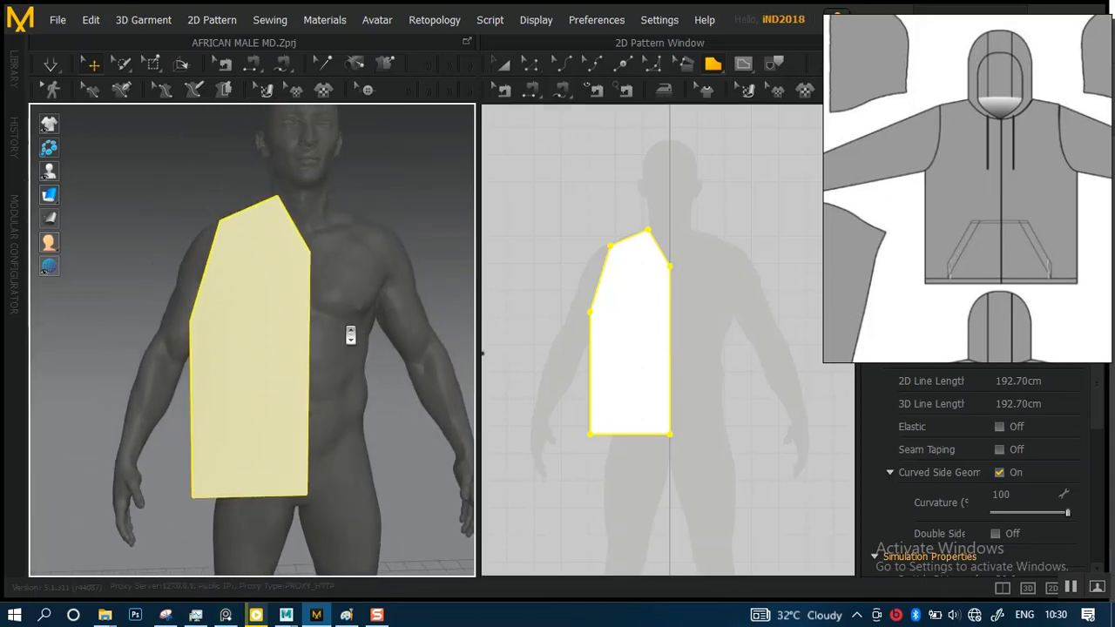
{"action": "scroll", "coordinate": [351, 336], "scroll_direction": "up", "scroll_amount": 4}
{"action": "right_click_drag", "start_coordinate": [350, 337], "coordinate": [396, 318]}
{"action": "scroll", "coordinate": [359, 269], "scroll_direction": "down", "scroll_amount": 4}
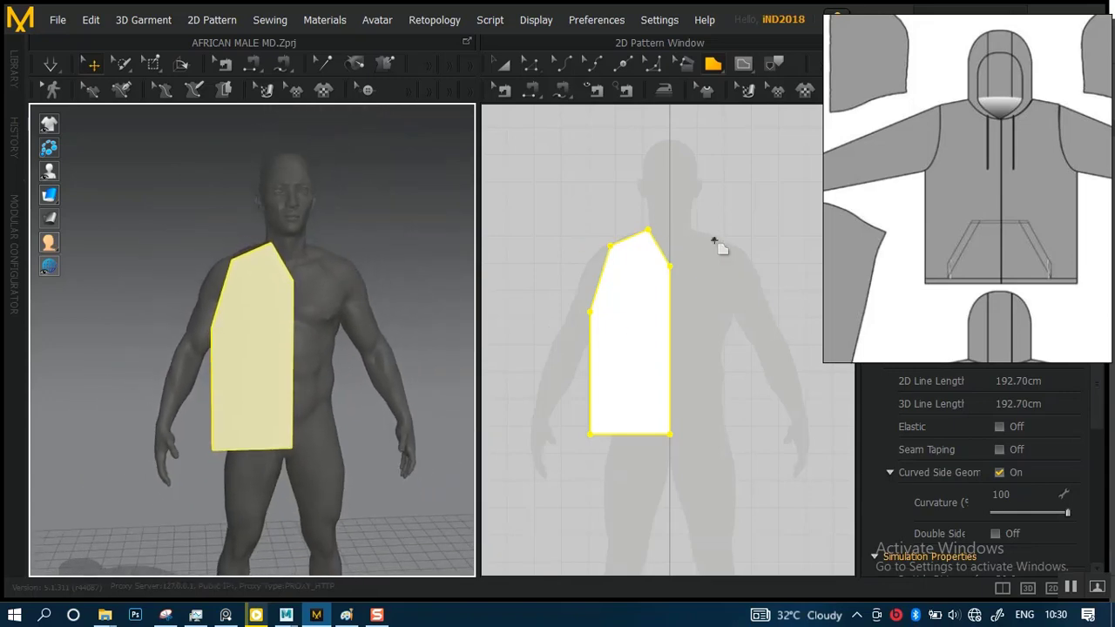
{"action": "scroll", "coordinate": [707, 287], "scroll_direction": "up", "scroll_amount": 3}
{"action": "scroll", "coordinate": [667, 291], "scroll_direction": "down", "scroll_amount": 1}
{"action": "scroll", "coordinate": [662, 299], "scroll_direction": "up", "scroll_amount": 1}
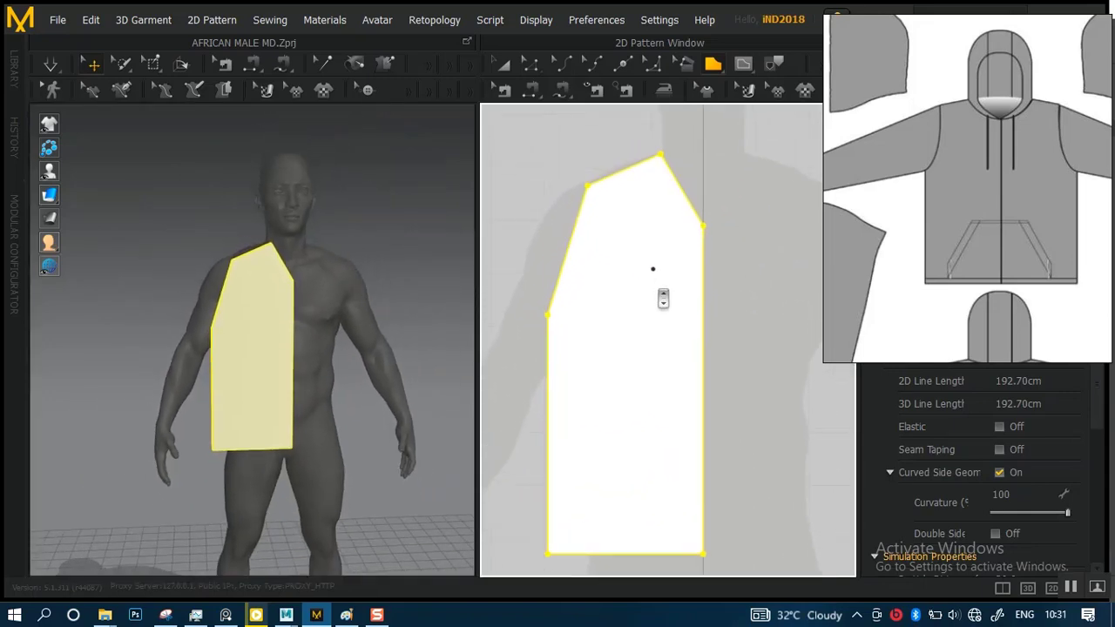
{"action": "scroll", "coordinate": [663, 299], "scroll_direction": "down", "scroll_amount": 2}
{"action": "scroll", "coordinate": [664, 253], "scroll_direction": "up", "scroll_amount": 1}
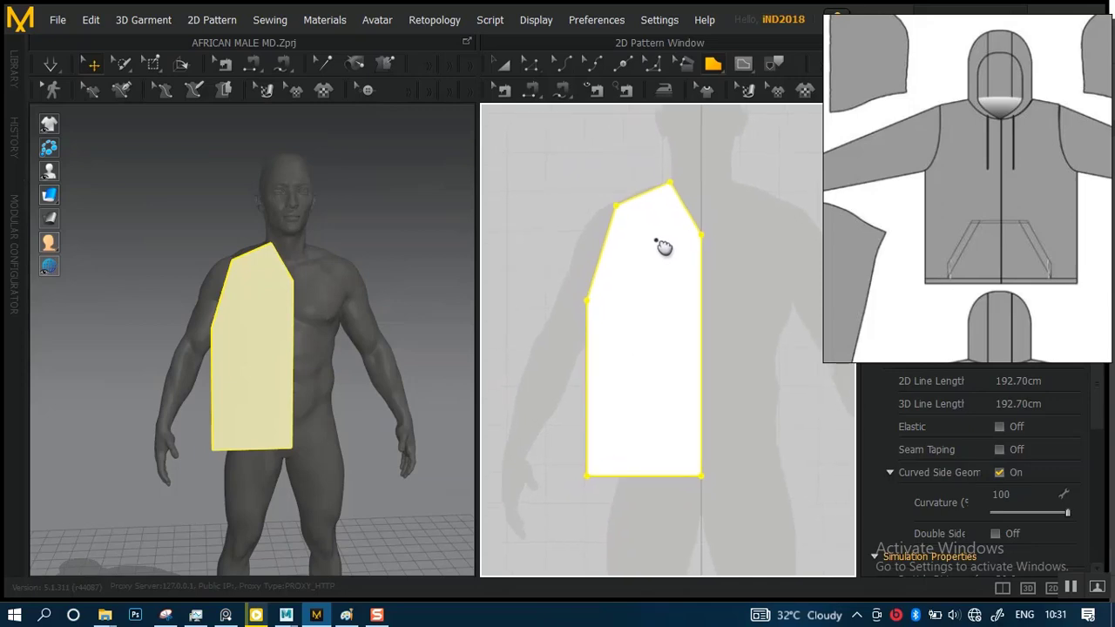
{"action": "scroll", "coordinate": [662, 278], "scroll_direction": "up", "scroll_amount": 2}
{"action": "scroll", "coordinate": [645, 242], "scroll_direction": "down", "scroll_amount": 1}
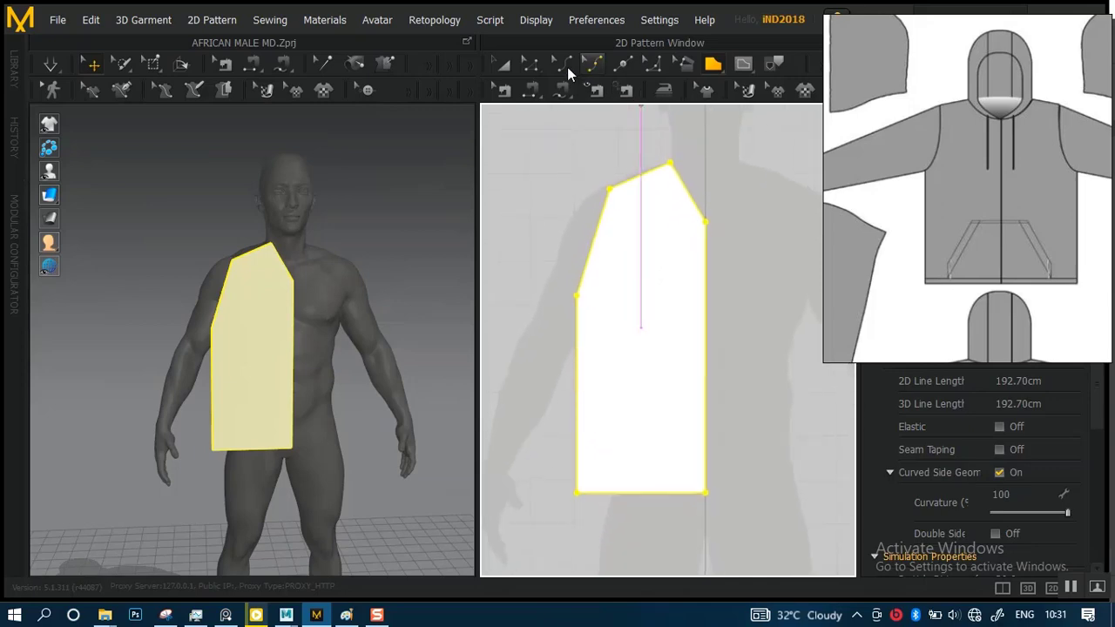
Raise the outer shoulder point of the half-front piece by about 4 cm with Edit Pattern
{"action": "left_click", "coordinate": [528, 67]}
{"action": "left_click", "coordinate": [531, 69]}
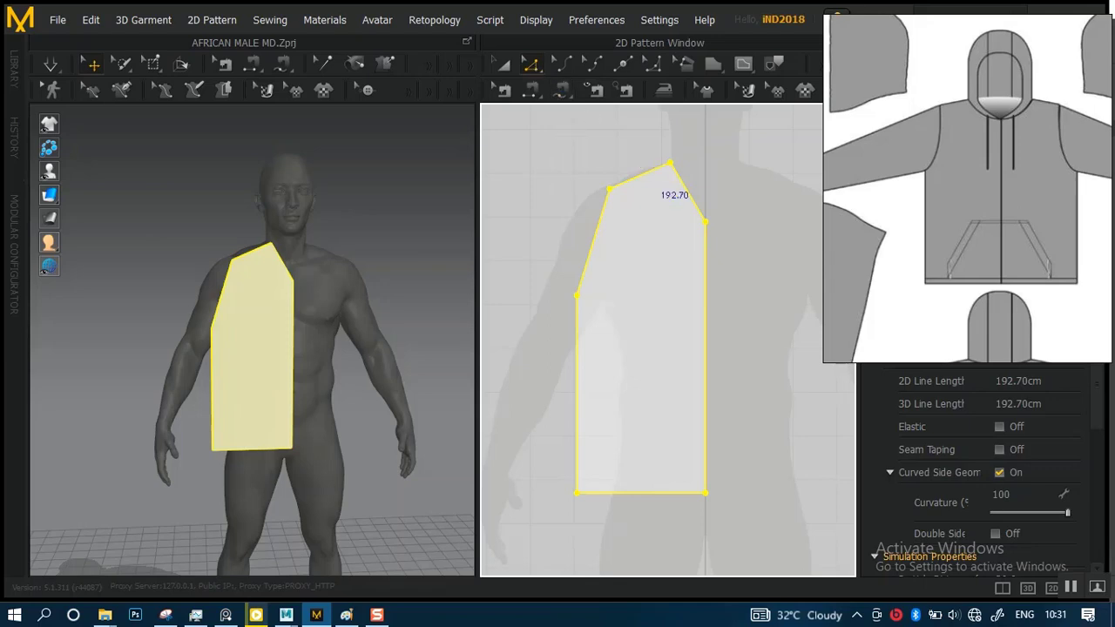
{"action": "left_click", "coordinate": [533, 93]}
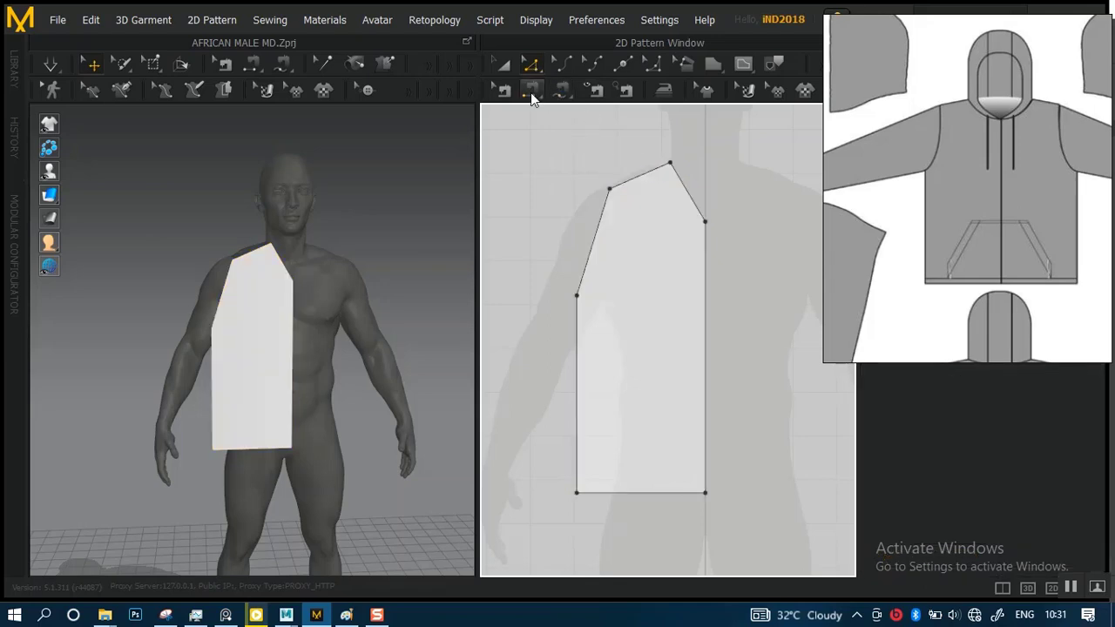
{"action": "left_click", "coordinate": [506, 66]}
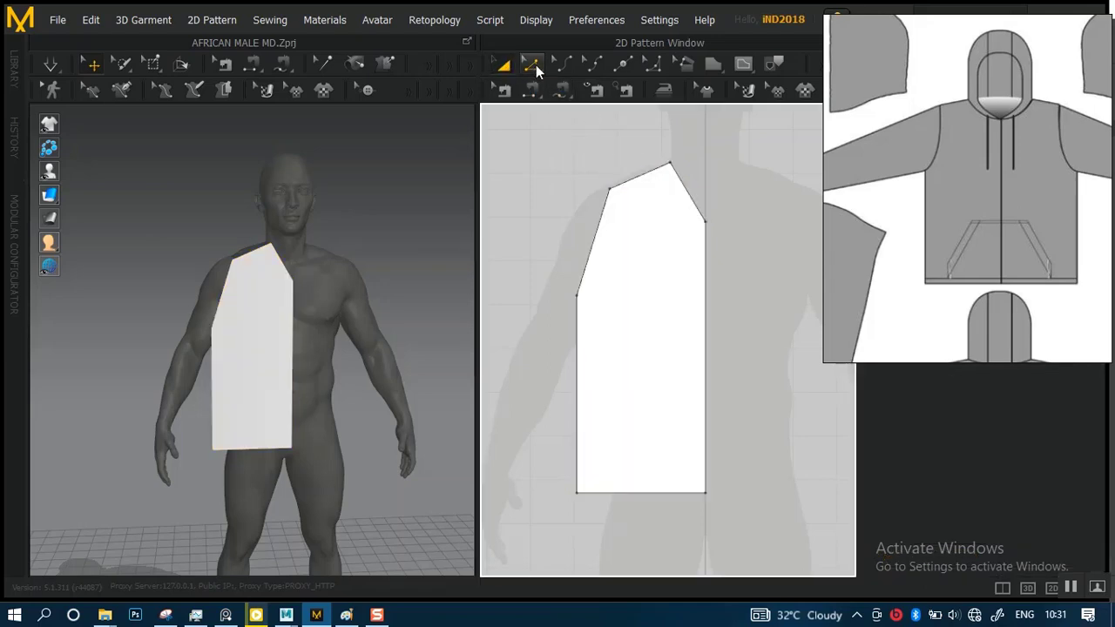
{"action": "left_click", "coordinate": [542, 71]}
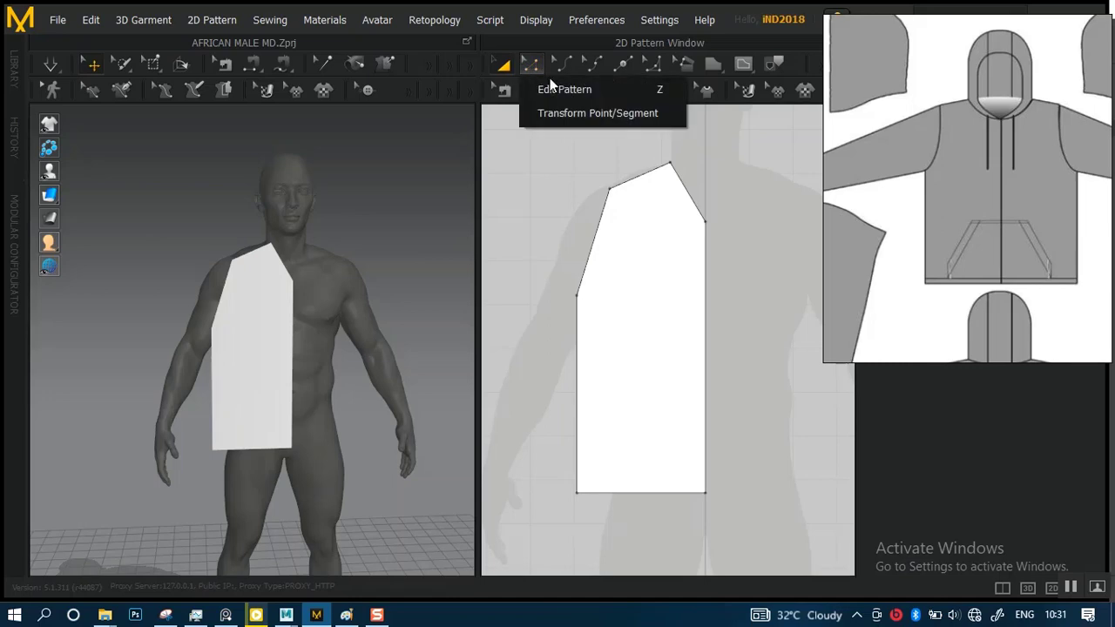
{"action": "left_click", "coordinate": [557, 91]}
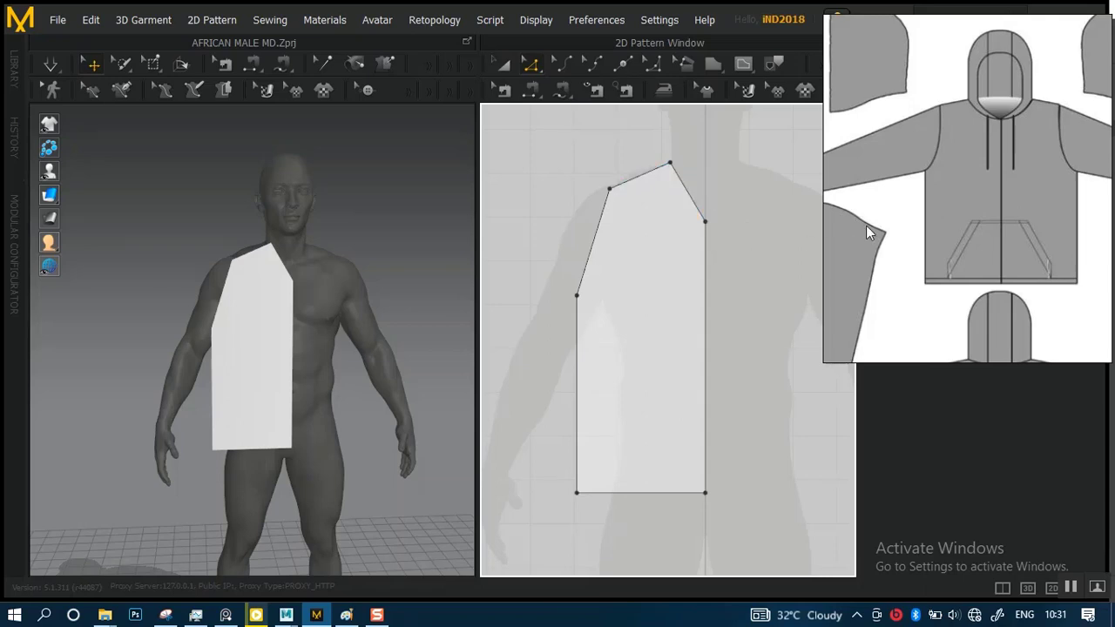
{"action": "scroll", "coordinate": [692, 256], "scroll_direction": "up", "scroll_amount": 5}
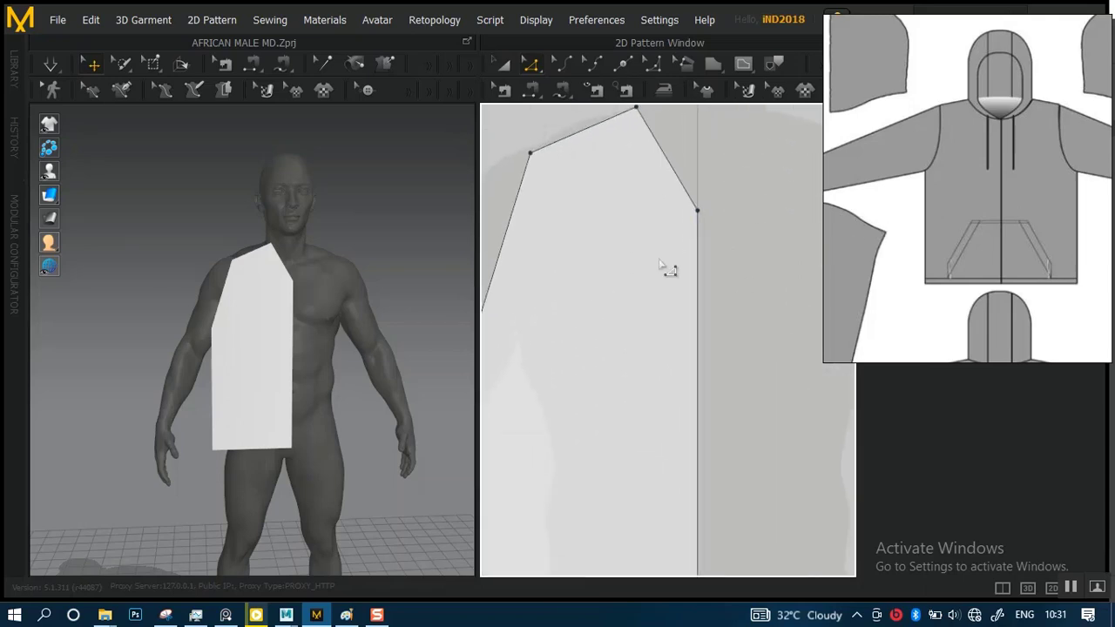
{"action": "scroll", "coordinate": [663, 271], "scroll_direction": "down", "scroll_amount": 4}
{"action": "mouse_move", "coordinate": [572, 198]}
{"action": "left_mouse_down"}
{"action": "mouse_move", "coordinate": [618, 260]}
{"action": "mouse_move", "coordinate": [598, 227]}
{"action": "left_mouse_up"}
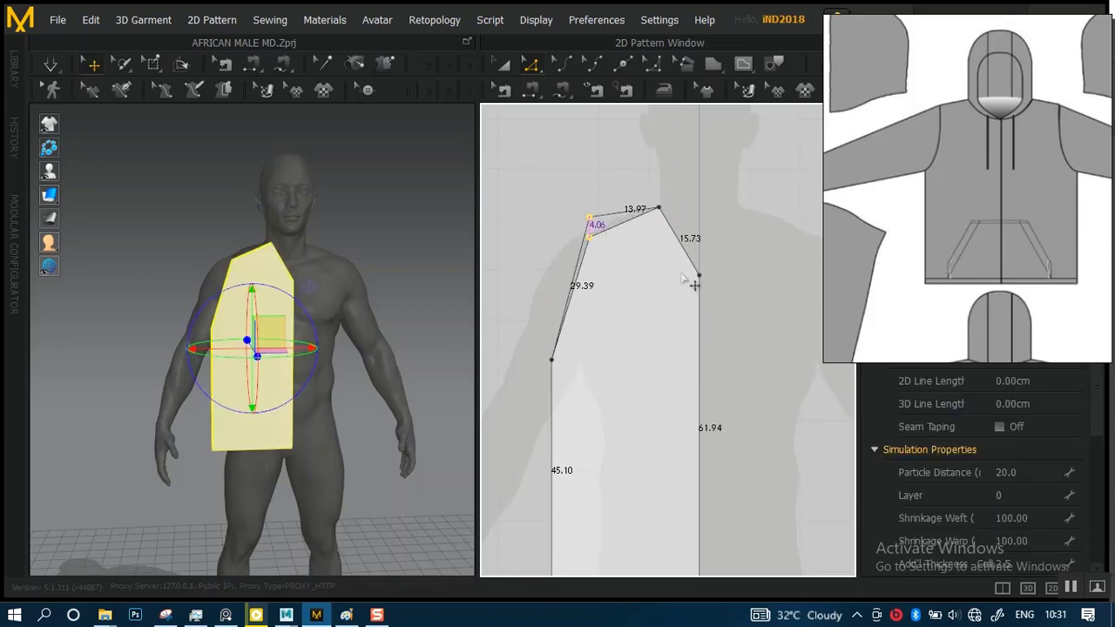
Move the neckline's centre-front point straight up along the centre line to make the neckline shallower
{"action": "middle_click_drag", "start_coordinate": [678, 272], "coordinate": [651, 277]}
{"action": "scroll", "coordinate": [658, 288], "scroll_direction": "up", "scroll_amount": 3}
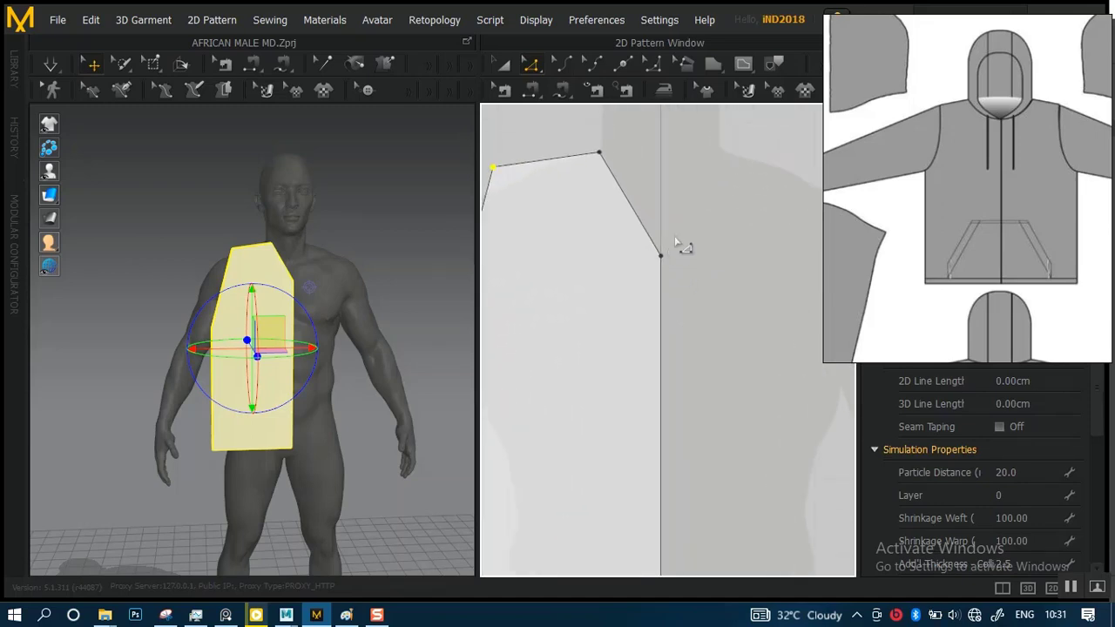
{"action": "left_click", "coordinate": [673, 239]}
{"action": "left_click_drag", "start_coordinate": [660, 259], "coordinate": [661, 214]}
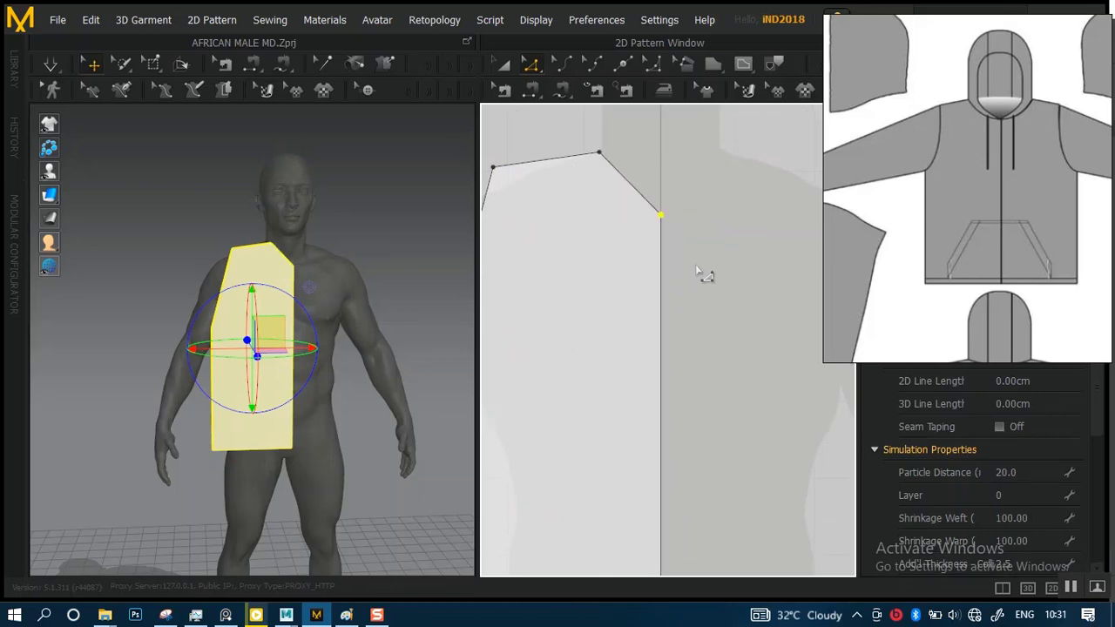
Move the underarm point of the half-front piece straight up to shorten the armhole edge
{"action": "scroll", "coordinate": [677, 212], "scroll_direction": "down", "scroll_amount": 5}
{"action": "scroll", "coordinate": [664, 247], "scroll_direction": "up", "scroll_amount": 3}
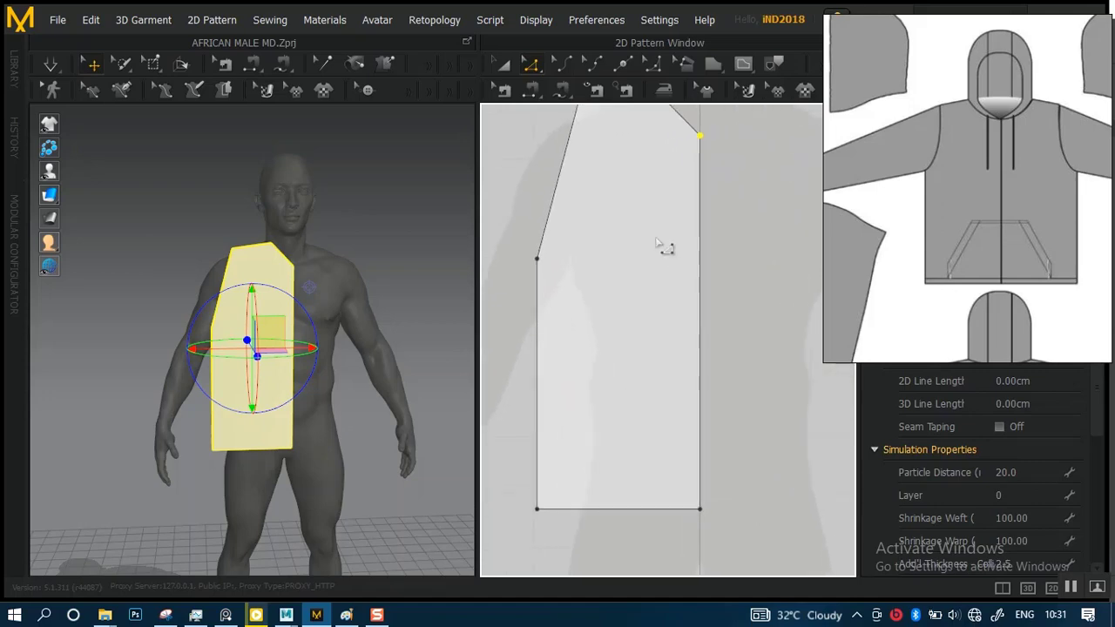
{"action": "scroll", "coordinate": [671, 305], "scroll_direction": "down", "scroll_amount": 4}
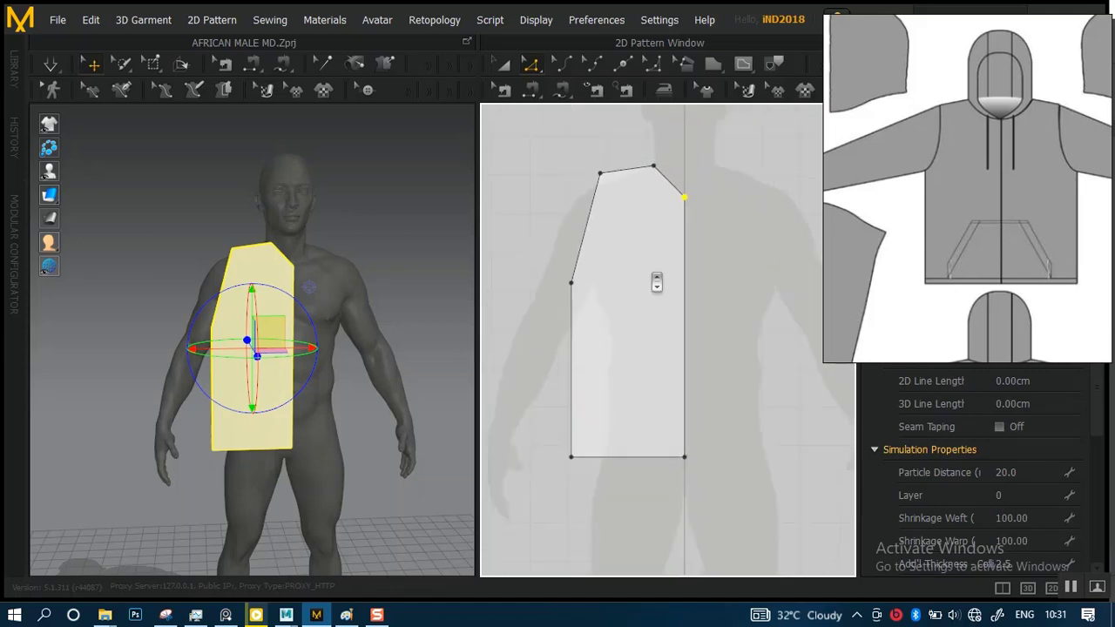
{"action": "scroll", "coordinate": [657, 298], "scroll_direction": "up", "scroll_amount": 2}
{"action": "scroll", "coordinate": [656, 299], "scroll_direction": "up", "scroll_amount": 3}
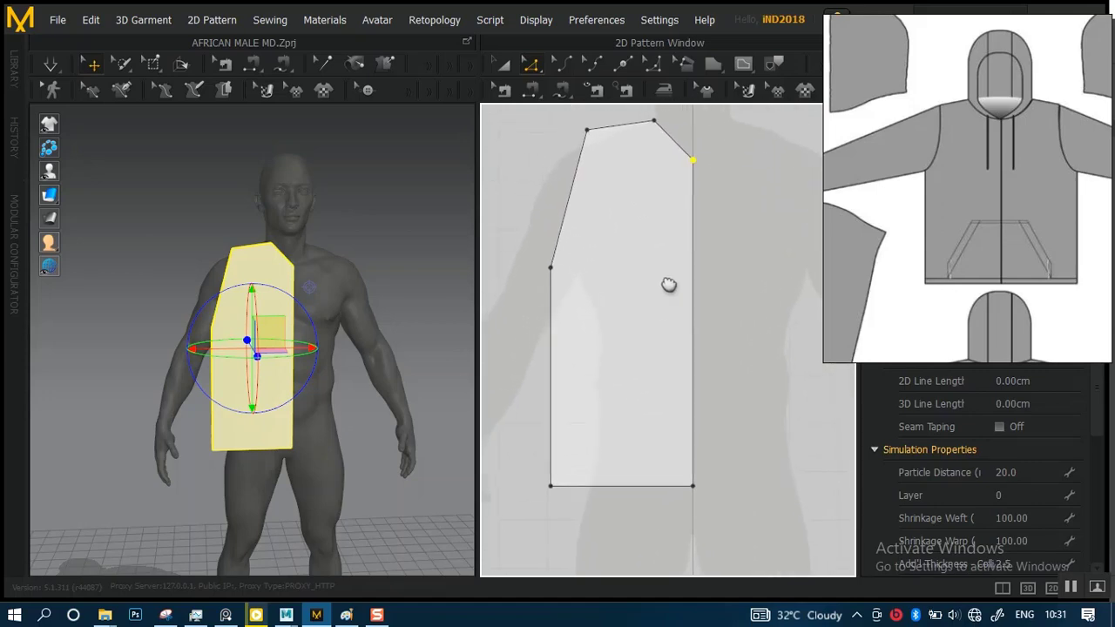
{"action": "scroll", "coordinate": [657, 297], "scroll_direction": "up", "scroll_amount": 2}
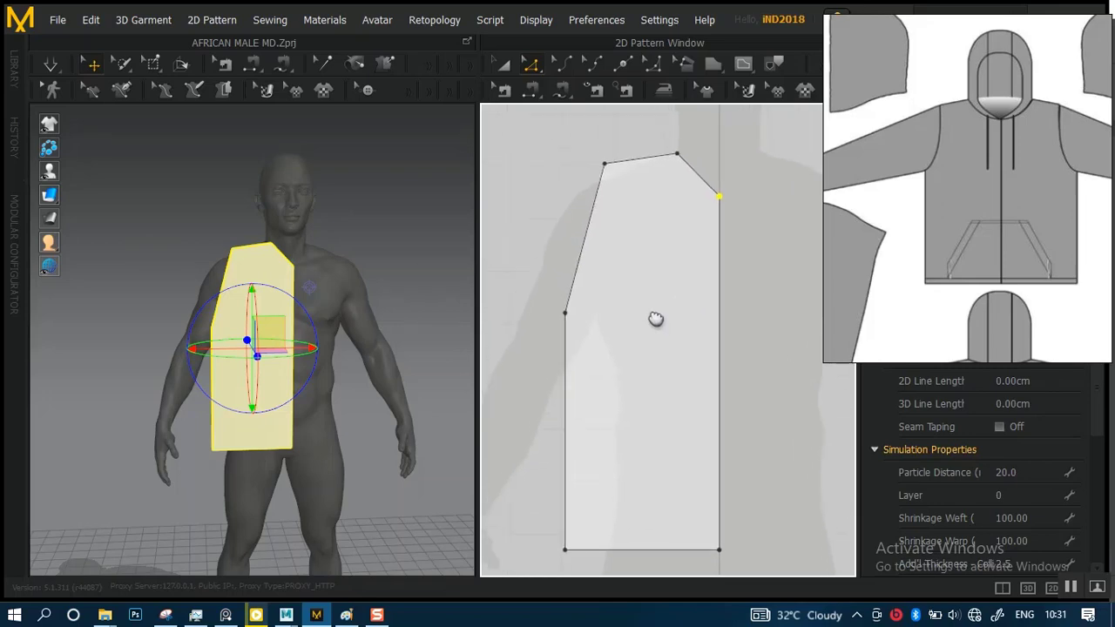
{"action": "left_click", "coordinate": [569, 311]}
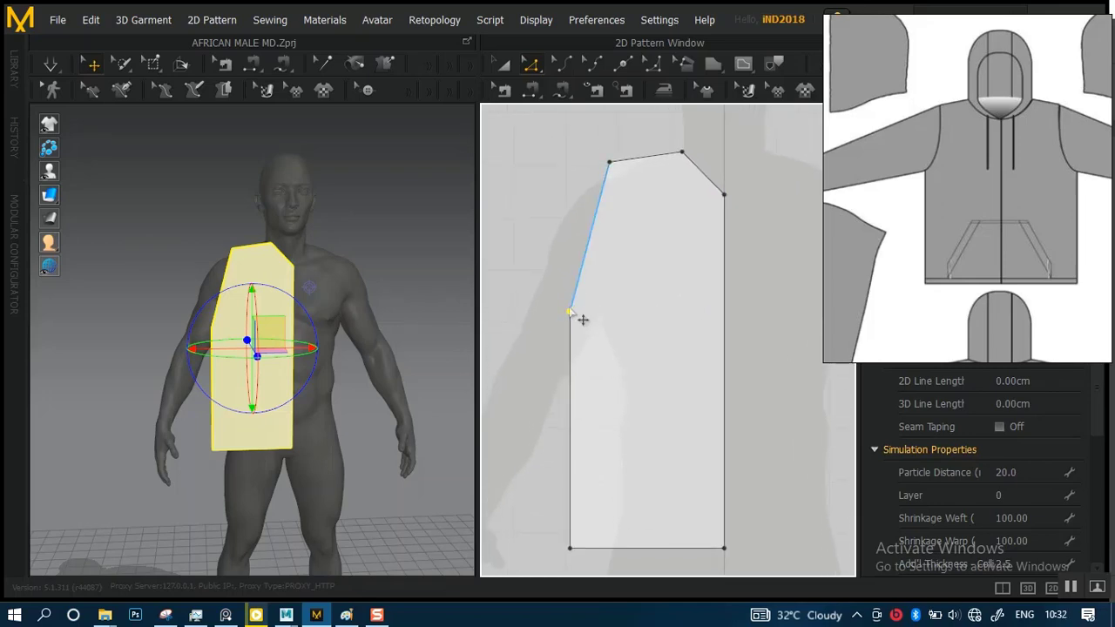
{"action": "left_click_drag", "start_coordinate": [582, 321], "coordinate": [580, 297]}
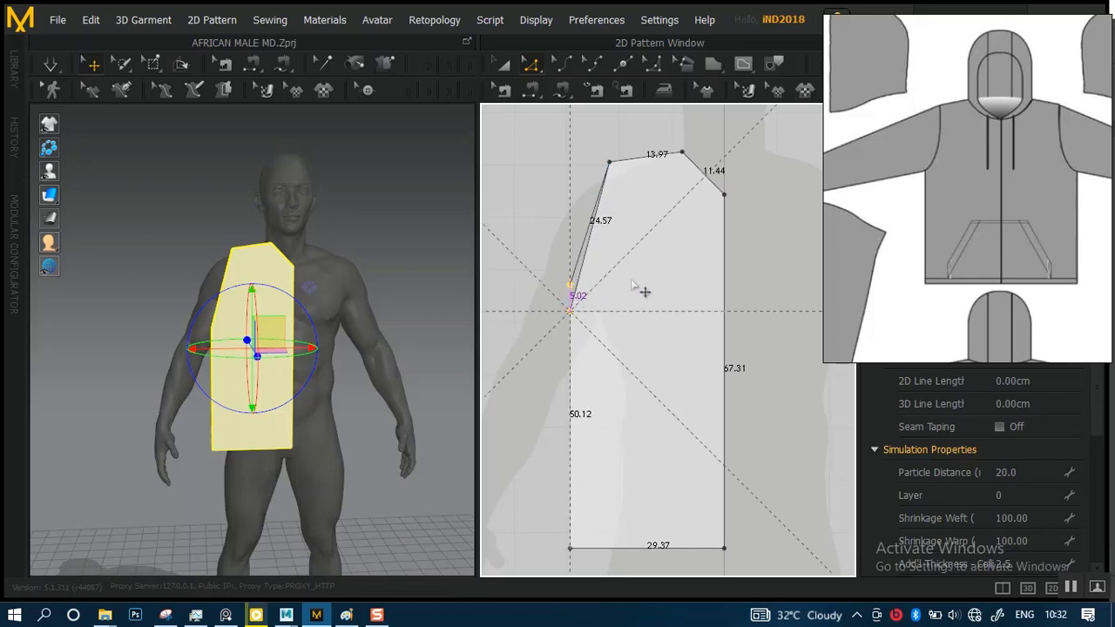
Bend the armhole edge of the half-front piece inward with Edit Curvature into a curve about 26.6 cm long
{"action": "left_click", "coordinate": [597, 241]}
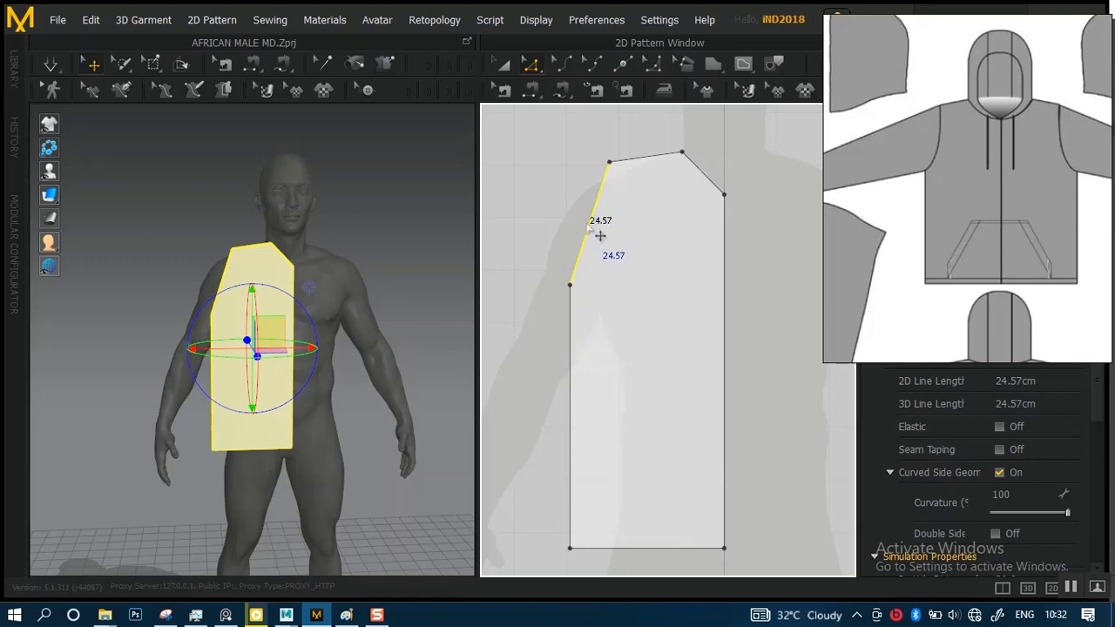
{"action": "left_click", "coordinate": [562, 65]}
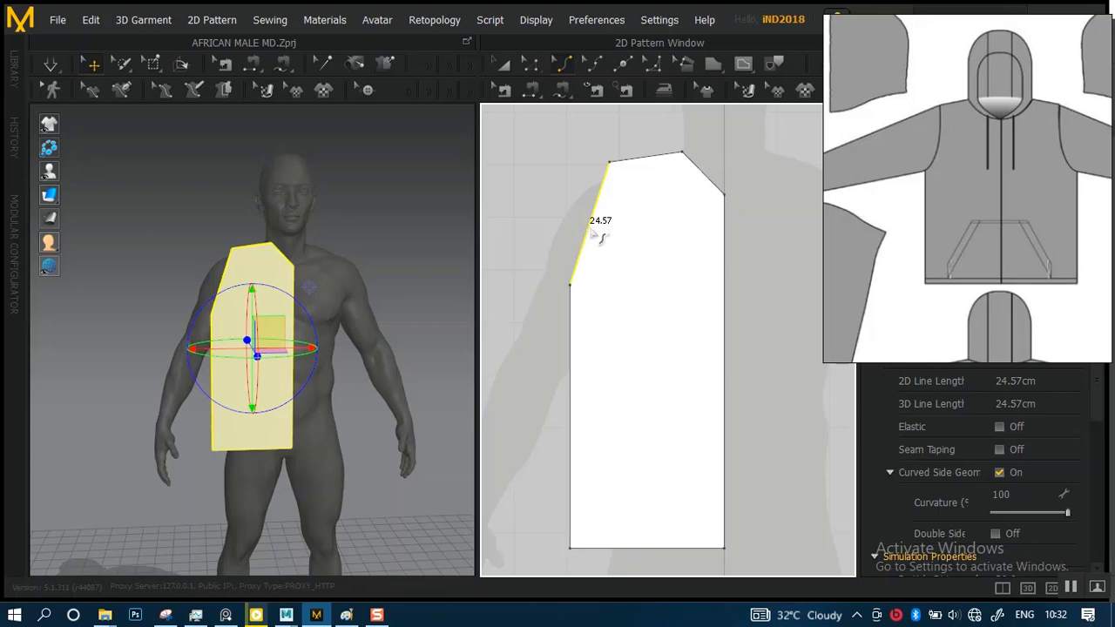
{"action": "left_click_drag", "start_coordinate": [599, 235], "coordinate": [613, 241]}
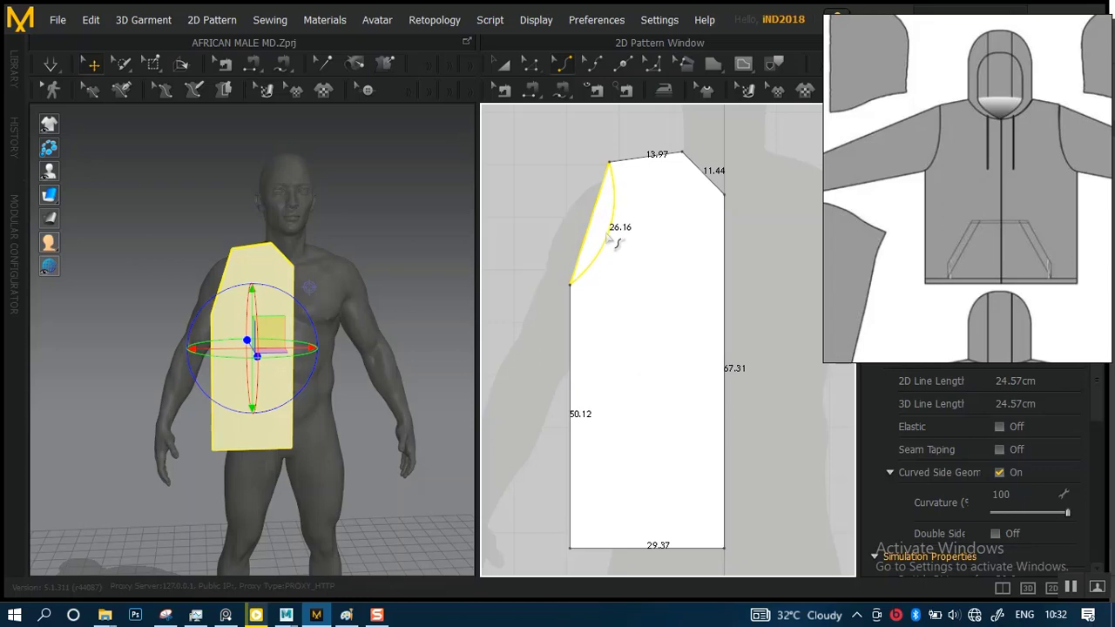
{"action": "left_click_drag", "start_coordinate": [614, 242], "coordinate": [597, 281]}
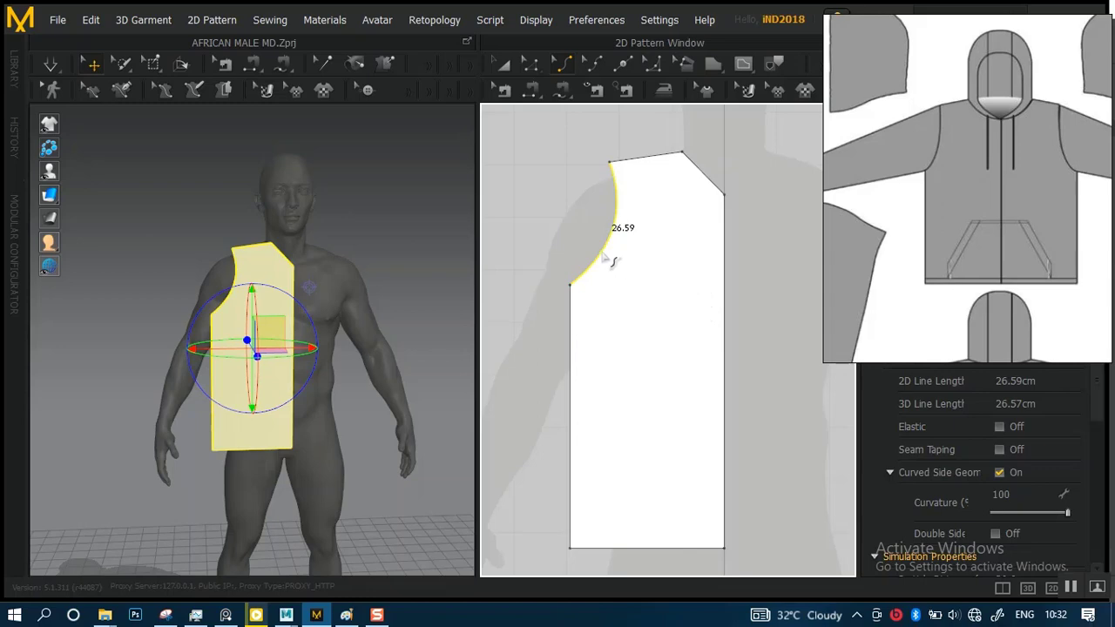
Clone the half-front piece as a Symmetric Pattern (with Sewing) and place the mirrored half beside the original at the centre line
{"action": "right_click_drag", "start_coordinate": [664, 289], "coordinate": [669, 240], "text": "alt"}
{"action": "middle_click_drag", "start_coordinate": [682, 261], "coordinate": [630, 252], "text": "alt"}
{"action": "right_click_drag", "start_coordinate": [627, 256], "coordinate": [638, 280], "text": "alt"}
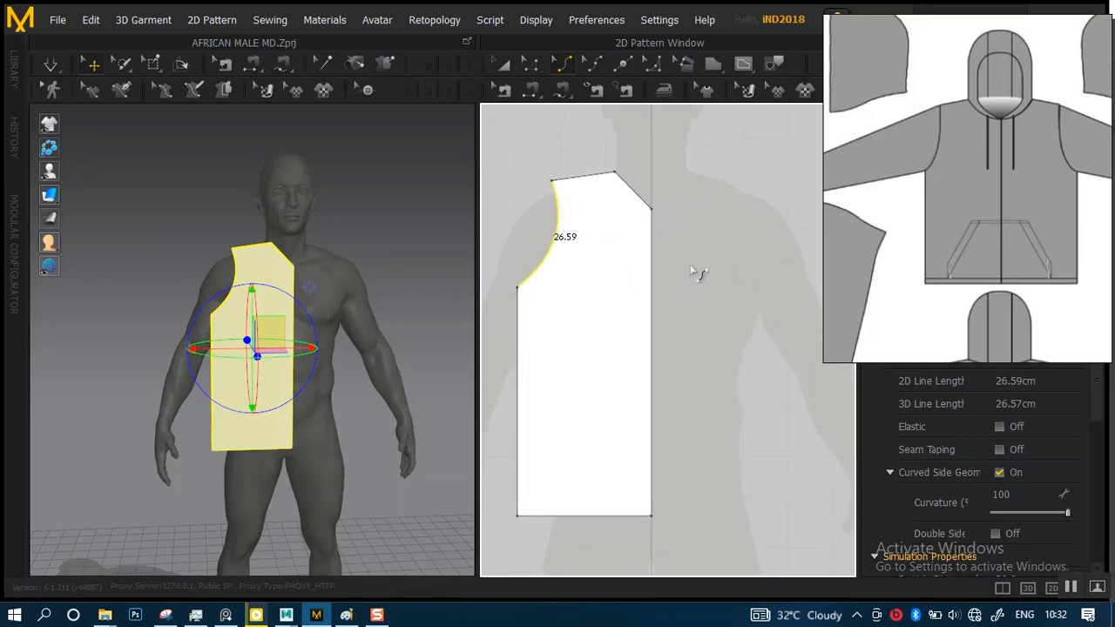
{"action": "middle_click_drag", "start_coordinate": [970, 188], "coordinate": [993, 89]}
{"action": "middle_click_drag", "start_coordinate": [980, 165], "coordinate": [980, 183]}
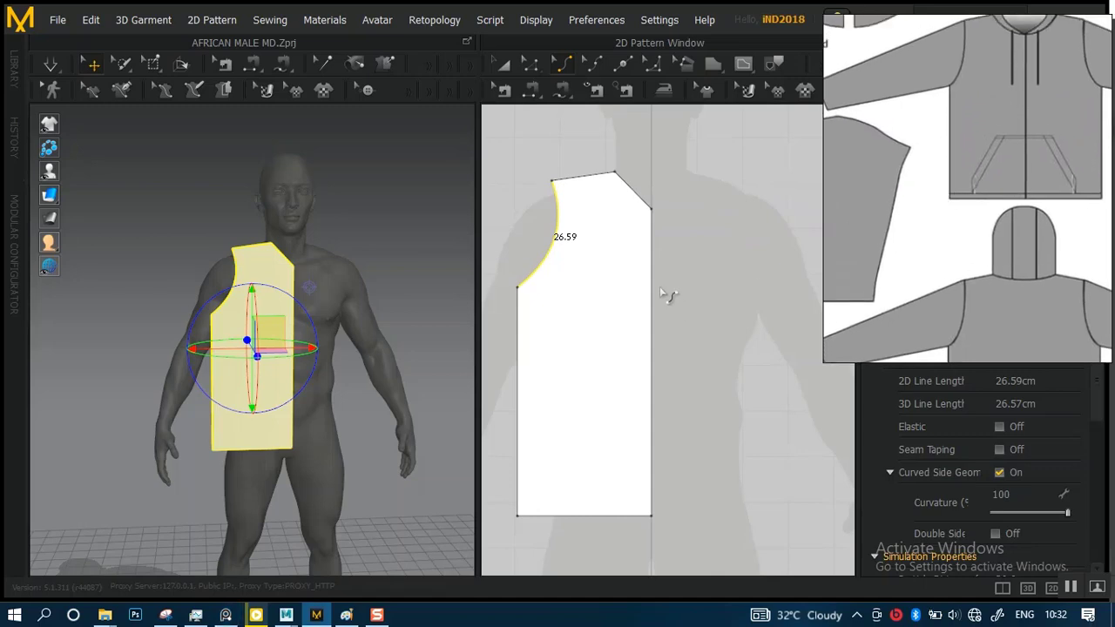
{"action": "right_click_drag", "start_coordinate": [666, 296], "coordinate": [649, 271], "text": "alt"}
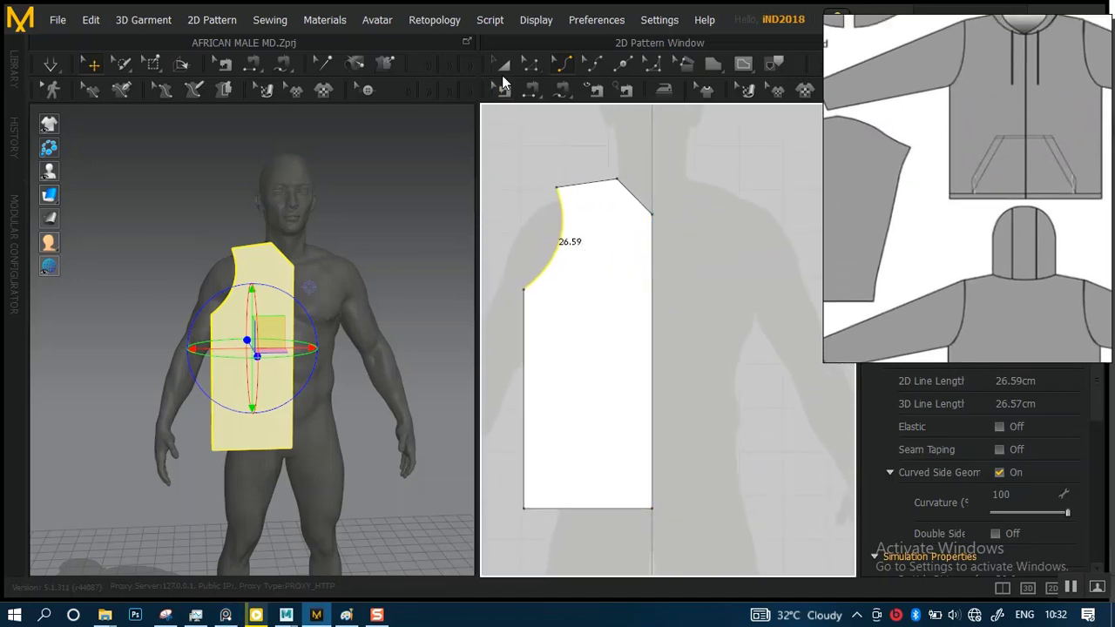
{"action": "left_click", "coordinate": [503, 68]}
{"action": "left_click", "coordinate": [621, 287]}
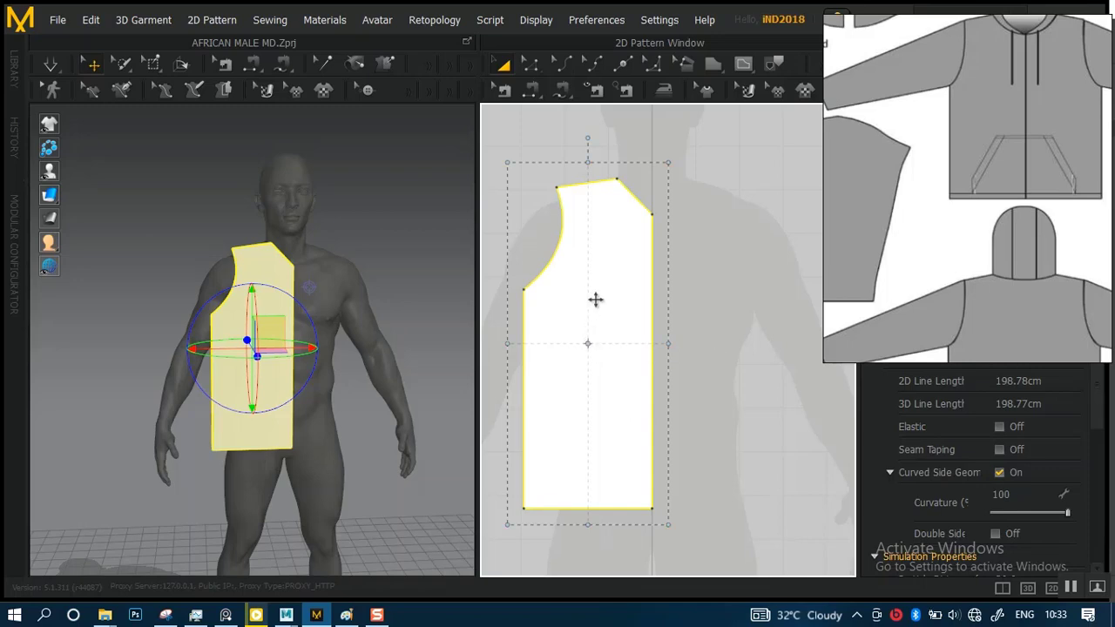
{"action": "right_click", "coordinate": [595, 299]}
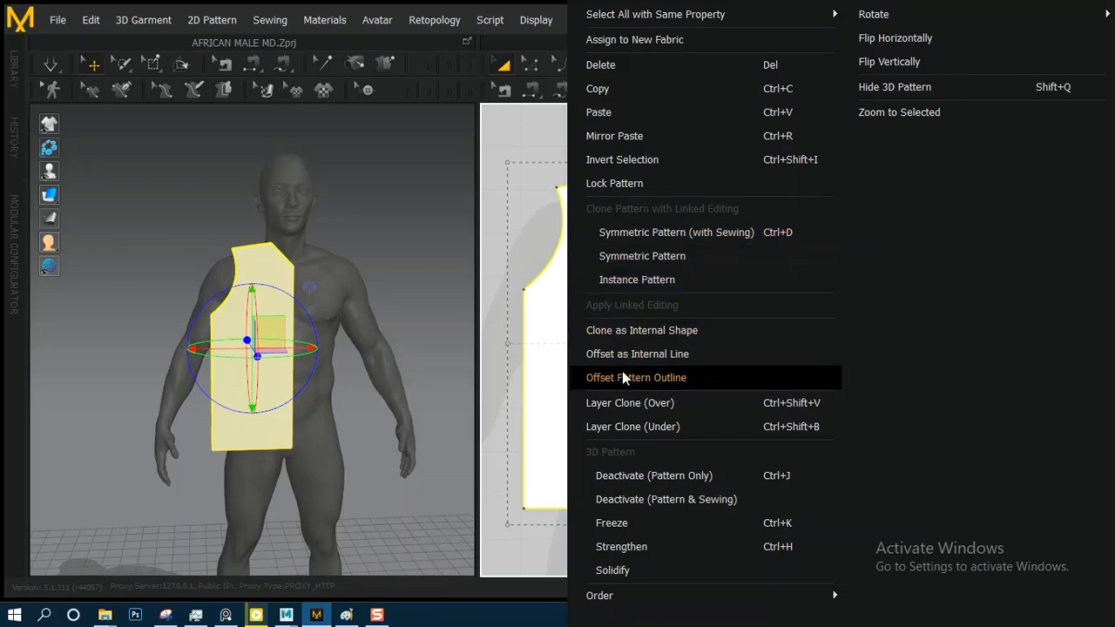
{"action": "left_click", "coordinate": [644, 232]}
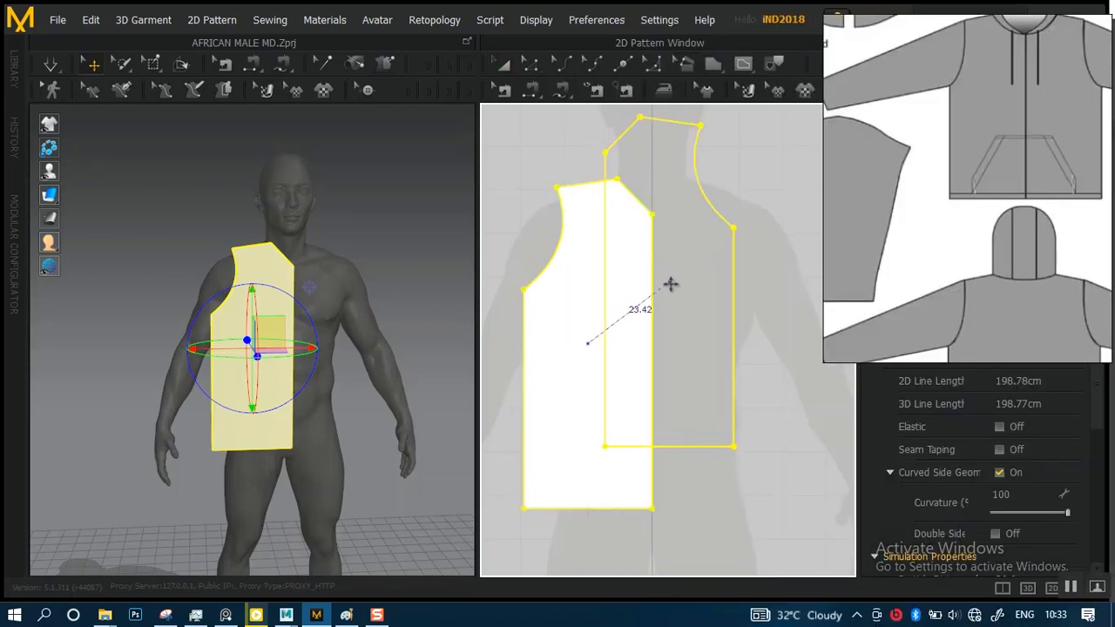
{"action": "left_click", "coordinate": [692, 380]}
{"action": "left_click", "coordinate": [588, 160]}
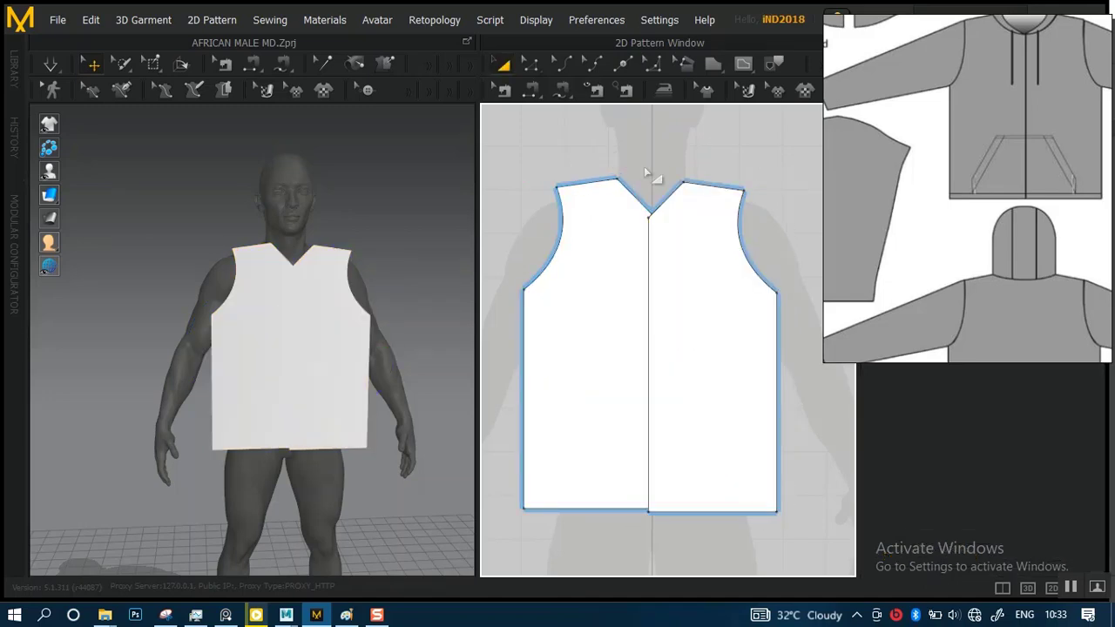
{"action": "left_click", "coordinate": [699, 266]}
{"action": "left_click_drag", "start_coordinate": [702, 284], "coordinate": [712, 279]}
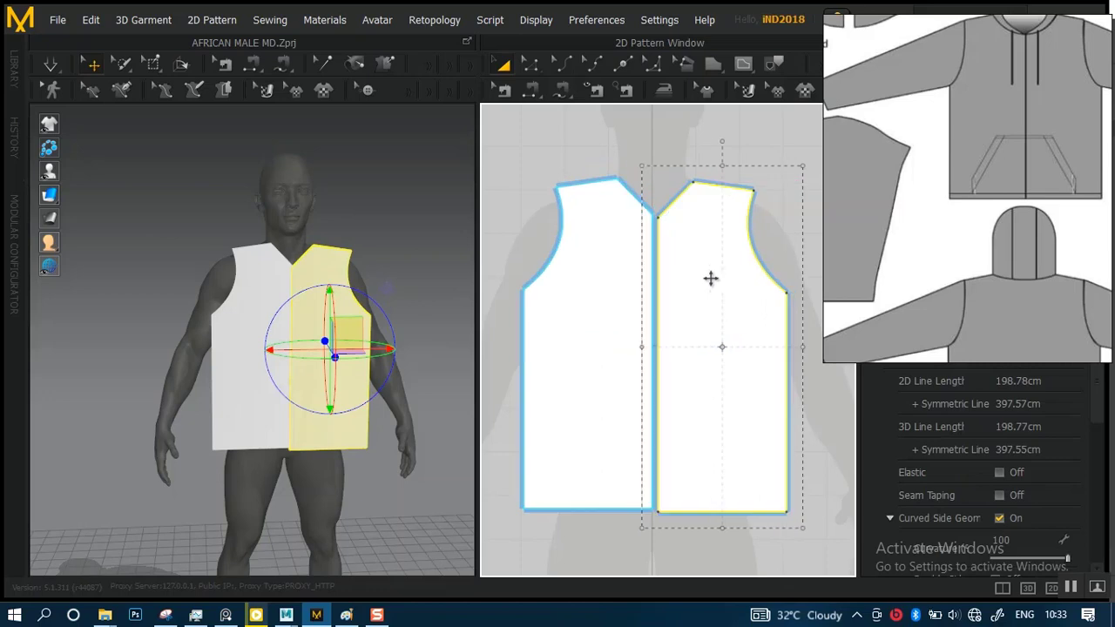
{"action": "left_click", "coordinate": [636, 158]}
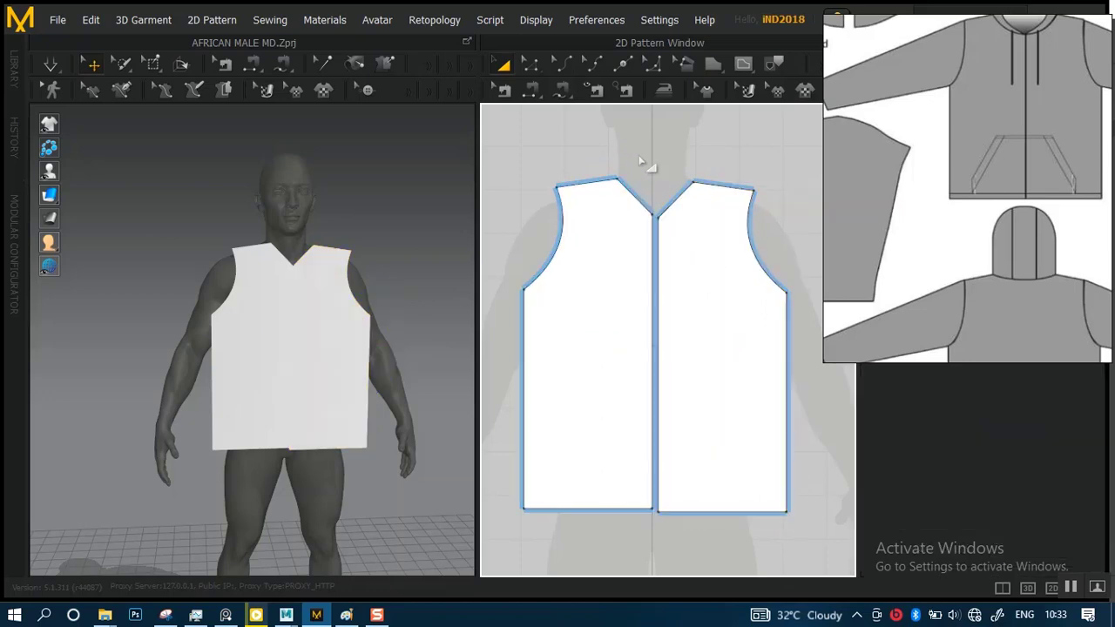
{"action": "left_click", "coordinate": [698, 257]}
{"action": "key", "text": "Left"}
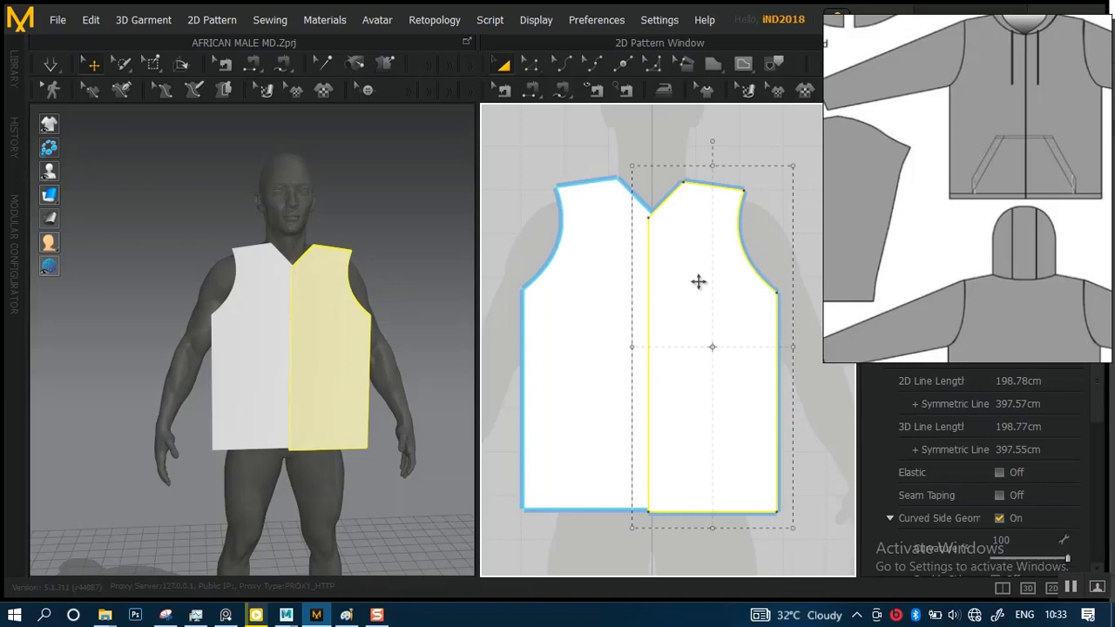
Align the mirrored half edge to edge with the original half along the centre line, at the same height
{"action": "key", "text": "Escape"}
{"action": "left_click_drag", "start_coordinate": [699, 299], "coordinate": [717, 297]}
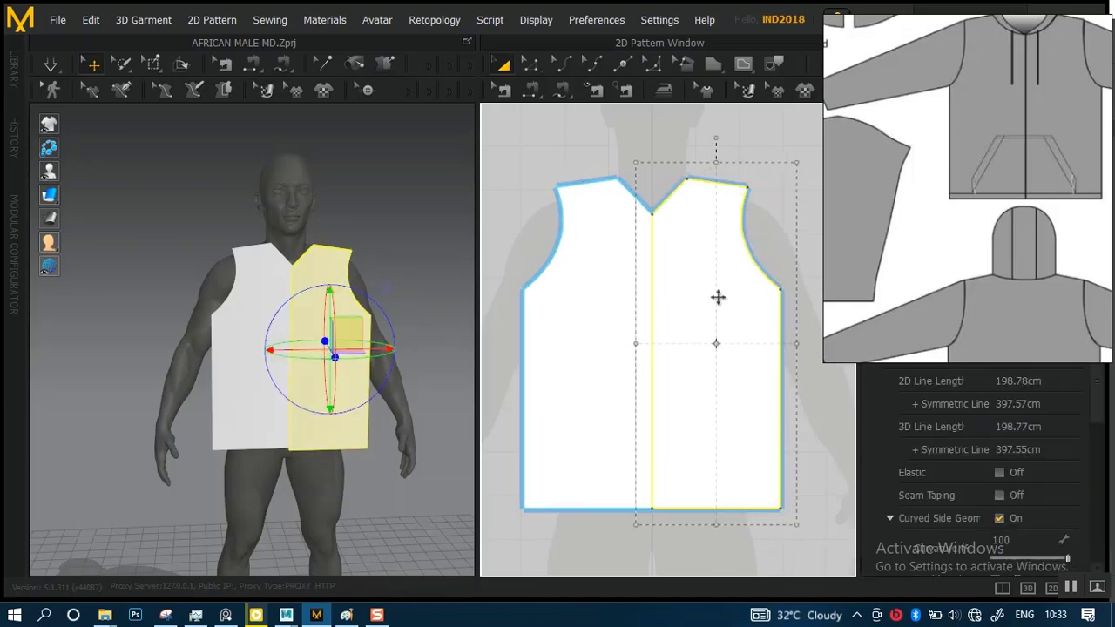
{"action": "key", "text": "Escape"}
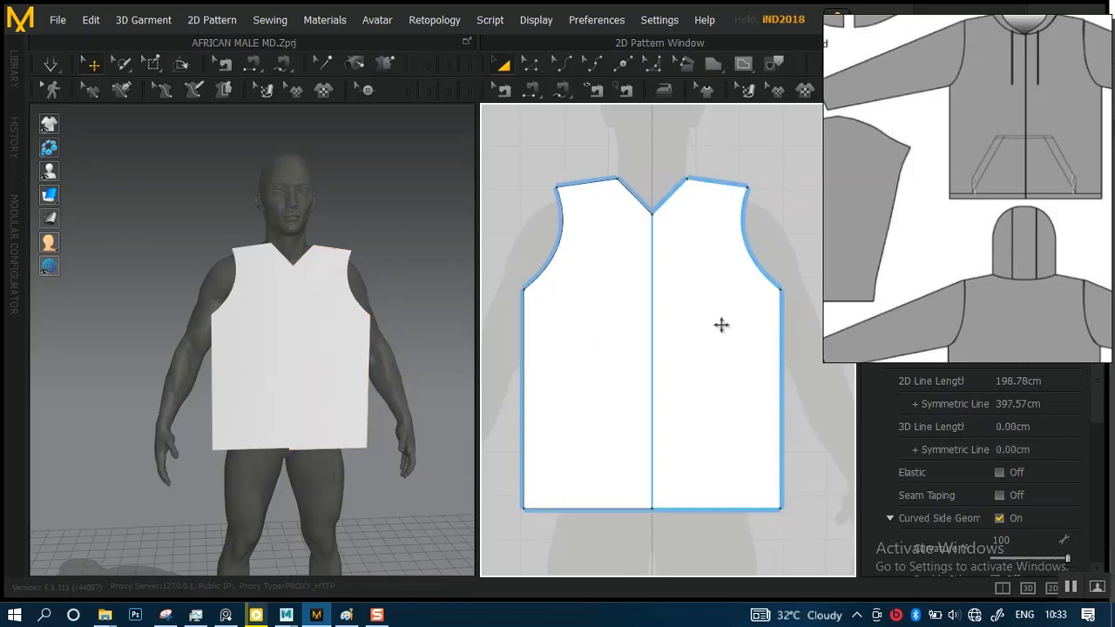
Shift the mirrored half horizontally away from the original to leave a narrow gap along the centre front
{"action": "left_click", "coordinate": [709, 295]}
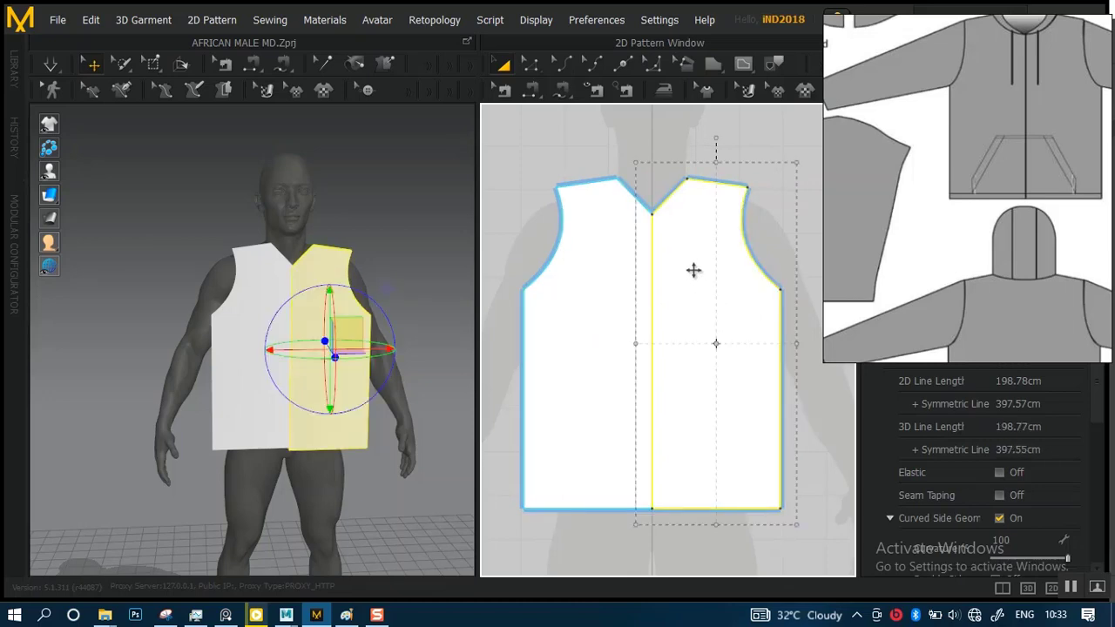
{"action": "key", "text": "Escape"}
{"action": "left_click", "coordinate": [695, 273]}
{"action": "left_click_drag", "start_coordinate": [701, 273], "coordinate": [711, 271]}
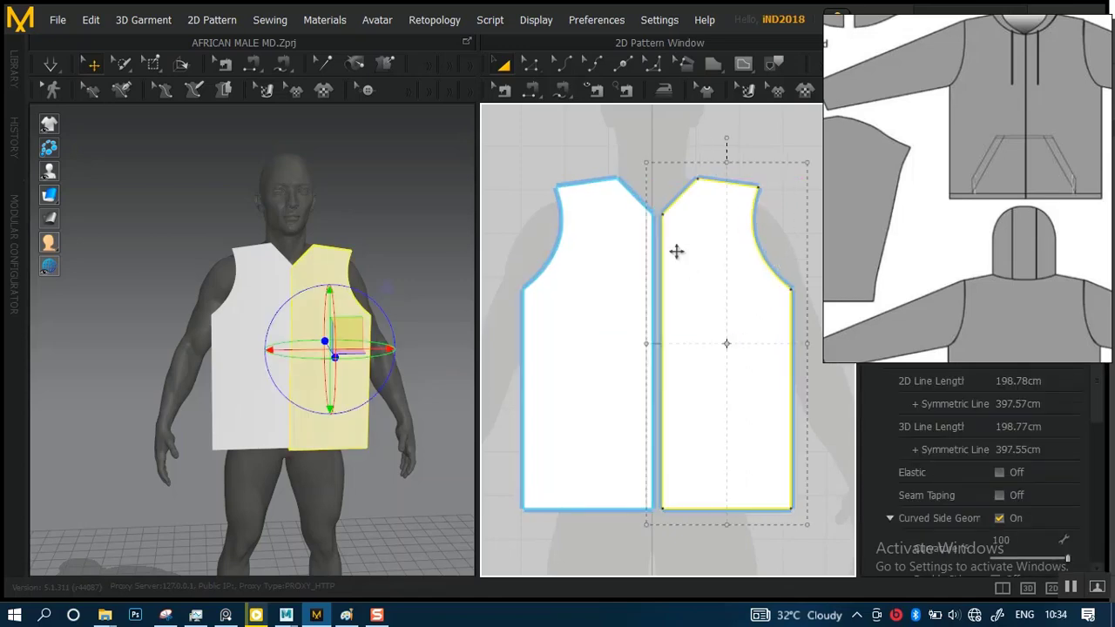
{"action": "left_click", "coordinate": [626, 150]}
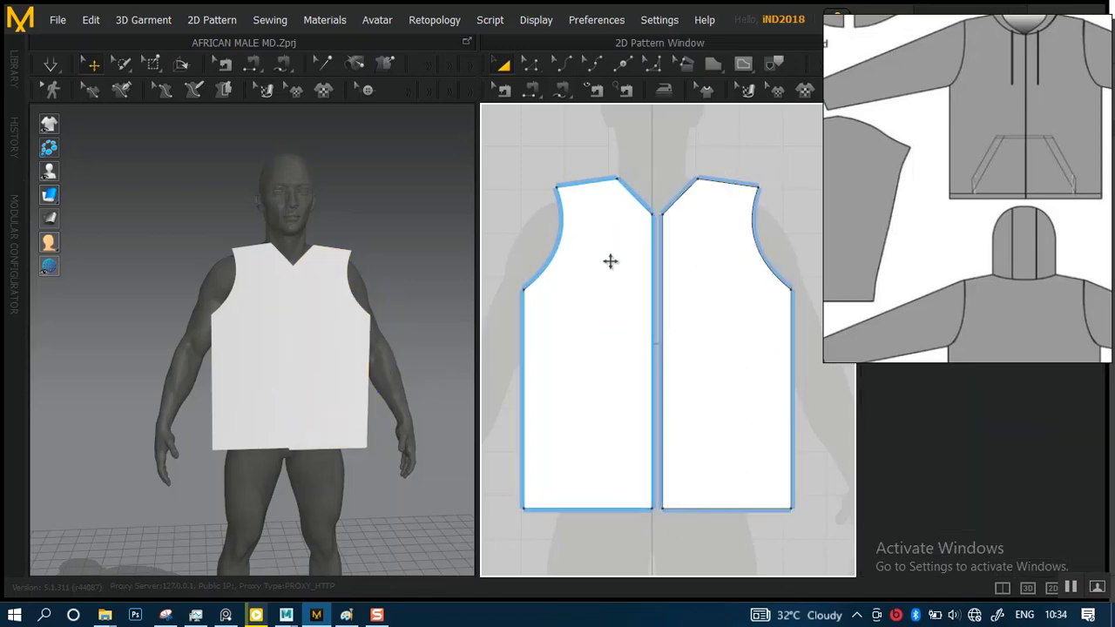
Examine the centre-front gap and the straight neckline edges of the two front halves up close
{"action": "scroll", "coordinate": [712, 331], "scroll_direction": "up", "scroll_amount": 2}
{"action": "scroll", "coordinate": [711, 331], "scroll_direction": "up", "scroll_amount": 3}
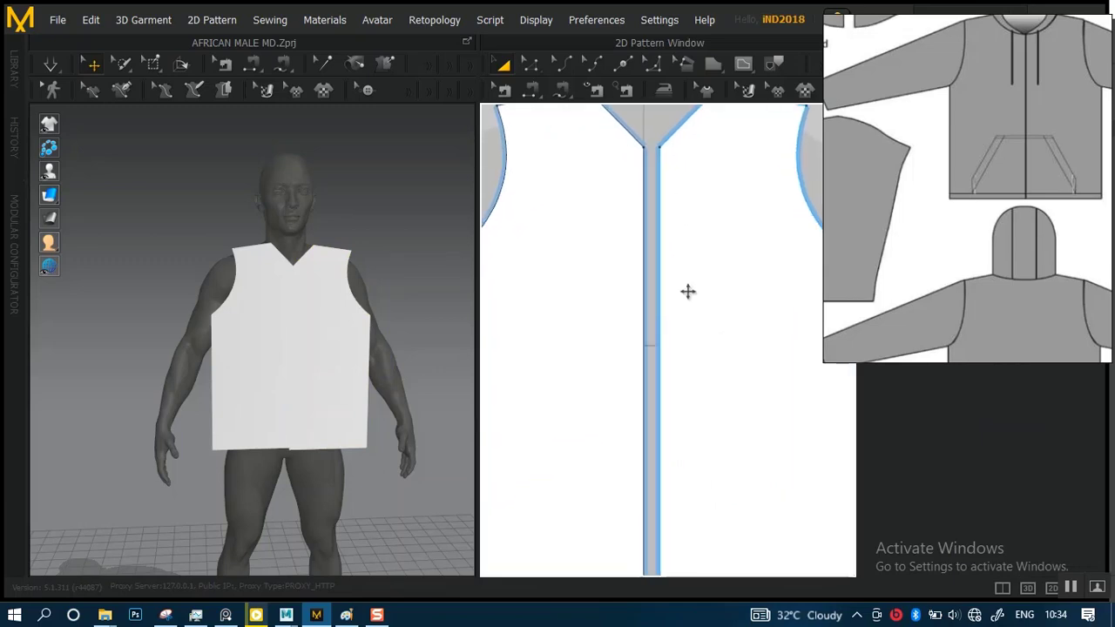
{"action": "scroll", "coordinate": [688, 278], "scroll_direction": "down", "scroll_amount": 4}
{"action": "middle_click_drag", "start_coordinate": [694, 271], "coordinate": [675, 311]}
{"action": "scroll", "coordinate": [675, 314], "scroll_direction": "up", "scroll_amount": 3}
{"action": "middle_click_drag", "start_coordinate": [642, 214], "coordinate": [669, 285]}
{"action": "scroll", "coordinate": [678, 327], "scroll_direction": "up", "scroll_amount": 4}
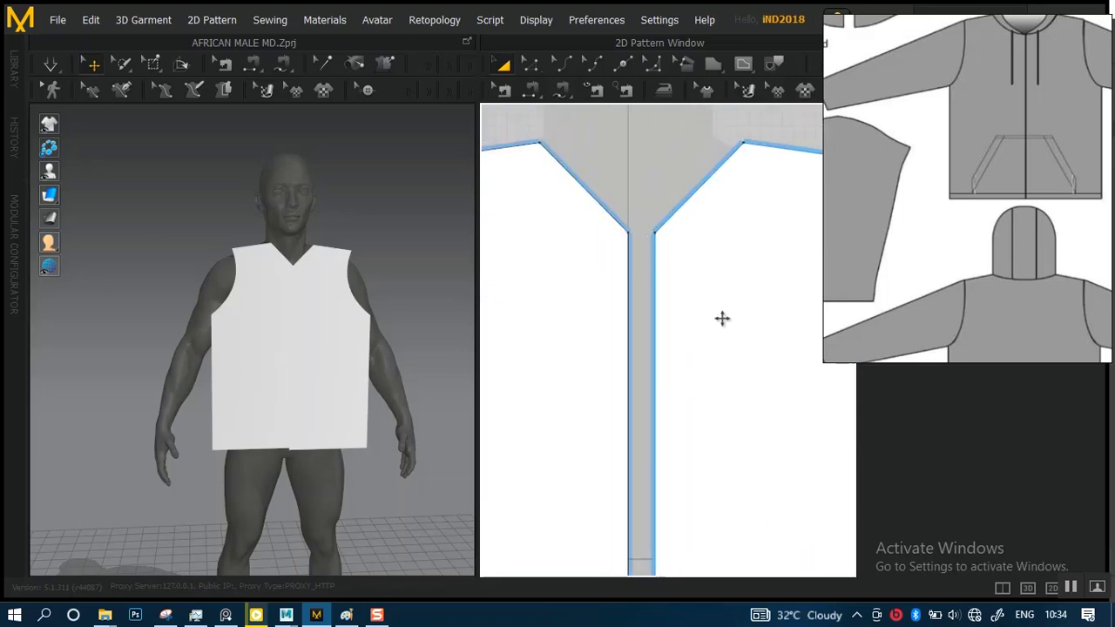
{"action": "scroll", "coordinate": [704, 321], "scroll_direction": "down", "scroll_amount": 3}
{"action": "scroll", "coordinate": [694, 304], "scroll_direction": "up", "scroll_amount": 1}
{"action": "scroll", "coordinate": [662, 275], "scroll_direction": "up", "scroll_amount": 1}
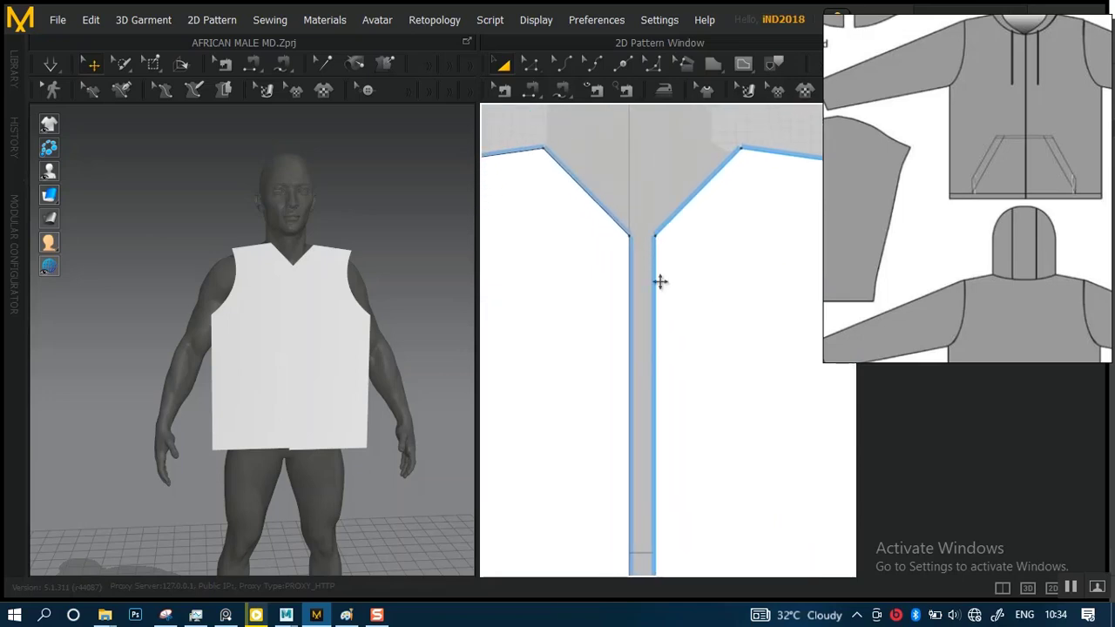
Bend the original half's straight neckline edge with Edit Curvature into a rounded neckline about 11.9 cm long
{"action": "left_click", "coordinate": [616, 222]}
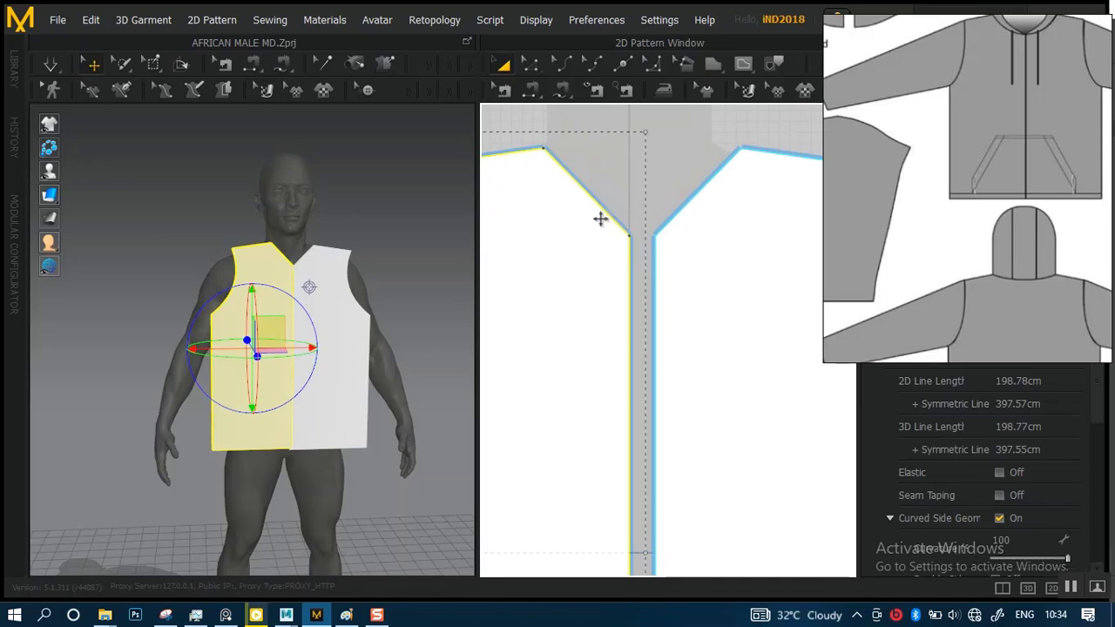
{"action": "left_click", "coordinate": [562, 64]}
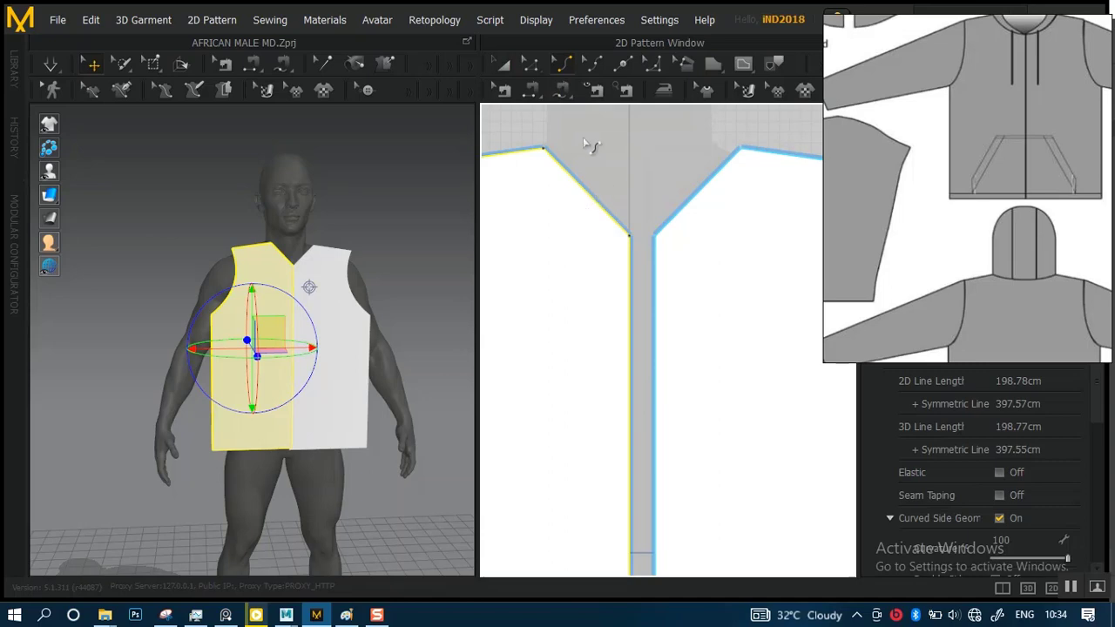
{"action": "left_click", "coordinate": [602, 213]}
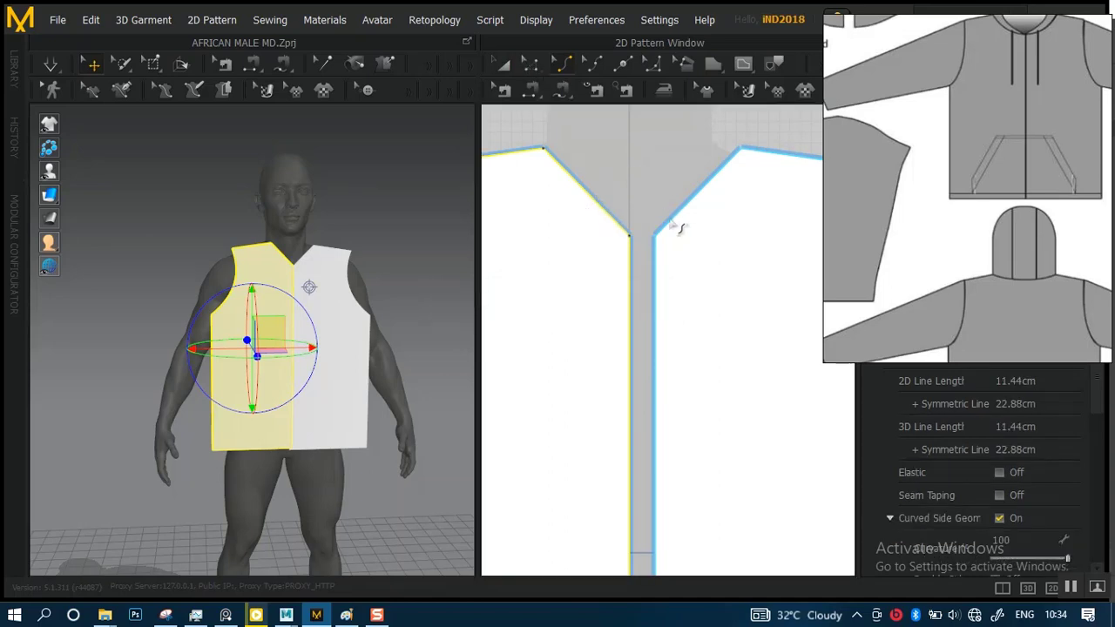
{"action": "left_click", "coordinate": [680, 255]}
{"action": "left_click", "coordinate": [532, 67]}
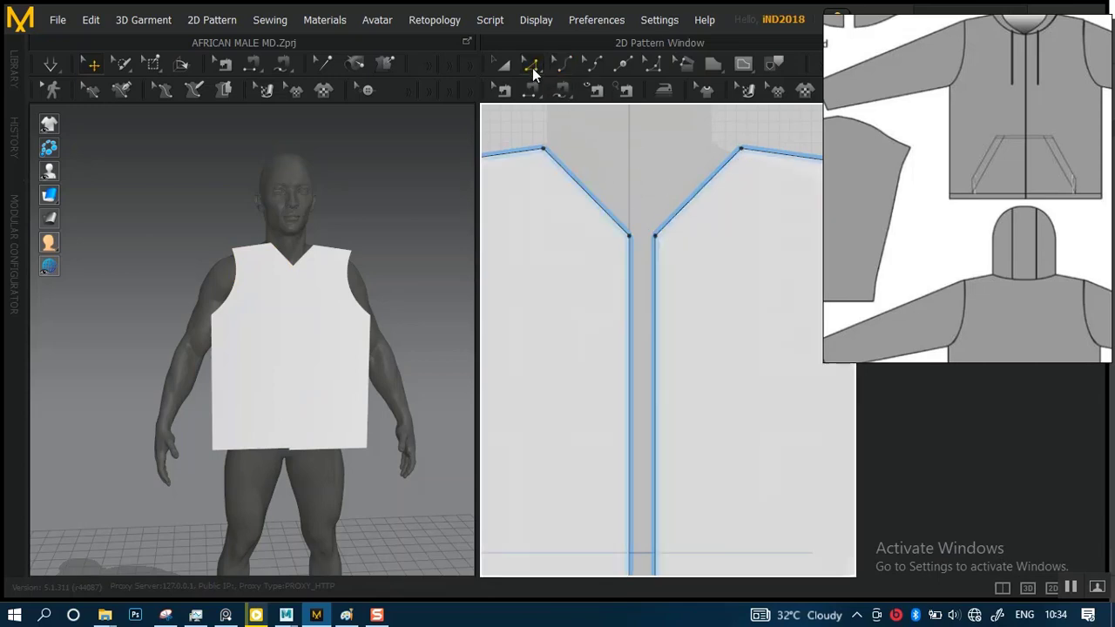
{"action": "left_click", "coordinate": [605, 209]}
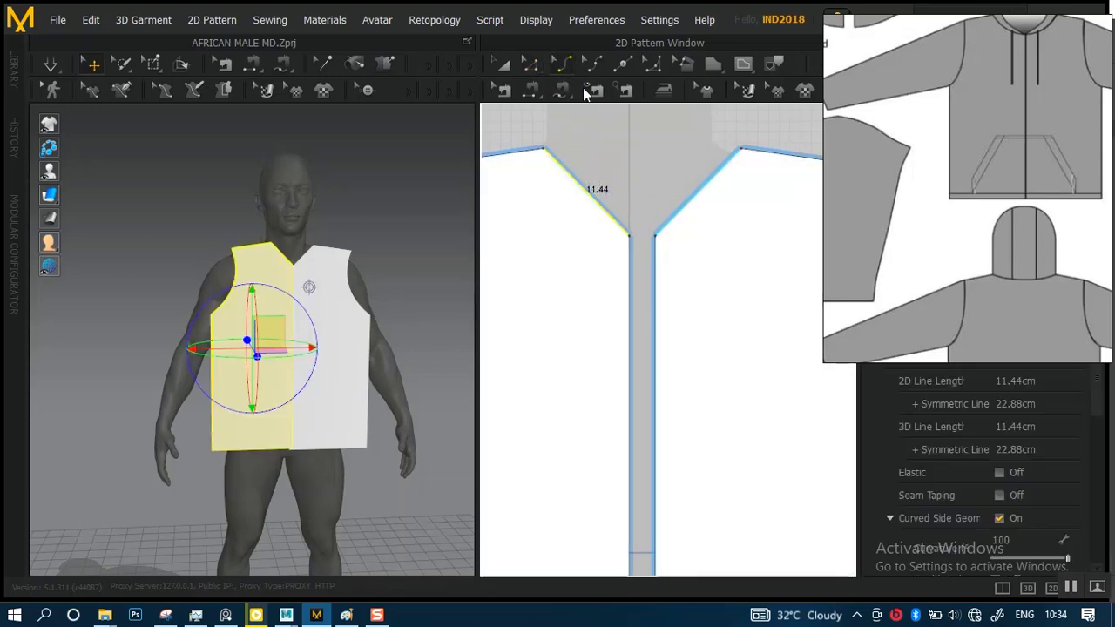
{"action": "left_click_drag", "start_coordinate": [597, 199], "coordinate": [581, 211]}
Examine both front halves with their curved necklines over the avatar silhouette
{"action": "right_click_drag", "start_coordinate": [724, 341], "coordinate": [671, 262], "text": "alt"}
{"action": "middle_click_drag", "start_coordinate": [697, 339], "coordinate": [682, 299], "text": "alt"}
{"action": "right_click_drag", "start_coordinate": [682, 299], "coordinate": [654, 272], "text": "alt"}
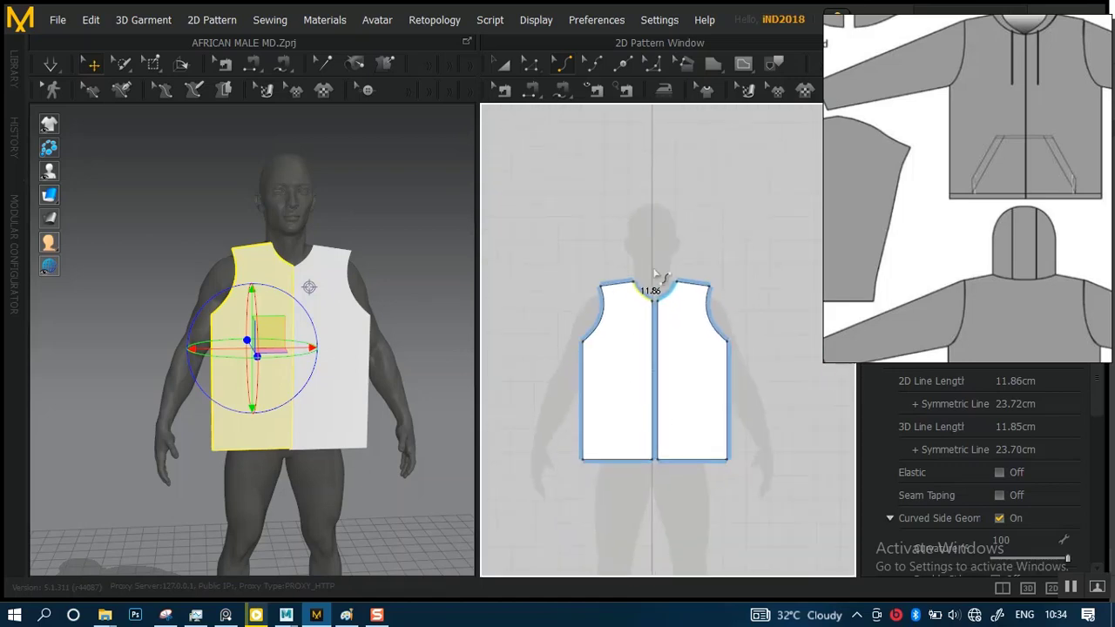
{"action": "scroll", "coordinate": [657, 276], "scroll_direction": "up", "scroll_amount": 2}
{"action": "left_click", "coordinate": [508, 66]}
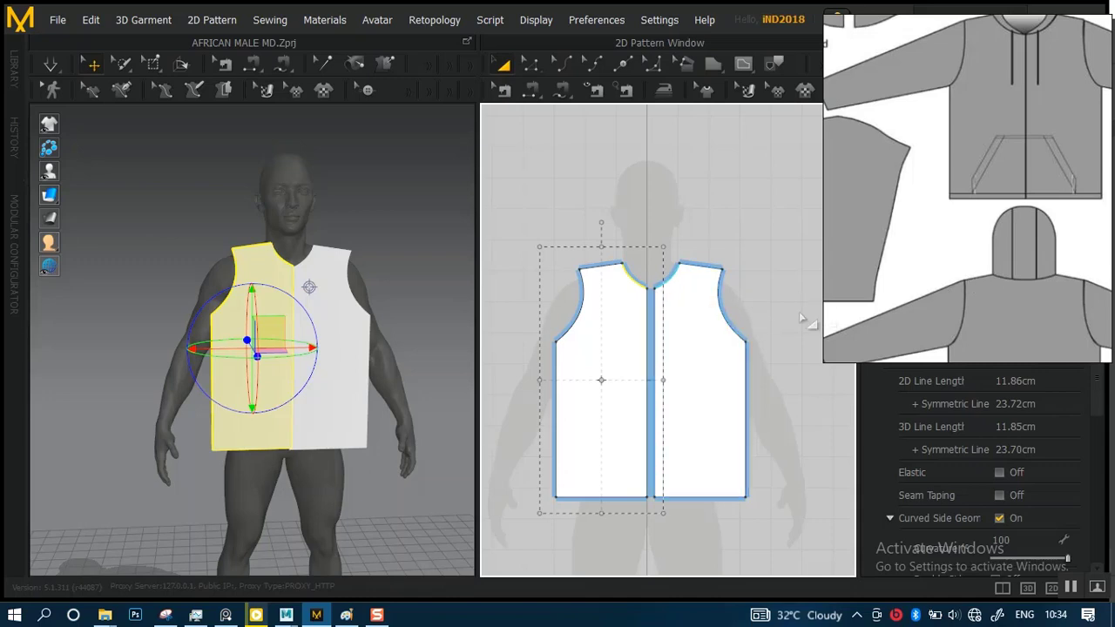
{"action": "left_click", "coordinate": [709, 366], "text": "shift"}
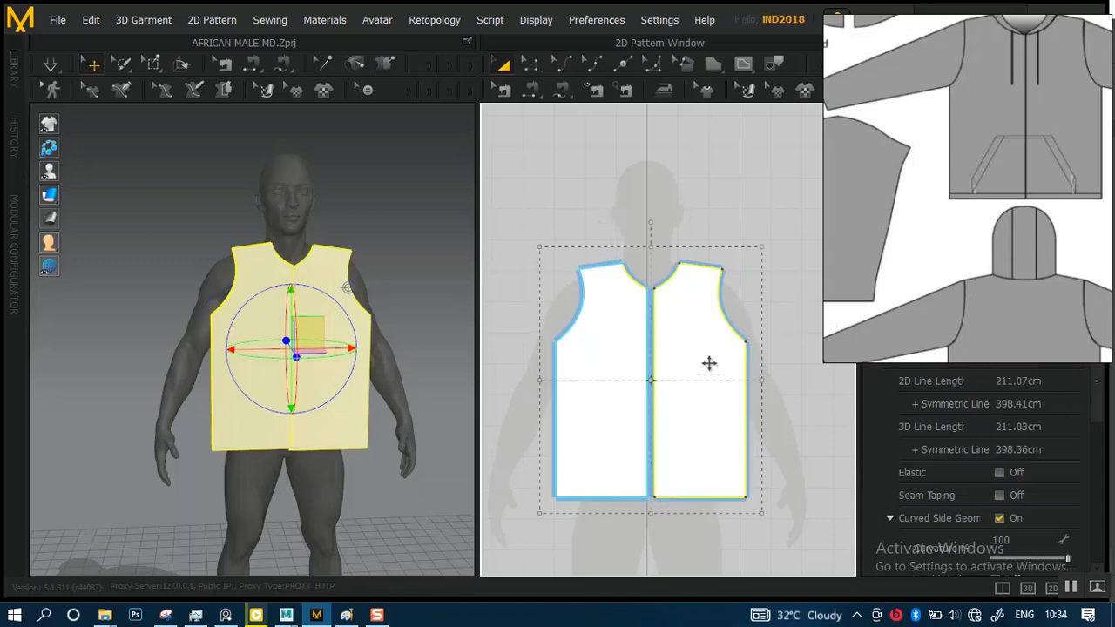
{"action": "scroll", "coordinate": [669, 261], "scroll_direction": "up", "scroll_amount": 5}
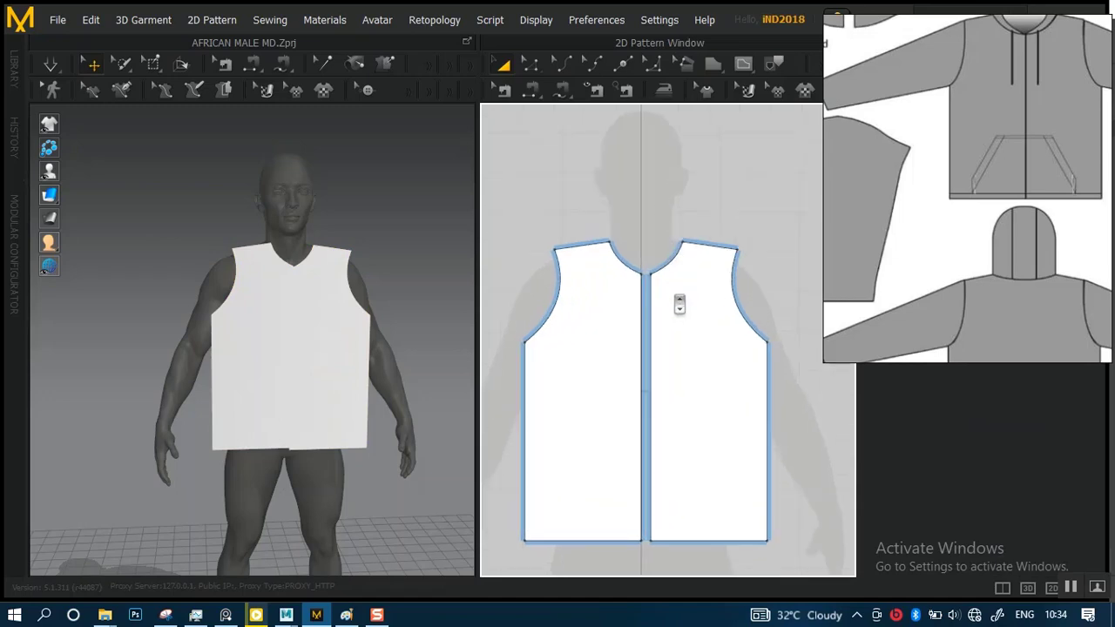
Merge the two front halves along their facing centre-front edges into a single full-width front piece
{"action": "left_click", "coordinate": [687, 326]}
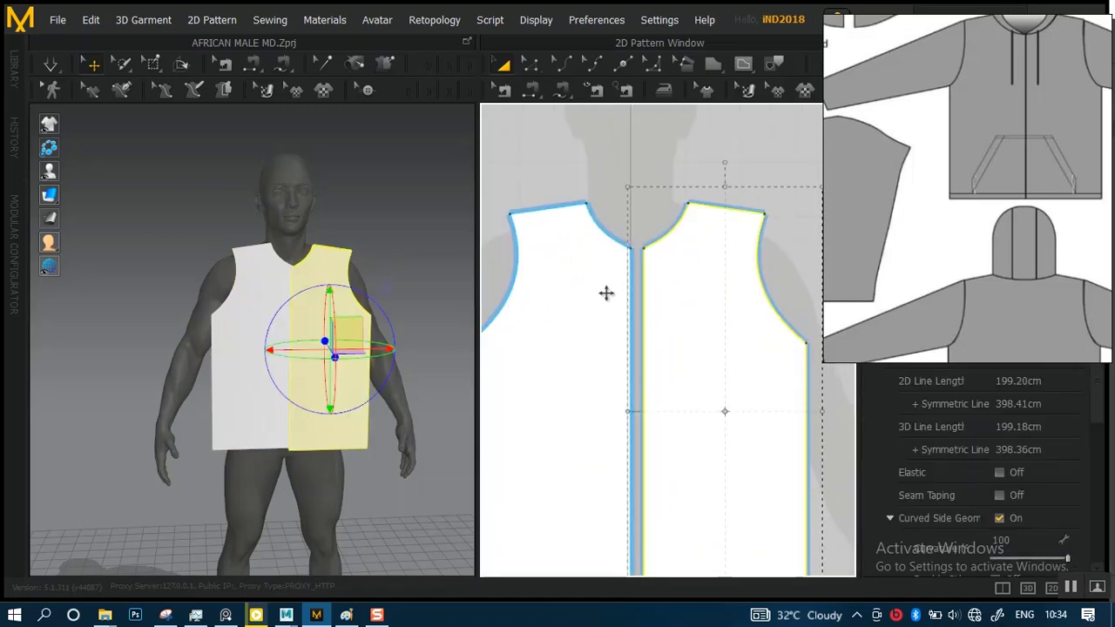
{"action": "left_click", "coordinate": [528, 63]}
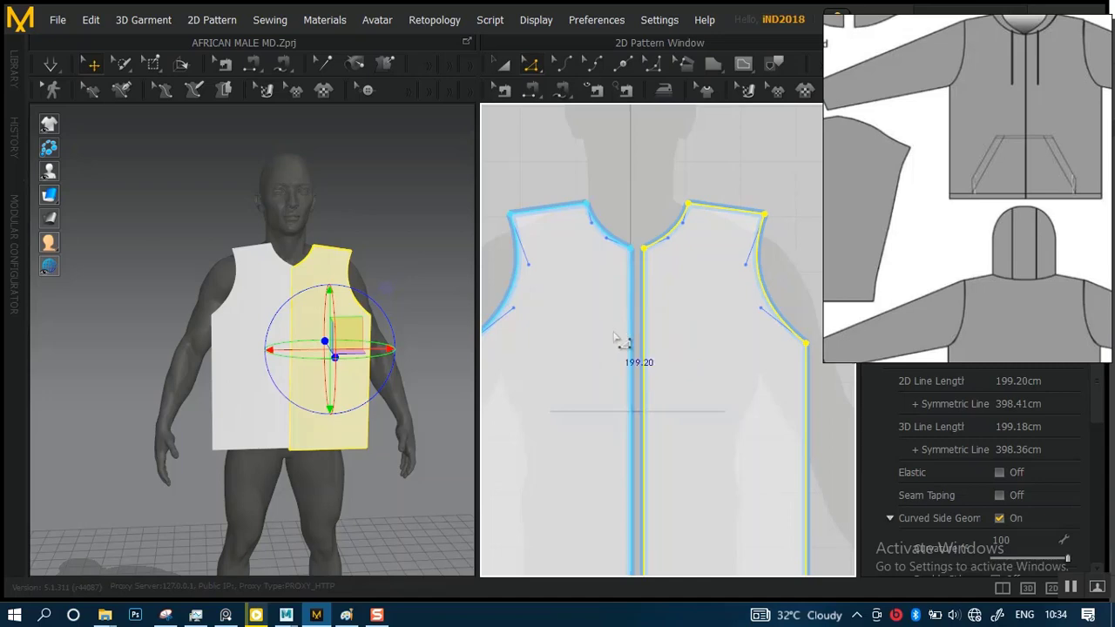
{"action": "left_click", "coordinate": [633, 382]}
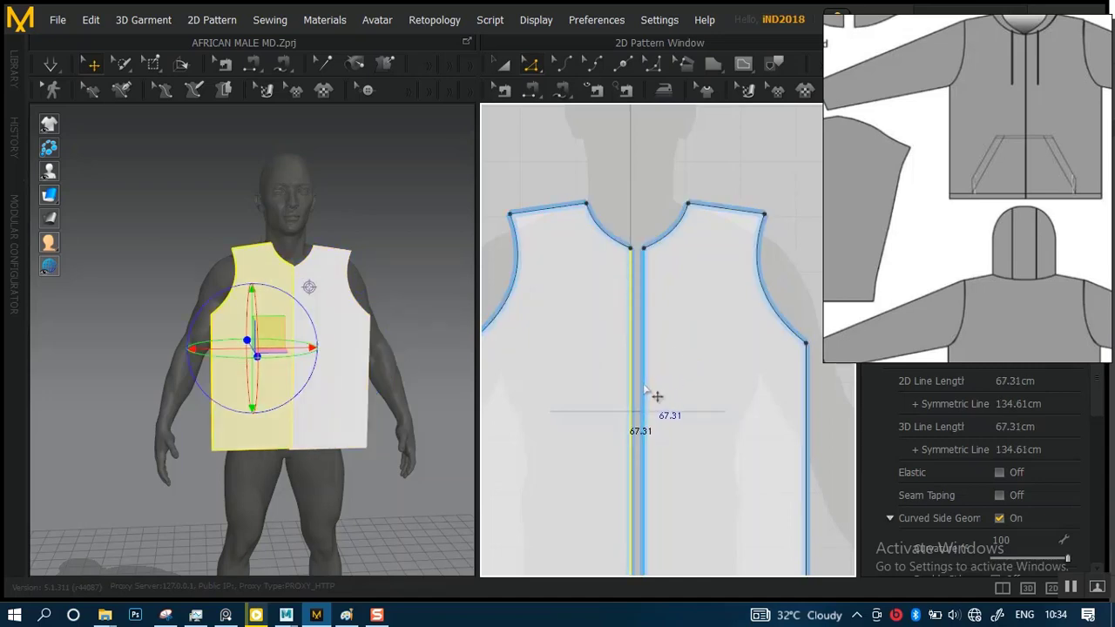
{"action": "scroll", "coordinate": [662, 375], "scroll_direction": "up", "scroll_amount": 4}
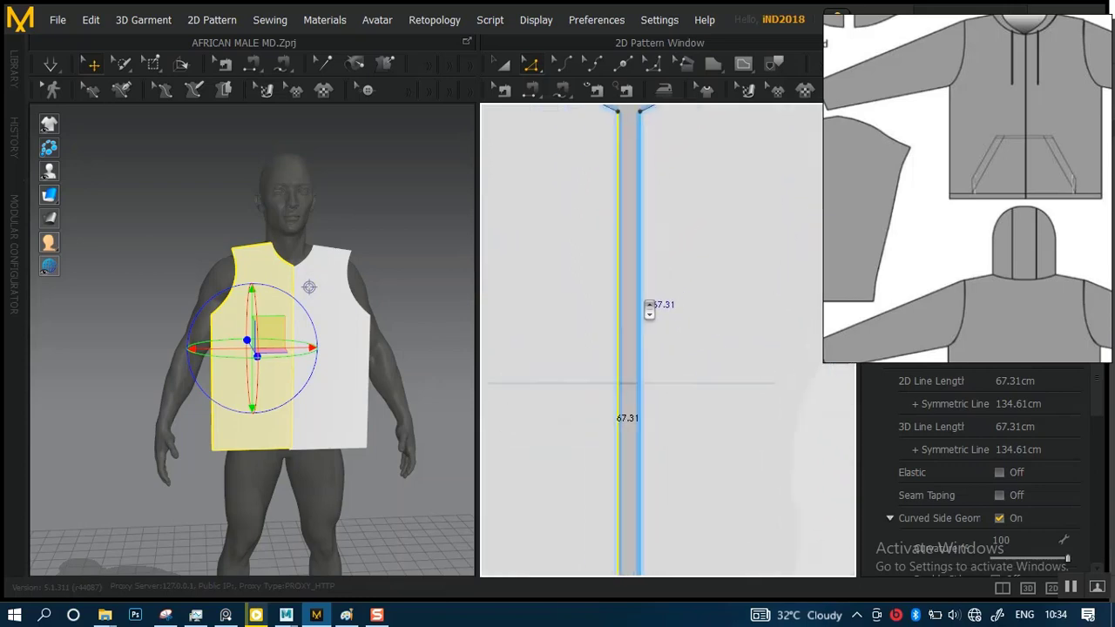
{"action": "scroll", "coordinate": [648, 309], "scroll_direction": "up", "scroll_amount": 1}
{"action": "right_click", "coordinate": [634, 296]}
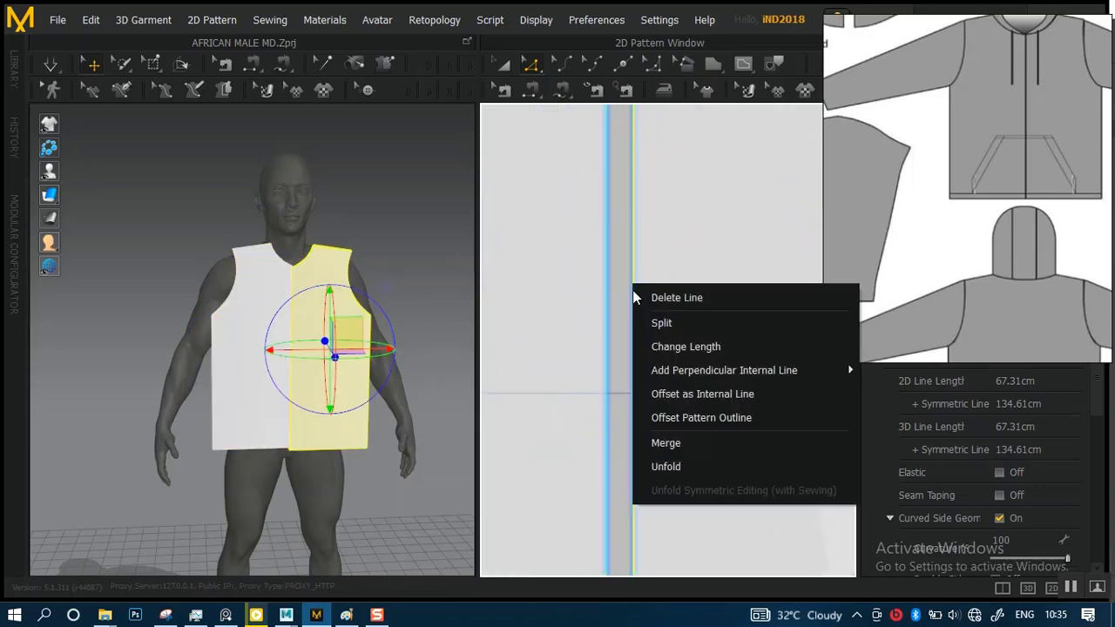
{"action": "left_click", "coordinate": [672, 443]}
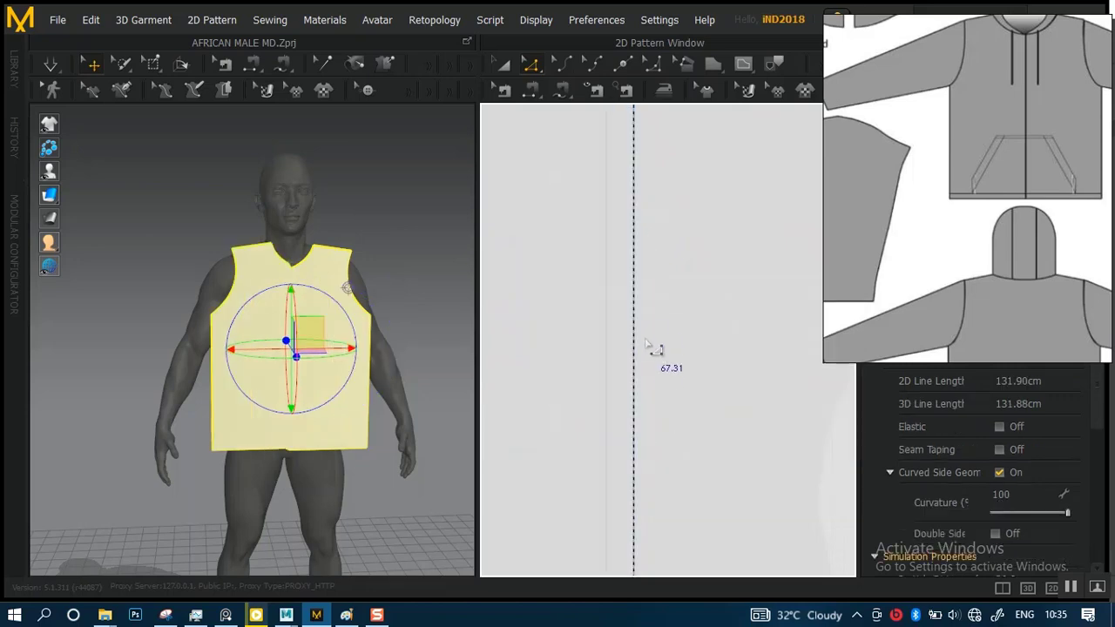
{"action": "scroll", "coordinate": [683, 374], "scroll_direction": "down", "scroll_amount": 5}
{"action": "scroll", "coordinate": [650, 270], "scroll_direction": "up", "scroll_amount": 1}
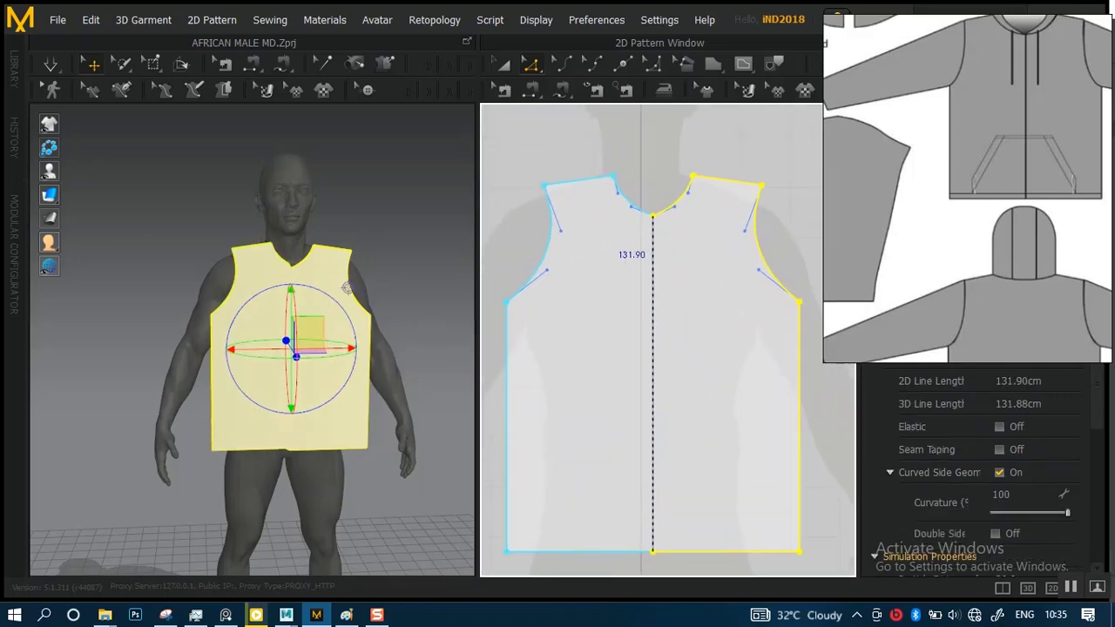
{"action": "left_click", "coordinate": [549, 155]}
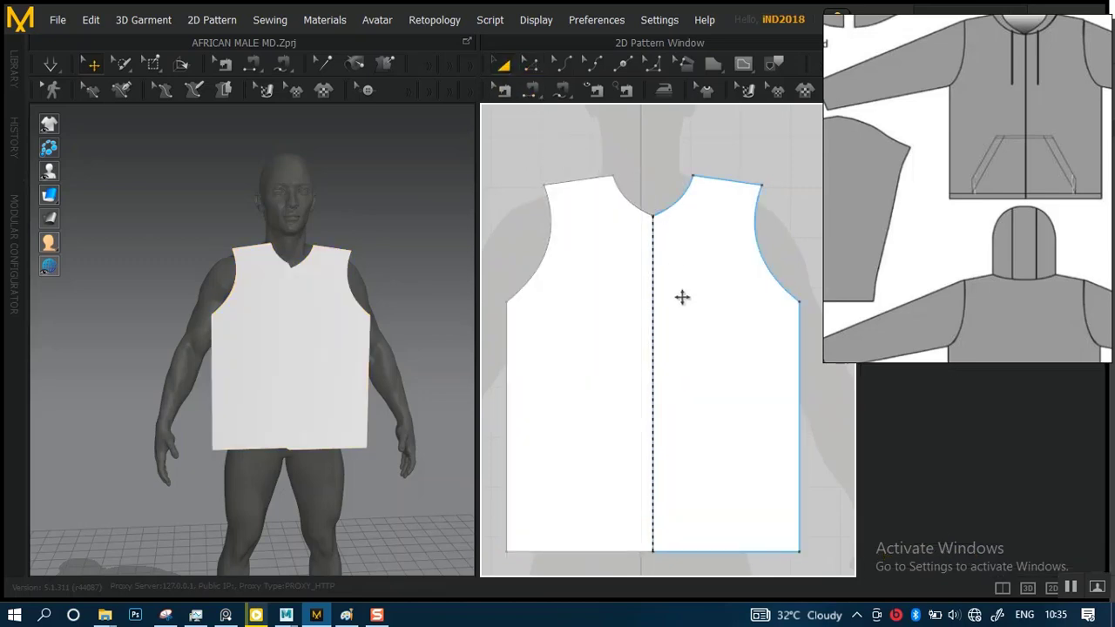
Examine the merged front piece's centre line and hem in 2D and its shape on the avatar in 3D
{"action": "left_click", "coordinate": [682, 297]}
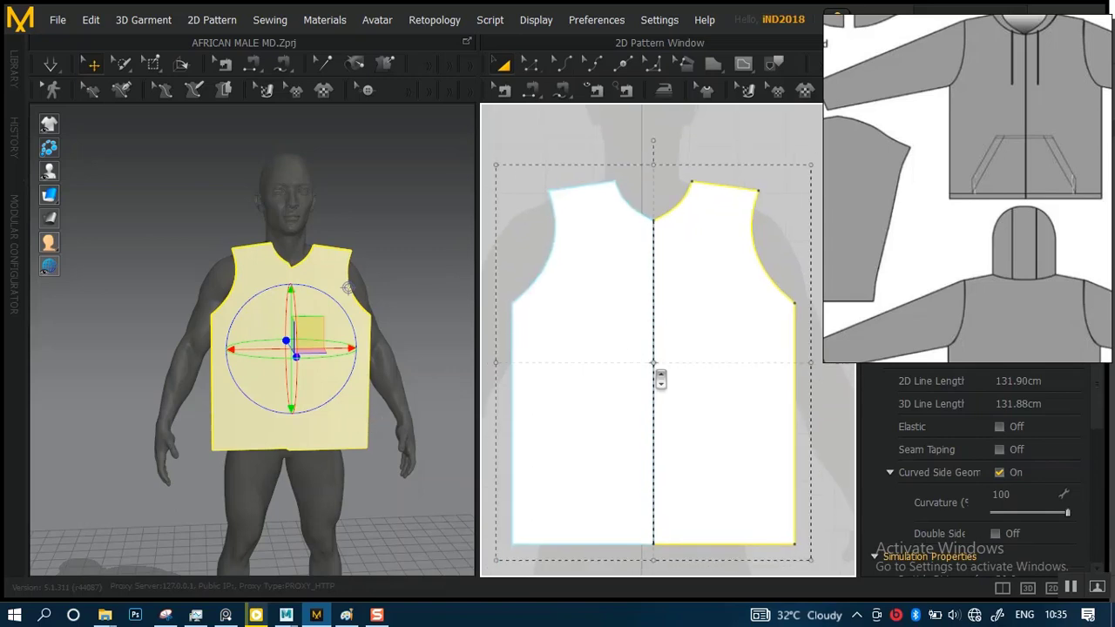
{"action": "scroll", "coordinate": [659, 366], "scroll_direction": "up", "scroll_amount": 1}
{"action": "right_click_drag", "start_coordinate": [659, 366], "coordinate": [680, 255]}
{"action": "middle_click_drag", "start_coordinate": [680, 255], "coordinate": [676, 209]}
{"action": "scroll", "coordinate": [672, 325], "scroll_direction": "up", "scroll_amount": 5}
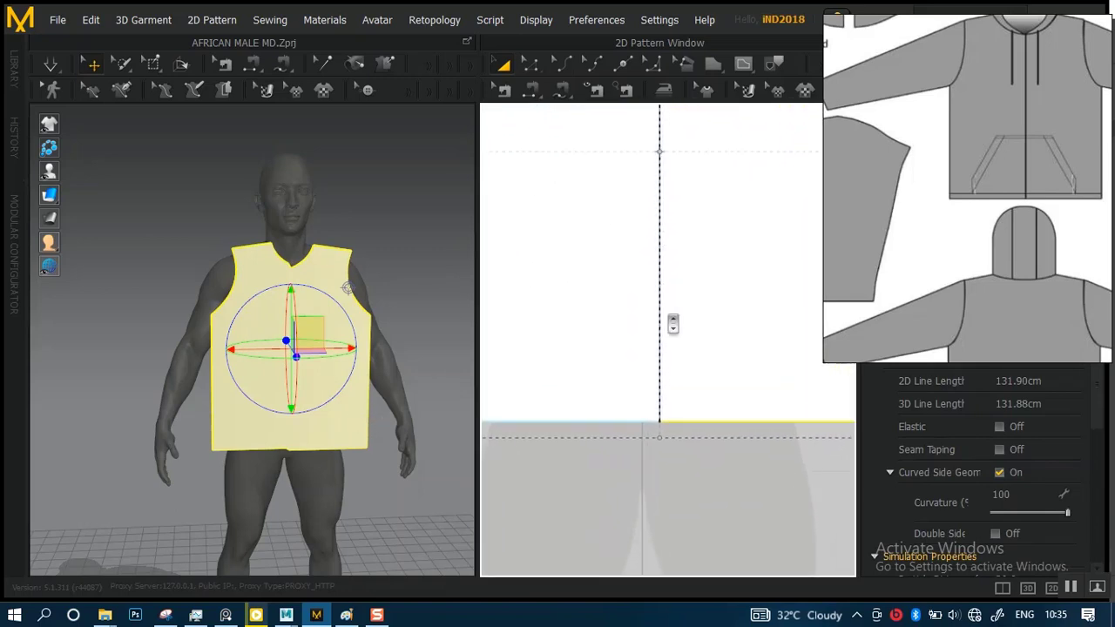
{"action": "scroll", "coordinate": [384, 322], "scroll_direction": "up", "scroll_amount": 8}
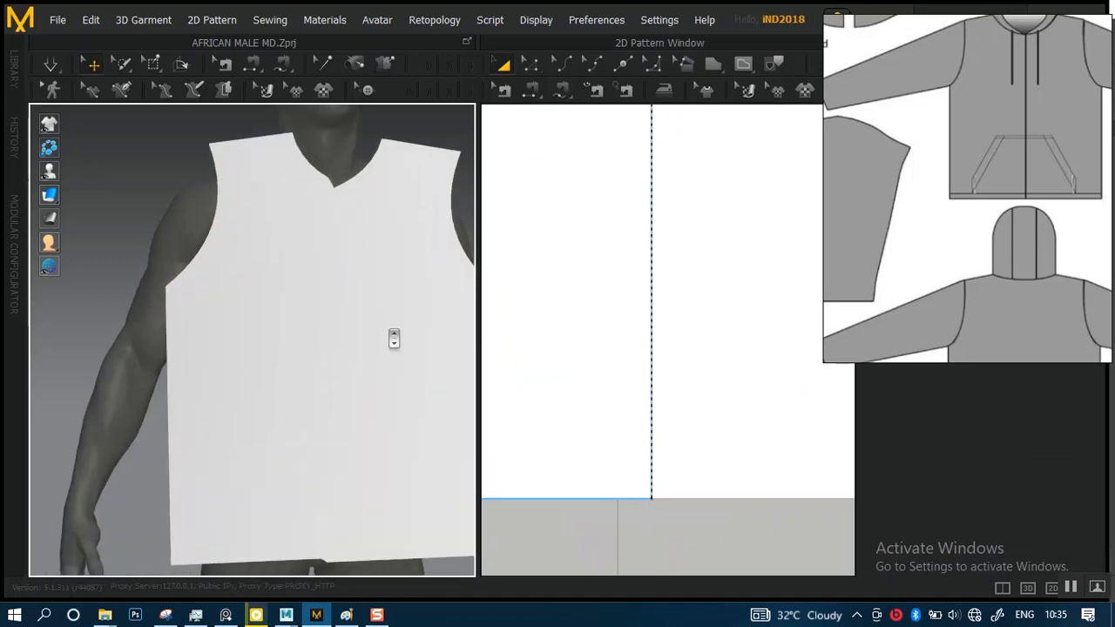
{"action": "scroll", "coordinate": [388, 331], "scroll_direction": "down", "scroll_amount": 8}
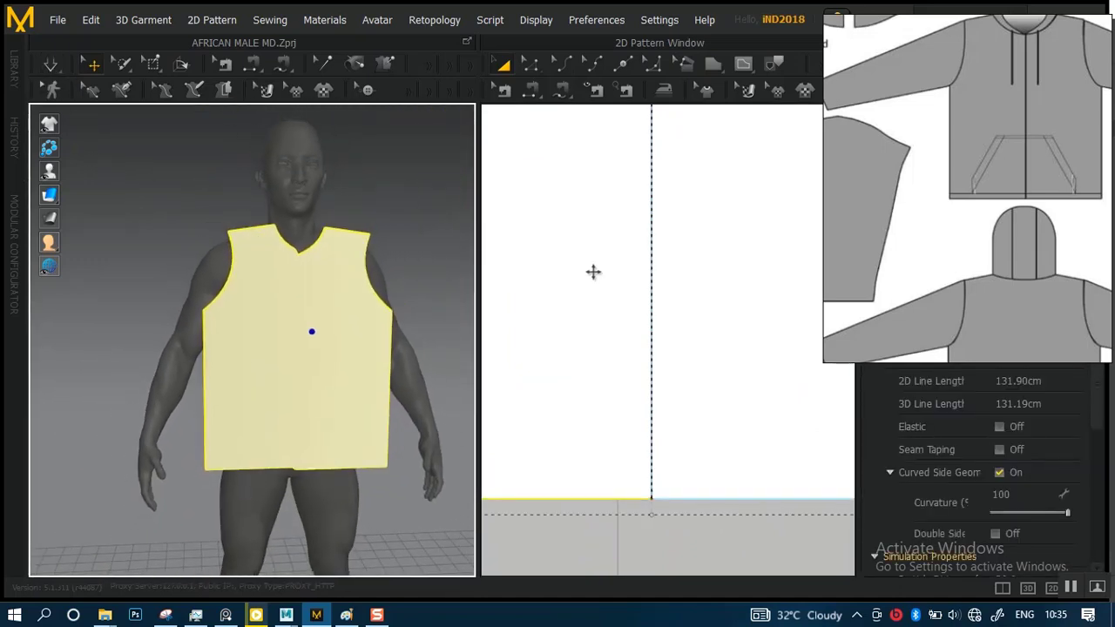
{"action": "scroll", "coordinate": [593, 272], "scroll_direction": "down", "scroll_amount": 6}
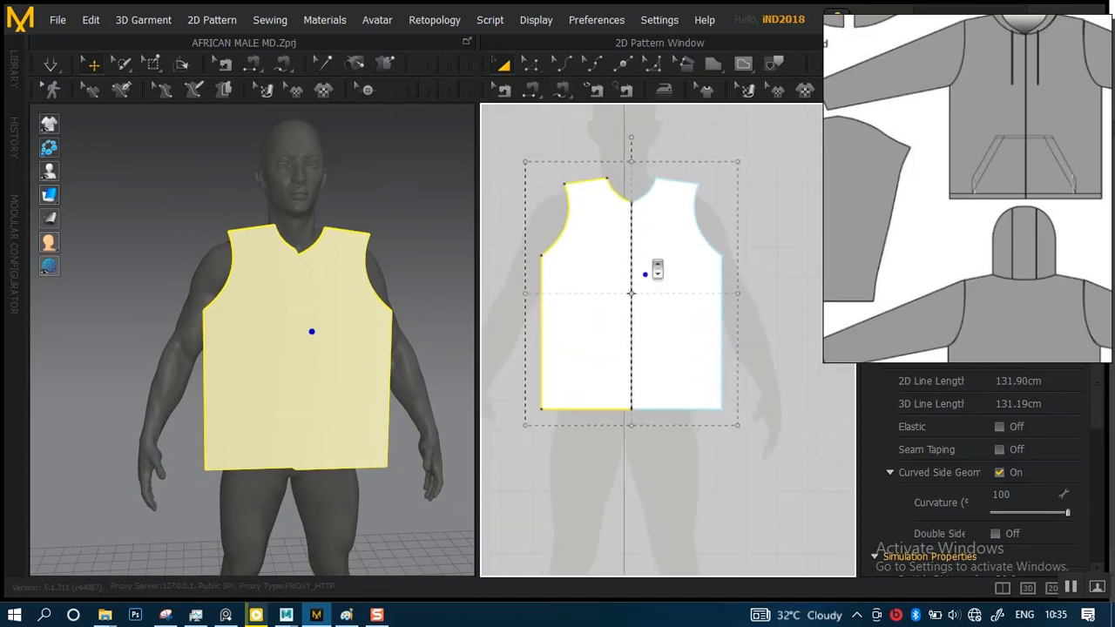
{"action": "scroll", "coordinate": [656, 270], "scroll_direction": "down", "scroll_amount": 2}
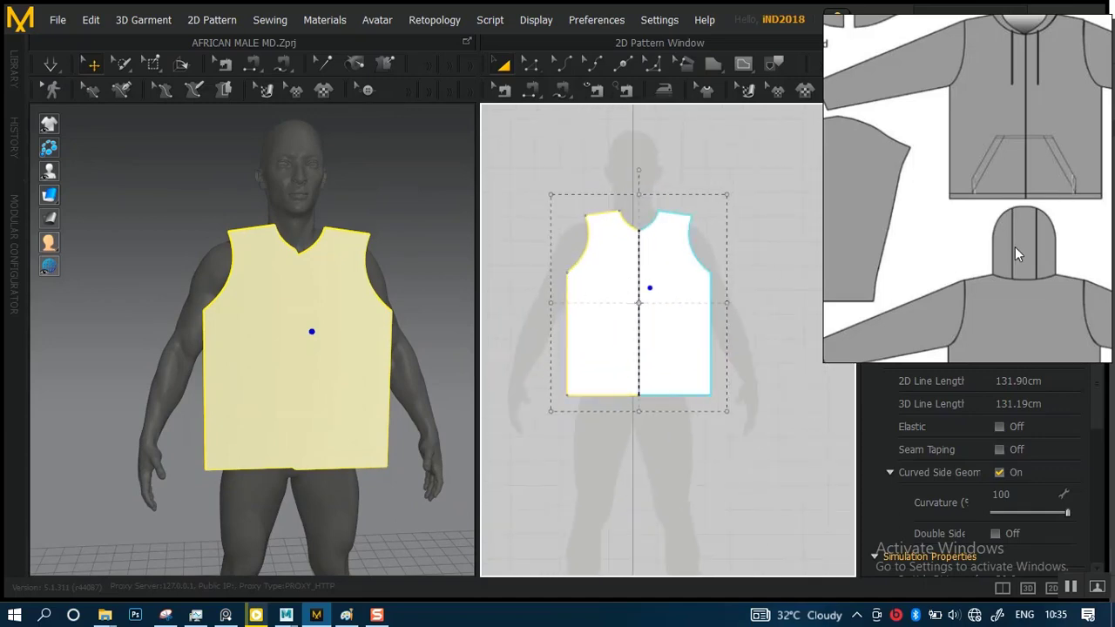
Copy the merged front piece and mirror-paste the duplicate beside it as the back panel, following the template's back view
{"action": "middle_click_drag", "start_coordinate": [1004, 260], "coordinate": [972, 97]}
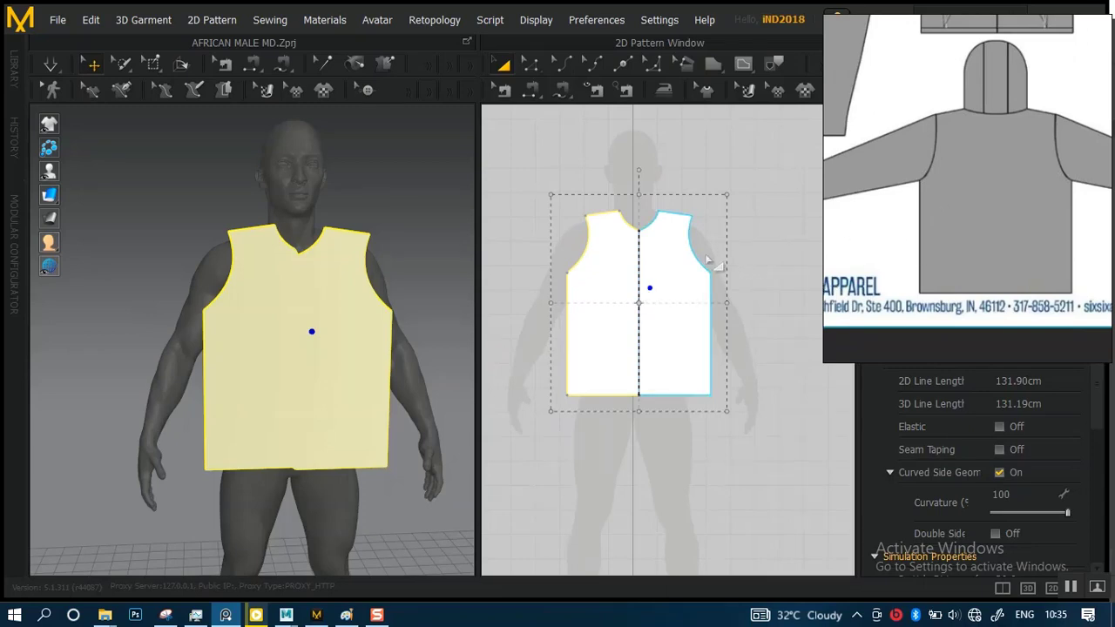
{"action": "scroll", "coordinate": [675, 262], "scroll_direction": "up", "scroll_amount": 3}
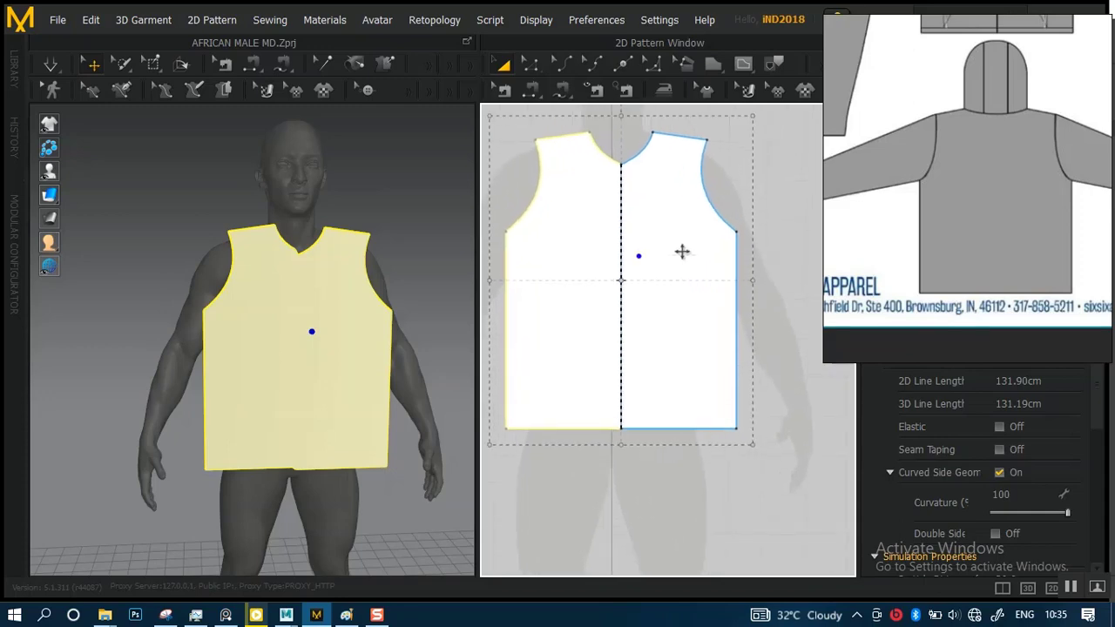
{"action": "scroll", "coordinate": [629, 293], "scroll_direction": "down", "scroll_amount": 3}
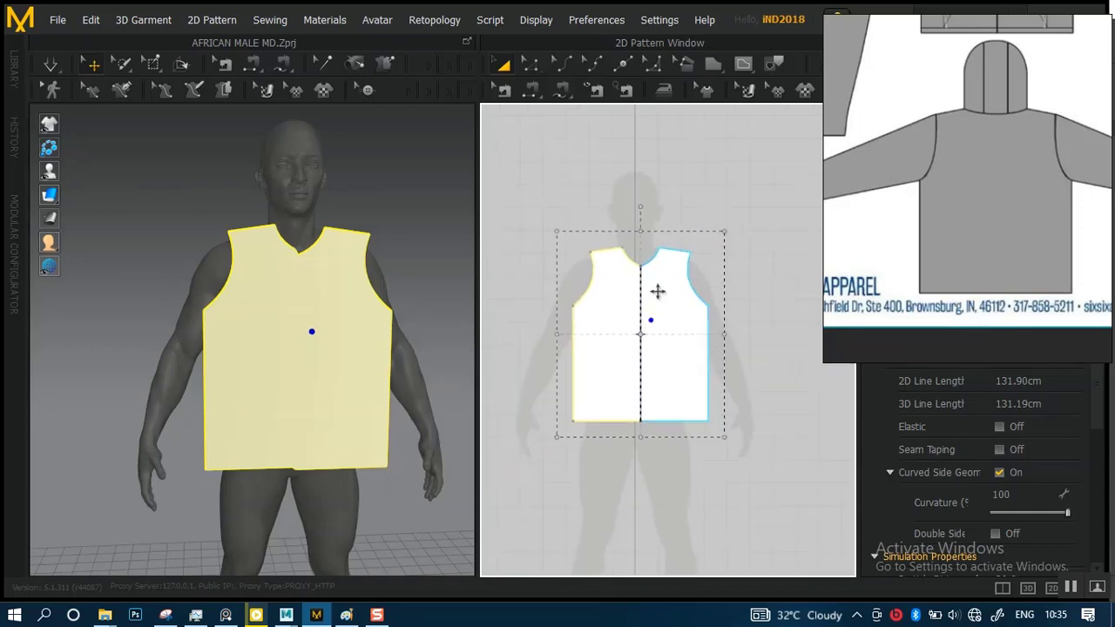
{"action": "left_click", "coordinate": [659, 298]}
{"action": "right_click", "coordinate": [658, 299]}
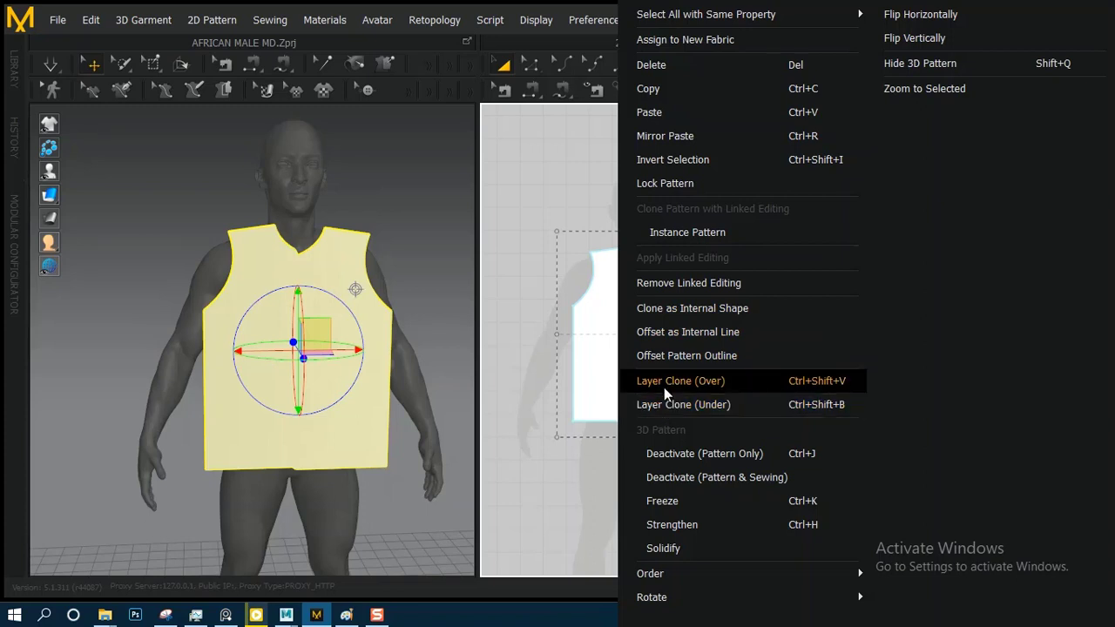
{"action": "left_click", "coordinate": [694, 89]}
{"action": "right_click", "coordinate": [665, 320]}
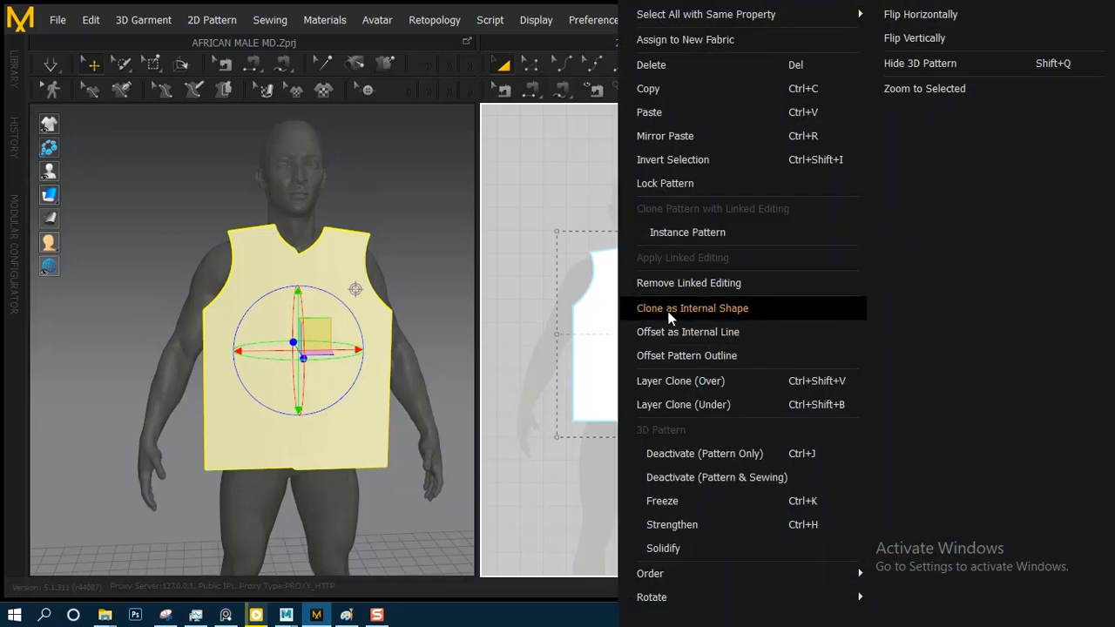
{"action": "left_click", "coordinate": [671, 135]}
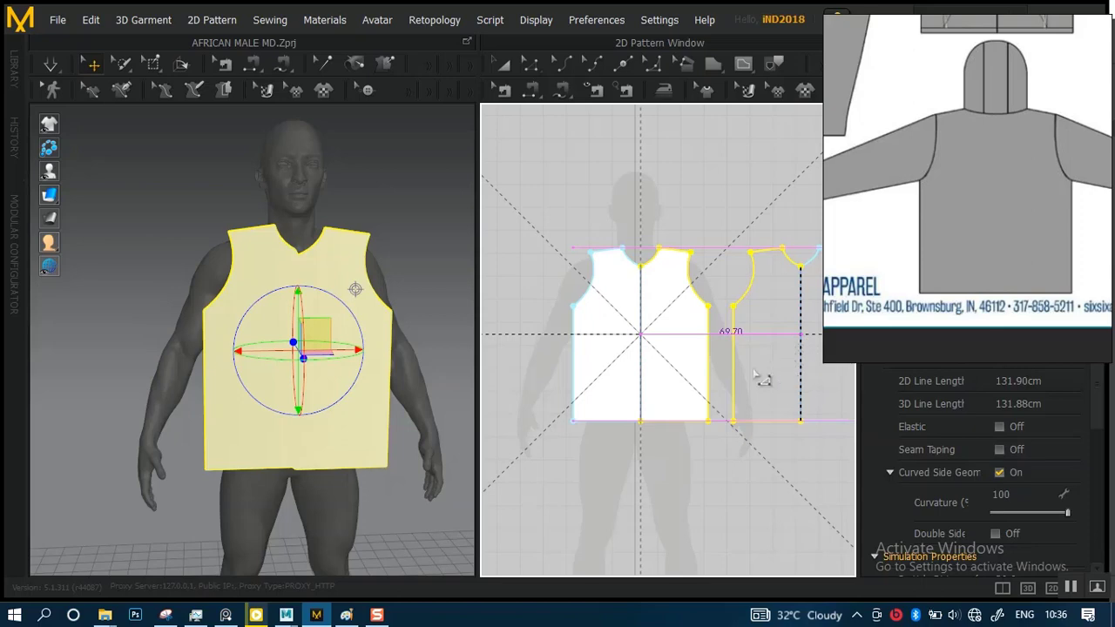
{"action": "left_click", "coordinate": [730, 394]}
Move the duplicated body panel behind the avatar in the 3D view
{"action": "scroll", "coordinate": [369, 378], "scroll_direction": "down", "scroll_amount": 3}
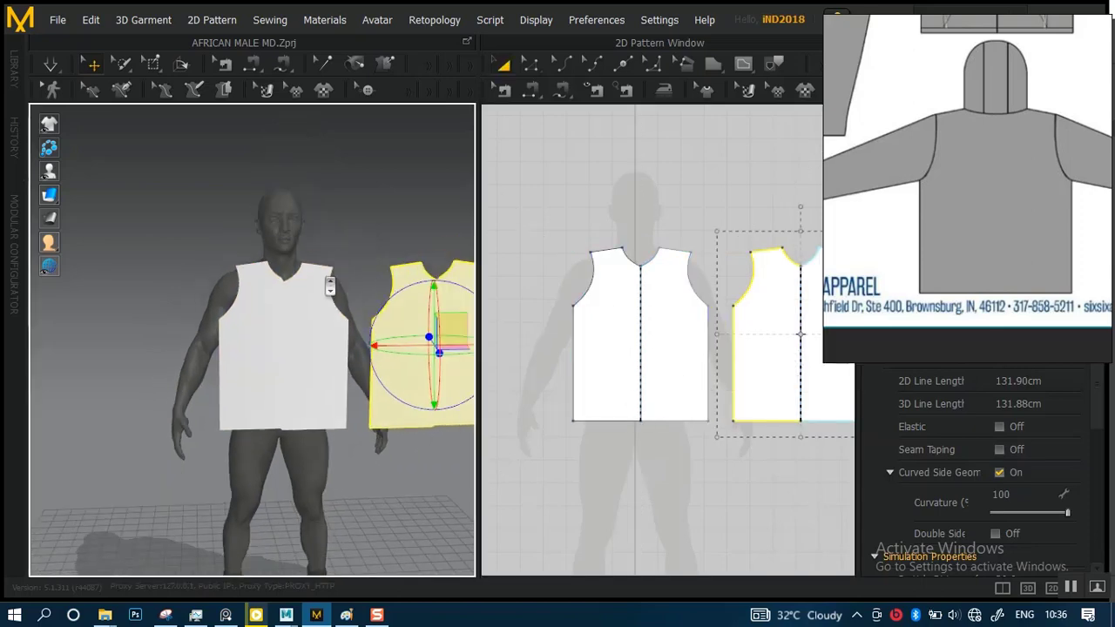
{"action": "scroll", "coordinate": [326, 326], "scroll_direction": "up", "scroll_amount": 5}
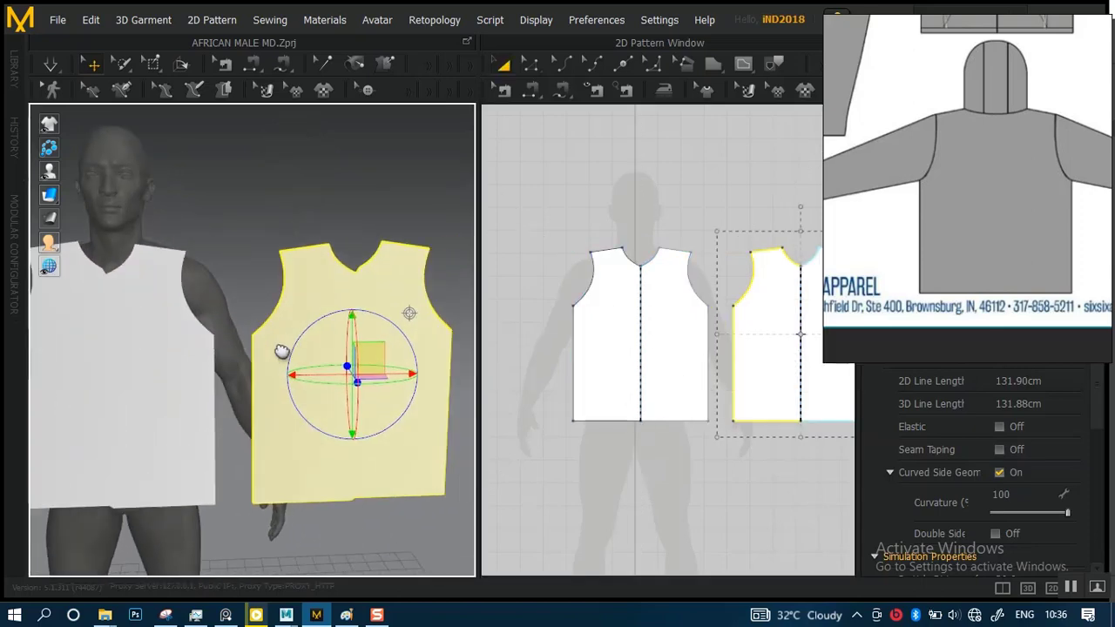
{"action": "right_click_drag", "start_coordinate": [327, 341], "coordinate": [363, 337]}
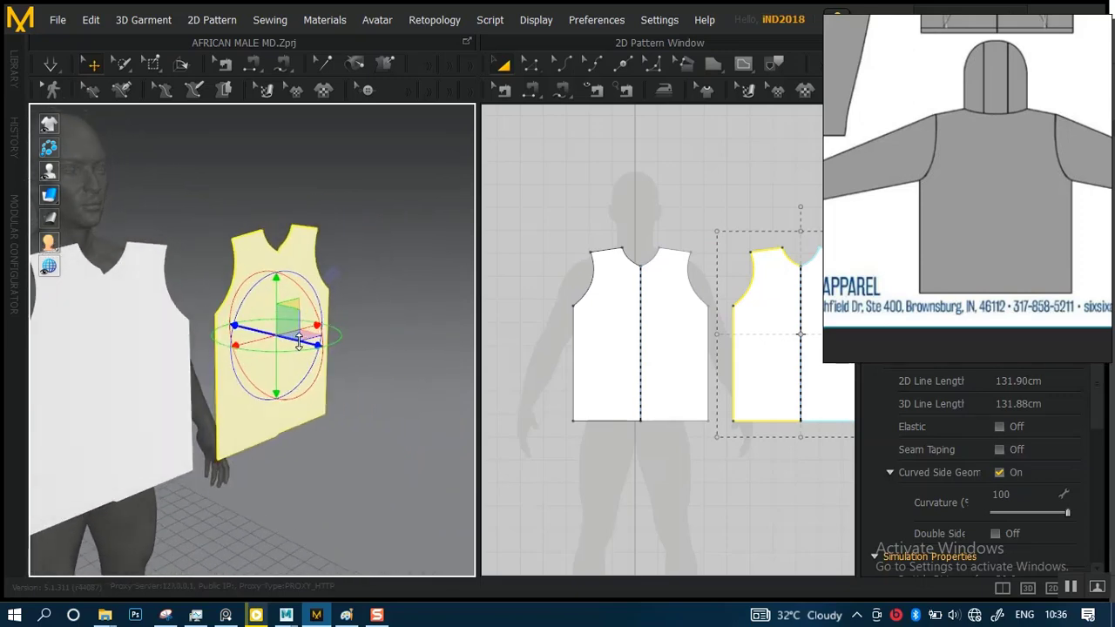
{"action": "left_click_drag", "start_coordinate": [306, 340], "coordinate": [191, 302]}
{"action": "right_click_drag", "start_coordinate": [190, 302], "coordinate": [371, 287]}
{"action": "mouse_move", "coordinate": [403, 251]}
{"action": "left_mouse_down"}
{"action": "mouse_move", "coordinate": [363, 264]}
{"action": "mouse_move", "coordinate": [405, 266]}
{"action": "left_mouse_up"}
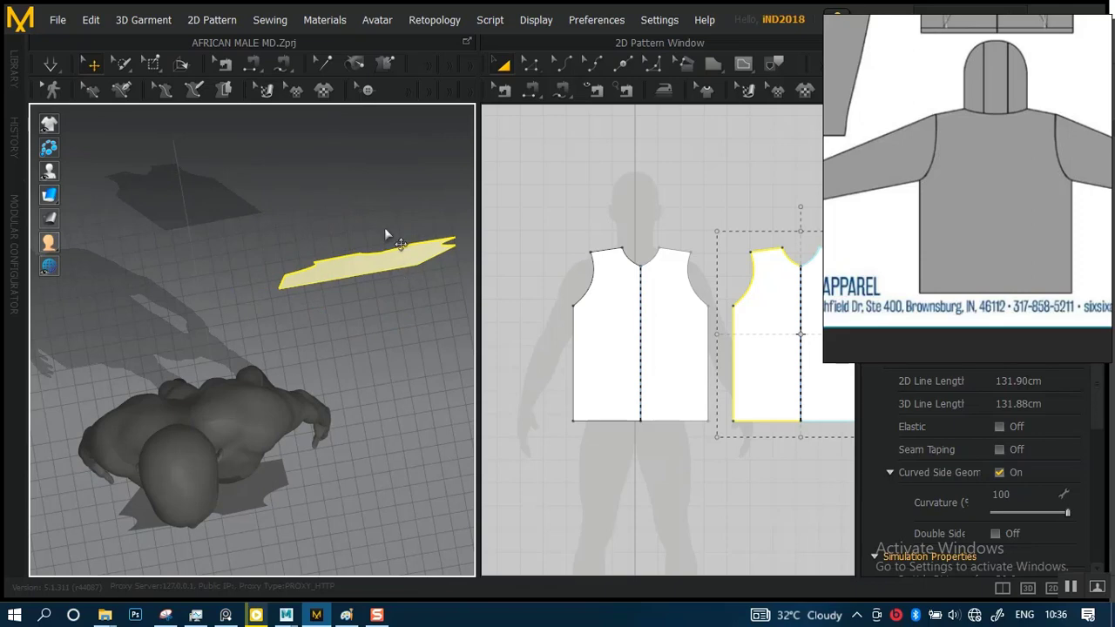
{"action": "right_click_drag", "start_coordinate": [385, 228], "coordinate": [361, 66]}
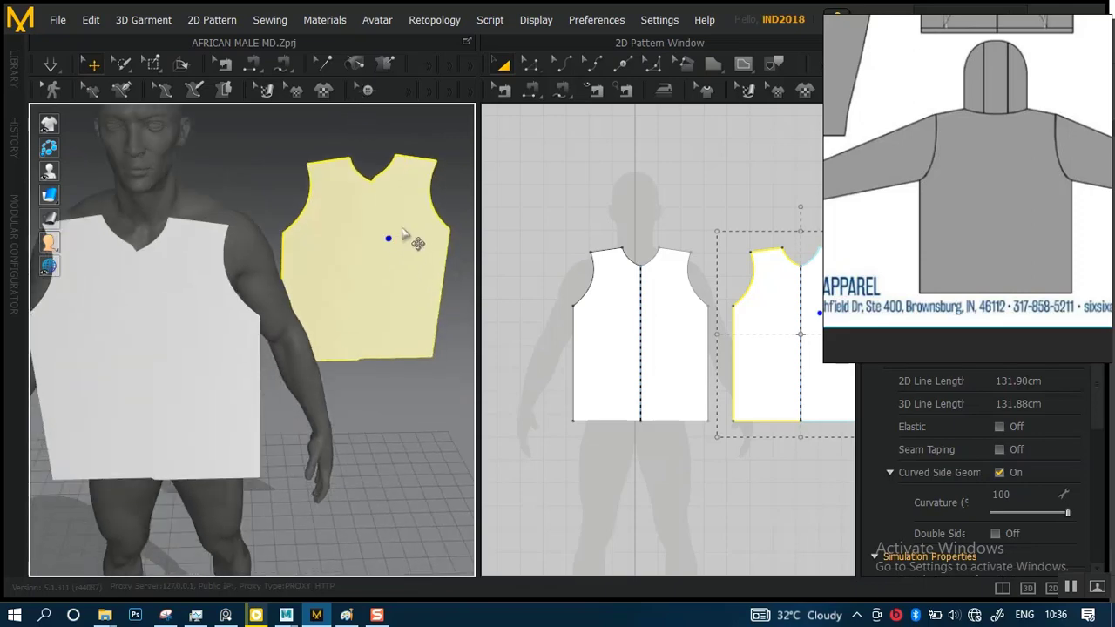
Bring the back panel closer to the avatar's back in the 3D view
{"action": "left_click", "coordinate": [504, 220]}
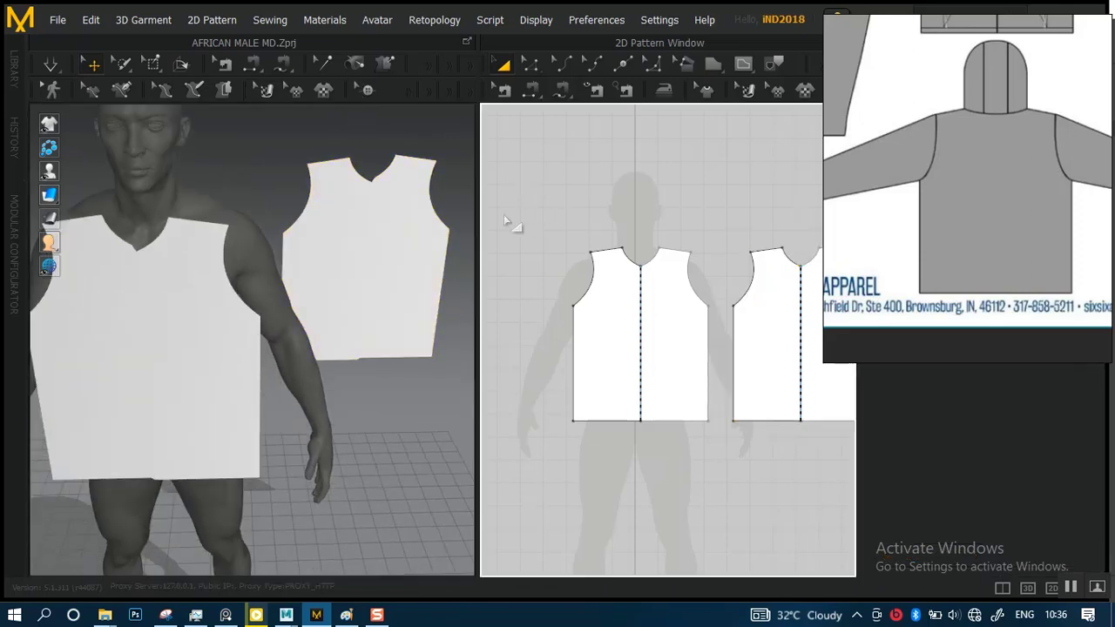
{"action": "left_click", "coordinate": [378, 229]}
{"action": "left_click_drag", "start_coordinate": [400, 224], "coordinate": [213, 225]}
{"action": "right_click_drag", "start_coordinate": [368, 253], "coordinate": [400, 448]}
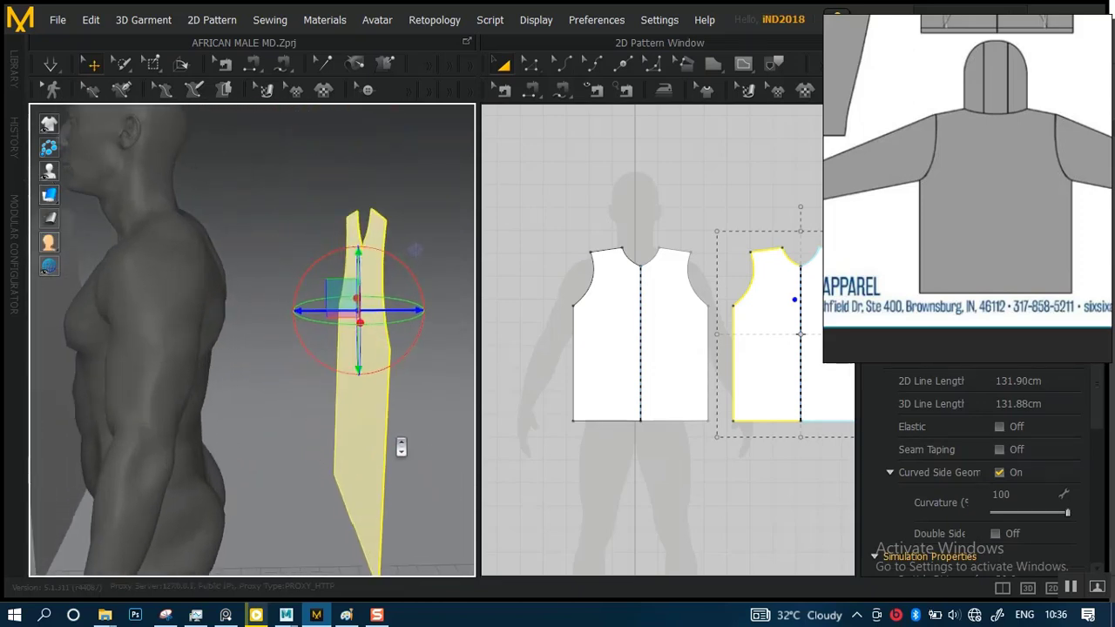
{"action": "left_click_drag", "start_coordinate": [338, 355], "coordinate": [284, 380], "text": "alt"}
{"action": "left_click_drag", "start_coordinate": [370, 331], "coordinate": [243, 338]}
{"action": "right_click_drag", "start_coordinate": [244, 338], "coordinate": [334, 261]}
Select the front and back panels together and raise them slightly on the avatar in 3D
{"action": "left_click", "coordinate": [613, 308], "text": "shift"}
{"action": "scroll", "coordinate": [331, 300], "scroll_direction": "up", "scroll_amount": 5}
{"action": "right_click_drag", "start_coordinate": [331, 301], "coordinate": [248, 305]}
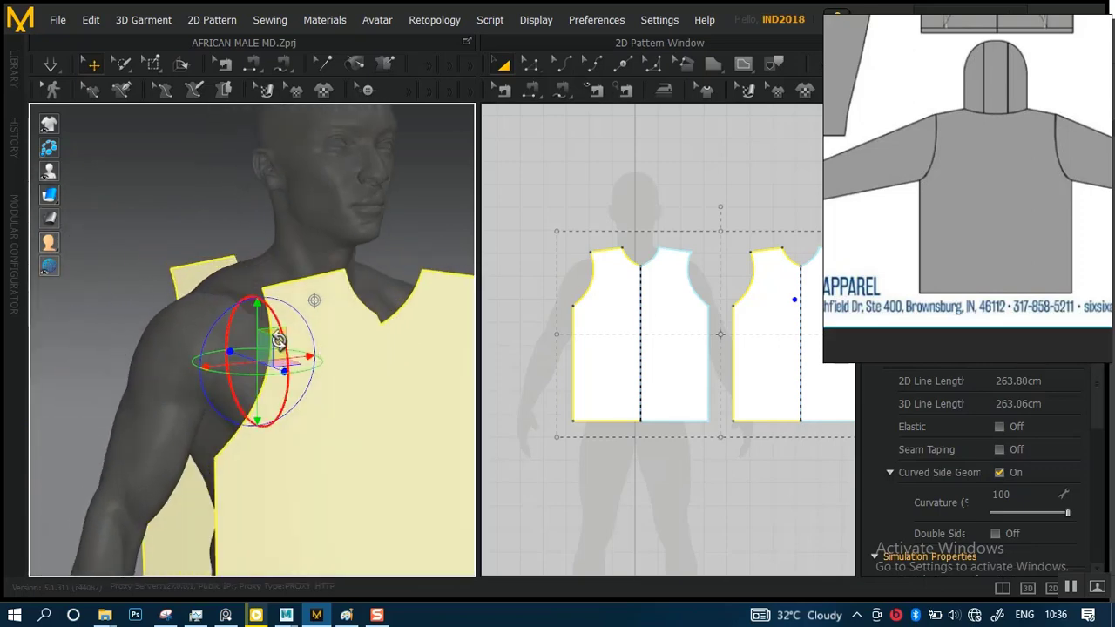
{"action": "left_click_drag", "start_coordinate": [256, 303], "coordinate": [256, 296]}
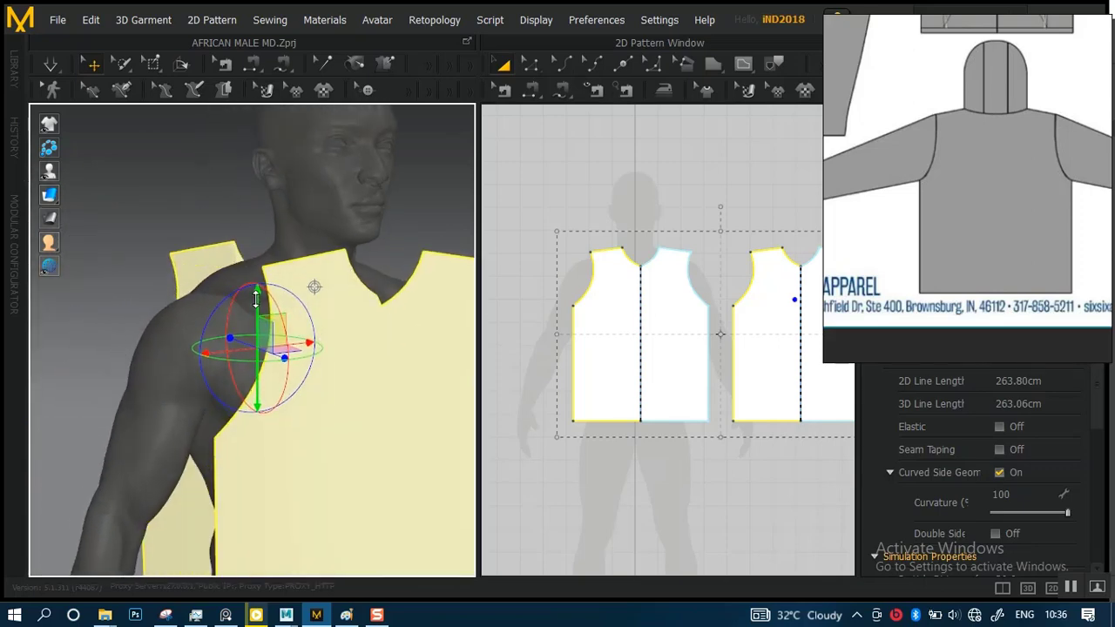
{"action": "right_click_drag", "start_coordinate": [256, 299], "coordinate": [360, 326]}
Move only the front panel closer to the avatar's chest in the 3D view
{"action": "left_click", "coordinate": [562, 211]}
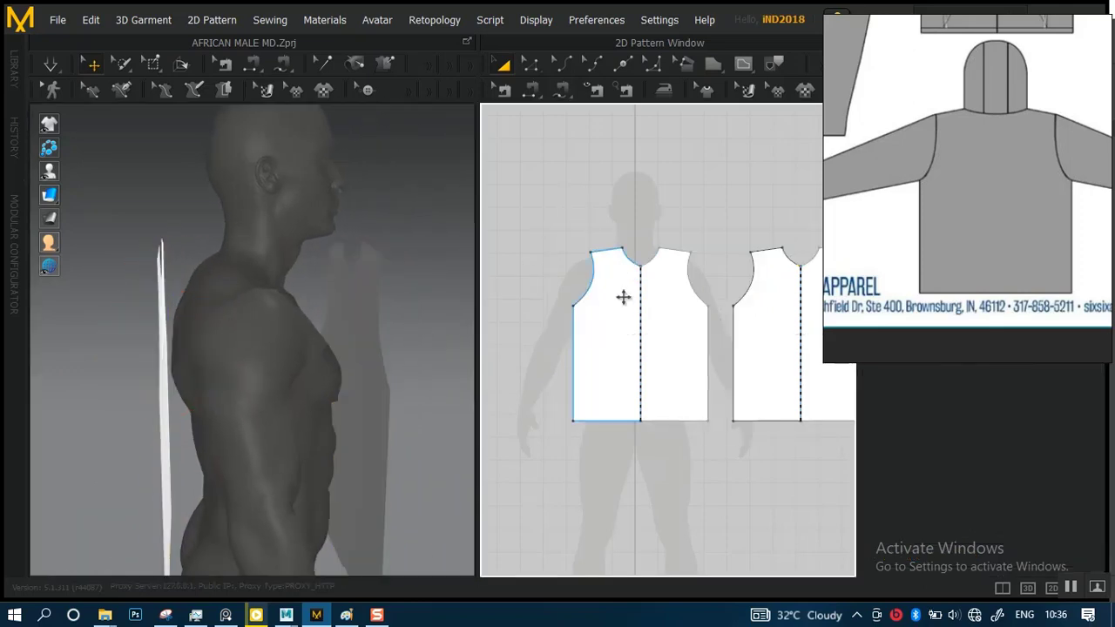
{"action": "left_click", "coordinate": [386, 342]}
{"action": "left_click_drag", "start_coordinate": [396, 410], "coordinate": [373, 410]}
{"action": "left_click", "coordinate": [384, 355]}
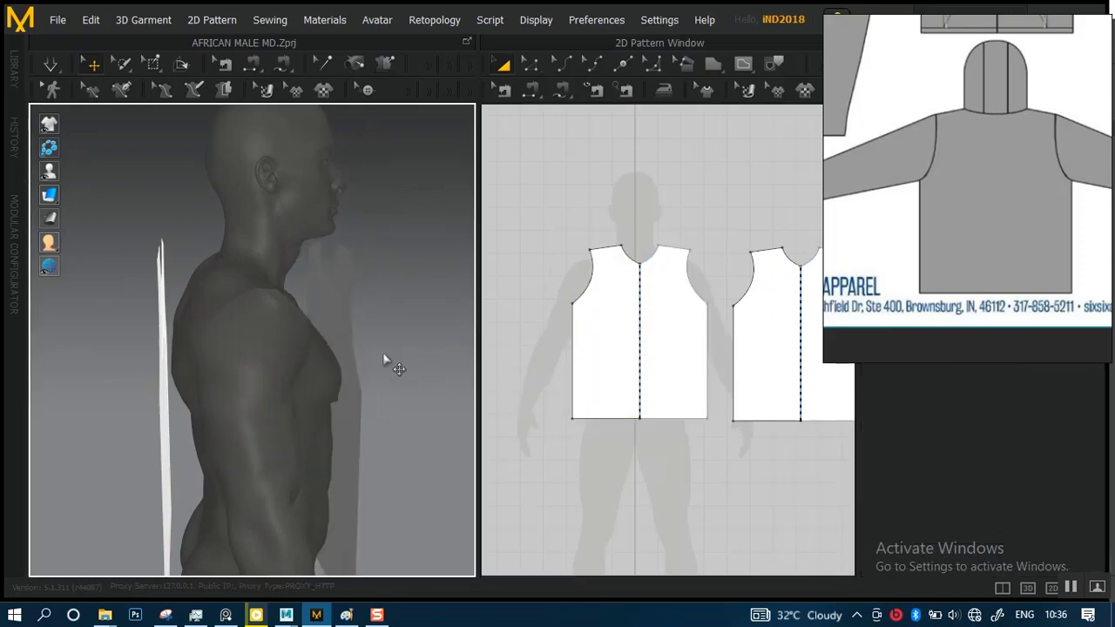
{"action": "key", "text": "space"}
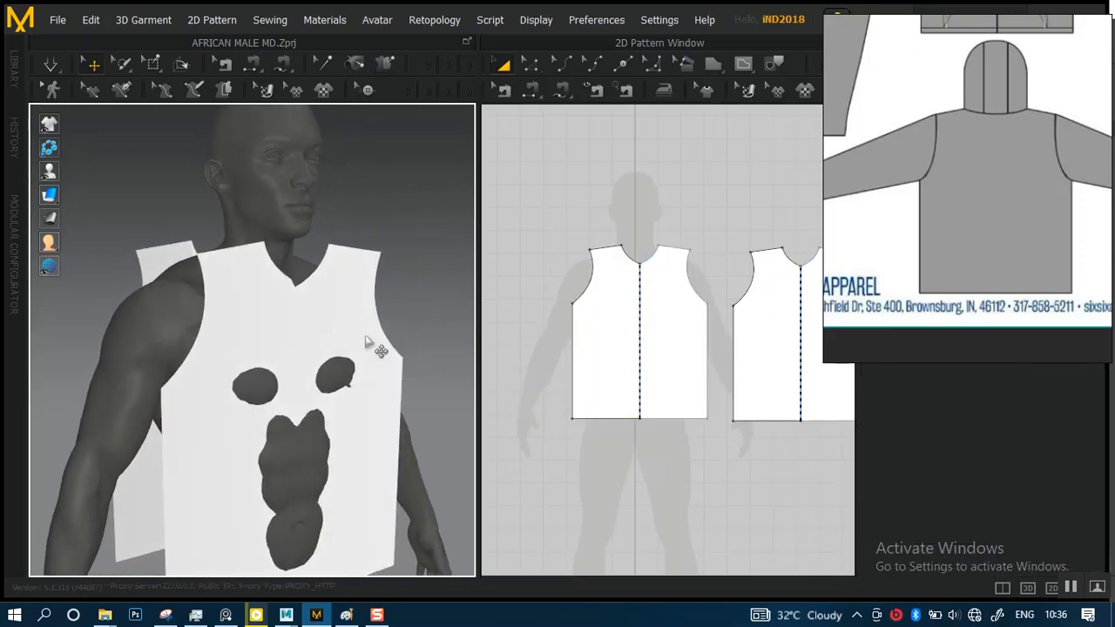
Shift the front panel slightly forward so it clears the avatar's chest and stomach
{"action": "right_click_drag", "start_coordinate": [309, 318], "coordinate": [336, 327]}
{"action": "left_click", "coordinate": [329, 322]}
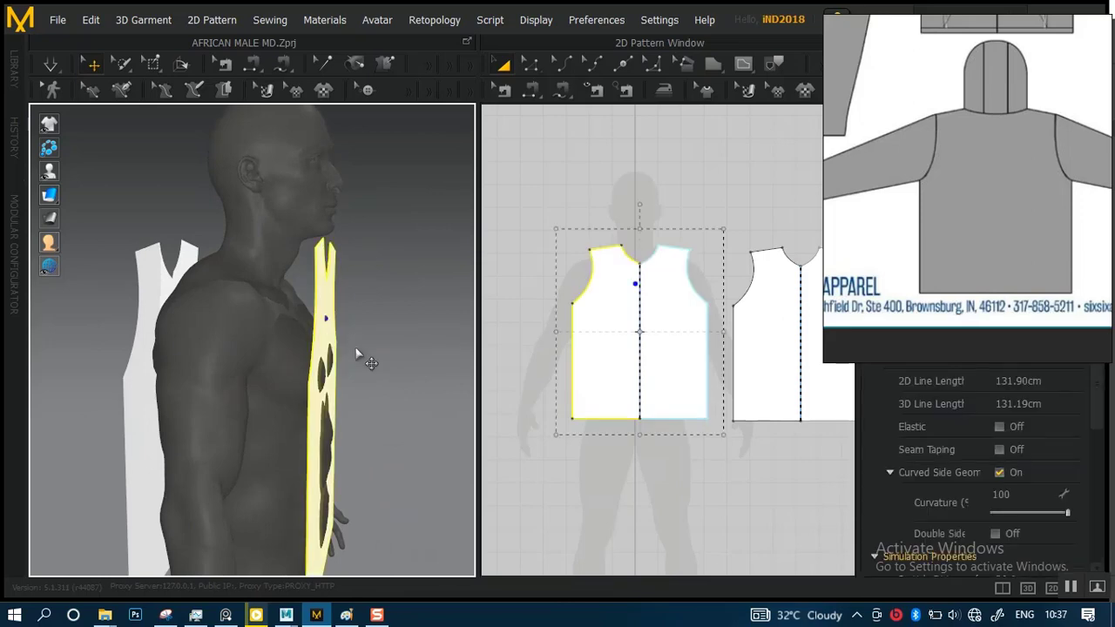
{"action": "left_click", "coordinate": [562, 217]}
{"action": "left_click", "coordinate": [581, 302]}
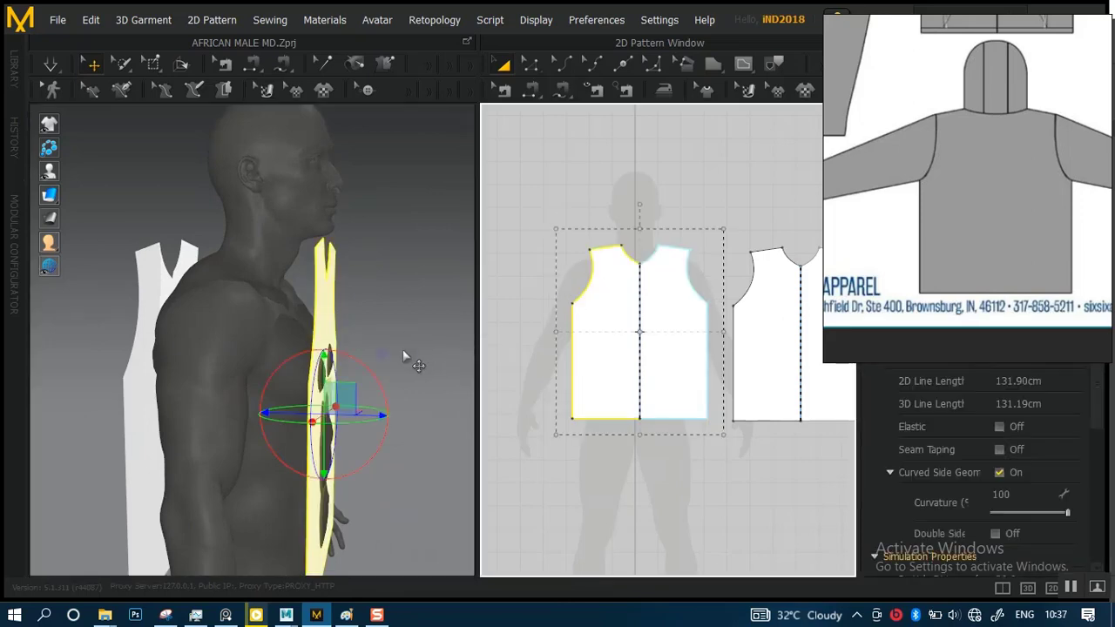
{"action": "left_click_drag", "start_coordinate": [368, 414], "coordinate": [378, 414]}
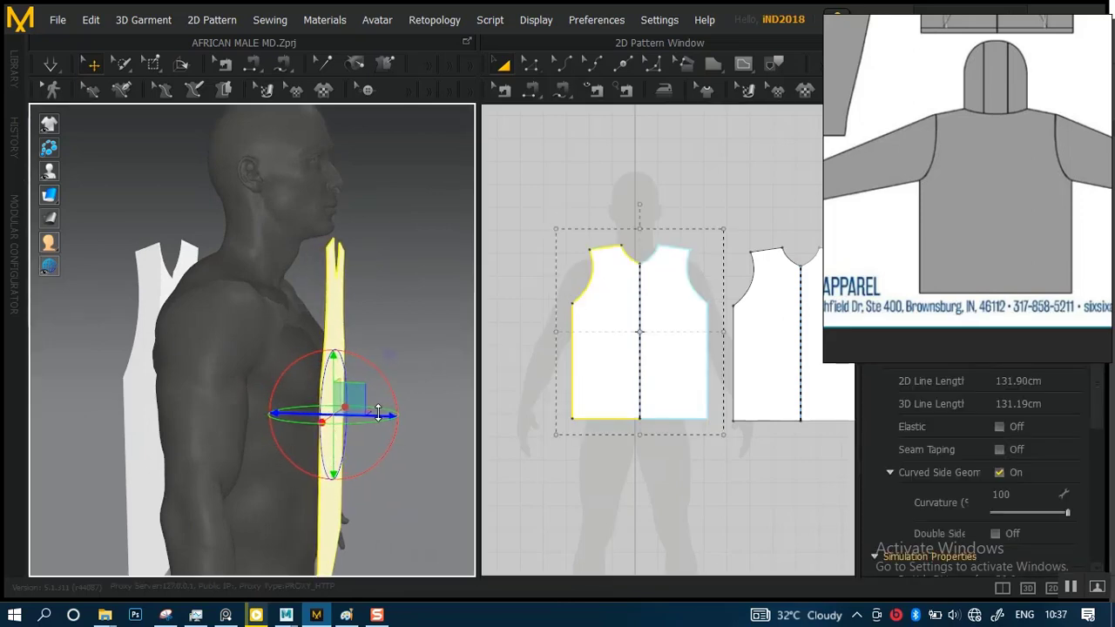
Try to raise the centre point of the back panel's curved neckline in the 2D pattern
{"action": "scroll", "coordinate": [716, 259], "scroll_direction": "down", "scroll_amount": 2}
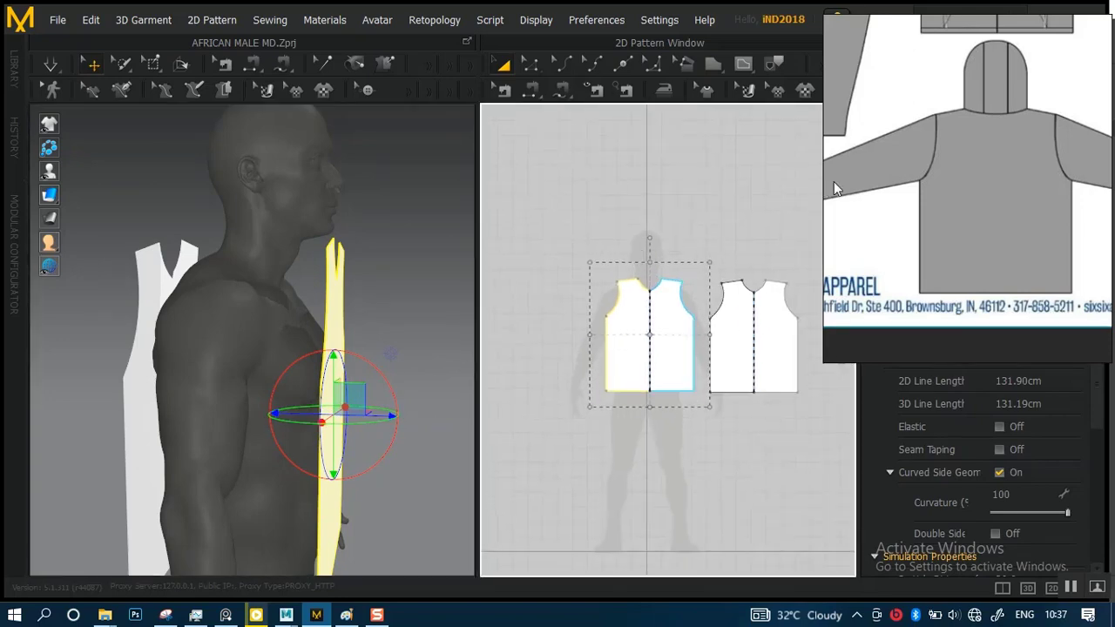
{"action": "scroll", "coordinate": [687, 274], "scroll_direction": "up", "scroll_amount": 4}
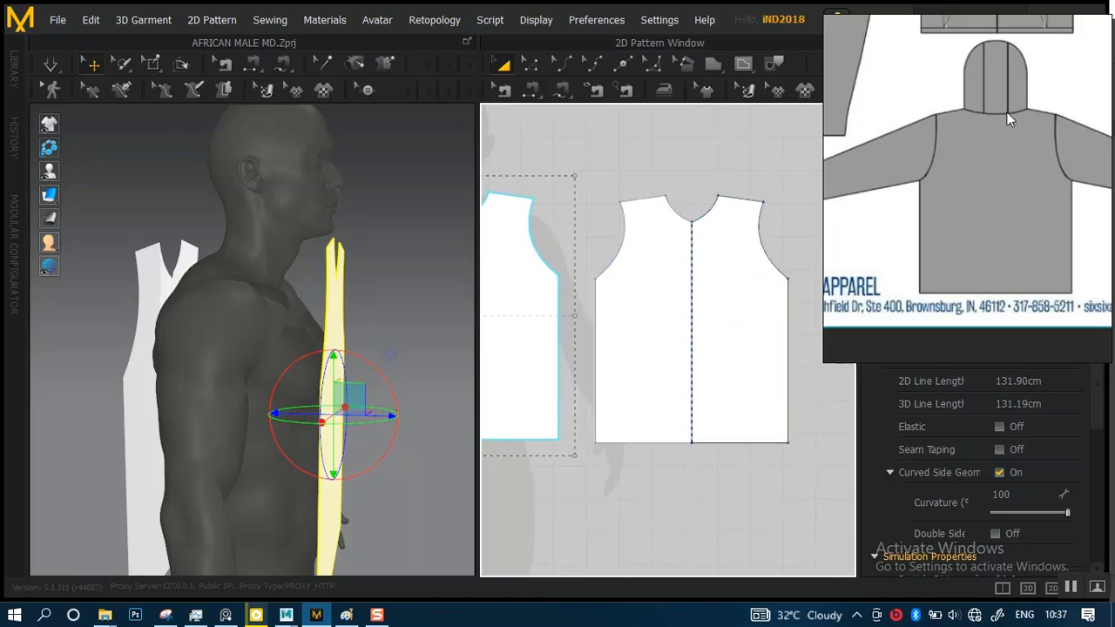
{"action": "scroll", "coordinate": [679, 248], "scroll_direction": "up", "scroll_amount": 6}
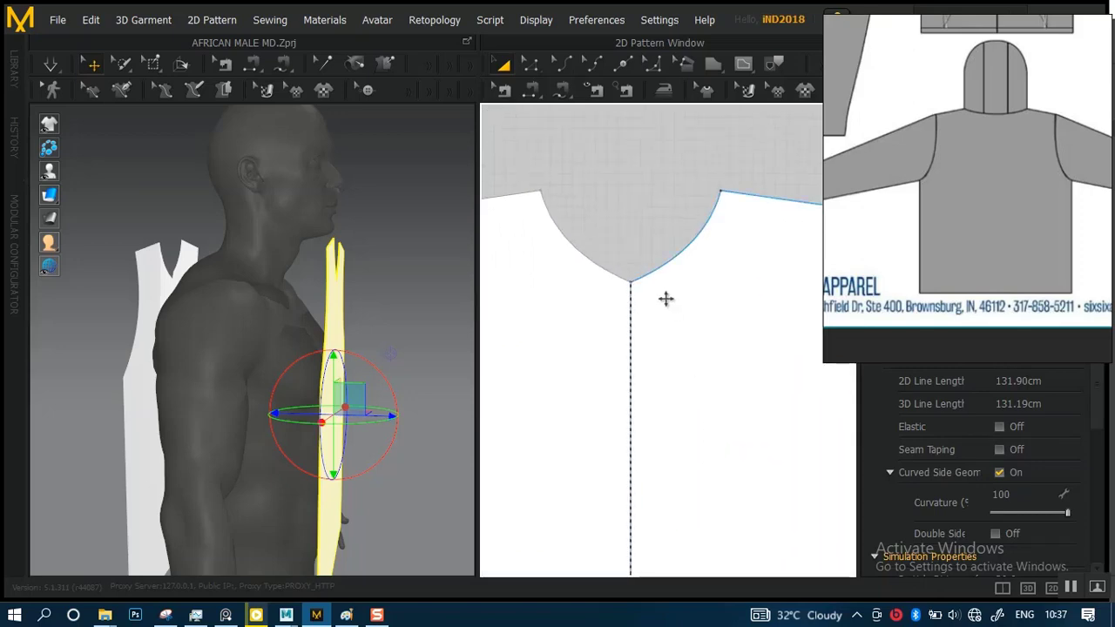
{"action": "scroll", "coordinate": [665, 299], "scroll_direction": "up", "scroll_amount": 2}
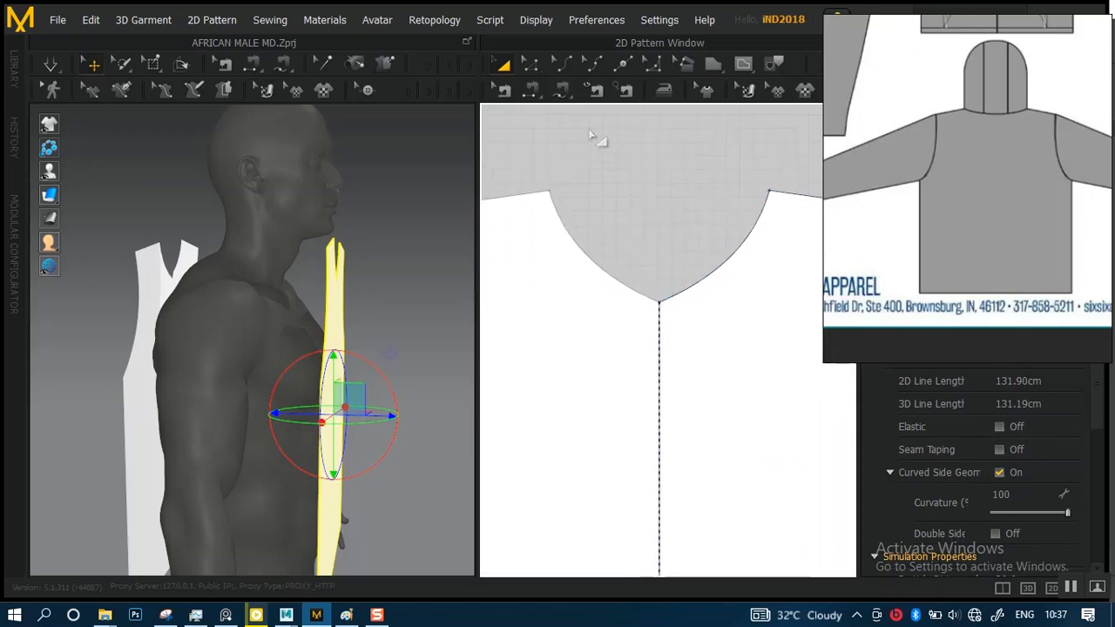
{"action": "left_click", "coordinate": [530, 63]}
{"action": "left_click", "coordinate": [660, 302]}
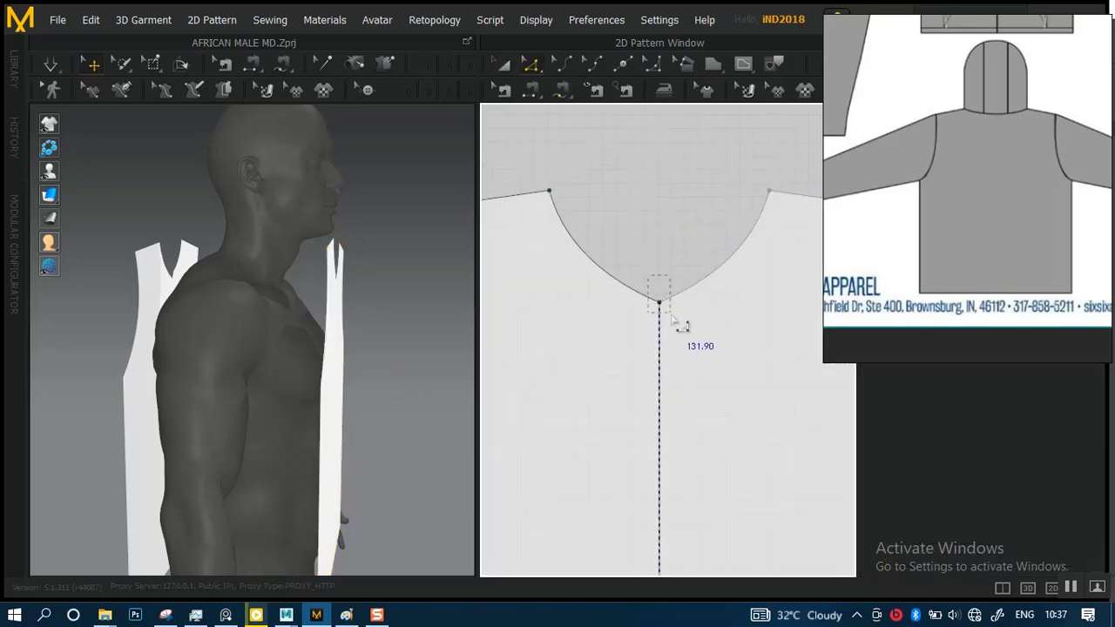
{"action": "left_click_drag", "start_coordinate": [661, 303], "coordinate": [659, 224]}
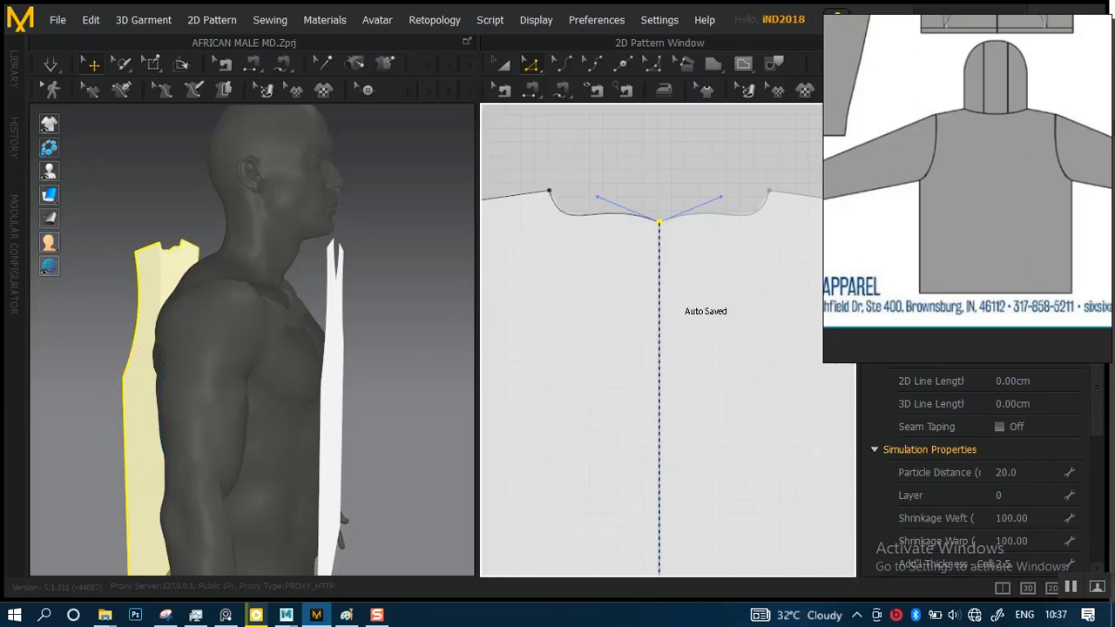
{"action": "key", "text": "ctrl+z"}
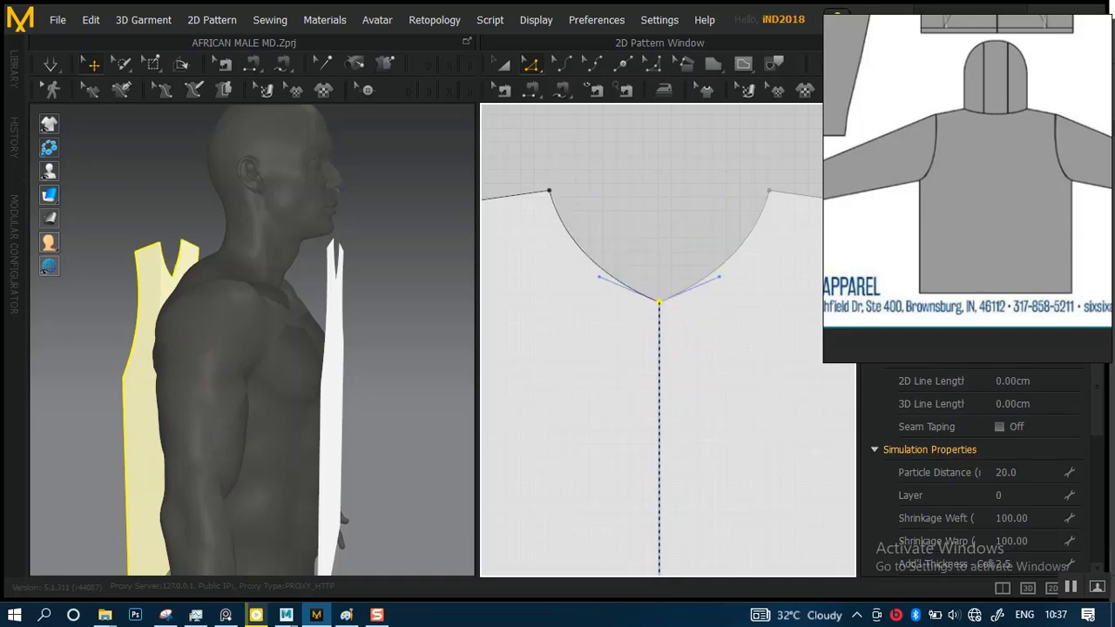
Straighten the back panel's neckline edges by deleting all of their curve points
{"action": "left_click", "coordinate": [598, 266]}
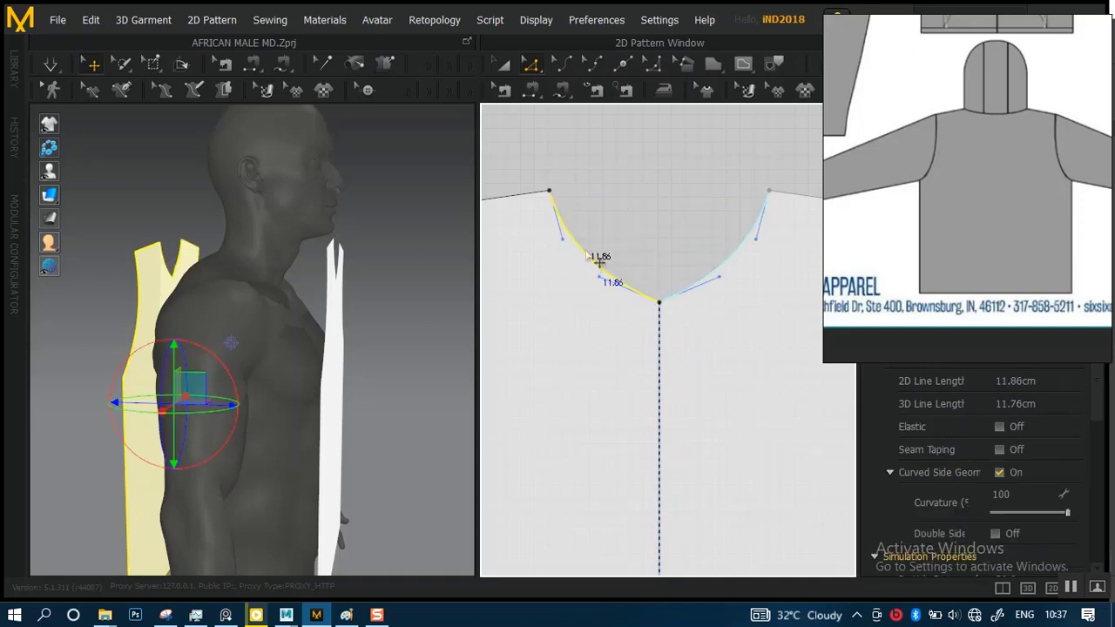
{"action": "right_click", "coordinate": [586, 252]}
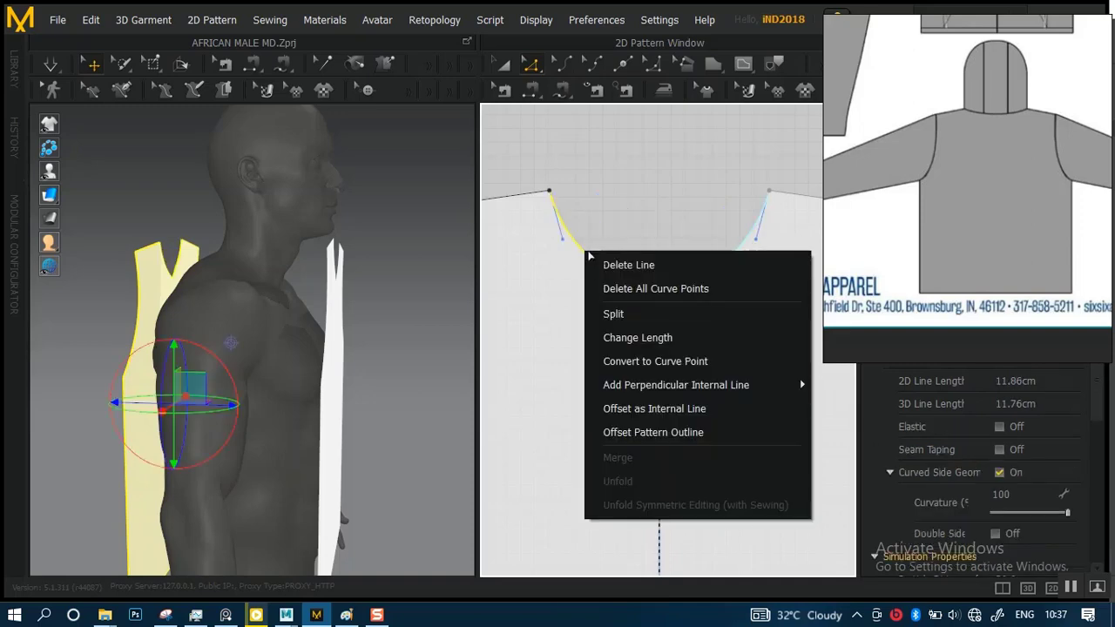
{"action": "left_click", "coordinate": [625, 290]}
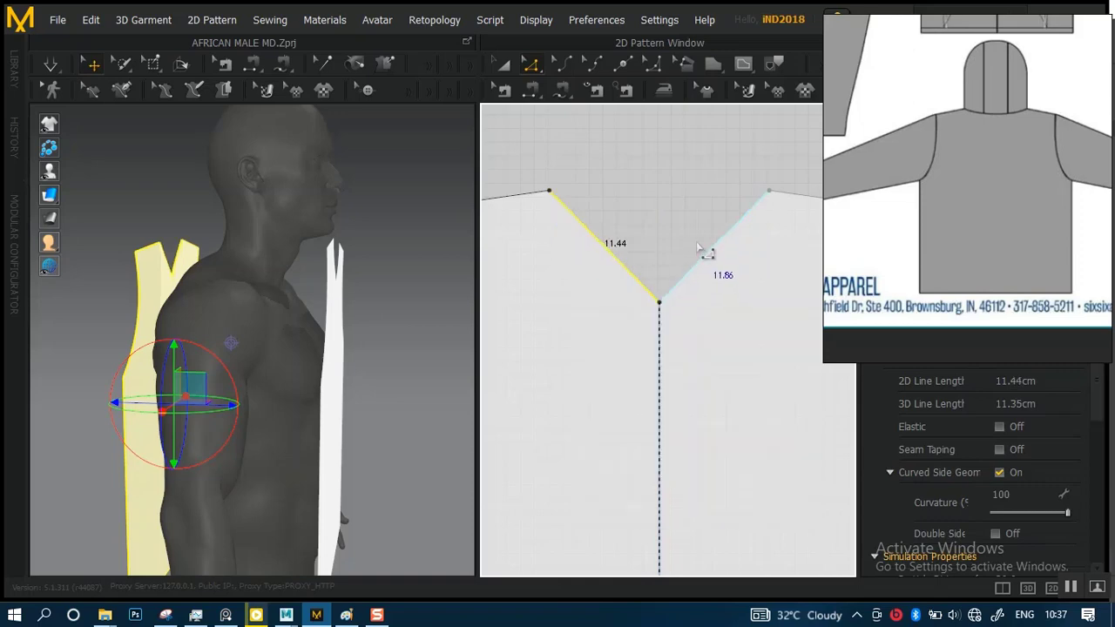
Raise the centre point of the back panel's neckline straight up by about 5.7 cm
{"action": "left_click", "coordinate": [672, 315]}
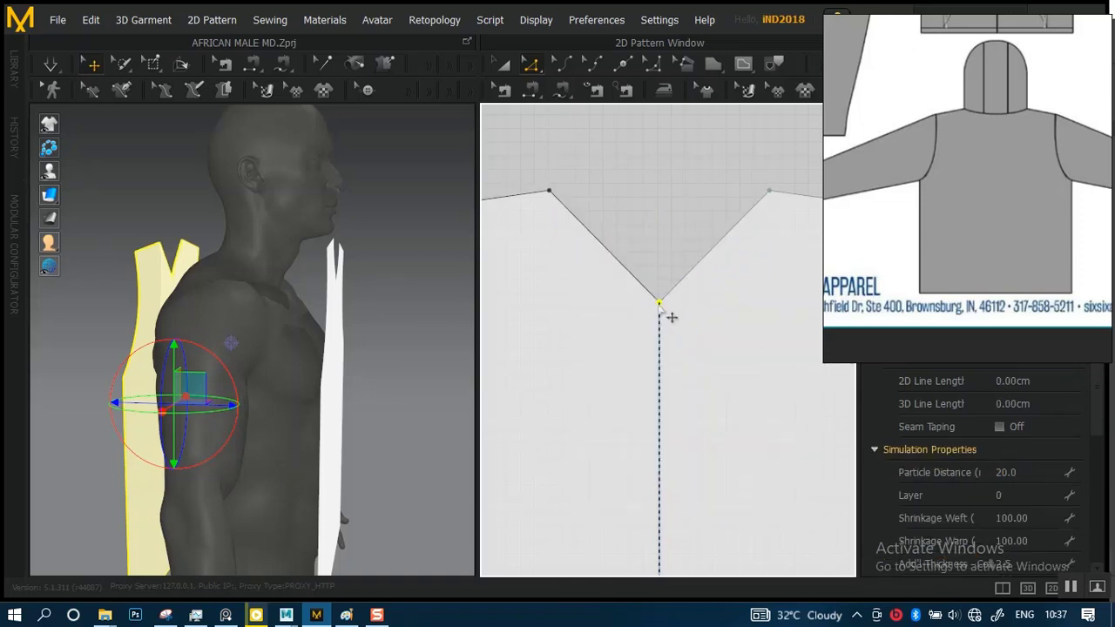
{"action": "left_click_drag", "start_coordinate": [672, 313], "coordinate": [669, 239]}
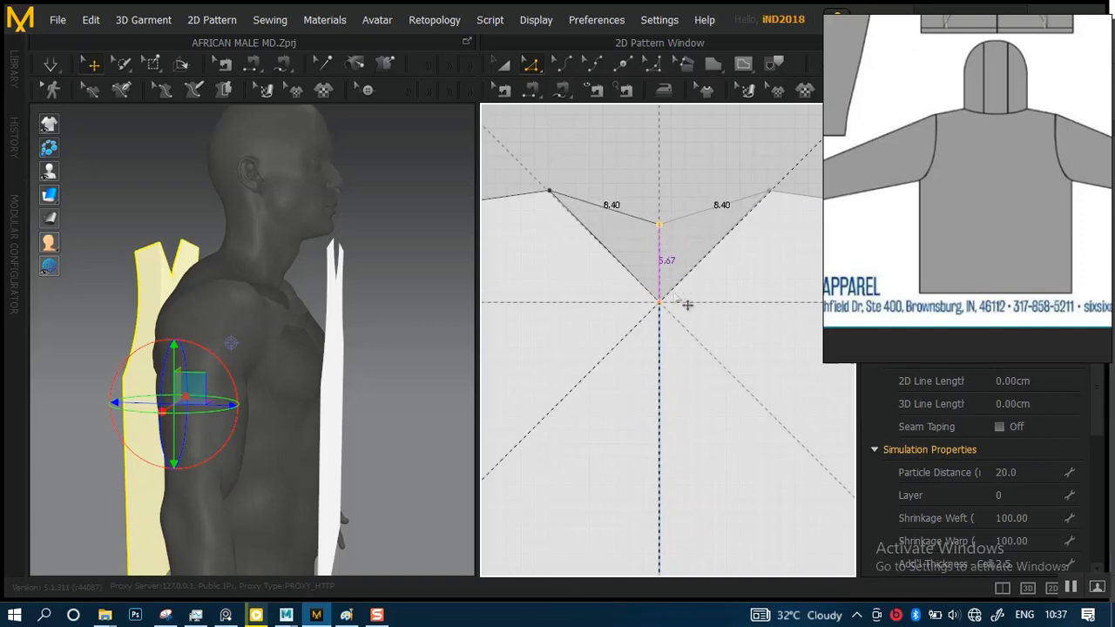
{"action": "right_click_drag", "start_coordinate": [672, 323], "coordinate": [635, 171], "text": "alt"}
{"action": "right_click_drag", "start_coordinate": [664, 277], "coordinate": [706, 355], "text": "alt"}
{"action": "right_click_drag", "start_coordinate": [669, 310], "coordinate": [666, 259], "text": "alt"}
{"action": "middle_click_drag", "start_coordinate": [652, 291], "coordinate": [598, 246], "text": "alt"}
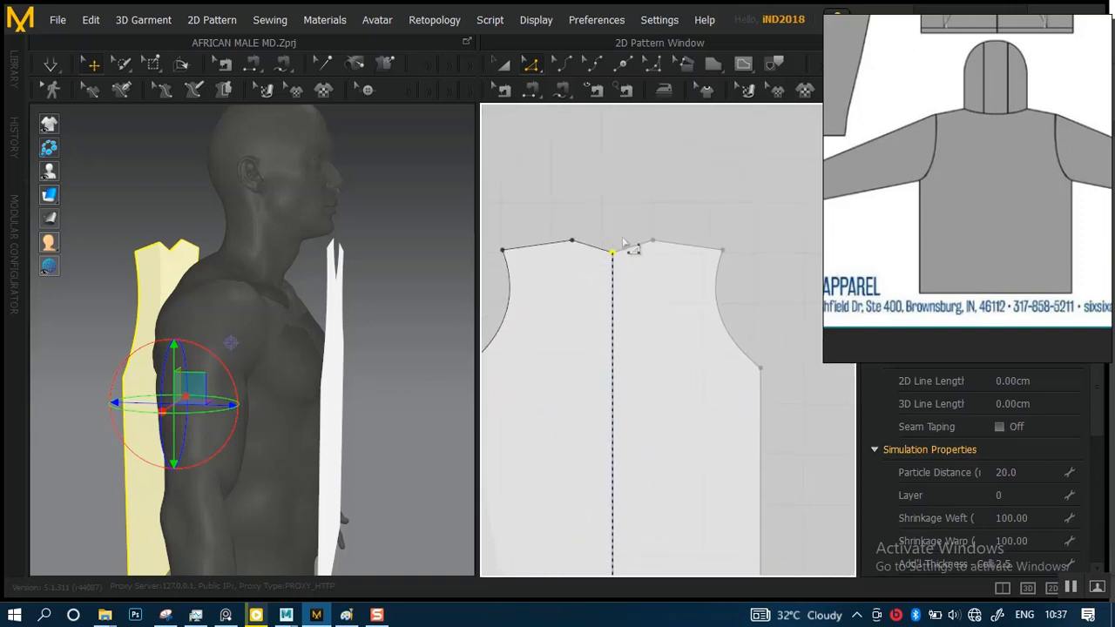
{"action": "right_click_drag", "start_coordinate": [634, 249], "coordinate": [679, 321], "text": "alt"}
{"action": "middle_click_drag", "start_coordinate": [633, 274], "coordinate": [708, 331], "text": "alt"}
{"action": "right_click_drag", "start_coordinate": [662, 242], "coordinate": [697, 305], "text": "alt"}
{"action": "middle_click_drag", "start_coordinate": [674, 249], "coordinate": [693, 328], "text": "alt"}
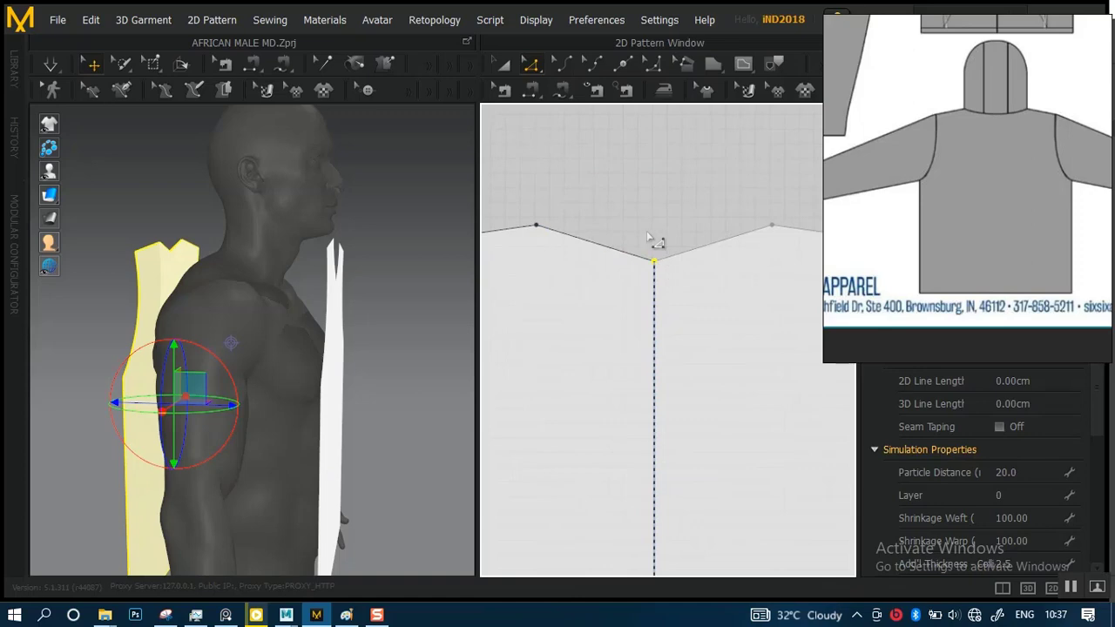
Convert the back neckline's centre point to a curve point to form one shallow, smooth neckline
{"action": "right_click", "coordinate": [654, 262]}
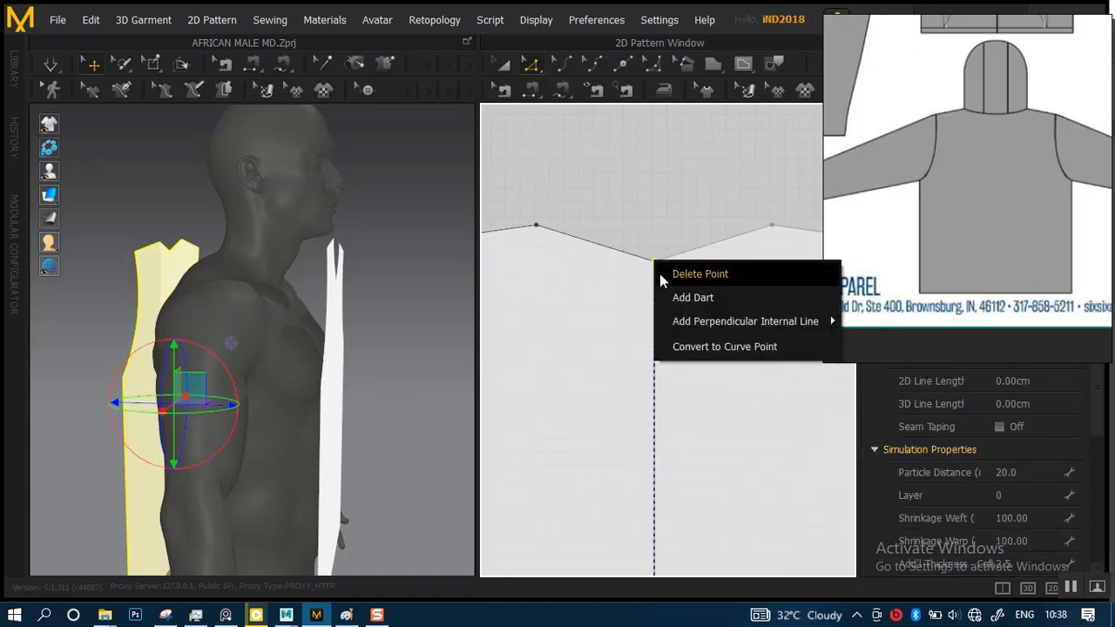
{"action": "left_click", "coordinate": [701, 346]}
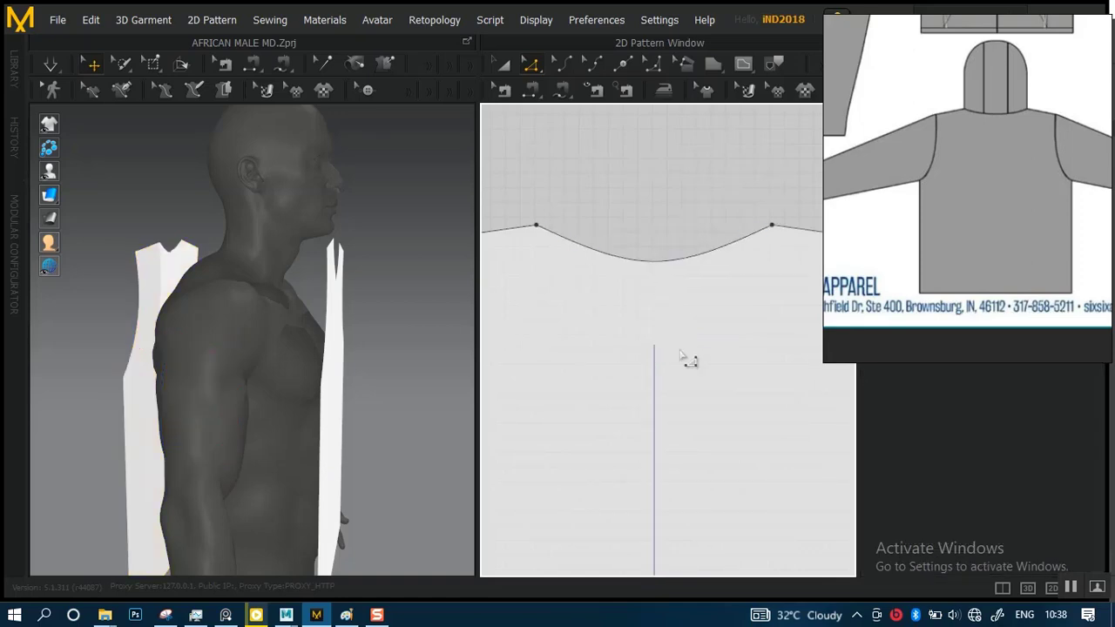
{"action": "scroll", "coordinate": [680, 352], "scroll_direction": "down", "scroll_amount": 3}
{"action": "scroll", "coordinate": [642, 179], "scroll_direction": "up", "scroll_amount": 2}
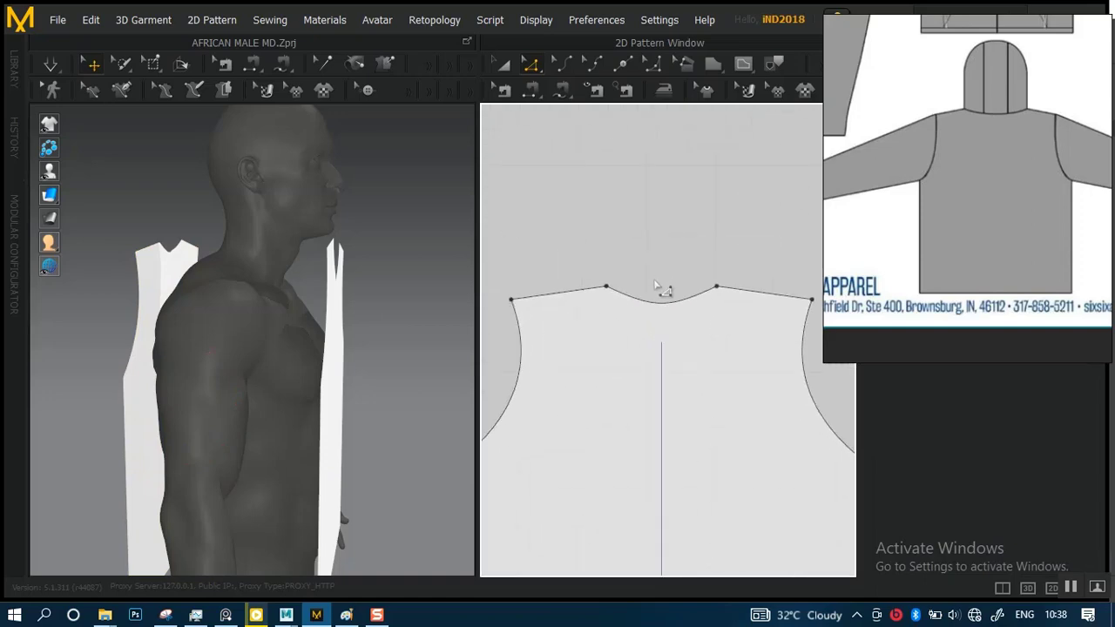
{"action": "scroll", "coordinate": [658, 285], "scroll_direction": "down", "scroll_amount": 3}
{"action": "scroll", "coordinate": [676, 209], "scroll_direction": "up", "scroll_amount": 1}
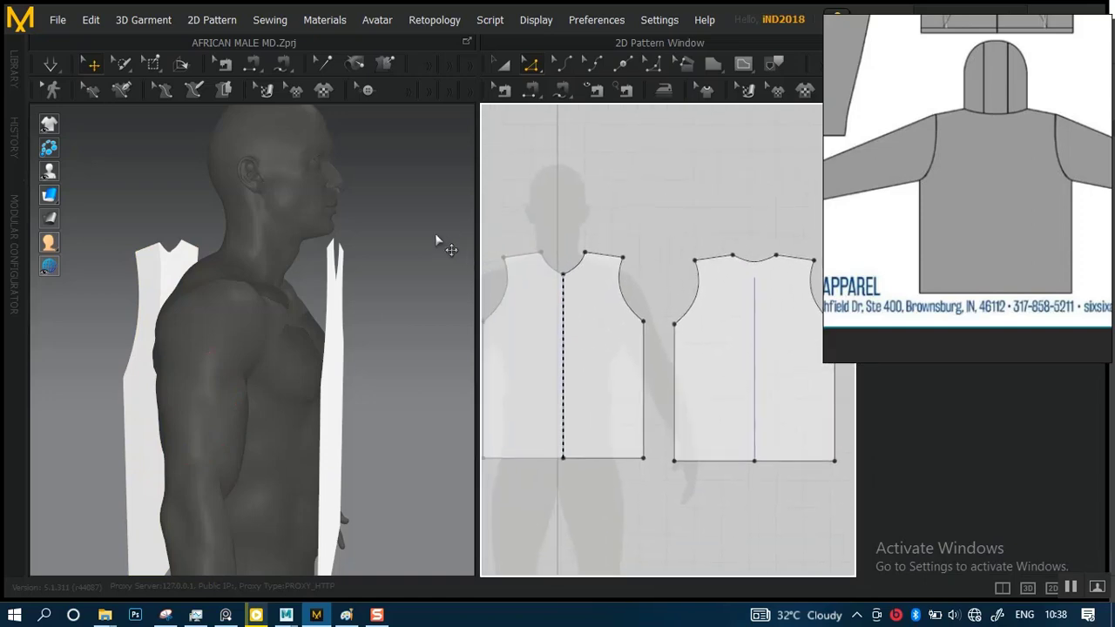
Examine the reshaped back panel behind the avatar in 3D and check the options offered there
{"action": "scroll", "coordinate": [644, 331], "scroll_direction": "down", "scroll_amount": 2}
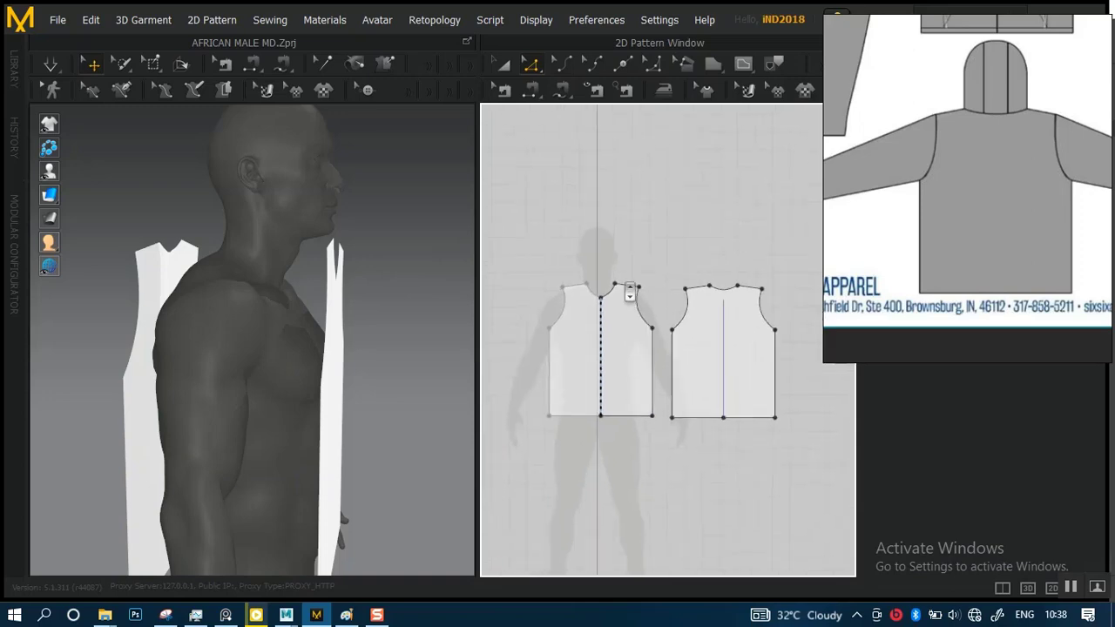
{"action": "scroll", "coordinate": [642, 305], "scroll_direction": "up", "scroll_amount": 1}
{"action": "left_click", "coordinate": [559, 303]}
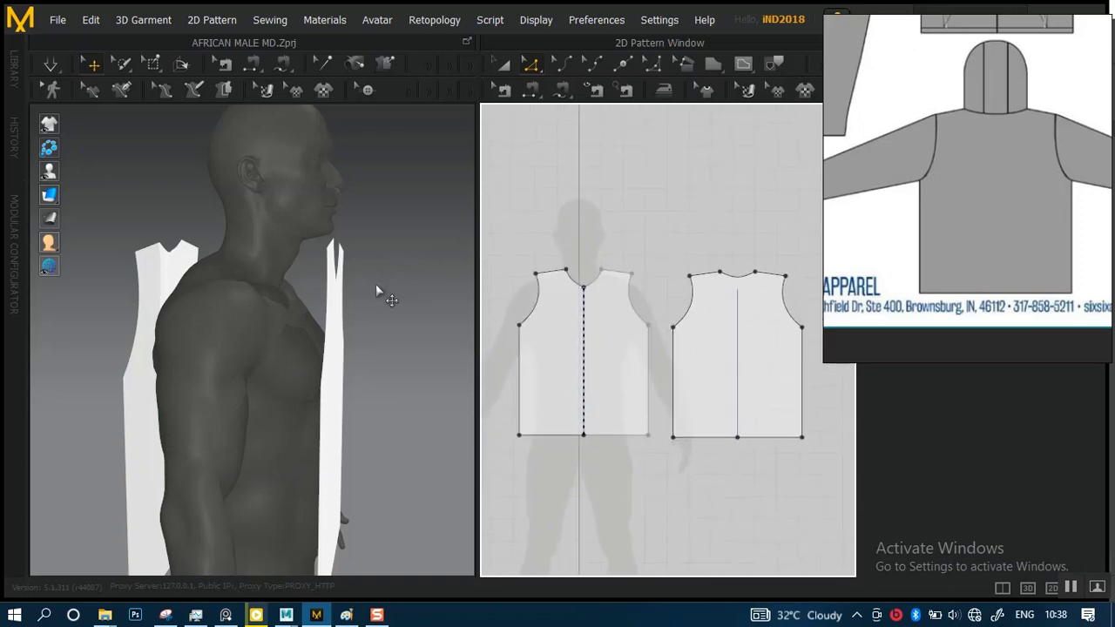
{"action": "right_click_drag", "start_coordinate": [340, 347], "coordinate": [396, 343]}
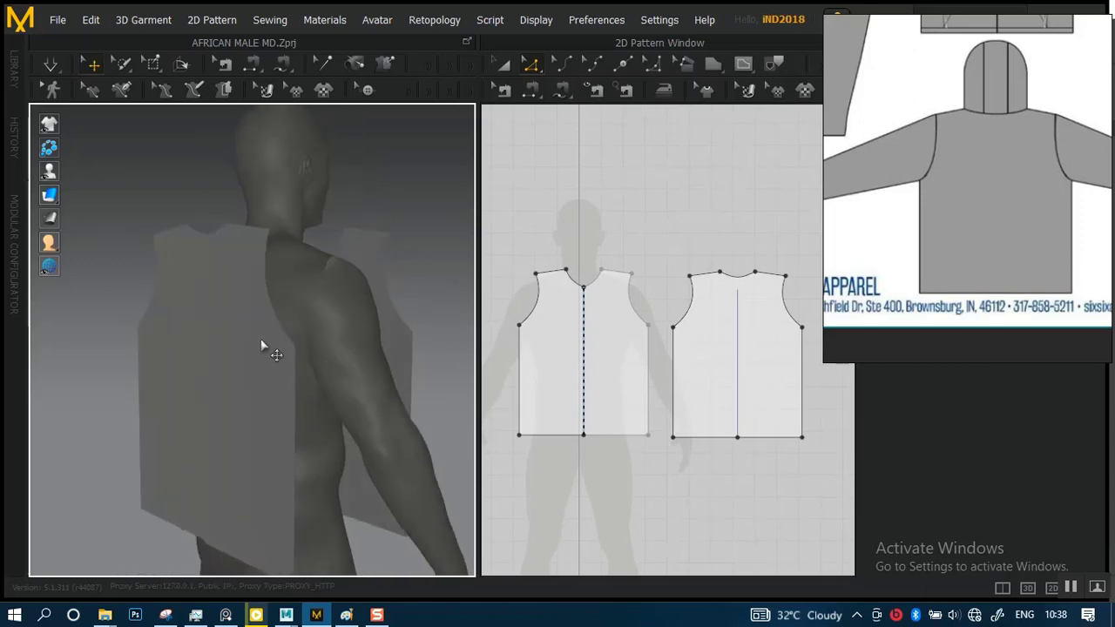
{"action": "left_click", "coordinate": [253, 360]}
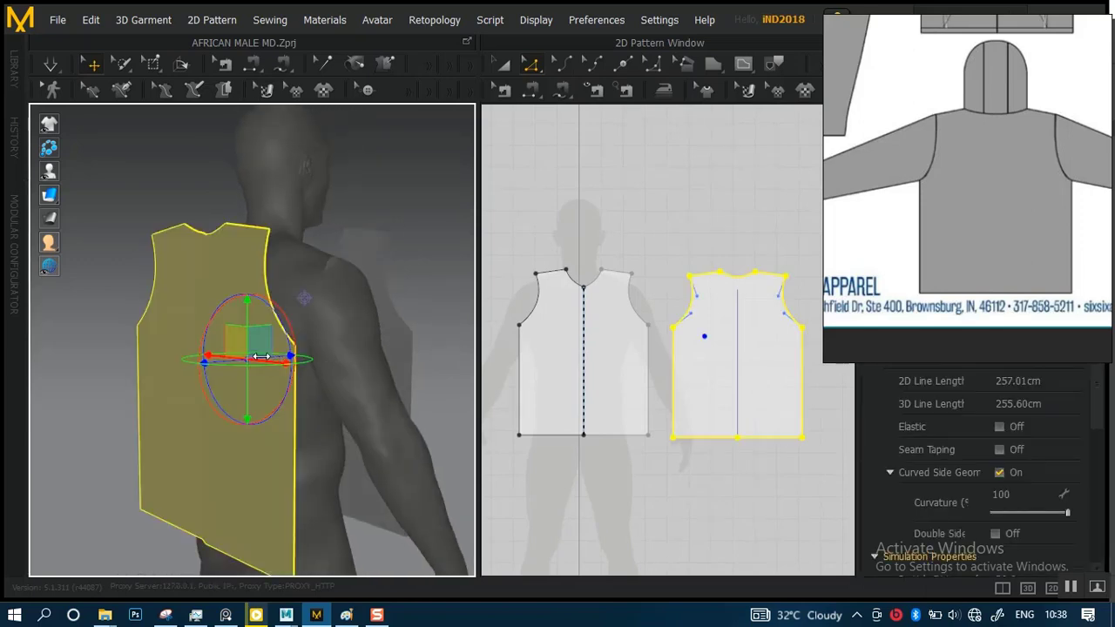
{"action": "right_click", "coordinate": [249, 364]}
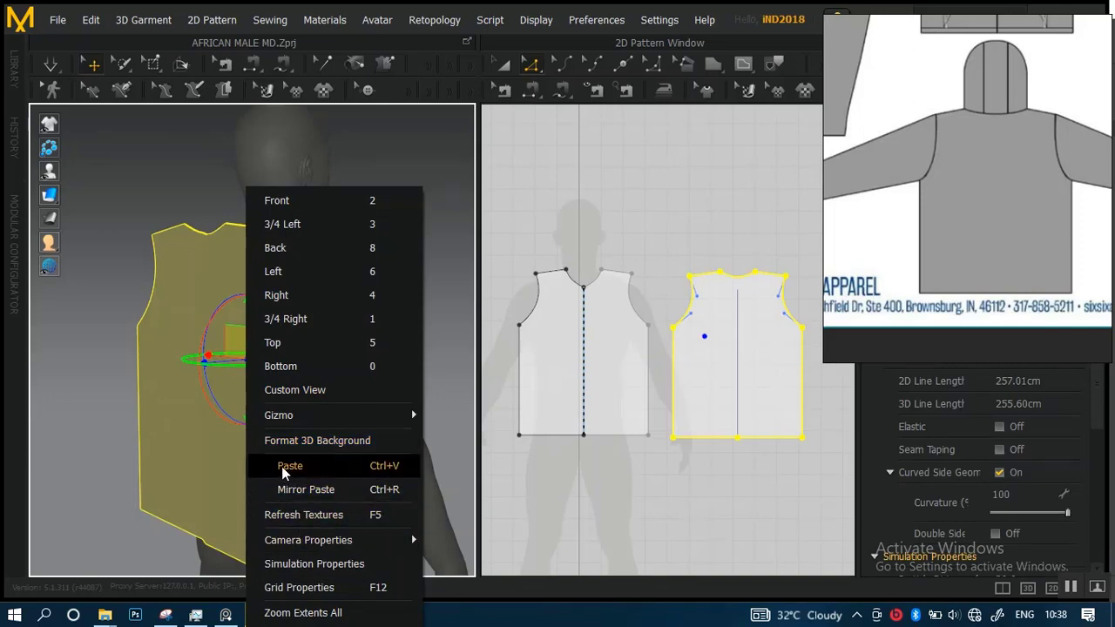
{"action": "left_click", "coordinate": [211, 193]}
{"action": "right_click_drag", "start_coordinate": [268, 294], "coordinate": [338, 296]}
{"action": "left_click", "coordinate": [368, 186]}
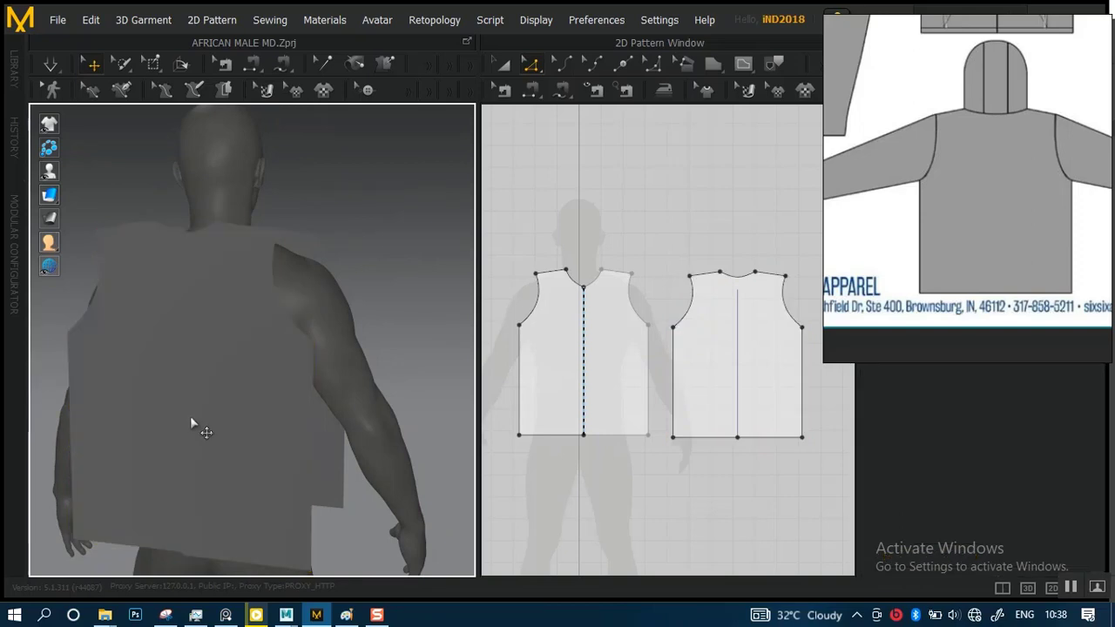
{"action": "left_click", "coordinate": [190, 415]}
{"action": "right_click", "coordinate": [217, 383]}
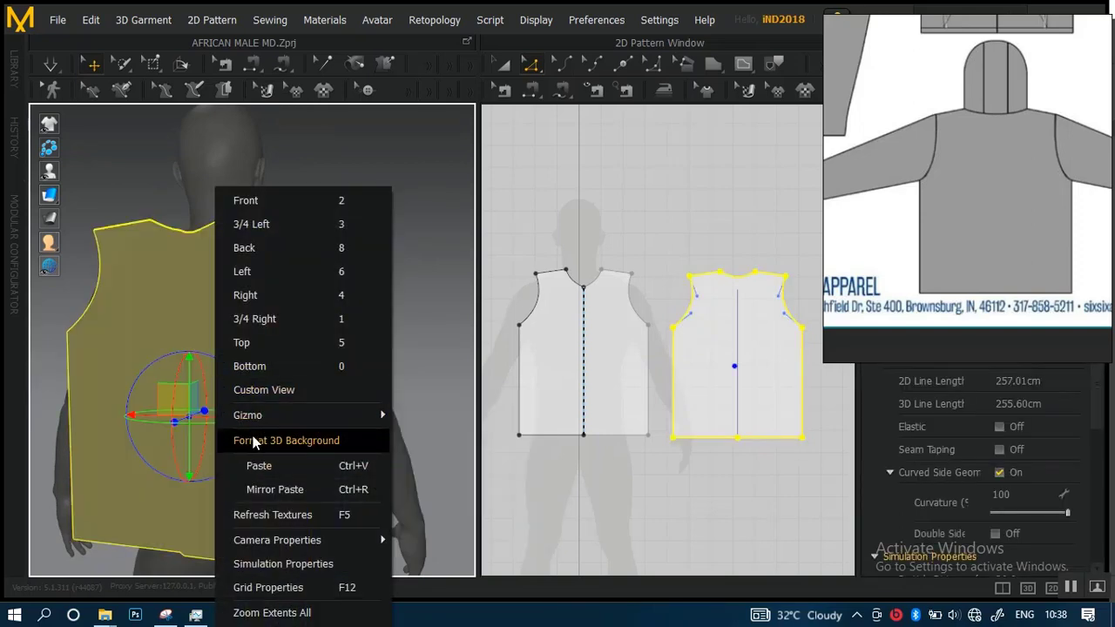
Examine the back panel and its vertical centre line up close in the 2D pattern
{"action": "left_click", "coordinate": [503, 64]}
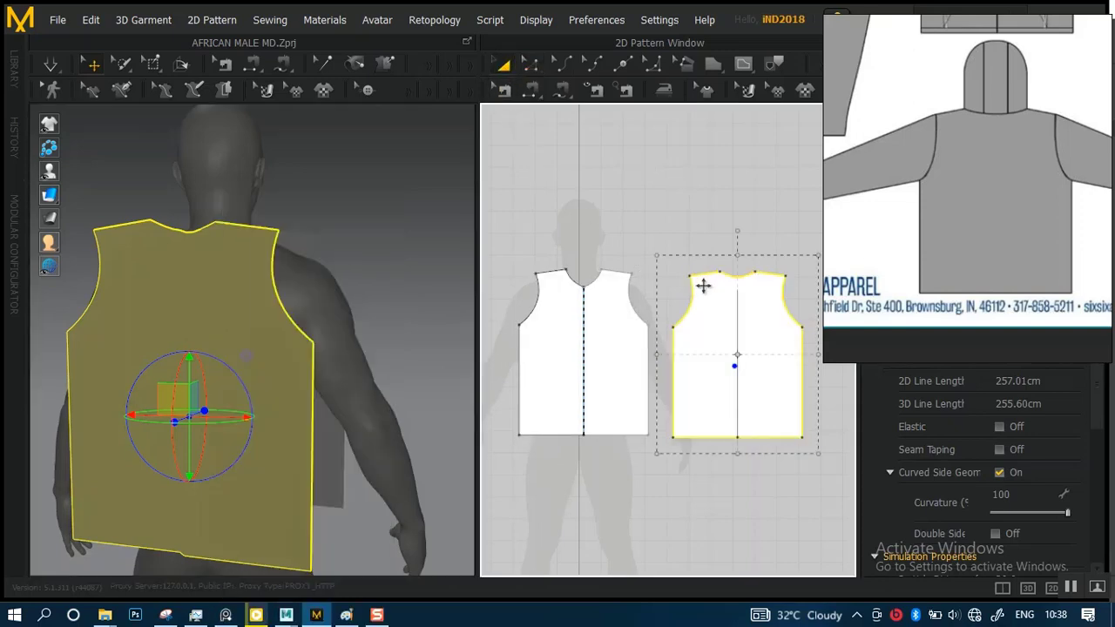
{"action": "left_click", "coordinate": [704, 205]}
{"action": "left_click", "coordinate": [711, 323]}
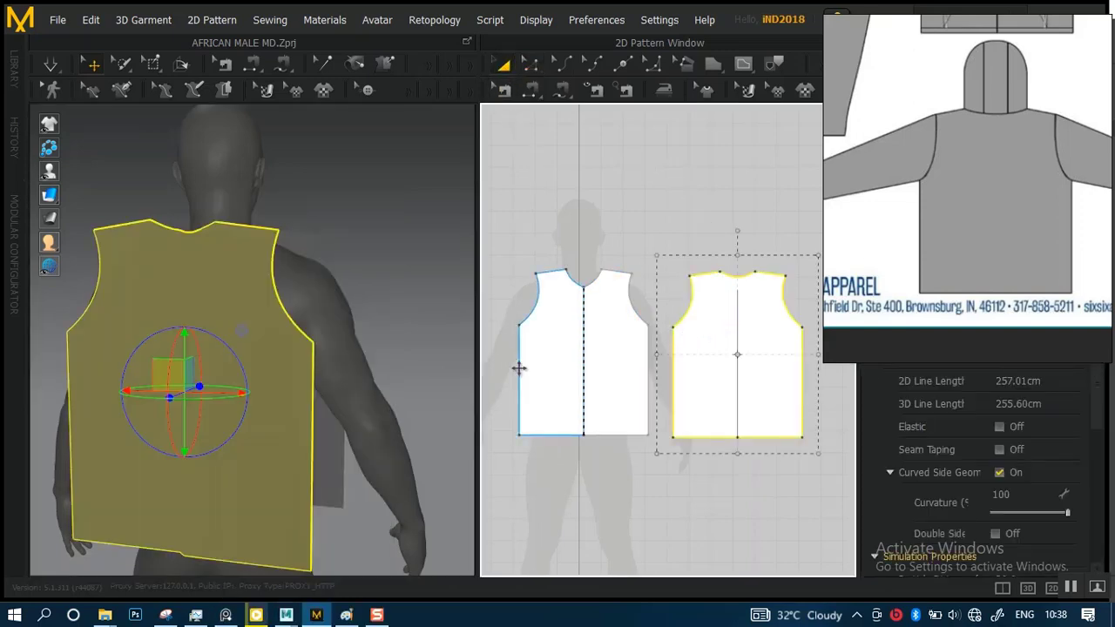
{"action": "scroll", "coordinate": [669, 279], "scroll_direction": "up", "scroll_amount": 4}
{"action": "middle_click_drag", "start_coordinate": [794, 226], "coordinate": [664, 189]}
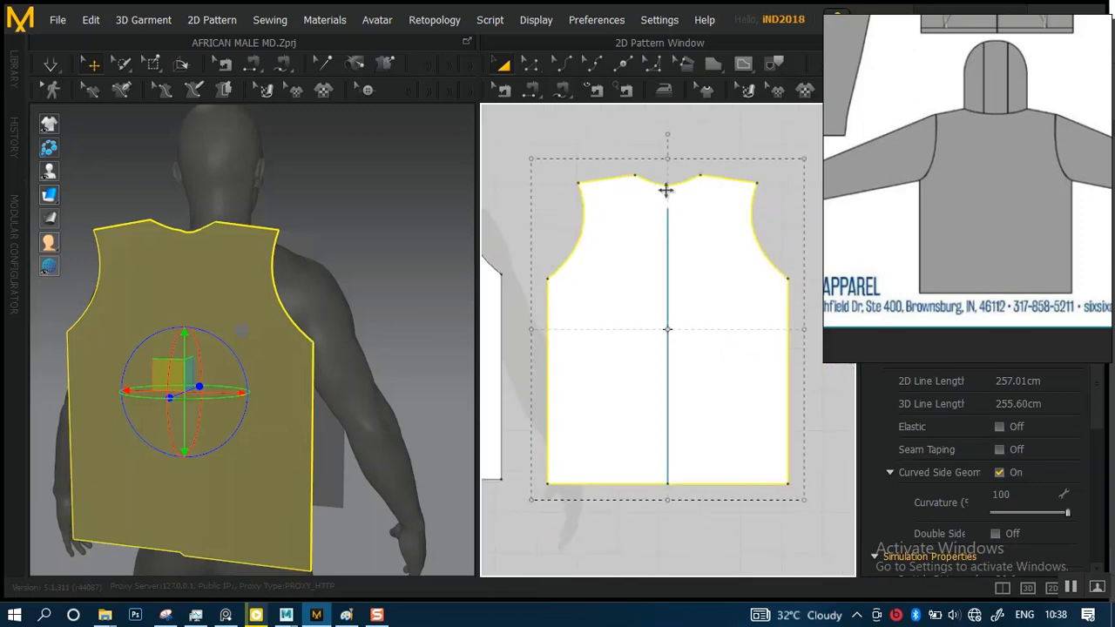
{"action": "left_click", "coordinate": [739, 145]}
{"action": "left_click", "coordinate": [669, 297]}
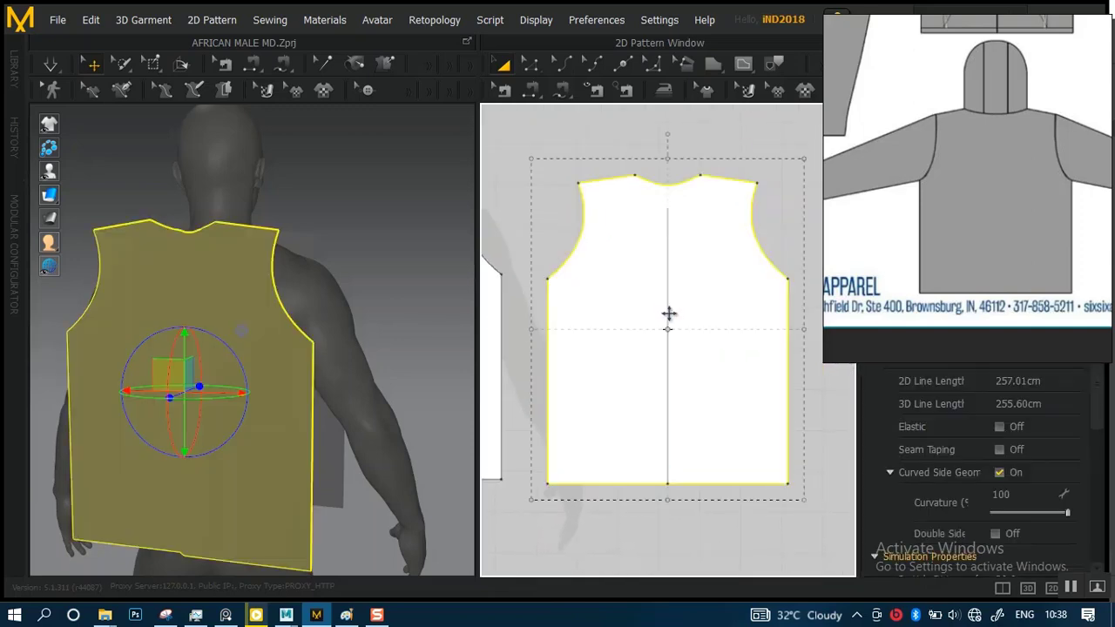
{"action": "scroll", "coordinate": [667, 315], "scroll_direction": "up", "scroll_amount": 3}
{"action": "left_click", "coordinate": [530, 64]}
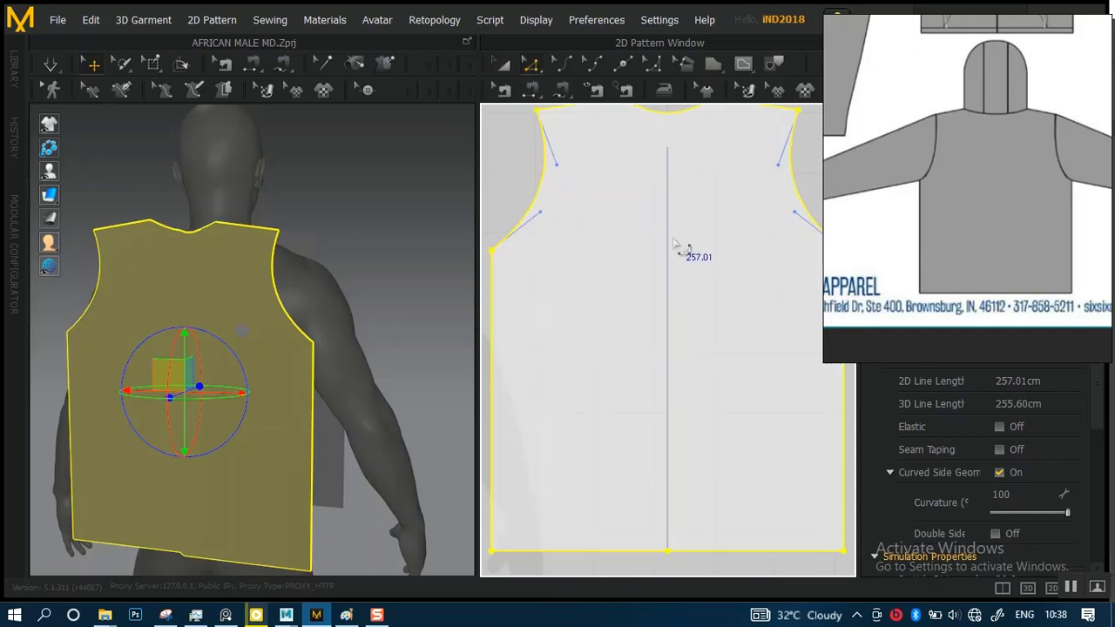
{"action": "left_click", "coordinate": [671, 300]}
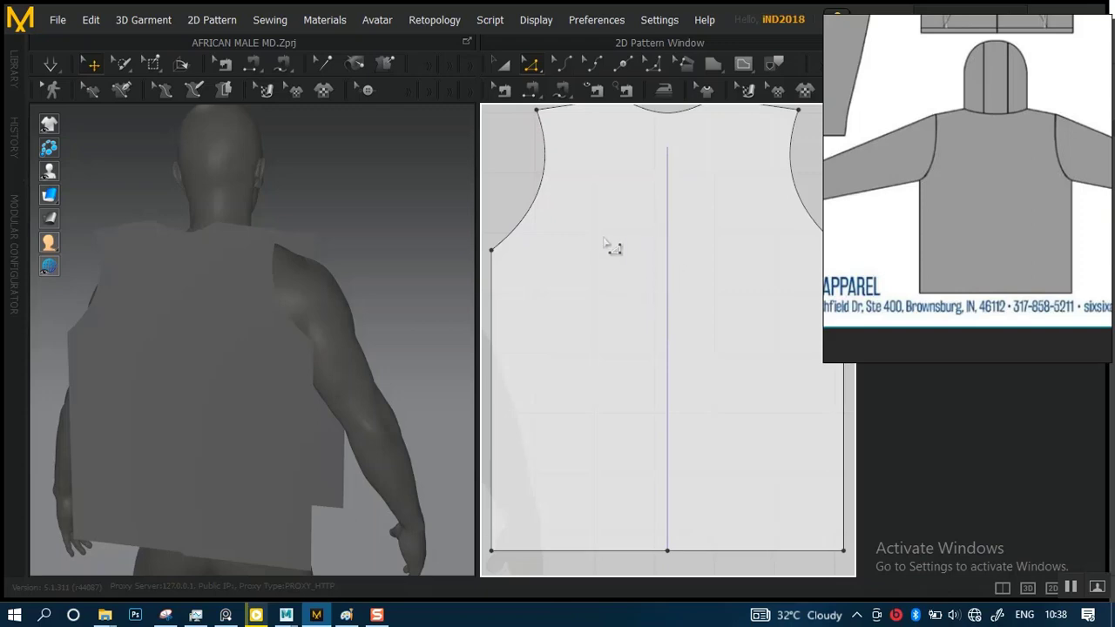
Examine the pattern options and point-editing tools available for the back panel in the 2D pattern
{"action": "left_click", "coordinate": [505, 64]}
{"action": "left_click", "coordinate": [647, 266]}
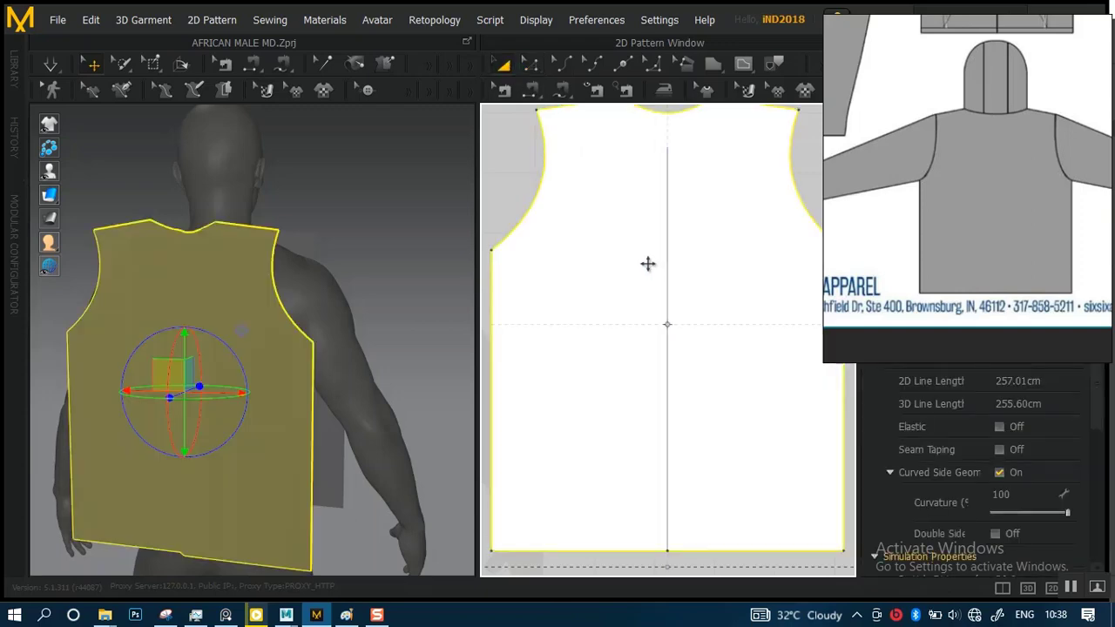
{"action": "right_click", "coordinate": [647, 264]}
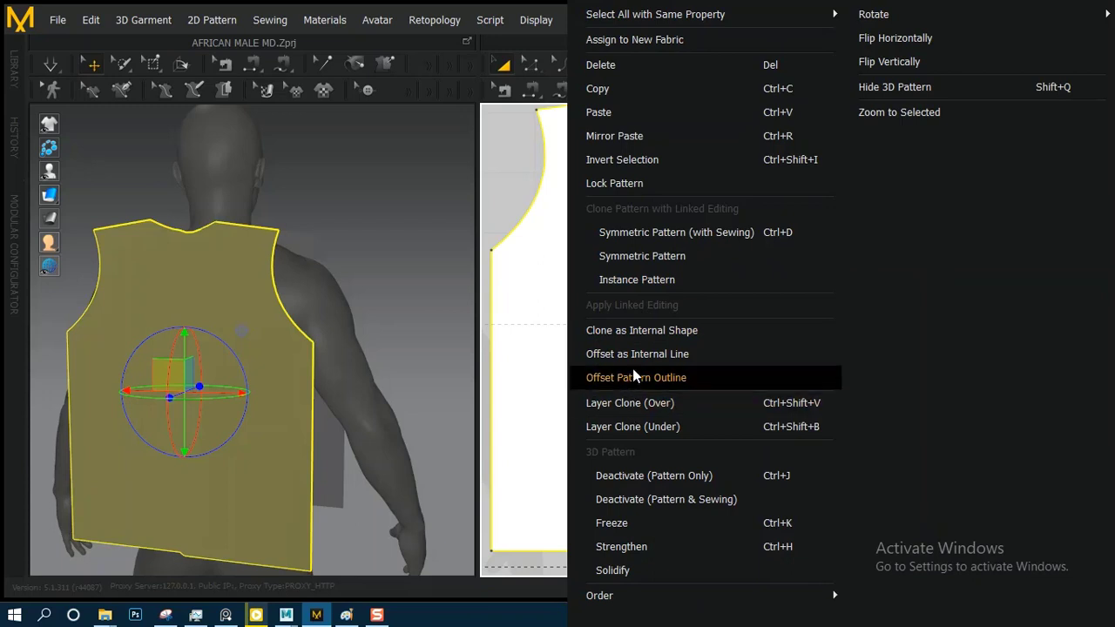
{"action": "left_click", "coordinate": [514, 176]}
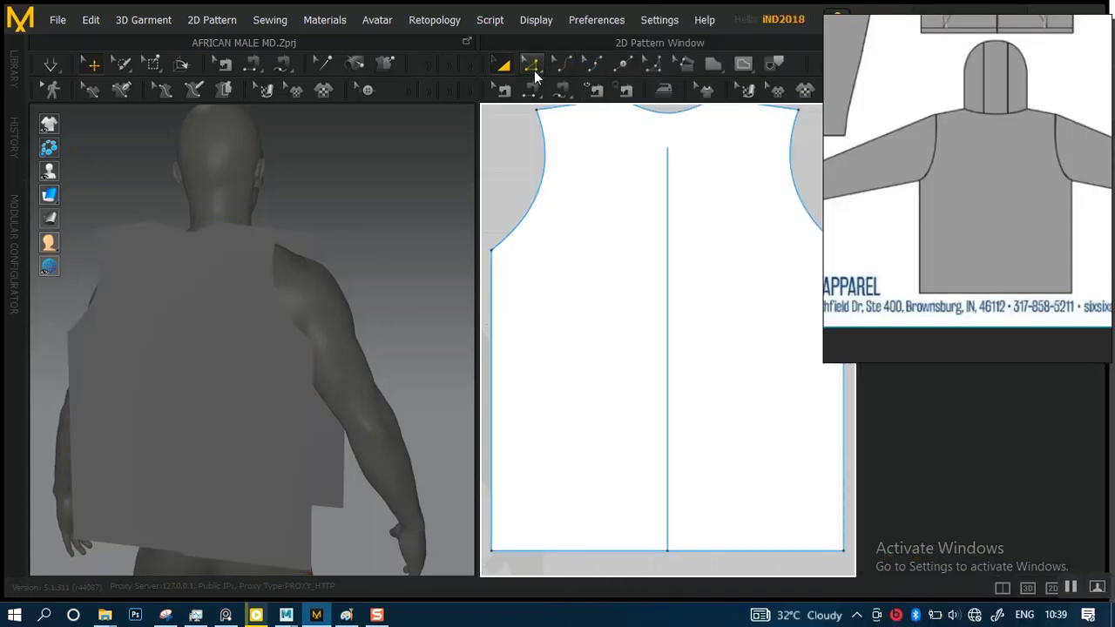
{"action": "left_click", "coordinate": [533, 65]}
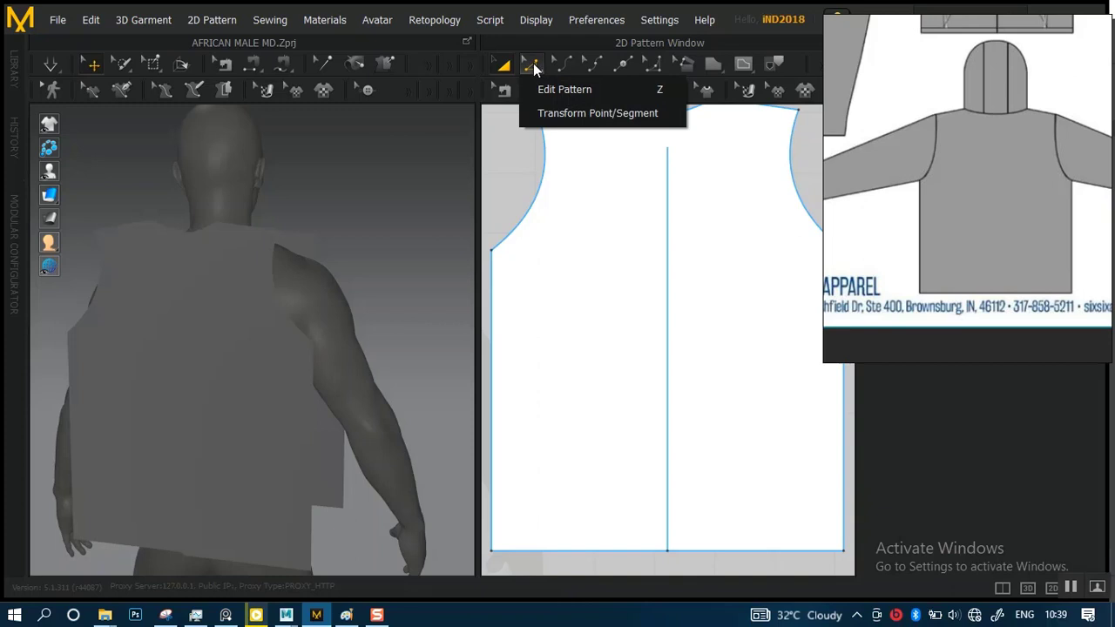
{"action": "left_click", "coordinate": [514, 180]}
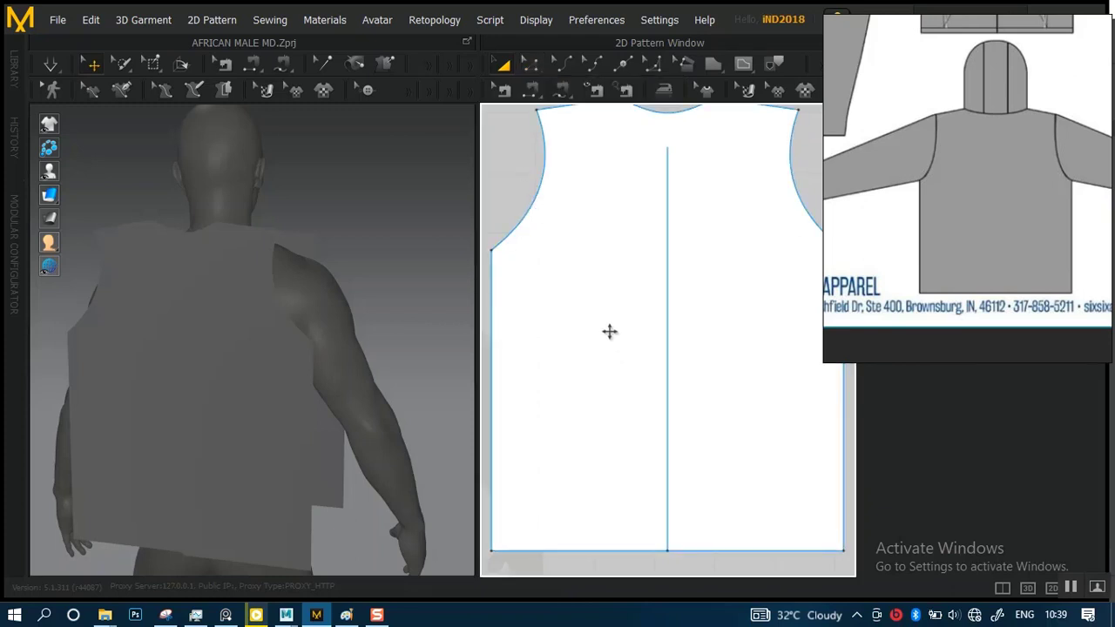
Examine the back panel from the side and rear in 3D and look through the view and gizmo options for a way to turn its face
{"action": "scroll", "coordinate": [610, 331], "scroll_direction": "down", "scroll_amount": 4}
{"action": "left_click", "coordinate": [241, 359]}
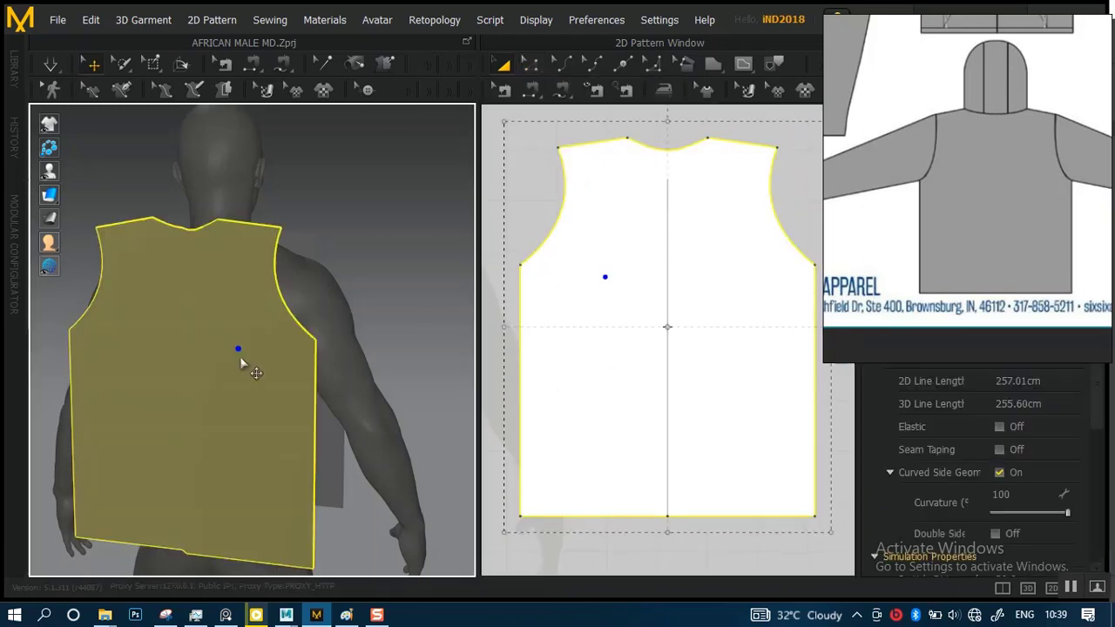
{"action": "right_click", "coordinate": [220, 382]}
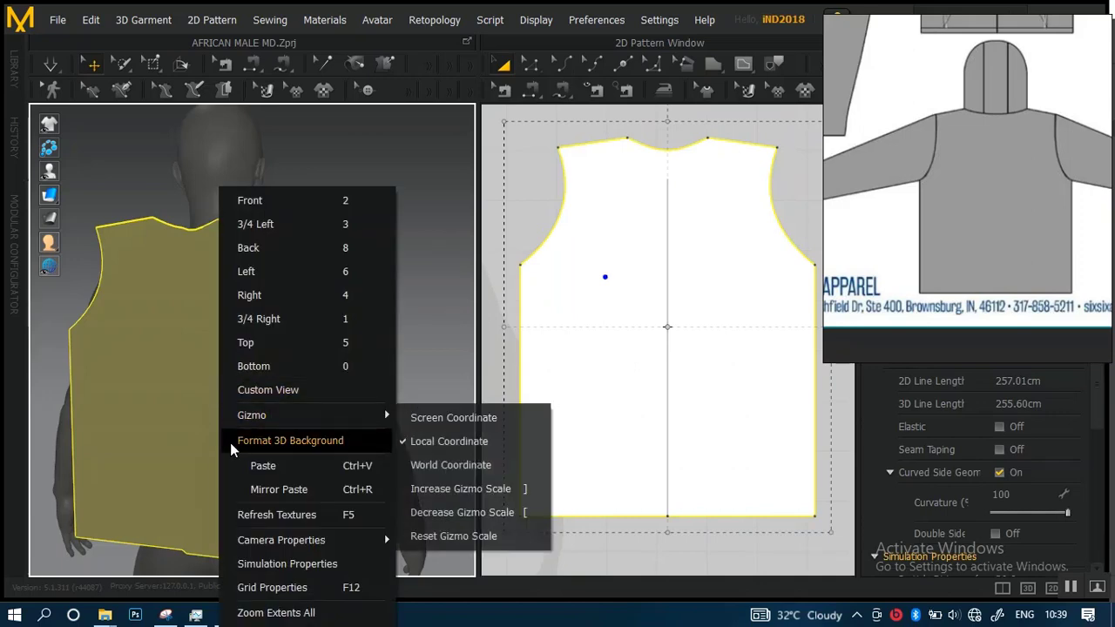
{"action": "right_click_drag", "start_coordinate": [432, 239], "coordinate": [283, 230]}
{"action": "scroll", "coordinate": [632, 247], "scroll_direction": "down", "scroll_amount": 2}
{"action": "scroll", "coordinate": [632, 246], "scroll_direction": "down", "scroll_amount": 4}
{"action": "left_click", "coordinate": [682, 191]}
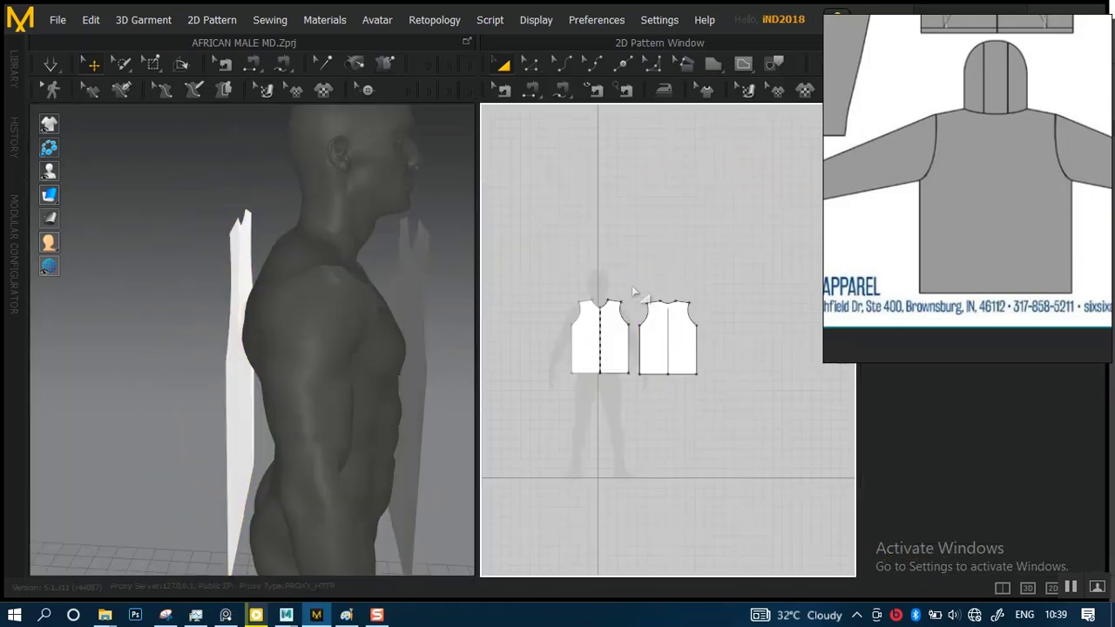
{"action": "left_click_drag", "start_coordinate": [699, 396], "coordinate": [688, 388]}
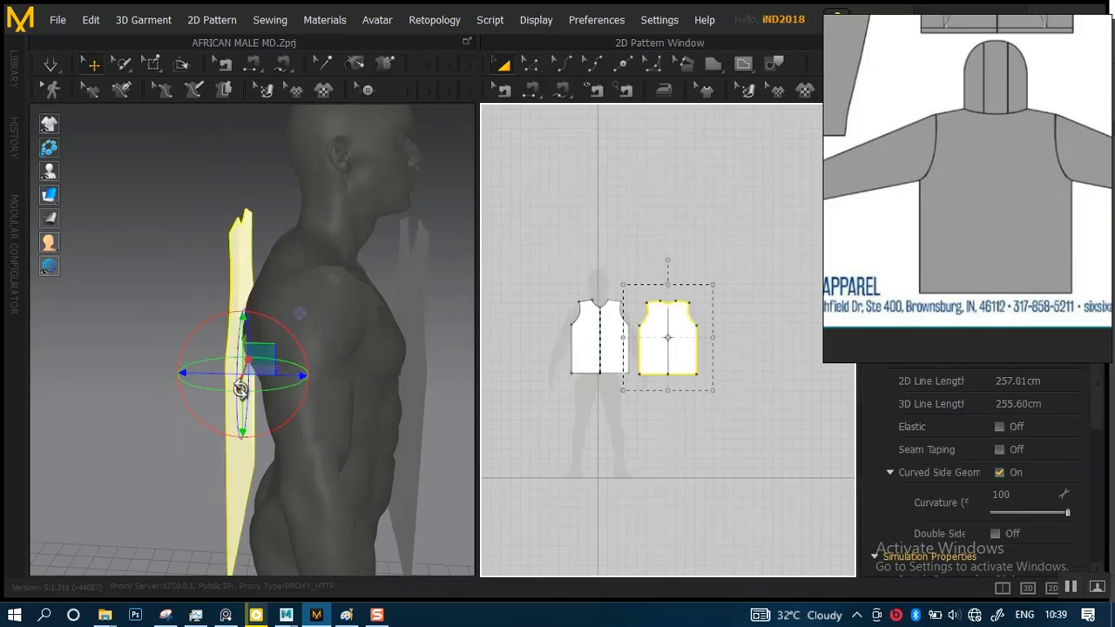
{"action": "scroll", "coordinate": [278, 378], "scroll_direction": "up", "scroll_amount": 5}
{"action": "right_click", "coordinate": [255, 364]}
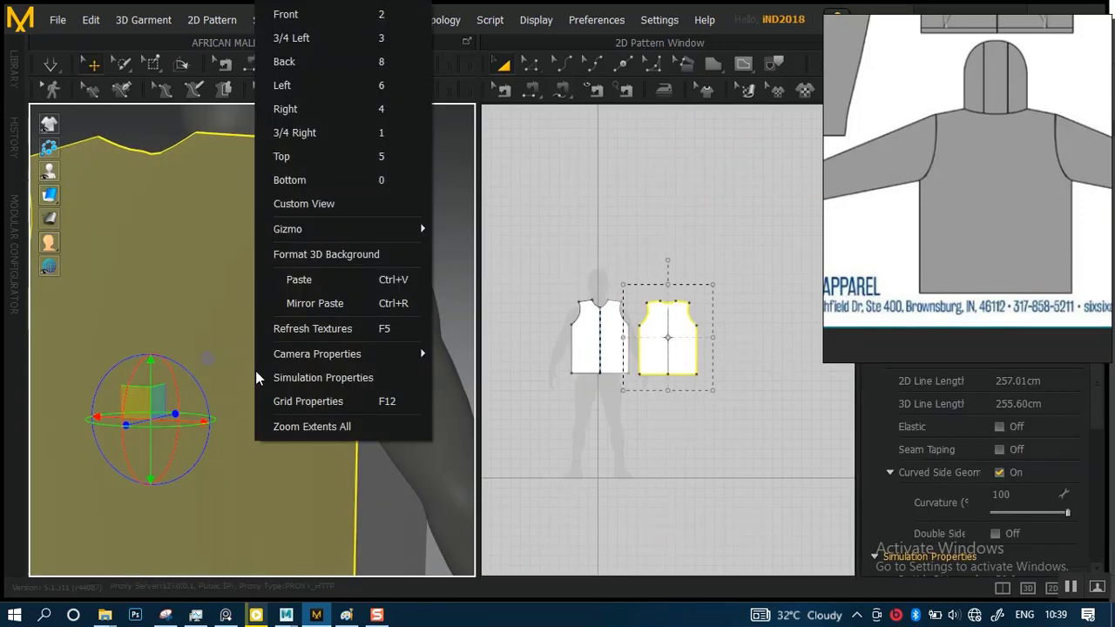
{"action": "mouse_move", "coordinate": [288, 360]}
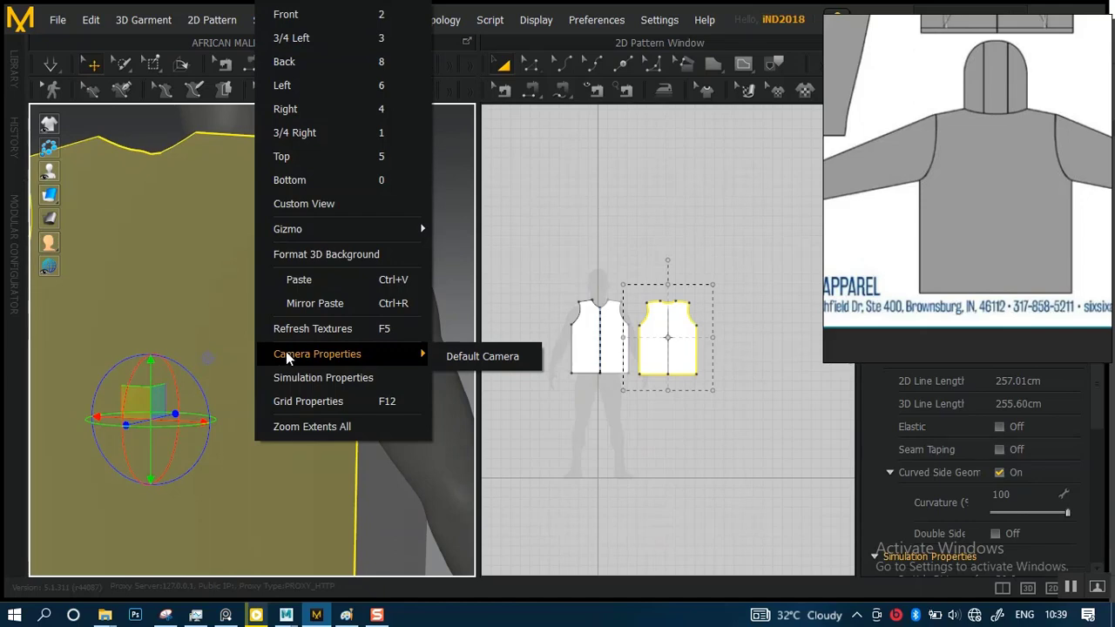
{"action": "left_click", "coordinate": [464, 215]}
{"action": "scroll", "coordinate": [250, 315], "scroll_direction": "down", "scroll_amount": 5}
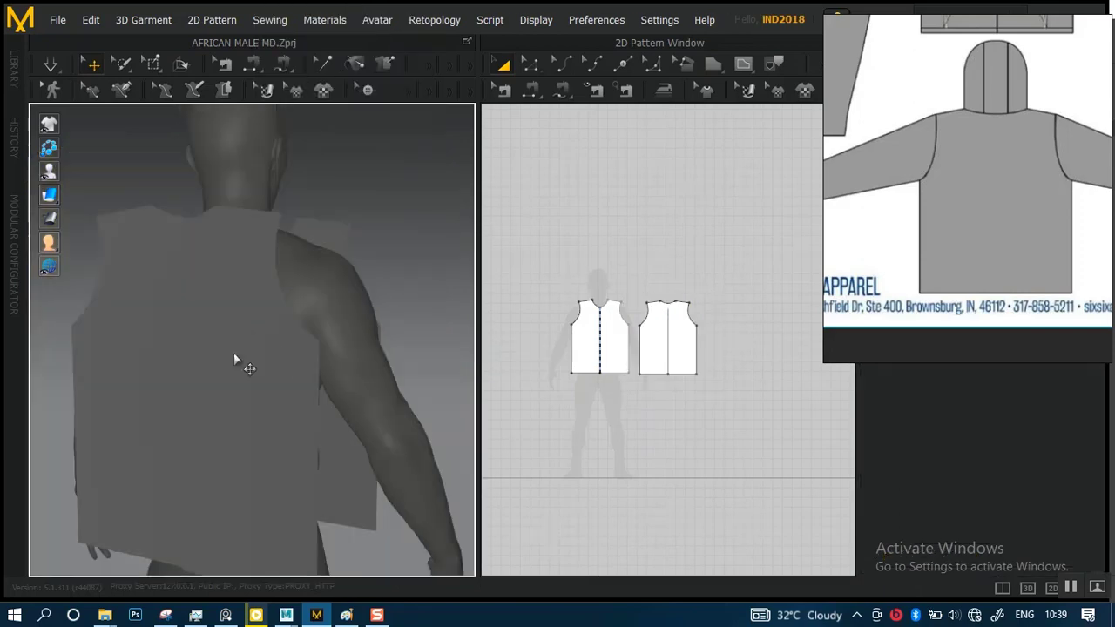
Flip the back panel's normal in 3D so its outer face points away from the avatar, and check both panels around the body
{"action": "left_click", "coordinate": [218, 372]}
{"action": "right_click", "coordinate": [213, 365]}
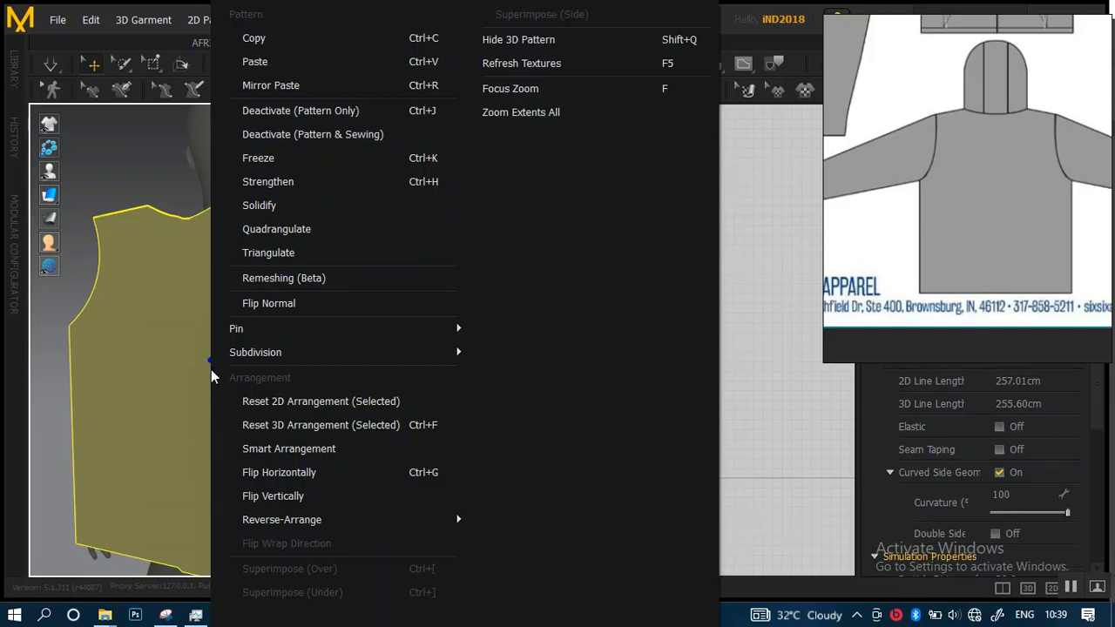
{"action": "left_click", "coordinate": [288, 303]}
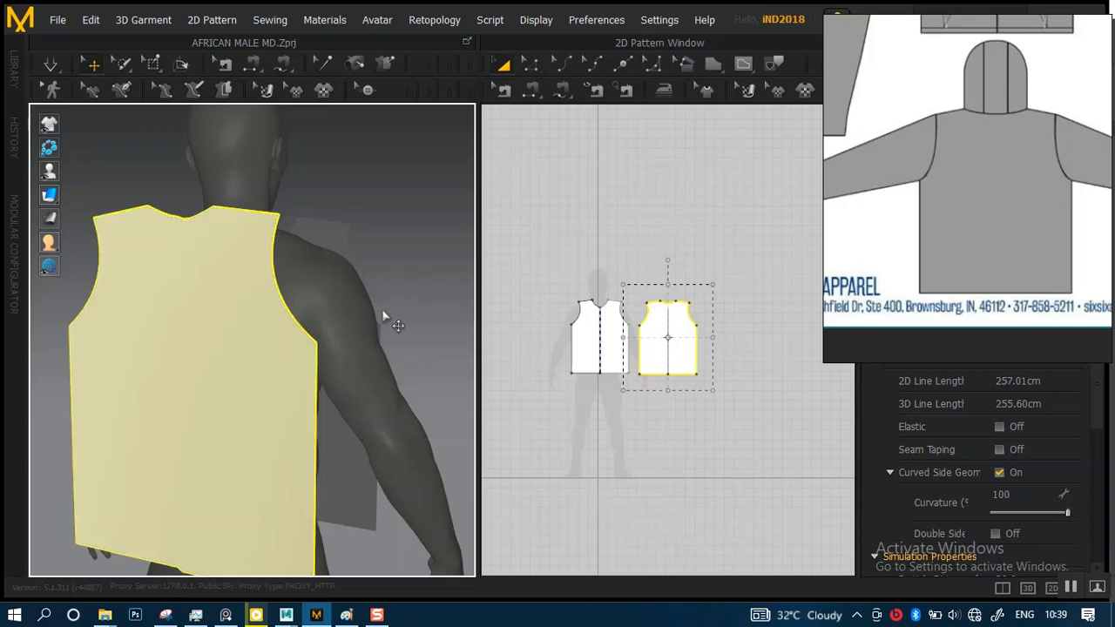
{"action": "right_click_drag", "start_coordinate": [364, 261], "coordinate": [224, 192]}
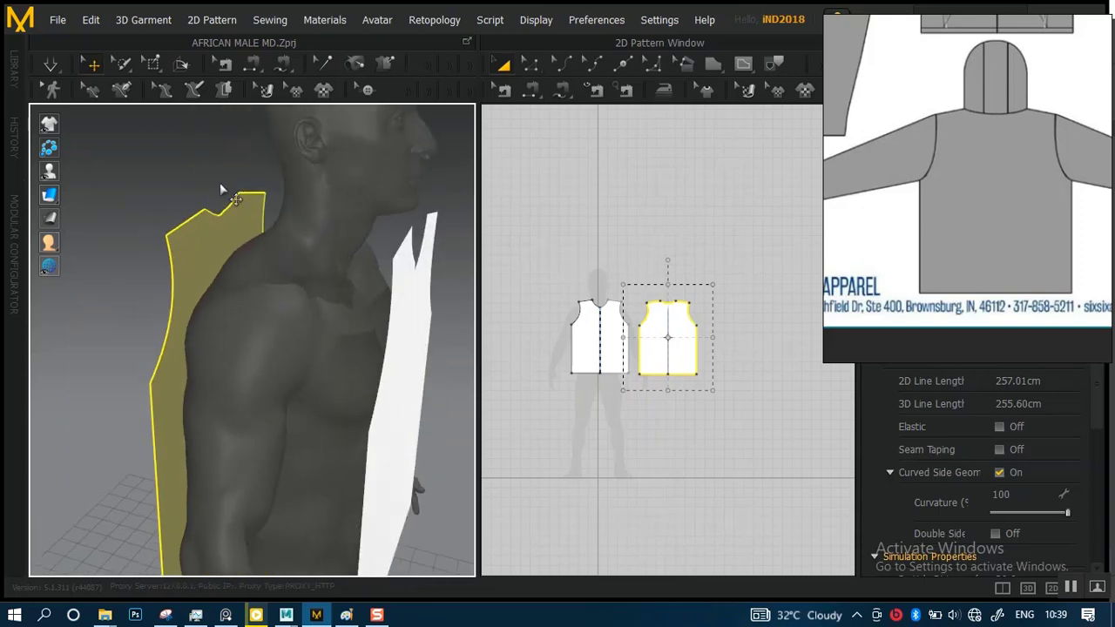
{"action": "left_click", "coordinate": [257, 249]}
{"action": "right_click_drag", "start_coordinate": [258, 249], "coordinate": [420, 231]}
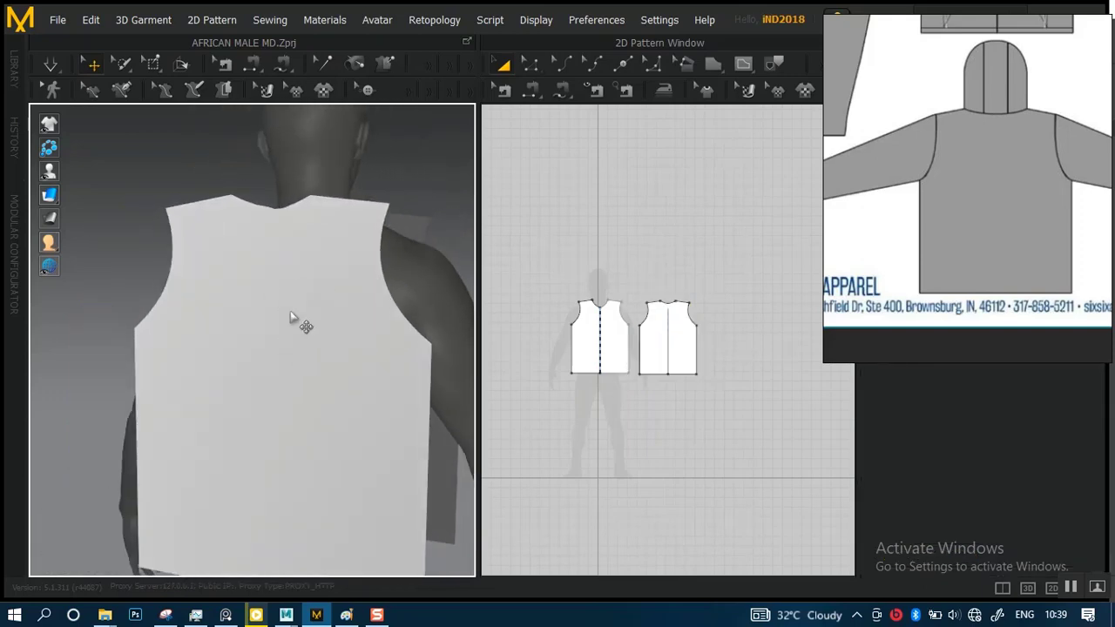
{"action": "right_click_drag", "start_coordinate": [281, 318], "coordinate": [274, 287]}
{"action": "scroll", "coordinate": [313, 304], "scroll_direction": "down", "scroll_amount": 4}
{"action": "right_click_drag", "start_coordinate": [323, 256], "coordinate": [436, 299]}
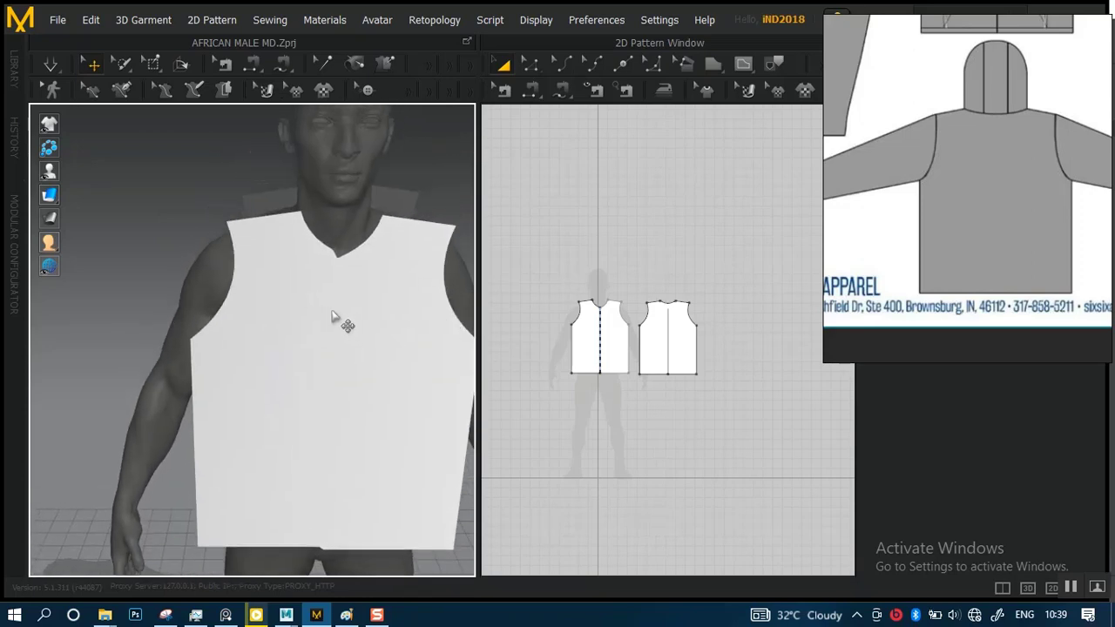
Sew the front panel's side edge to the back panel's matching side edge along the avatar's right side with Segment Sewing
{"action": "scroll", "coordinate": [622, 353], "scroll_direction": "up", "scroll_amount": 5}
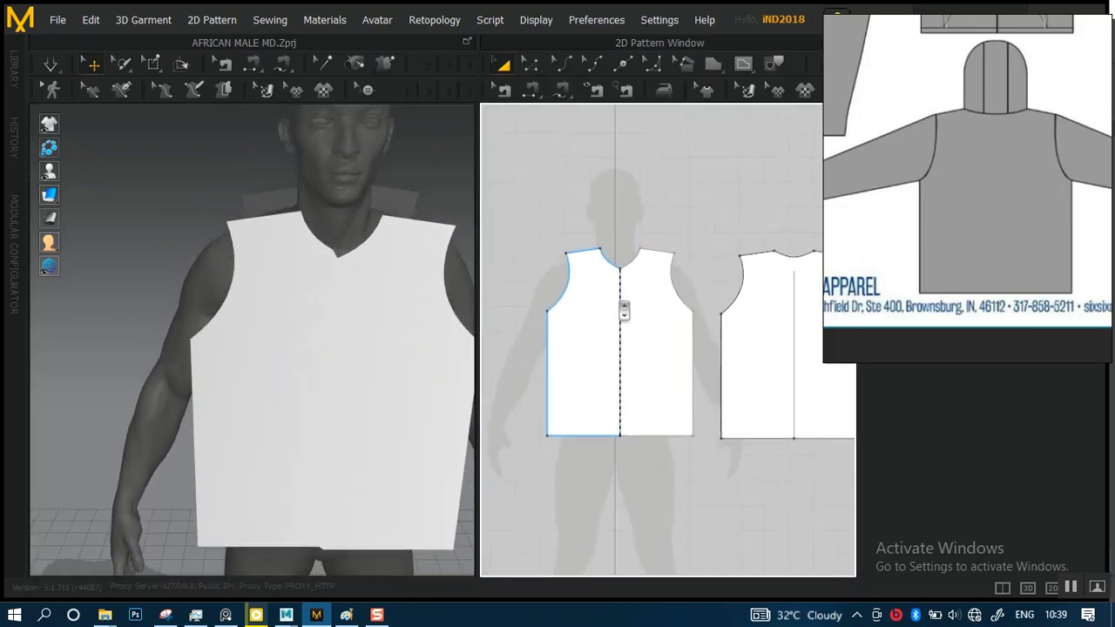
{"action": "left_click", "coordinate": [530, 89]}
{"action": "right_click_drag", "start_coordinate": [231, 340], "coordinate": [340, 302]}
{"action": "scroll", "coordinate": [340, 303], "scroll_direction": "up", "scroll_amount": 3}
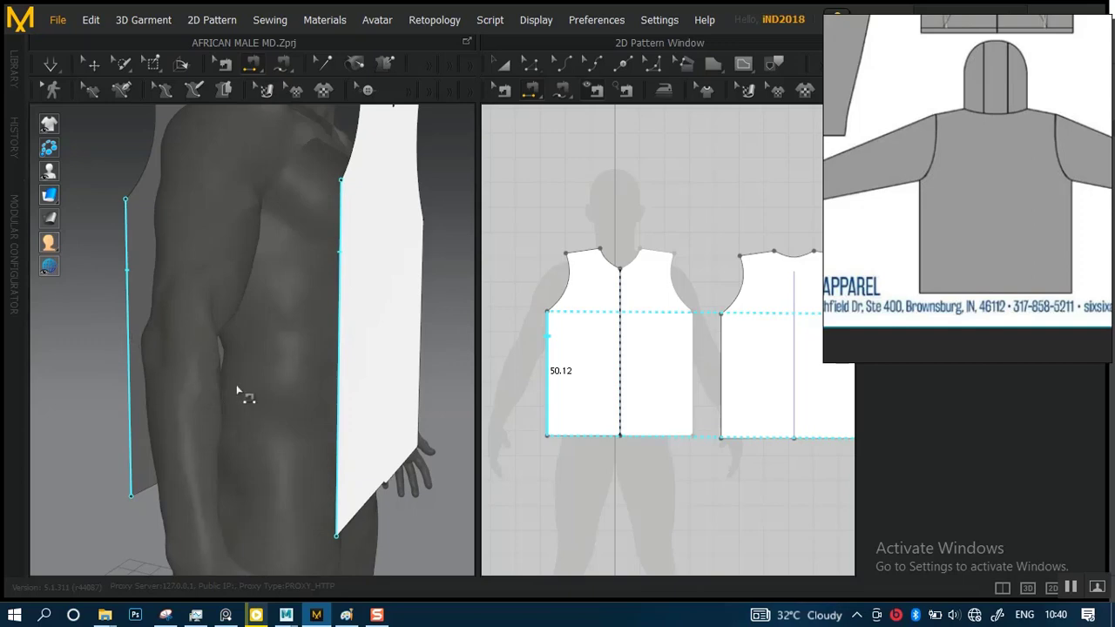
{"action": "left_click", "coordinate": [377, 276]}
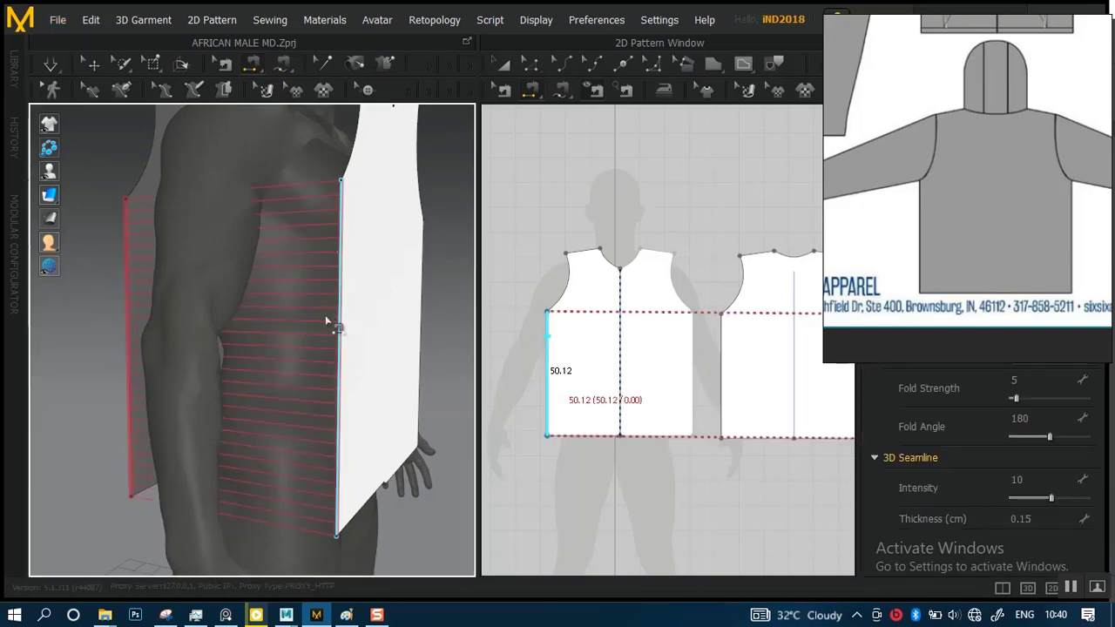
{"action": "right_click_drag", "start_coordinate": [288, 346], "coordinate": [314, 314]}
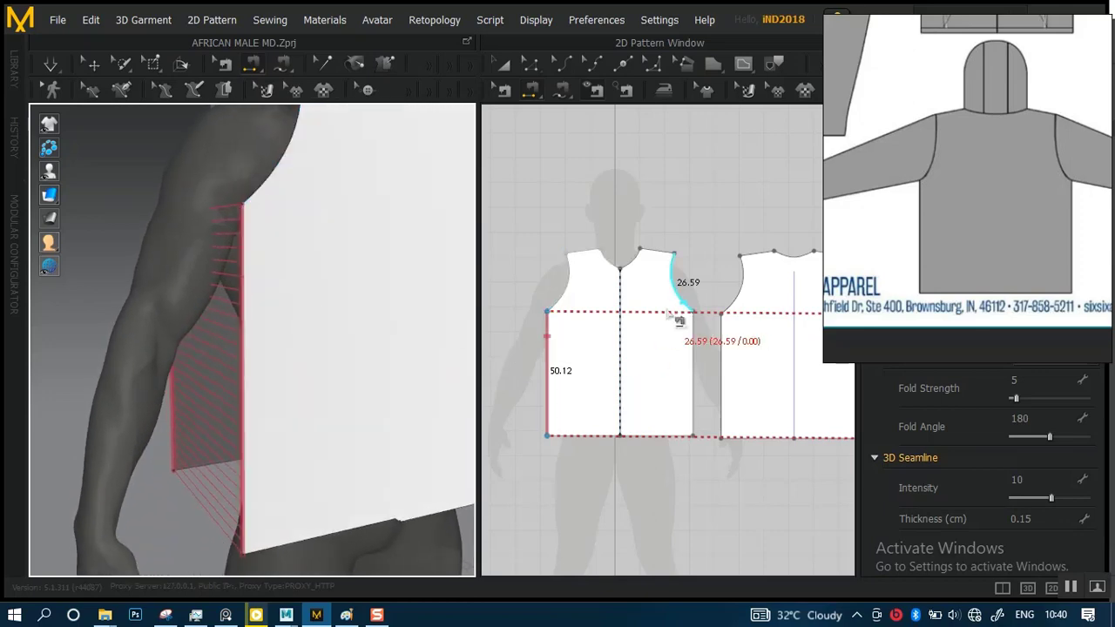
Sew the adjacent side edges of the front and back panels together in 2D for the avatar's left side seam
{"action": "scroll", "coordinate": [644, 305], "scroll_direction": "up", "scroll_amount": 3}
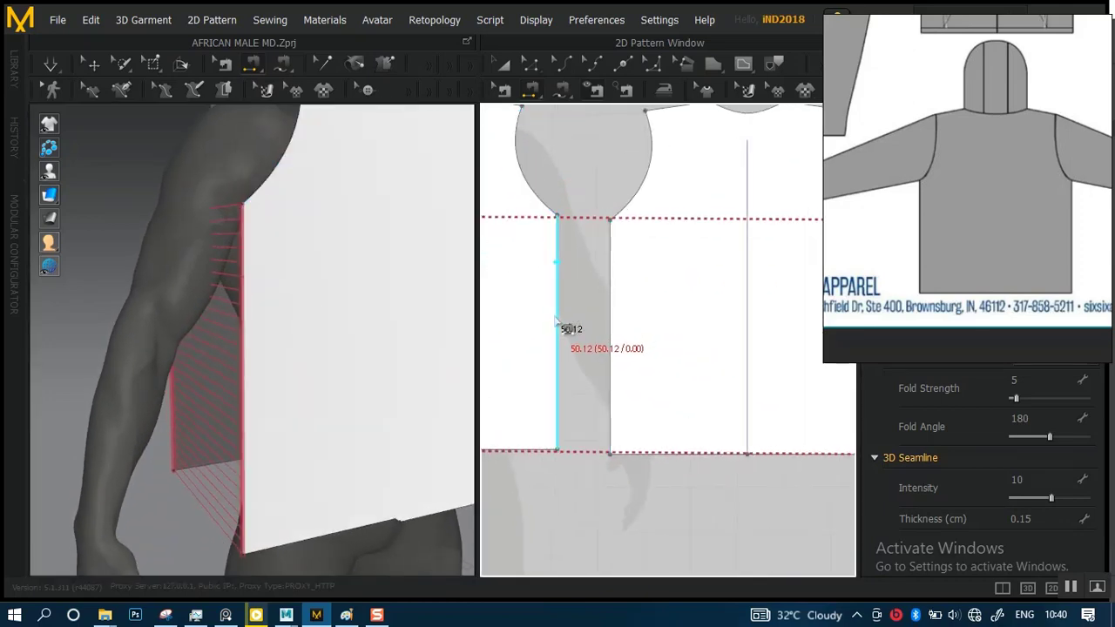
{"action": "left_click", "coordinate": [559, 325]}
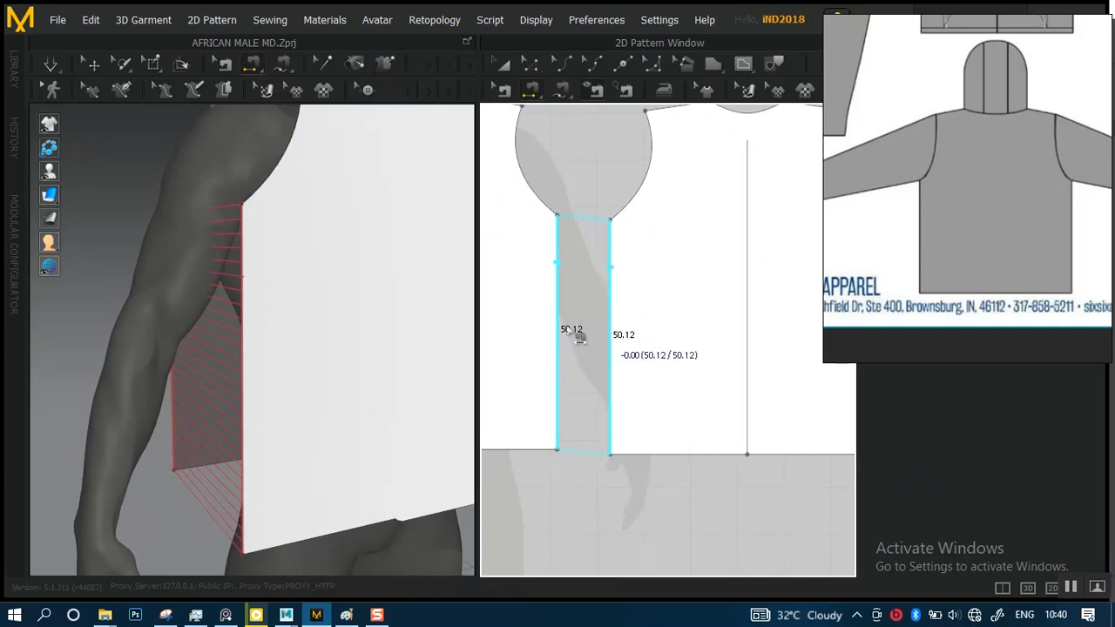
{"action": "left_click", "coordinate": [610, 305]}
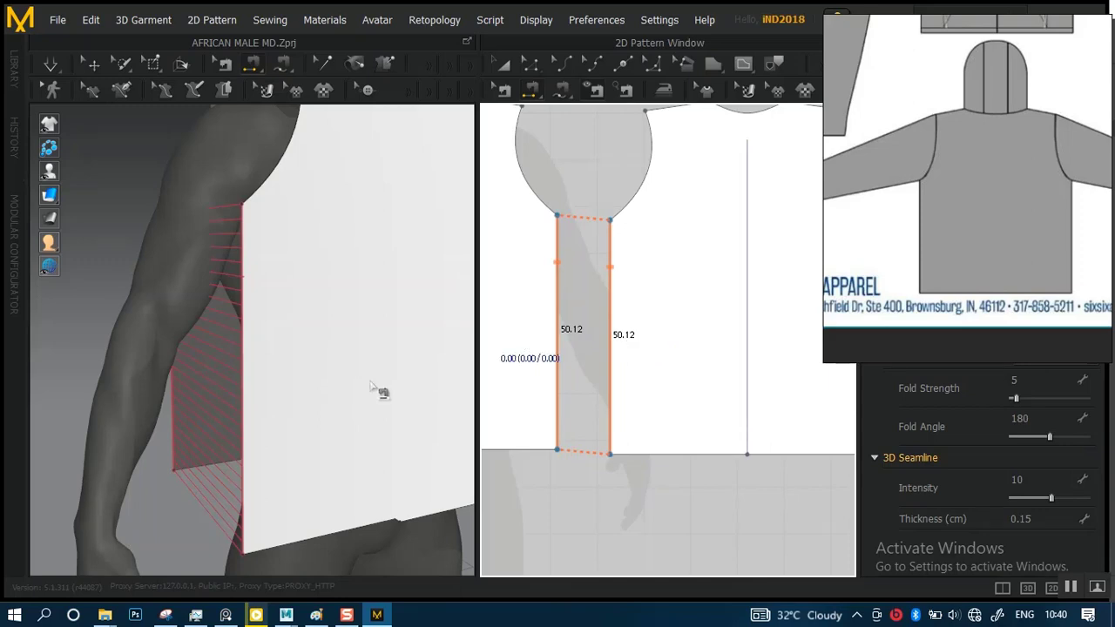
{"action": "left_click", "coordinate": [551, 331]}
Sew the front shoulder edge to the back shoulder edge over the avatar's right shoulder in 3D
{"action": "right_click_drag", "start_coordinate": [319, 386], "coordinate": [447, 348]}
{"action": "right_click_drag", "start_coordinate": [366, 350], "coordinate": [318, 400]}
{"action": "scroll", "coordinate": [358, 353], "scroll_direction": "up", "scroll_amount": 3}
{"action": "left_click", "coordinate": [307, 394]}
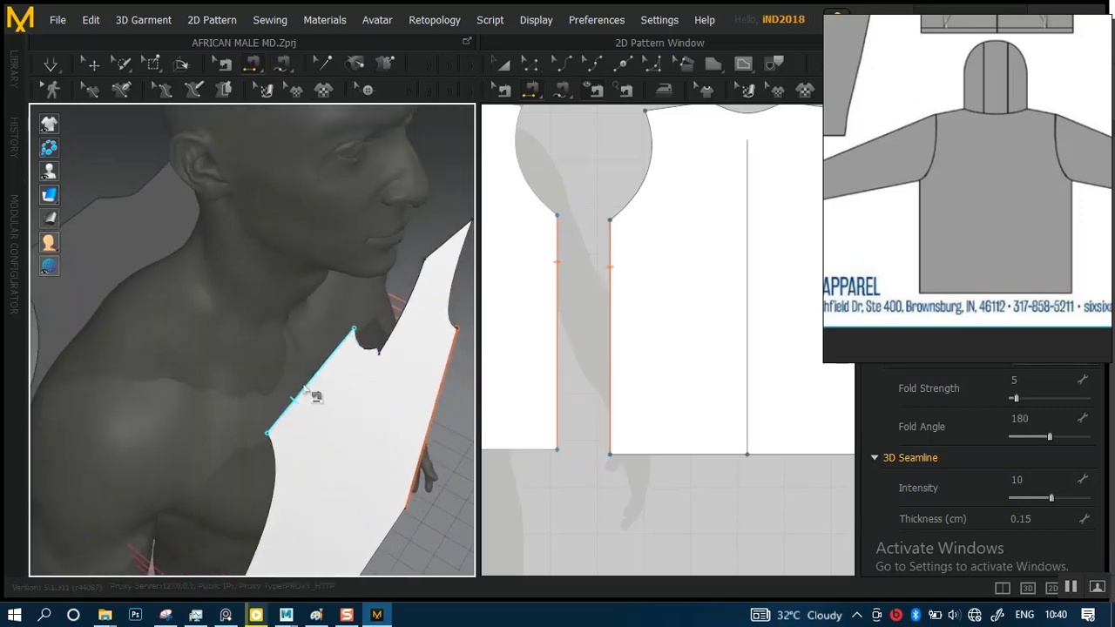
{"action": "right_click_drag", "start_coordinate": [190, 329], "coordinate": [272, 327]}
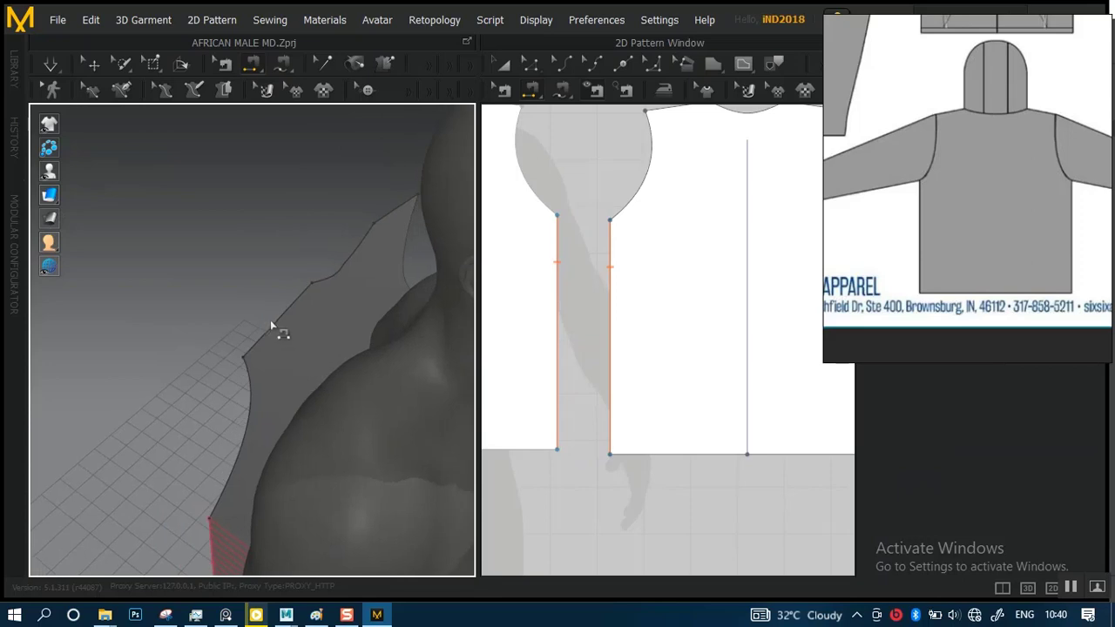
{"action": "left_click", "coordinate": [279, 321]}
{"action": "left_click", "coordinate": [333, 376]}
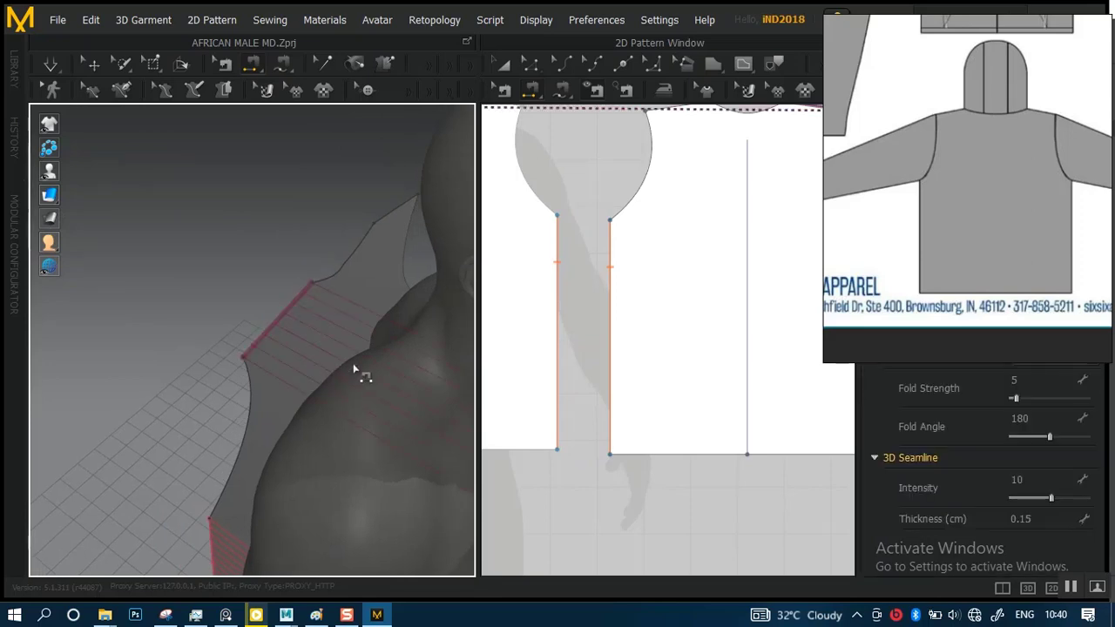
Sew the front shoulder edge to the back shoulder edge over the avatar's left shoulder in 3D
{"action": "right_click_drag", "start_coordinate": [354, 369], "coordinate": [231, 287]}
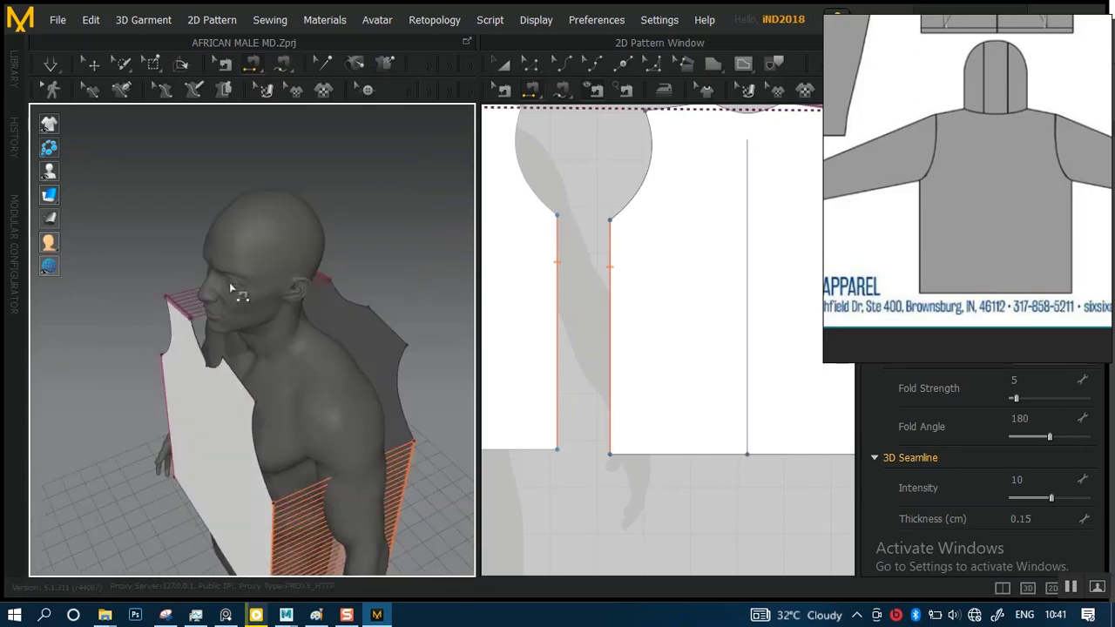
{"action": "scroll", "coordinate": [274, 360], "scroll_direction": "up", "scroll_amount": 3}
{"action": "left_click", "coordinate": [236, 426]}
{"action": "scroll", "coordinate": [273, 361], "scroll_direction": "down", "scroll_amount": 3}
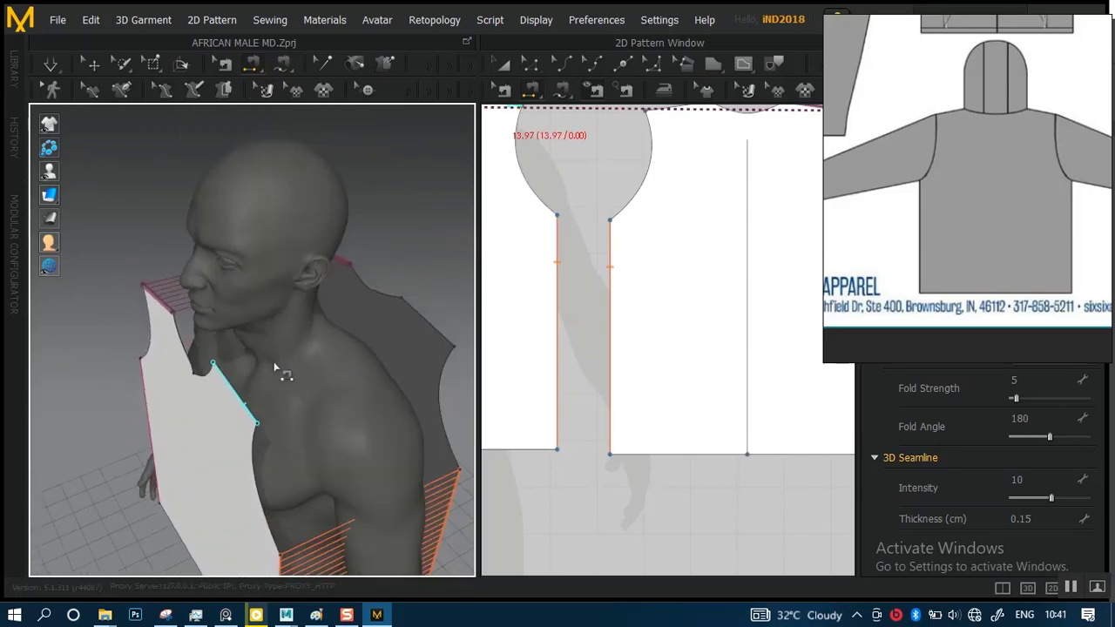
{"action": "middle_click_drag", "start_coordinate": [274, 362], "coordinate": [183, 388]}
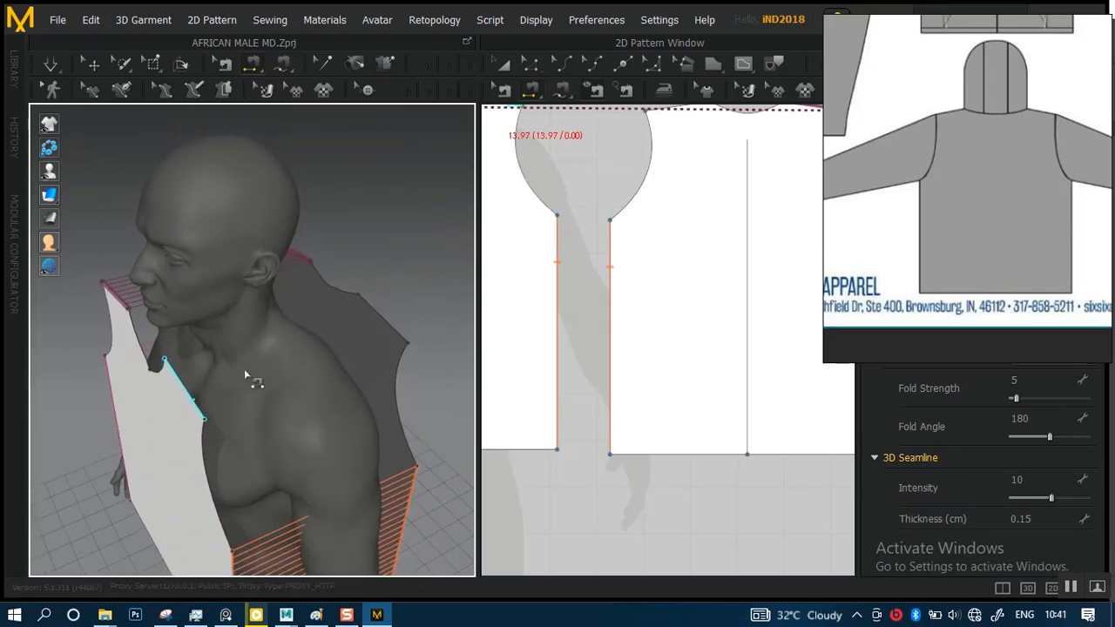
{"action": "left_click", "coordinate": [380, 315]}
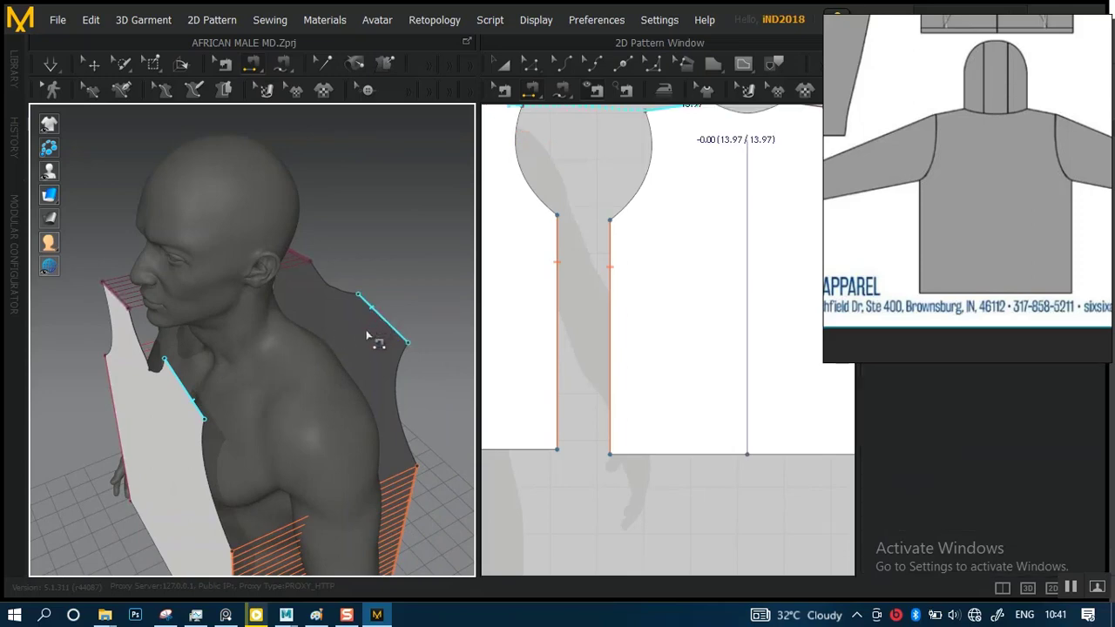
{"action": "key", "text": "Return"}
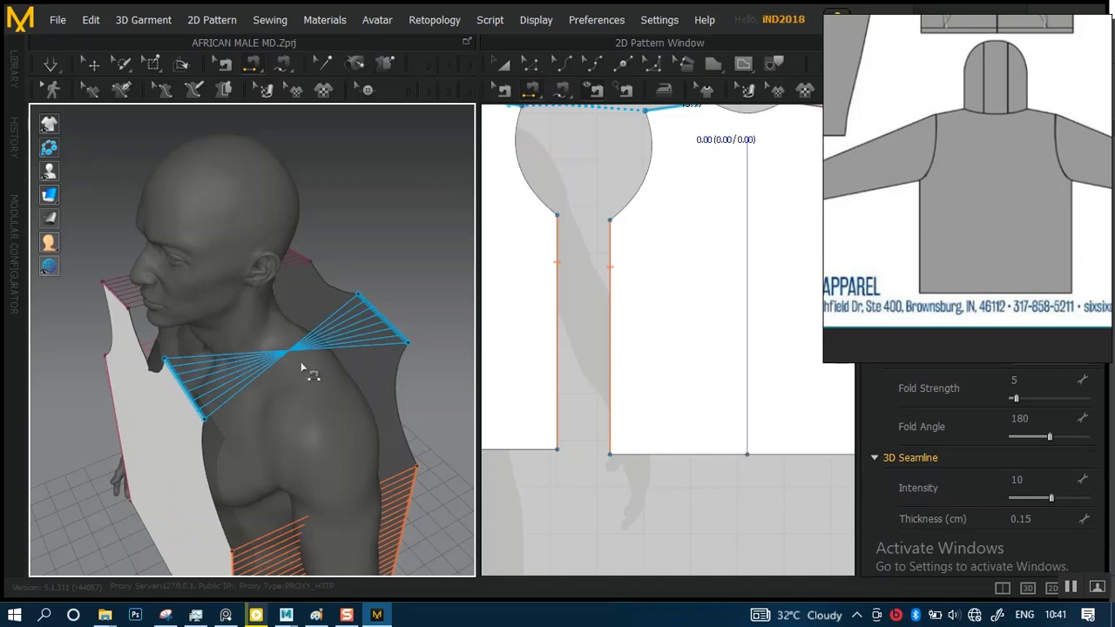
Reverse the crossed seam between the front and back shoulder edges on the avatar's left side with Edit Sewing
{"action": "scroll", "coordinate": [288, 357], "scroll_direction": "up", "scroll_amount": 2}
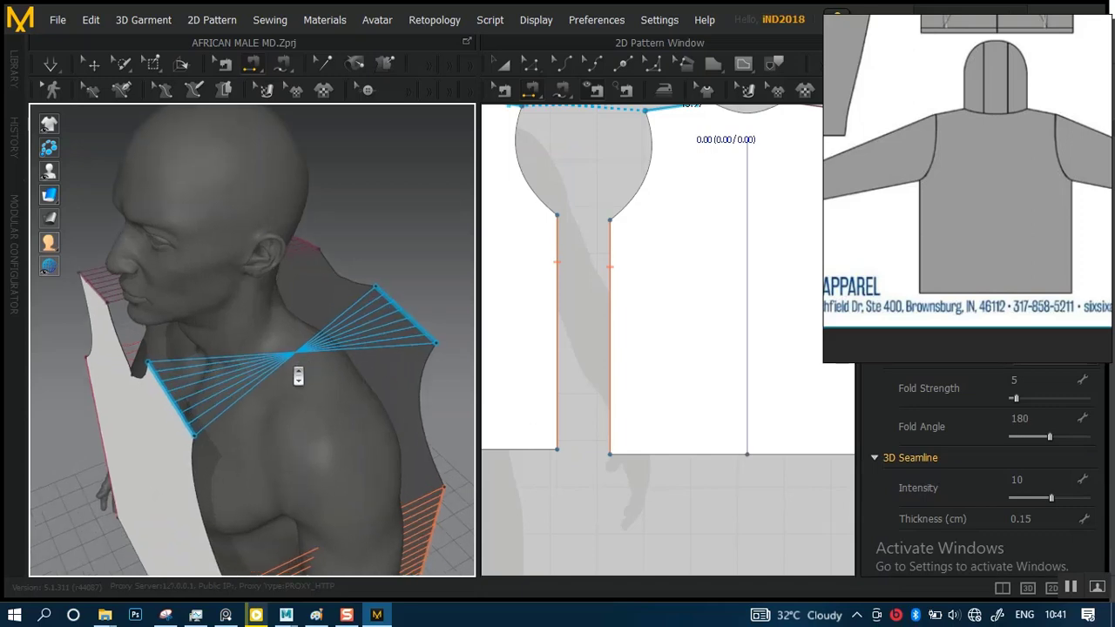
{"action": "scroll", "coordinate": [614, 277], "scroll_direction": "down", "scroll_amount": 3}
{"action": "scroll", "coordinate": [614, 277], "scroll_direction": "up", "scroll_amount": 5}
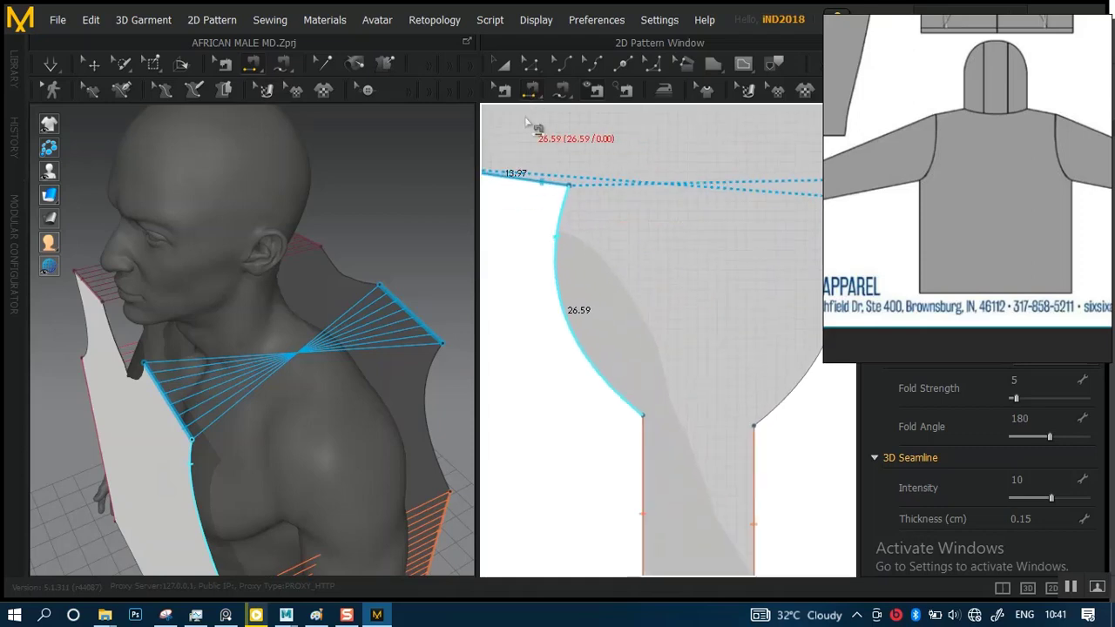
{"action": "middle_click_drag", "start_coordinate": [530, 130], "coordinate": [596, 179]}
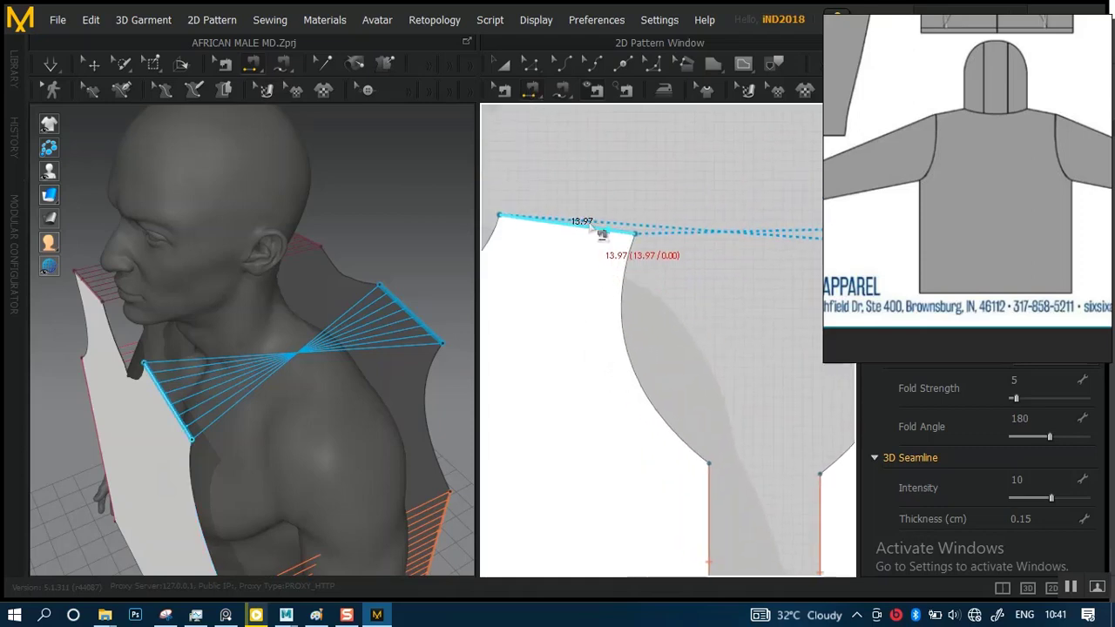
{"action": "left_click", "coordinate": [503, 91]}
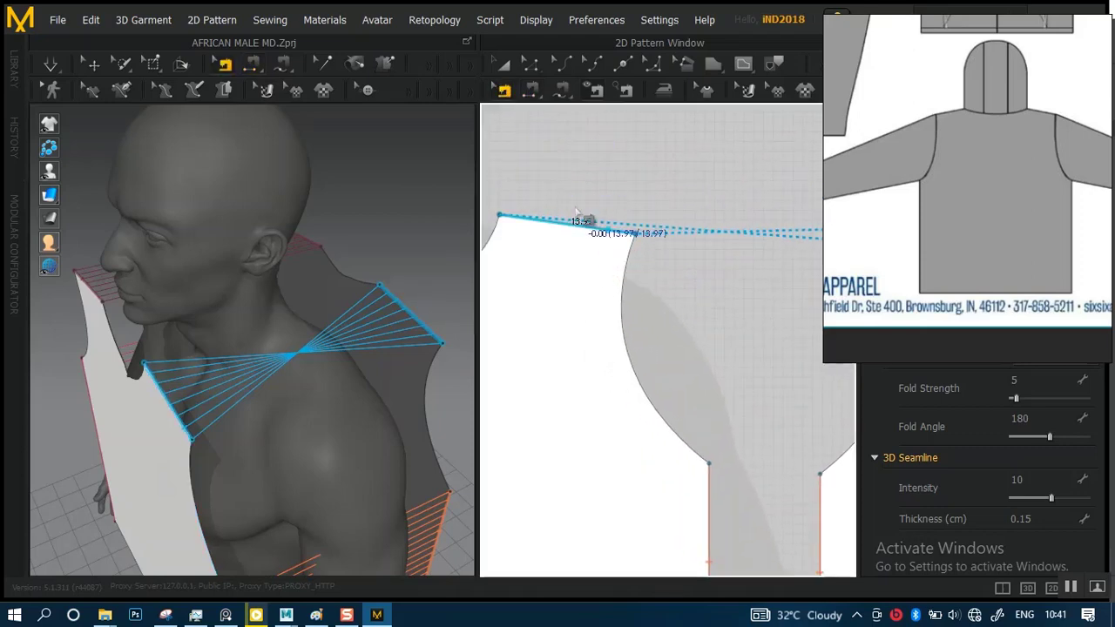
{"action": "right_click", "coordinate": [594, 233]}
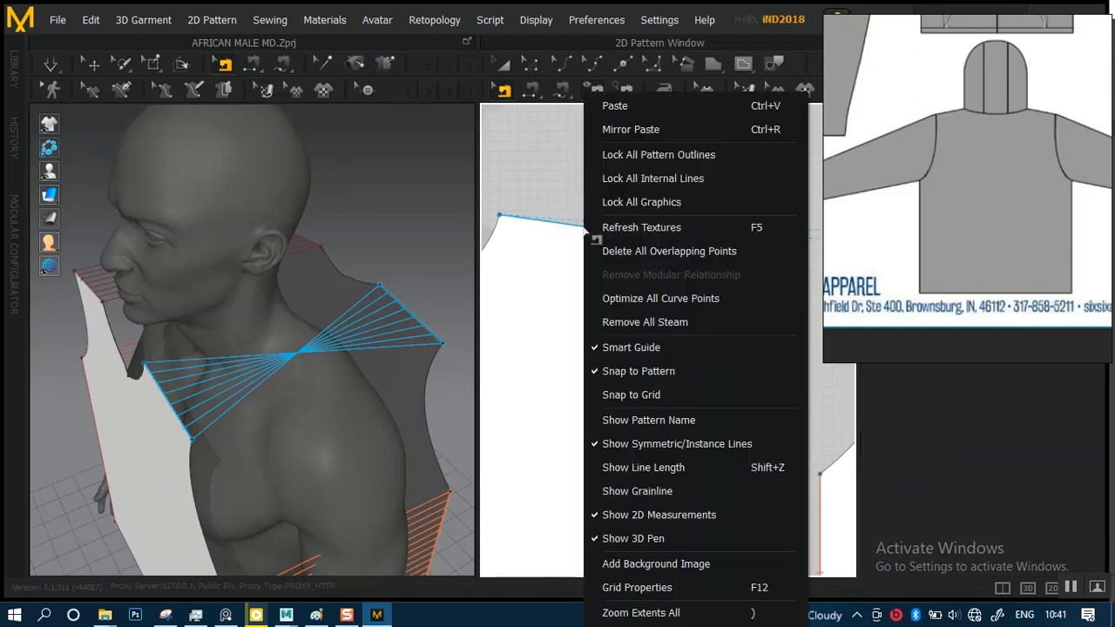
{"action": "left_click", "coordinate": [538, 191]}
{"action": "left_click", "coordinate": [556, 224]}
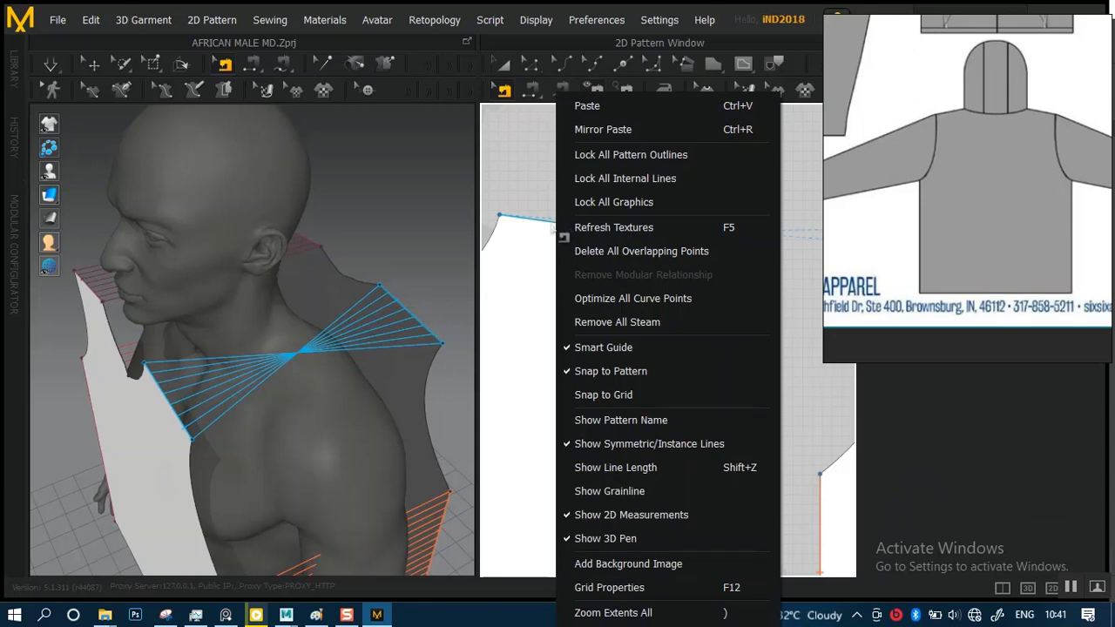
{"action": "left_click", "coordinate": [529, 180]}
{"action": "left_click", "coordinate": [551, 223]}
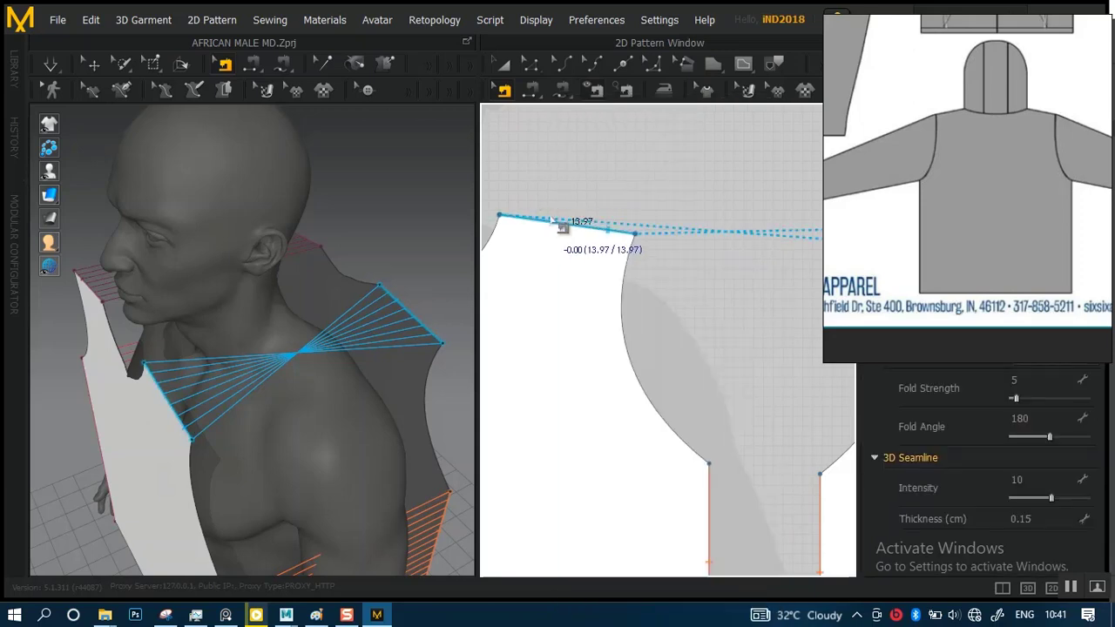
{"action": "right_click", "coordinate": [550, 221]}
{"action": "left_click", "coordinate": [527, 194]}
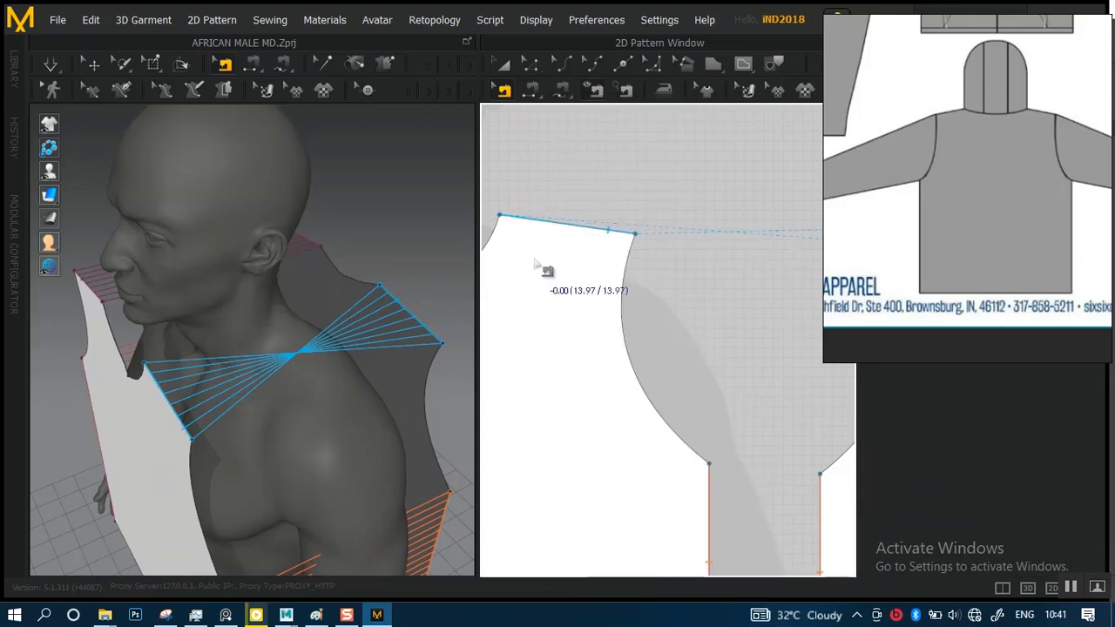
{"action": "left_click", "coordinate": [562, 224]}
{"action": "right_click", "coordinate": [560, 224]}
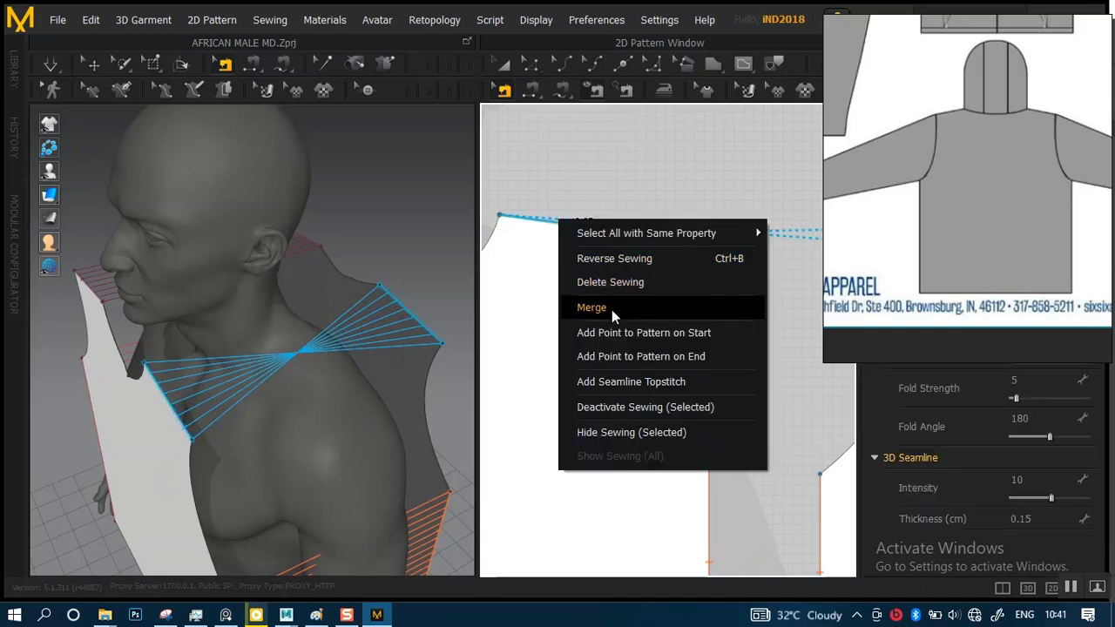
{"action": "left_click", "coordinate": [623, 257]}
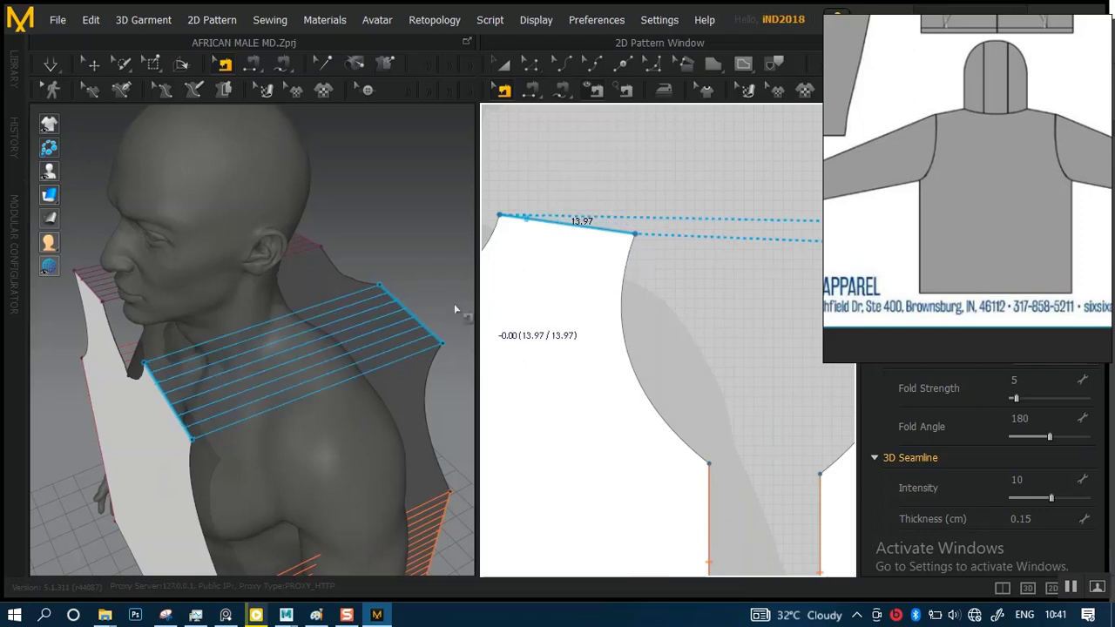
Simulate the sewn front and back panels in GPU mode to drape them onto the avatar
{"action": "scroll", "coordinate": [330, 273], "scroll_direction": "down", "scroll_amount": 4}
{"action": "right_click_drag", "start_coordinate": [331, 273], "coordinate": [406, 253]}
{"action": "right_click_drag", "start_coordinate": [303, 284], "coordinate": [342, 281]}
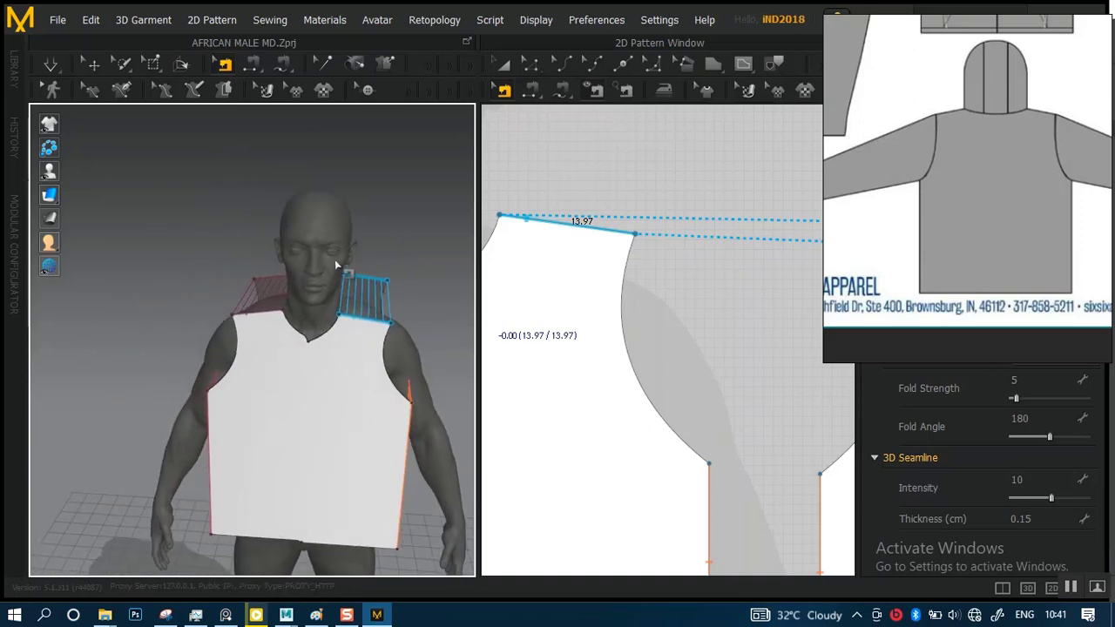
{"action": "scroll", "coordinate": [336, 265], "scroll_direction": "up", "scroll_amount": 3}
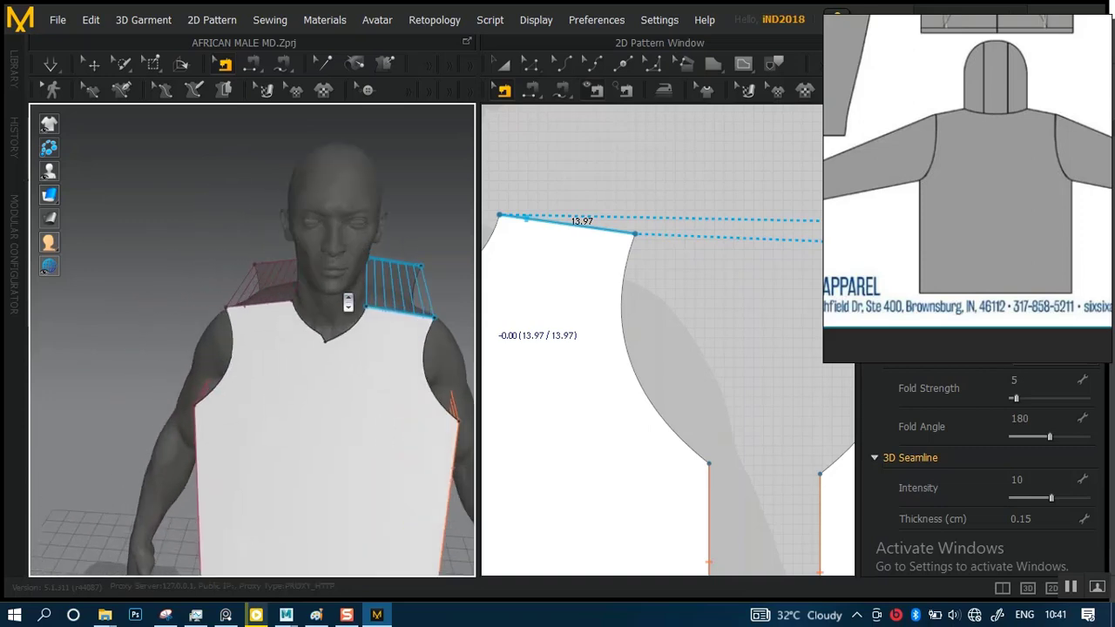
{"action": "left_click", "coordinate": [55, 71]}
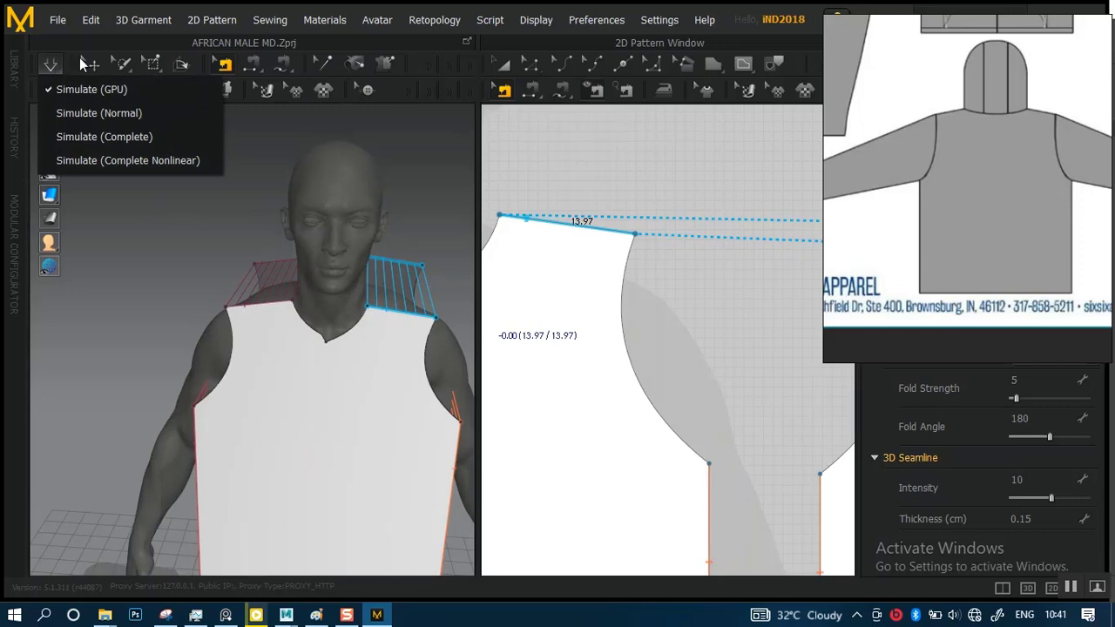
{"action": "left_click", "coordinate": [152, 90]}
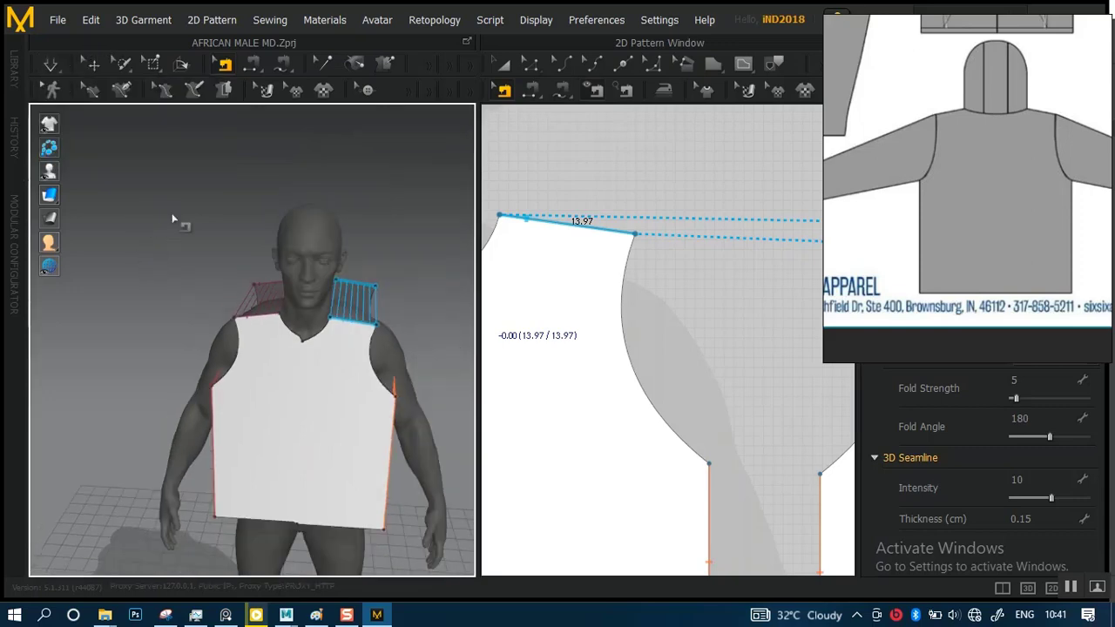
{"action": "scroll", "coordinate": [194, 236], "scroll_direction": "up", "scroll_amount": 3}
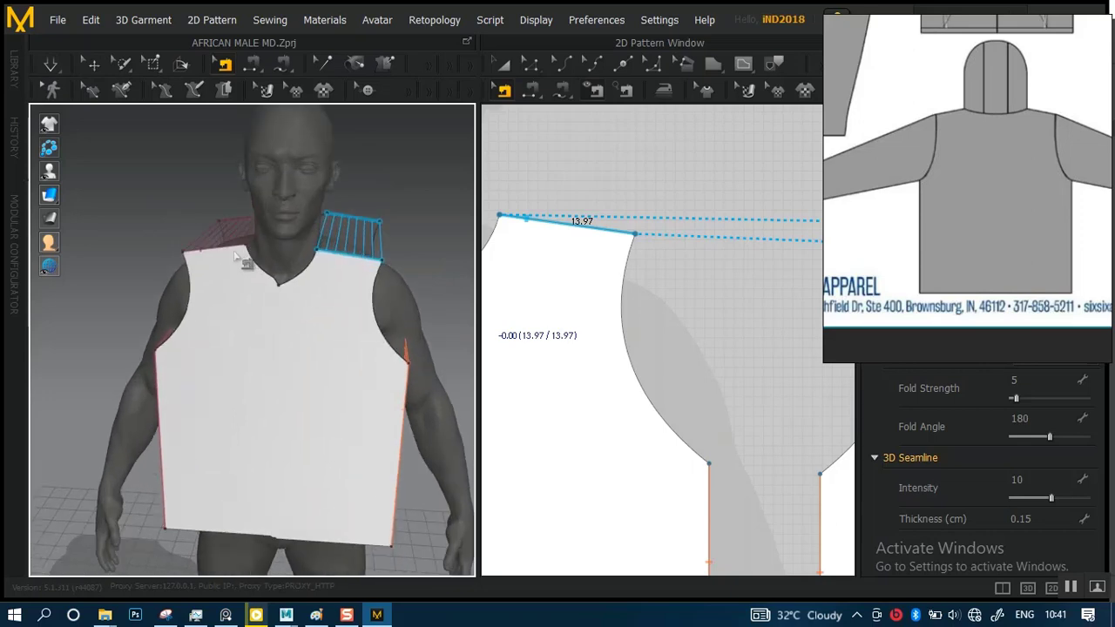
{"action": "key", "text": "space"}
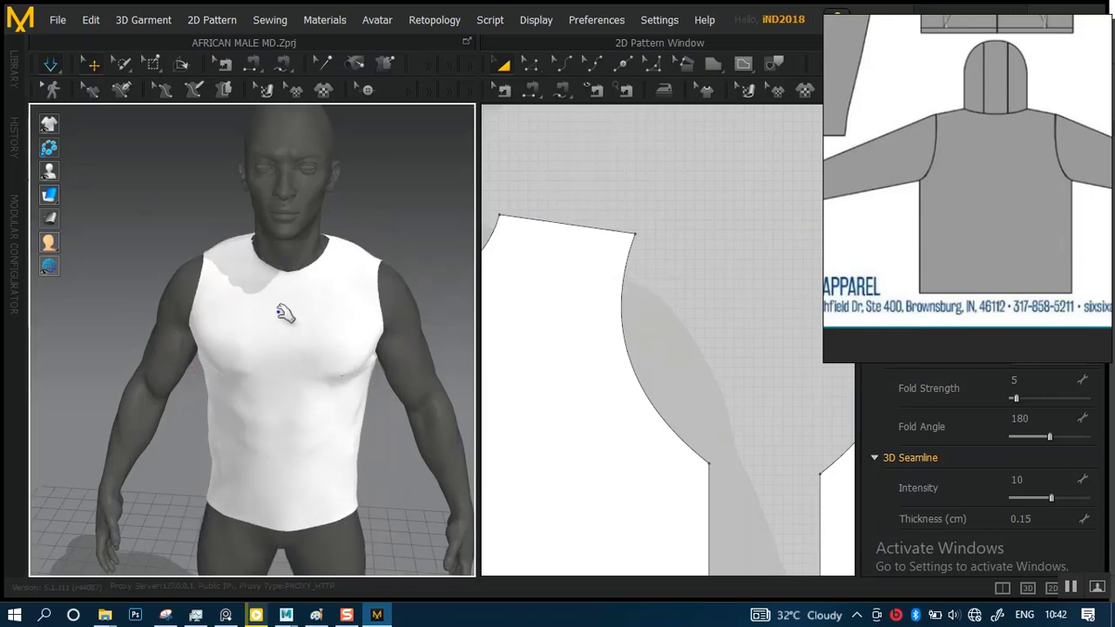
Tug the draped front panel near the avatar's right shoulder and the back panel near the right armhole during simulation
{"action": "right_click_drag", "start_coordinate": [283, 336], "coordinate": [449, 306]}
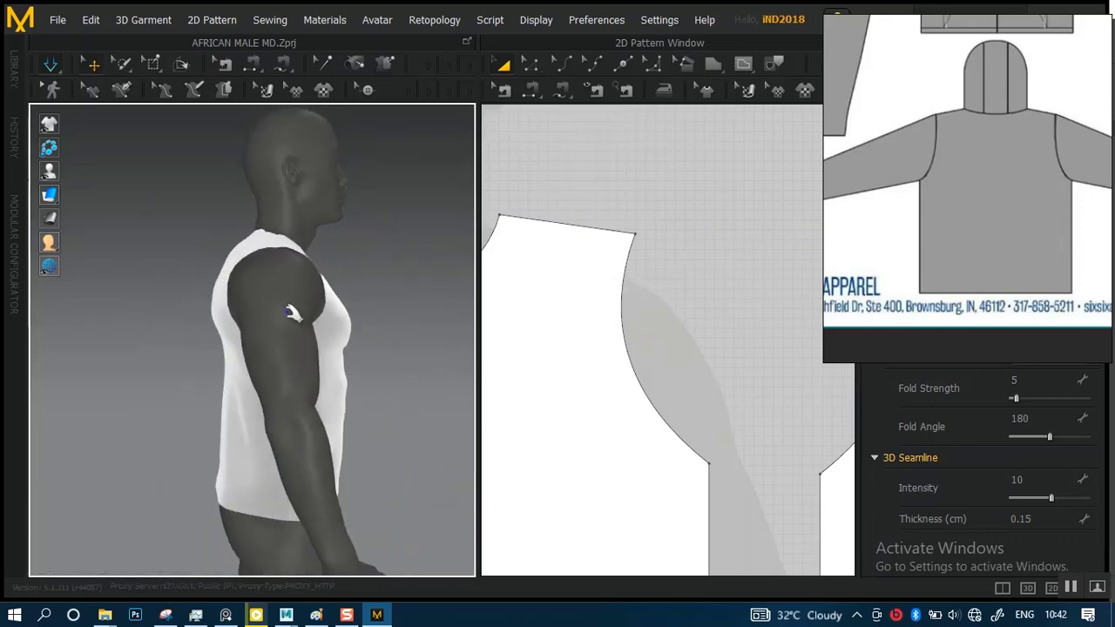
{"action": "mouse_move", "coordinate": [293, 300]}
{"action": "right_mouse_down"}
{"action": "mouse_move", "coordinate": [429, 310]}
{"action": "mouse_move", "coordinate": [212, 339]}
{"action": "mouse_move", "coordinate": [291, 316]}
{"action": "right_mouse_up"}
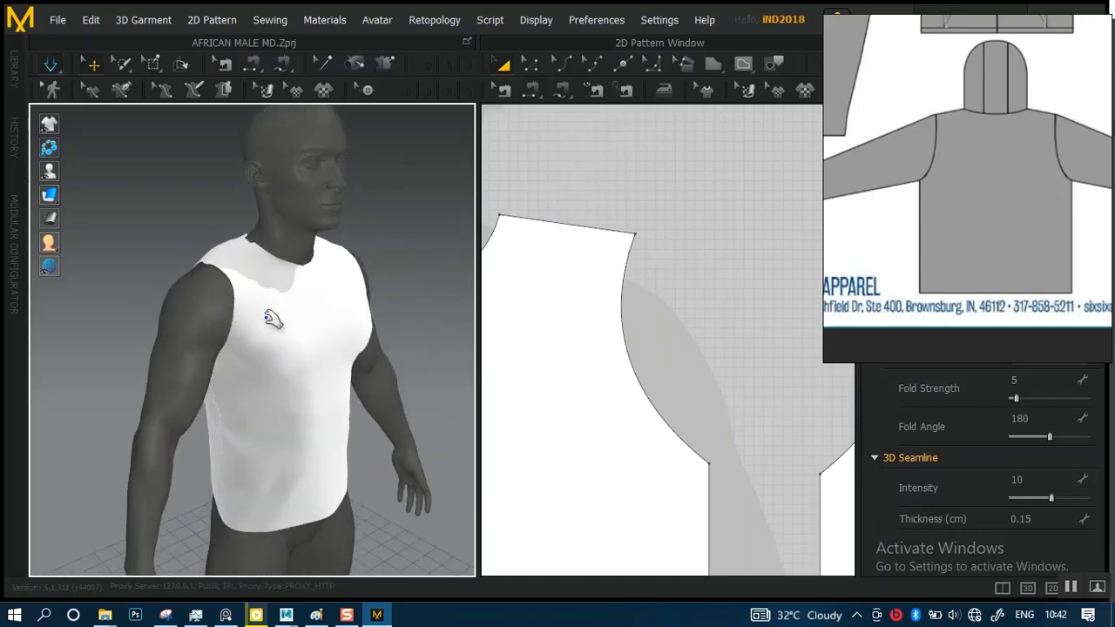
{"action": "scroll", "coordinate": [294, 352], "scroll_direction": "up", "scroll_amount": 3}
{"action": "scroll", "coordinate": [294, 352], "scroll_direction": "up", "scroll_amount": 2}
{"action": "middle_click_drag", "start_coordinate": [293, 351], "coordinate": [306, 348]}
{"action": "right_click_drag", "start_coordinate": [315, 301], "coordinate": [245, 283]}
{"action": "middle_click_drag", "start_coordinate": [245, 283], "coordinate": [248, 260]}
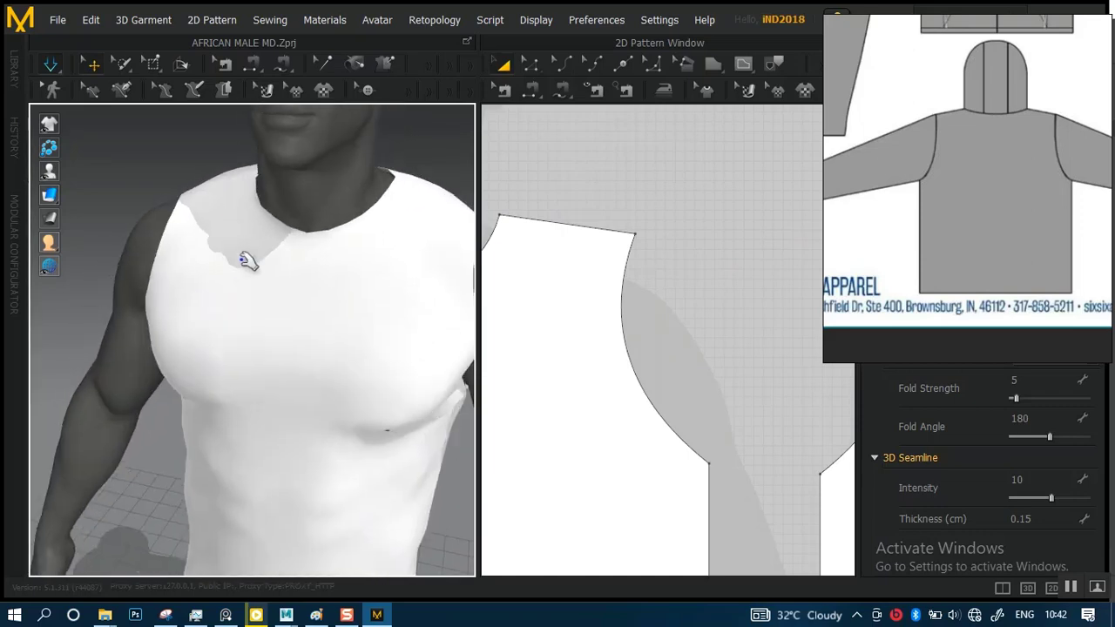
{"action": "left_click", "coordinate": [240, 188]}
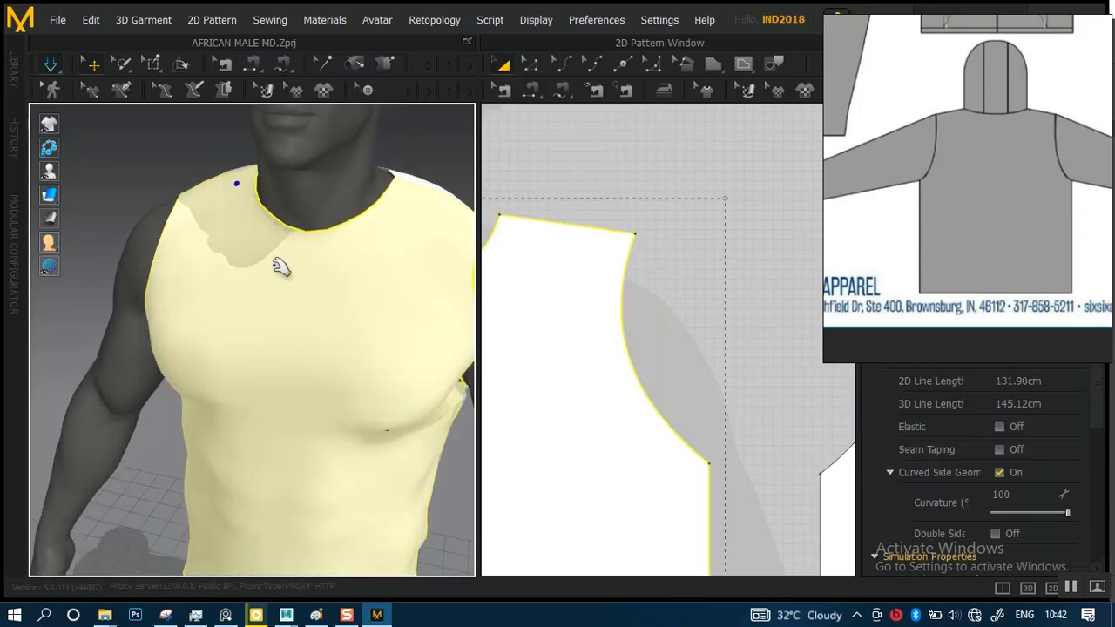
{"action": "scroll", "coordinate": [253, 230], "scroll_direction": "down", "scroll_amount": 2}
{"action": "right_click_drag", "start_coordinate": [304, 316], "coordinate": [162, 287]}
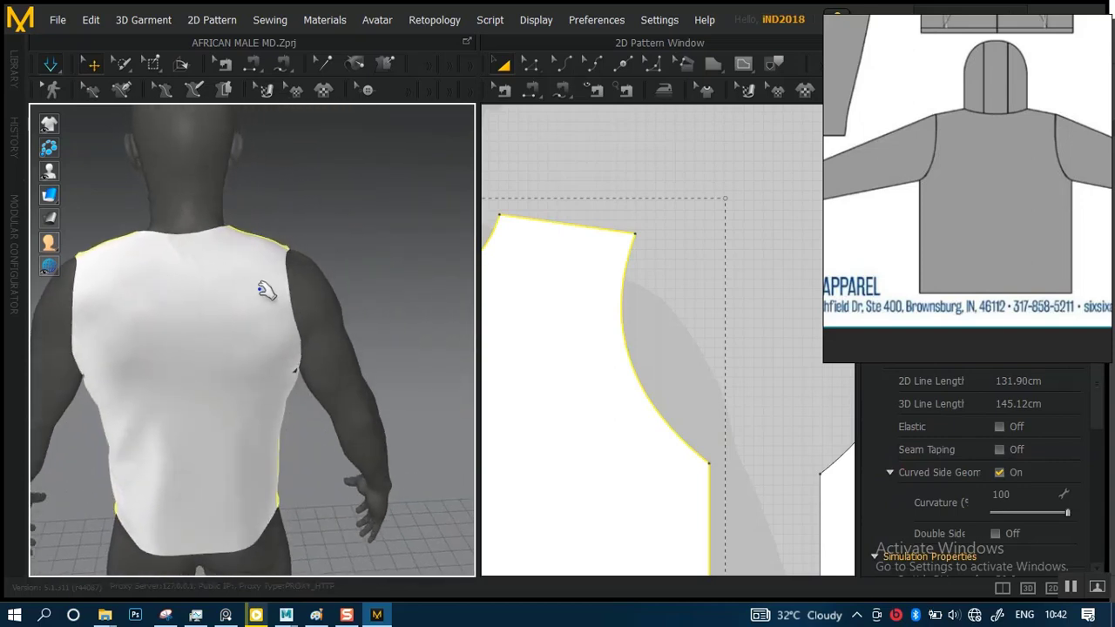
{"action": "left_click", "coordinate": [344, 285]}
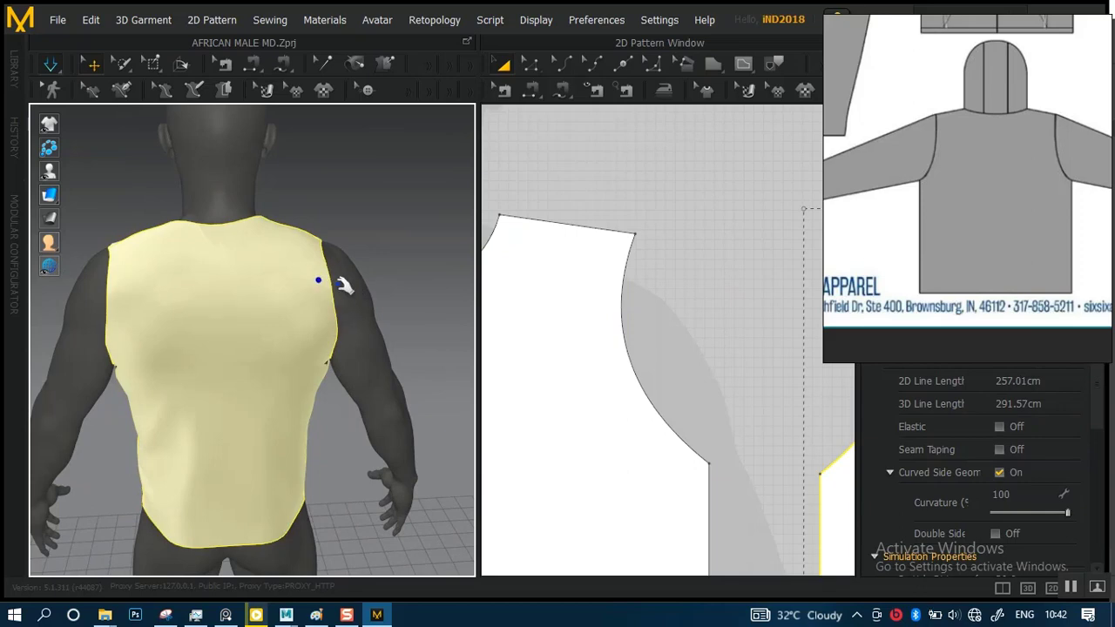
Pull the front panel's underarm corner and its lower side edge on the avatar's left side during simulation
{"action": "right_click_drag", "start_coordinate": [344, 285], "coordinate": [368, 318]}
{"action": "scroll", "coordinate": [357, 319], "scroll_direction": "up", "scroll_amount": 6}
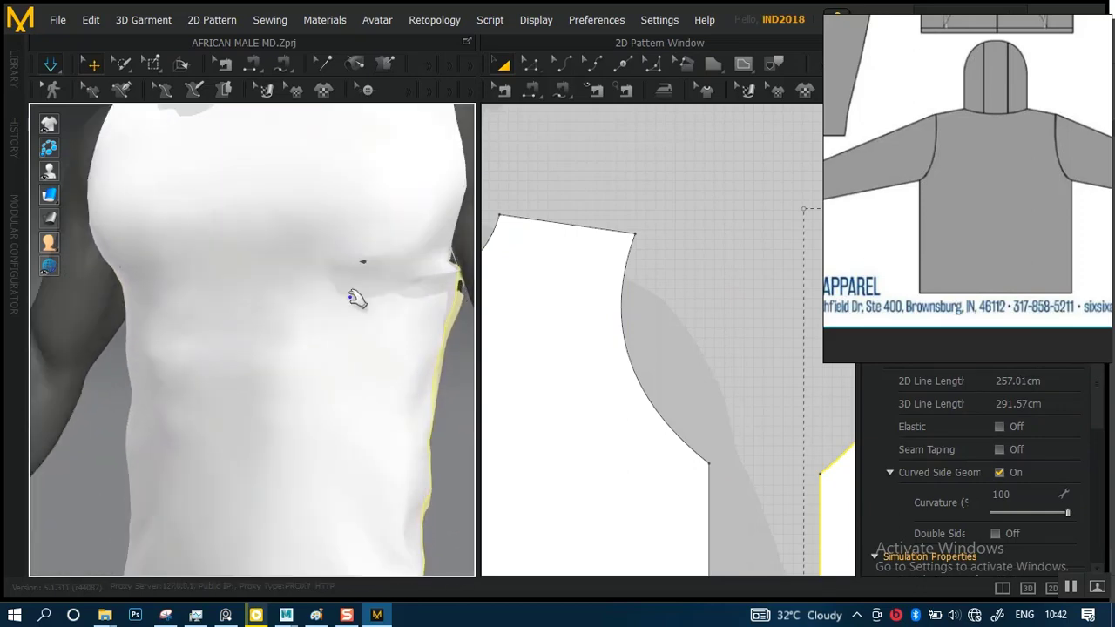
{"action": "middle_click_drag", "start_coordinate": [462, 298], "coordinate": [333, 267]}
{"action": "scroll", "coordinate": [341, 312], "scroll_direction": "up", "scroll_amount": 3}
{"action": "left_click_drag", "start_coordinate": [336, 231], "coordinate": [453, 422]}
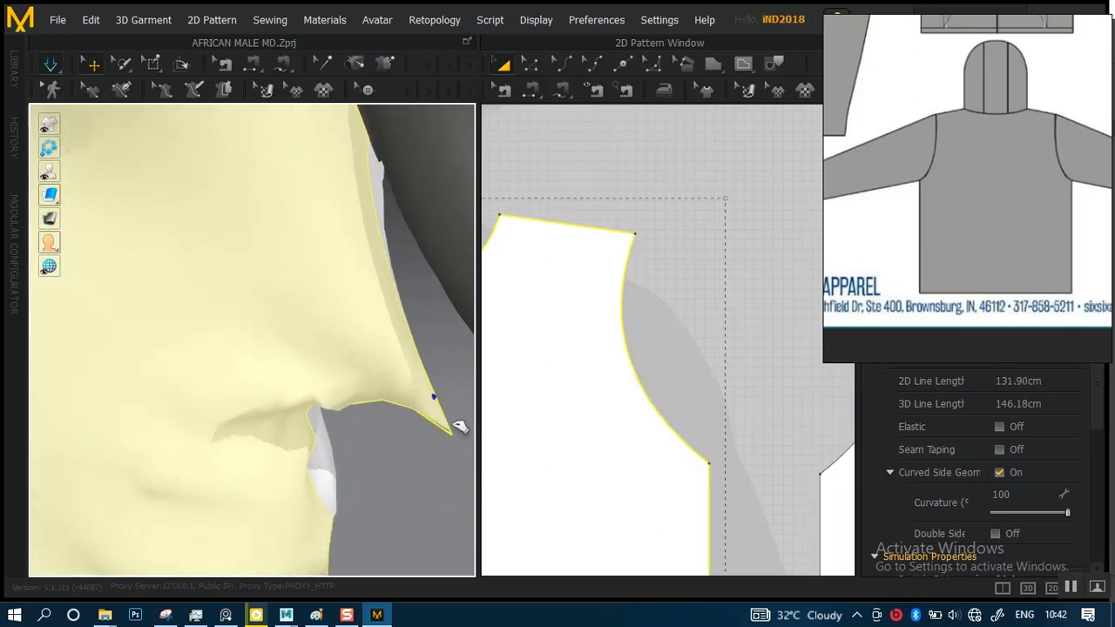
{"action": "scroll", "coordinate": [331, 323], "scroll_direction": "down", "scroll_amount": 3}
{"action": "scroll", "coordinate": [301, 295], "scroll_direction": "down", "scroll_amount": 4}
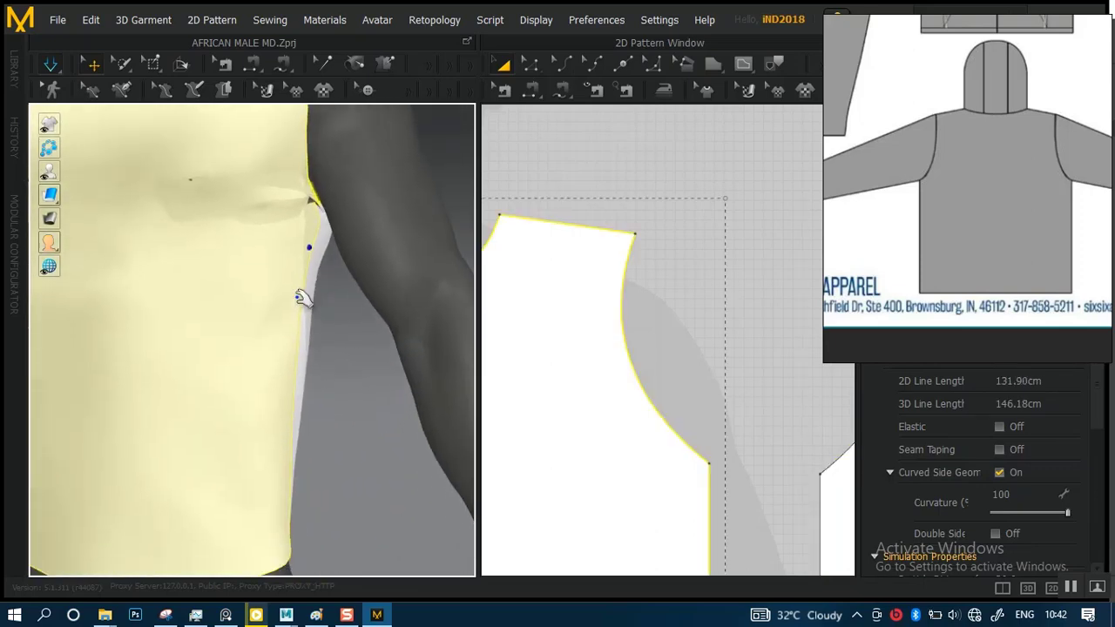
{"action": "left_click_drag", "start_coordinate": [289, 354], "coordinate": [302, 479]}
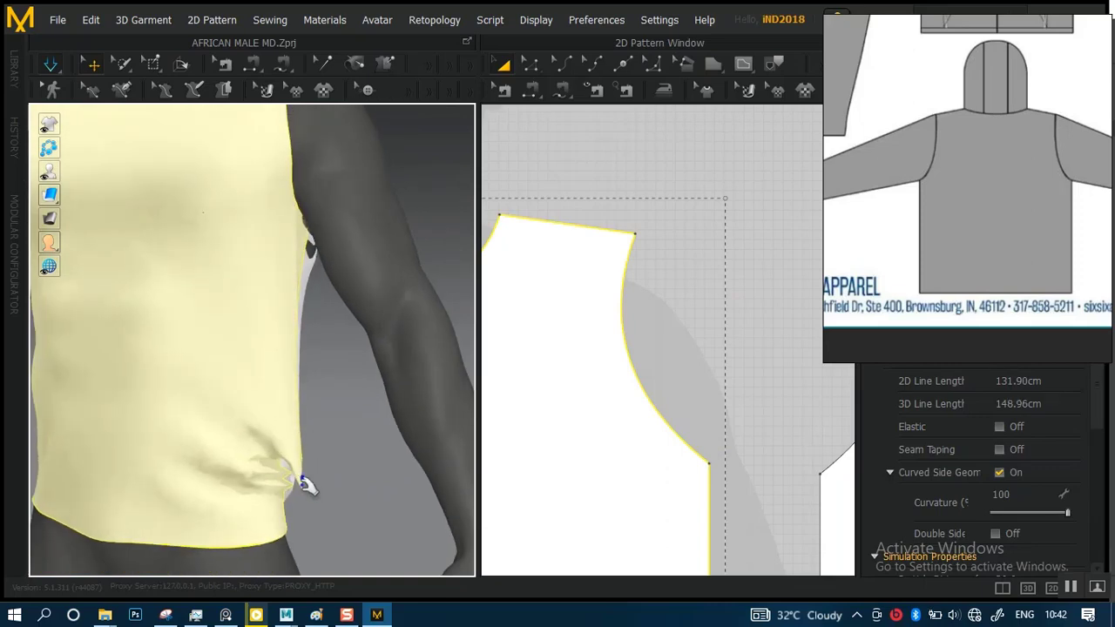
{"action": "scroll", "coordinate": [269, 301], "scroll_direction": "down", "scroll_amount": 4}
{"action": "right_click_drag", "start_coordinate": [269, 301], "coordinate": [203, 301]}
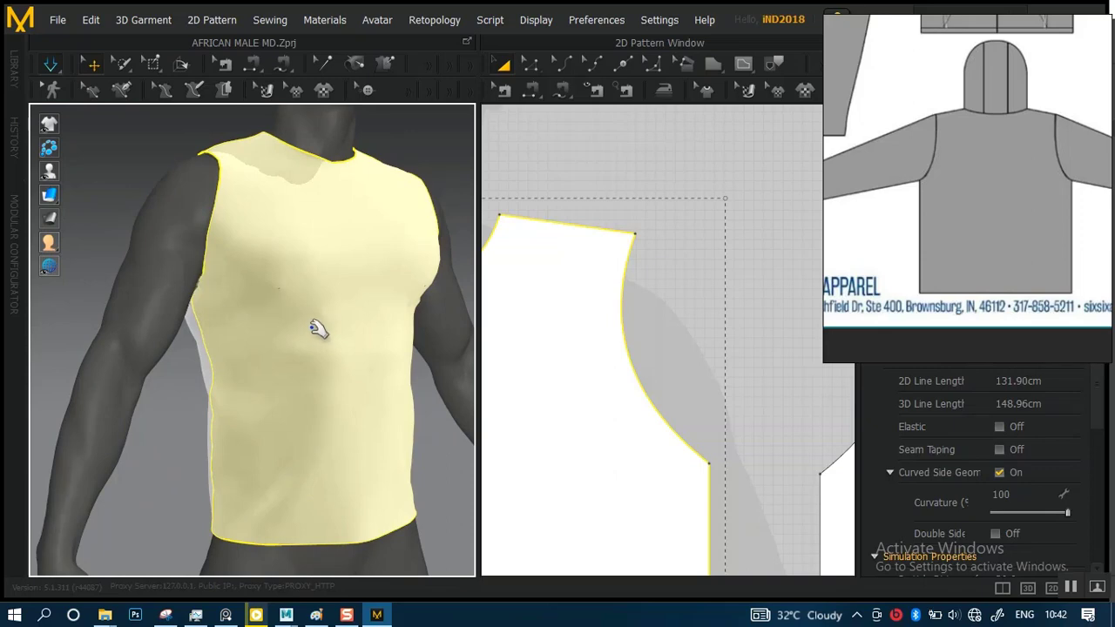
Examine the draped garment's side and shoulder seams in Edit Sewing, including a close look at the left armhole
{"action": "key", "text": "b"}
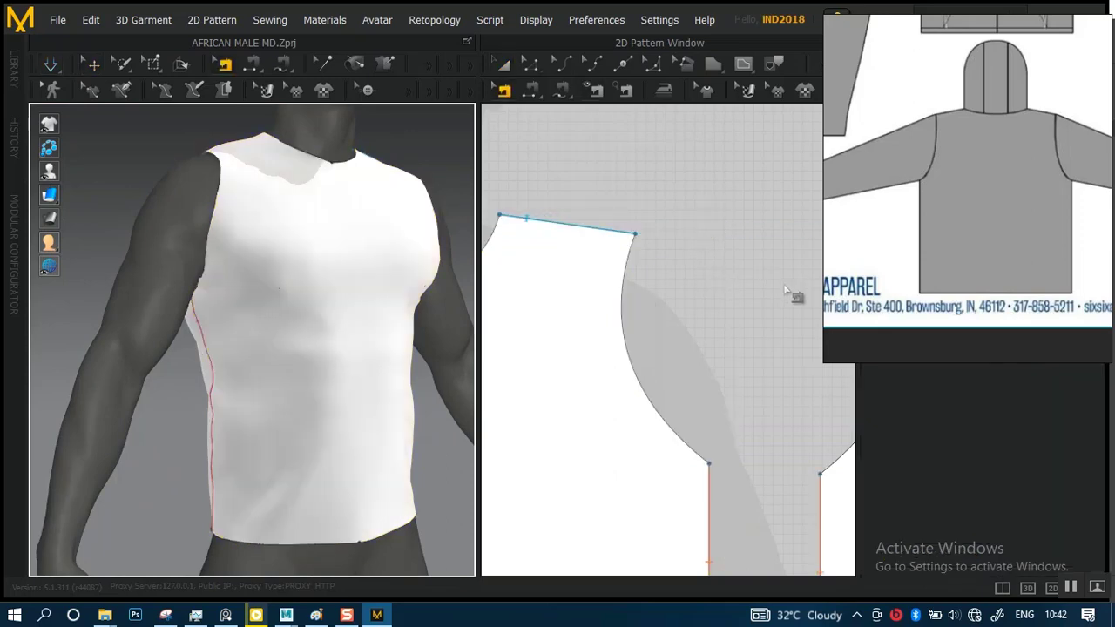
{"action": "scroll", "coordinate": [609, 189], "scroll_direction": "down", "scroll_amount": 5}
{"action": "scroll", "coordinate": [306, 298], "scroll_direction": "up", "scroll_amount": 2}
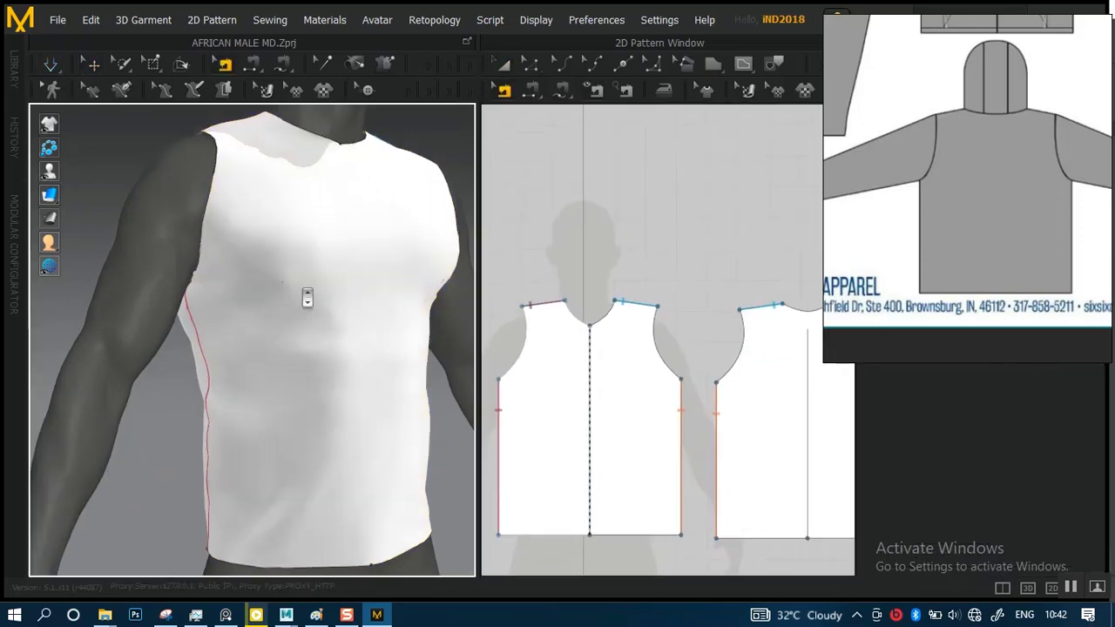
{"action": "scroll", "coordinate": [308, 314], "scroll_direction": "up", "scroll_amount": 5}
{"action": "middle_click_drag", "start_coordinate": [314, 261], "coordinate": [314, 470]}
{"action": "right_click_drag", "start_coordinate": [310, 331], "coordinate": [166, 388]}
{"action": "right_click_drag", "start_coordinate": [326, 277], "coordinate": [128, 420]}
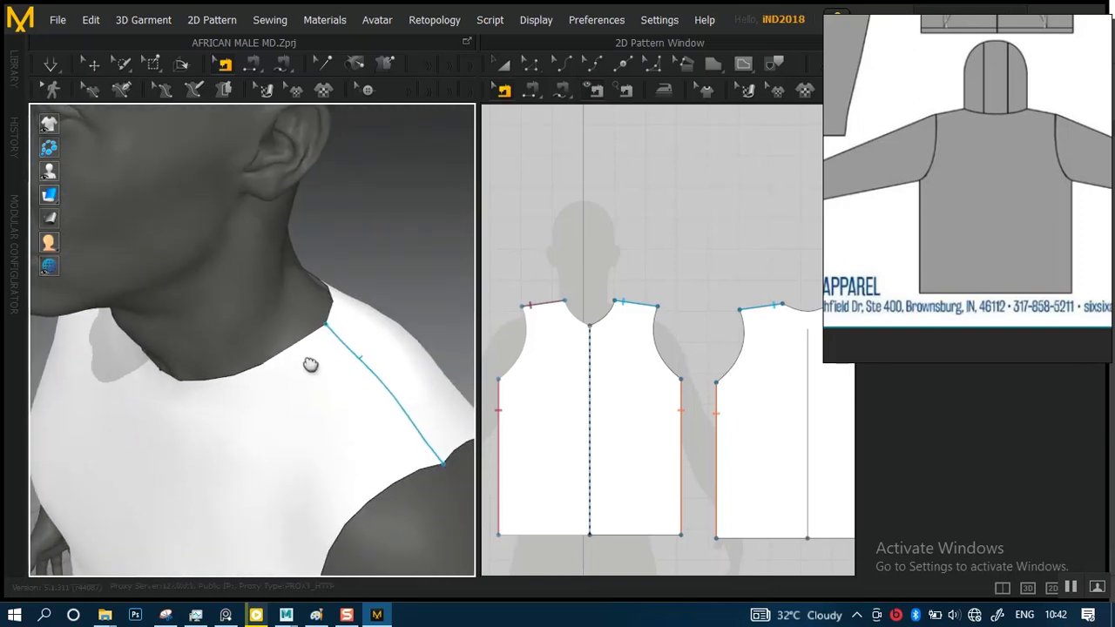
{"action": "middle_click_drag", "start_coordinate": [311, 364], "coordinate": [185, 253]}
{"action": "scroll", "coordinate": [281, 360], "scroll_direction": "up", "scroll_amount": 6}
{"action": "scroll", "coordinate": [293, 317], "scroll_direction": "down", "scroll_amount": 2}
{"action": "mouse_move", "coordinate": [292, 321]}
{"action": "middle_mouse_down"}
{"action": "mouse_move", "coordinate": [283, 288]}
{"action": "mouse_move", "coordinate": [304, 292]}
{"action": "mouse_move", "coordinate": [293, 302]}
{"action": "middle_mouse_up"}
{"action": "scroll", "coordinate": [302, 312], "scroll_direction": "up", "scroll_amount": 5}
{"action": "scroll", "coordinate": [319, 167], "scroll_direction": "down", "scroll_amount": 3}
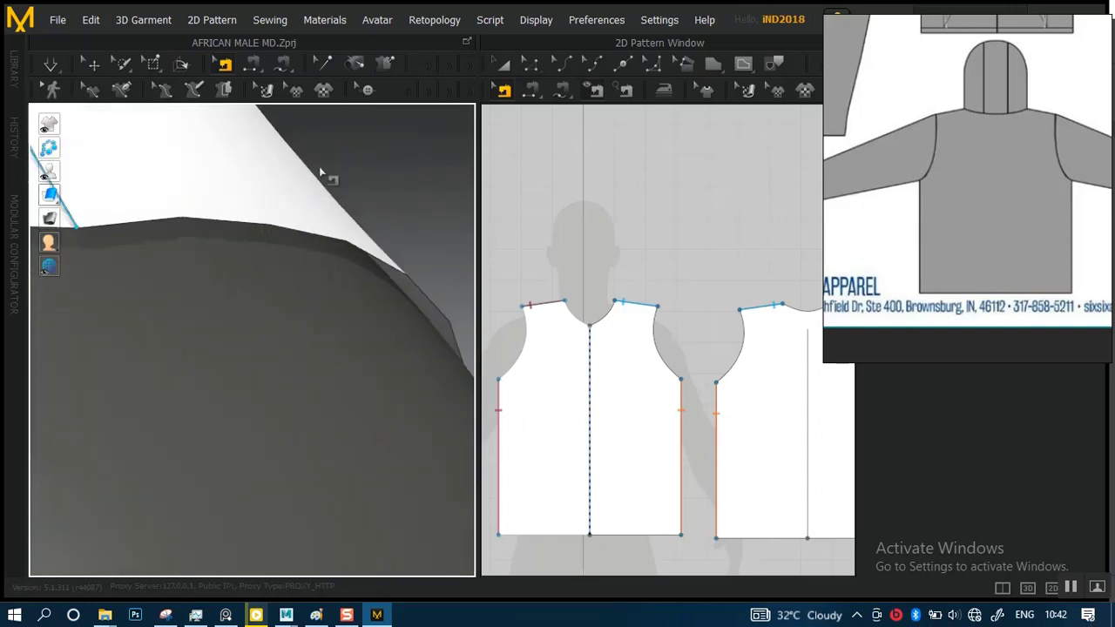
{"action": "scroll", "coordinate": [320, 179], "scroll_direction": "up", "scroll_amount": 1}
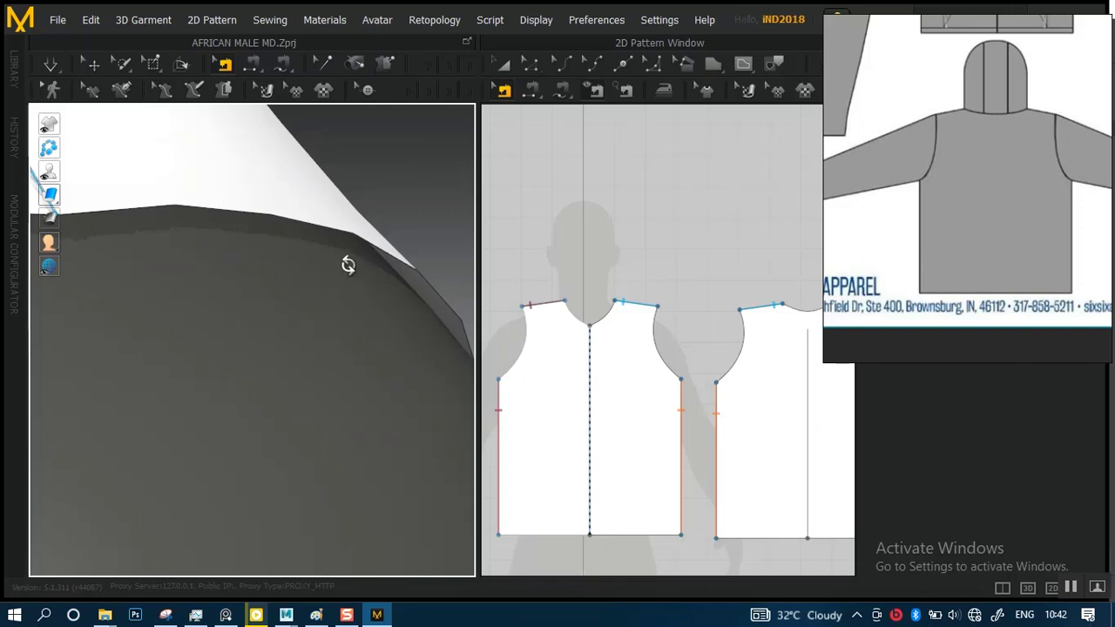
{"action": "right_click_drag", "start_coordinate": [348, 265], "coordinate": [327, 235]}
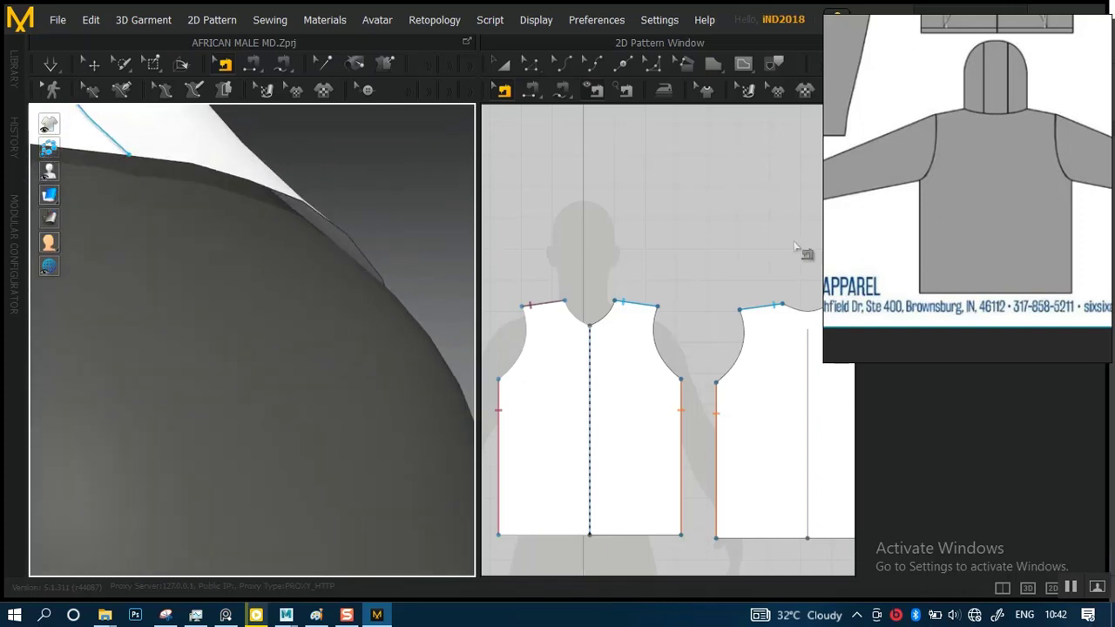
Select the front and back body panels together and bring up their simulation properties
{"action": "mouse_move", "coordinate": [897, 191]}
{"action": "left_mouse_down"}
{"action": "mouse_move", "coordinate": [202, 241]}
{"action": "mouse_move", "coordinate": [226, 237]}
{"action": "left_mouse_up"}
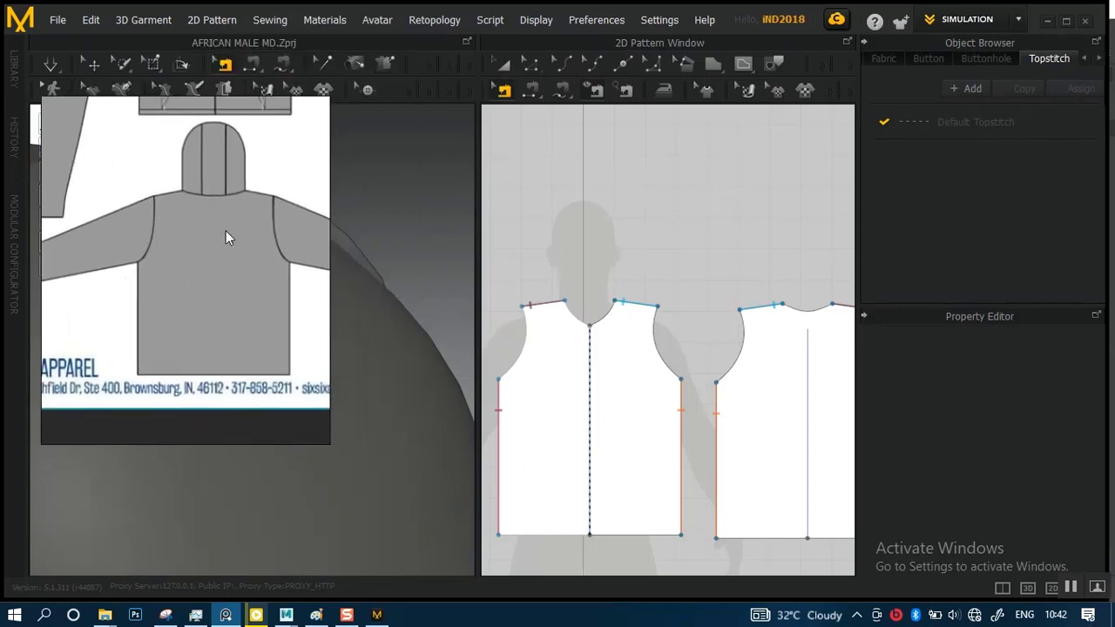
{"action": "left_click", "coordinate": [505, 68]}
{"action": "scroll", "coordinate": [566, 228], "scroll_direction": "down", "scroll_amount": 3}
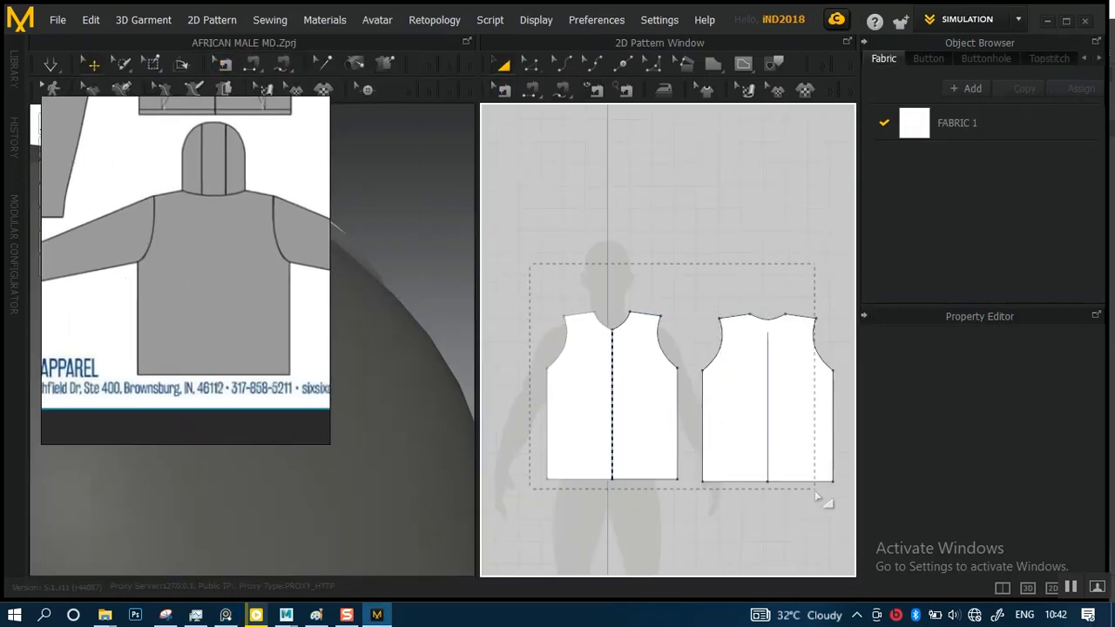
{"action": "left_click_drag", "start_coordinate": [836, 535], "coordinate": [837, 536]}
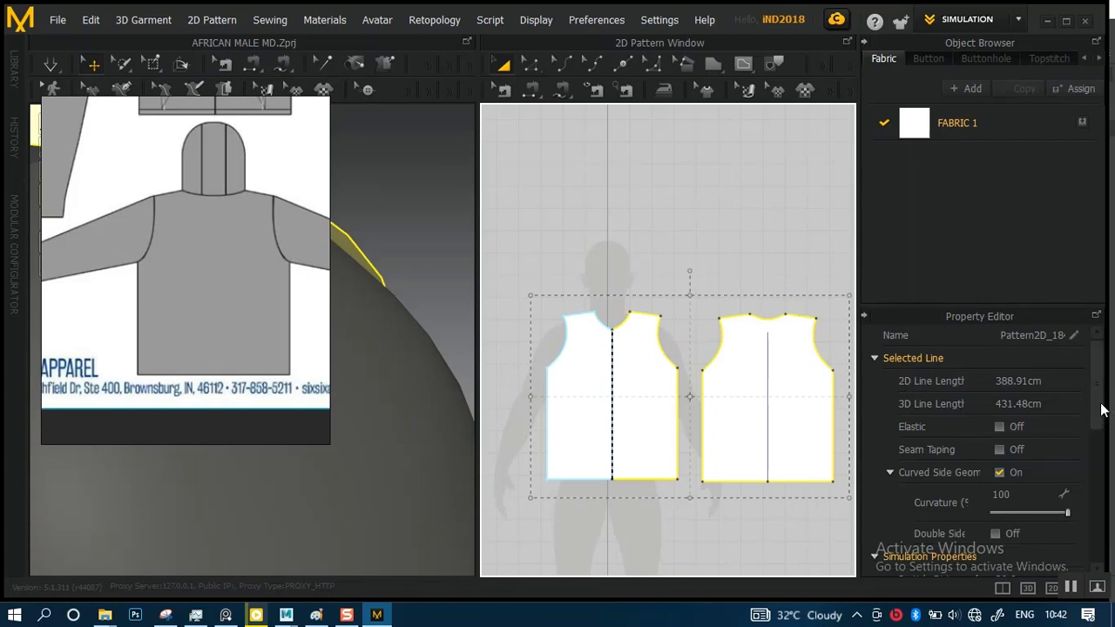
{"action": "left_click_drag", "start_coordinate": [1099, 410], "coordinate": [1111, 544]}
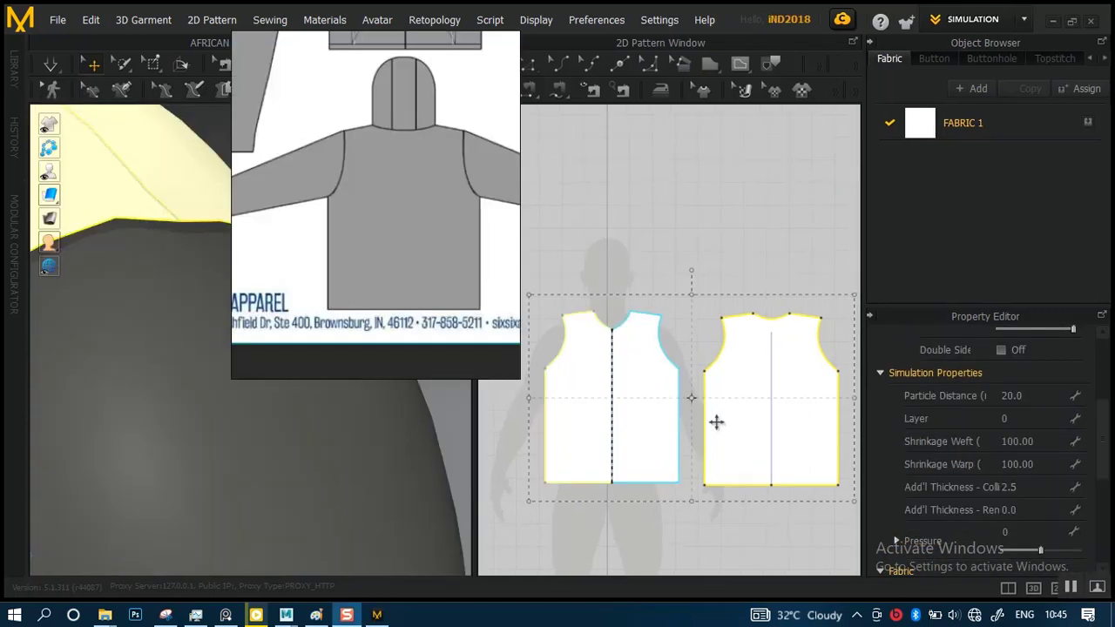
{"action": "scroll", "coordinate": [725, 426], "scroll_direction": "down", "scroll_amount": 2}
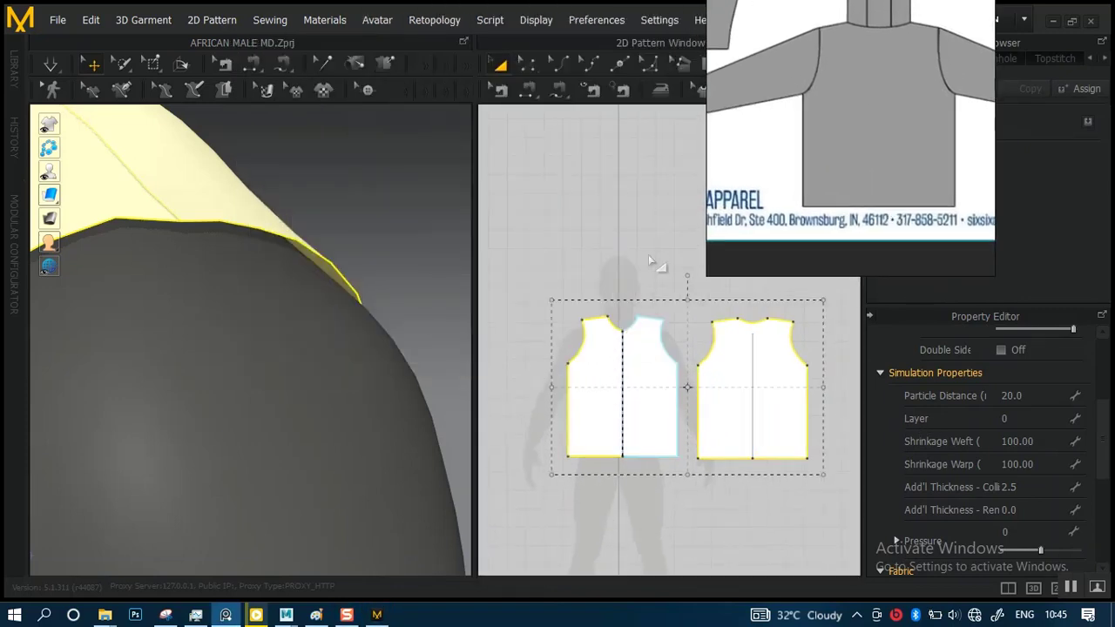
Select the avatar and open its Skin Offset value for editing
{"action": "scroll", "coordinate": [423, 290], "scroll_direction": "down", "scroll_amount": 5}
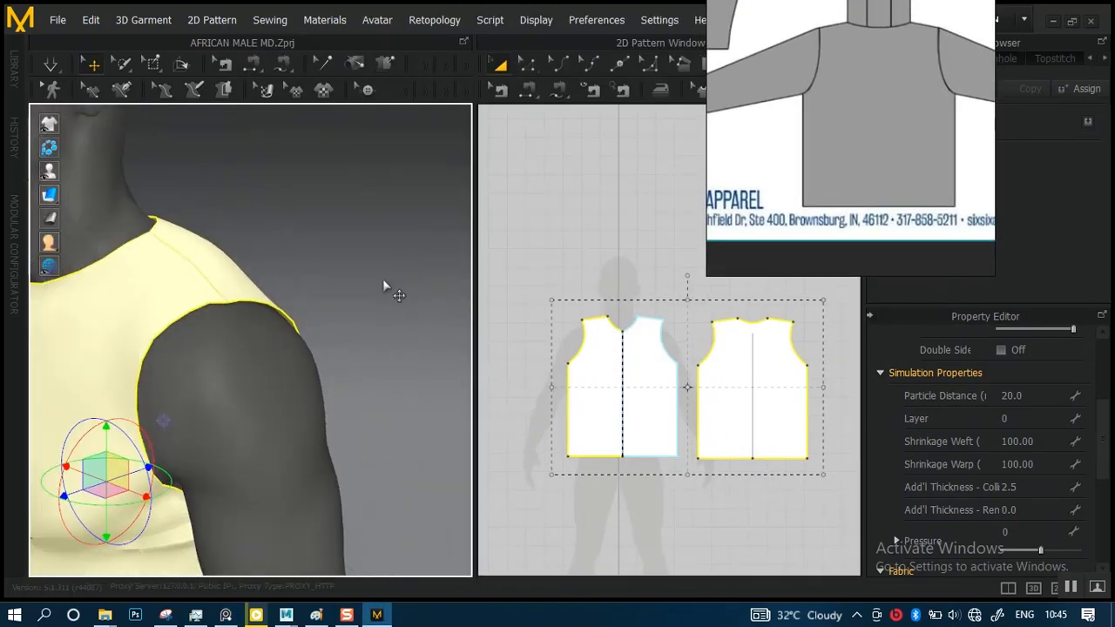
{"action": "middle_click_drag", "start_coordinate": [367, 304], "coordinate": [428, 278]}
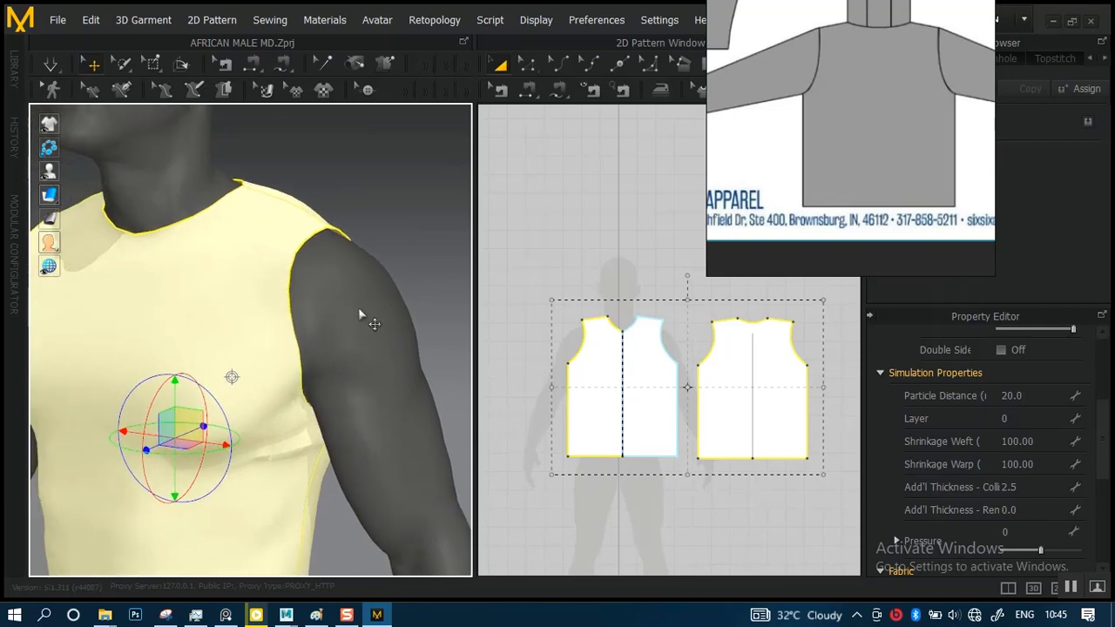
{"action": "left_click", "coordinate": [370, 327]}
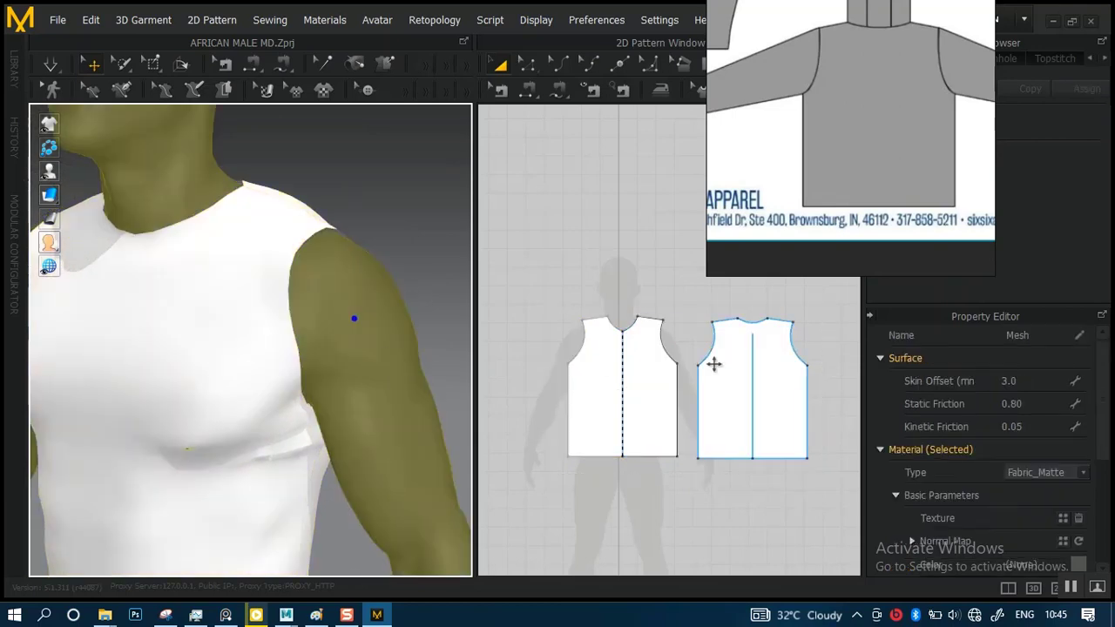
{"action": "left_click", "coordinate": [1023, 381]}
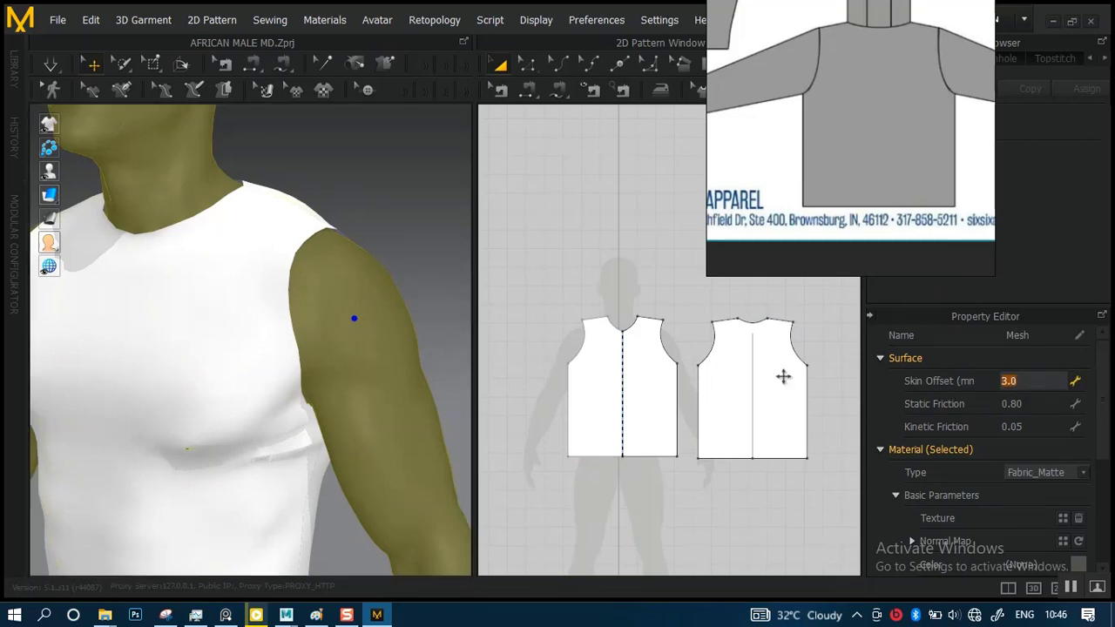
Examine the gap between the garment and the skin at the avatar's left shoulder close up
{"action": "scroll", "coordinate": [318, 294], "scroll_direction": "up", "scroll_amount": 5}
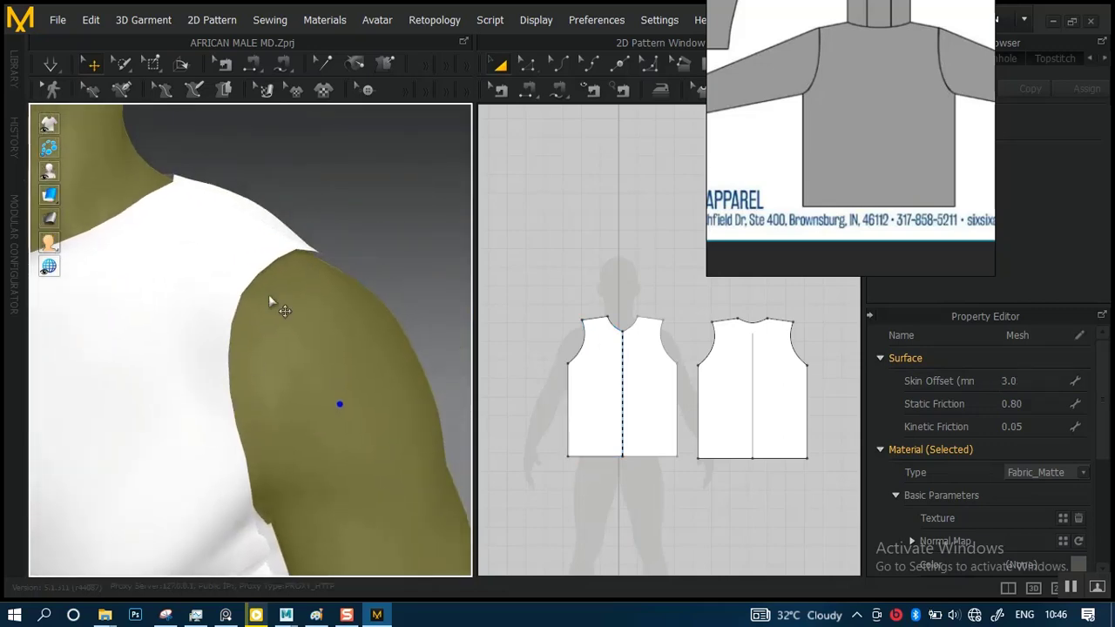
{"action": "scroll", "coordinate": [269, 296], "scroll_direction": "up", "scroll_amount": 5}
{"action": "right_click_drag", "start_coordinate": [332, 285], "coordinate": [366, 266]}
{"action": "middle_click_drag", "start_coordinate": [374, 279], "coordinate": [207, 334]}
{"action": "scroll", "coordinate": [340, 242], "scroll_direction": "up", "scroll_amount": 3}
{"action": "right_click_drag", "start_coordinate": [359, 249], "coordinate": [384, 244]}
{"action": "middle_click_drag", "start_coordinate": [384, 245], "coordinate": [373, 424]}
{"action": "scroll", "coordinate": [330, 316], "scroll_direction": "up", "scroll_amount": 3}
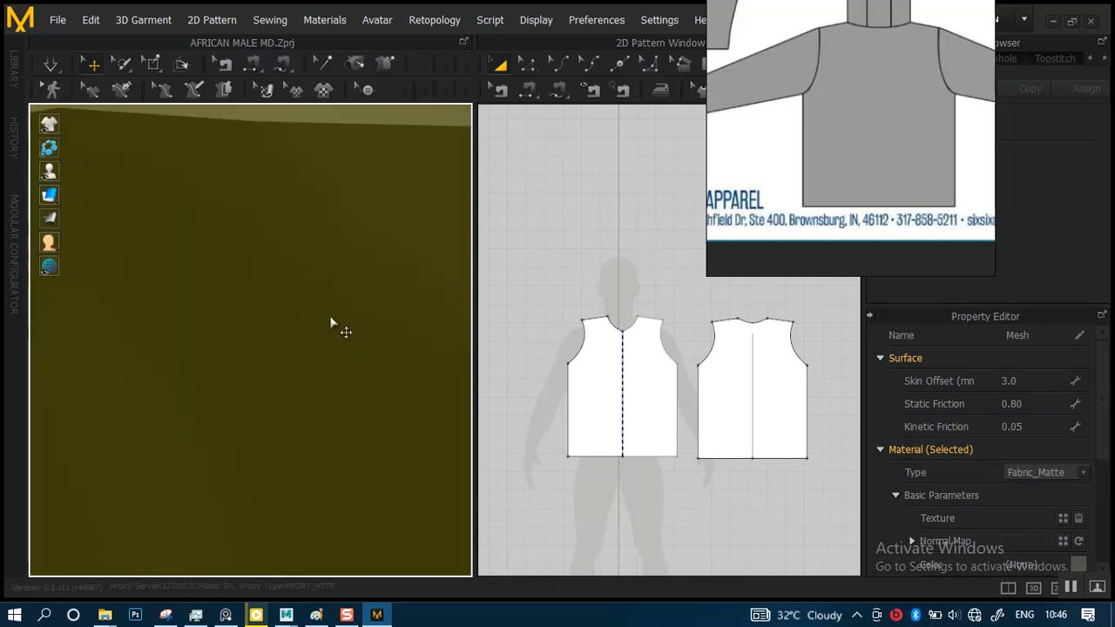
{"action": "scroll", "coordinate": [330, 322], "scroll_direction": "down", "scroll_amount": 3}
{"action": "scroll", "coordinate": [322, 313], "scroll_direction": "up", "scroll_amount": 4}
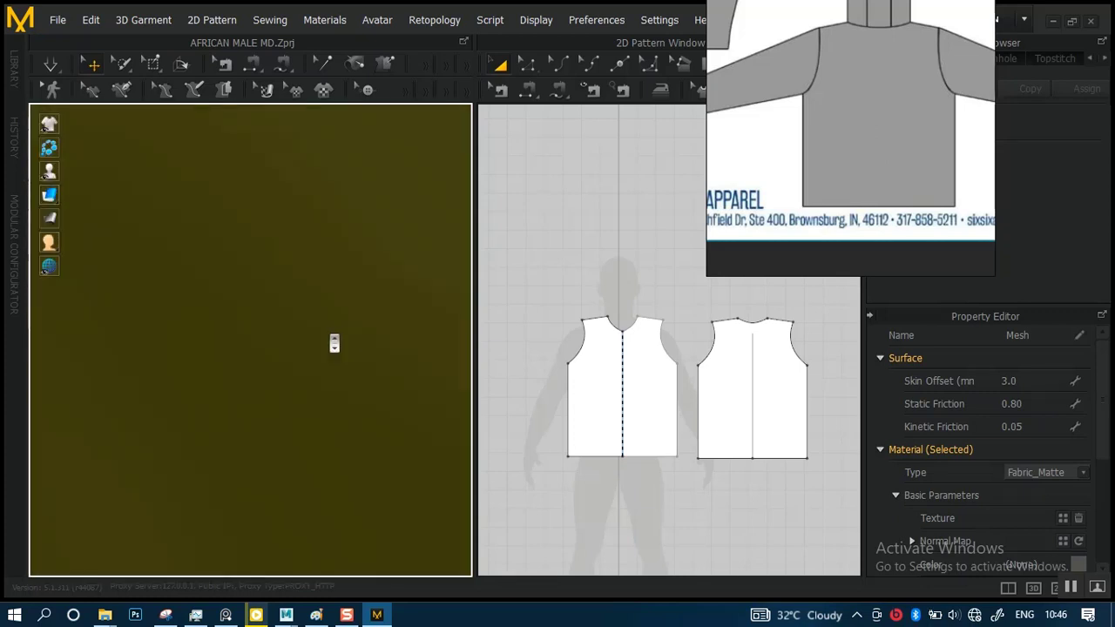
{"action": "scroll", "coordinate": [334, 342], "scroll_direction": "down", "scroll_amount": 3}
{"action": "mouse_move", "coordinate": [331, 331]}
{"action": "right_mouse_down"}
{"action": "mouse_move", "coordinate": [303, 337]}
{"action": "mouse_move", "coordinate": [313, 333]}
{"action": "right_mouse_up"}
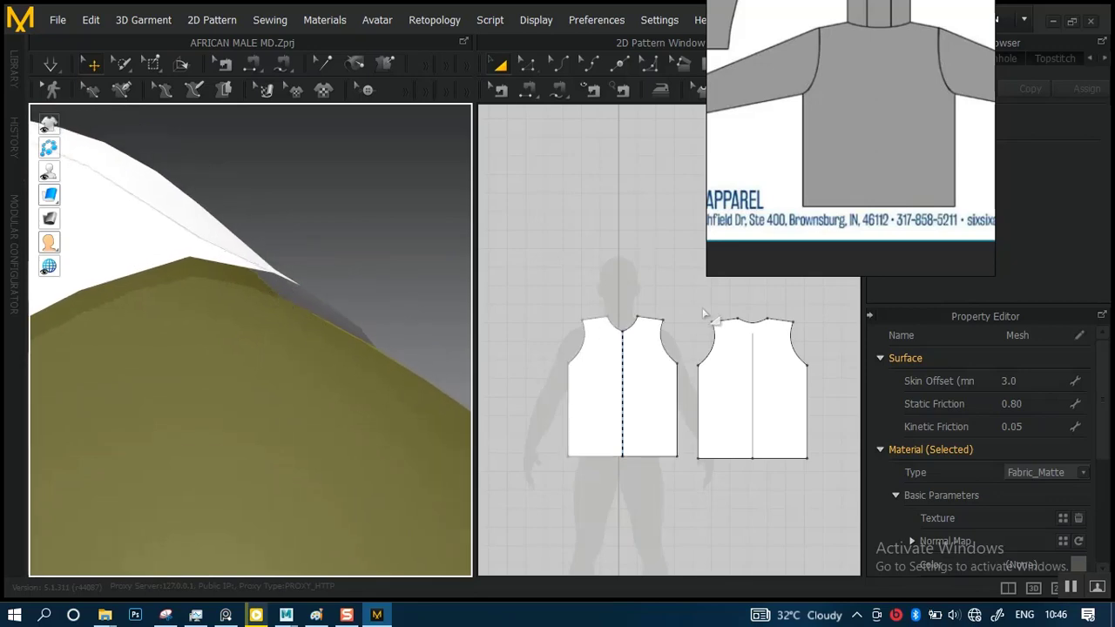
Set the avatar's Skin Offset to 0.0 mm and simulate the garment against the body
{"action": "left_click", "coordinate": [1017, 380]}
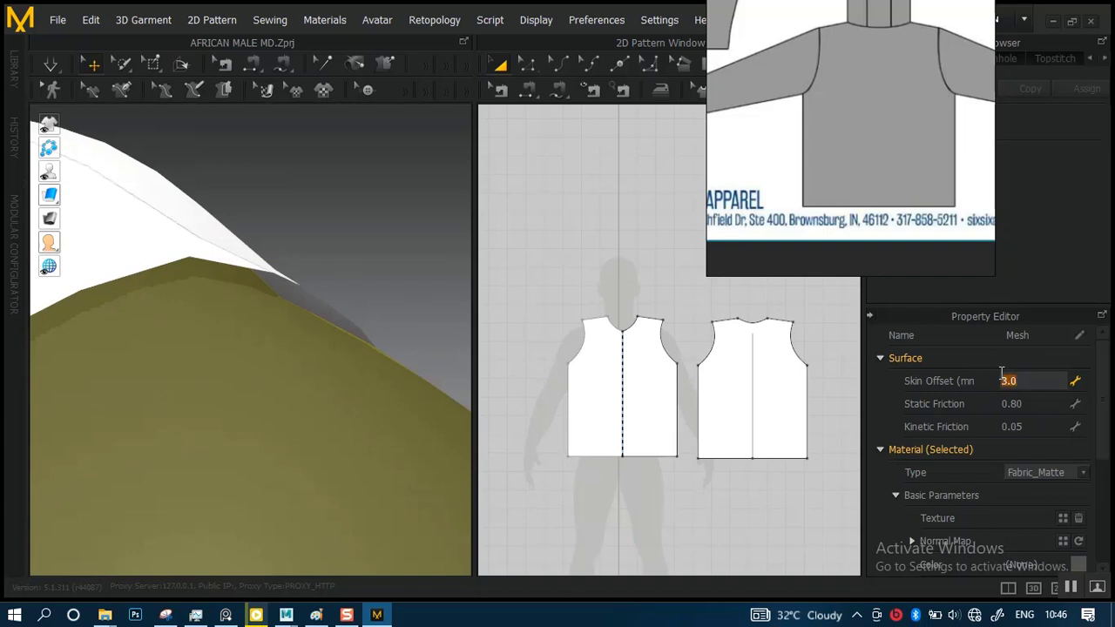
{"action": "left_click", "coordinate": [287, 312]}
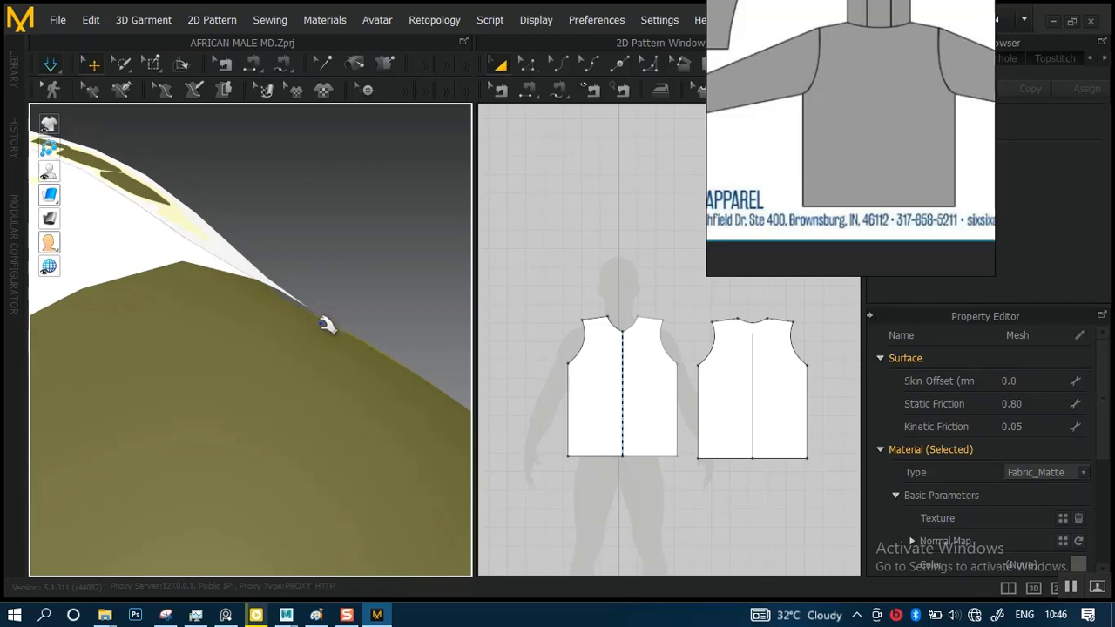
{"action": "scroll", "coordinate": [297, 293], "scroll_direction": "down", "scroll_amount": 7}
{"action": "right_click_drag", "start_coordinate": [263, 285], "coordinate": [331, 309]}
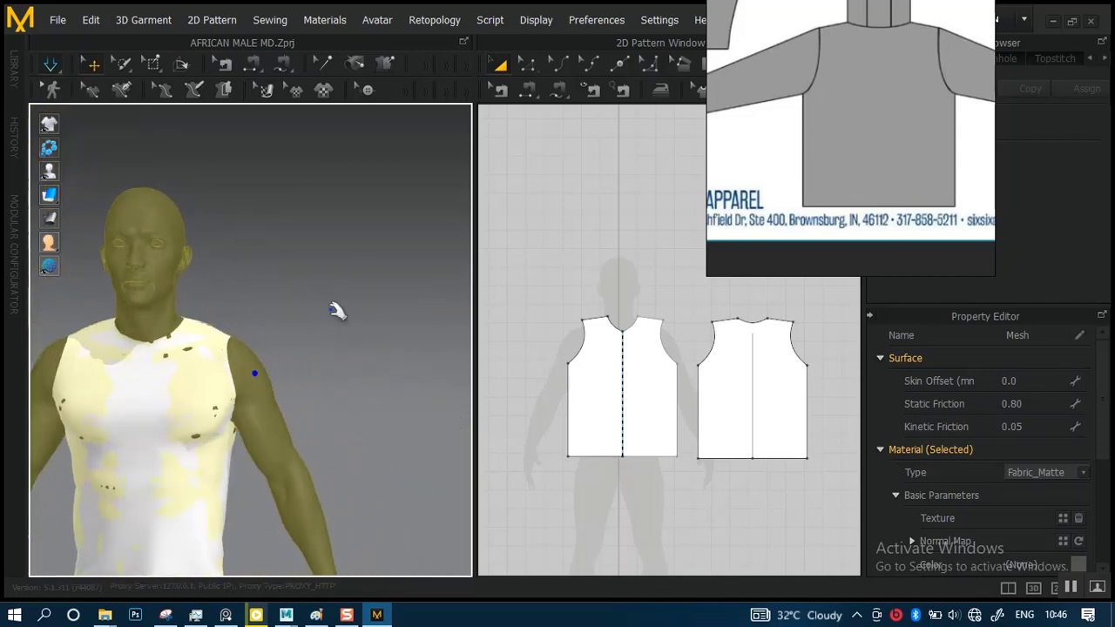
{"action": "middle_click_drag", "start_coordinate": [285, 349], "coordinate": [386, 268]}
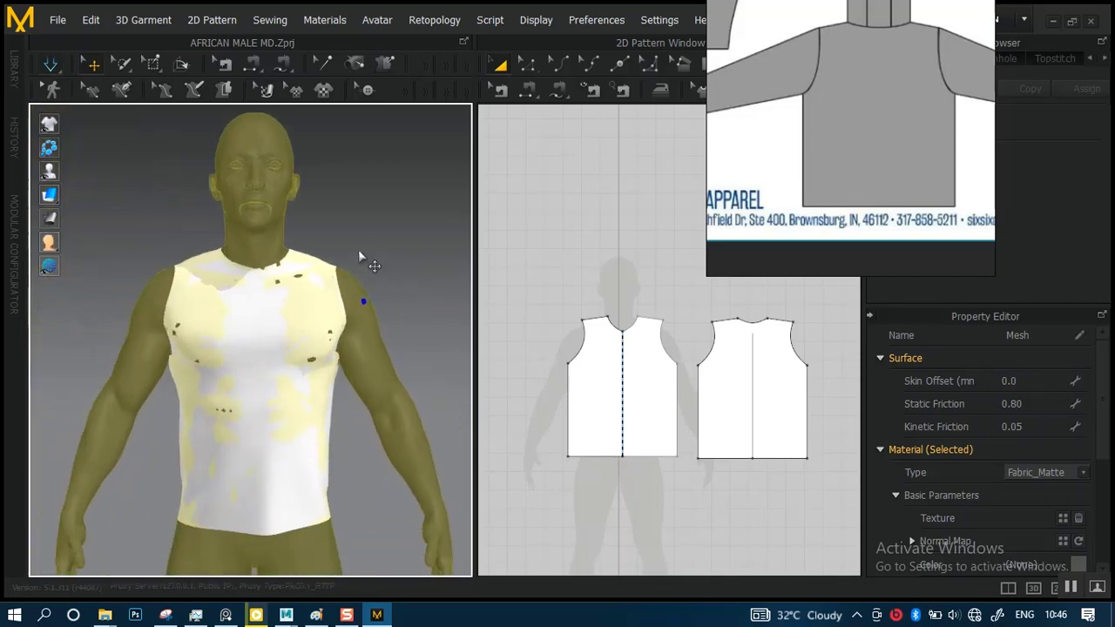
{"action": "left_click", "coordinate": [368, 237]}
{"action": "scroll", "coordinate": [331, 309], "scroll_direction": "up", "scroll_amount": 1}
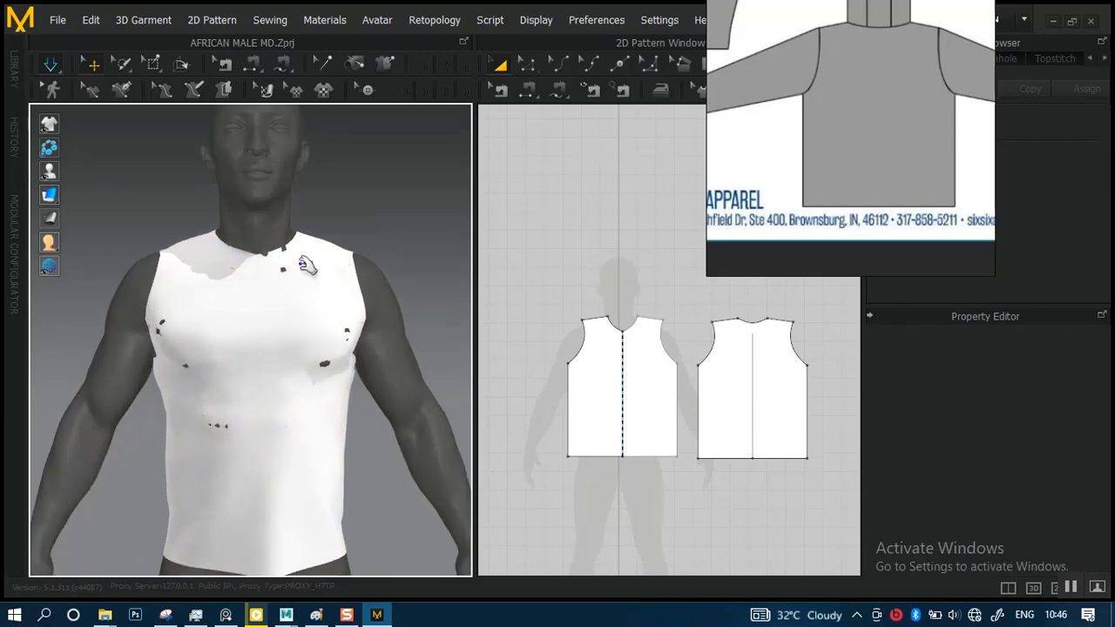
Tug the front panel around the chest and along the avatar's left side during simulation
{"action": "right_click_drag", "start_coordinate": [301, 251], "coordinate": [323, 224]}
{"action": "left_click", "coordinate": [349, 264]}
{"action": "scroll", "coordinate": [336, 316], "scroll_direction": "up", "scroll_amount": 4}
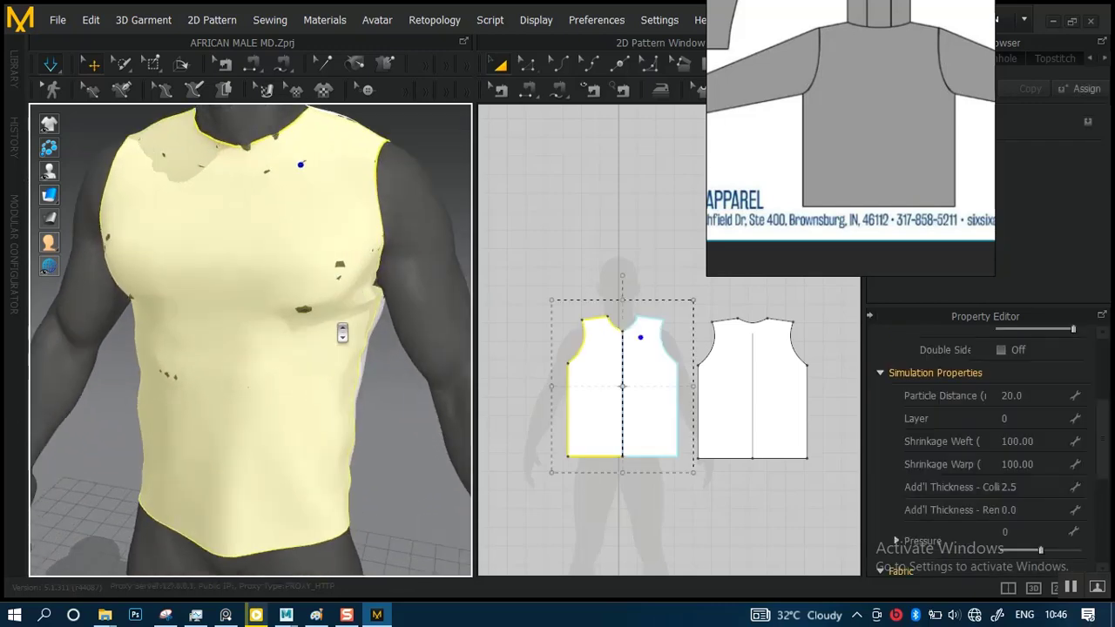
{"action": "right_click_drag", "start_coordinate": [343, 333], "coordinate": [283, 314]}
{"action": "left_click", "coordinate": [244, 340]}
{"action": "left_click", "coordinate": [270, 342]}
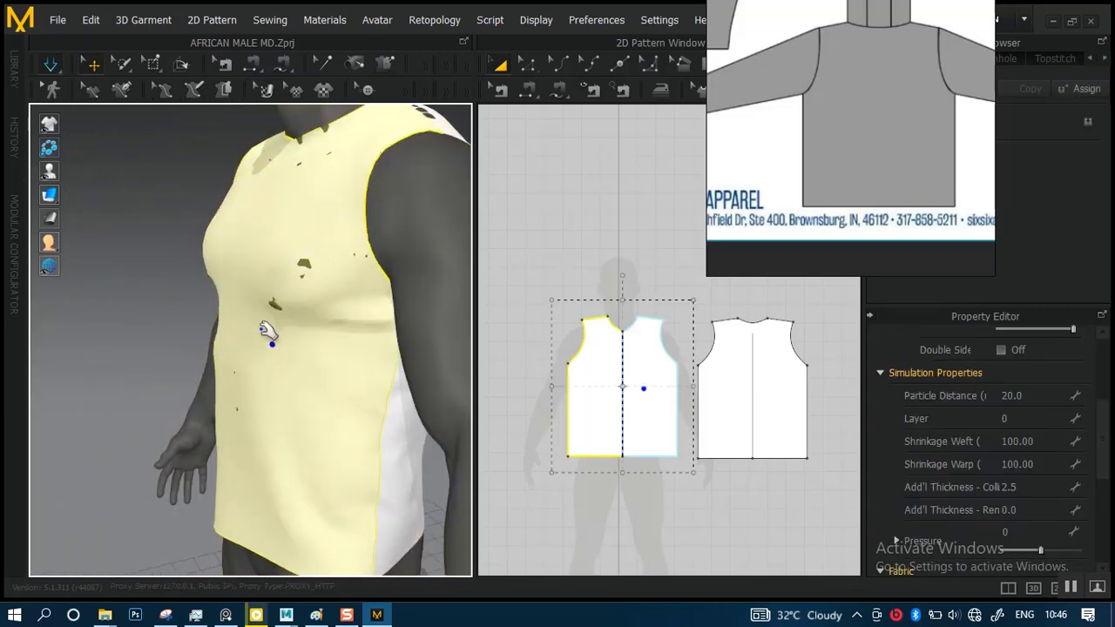
{"action": "left_click_drag", "start_coordinate": [268, 333], "coordinate": [169, 341]}
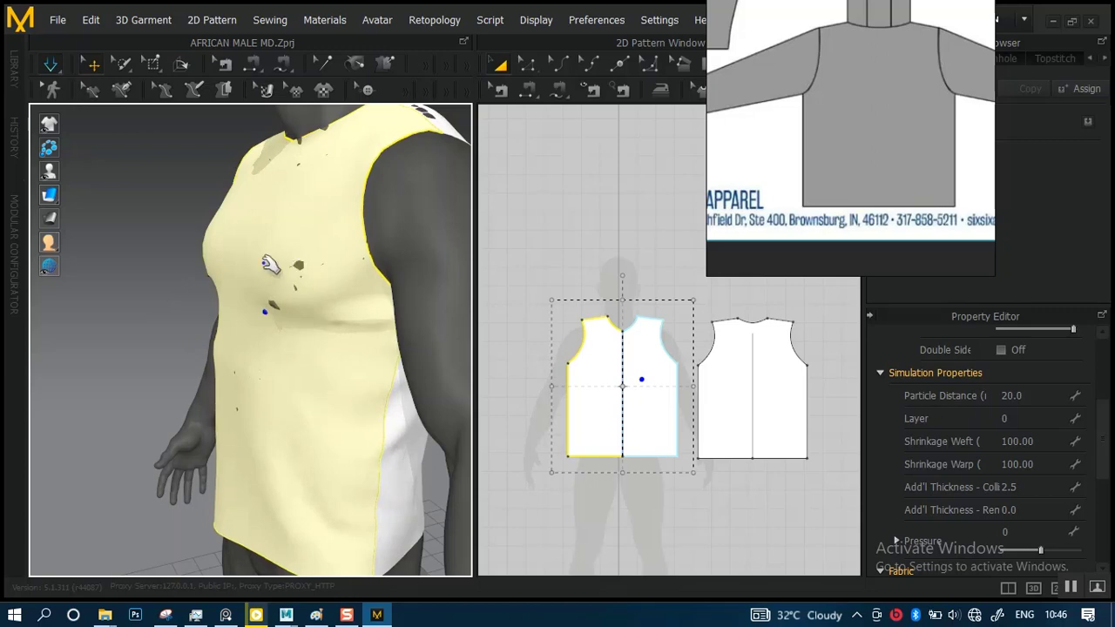
{"action": "left_click", "coordinate": [216, 264]}
{"action": "right_click_drag", "start_coordinate": [113, 320], "coordinate": [289, 341]}
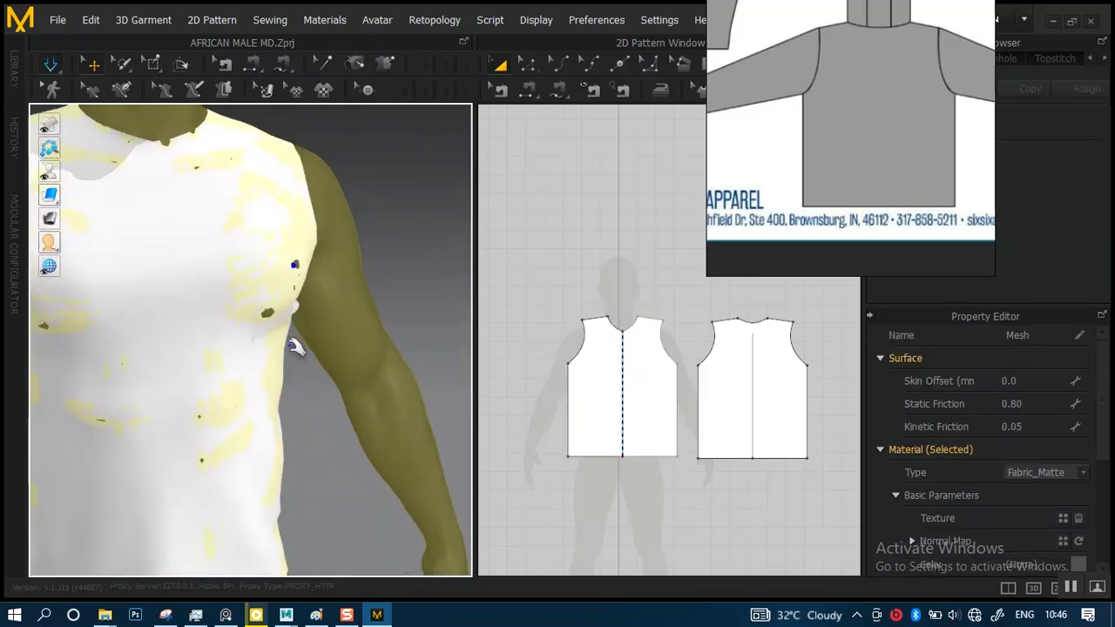
{"action": "left_click_drag", "start_coordinate": [281, 391], "coordinate": [353, 406]}
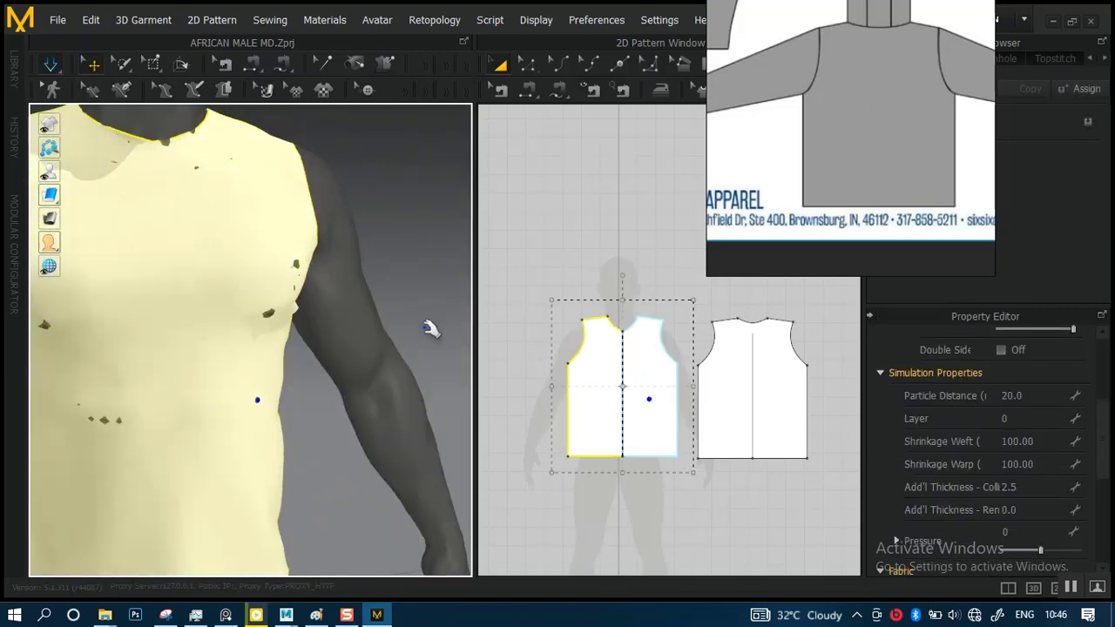
{"action": "right_click_drag", "start_coordinate": [428, 324], "coordinate": [348, 288]}
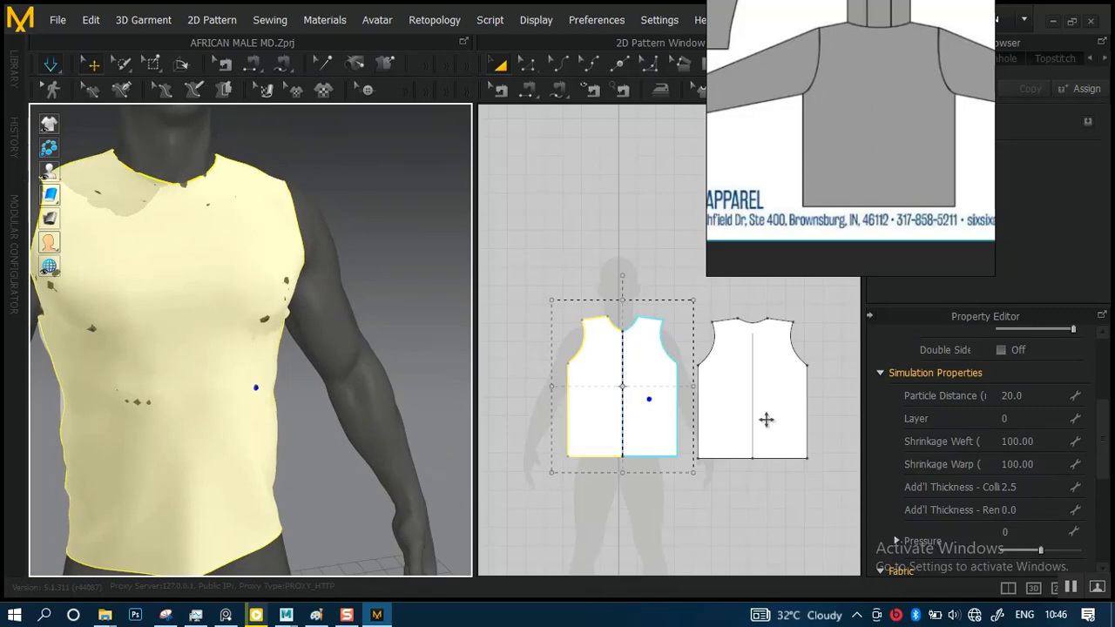
Set the avatar's Skin Offset to 0.5 mm
{"action": "left_click", "coordinate": [359, 383]}
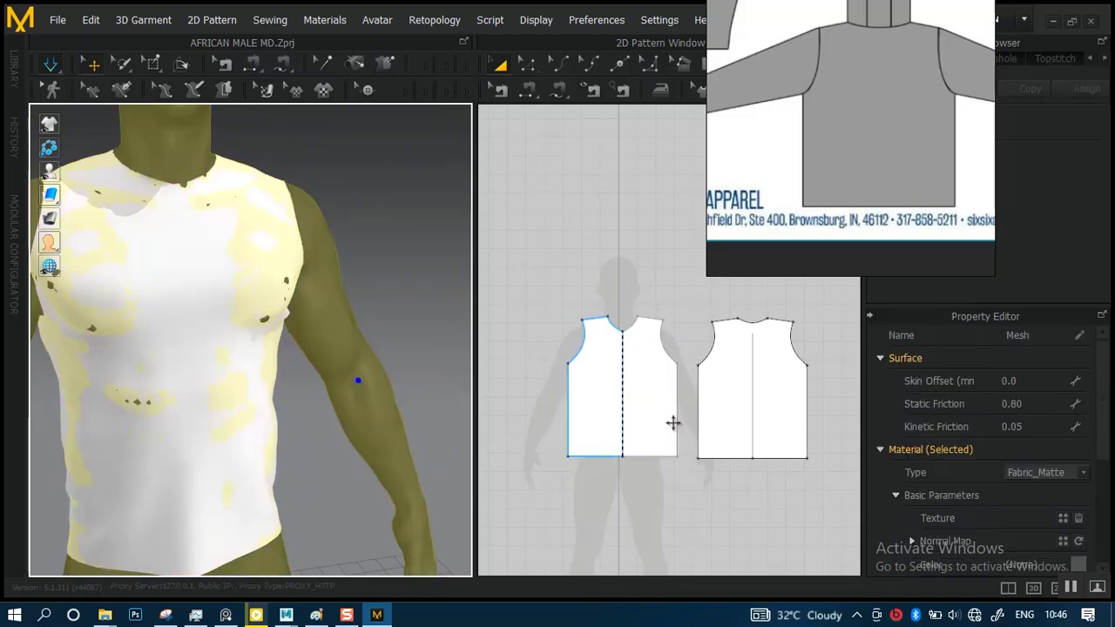
{"action": "left_click", "coordinate": [1025, 381]}
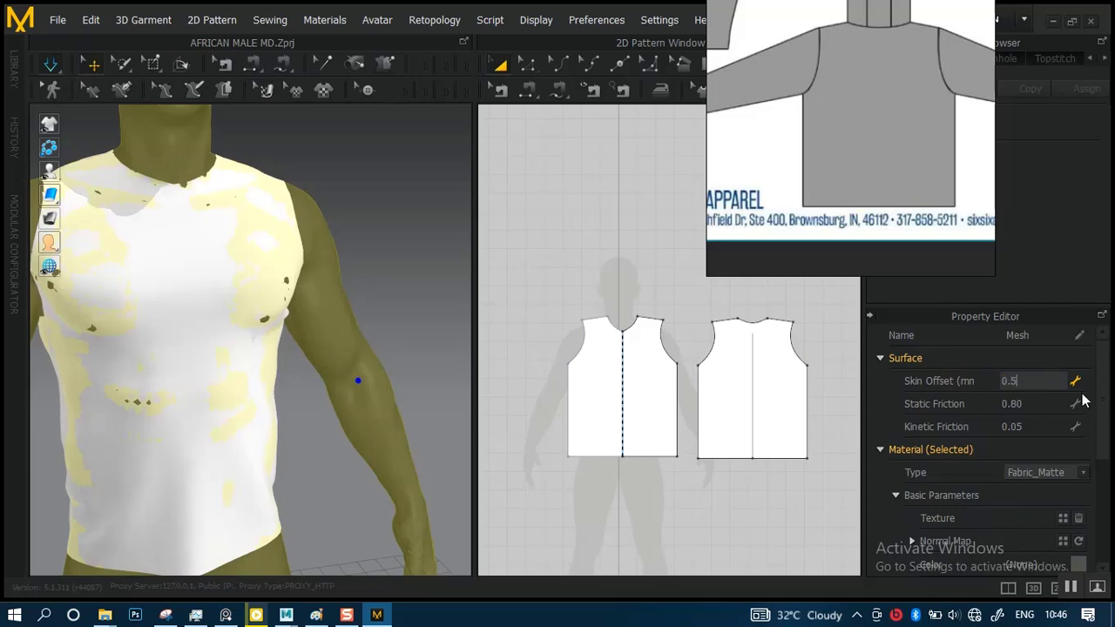
{"action": "type", "text": "0.5"}
{"action": "key", "text": "Return"}
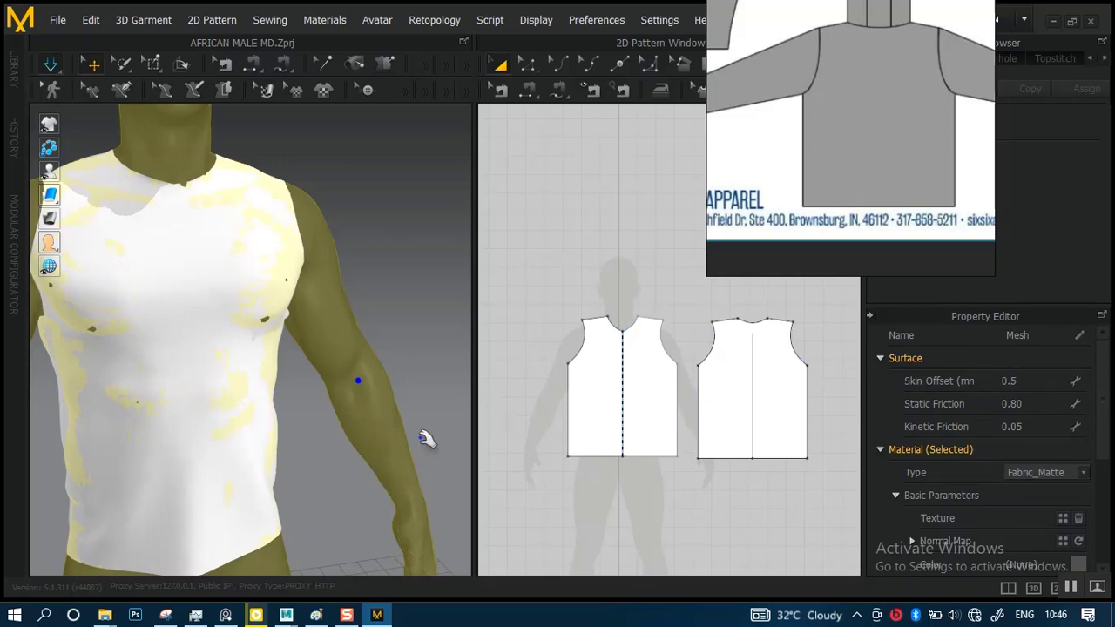
Pull the front panel near the avatar's left shoulder during simulation, and stop the simulation with nothing selected
{"action": "right_click_drag", "start_coordinate": [309, 366], "coordinate": [268, 284]}
{"action": "left_click", "coordinate": [276, 268]}
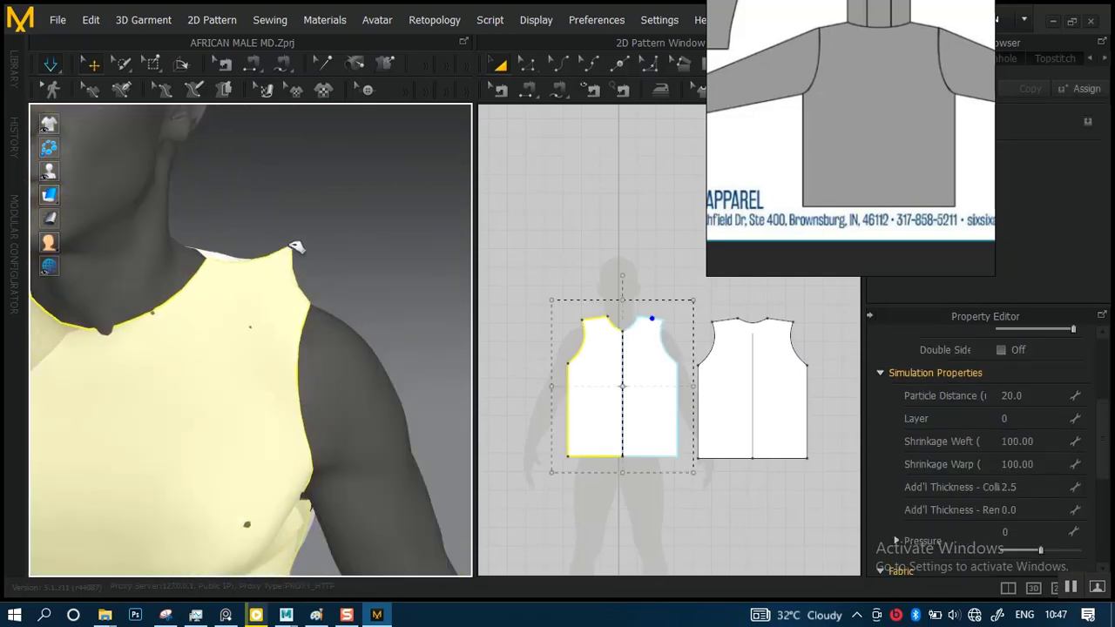
{"action": "right_click_drag", "start_coordinate": [177, 330], "coordinate": [310, 253]}
{"action": "left_click_drag", "start_coordinate": [323, 234], "coordinate": [317, 238]}
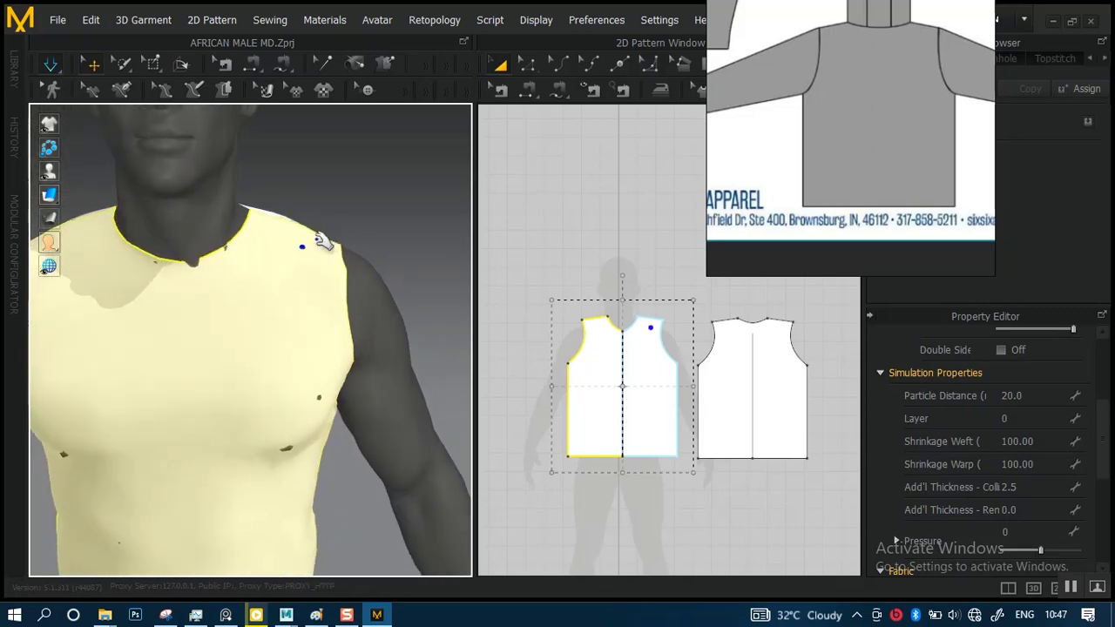
{"action": "right_click_drag", "start_coordinate": [305, 274], "coordinate": [349, 275]}
{"action": "scroll", "coordinate": [349, 309], "scroll_direction": "down", "scroll_amount": 3}
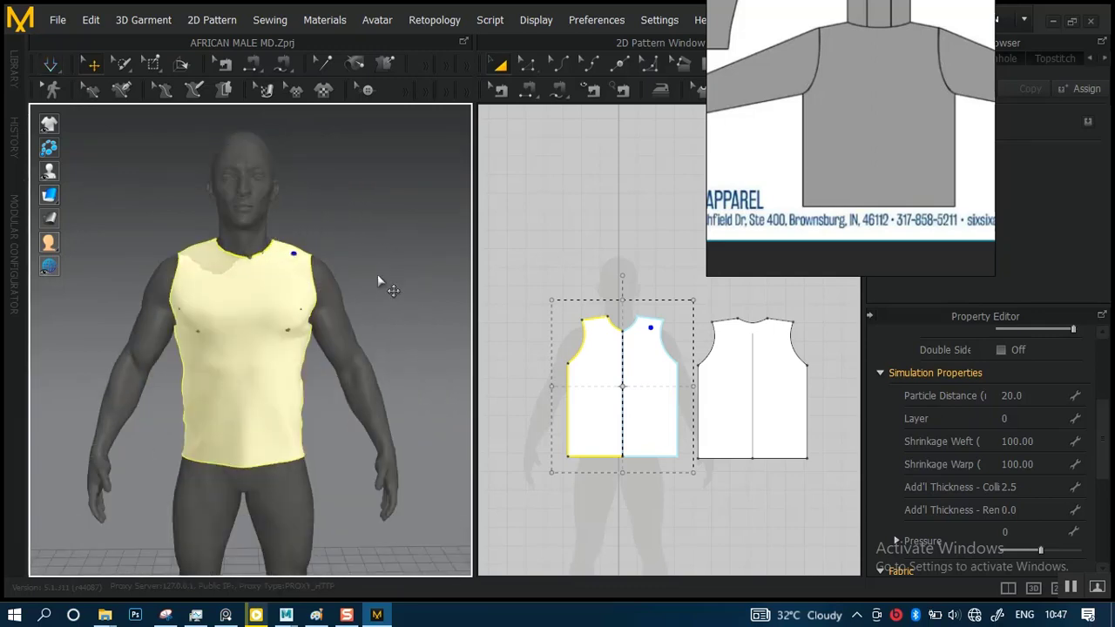
{"action": "left_click", "coordinate": [385, 267]}
Simulate the garment in Normal mode, tugging the front panel below the chest on the avatar's left side
{"action": "scroll", "coordinate": [383, 272], "scroll_direction": "up", "scroll_amount": 3}
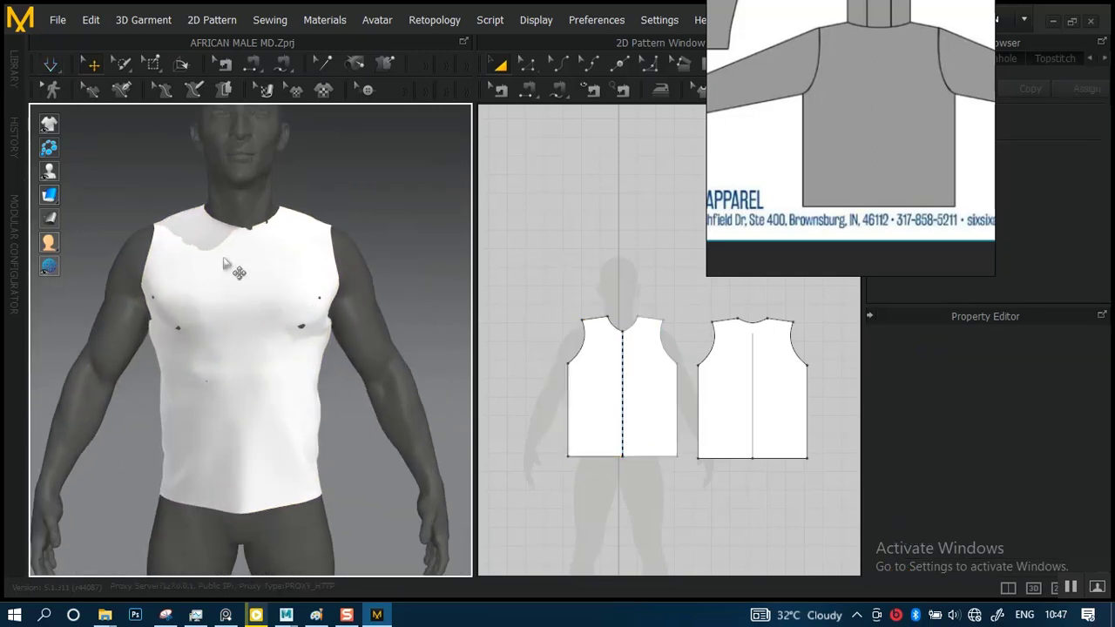
{"action": "left_click", "coordinate": [51, 63]}
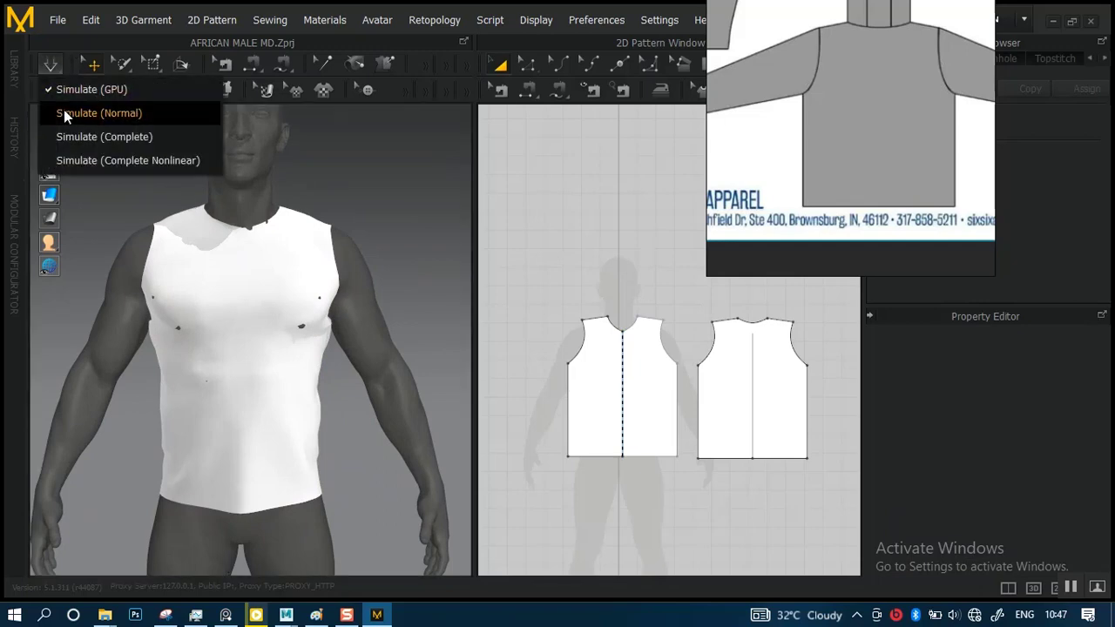
{"action": "left_click", "coordinate": [64, 114]}
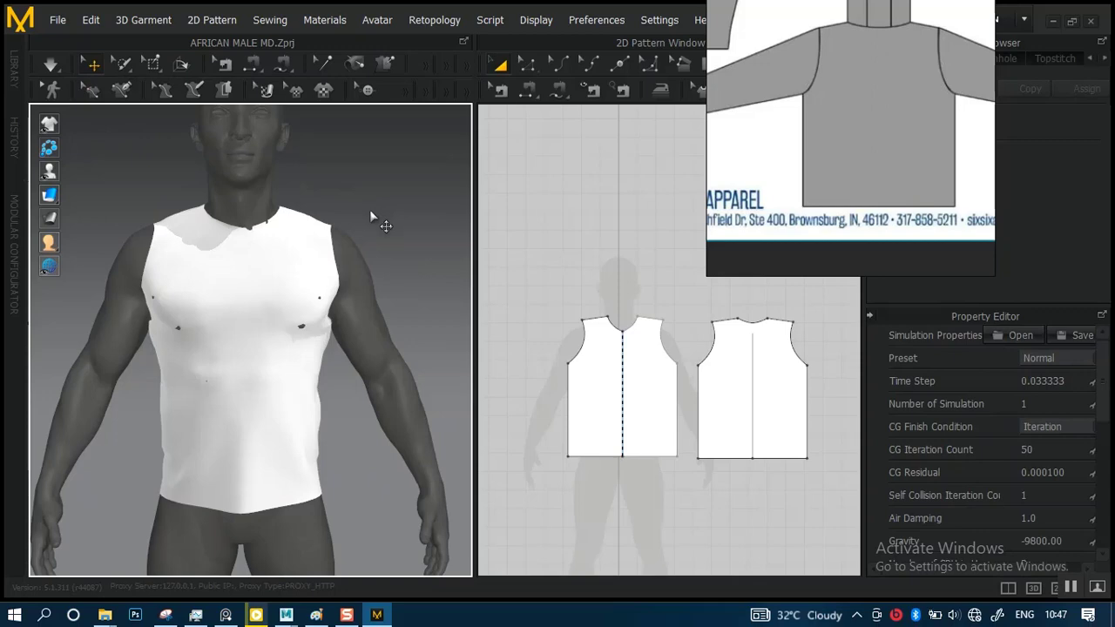
{"action": "scroll", "coordinate": [370, 209], "scroll_direction": "up", "scroll_amount": 2}
{"action": "key", "text": "space"}
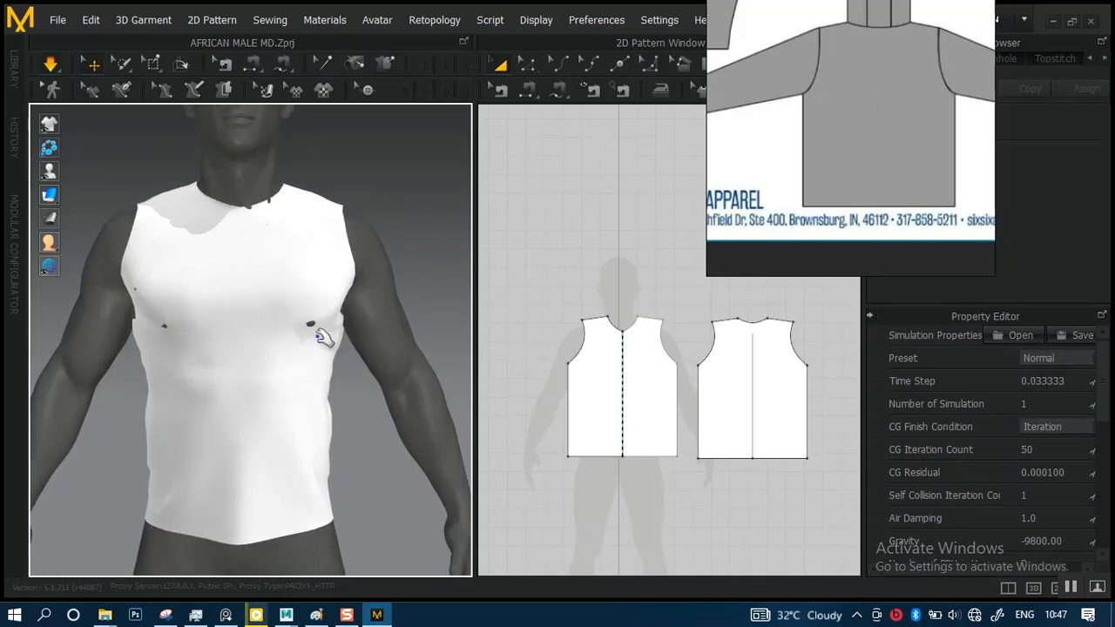
{"action": "left_click", "coordinate": [320, 336]}
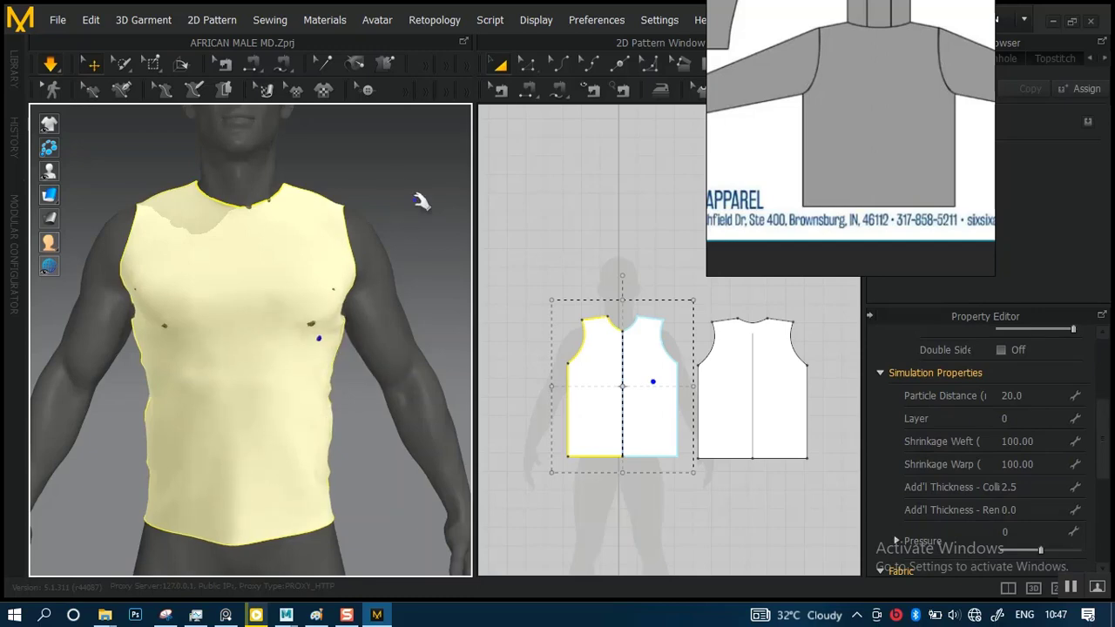
Tug the front panel across the chest and below it on the avatar's left side during simulation
{"action": "right_click_drag", "start_coordinate": [416, 197], "coordinate": [339, 245]}
{"action": "middle_click_drag", "start_coordinate": [318, 243], "coordinate": [317, 191]}
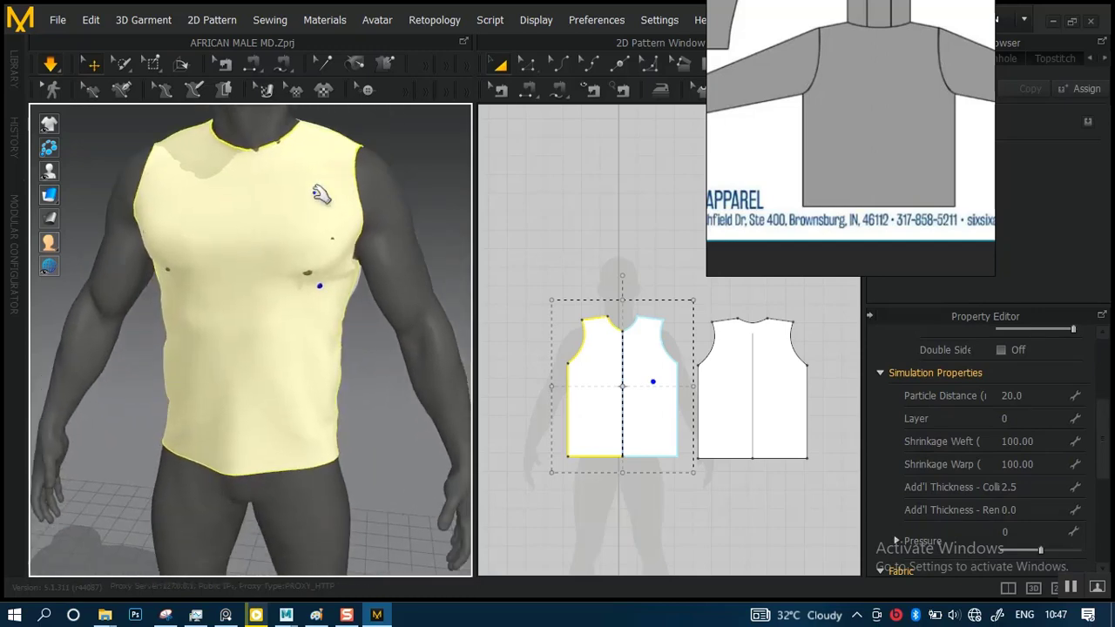
{"action": "right_click_drag", "start_coordinate": [322, 223], "coordinate": [413, 223]}
{"action": "middle_click_drag", "start_coordinate": [345, 228], "coordinate": [362, 157]}
{"action": "left_click_drag", "start_coordinate": [303, 244], "coordinate": [372, 254]}
{"action": "right_click_drag", "start_coordinate": [358, 217], "coordinate": [244, 216]}
{"action": "middle_click_drag", "start_coordinate": [327, 176], "coordinate": [209, 194]}
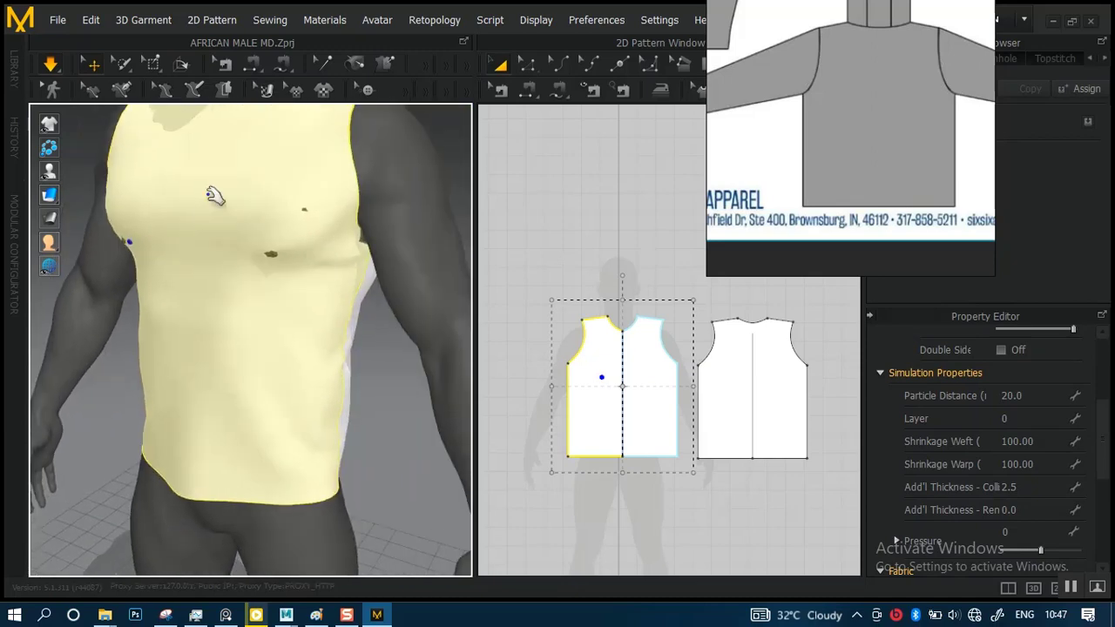
{"action": "right_click_drag", "start_coordinate": [282, 203], "coordinate": [244, 304]}
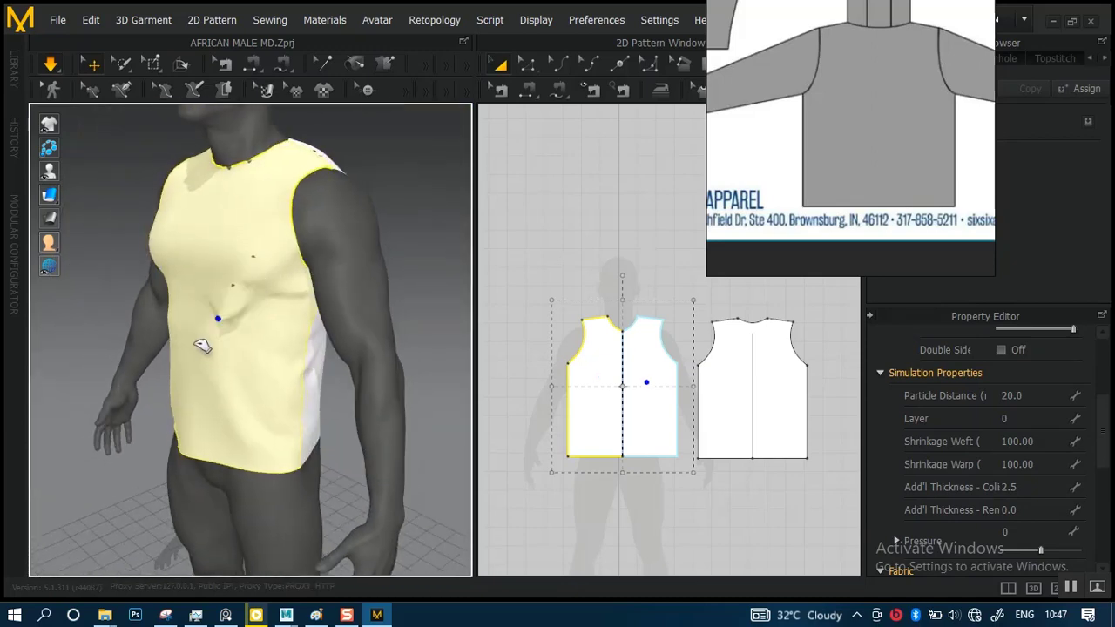
{"action": "left_click_drag", "start_coordinate": [195, 341], "coordinate": [178, 349]}
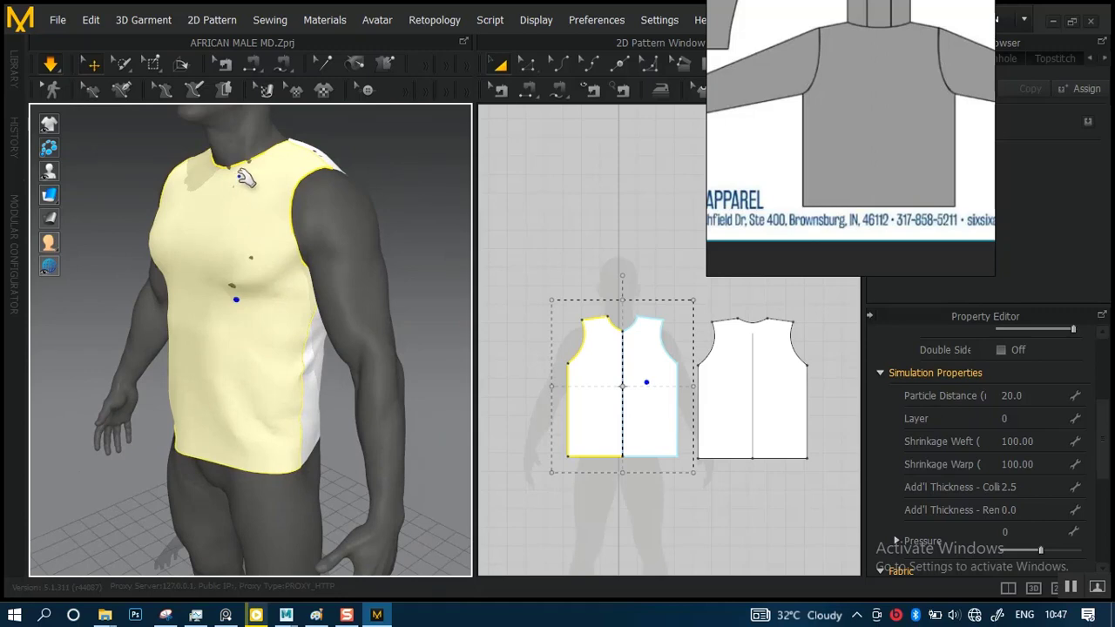
Pull the back panel near the avatar's left shoulder during simulation and inspect the fit from the front
{"action": "right_click_drag", "start_coordinate": [373, 159], "coordinate": [209, 170]}
{"action": "left_click_drag", "start_coordinate": [345, 165], "coordinate": [369, 147]}
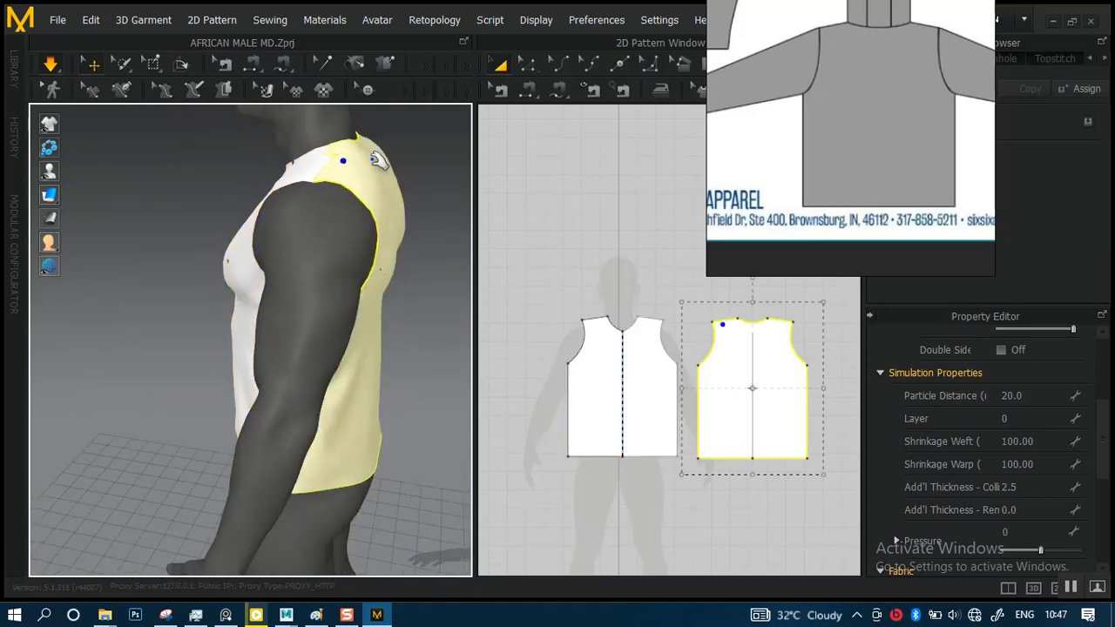
{"action": "right_click_drag", "start_coordinate": [291, 204], "coordinate": [347, 198]}
{"action": "scroll", "coordinate": [326, 253], "scroll_direction": "up", "scroll_amount": 5}
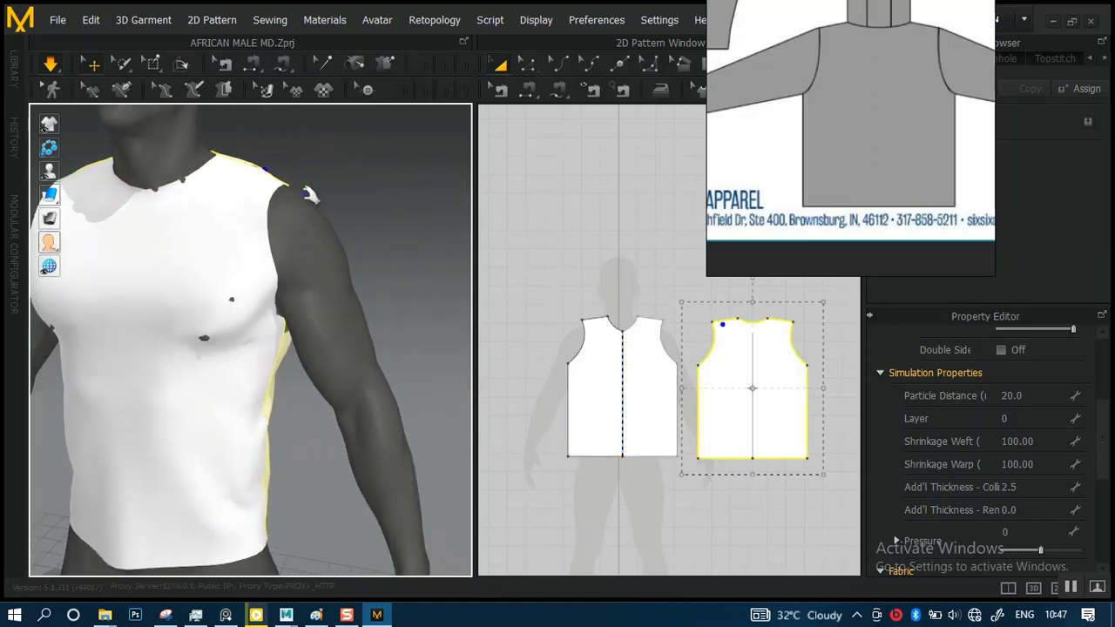
{"action": "scroll", "coordinate": [326, 253], "scroll_direction": "down", "scroll_amount": 1}
Switch the simulation mode to GPU and leave the simulation stopped with nothing selected
{"action": "left_click", "coordinate": [56, 80]}
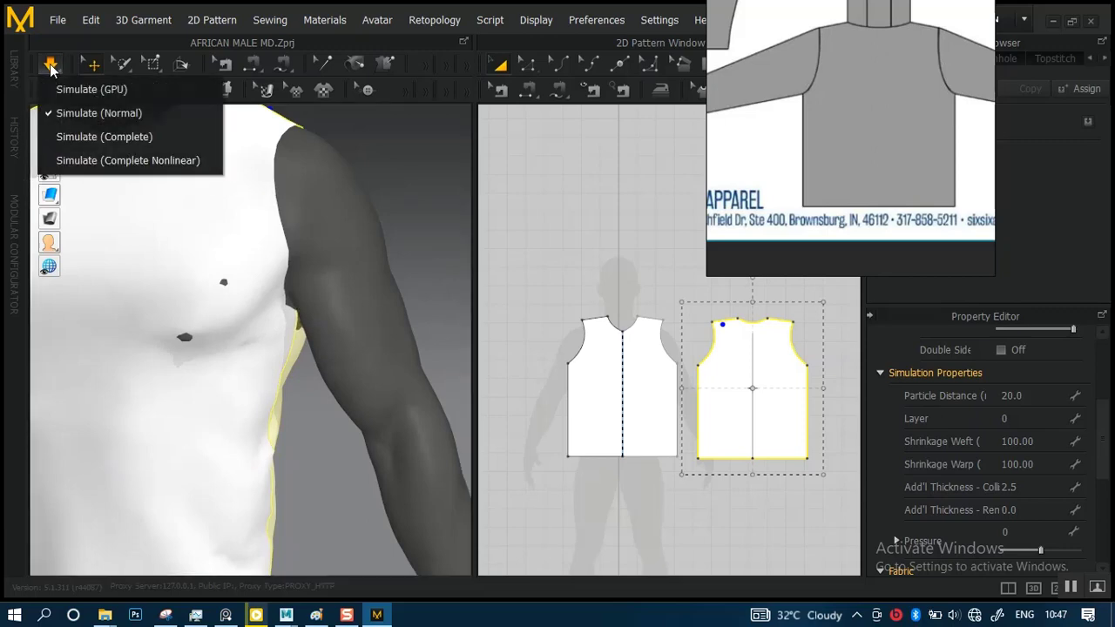
{"action": "left_click", "coordinate": [63, 89]}
{"action": "scroll", "coordinate": [292, 260], "scroll_direction": "down", "scroll_amount": 3}
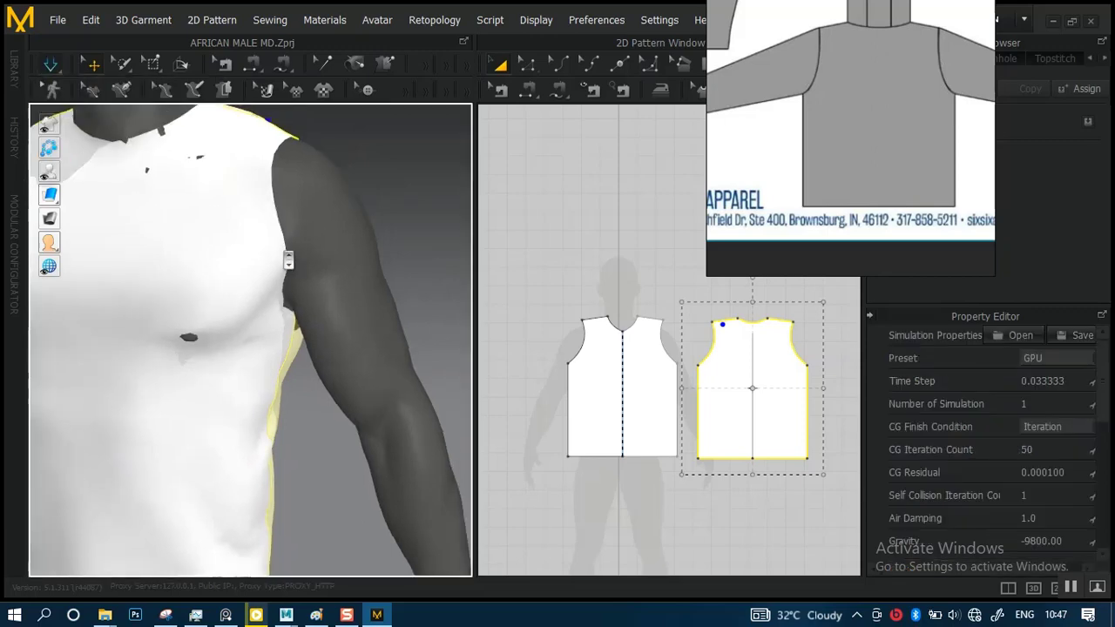
{"action": "right_click_drag", "start_coordinate": [275, 216], "coordinate": [332, 225]}
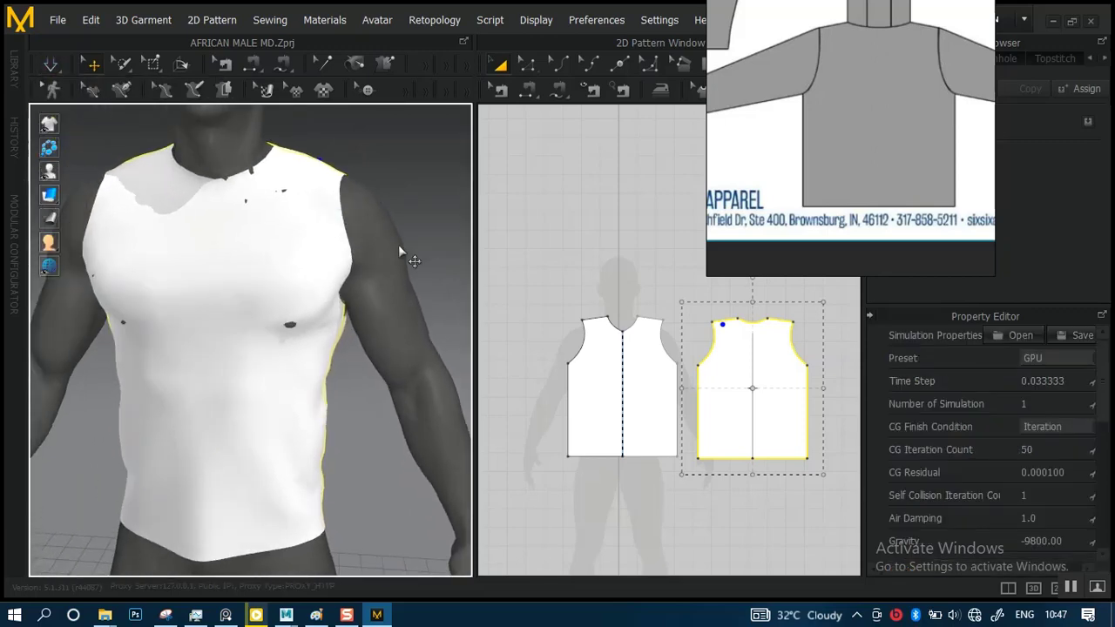
{"action": "left_click", "coordinate": [607, 257]}
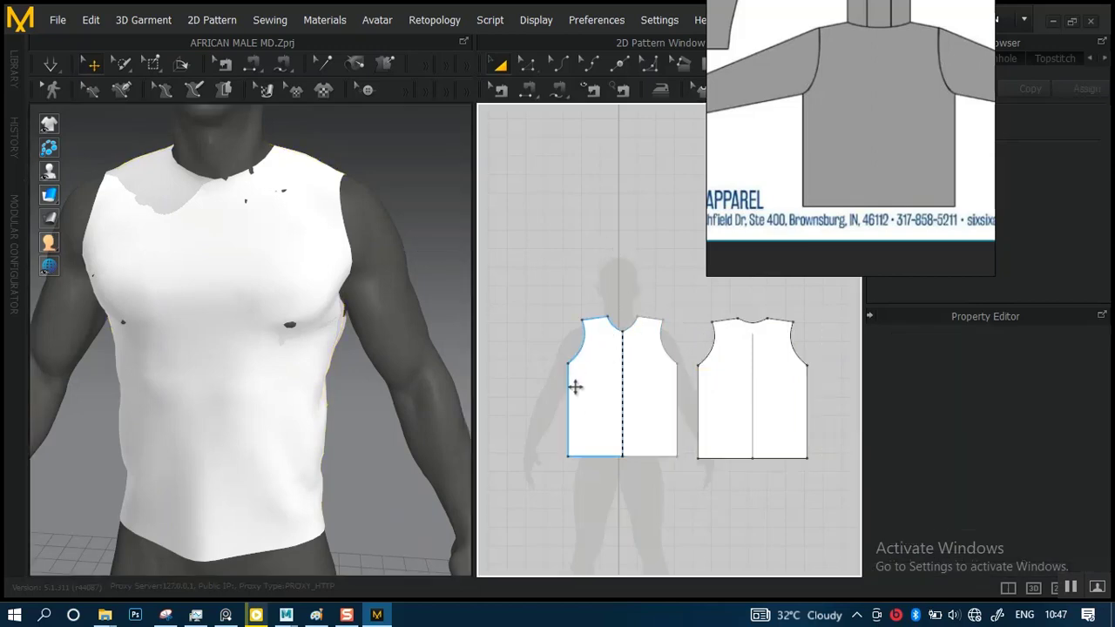
Select the front panel's underarm point, where the armhole meets the side seam, for pattern editing
{"action": "scroll", "coordinate": [601, 420], "scroll_direction": "up", "scroll_amount": 4}
{"action": "middle_click_drag", "start_coordinate": [584, 400], "coordinate": [698, 371]}
{"action": "scroll", "coordinate": [653, 396], "scroll_direction": "up", "scroll_amount": 5}
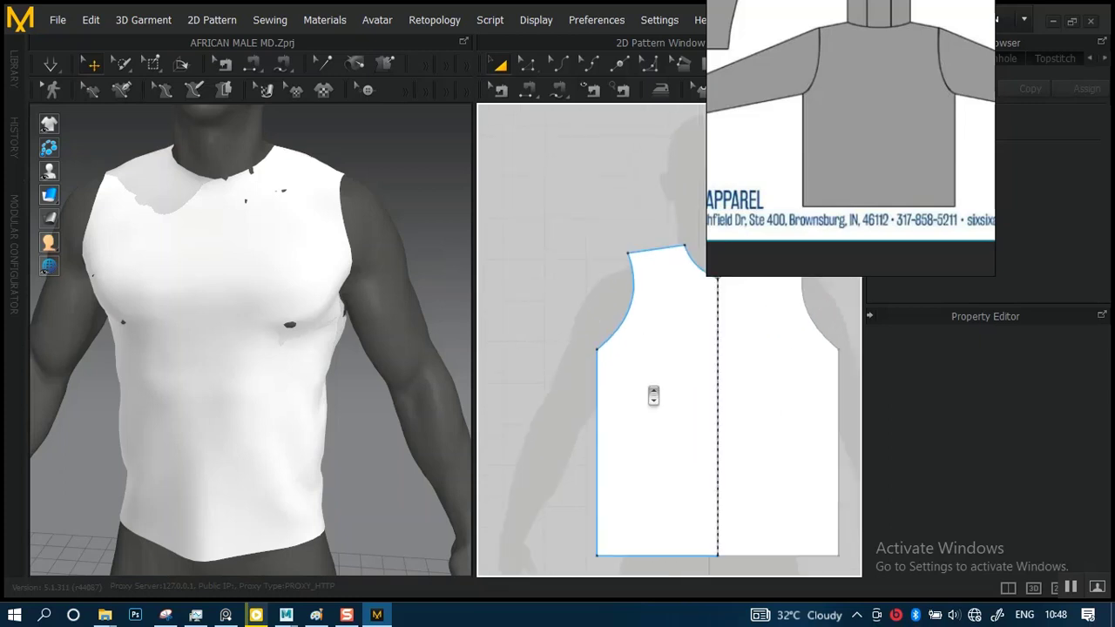
{"action": "middle_click_drag", "start_coordinate": [613, 357], "coordinate": [653, 362]}
{"action": "scroll", "coordinate": [637, 395], "scroll_direction": "up", "scroll_amount": 4}
{"action": "scroll", "coordinate": [583, 364], "scroll_direction": "down", "scroll_amount": 4}
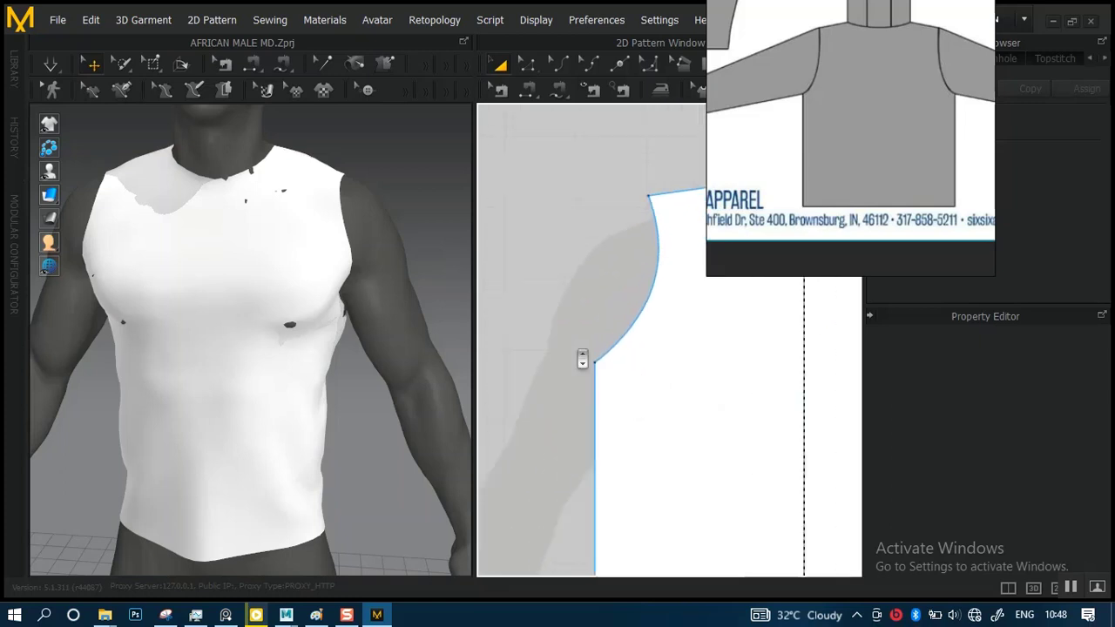
{"action": "middle_click_drag", "start_coordinate": [598, 329], "coordinate": [566, 311]}
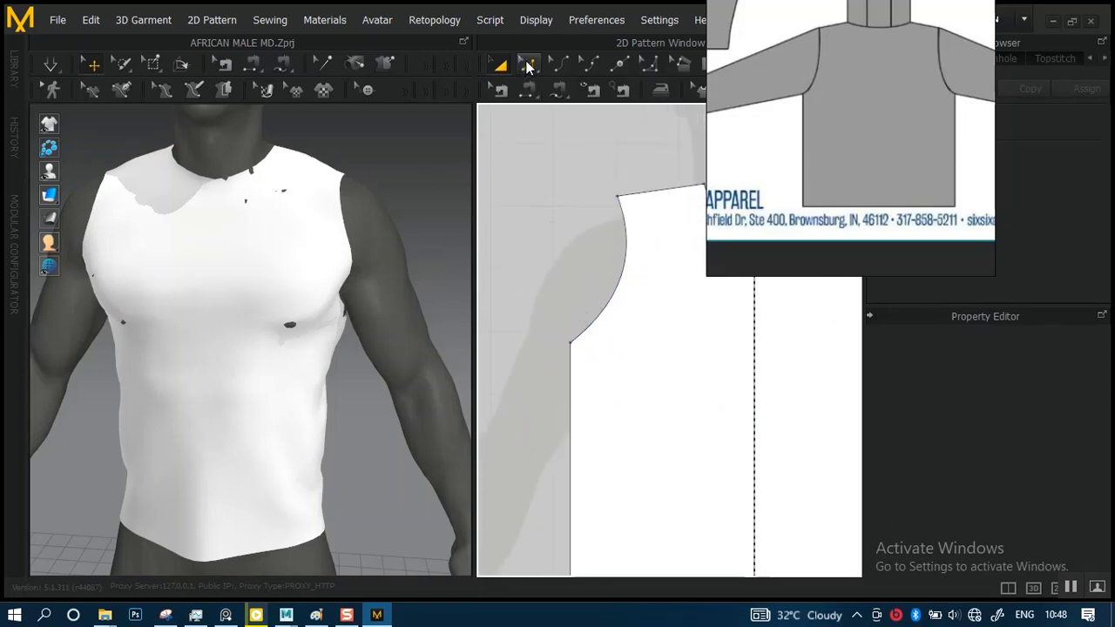
{"action": "left_click", "coordinate": [529, 66]}
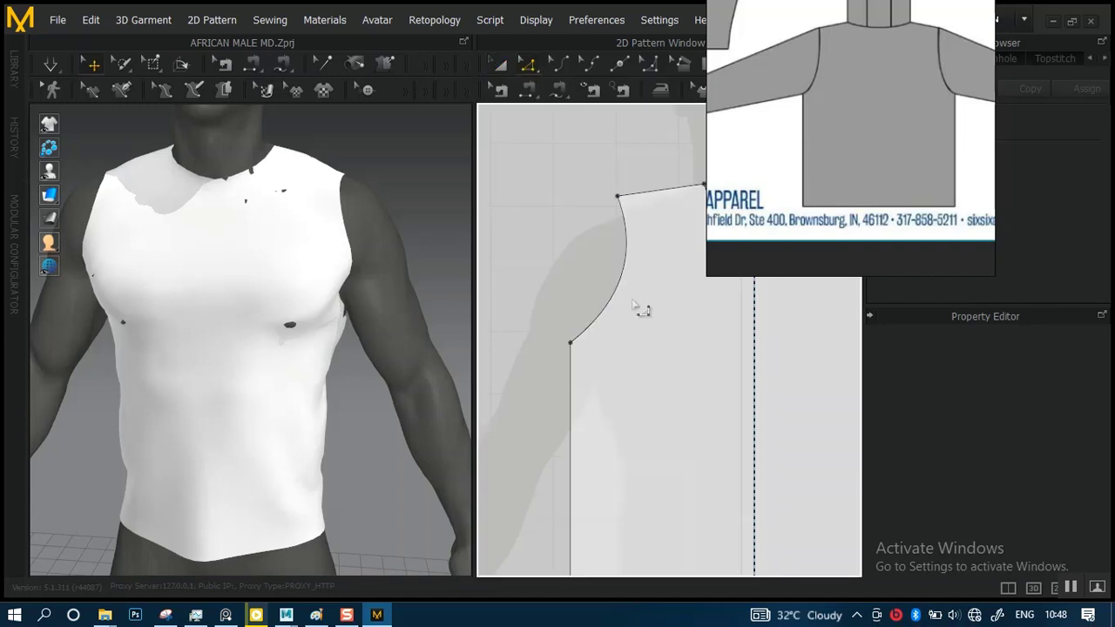
{"action": "scroll", "coordinate": [634, 306], "scroll_direction": "down", "scroll_amount": 5}
{"action": "scroll", "coordinate": [580, 236], "scroll_direction": "up", "scroll_amount": 1}
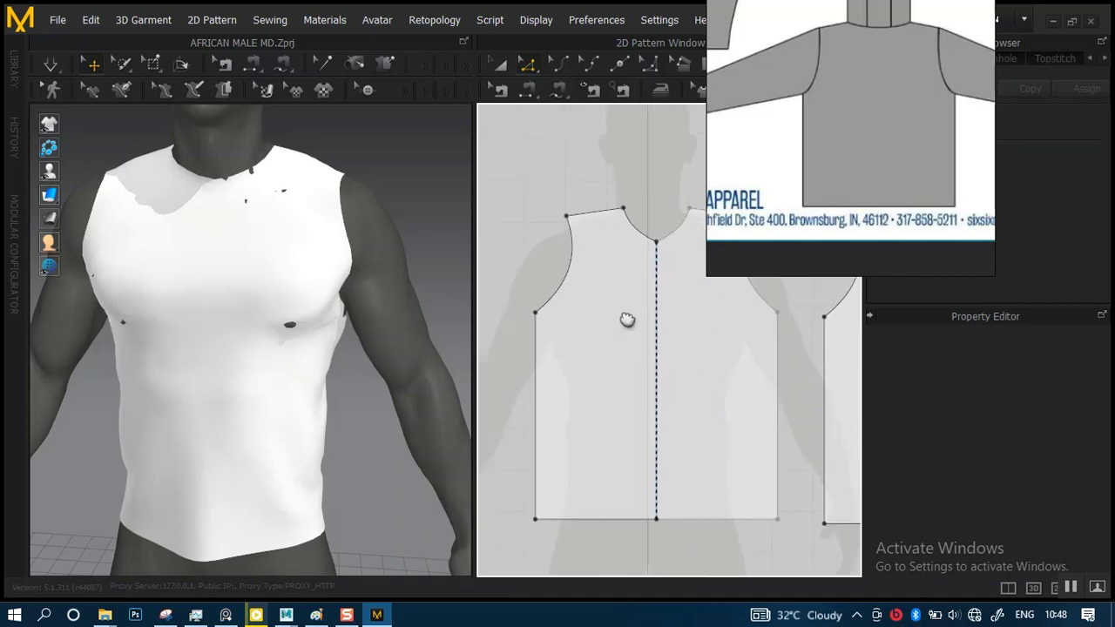
{"action": "scroll", "coordinate": [589, 311], "scroll_direction": "up", "scroll_amount": 2}
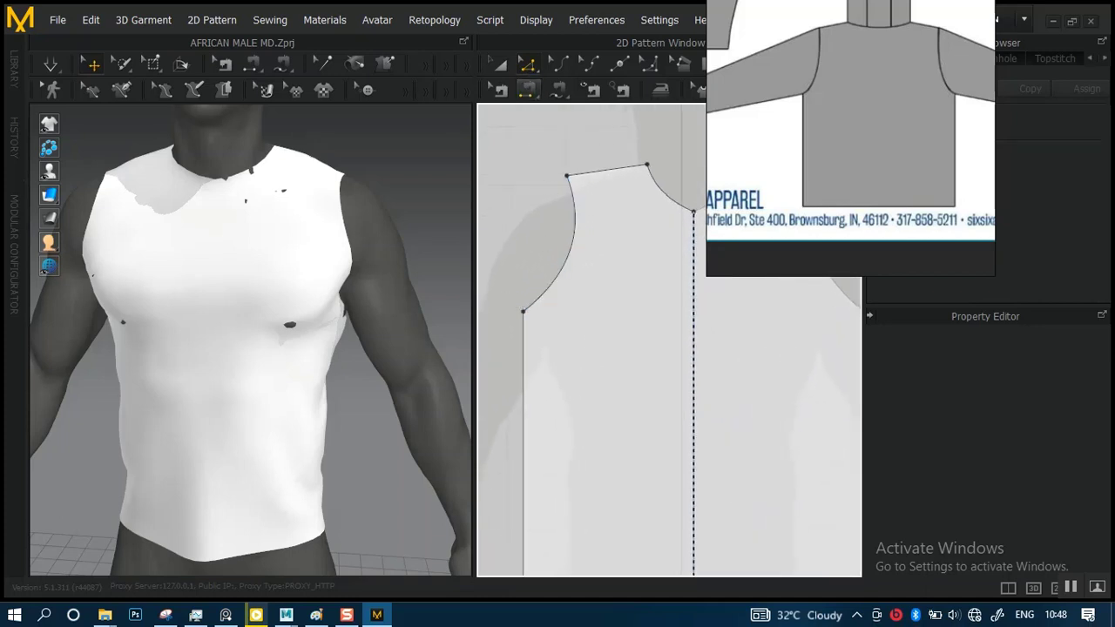
{"action": "scroll", "coordinate": [523, 299], "scroll_direction": "down", "scroll_amount": 2}
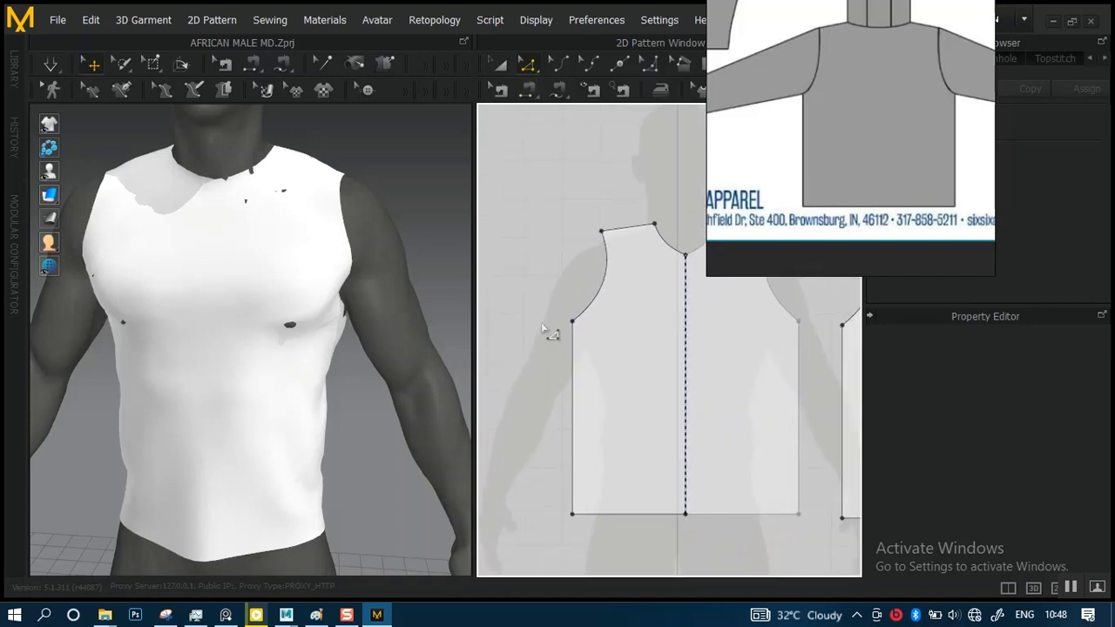
{"action": "left_click", "coordinate": [592, 348]}
Add both underarm points of the back panel to the selected front underarm point
{"action": "scroll", "coordinate": [566, 340], "scroll_direction": "up", "scroll_amount": 4}
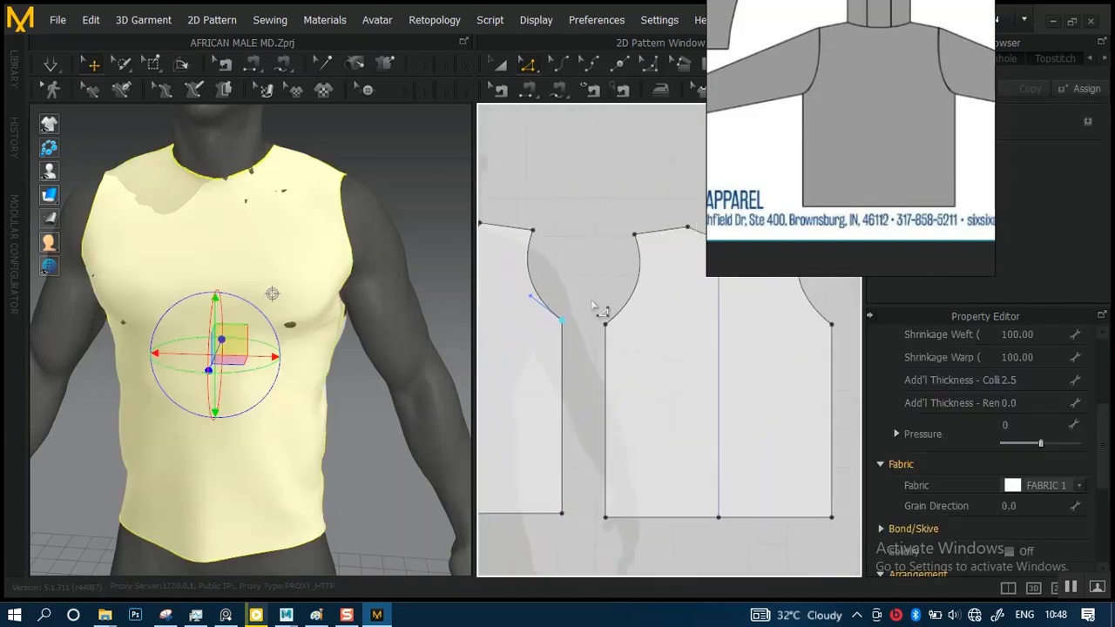
{"action": "scroll", "coordinate": [588, 306], "scroll_direction": "up", "scroll_amount": 2}
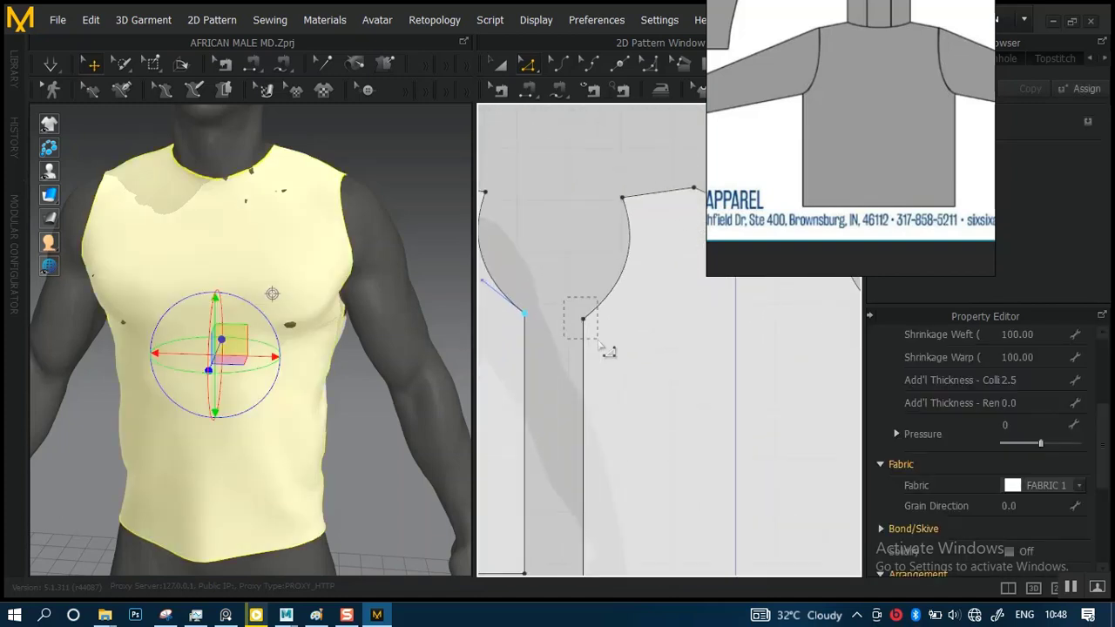
{"action": "left_click_drag", "start_coordinate": [598, 344], "coordinate": [594, 342]}
{"action": "scroll", "coordinate": [599, 352], "scroll_direction": "down", "scroll_amount": 4}
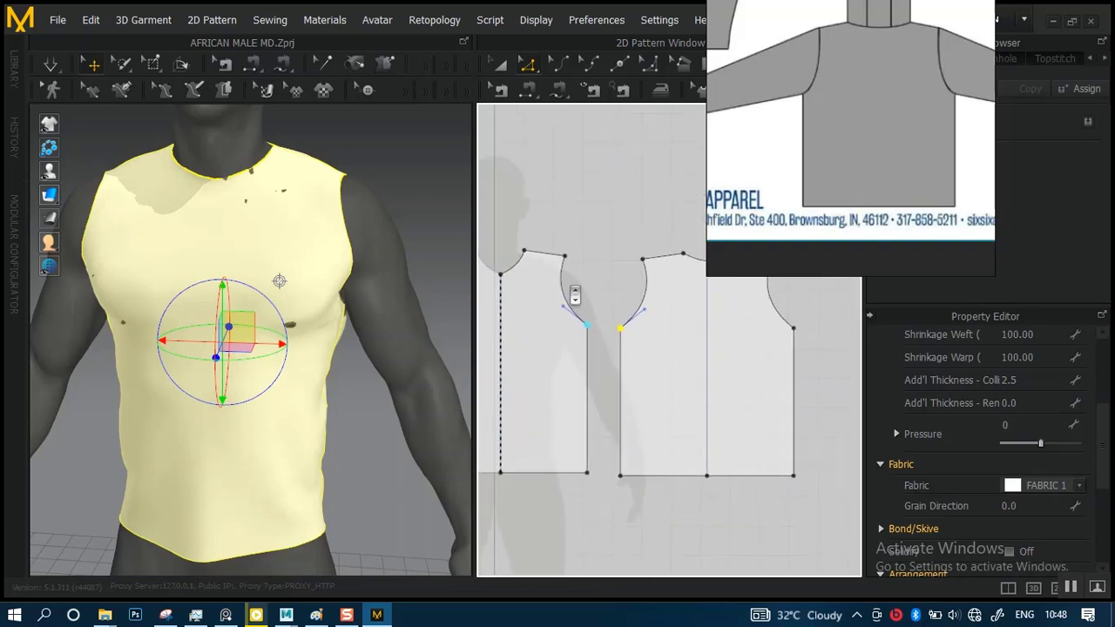
{"action": "right_click_drag", "start_coordinate": [643, 328], "coordinate": [542, 336]}
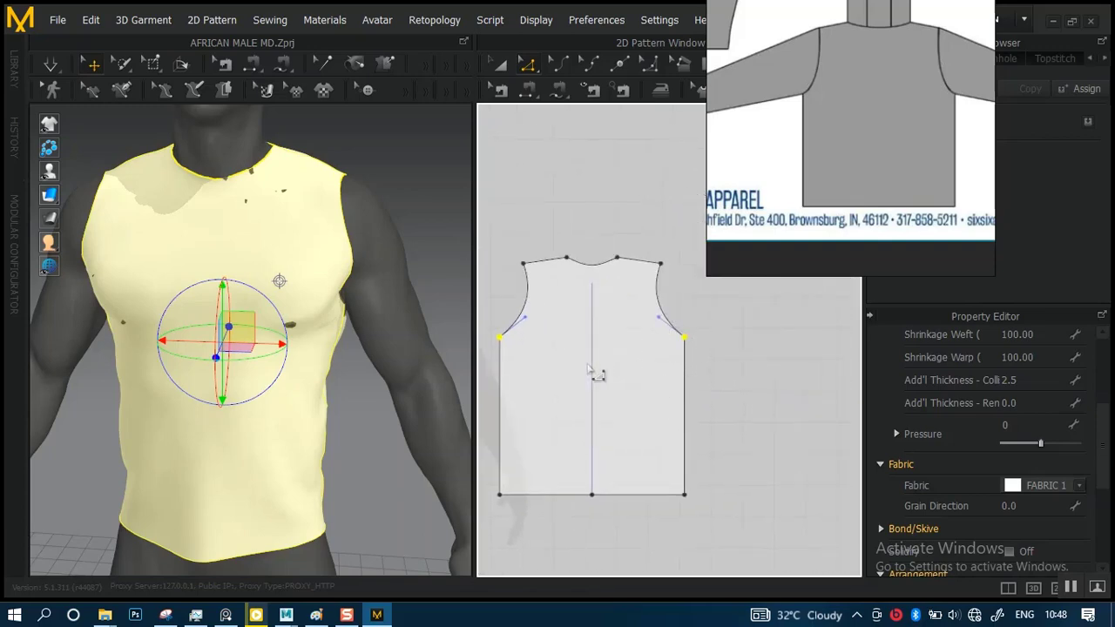
{"action": "scroll", "coordinate": [588, 370], "scroll_direction": "up", "scroll_amount": 5}
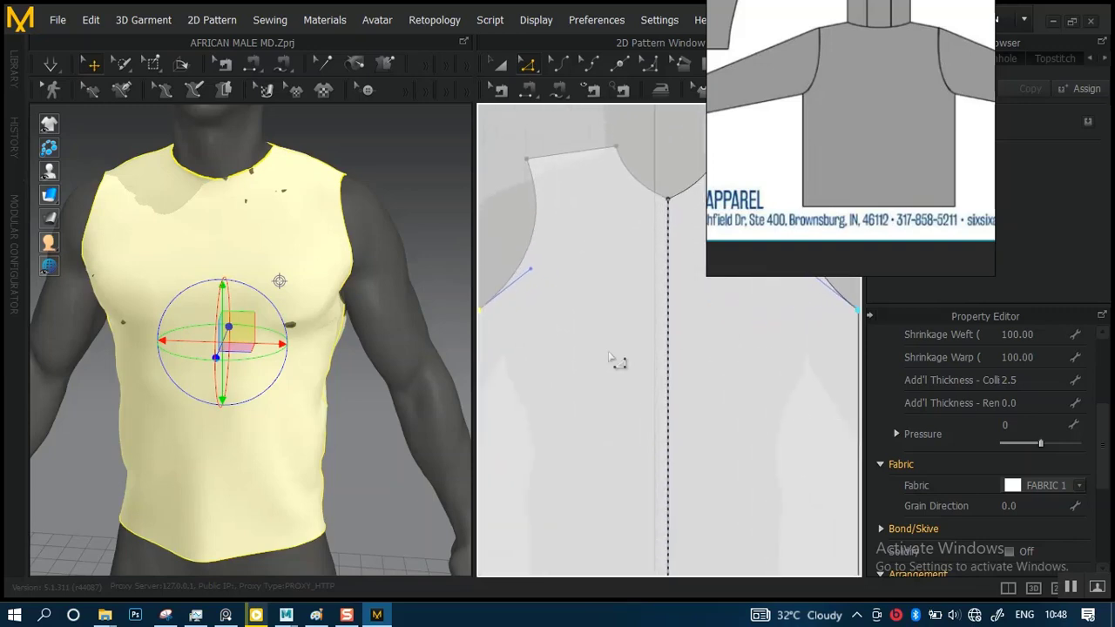
Move the selected front and back underarm points straight down by about 2.24 to deepen the armholes
{"action": "middle_click_drag", "start_coordinate": [563, 334], "coordinate": [674, 340]}
{"action": "scroll", "coordinate": [669, 340], "scroll_direction": "up", "scroll_amount": 3}
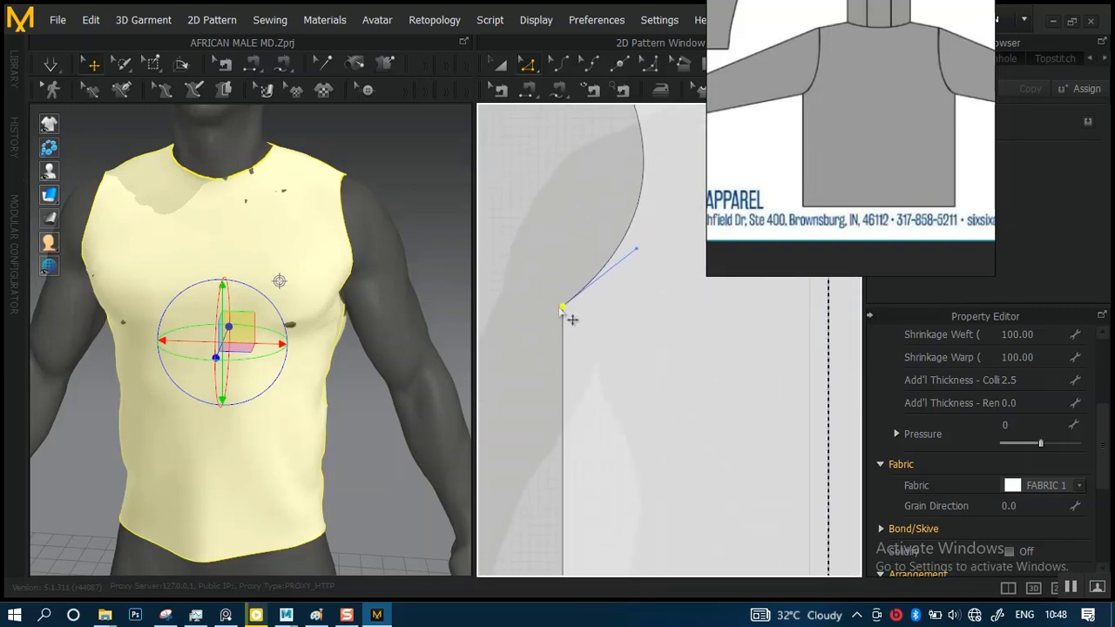
{"action": "left_click_drag", "start_coordinate": [571, 317], "coordinate": [572, 340]}
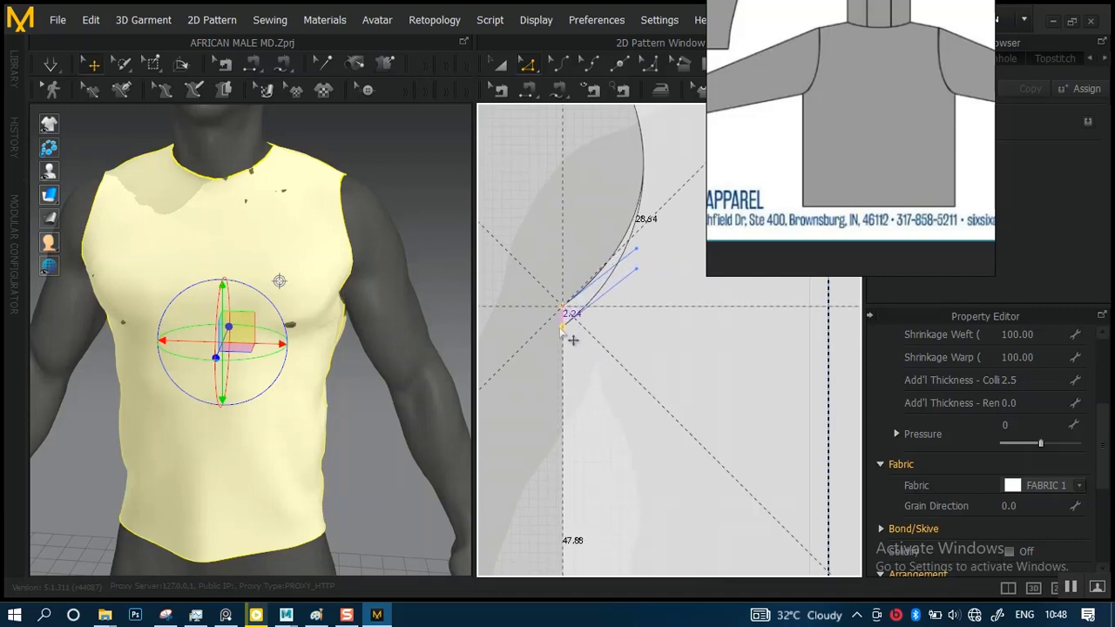
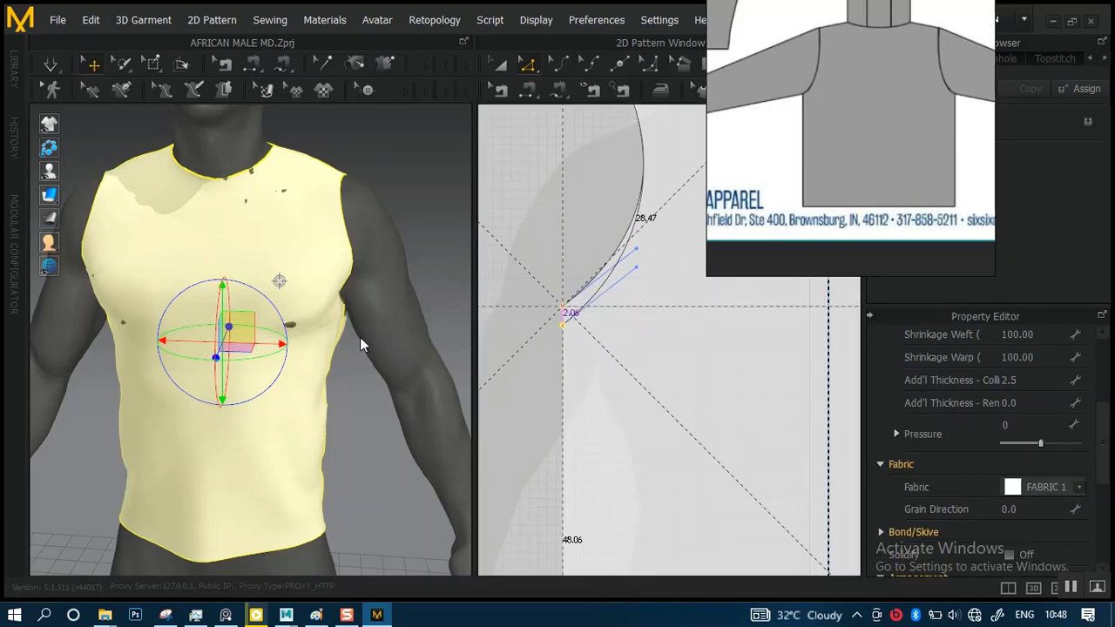
Run the simulation and tug the cloth near the underarm so the body panels settle with the deepened armholes
{"action": "key", "text": "space"}
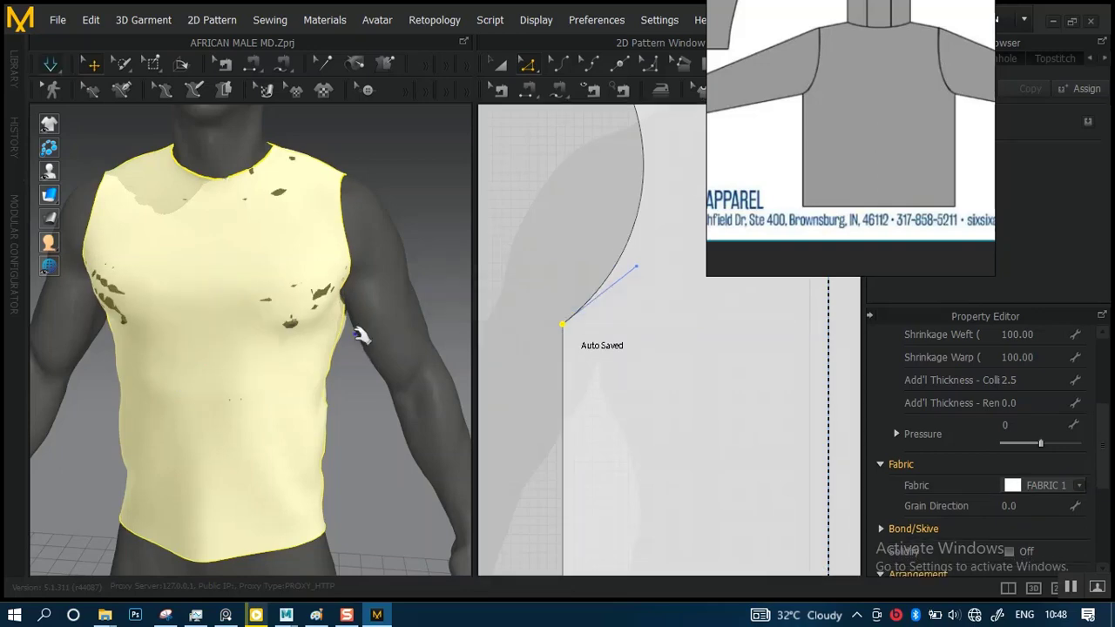
{"action": "scroll", "coordinate": [356, 328], "scroll_direction": "down", "scroll_amount": 2}
{"action": "right_click_drag", "start_coordinate": [340, 293], "coordinate": [309, 290]}
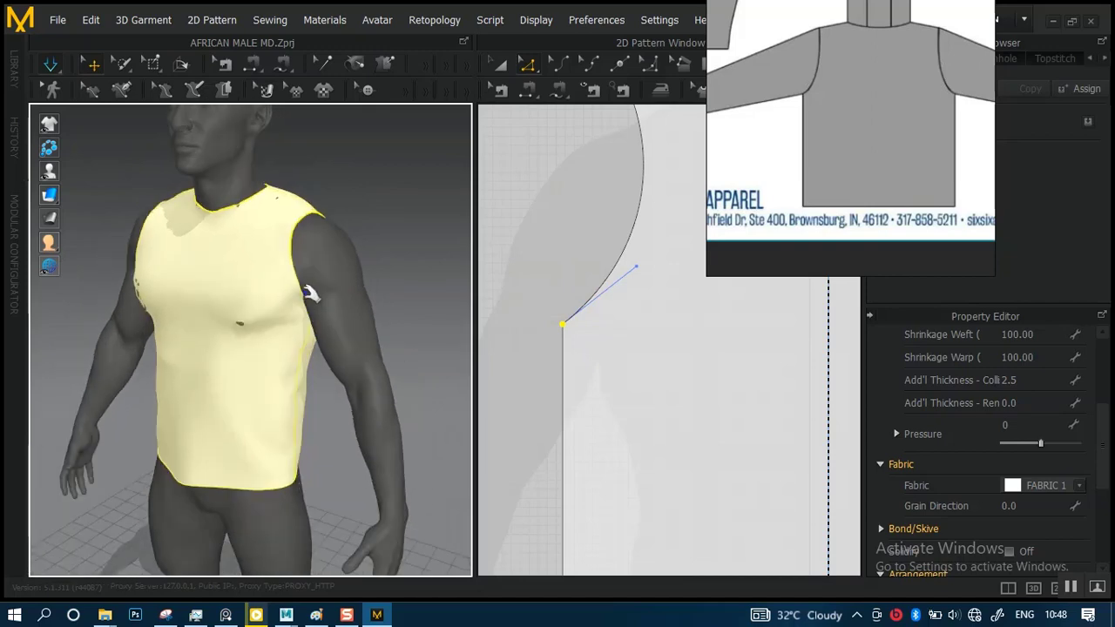
{"action": "scroll", "coordinate": [322, 323], "scroll_direction": "up", "scroll_amount": 3}
{"action": "right_click_drag", "start_coordinate": [328, 334], "coordinate": [356, 307]}
{"action": "left_click", "coordinate": [350, 314]}
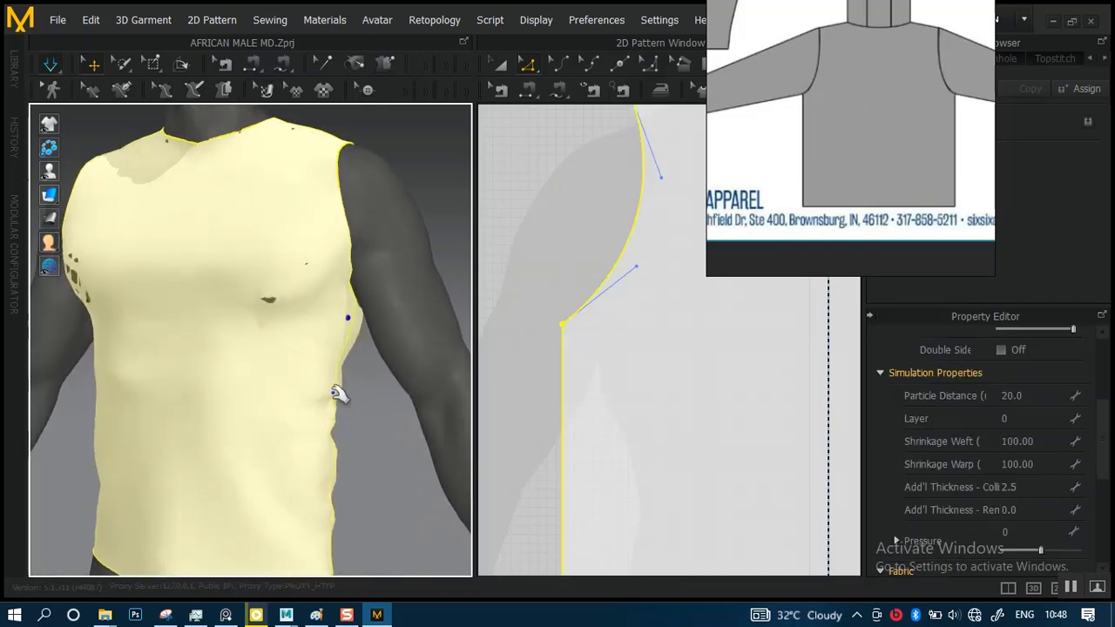
{"action": "scroll", "coordinate": [339, 323], "scroll_direction": "down", "scroll_amount": 1}
{"action": "left_click_drag", "start_coordinate": [311, 424], "coordinate": [323, 515]}
{"action": "right_click_drag", "start_coordinate": [232, 376], "coordinate": [345, 367]}
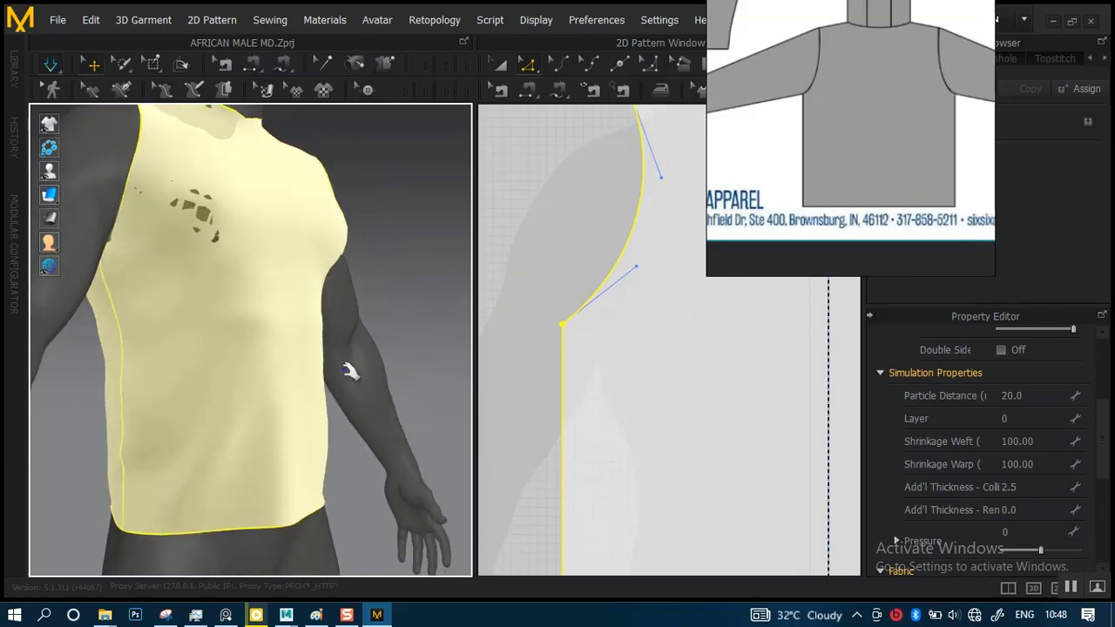
Examine the garment's armholes and side seams from the front, sides and back of the avatar
{"action": "middle_click_drag", "start_coordinate": [216, 366], "coordinate": [275, 374]}
{"action": "right_click_drag", "start_coordinate": [275, 375], "coordinate": [194, 359]}
{"action": "left_click_drag", "start_coordinate": [164, 373], "coordinate": [174, 405]}
{"action": "right_click_drag", "start_coordinate": [291, 331], "coordinate": [266, 344]}
{"action": "scroll", "coordinate": [264, 343], "scroll_direction": "down", "scroll_amount": 4}
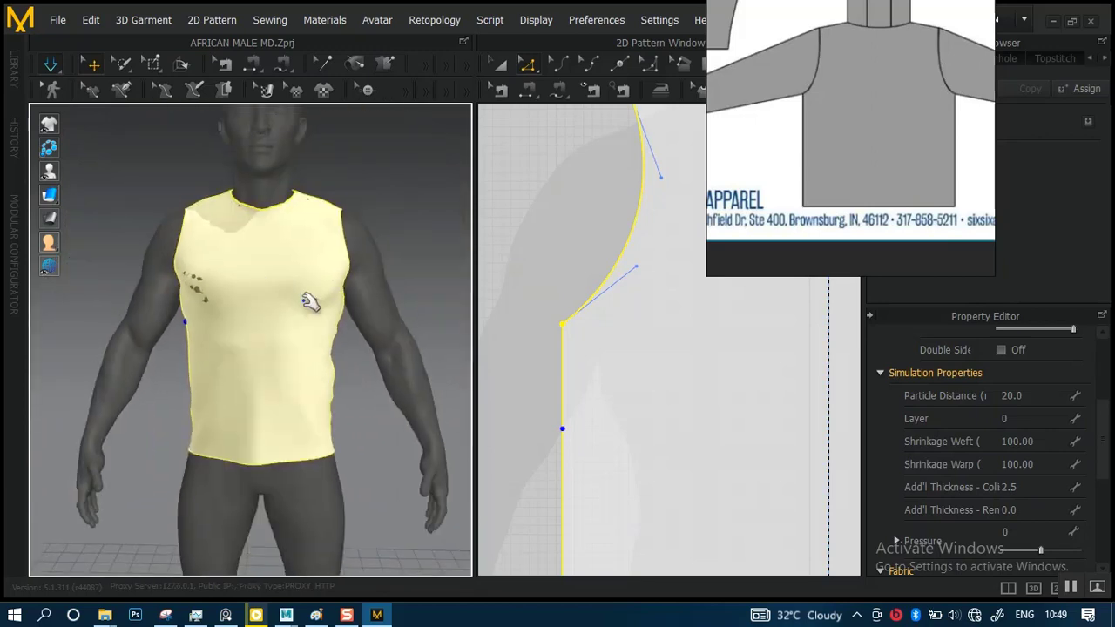
{"action": "right_click_drag", "start_coordinate": [367, 273], "coordinate": [223, 289]}
{"action": "mouse_move", "coordinate": [277, 310]}
{"action": "middle_mouse_down"}
{"action": "mouse_move", "coordinate": [353, 329]}
{"action": "mouse_move", "coordinate": [274, 318]}
{"action": "middle_mouse_up"}
{"action": "scroll", "coordinate": [346, 331], "scroll_direction": "up", "scroll_amount": 5}
{"action": "middle_click_drag", "start_coordinate": [228, 273], "coordinate": [297, 279]}
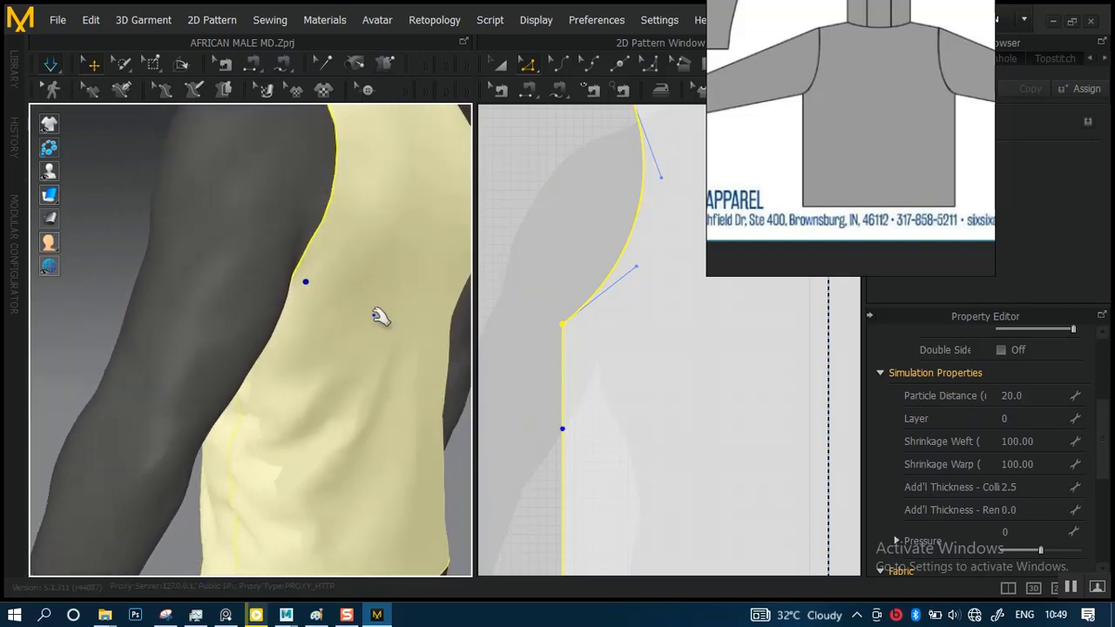
{"action": "right_click_drag", "start_coordinate": [381, 316], "coordinate": [431, 291]}
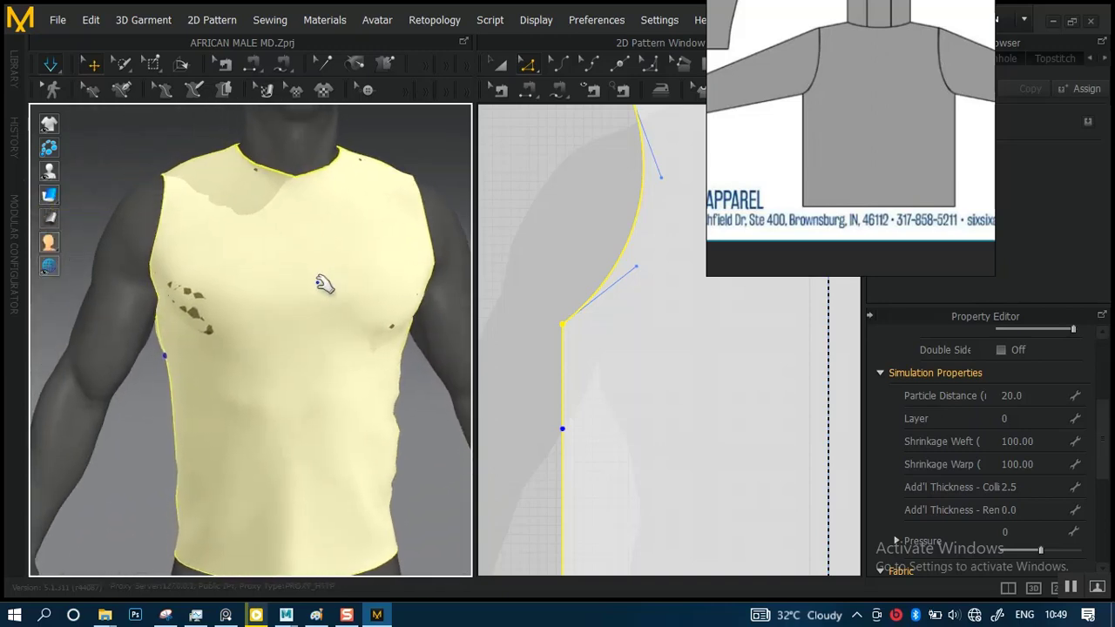
{"action": "mouse_move", "coordinate": [284, 310]}
{"action": "right_mouse_down"}
{"action": "mouse_move", "coordinate": [349, 299]}
{"action": "mouse_move", "coordinate": [321, 279]}
{"action": "mouse_move", "coordinate": [276, 283]}
{"action": "mouse_move", "coordinate": [279, 304]}
{"action": "right_mouse_up"}
{"action": "middle_click_drag", "start_coordinate": [279, 303], "coordinate": [320, 340]}
{"action": "scroll", "coordinate": [271, 314], "scroll_direction": "up", "scroll_amount": 5}
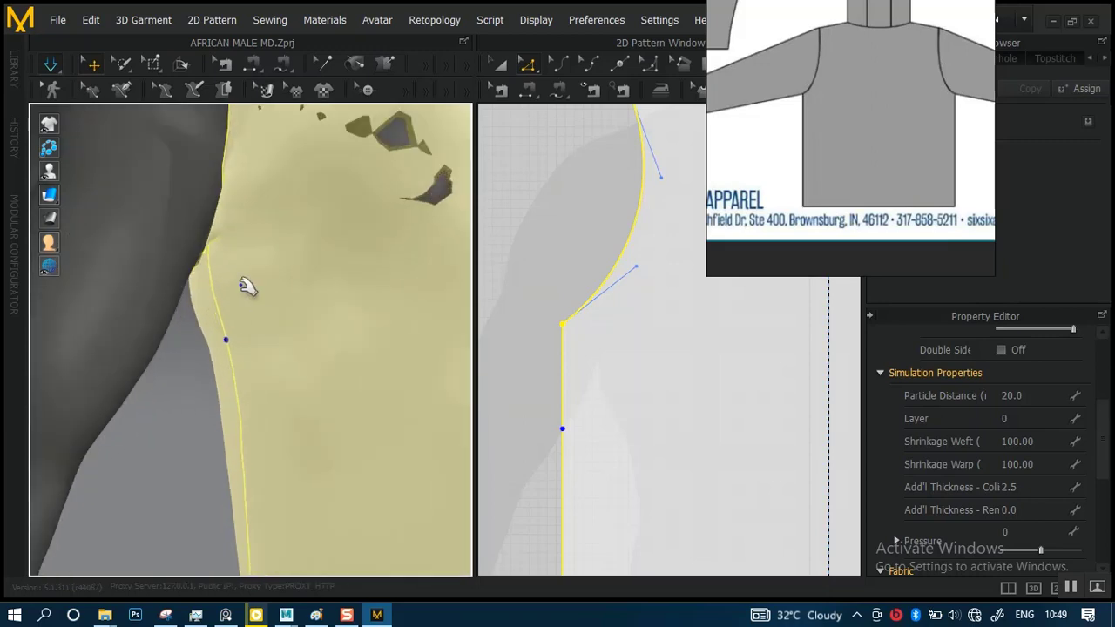
{"action": "left_click_drag", "start_coordinate": [223, 283], "coordinate": [237, 351]}
{"action": "scroll", "coordinate": [319, 318], "scroll_direction": "down", "scroll_amount": 5}
{"action": "right_click_drag", "start_coordinate": [343, 301], "coordinate": [373, 304]}
{"action": "scroll", "coordinate": [351, 333], "scroll_direction": "down", "scroll_amount": 5}
Try to move the front panel's underarm point down, undo the change and clear the selection
{"action": "right_click_drag", "start_coordinate": [572, 319], "coordinate": [516, 374]}
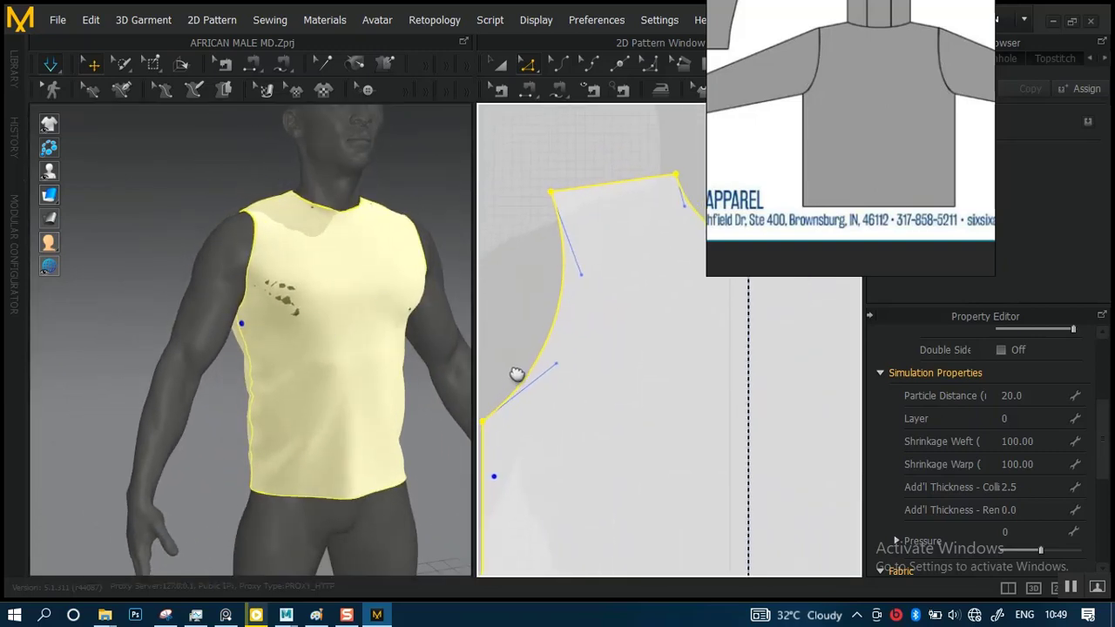
{"action": "middle_click_drag", "start_coordinate": [516, 375], "coordinate": [525, 366]}
{"action": "scroll", "coordinate": [587, 256], "scroll_direction": "up", "scroll_amount": 2}
{"action": "scroll", "coordinate": [569, 287], "scroll_direction": "down", "scroll_amount": 5}
{"action": "middle_click_drag", "start_coordinate": [592, 248], "coordinate": [591, 199]}
{"action": "scroll", "coordinate": [558, 270], "scroll_direction": "up", "scroll_amount": 4}
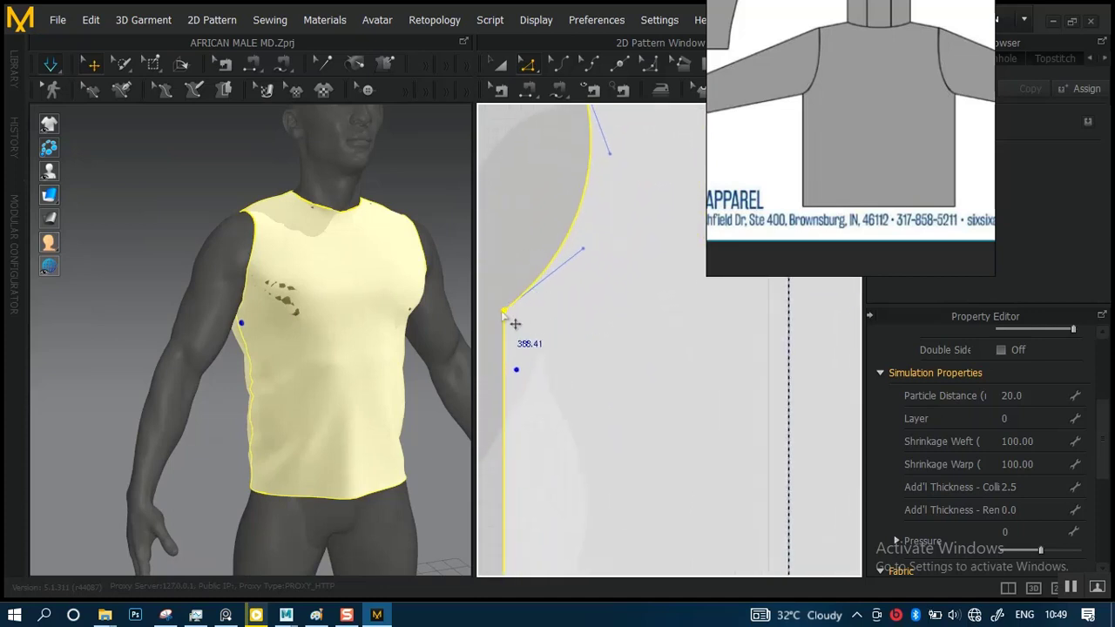
{"action": "left_click_drag", "start_coordinate": [515, 322], "coordinate": [513, 385]}
{"action": "key", "text": "ctrl+z"}
{"action": "left_click", "coordinate": [507, 208]}
Select the front panel's outer shoulder point together with the matching outer shoulder point of the back panel
{"action": "scroll", "coordinate": [559, 239], "scroll_direction": "down", "scroll_amount": 5}
{"action": "middle_click_drag", "start_coordinate": [563, 240], "coordinate": [555, 301]}
{"action": "scroll", "coordinate": [542, 232], "scroll_direction": "up", "scroll_amount": 1}
{"action": "scroll", "coordinate": [542, 232], "scroll_direction": "up", "scroll_amount": 1}
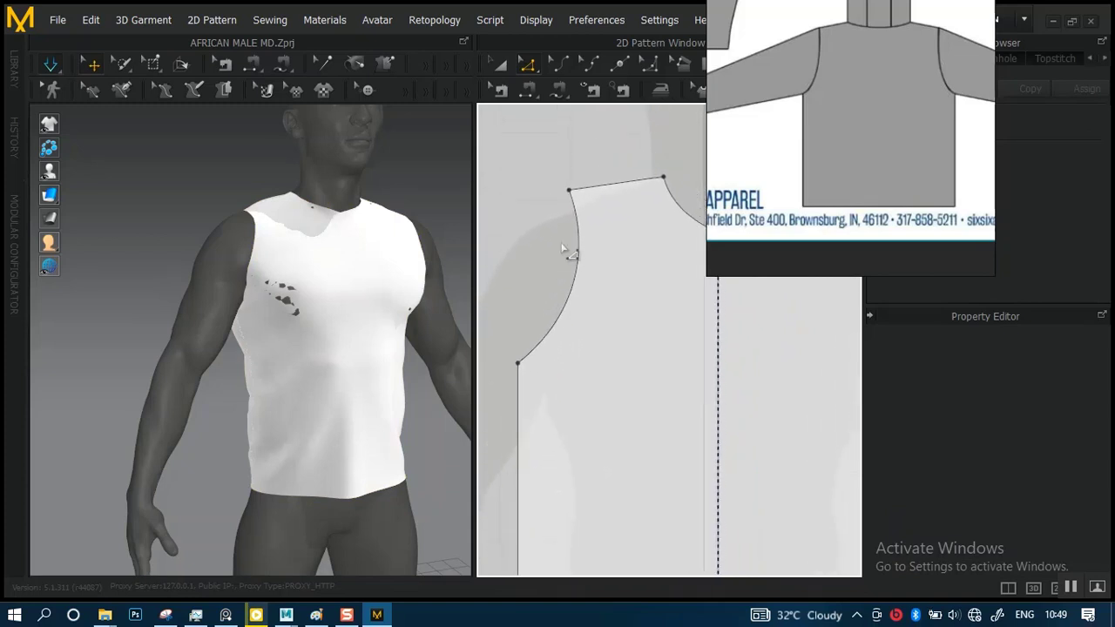
{"action": "middle_click_drag", "start_coordinate": [569, 252], "coordinate": [561, 278]}
{"action": "scroll", "coordinate": [575, 275], "scroll_direction": "up", "scroll_amount": 2}
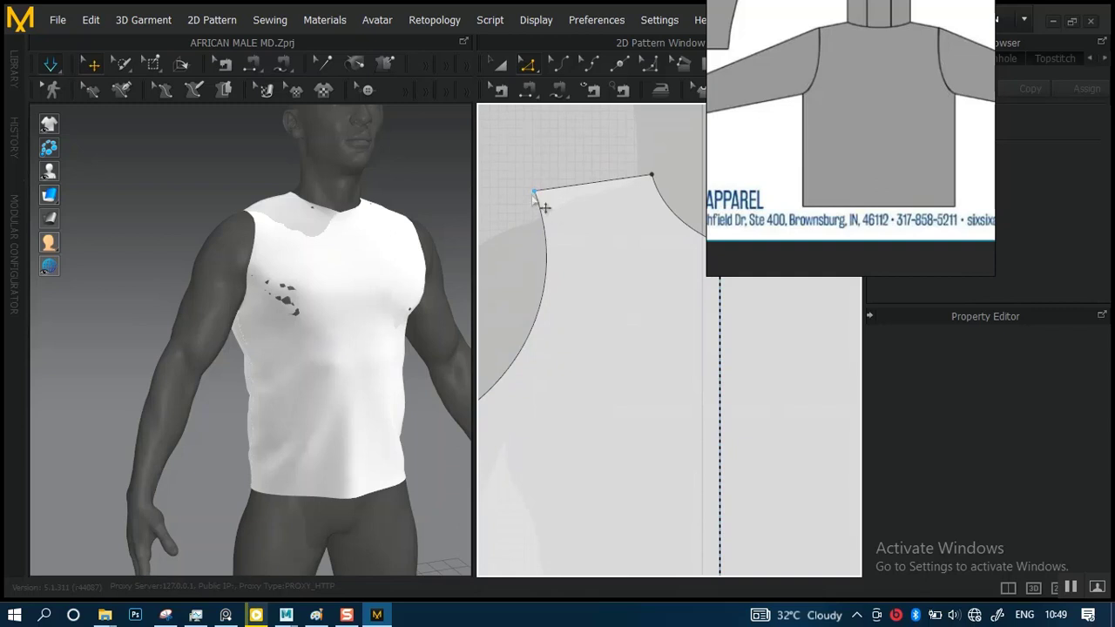
{"action": "middle_click_drag", "start_coordinate": [558, 222], "coordinate": [624, 186]}
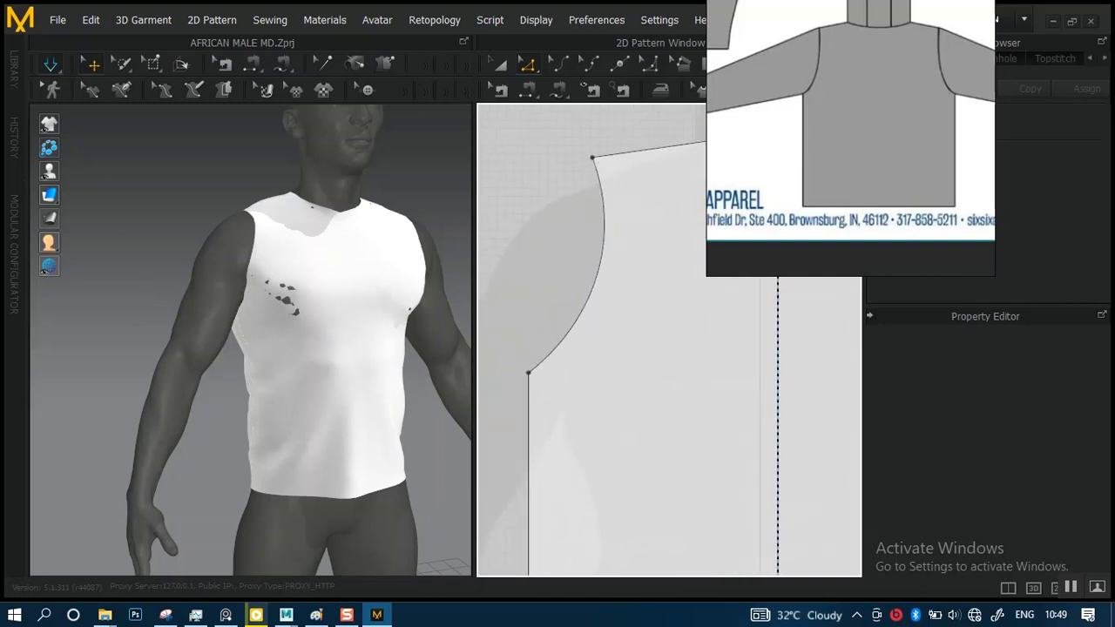
{"action": "left_click", "coordinate": [593, 159]}
{"action": "scroll", "coordinate": [511, 294], "scroll_direction": "down", "scroll_amount": 4}
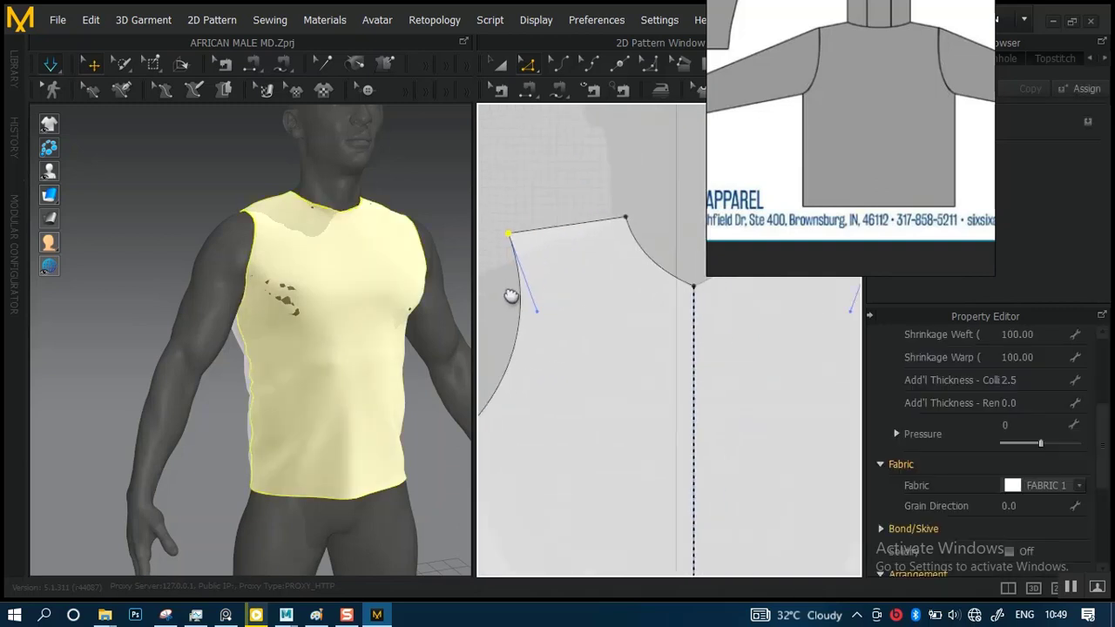
{"action": "mouse_move", "coordinate": [595, 254]}
{"action": "middle_mouse_down"}
{"action": "mouse_move", "coordinate": [452, 232]}
{"action": "mouse_move", "coordinate": [455, 281]}
{"action": "mouse_move", "coordinate": [551, 277]}
{"action": "middle_mouse_up"}
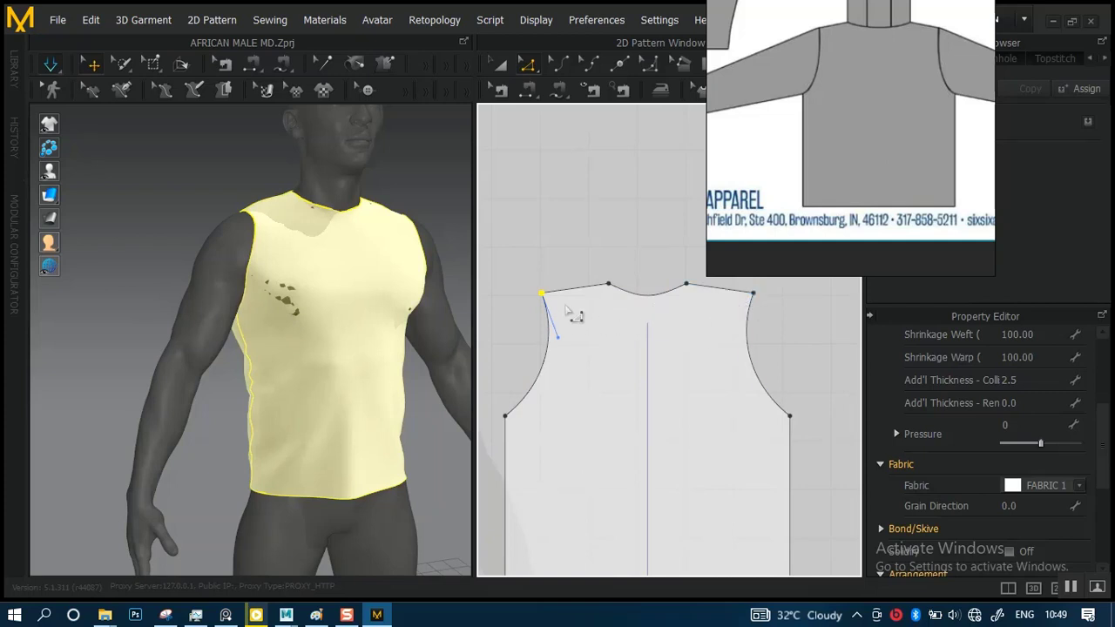
{"action": "middle_click_drag", "start_coordinate": [572, 313], "coordinate": [822, 315]}
{"action": "middle_click_drag", "start_coordinate": [690, 323], "coordinate": [788, 321]}
Move the selected front and back shoulder points outward by 3.00 in line with the shoulder seam
{"action": "scroll", "coordinate": [538, 321], "scroll_direction": "up", "scroll_amount": 3}
{"action": "middle_click_drag", "start_coordinate": [537, 321], "coordinate": [709, 372]}
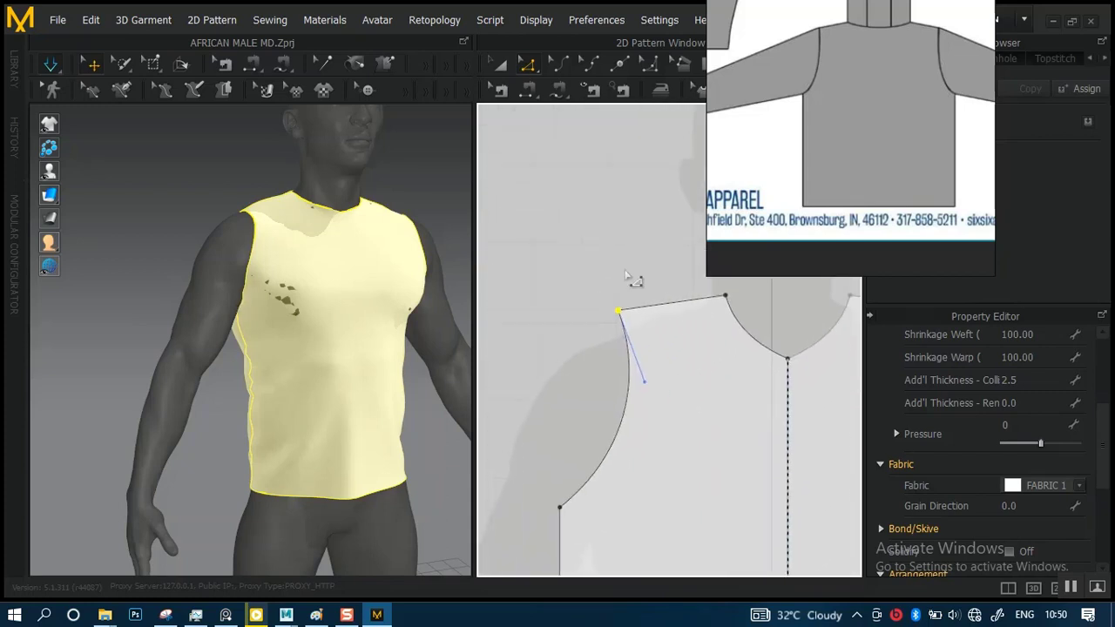
{"action": "scroll", "coordinate": [624, 340], "scroll_direction": "up", "scroll_amount": 6}
{"action": "middle_click_drag", "start_coordinate": [623, 338], "coordinate": [667, 392]}
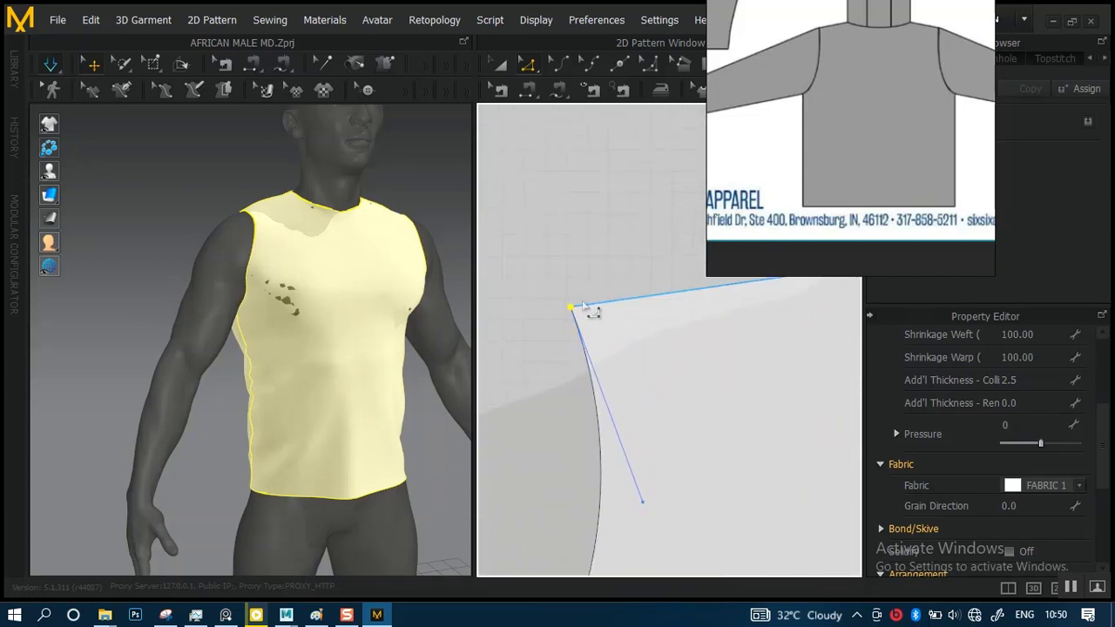
{"action": "middle_click_drag", "start_coordinate": [592, 311], "coordinate": [625, 342]}
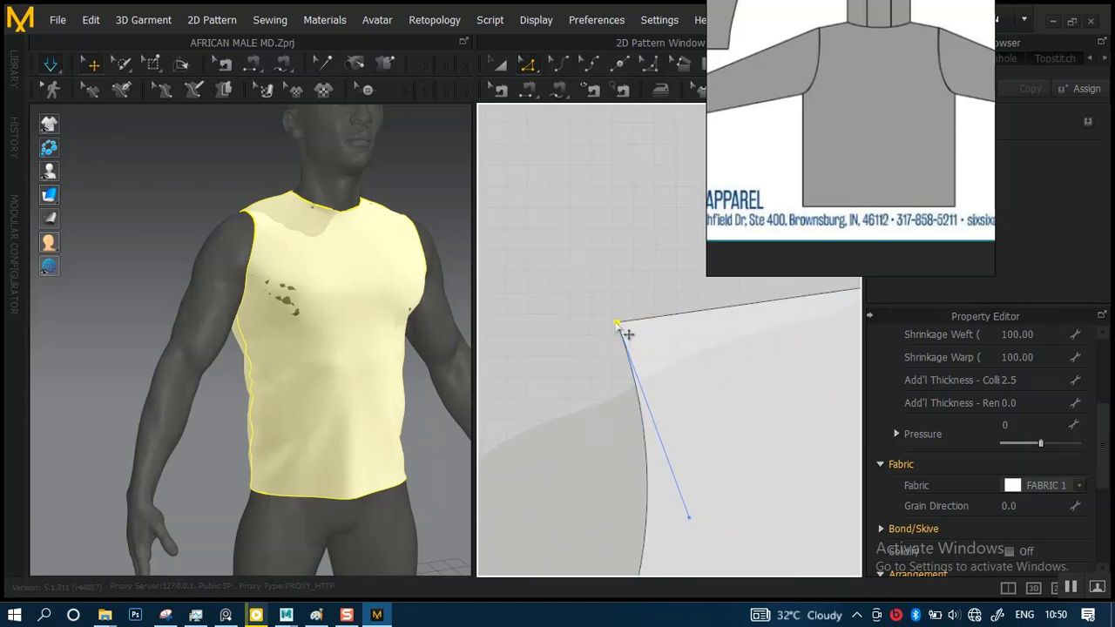
{"action": "left_click_drag", "start_coordinate": [617, 325], "coordinate": [556, 332]}
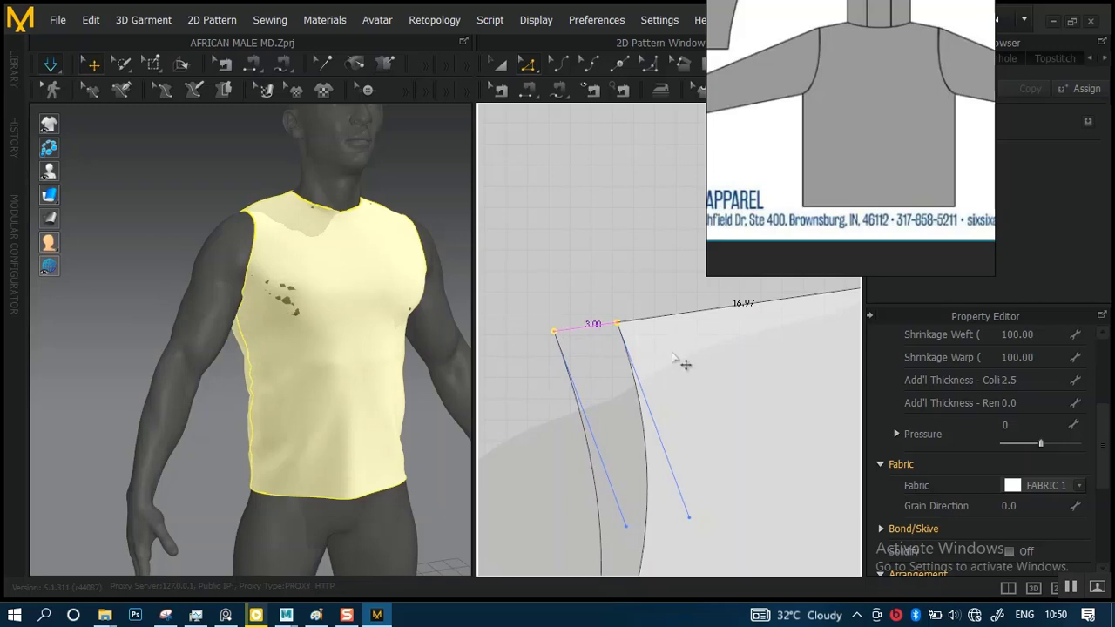
{"action": "scroll", "coordinate": [643, 357], "scroll_direction": "down", "scroll_amount": 10}
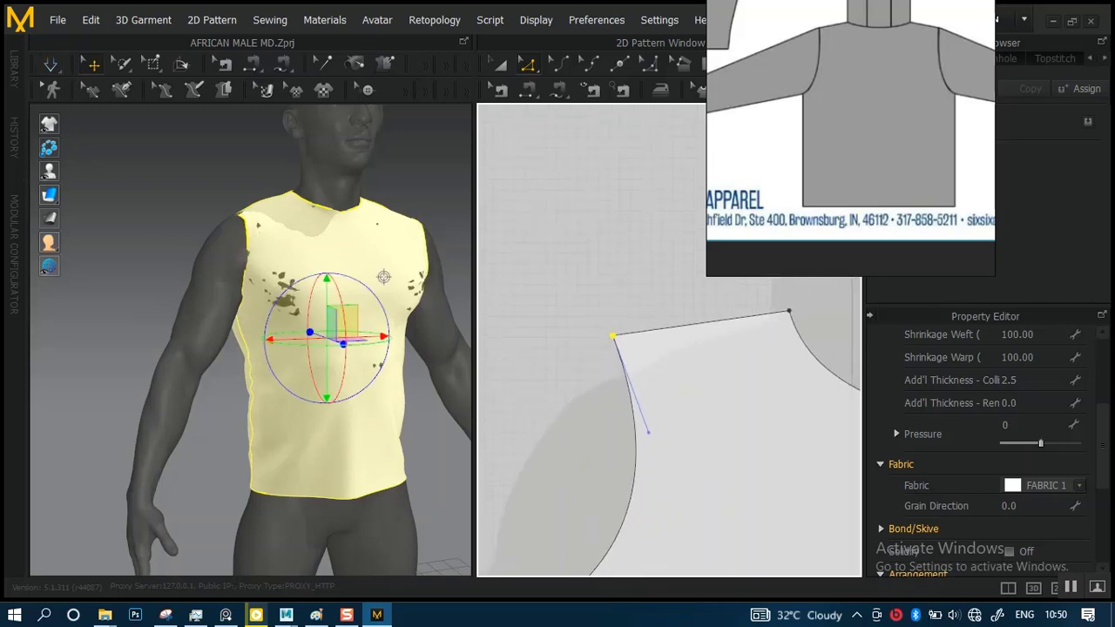
Extend the back panel's opposite outer shoulder point outward so both of its shoulders are equally wide
{"action": "right_click_drag", "start_coordinate": [654, 310], "coordinate": [702, 458], "text": "alt"}
{"action": "middle_click_drag", "start_coordinate": [484, 340], "coordinate": [610, 332], "text": "alt"}
{"action": "right_click_drag", "start_coordinate": [620, 338], "coordinate": [671, 427], "text": "alt"}
{"action": "middle_click_drag", "start_coordinate": [589, 286], "coordinate": [680, 366], "text": "alt"}
{"action": "right_click_drag", "start_coordinate": [655, 370], "coordinate": [681, 408], "text": "alt"}
{"action": "left_click_drag", "start_coordinate": [633, 356], "coordinate": [687, 426]}
{"action": "middle_click_drag", "start_coordinate": [651, 369], "coordinate": [622, 263], "text": "alt"}
{"action": "right_click_drag", "start_coordinate": [622, 336], "coordinate": [635, 361], "text": "alt"}
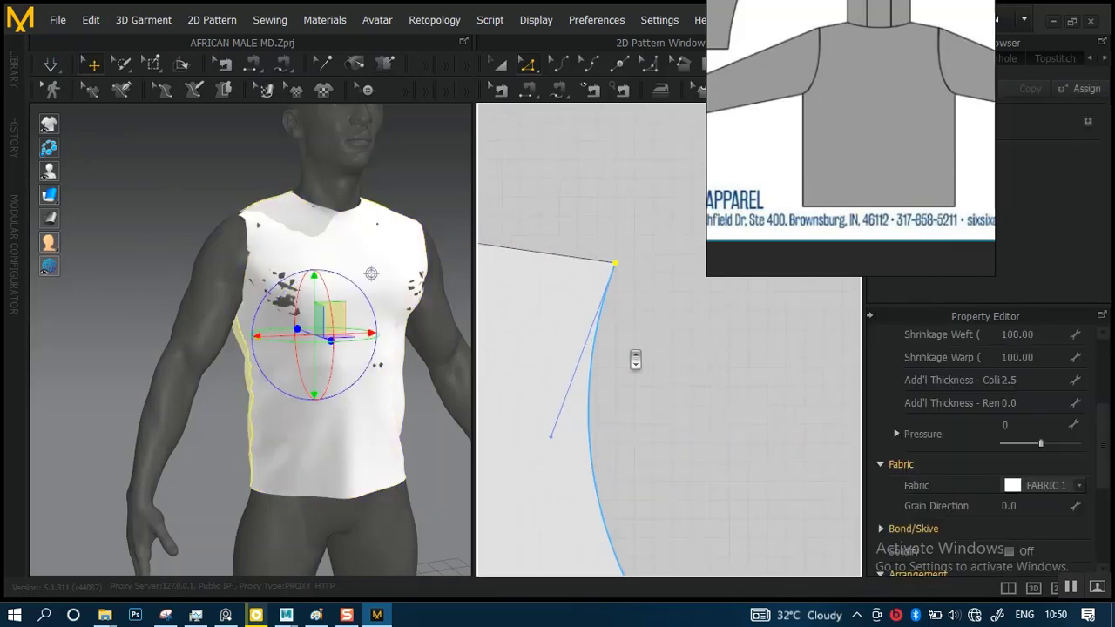
{"action": "middle_click_drag", "start_coordinate": [620, 288], "coordinate": [624, 369], "text": "alt"}
{"action": "left_click_drag", "start_coordinate": [621, 348], "coordinate": [667, 362]}
{"action": "scroll", "coordinate": [612, 385], "scroll_direction": "down", "scroll_amount": 3}
{"action": "middle_click_drag", "start_coordinate": [590, 323], "coordinate": [640, 291]}
{"action": "scroll", "coordinate": [572, 230], "scroll_direction": "down", "scroll_amount": 5}
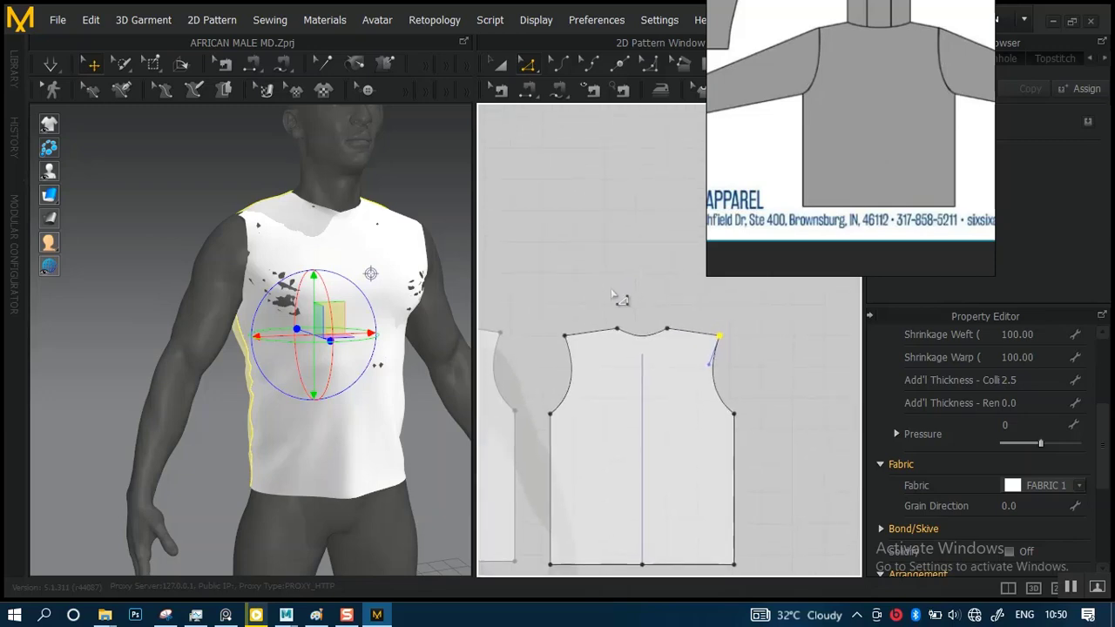
Simulate the garment with the widened shoulders and examine its shoulders and armholes from the back and front
{"action": "key", "text": "space"}
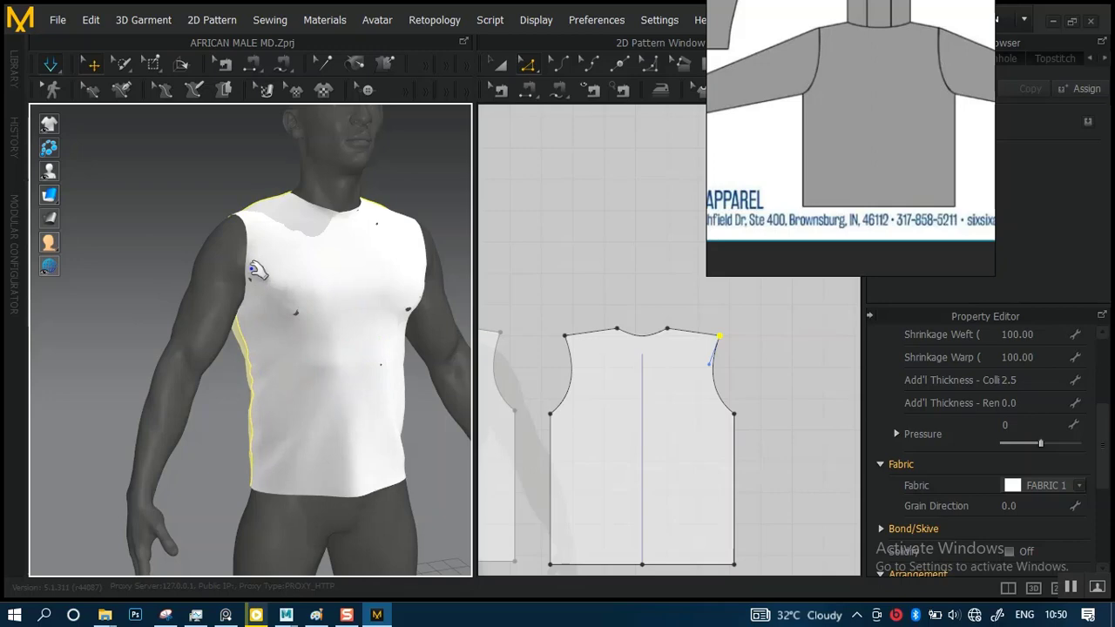
{"action": "right_click_drag", "start_coordinate": [279, 261], "coordinate": [262, 276]}
{"action": "scroll", "coordinate": [269, 295], "scroll_direction": "up", "scroll_amount": 2}
{"action": "right_click_drag", "start_coordinate": [279, 225], "coordinate": [423, 246]}
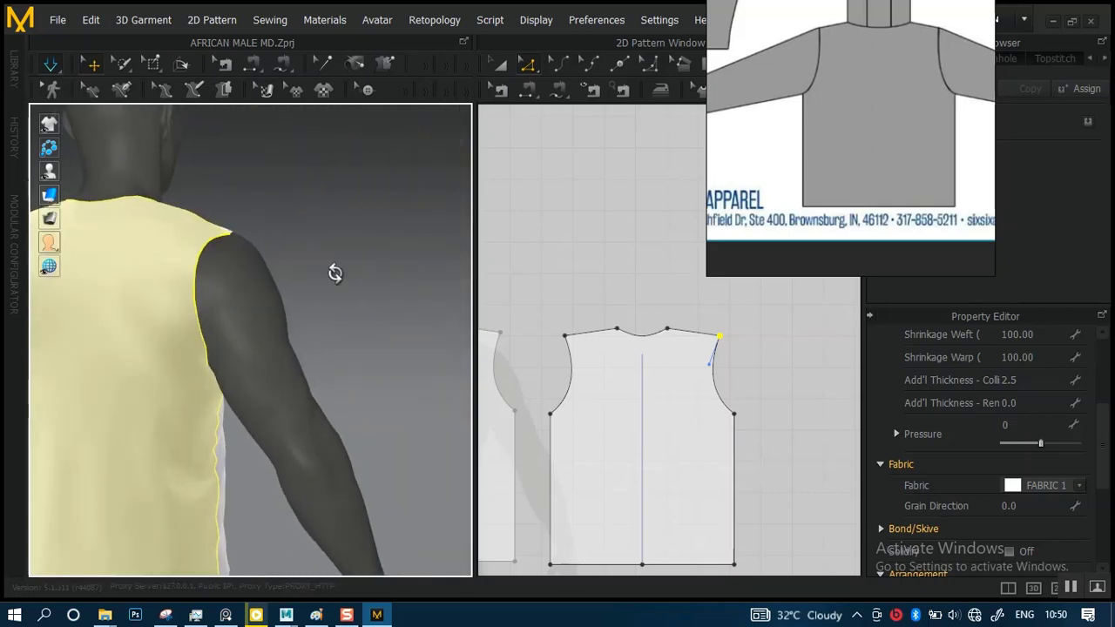
{"action": "right_click_drag", "start_coordinate": [334, 274], "coordinate": [148, 301]}
{"action": "key", "text": "2"}
{"action": "scroll", "coordinate": [301, 300], "scroll_direction": "down", "scroll_amount": 2}
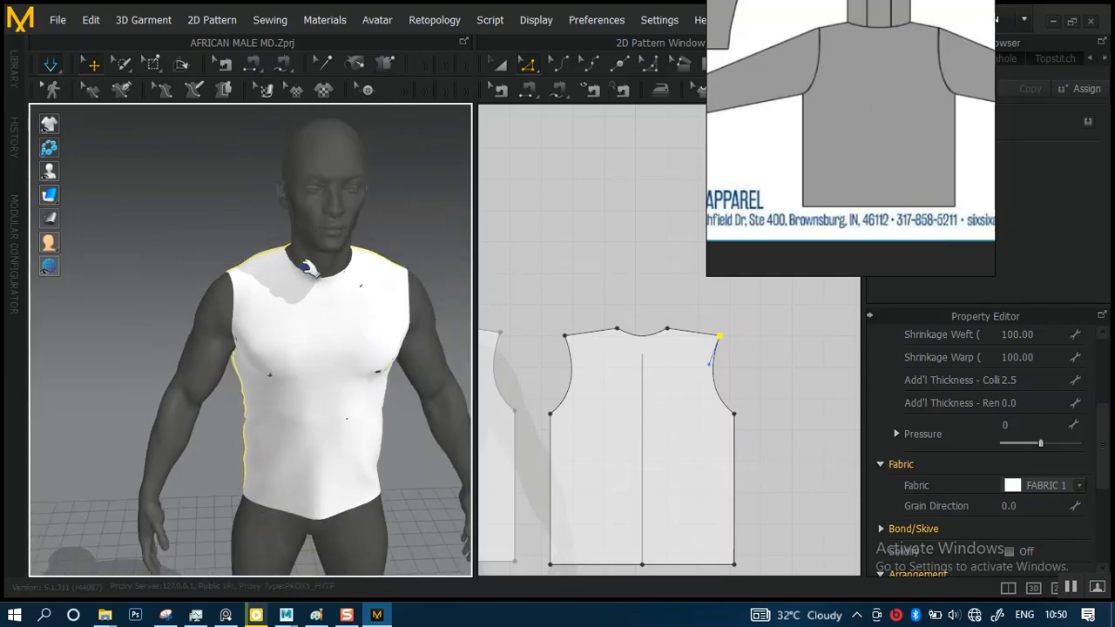
{"action": "middle_click_drag", "start_coordinate": [308, 269], "coordinate": [237, 267]}
{"action": "right_click_drag", "start_coordinate": [277, 267], "coordinate": [310, 295]}
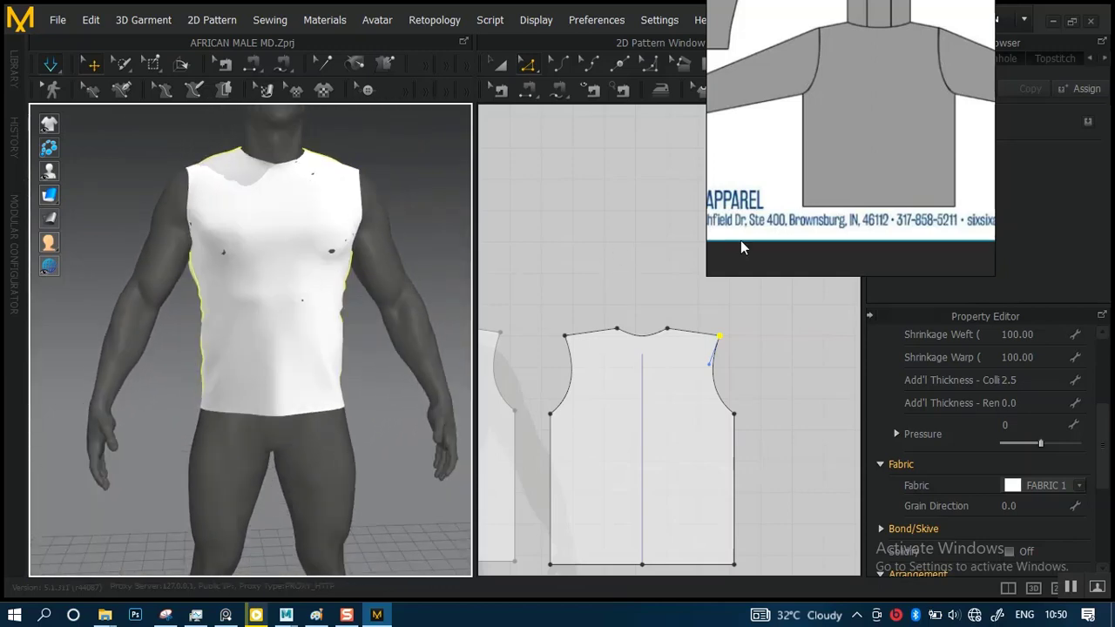
Select the front panel's underarm point, where the armhole curve meets the side seam, for another adjustment
{"action": "right_click_drag", "start_coordinate": [615, 386], "coordinate": [754, 354]}
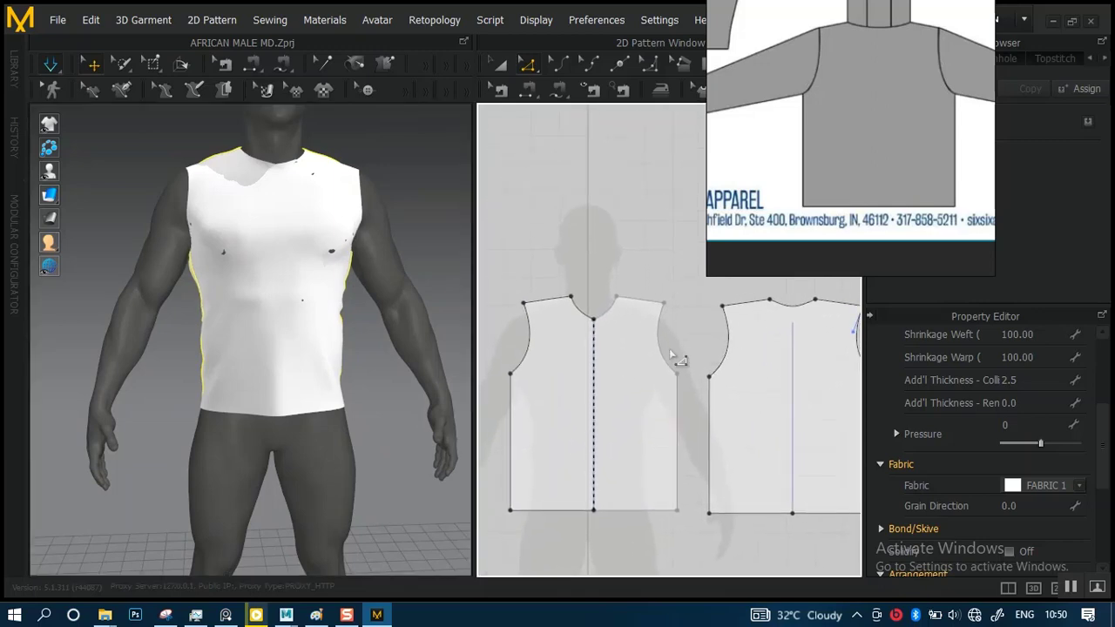
{"action": "right_click_drag", "start_coordinate": [649, 360], "coordinate": [646, 367]}
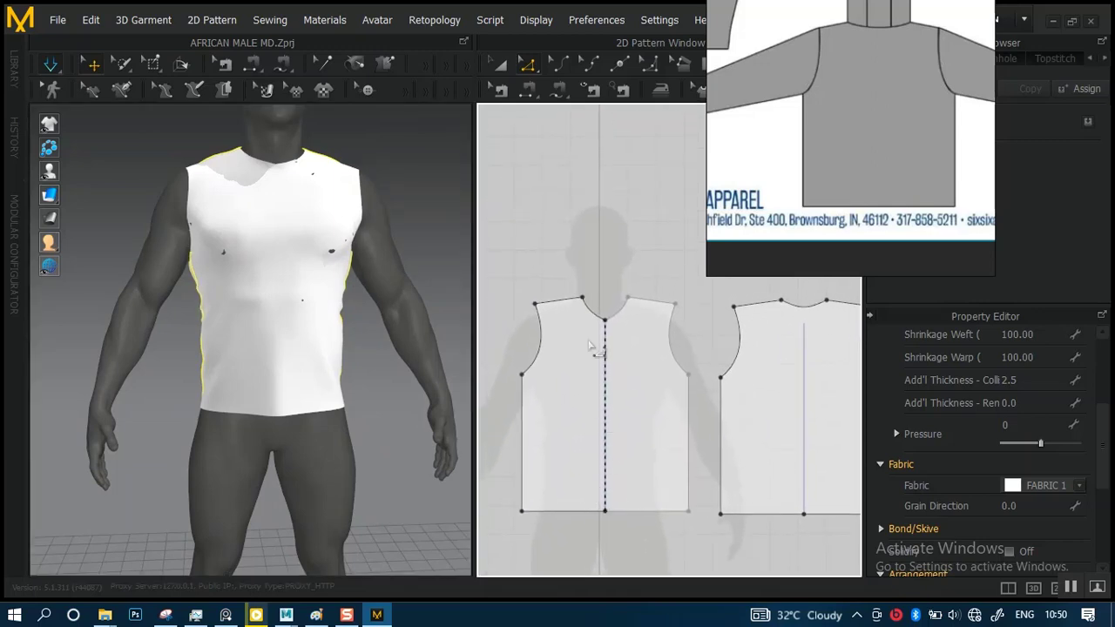
{"action": "scroll", "coordinate": [590, 347], "scroll_direction": "up", "scroll_amount": 6}
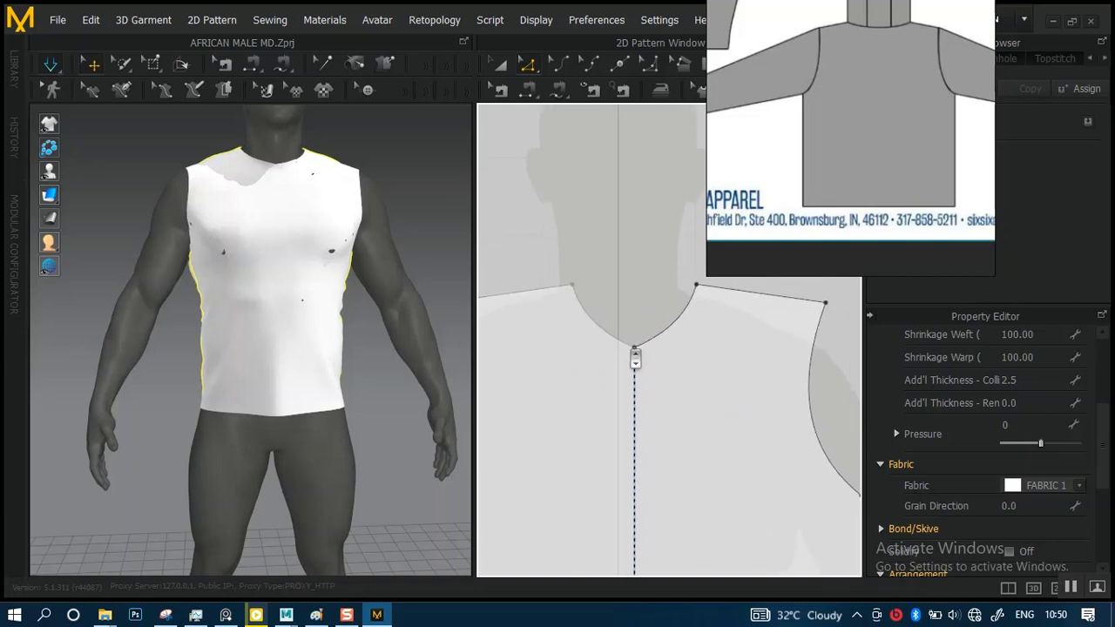
{"action": "scroll", "coordinate": [635, 358], "scroll_direction": "up", "scroll_amount": 1}
{"action": "scroll", "coordinate": [615, 332], "scroll_direction": "down", "scroll_amount": 4}
{"action": "right_click_drag", "start_coordinate": [598, 346], "coordinate": [681, 301]}
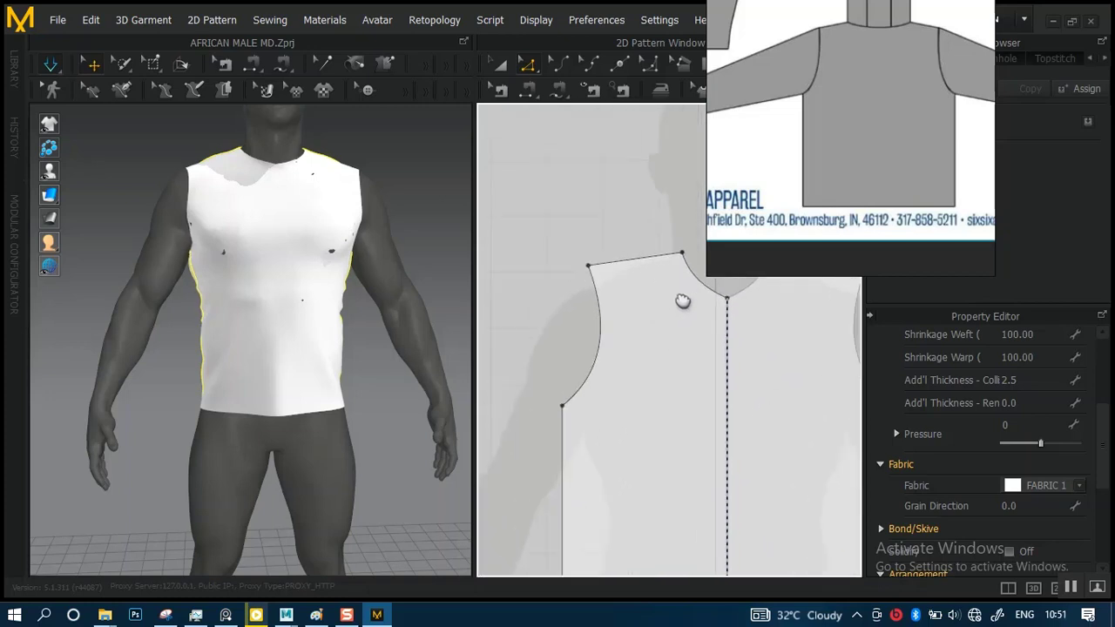
{"action": "middle_click_drag", "start_coordinate": [682, 301], "coordinate": [670, 274]}
{"action": "scroll", "coordinate": [599, 344], "scroll_direction": "up", "scroll_amount": 3}
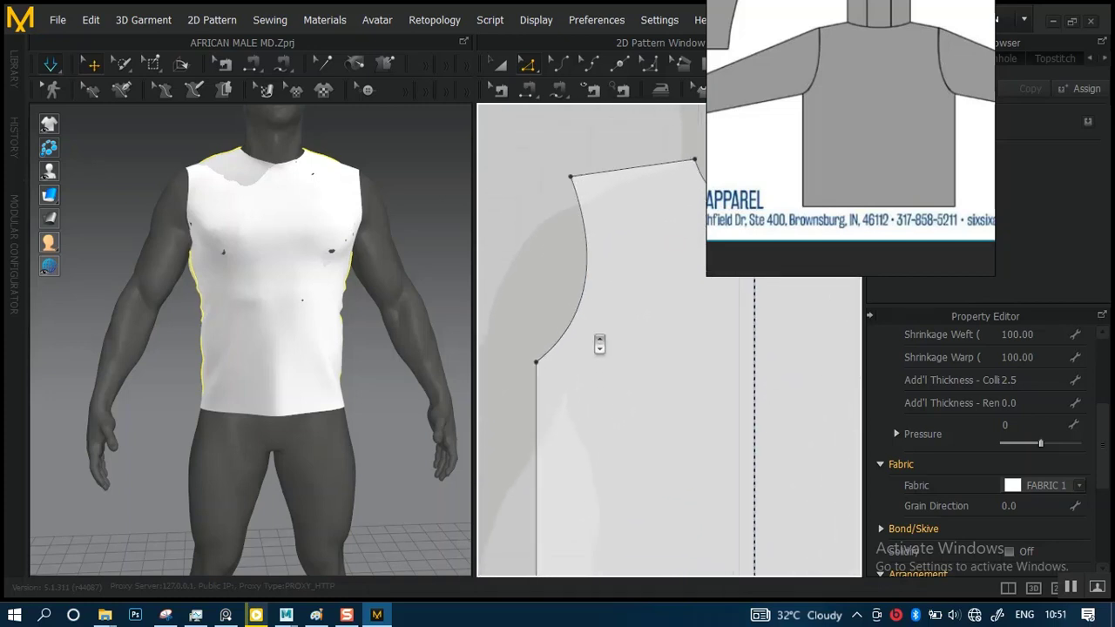
{"action": "scroll", "coordinate": [599, 344], "scroll_direction": "up", "scroll_amount": 1}
{"action": "middle_click_drag", "start_coordinate": [581, 347], "coordinate": [652, 287]}
{"action": "scroll", "coordinate": [576, 345], "scroll_direction": "up", "scroll_amount": 2}
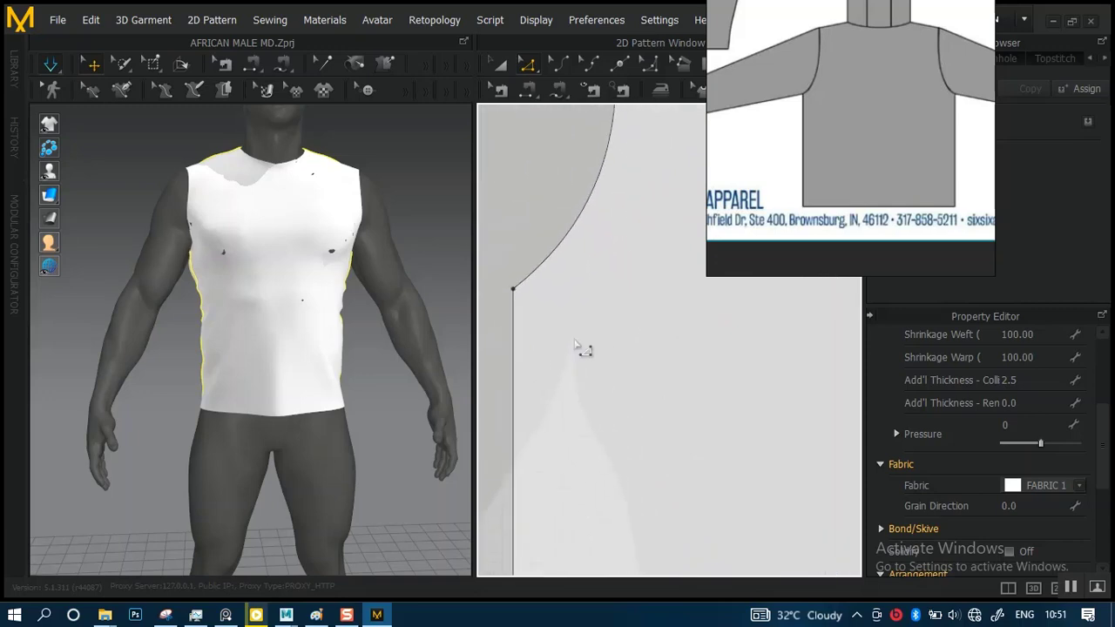
{"action": "middle_click_drag", "start_coordinate": [575, 344], "coordinate": [629, 362]}
{"action": "scroll", "coordinate": [613, 385], "scroll_direction": "down", "scroll_amount": 2}
{"action": "left_click_drag", "start_coordinate": [578, 303], "coordinate": [637, 370]}
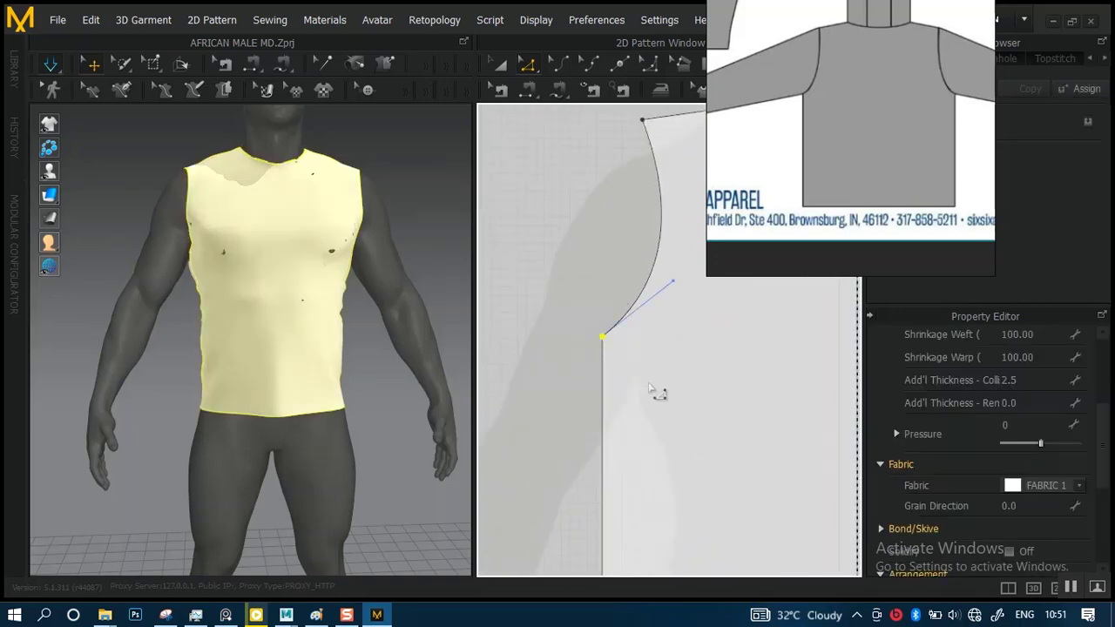
Add the back panel's matching underarm point to the selection and lower both panels' underarm points straight down by about 3.05 to deepen the armholes
{"action": "scroll", "coordinate": [649, 389], "scroll_direction": "down", "scroll_amount": 5}
{"action": "middle_click_drag", "start_coordinate": [509, 325], "coordinate": [555, 338]}
{"action": "scroll", "coordinate": [667, 353], "scroll_direction": "up", "scroll_amount": 3}
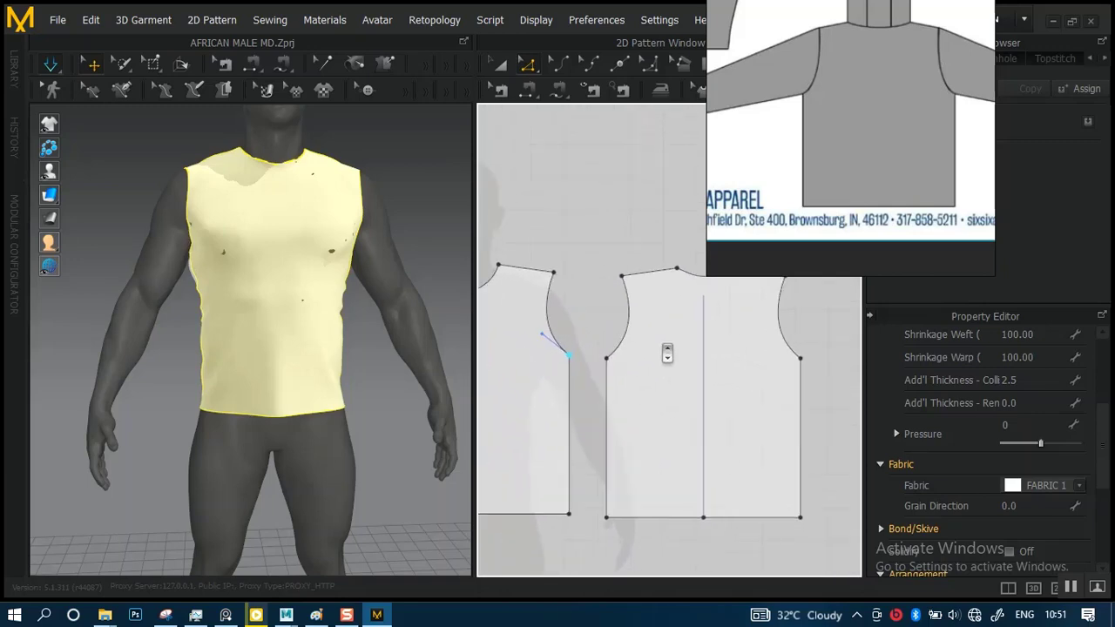
{"action": "scroll", "coordinate": [667, 353], "scroll_direction": "up", "scroll_amount": 1}
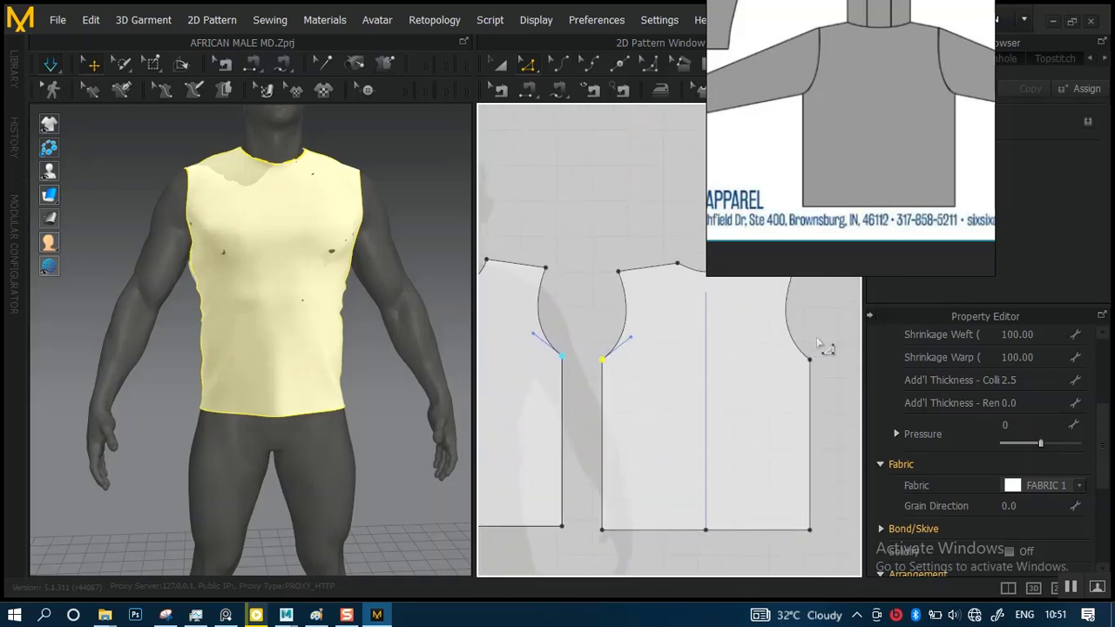
{"action": "middle_click_drag", "start_coordinate": [565, 364], "coordinate": [794, 361]}
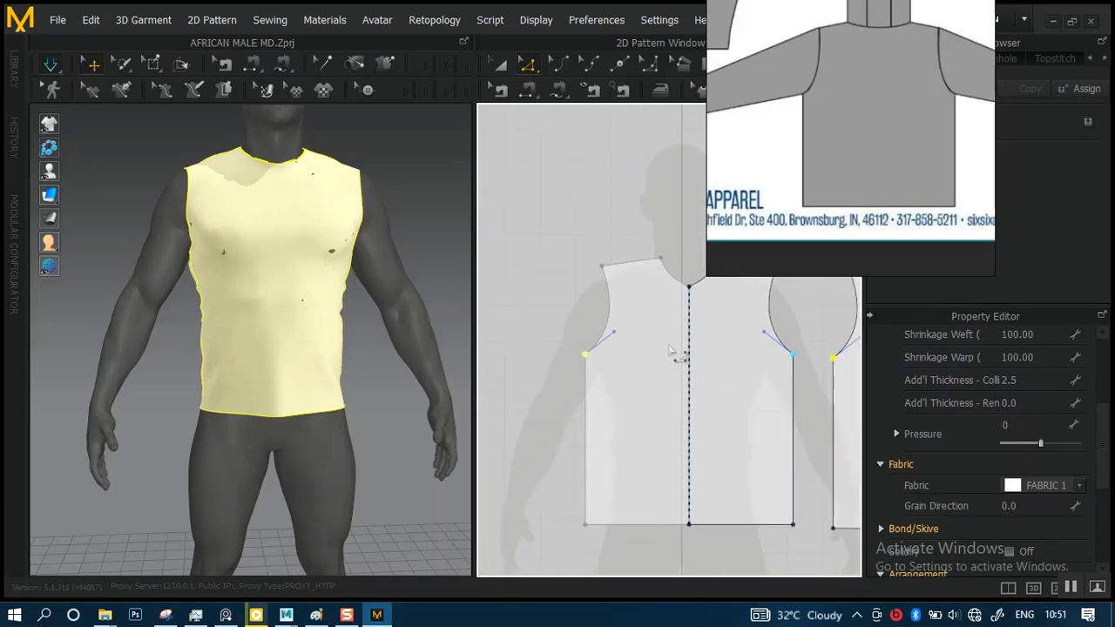
{"action": "scroll", "coordinate": [671, 348], "scroll_direction": "up", "scroll_amount": 3}
{"action": "middle_click_drag", "start_coordinate": [542, 341], "coordinate": [644, 317]}
{"action": "scroll", "coordinate": [667, 342], "scroll_direction": "up", "scroll_amount": 3}
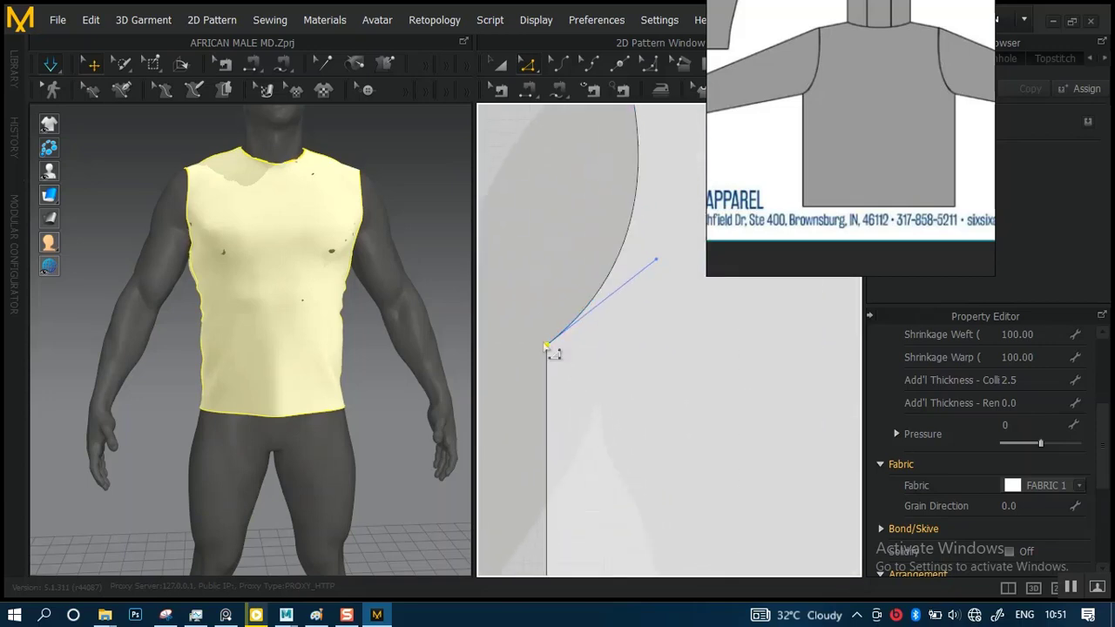
{"action": "left_click_drag", "start_coordinate": [546, 347], "coordinate": [544, 387]}
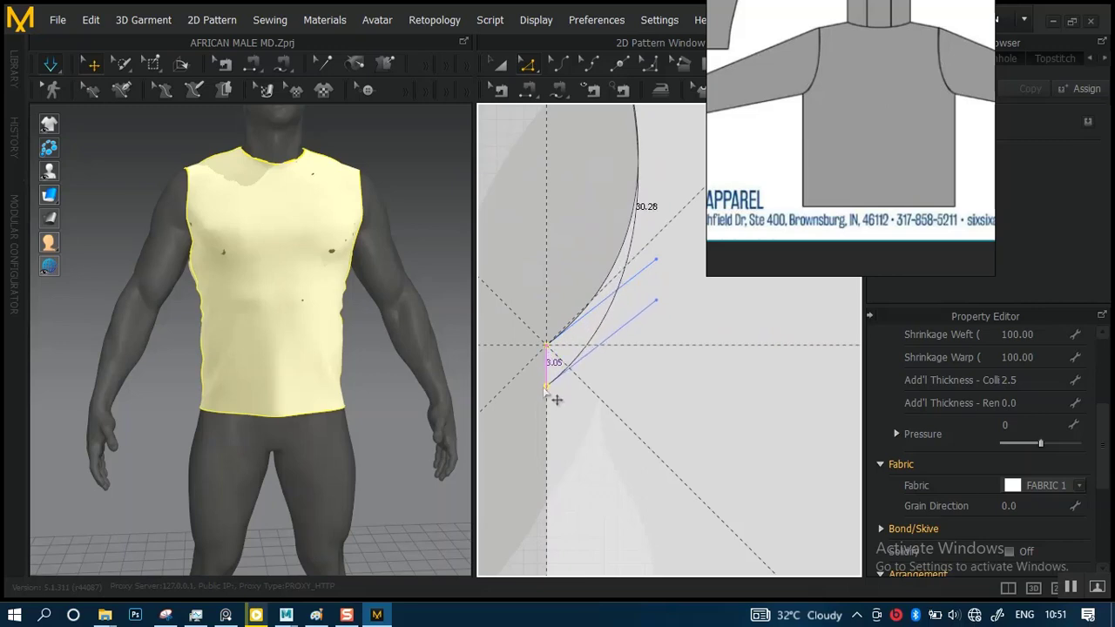
Simulate the garment with the deepened armholes and pull the fabric into place around the chest and underarm
{"action": "left_click", "coordinate": [278, 366]}
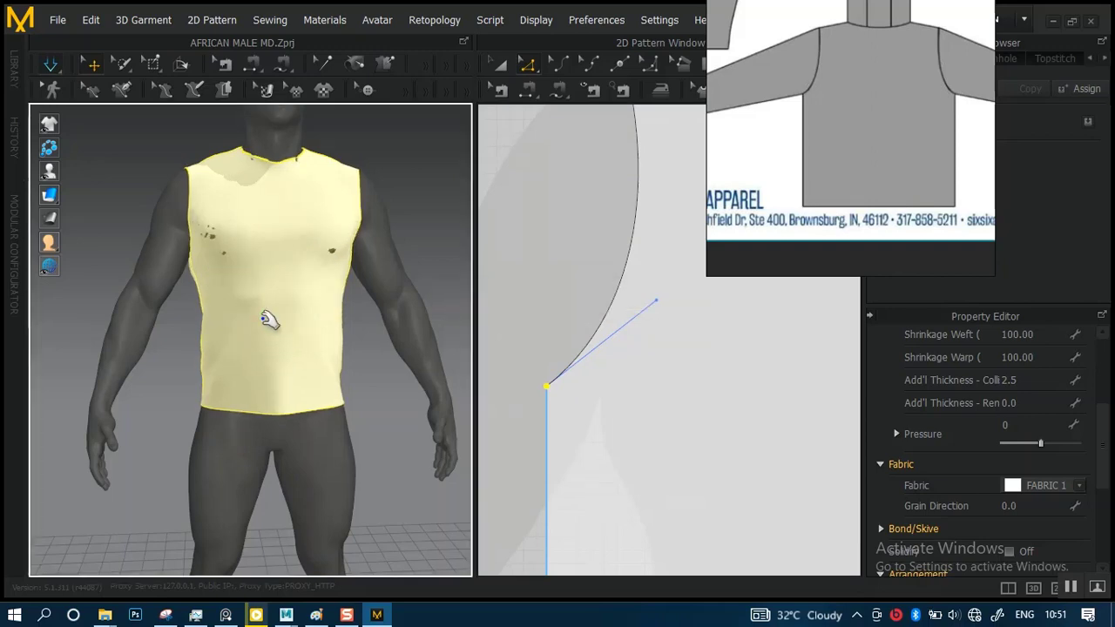
{"action": "scroll", "coordinate": [274, 349], "scroll_direction": "up", "scroll_amount": 3}
{"action": "right_click_drag", "start_coordinate": [275, 348], "coordinate": [343, 398]}
{"action": "scroll", "coordinate": [336, 406], "scroll_direction": "up", "scroll_amount": 5}
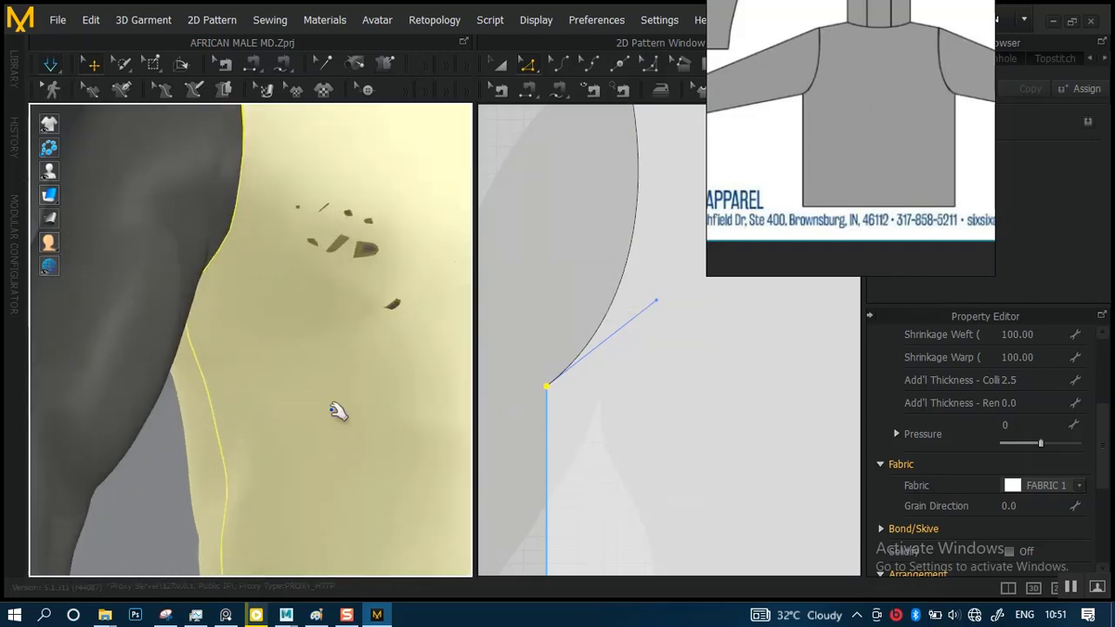
{"action": "right_click_drag", "start_coordinate": [245, 349], "coordinate": [204, 321]}
{"action": "left_click", "coordinate": [209, 378]}
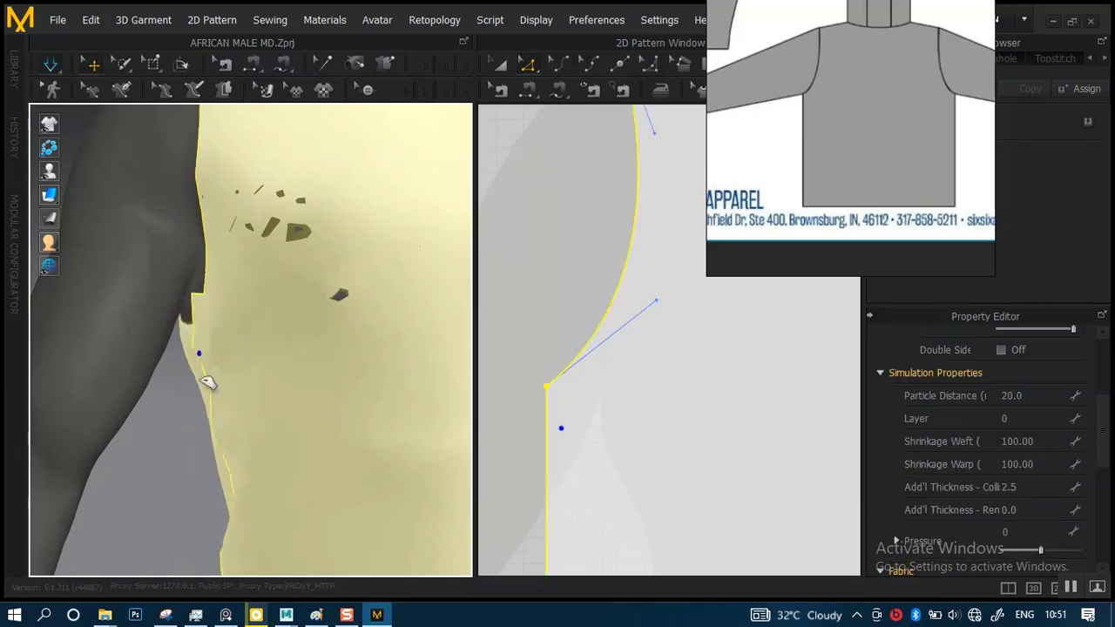
{"action": "left_click_drag", "start_coordinate": [201, 392], "coordinate": [163, 378]}
{"action": "scroll", "coordinate": [259, 353], "scroll_direction": "down", "scroll_amount": 4}
Examine the deepened armhole and side seam on the avatar from the side, back and front
{"action": "right_click_drag", "start_coordinate": [261, 354], "coordinate": [457, 352]}
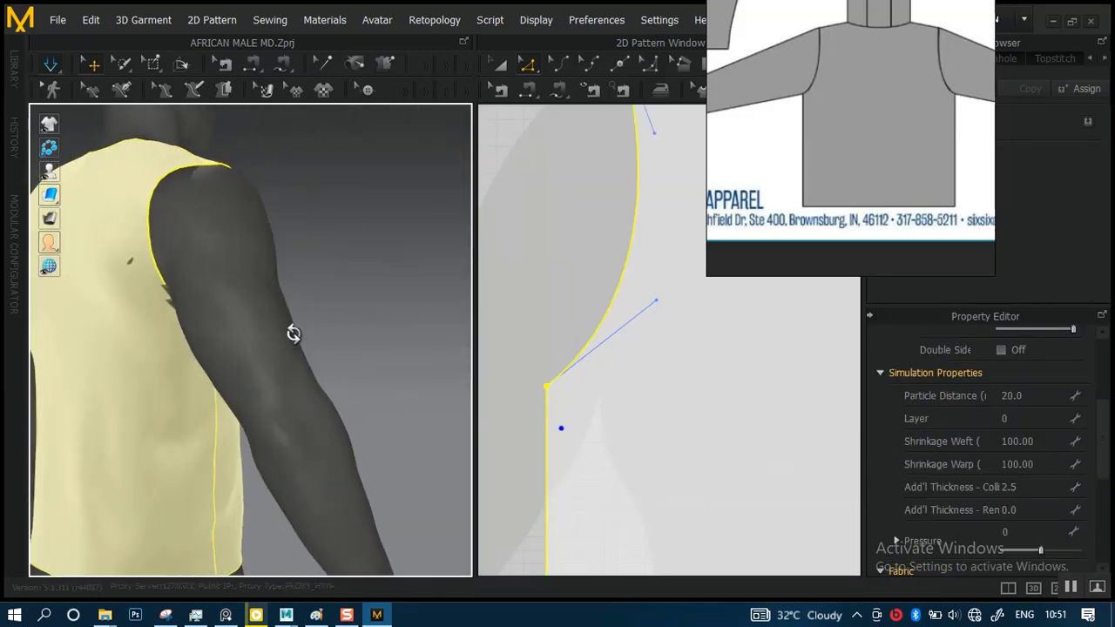
{"action": "right_click_drag", "start_coordinate": [291, 331], "coordinate": [358, 339]}
{"action": "scroll", "coordinate": [263, 361], "scroll_direction": "up", "scroll_amount": 4}
{"action": "right_click_drag", "start_coordinate": [262, 367], "coordinate": [250, 366]}
{"action": "left_click_drag", "start_coordinate": [268, 309], "coordinate": [297, 382]}
{"action": "scroll", "coordinate": [273, 369], "scroll_direction": "down", "scroll_amount": 6}
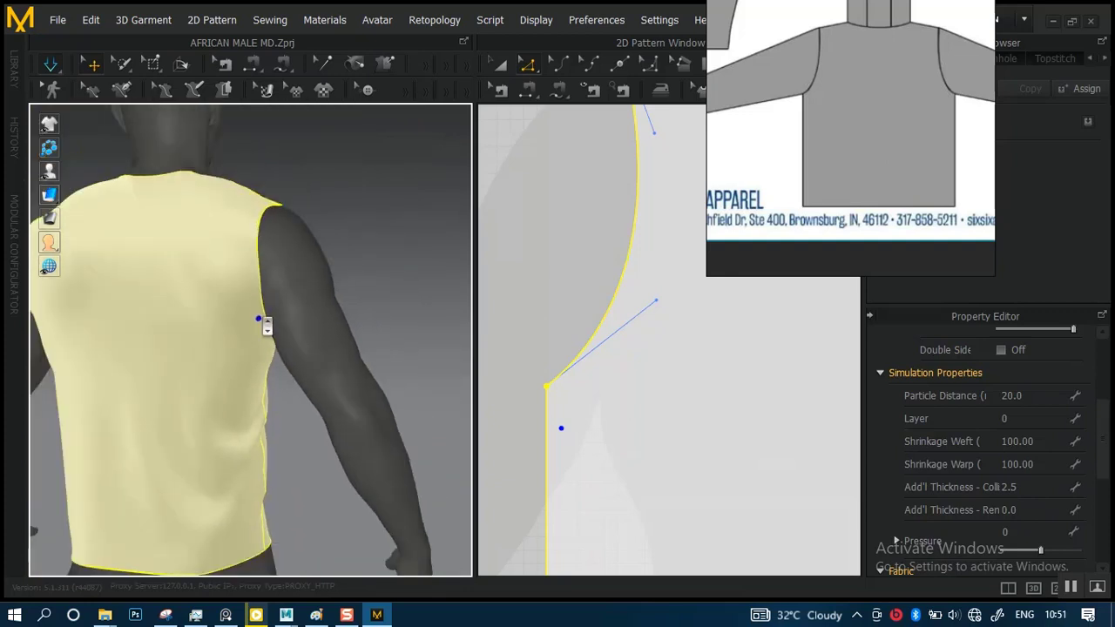
{"action": "right_click_drag", "start_coordinate": [236, 343], "coordinate": [324, 324]}
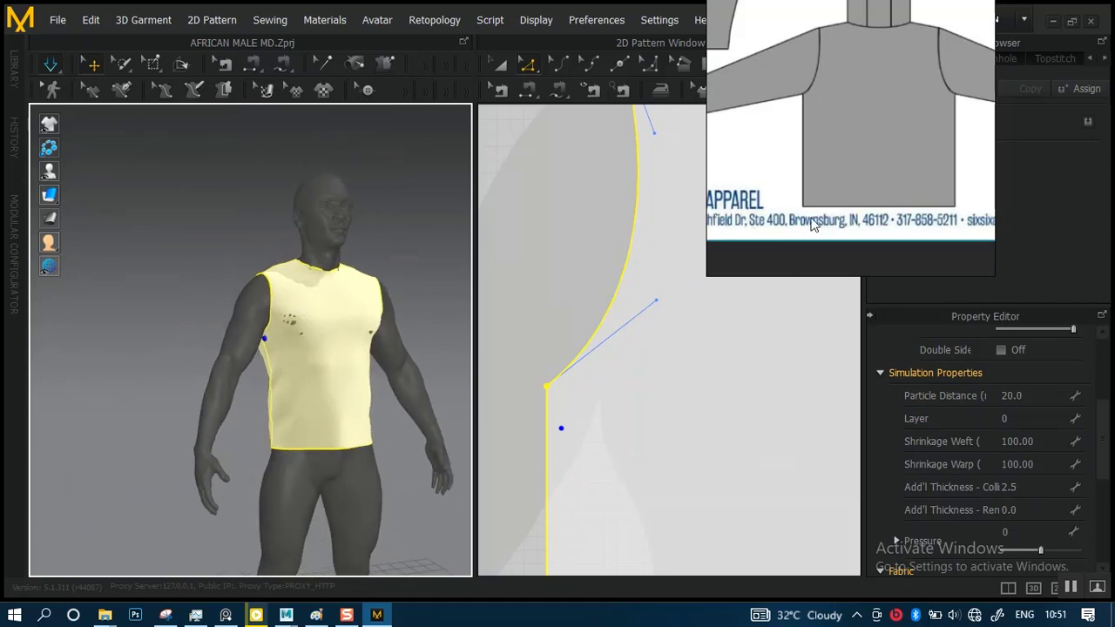
Stop the simulation and find the reference board's photo of a man wearing a hoodie under a plaid jacket
{"action": "scroll", "coordinate": [821, 203], "scroll_direction": "down", "scroll_amount": 8}
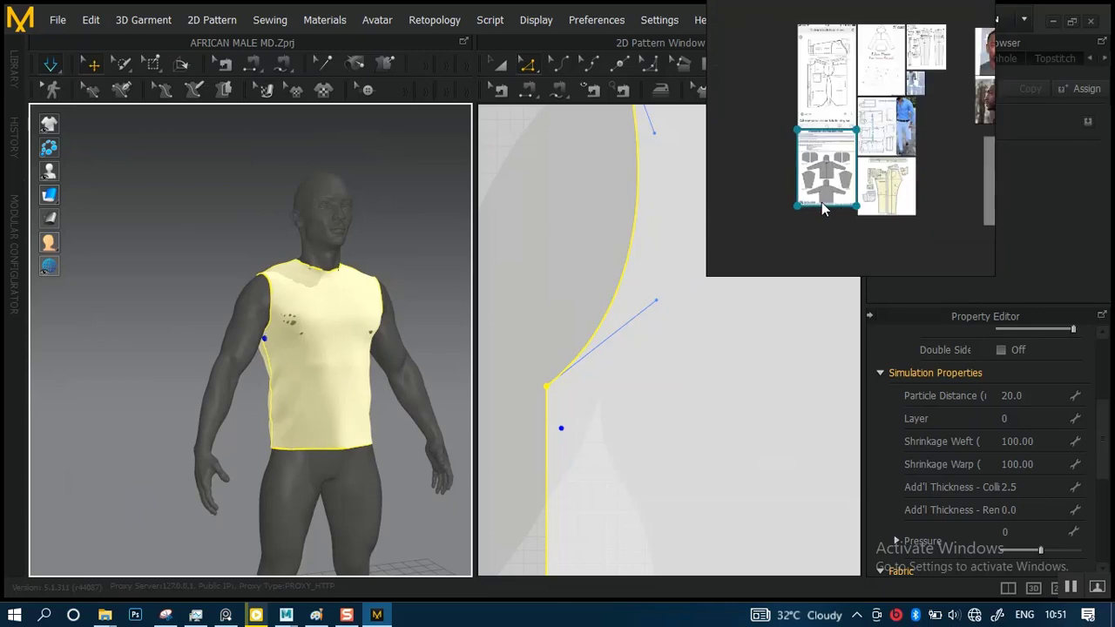
{"action": "middle_click_drag", "start_coordinate": [875, 170], "coordinate": [838, 182]}
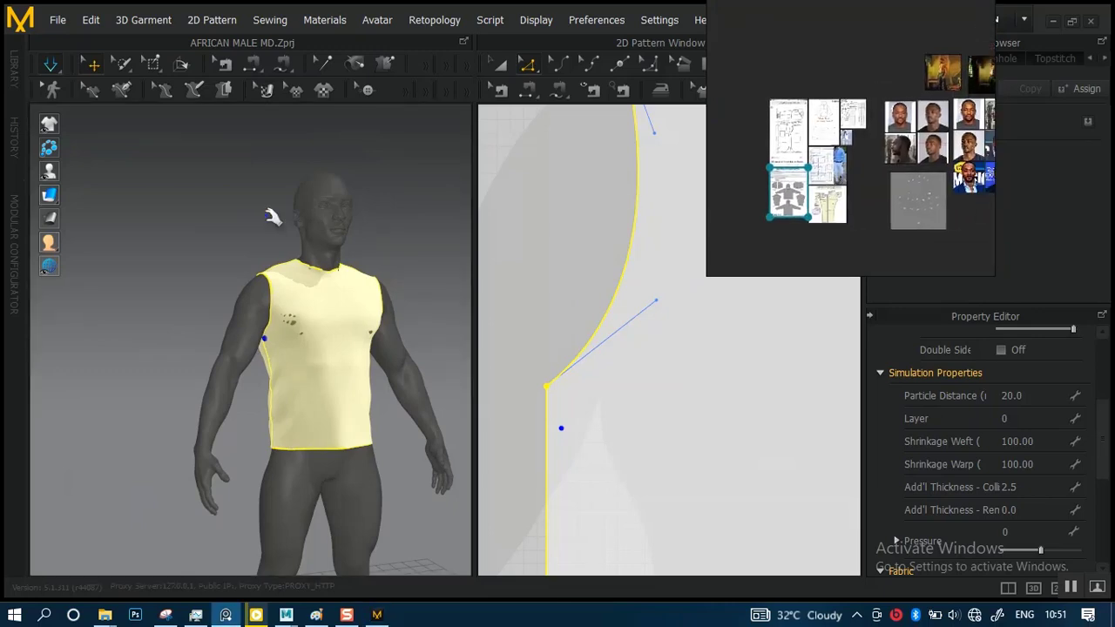
{"action": "scroll", "coordinate": [287, 270], "scroll_direction": "up", "scroll_amount": 2}
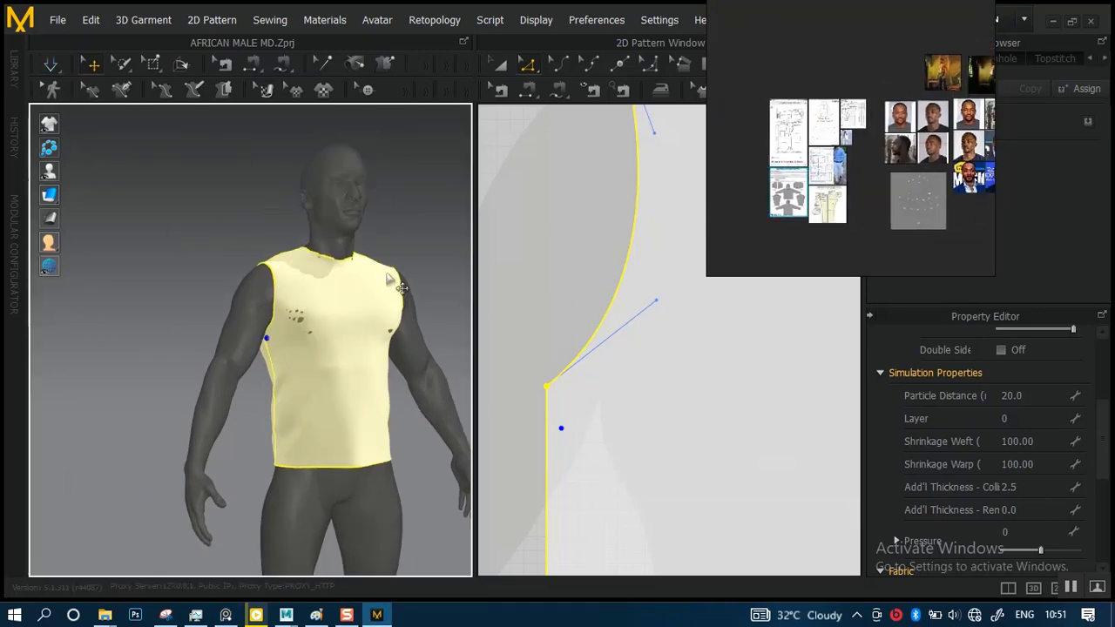
{"action": "scroll", "coordinate": [871, 185], "scroll_direction": "down", "scroll_amount": 2}
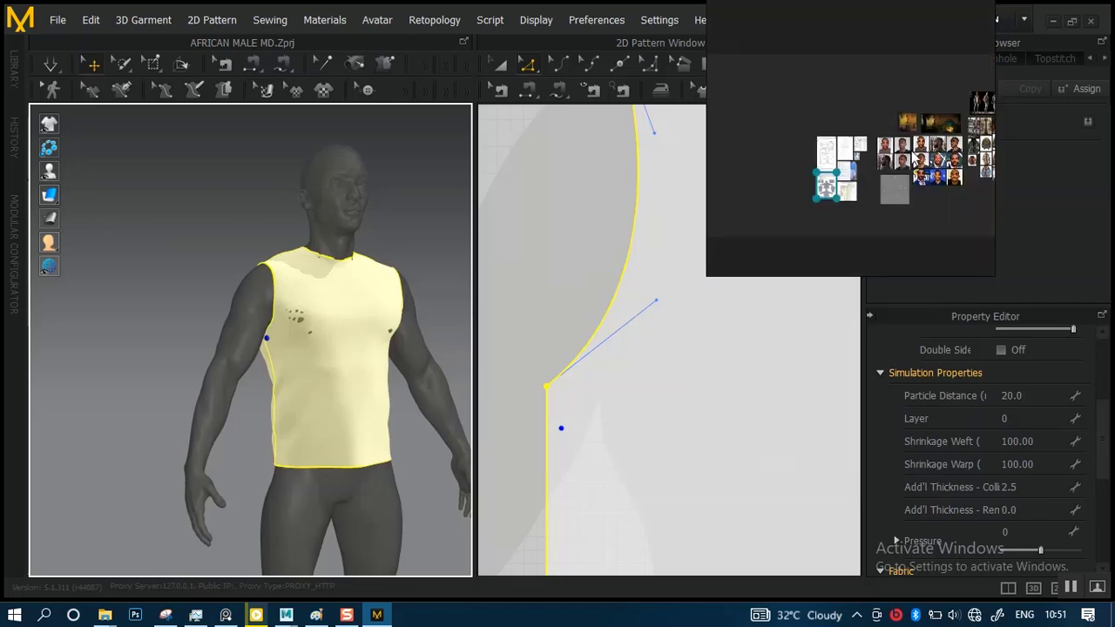
{"action": "scroll", "coordinate": [889, 166], "scroll_direction": "up", "scroll_amount": 5}
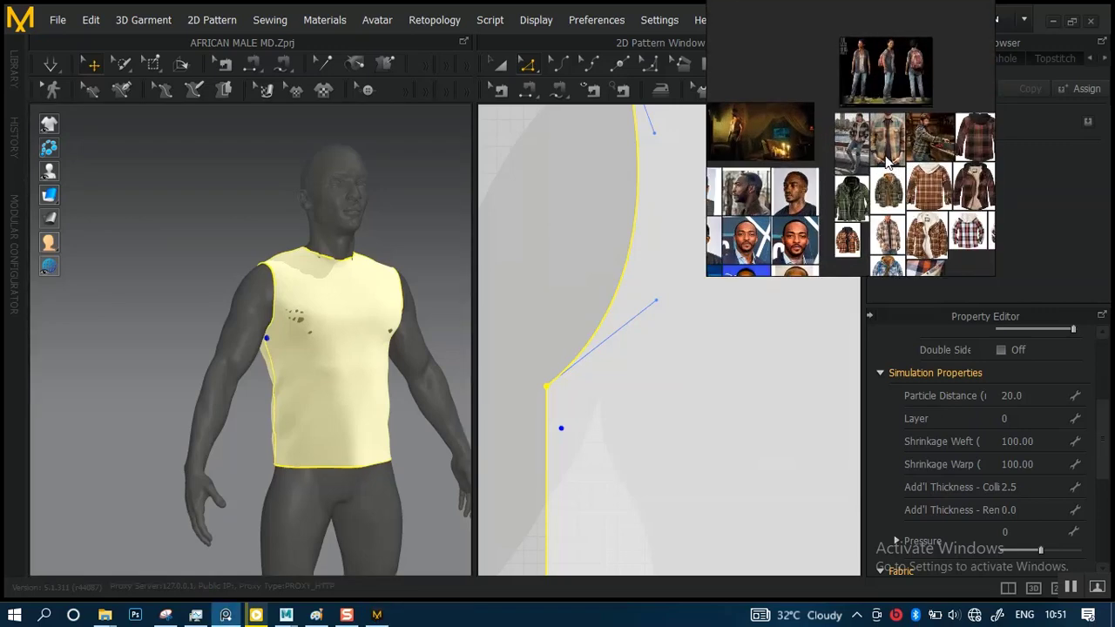
{"action": "scroll", "coordinate": [886, 161], "scroll_direction": "up", "scroll_amount": 2}
{"action": "scroll", "coordinate": [854, 150], "scroll_direction": "up", "scroll_amount": 2}
{"action": "scroll", "coordinate": [840, 192], "scroll_direction": "up", "scroll_amount": 1}
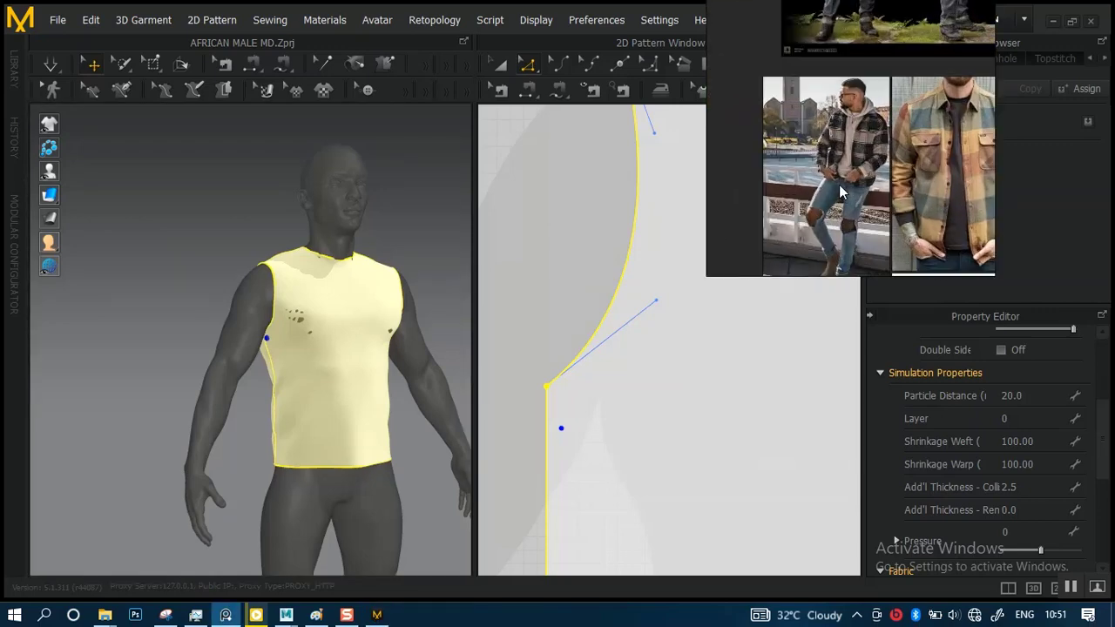
{"action": "scroll", "coordinate": [840, 185], "scroll_direction": "up", "scroll_amount": 5}
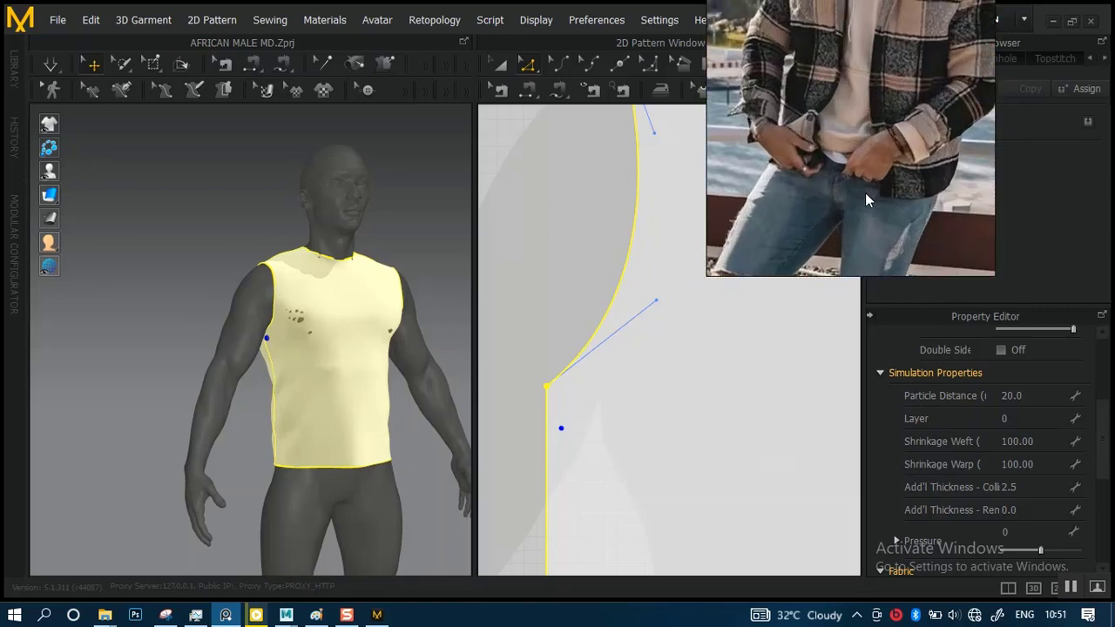
Examine the hoodie's neckline, drawstrings, body length and hem in the plaid-jacket reference photo
{"action": "scroll", "coordinate": [862, 194], "scroll_direction": "up", "scroll_amount": 1}
{"action": "scroll", "coordinate": [857, 198], "scroll_direction": "up", "scroll_amount": 1}
{"action": "middle_click_drag", "start_coordinate": [864, 148], "coordinate": [845, 191]}
{"action": "scroll", "coordinate": [859, 241], "scroll_direction": "down", "scroll_amount": 4}
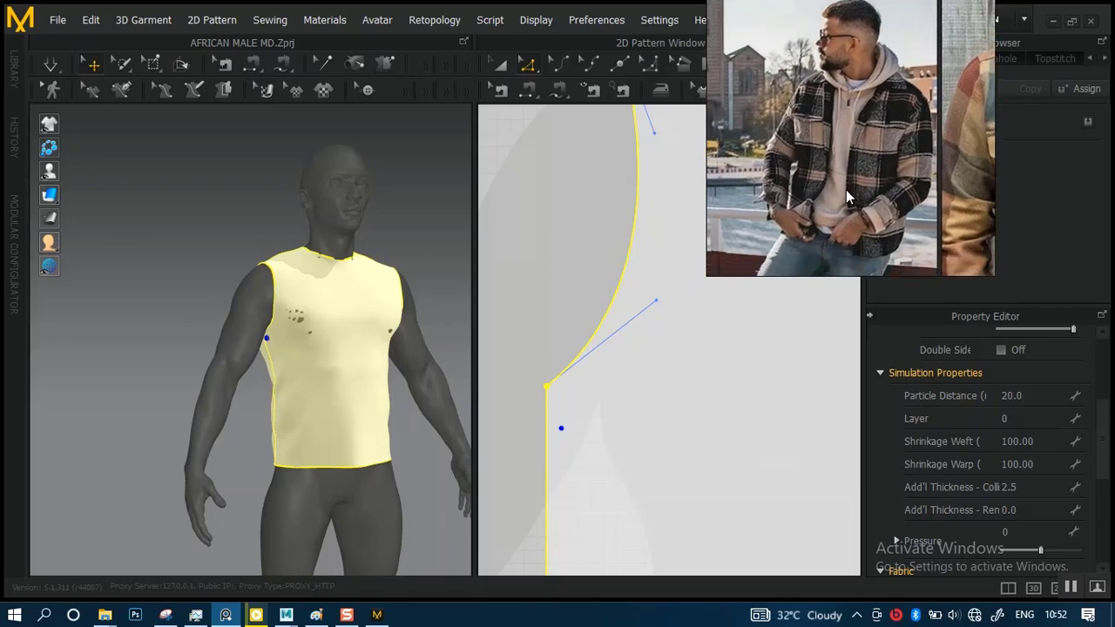
{"action": "scroll", "coordinate": [846, 189], "scroll_direction": "up", "scroll_amount": 4}
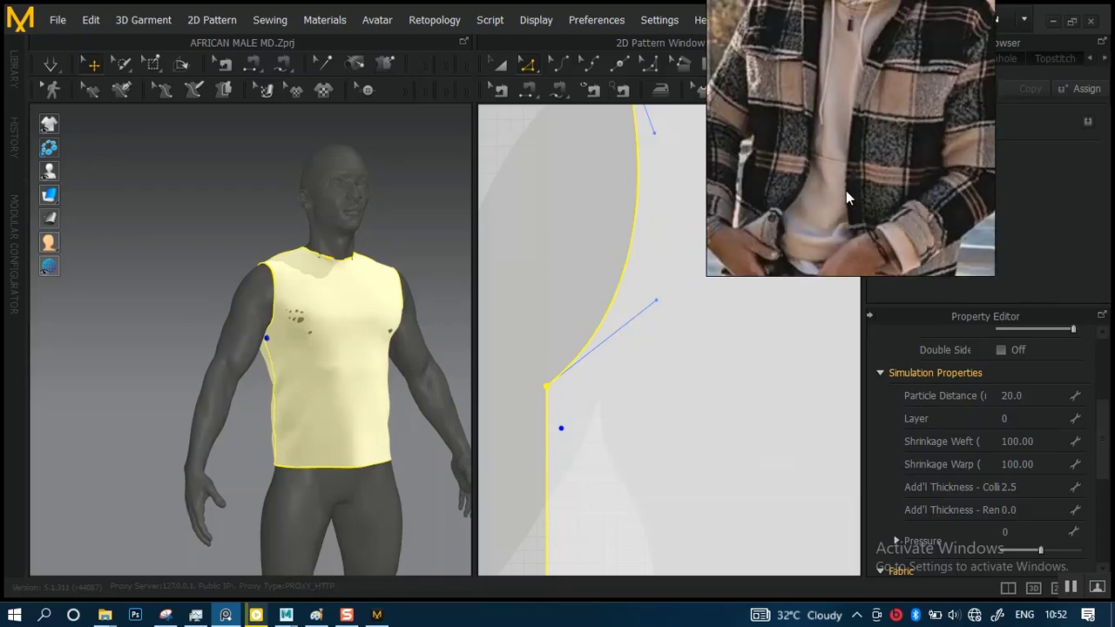
{"action": "scroll", "coordinate": [847, 191], "scroll_direction": "down", "scroll_amount": 4}
{"action": "scroll", "coordinate": [849, 193], "scroll_direction": "up", "scroll_amount": 5}
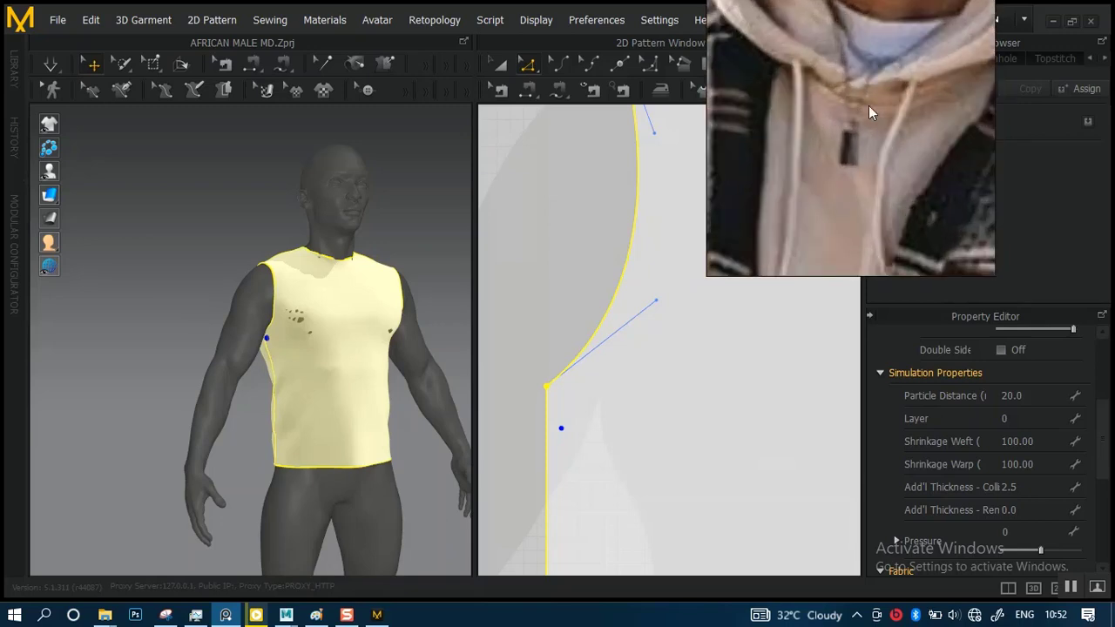
{"action": "scroll", "coordinate": [867, 106], "scroll_direction": "down", "scroll_amount": 5}
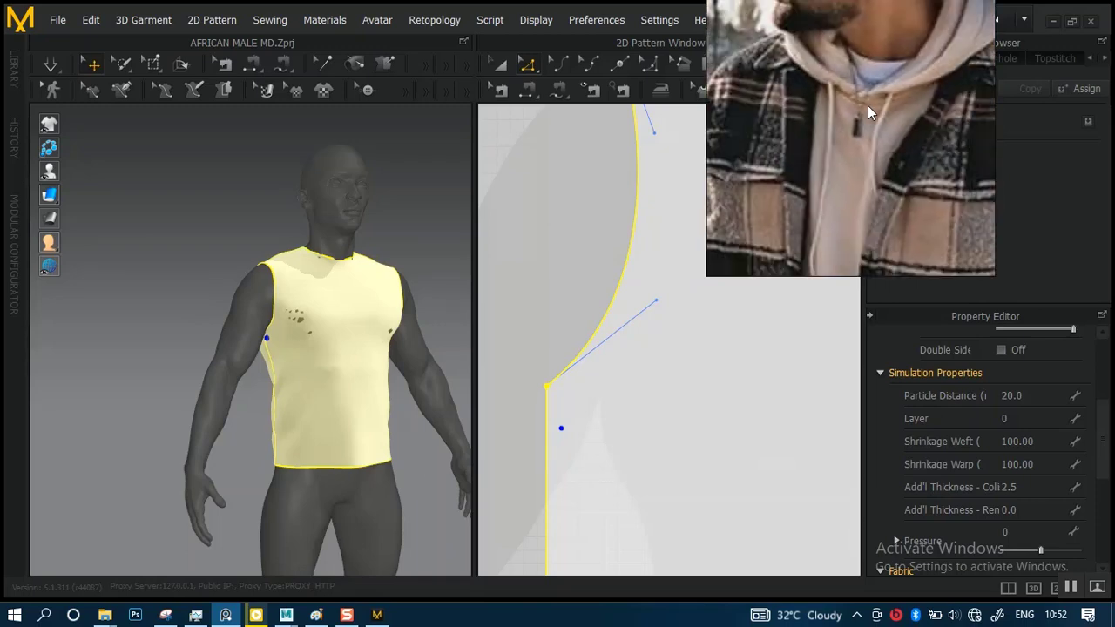
{"action": "middle_click_drag", "start_coordinate": [864, 120], "coordinate": [882, 92]}
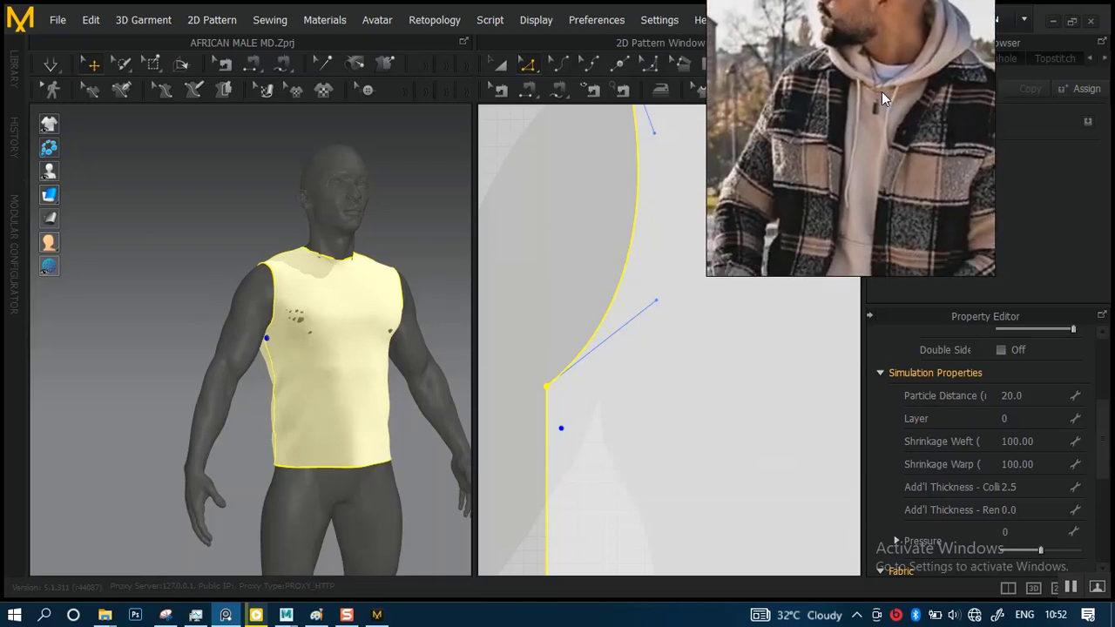
{"action": "middle_click_drag", "start_coordinate": [869, 148], "coordinate": [853, 66]}
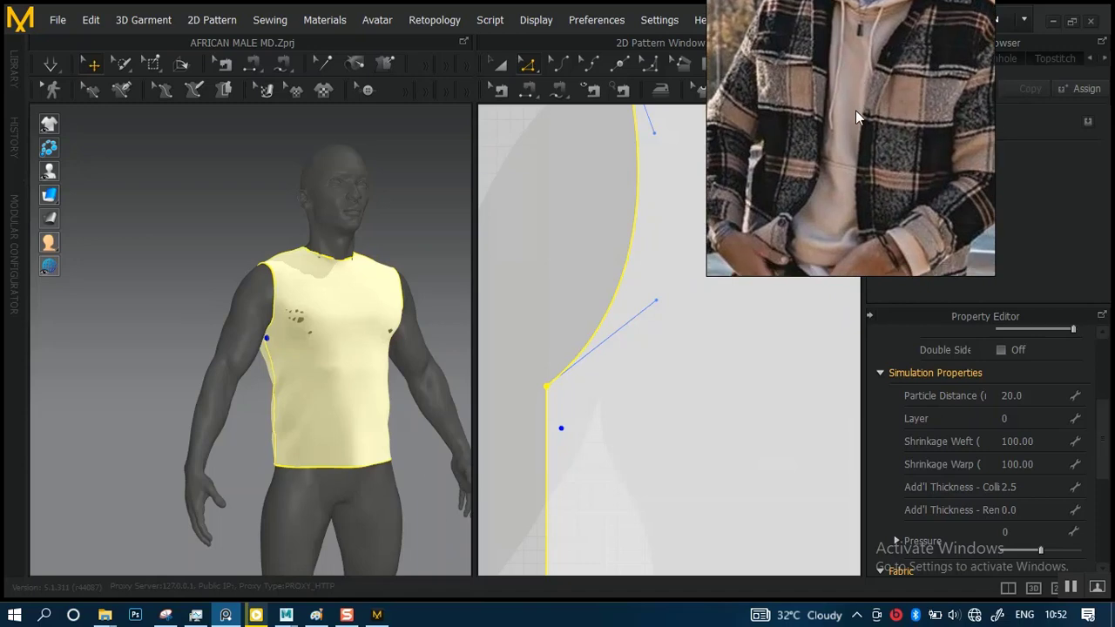
{"action": "middle_click_drag", "start_coordinate": [860, 151], "coordinate": [824, 145]}
{"action": "scroll", "coordinate": [830, 196], "scroll_direction": "down", "scroll_amount": 3}
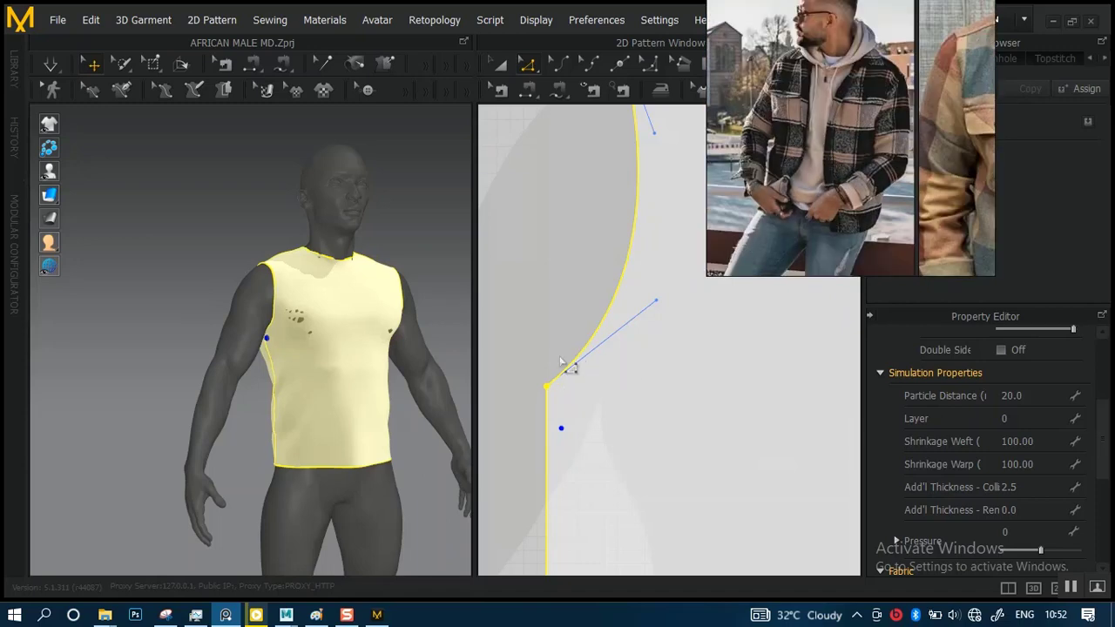
Select the front and back panels with the Transform Pattern tool and stretch them downward together to lengthen the body
{"action": "scroll", "coordinate": [331, 394], "scroll_direction": "down", "scroll_amount": 4}
{"action": "scroll", "coordinate": [627, 292], "scroll_direction": "down", "scroll_amount": 9}
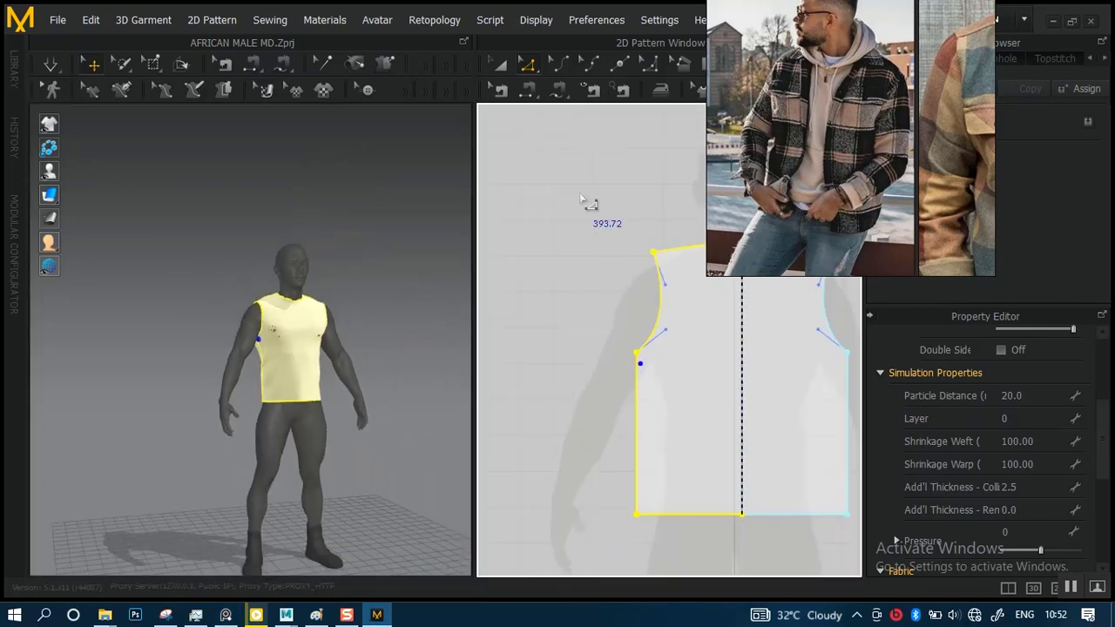
{"action": "scroll", "coordinate": [662, 314], "scroll_direction": "down", "scroll_amount": 3}
{"action": "left_click", "coordinate": [500, 66]}
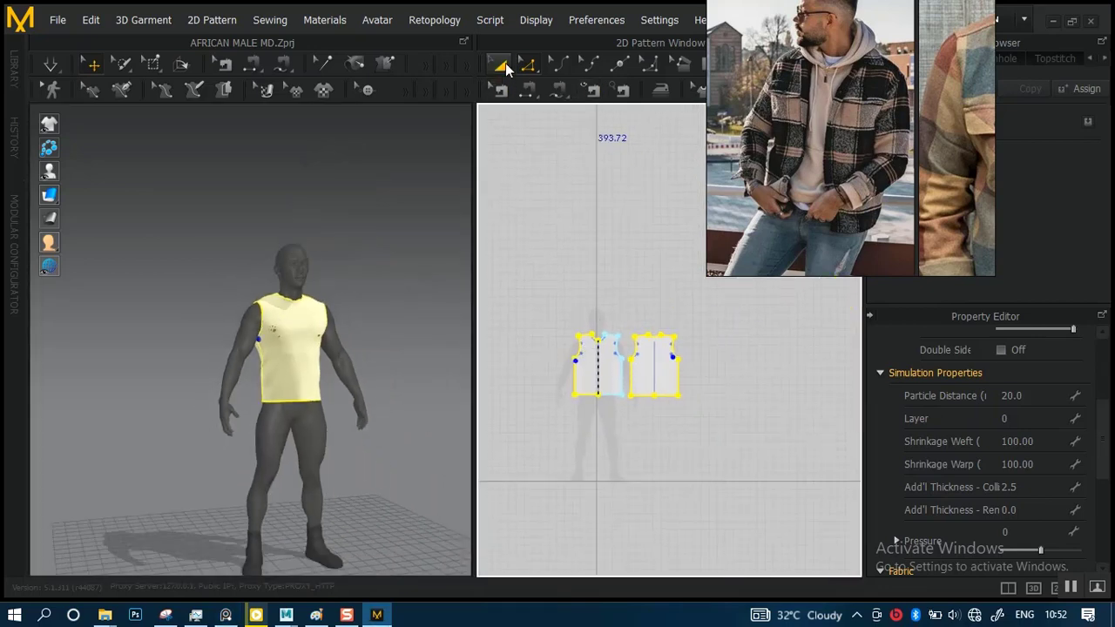
{"action": "scroll", "coordinate": [571, 306], "scroll_direction": "up", "scroll_amount": 2}
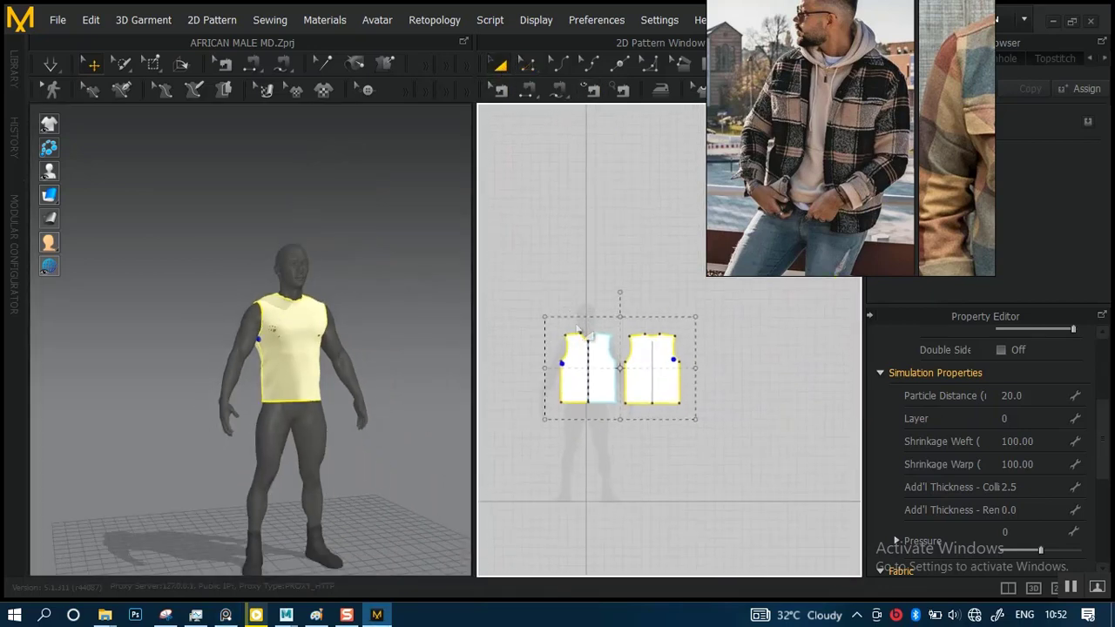
{"action": "left_click_drag", "start_coordinate": [537, 264], "coordinate": [711, 468]}
{"action": "scroll", "coordinate": [706, 396], "scroll_direction": "up", "scroll_amount": 5}
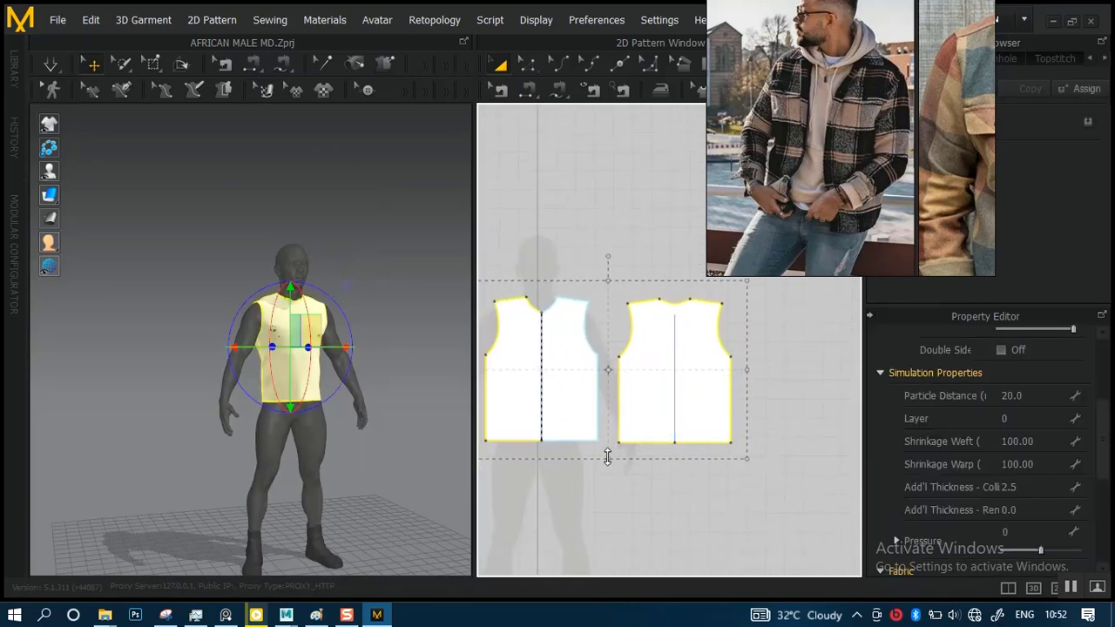
{"action": "left_click_drag", "start_coordinate": [608, 460], "coordinate": [608, 473]}
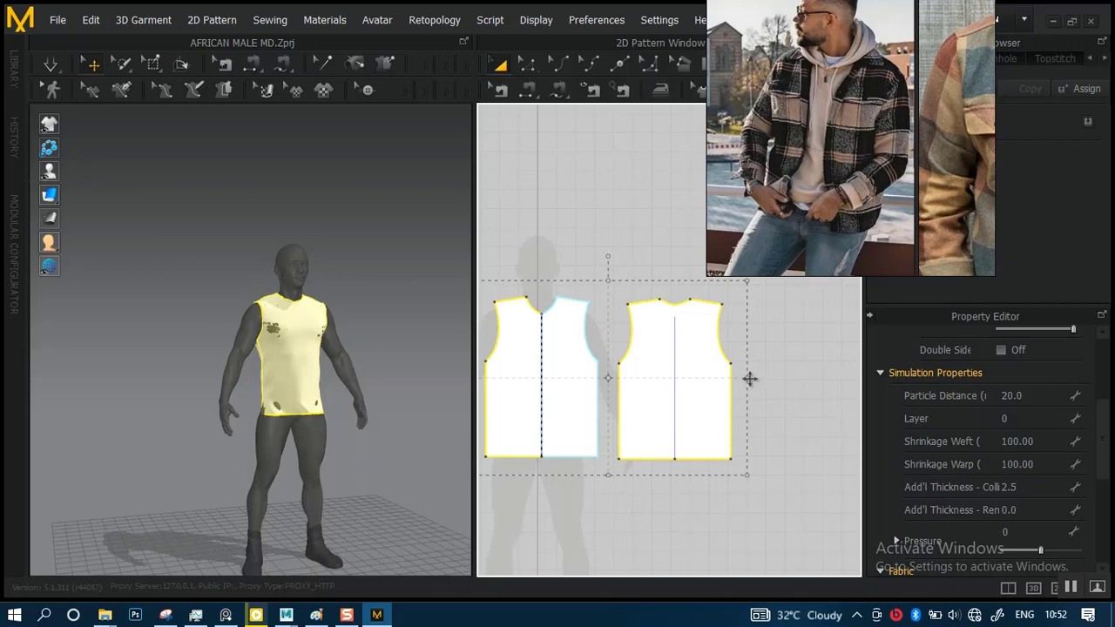
Undo the last change, reselect the front and back panels together, and stretch both sideways to widen the body
{"action": "key", "text": "ctrl+z"}
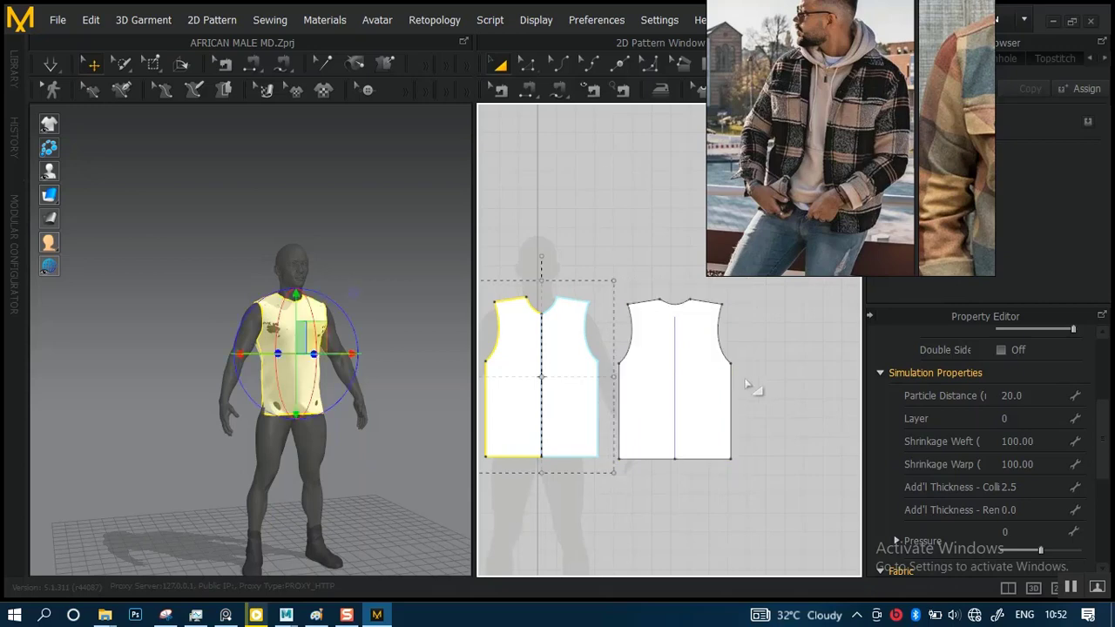
{"action": "left_click", "coordinate": [675, 342], "text": "shift"}
{"action": "left_click_drag", "start_coordinate": [743, 378], "coordinate": [773, 376]}
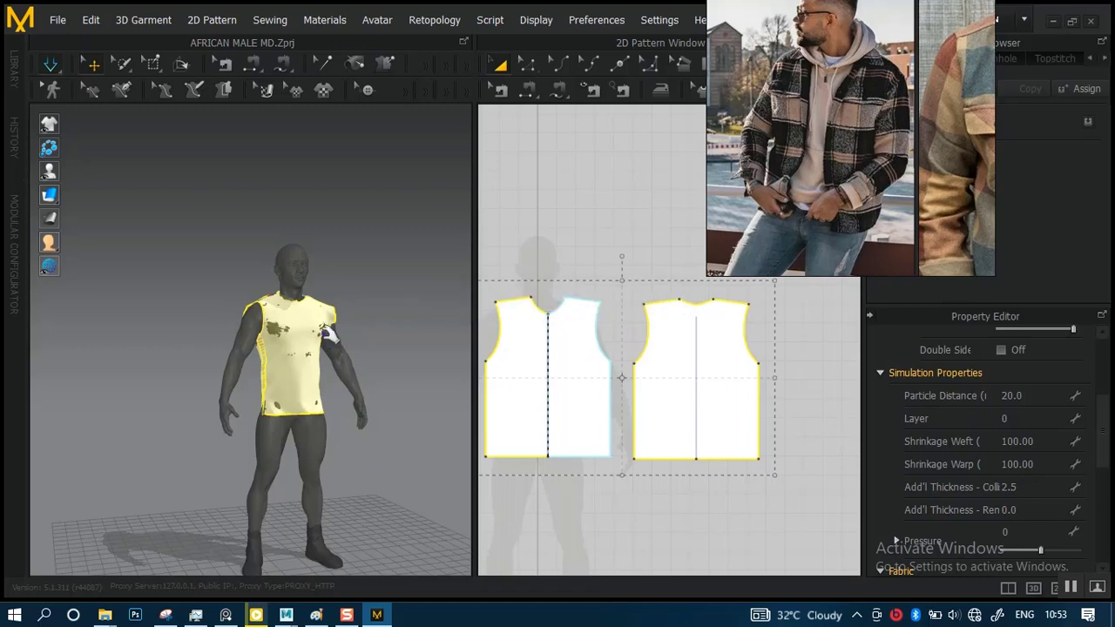
Simulate the longer, wider garment, pull its fabric into place, and examine the fit around the armhole and side seam
{"action": "left_click_drag", "start_coordinate": [324, 333], "coordinate": [318, 338]}
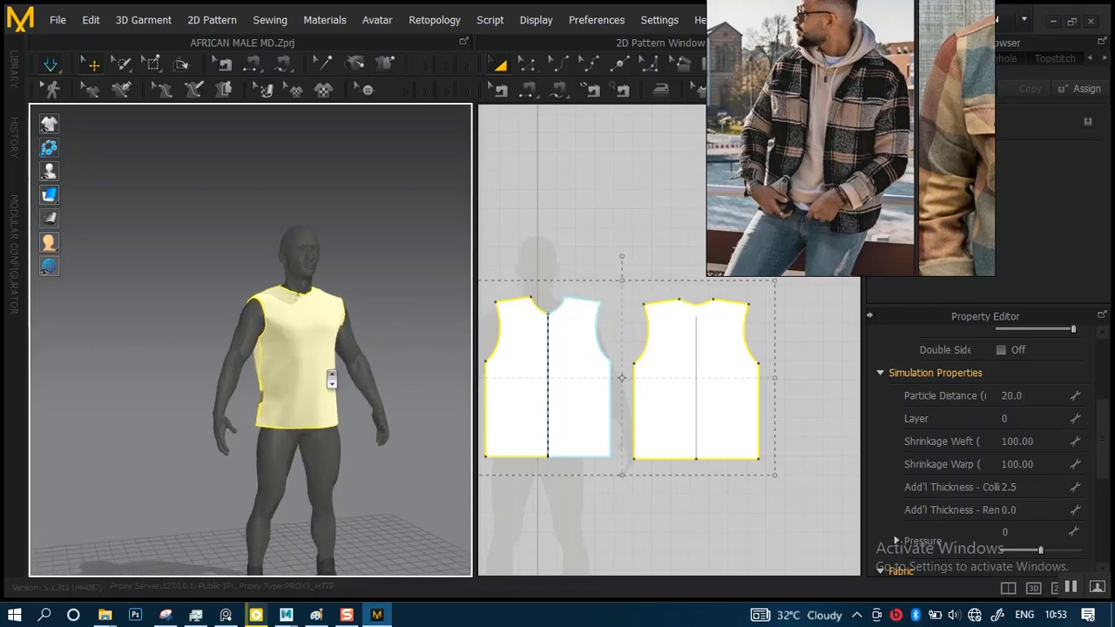
{"action": "scroll", "coordinate": [331, 379], "scroll_direction": "up", "scroll_amount": 5}
{"action": "right_click_drag", "start_coordinate": [313, 413], "coordinate": [287, 366]}
{"action": "scroll", "coordinate": [287, 365], "scroll_direction": "up", "scroll_amount": 5}
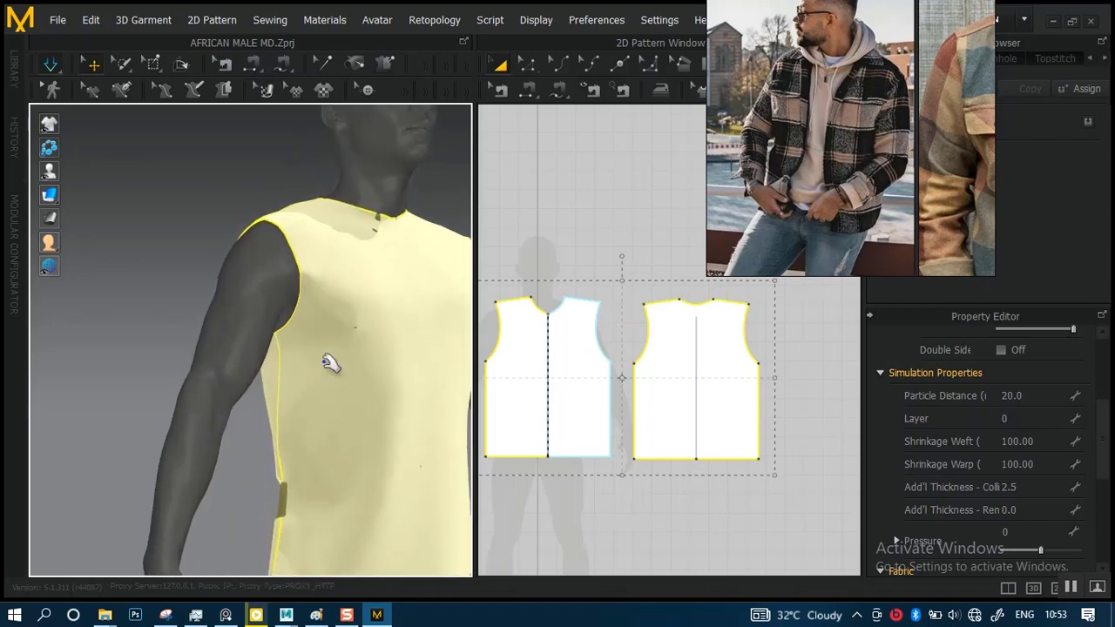
{"action": "middle_click_drag", "start_coordinate": [282, 331], "coordinate": [286, 351]}
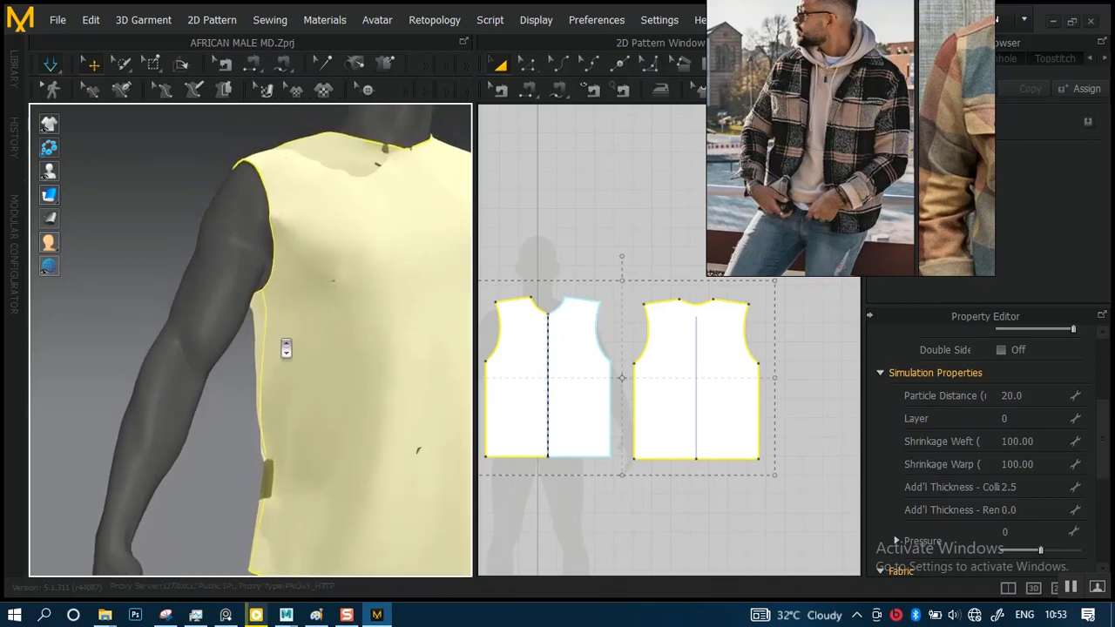
Pull the simulated fabric at the side seam and examine how the garment fits around both armholes
{"action": "scroll", "coordinate": [286, 348], "scroll_direction": "up", "scroll_amount": 1}
{"action": "left_click_drag", "start_coordinate": [269, 309], "coordinate": [281, 358]}
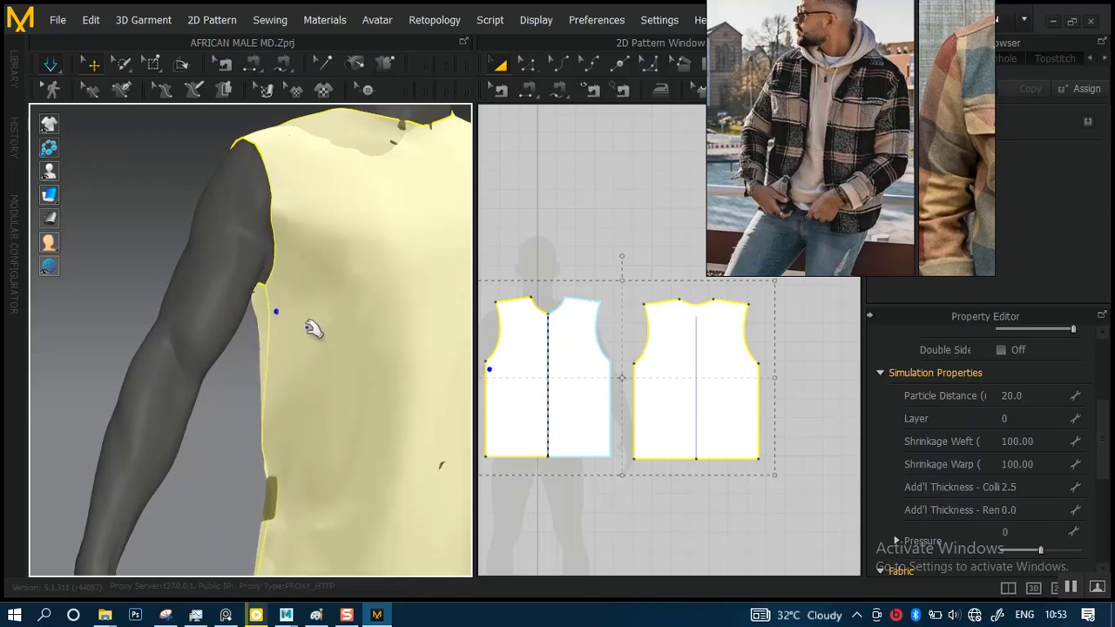
{"action": "scroll", "coordinate": [305, 319], "scroll_direction": "down", "scroll_amount": 4}
{"action": "scroll", "coordinate": [383, 288], "scroll_direction": "down", "scroll_amount": 5}
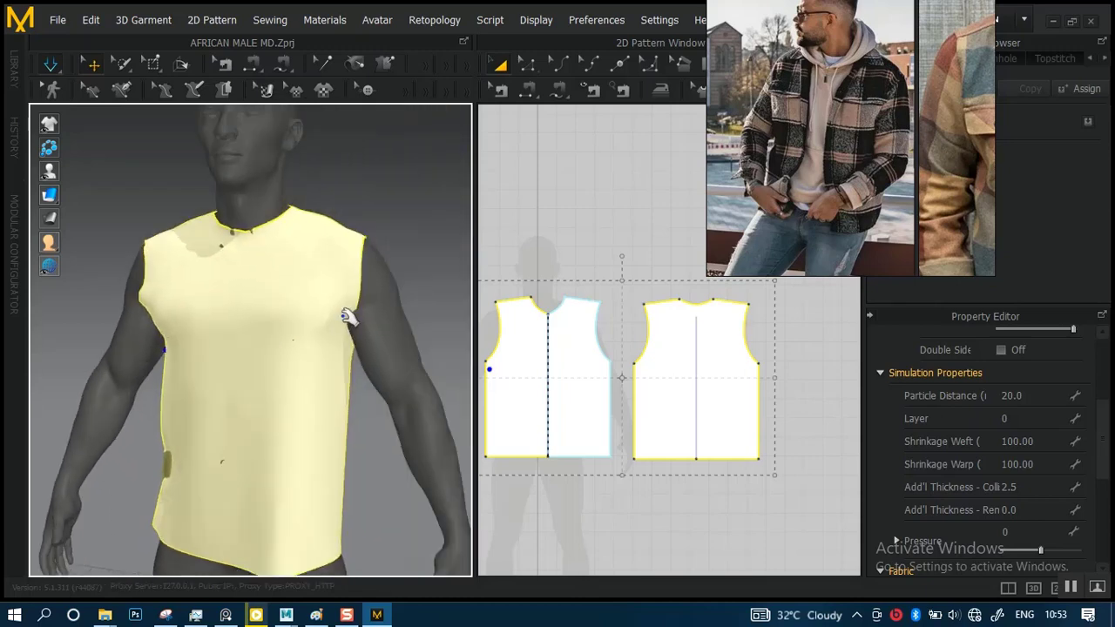
{"action": "right_click_drag", "start_coordinate": [398, 294], "coordinate": [354, 301]}
{"action": "scroll", "coordinate": [371, 329], "scroll_direction": "up", "scroll_amount": 2}
{"action": "scroll", "coordinate": [371, 330], "scroll_direction": "up", "scroll_amount": 2}
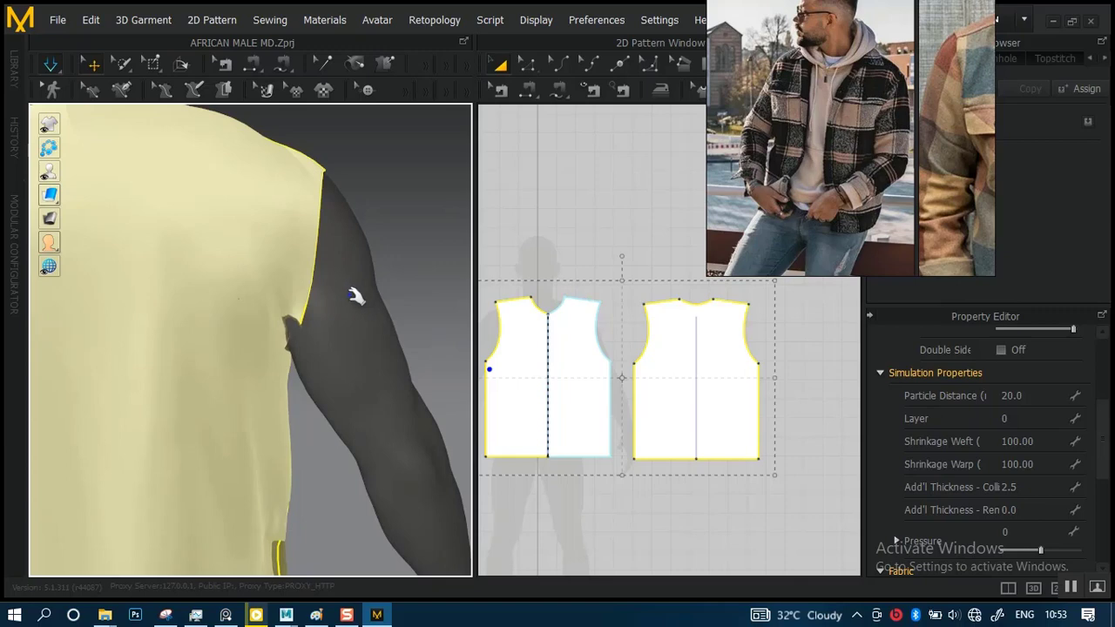
{"action": "scroll", "coordinate": [351, 303], "scroll_direction": "down", "scroll_amount": 5}
{"action": "right_click_drag", "start_coordinate": [334, 244], "coordinate": [316, 260]}
Undo the sideways widening of the front and back panels and resimulate the narrower garment on the avatar
{"action": "key", "text": "space"}
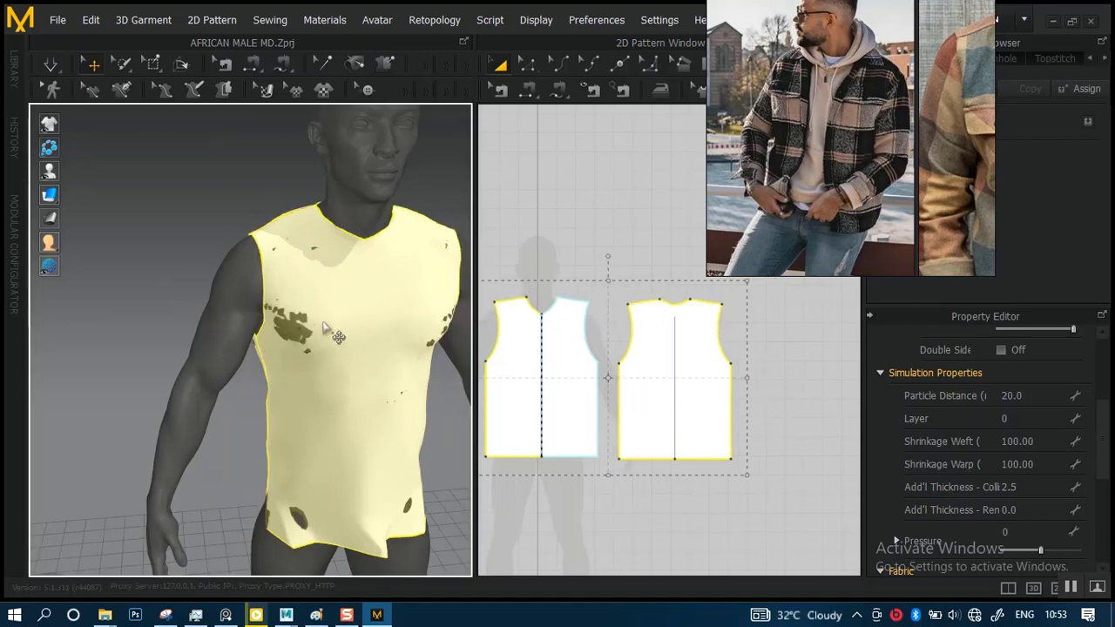
{"action": "key", "text": "space"}
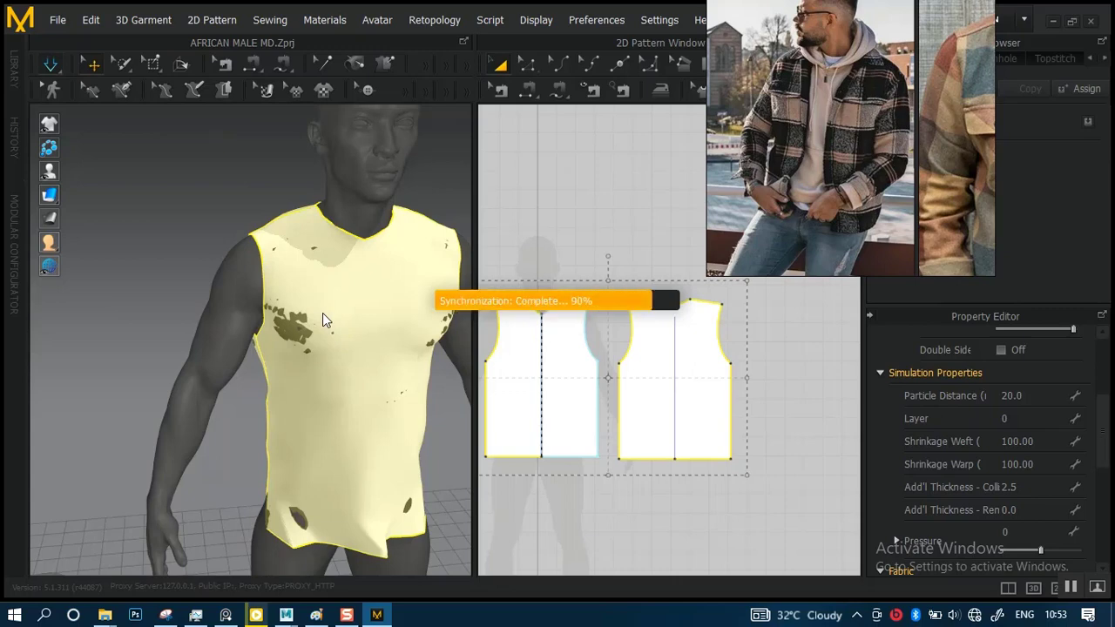
{"action": "right_click_drag", "start_coordinate": [348, 343], "coordinate": [261, 291]}
{"action": "scroll", "coordinate": [660, 396], "scroll_direction": "up", "scroll_amount": 5}
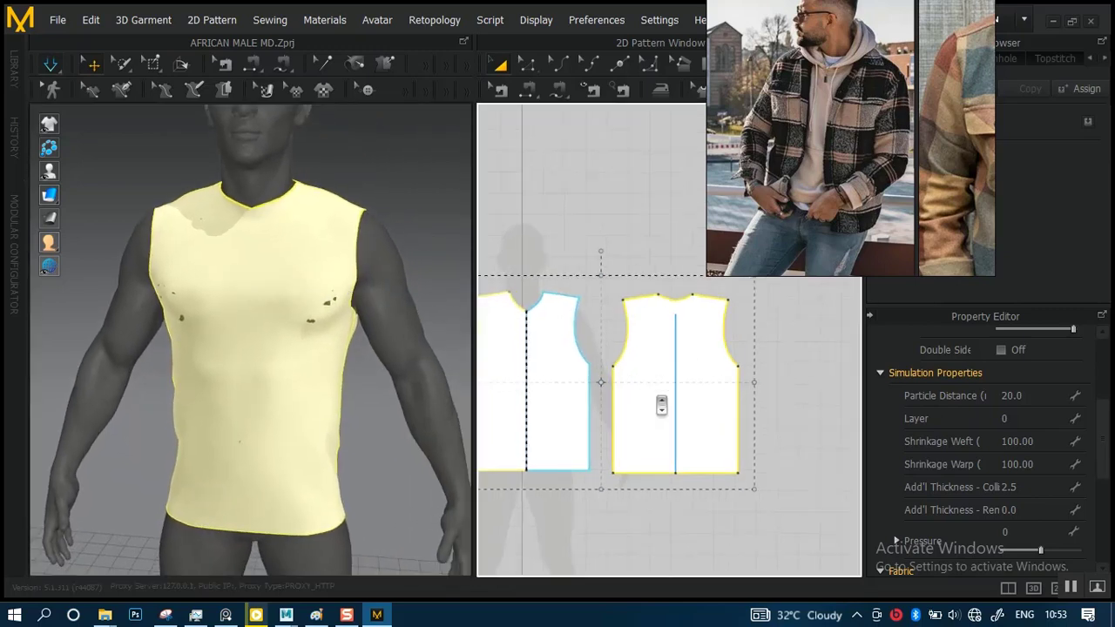
{"action": "left_click", "coordinate": [627, 334]}
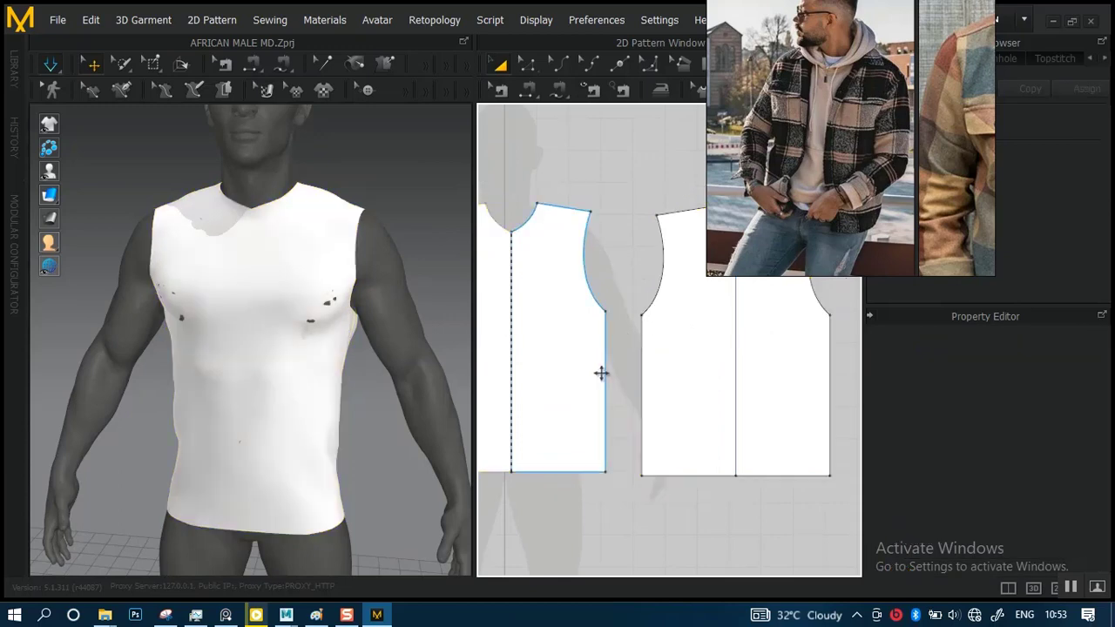
{"action": "left_click", "coordinate": [527, 65]}
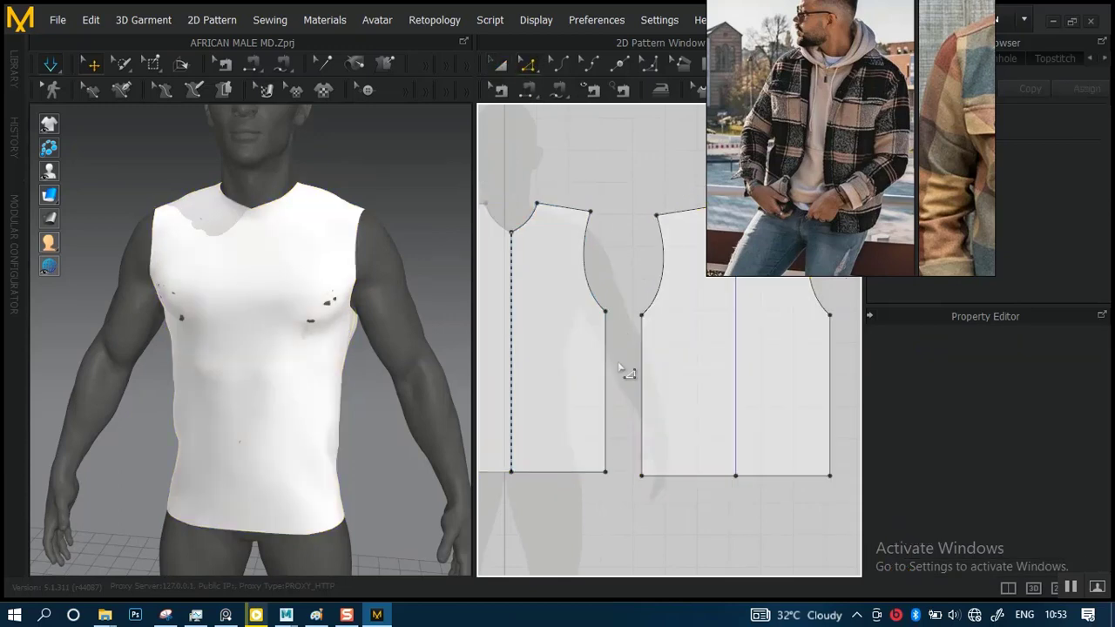
{"action": "left_click", "coordinate": [609, 383]}
{"action": "scroll", "coordinate": [644, 392], "scroll_direction": "down", "scroll_amount": 3}
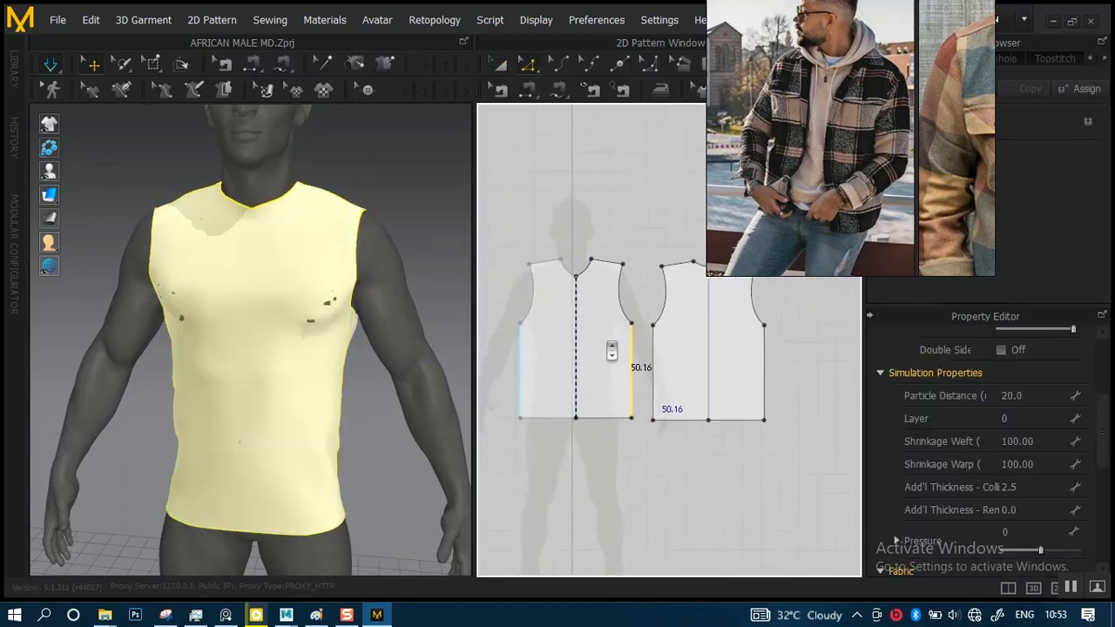
{"action": "middle_click_drag", "start_coordinate": [653, 359], "coordinate": [774, 358]}
{"action": "scroll", "coordinate": [653, 374], "scroll_direction": "up", "scroll_amount": 3}
{"action": "scroll", "coordinate": [624, 309], "scroll_direction": "down", "scroll_amount": 3}
{"action": "scroll", "coordinate": [625, 309], "scroll_direction": "down", "scroll_amount": 1}
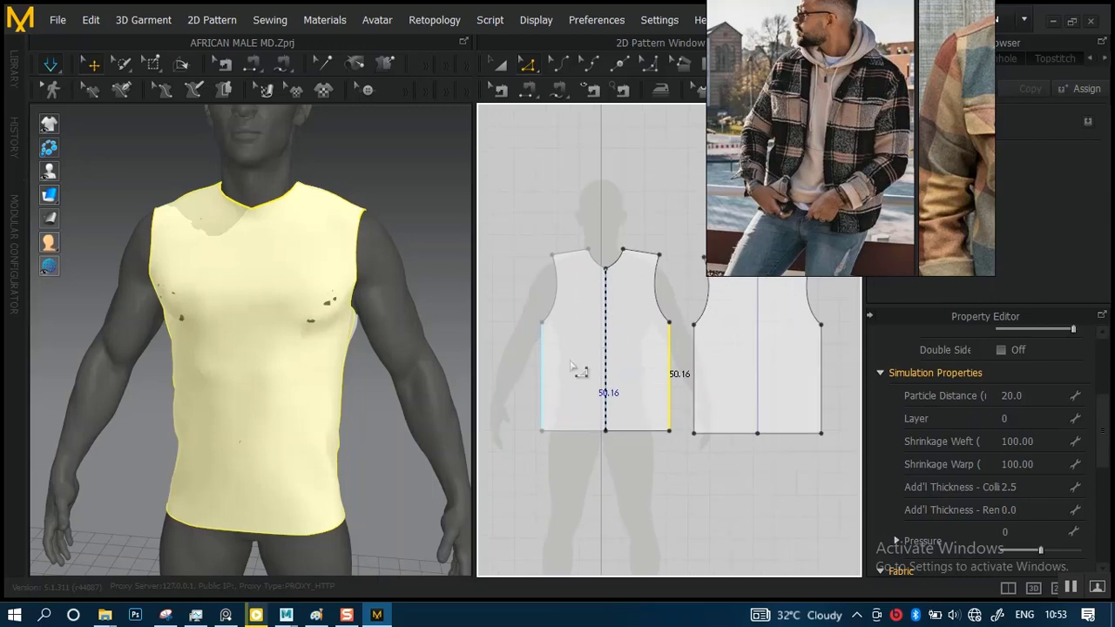
{"action": "left_click", "coordinate": [549, 370]}
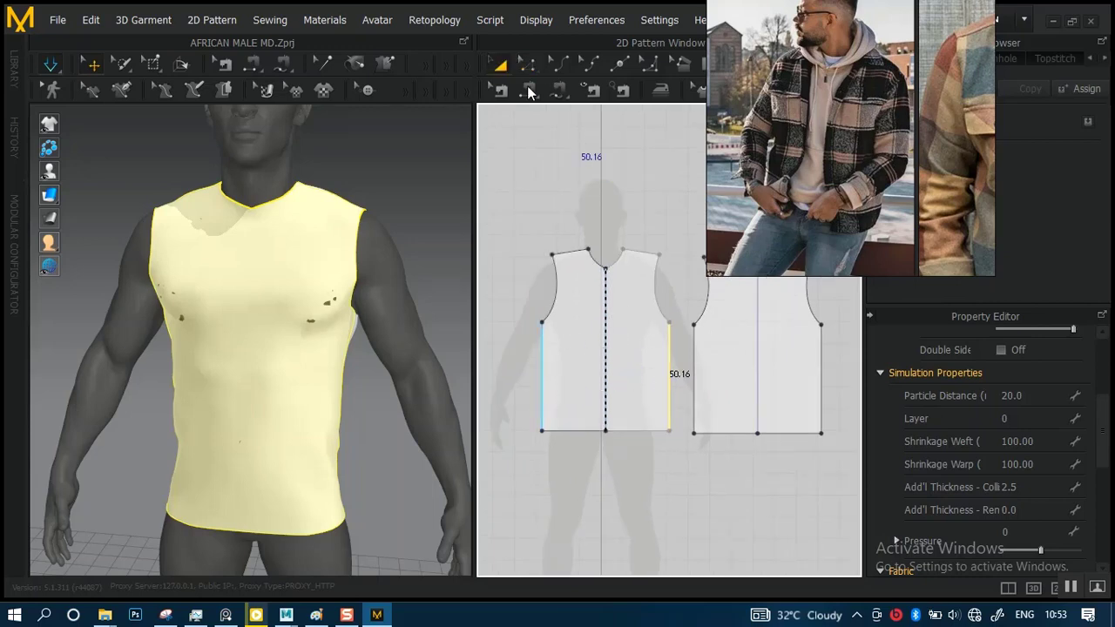
Move the front panel sideways with the Transform Pattern tool to open a wide gap between it and the back panel
{"action": "left_click", "coordinate": [622, 302]}
{"action": "left_click_drag", "start_coordinate": [640, 348], "coordinate": [571, 351]}
{"action": "scroll", "coordinate": [643, 349], "scroll_direction": "up", "scroll_amount": 2}
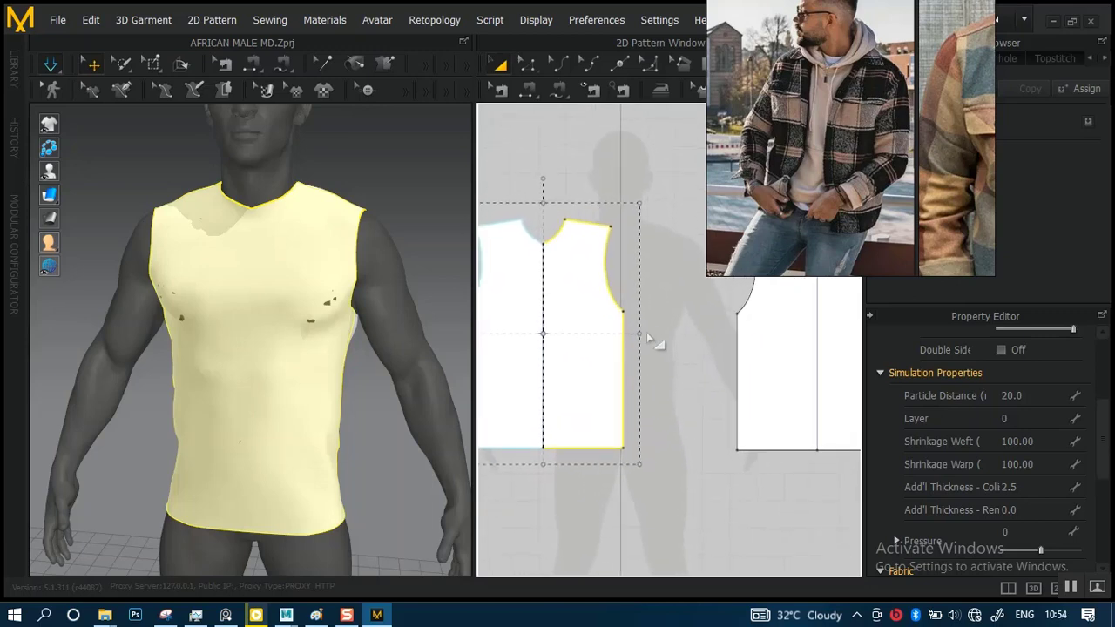
{"action": "middle_click_drag", "start_coordinate": [655, 341], "coordinate": [697, 357]}
{"action": "scroll", "coordinate": [671, 349], "scroll_direction": "down", "scroll_amount": 1}
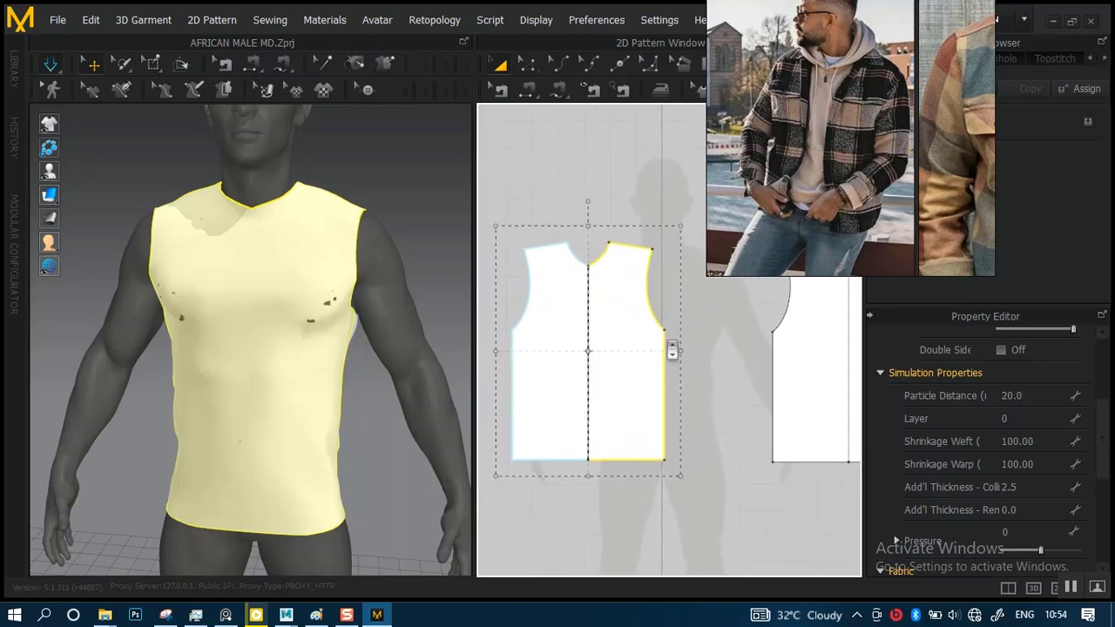
{"action": "scroll", "coordinate": [672, 355], "scroll_direction": "up", "scroll_amount": 1}
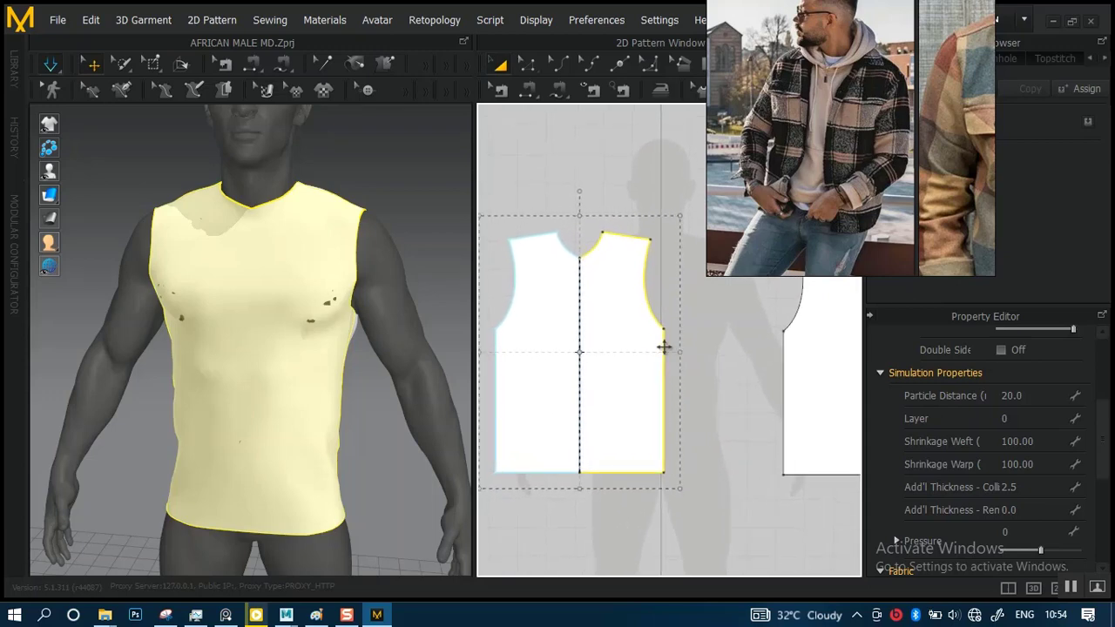
{"action": "scroll", "coordinate": [659, 331], "scroll_direction": "down", "scroll_amount": 1}
{"action": "mouse_move", "coordinate": [654, 318]}
{"action": "middle_mouse_down"}
{"action": "mouse_move", "coordinate": [585, 323]}
{"action": "mouse_move", "coordinate": [642, 329]}
{"action": "middle_mouse_up"}
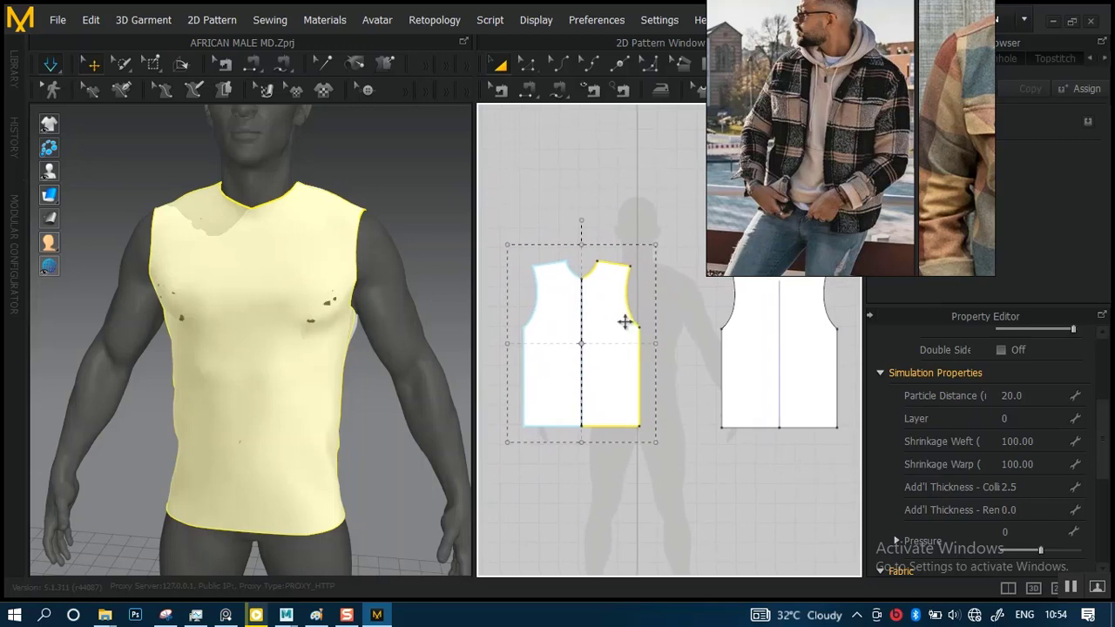
Select the left-hand side edges of the front and back panels with the Edit Pattern tool and move them outward by about 4.77
{"action": "scroll", "coordinate": [624, 319], "scroll_direction": "up", "scroll_amount": 2}
{"action": "right_click_drag", "start_coordinate": [366, 346], "coordinate": [399, 343]}
{"action": "middle_click_drag", "start_coordinate": [638, 349], "coordinate": [770, 339]}
{"action": "scroll", "coordinate": [646, 383], "scroll_direction": "up", "scroll_amount": 2}
{"action": "scroll", "coordinate": [647, 383], "scroll_direction": "up", "scroll_amount": 1}
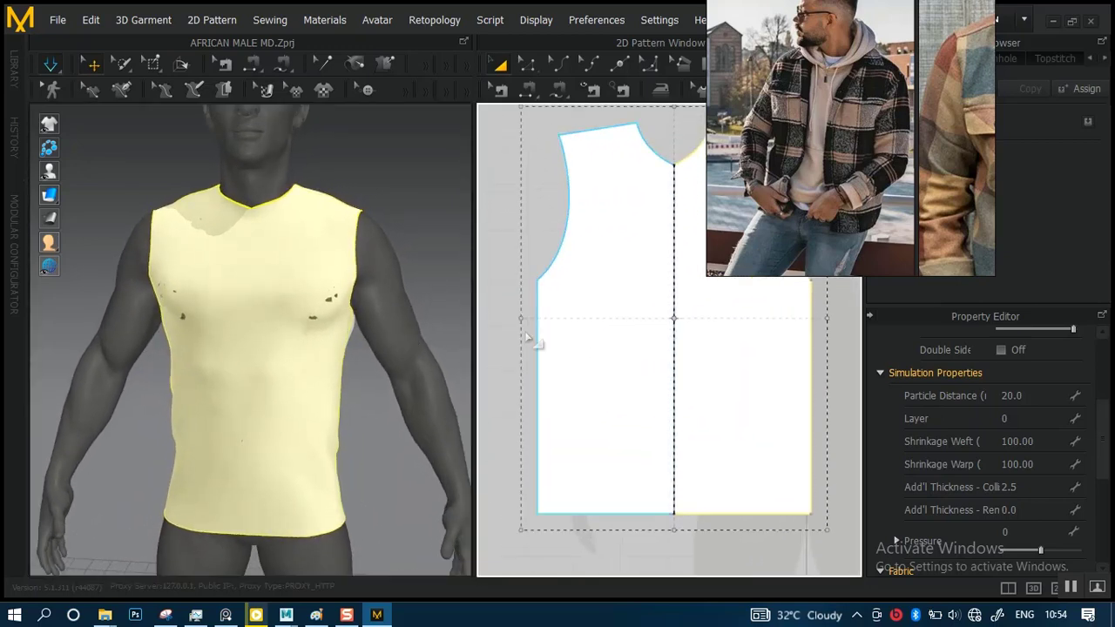
{"action": "left_click", "coordinate": [553, 318]}
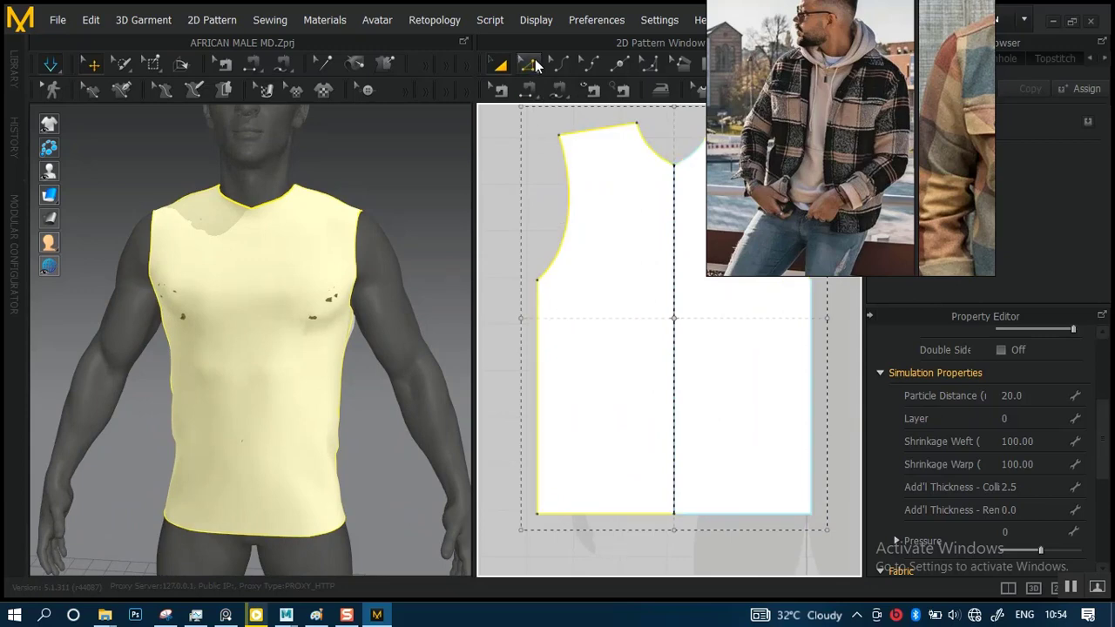
{"action": "left_click", "coordinate": [533, 64]}
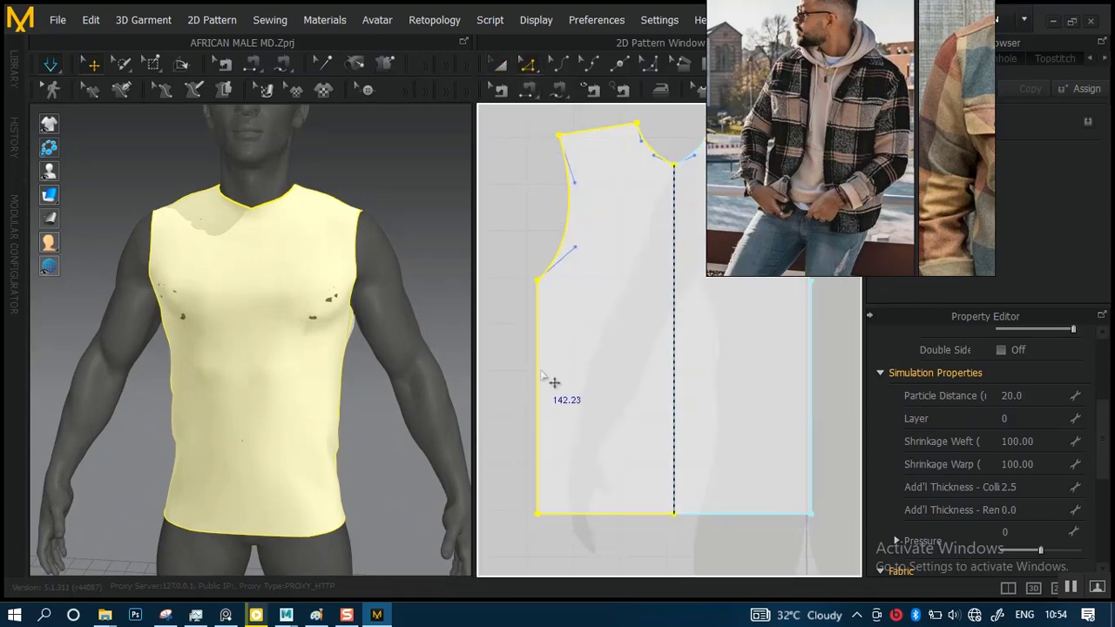
{"action": "left_click", "coordinate": [539, 374]}
{"action": "scroll", "coordinate": [609, 374], "scroll_direction": "down", "scroll_amount": 3}
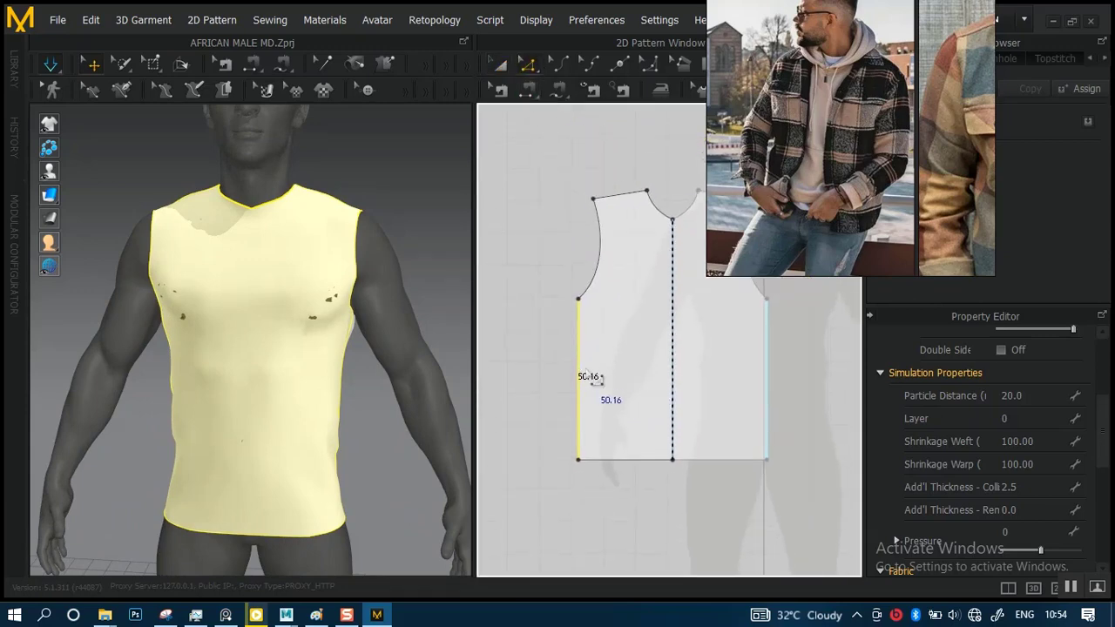
{"action": "scroll", "coordinate": [592, 374], "scroll_direction": "up", "scroll_amount": 5}
{"action": "scroll", "coordinate": [577, 291], "scroll_direction": "down", "scroll_amount": 5}
{"action": "middle_click_drag", "start_coordinate": [621, 349], "coordinate": [510, 345]}
{"action": "middle_click_drag", "start_coordinate": [653, 349], "coordinate": [504, 362]}
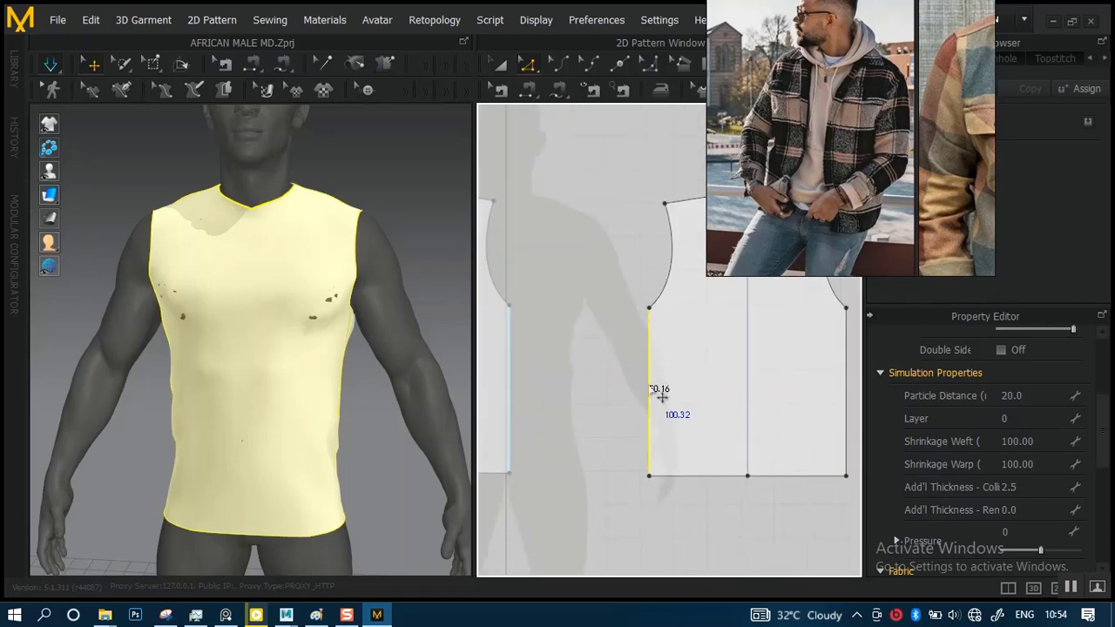
{"action": "middle_click_drag", "start_coordinate": [614, 398], "coordinate": [800, 373]}
{"action": "middle_click_drag", "start_coordinate": [608, 388], "coordinate": [632, 309]}
{"action": "scroll", "coordinate": [616, 380], "scroll_direction": "up", "scroll_amount": 3}
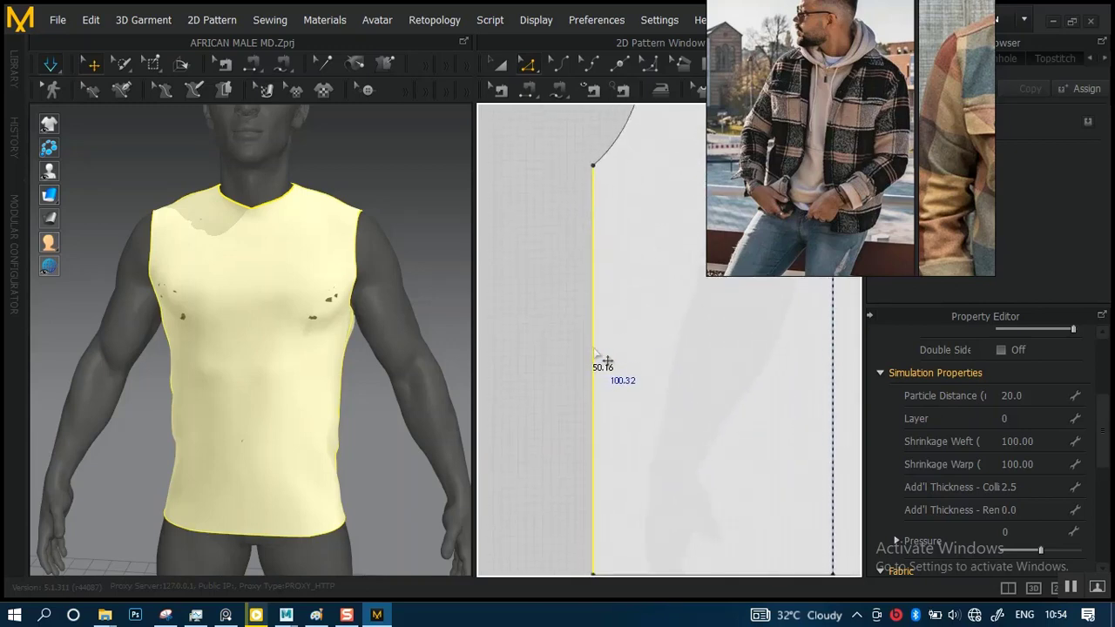
{"action": "left_click_drag", "start_coordinate": [595, 352], "coordinate": [556, 360]}
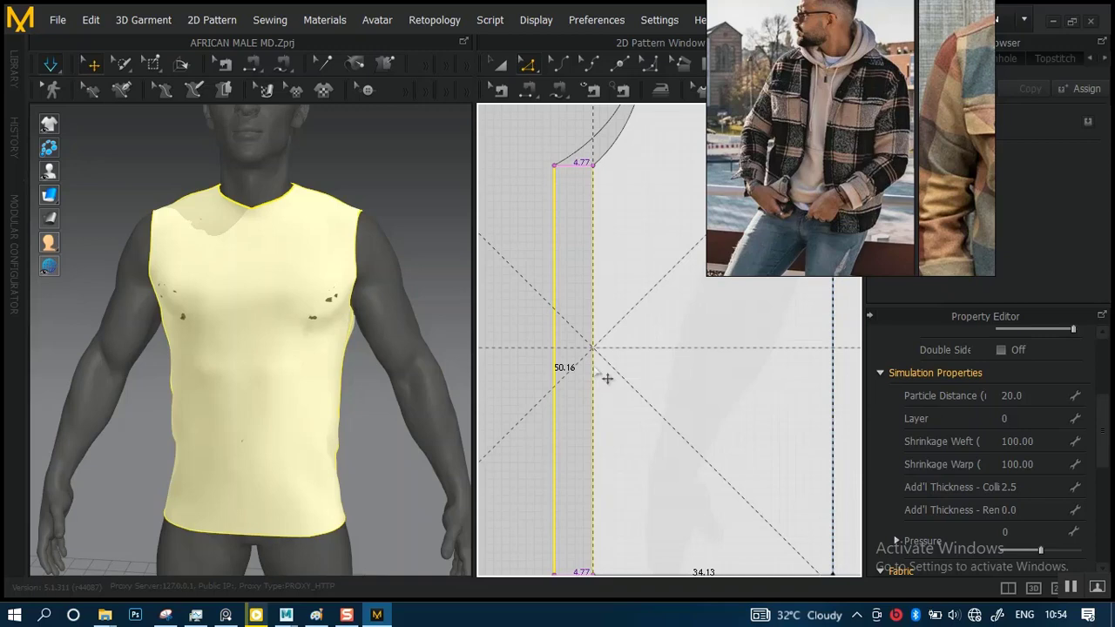
{"action": "left_click_drag", "start_coordinate": [569, 174], "coordinate": [569, 173]}
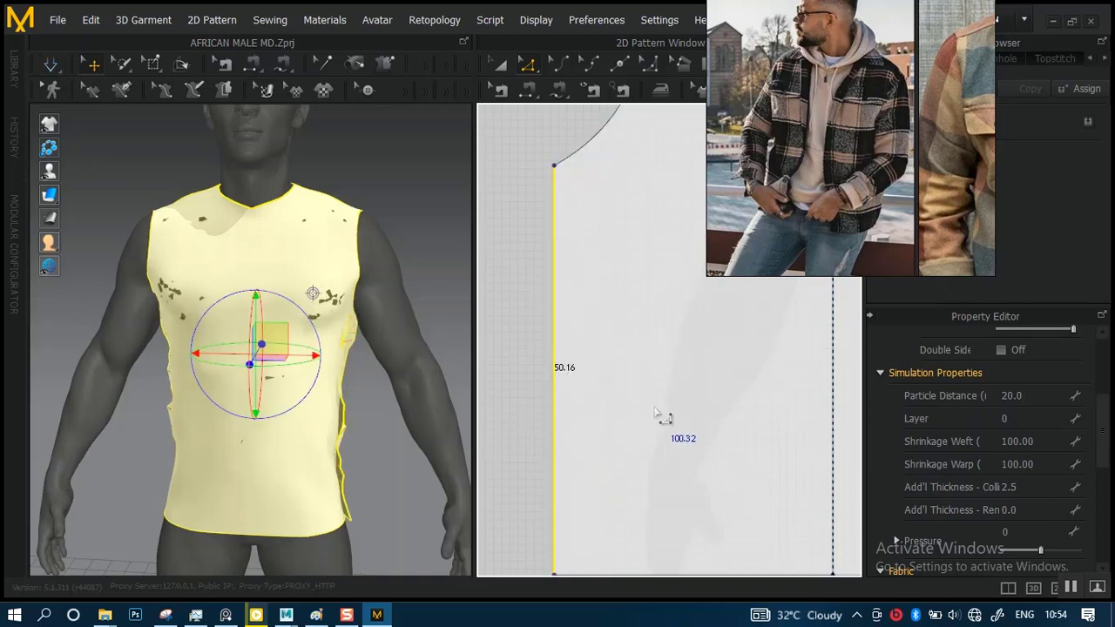
Select the back panel's right-hand side edge and move it outward to widen that half of the panel
{"action": "scroll", "coordinate": [657, 414], "scroll_direction": "down", "scroll_amount": 5}
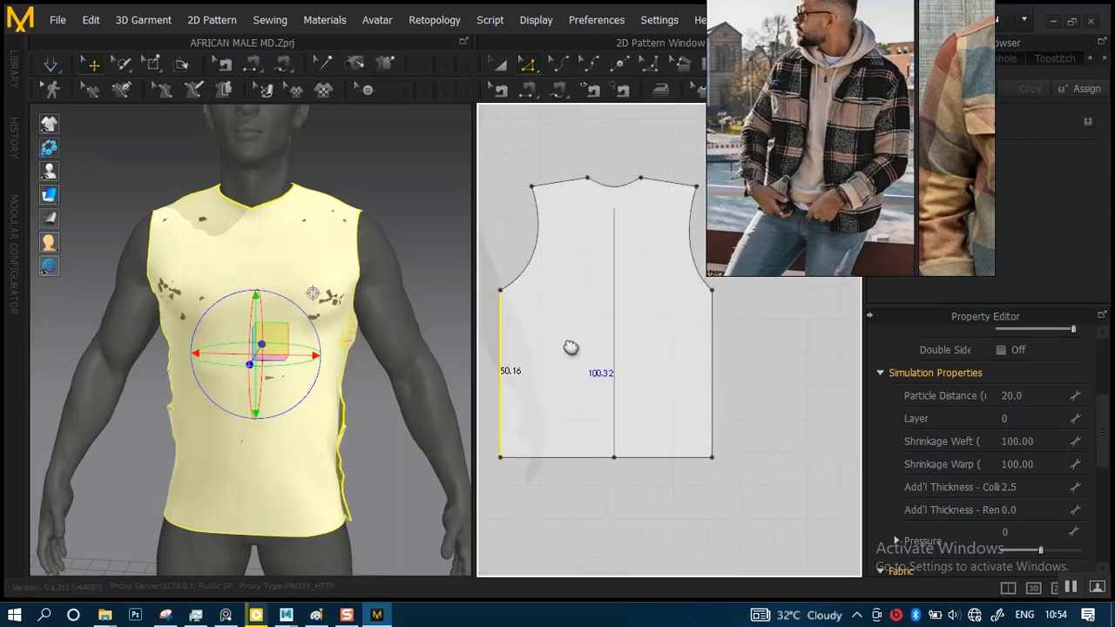
{"action": "scroll", "coordinate": [649, 383], "scroll_direction": "up", "scroll_amount": 5}
{"action": "left_click", "coordinate": [641, 383]}
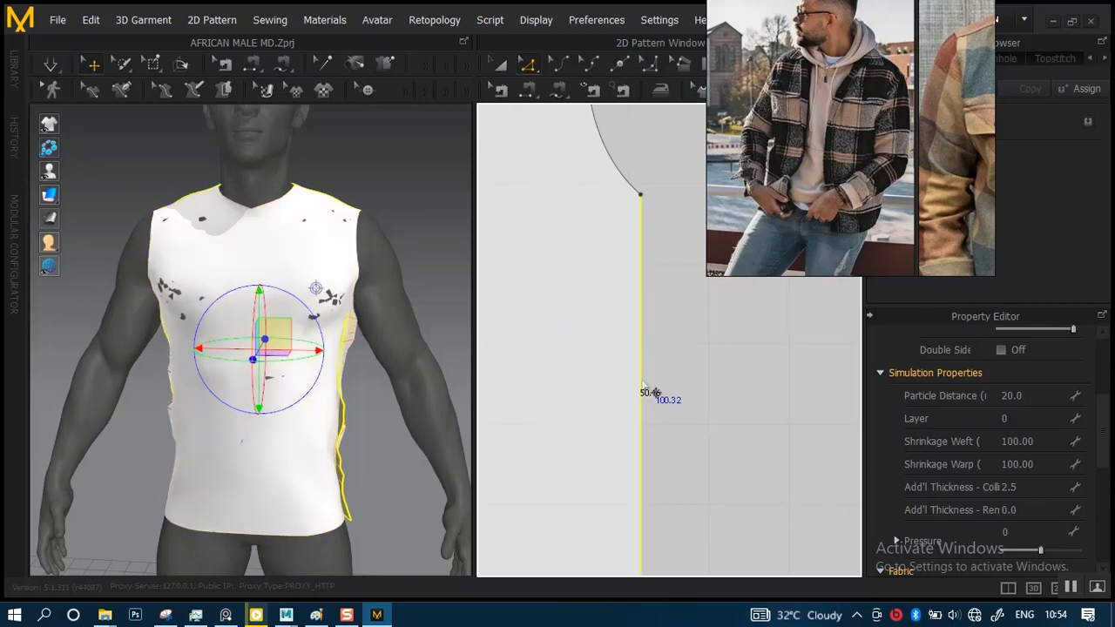
{"action": "left_click_drag", "start_coordinate": [641, 392], "coordinate": [694, 401]}
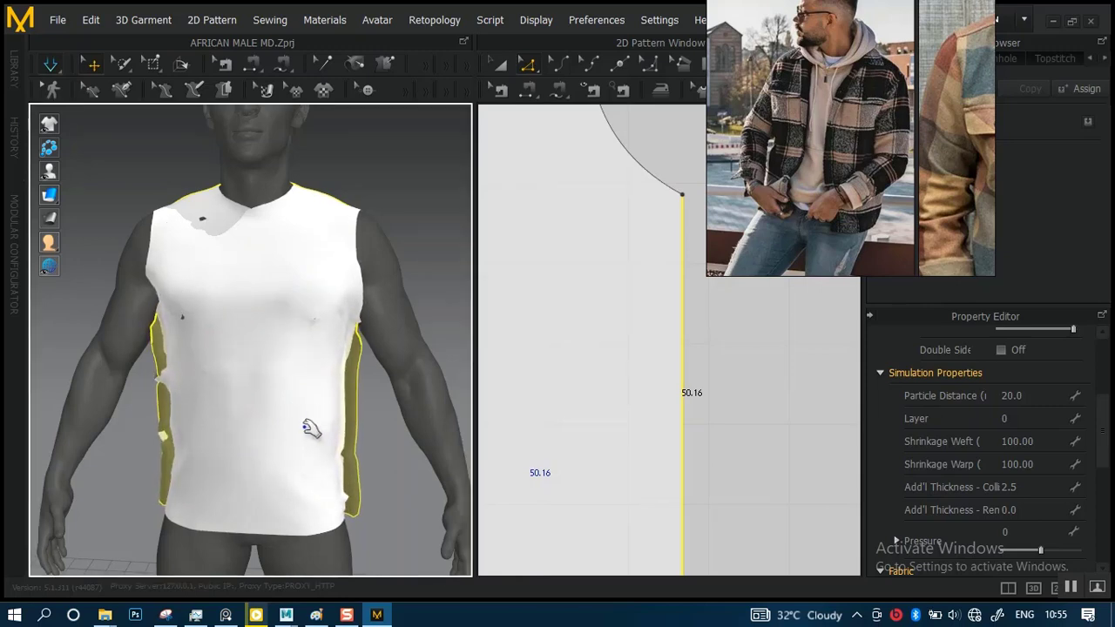
Simulate the widened garment, pull the front panel's hem into place, and check both side seams
{"action": "right_click_drag", "start_coordinate": [296, 428], "coordinate": [390, 424]}
{"action": "scroll", "coordinate": [308, 425], "scroll_direction": "down", "scroll_amount": 2}
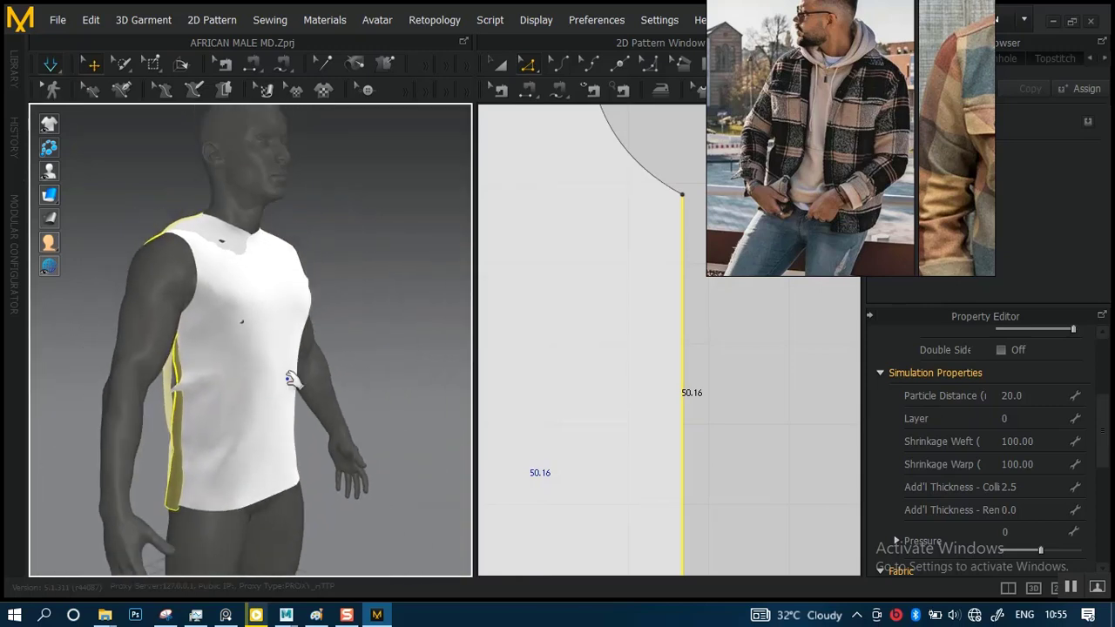
{"action": "right_click_drag", "start_coordinate": [290, 379], "coordinate": [290, 412]}
{"action": "left_click_drag", "start_coordinate": [241, 418], "coordinate": [275, 483]}
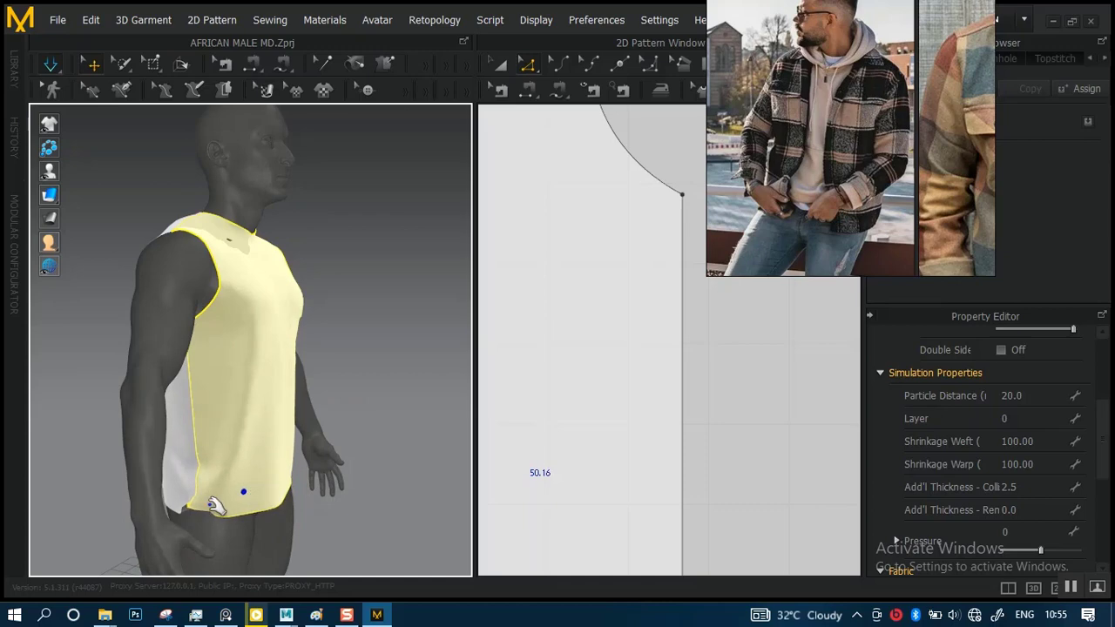
{"action": "left_click_drag", "start_coordinate": [215, 506], "coordinate": [261, 549]}
{"action": "right_click_drag", "start_coordinate": [299, 433], "coordinate": [212, 434]}
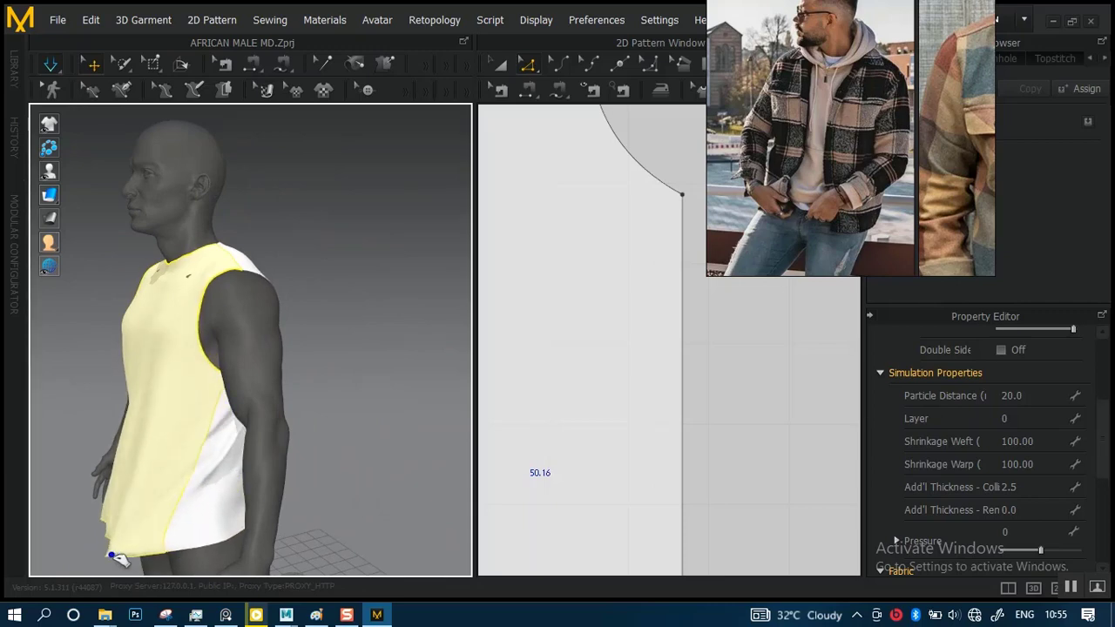
{"action": "right_click_drag", "start_coordinate": [224, 462], "coordinate": [216, 391]}
{"action": "scroll", "coordinate": [300, 420], "scroll_direction": "up", "scroll_amount": 3}
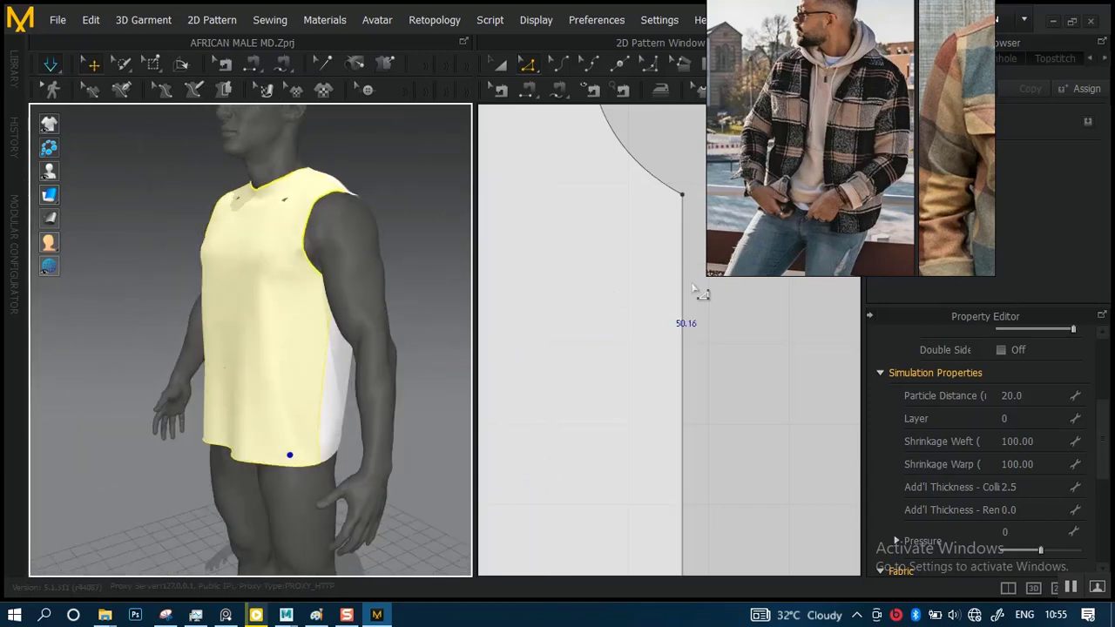
Examine the jacket and hoodie reference photos, comparing the hoodie's body width and hem in the plaid-jacket photo
{"action": "scroll", "coordinate": [827, 211], "scroll_direction": "down", "scroll_amount": 4}
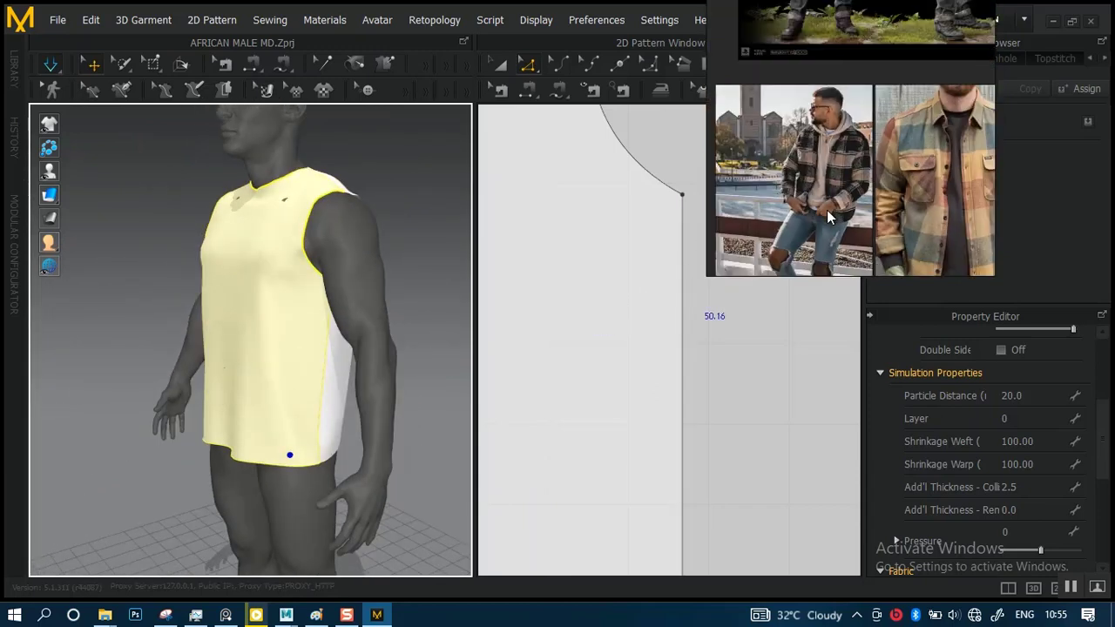
{"action": "middle_click_drag", "start_coordinate": [860, 207], "coordinate": [834, 207]}
{"action": "scroll", "coordinate": [836, 207], "scroll_direction": "down", "scroll_amount": 4}
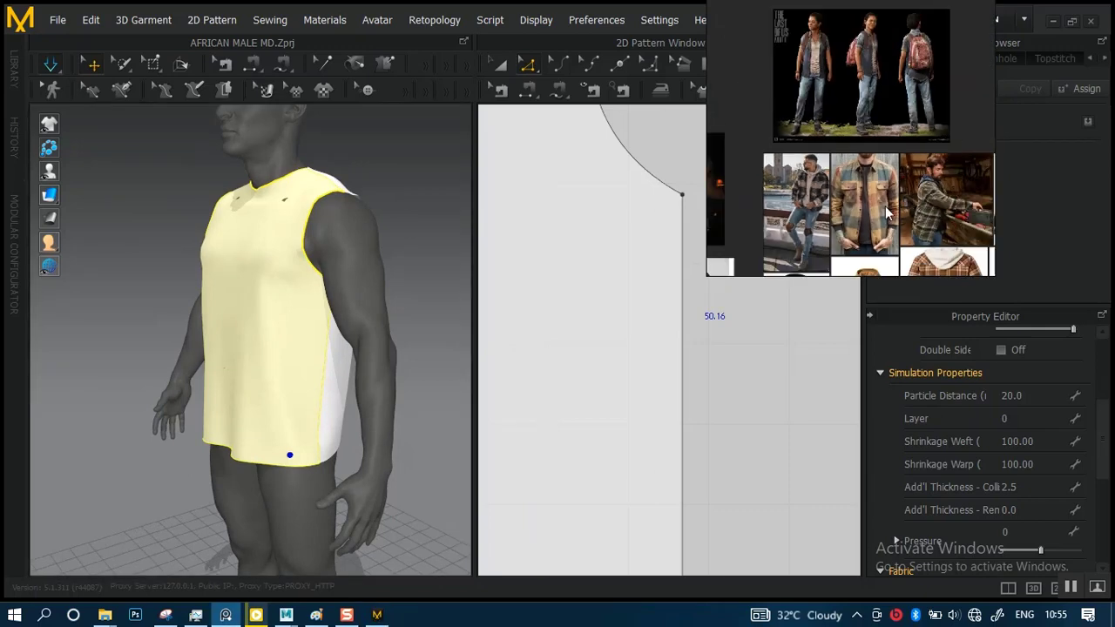
{"action": "middle_click_drag", "start_coordinate": [917, 203], "coordinate": [830, 159]}
{"action": "middle_click_drag", "start_coordinate": [794, 213], "coordinate": [850, 162]}
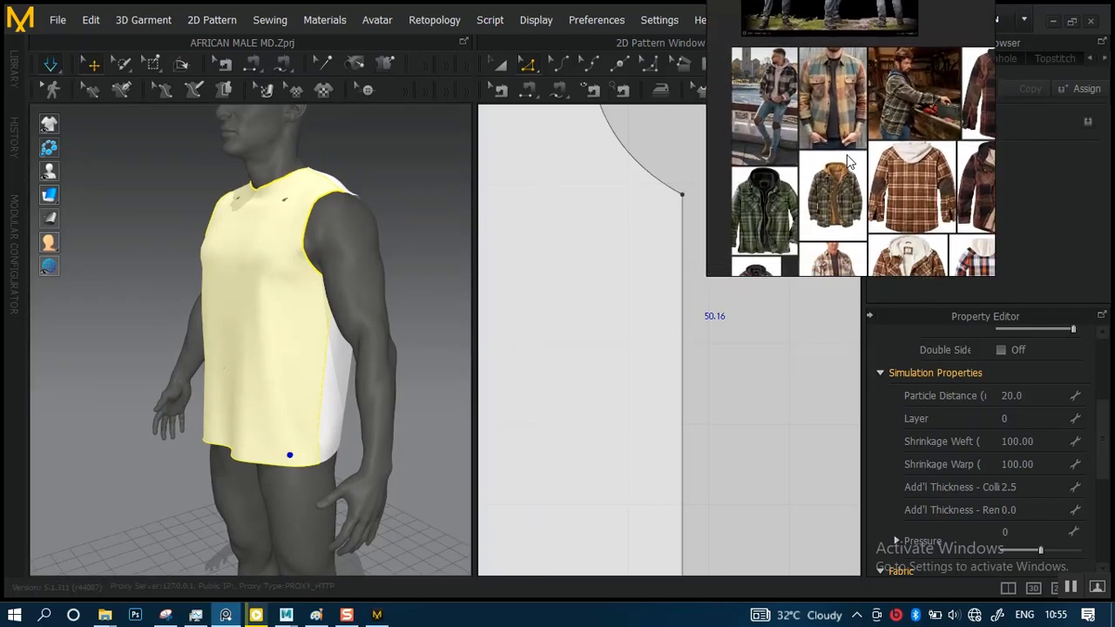
{"action": "middle_click_drag", "start_coordinate": [841, 237], "coordinate": [911, 237]}
{"action": "scroll", "coordinate": [867, 180], "scroll_direction": "up", "scroll_amount": 2}
{"action": "middle_click_drag", "start_coordinate": [866, 182], "coordinate": [897, 236]}
{"action": "scroll", "coordinate": [897, 232], "scroll_direction": "up", "scroll_amount": 3}
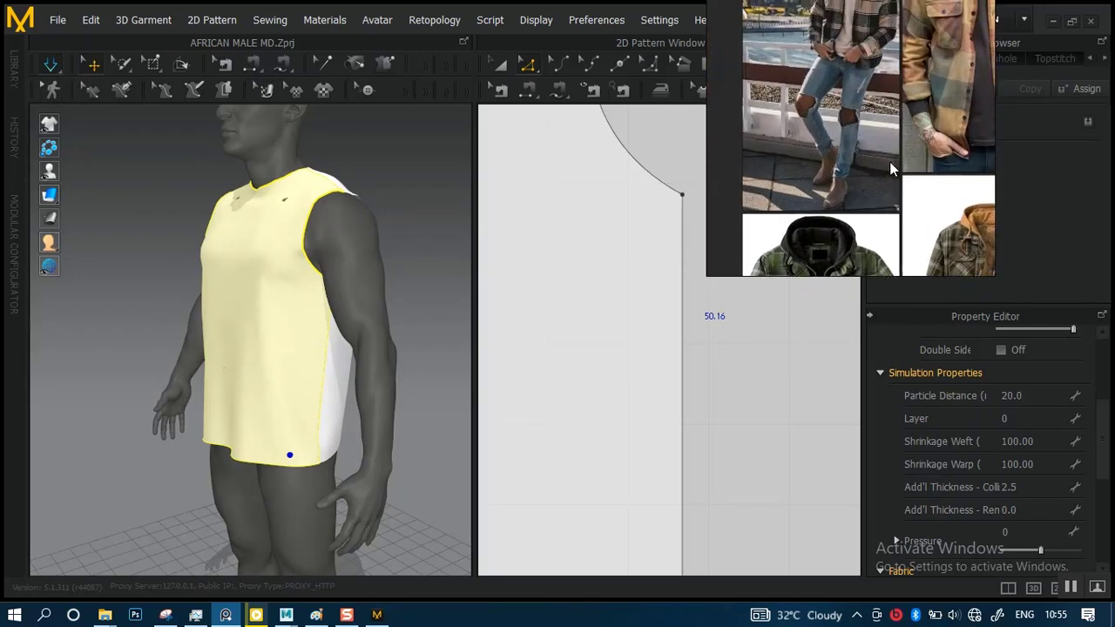
{"action": "middle_click_drag", "start_coordinate": [889, 161], "coordinate": [881, 262]}
{"action": "scroll", "coordinate": [841, 175], "scroll_direction": "up", "scroll_amount": 5}
{"action": "middle_click_drag", "start_coordinate": [845, 150], "coordinate": [859, 180]}
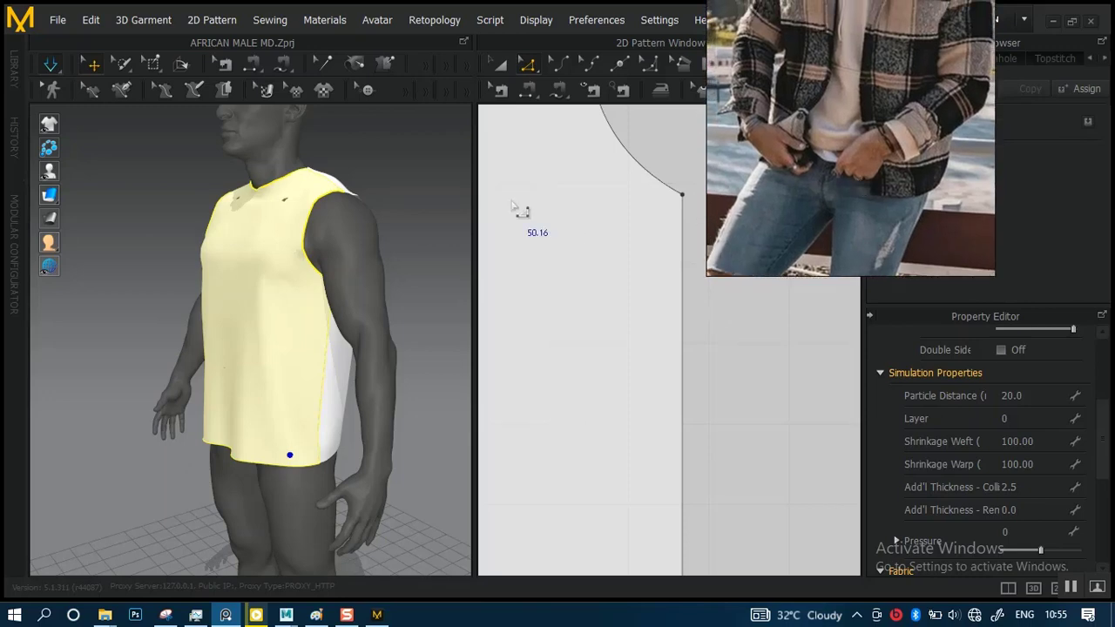
Examine the widened garment's fit on the avatar and inspect the side and hem edges of the front and back panels
{"action": "scroll", "coordinate": [315, 329], "scroll_direction": "down", "scroll_amount": 3}
{"action": "mouse_move", "coordinate": [321, 360]}
{"action": "right_mouse_down"}
{"action": "mouse_move", "coordinate": [375, 353]}
{"action": "mouse_move", "coordinate": [308, 351]}
{"action": "mouse_move", "coordinate": [331, 342]}
{"action": "right_mouse_up"}
{"action": "scroll", "coordinate": [338, 346], "scroll_direction": "up", "scroll_amount": 3}
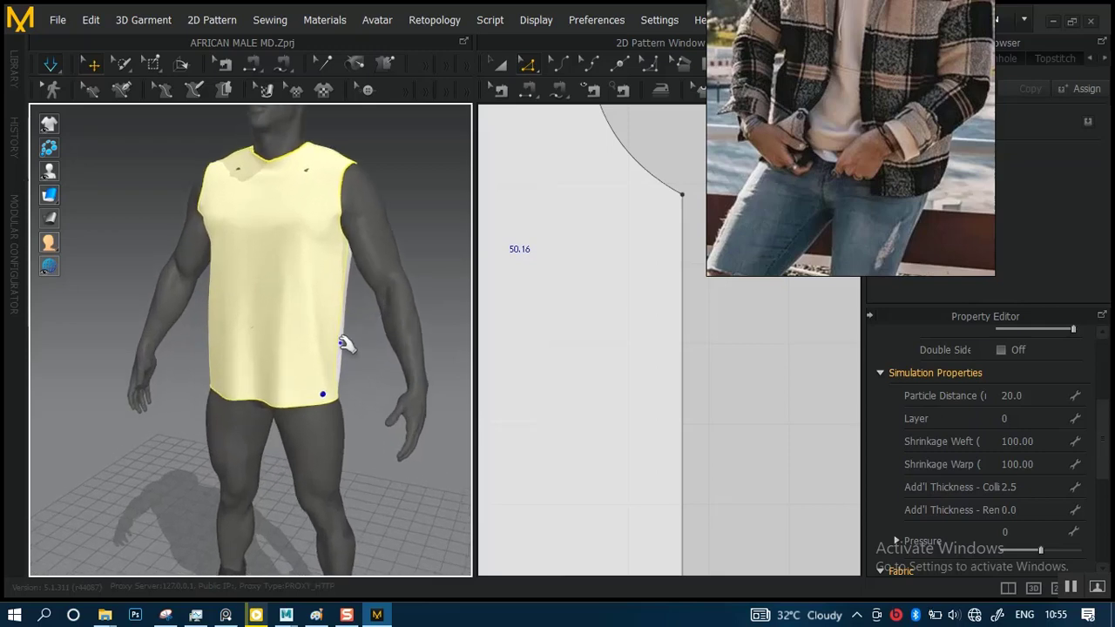
{"action": "scroll", "coordinate": [370, 346], "scroll_direction": "down", "scroll_amount": 3}
{"action": "scroll", "coordinate": [610, 366], "scroll_direction": "down", "scroll_amount": 5}
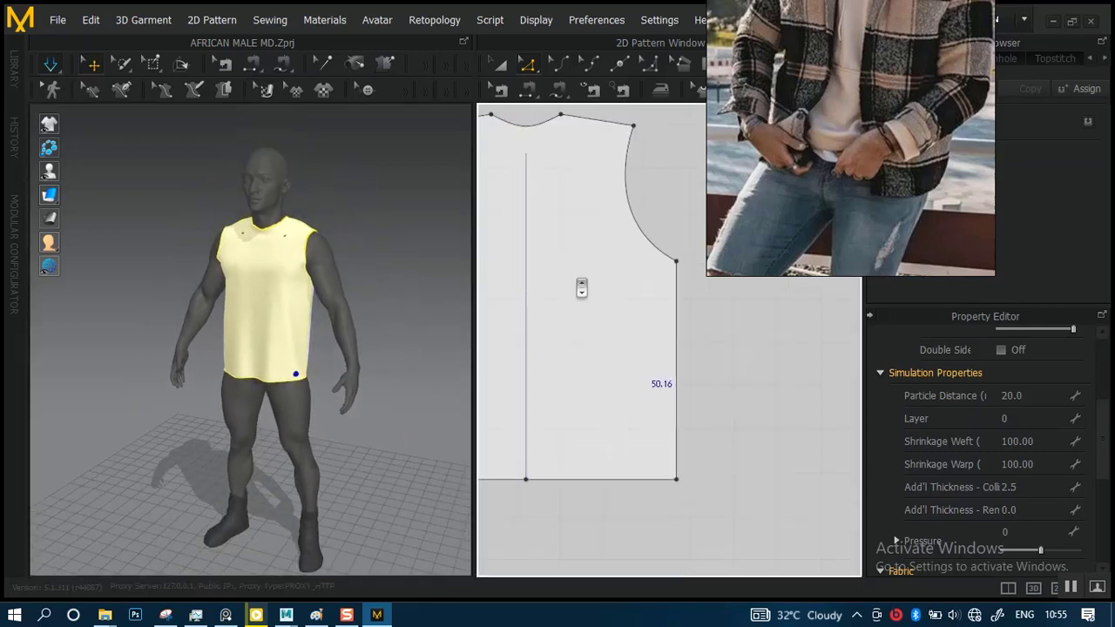
{"action": "scroll", "coordinate": [672, 366], "scroll_direction": "up", "scroll_amount": 5}
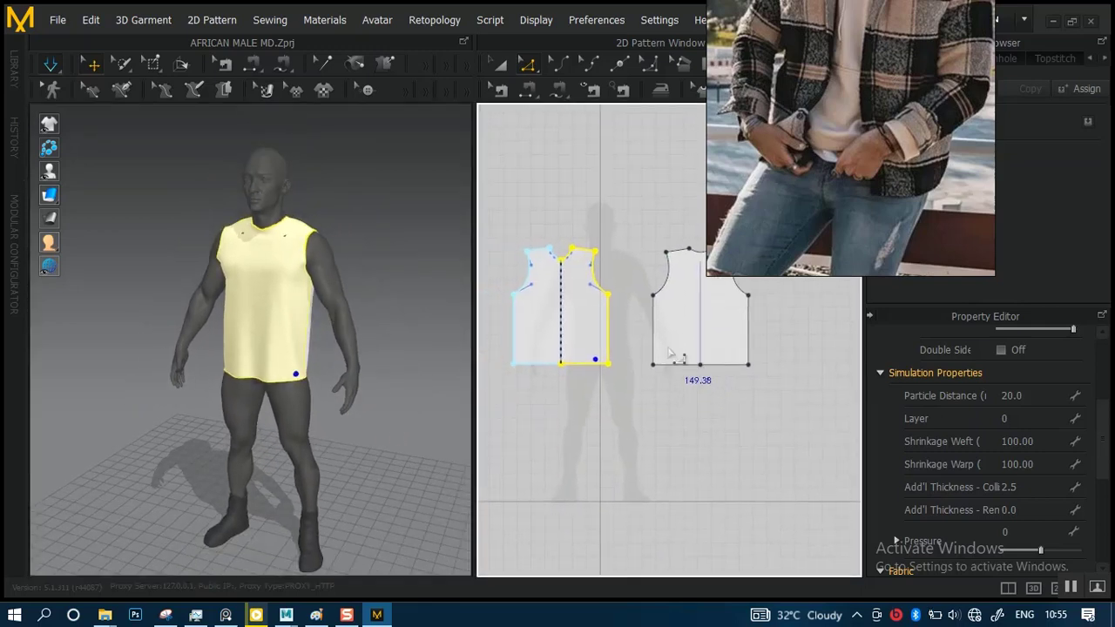
{"action": "scroll", "coordinate": [671, 372], "scroll_direction": "up", "scroll_amount": 5}
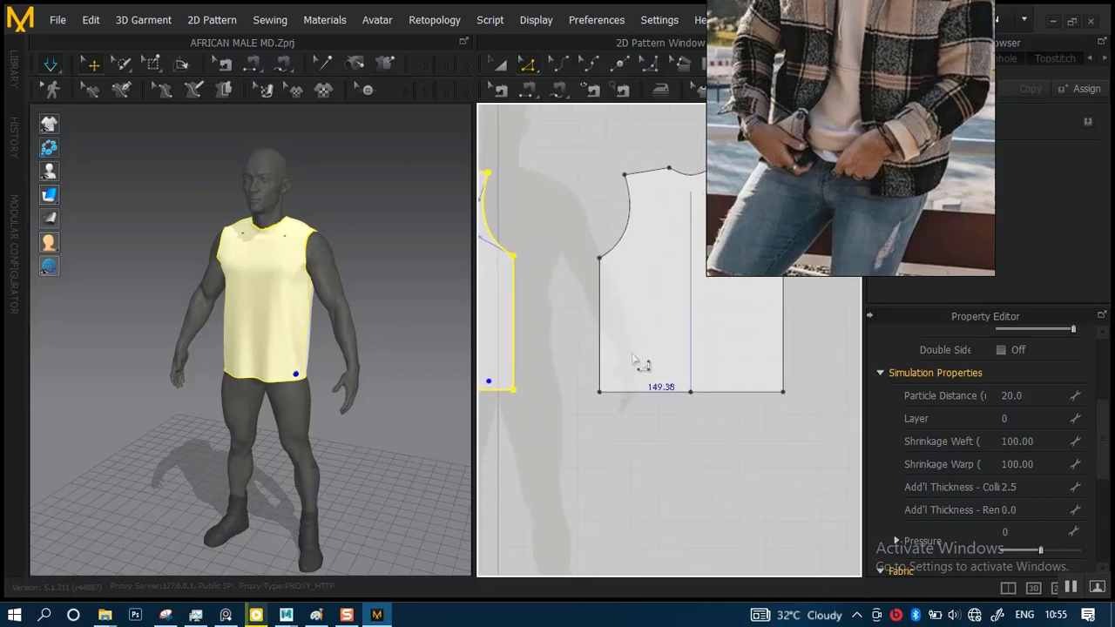
{"action": "scroll", "coordinate": [607, 381], "scroll_direction": "up", "scroll_amount": 2}
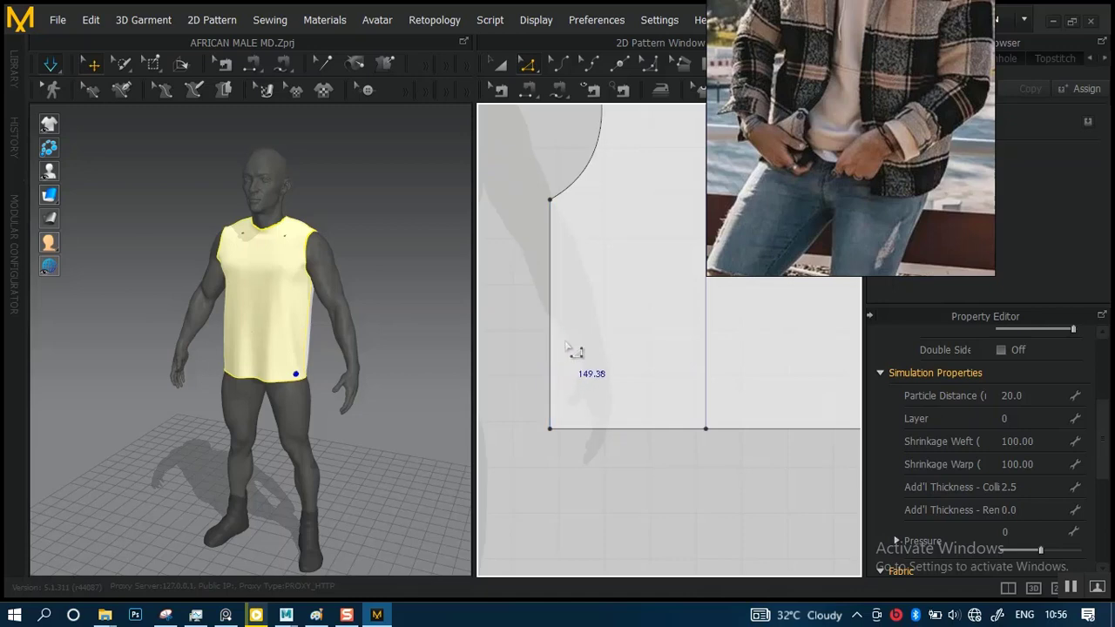
{"action": "scroll", "coordinate": [567, 356], "scroll_direction": "up", "scroll_amount": 2}
{"action": "middle_click_drag", "start_coordinate": [572, 366], "coordinate": [691, 387]}
{"action": "scroll", "coordinate": [560, 366], "scroll_direction": "down", "scroll_amount": 4}
{"action": "scroll", "coordinate": [612, 375], "scroll_direction": "up", "scroll_amount": 3}
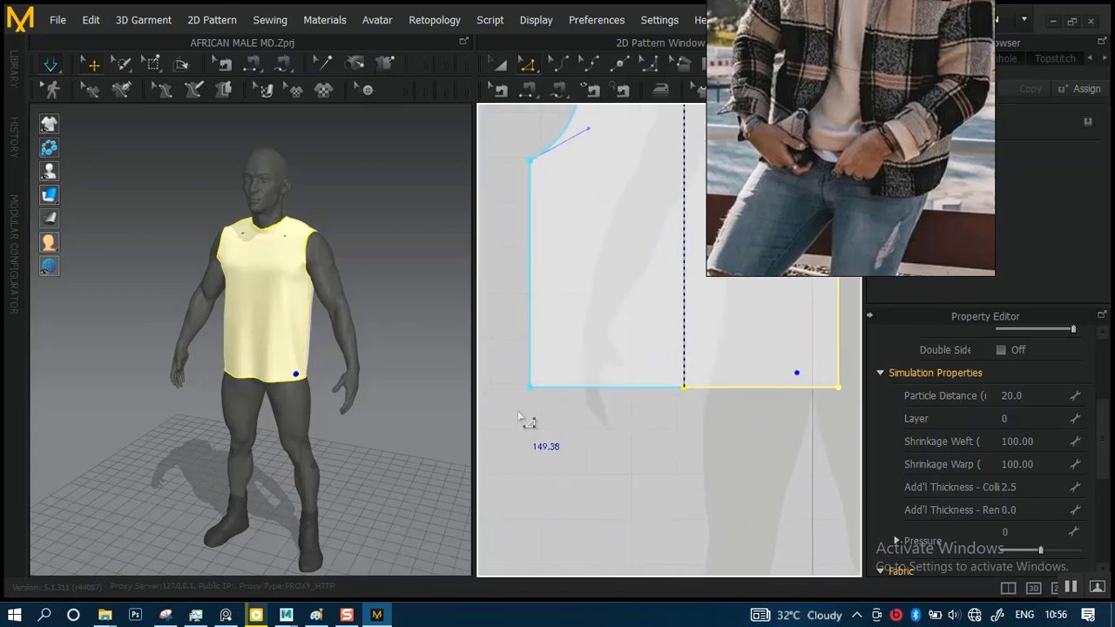
{"action": "scroll", "coordinate": [550, 408], "scroll_direction": "up", "scroll_amount": 3}
{"action": "middle_click_drag", "start_coordinate": [541, 411], "coordinate": [599, 390]}
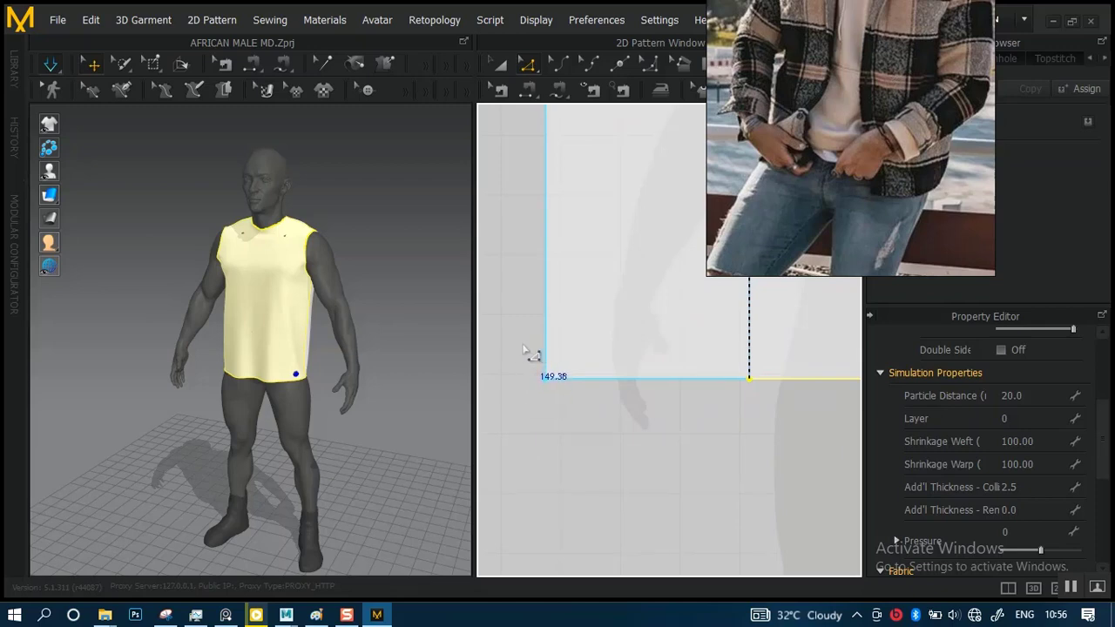
{"action": "scroll", "coordinate": [368, 452], "scroll_direction": "up", "scroll_amount": 5}
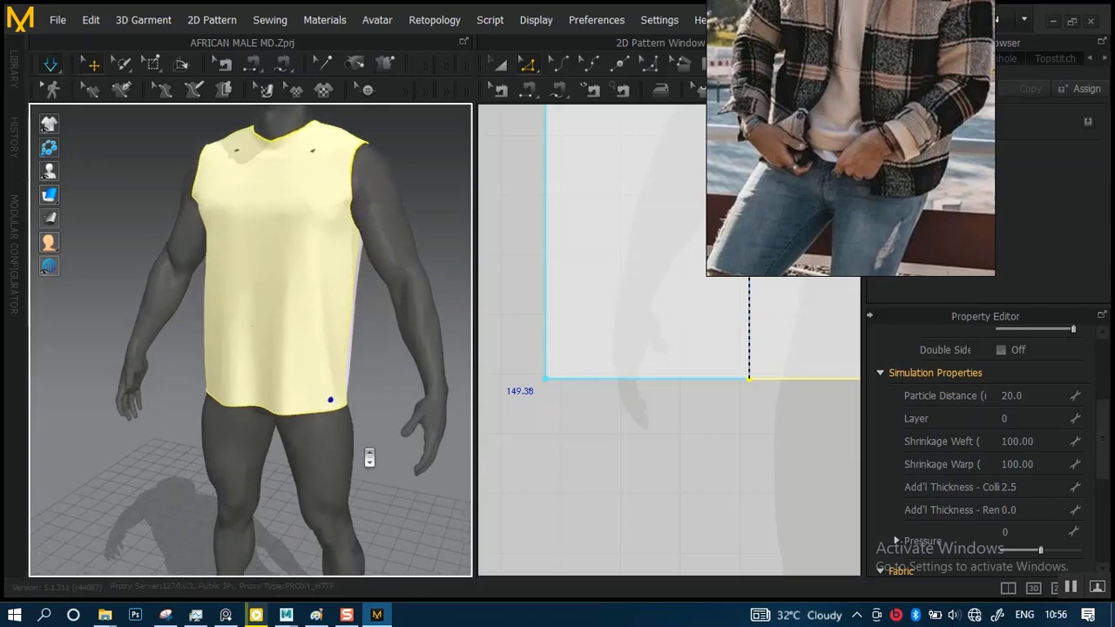
{"action": "right_click_drag", "start_coordinate": [369, 458], "coordinate": [396, 361]}
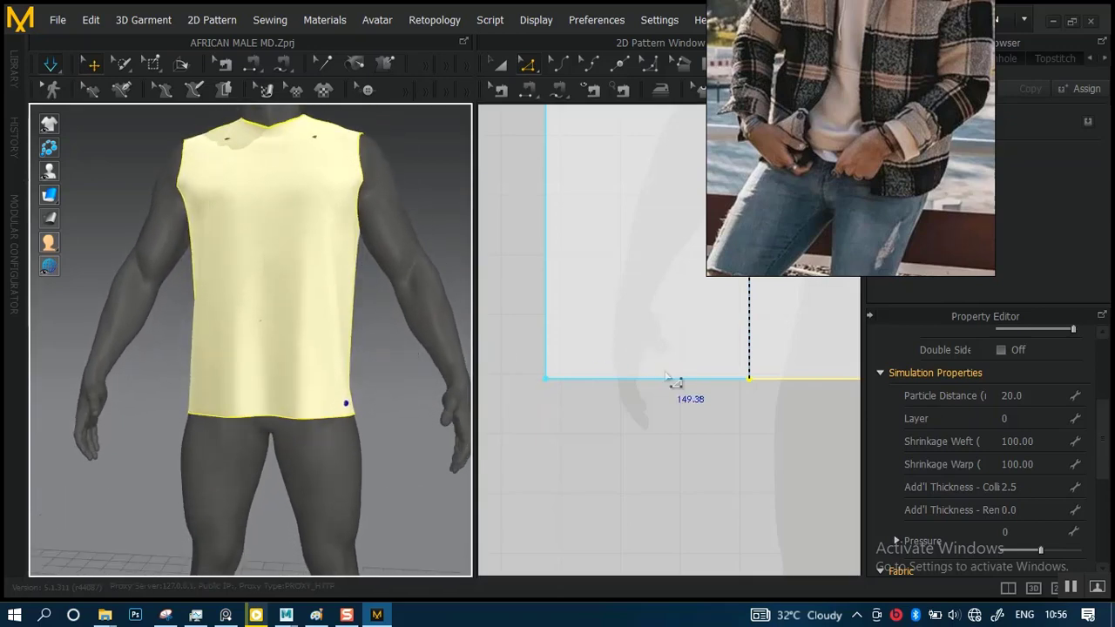
{"action": "scroll", "coordinate": [666, 379], "scroll_direction": "down", "scroll_amount": 3}
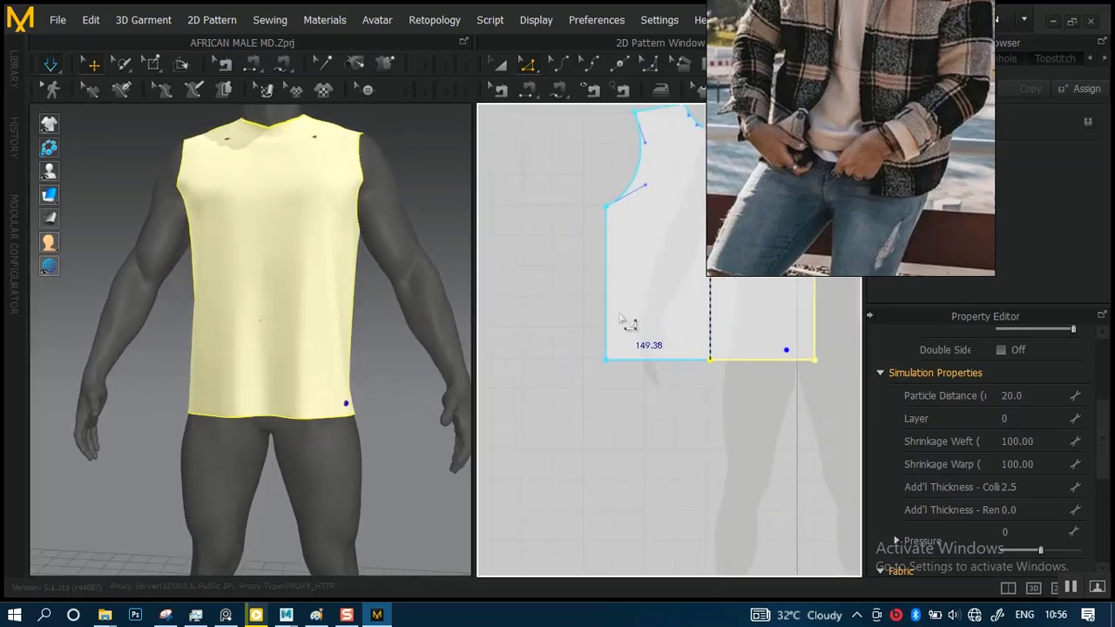
{"action": "right_click_drag", "start_coordinate": [701, 357], "coordinate": [560, 365]}
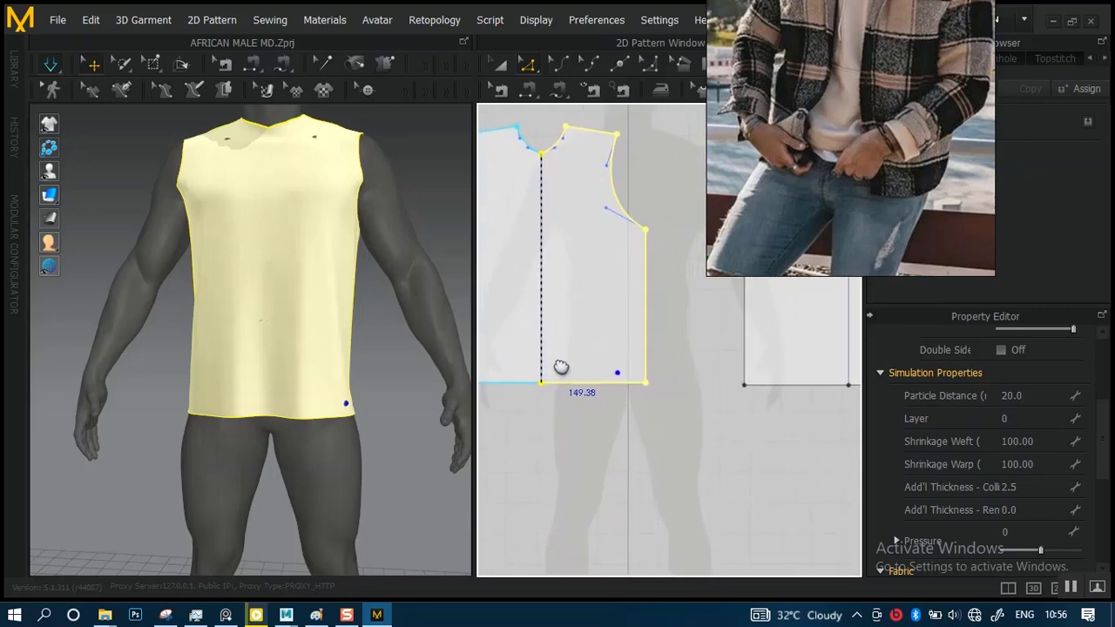
{"action": "right_click_drag", "start_coordinate": [690, 351], "coordinate": [722, 361]}
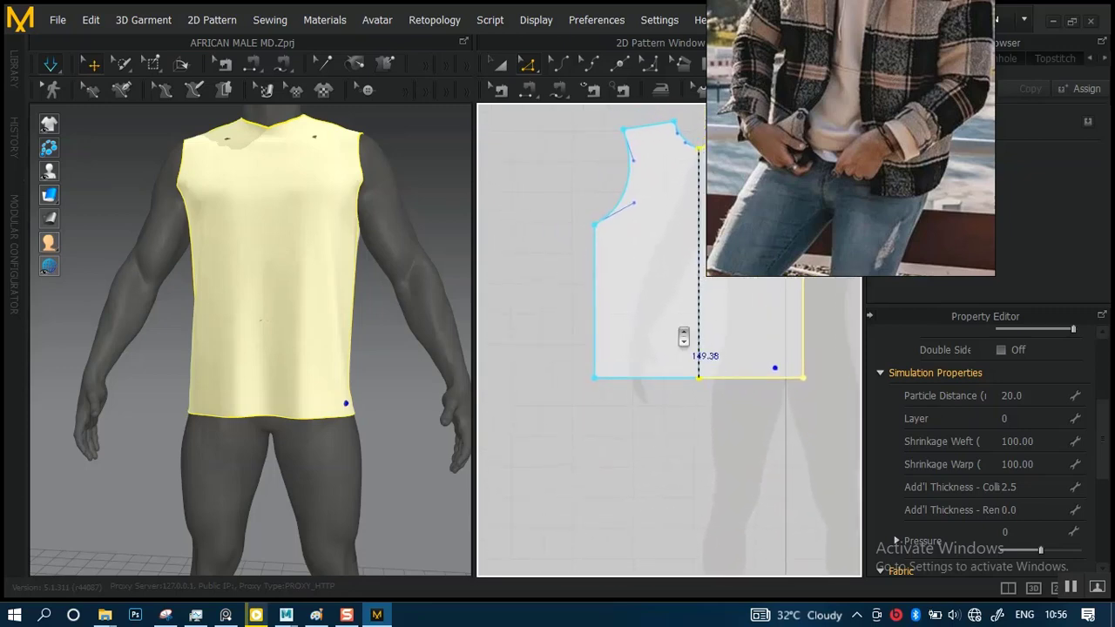
{"action": "scroll", "coordinate": [684, 338], "scroll_direction": "up", "scroll_amount": 3}
{"action": "scroll", "coordinate": [677, 340], "scroll_direction": "down", "scroll_amount": 4}
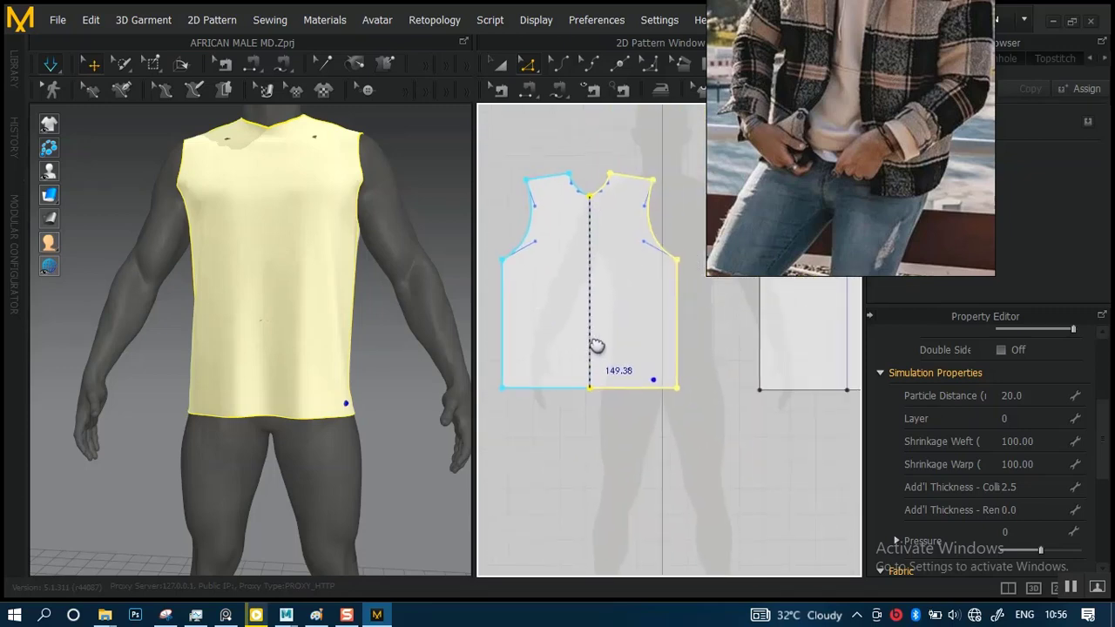
Draw a straight horizontal internal line about 68.27 cm long across the front panel, side edge to side edge, about 4.98 cm above the hem
{"action": "scroll", "coordinate": [722, 323], "scroll_direction": "up", "scroll_amount": 3}
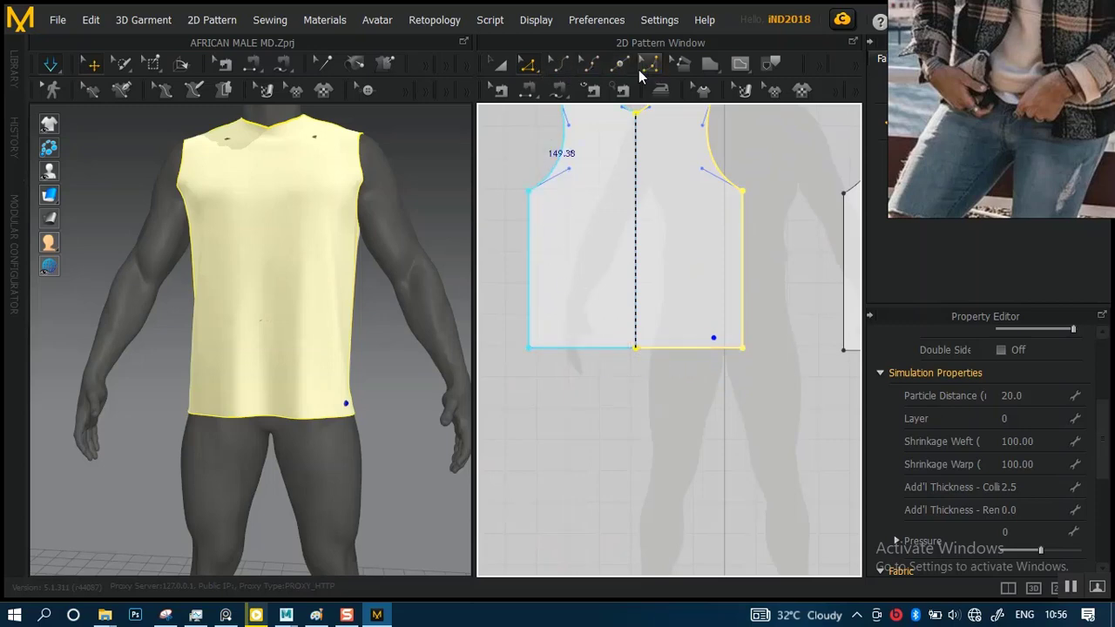
{"action": "left_click", "coordinate": [740, 68]}
{"action": "scroll", "coordinate": [581, 357], "scroll_direction": "up", "scroll_amount": 5}
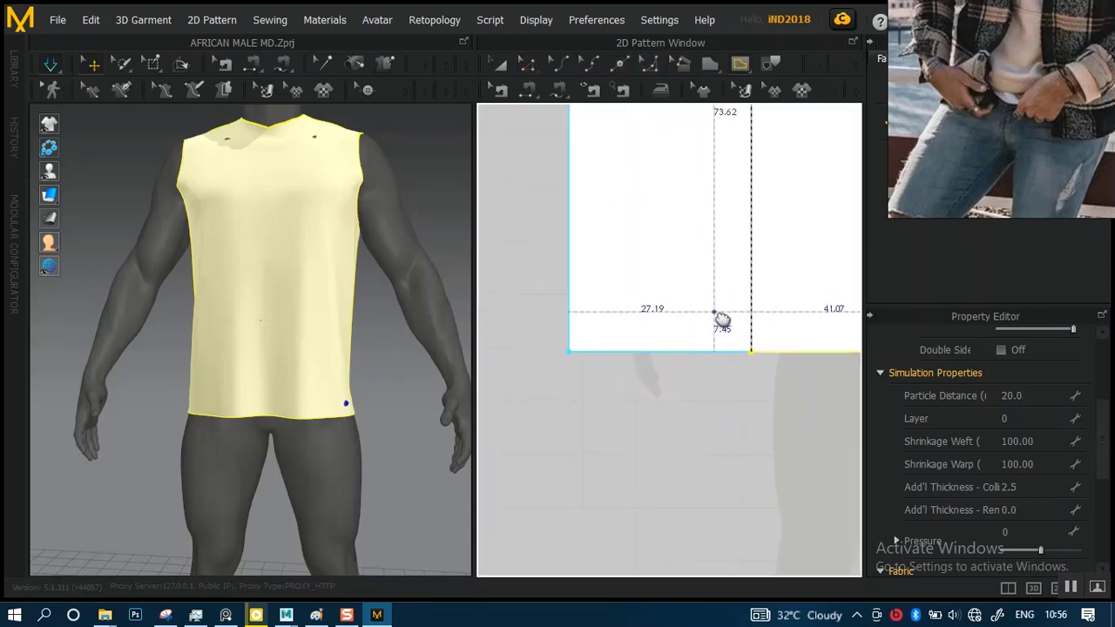
{"action": "scroll", "coordinate": [656, 357], "scroll_direction": "up", "scroll_amount": 5}
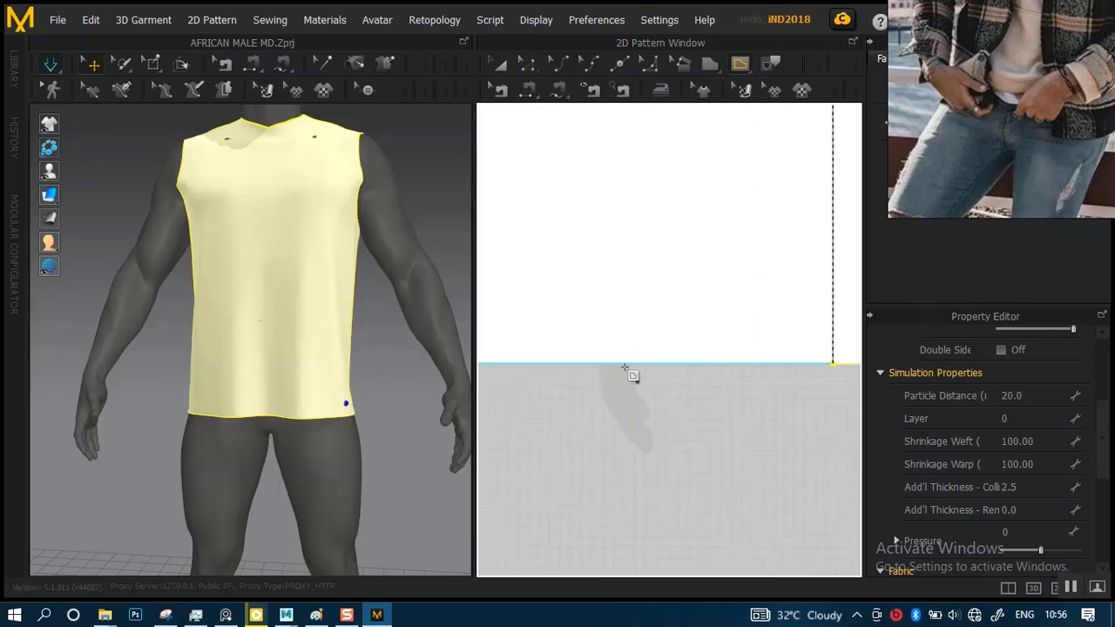
{"action": "middle_click_drag", "start_coordinate": [640, 369], "coordinate": [725, 377]}
{"action": "scroll", "coordinate": [614, 378], "scroll_direction": "up", "scroll_amount": 3}
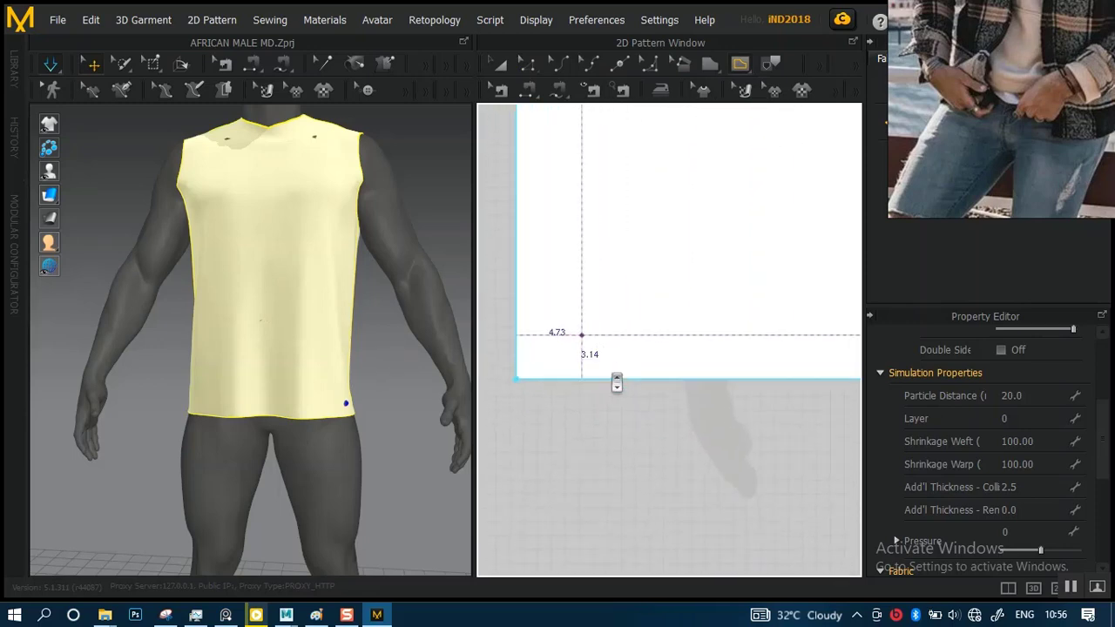
{"action": "scroll", "coordinate": [617, 381], "scroll_direction": "up", "scroll_amount": 1}
{"action": "middle_click_drag", "start_coordinate": [601, 358], "coordinate": [652, 355]}
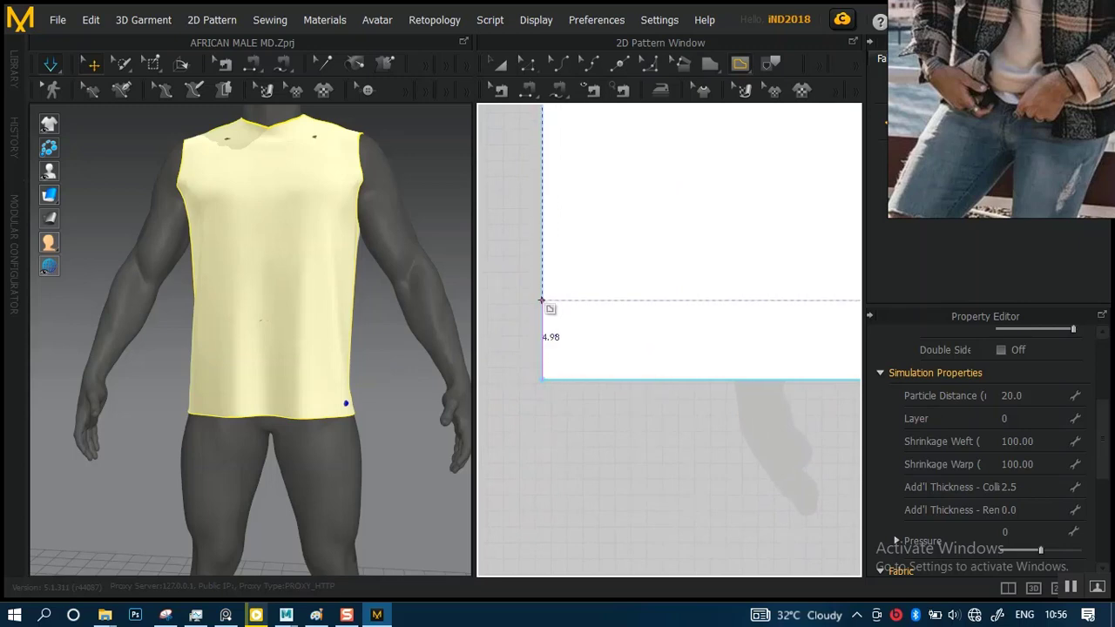
{"action": "left_click", "coordinate": [541, 300]}
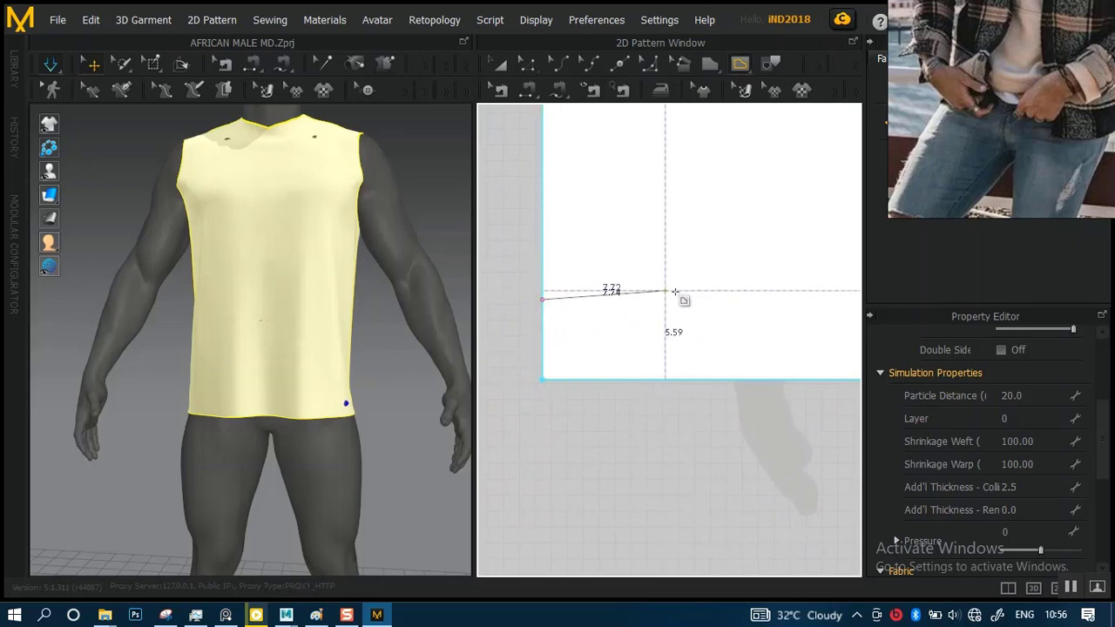
{"action": "right_click", "coordinate": [754, 312]}
{"action": "left_click", "coordinate": [594, 444]}
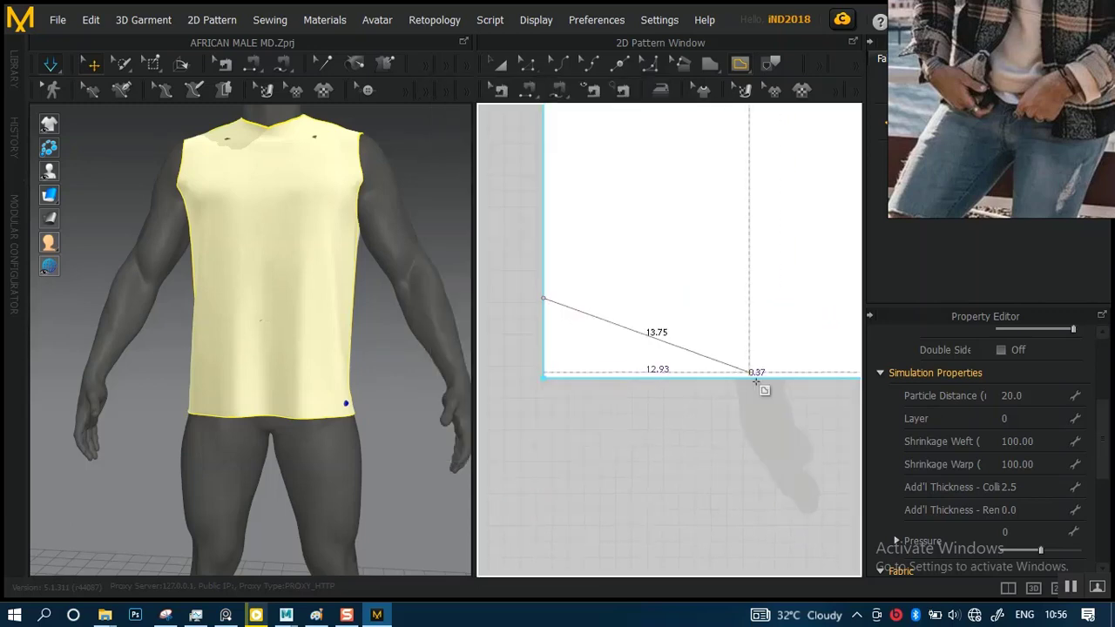
{"action": "right_click", "coordinate": [736, 377]}
{"action": "left_click", "coordinate": [587, 444]}
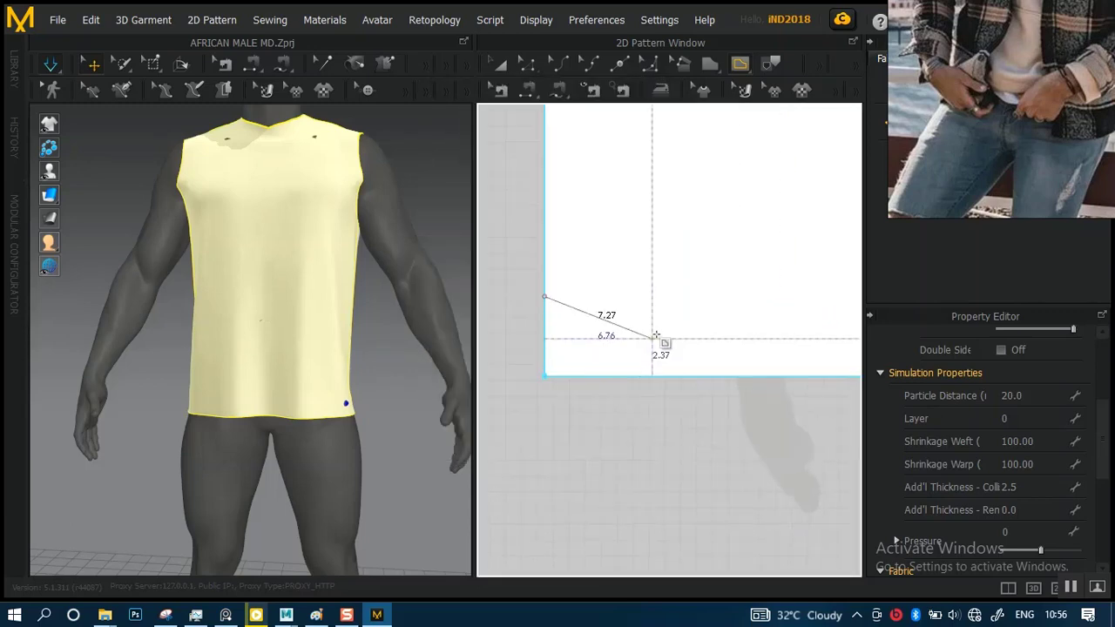
{"action": "key", "text": "f"}
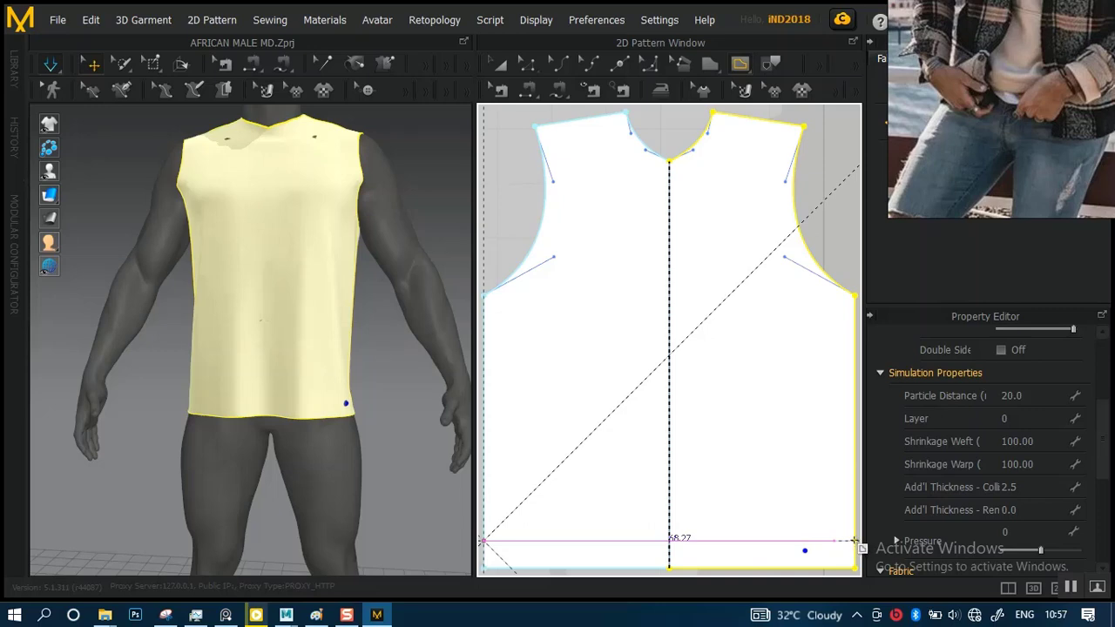
{"action": "left_click", "coordinate": [855, 541]}
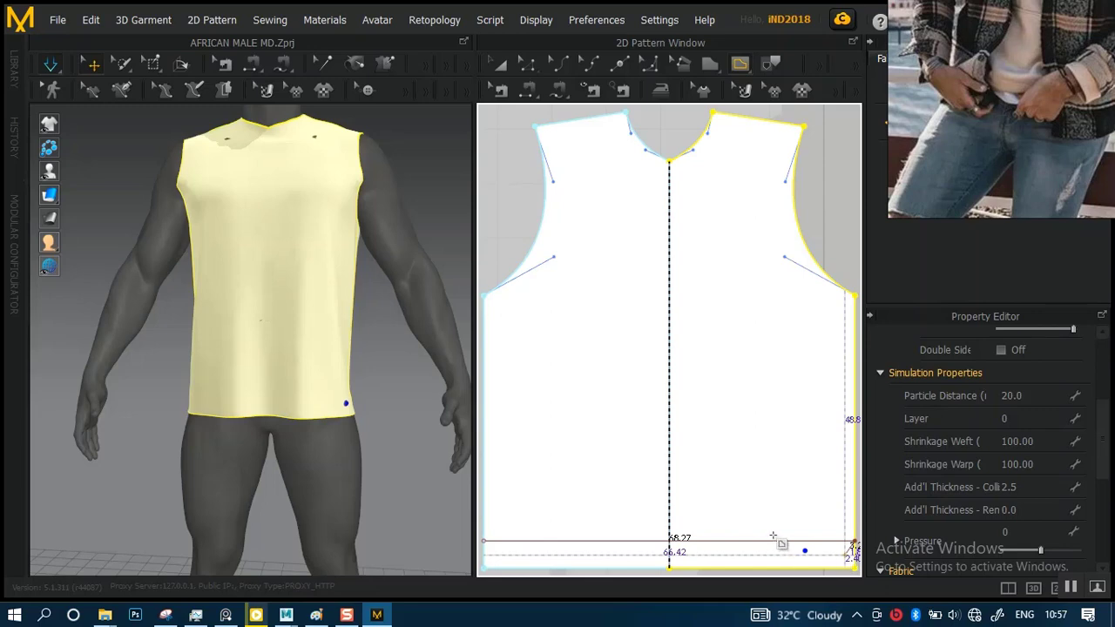
{"action": "key", "text": "Return"}
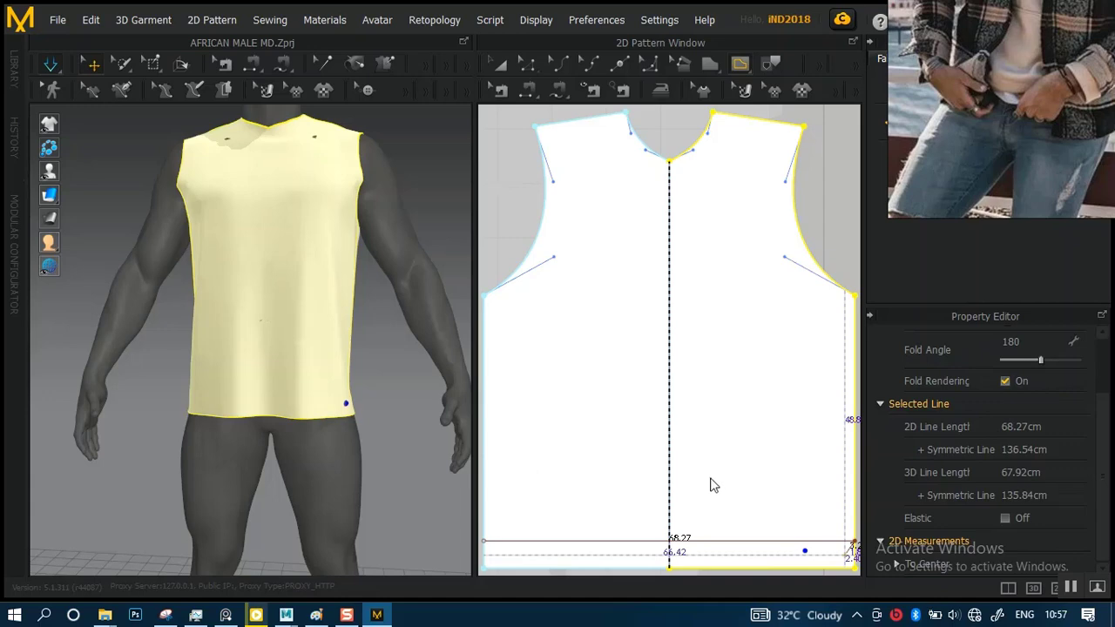
Examine the new hem line on the 3D garment and where it crosses the front panel's center fold
{"action": "scroll", "coordinate": [714, 473], "scroll_direction": "down", "scroll_amount": 5}
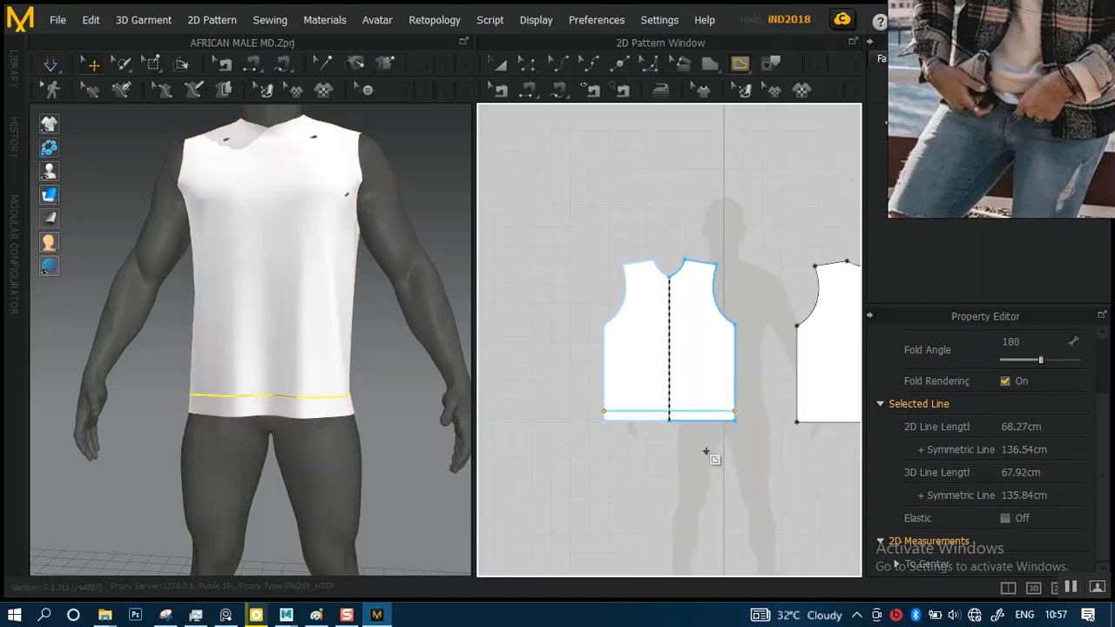
{"action": "scroll", "coordinate": [706, 452], "scroll_direction": "up", "scroll_amount": 5}
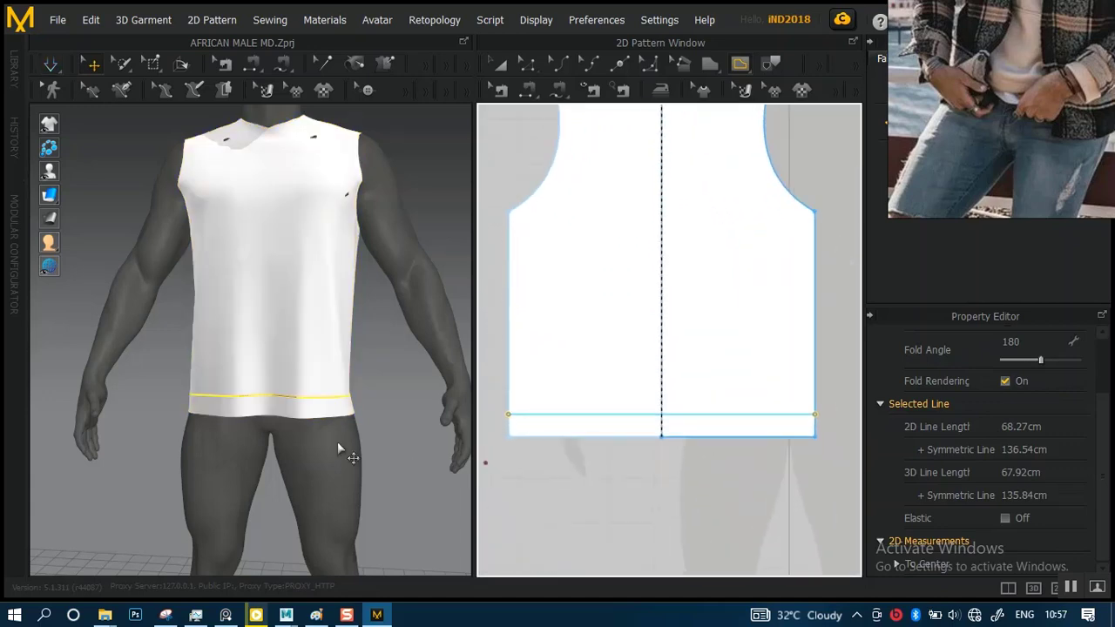
{"action": "scroll", "coordinate": [340, 449], "scroll_direction": "up", "scroll_amount": 6}
{"action": "scroll", "coordinate": [357, 457], "scroll_direction": "down", "scroll_amount": 4}
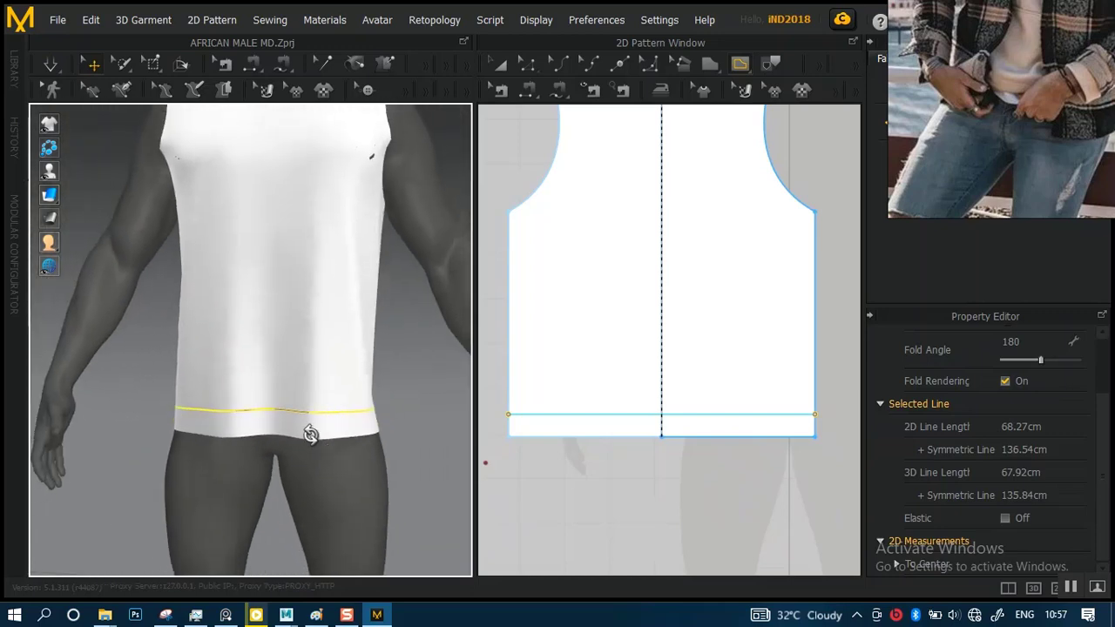
{"action": "scroll", "coordinate": [383, 430], "scroll_direction": "up", "scroll_amount": 3}
{"action": "scroll", "coordinate": [410, 427], "scroll_direction": "down", "scroll_amount": 3}
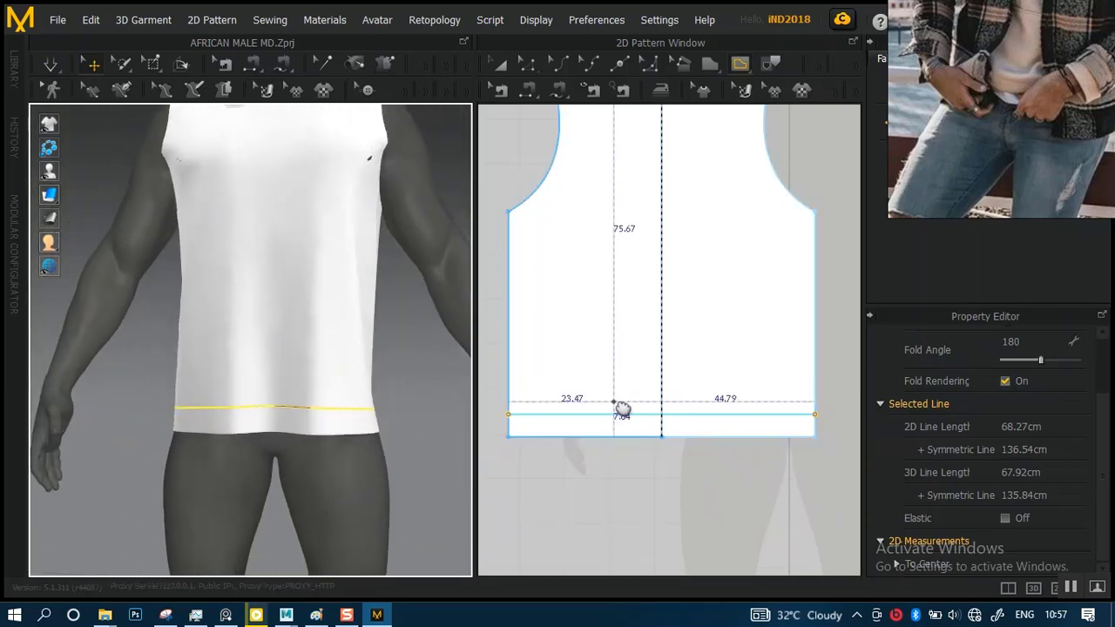
{"action": "scroll", "coordinate": [622, 409], "scroll_direction": "up", "scroll_amount": 5}
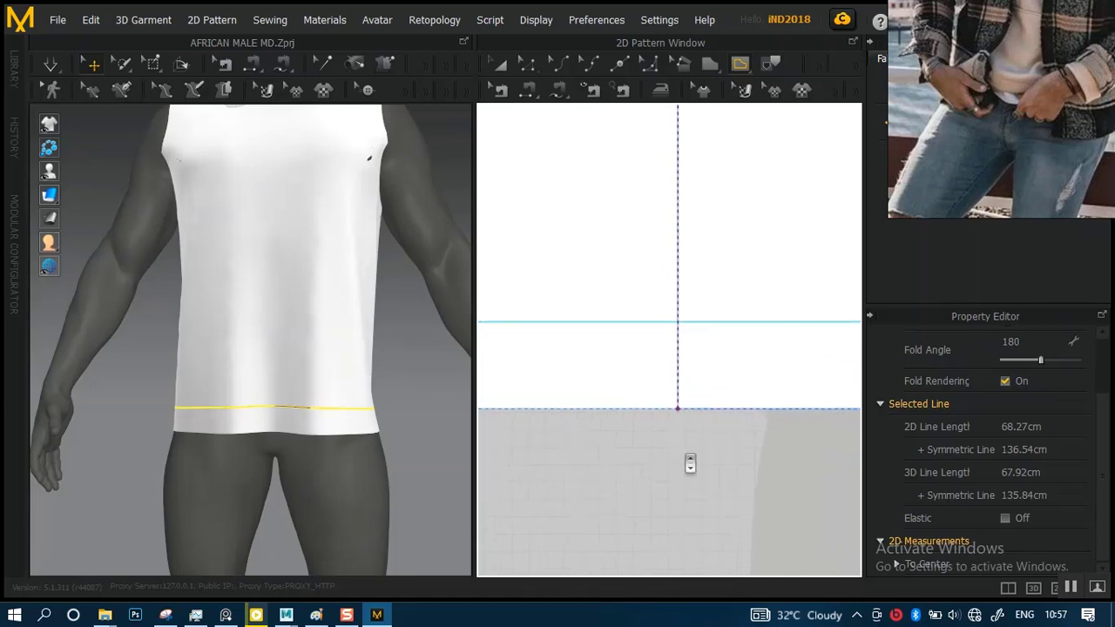
{"action": "scroll", "coordinate": [684, 448], "scroll_direction": "up", "scroll_amount": 2}
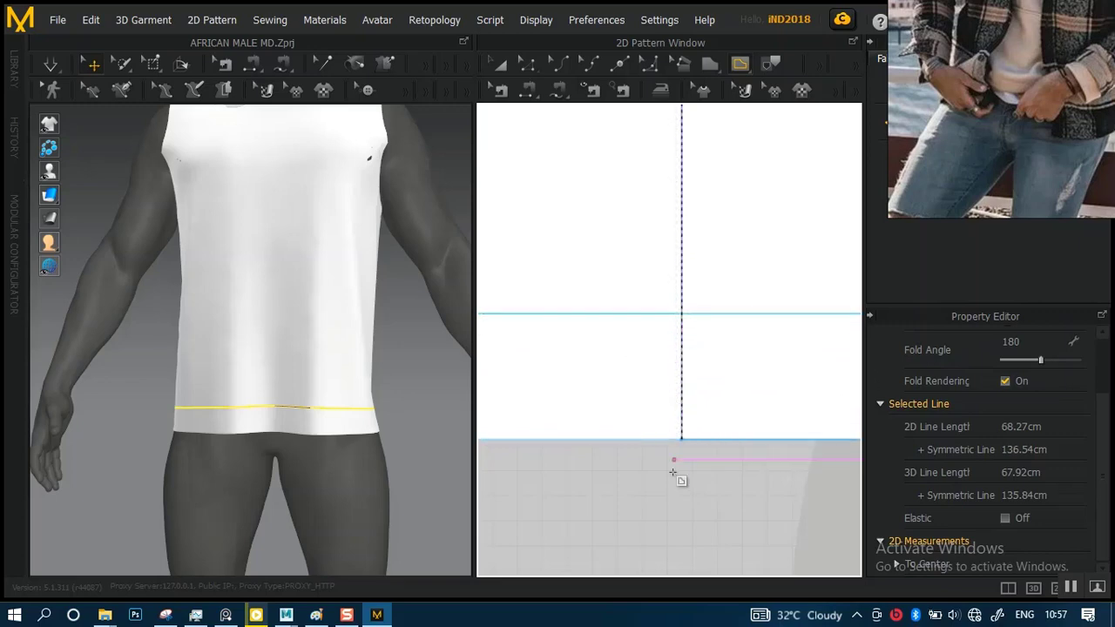
{"action": "scroll", "coordinate": [691, 381], "scroll_direction": "down", "scroll_amount": 10}
{"action": "scroll", "coordinate": [694, 356], "scroll_direction": "up", "scroll_amount": 8}
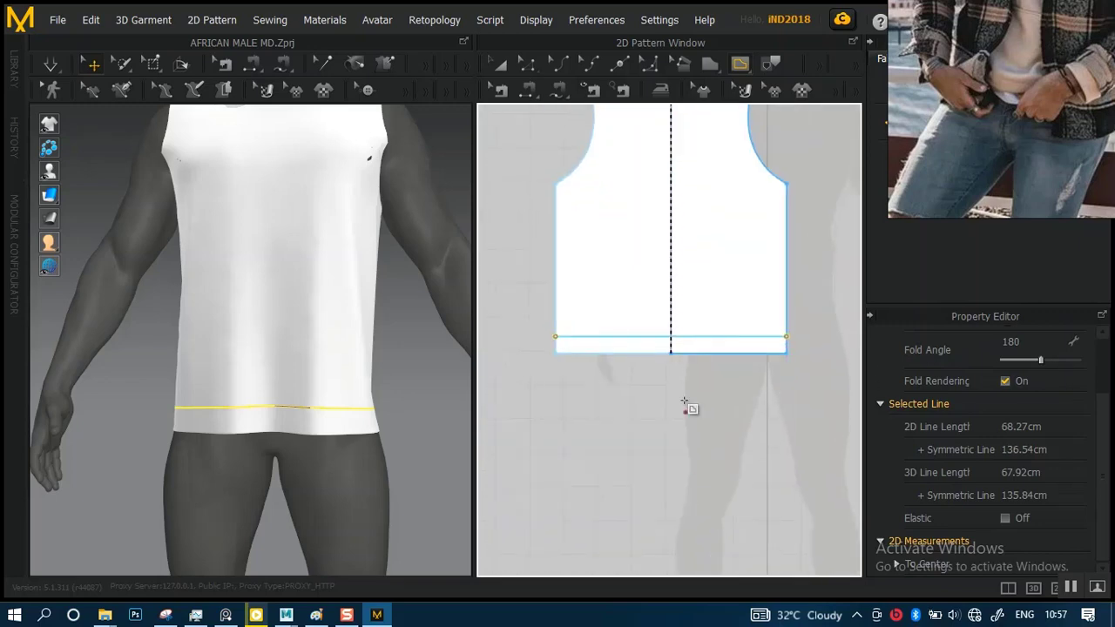
Try to move the front panel's internal hem line about 1.98 cm closer to the bottom edge
{"action": "middle_click_drag", "start_coordinate": [673, 393], "coordinate": [838, 392]}
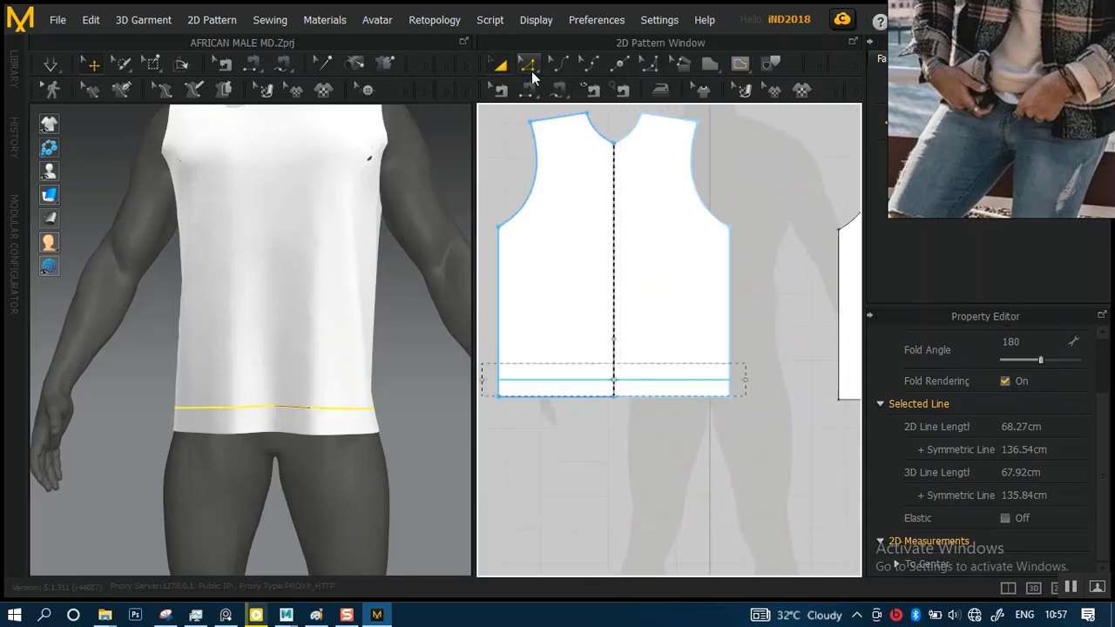
{"action": "left_click", "coordinate": [529, 66]}
{"action": "scroll", "coordinate": [610, 365], "scroll_direction": "up", "scroll_amount": 5}
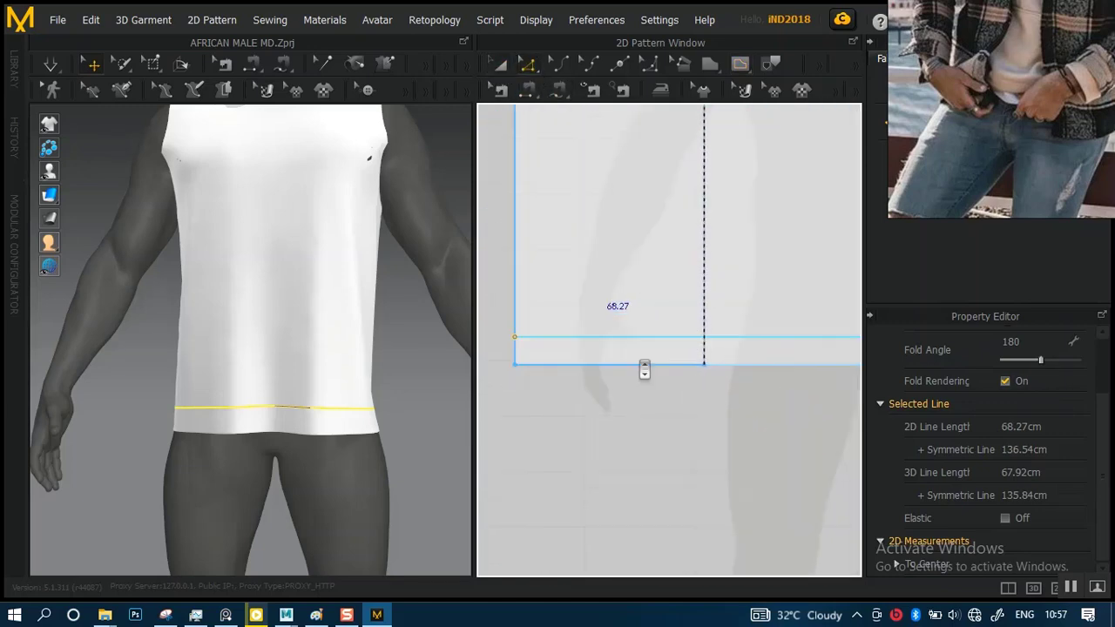
{"action": "middle_click_drag", "start_coordinate": [617, 313], "coordinate": [669, 318]}
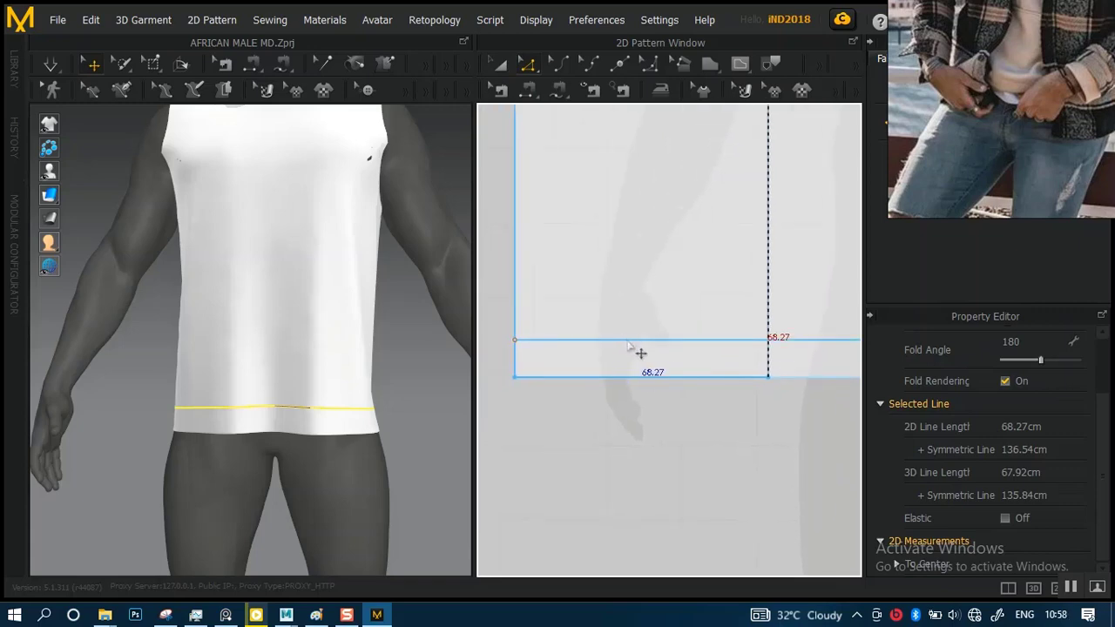
{"action": "left_click", "coordinate": [613, 410]}
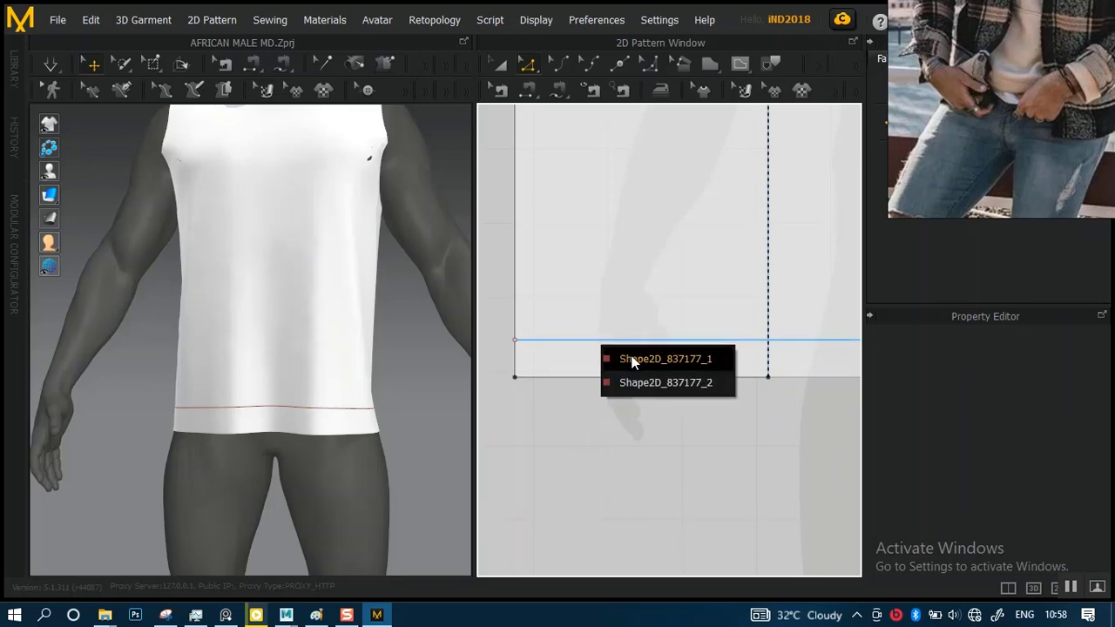
{"action": "left_click", "coordinate": [639, 379]}
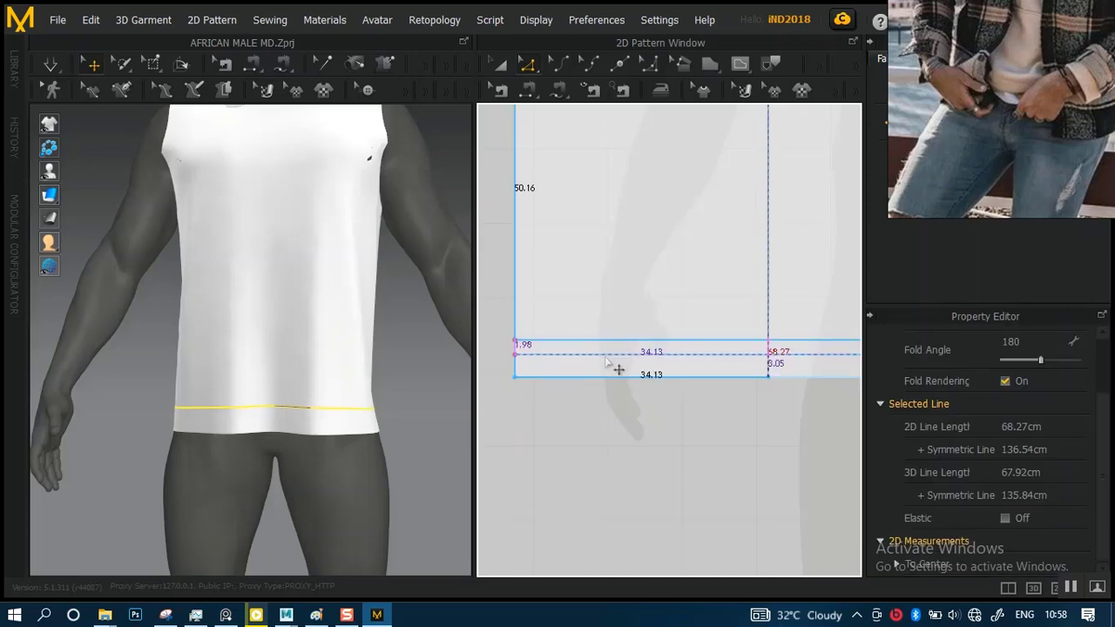
{"action": "left_click", "coordinate": [632, 351]}
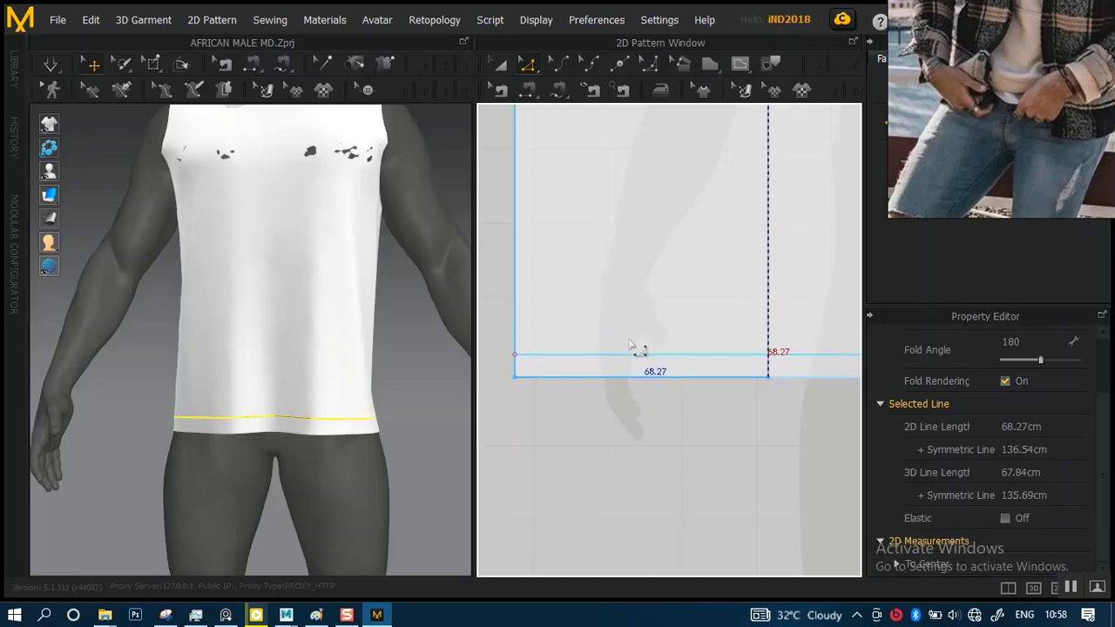
{"action": "mouse_move", "coordinate": [627, 349]}
{"action": "left_mouse_down"}
{"action": "mouse_move", "coordinate": [648, 335]}
{"action": "mouse_move", "coordinate": [637, 340]}
{"action": "left_mouse_up"}
{"action": "right_click", "coordinate": [636, 342]}
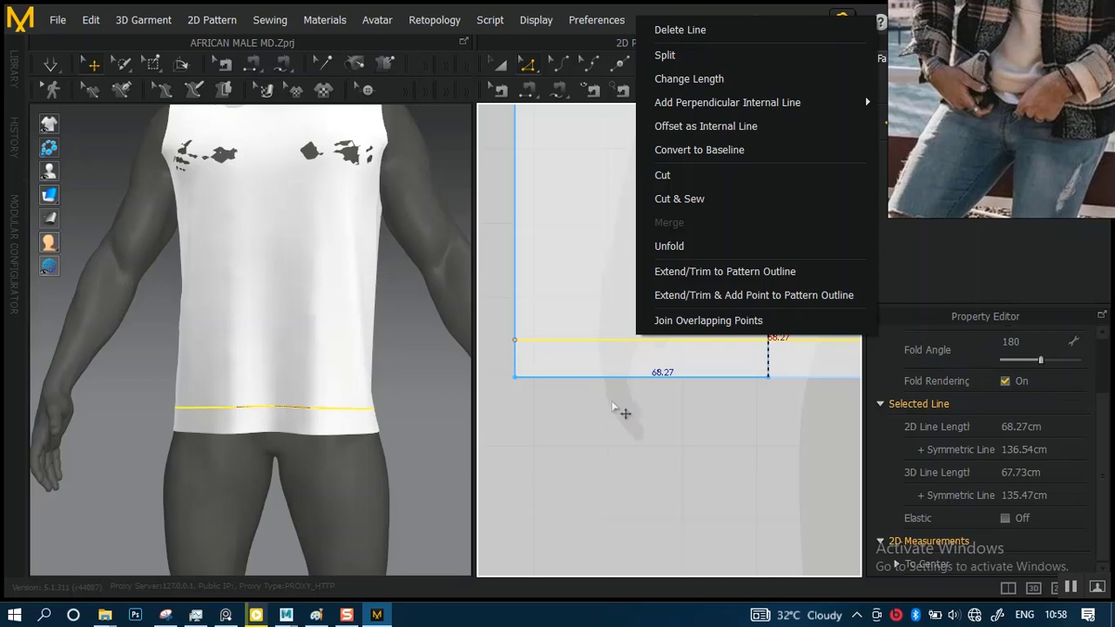
{"action": "key", "text": "Escape"}
{"action": "scroll", "coordinate": [627, 436], "scroll_direction": "down", "scroll_amount": 5}
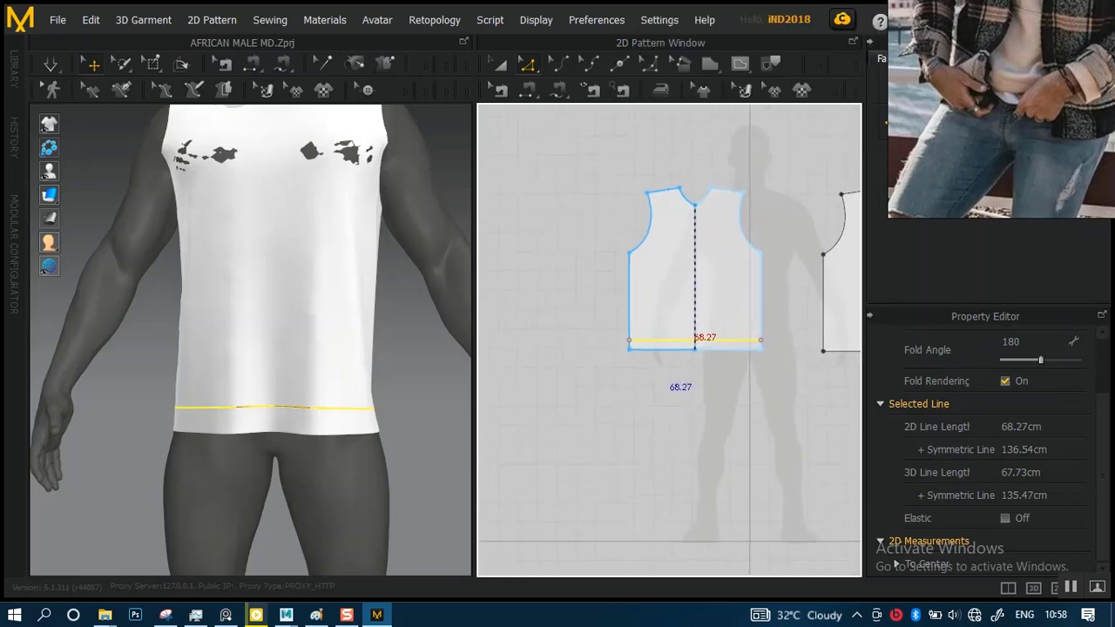
{"action": "scroll", "coordinate": [669, 340], "scroll_direction": "up", "scroll_amount": 5}
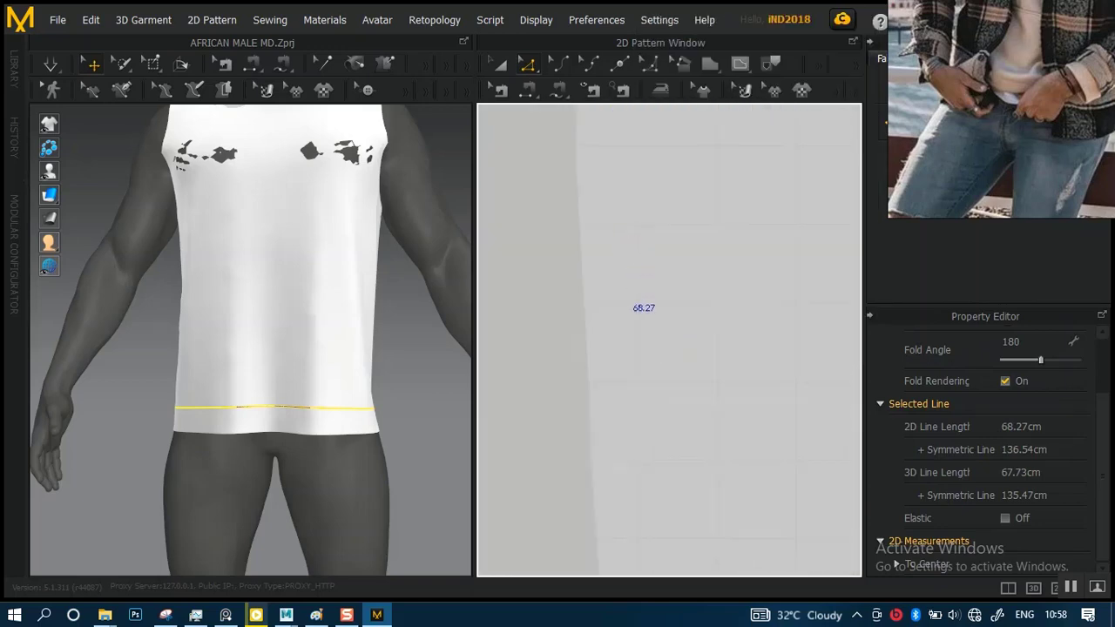
{"action": "scroll", "coordinate": [640, 322], "scroll_direction": "down", "scroll_amount": 3}
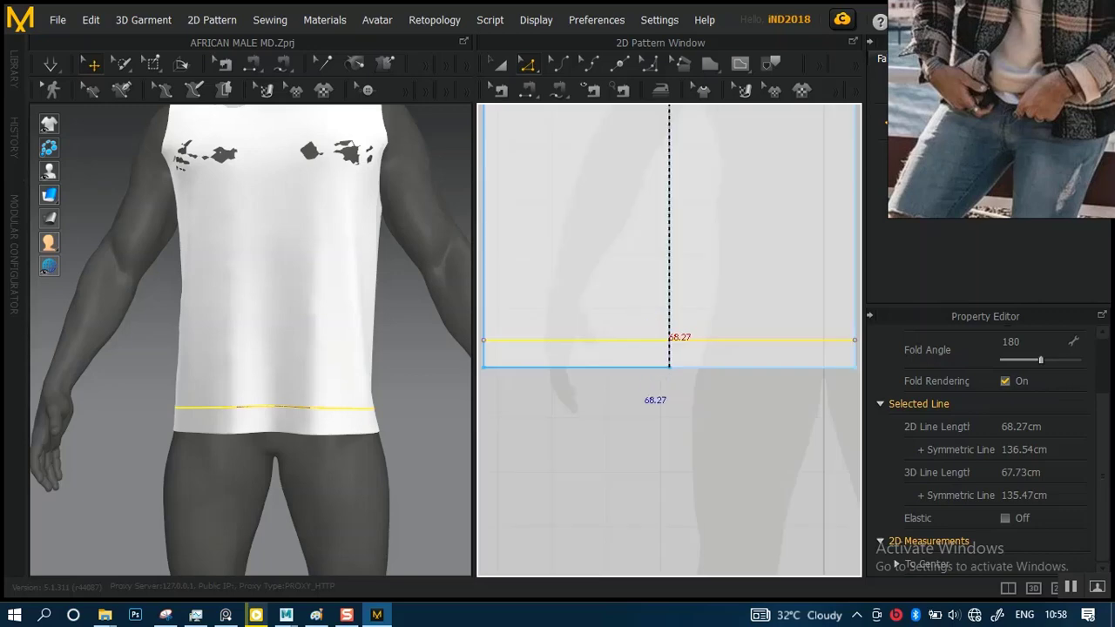
{"action": "right_click", "coordinate": [590, 342]}
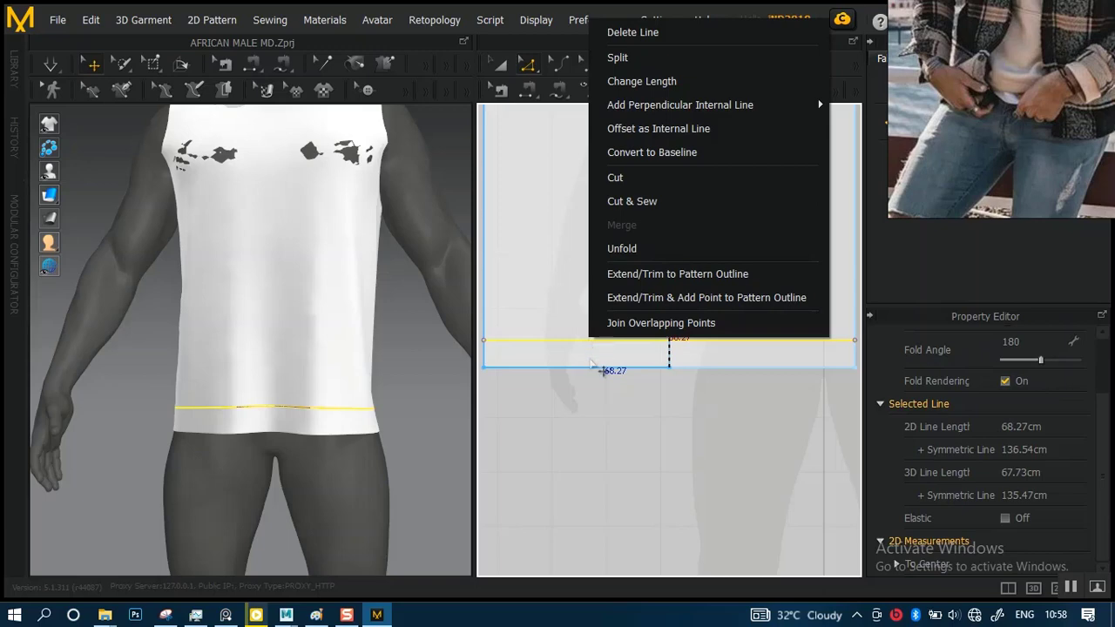
{"action": "left_click", "coordinate": [595, 356]}
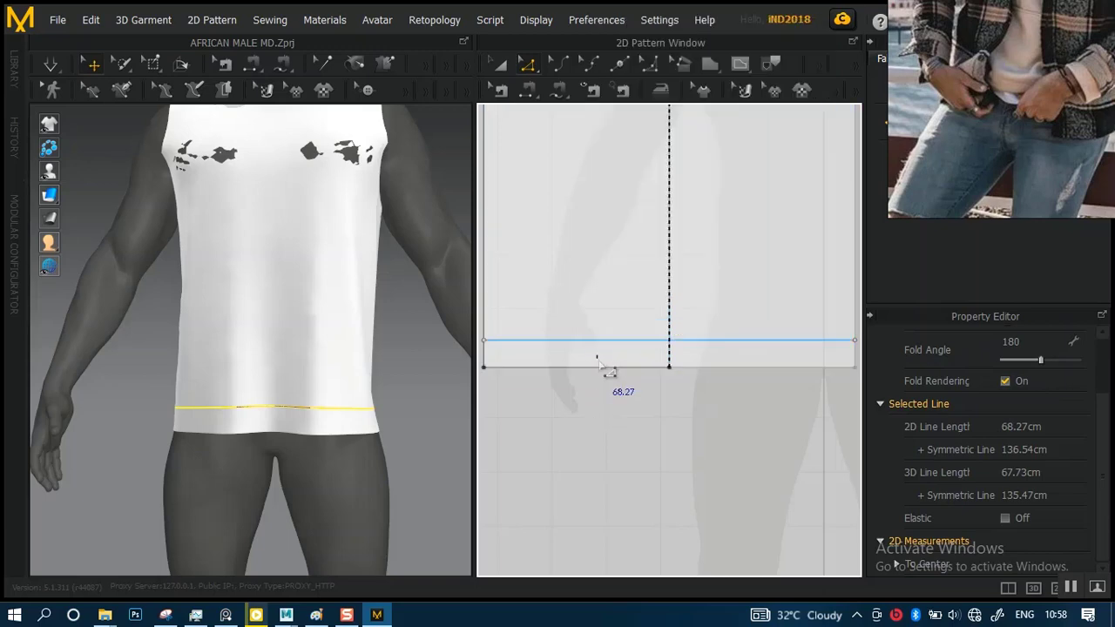
{"action": "left_click", "coordinate": [635, 447]}
Start an internal line on the back panel's side edge, about 5.03 cm above the bottom corner
{"action": "scroll", "coordinate": [664, 397], "scroll_direction": "down", "scroll_amount": 3}
{"action": "middle_click_drag", "start_coordinate": [663, 397], "coordinate": [471, 415]}
{"action": "mouse_move", "coordinate": [653, 431]}
{"action": "middle_mouse_down"}
{"action": "mouse_move", "coordinate": [553, 424]}
{"action": "mouse_move", "coordinate": [656, 425]}
{"action": "middle_mouse_up"}
{"action": "scroll", "coordinate": [553, 424], "scroll_direction": "up", "scroll_amount": 6}
{"action": "scroll", "coordinate": [597, 372], "scroll_direction": "down", "scroll_amount": 1}
{"action": "scroll", "coordinate": [596, 372], "scroll_direction": "down", "scroll_amount": 1}
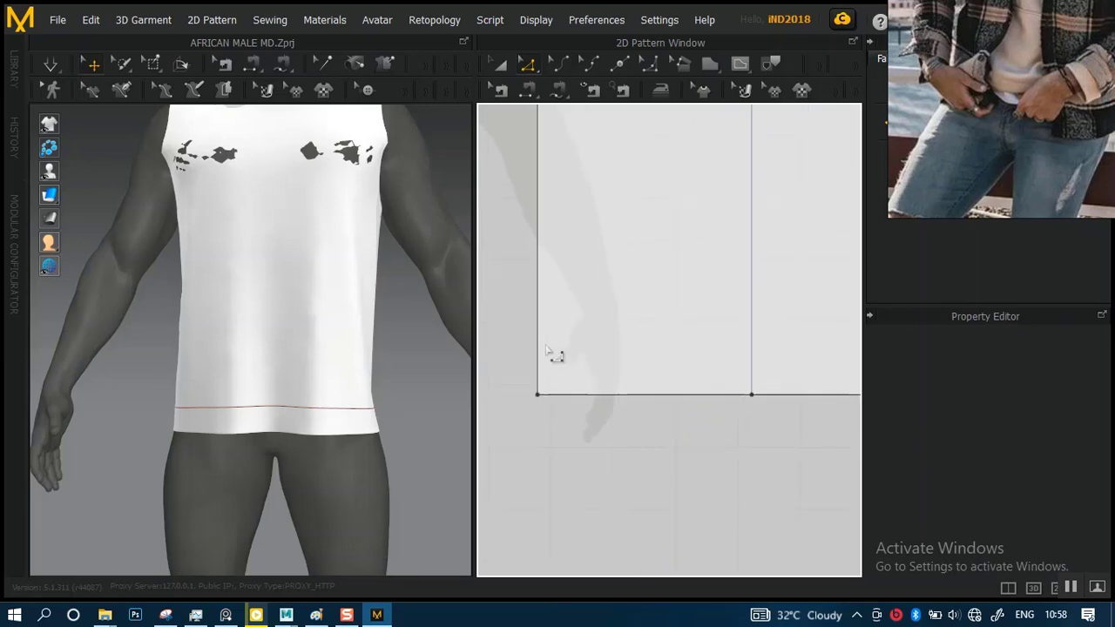
{"action": "scroll", "coordinate": [549, 403], "scroll_direction": "up", "scroll_amount": 4}
{"action": "middle_click_drag", "start_coordinate": [543, 399], "coordinate": [659, 392]}
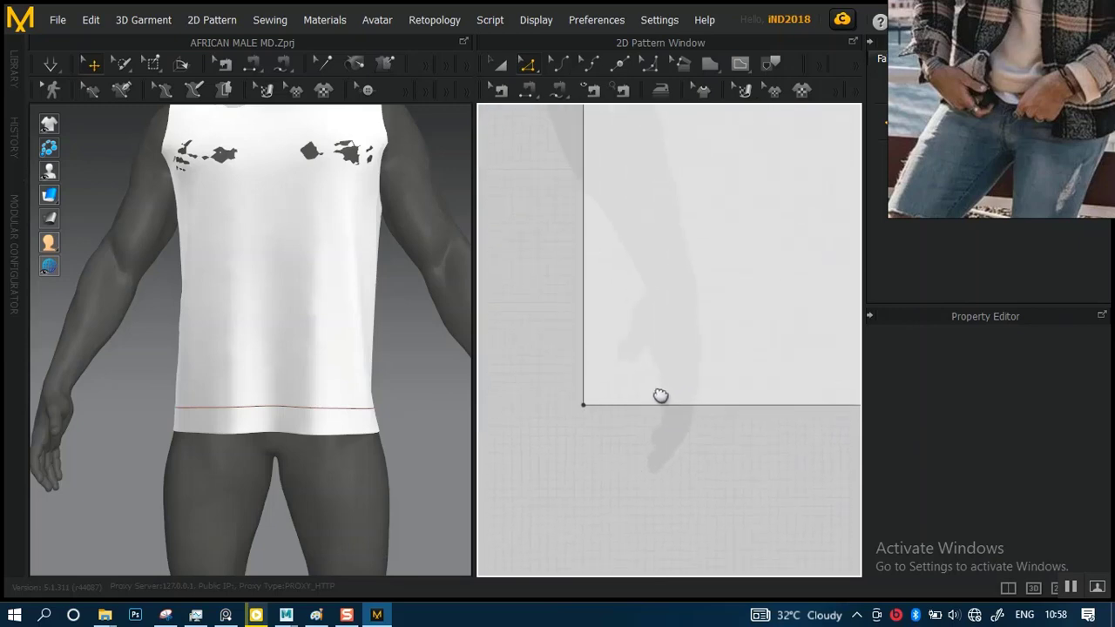
{"action": "scroll", "coordinate": [671, 341], "scroll_direction": "down", "scroll_amount": 4}
{"action": "middle_click_drag", "start_coordinate": [676, 342], "coordinate": [584, 377]}
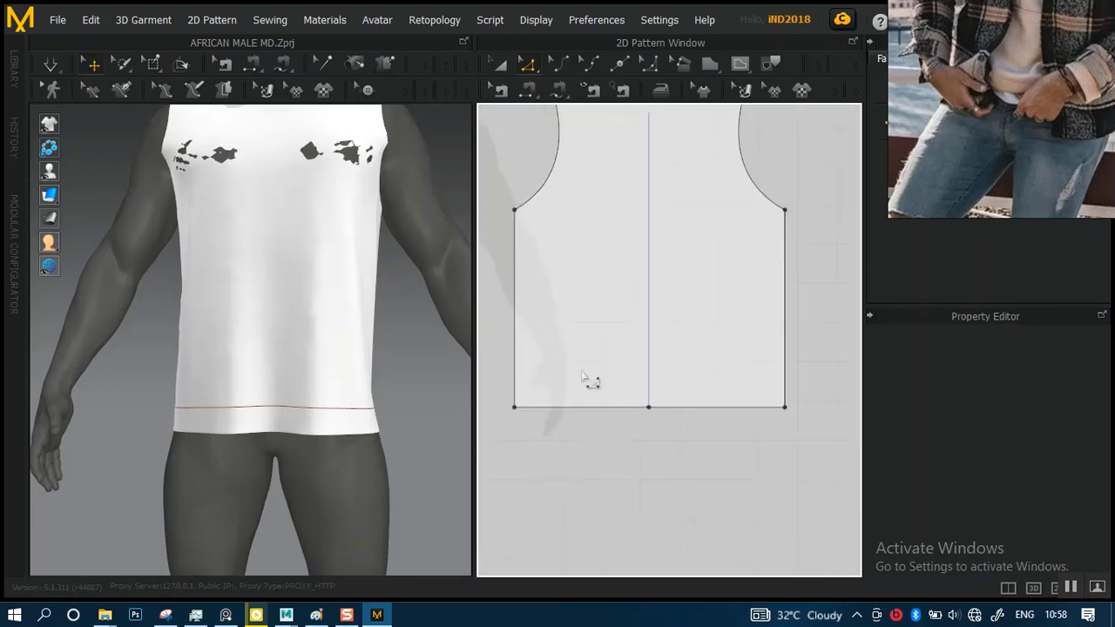
{"action": "left_click", "coordinate": [740, 66]}
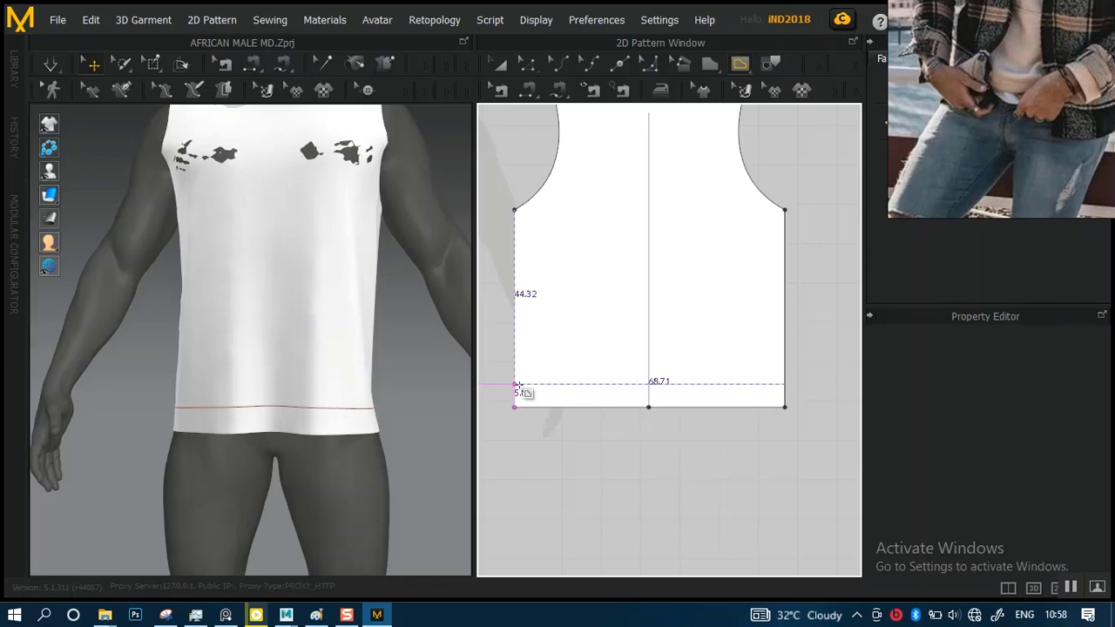
{"action": "scroll", "coordinate": [579, 464], "scroll_direction": "up", "scroll_amount": 3}
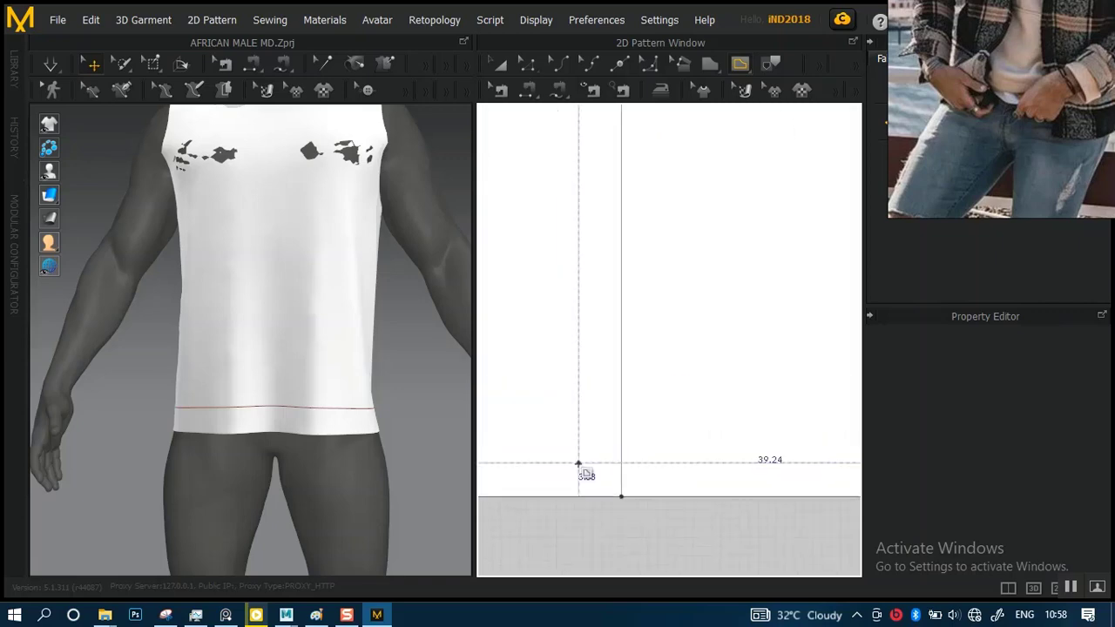
{"action": "middle_click_drag", "start_coordinate": [559, 406], "coordinate": [734, 283]}
{"action": "scroll", "coordinate": [652, 331], "scroll_direction": "up", "scroll_amount": 3}
{"action": "middle_click_drag", "start_coordinate": [609, 308], "coordinate": [812, 323]}
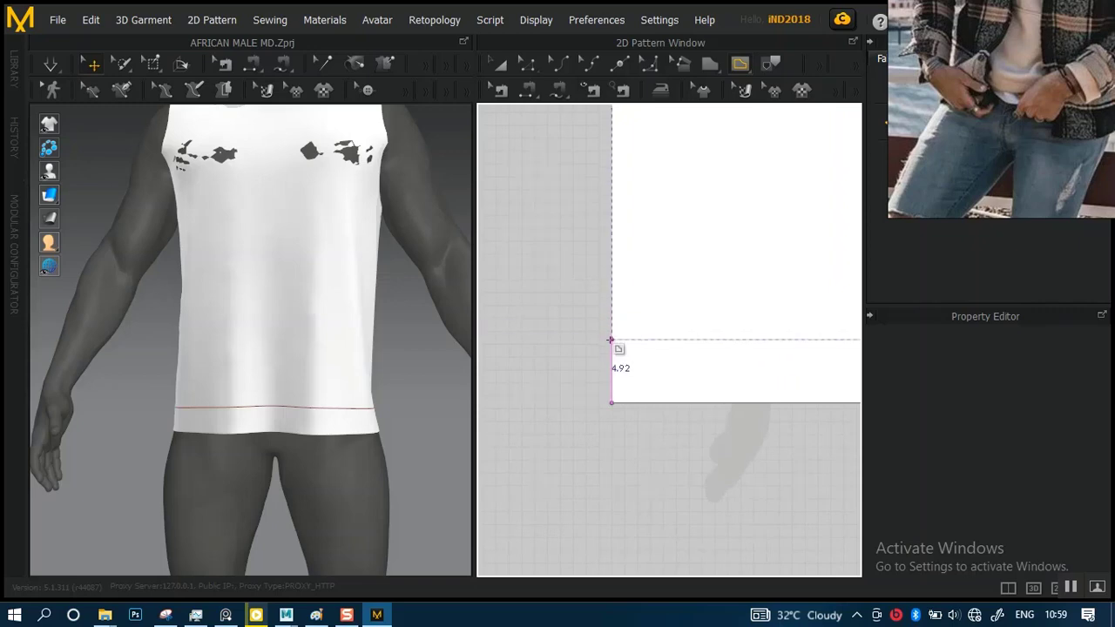
{"action": "scroll", "coordinate": [609, 340], "scroll_direction": "up", "scroll_amount": 3}
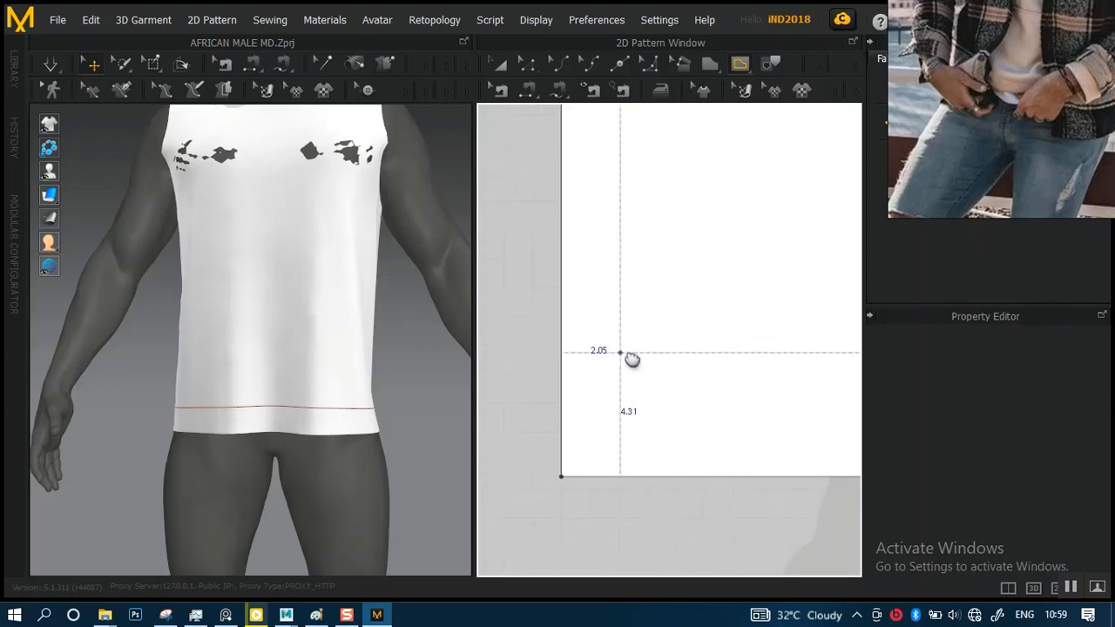
{"action": "scroll", "coordinate": [638, 331], "scroll_direction": "up", "scroll_amount": 1}
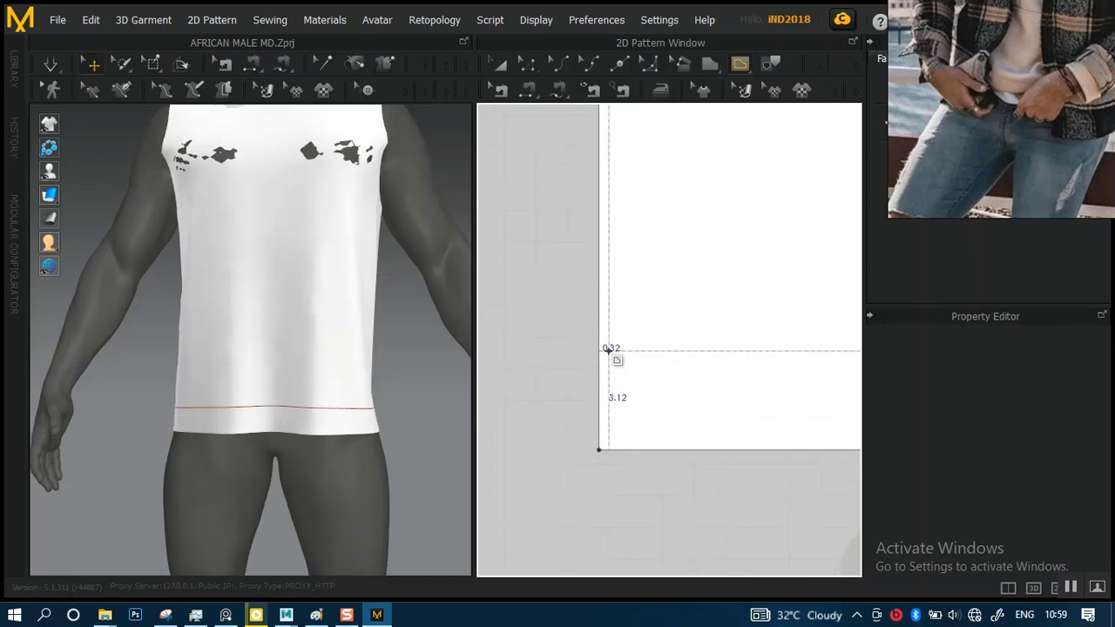
{"action": "left_click", "coordinate": [598, 291]}
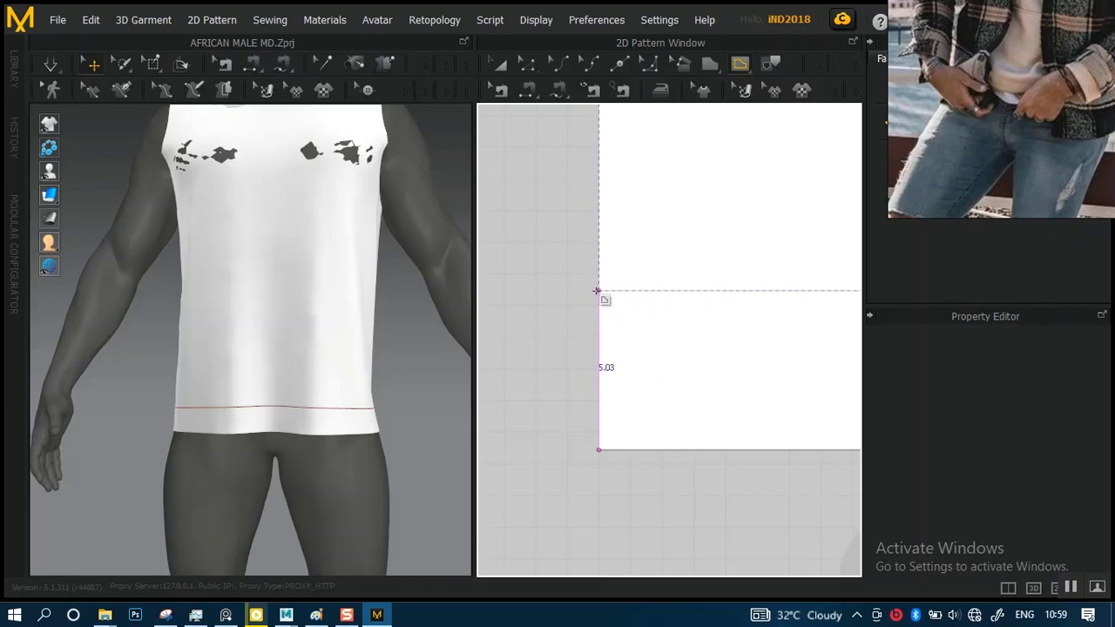
{"action": "left_click", "coordinate": [597, 291]}
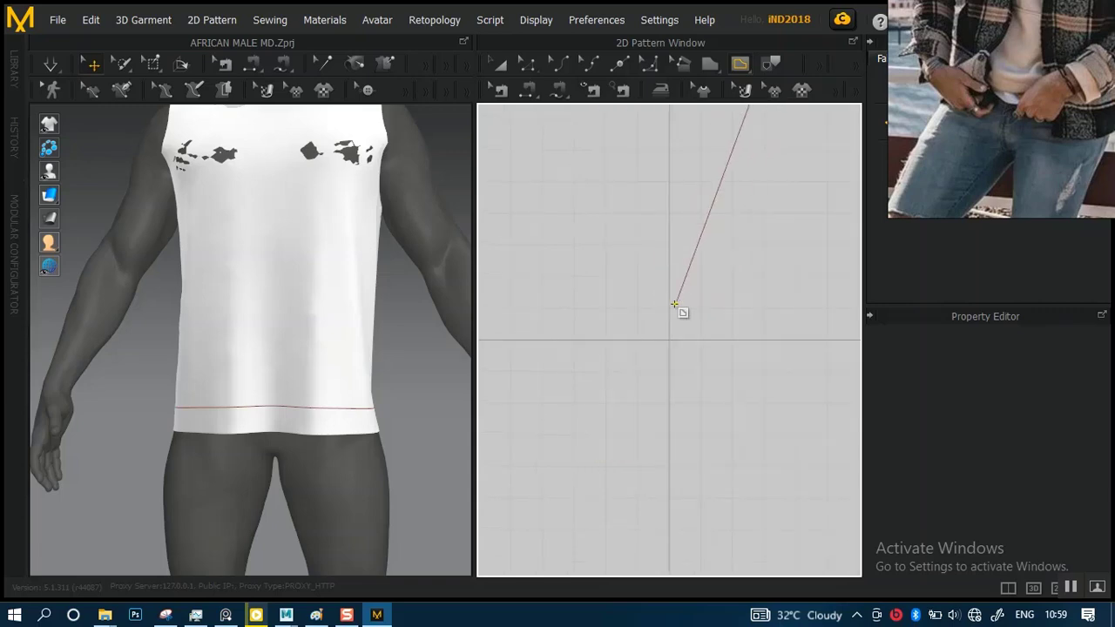
Run the back panel's internal line horizontally to the opposite side edge and finish it at about 68.44 cm long
{"action": "scroll", "coordinate": [611, 264], "scroll_direction": "down", "scroll_amount": 10}
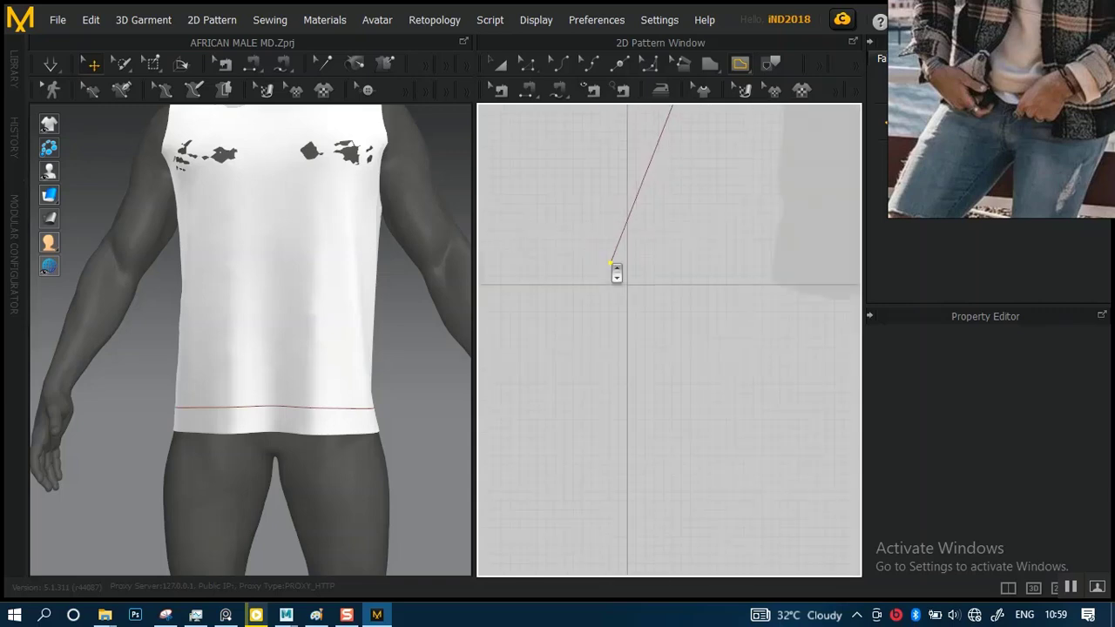
{"action": "scroll", "coordinate": [612, 262], "scroll_direction": "down", "scroll_amount": 5}
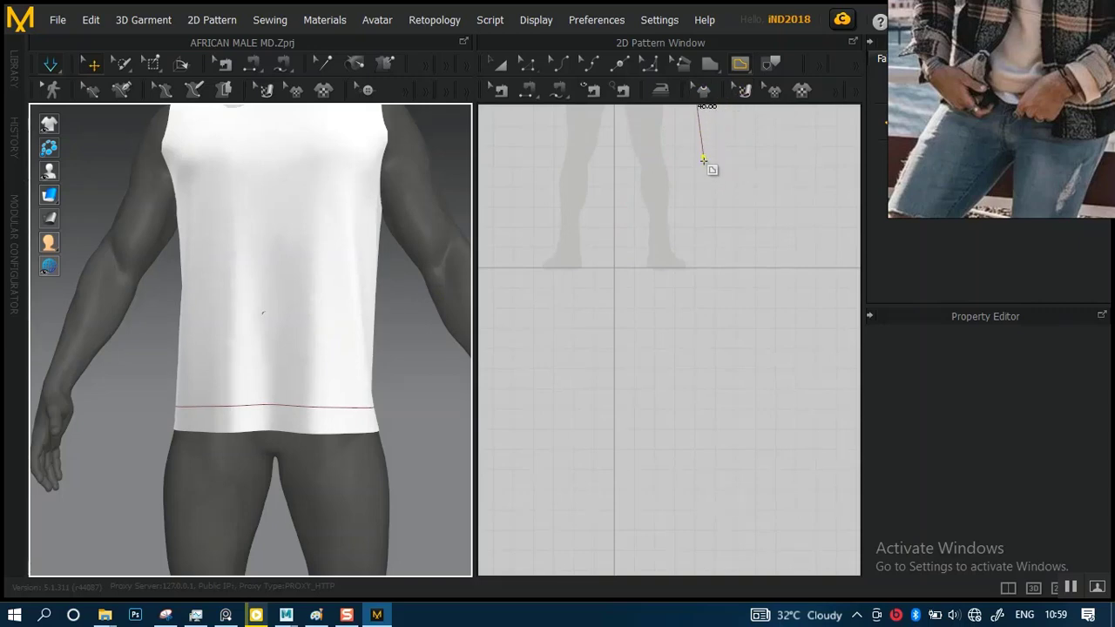
{"action": "scroll", "coordinate": [714, 197], "scroll_direction": "up", "scroll_amount": 2}
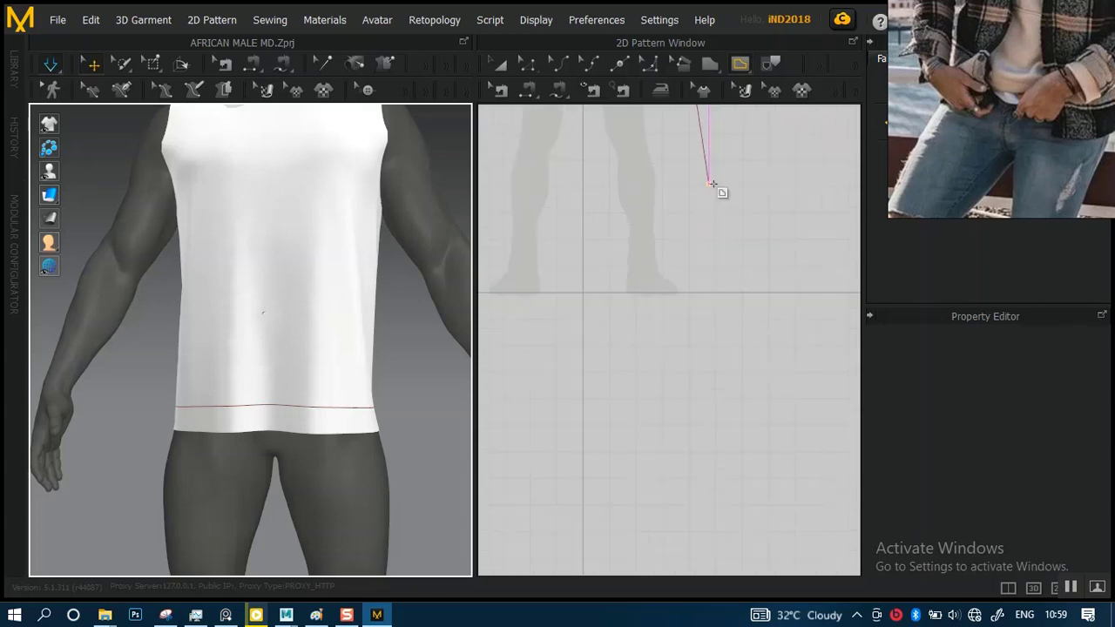
{"action": "middle_click_drag", "start_coordinate": [715, 179], "coordinate": [569, 578]}
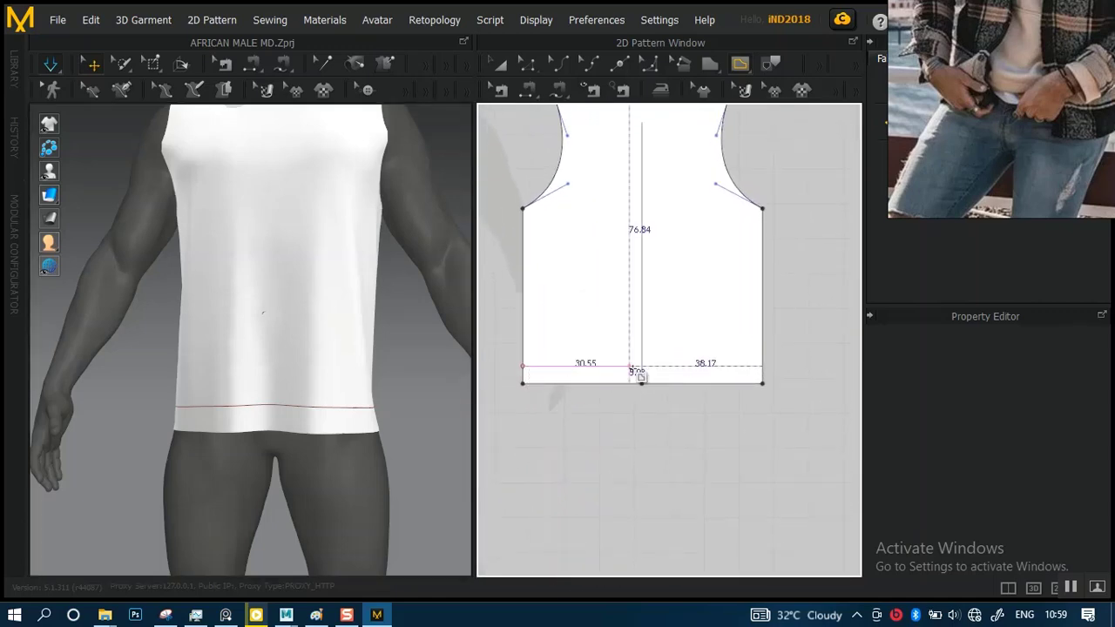
{"action": "left_click", "coordinate": [764, 367]}
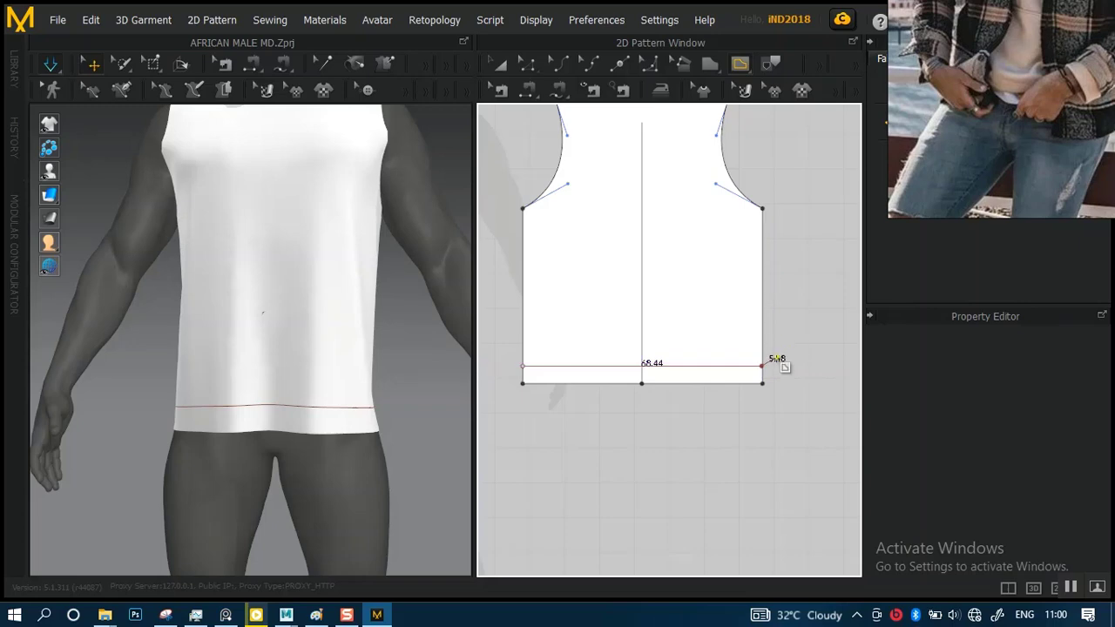
{"action": "left_click", "coordinate": [752, 367]}
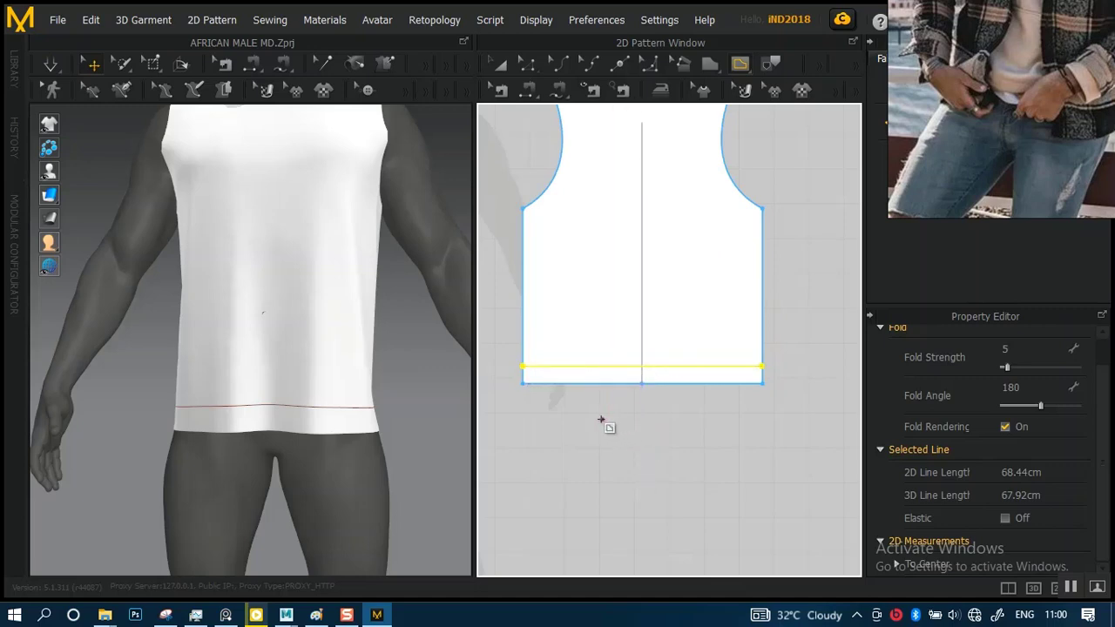
Cut & Sew the front panel along its internal hem line to separate the hem band from the body
{"action": "middle_click_drag", "start_coordinate": [585, 416], "coordinate": [756, 441]}
{"action": "scroll", "coordinate": [601, 427], "scroll_direction": "up", "scroll_amount": 8}
{"action": "scroll", "coordinate": [649, 426], "scroll_direction": "up", "scroll_amount": 3}
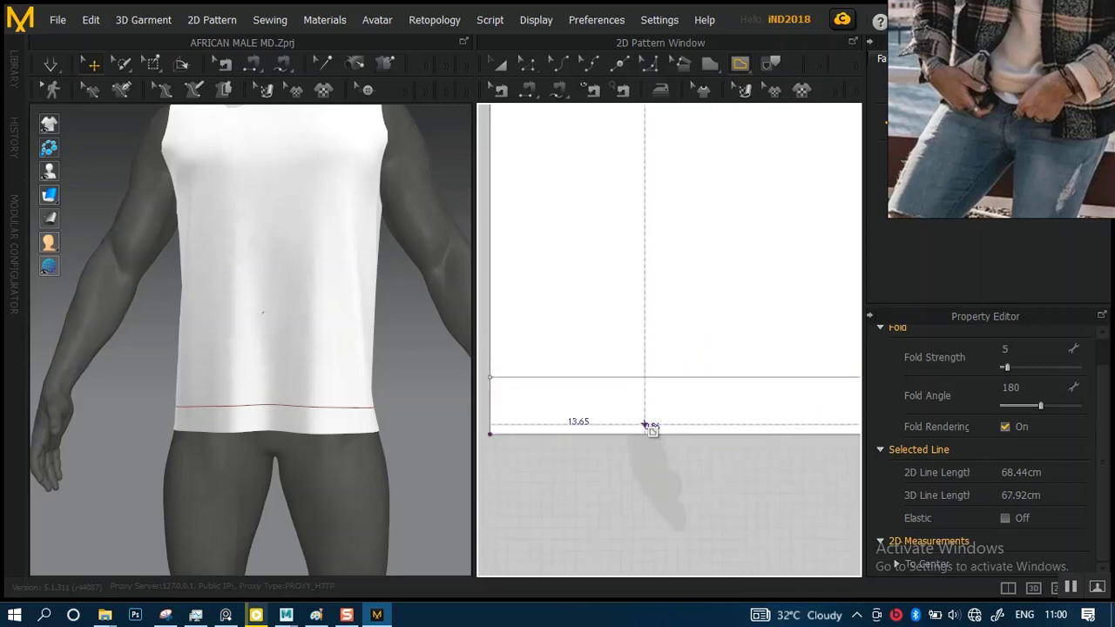
{"action": "left_click", "coordinate": [536, 67]}
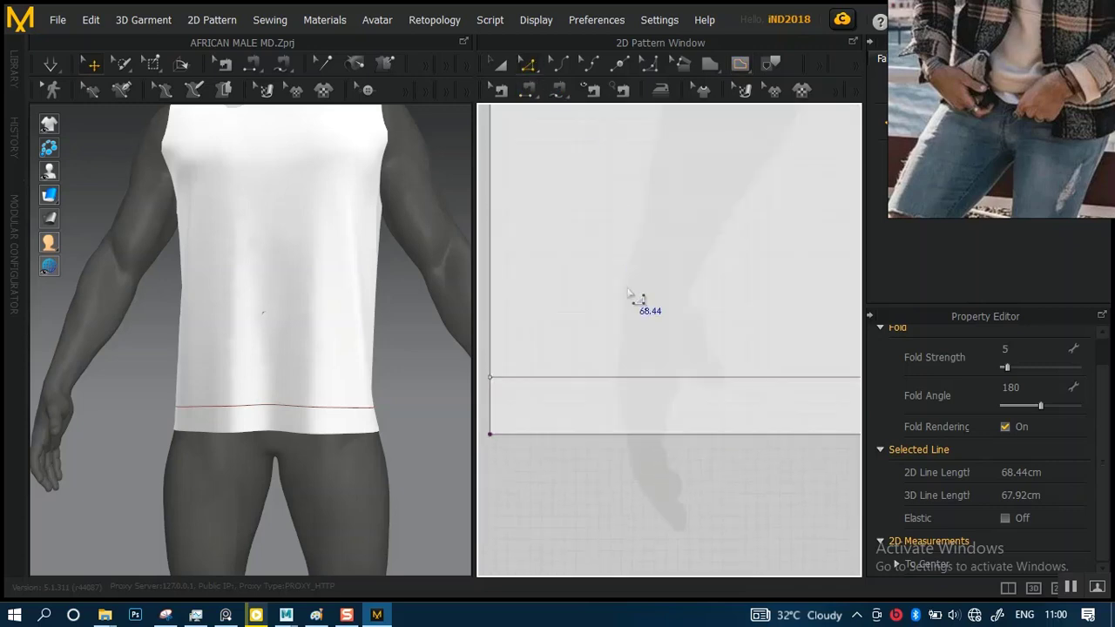
{"action": "scroll", "coordinate": [641, 338], "scroll_direction": "down", "scroll_amount": 3}
{"action": "middle_click_drag", "start_coordinate": [695, 342], "coordinate": [634, 341]}
{"action": "left_click", "coordinate": [642, 370]}
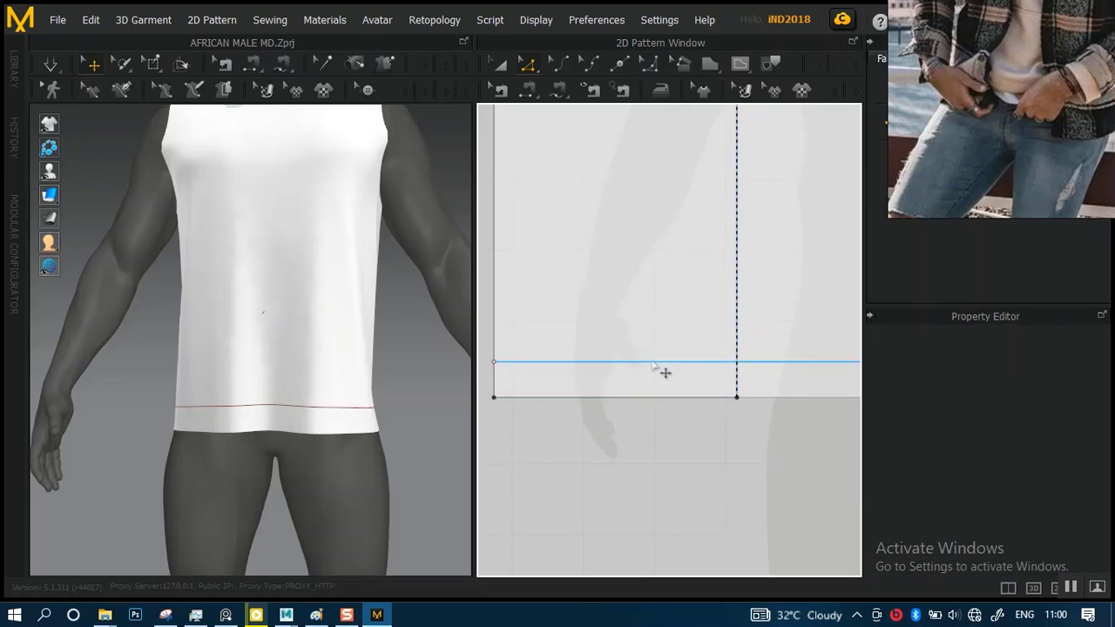
{"action": "left_click", "coordinate": [657, 370]}
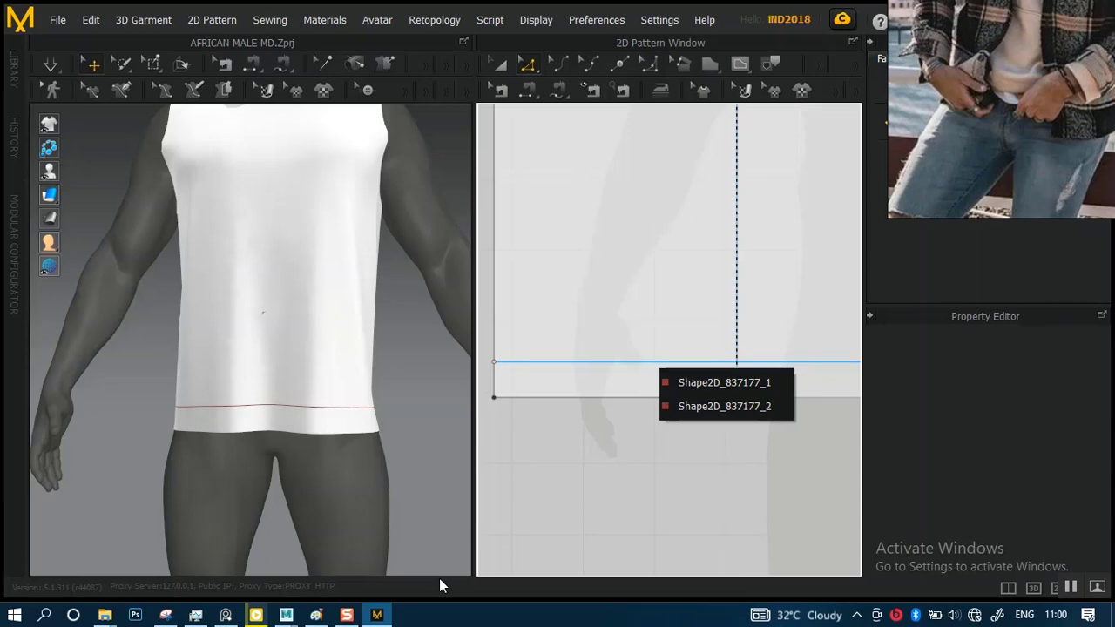
{"action": "left_click", "coordinate": [739, 406]}
{"action": "right_click", "coordinate": [661, 364]}
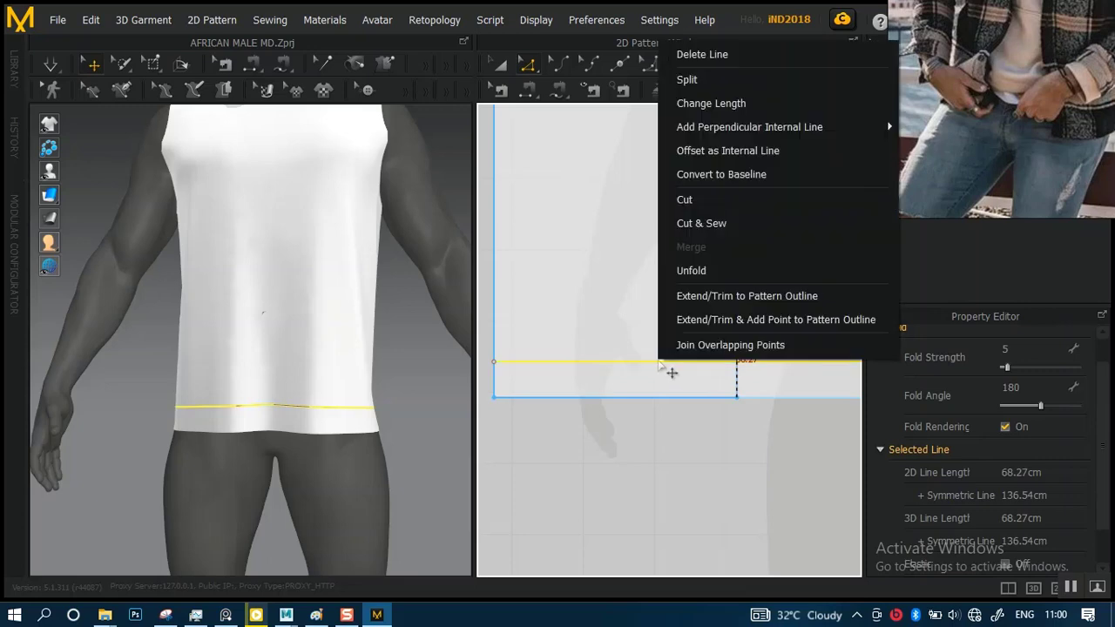
{"action": "left_click", "coordinate": [702, 223]}
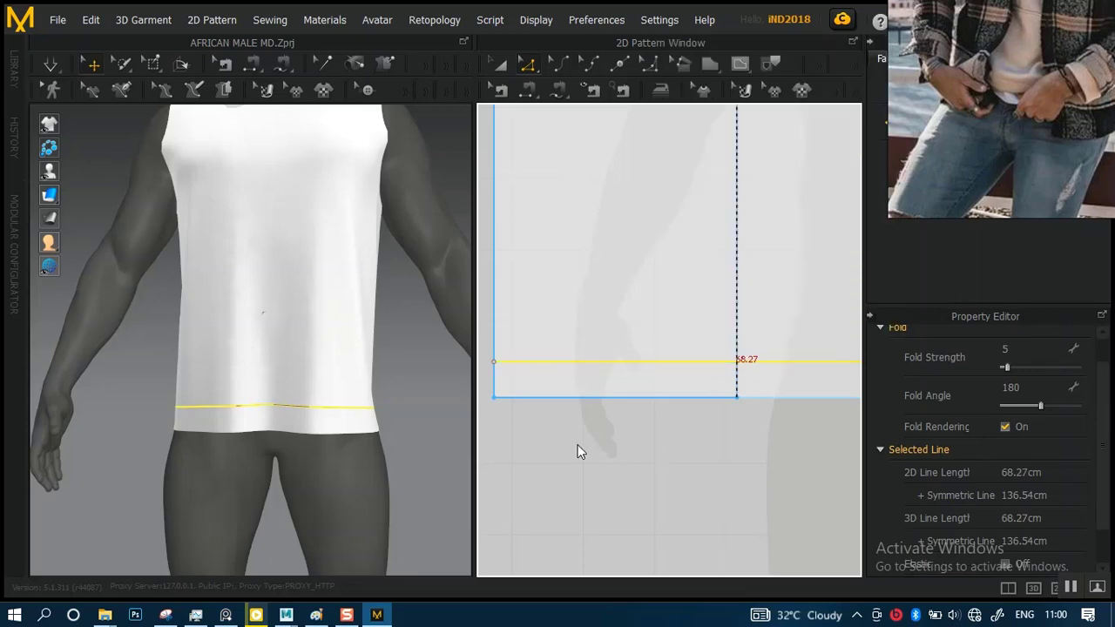
{"action": "left_click", "coordinate": [578, 446]}
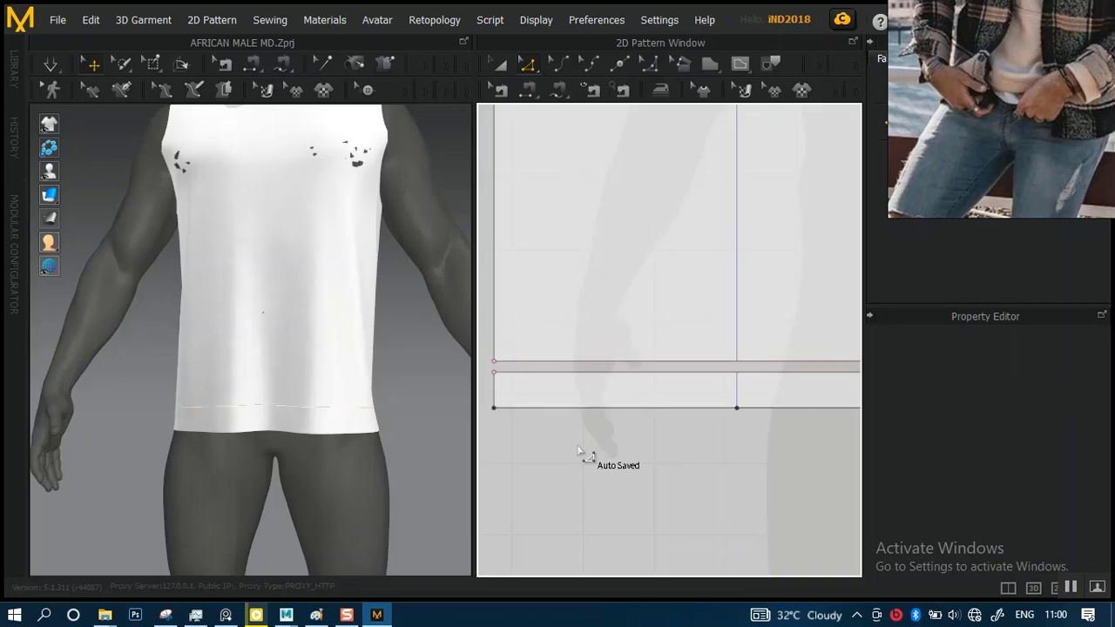
Cut & Sew the back panel along its internal hem line to separate the hem band from the body
{"action": "scroll", "coordinate": [595, 449], "scroll_direction": "down", "scroll_amount": 5}
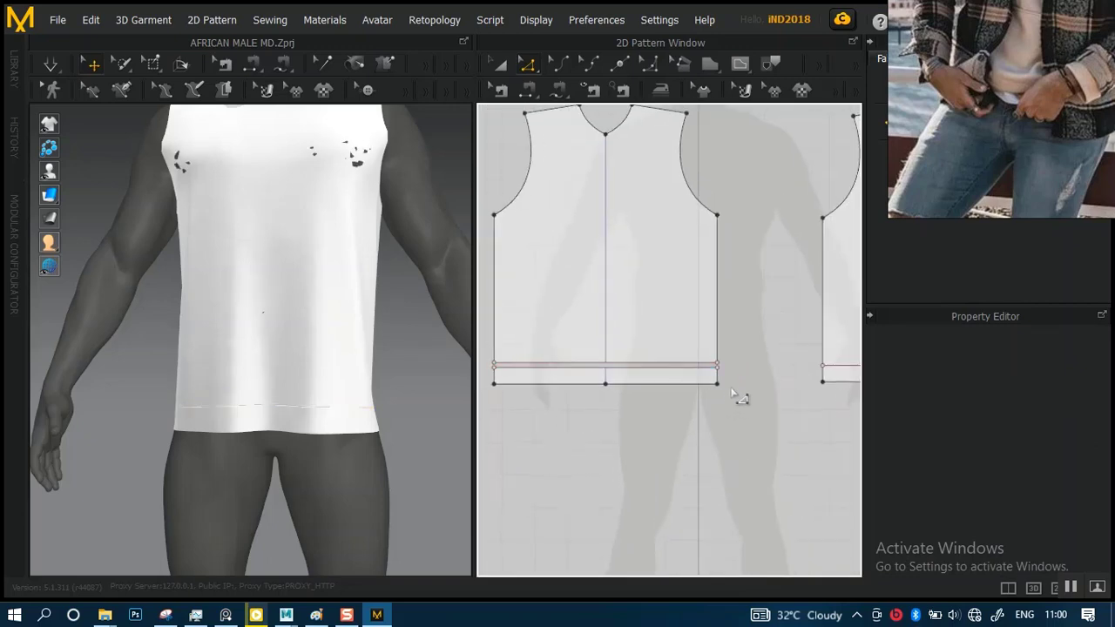
{"action": "scroll", "coordinate": [659, 319], "scroll_direction": "up", "scroll_amount": 5}
{"action": "scroll", "coordinate": [532, 285], "scroll_direction": "down", "scroll_amount": 4}
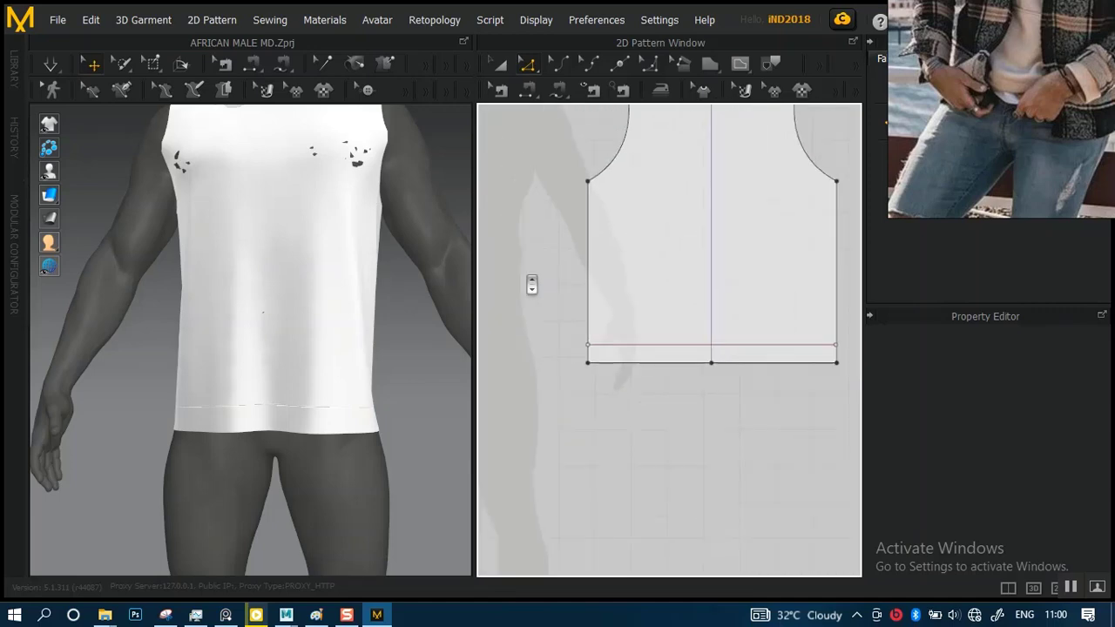
{"action": "scroll", "coordinate": [550, 316], "scroll_direction": "up", "scroll_amount": 5}
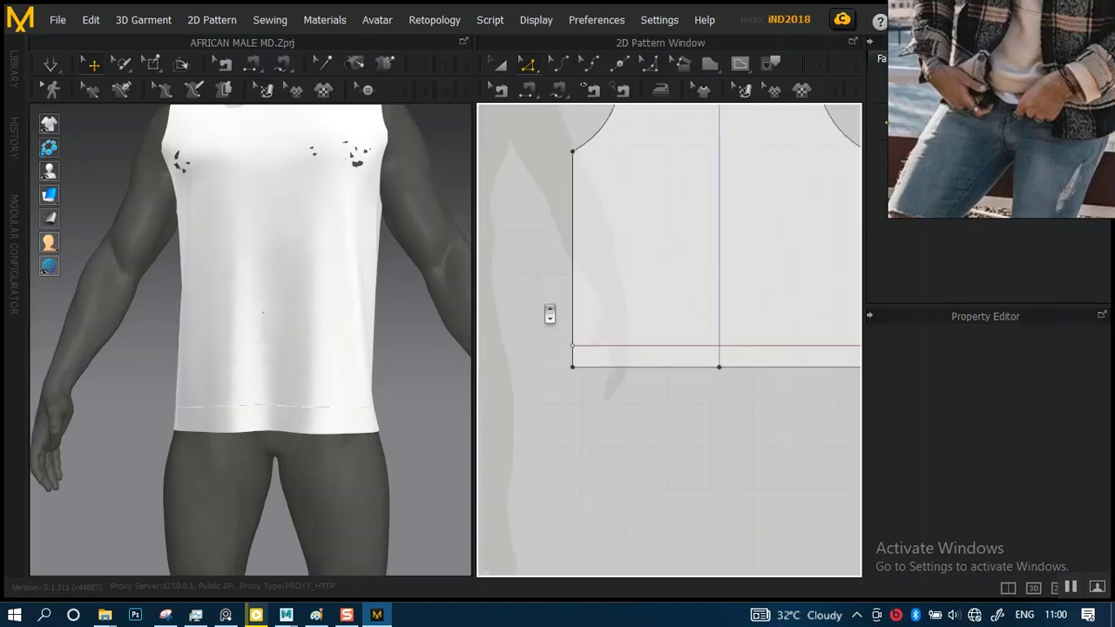
{"action": "left_click", "coordinate": [609, 353]}
{"action": "right_click", "coordinate": [609, 356]}
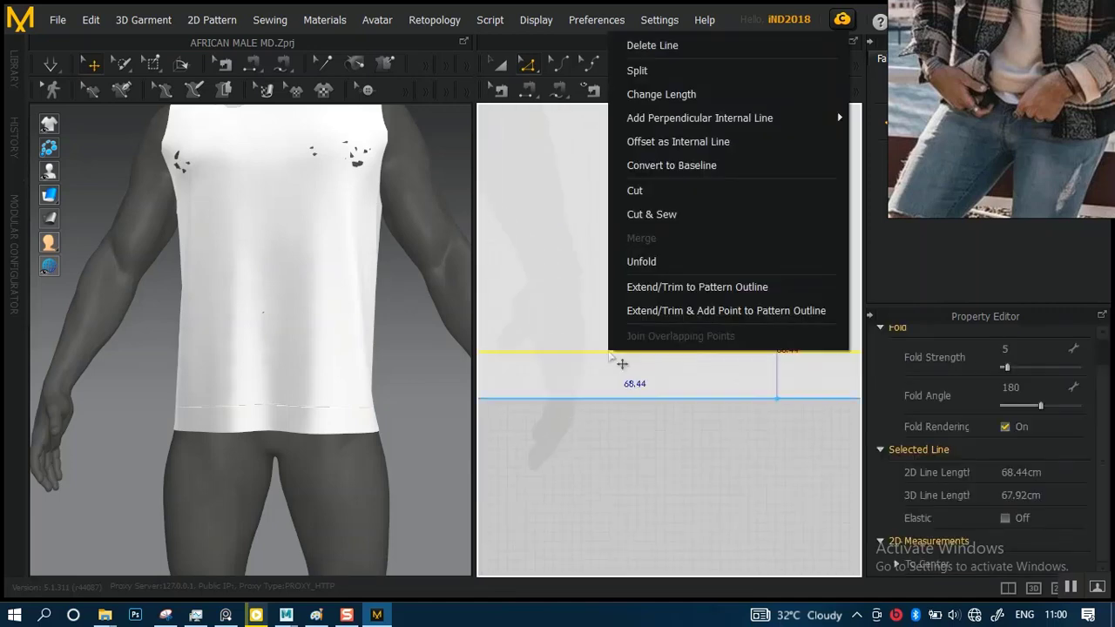
{"action": "left_click", "coordinate": [670, 222]}
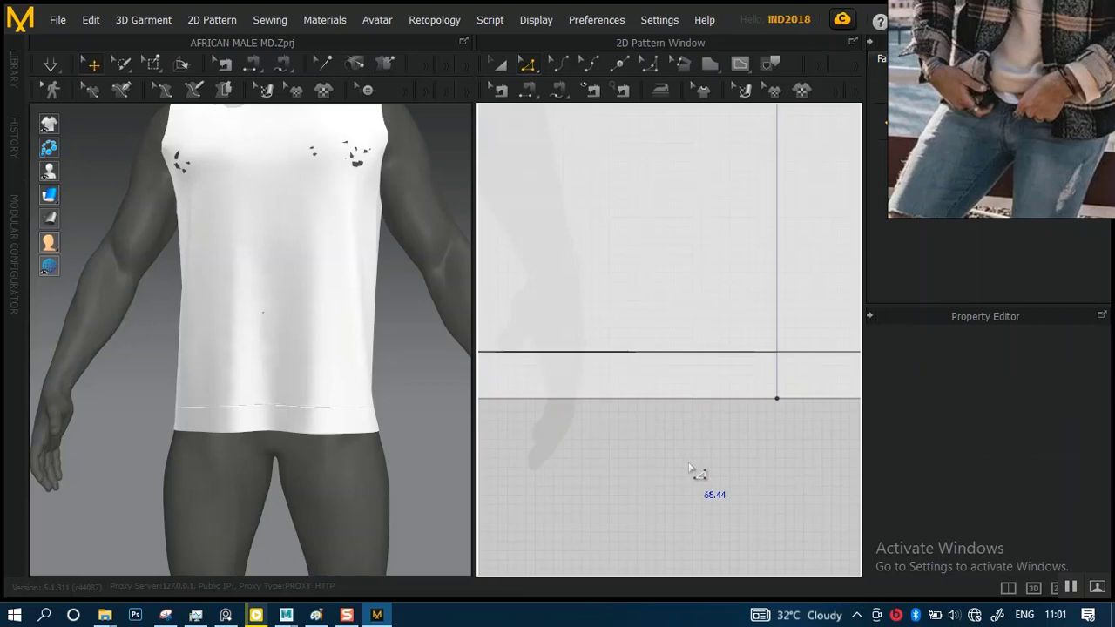
Try to move the back hem band down and away from the body panel, and undo the move
{"action": "scroll", "coordinate": [690, 469], "scroll_direction": "down", "scroll_amount": 1}
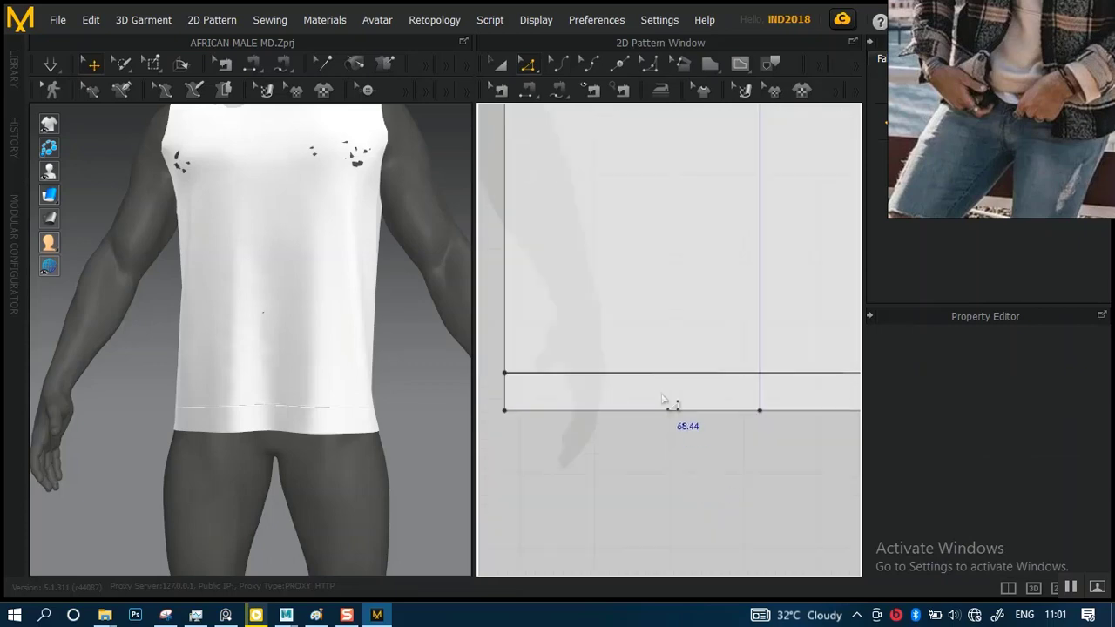
{"action": "left_click", "coordinate": [502, 64]}
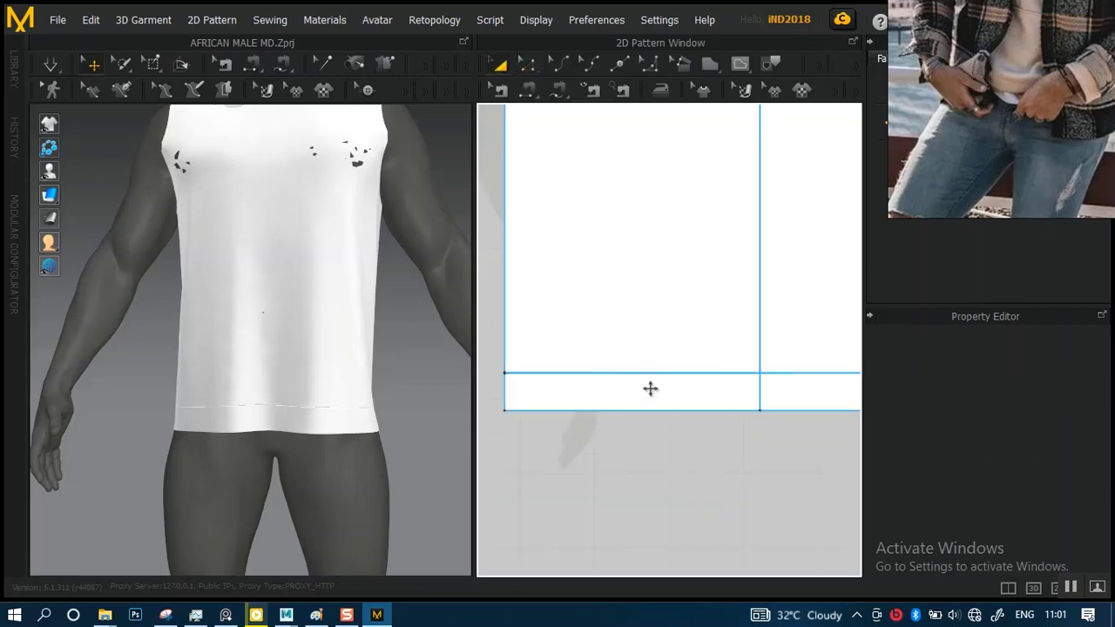
{"action": "left_click", "coordinate": [651, 389]}
{"action": "left_click_drag", "start_coordinate": [651, 404], "coordinate": [653, 411]}
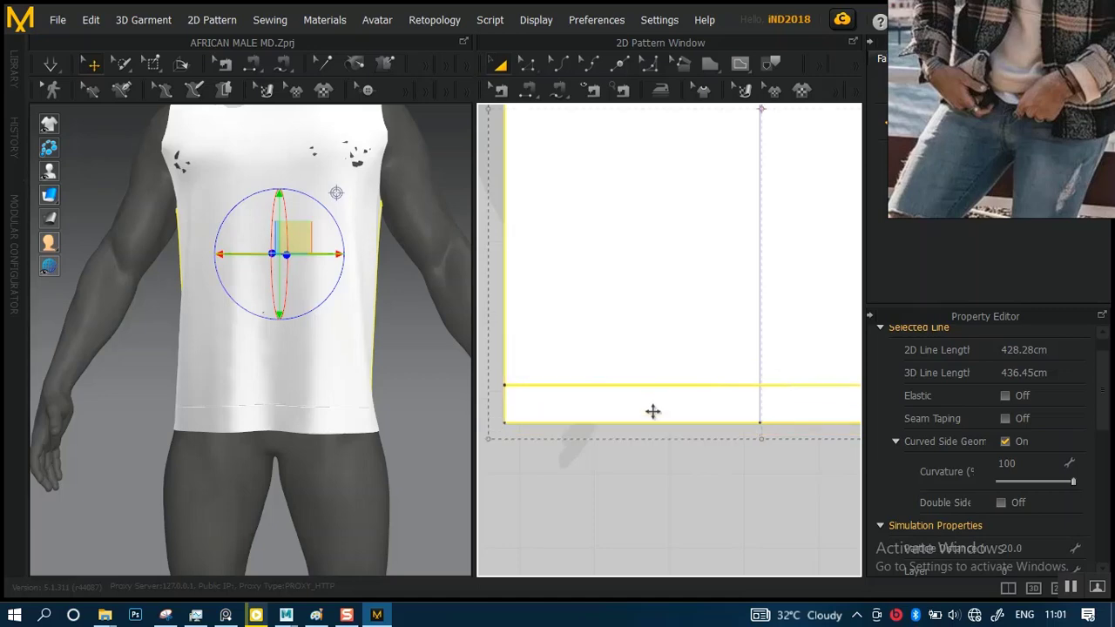
{"action": "key", "text": "ctrl+z"}
{"action": "left_click", "coordinate": [663, 484]}
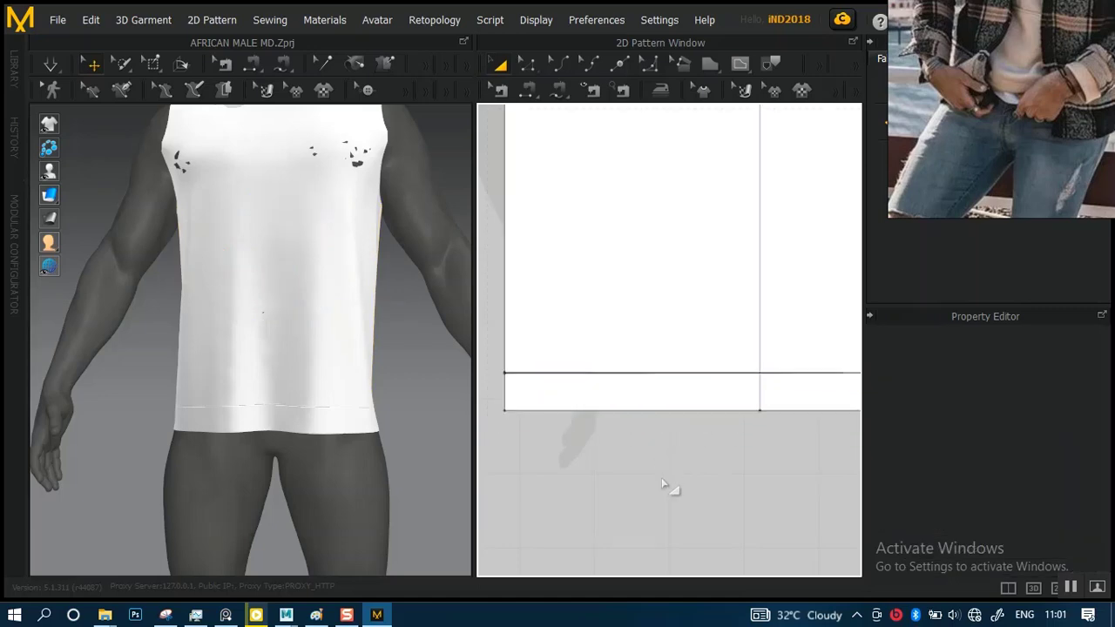
Try to move the end point of the back panel's cut line outward past the panel's side edge
{"action": "right_click_drag", "start_coordinate": [660, 450], "coordinate": [661, 524], "text": "alt"}
{"action": "middle_click_drag", "start_coordinate": [676, 503], "coordinate": [311, 496], "text": "alt"}
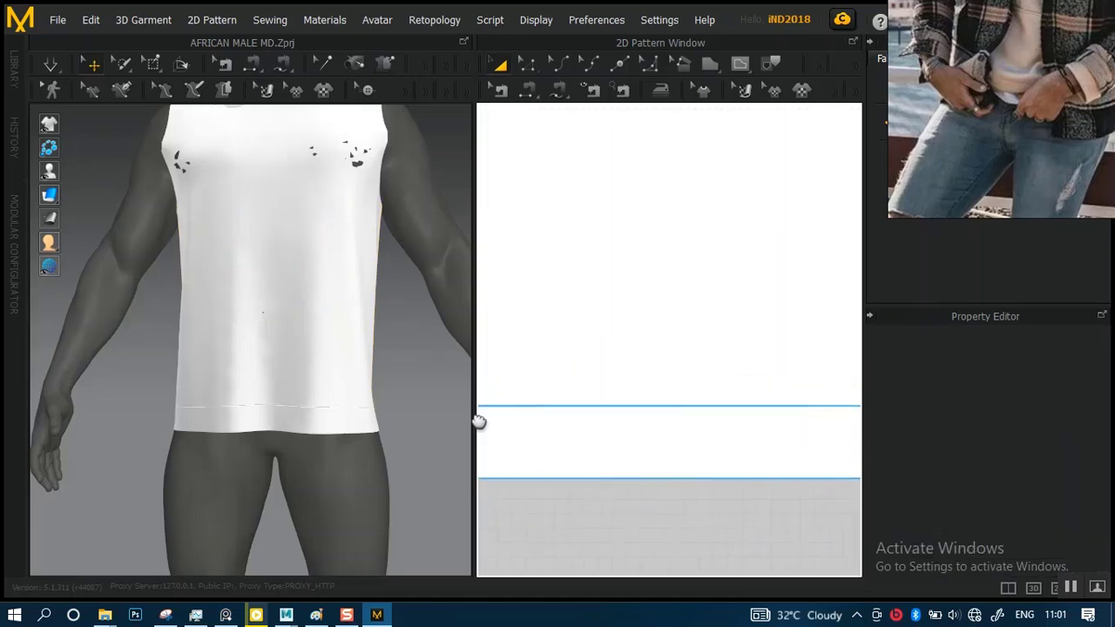
{"action": "middle_click_drag", "start_coordinate": [653, 407], "coordinate": [505, 403], "text": "alt"}
{"action": "right_click_drag", "start_coordinate": [707, 392], "coordinate": [724, 473], "text": "alt"}
{"action": "middle_click_drag", "start_coordinate": [724, 473], "coordinate": [629, 366], "text": "alt"}
{"action": "right_click_drag", "start_coordinate": [631, 368], "coordinate": [665, 461], "text": "alt"}
{"action": "left_click", "coordinate": [629, 358]}
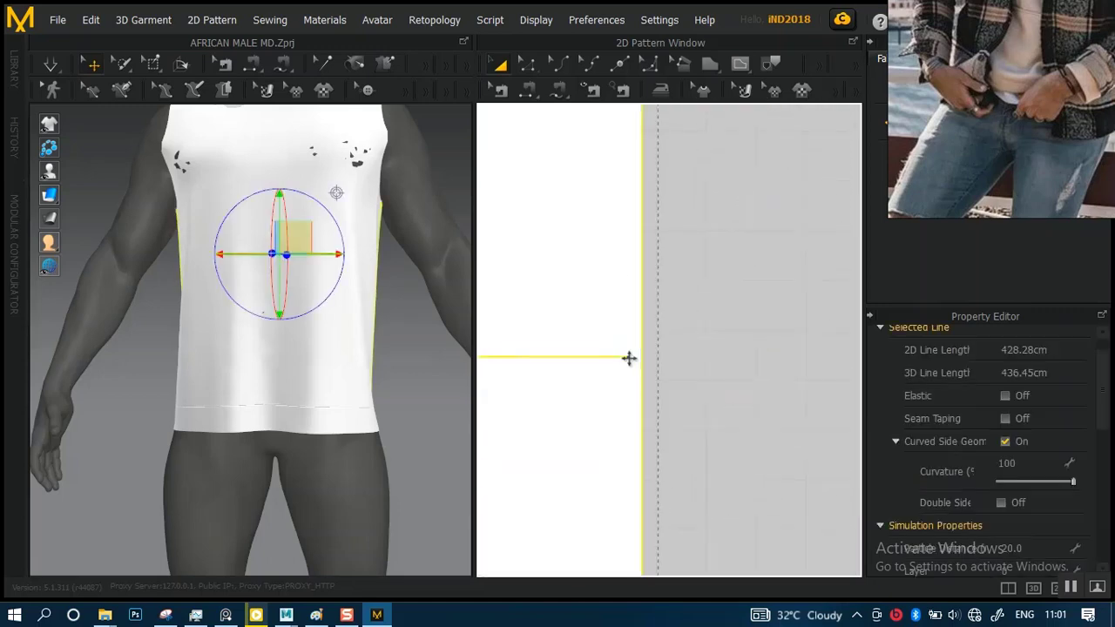
{"action": "left_click", "coordinate": [527, 64]}
{"action": "left_click", "coordinate": [656, 345]}
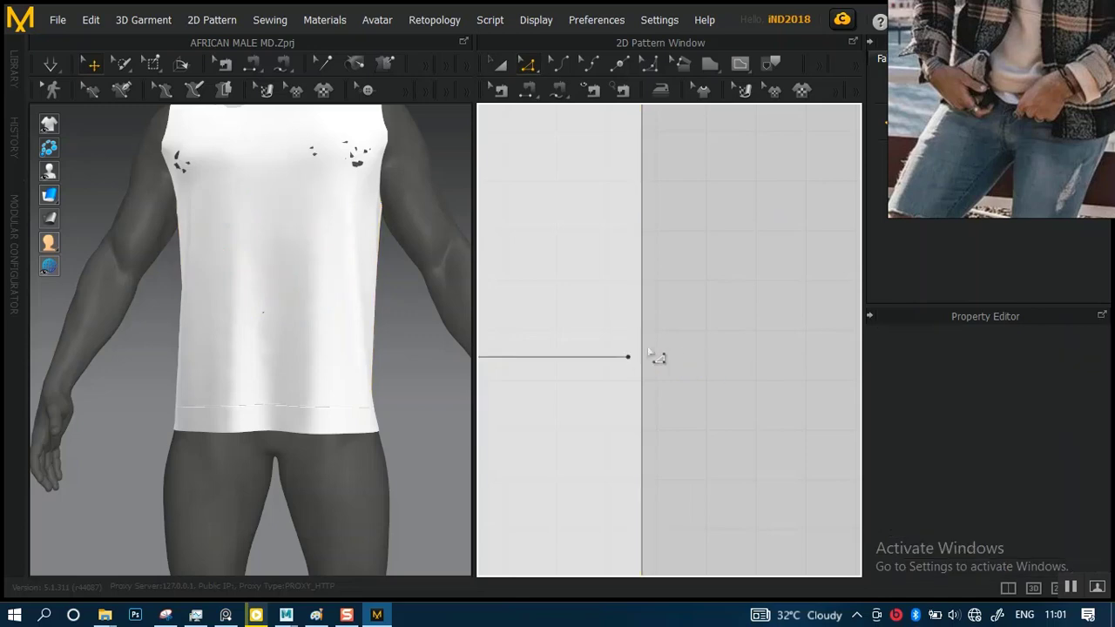
{"action": "left_click", "coordinate": [628, 357]}
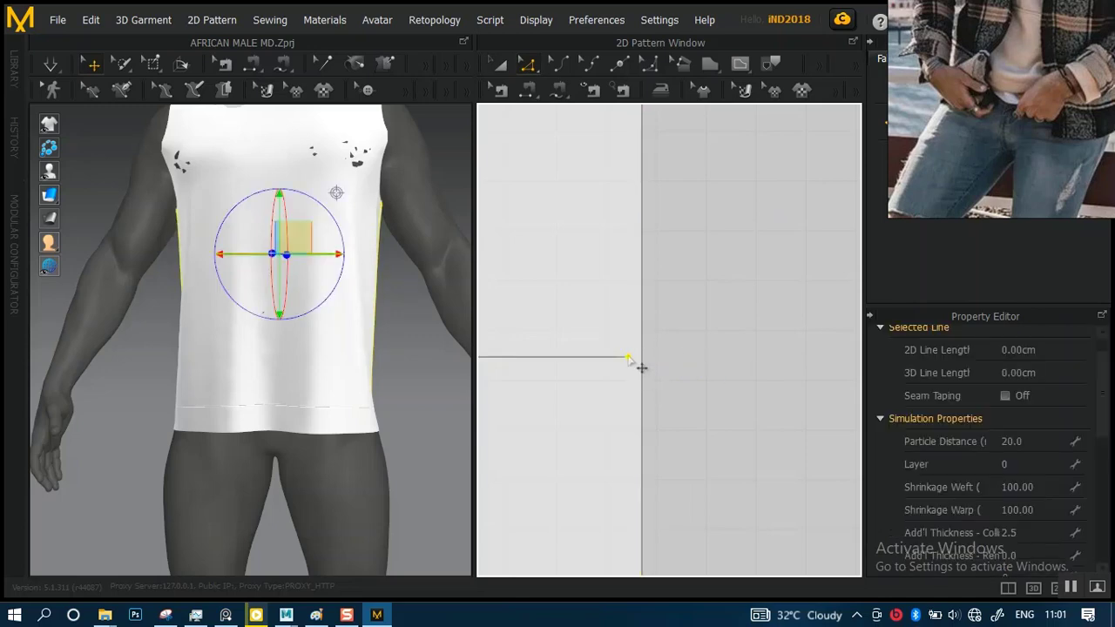
{"action": "left_click_drag", "start_coordinate": [627, 356], "coordinate": [675, 370]}
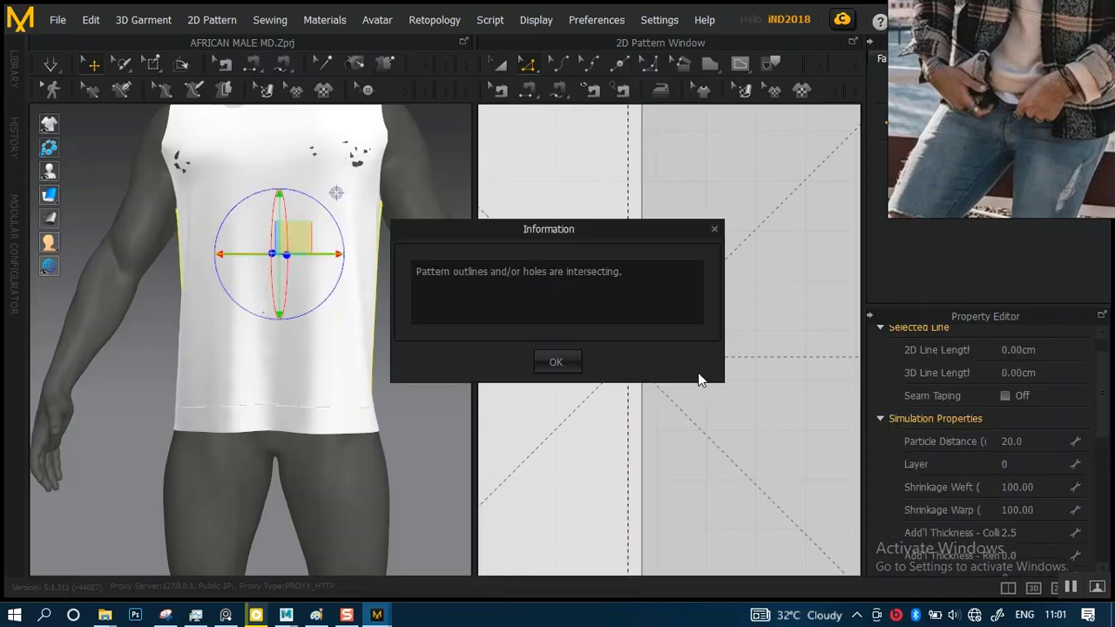
{"action": "left_click", "coordinate": [556, 362]}
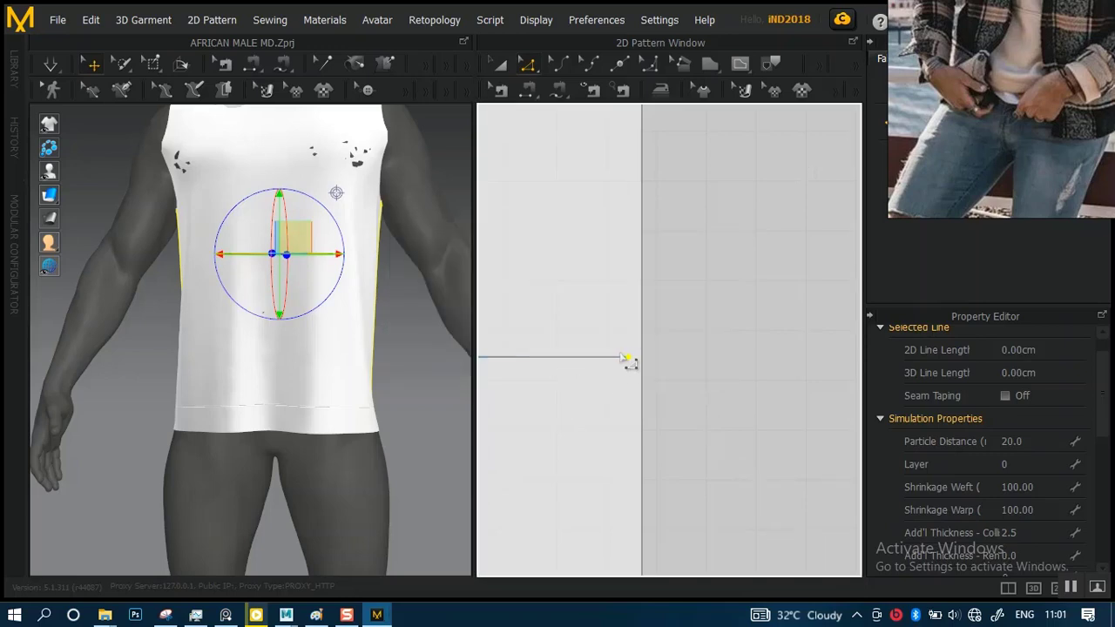
{"action": "left_click_drag", "start_coordinate": [627, 356], "coordinate": [653, 367]}
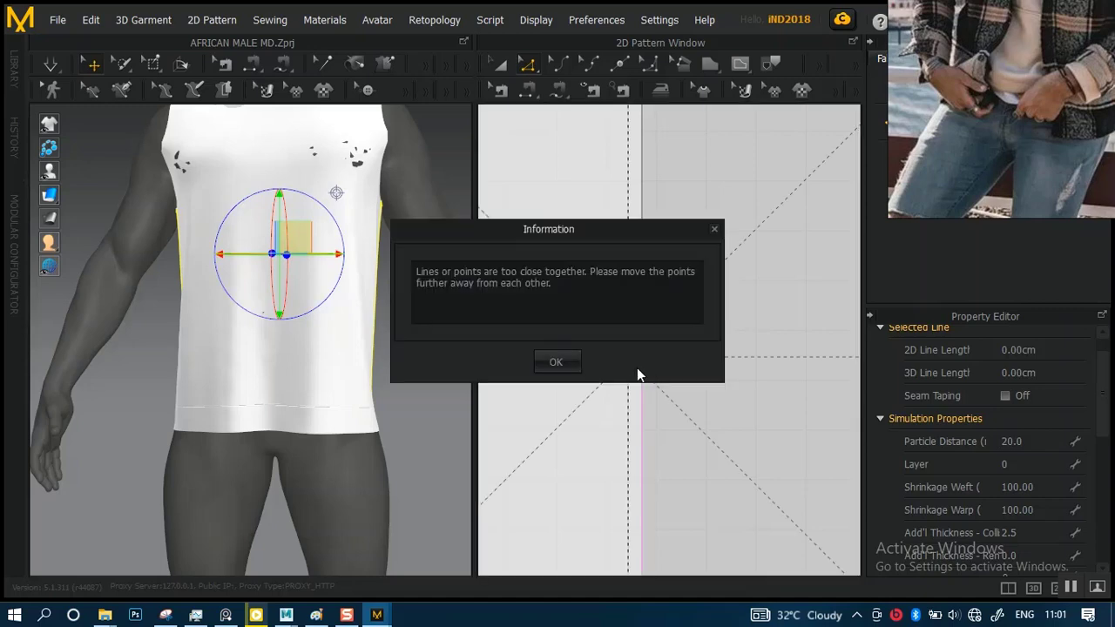
{"action": "left_click", "coordinate": [556, 357]}
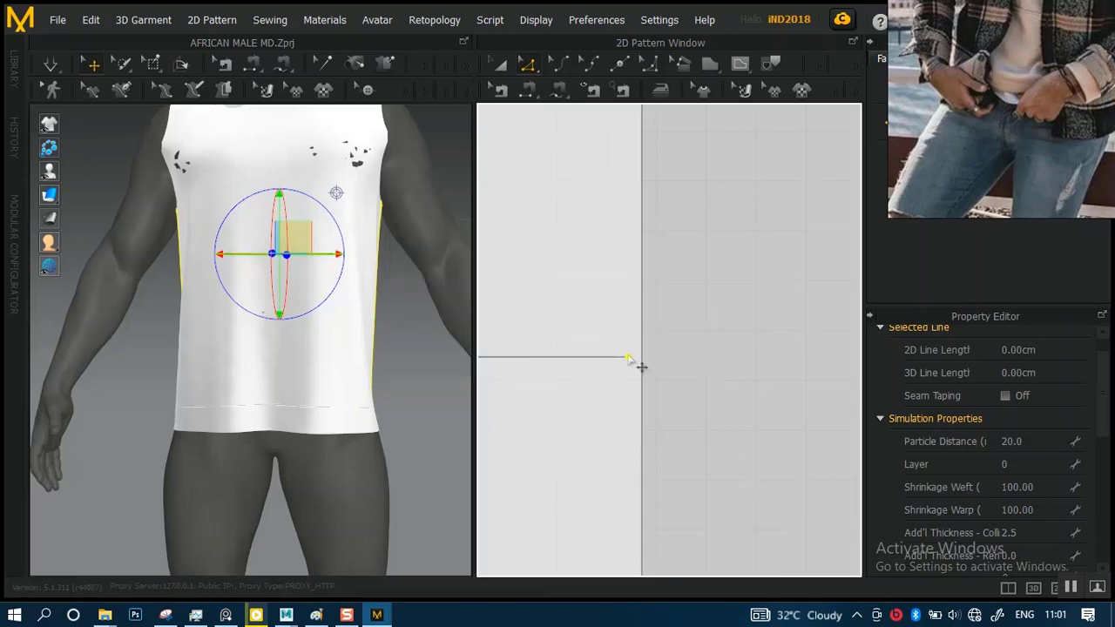
{"action": "left_click_drag", "start_coordinate": [627, 358], "coordinate": [670, 365]}
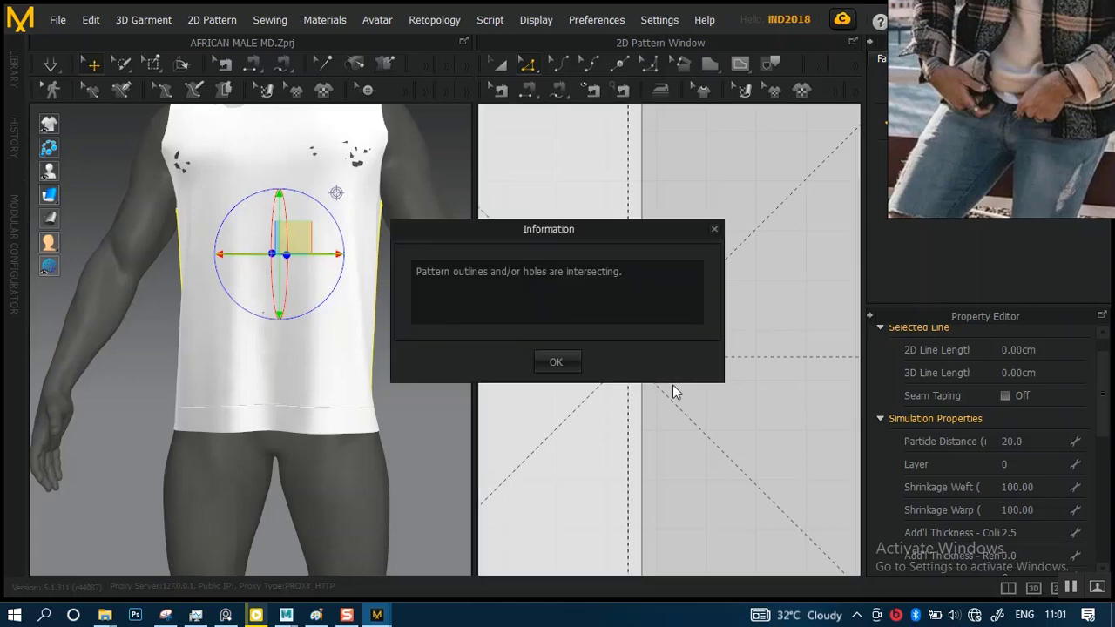
{"action": "left_click", "coordinate": [566, 360]}
Select the Pattern2D_18409_2 edge on the back panel's cut line at the opposite side, and clear the selection
{"action": "scroll", "coordinate": [610, 292], "scroll_direction": "down", "scroll_amount": 5}
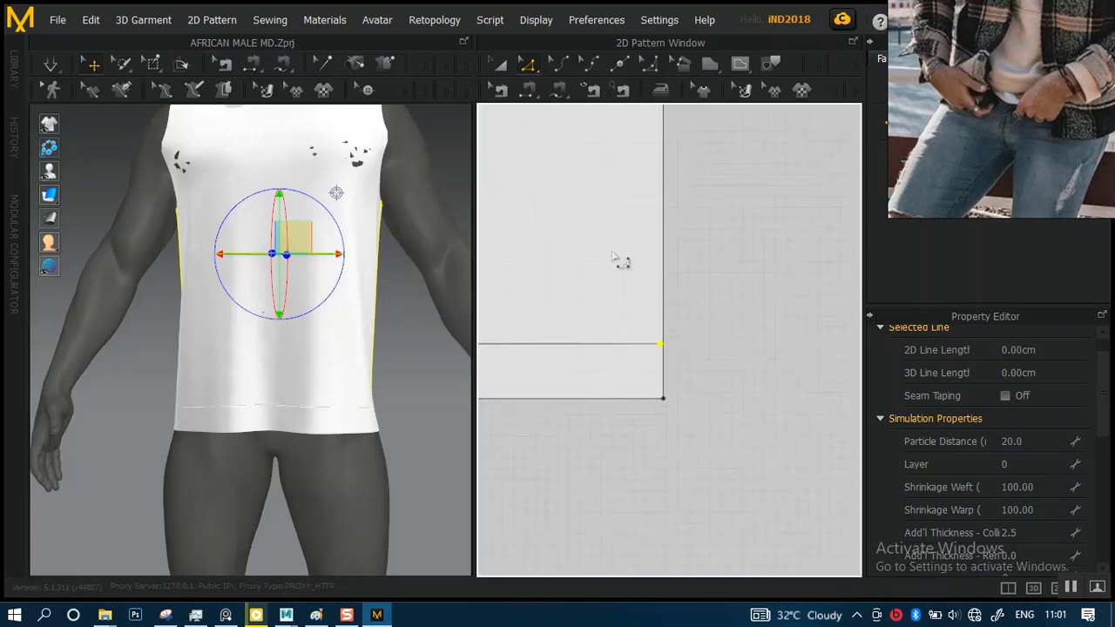
{"action": "middle_click_drag", "start_coordinate": [628, 260], "coordinate": [800, 301]}
{"action": "scroll", "coordinate": [602, 270], "scroll_direction": "down", "scroll_amount": 3}
{"action": "middle_click_drag", "start_coordinate": [528, 291], "coordinate": [734, 291]}
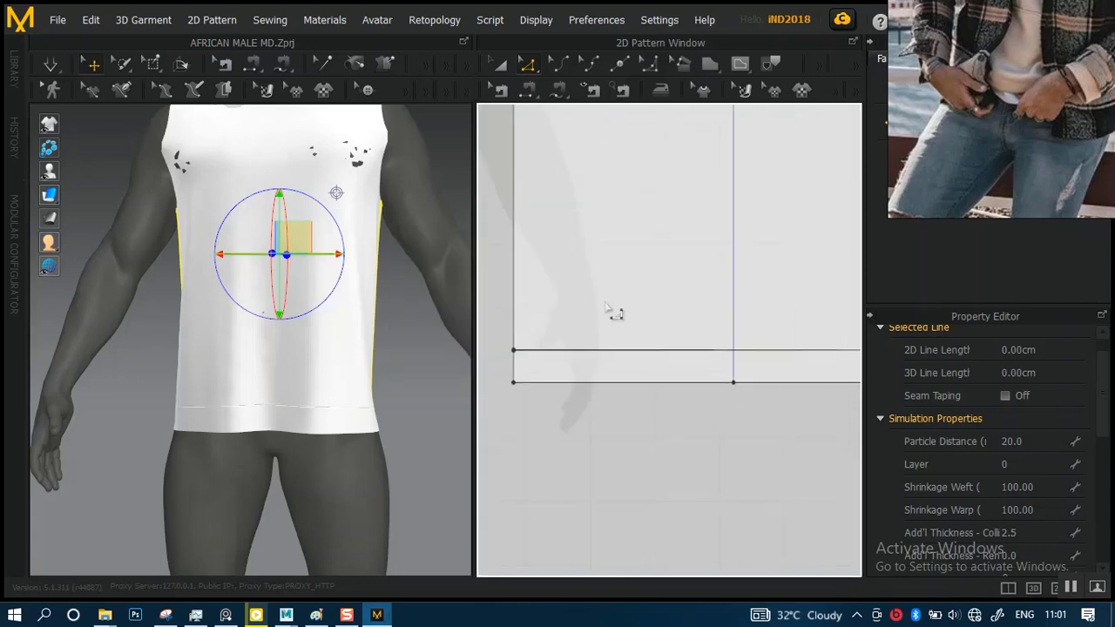
{"action": "scroll", "coordinate": [610, 312], "scroll_direction": "up", "scroll_amount": 4}
{"action": "middle_click_drag", "start_coordinate": [577, 363], "coordinate": [778, 333]}
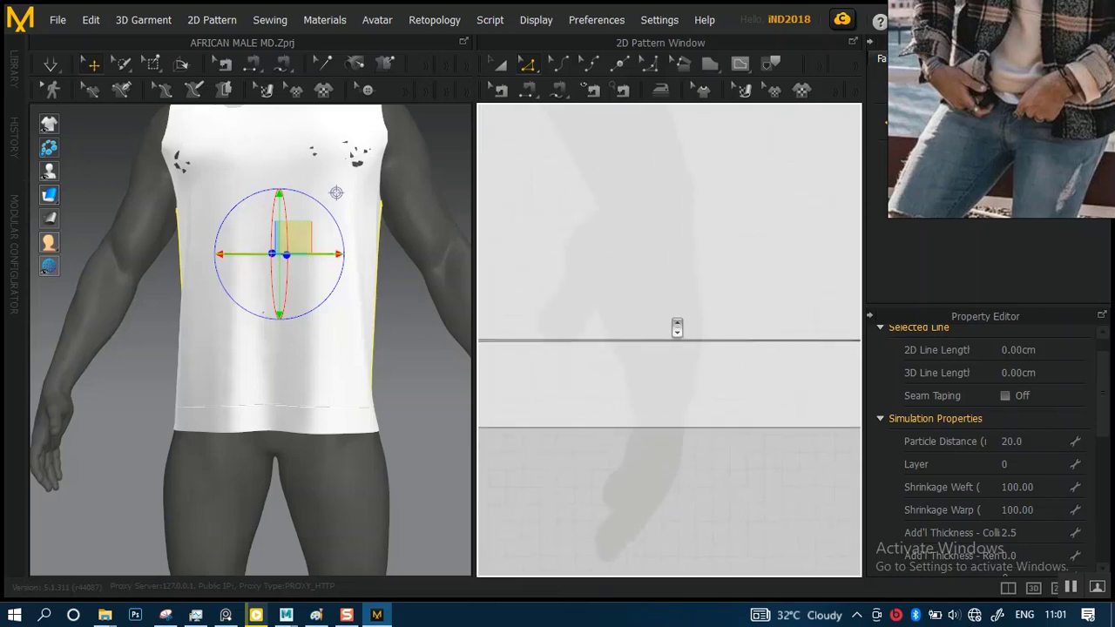
{"action": "scroll", "coordinate": [677, 329], "scroll_direction": "down", "scroll_amount": 3}
{"action": "middle_click_drag", "start_coordinate": [563, 309], "coordinate": [625, 333]}
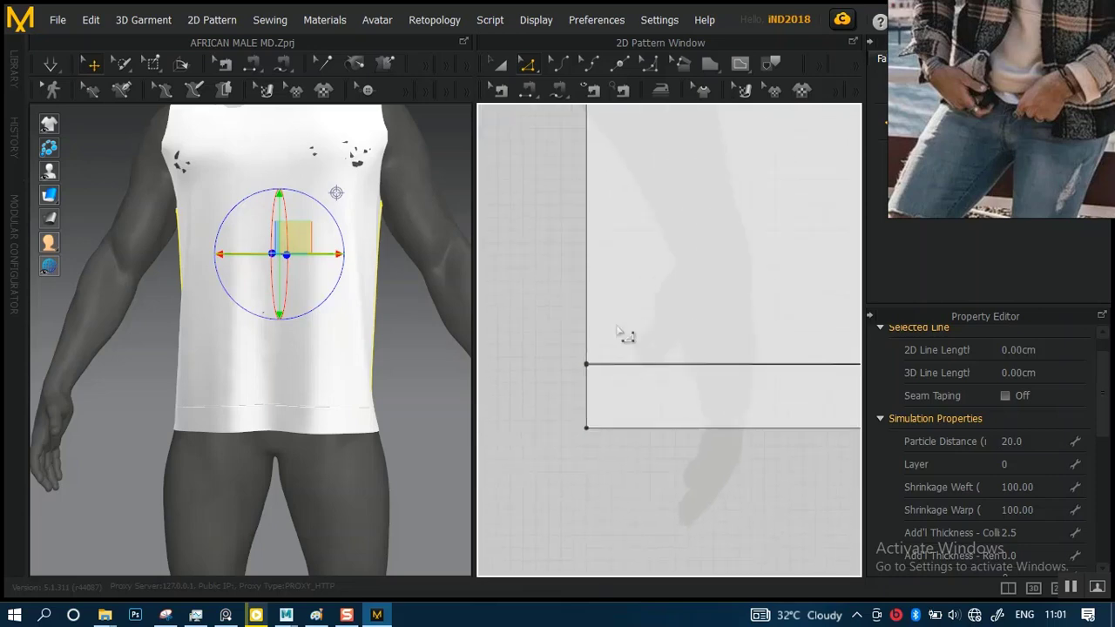
{"action": "left_click", "coordinate": [603, 369]}
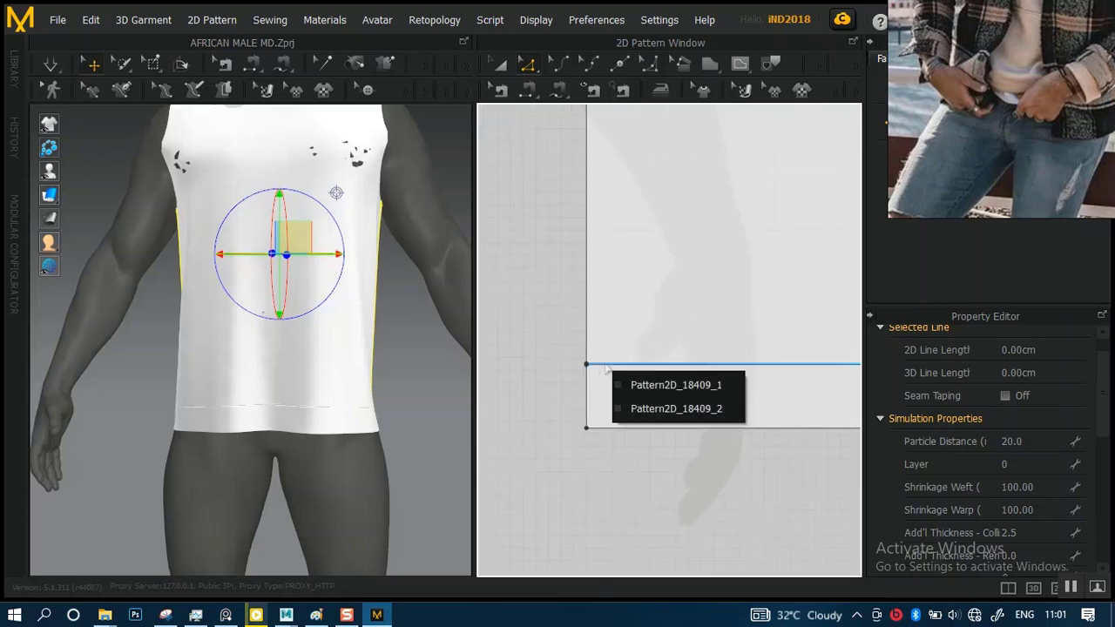
{"action": "left_click", "coordinate": [660, 407]}
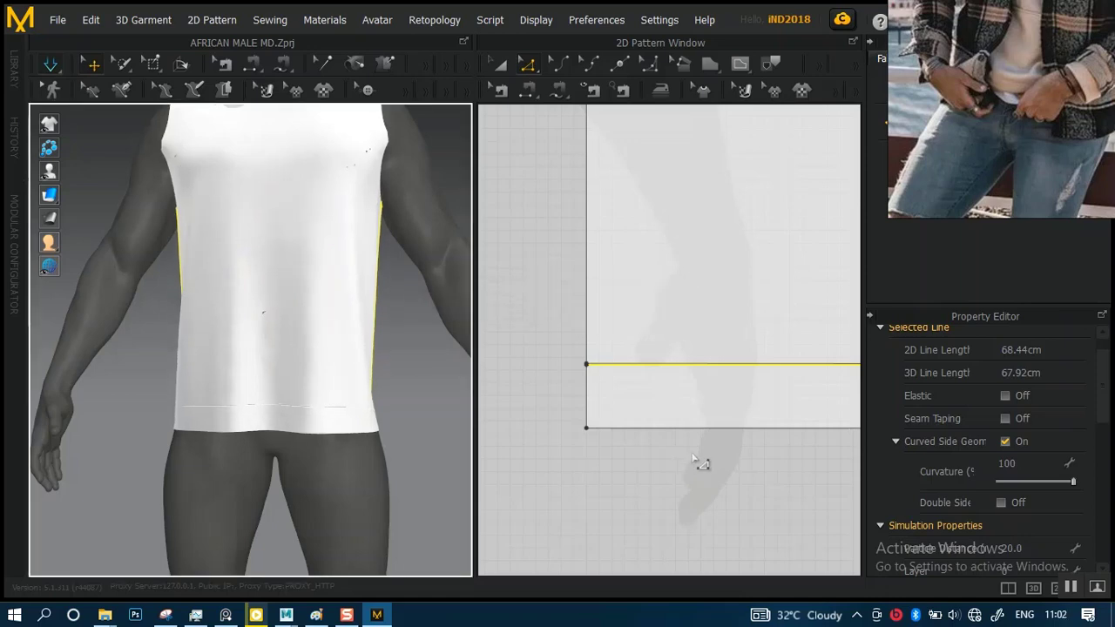
{"action": "left_click", "coordinate": [698, 449]}
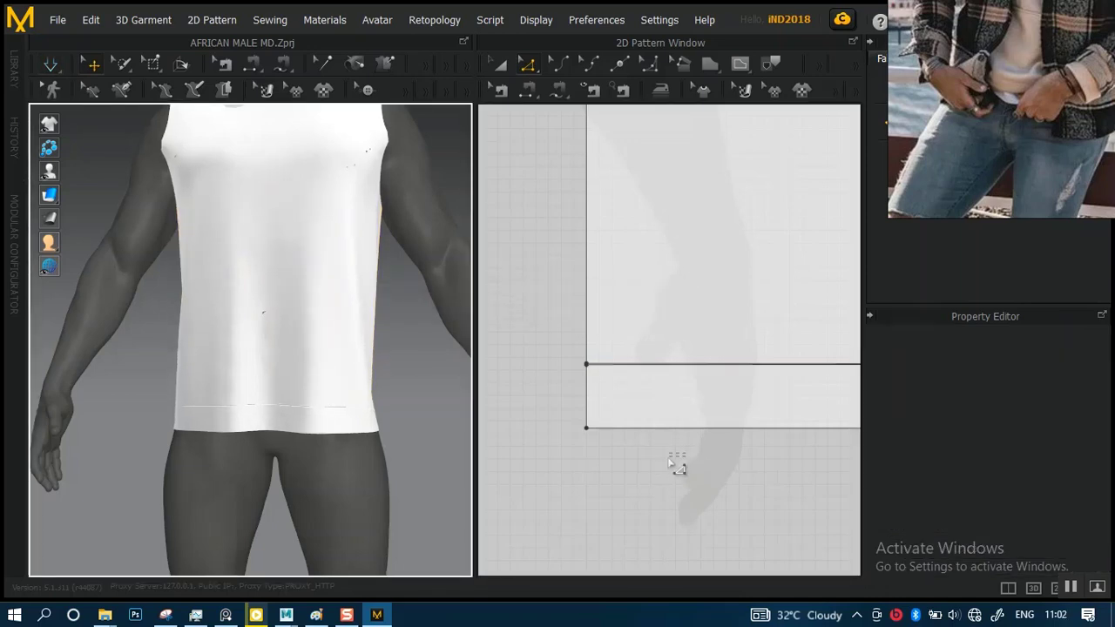
Retry moving the cut line's end point beyond the side edge, including after selecting the Pattern2D_18409_2 edge
{"action": "right_click_drag", "start_coordinate": [734, 448], "coordinate": [530, 443]}
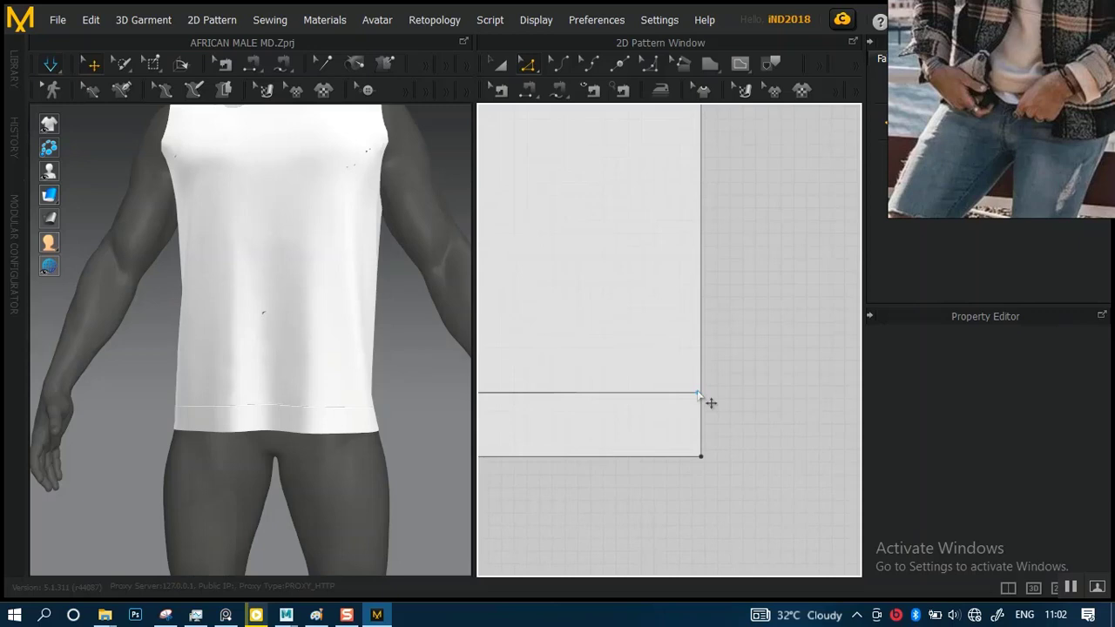
{"action": "left_click_drag", "start_coordinate": [698, 395], "coordinate": [732, 417]}
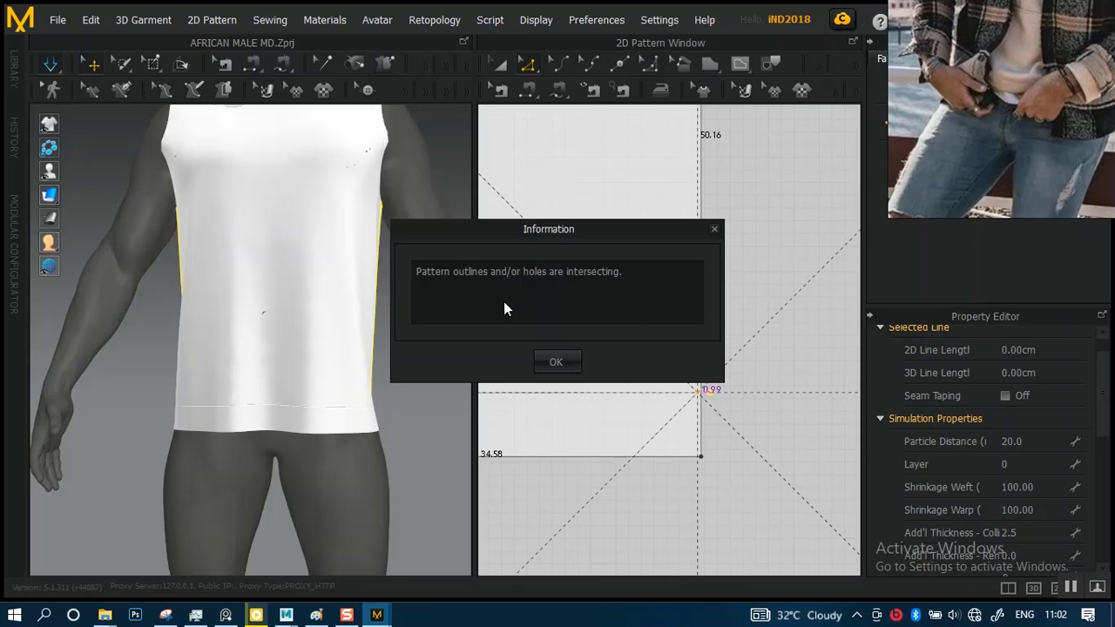
{"action": "left_click", "coordinate": [552, 360]}
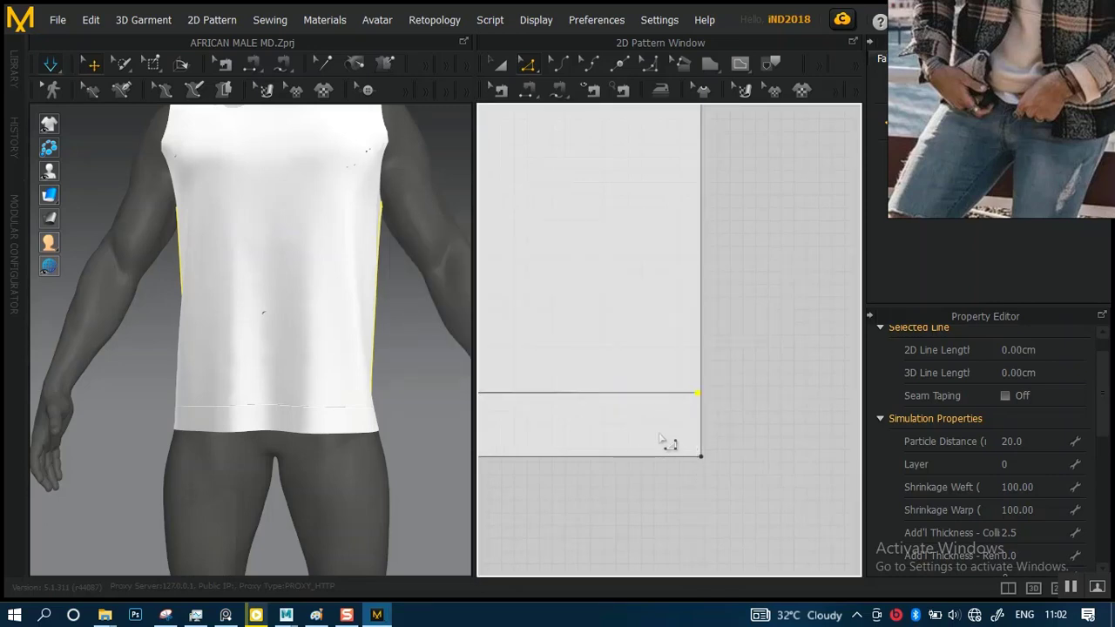
{"action": "mouse_move", "coordinate": [641, 395]}
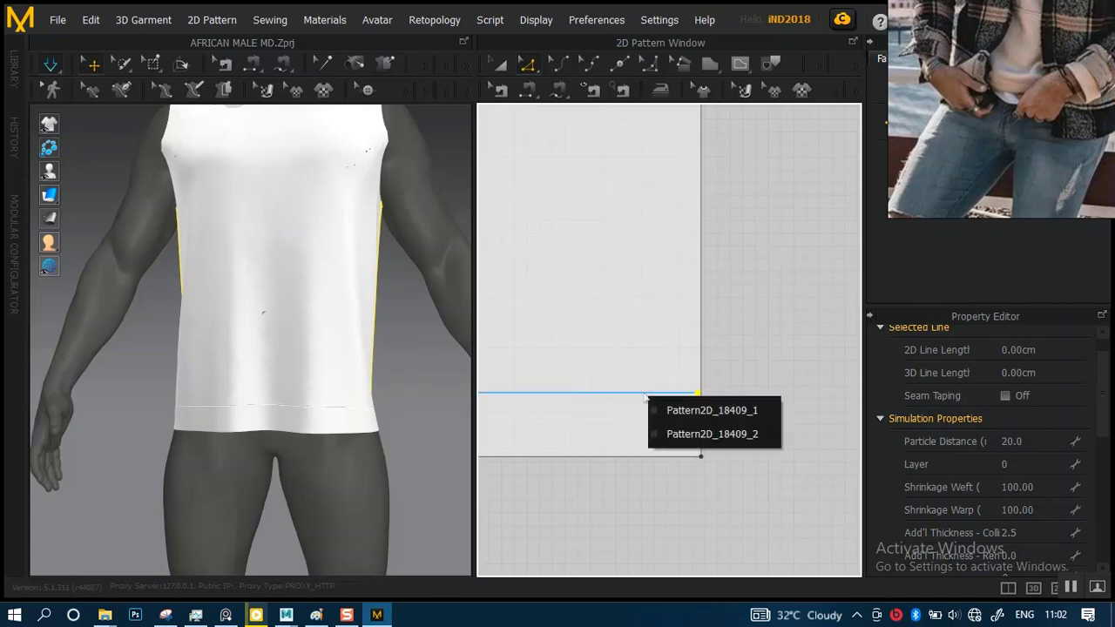
{"action": "left_click", "coordinate": [699, 435]}
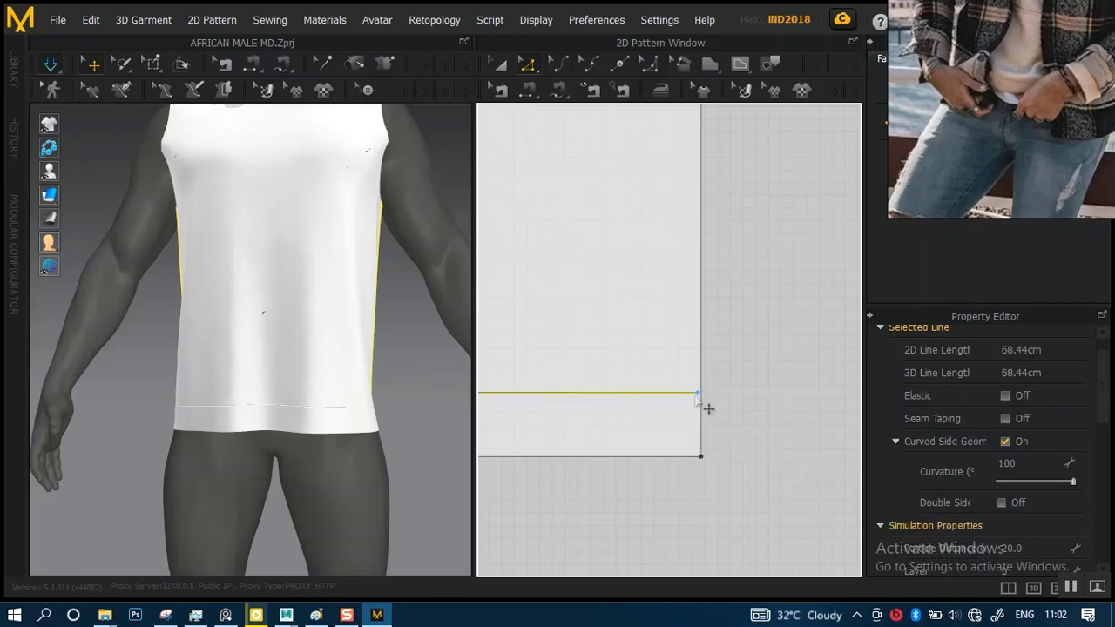
{"action": "left_click", "coordinate": [699, 392]}
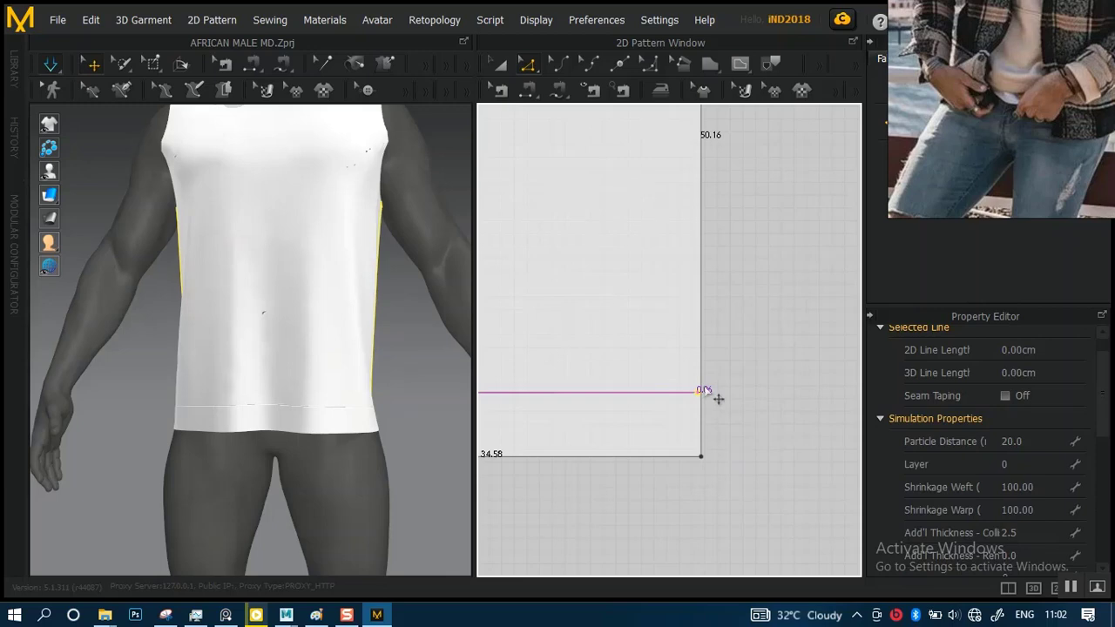
{"action": "left_click_drag", "start_coordinate": [705, 391], "coordinate": [718, 415]}
{"action": "left_click", "coordinate": [566, 361]}
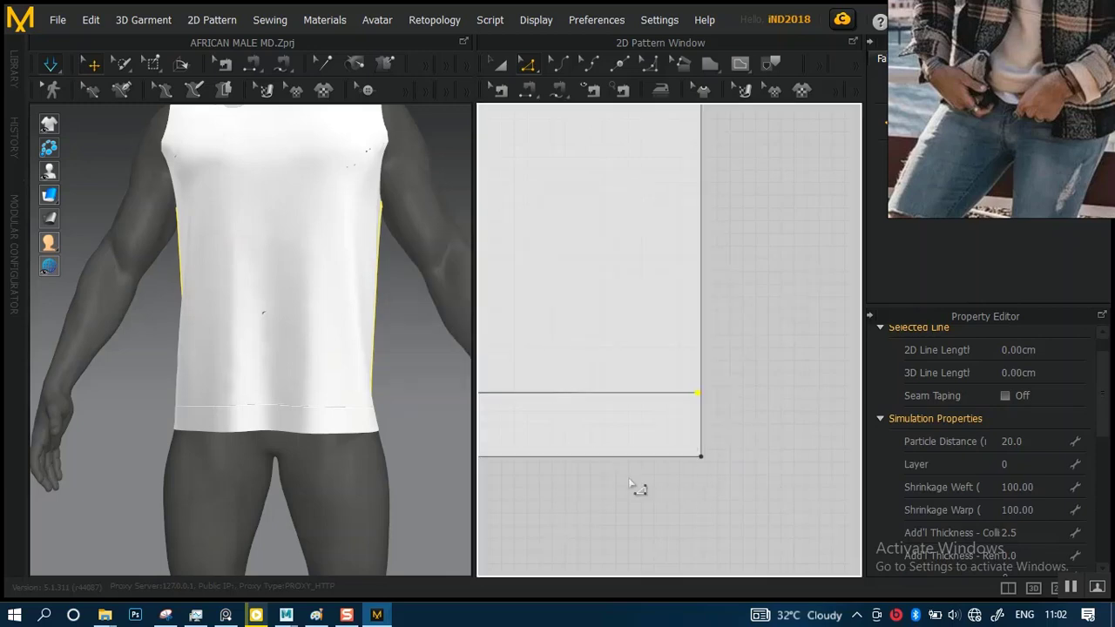
Try to move half of the back hem band's bottom edge outward by about 22 cm, and clear the selection
{"action": "scroll", "coordinate": [629, 477], "scroll_direction": "down", "scroll_amount": 3}
{"action": "left_click_drag", "start_coordinate": [596, 462], "coordinate": [701, 414]}
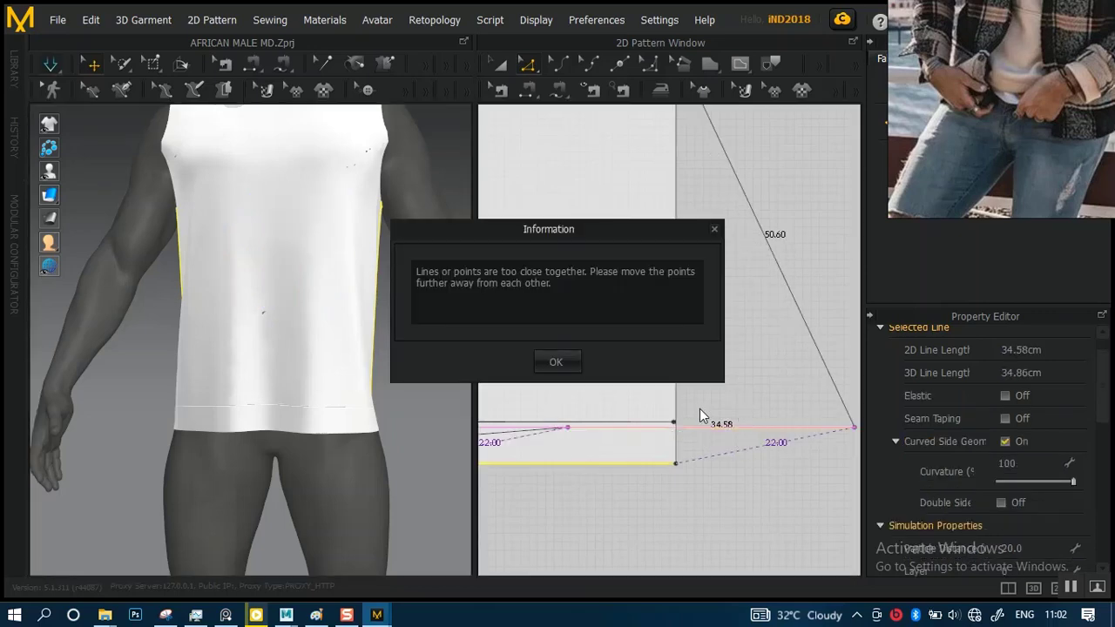
{"action": "left_click", "coordinate": [562, 362]}
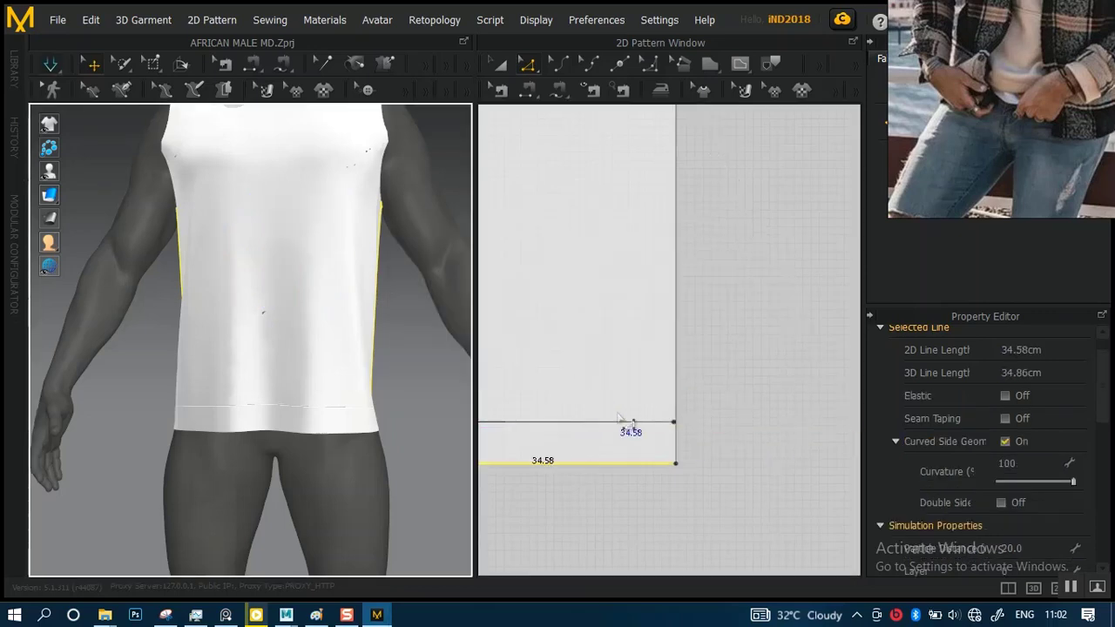
{"action": "left_click_drag", "start_coordinate": [591, 506], "coordinate": [789, 484]}
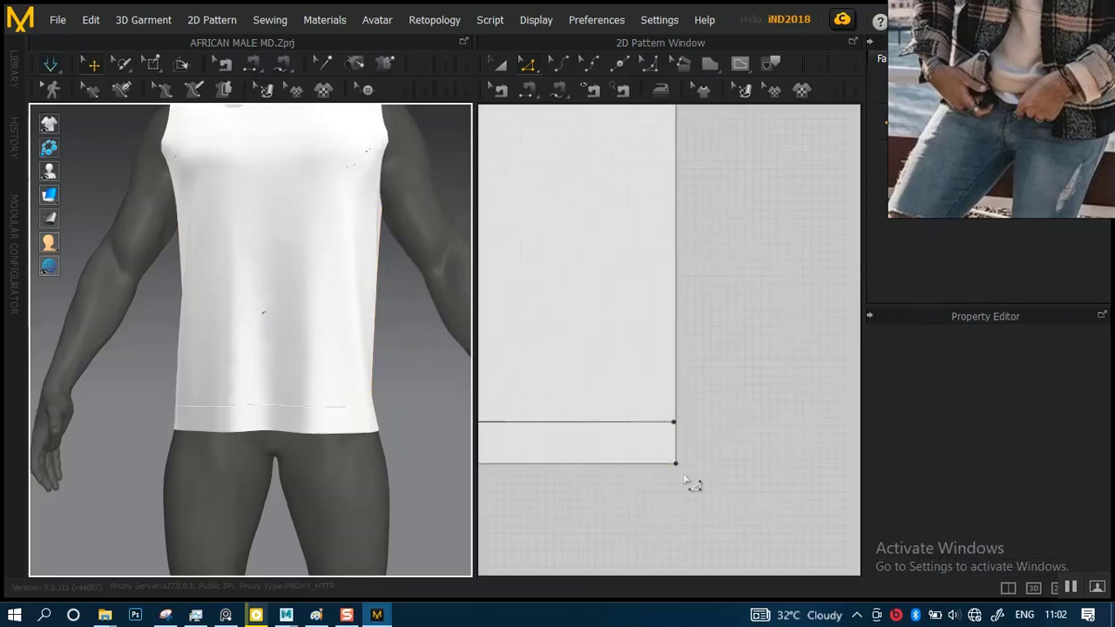
{"action": "middle_click_drag", "start_coordinate": [666, 470], "coordinate": [818, 465]}
{"action": "mouse_move", "coordinate": [574, 463]}
{"action": "middle_mouse_down"}
{"action": "mouse_move", "coordinate": [691, 433]}
{"action": "mouse_move", "coordinate": [854, 433]}
{"action": "middle_mouse_up"}
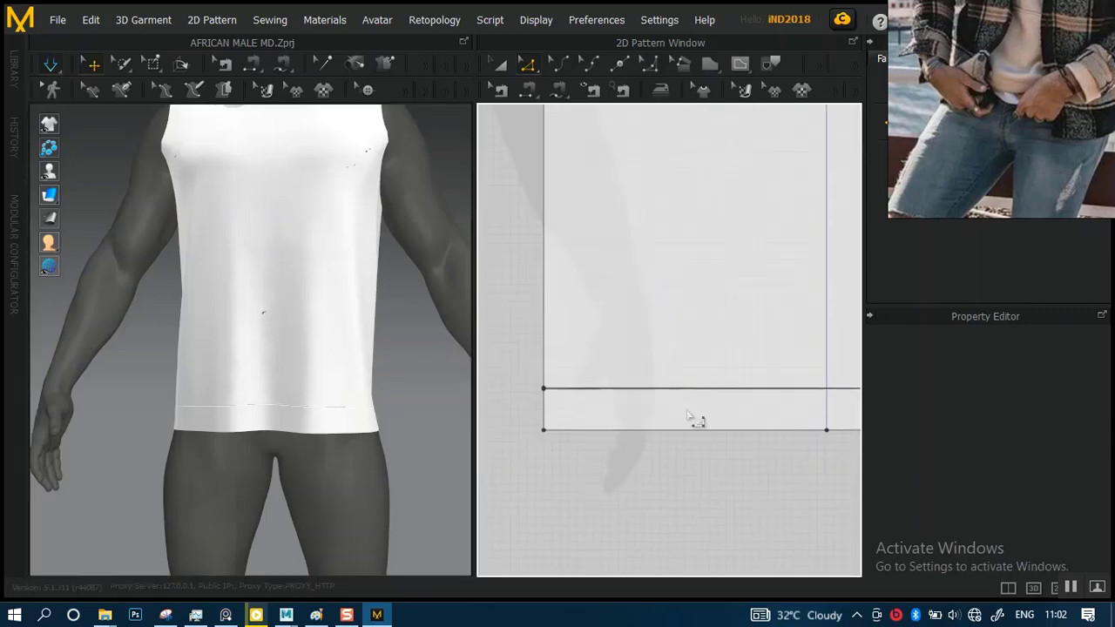
Delete the extra point in the middle of the back panel's bottom edge
{"action": "middle_click_drag", "start_coordinate": [697, 423], "coordinate": [747, 440]}
{"action": "scroll", "coordinate": [701, 327], "scroll_direction": "down", "scroll_amount": 6}
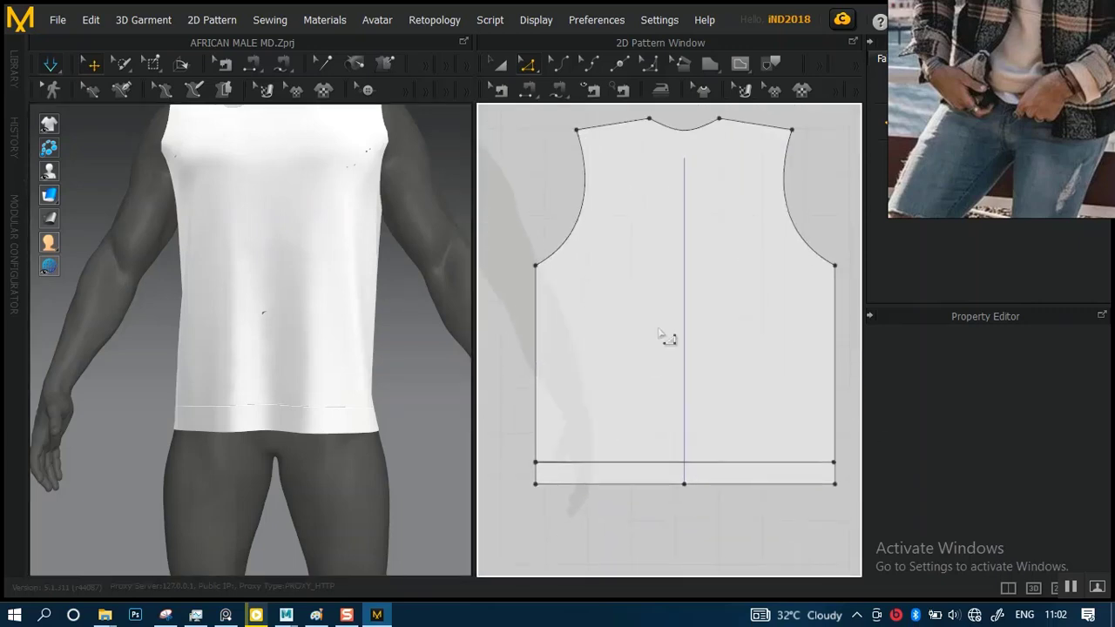
{"action": "left_click", "coordinate": [499, 64]}
{"action": "left_click", "coordinate": [689, 211]}
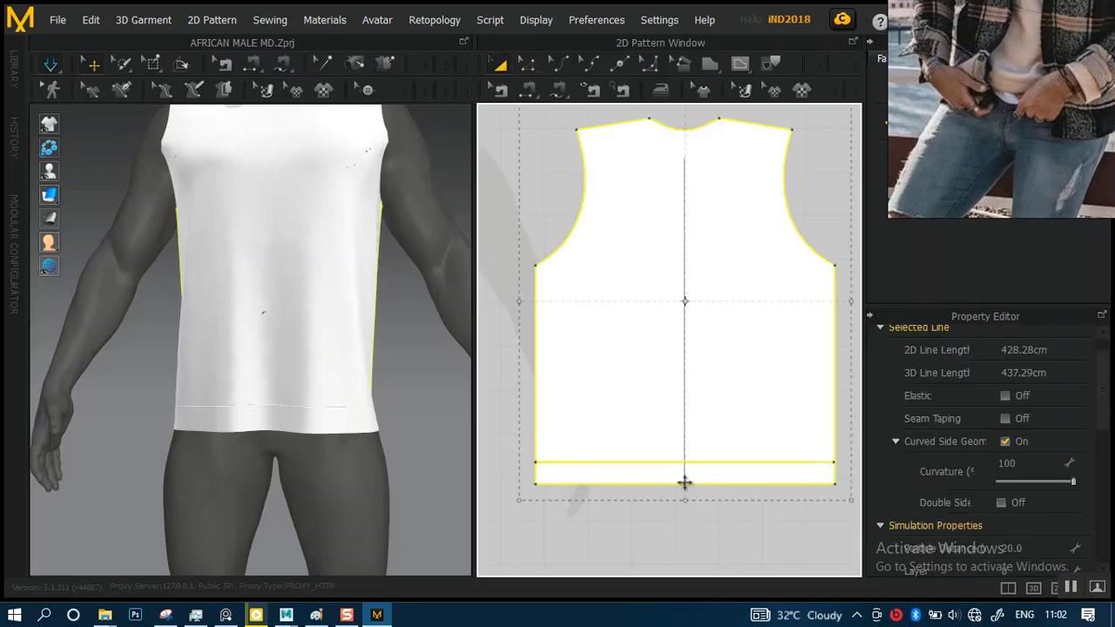
{"action": "left_click", "coordinate": [526, 65]}
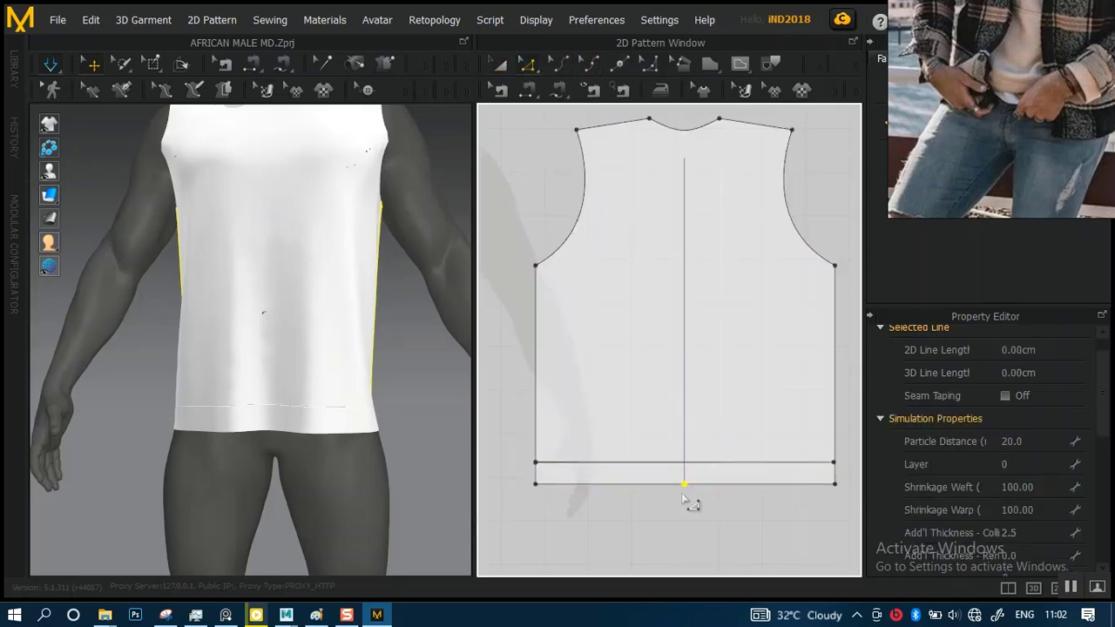
{"action": "left_click", "coordinate": [687, 402]}
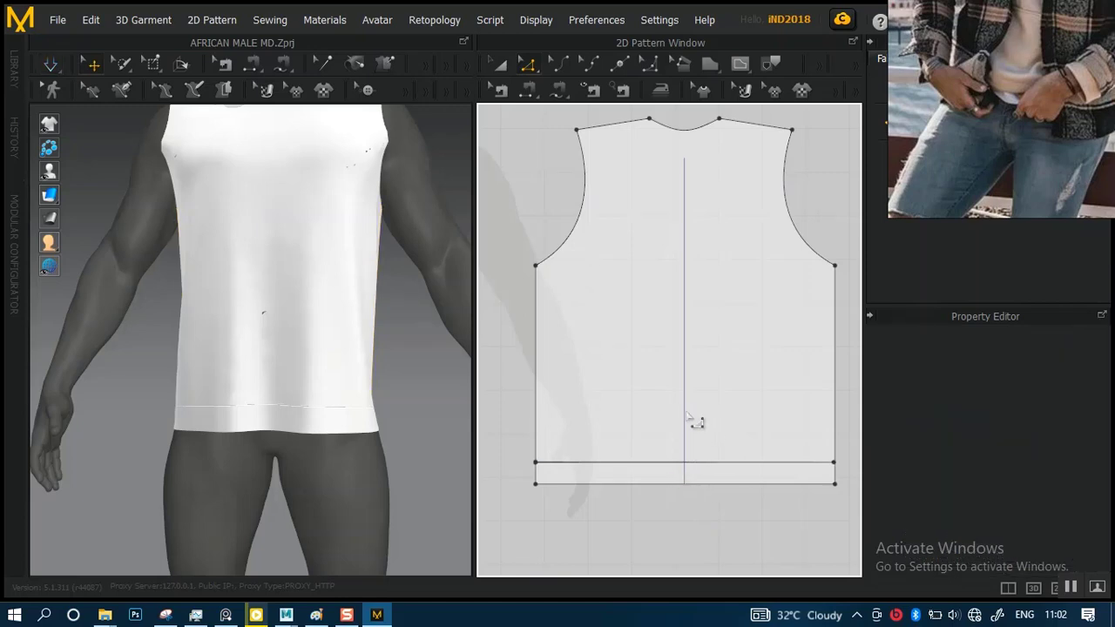
Select the Pattern2D_18409_1 edge of the back panel's cut line and try to move its end point outward onto the side edge
{"action": "right_click_drag", "start_coordinate": [627, 455], "coordinate": [645, 520], "text": "alt"}
{"action": "middle_click_drag", "start_coordinate": [654, 476], "coordinate": [699, 333], "text": "alt"}
{"action": "scroll", "coordinate": [749, 396], "scroll_direction": "down", "scroll_amount": 2}
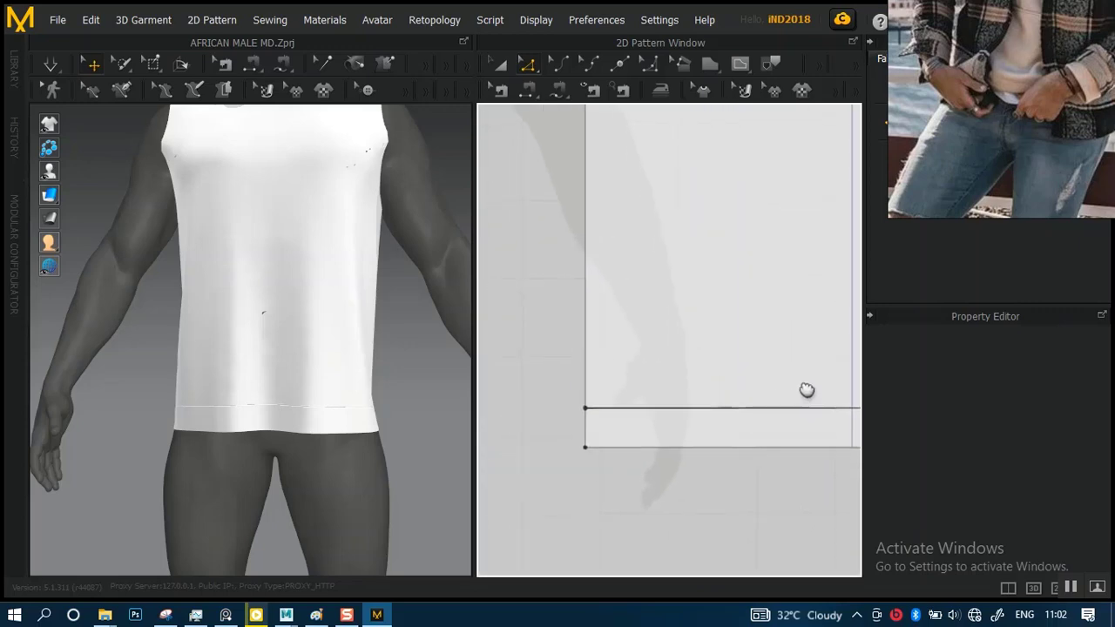
{"action": "left_click", "coordinate": [671, 407]}
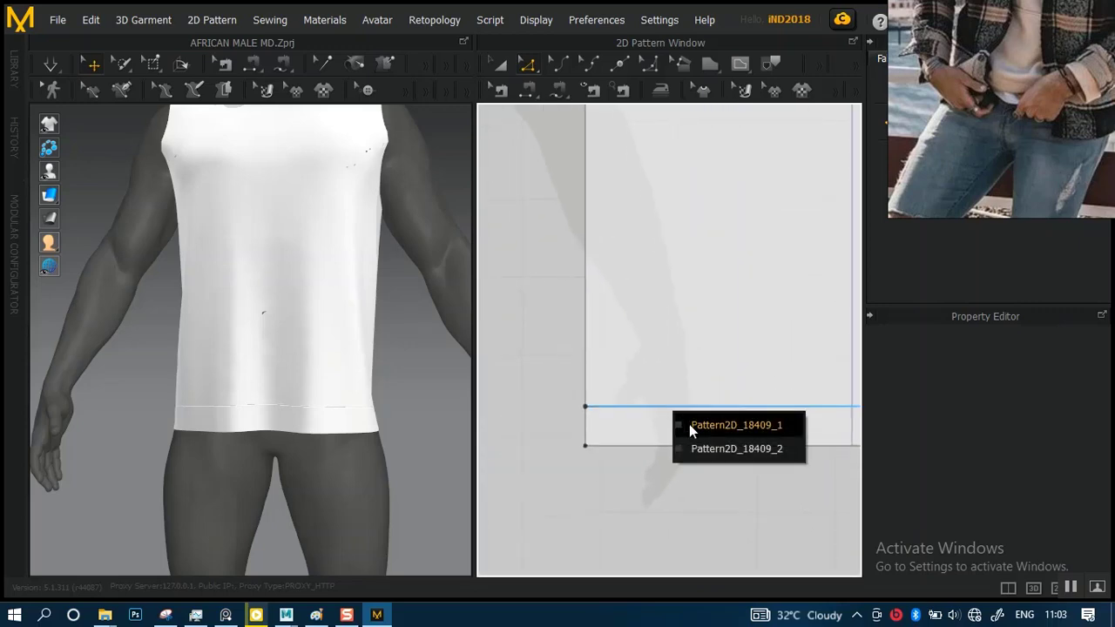
{"action": "left_click", "coordinate": [689, 424]}
{"action": "middle_click_drag", "start_coordinate": [667, 427], "coordinate": [466, 427]}
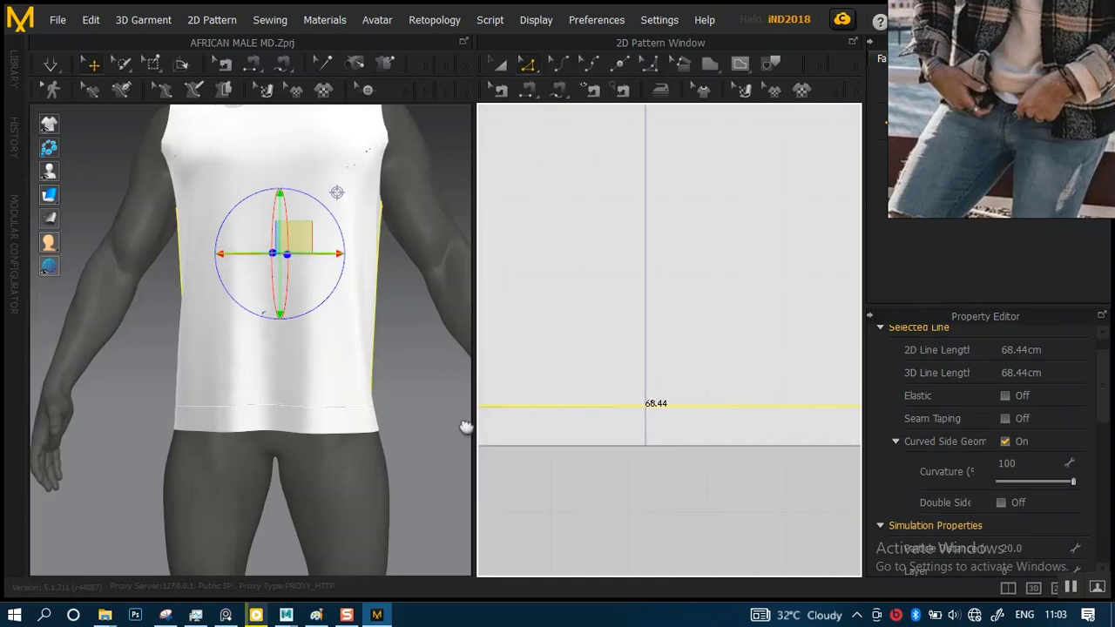
{"action": "middle_click_drag", "start_coordinate": [665, 444], "coordinate": [497, 455]}
{"action": "scroll", "coordinate": [708, 415], "scroll_direction": "up", "scroll_amount": 2}
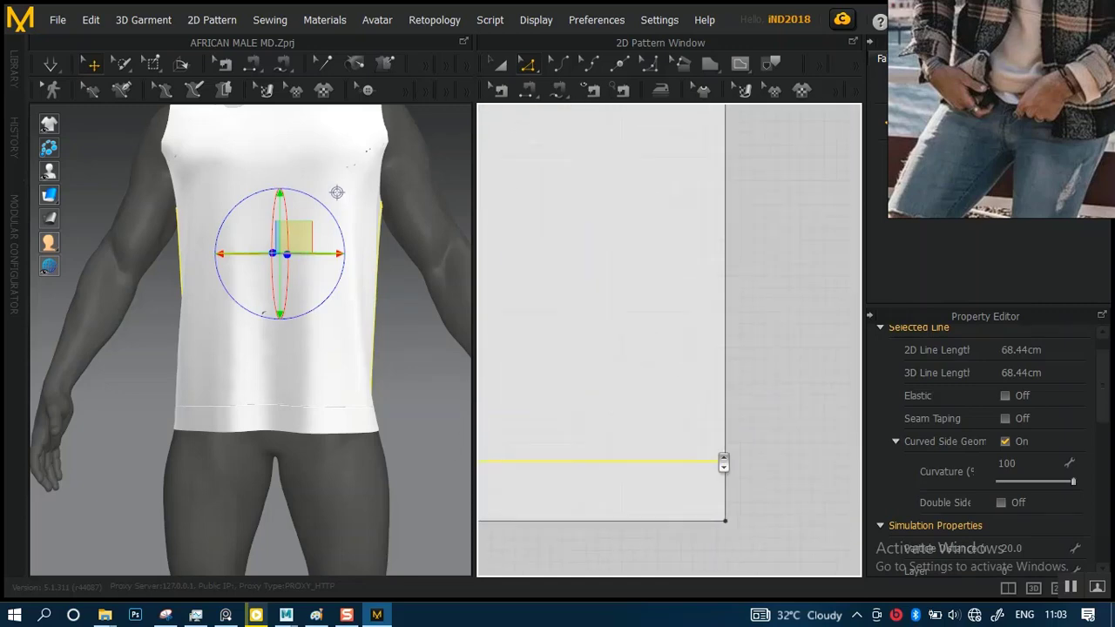
{"action": "scroll", "coordinate": [724, 463], "scroll_direction": "up", "scroll_amount": 3}
{"action": "middle_click_drag", "start_coordinate": [760, 557], "coordinate": [621, 329]}
{"action": "middle_click_drag", "start_coordinate": [707, 389], "coordinate": [691, 308]}
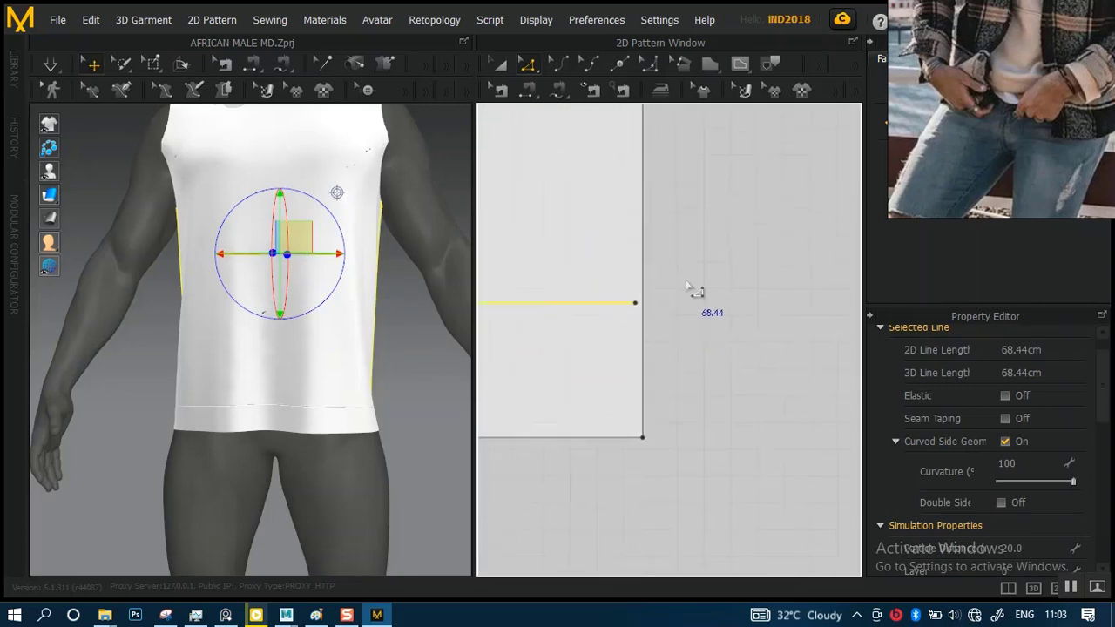
{"action": "scroll", "coordinate": [688, 357], "scroll_direction": "up", "scroll_amount": 3}
{"action": "middle_click_drag", "start_coordinate": [647, 366], "coordinate": [833, 483]}
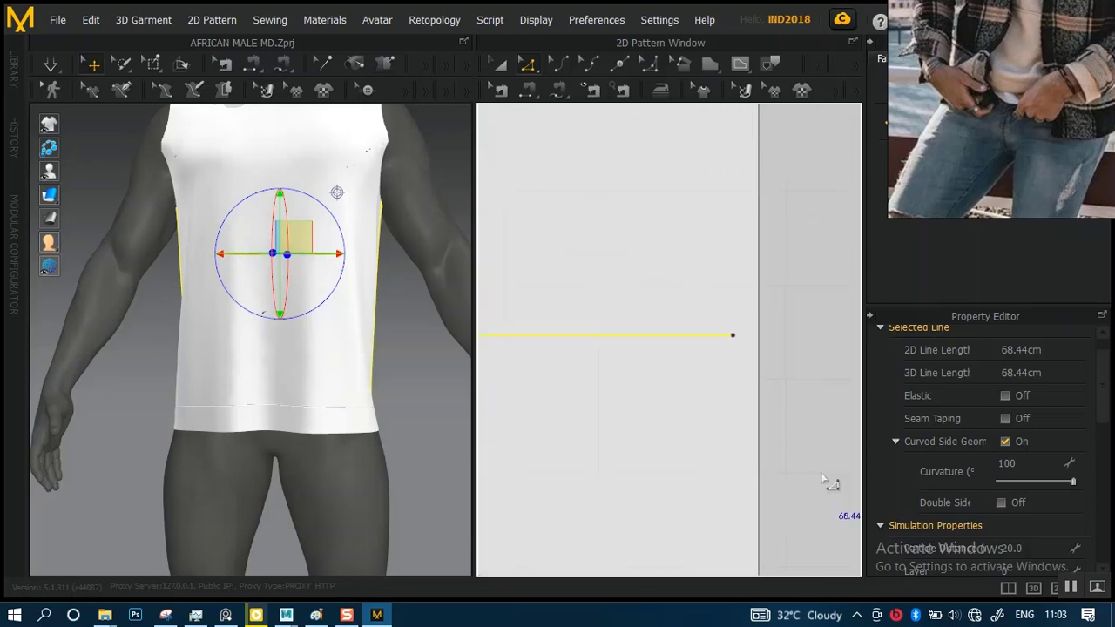
{"action": "left_click", "coordinate": [737, 333]}
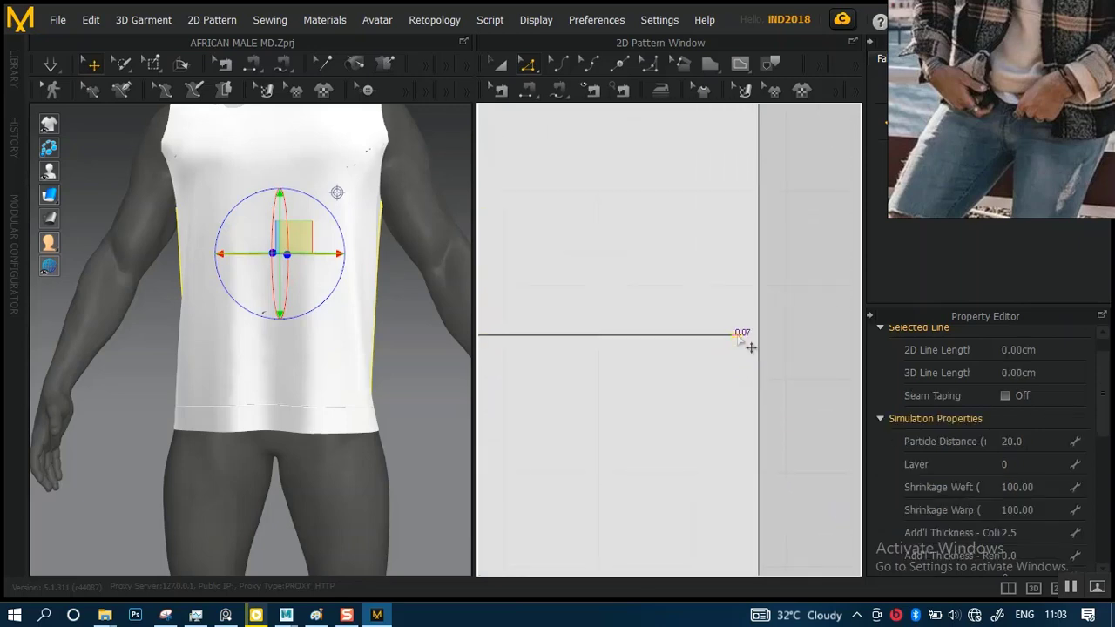
{"action": "mouse_move", "coordinate": [739, 338]}
{"action": "left_mouse_down"}
{"action": "mouse_move", "coordinate": [767, 346]}
{"action": "mouse_move", "coordinate": [759, 341]}
{"action": "left_mouse_up"}
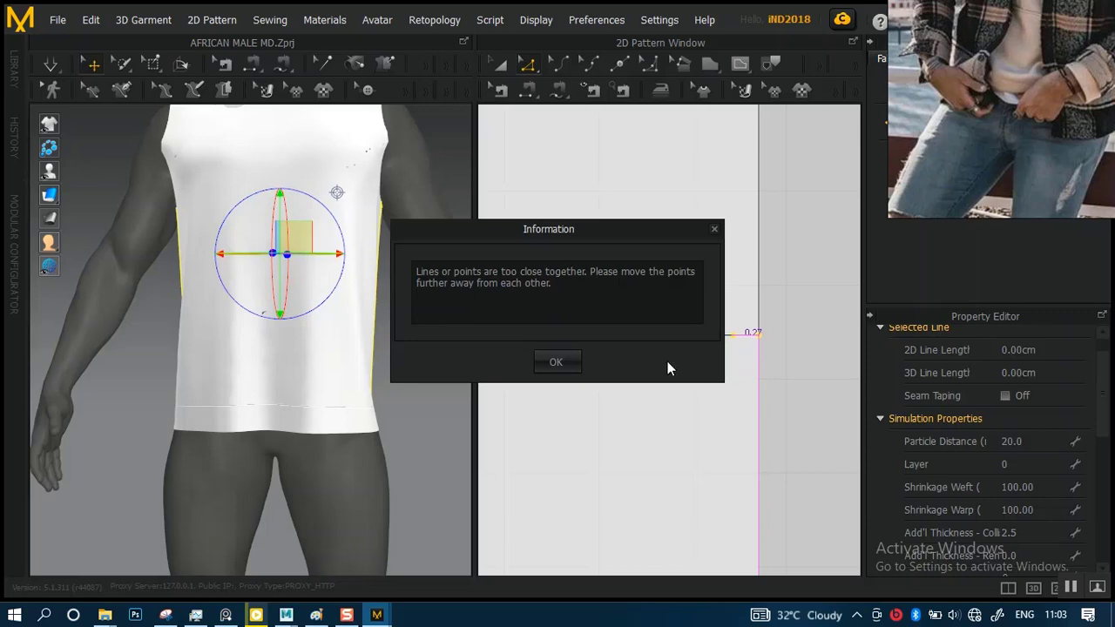
{"action": "left_click", "coordinate": [555, 364]}
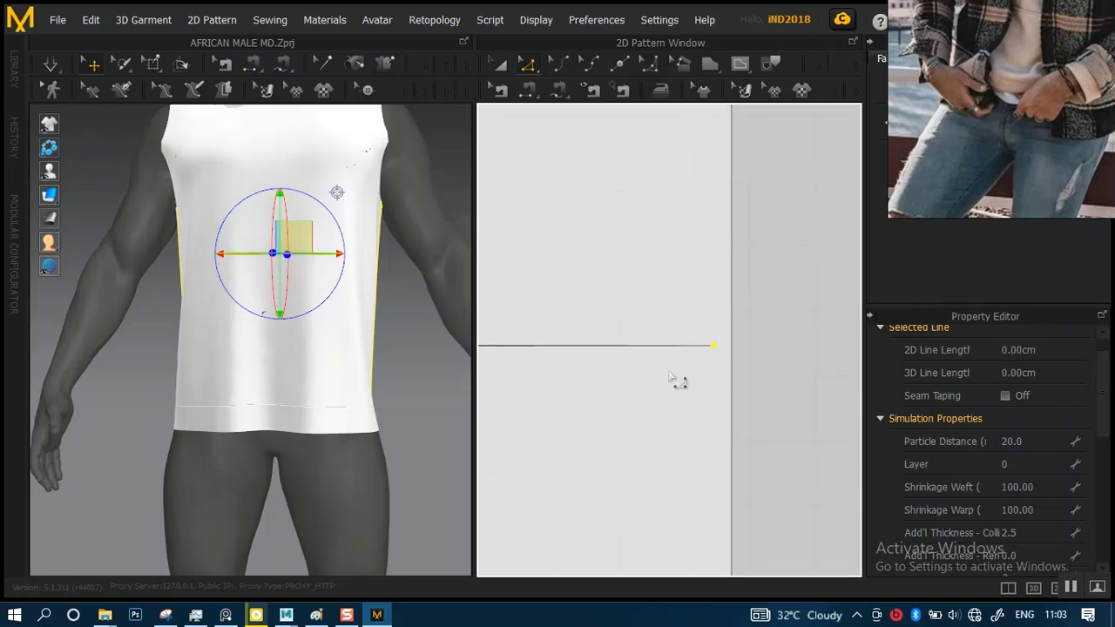
Delete the cut line above the back panel's hem by selecting its Pattern2D_18409_2 edge
{"action": "left_click", "coordinate": [634, 366]}
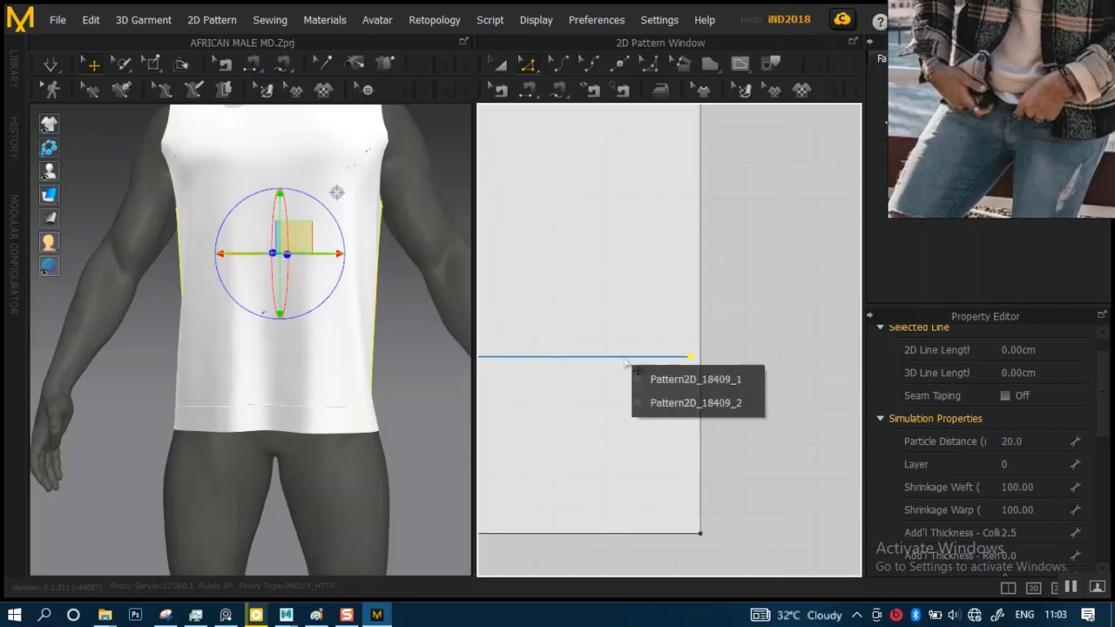
{"action": "left_click", "coordinate": [655, 405]}
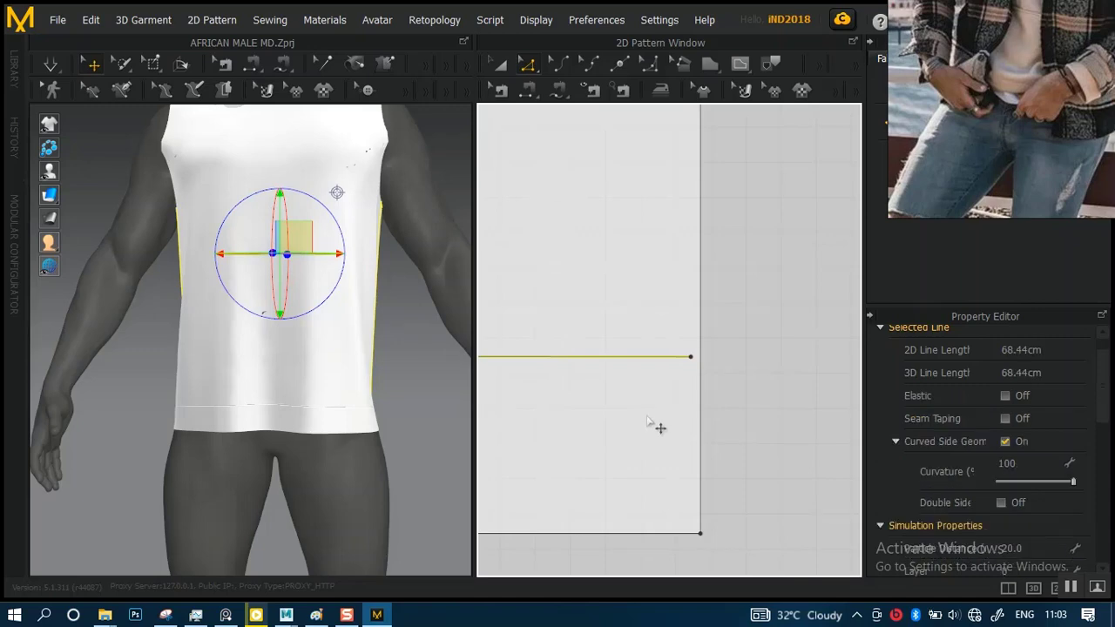
{"action": "key", "text": "Delete"}
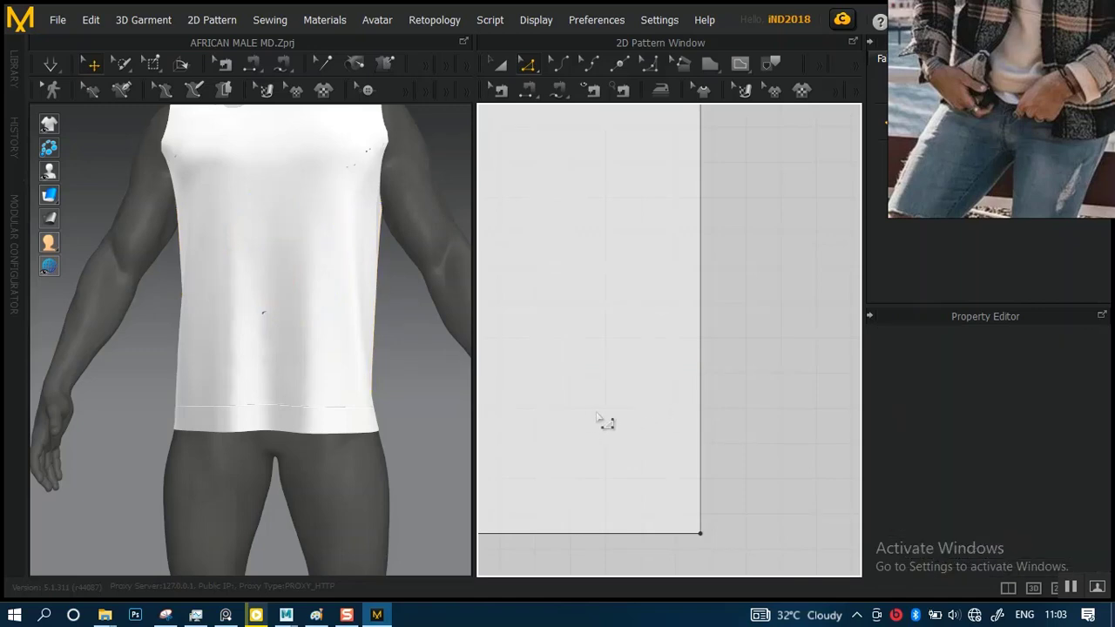
Start a new internal line from the back panel's side edge, about 5 cm above the bottom corner
{"action": "middle_click_drag", "start_coordinate": [597, 417], "coordinate": [663, 421]}
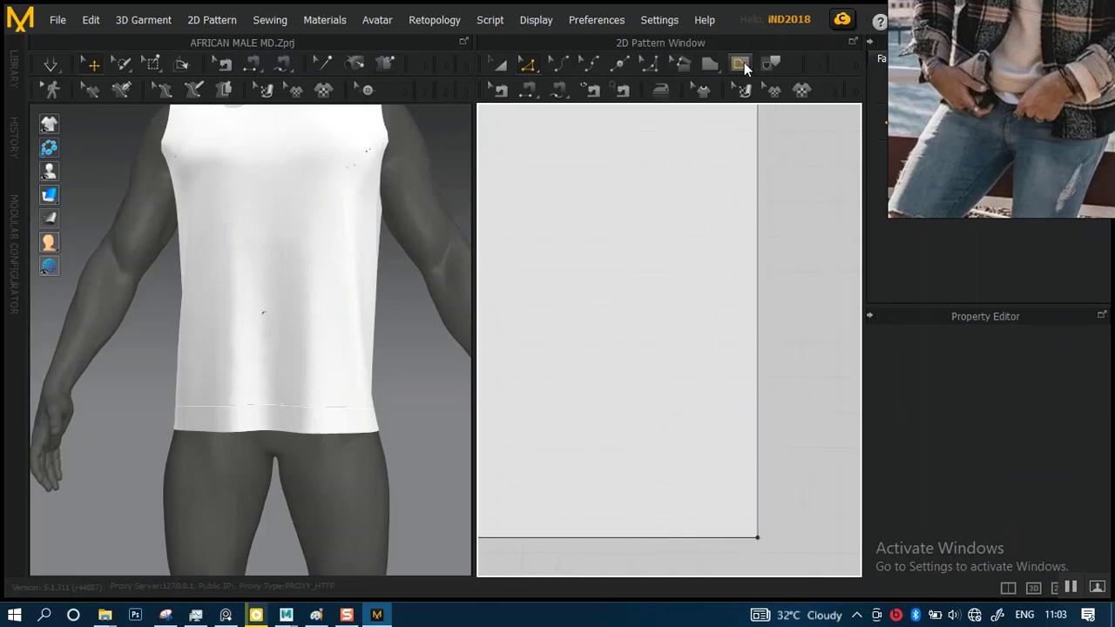
{"action": "left_click", "coordinate": [741, 64]}
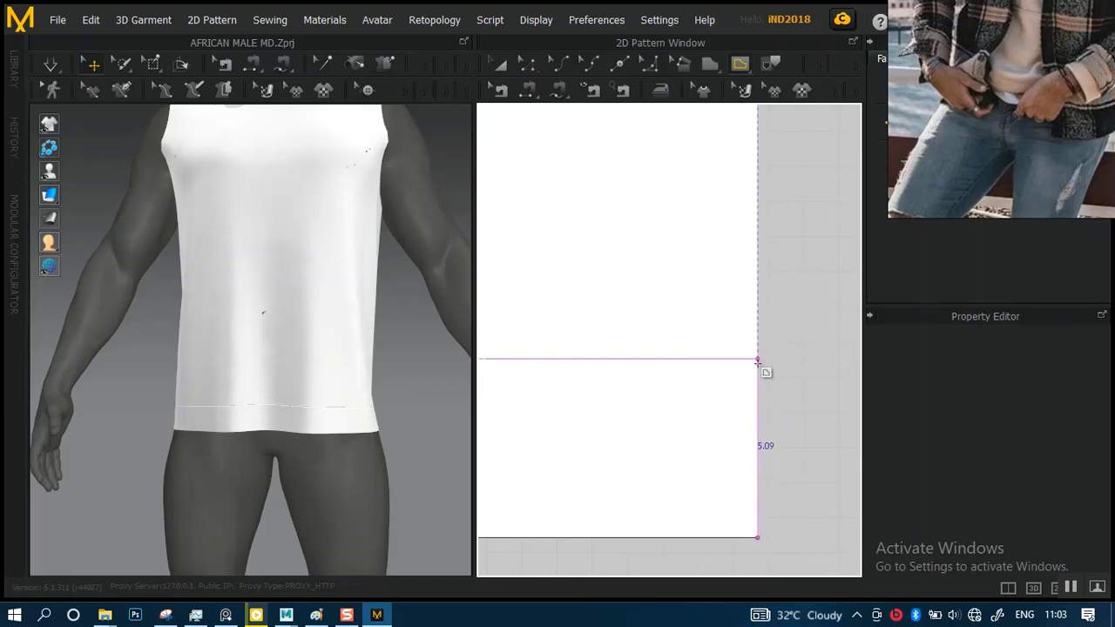
{"action": "scroll", "coordinate": [756, 360], "scroll_direction": "up", "scroll_amount": 2}
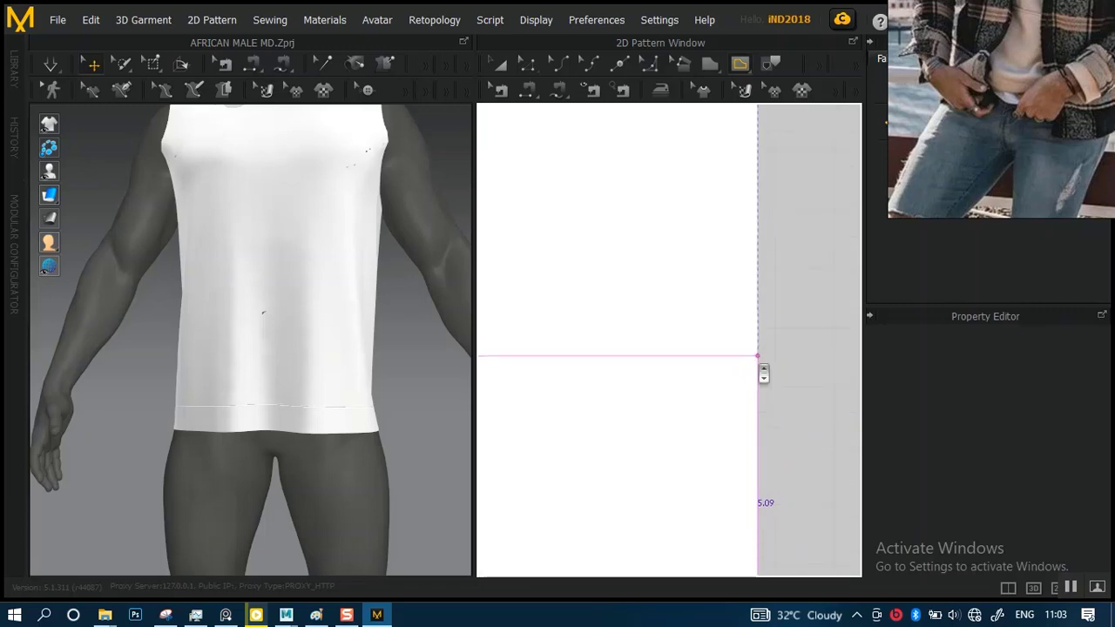
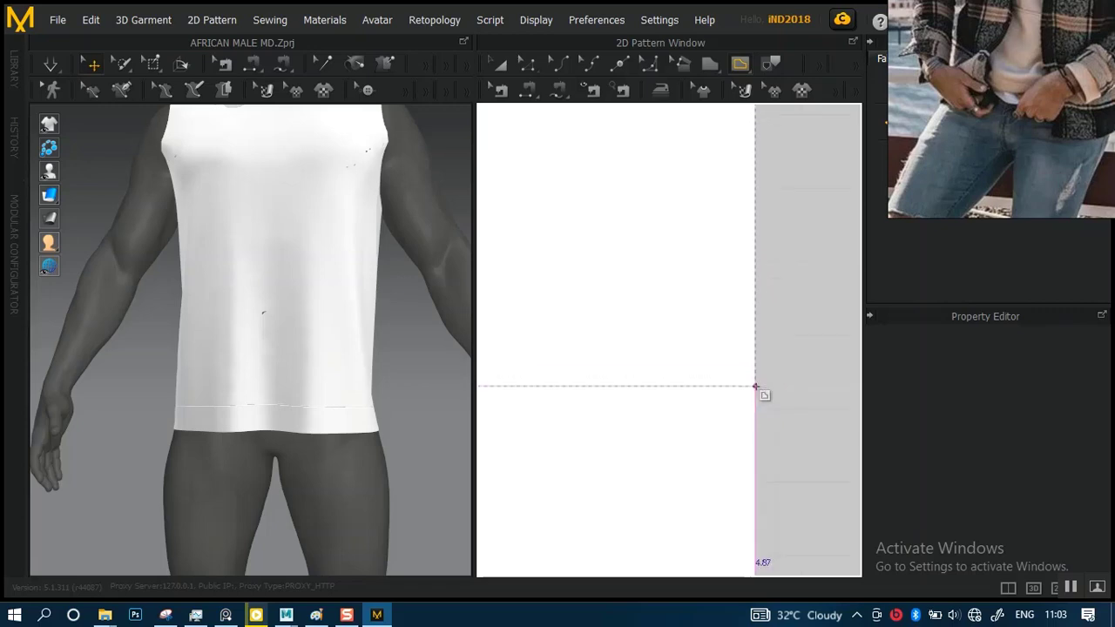
Draw a horizontal internal line across the back panel above its hem, running out past the side edge
{"action": "key", "text": "space"}
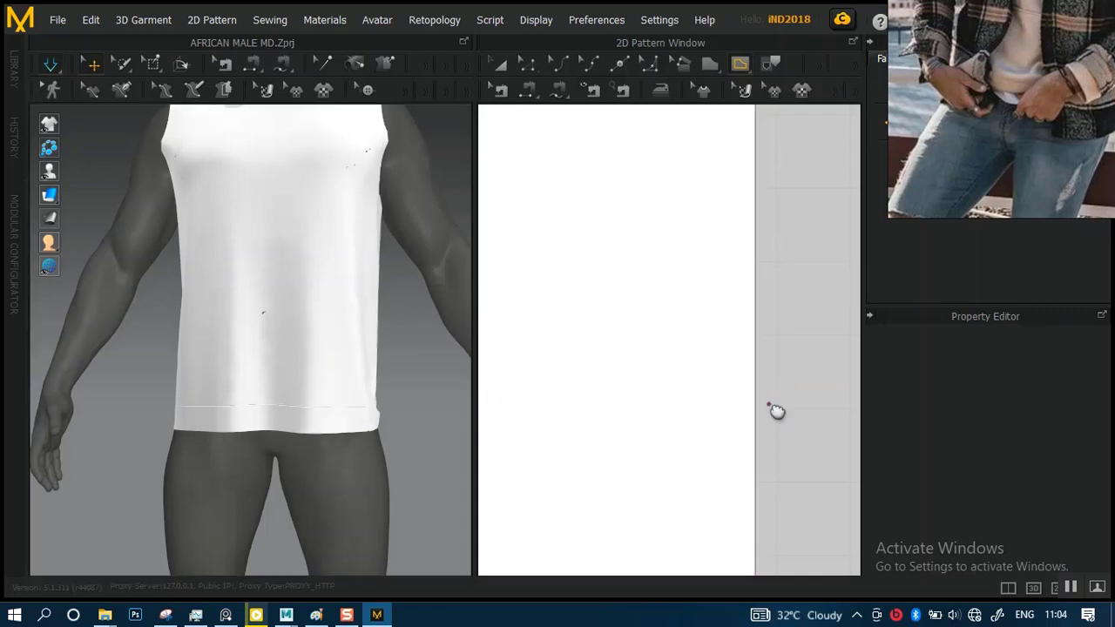
{"action": "middle_click_drag", "start_coordinate": [769, 405], "coordinate": [773, 324]}
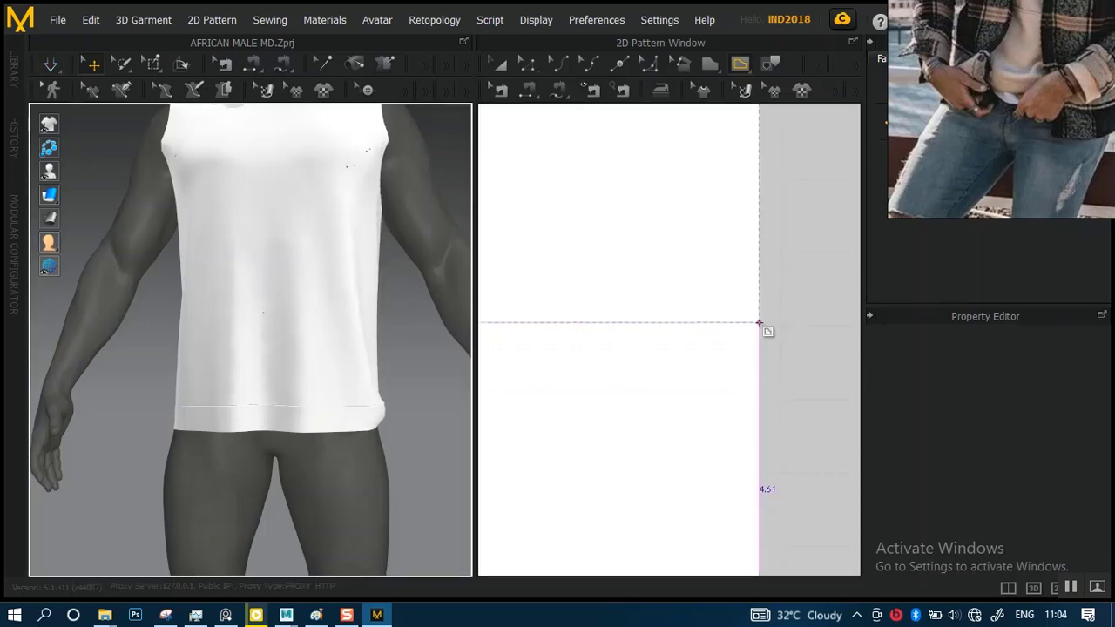
{"action": "middle_click_drag", "start_coordinate": [757, 316], "coordinate": [768, 207]}
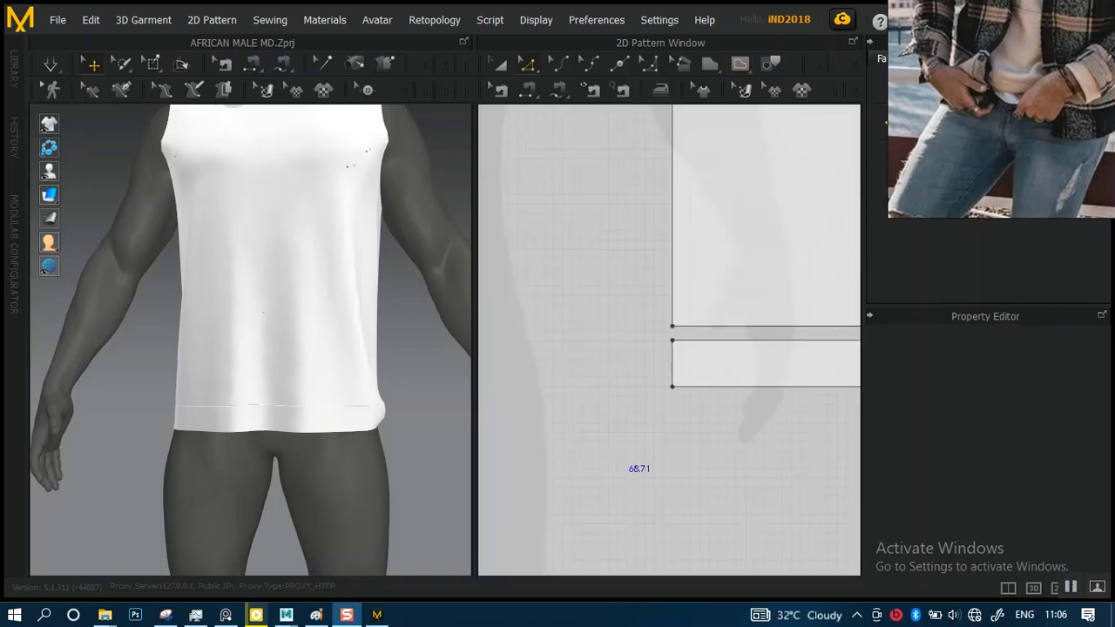
{"action": "scroll", "coordinate": [719, 386], "scroll_direction": "down", "scroll_amount": 3}
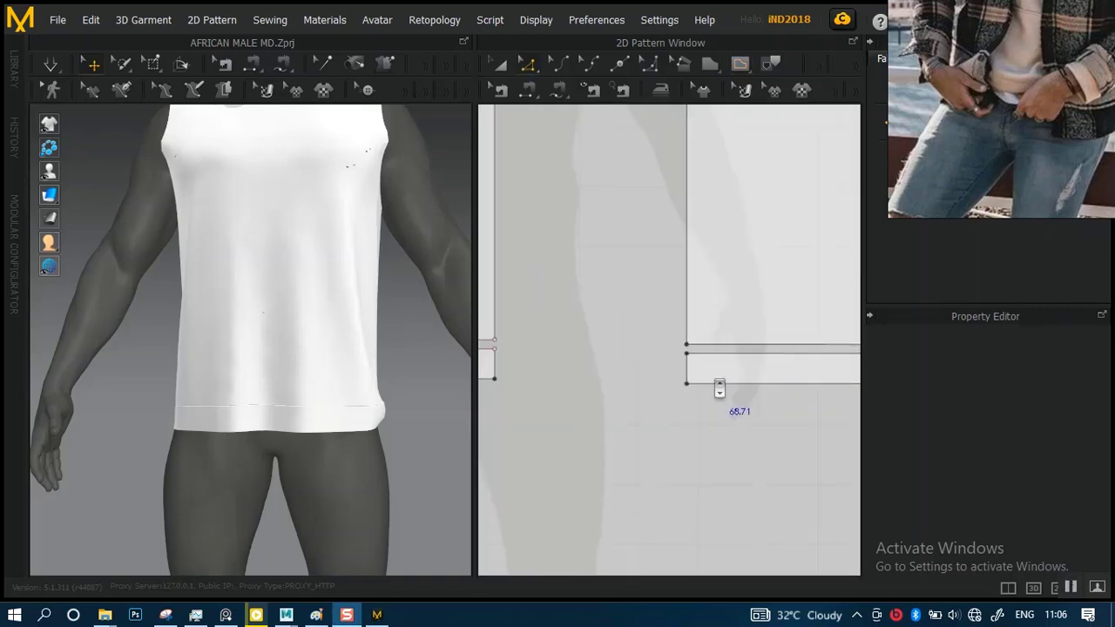
Examine the separated front and back hem bands in the pattern layout and on the avatar from several sides
{"action": "middle_click_drag", "start_coordinate": [731, 420], "coordinate": [477, 442]}
{"action": "middle_click_drag", "start_coordinate": [572, 429], "coordinate": [741, 413]}
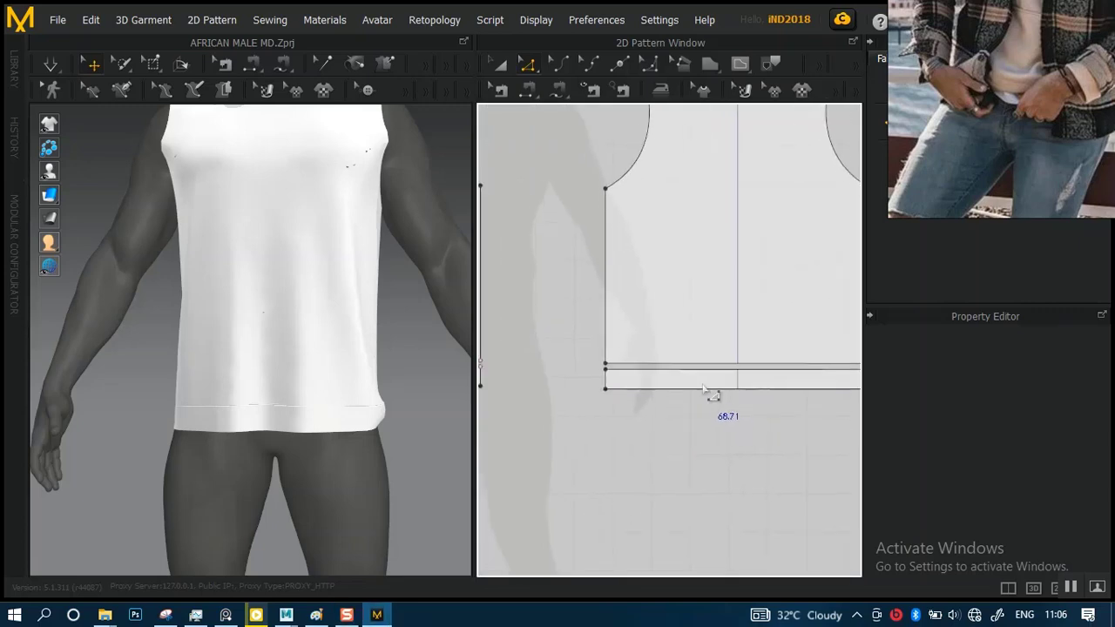
{"action": "scroll", "coordinate": [704, 423], "scroll_direction": "up", "scroll_amount": 1}
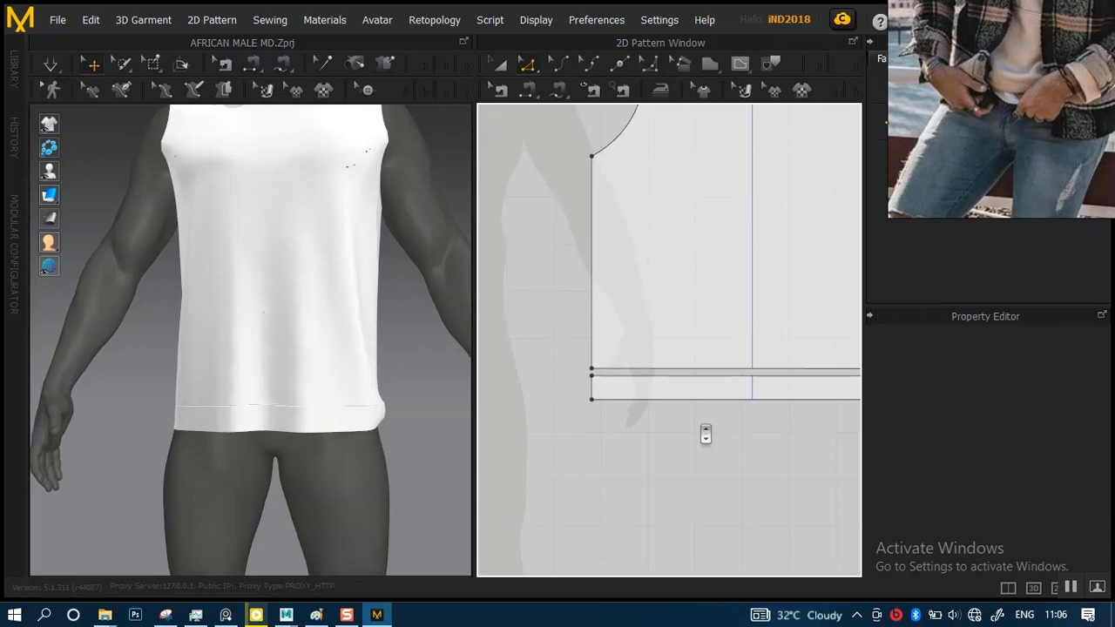
{"action": "scroll", "coordinate": [286, 378], "scroll_direction": "down", "scroll_amount": 2}
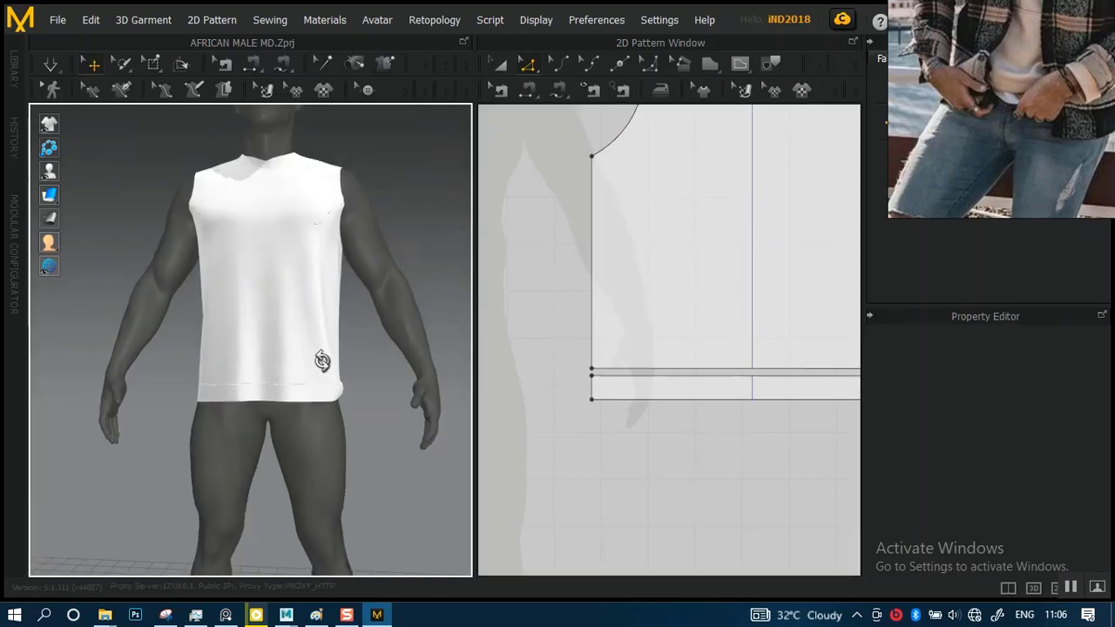
{"action": "right_click_drag", "start_coordinate": [318, 360], "coordinate": [418, 360]}
{"action": "scroll", "coordinate": [293, 391], "scroll_direction": "up", "scroll_amount": 2}
{"action": "right_click_drag", "start_coordinate": [293, 391], "coordinate": [499, 367]}
{"action": "middle_click_drag", "start_coordinate": [321, 310], "coordinate": [326, 406]}
{"action": "right_click_drag", "start_coordinate": [343, 385], "coordinate": [402, 392]}
Simulate the garment and pull at the front and back hem bands beside the side seam to inspect how they join
{"action": "key", "text": "space"}
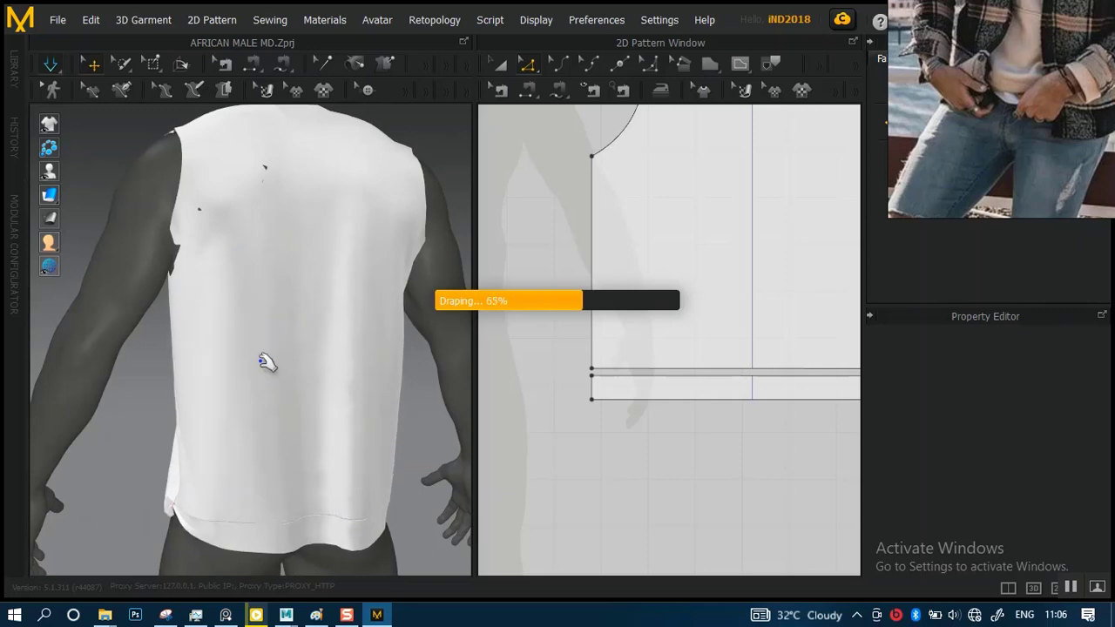
{"action": "right_click_drag", "start_coordinate": [300, 373], "coordinate": [352, 364]}
{"action": "middle_click_drag", "start_coordinate": [338, 327], "coordinate": [346, 224]}
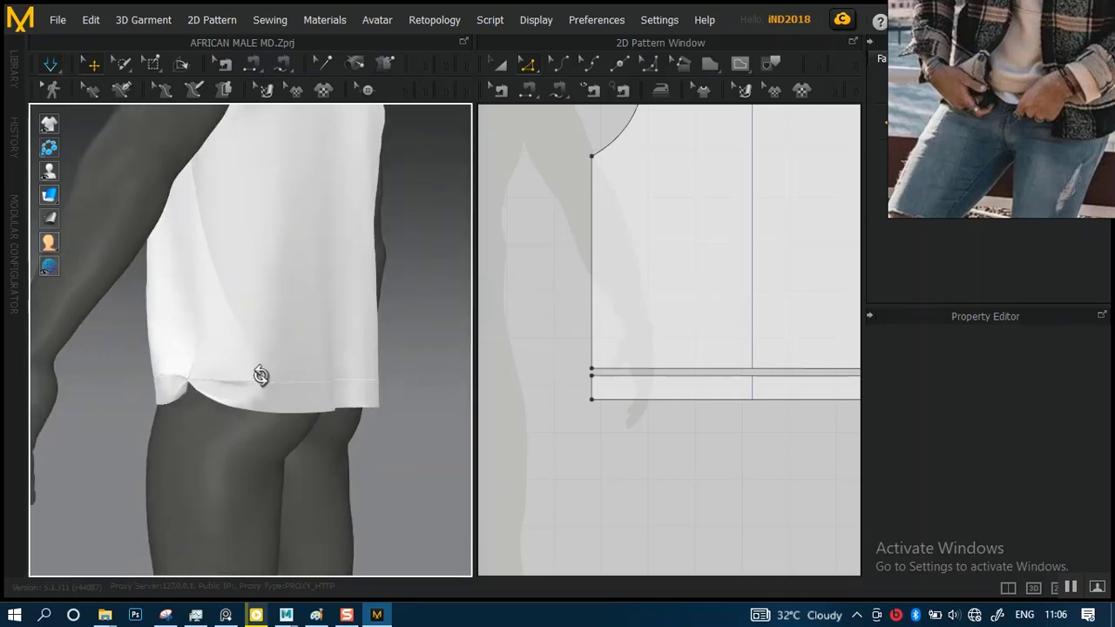
{"action": "right_click_drag", "start_coordinate": [259, 375], "coordinate": [285, 379]}
{"action": "left_click_drag", "start_coordinate": [244, 393], "coordinate": [257, 466]}
{"action": "left_click_drag", "start_coordinate": [203, 387], "coordinate": [215, 432]}
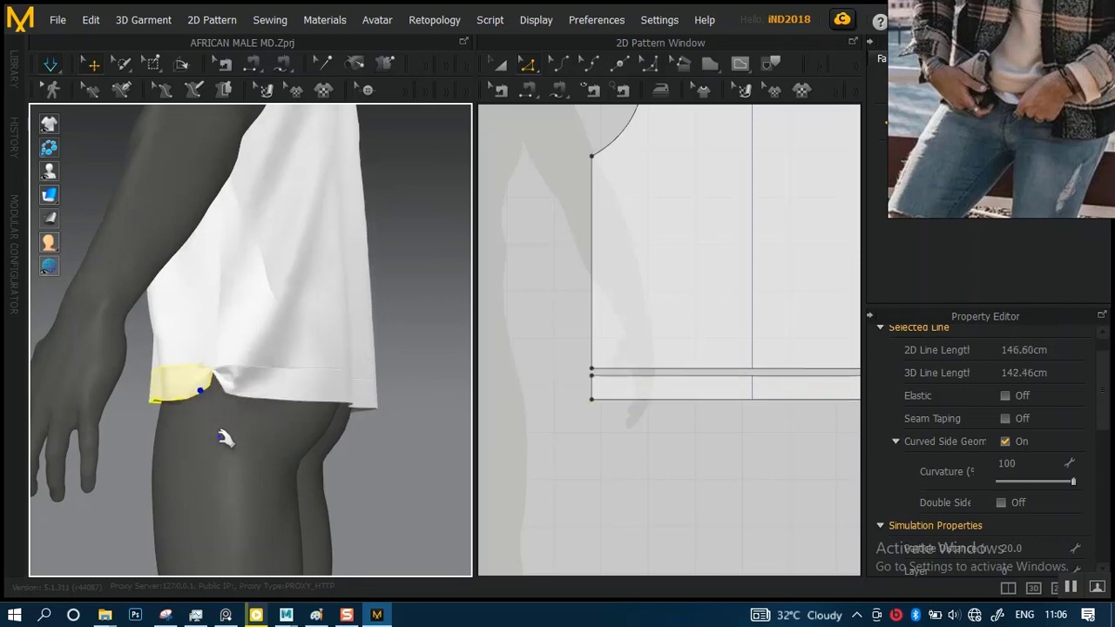
{"action": "scroll", "coordinate": [272, 419], "scroll_direction": "down", "scroll_amount": 1}
{"action": "scroll", "coordinate": [272, 420], "scroll_direction": "down", "scroll_amount": 5}
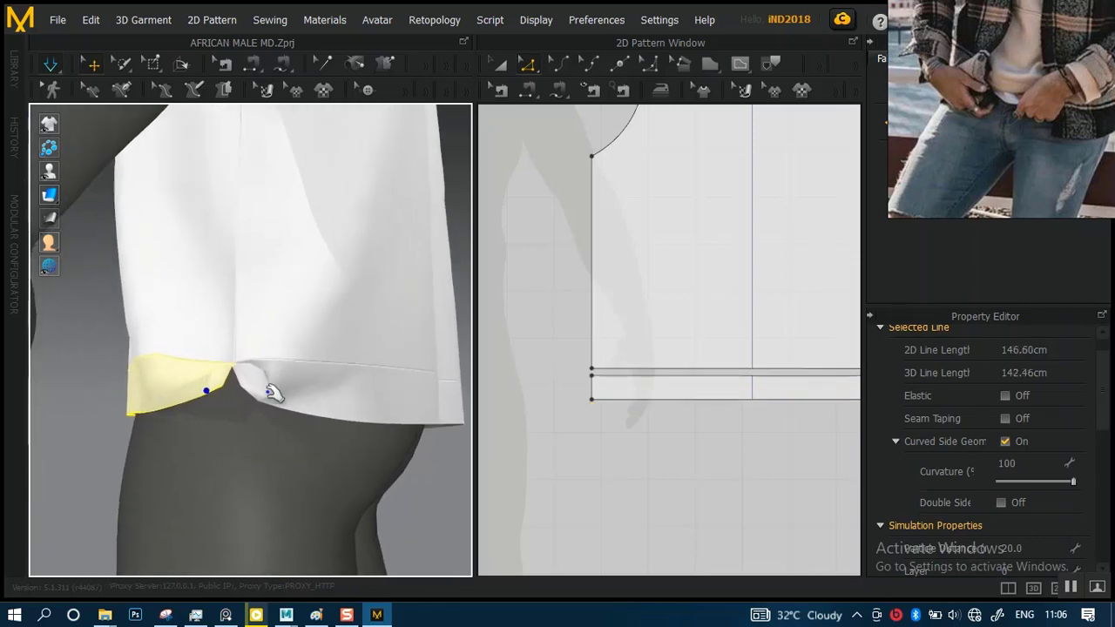
{"action": "right_click_drag", "start_coordinate": [234, 493], "coordinate": [453, 410]}
{"action": "scroll", "coordinate": [600, 393], "scroll_direction": "down", "scroll_amount": 2}
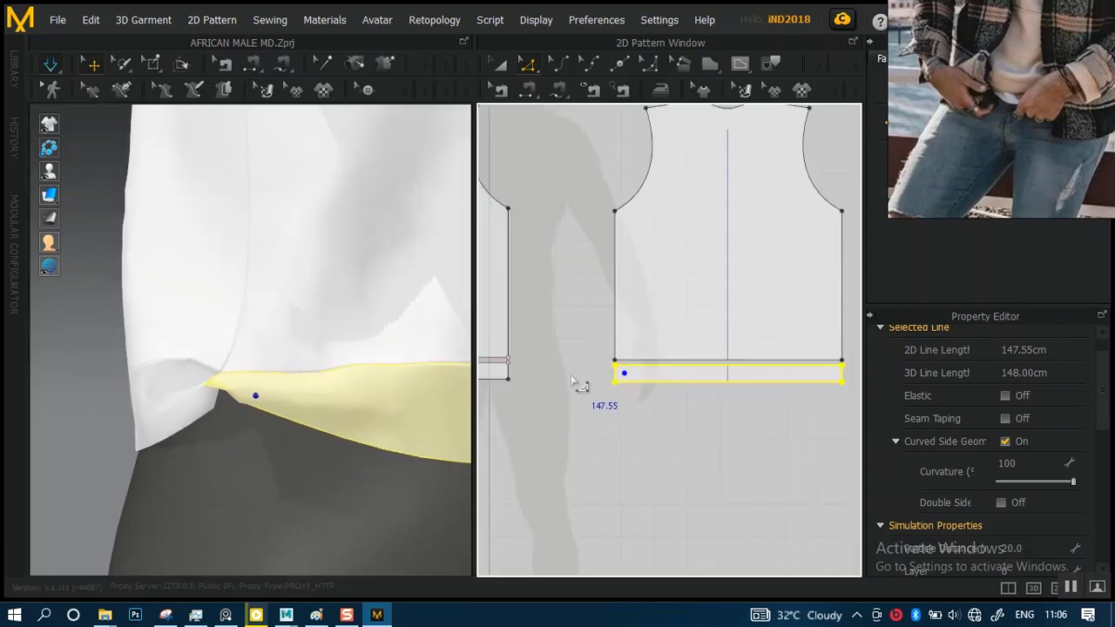
Try to sew the front hem band's side edge to the facing side edge of the back hem band with Segment Sewing
{"action": "middle_click_drag", "start_coordinate": [568, 387], "coordinate": [653, 381]}
{"action": "scroll", "coordinate": [588, 339], "scroll_direction": "down", "scroll_amount": 4}
{"action": "scroll", "coordinate": [591, 358], "scroll_direction": "up", "scroll_amount": 2}
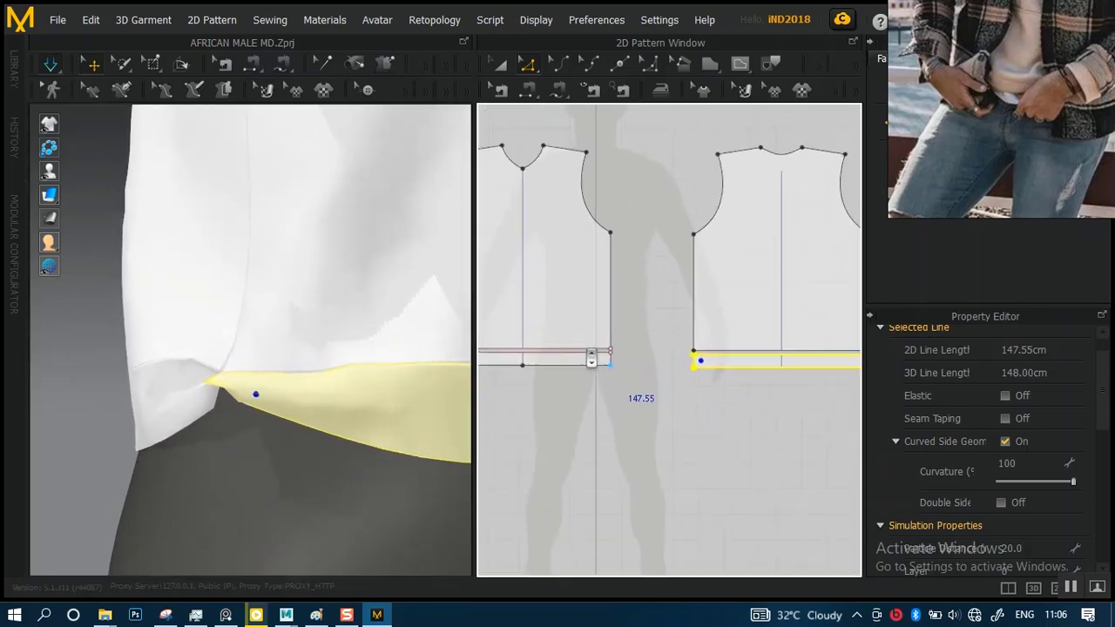
{"action": "scroll", "coordinate": [603, 367], "scroll_direction": "up", "scroll_amount": 2}
{"action": "left_click", "coordinate": [528, 89]}
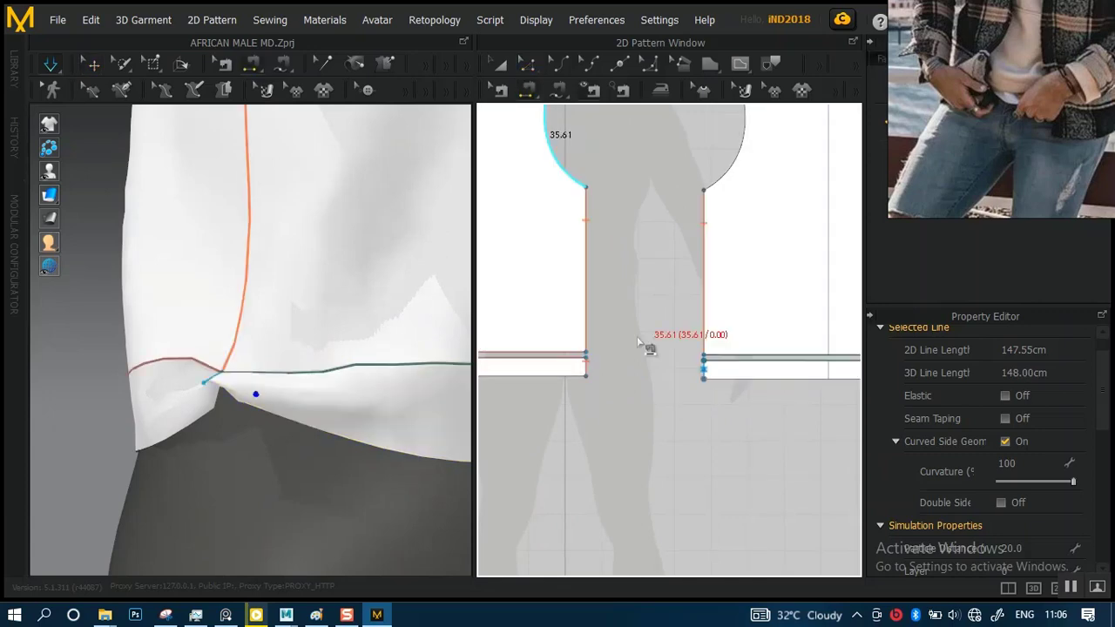
{"action": "left_click", "coordinate": [595, 373]}
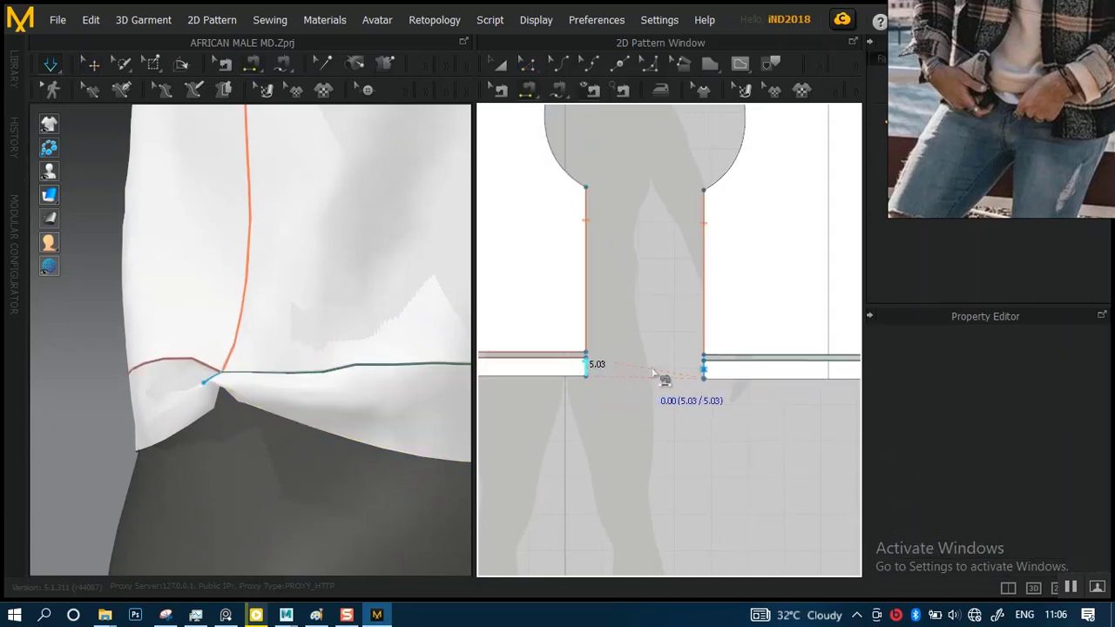
{"action": "left_click", "coordinate": [706, 373]}
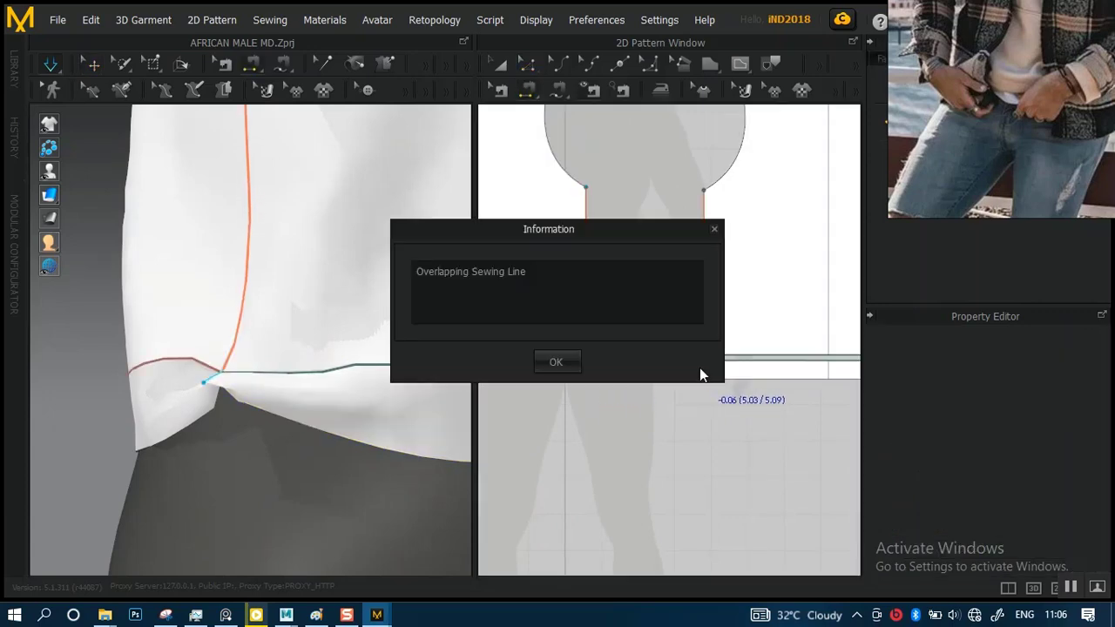
{"action": "left_click", "coordinate": [560, 364]}
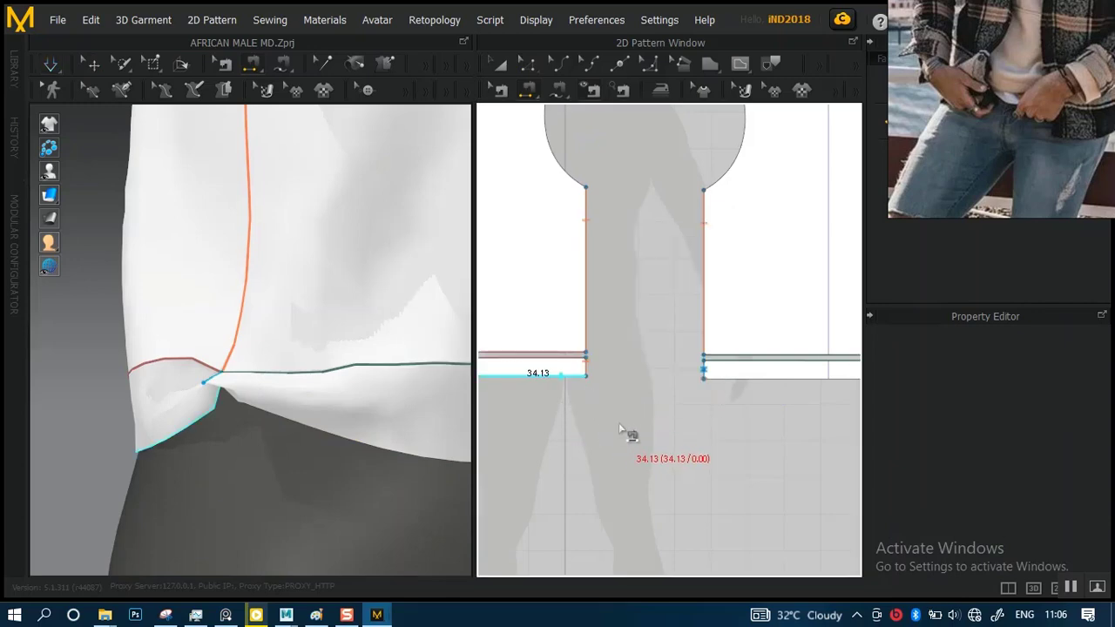
Examine the existing seams around the hem bands and side edges in the pattern layout and on the garment
{"action": "scroll", "coordinate": [620, 435], "scroll_direction": "up", "scroll_amount": 5}
{"action": "right_click_drag", "start_coordinate": [241, 391], "coordinate": [471, 340]}
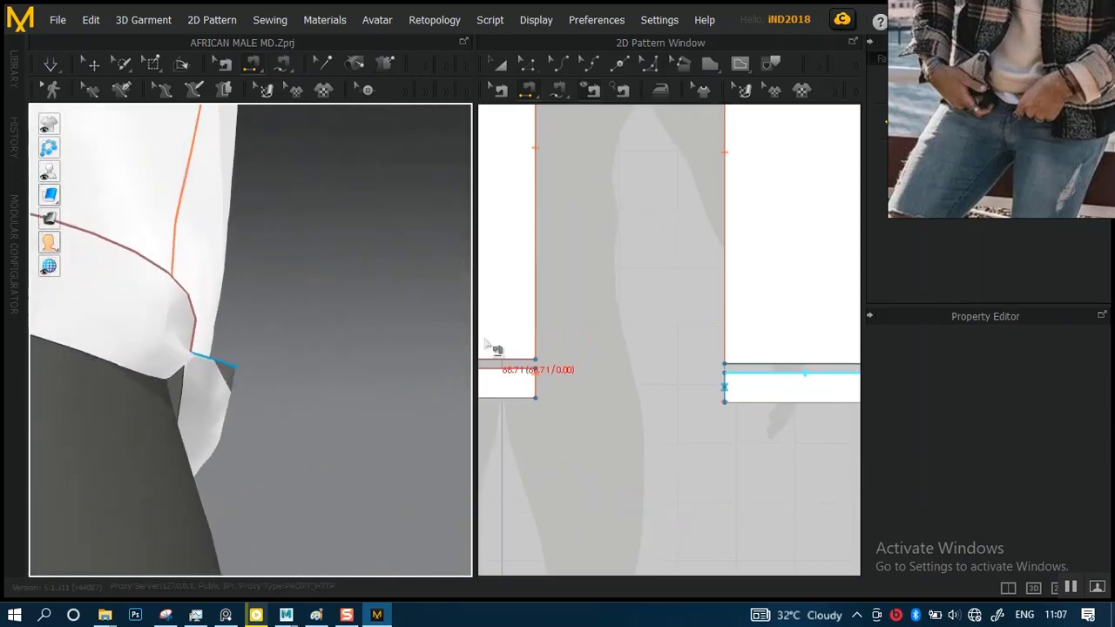
{"action": "left_click", "coordinate": [485, 342]}
{"action": "left_click", "coordinate": [535, 353]}
{"action": "scroll", "coordinate": [634, 361], "scroll_direction": "up", "scroll_amount": 2}
{"action": "middle_click_drag", "start_coordinate": [640, 399], "coordinate": [637, 405]}
{"action": "middle_click_drag", "start_coordinate": [558, 357], "coordinate": [598, 363]}
{"action": "scroll", "coordinate": [598, 348], "scroll_direction": "down", "scroll_amount": 2}
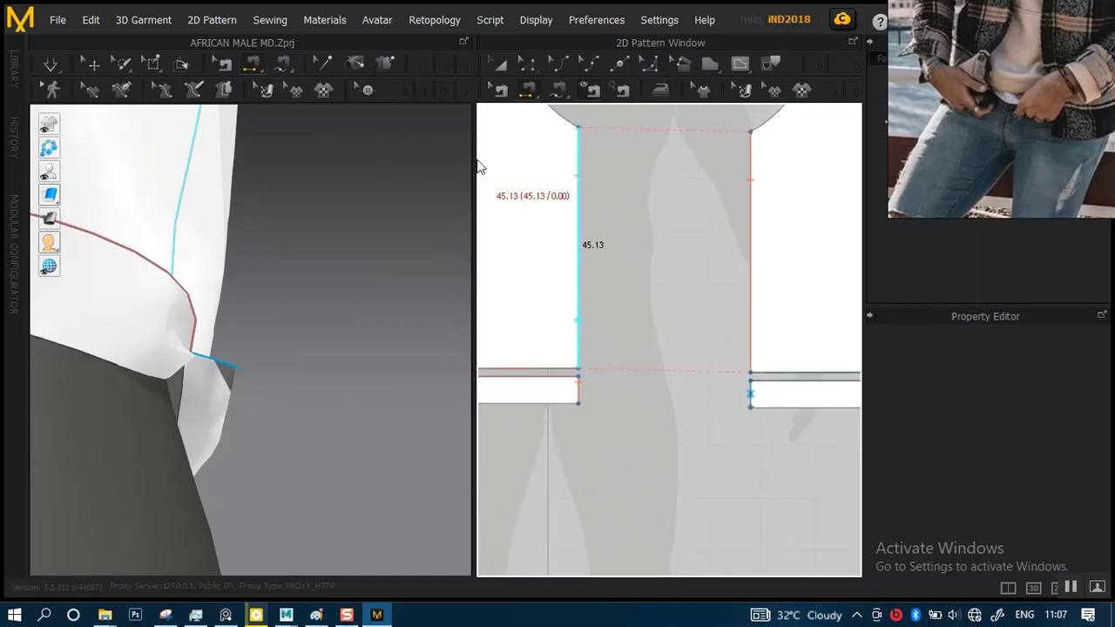
{"action": "right_click_drag", "start_coordinate": [334, 347], "coordinate": [266, 335]}
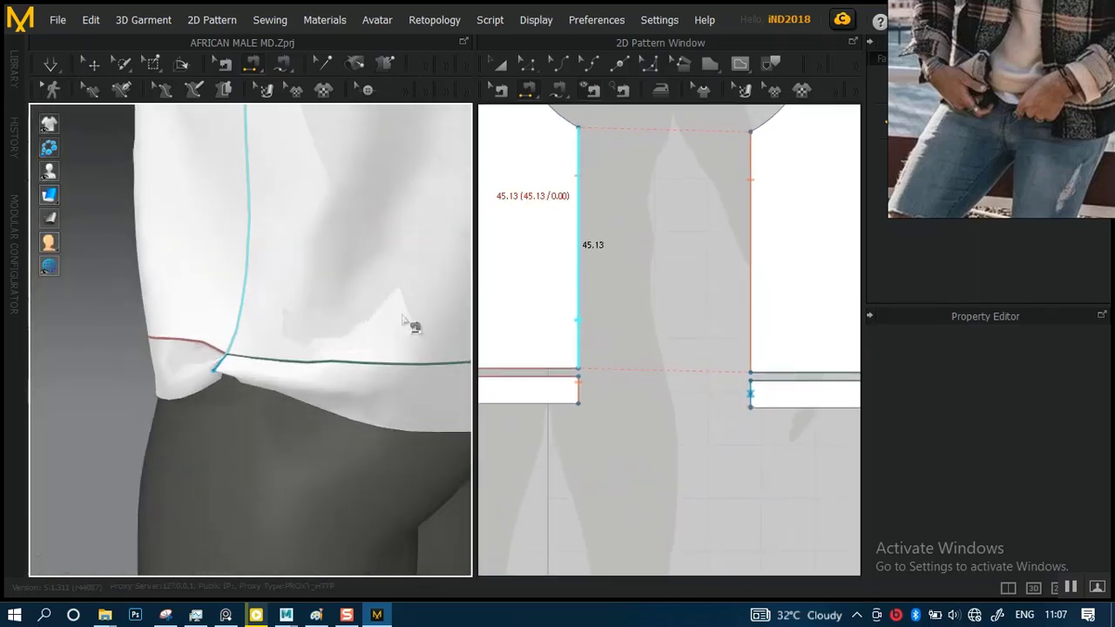
Delete the seam SeamLinePairGroup_986754 that joins the back hem band's side edge to itself, and run the simulation
{"action": "left_click", "coordinate": [499, 88]}
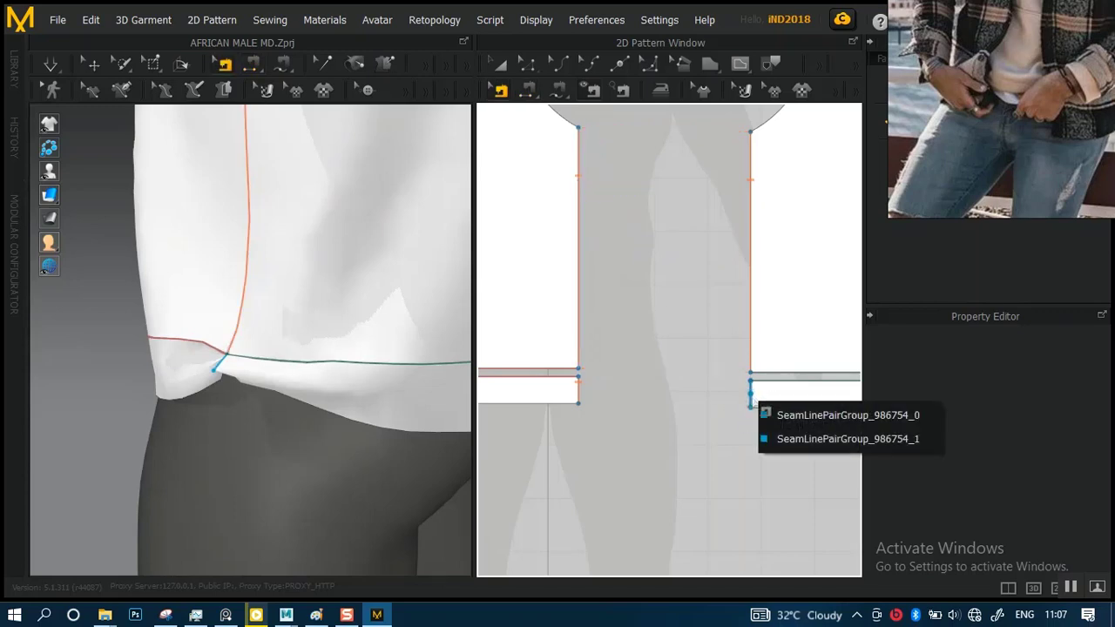
{"action": "scroll", "coordinate": [690, 407], "scroll_direction": "up", "scroll_amount": 8}
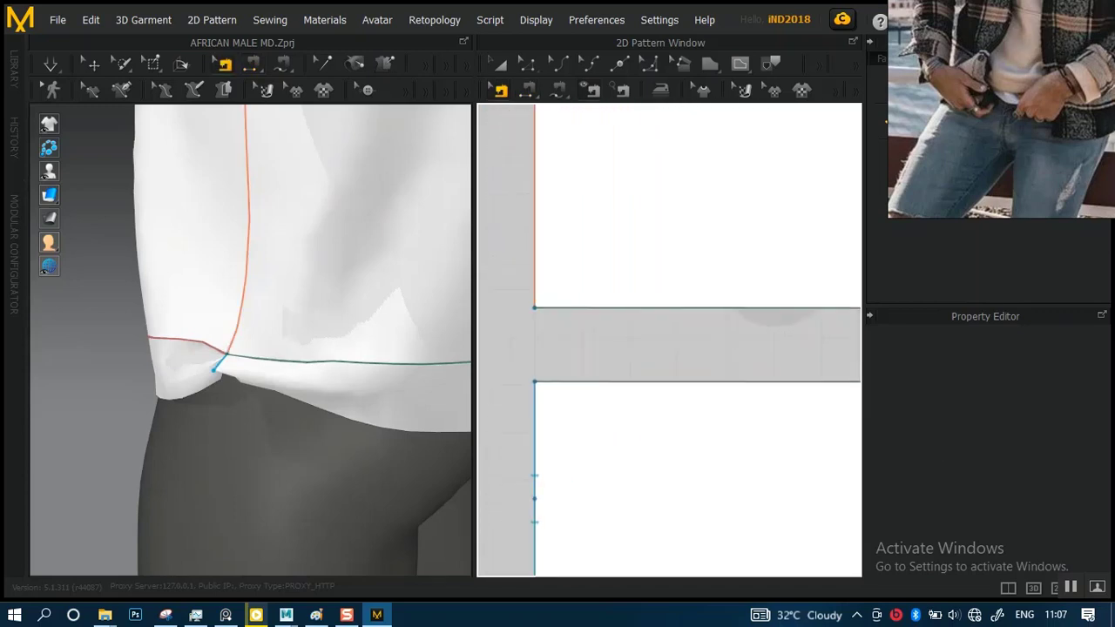
{"action": "middle_click_drag", "start_coordinate": [615, 422], "coordinate": [653, 359]}
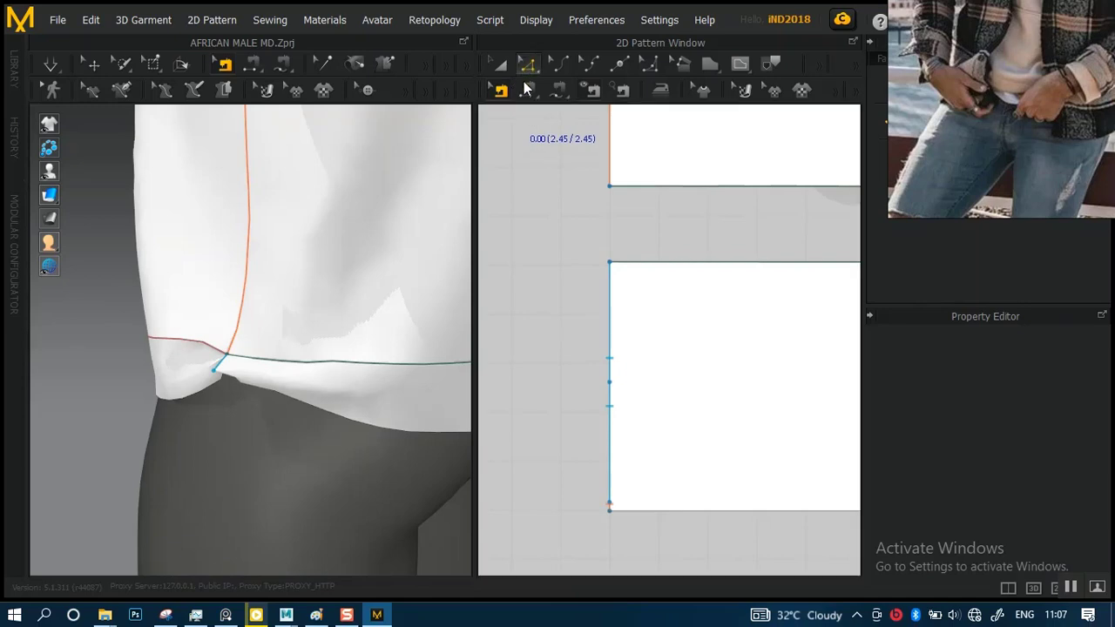
{"action": "left_click", "coordinate": [527, 64]}
{"action": "left_click", "coordinate": [608, 374]}
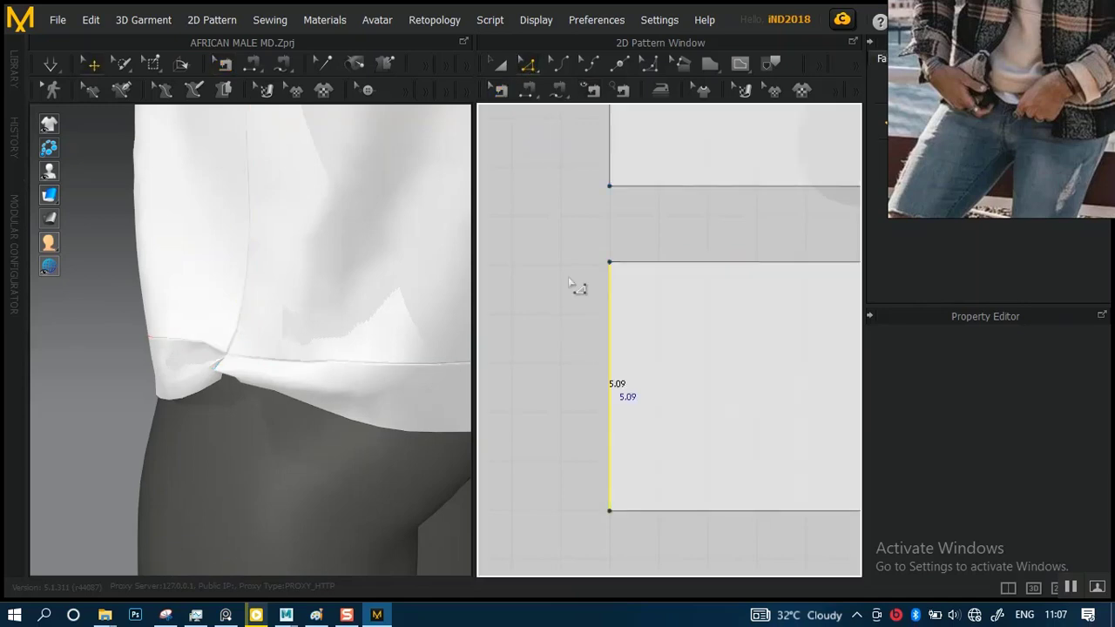
{"action": "left_click", "coordinate": [502, 91]}
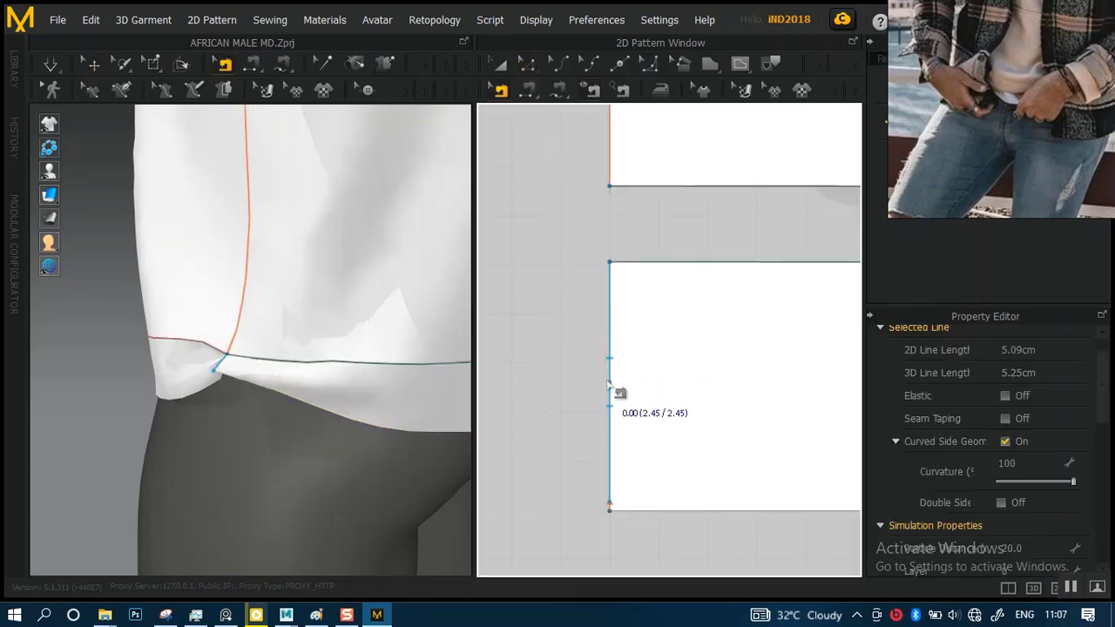
{"action": "left_click", "coordinate": [616, 392]}
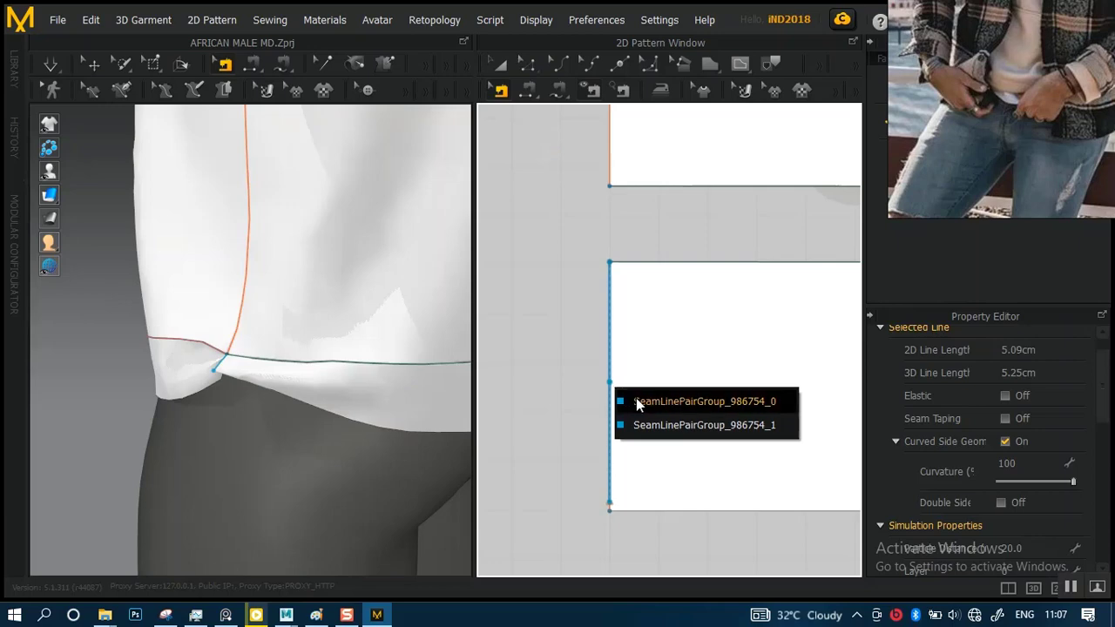
{"action": "left_click", "coordinate": [635, 400]}
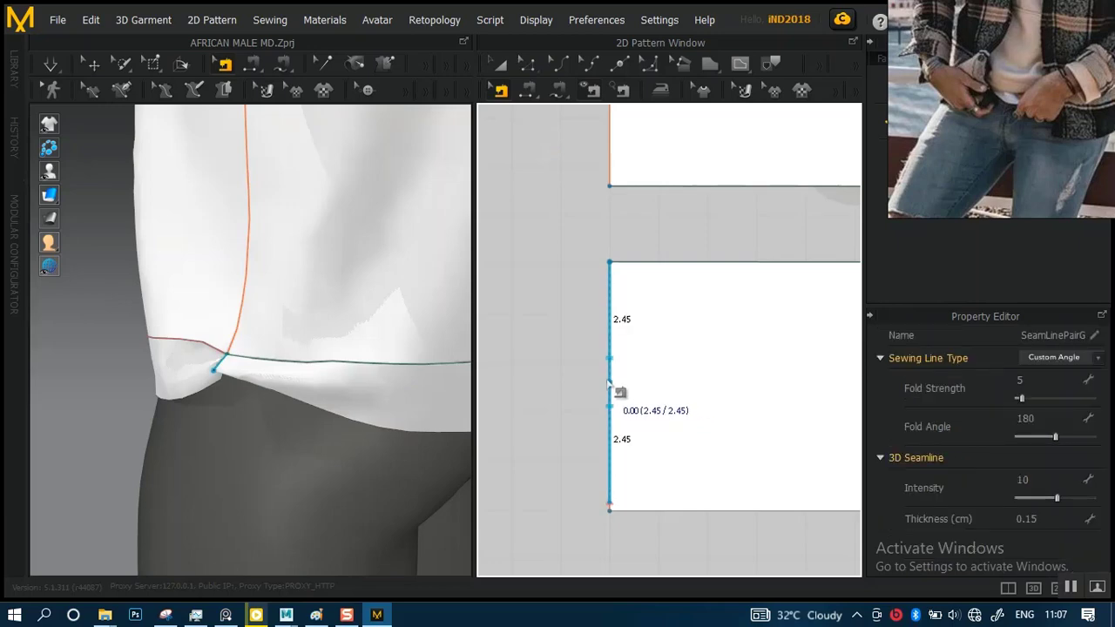
{"action": "right_click", "coordinate": [609, 384]}
{"action": "left_click", "coordinate": [640, 189]}
{"action": "key", "text": "q"}
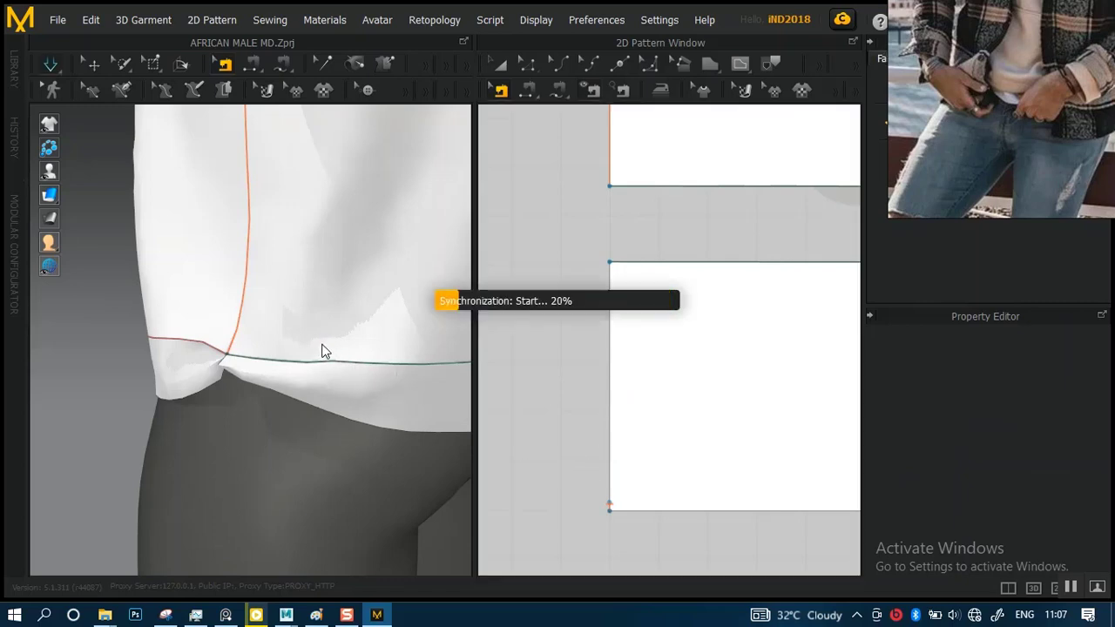
{"action": "key", "text": "space"}
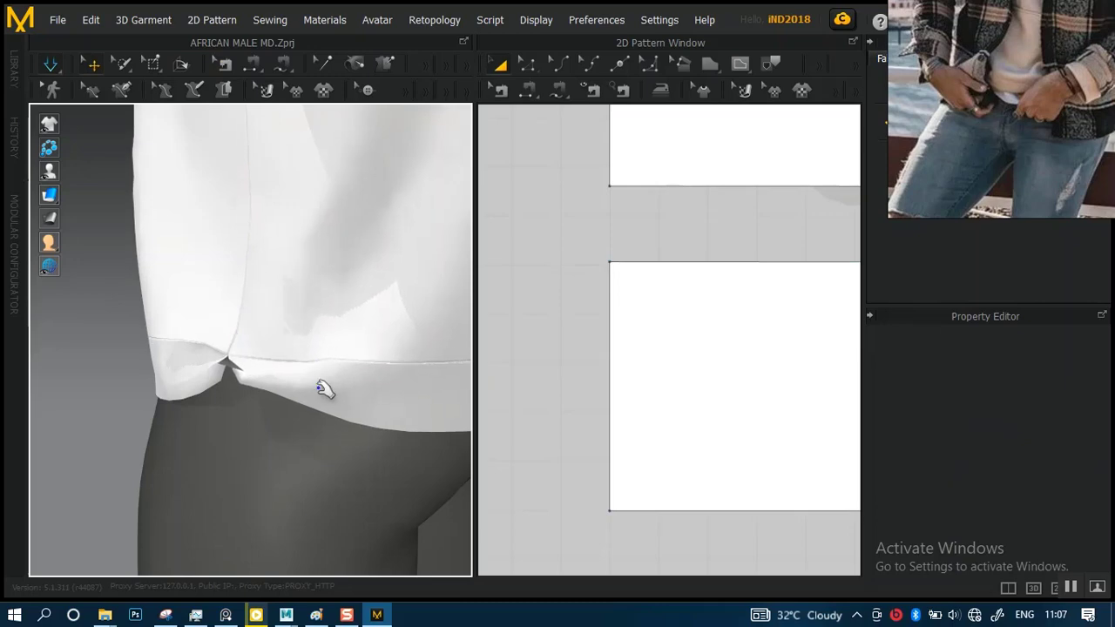
Try to pick the existing seam on the front hem band's side edge using Segment Sewing
{"action": "scroll", "coordinate": [582, 374], "scroll_direction": "down", "scroll_amount": 10}
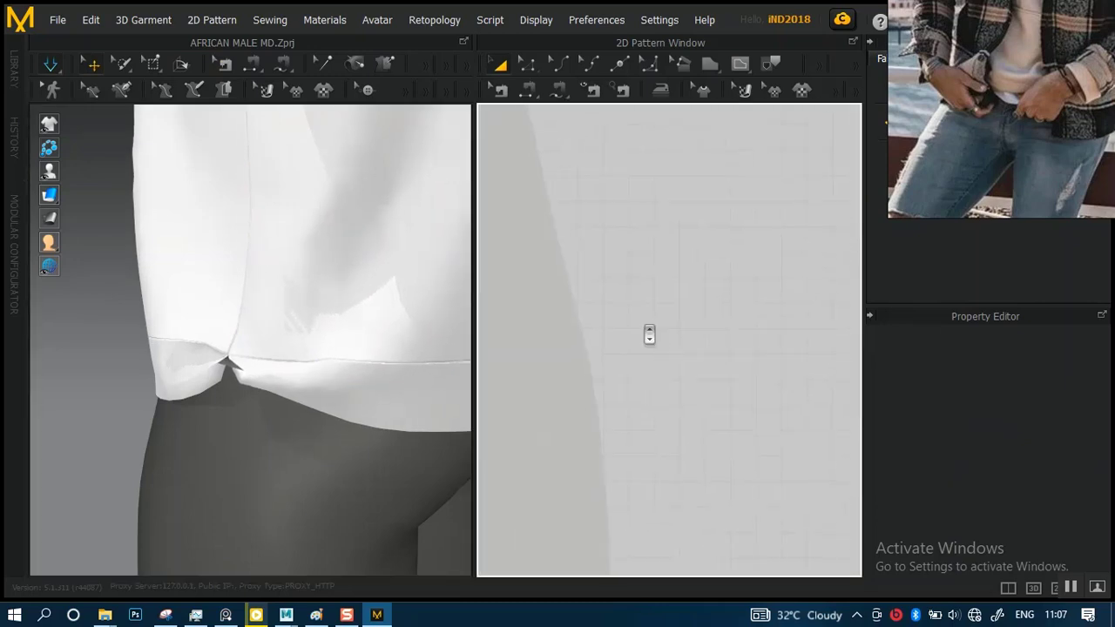
{"action": "scroll", "coordinate": [583, 250], "scroll_direction": "down", "scroll_amount": 5}
{"action": "middle_click_drag", "start_coordinate": [618, 286], "coordinate": [669, 292]}
{"action": "scroll", "coordinate": [674, 385], "scroll_direction": "up", "scroll_amount": 7}
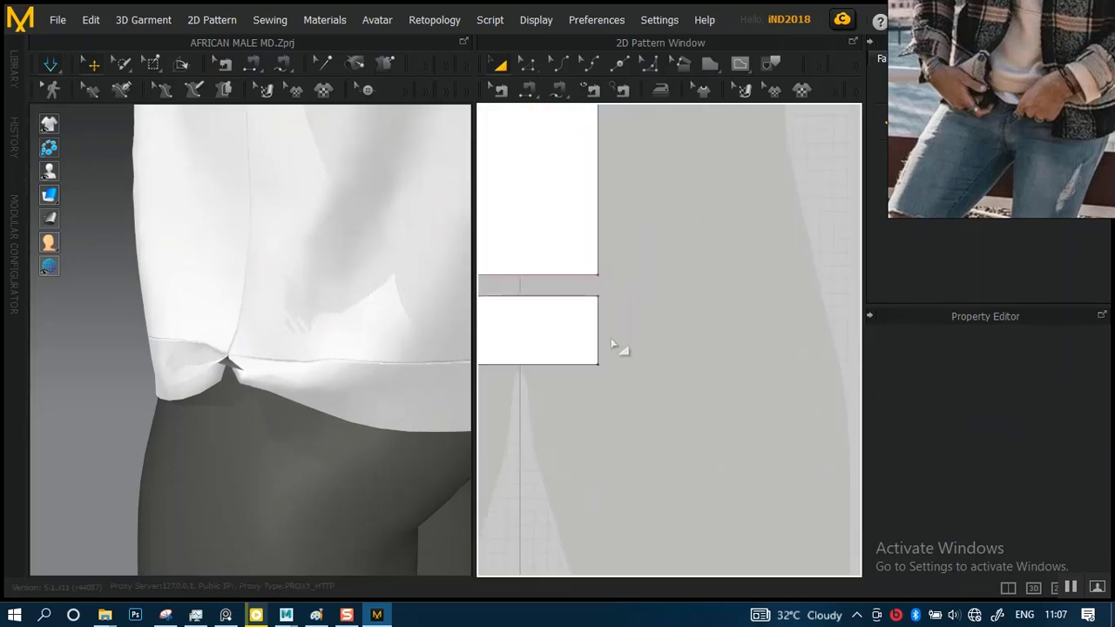
{"action": "left_click", "coordinate": [600, 354]}
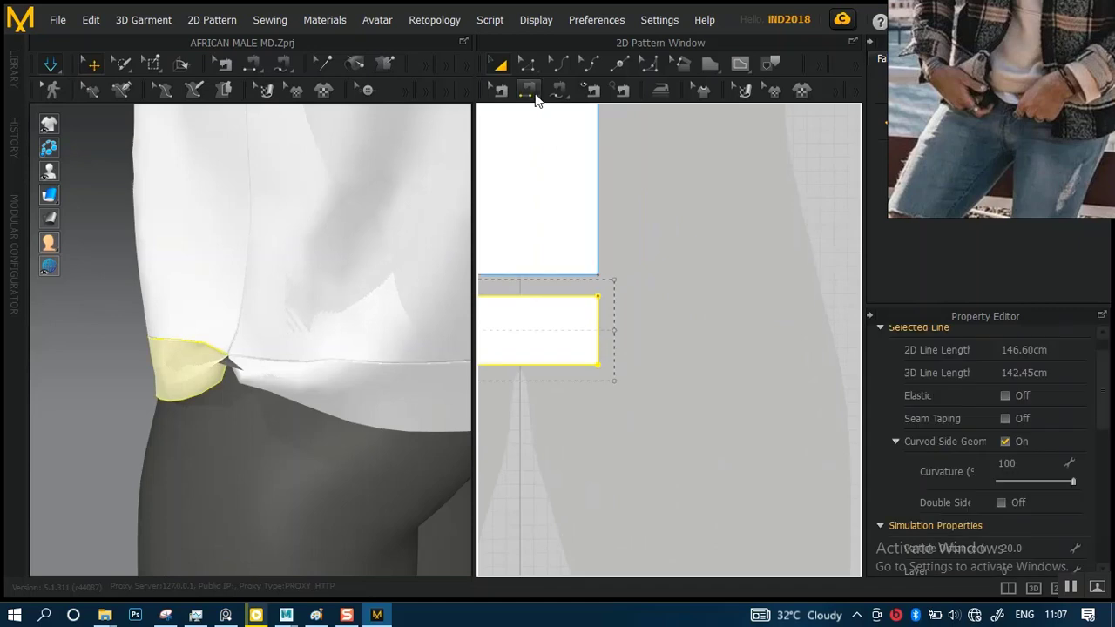
{"action": "left_click", "coordinate": [528, 89]}
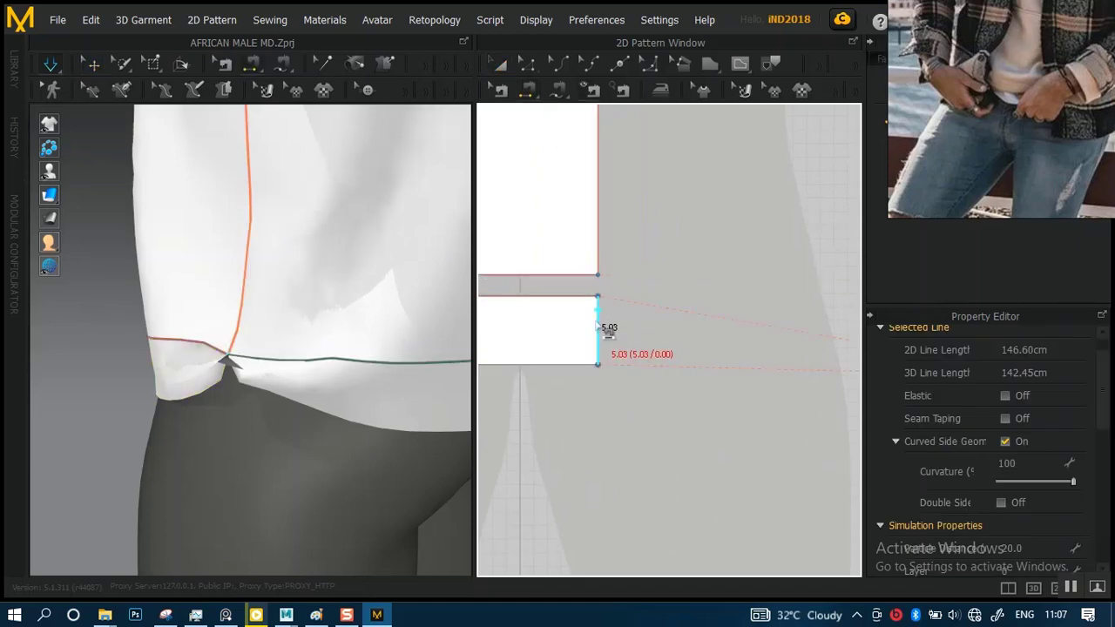
{"action": "right_click", "coordinate": [597, 328]}
{"action": "left_click", "coordinate": [589, 327]}
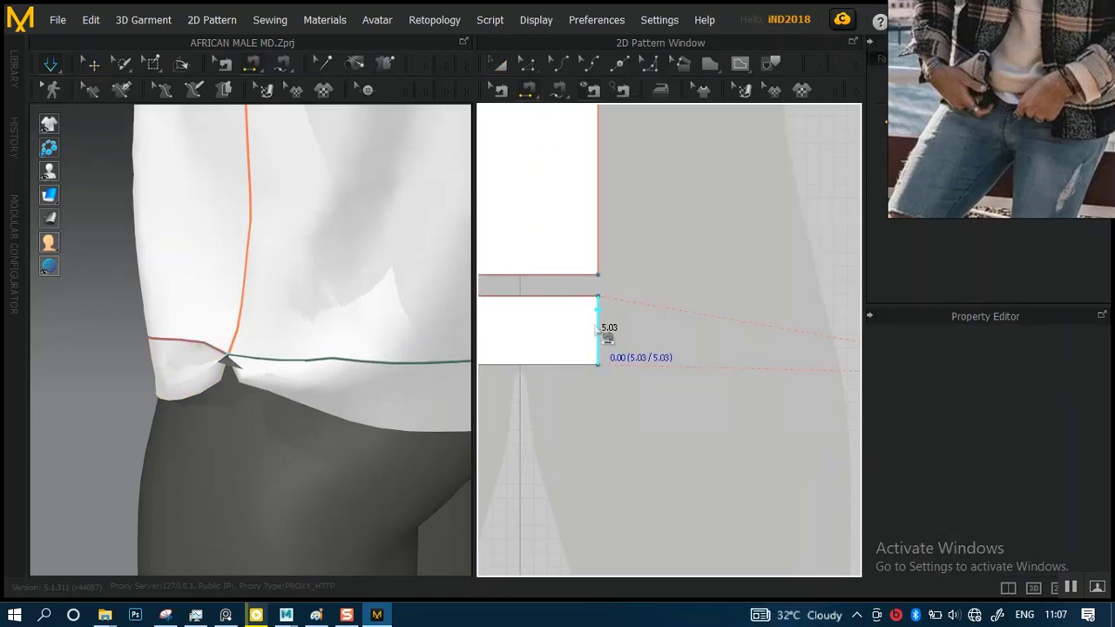
{"action": "left_click", "coordinate": [571, 357]}
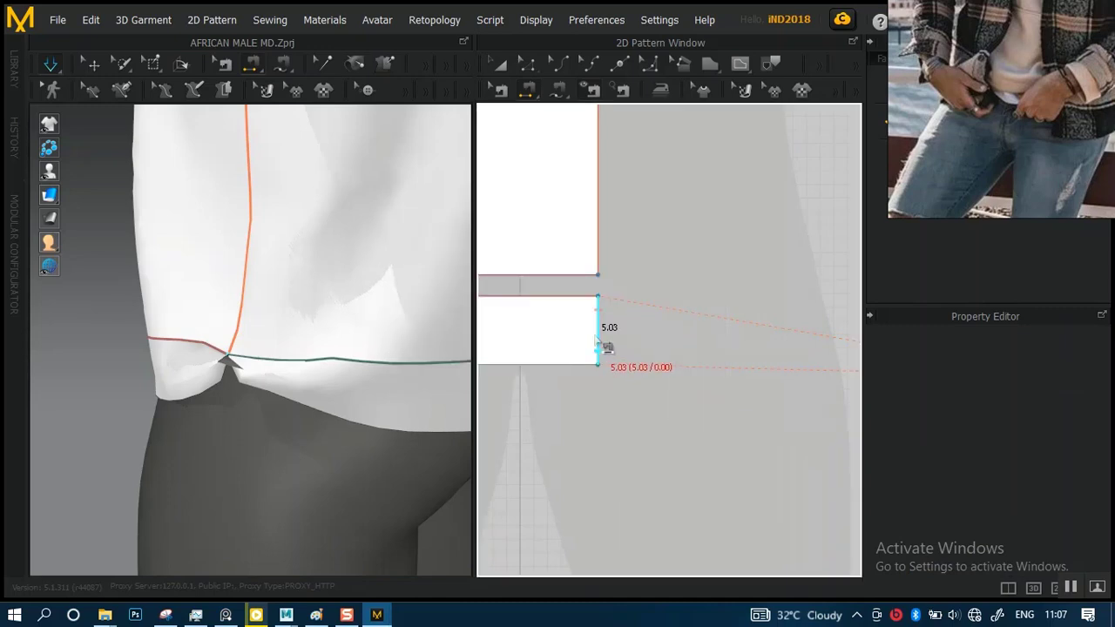
Try again to reach the sewing options for the front hem band's side edge
{"action": "right_click", "coordinate": [598, 332]}
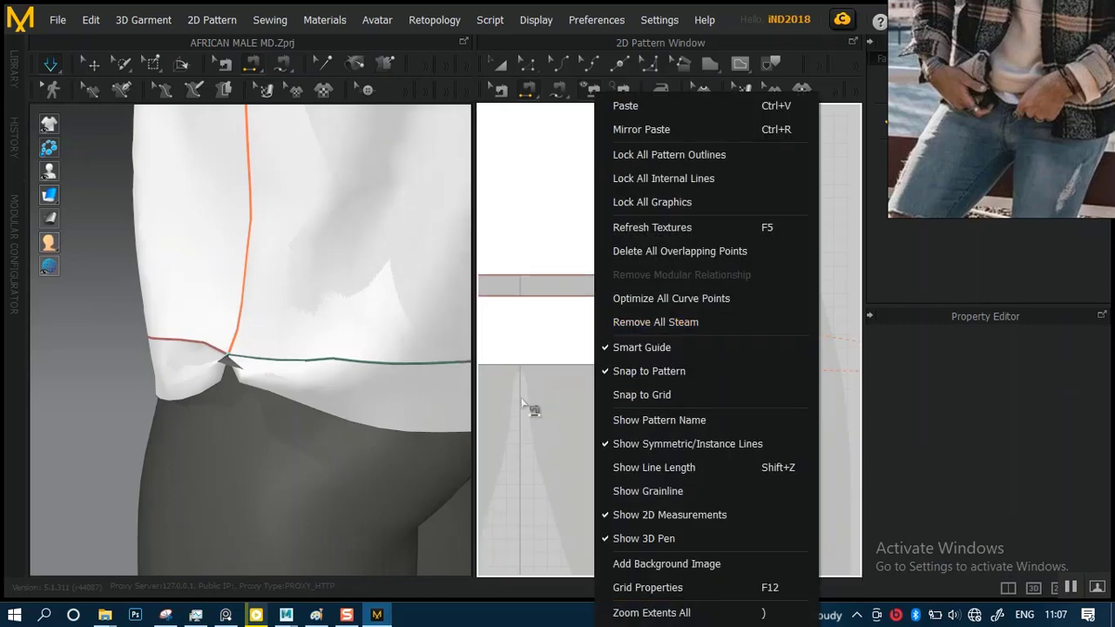
{"action": "left_click", "coordinate": [522, 402]}
{"action": "left_click", "coordinate": [603, 331]}
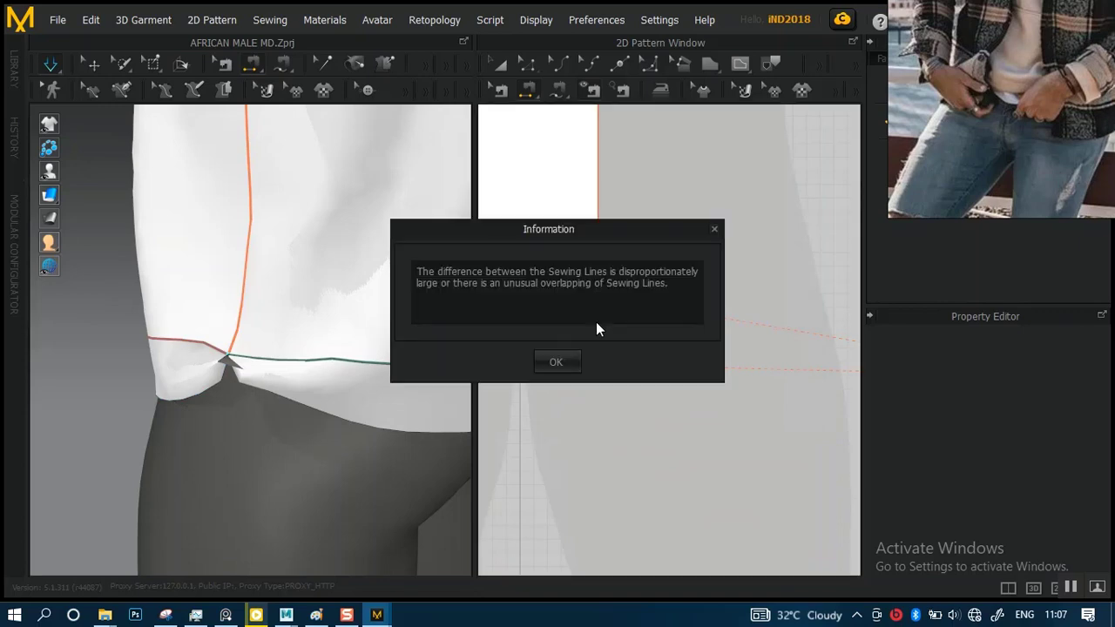
{"action": "left_click", "coordinate": [557, 363]}
{"action": "right_click", "coordinate": [593, 341]}
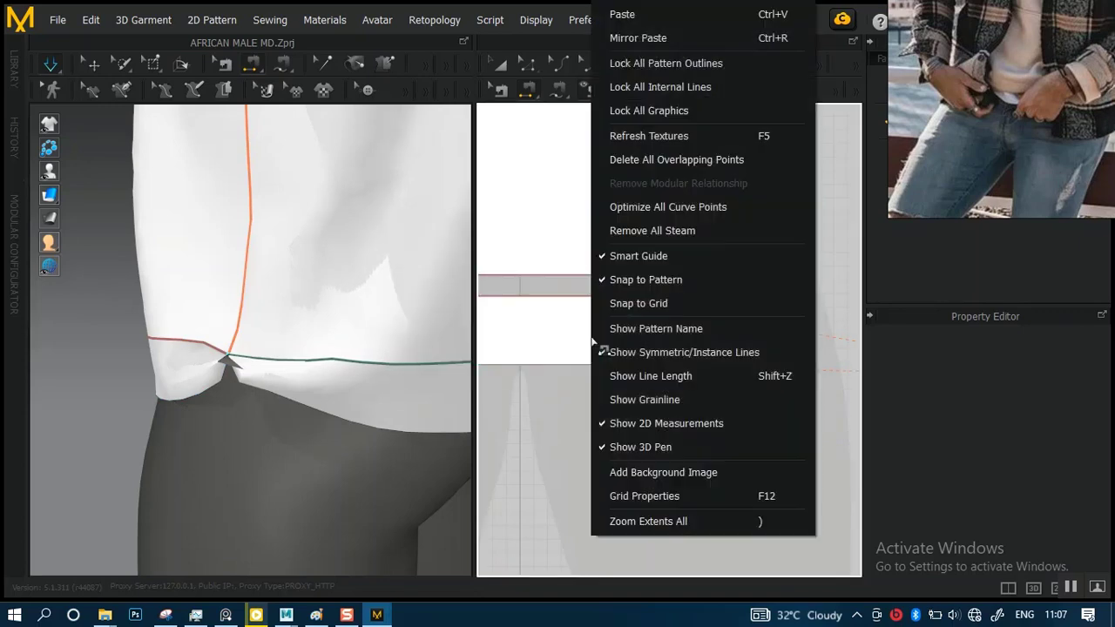
{"action": "left_click", "coordinate": [547, 396]}
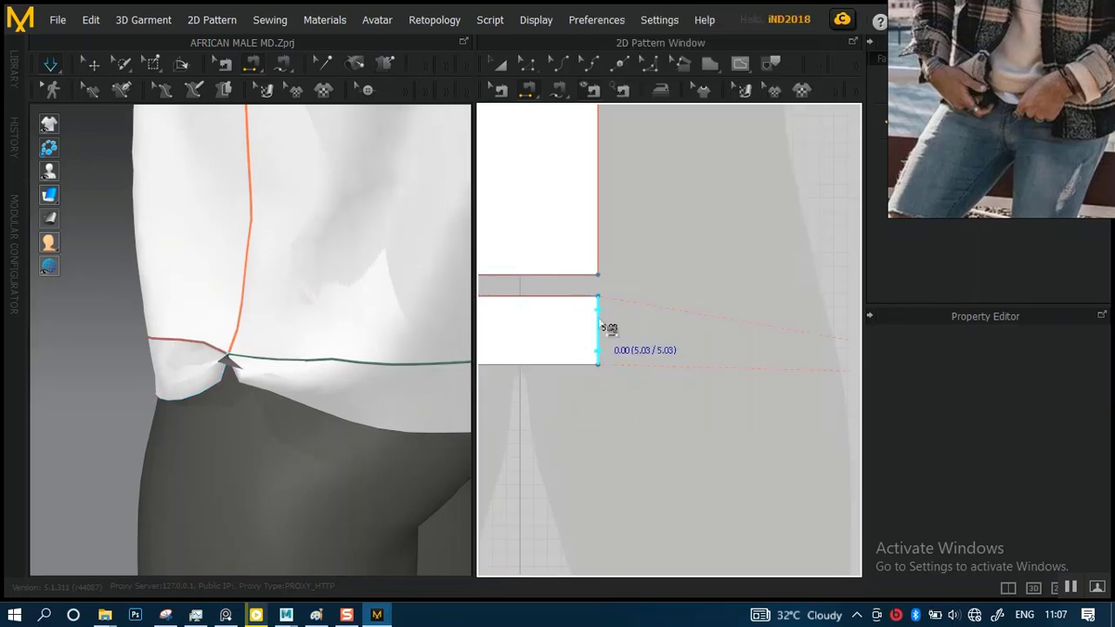
{"action": "left_click", "coordinate": [599, 323]}
{"action": "left_click", "coordinate": [557, 364]}
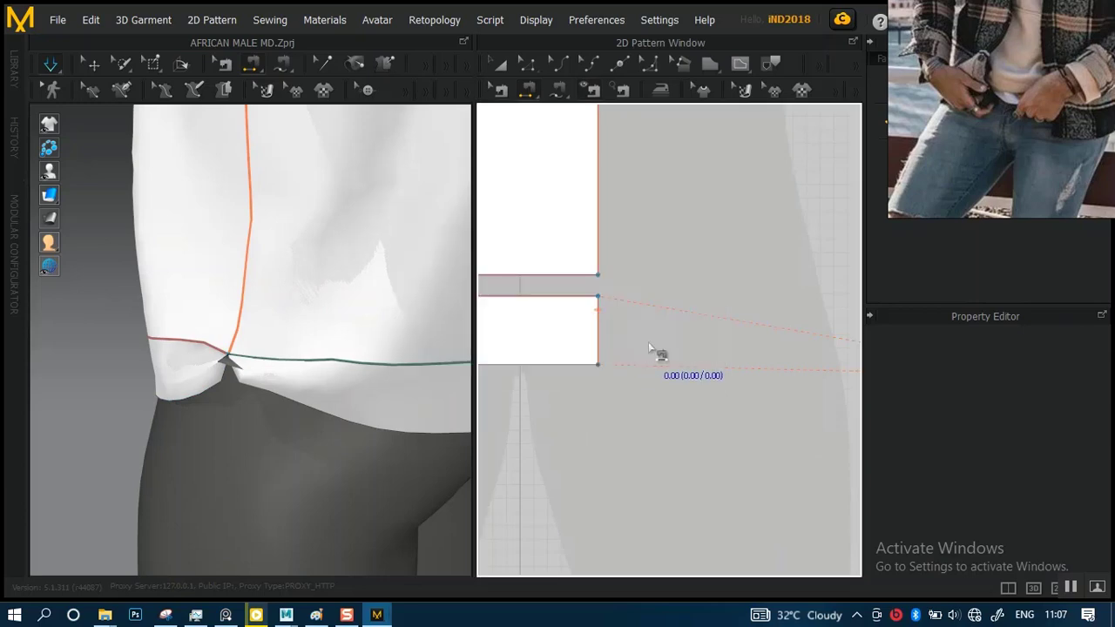
Try to pick the seam at the lower end of the back hem band's facing side edge with Segment Sewing
{"action": "scroll", "coordinate": [664, 381], "scroll_direction": "down", "scroll_amount": 5}
{"action": "middle_click_drag", "start_coordinate": [687, 379], "coordinate": [536, 373]}
{"action": "scroll", "coordinate": [654, 344], "scroll_direction": "up", "scroll_amount": 8}
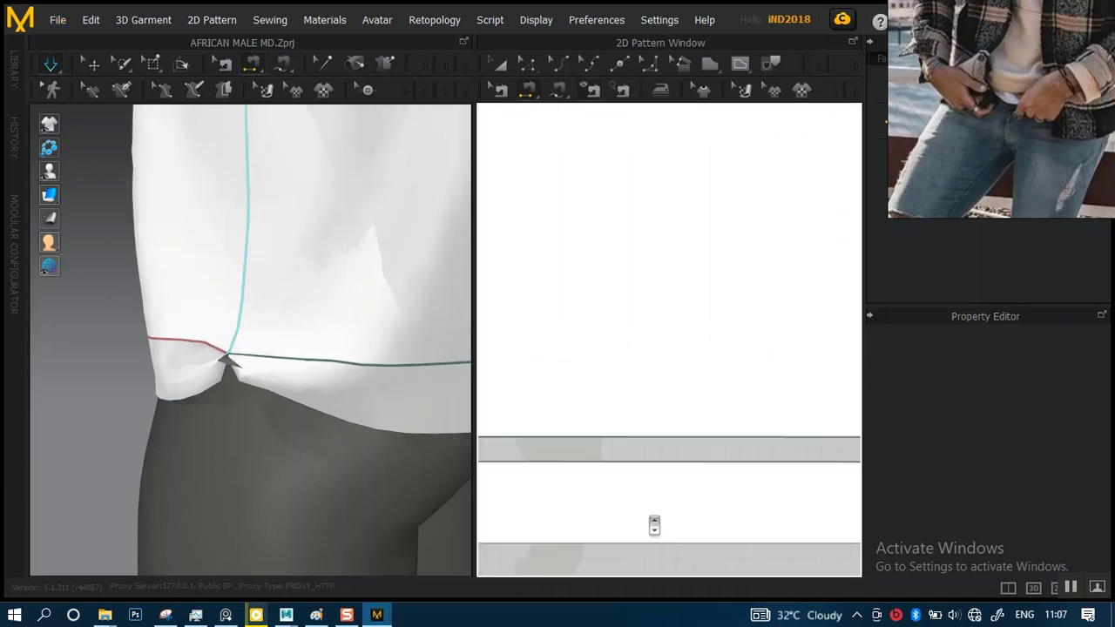
{"action": "middle_click_drag", "start_coordinate": [640, 501], "coordinate": [777, 324]}
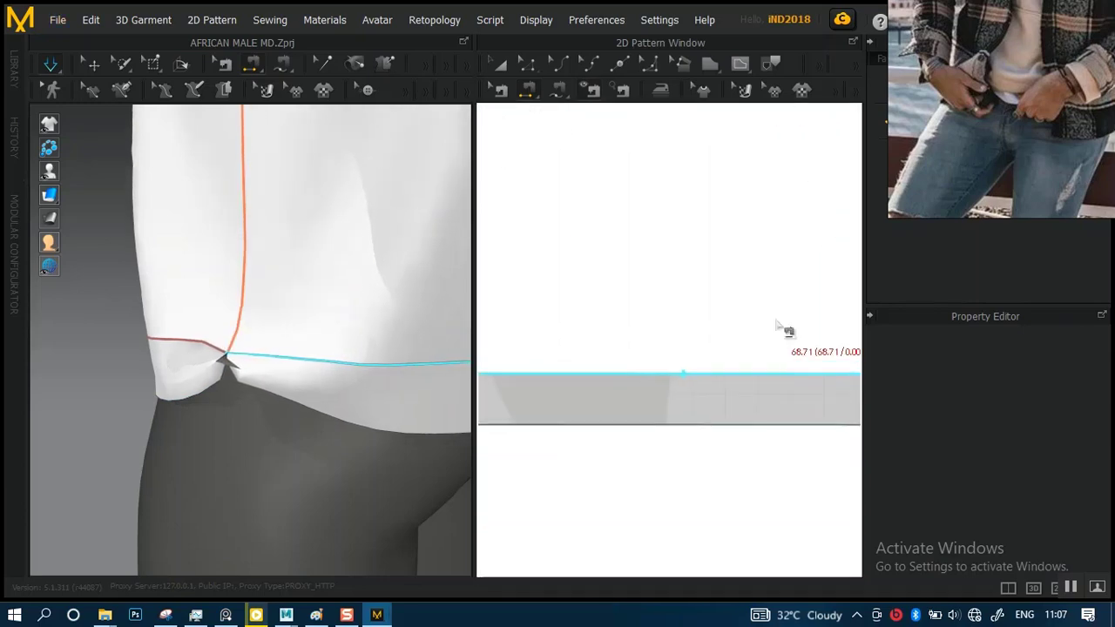
{"action": "scroll", "coordinate": [711, 364], "scroll_direction": "down", "scroll_amount": 7}
{"action": "middle_click_drag", "start_coordinate": [639, 283], "coordinate": [801, 159]}
{"action": "scroll", "coordinate": [734, 381], "scroll_direction": "up", "scroll_amount": 3}
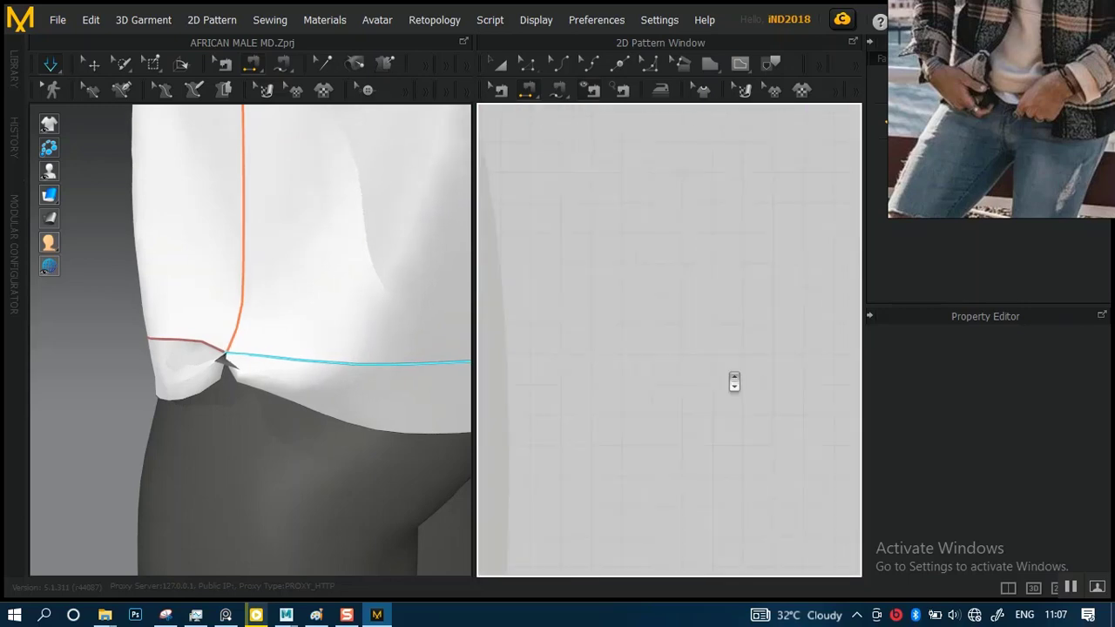
{"action": "middle_click_drag", "start_coordinate": [718, 324], "coordinate": [593, 345]}
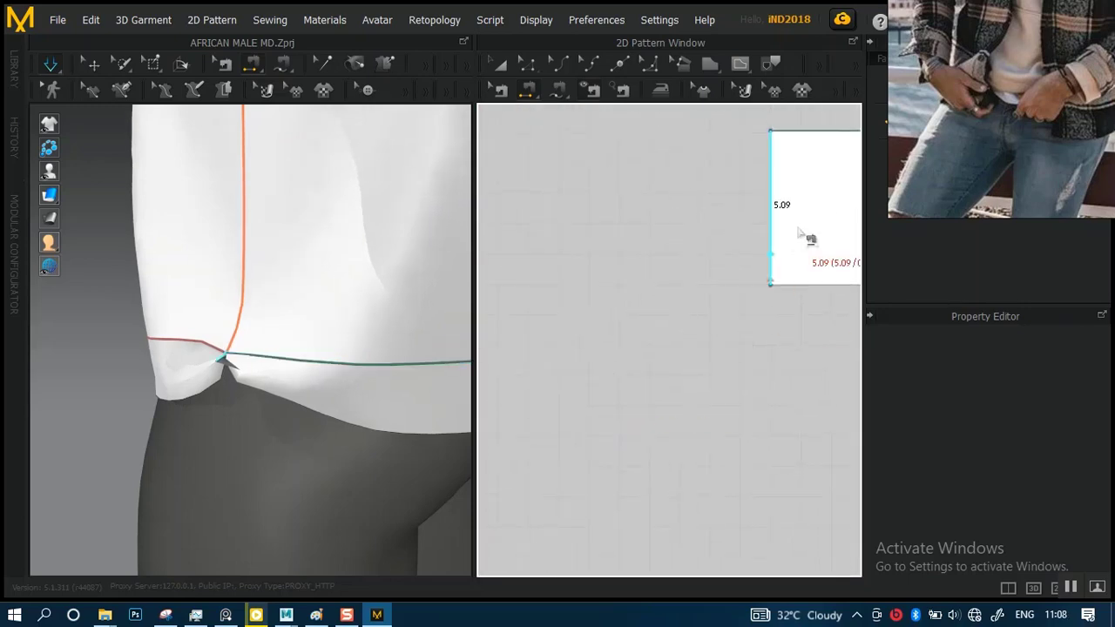
{"action": "right_click", "coordinate": [772, 277]}
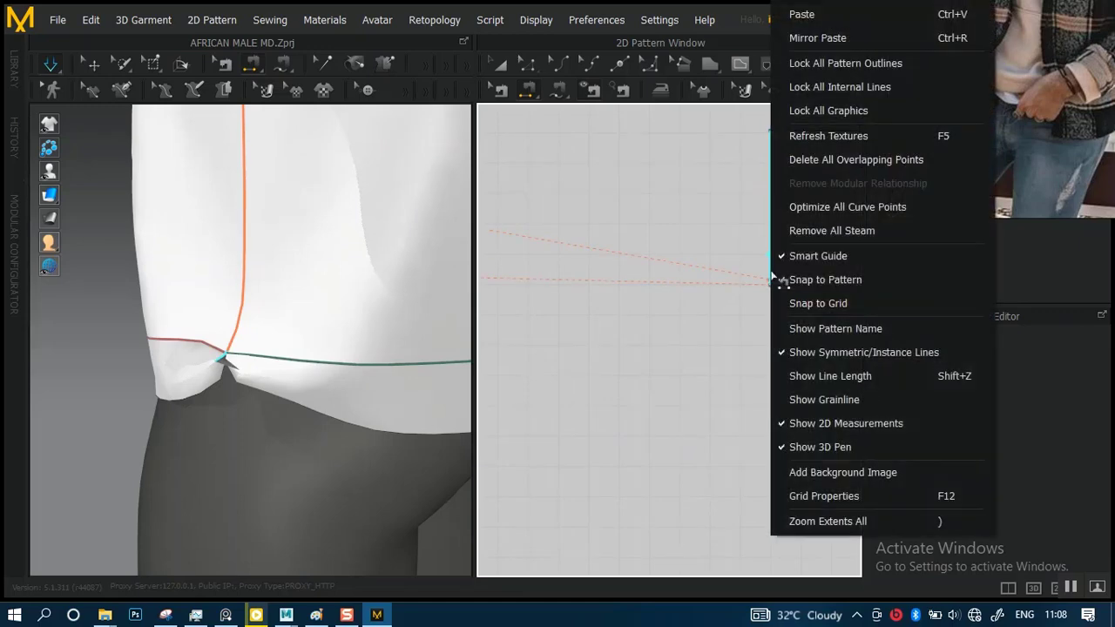
{"action": "left_click", "coordinate": [757, 283]}
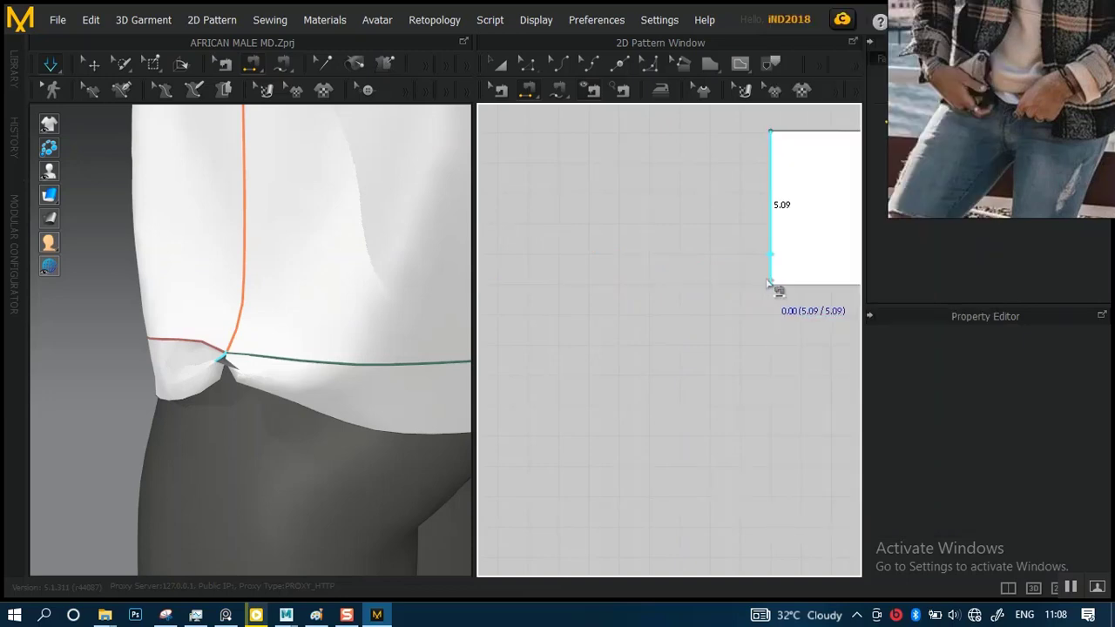
{"action": "left_click", "coordinate": [770, 285]}
{"action": "left_click", "coordinate": [556, 362]}
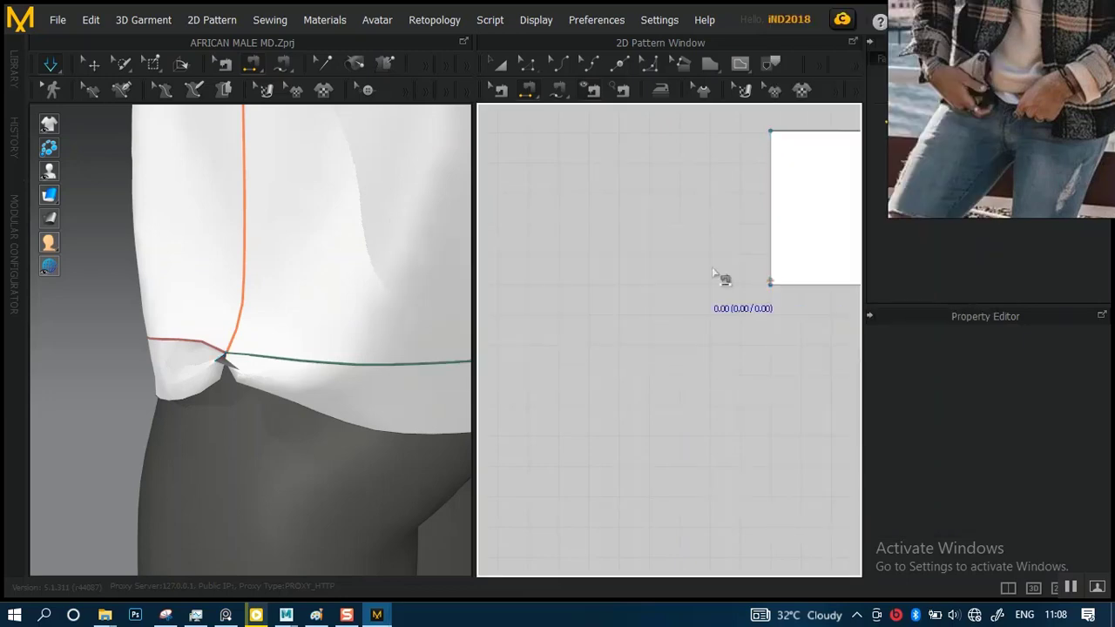
Try to reach the sewing options for the short seam at the lower corner of the back hem band's side edge
{"action": "scroll", "coordinate": [729, 285], "scroll_direction": "up", "scroll_amount": 5}
{"action": "scroll", "coordinate": [648, 394], "scroll_direction": "up", "scroll_amount": 5}
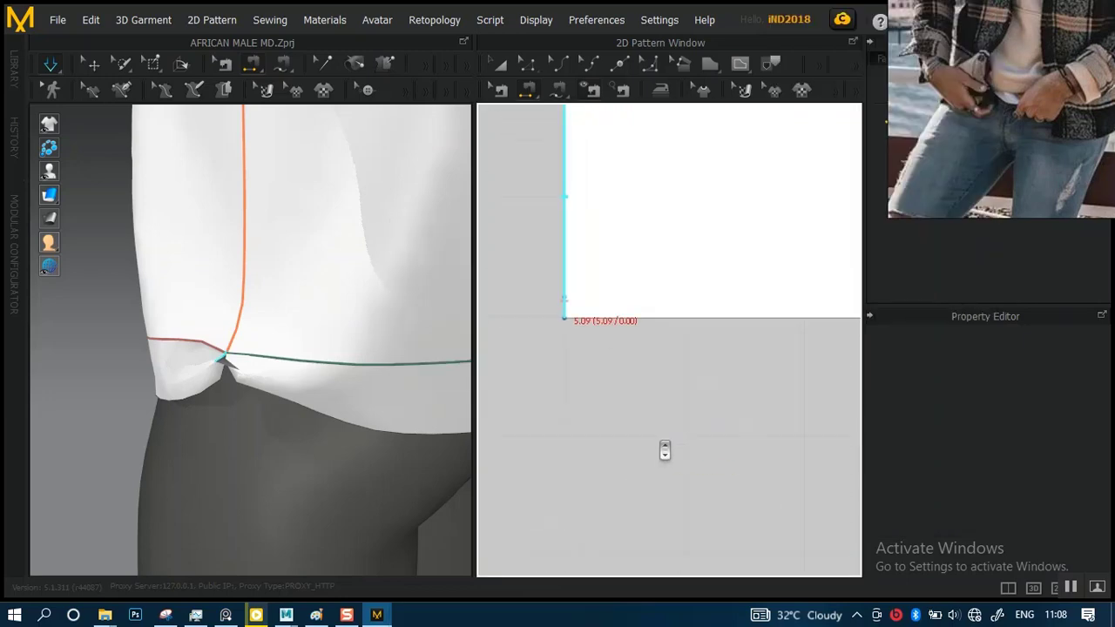
{"action": "middle_click_drag", "start_coordinate": [625, 308], "coordinate": [707, 322]}
{"action": "scroll", "coordinate": [685, 364], "scroll_direction": "up", "scroll_amount": 3}
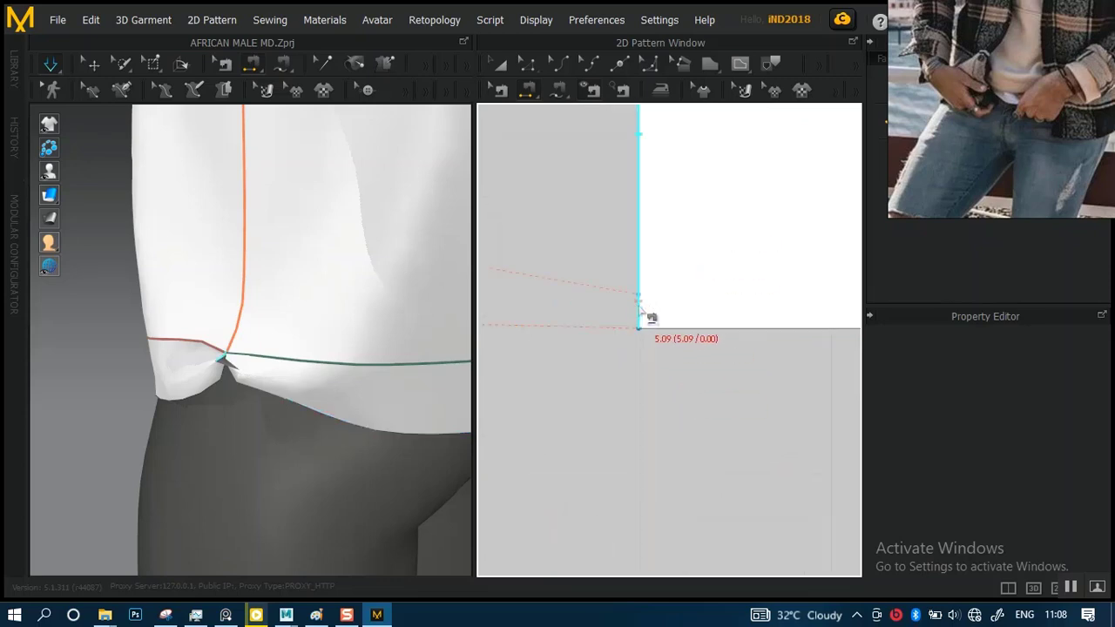
{"action": "right_click", "coordinate": [639, 310]}
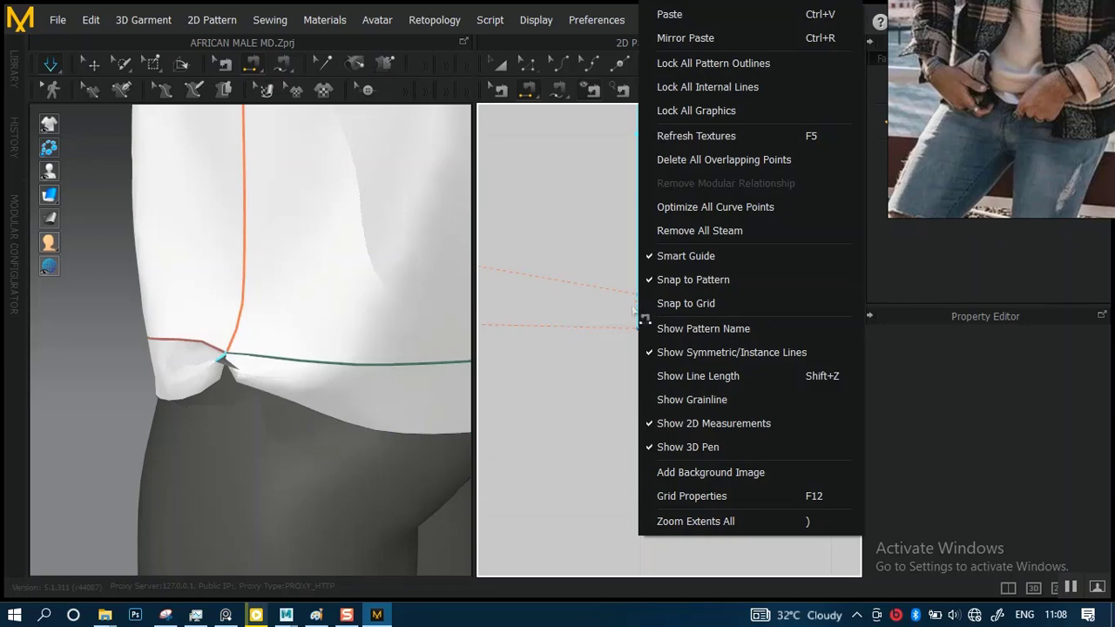
{"action": "left_click", "coordinate": [600, 294]}
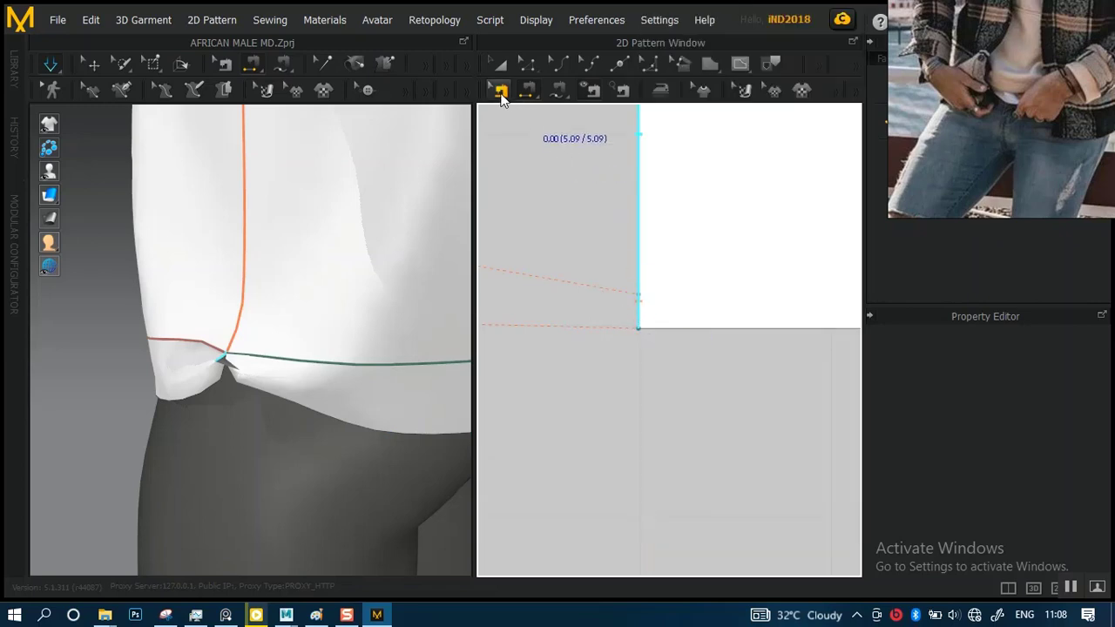
Delete the short mismatched seam at the back hem band's lower side corner with Edit Sewing, and run the simulation
{"action": "left_click", "coordinate": [501, 93]}
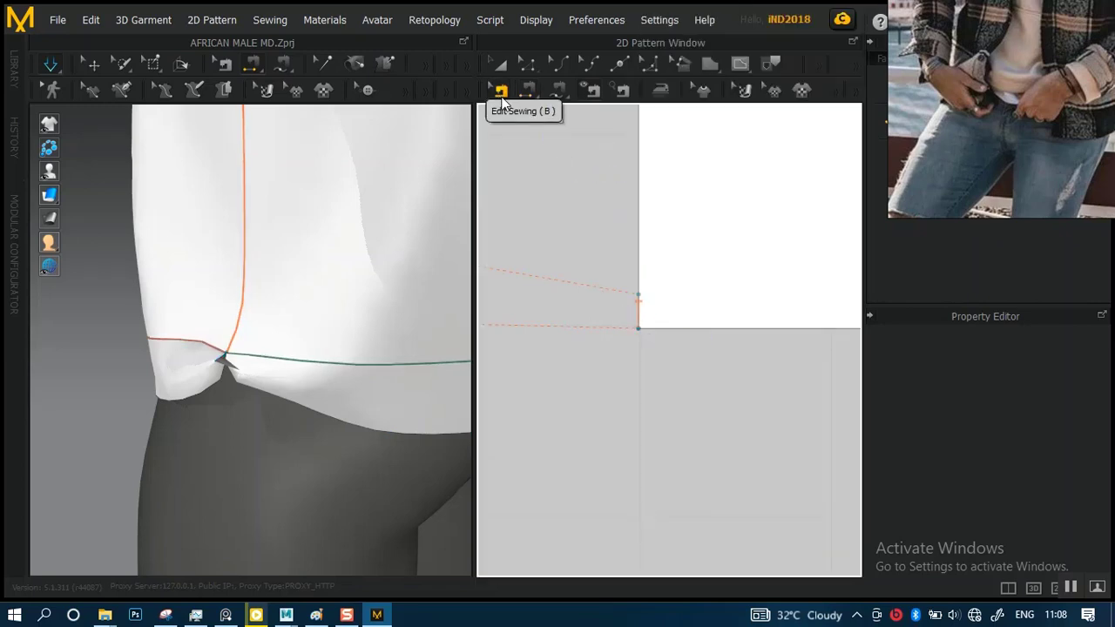
{"action": "right_click", "coordinate": [639, 311]}
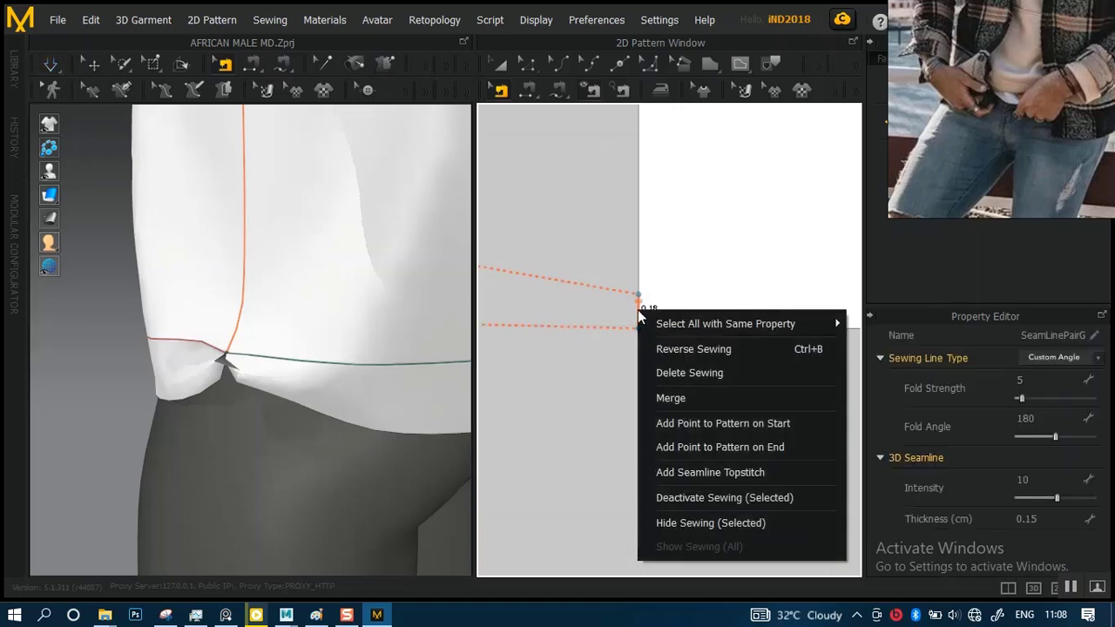
{"action": "left_click", "coordinate": [664, 366]}
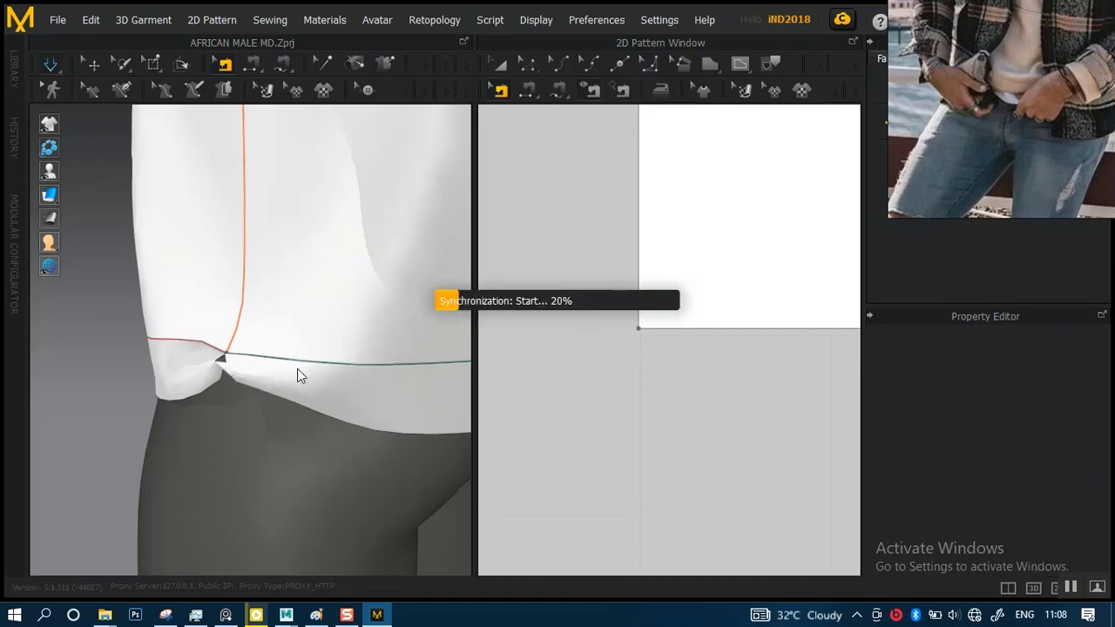
{"action": "key", "text": "space"}
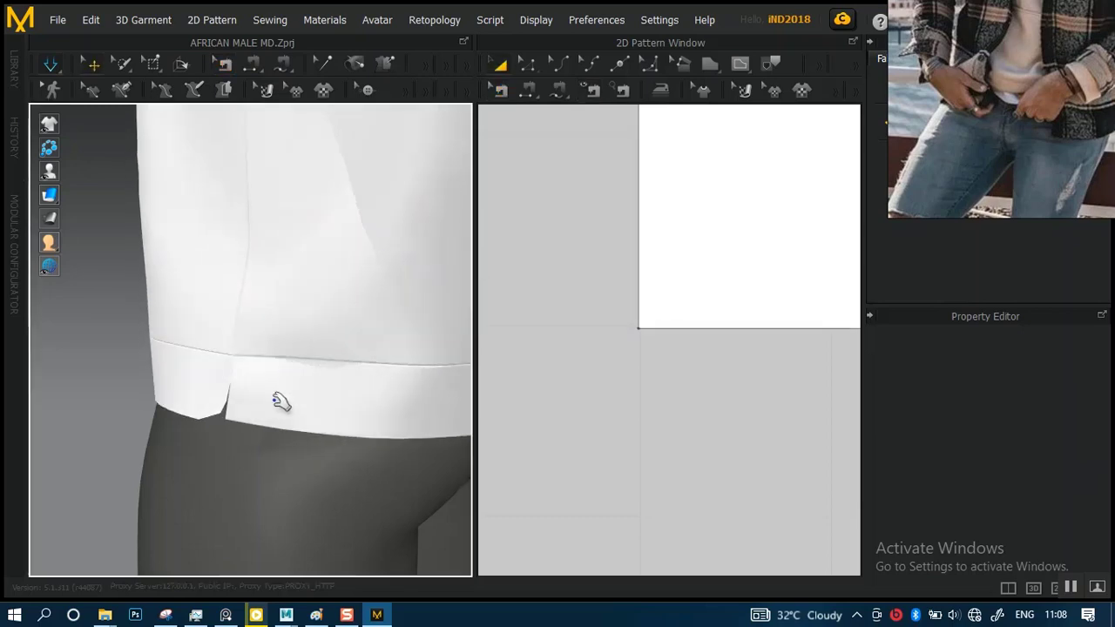
Sew the front hem band's full side edge to the back hem band's facing side edge with Segment Sewing, and simulate
{"action": "right_click_drag", "start_coordinate": [281, 402], "coordinate": [188, 363]}
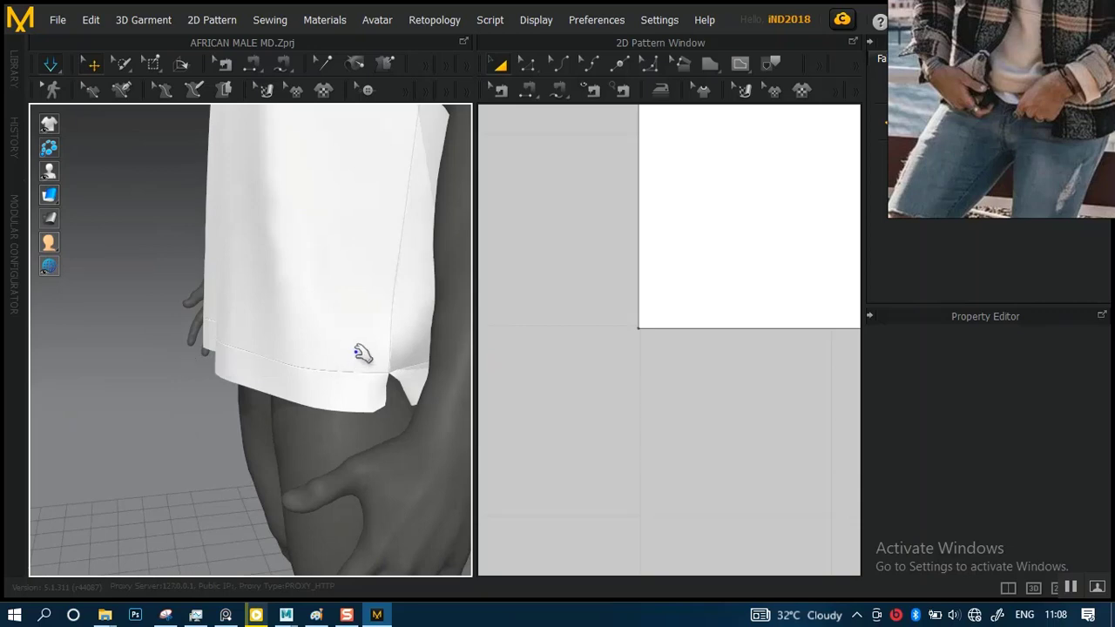
{"action": "scroll", "coordinate": [679, 256], "scroll_direction": "down", "scroll_amount": 12}
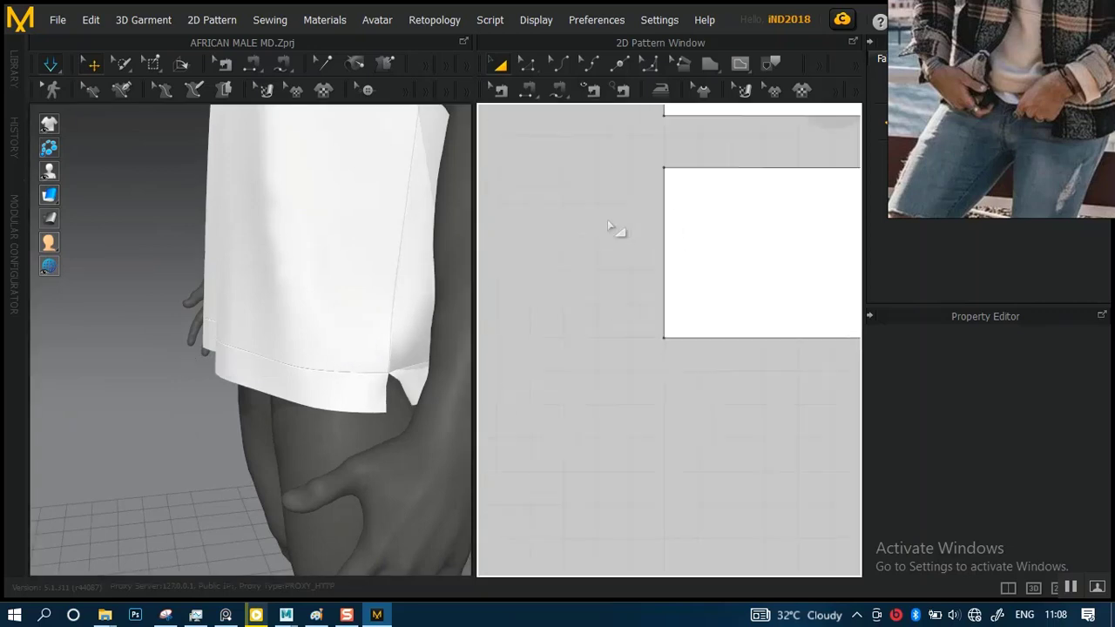
{"action": "scroll", "coordinate": [736, 426], "scroll_direction": "down", "scroll_amount": 5}
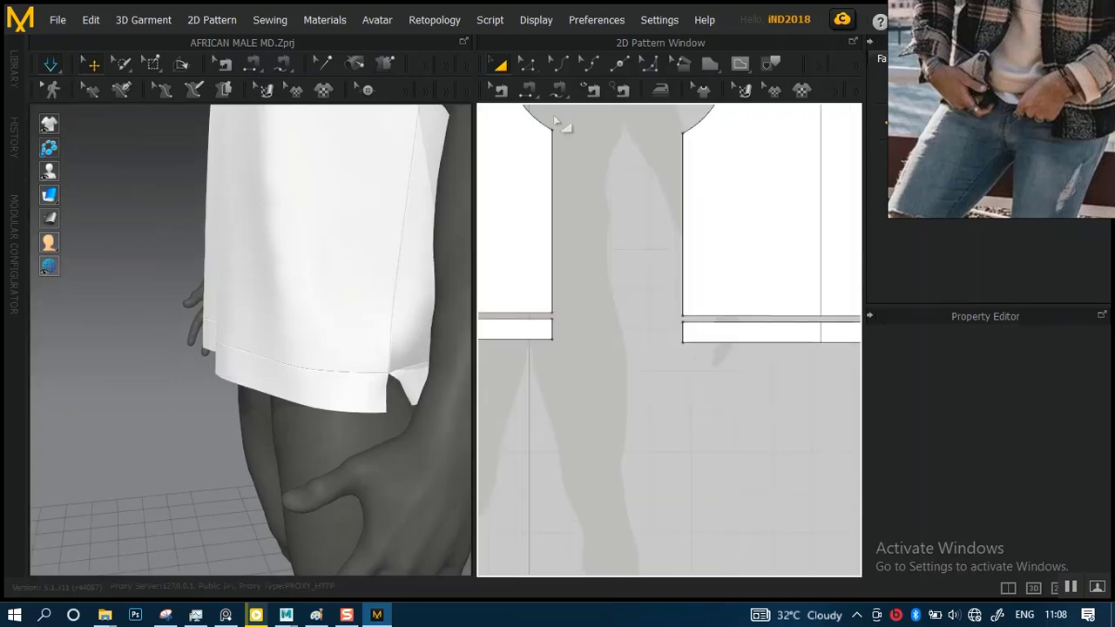
{"action": "left_click", "coordinate": [525, 91]}
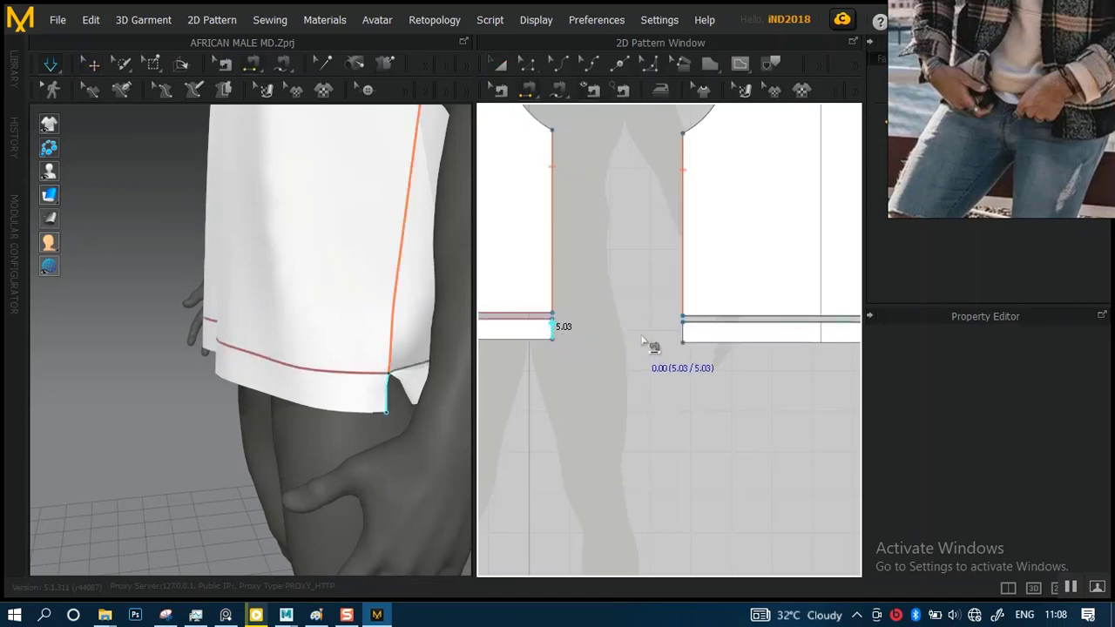
{"action": "left_click", "coordinate": [683, 334]}
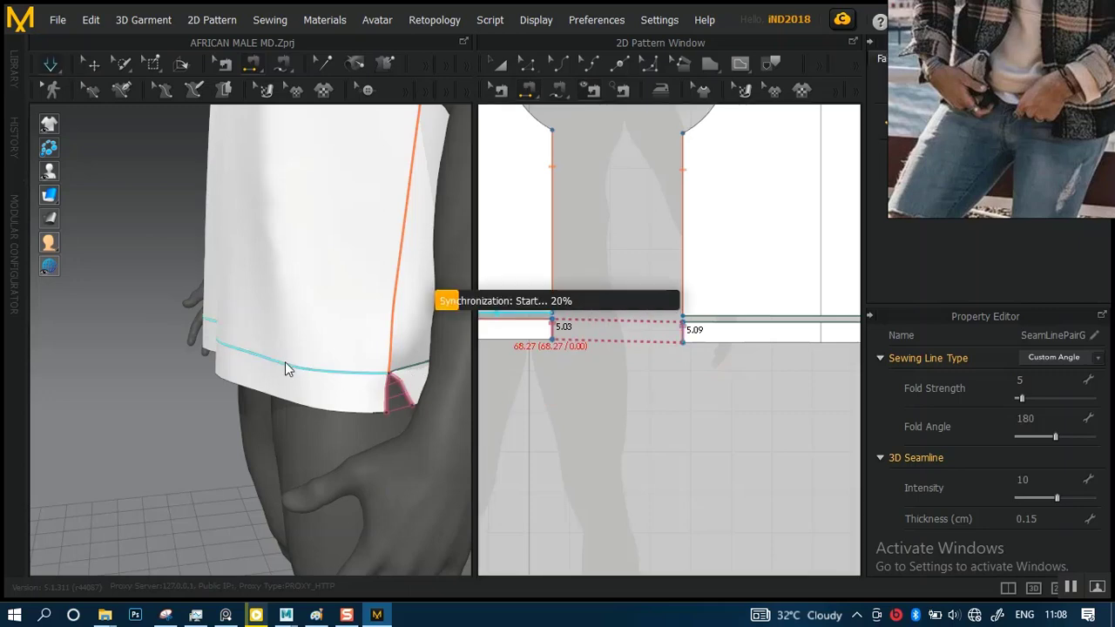
{"action": "key", "text": "space"}
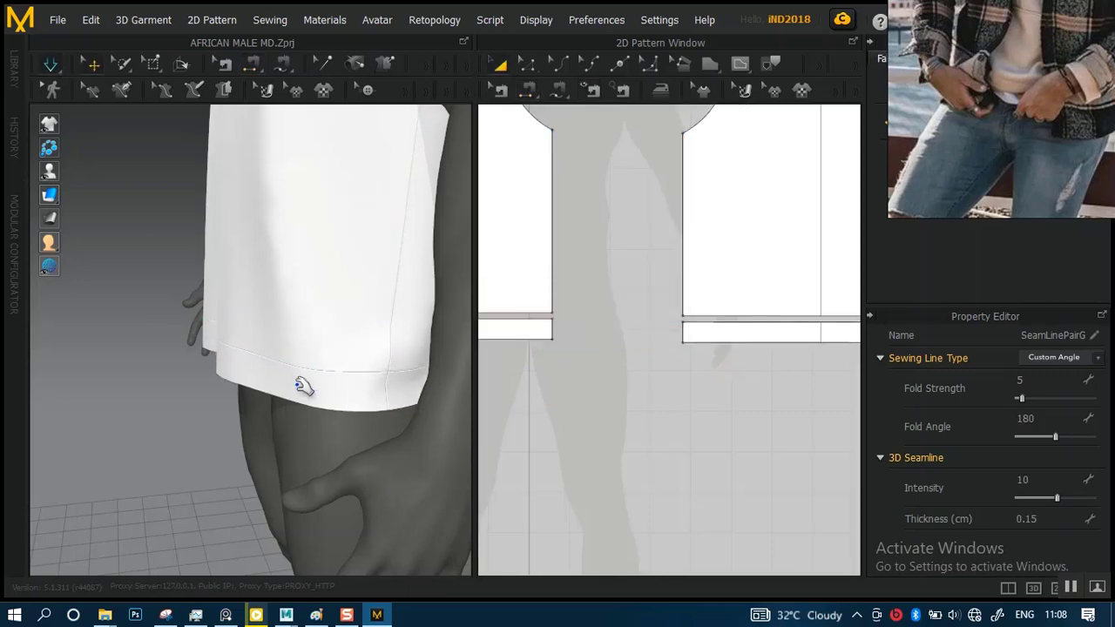
Examine the simulated garment and its joined hem band on the avatar from the side and front
{"action": "right_click_drag", "start_coordinate": [296, 378], "coordinate": [378, 348]}
{"action": "scroll", "coordinate": [296, 310], "scroll_direction": "down", "scroll_amount": 6}
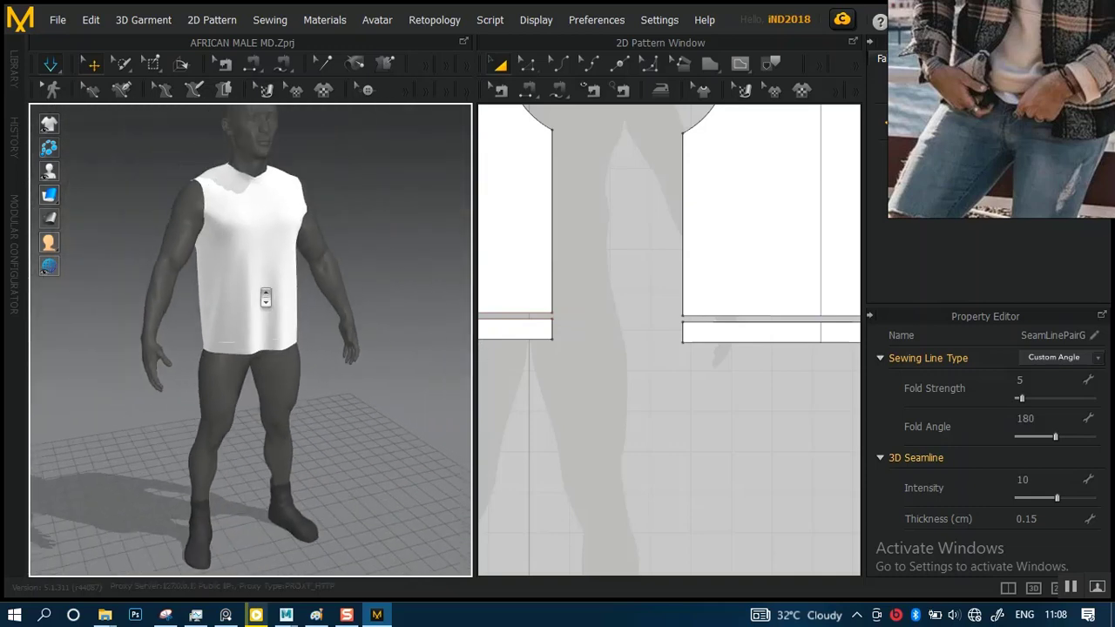
{"action": "scroll", "coordinate": [266, 297], "scroll_direction": "up", "scroll_amount": 6}
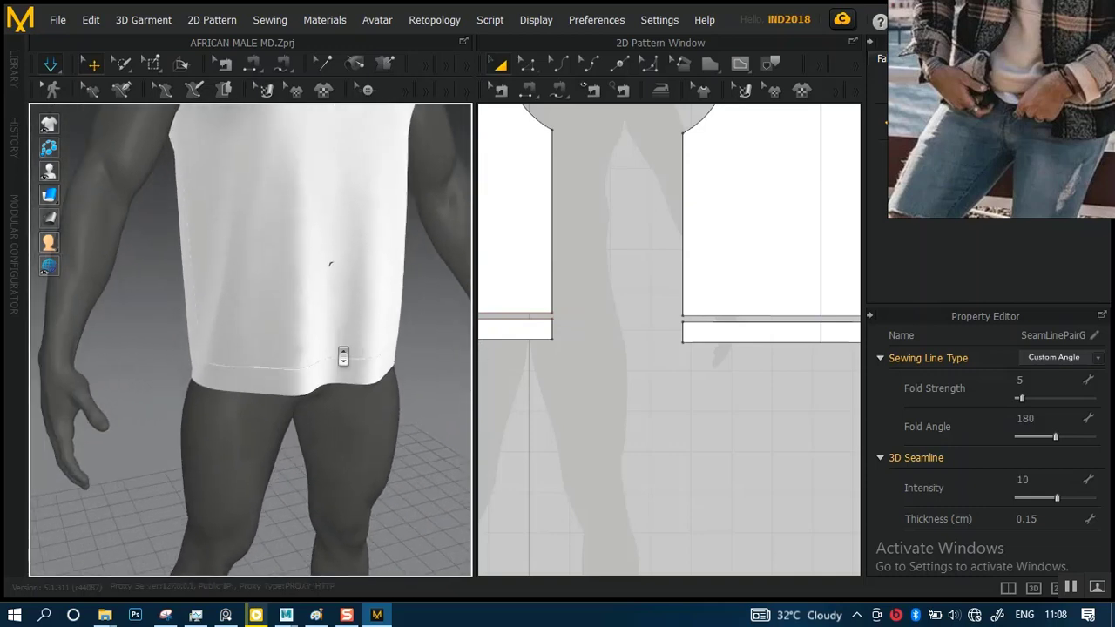
{"action": "scroll", "coordinate": [343, 356], "scroll_direction": "up", "scroll_amount": 3}
{"action": "right_click_drag", "start_coordinate": [323, 348], "coordinate": [271, 318]}
{"action": "scroll", "coordinate": [392, 351], "scroll_direction": "down", "scroll_amount": 3}
{"action": "right_click_drag", "start_coordinate": [368, 331], "coordinate": [353, 348]}
{"action": "scroll", "coordinate": [338, 348], "scroll_direction": "up", "scroll_amount": 2}
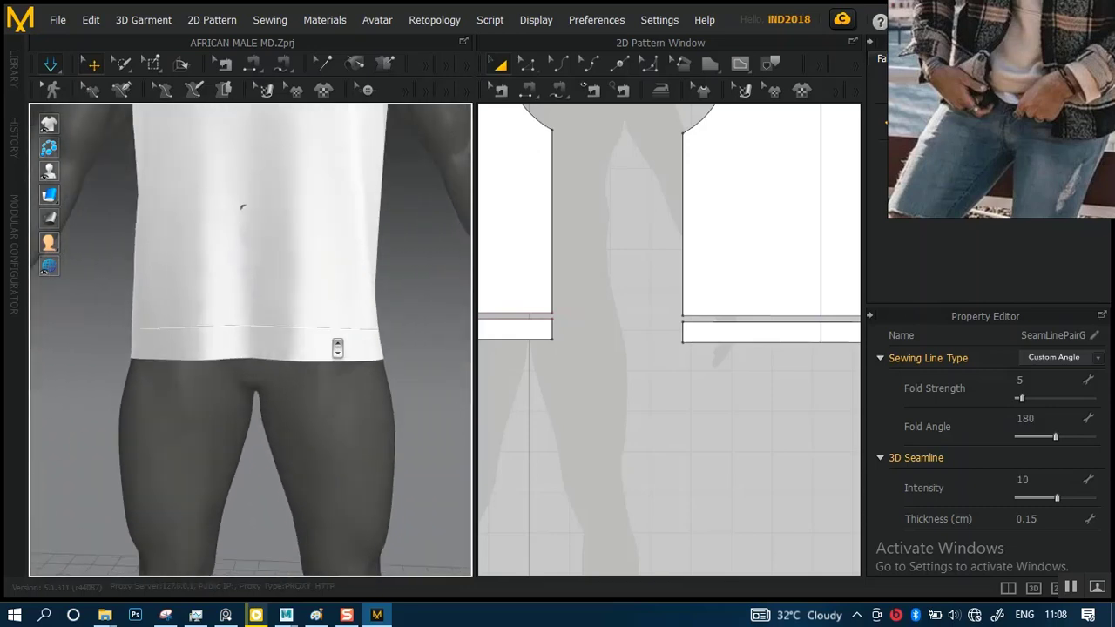
Open the front material color of FABRIC 1 for editing
{"action": "scroll", "coordinate": [349, 386], "scroll_direction": "up", "scroll_amount": 1}
{"action": "scroll", "coordinate": [348, 386], "scroll_direction": "down", "scroll_amount": 3}
{"action": "right_click_drag", "start_coordinate": [299, 319], "coordinate": [392, 371]}
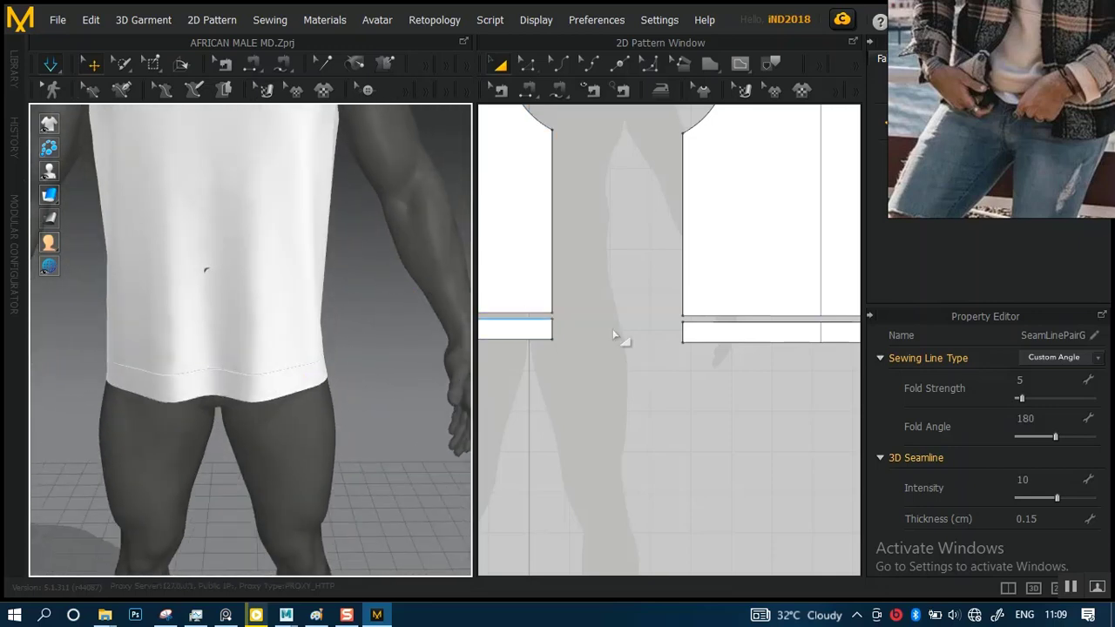
{"action": "scroll", "coordinate": [613, 335], "scroll_direction": "down", "scroll_amount": 3}
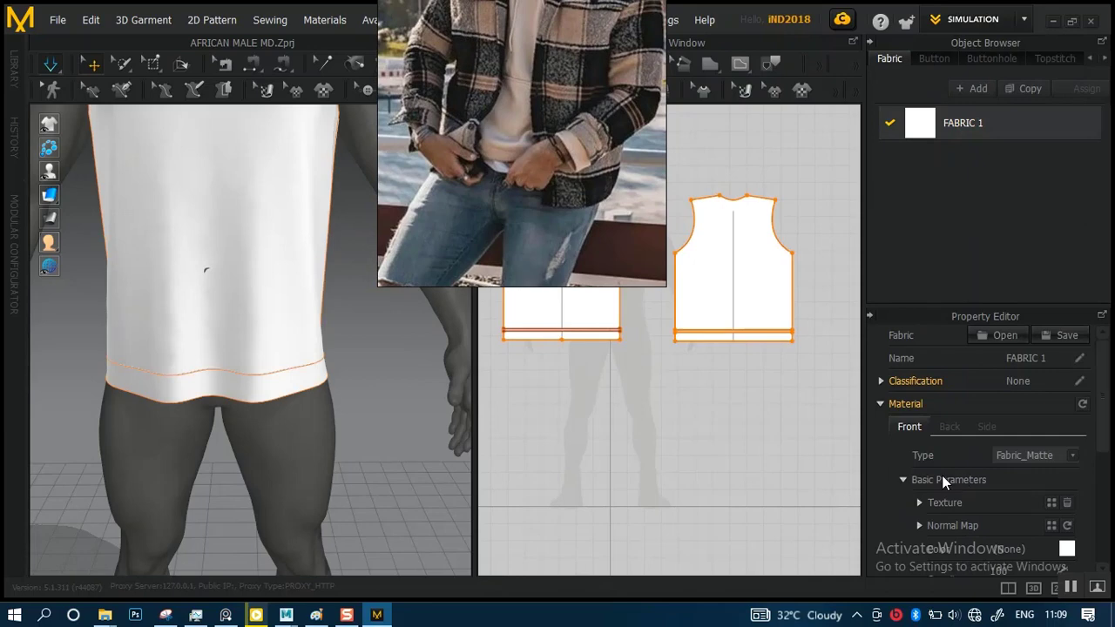
{"action": "scroll", "coordinate": [939, 478], "scroll_direction": "down", "scroll_amount": 2}
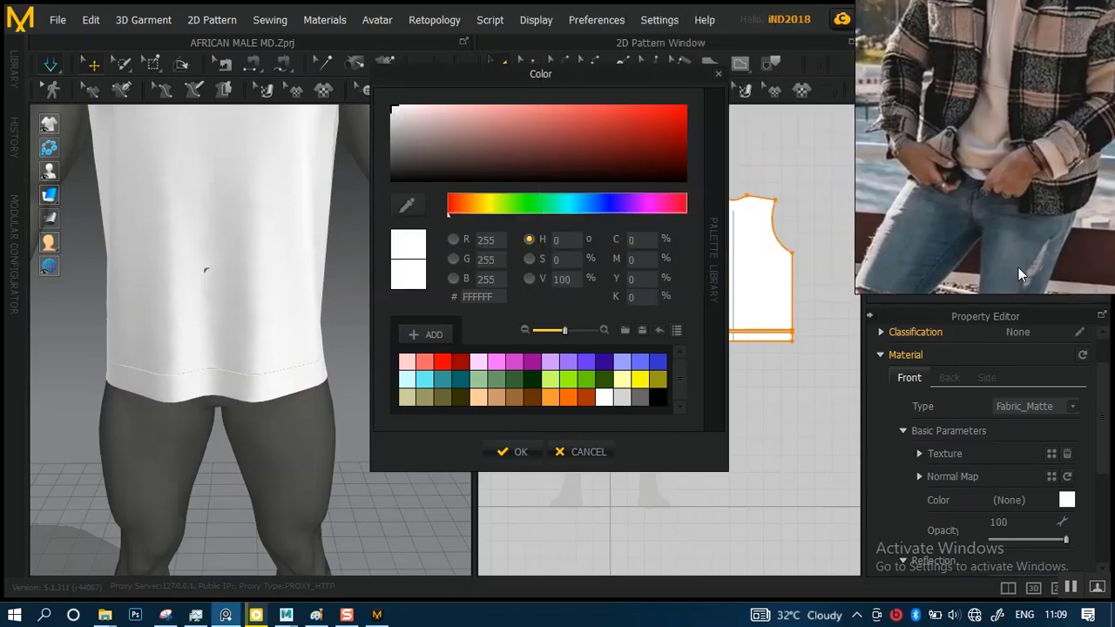
Try neutral gray shades and the Cyan 4 swatch as the color of FABRIC 1
{"action": "left_click", "coordinate": [472, 130]}
{"action": "left_click", "coordinate": [414, 148]}
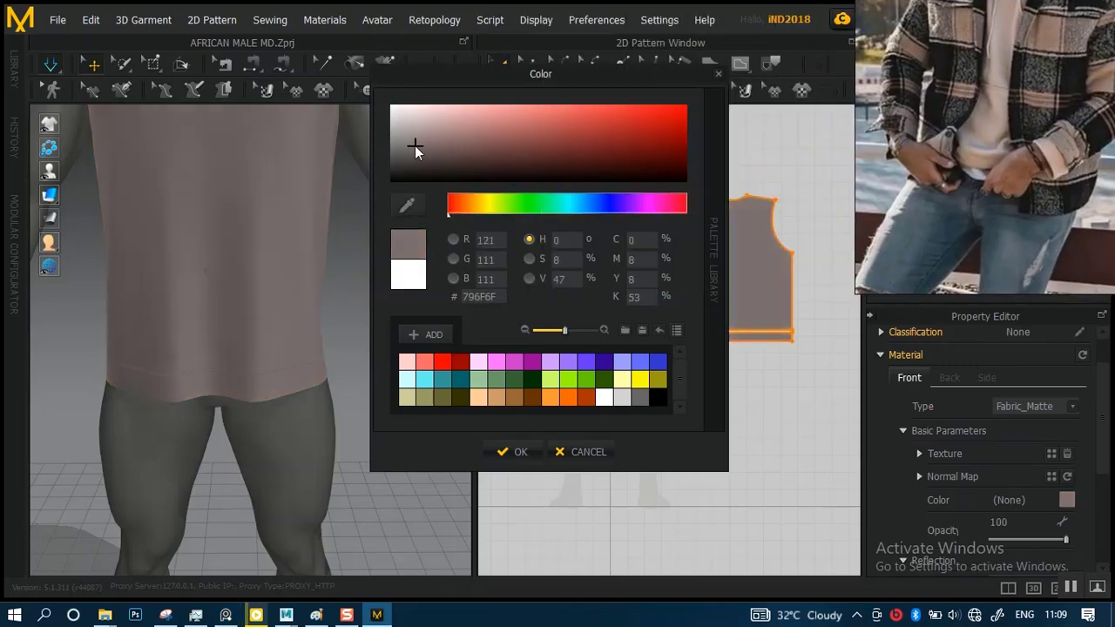
{"action": "left_click", "coordinate": [403, 156]}
{"action": "left_click", "coordinate": [394, 156]}
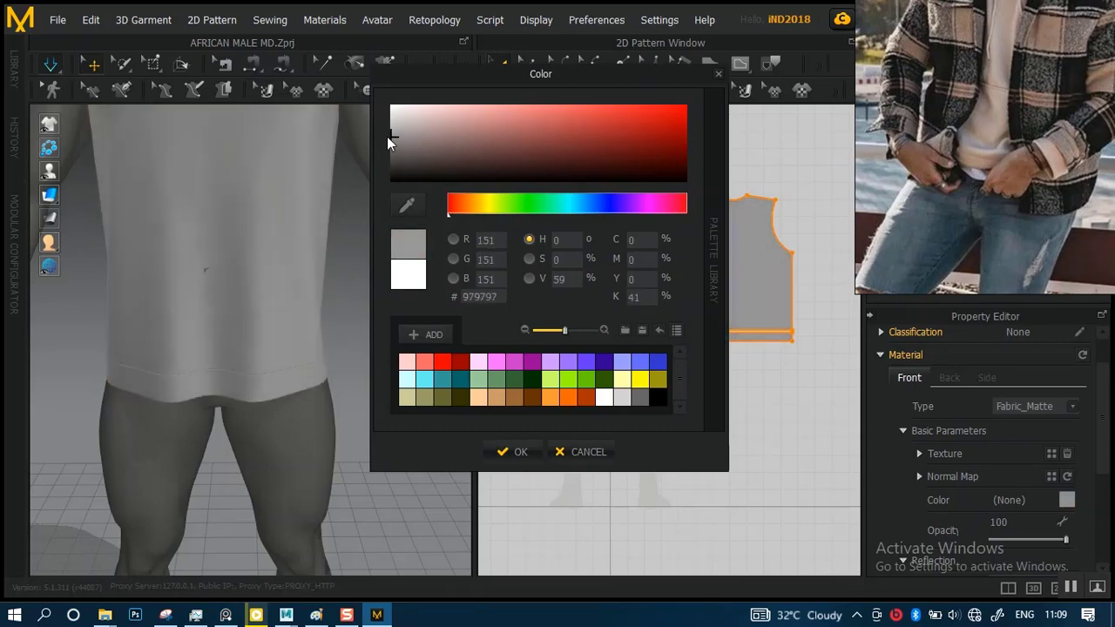
{"action": "left_click", "coordinate": [387, 139]}
{"action": "left_click_drag", "start_coordinate": [386, 136], "coordinate": [384, 134]}
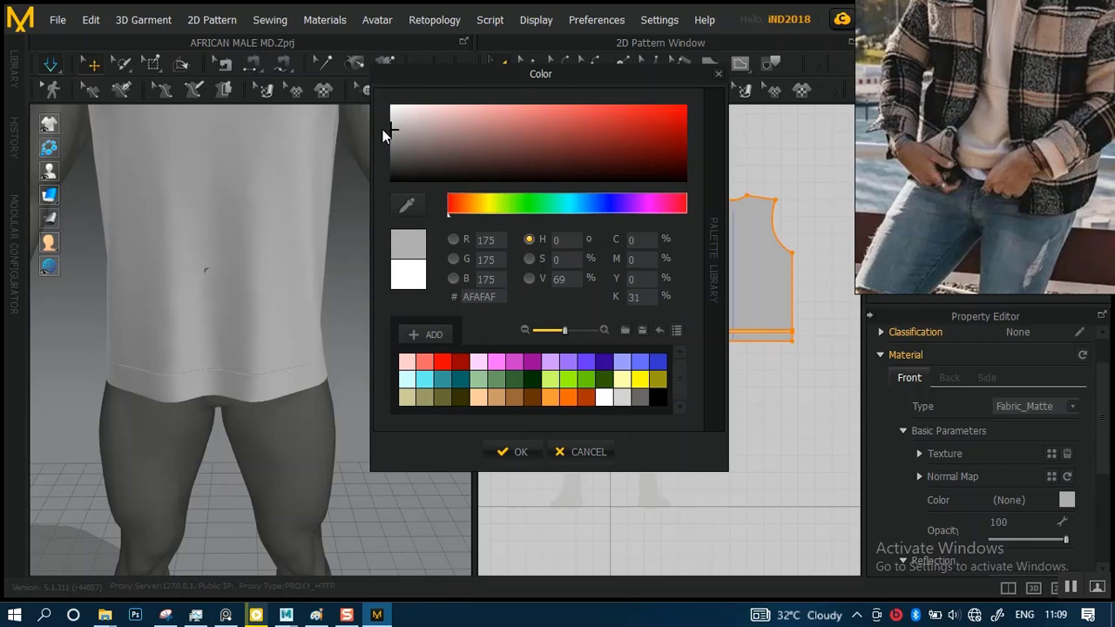
{"action": "left_click", "coordinate": [461, 379]}
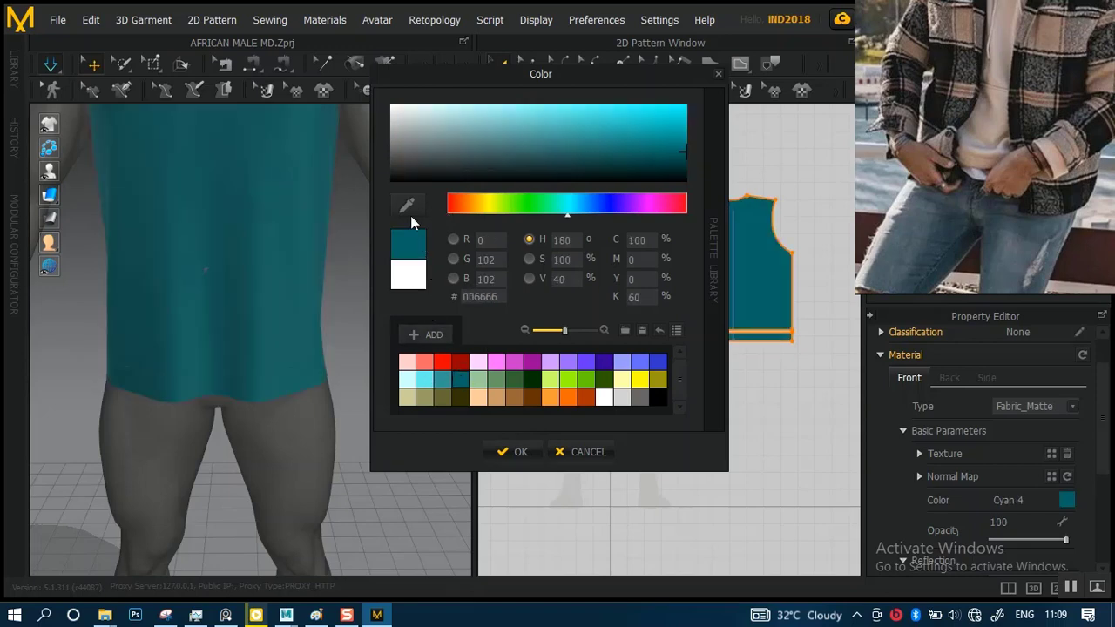
{"action": "left_click_drag", "start_coordinate": [657, 159], "coordinate": [391, 126]}
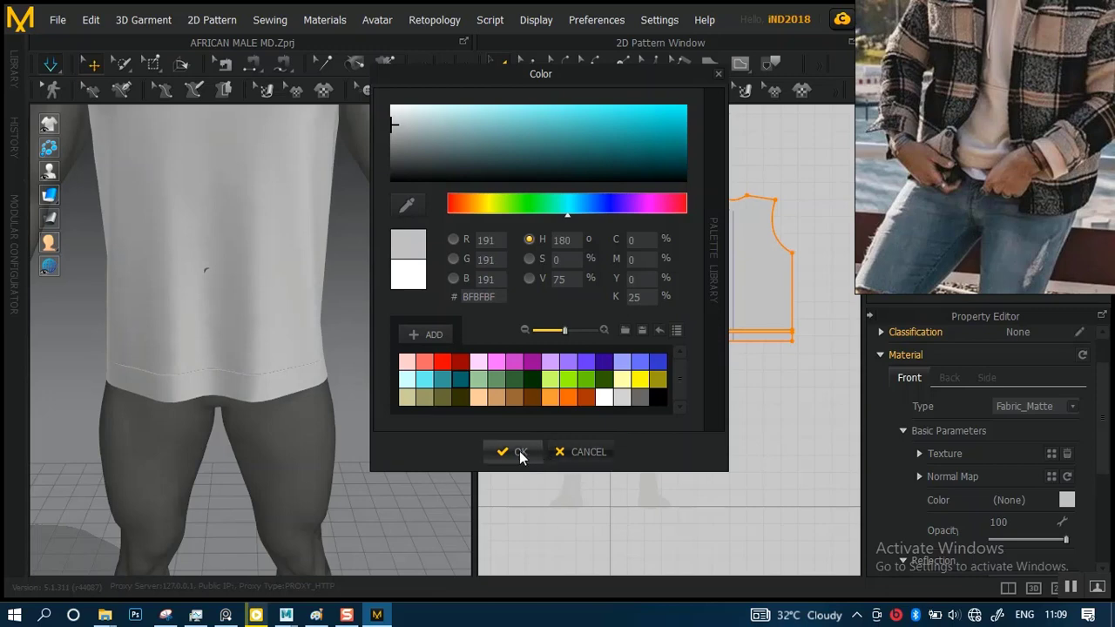
Compare the Khaki 2 and Khaki 3 swatches, and color FABRIC 1 a slightly more saturated shade of Khaki 2
{"action": "left_click", "coordinate": [427, 397]}
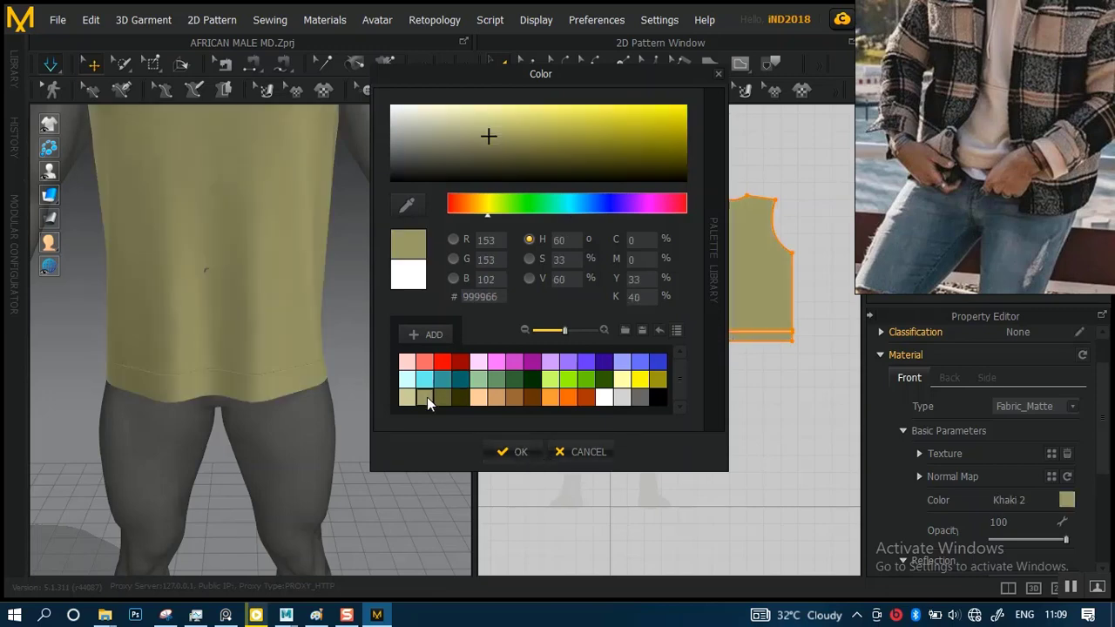
{"action": "left_click", "coordinate": [442, 397]}
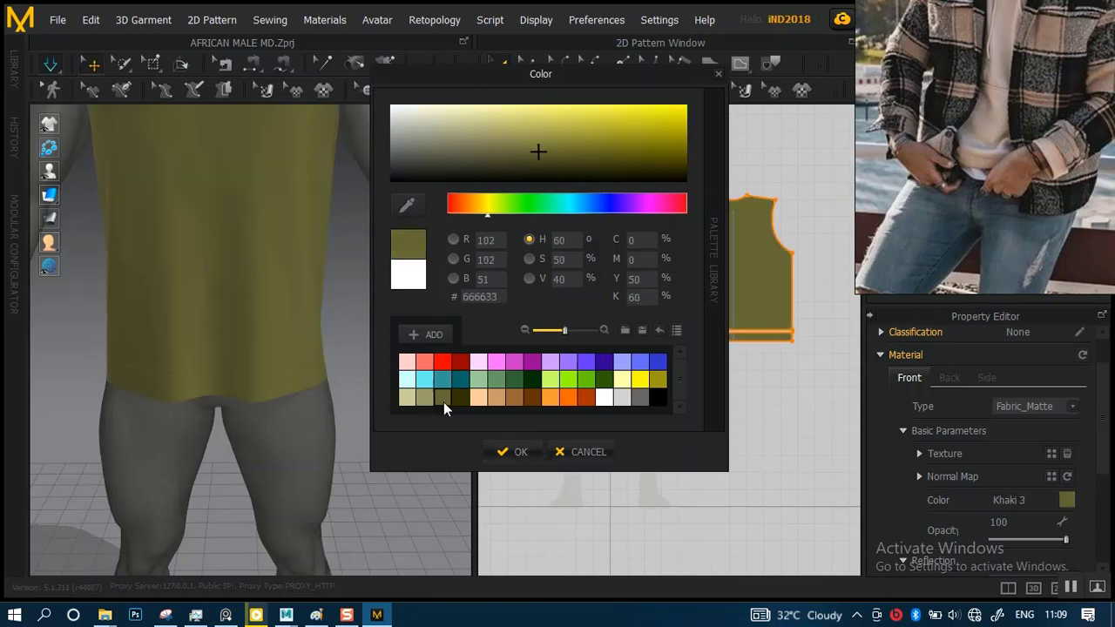
{"action": "left_click", "coordinate": [431, 397]}
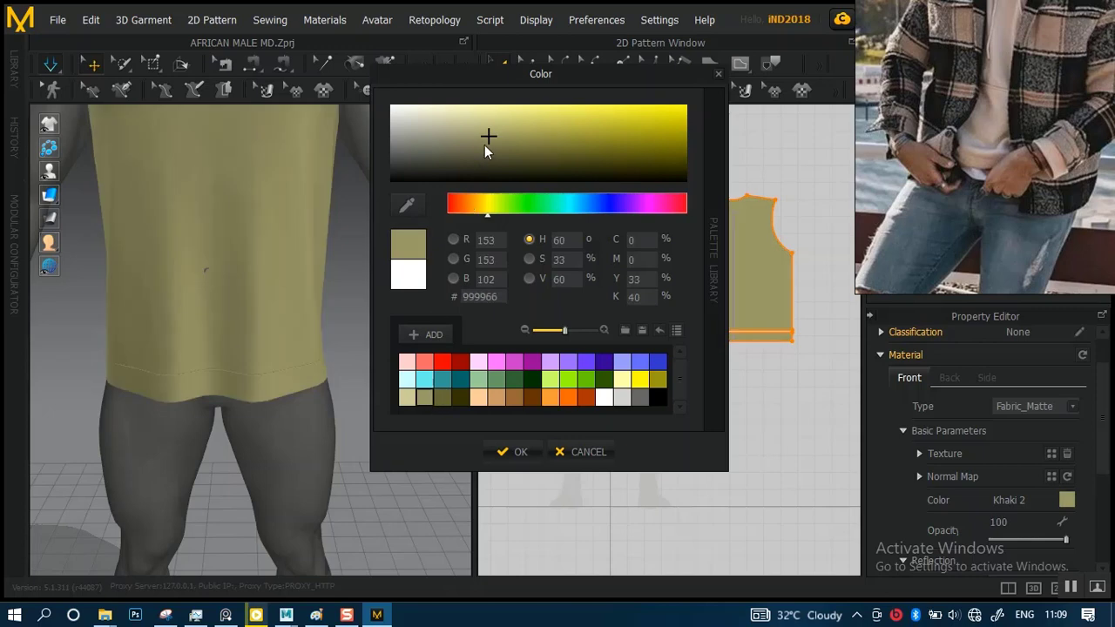
{"action": "left_click_drag", "start_coordinate": [485, 147], "coordinate": [514, 136]}
{"action": "left_click", "coordinate": [514, 451]}
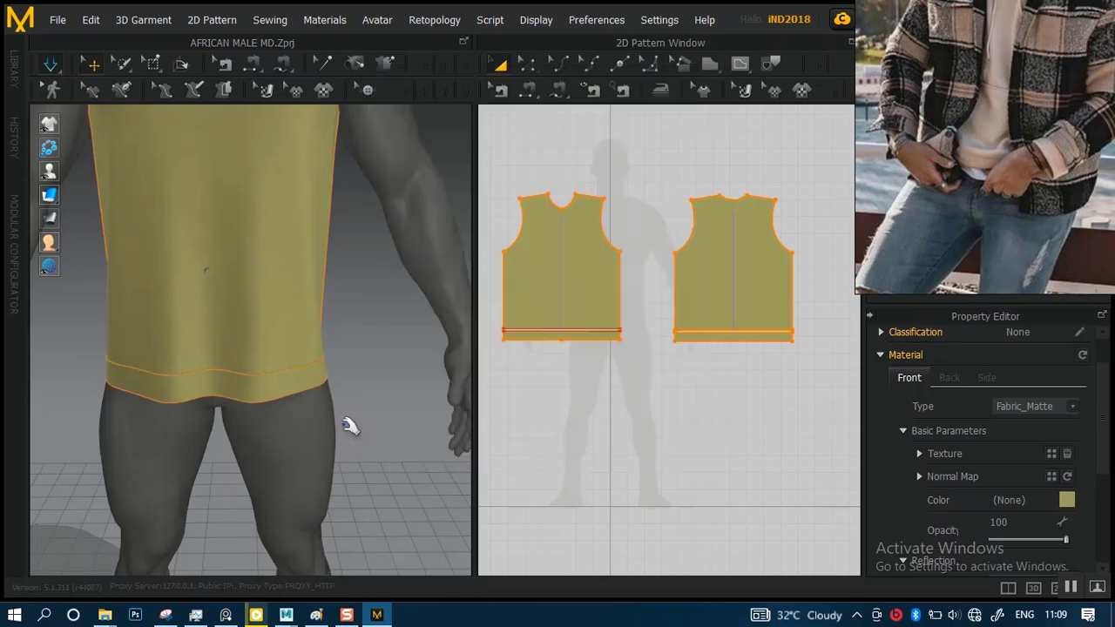
Examine the recolored garment on the avatar and the hem area of the 2D patterns
{"action": "scroll", "coordinate": [376, 331], "scroll_direction": "down", "scroll_amount": 5}
{"action": "scroll", "coordinate": [360, 386], "scroll_direction": "up", "scroll_amount": 8}
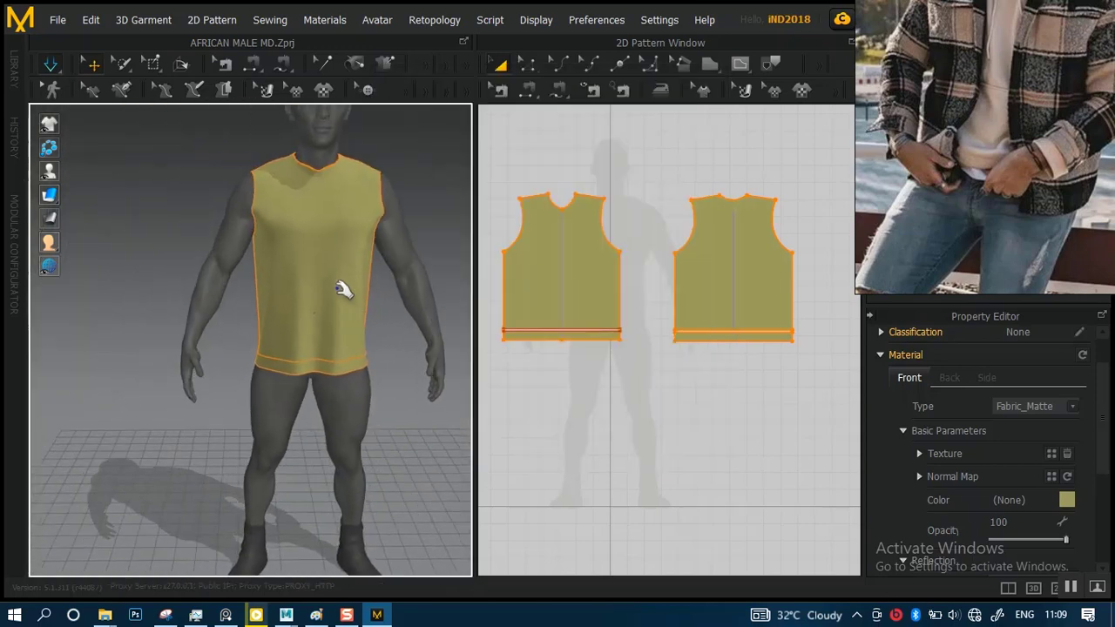
{"action": "middle_click_drag", "start_coordinate": [334, 393], "coordinate": [247, 391]}
{"action": "scroll", "coordinate": [281, 338], "scroll_direction": "down", "scroll_amount": 1}
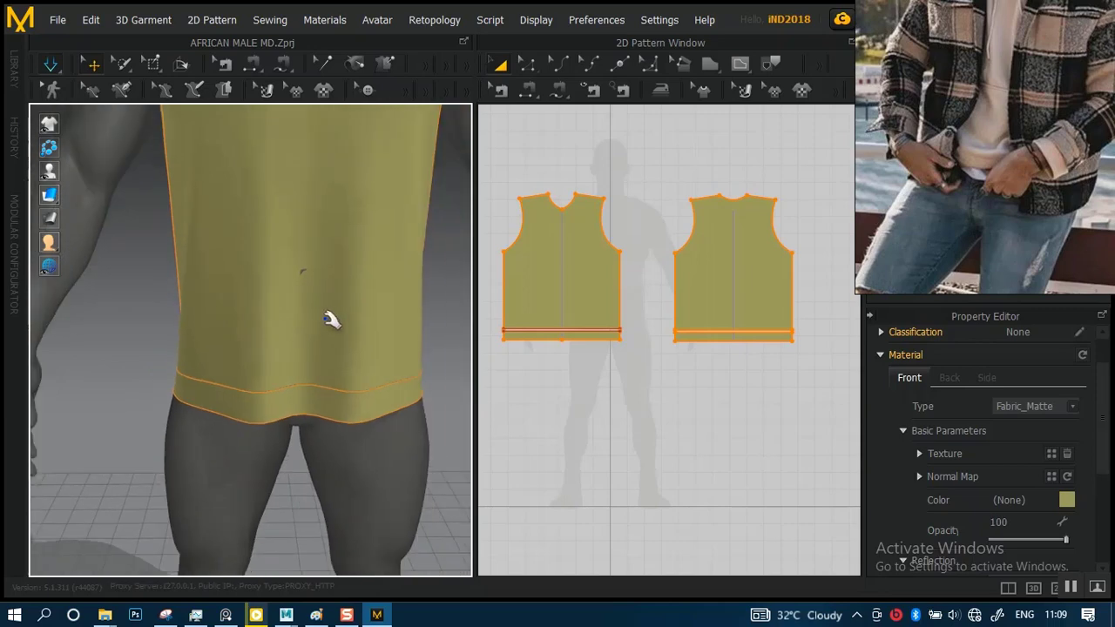
{"action": "scroll", "coordinate": [598, 415], "scroll_direction": "up", "scroll_amount": 2}
{"action": "scroll", "coordinate": [598, 415], "scroll_direction": "up", "scroll_amount": 3}
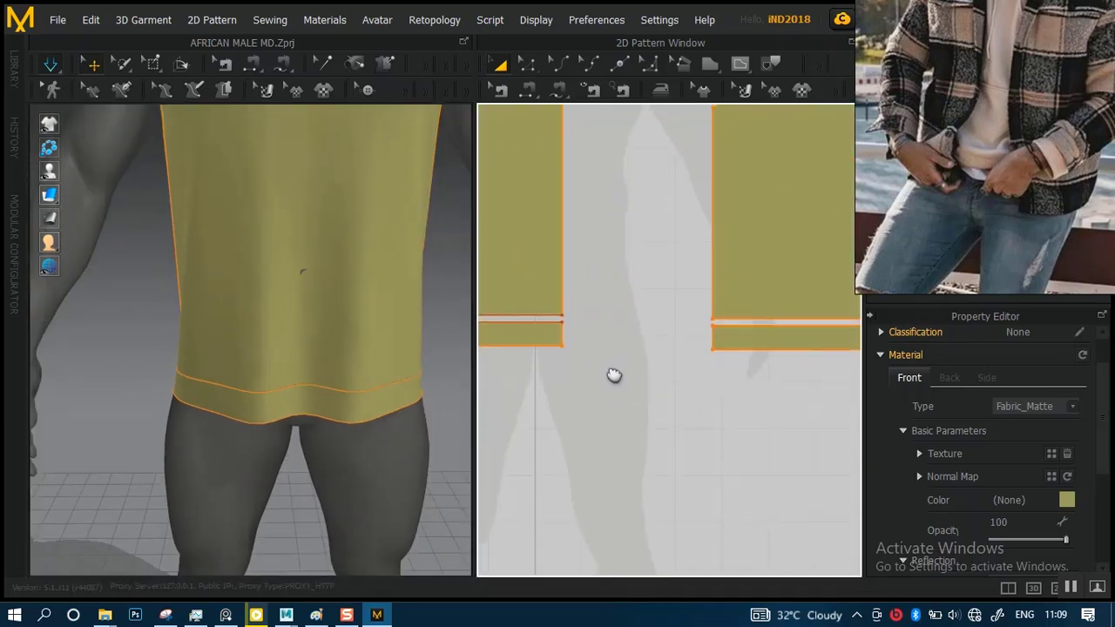
{"action": "scroll", "coordinate": [637, 303], "scroll_direction": "up", "scroll_amount": 2}
Try raising and curving the back body's lower edge with Edit Pattern, and restore the straight edge
{"action": "left_click", "coordinate": [623, 294]}
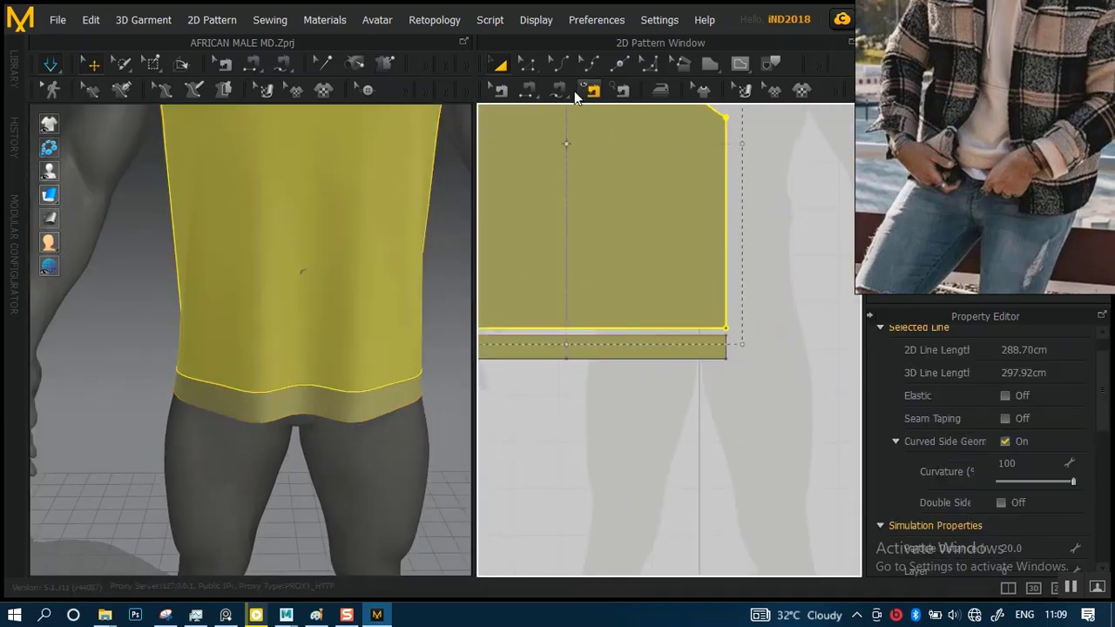
{"action": "left_click", "coordinate": [527, 70]}
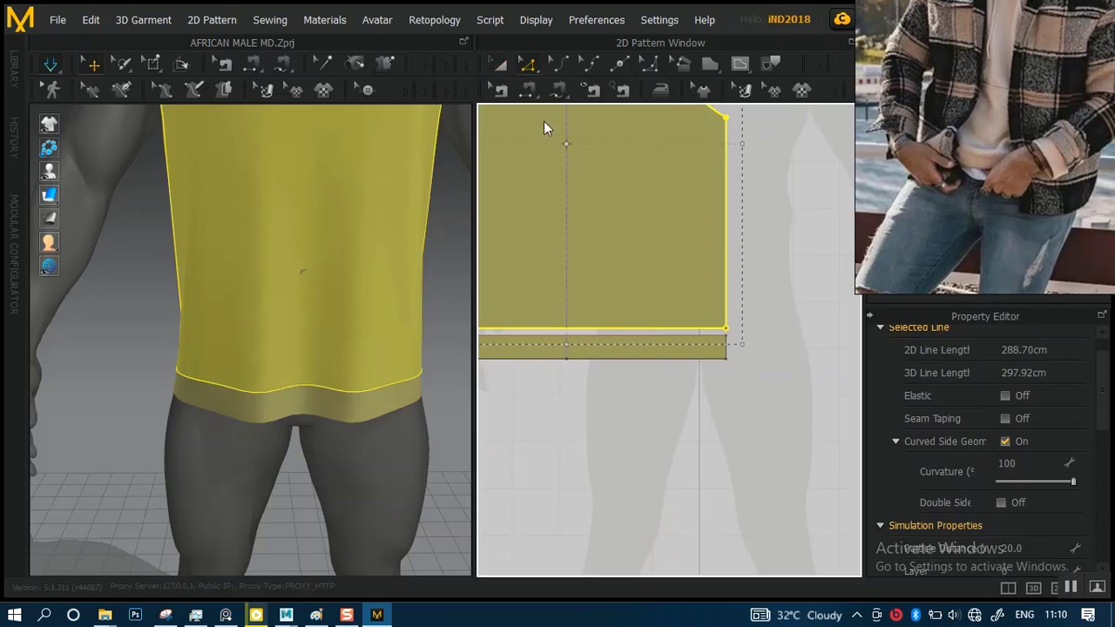
{"action": "left_click", "coordinate": [627, 331]}
{"action": "middle_click_drag", "start_coordinate": [697, 369], "coordinate": [446, 384]}
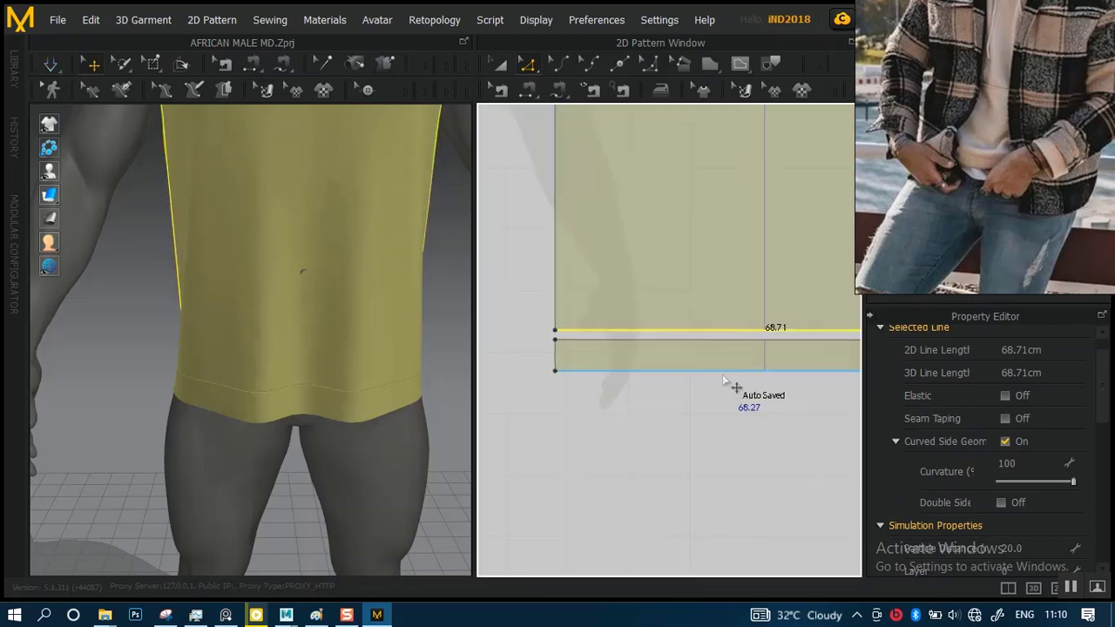
{"action": "scroll", "coordinate": [722, 376], "scroll_direction": "up", "scroll_amount": 1}
{"action": "left_click_drag", "start_coordinate": [587, 338], "coordinate": [656, 330], "text": "ctrl"}
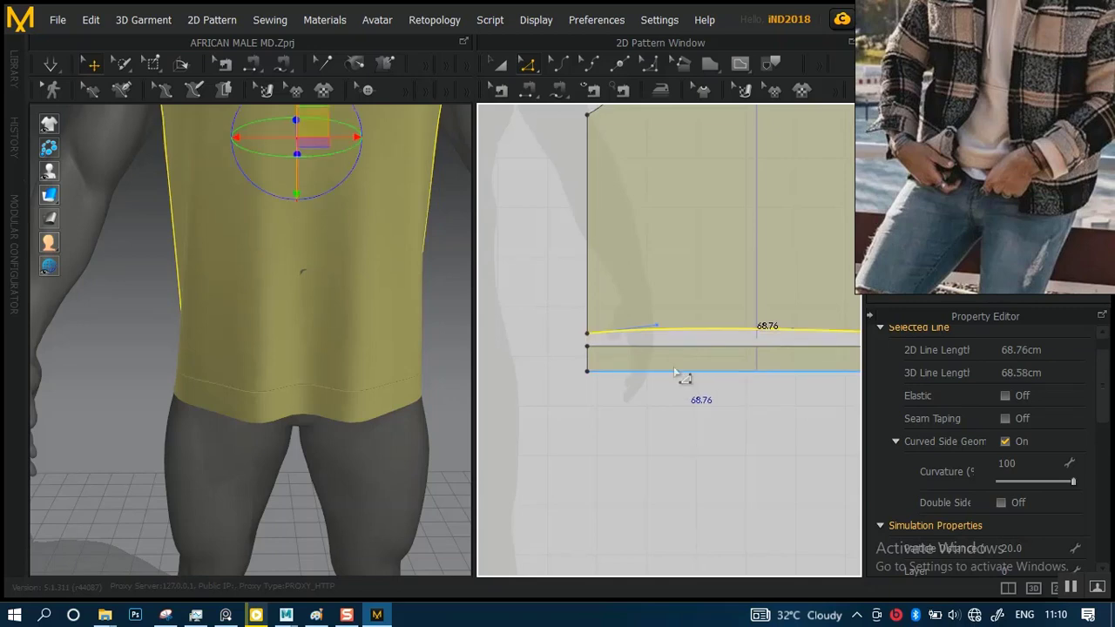
{"action": "scroll", "coordinate": [648, 340], "scroll_direction": "down", "scroll_amount": 3}
{"action": "scroll", "coordinate": [662, 332], "scroll_direction": "up", "scroll_amount": 2}
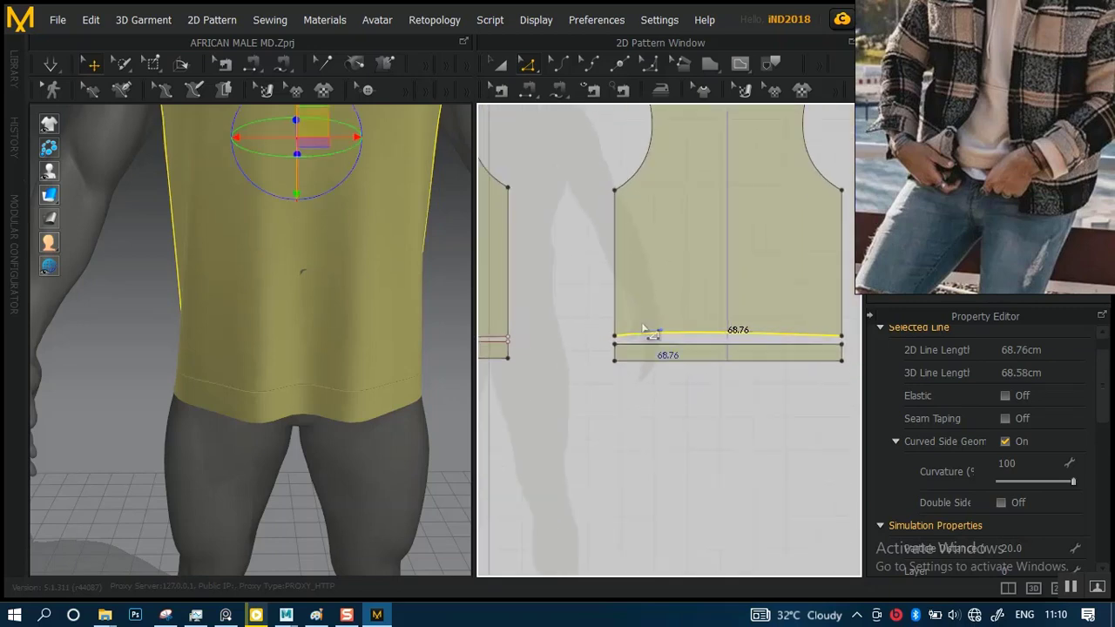
{"action": "key", "text": "Down"}
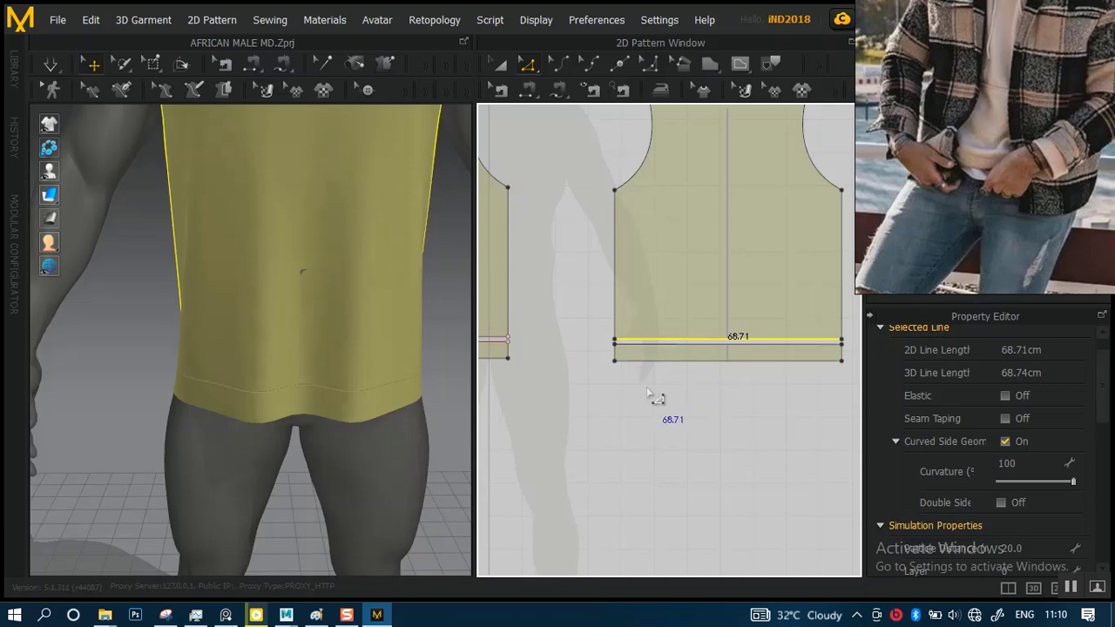
Check the length of the front body's lower edge by picking Shape2D_837178_1 from the overlapping lines
{"action": "middle_click_drag", "start_coordinate": [657, 390], "coordinate": [783, 402]}
{"action": "scroll", "coordinate": [639, 396], "scroll_direction": "up", "scroll_amount": 4}
{"action": "middle_click_drag", "start_coordinate": [636, 383], "coordinate": [812, 422]}
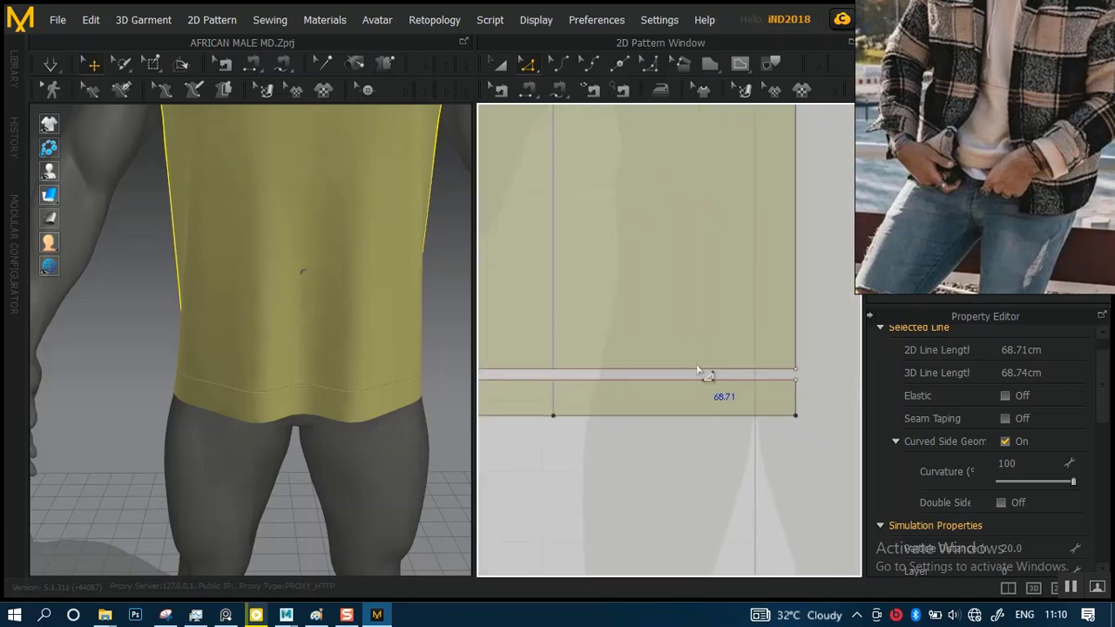
{"action": "left_click", "coordinate": [694, 373]}
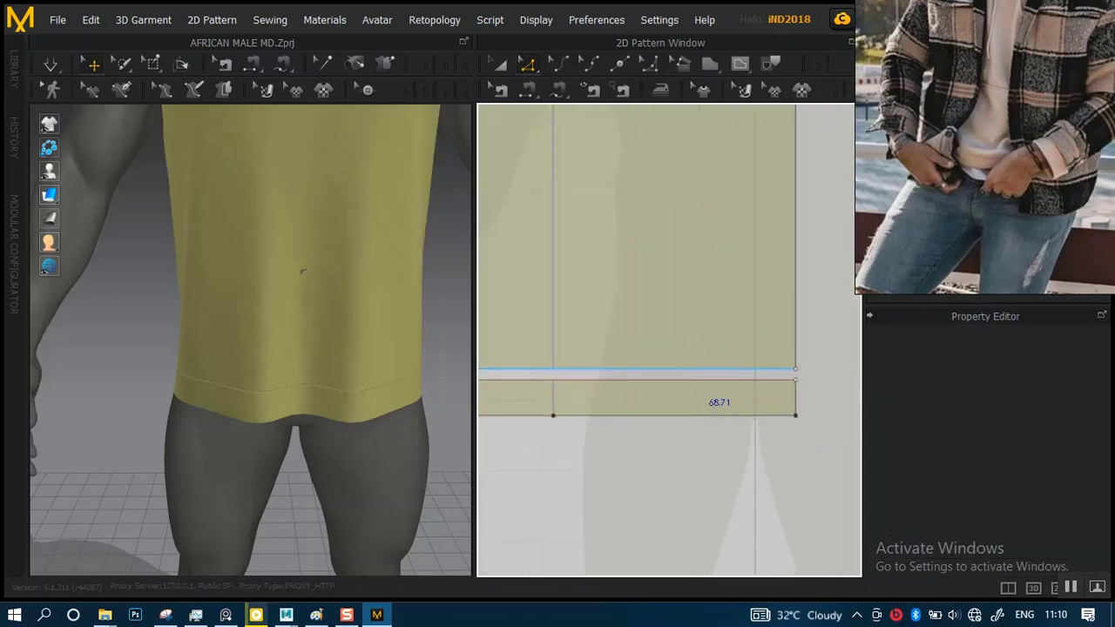
{"action": "mouse_move", "coordinate": [694, 373]}
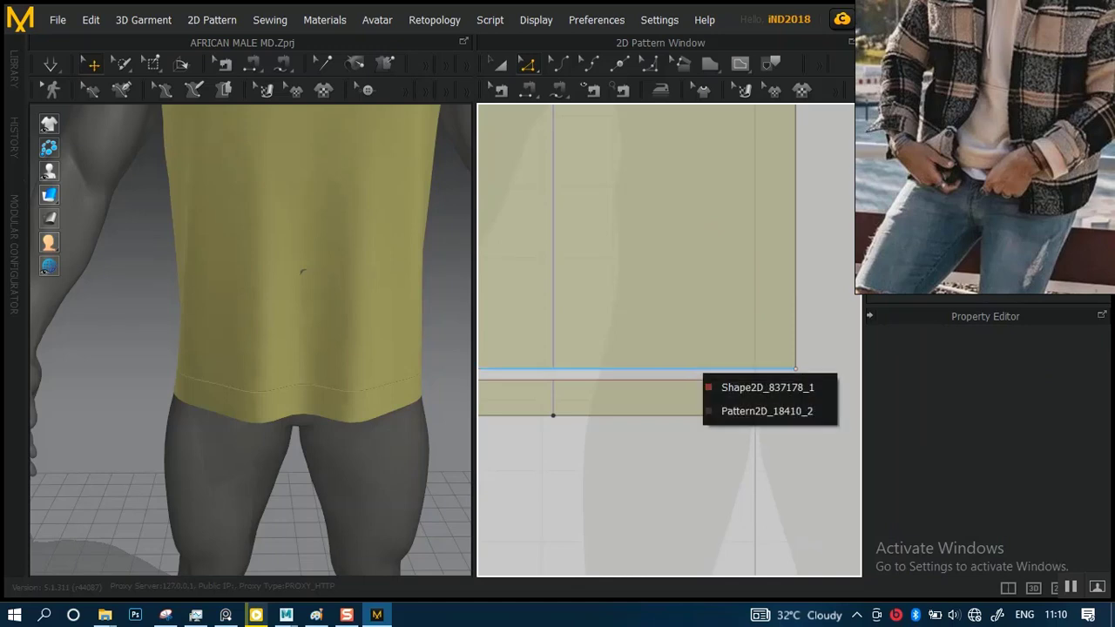
{"action": "left_click", "coordinate": [722, 385]}
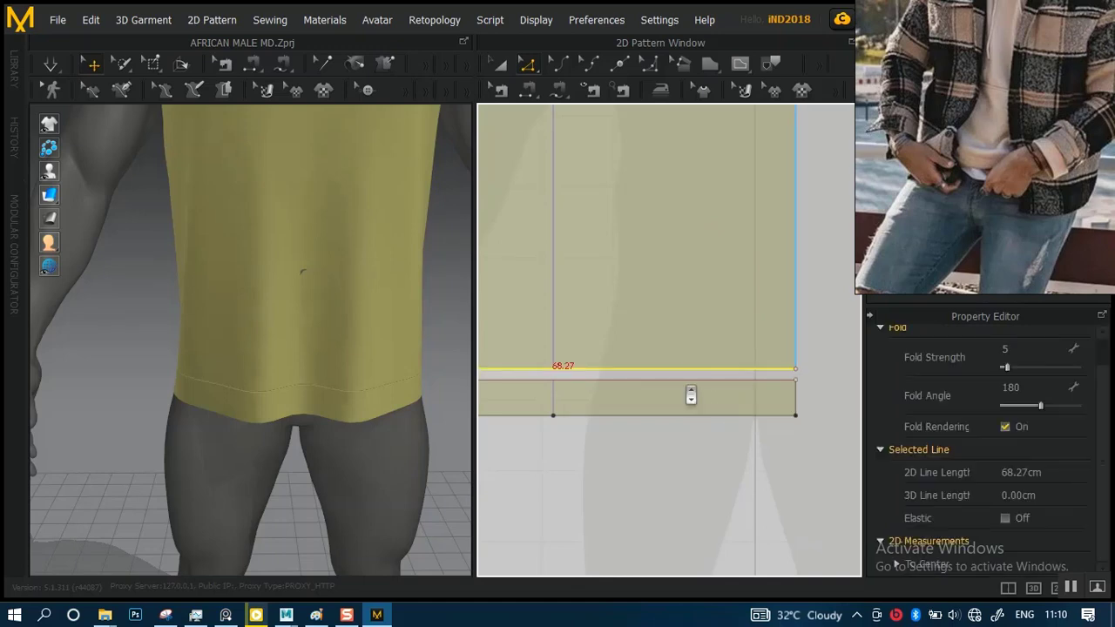
{"action": "scroll", "coordinate": [689, 395], "scroll_direction": "down", "scroll_amount": 3}
Inspect the back body's lower edge and corner point against the hem band below it
{"action": "middle_click_drag", "start_coordinate": [732, 376], "coordinate": [541, 400]}
{"action": "middle_click_drag", "start_coordinate": [699, 395], "coordinate": [587, 397]}
{"action": "scroll", "coordinate": [664, 473], "scroll_direction": "up", "scroll_amount": 5}
{"action": "middle_click_drag", "start_coordinate": [687, 435], "coordinate": [875, 346]}
{"action": "right_click_drag", "start_coordinate": [691, 354], "coordinate": [649, 329], "text": "alt"}
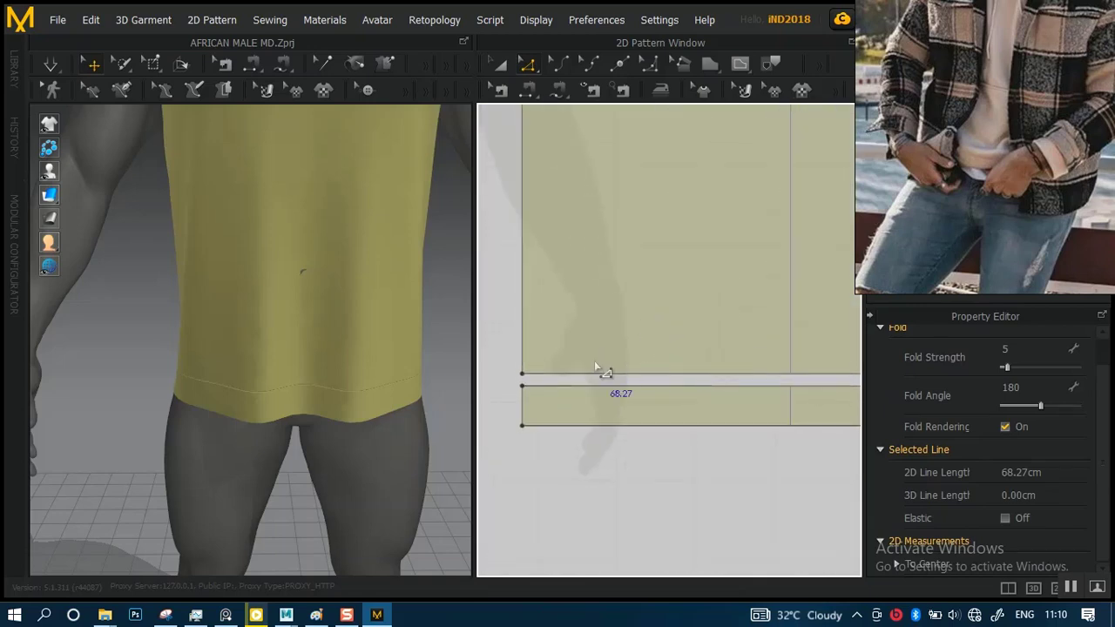
{"action": "middle_click_drag", "start_coordinate": [594, 360], "coordinate": [692, 373]}
{"action": "left_click_drag", "start_coordinate": [590, 371], "coordinate": [640, 393]}
{"action": "middle_click_drag", "start_coordinate": [730, 386], "coordinate": [459, 354]}
{"action": "middle_click_drag", "start_coordinate": [776, 361], "coordinate": [638, 380]}
{"action": "left_click_drag", "start_coordinate": [648, 356], "coordinate": [621, 384]}
{"action": "middle_click_drag", "start_coordinate": [610, 410], "coordinate": [784, 398]}
{"action": "scroll", "coordinate": [784, 398], "scroll_direction": "down", "scroll_amount": 4}
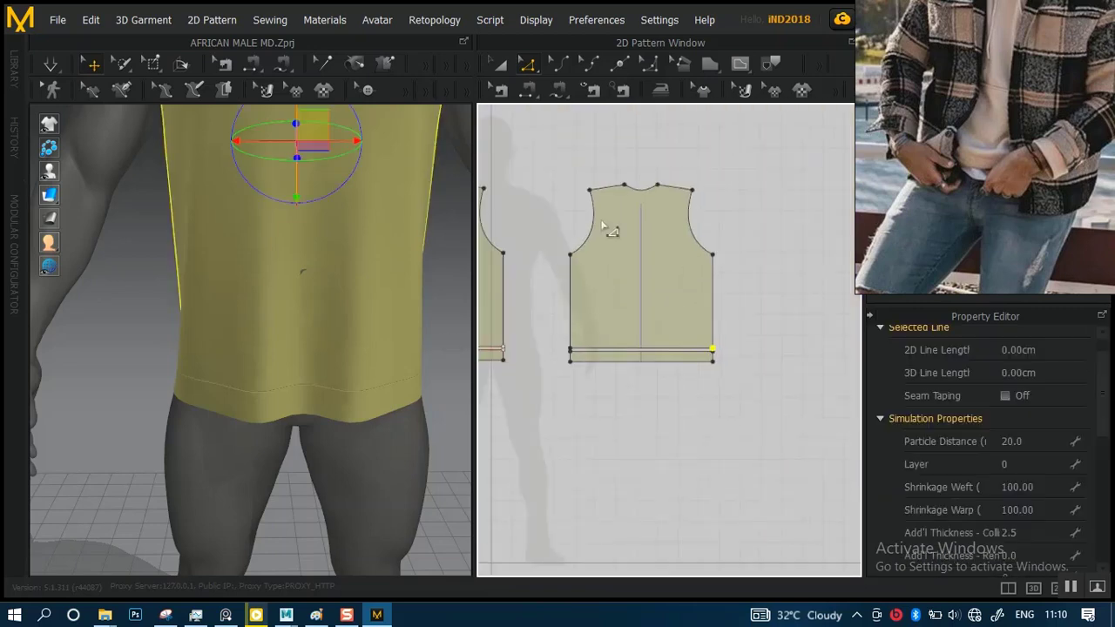
Inspect the front body's lower corner points and overlapping edge lines beside the hem band, and clear the selection
{"action": "middle_click_drag", "start_coordinate": [828, 357], "coordinate": [850, 339]}
{"action": "right_click_drag", "start_coordinate": [663, 317], "coordinate": [699, 475], "text": "alt"}
{"action": "middle_click_drag", "start_coordinate": [687, 405], "coordinate": [476, 400]}
{"action": "scroll", "coordinate": [682, 346], "scroll_direction": "up", "scroll_amount": 2}
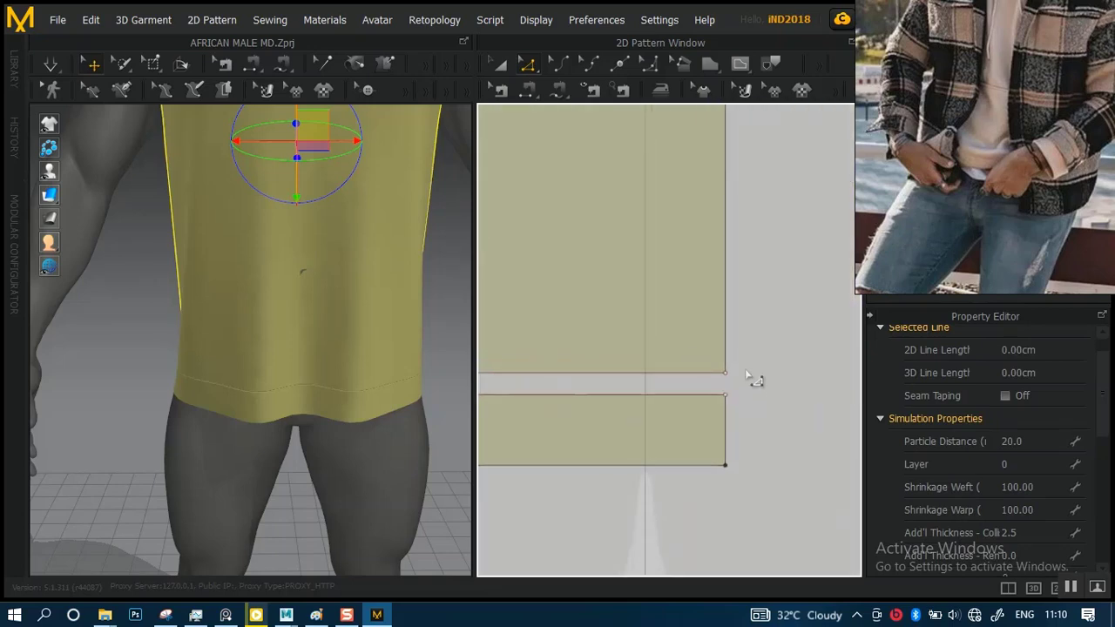
{"action": "left_click_drag", "start_coordinate": [746, 373], "coordinate": [691, 401]}
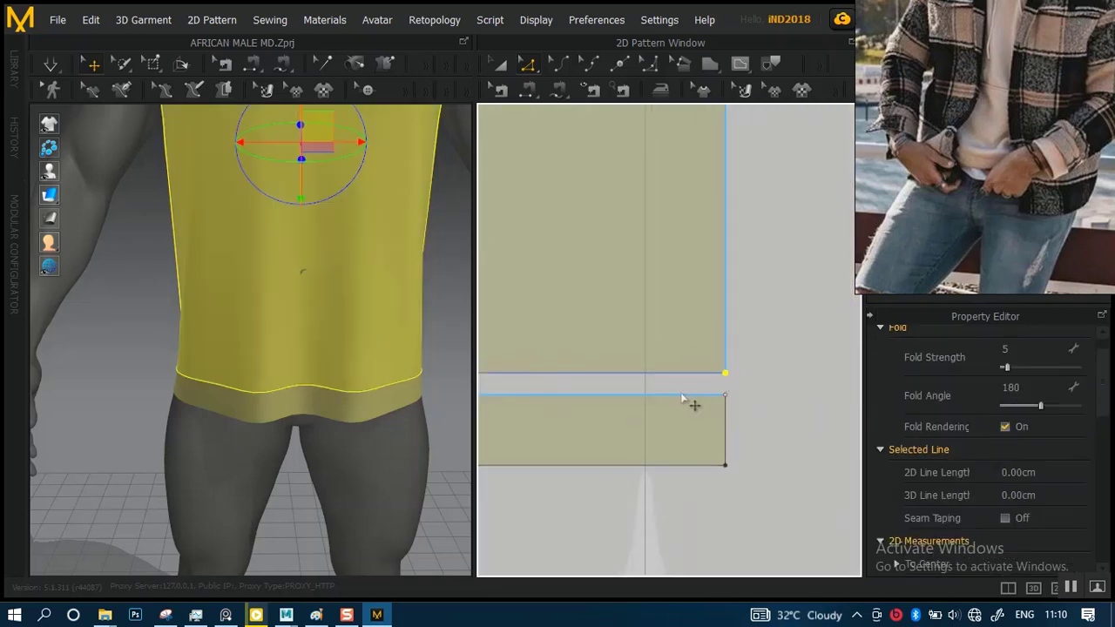
{"action": "scroll", "coordinate": [621, 318], "scroll_direction": "down", "scroll_amount": 3}
{"action": "middle_click_drag", "start_coordinate": [729, 310], "coordinate": [753, 313]}
{"action": "scroll", "coordinate": [585, 356], "scroll_direction": "up", "scroll_amount": 6}
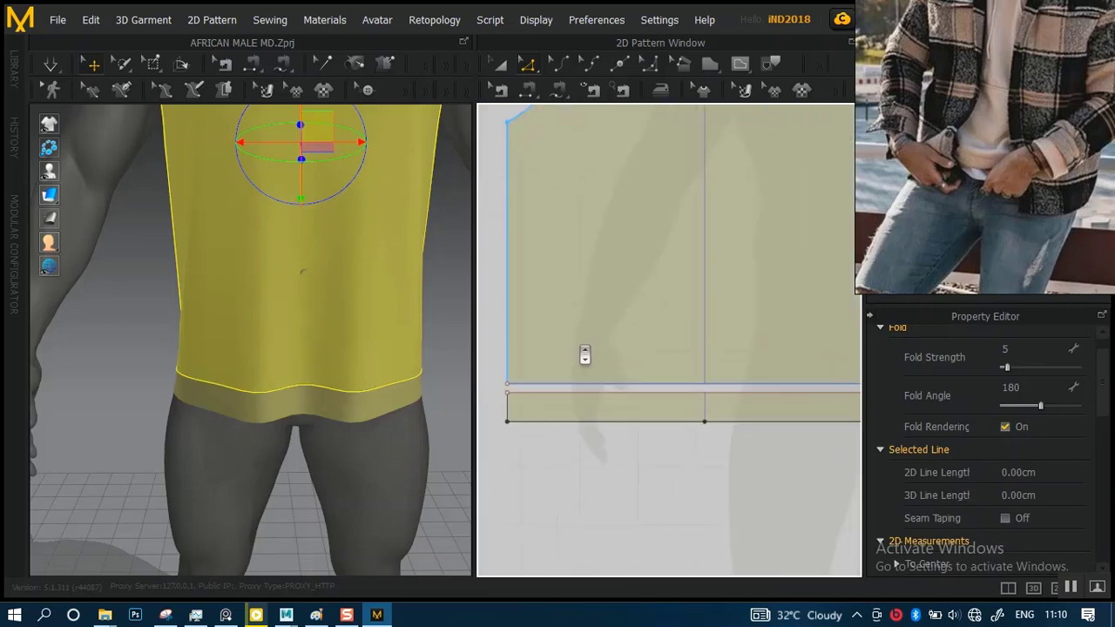
{"action": "middle_click_drag", "start_coordinate": [596, 384], "coordinate": [846, 359]}
{"action": "left_click_drag", "start_coordinate": [601, 361], "coordinate": [660, 387]}
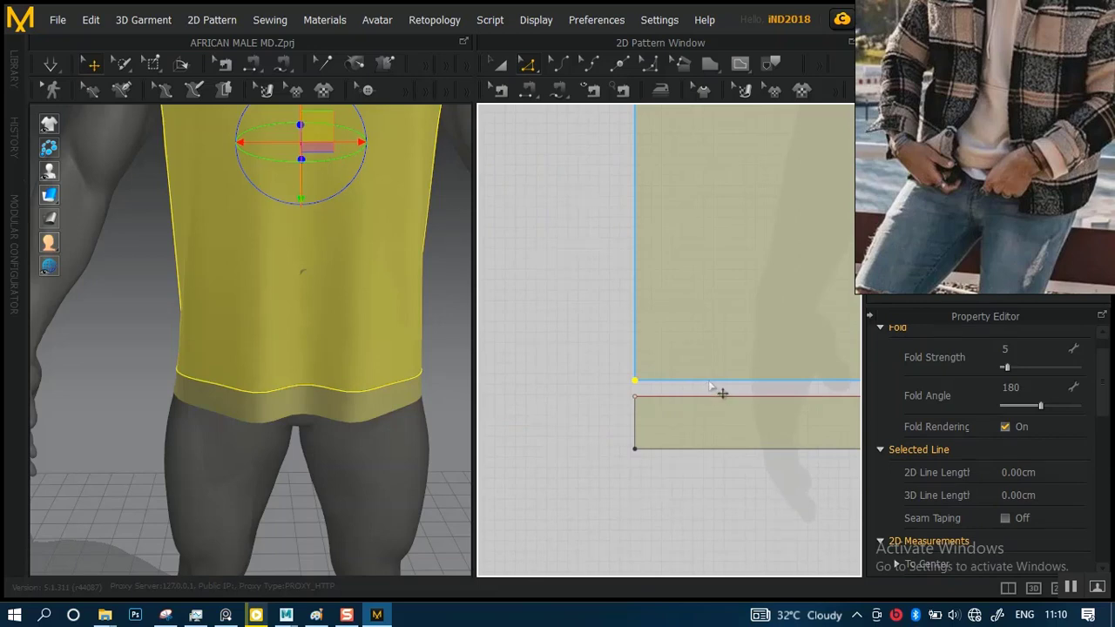
{"action": "mouse_move", "coordinate": [709, 376]}
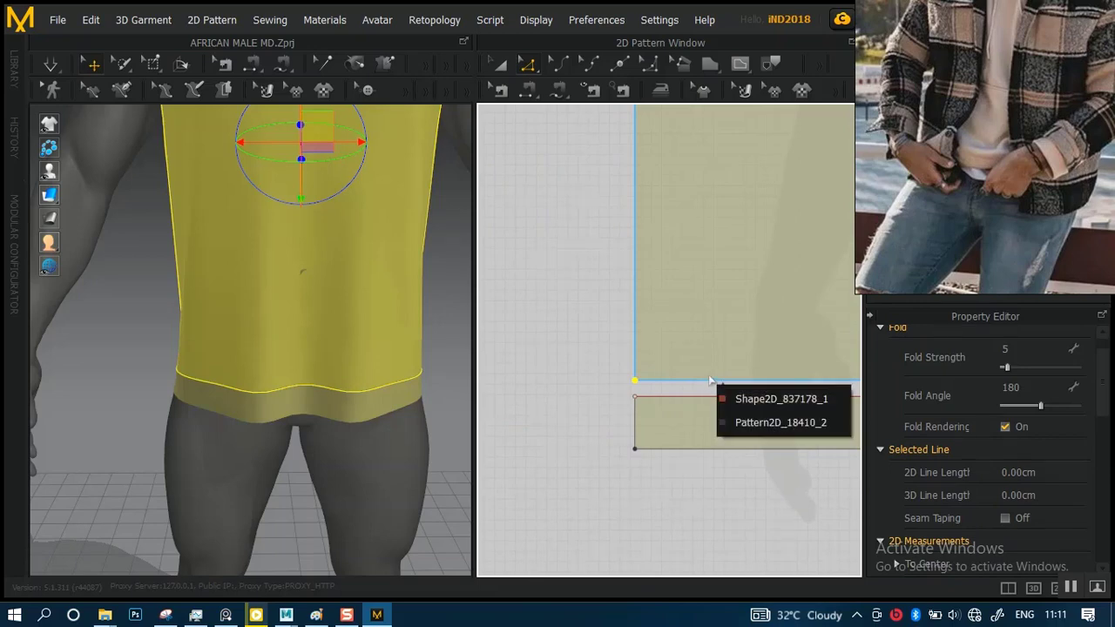
{"action": "left_click", "coordinate": [635, 382]}
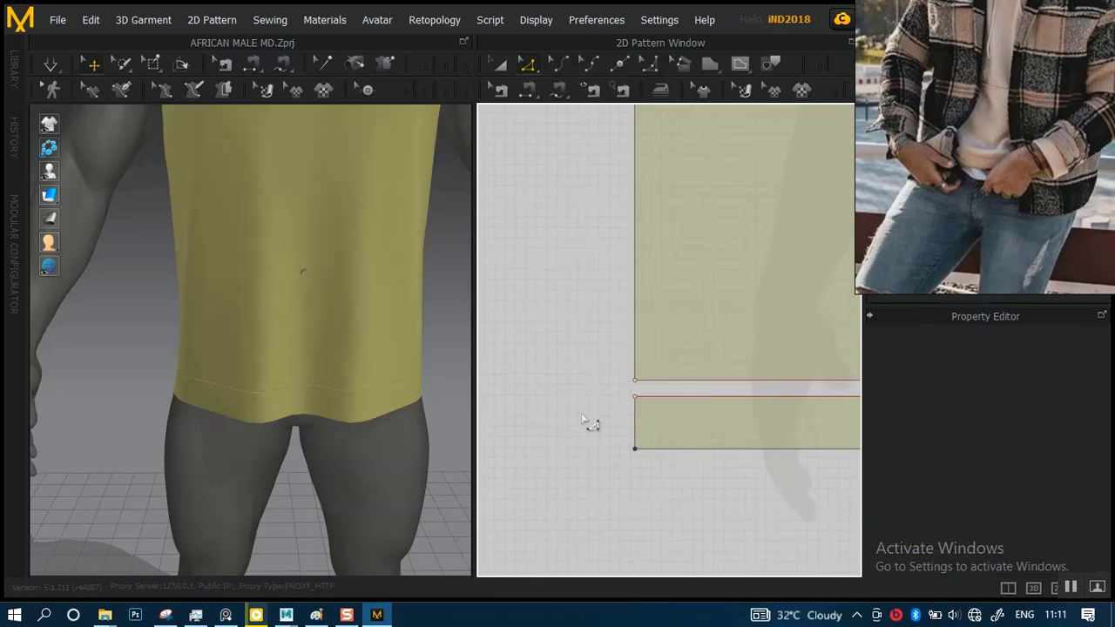
Review the complete back and front body patterns together with their hem bands
{"action": "scroll", "coordinate": [609, 392], "scroll_direction": "down", "scroll_amount": 8}
{"action": "scroll", "coordinate": [635, 364], "scroll_direction": "up", "scroll_amount": 3}
{"action": "scroll", "coordinate": [634, 364], "scroll_direction": "up", "scroll_amount": 4}
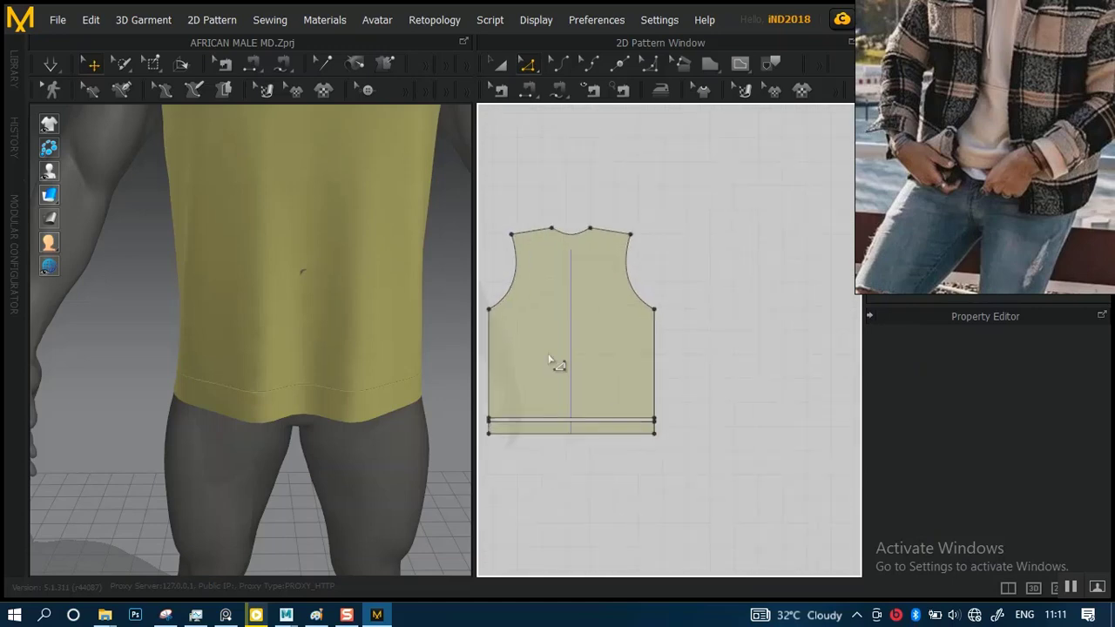
{"action": "middle_click_drag", "start_coordinate": [559, 366], "coordinate": [794, 302]}
{"action": "scroll", "coordinate": [625, 268], "scroll_direction": "up", "scroll_amount": 2}
{"action": "middle_click_drag", "start_coordinate": [638, 294], "coordinate": [751, 331]}
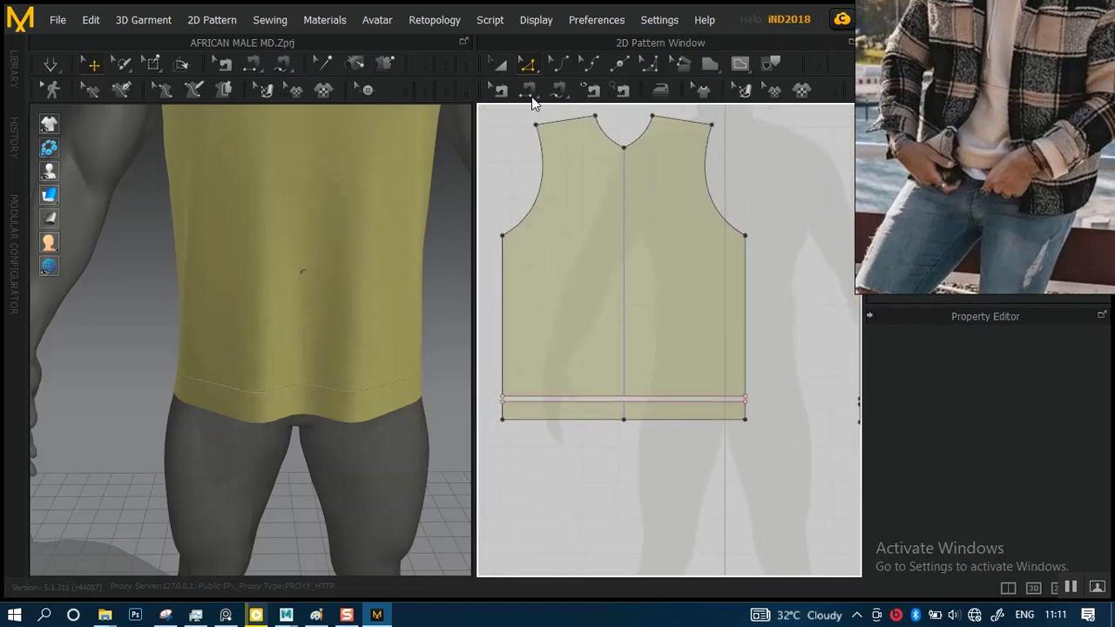
Try to raise the line along the front body's lower edge by about 3.44 cm, and undo the move
{"action": "left_click", "coordinate": [500, 67]}
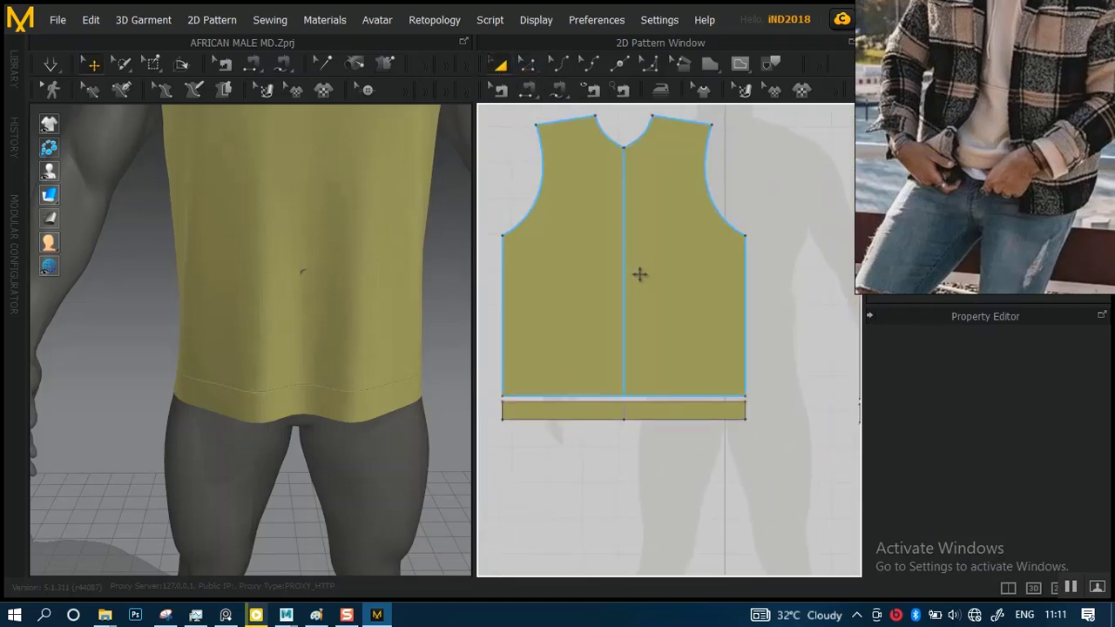
{"action": "left_click", "coordinate": [716, 322]}
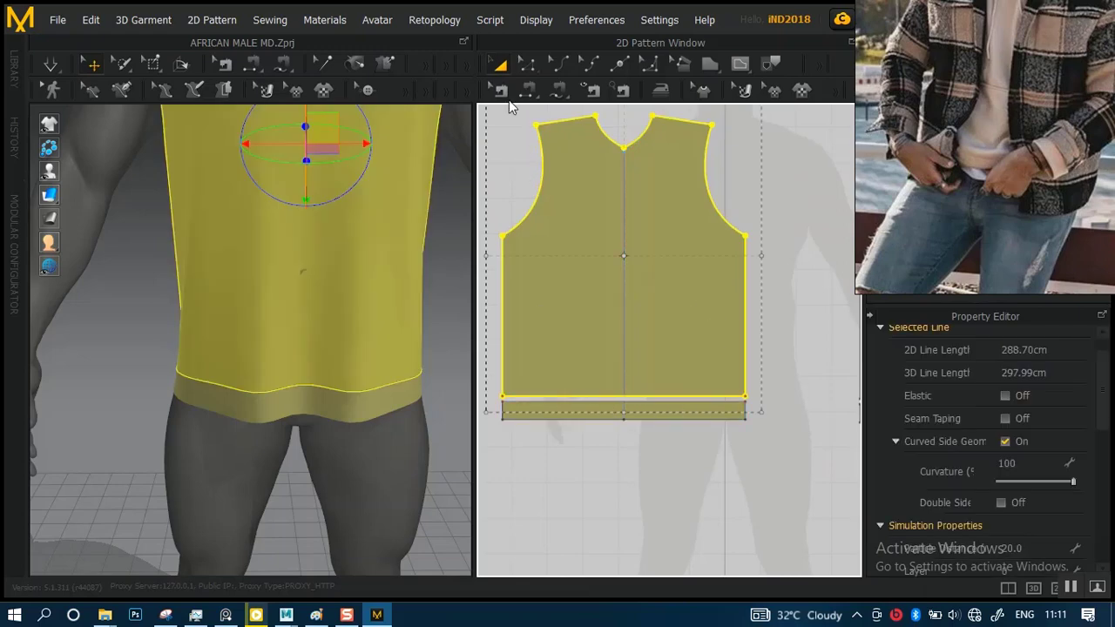
{"action": "left_click", "coordinate": [526, 66]}
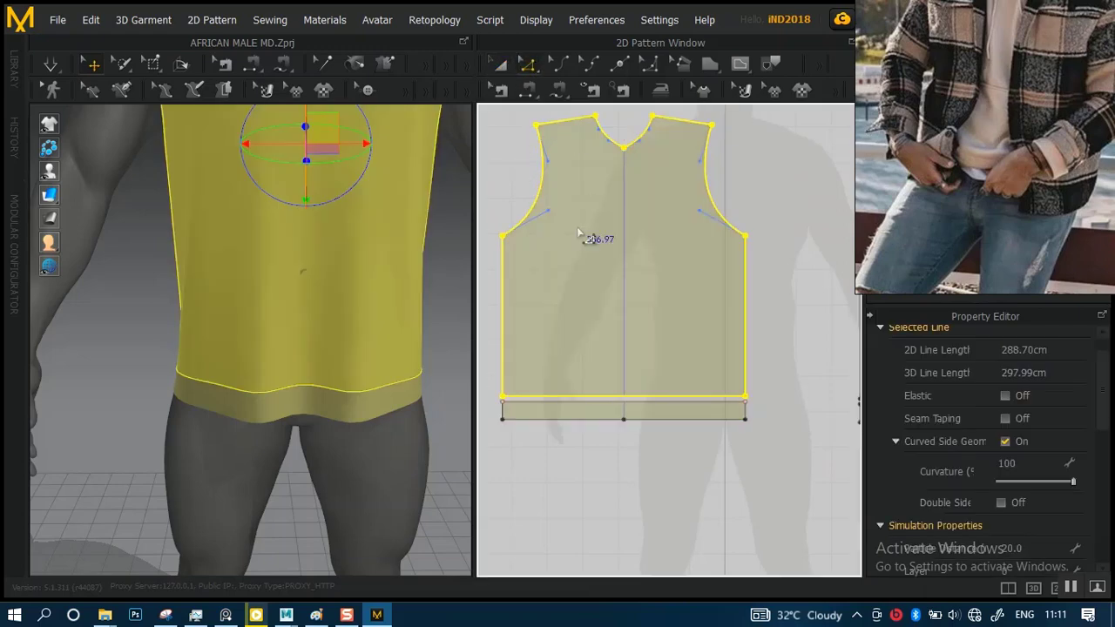
{"action": "left_click", "coordinate": [597, 397]}
{"action": "left_click_drag", "start_coordinate": [598, 393], "coordinate": [597, 384]}
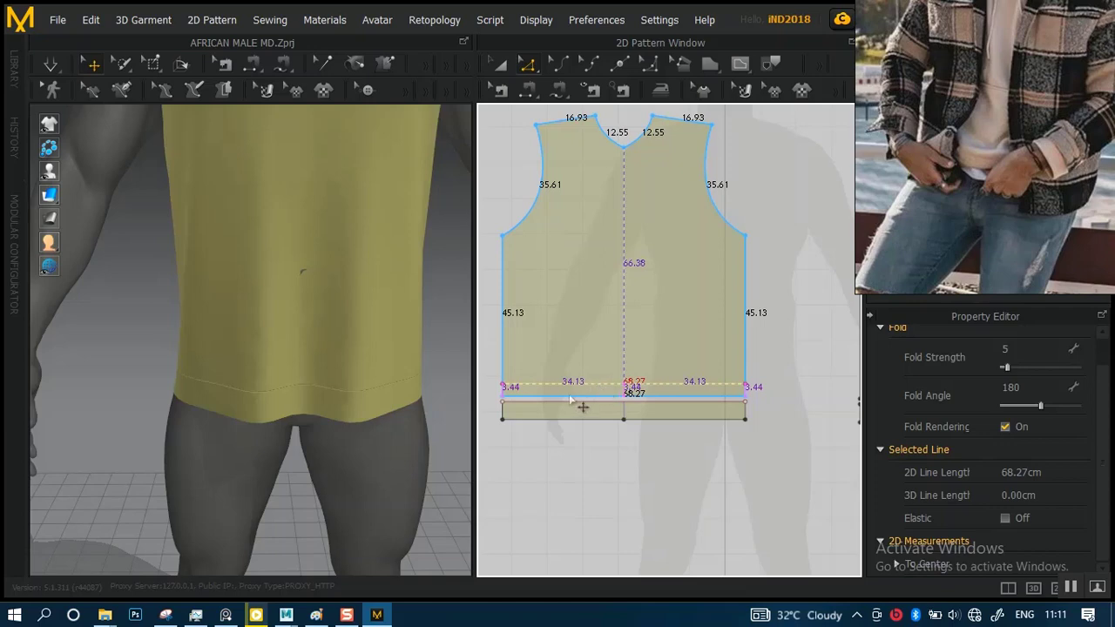
{"action": "left_click_drag", "start_coordinate": [567, 400], "coordinate": [568, 401]}
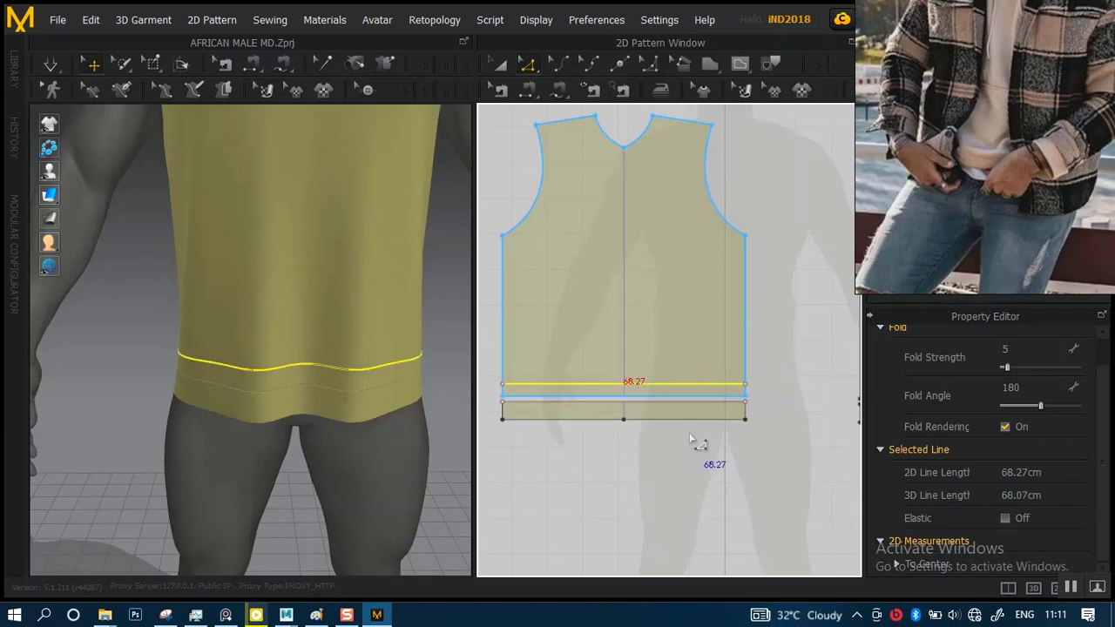
{"action": "key", "text": "ctrl+z"}
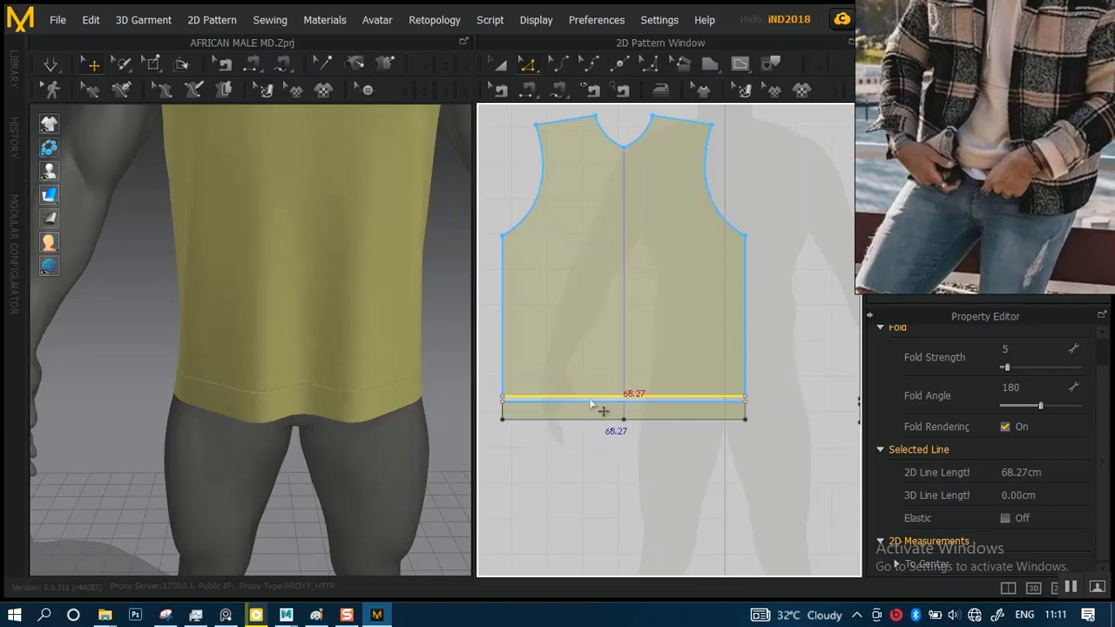
Select the front and back hem bands together
{"action": "right_click_drag", "start_coordinate": [577, 394], "coordinate": [593, 486], "text": "alt"}
{"action": "middle_click_drag", "start_coordinate": [557, 418], "coordinate": [739, 360], "text": "alt"}
{"action": "middle_click_drag", "start_coordinate": [640, 378], "coordinate": [670, 342]}
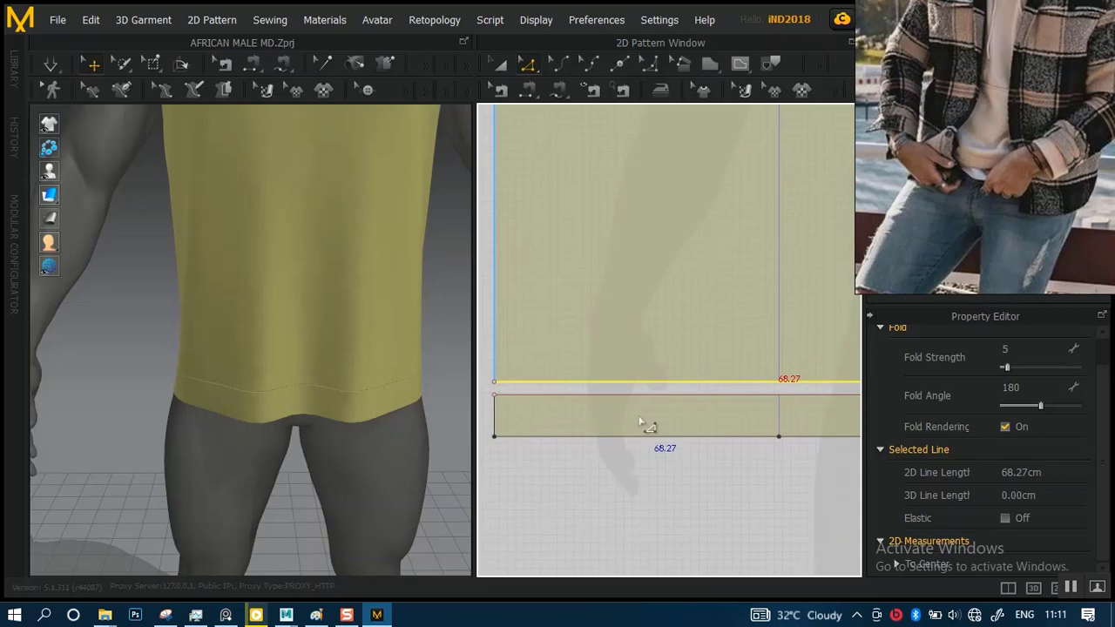
{"action": "left_click", "coordinate": [662, 431]}
{"action": "left_click", "coordinate": [499, 67]}
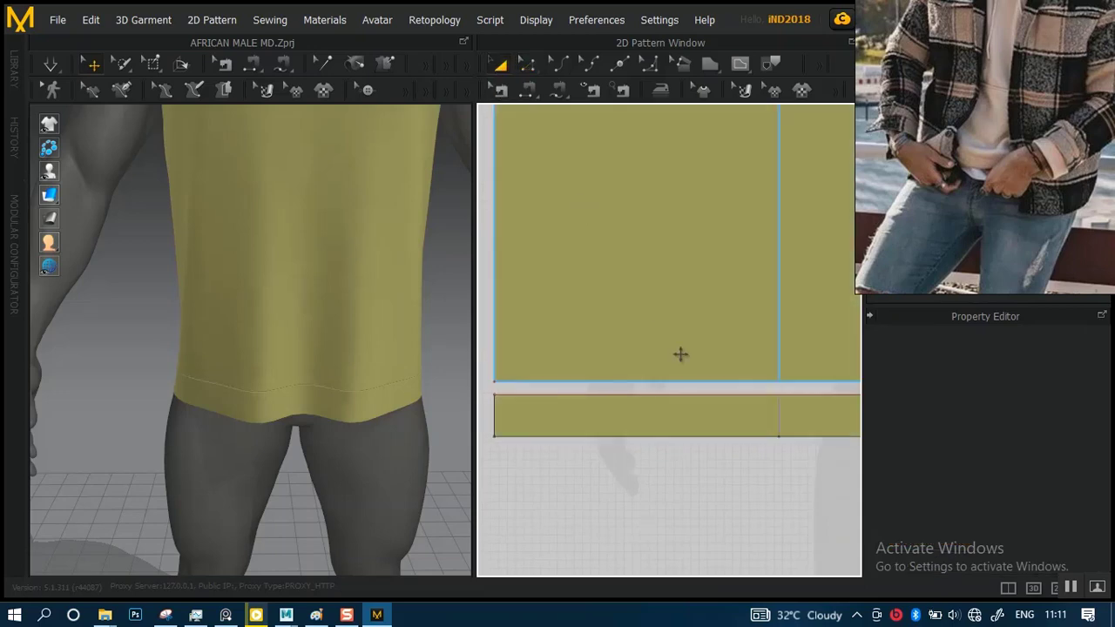
{"action": "left_click", "coordinate": [702, 450]}
{"action": "middle_click_drag", "start_coordinate": [754, 453], "coordinate": [672, 403]}
{"action": "scroll", "coordinate": [691, 403], "scroll_direction": "down", "scroll_amount": 5}
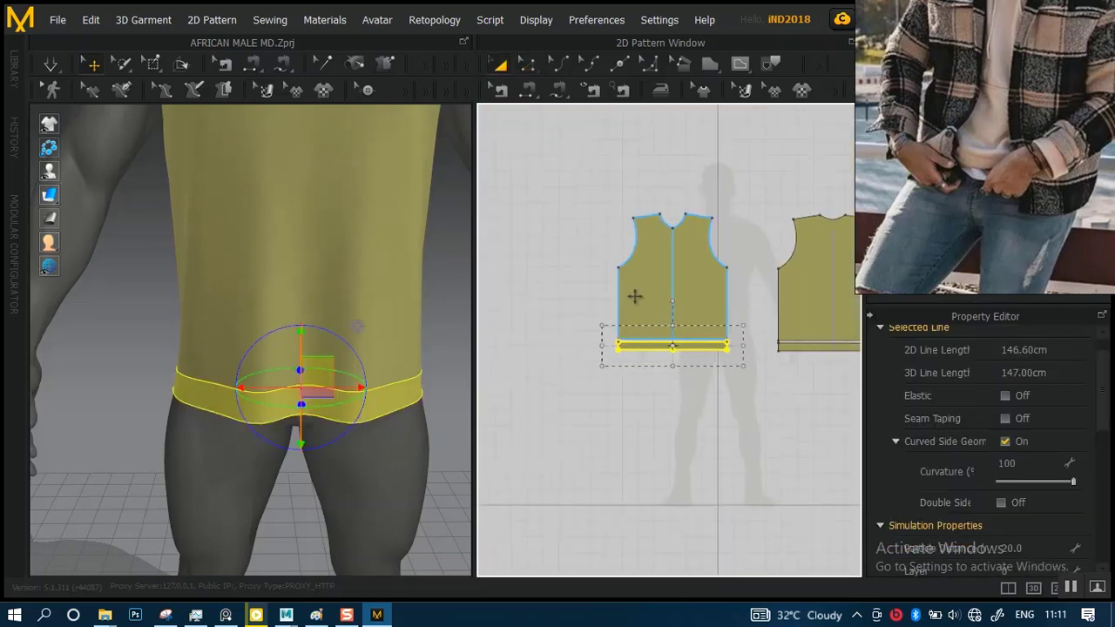
{"action": "middle_click_drag", "start_coordinate": [726, 332], "coordinate": [600, 343]}
{"action": "scroll", "coordinate": [725, 463], "scroll_direction": "up", "scroll_amount": 6}
{"action": "middle_click_drag", "start_coordinate": [750, 404], "coordinate": [671, 385]}
{"action": "scroll", "coordinate": [732, 405], "scroll_direction": "up", "scroll_amount": 1}
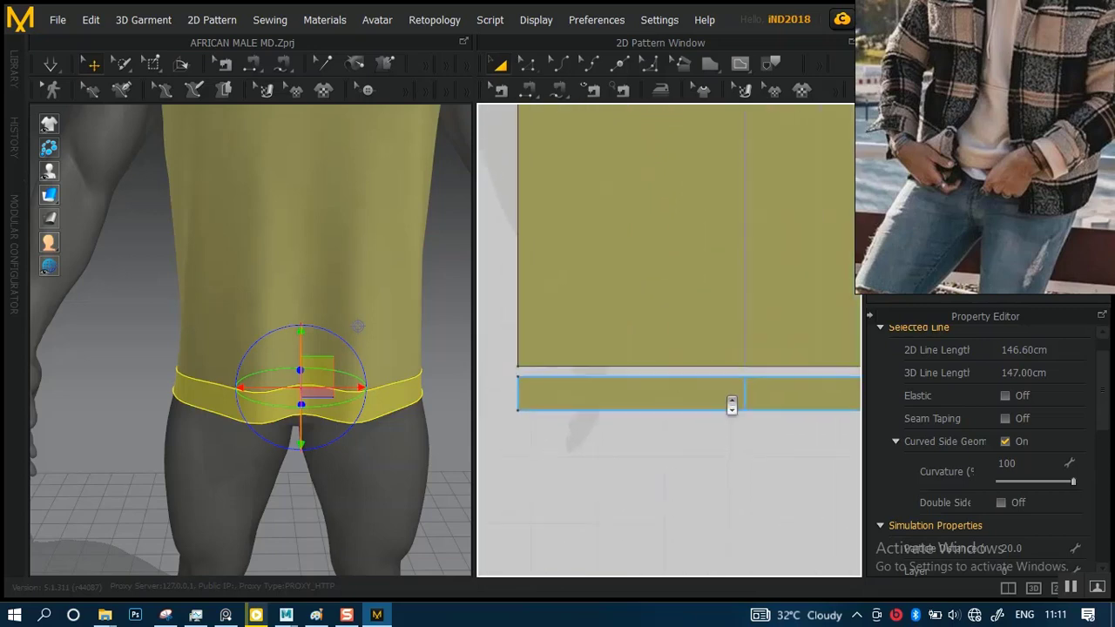
{"action": "scroll", "coordinate": [732, 405], "scroll_direction": "up", "scroll_amount": 1}
{"action": "left_click", "coordinate": [772, 436]}
{"action": "scroll", "coordinate": [655, 393], "scroll_direction": "down", "scroll_amount": 3}
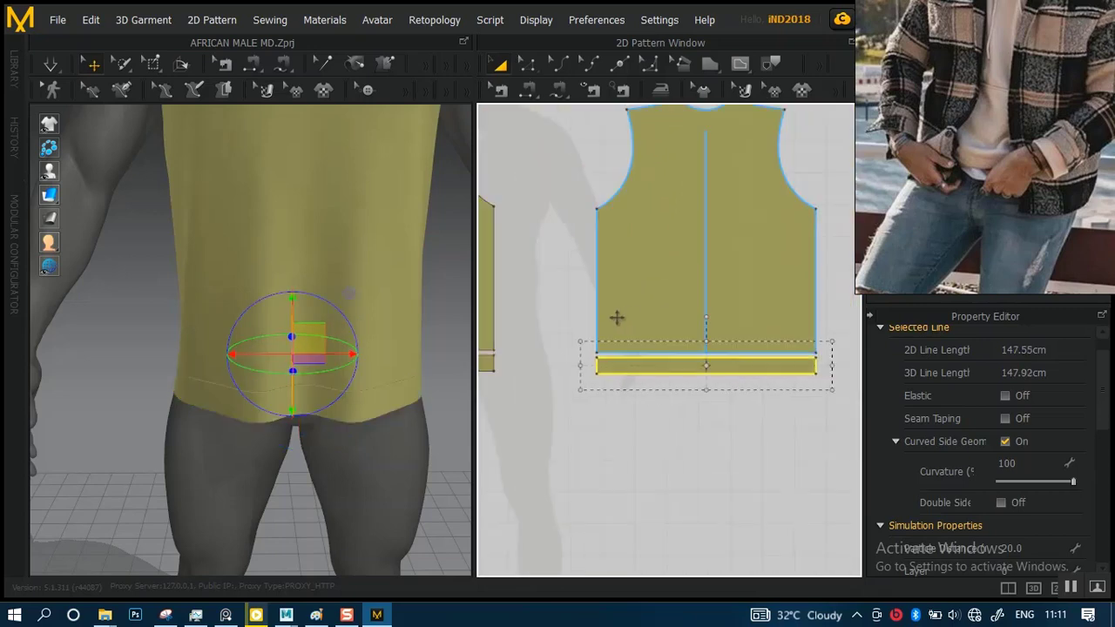
{"action": "middle_click_drag", "start_coordinate": [616, 318], "coordinate": [714, 373]}
{"action": "left_click", "coordinate": [695, 369], "text": "shift"}
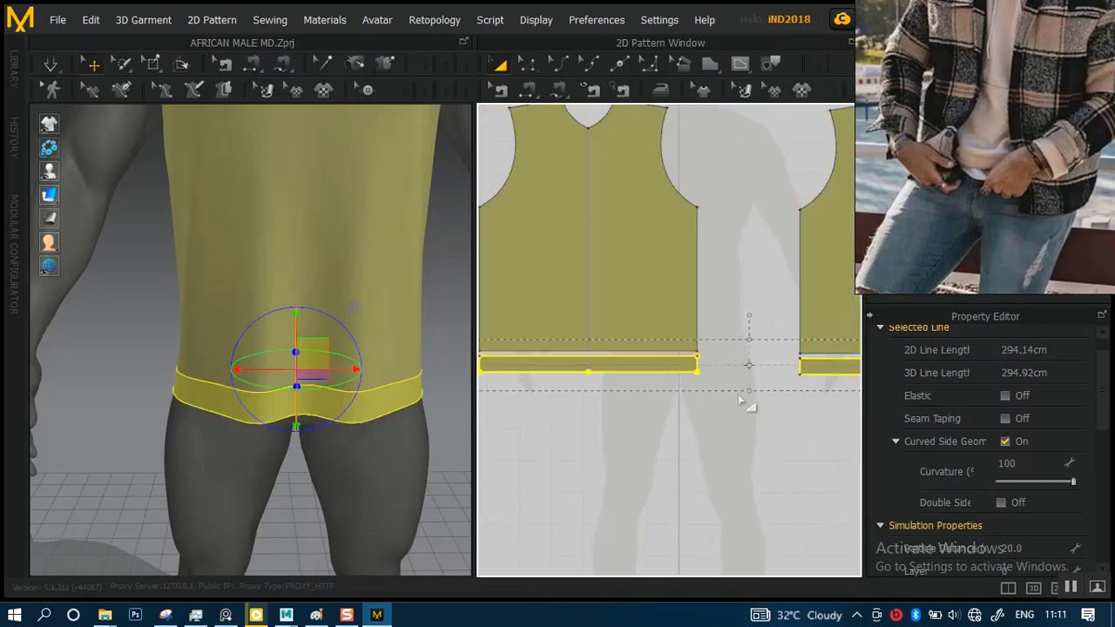
Try to make both hem bands taller by stretching them downward, and undo the change
{"action": "left_click_drag", "start_coordinate": [748, 388], "coordinate": [747, 395]}
{"action": "left_click_drag", "start_coordinate": [611, 372], "coordinate": [610, 379]}
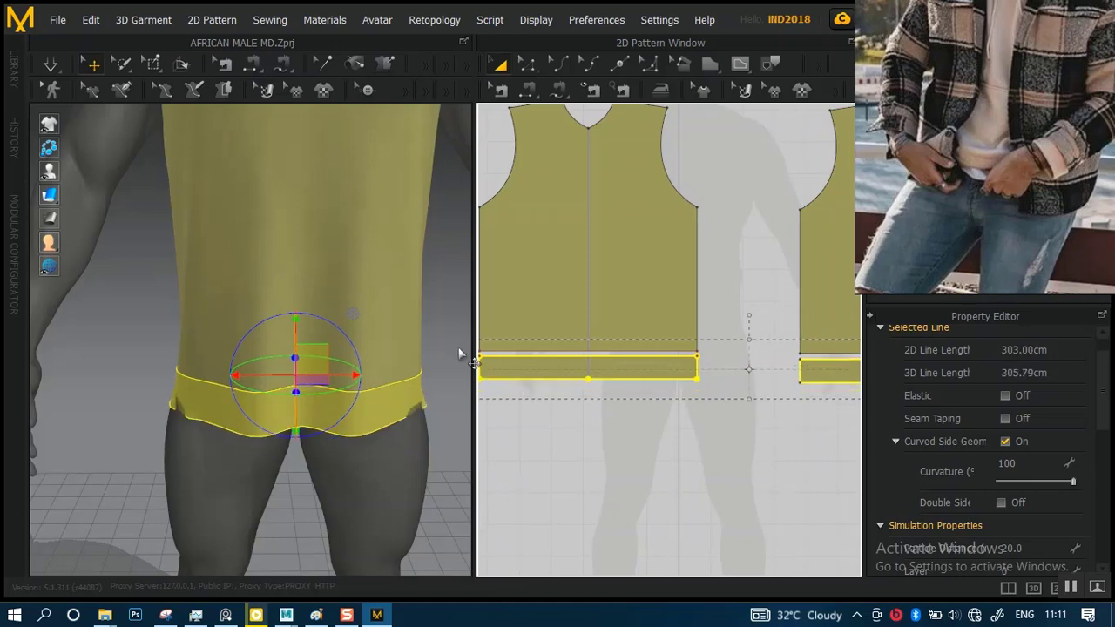
{"action": "key", "text": "ctrl+z"}
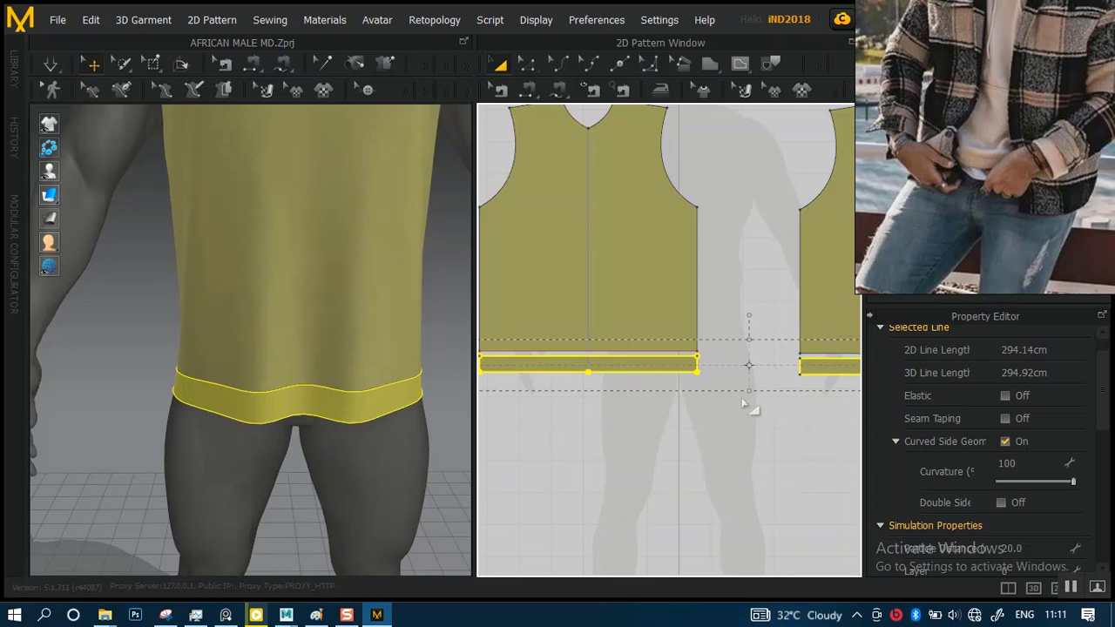
Stretch both hem bands slightly downward to make them taller, and check the garment from the side
{"action": "scroll", "coordinate": [741, 426], "scroll_direction": "up", "scroll_amount": 5}
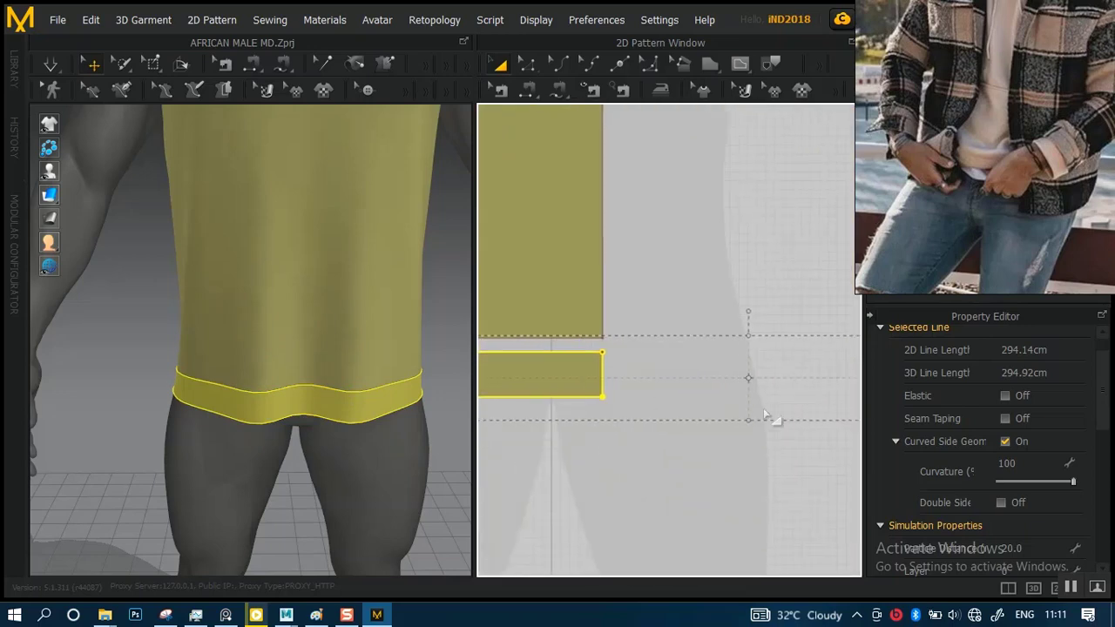
{"action": "left_click_drag", "start_coordinate": [749, 419], "coordinate": [749, 430]}
{"action": "scroll", "coordinate": [266, 283], "scroll_direction": "down", "scroll_amount": 3}
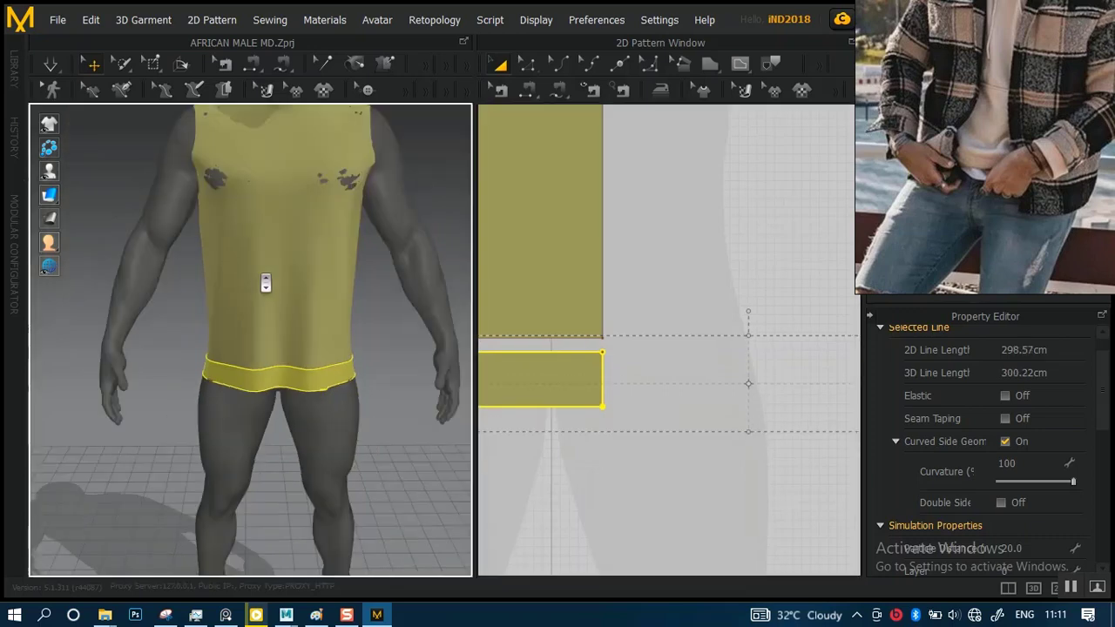
{"action": "scroll", "coordinate": [266, 283], "scroll_direction": "down", "scroll_amount": 3}
{"action": "scroll", "coordinate": [270, 293], "scroll_direction": "up", "scroll_amount": 5}
{"action": "right_click_drag", "start_coordinate": [236, 287], "coordinate": [141, 259]}
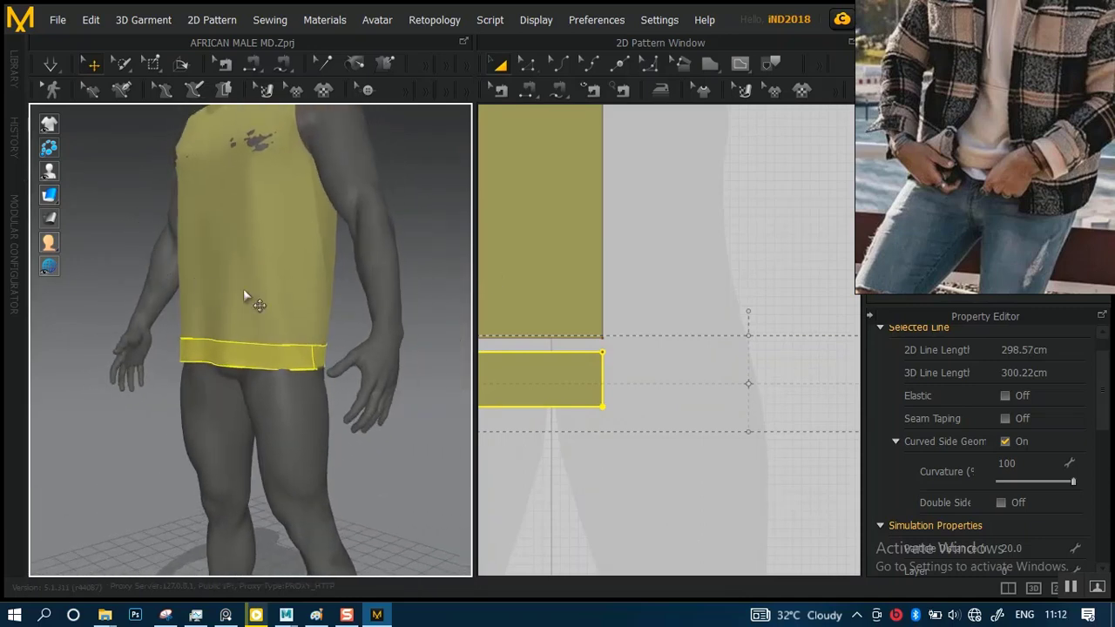
Select the front and back body pieces together and examine their length against the hem bands and the avatar
{"action": "scroll", "coordinate": [627, 385], "scroll_direction": "down", "scroll_amount": 5}
{"action": "right_click_drag", "start_coordinate": [611, 270], "coordinate": [639, 282]}
{"action": "left_click", "coordinate": [640, 283]}
{"action": "right_click_drag", "start_coordinate": [741, 328], "coordinate": [716, 317]}
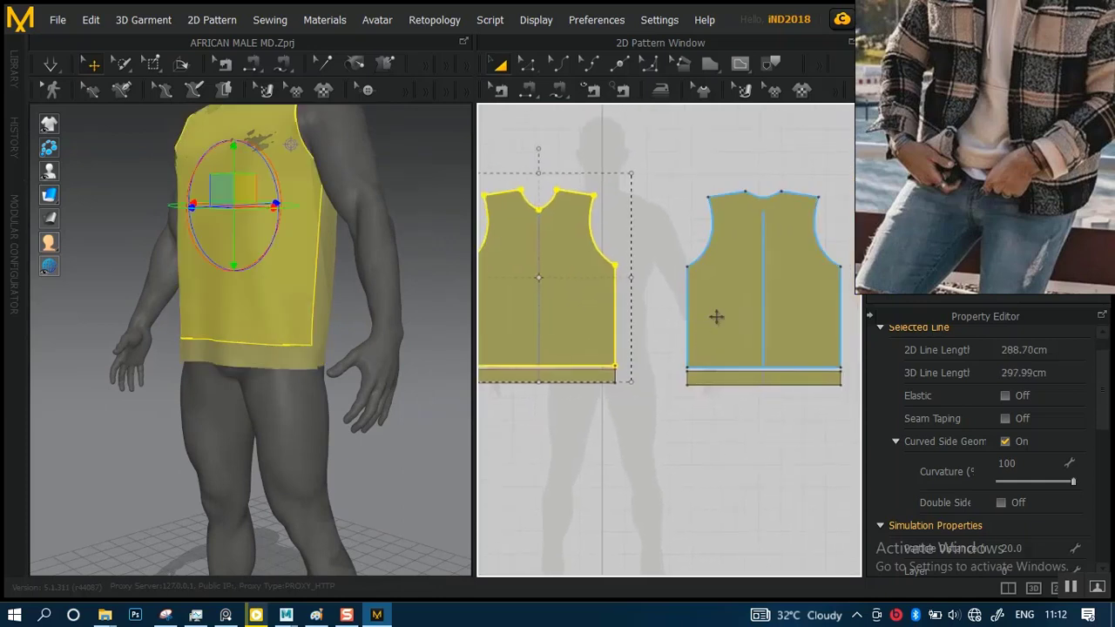
{"action": "left_click", "coordinate": [741, 303], "text": "shift"}
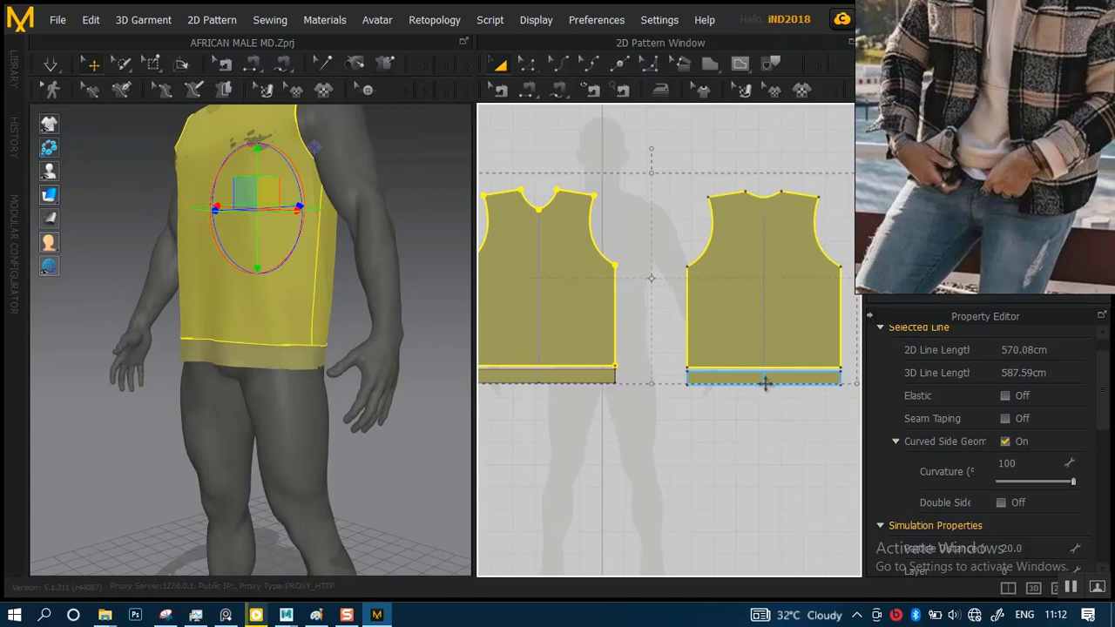
{"action": "mouse_move", "coordinate": [739, 331]}
{"action": "right_mouse_down"}
{"action": "mouse_move", "coordinate": [687, 336]}
{"action": "mouse_move", "coordinate": [667, 323]}
{"action": "mouse_move", "coordinate": [738, 311]}
{"action": "right_mouse_up"}
{"action": "scroll", "coordinate": [632, 316], "scroll_direction": "up", "scroll_amount": 3}
{"action": "middle_click_drag", "start_coordinate": [619, 346], "coordinate": [798, 354]}
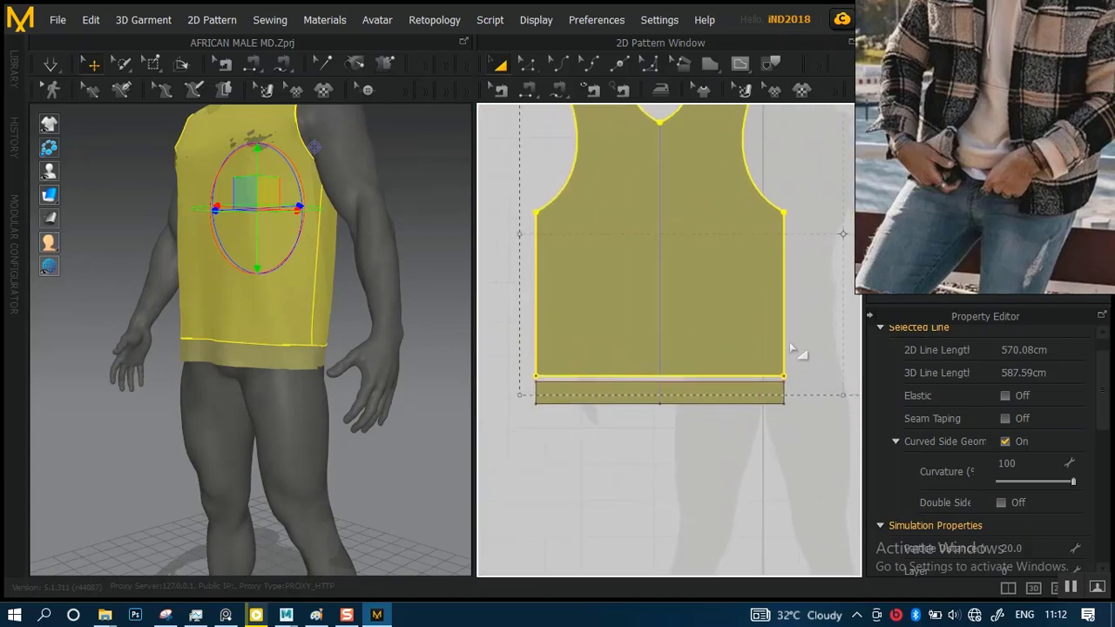
{"action": "scroll", "coordinate": [637, 317], "scroll_direction": "up", "scroll_amount": 2}
{"action": "scroll", "coordinate": [636, 317], "scroll_direction": "down", "scroll_amount": 3}
{"action": "scroll", "coordinate": [610, 323], "scroll_direction": "up", "scroll_amount": 3}
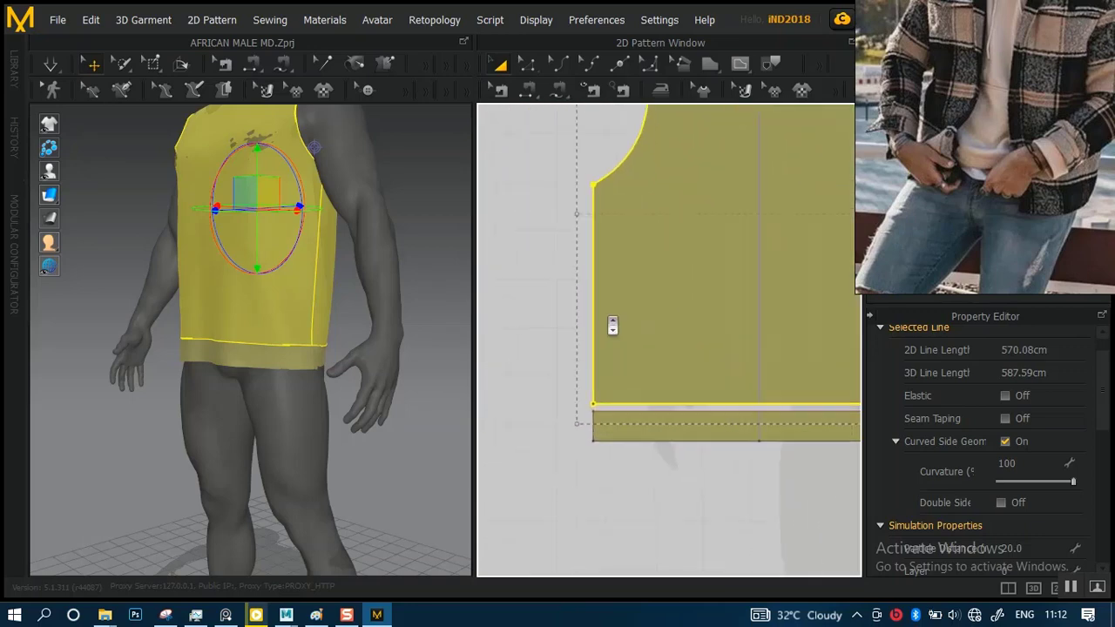
{"action": "scroll", "coordinate": [390, 306], "scroll_direction": "down", "scroll_amount": 5}
{"action": "right_click_drag", "start_coordinate": [346, 294], "coordinate": [413, 294]}
{"action": "scroll", "coordinate": [682, 334], "scroll_direction": "up", "scroll_amount": 3}
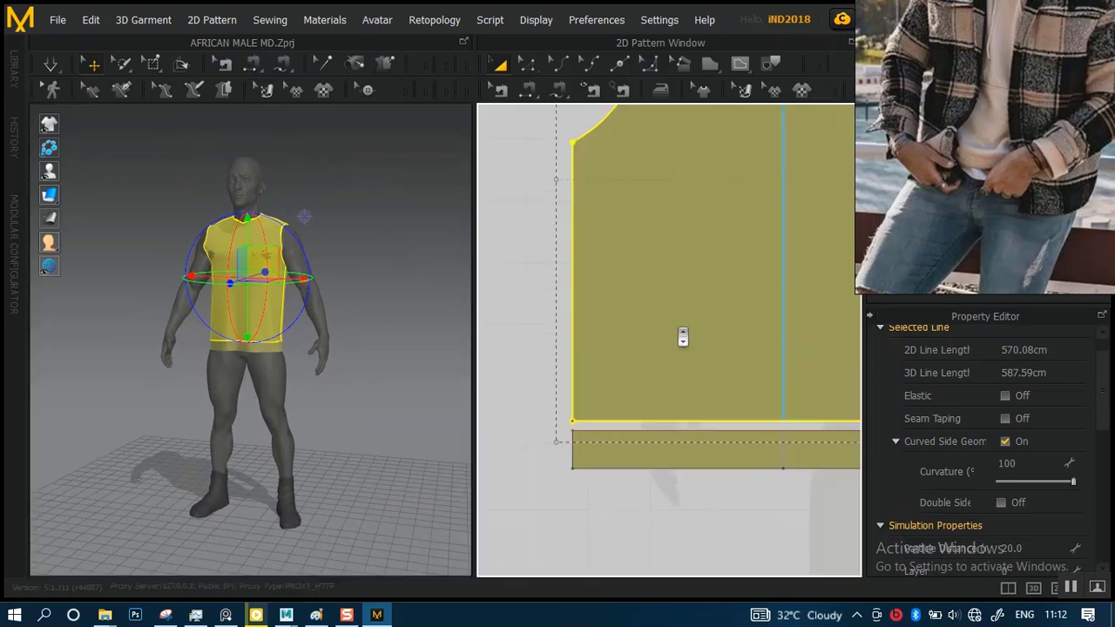
{"action": "scroll", "coordinate": [746, 391], "scroll_direction": "down", "scroll_amount": 5}
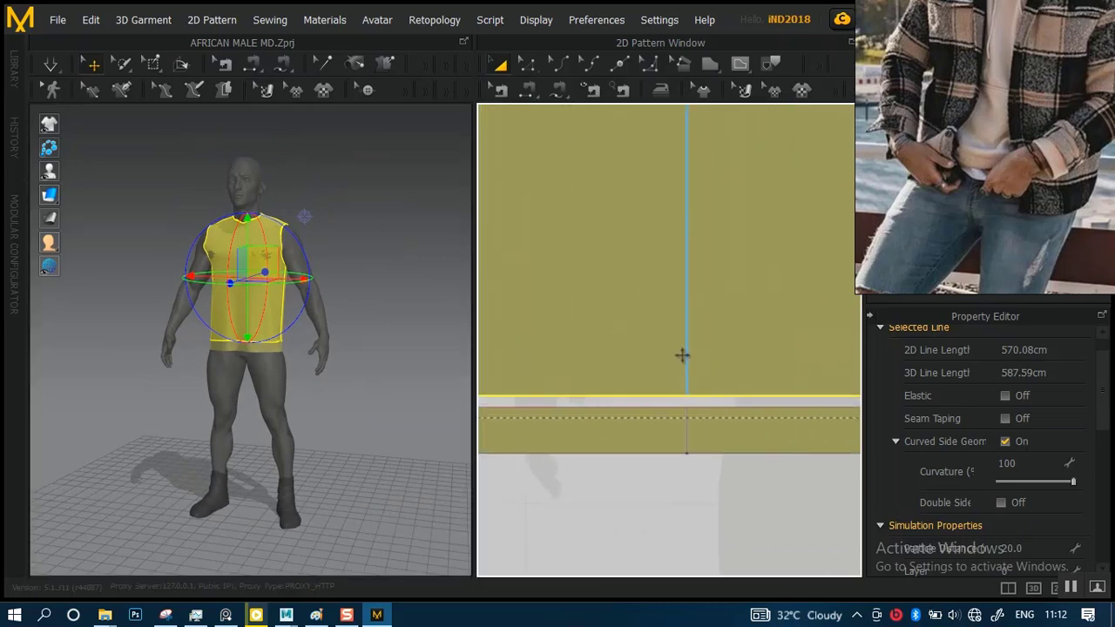
Pick Shape2D_837178_1 at the front body's lower edge and move it up by about 2.11 cm
{"action": "left_click", "coordinate": [526, 63]}
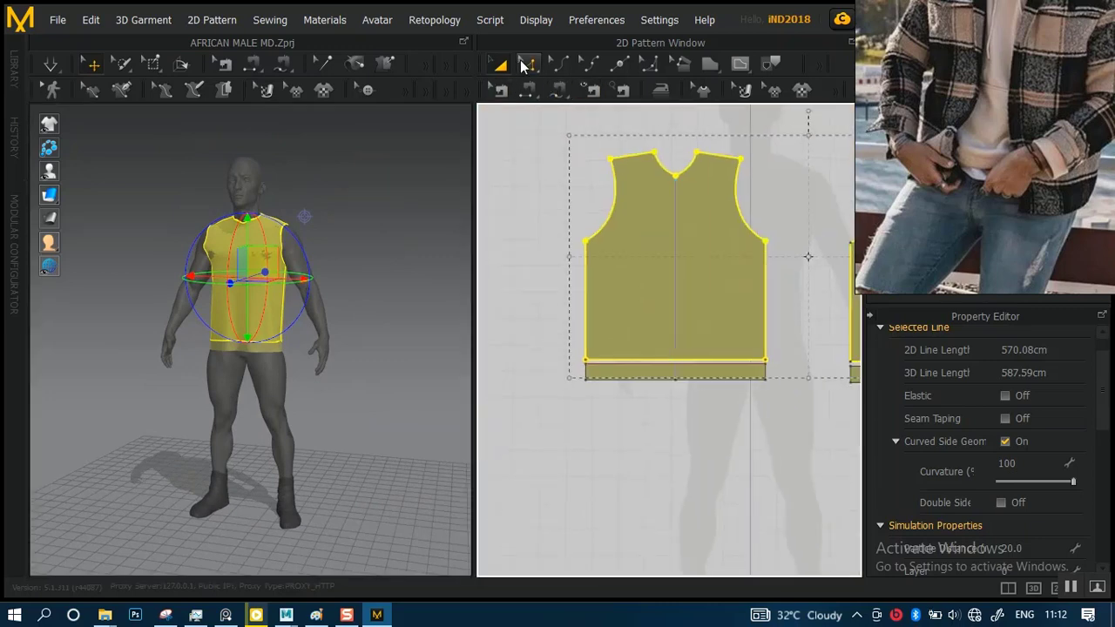
{"action": "scroll", "coordinate": [617, 305], "scroll_direction": "up", "scroll_amount": 5}
{"action": "middle_click_drag", "start_coordinate": [718, 385], "coordinate": [752, 350]}
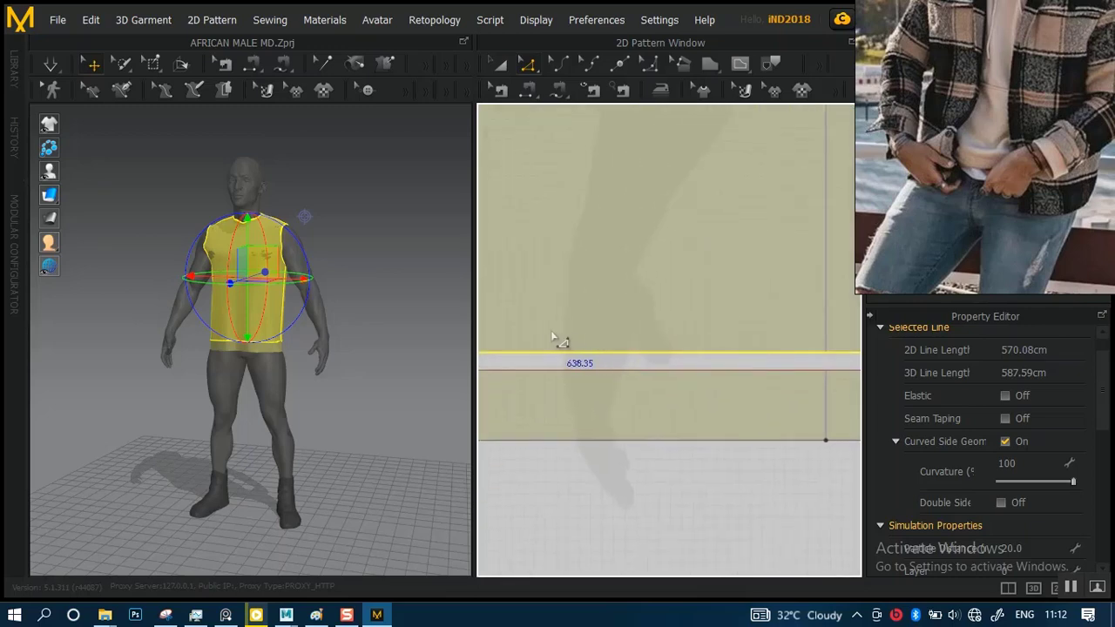
{"action": "middle_click_drag", "start_coordinate": [560, 340], "coordinate": [755, 345]}
{"action": "left_click", "coordinate": [633, 359]}
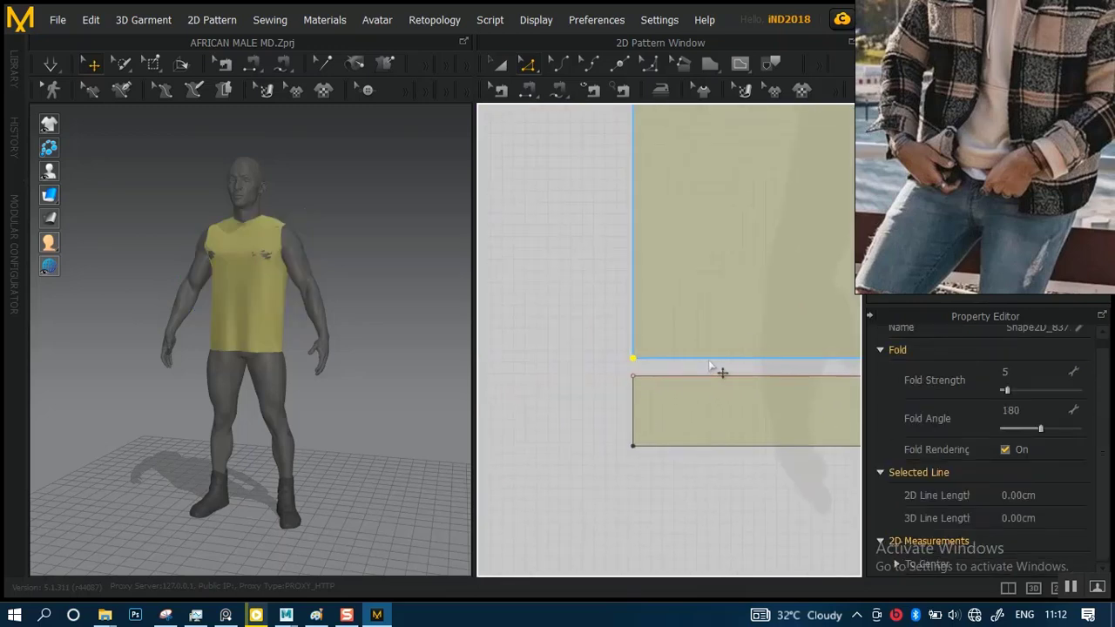
{"action": "mouse_move", "coordinate": [709, 361]}
{"action": "left_click", "coordinate": [545, 207]}
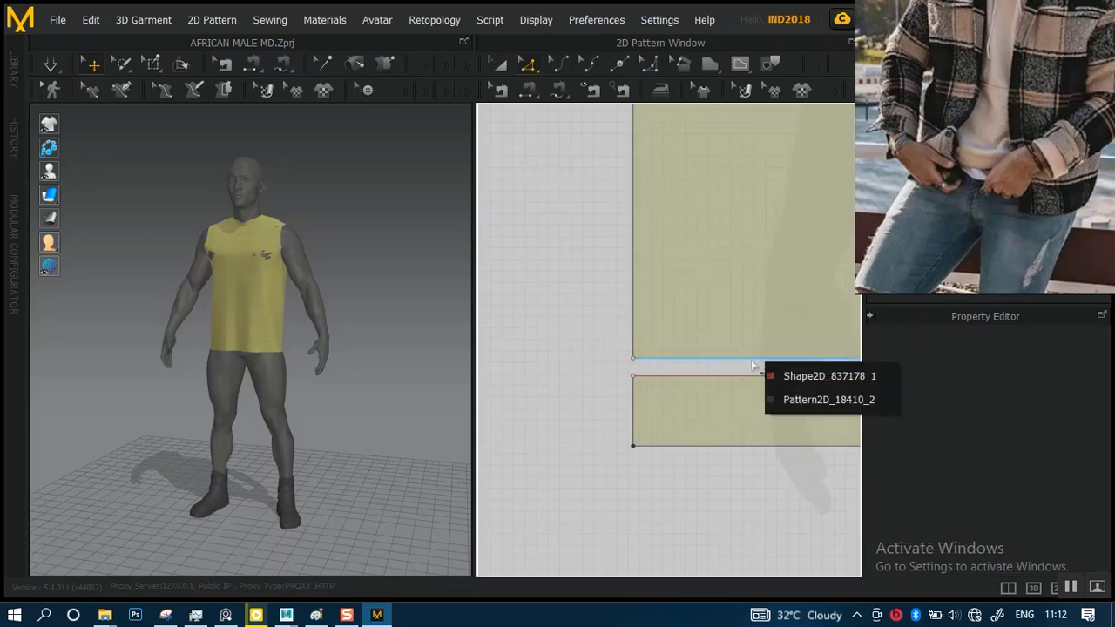
{"action": "left_click", "coordinate": [798, 373]}
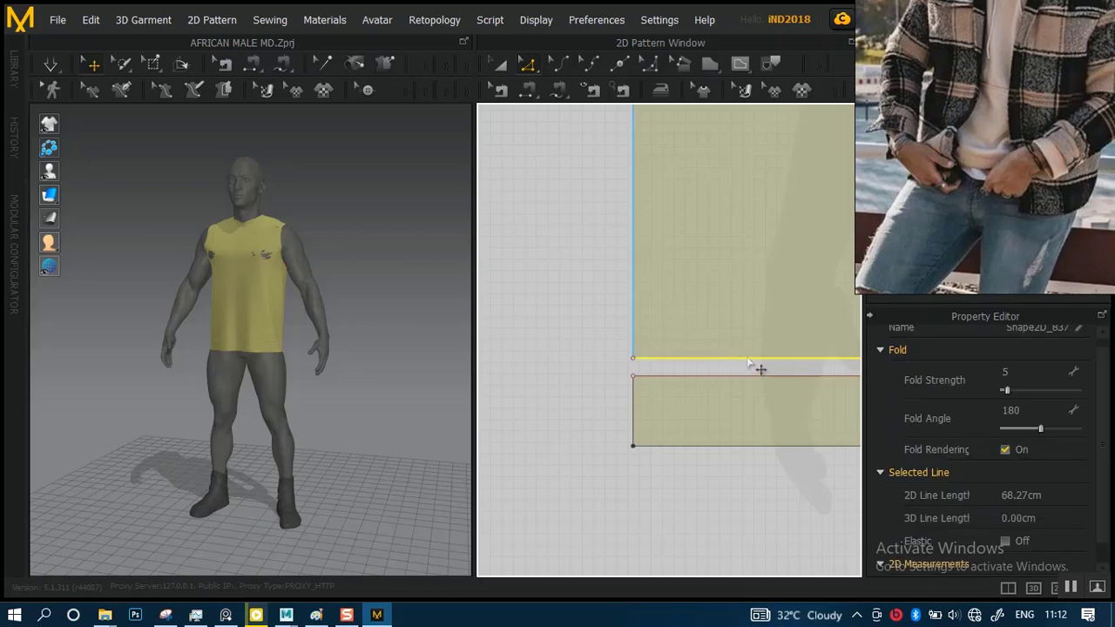
{"action": "left_click_drag", "start_coordinate": [748, 360], "coordinate": [742, 337]}
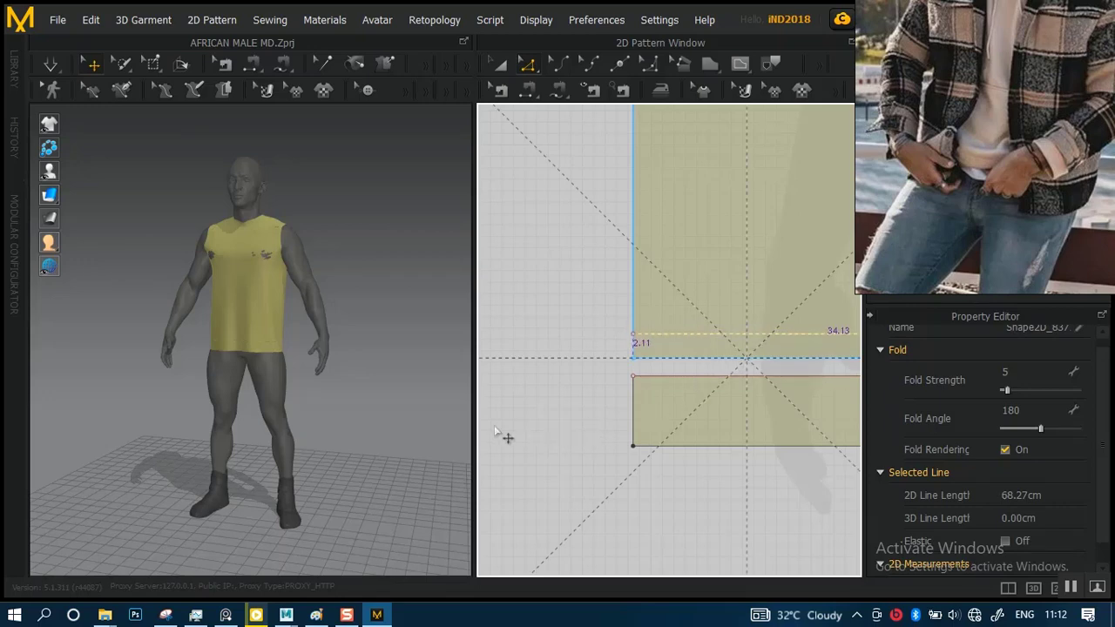
Move the back body's lower edge up slightly, away from its hem band
{"action": "scroll", "coordinate": [770, 331], "scroll_direction": "down", "scroll_amount": 3}
{"action": "middle_click_drag", "start_coordinate": [771, 329], "coordinate": [526, 340]}
{"action": "middle_click_drag", "start_coordinate": [717, 339], "coordinate": [522, 343]}
{"action": "middle_click_drag", "start_coordinate": [678, 351], "coordinate": [536, 360]}
{"action": "scroll", "coordinate": [738, 359], "scroll_direction": "up", "scroll_amount": 3}
{"action": "middle_click_drag", "start_coordinate": [727, 401], "coordinate": [572, 376]}
{"action": "left_click", "coordinate": [663, 371]}
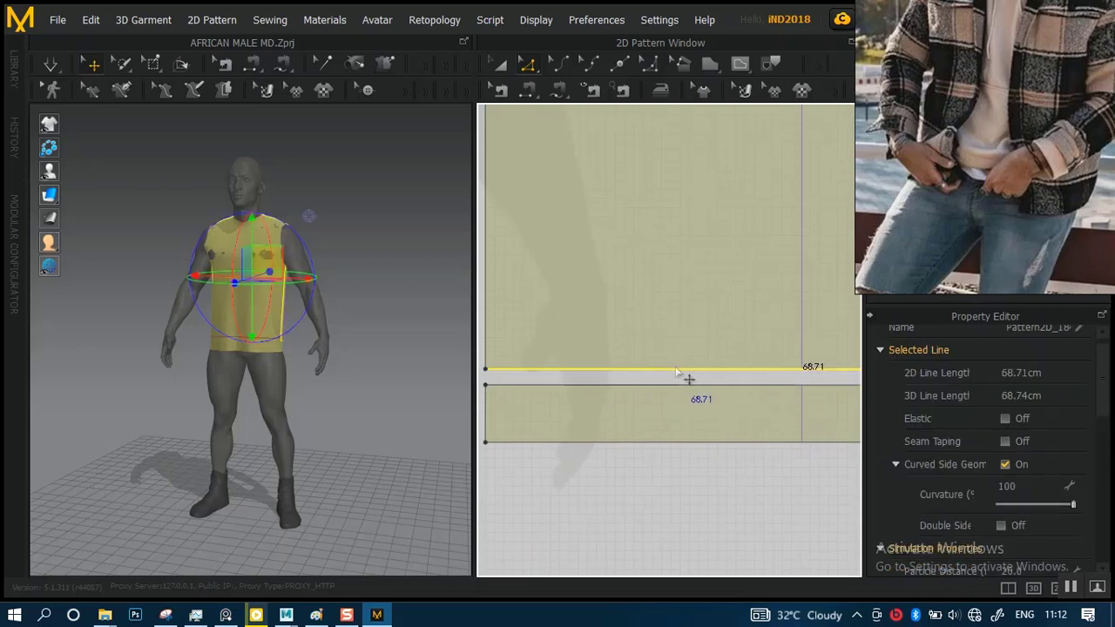
{"action": "left_click_drag", "start_coordinate": [676, 372], "coordinate": [679, 356]}
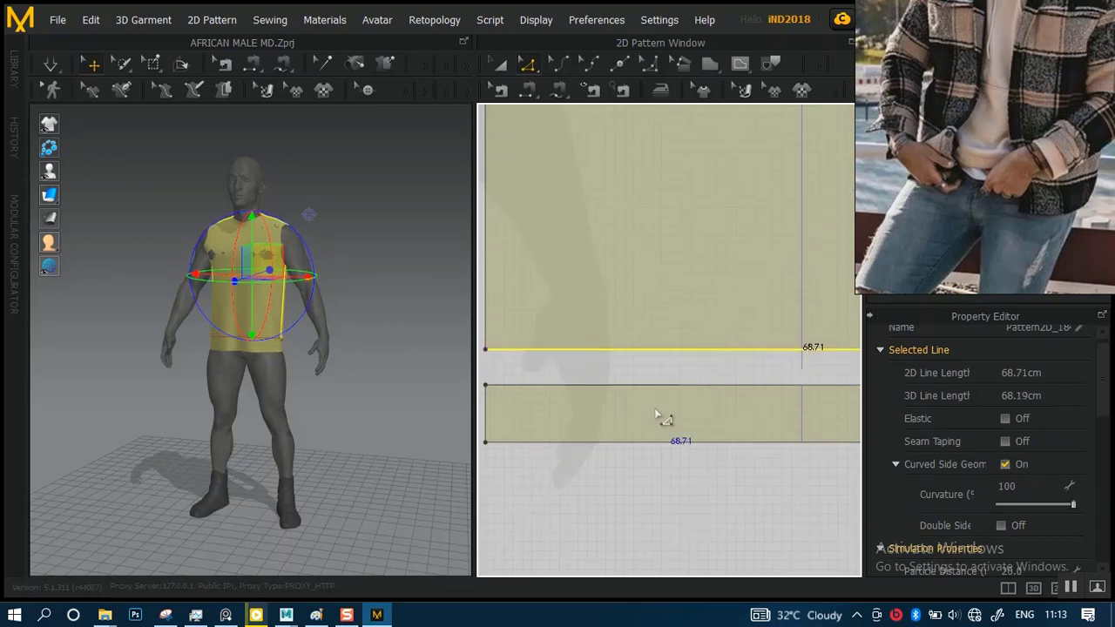
Simulate the garment and inspect the front hem seam on the avatar up close
{"action": "key", "text": "space"}
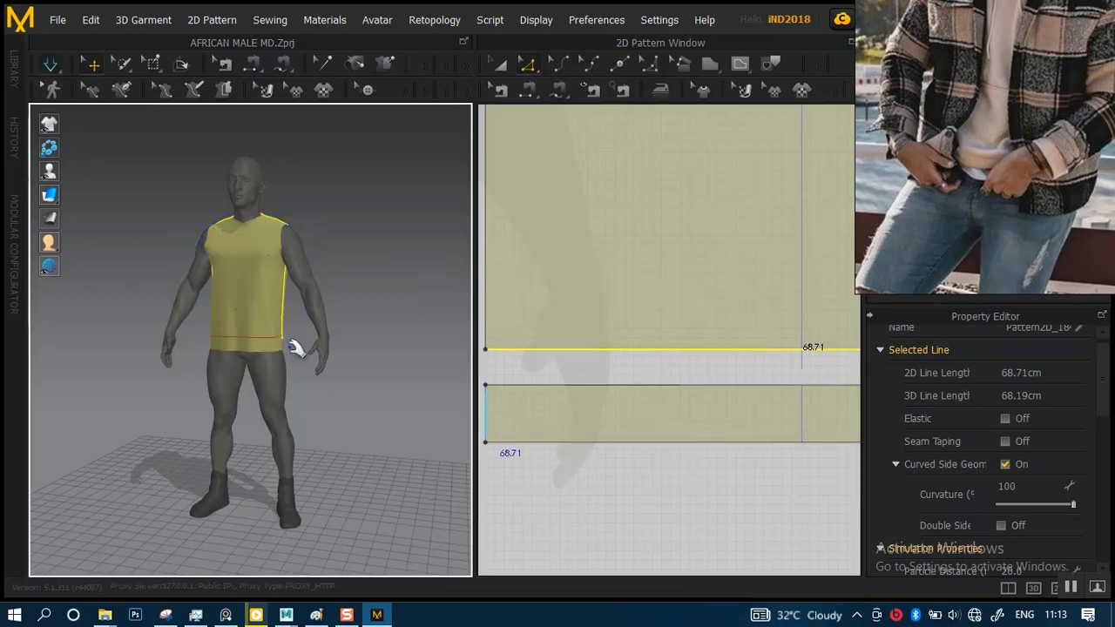
{"action": "scroll", "coordinate": [329, 374], "scroll_direction": "down", "scroll_amount": 4}
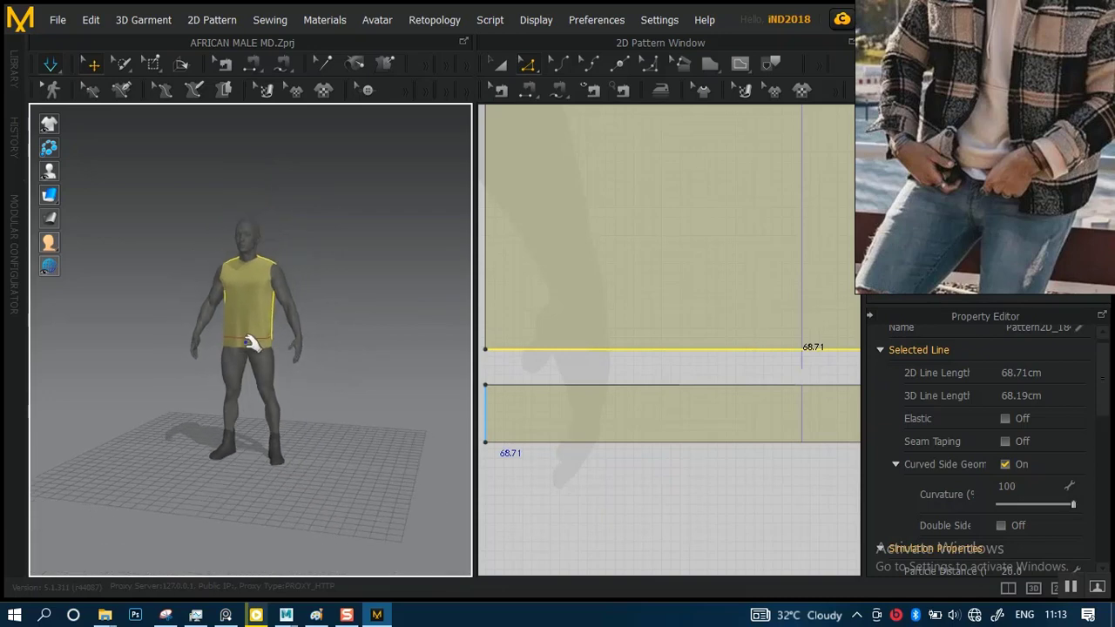
{"action": "scroll", "coordinate": [324, 302], "scroll_direction": "up", "scroll_amount": 6}
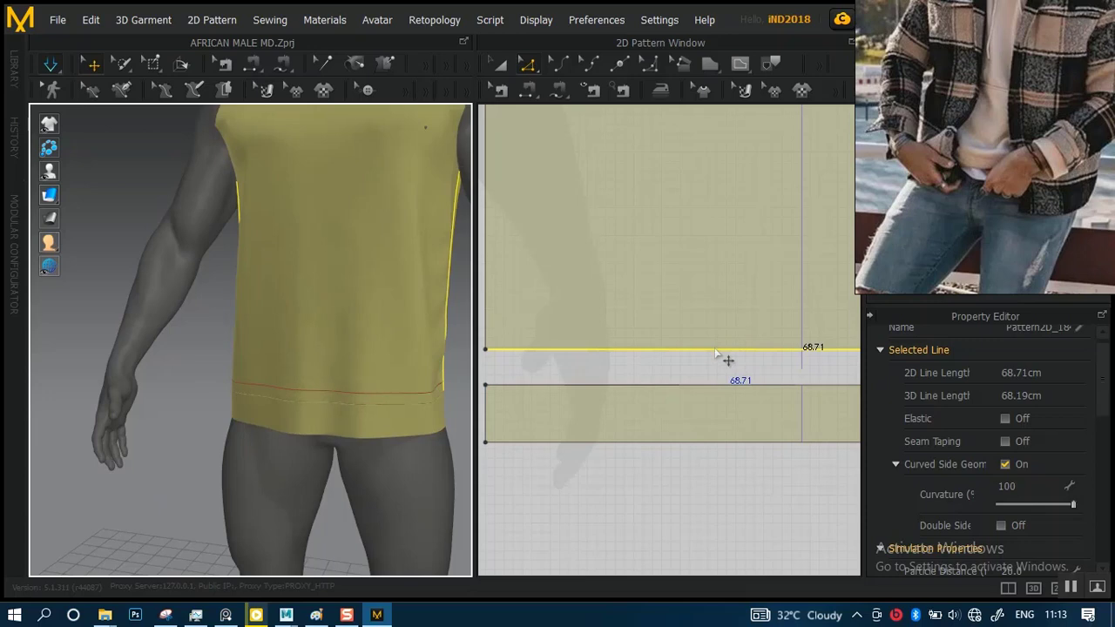
{"action": "scroll", "coordinate": [344, 392], "scroll_direction": "up", "scroll_amount": 4}
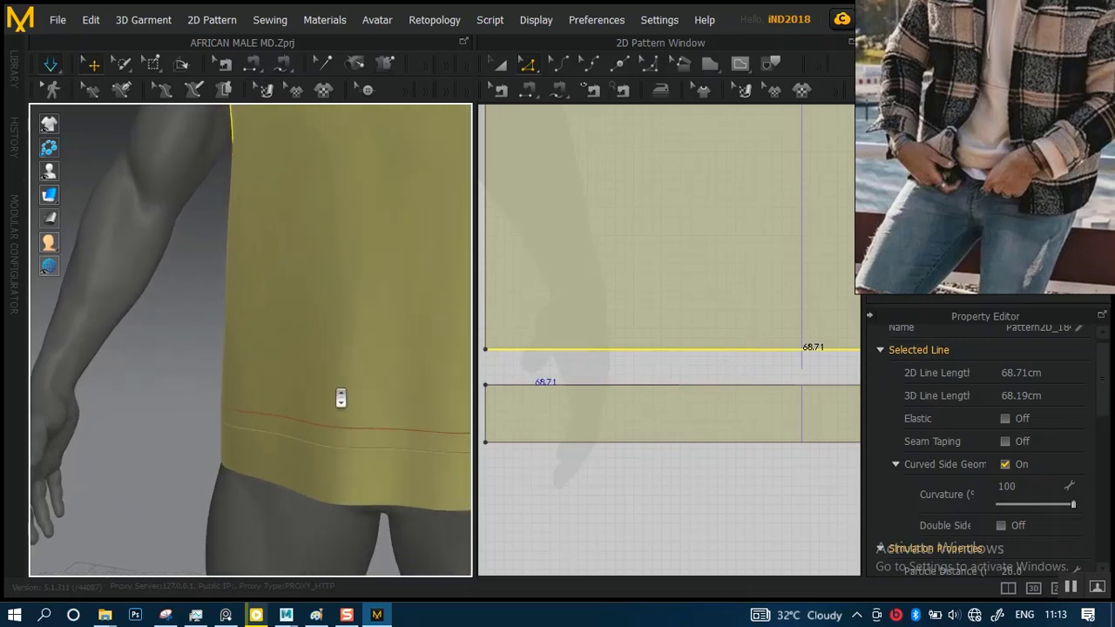
Examine the shortened garment around the avatar, comparing the line above the front hem band with the seam at the side
{"action": "scroll", "coordinate": [351, 386], "scroll_direction": "down", "scroll_amount": 5}
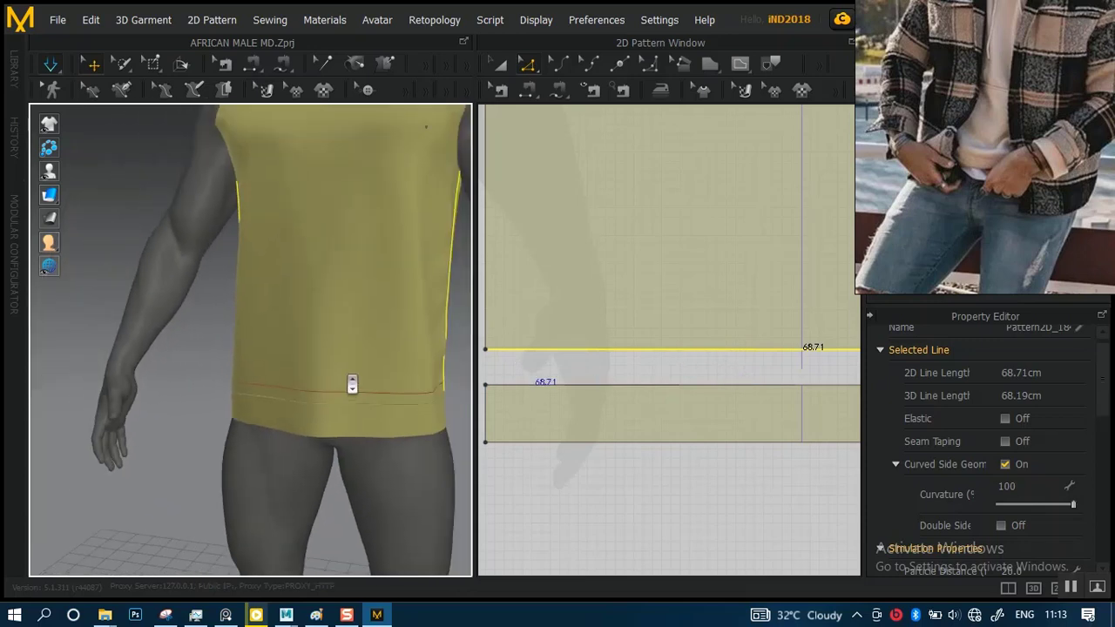
{"action": "scroll", "coordinate": [589, 398], "scroll_direction": "down", "scroll_amount": 2}
{"action": "scroll", "coordinate": [351, 291], "scroll_direction": "down", "scroll_amount": 3}
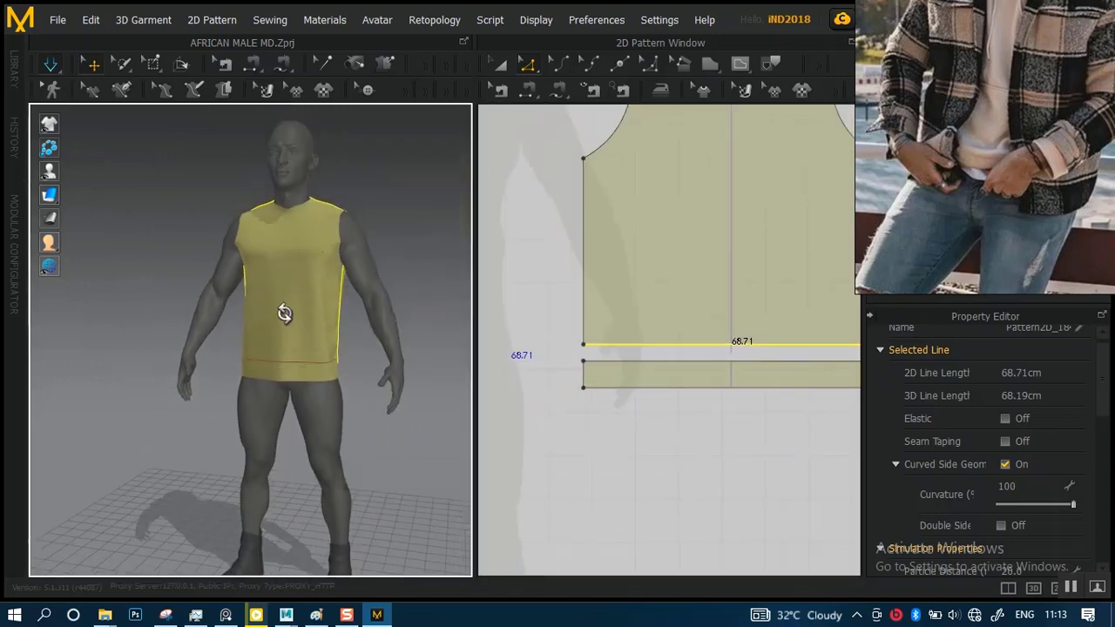
{"action": "right_click_drag", "start_coordinate": [286, 311], "coordinate": [424, 306]}
{"action": "scroll", "coordinate": [438, 393], "scroll_direction": "up", "scroll_amount": 5}
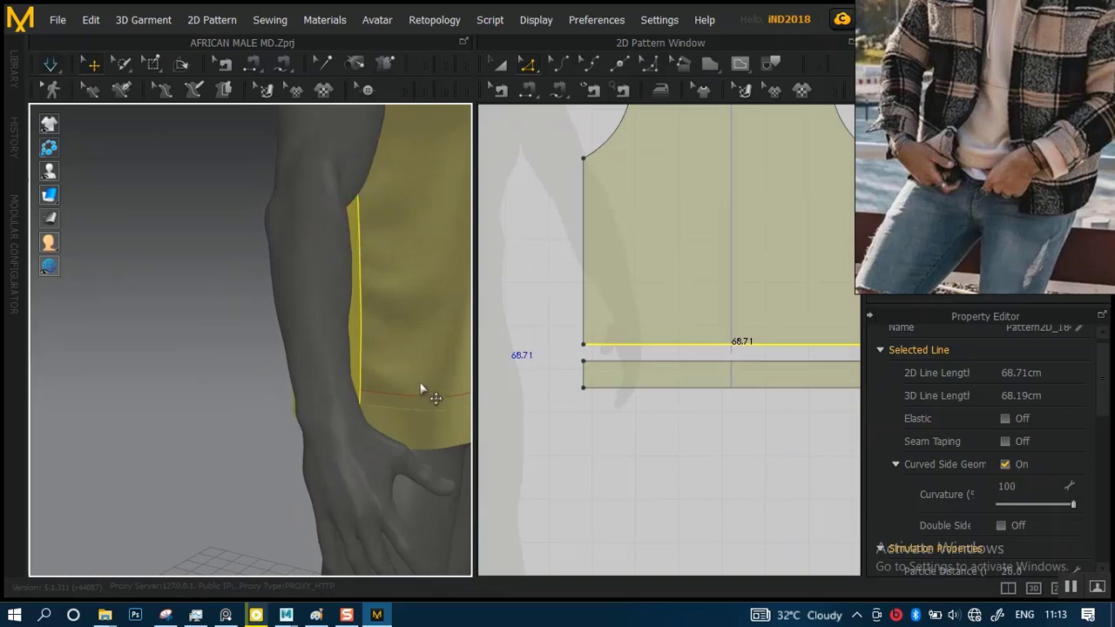
{"action": "left_click", "coordinate": [214, 339]}
{"action": "right_click_drag", "start_coordinate": [217, 348], "coordinate": [405, 368]}
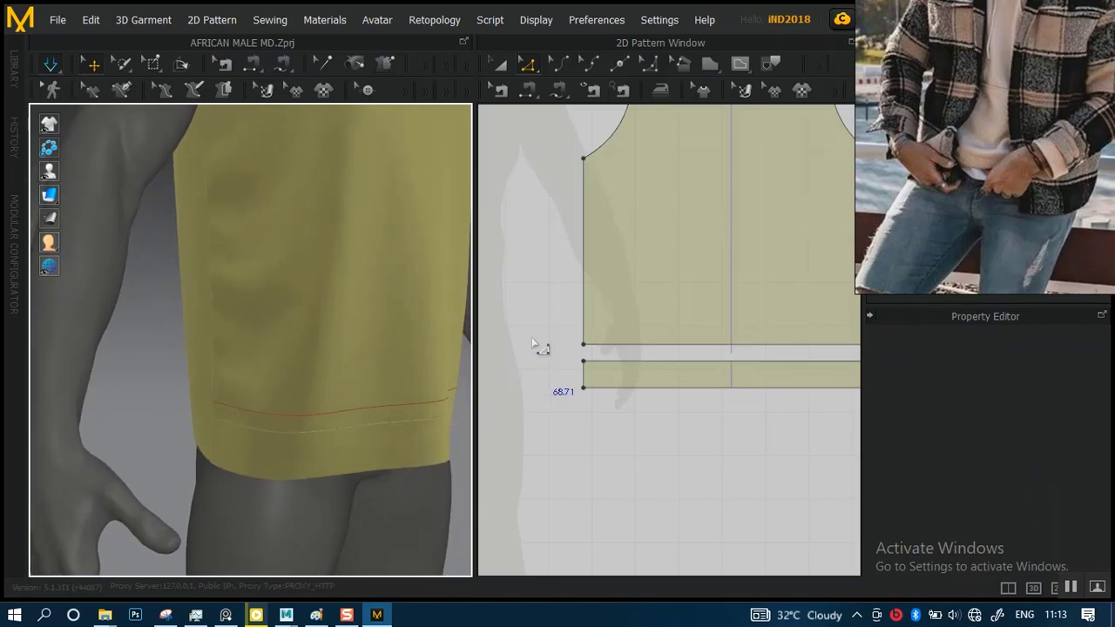
{"action": "left_click", "coordinate": [397, 402]}
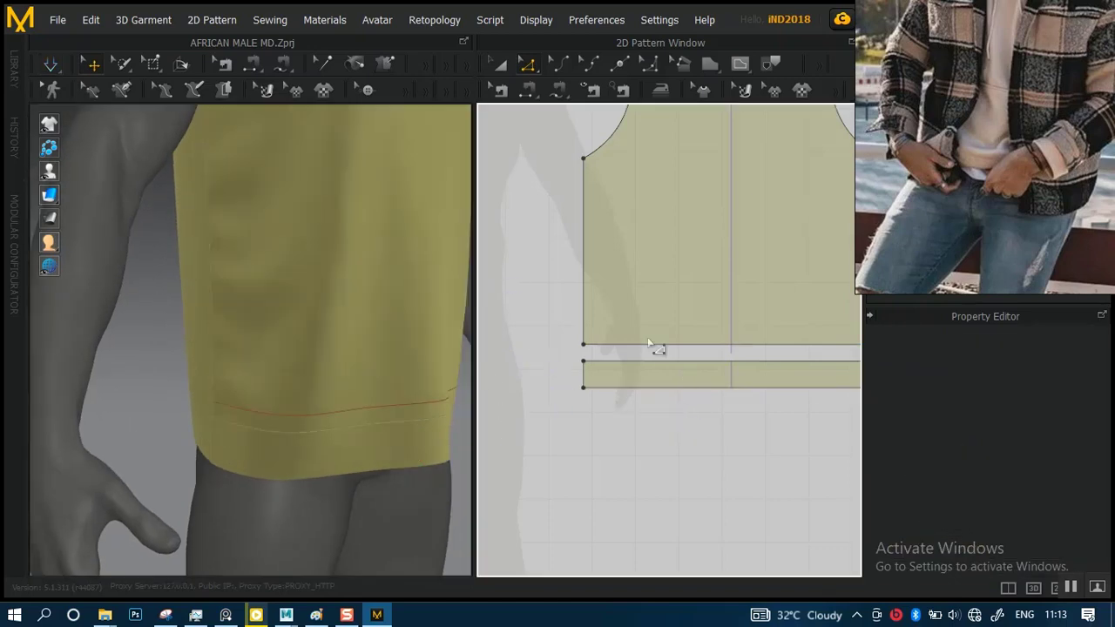
Delete the leftover internal line just above the front body's lower edge
{"action": "left_click", "coordinate": [648, 345]}
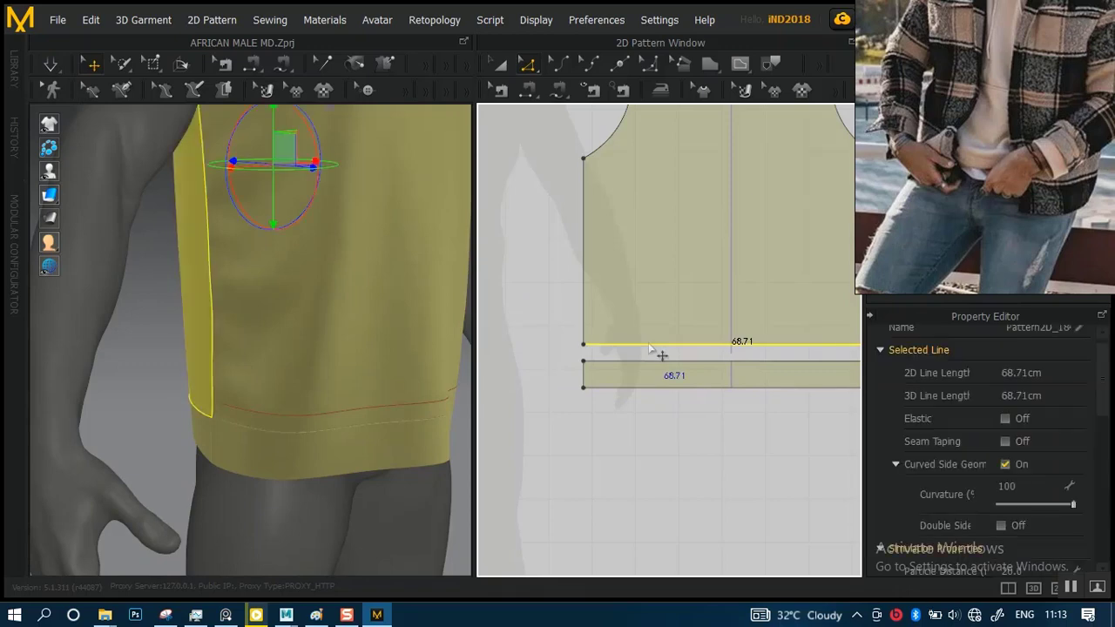
{"action": "right_click_drag", "start_coordinate": [560, 366], "coordinate": [770, 369]}
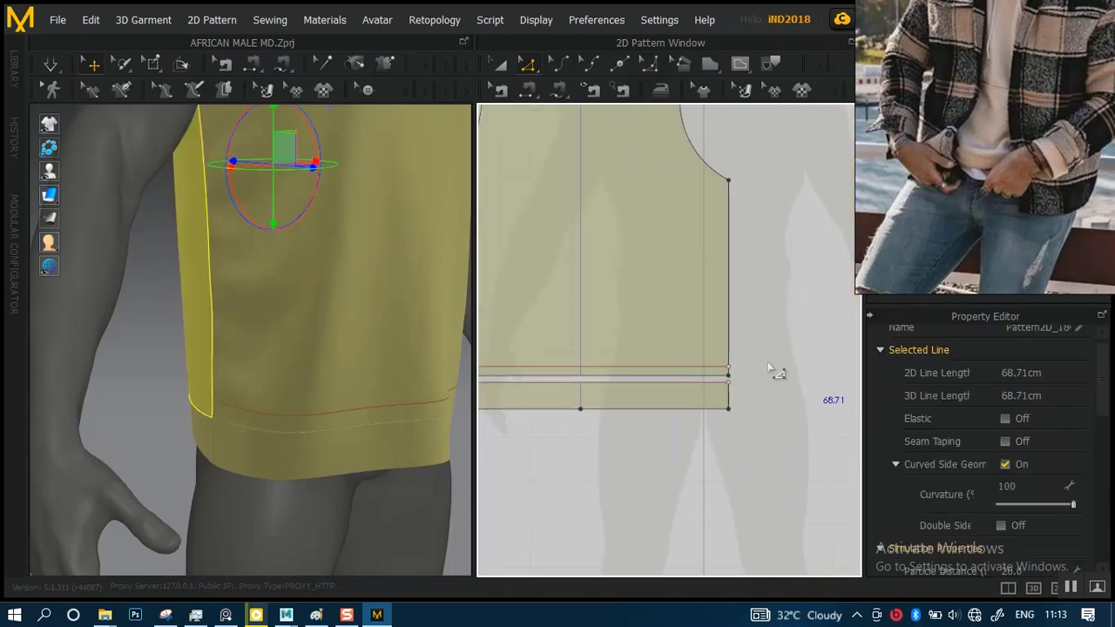
{"action": "scroll", "coordinate": [684, 374], "scroll_direction": "up", "scroll_amount": 3}
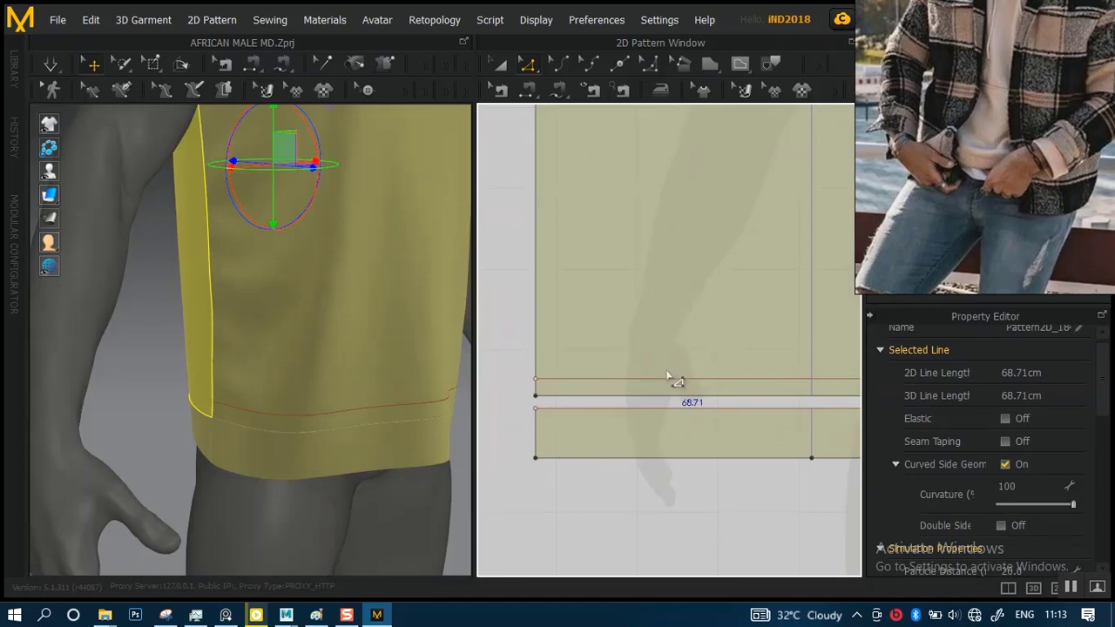
{"action": "left_click", "coordinate": [670, 379]}
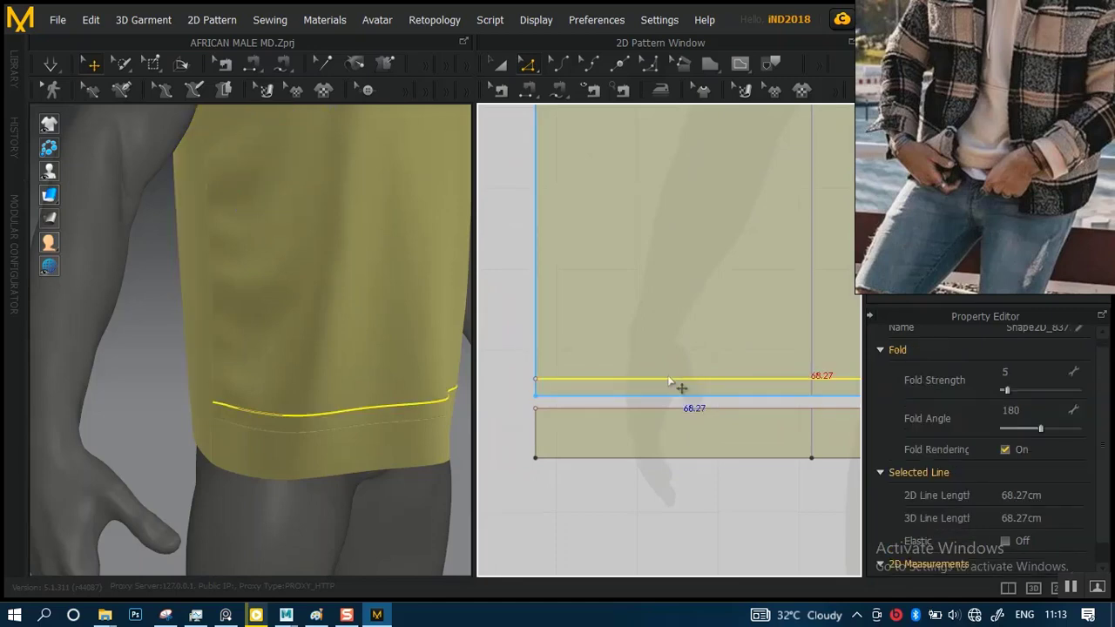
{"action": "left_click", "coordinate": [554, 397]}
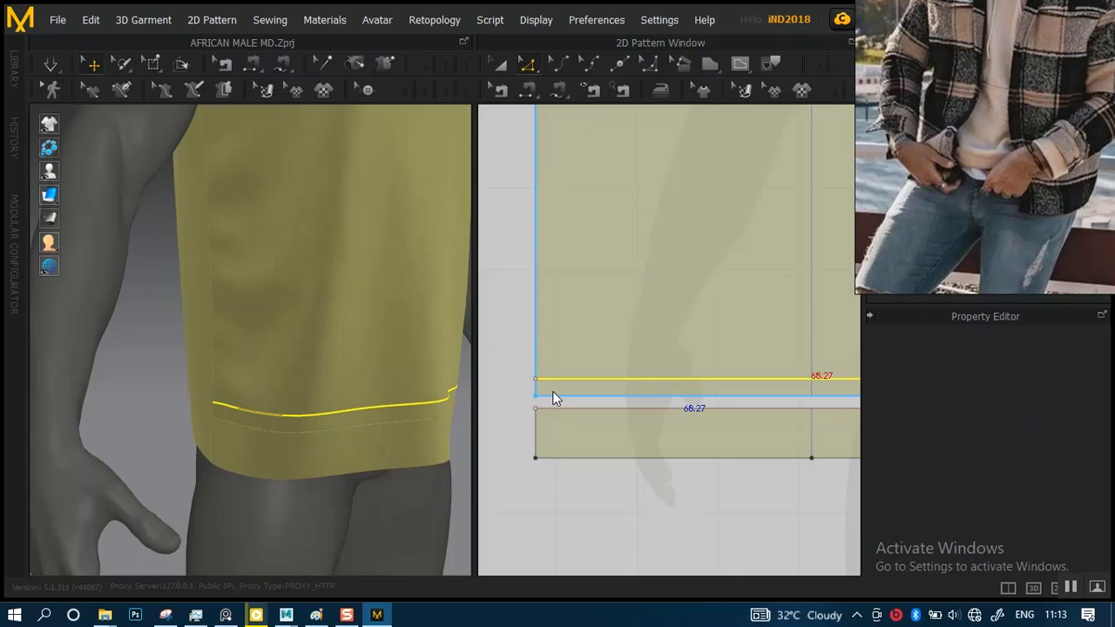
{"action": "key", "text": "Delete"}
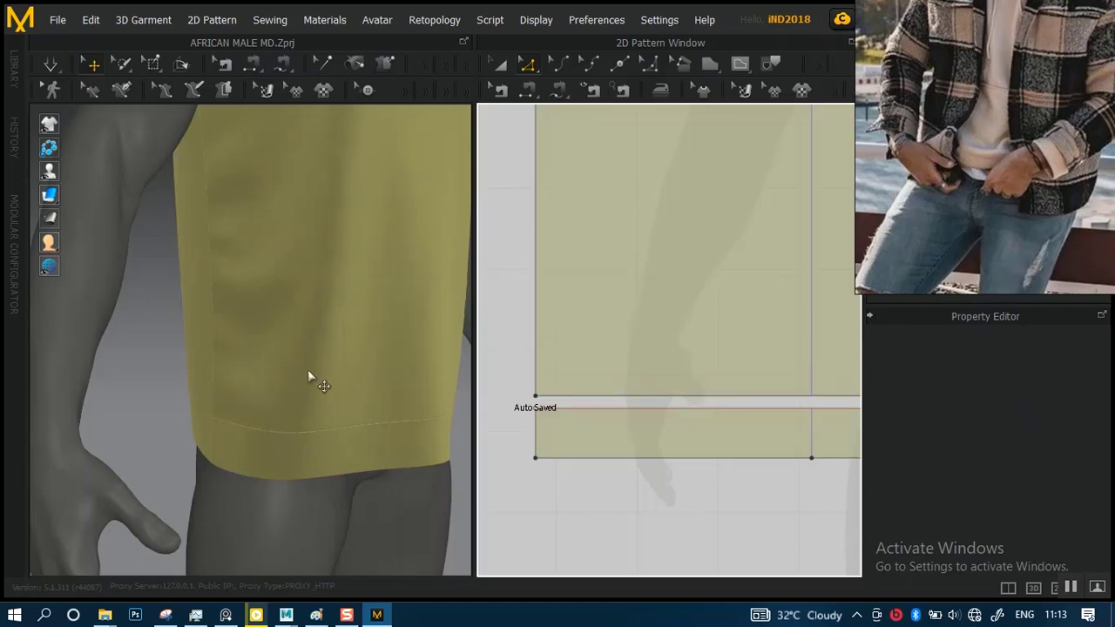
Examine the whole garment's fit and hem on the avatar from the front, sides and back
{"action": "scroll", "coordinate": [293, 316], "scroll_direction": "down", "scroll_amount": 2}
{"action": "scroll", "coordinate": [293, 316], "scroll_direction": "down", "scroll_amount": 4}
{"action": "right_click_drag", "start_coordinate": [325, 327], "coordinate": [244, 271]}
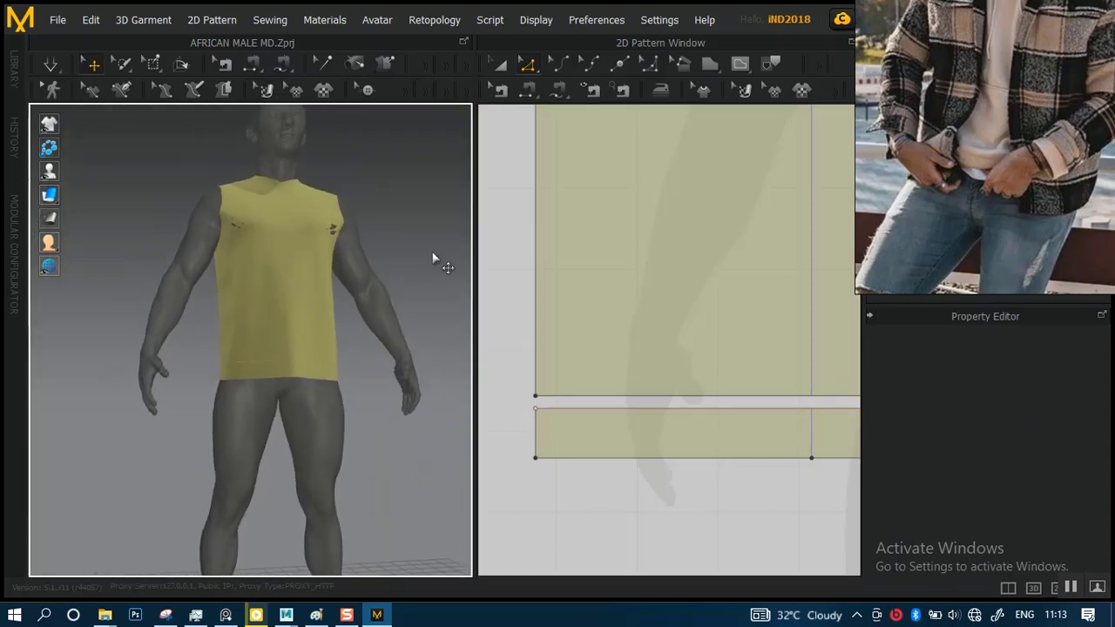
{"action": "right_click_drag", "start_coordinate": [404, 243], "coordinate": [345, 256]}
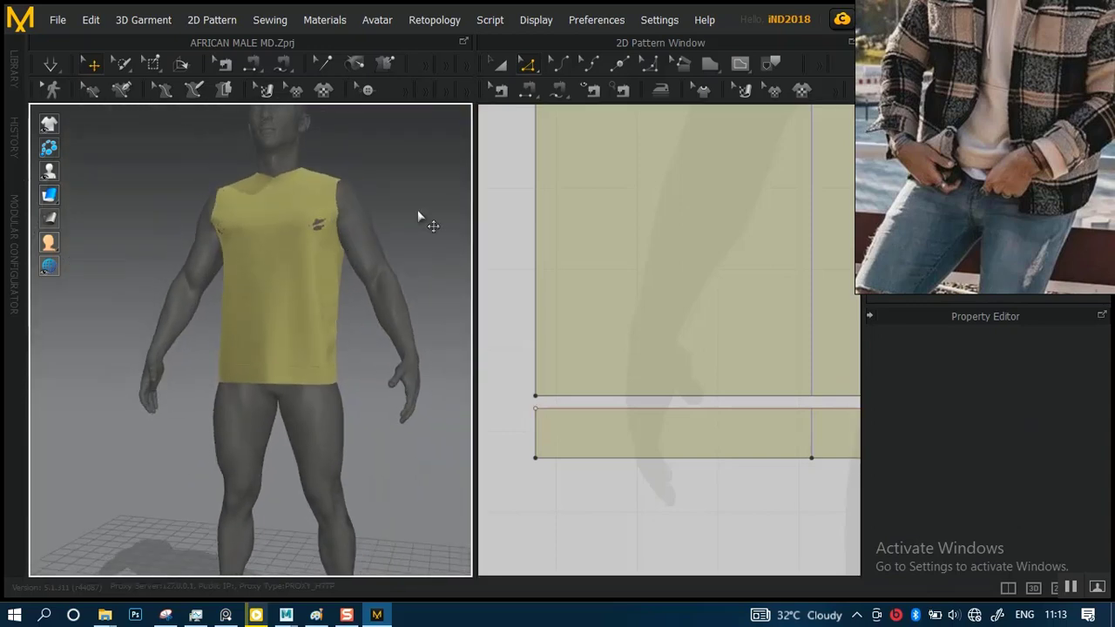
{"action": "right_click_drag", "start_coordinate": [435, 225], "coordinate": [433, 256]}
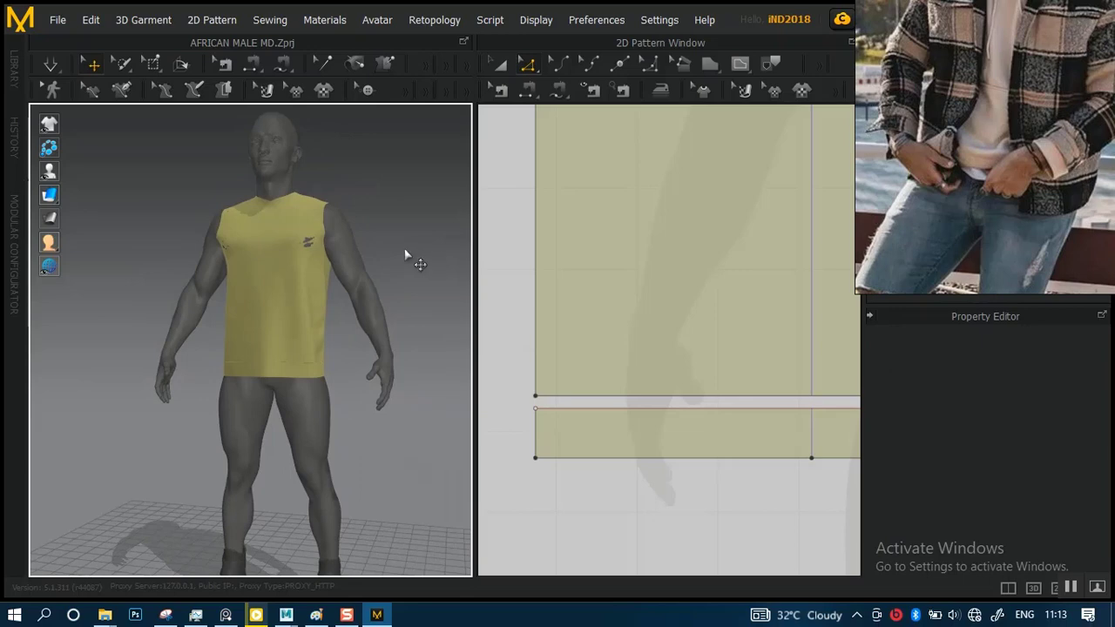
{"action": "scroll", "coordinate": [518, 230], "scroll_direction": "down", "scroll_amount": 2}
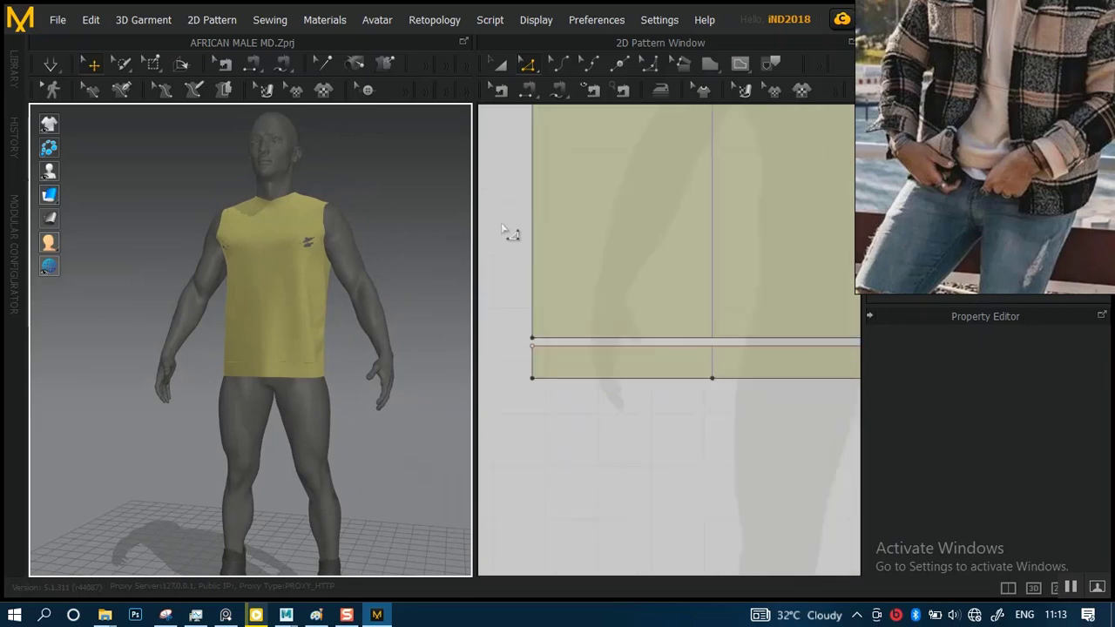
{"action": "left_click", "coordinate": [501, 230]}
{"action": "right_click_drag", "start_coordinate": [390, 242], "coordinate": [459, 246]}
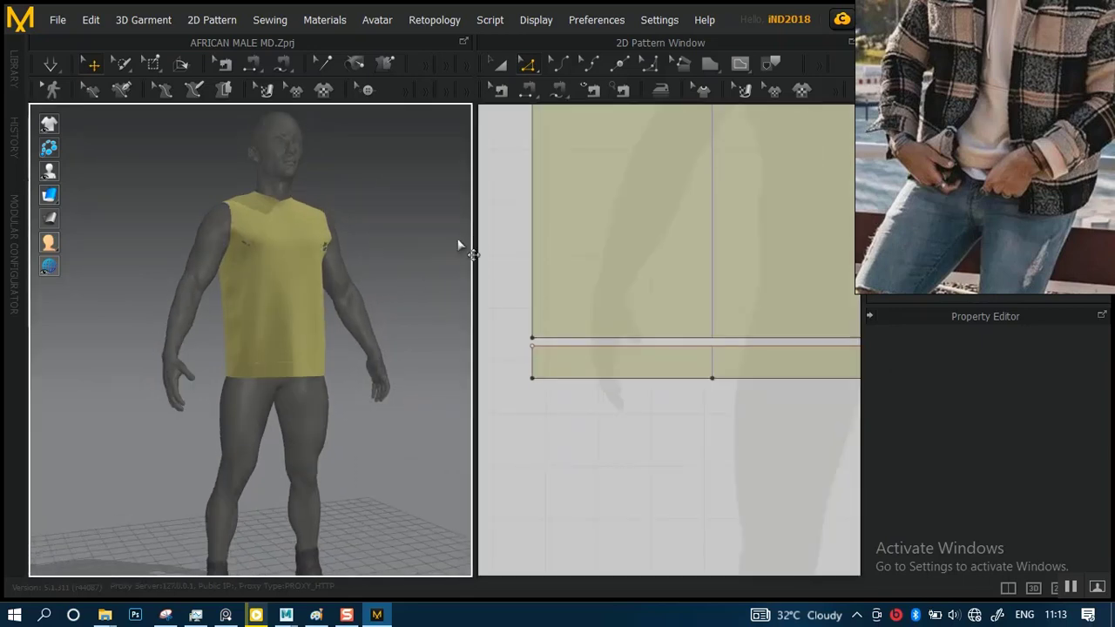
{"action": "scroll", "coordinate": [379, 246], "scroll_direction": "up", "scroll_amount": 3}
{"action": "right_click_drag", "start_coordinate": [405, 282], "coordinate": [26, 290]}
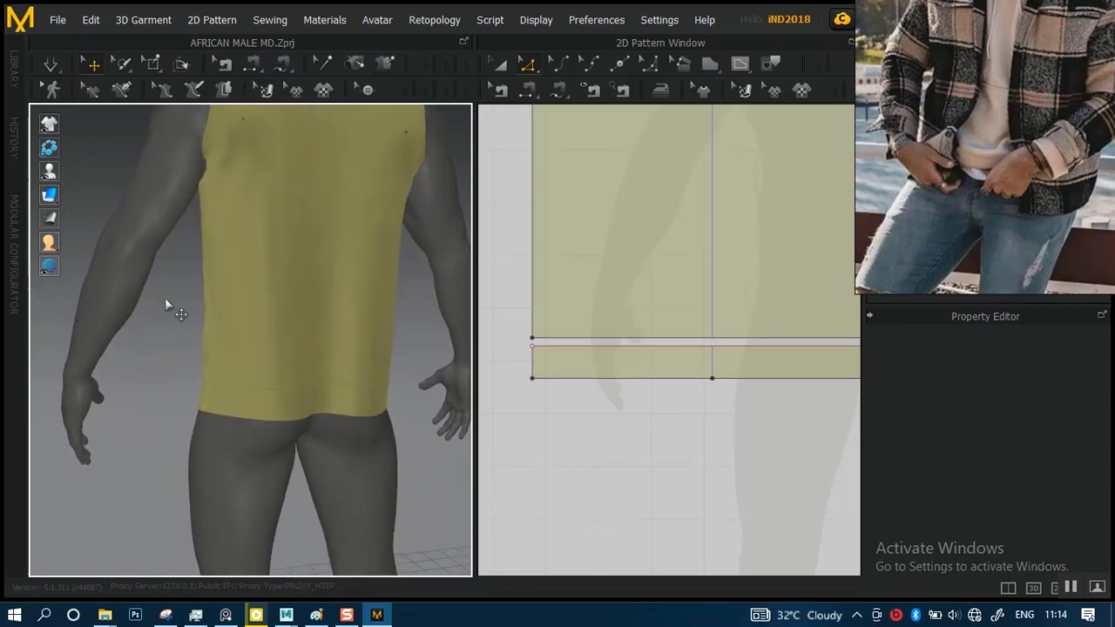
{"action": "right_click_drag", "start_coordinate": [166, 302], "coordinate": [453, 274]}
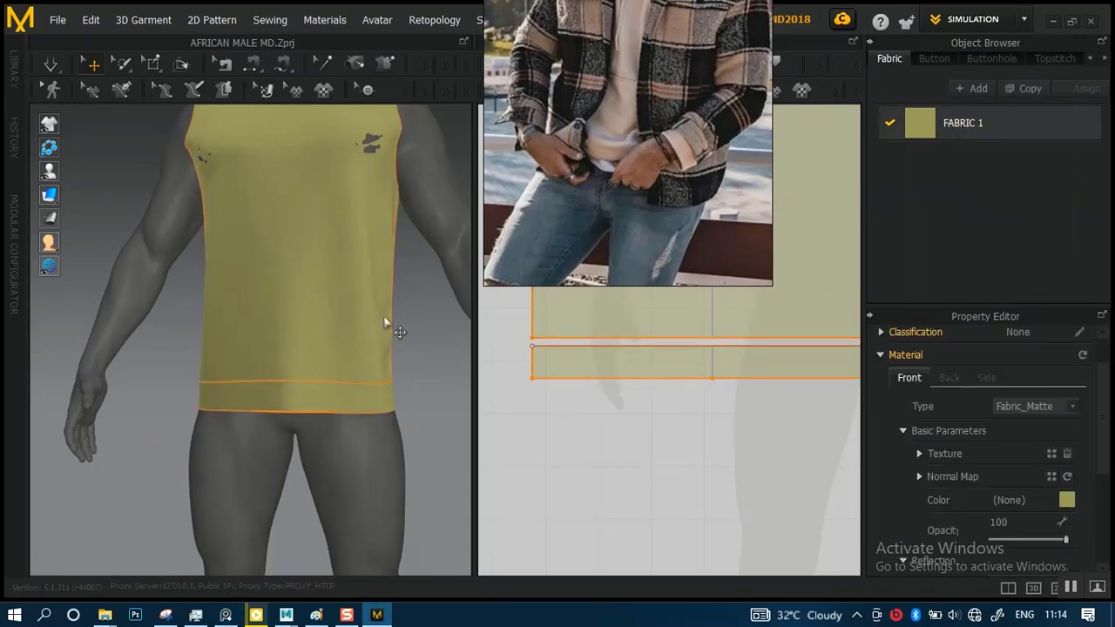
Set the colour of FABRIC 1 to the neutral grey 6F6F6F
{"action": "left_click", "coordinate": [1066, 499]}
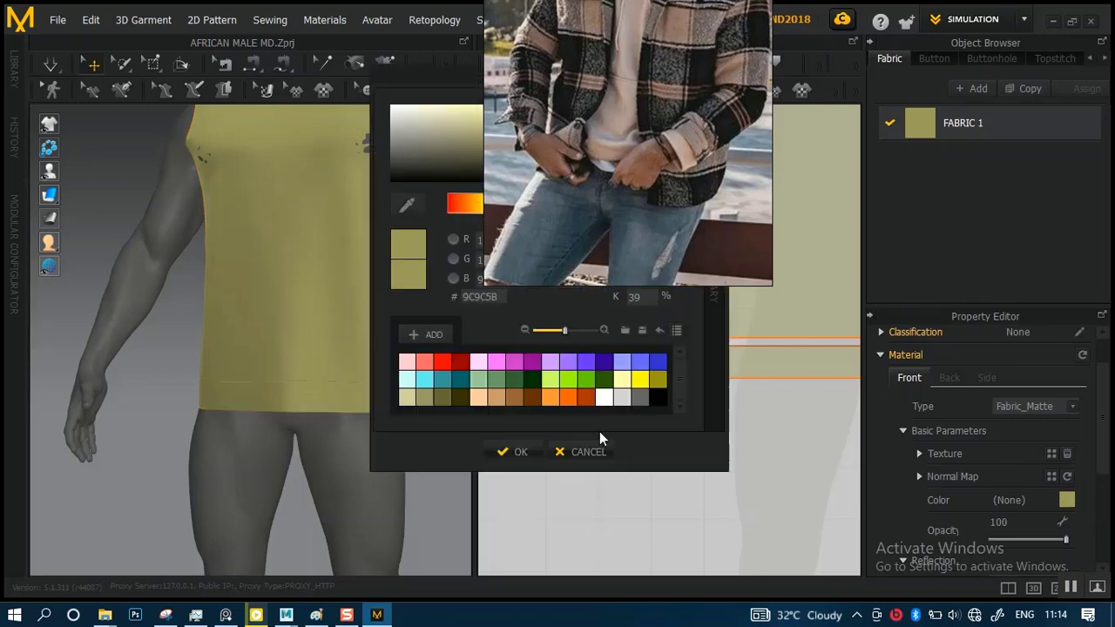
{"action": "left_click", "coordinate": [407, 361]}
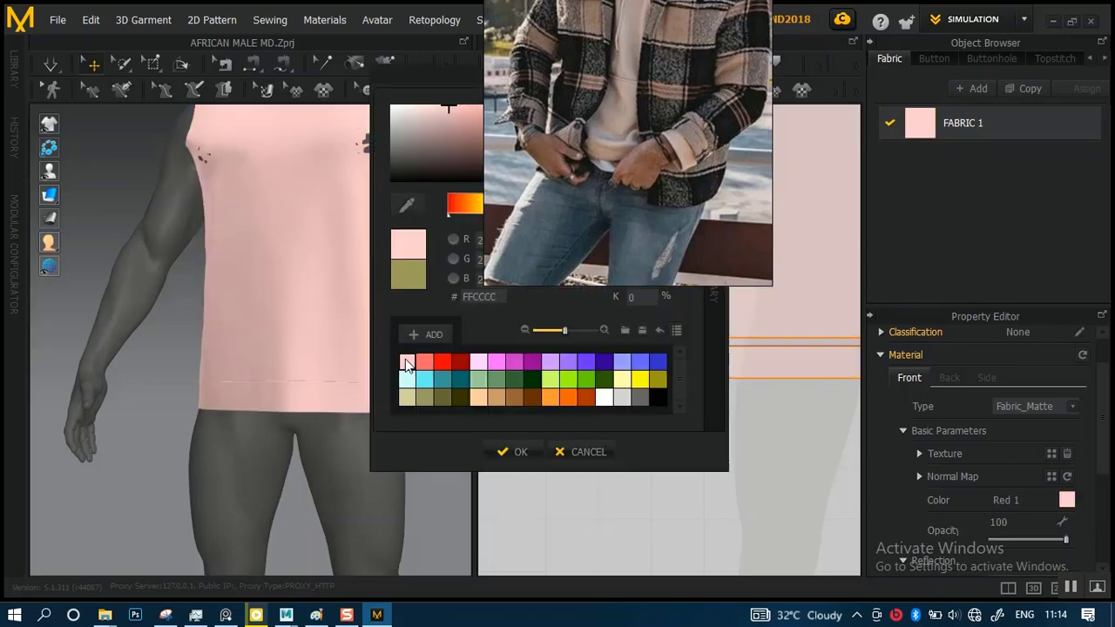
{"action": "left_click", "coordinate": [390, 143]}
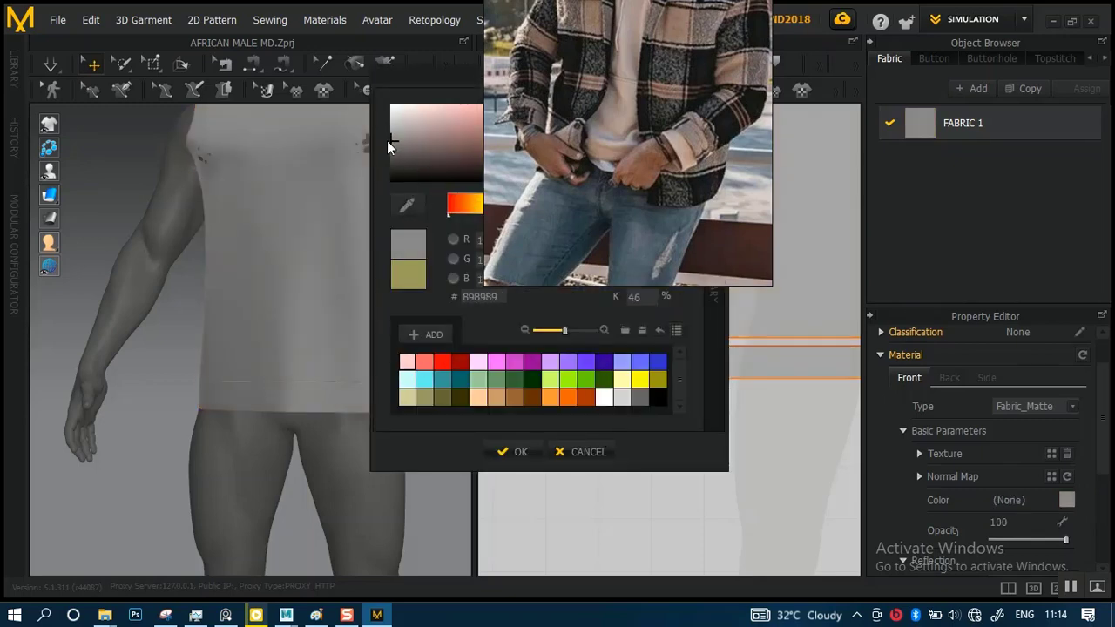
{"action": "left_click_drag", "start_coordinate": [390, 146], "coordinate": [390, 152]}
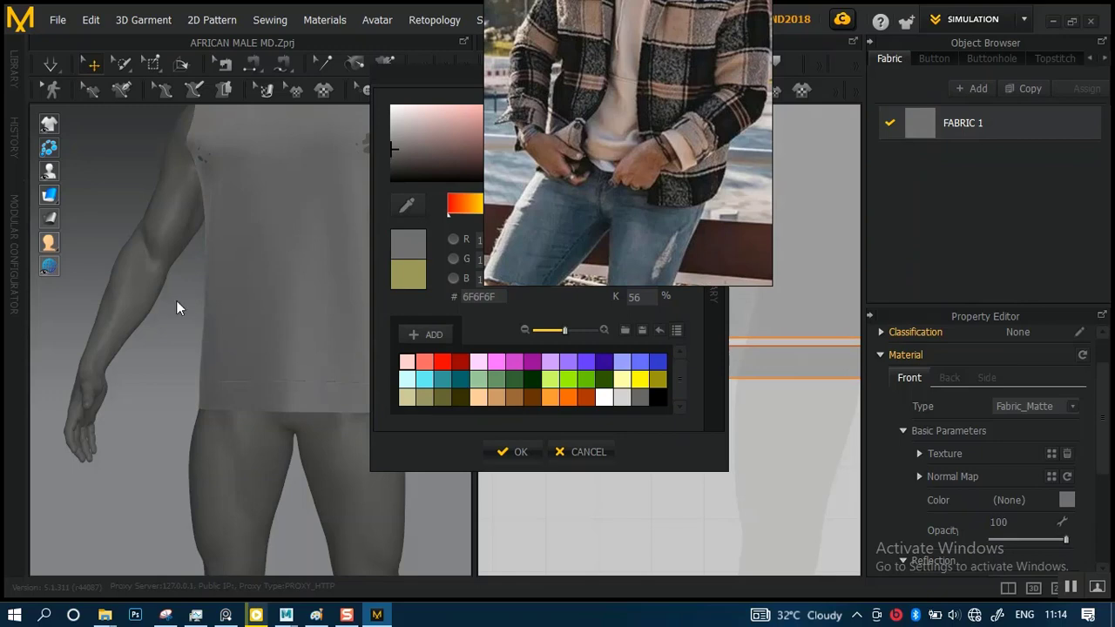
{"action": "left_click", "coordinate": [512, 451]}
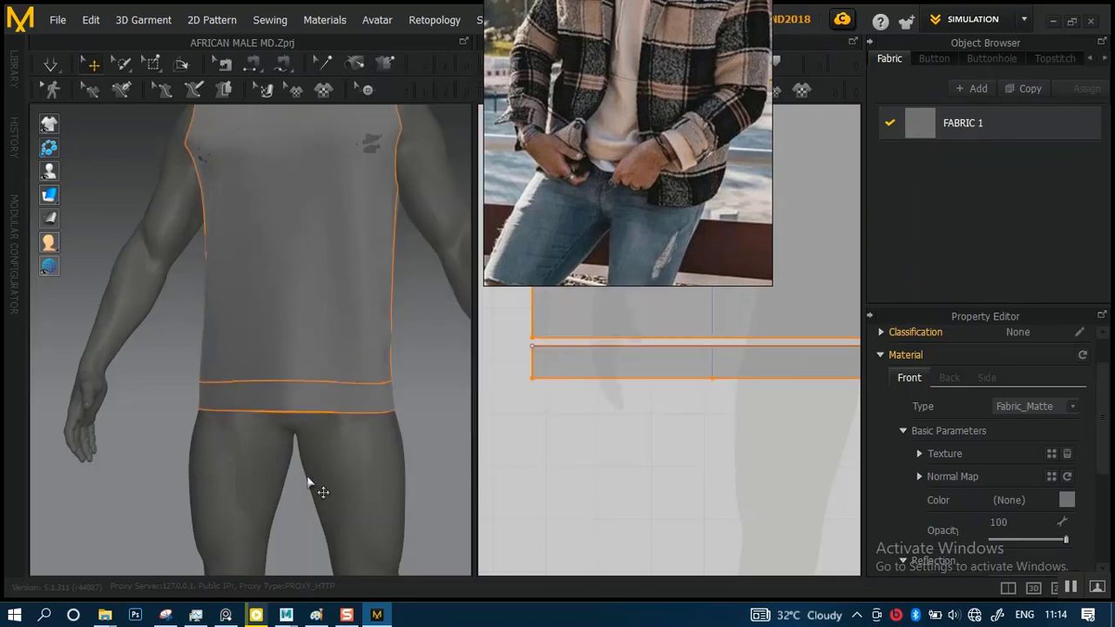
Change the avatar's material colour to the light grey ACACAC
{"action": "left_click", "coordinate": [251, 478]}
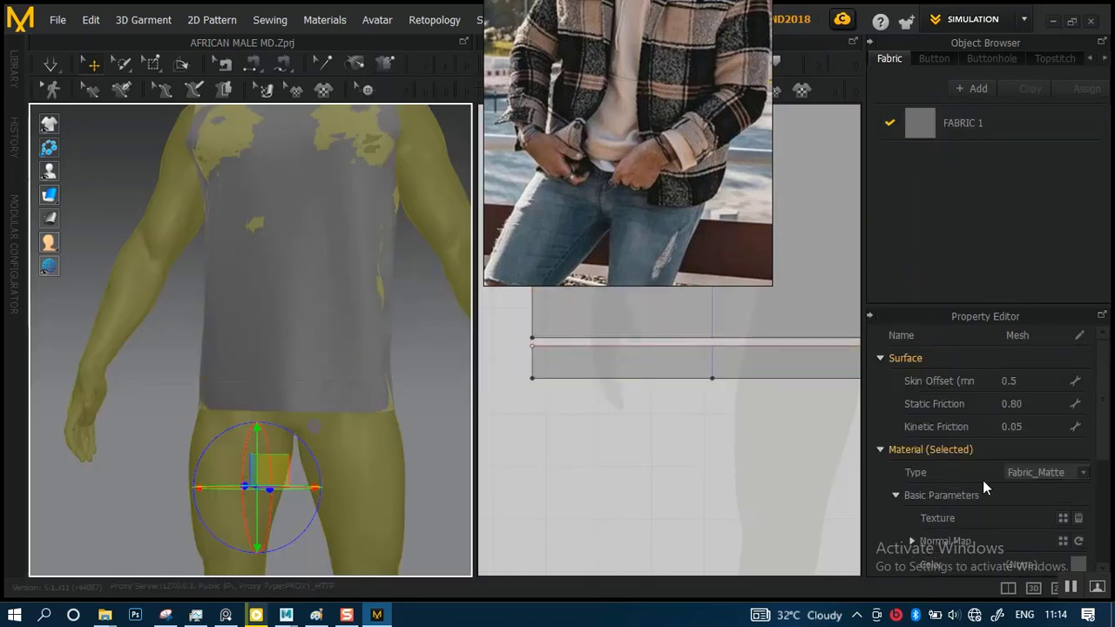
{"action": "scroll", "coordinate": [1080, 475], "scroll_direction": "down", "scroll_amount": 3}
{"action": "left_click", "coordinate": [1078, 417]}
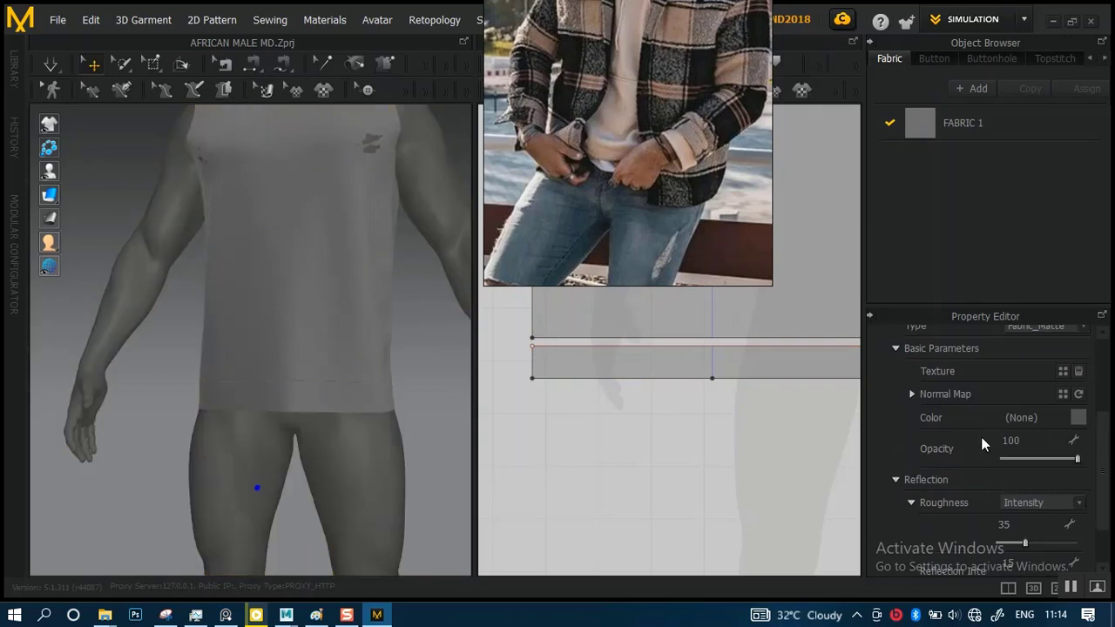
{"action": "left_click", "coordinate": [407, 375]}
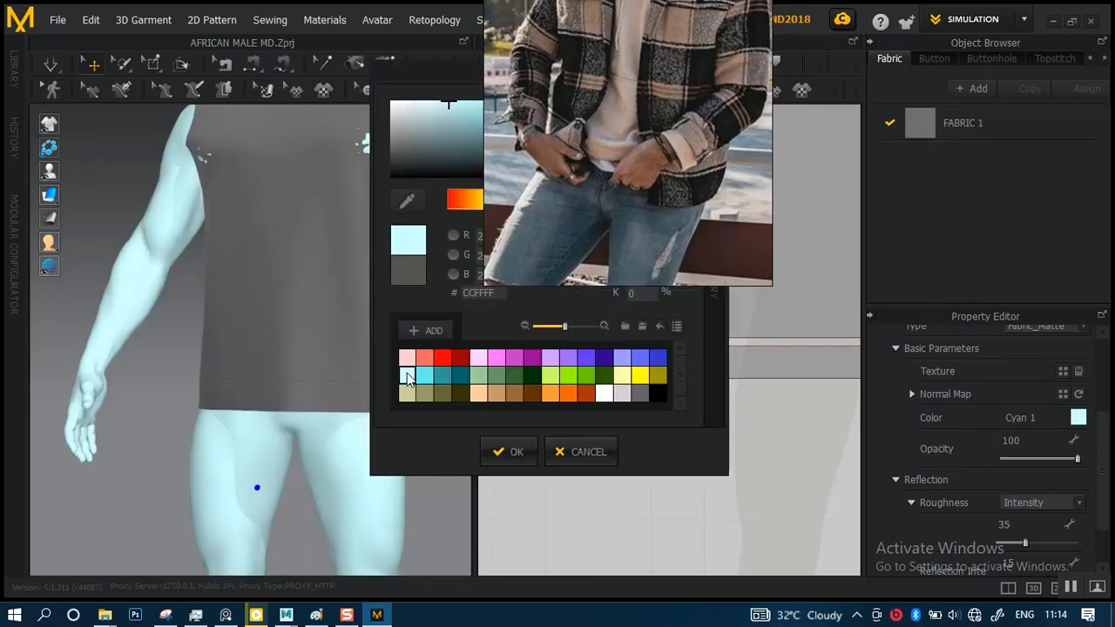
{"action": "left_click_drag", "start_coordinate": [399, 136], "coordinate": [386, 131]}
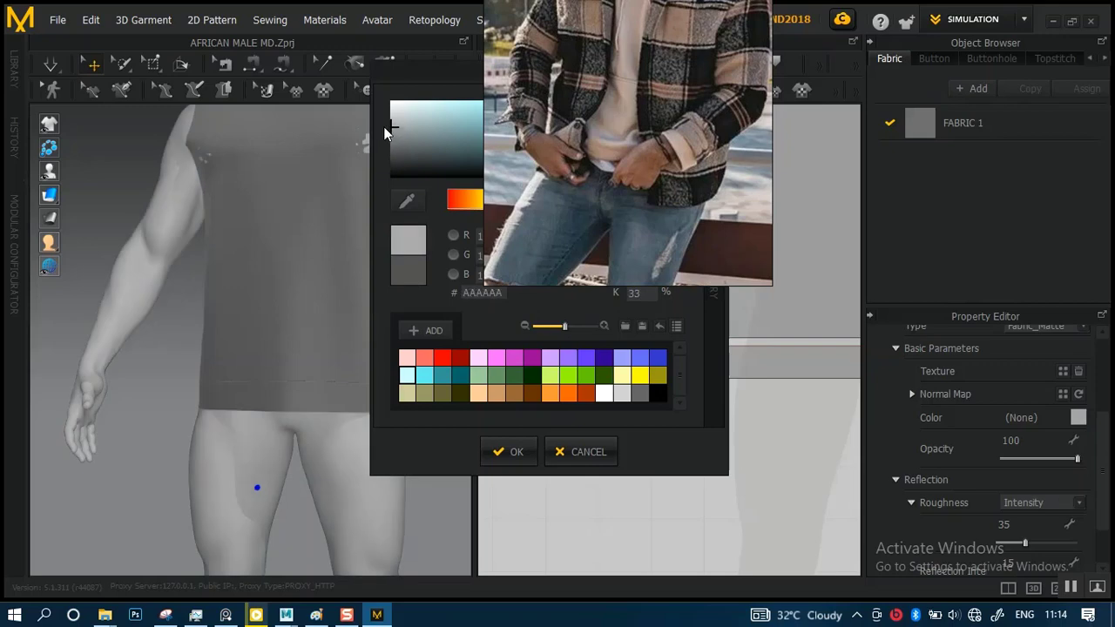
{"action": "left_click", "coordinate": [516, 456]}
Examine the recoloured garment against the avatar from the hem up to the chest and neckline
{"action": "left_click", "coordinate": [350, 362]}
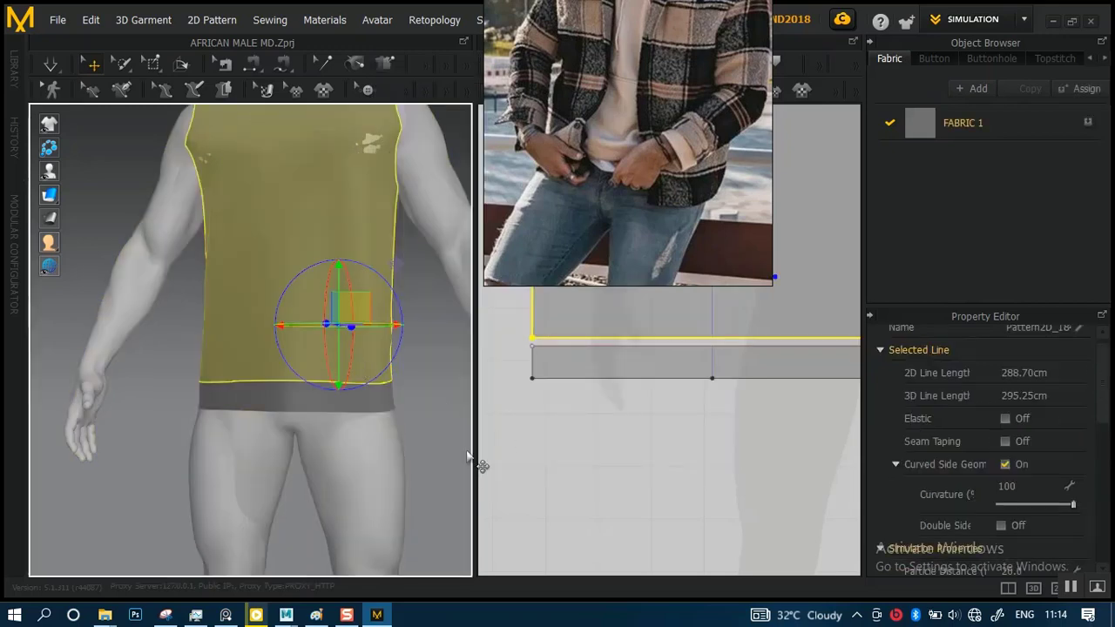
{"action": "left_click", "coordinate": [440, 456]}
{"action": "right_click_drag", "start_coordinate": [356, 378], "coordinate": [483, 383]}
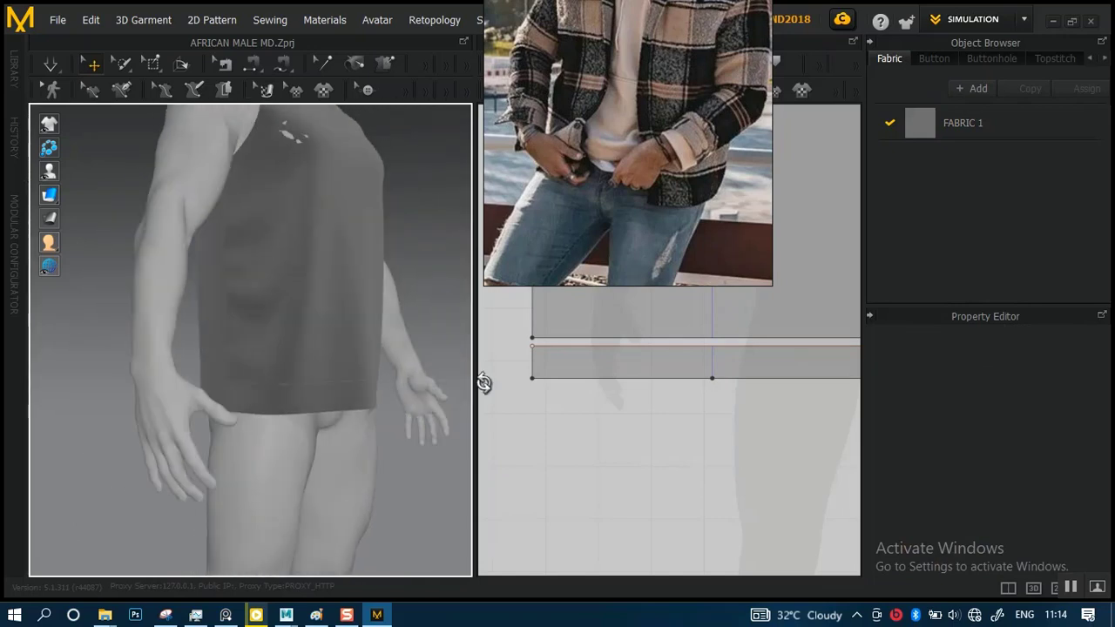
{"action": "left_click", "coordinate": [347, 338]}
{"action": "right_click_drag", "start_coordinate": [413, 439], "coordinate": [284, 439]}
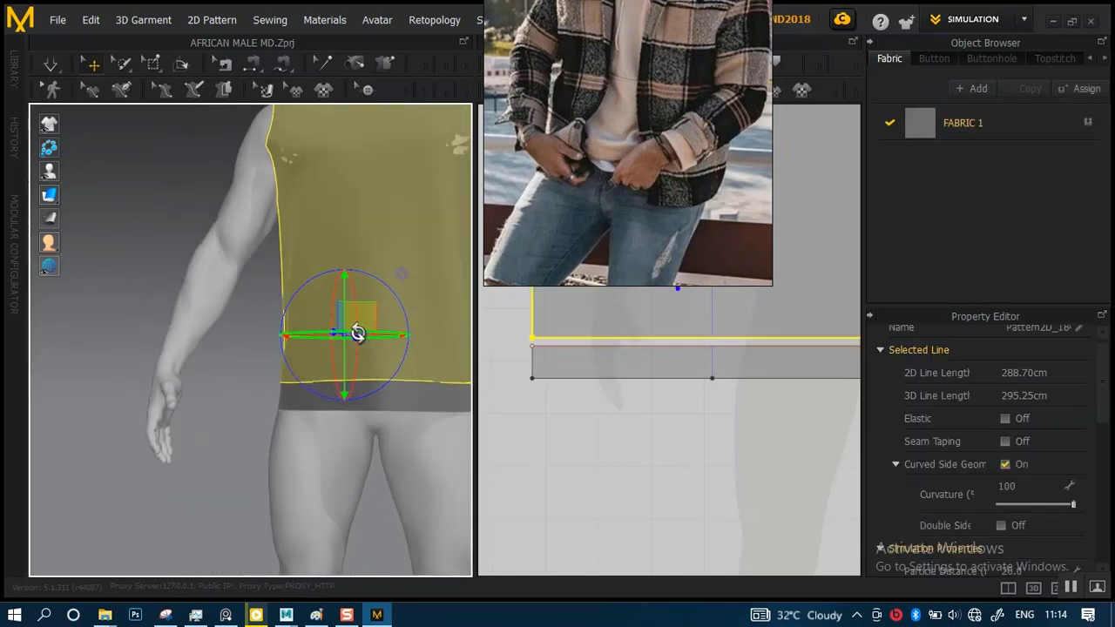
{"action": "middle_click_drag", "start_coordinate": [355, 330], "coordinate": [180, 466]}
{"action": "left_click", "coordinate": [358, 239]}
{"action": "right_click_drag", "start_coordinate": [437, 287], "coordinate": [455, 323]}
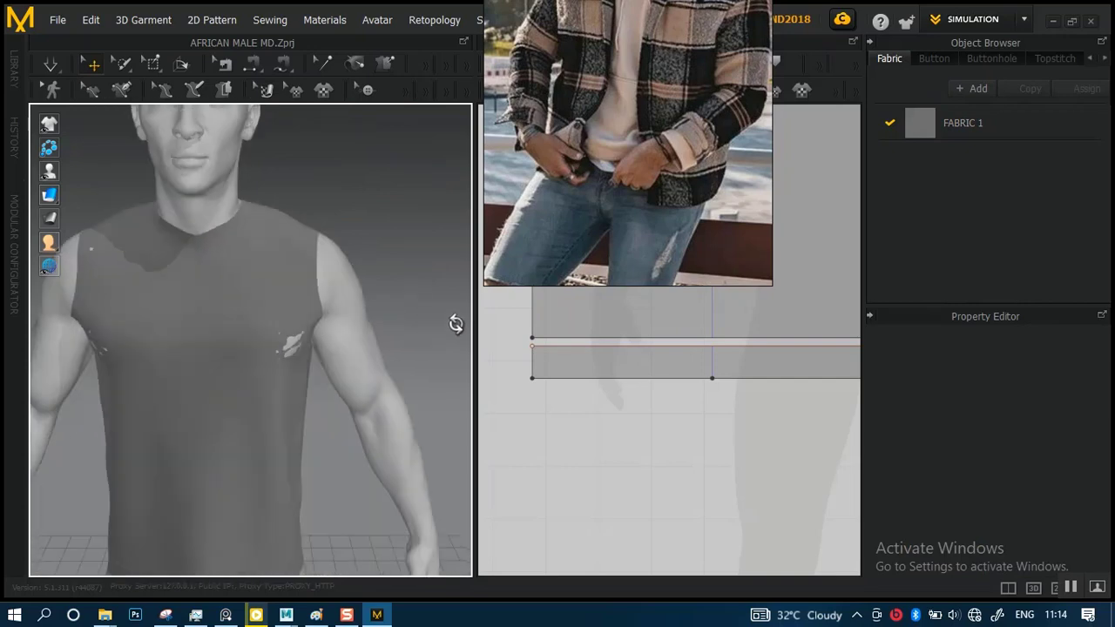
Lower the reflection roughness intensity of FABRIC 1 to 10
{"action": "left_click", "coordinate": [243, 383]}
{"action": "scroll", "coordinate": [1034, 430], "scroll_direction": "down", "scroll_amount": 3}
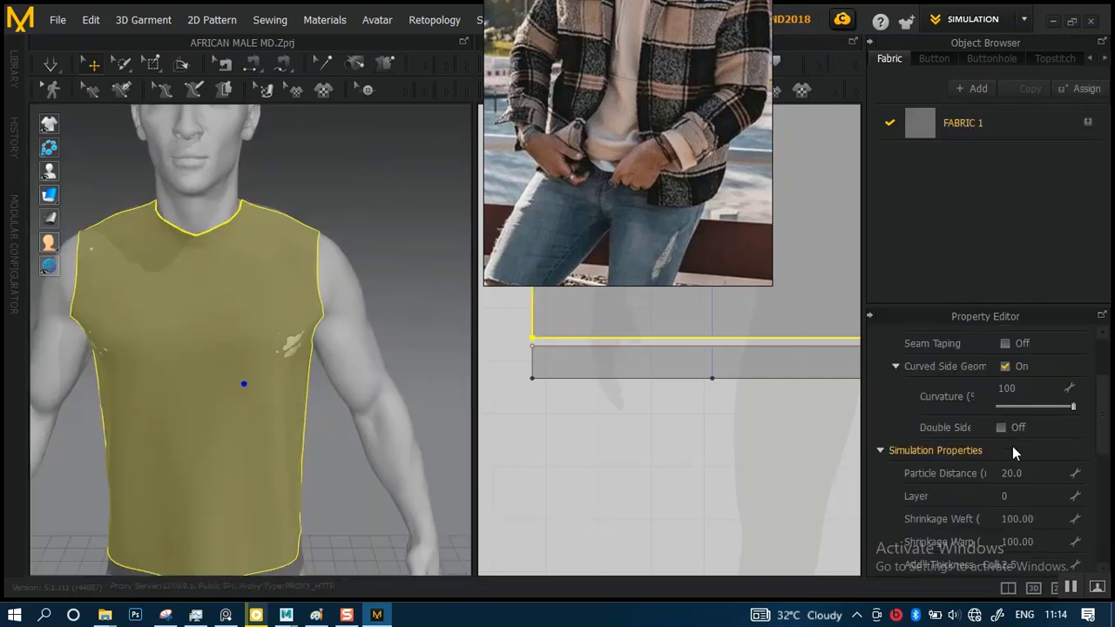
{"action": "left_click", "coordinate": [977, 127]}
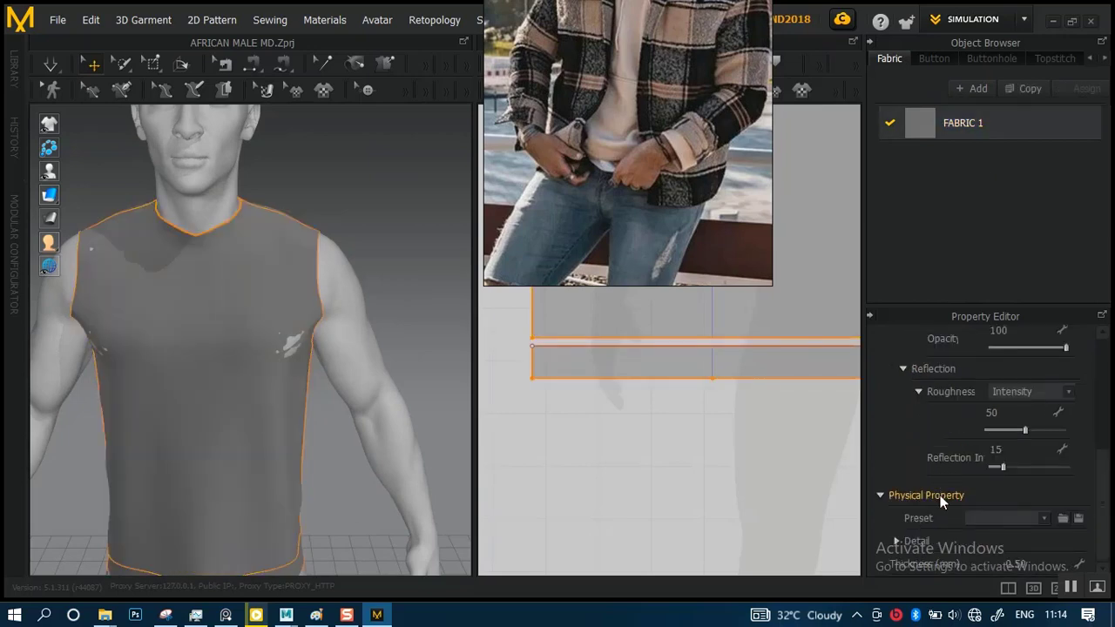
{"action": "left_click", "coordinate": [1015, 430]}
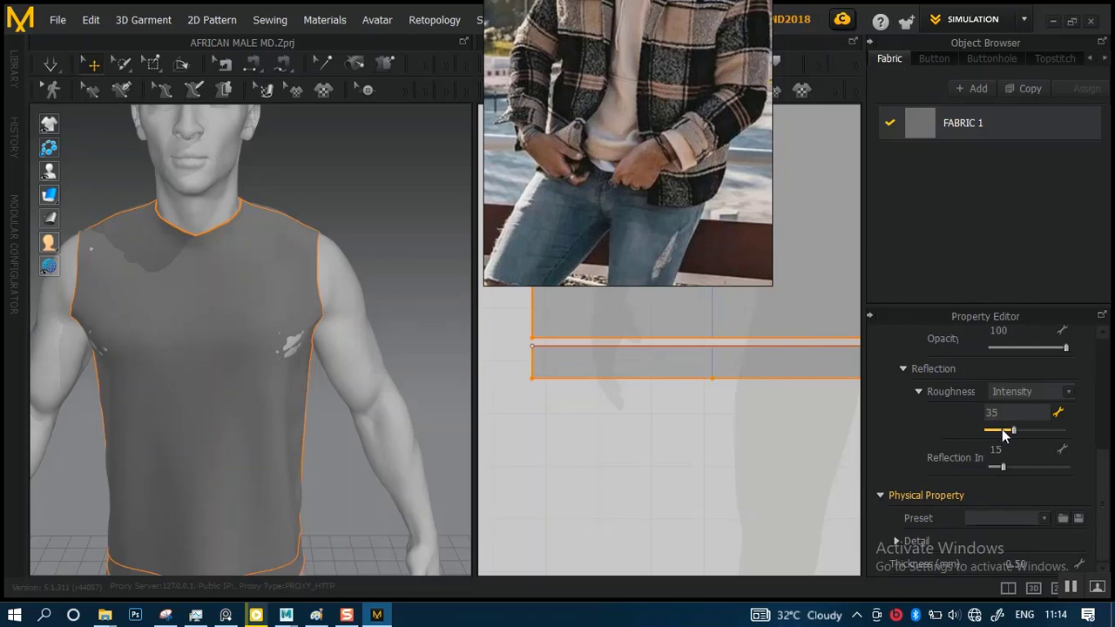
{"action": "left_click_drag", "start_coordinate": [1003, 432], "coordinate": [994, 431]}
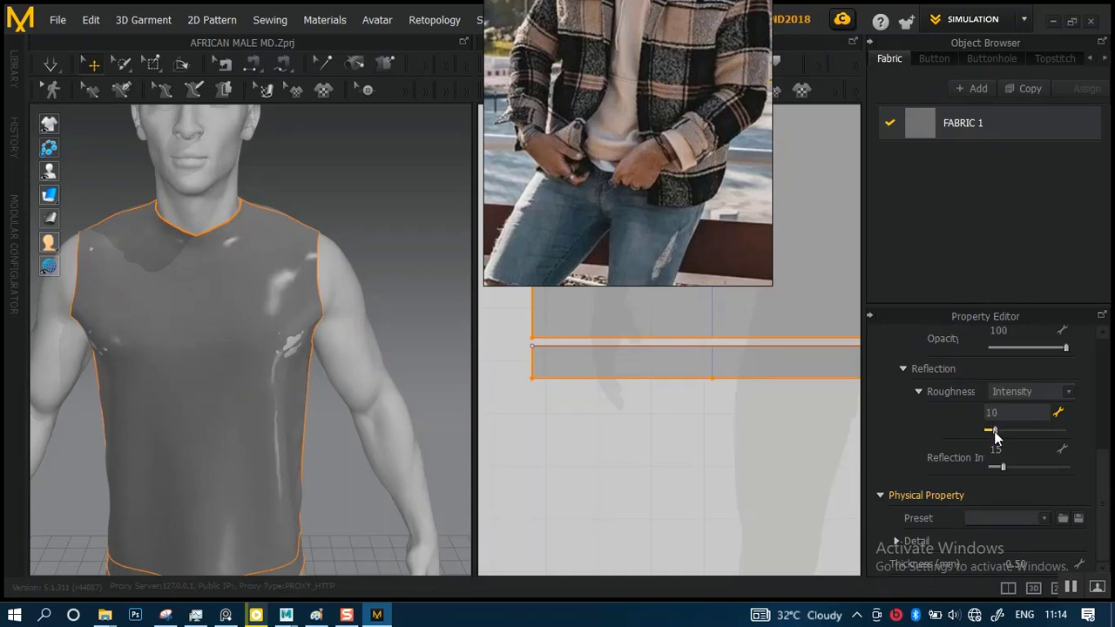
Darken the colour of FABRIC 1 to the neutral grey 4E4E4E
{"action": "left_click", "coordinate": [390, 223]}
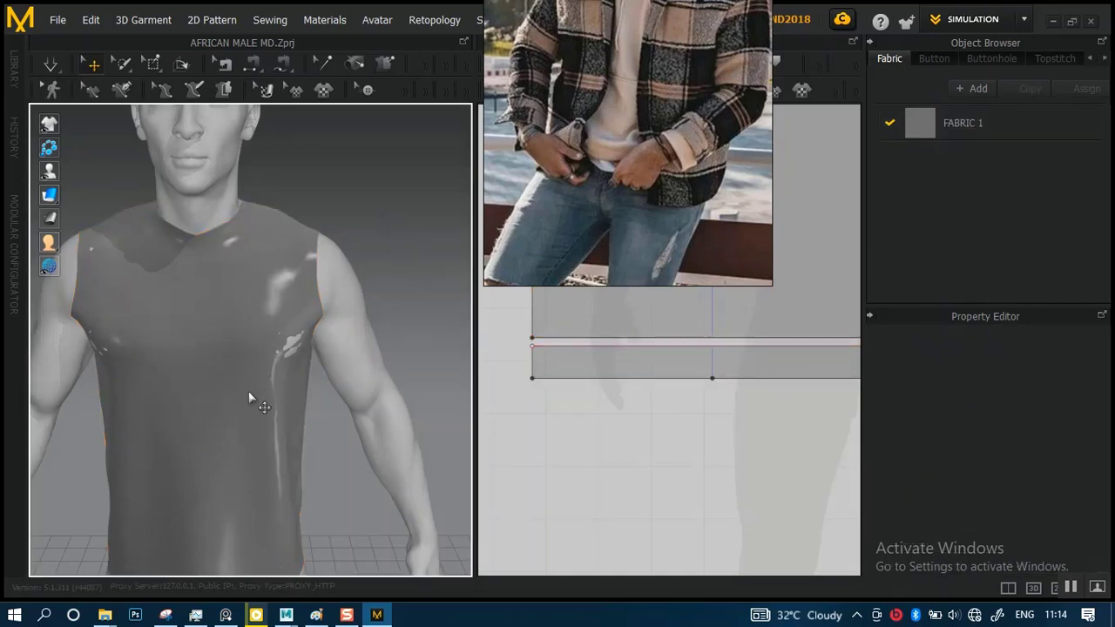
{"action": "left_click", "coordinate": [968, 137]}
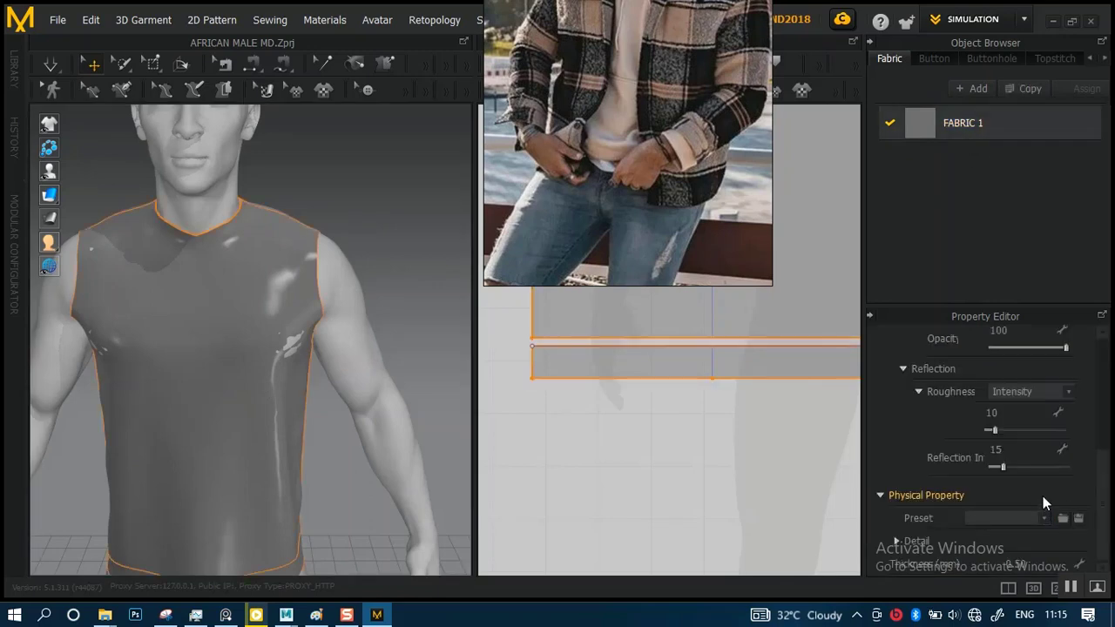
{"action": "scroll", "coordinate": [1037, 428], "scroll_direction": "up", "scroll_amount": 3}
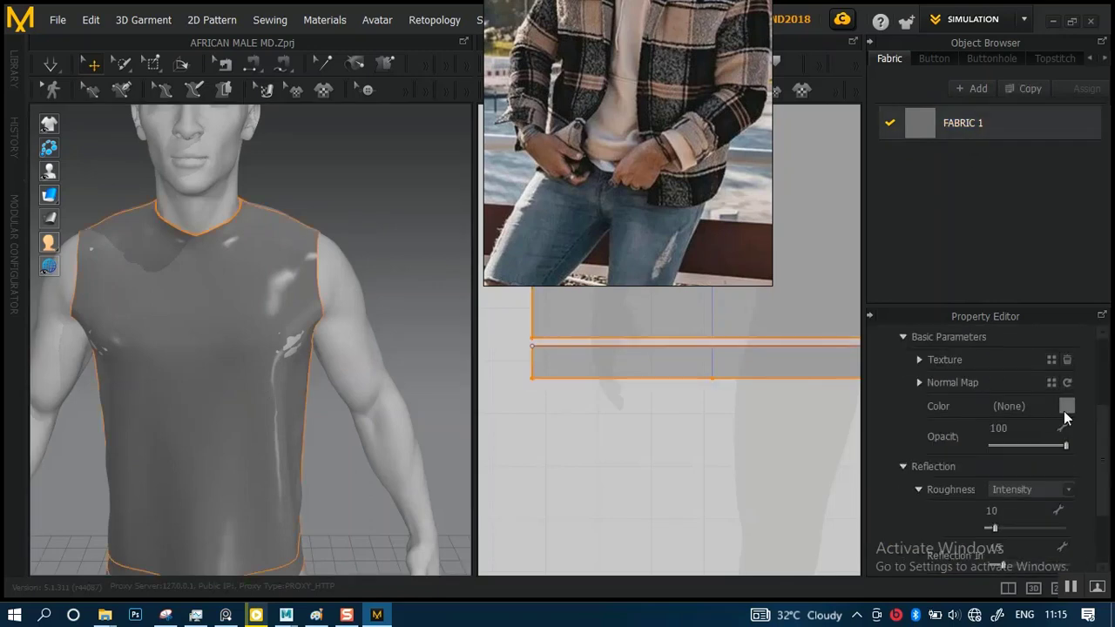
{"action": "left_click", "coordinate": [1010, 408]}
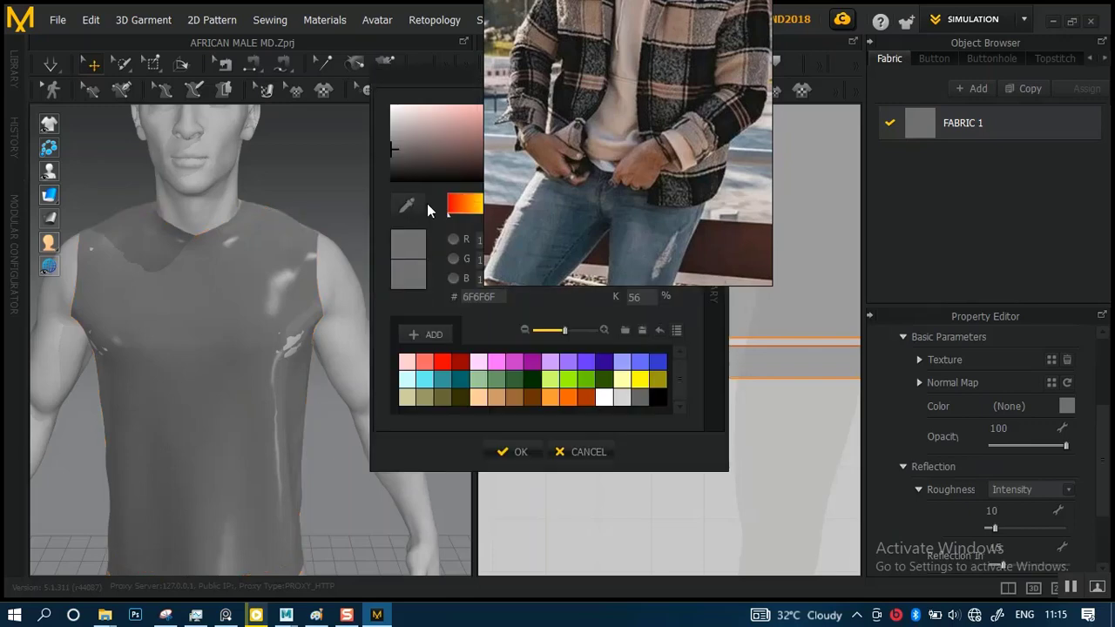
{"action": "left_click_drag", "start_coordinate": [403, 175], "coordinate": [381, 166]}
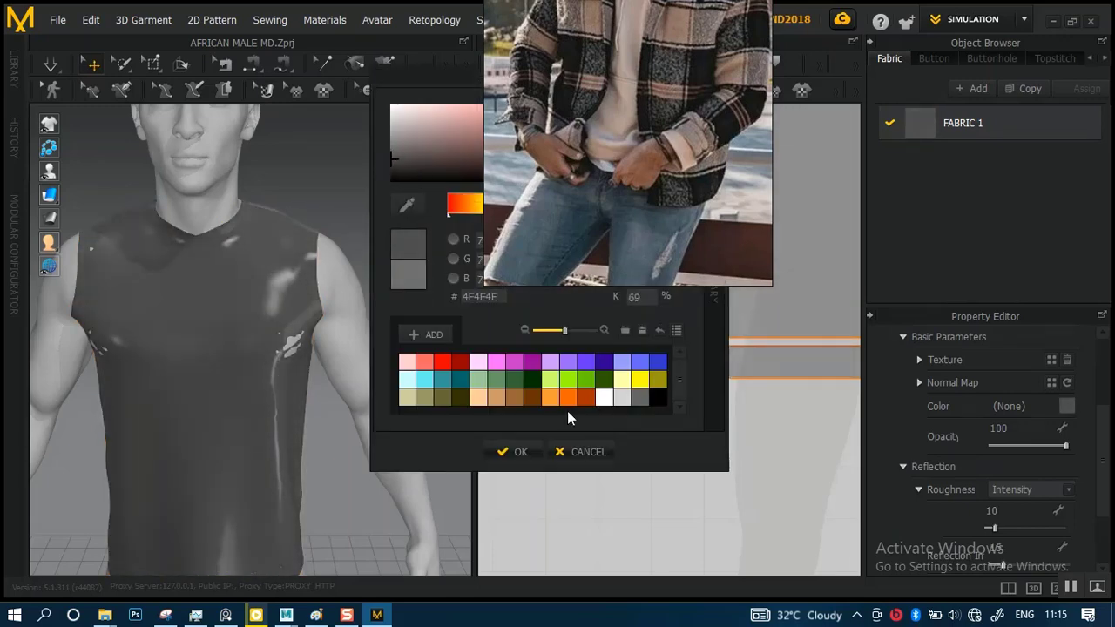
{"action": "left_click", "coordinate": [519, 451]}
Simulate the recoloured garment on the avatar and check how it drapes down to the hem
{"action": "scroll", "coordinate": [393, 264], "scroll_direction": "down", "scroll_amount": 5}
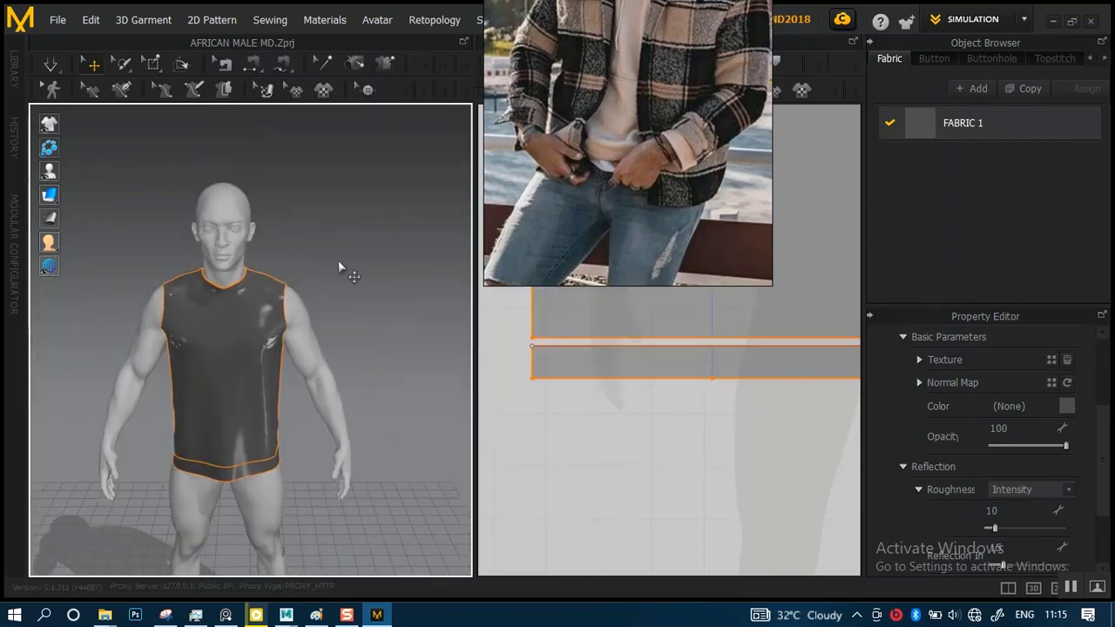
{"action": "left_click", "coordinate": [336, 317]}
{"action": "scroll", "coordinate": [368, 415], "scroll_direction": "up", "scroll_amount": 6}
{"action": "right_click_drag", "start_coordinate": [320, 403], "coordinate": [386, 291]}
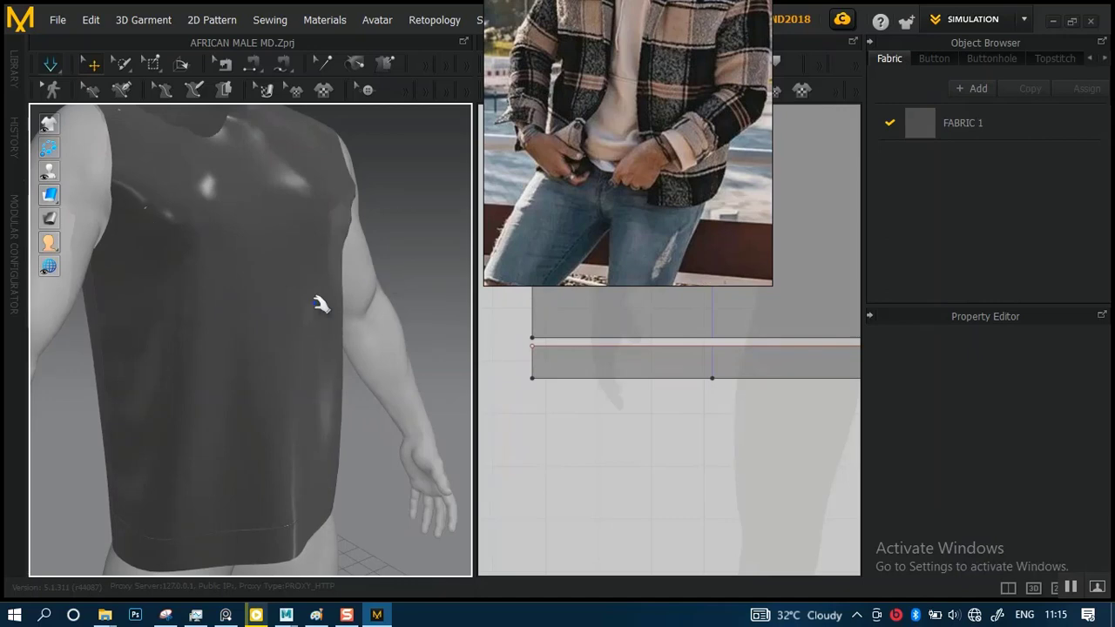
{"action": "right_click_drag", "start_coordinate": [331, 398], "coordinate": [250, 289]}
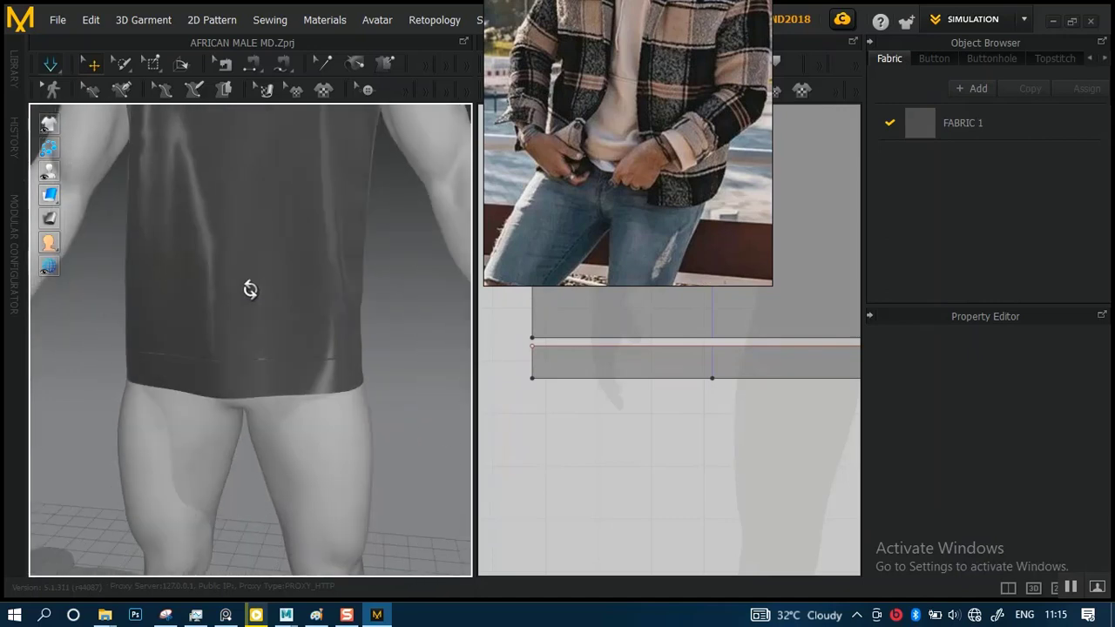
Select the front and back hem bands together and narrow them horizontally with the Transform Pattern tool
{"action": "left_click", "coordinate": [331, 370]}
{"action": "right_click_drag", "start_coordinate": [428, 341], "coordinate": [361, 447]}
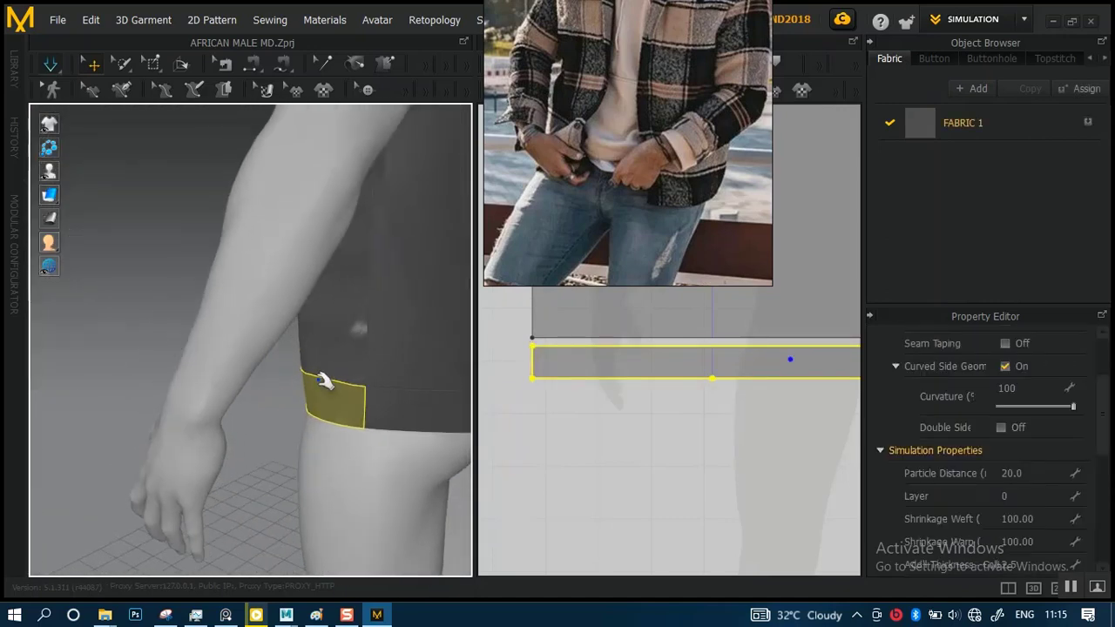
{"action": "left_click", "coordinate": [403, 416]}
{"action": "scroll", "coordinate": [653, 354], "scroll_direction": "down", "scroll_amount": 3}
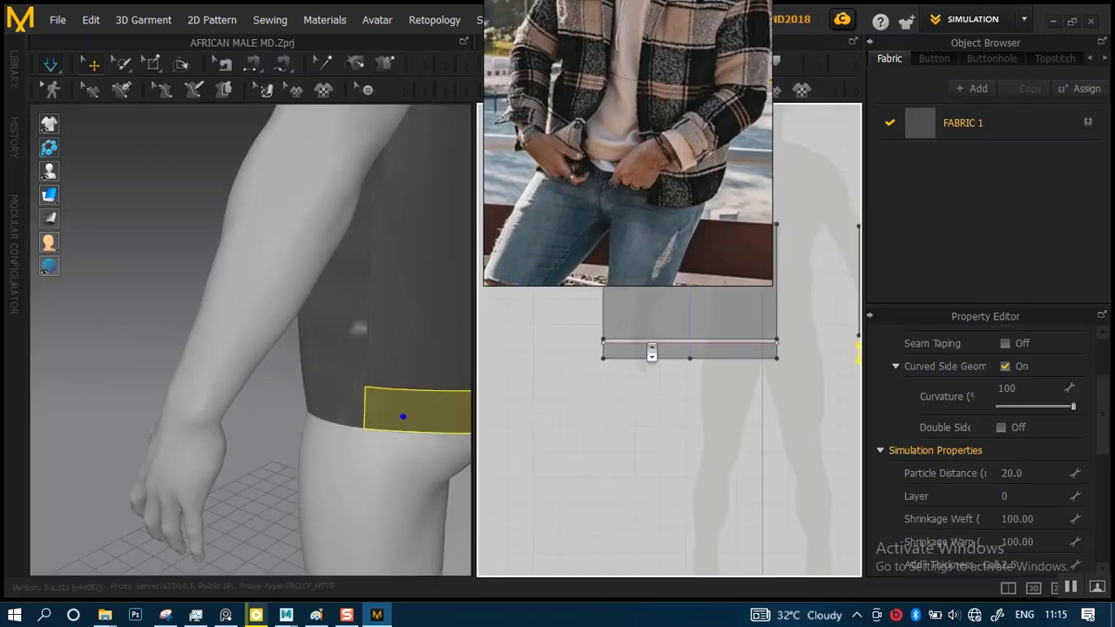
{"action": "middle_click_drag", "start_coordinate": [686, 344], "coordinate": [635, 375]}
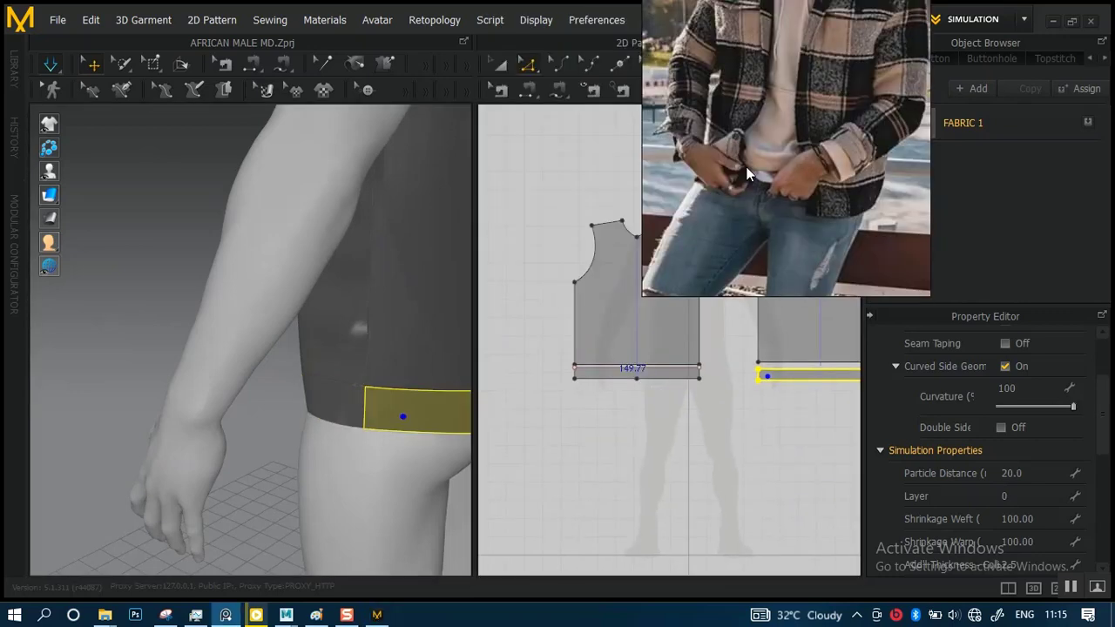
{"action": "left_click", "coordinate": [508, 69]}
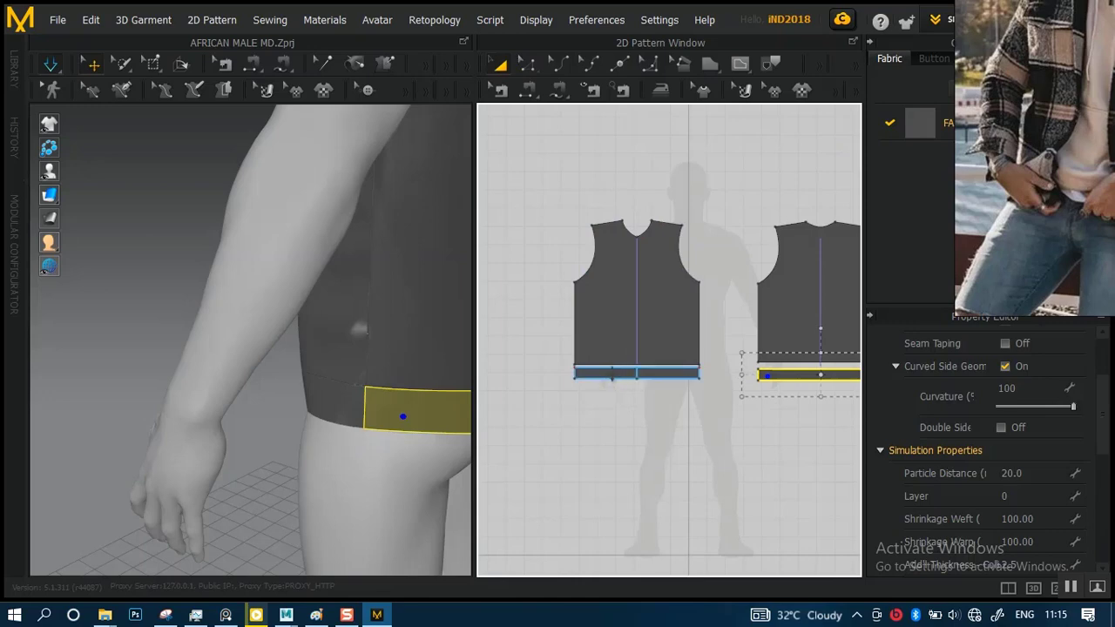
{"action": "left_click", "coordinate": [613, 374], "text": "shift"}
{"action": "middle_click_drag", "start_coordinate": [727, 378], "coordinate": [609, 369]}
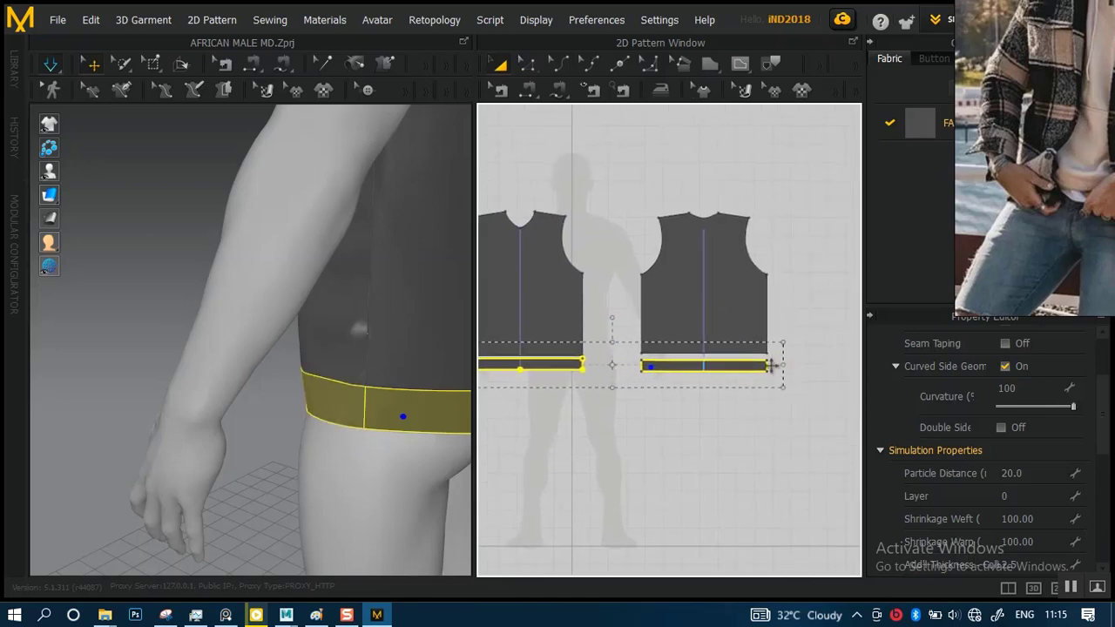
{"action": "left_click_drag", "start_coordinate": [783, 366], "coordinate": [746, 365]}
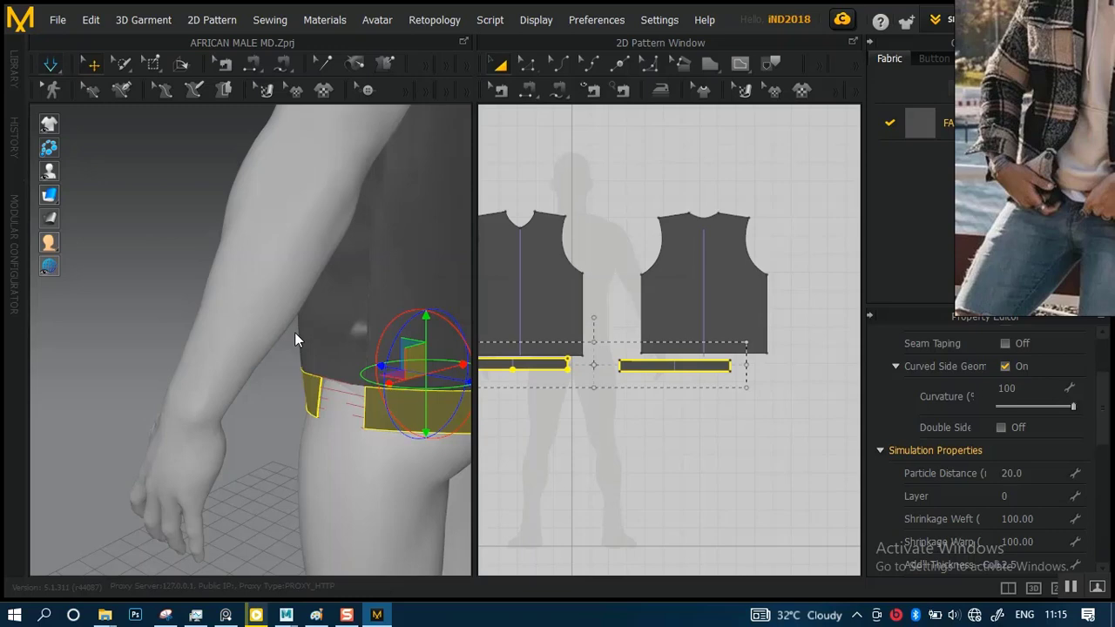
Simulate the narrowed bands and pull the lower front body up so the cloth bunches above the hem band
{"action": "right_click_drag", "start_coordinate": [207, 305], "coordinate": [453, 300]}
{"action": "scroll", "coordinate": [335, 309], "scroll_direction": "down", "scroll_amount": 6}
{"action": "scroll", "coordinate": [363, 279], "scroll_direction": "up", "scroll_amount": 8}
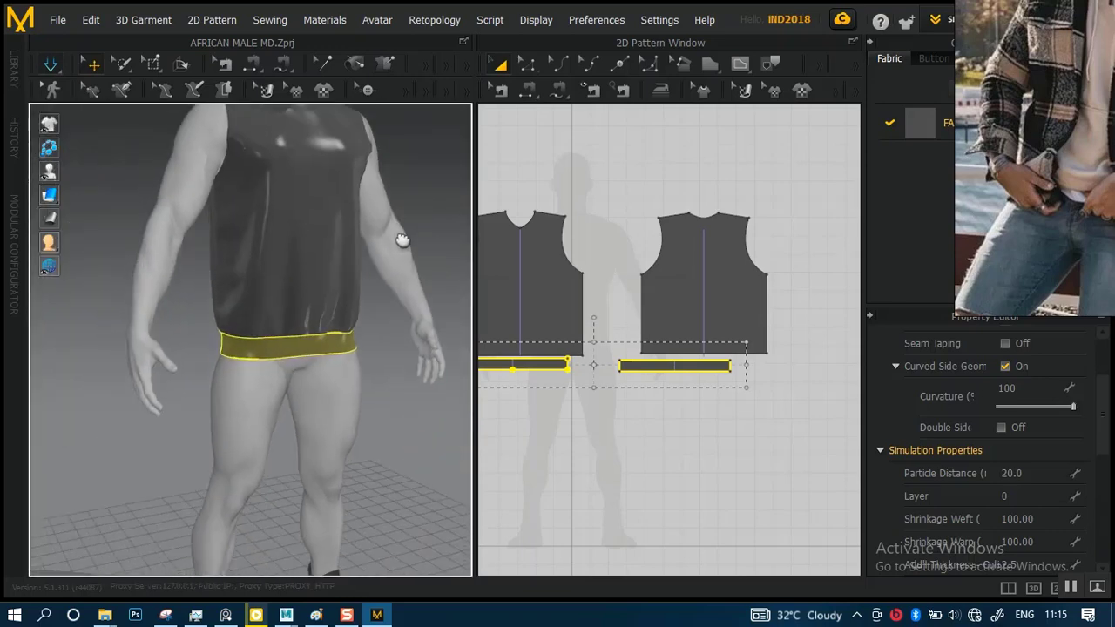
{"action": "mouse_move", "coordinate": [300, 248]}
{"action": "right_mouse_down"}
{"action": "mouse_move", "coordinate": [226, 242]}
{"action": "mouse_move", "coordinate": [316, 259]}
{"action": "right_mouse_up"}
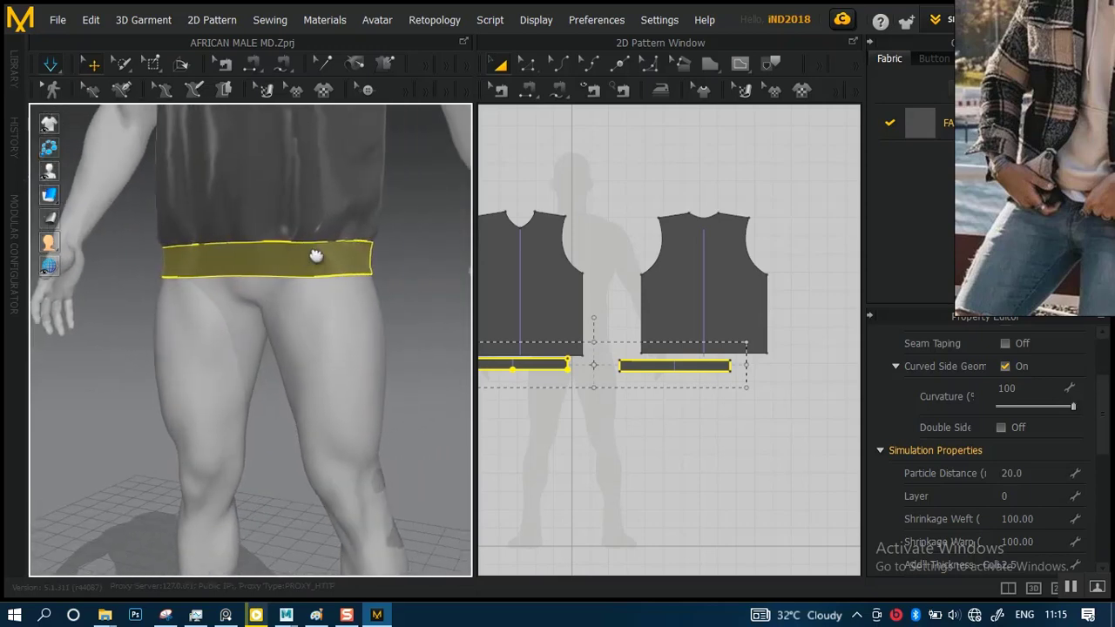
{"action": "left_click", "coordinate": [320, 159]}
{"action": "left_click_drag", "start_coordinate": [315, 162], "coordinate": [309, 176]}
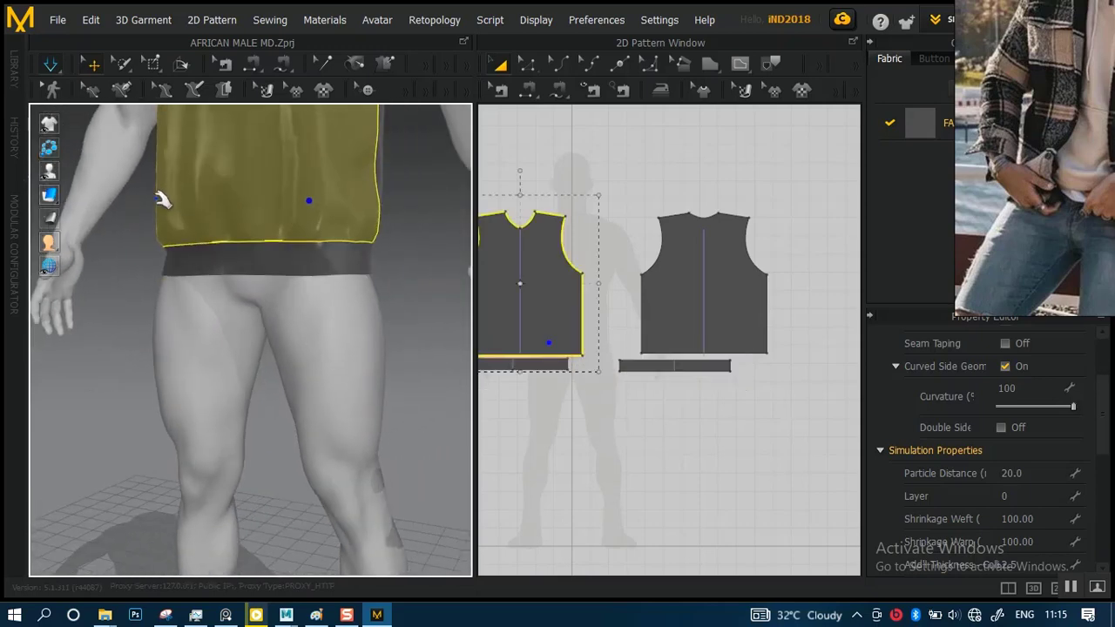
{"action": "left_click_drag", "start_coordinate": [158, 200], "coordinate": [174, 142]}
Pull the lower back body up above its hem band and check the resulting drape from the front
{"action": "right_click_drag", "start_coordinate": [320, 226], "coordinate": [268, 252]}
{"action": "left_click_drag", "start_coordinate": [263, 249], "coordinate": [265, 207]}
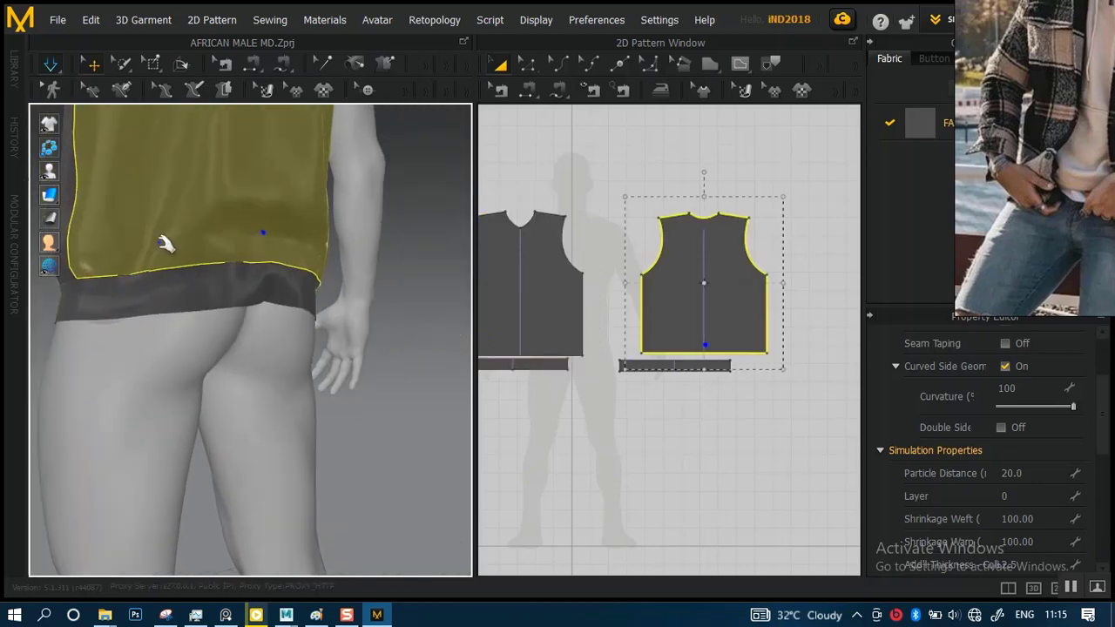
{"action": "left_click_drag", "start_coordinate": [161, 240], "coordinate": [170, 190]}
{"action": "right_click_drag", "start_coordinate": [256, 296], "coordinate": [315, 331]}
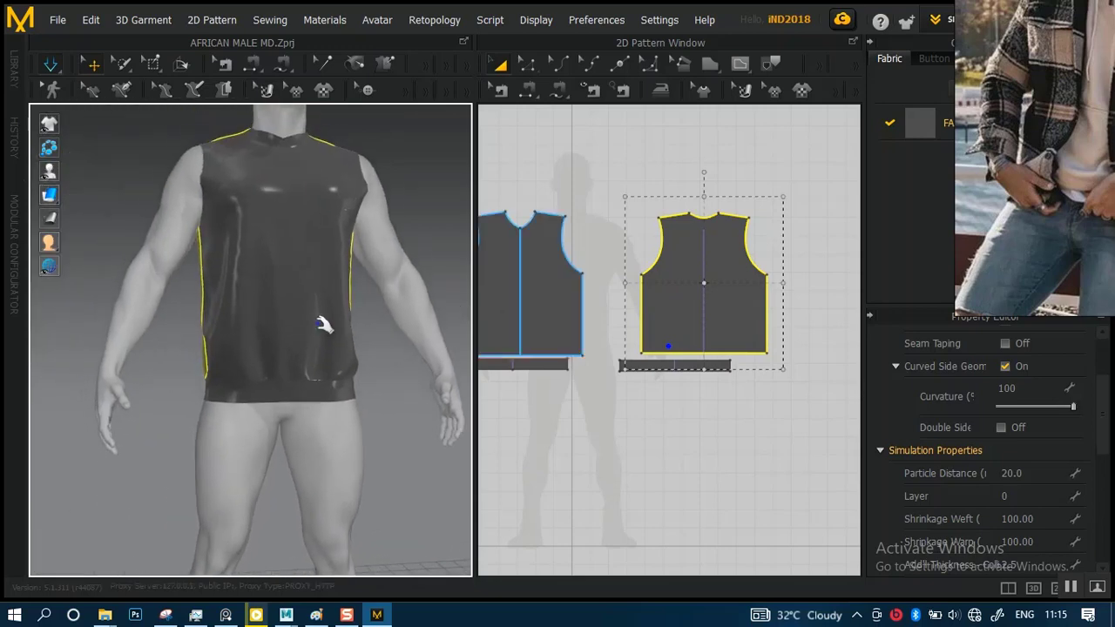
{"action": "scroll", "coordinate": [322, 324], "scroll_direction": "up", "scroll_amount": 5}
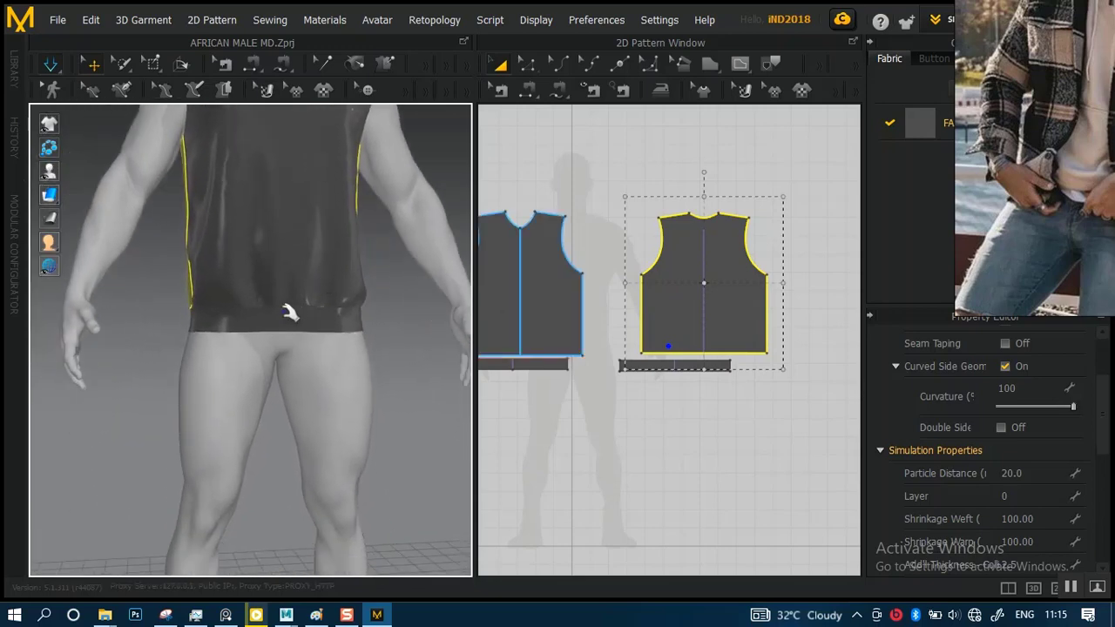
{"action": "mouse_move", "coordinate": [290, 314]}
{"action": "right_mouse_down"}
{"action": "mouse_move", "coordinate": [413, 331]}
{"action": "mouse_move", "coordinate": [438, 323]}
{"action": "mouse_move", "coordinate": [284, 319]}
{"action": "right_mouse_up"}
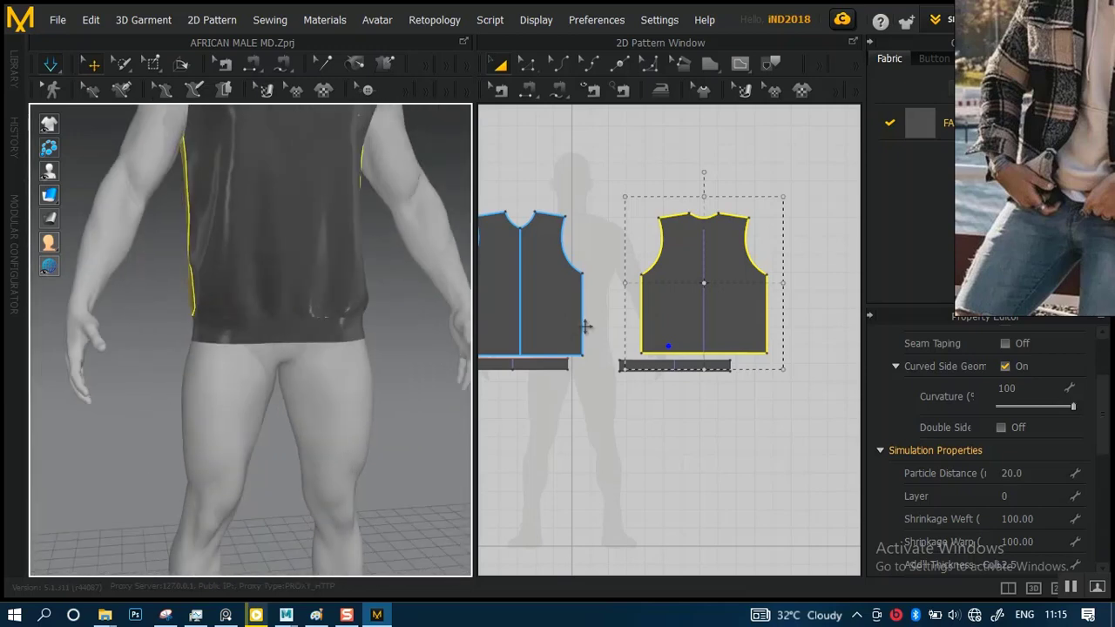
{"action": "middle_click_drag", "start_coordinate": [326, 301], "coordinate": [335, 347]}
{"action": "scroll", "coordinate": [588, 299], "scroll_direction": "down", "scroll_amount": 3}
{"action": "middle_click_drag", "start_coordinate": [588, 298], "coordinate": [628, 300]}
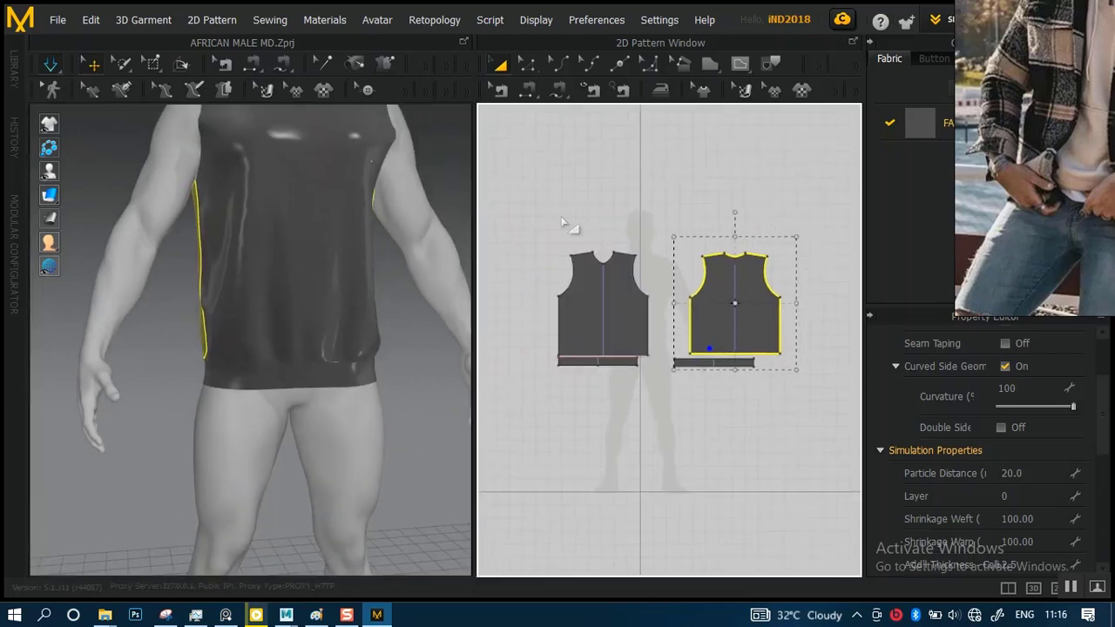
{"action": "left_click_drag", "start_coordinate": [525, 181], "coordinate": [658, 325]}
{"action": "left_click_drag", "start_coordinate": [772, 403], "coordinate": [775, 406]}
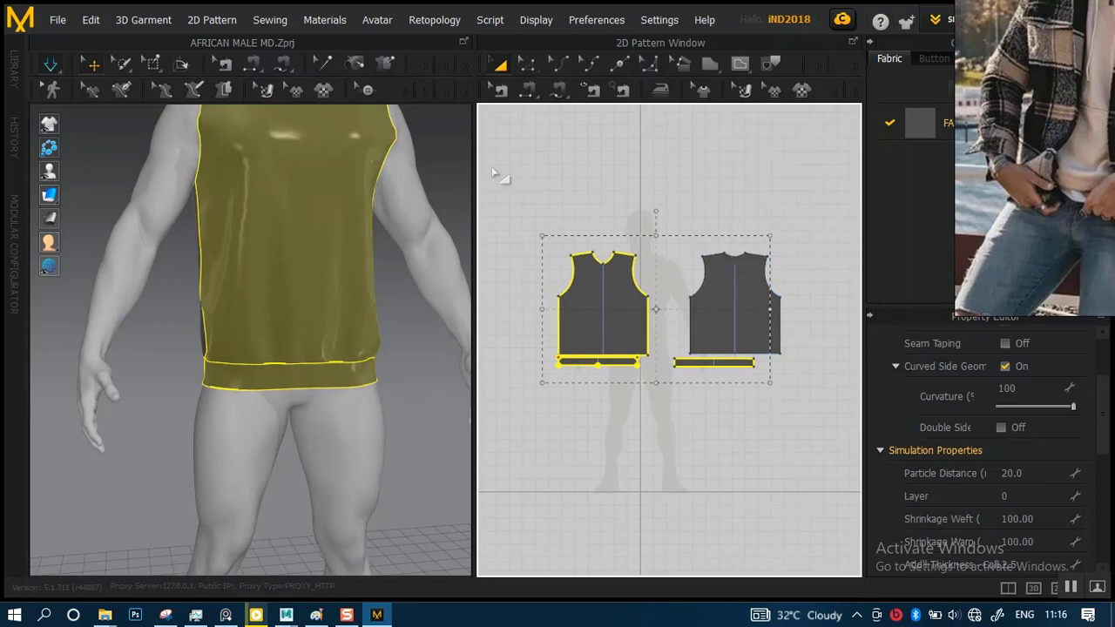
{"action": "left_click", "coordinate": [526, 208]}
{"action": "left_click_drag", "start_coordinate": [564, 224], "coordinate": [749, 328]}
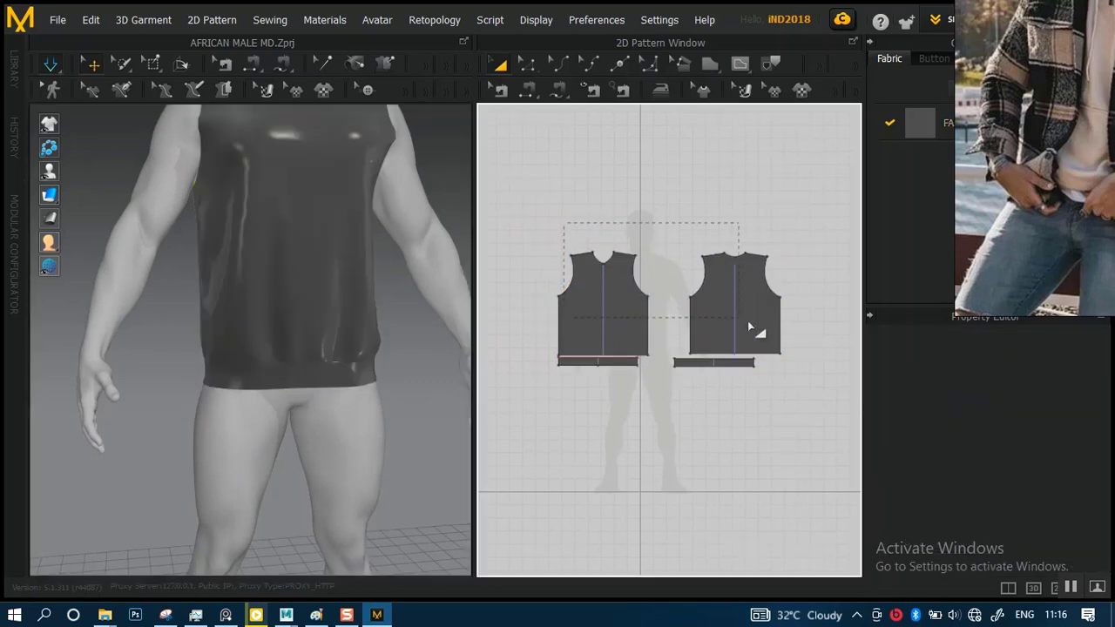
{"action": "left_click", "coordinate": [600, 309]}
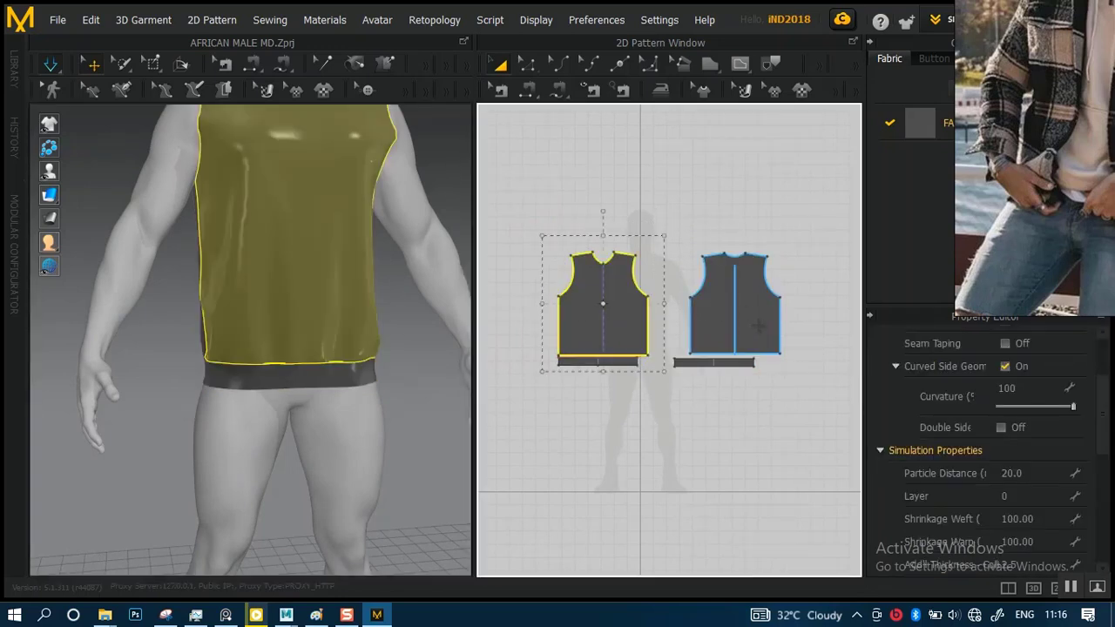
{"action": "left_click", "coordinate": [717, 329], "text": "shift"}
{"action": "scroll", "coordinate": [667, 349], "scroll_direction": "up", "scroll_amount": 5}
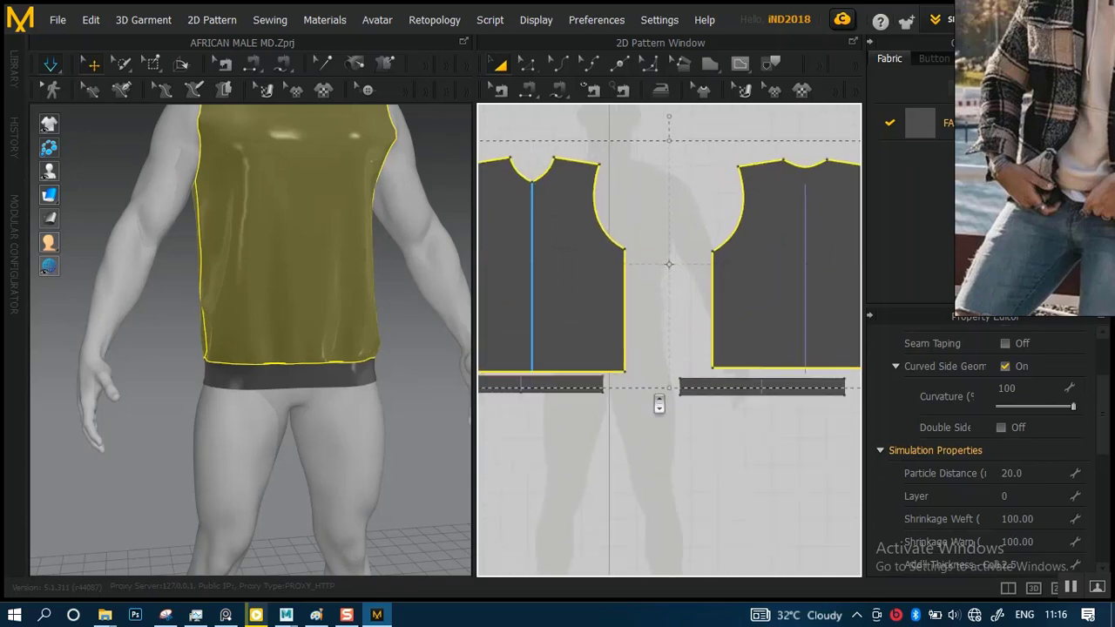
{"action": "middle_click_drag", "start_coordinate": [678, 375], "coordinate": [728, 361]}
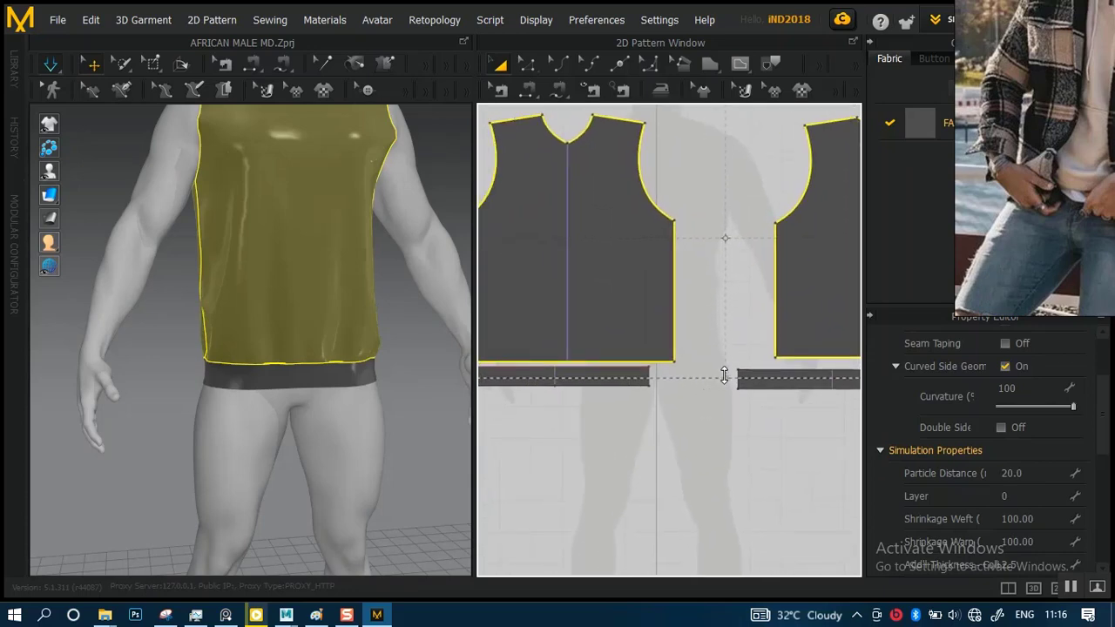
{"action": "left_click", "coordinate": [618, 394]}
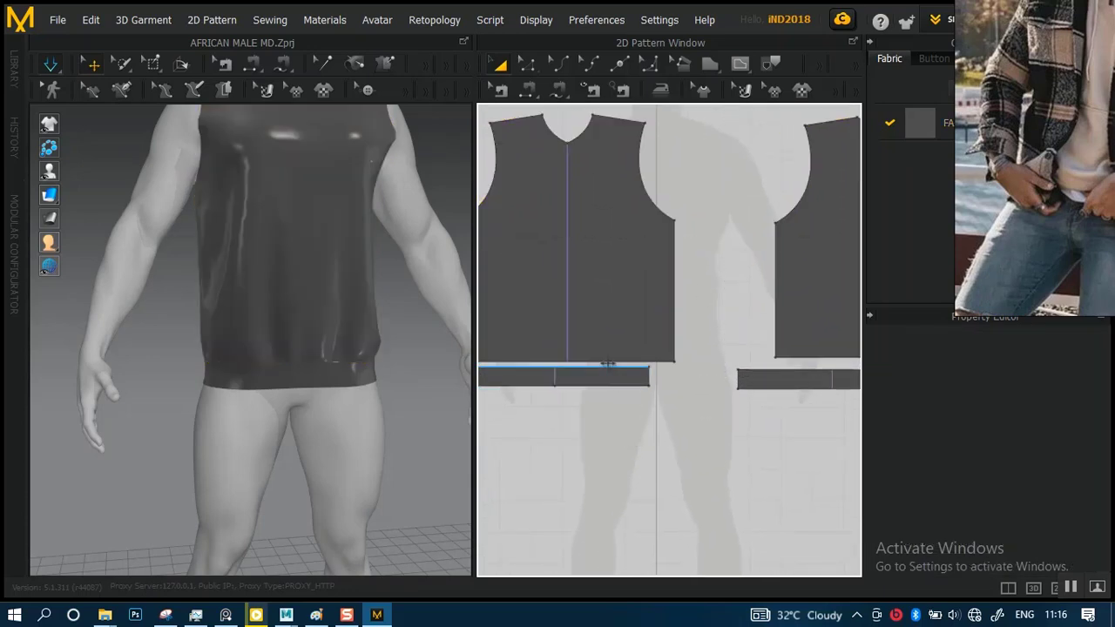
Raise the bottom edges of the front and back bodies together slightly to shorten the garment, and simulate the result
{"action": "left_click", "coordinate": [605, 358]}
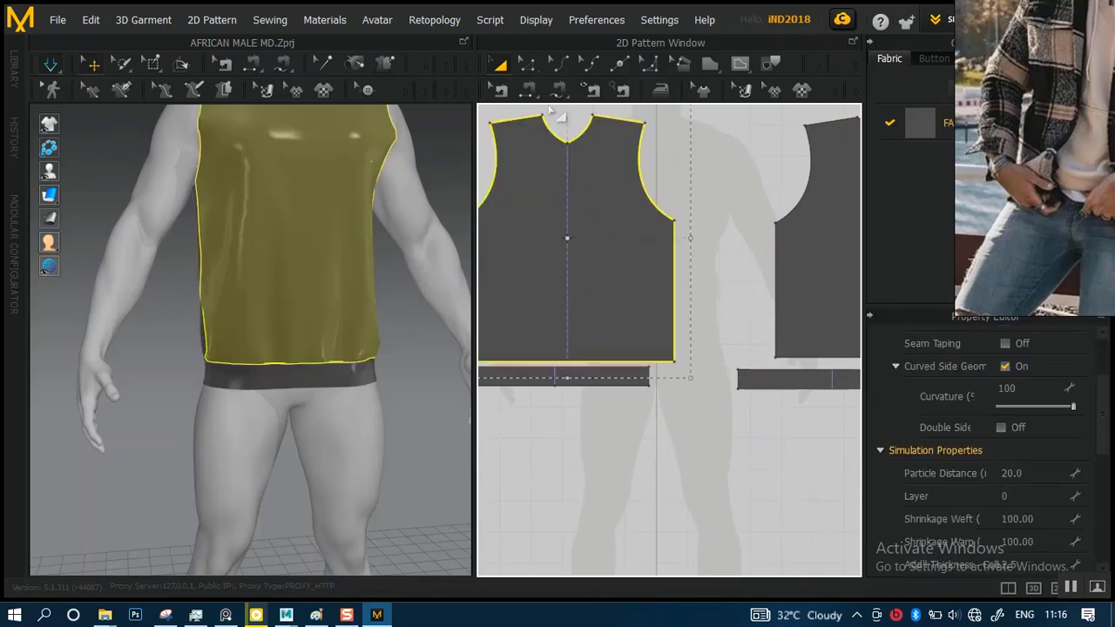
{"action": "left_click", "coordinate": [527, 64]}
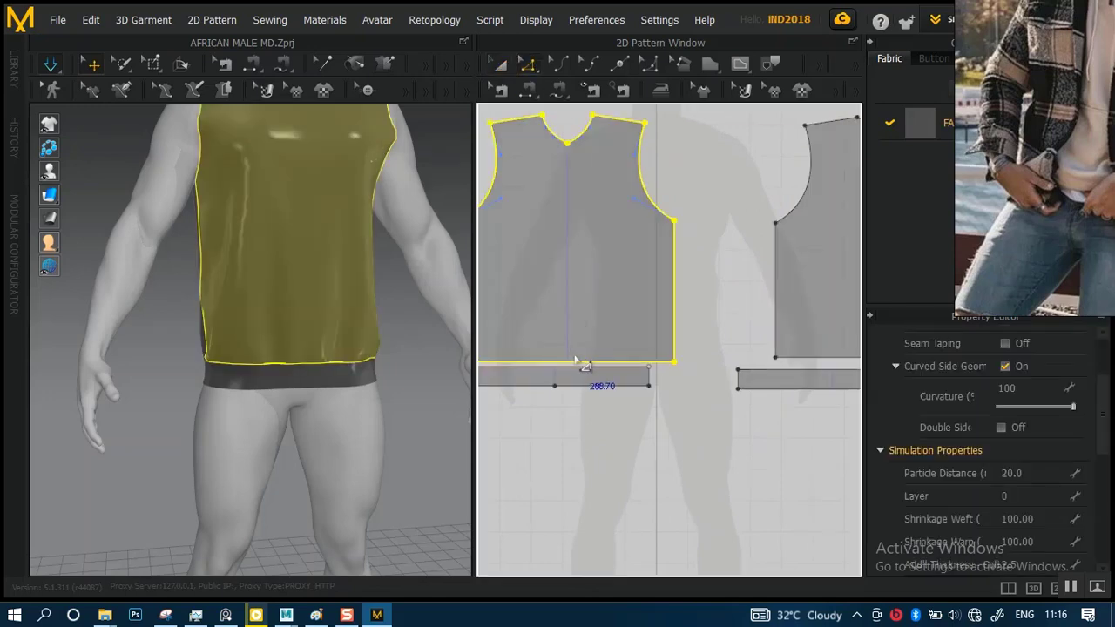
{"action": "left_click", "coordinate": [581, 361]}
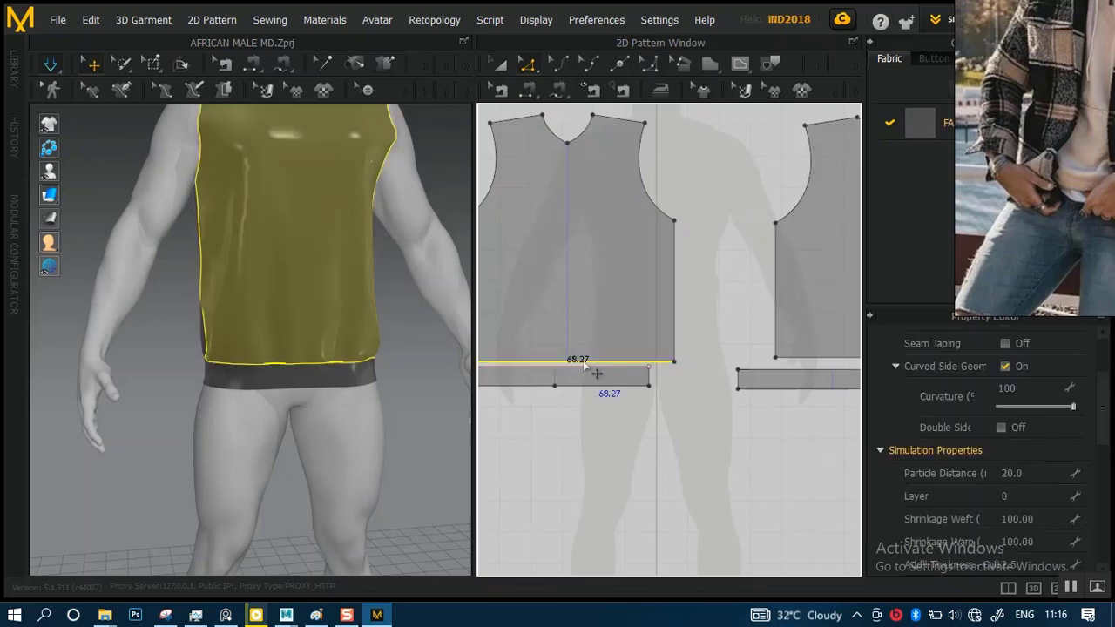
{"action": "left_click", "coordinate": [806, 358], "text": "shift"}
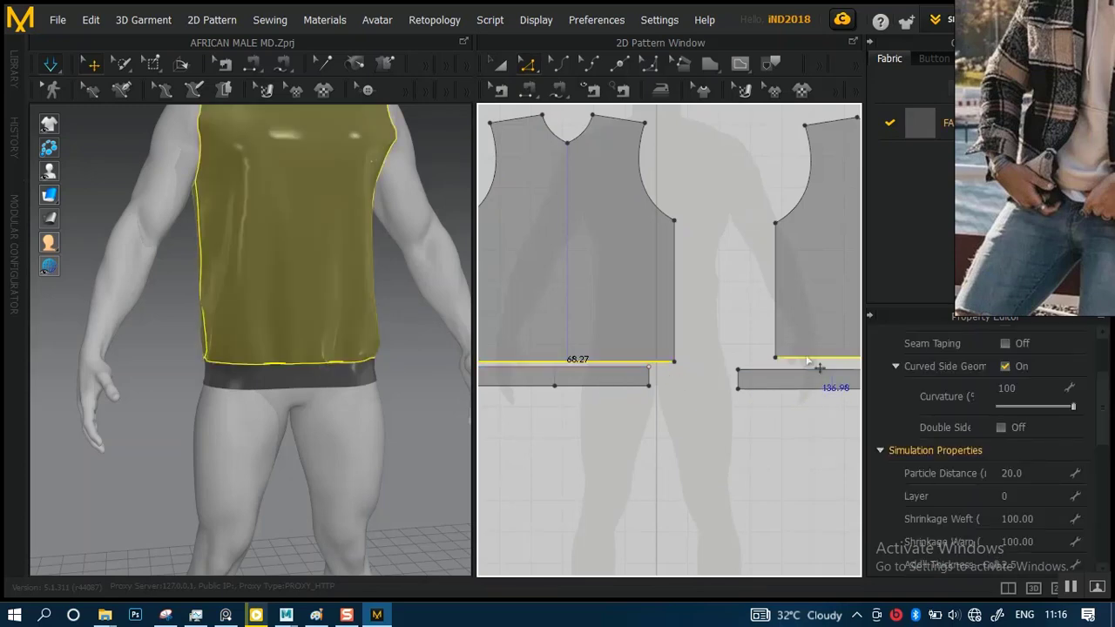
{"action": "key", "text": "Return"}
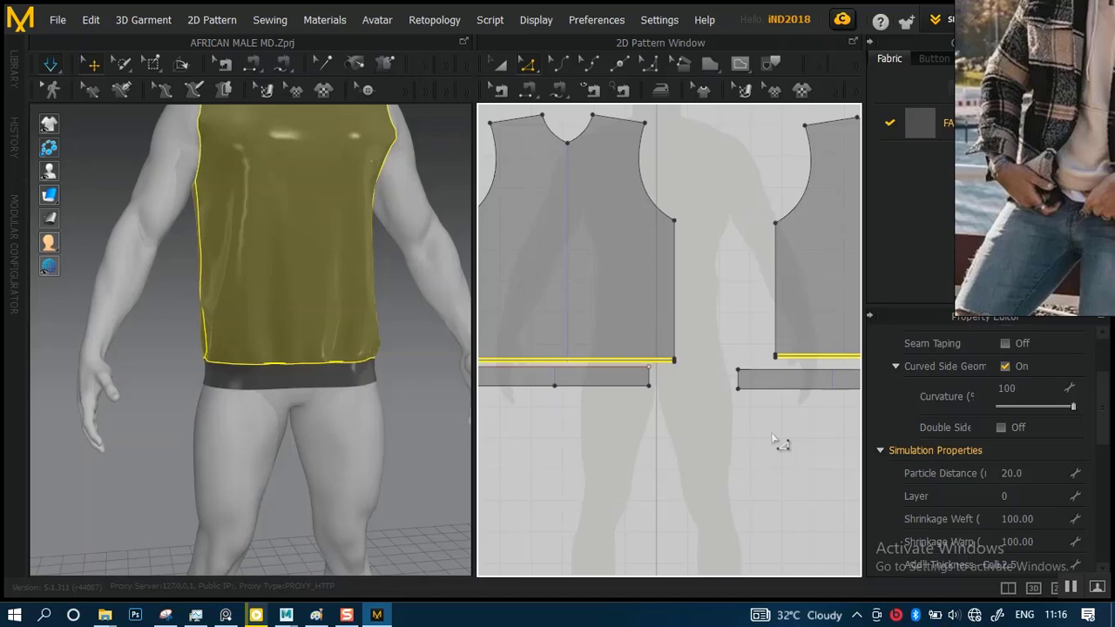
{"action": "key", "text": "ctrl+z"}
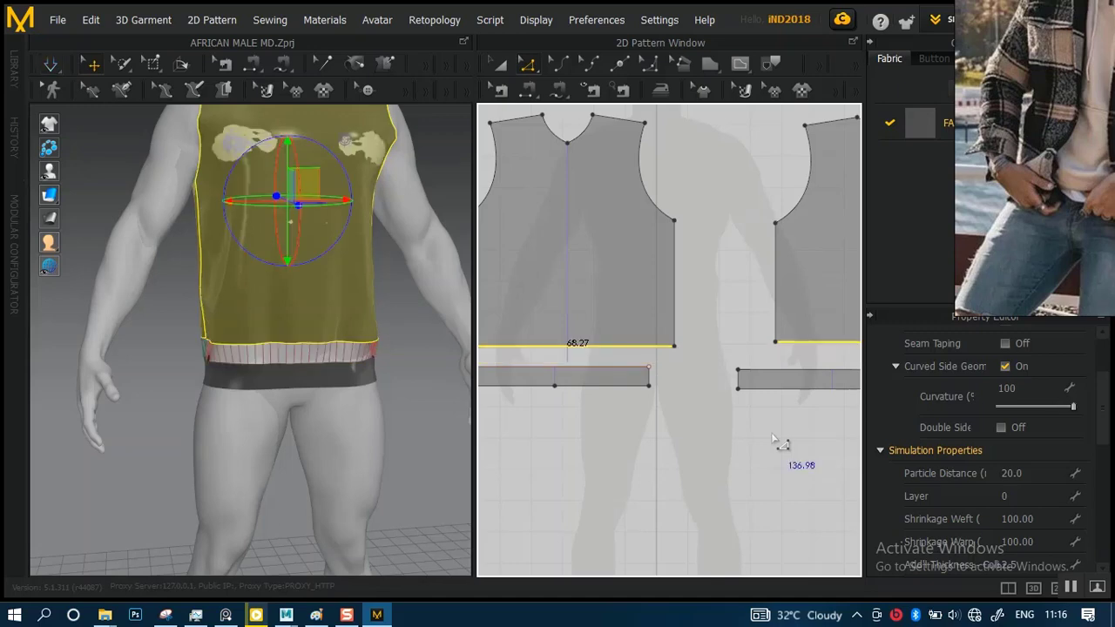
{"action": "key", "text": "ctrl+y"}
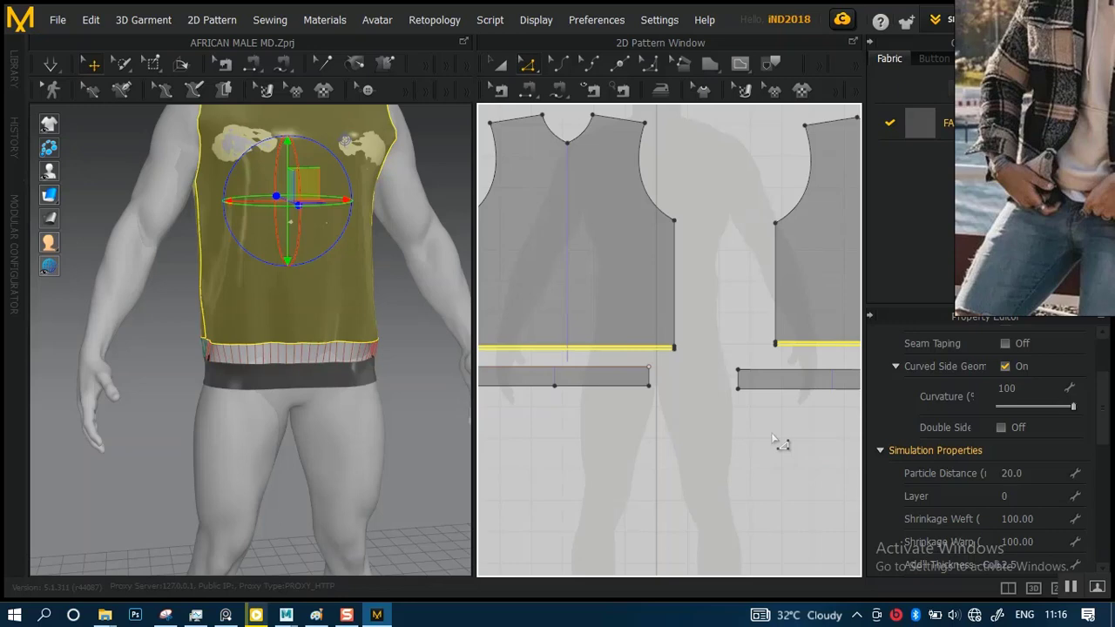
{"action": "key", "text": "ctrl+z"}
{"action": "key", "text": "space"}
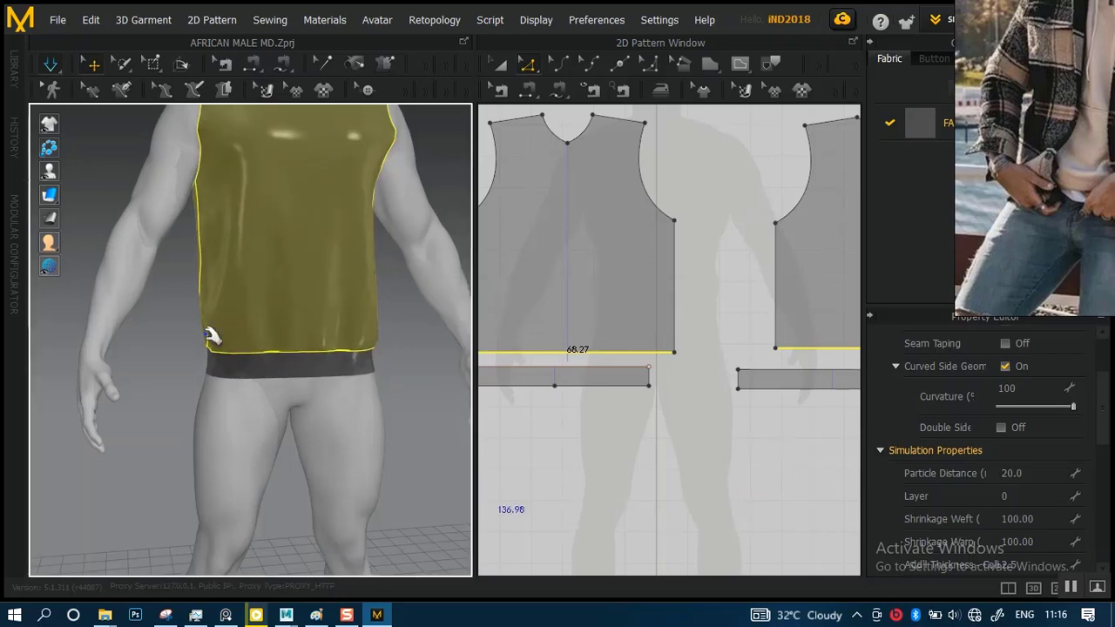
Inspect how the shortened body drapes above the hem band, up close and on the full avatar
{"action": "scroll", "coordinate": [212, 331], "scroll_direction": "down", "scroll_amount": 5}
{"action": "right_click_drag", "start_coordinate": [278, 310], "coordinate": [378, 219]}
{"action": "left_click", "coordinate": [387, 282]}
{"action": "scroll", "coordinate": [405, 395], "scroll_direction": "up", "scroll_amount": 5}
{"action": "right_click_drag", "start_coordinate": [371, 376], "coordinate": [317, 364]}
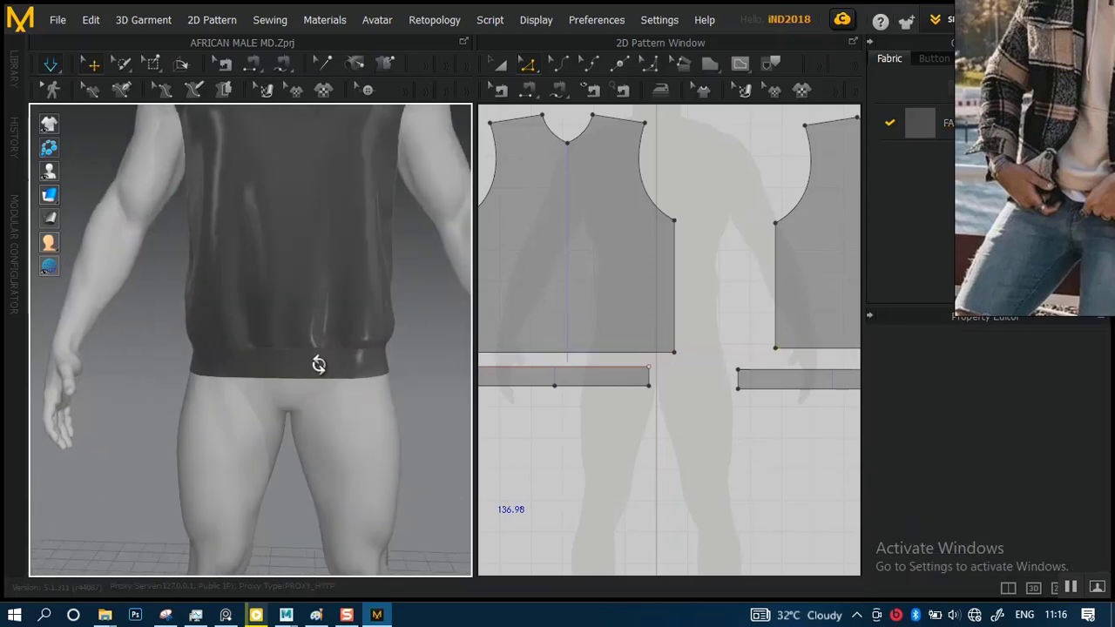
{"action": "middle_click_drag", "start_coordinate": [329, 311], "coordinate": [319, 413]}
{"action": "scroll", "coordinate": [357, 350], "scroll_direction": "down", "scroll_amount": 5}
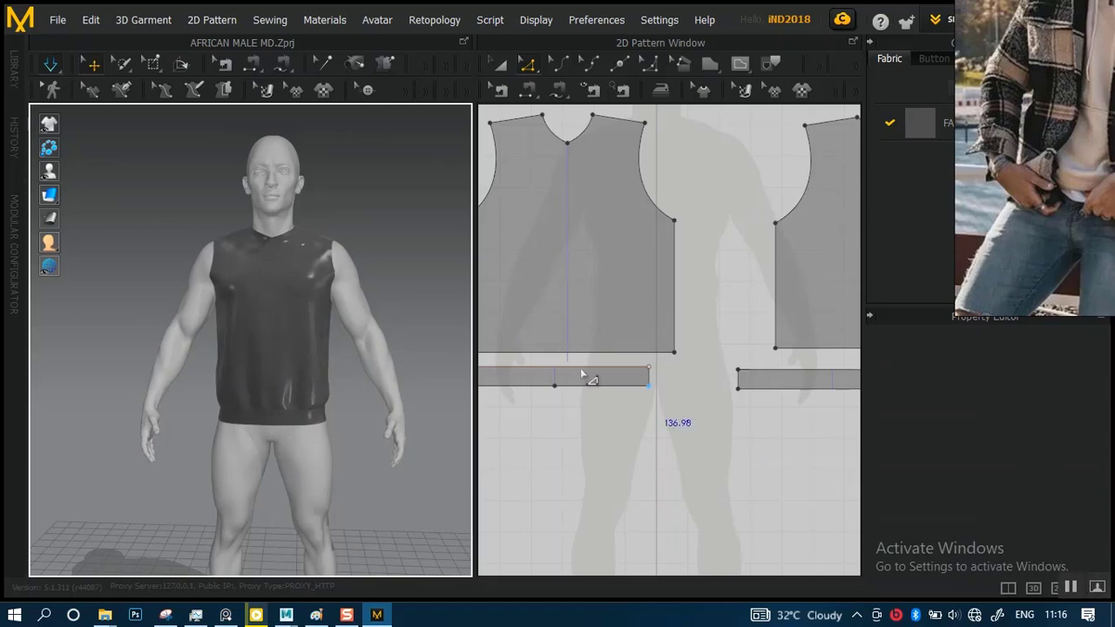
{"action": "scroll", "coordinate": [353, 348], "scroll_direction": "up", "scroll_amount": 4}
{"action": "right_click_drag", "start_coordinate": [356, 368], "coordinate": [360, 337]}
{"action": "scroll", "coordinate": [647, 279], "scroll_direction": "down", "scroll_amount": 4}
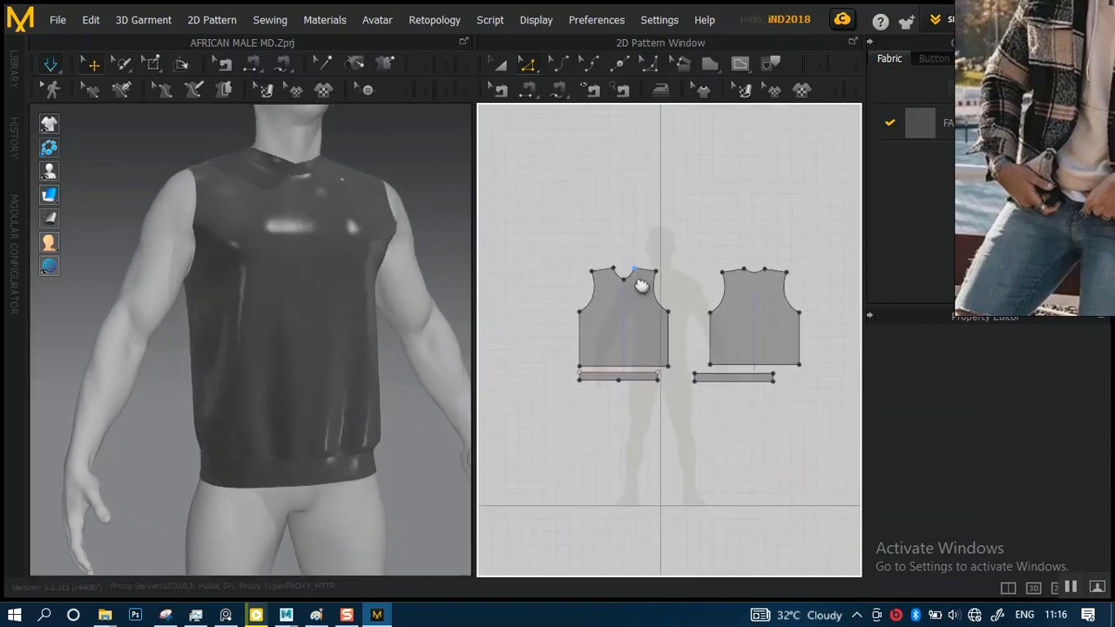
Enlarge the reference photo around the hoodie's neckline and place it clear of the patterns
{"action": "middle_click_drag", "start_coordinate": [641, 286], "coordinate": [631, 313]}
{"action": "right_click_drag", "start_coordinate": [1097, 105], "coordinate": [881, 256]}
{"action": "scroll", "coordinate": [883, 254], "scroll_direction": "down", "scroll_amount": 3}
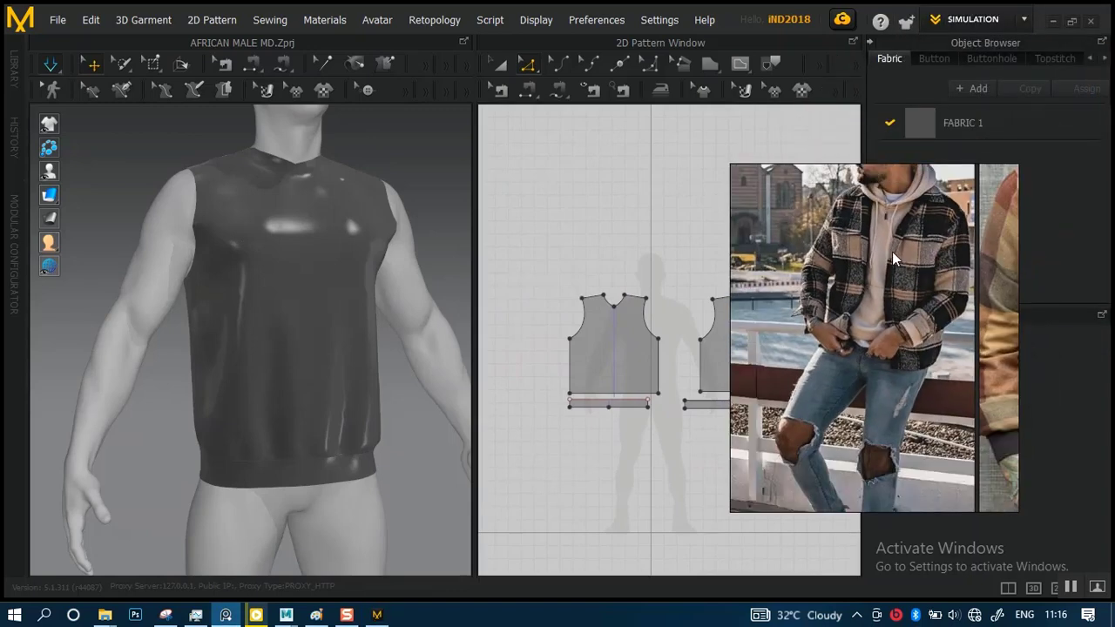
{"action": "scroll", "coordinate": [891, 258], "scroll_direction": "up", "scroll_amount": 6}
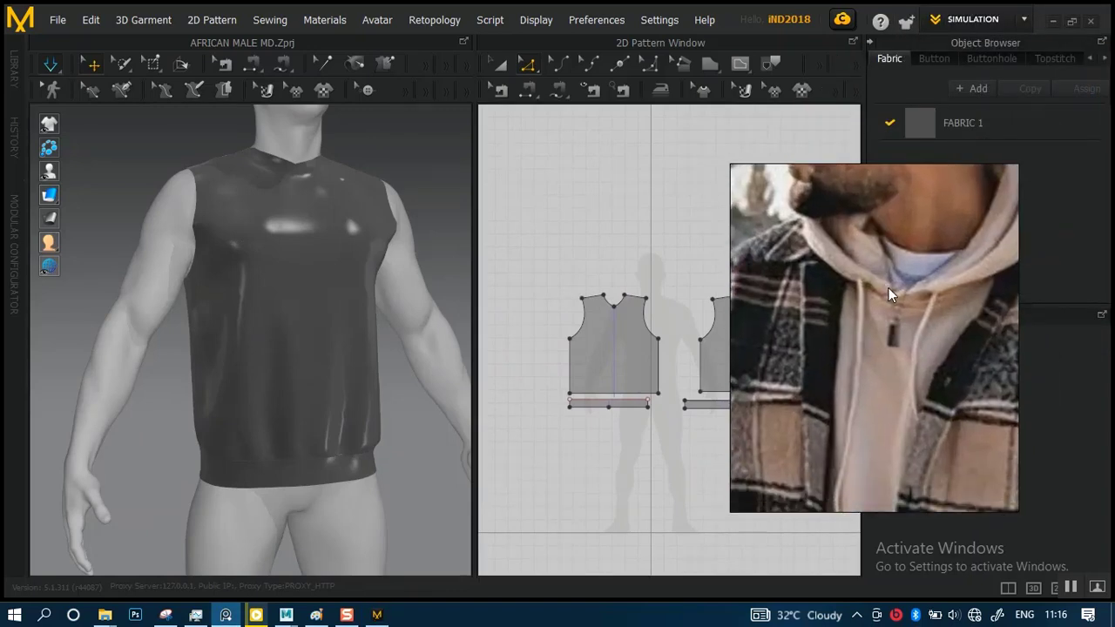
{"action": "middle_click_drag", "start_coordinate": [889, 287], "coordinate": [893, 283]}
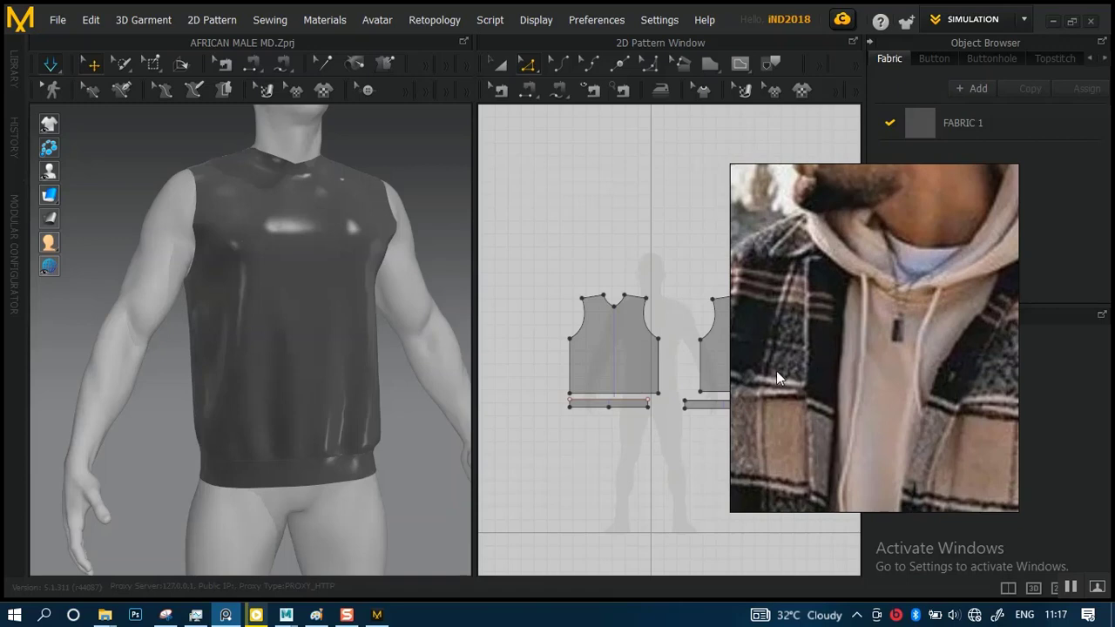
{"action": "left_click_drag", "start_coordinate": [776, 370], "coordinate": [967, 254]}
Examine the front pattern's neckline curve together with the neck opening on the avatar
{"action": "scroll", "coordinate": [623, 319], "scroll_direction": "up", "scroll_amount": 2}
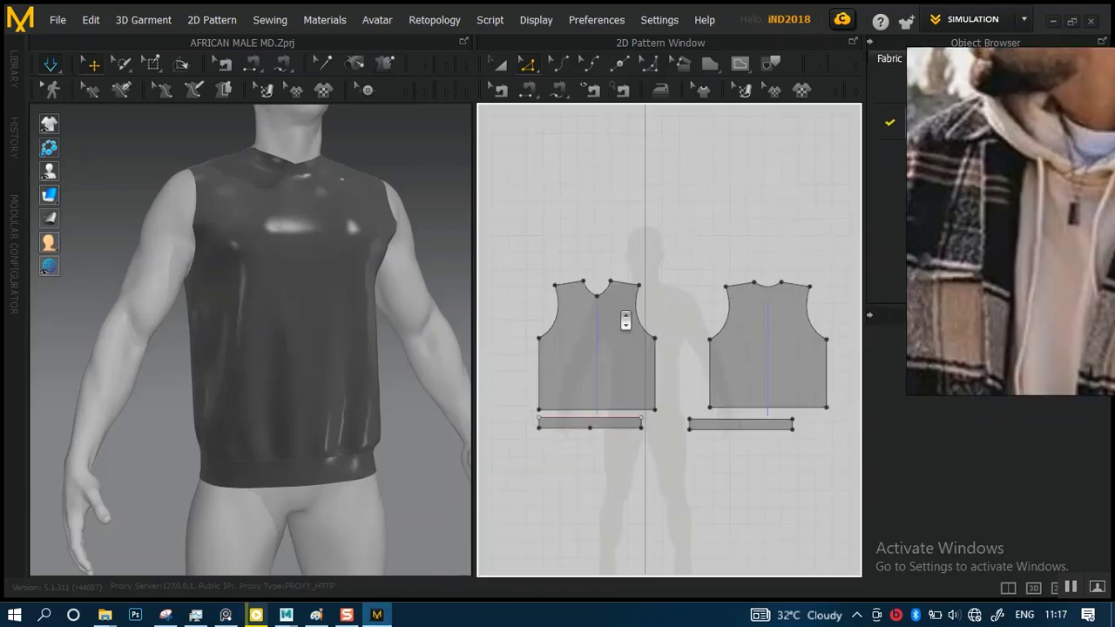
{"action": "scroll", "coordinate": [624, 320], "scroll_direction": "up", "scroll_amount": 5}
{"action": "middle_click_drag", "start_coordinate": [594, 351], "coordinate": [730, 368]}
{"action": "scroll", "coordinate": [674, 303], "scroll_direction": "up", "scroll_amount": 2}
{"action": "middle_click_drag", "start_coordinate": [676, 305], "coordinate": [719, 400]}
{"action": "scroll", "coordinate": [691, 398], "scroll_direction": "up", "scroll_amount": 5}
{"action": "middle_click_drag", "start_coordinate": [654, 331], "coordinate": [671, 386]}
{"action": "mouse_move", "coordinate": [663, 305]}
{"action": "middle_mouse_down"}
{"action": "mouse_move", "coordinate": [652, 328]}
{"action": "mouse_move", "coordinate": [650, 316]}
{"action": "middle_mouse_up"}
{"action": "scroll", "coordinate": [681, 296], "scroll_direction": "up", "scroll_amount": 1}
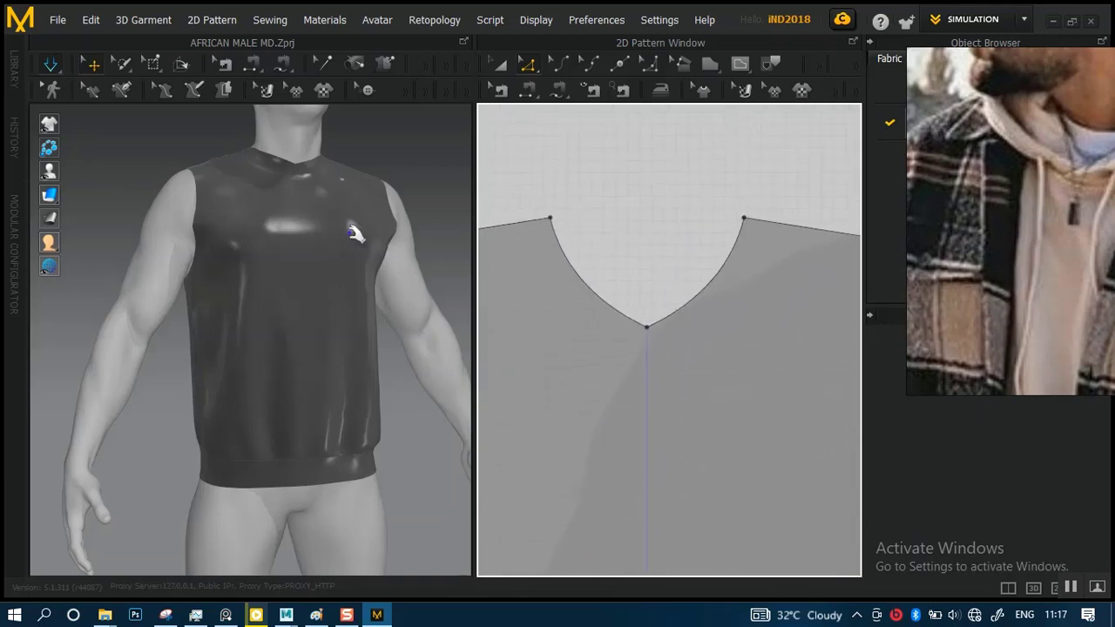
{"action": "middle_click_drag", "start_coordinate": [346, 248], "coordinate": [325, 417]}
{"action": "scroll", "coordinate": [316, 356], "scroll_direction": "up", "scroll_amount": 4}
{"action": "right_click_drag", "start_coordinate": [330, 374], "coordinate": [284, 354]}
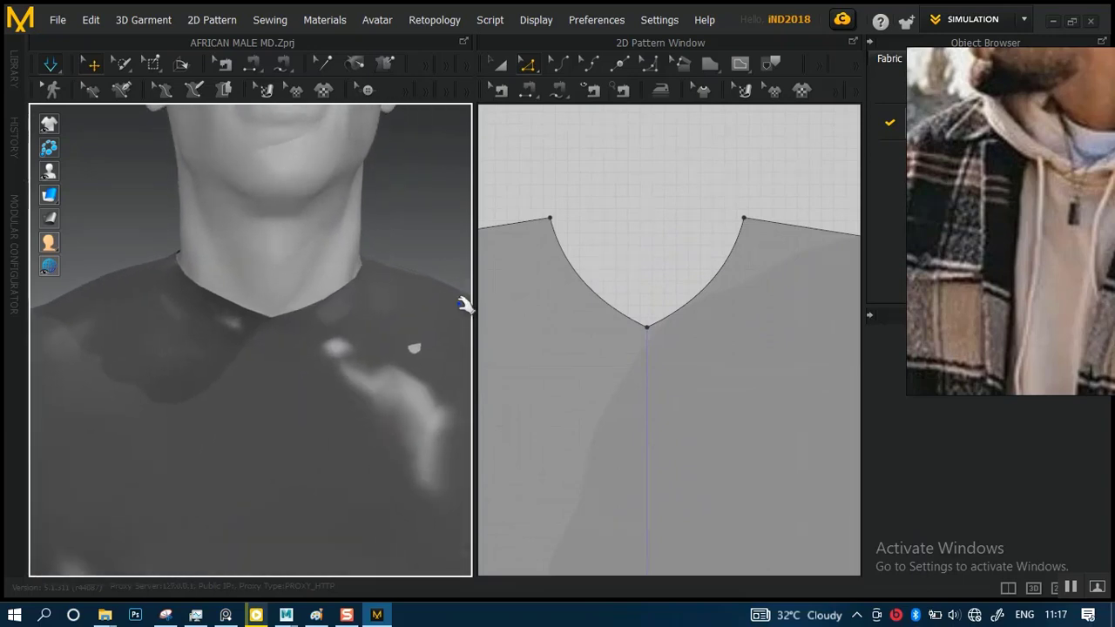
Try to widen the front neckline by moving one shoulder-neck point about 1.9 outward along the shoulder seam
{"action": "middle_click_drag", "start_coordinate": [630, 289], "coordinate": [711, 289]}
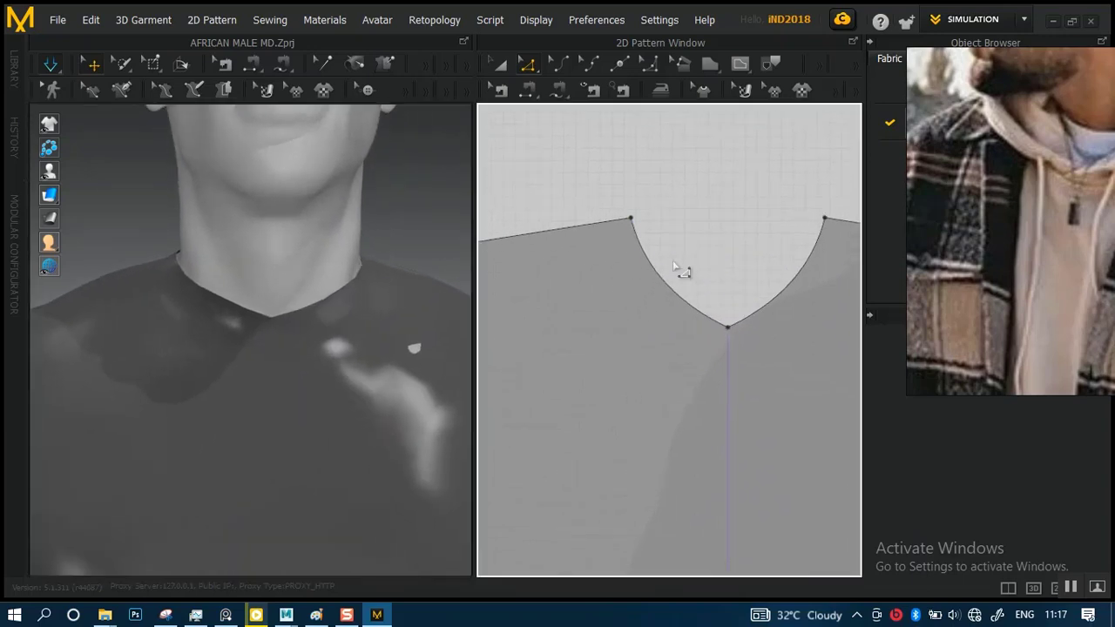
{"action": "left_click", "coordinate": [632, 222]}
{"action": "left_click_drag", "start_coordinate": [632, 222], "coordinate": [608, 223]}
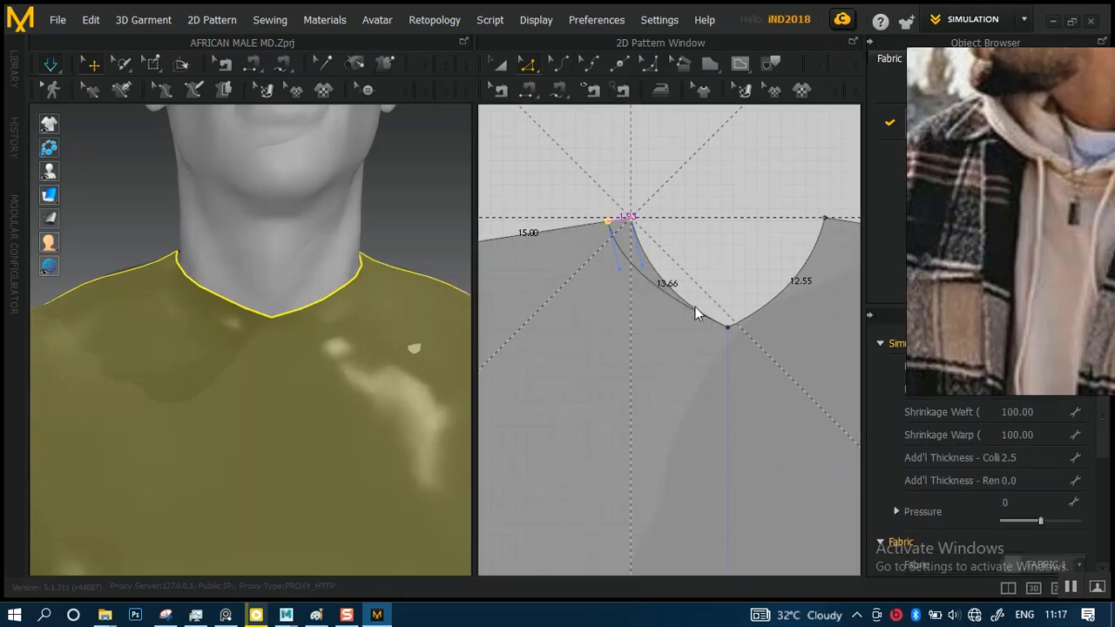
{"action": "left_click_drag", "start_coordinate": [695, 307], "coordinate": [695, 307]}
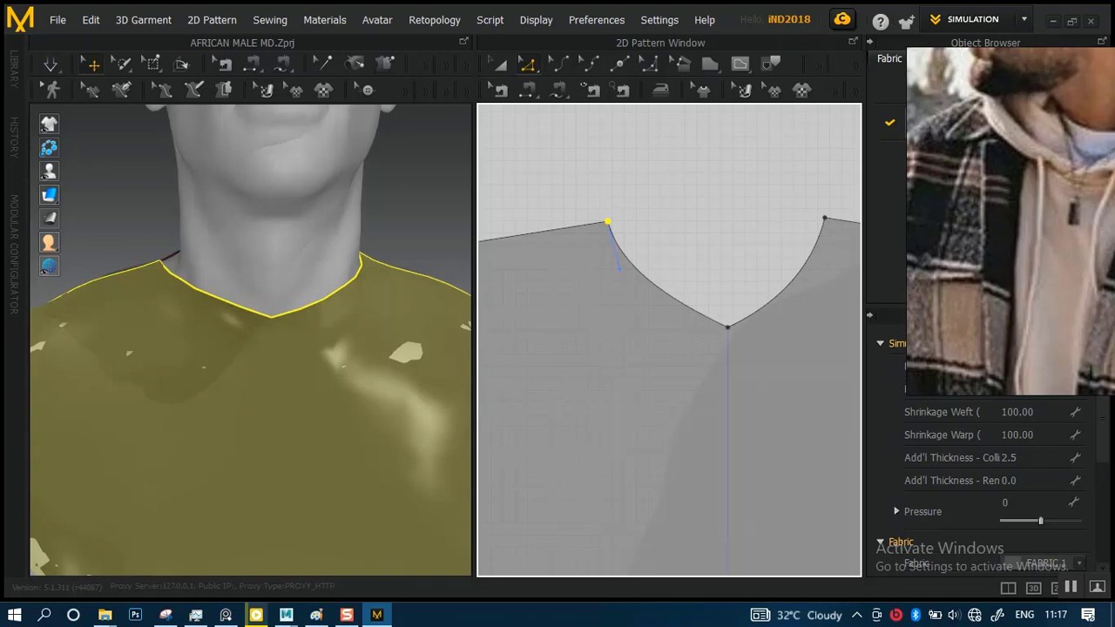
{"action": "scroll", "coordinate": [664, 279], "scroll_direction": "down", "scroll_amount": 5}
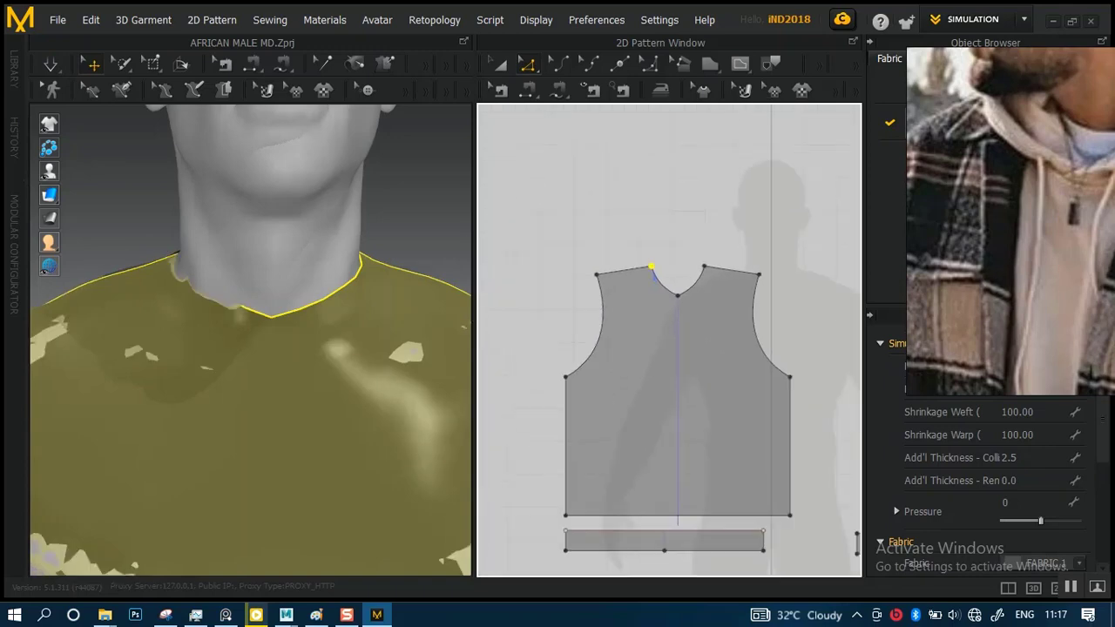
{"action": "middle_click_drag", "start_coordinate": [663, 279], "coordinate": [654, 247]}
{"action": "left_click", "coordinate": [655, 218]}
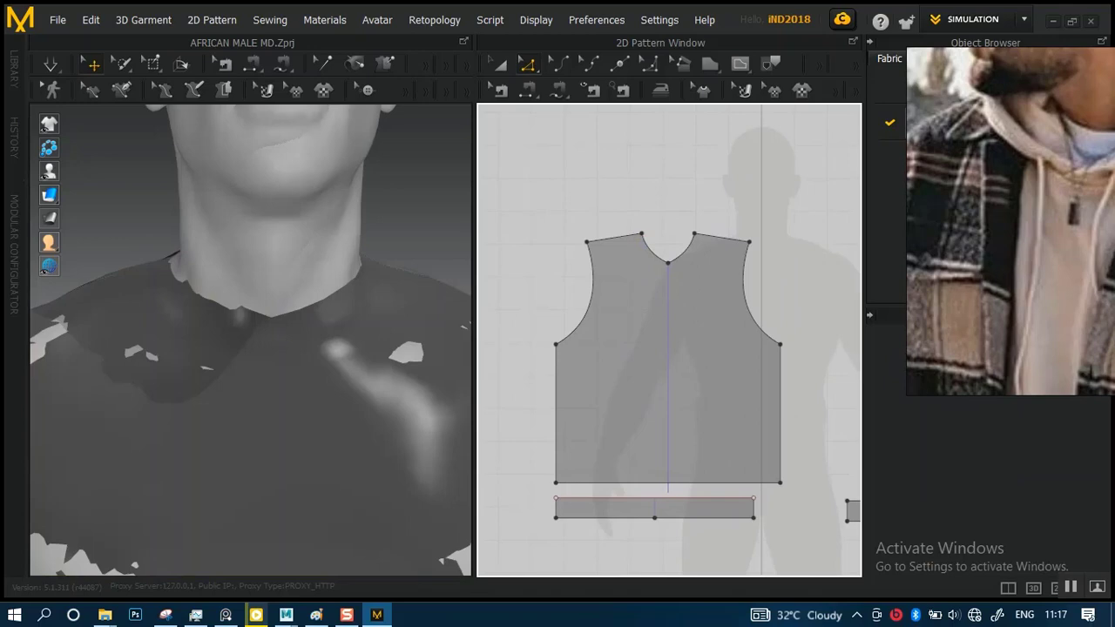
Try cloning the front body as a symmetric pattern with sewing, and delete the placed copy
{"action": "left_click", "coordinate": [500, 63]}
{"action": "key", "text": "ctrl+a"}
{"action": "left_click", "coordinate": [675, 334]}
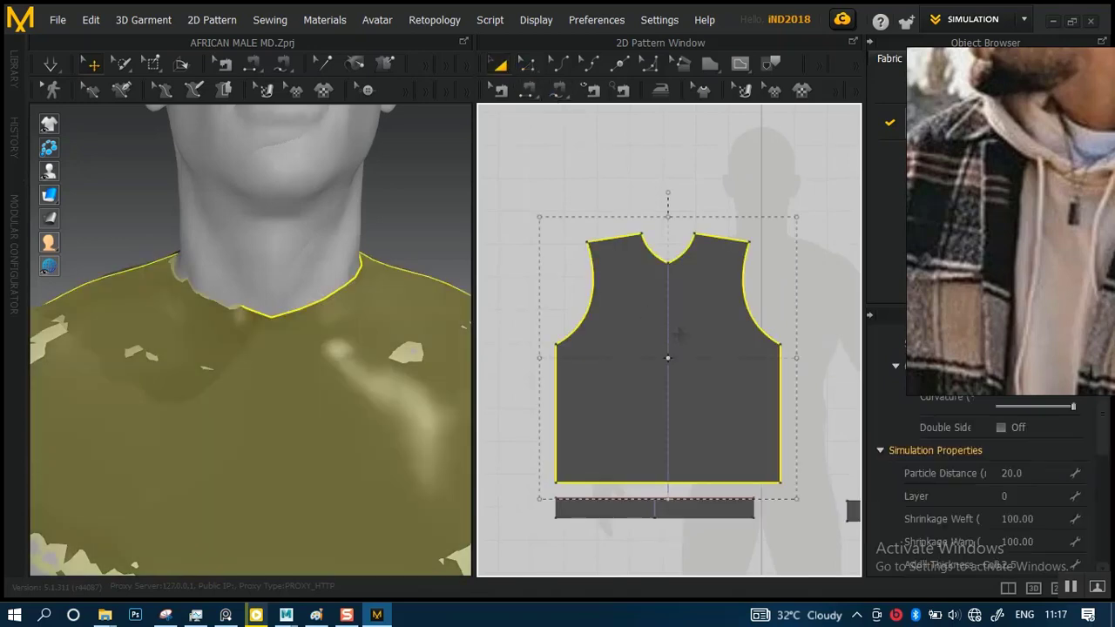
{"action": "right_click", "coordinate": [679, 334]}
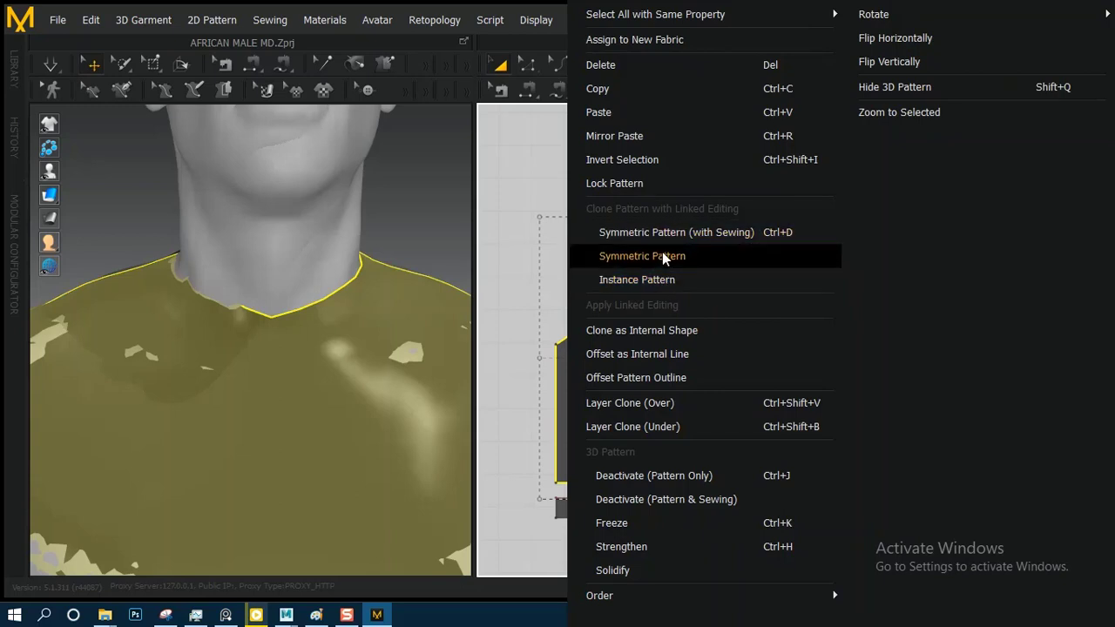
{"action": "left_click", "coordinate": [675, 234]}
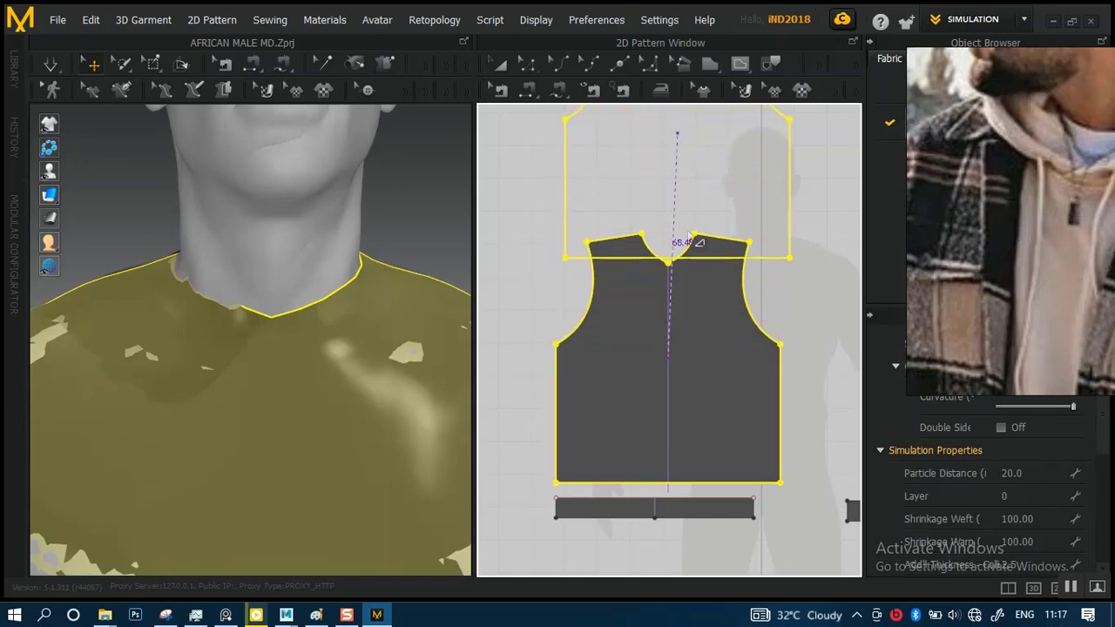
{"action": "left_click", "coordinate": [675, 477]}
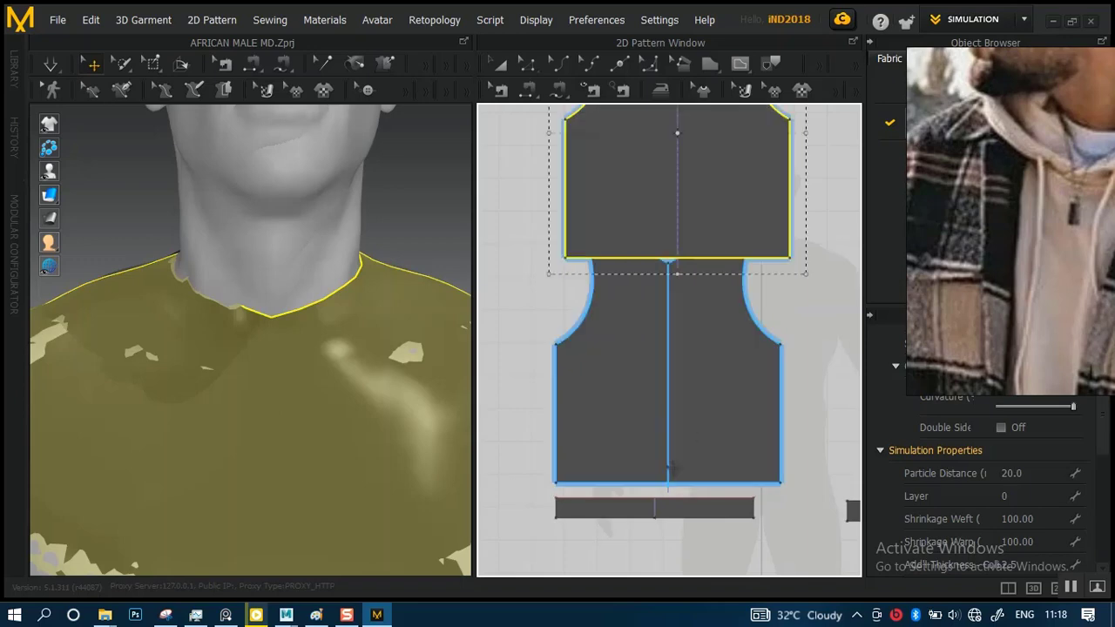
{"action": "key", "text": "Delete"}
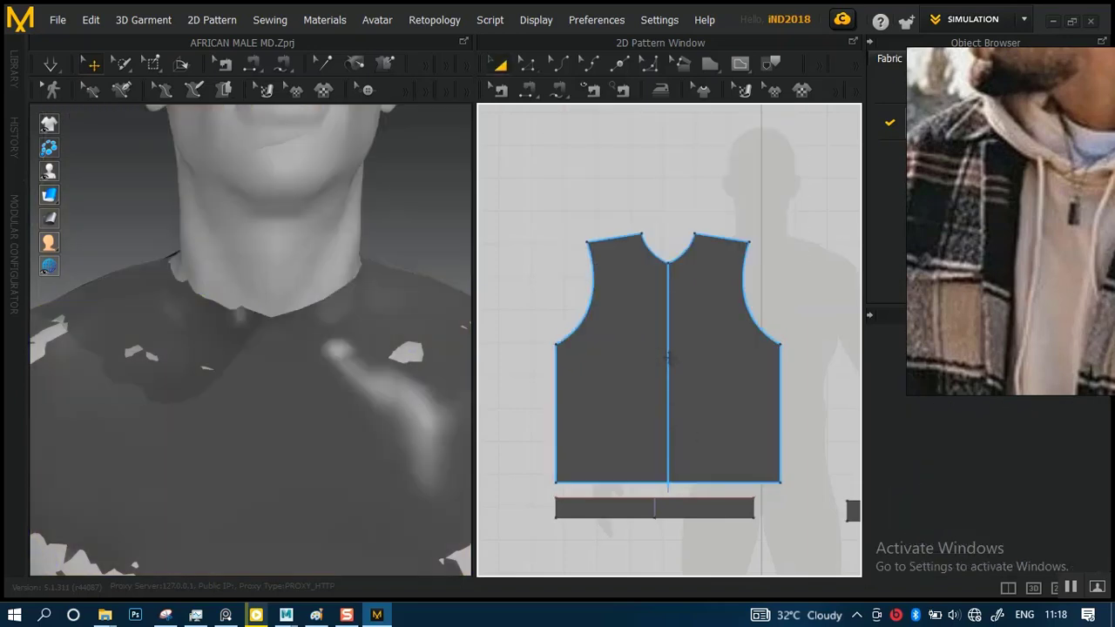
Move one shoulder-neck point of the front body about 2.01 outward along the shoulder seam to widen the neckline
{"action": "scroll", "coordinate": [637, 292], "scroll_direction": "up", "scroll_amount": 5}
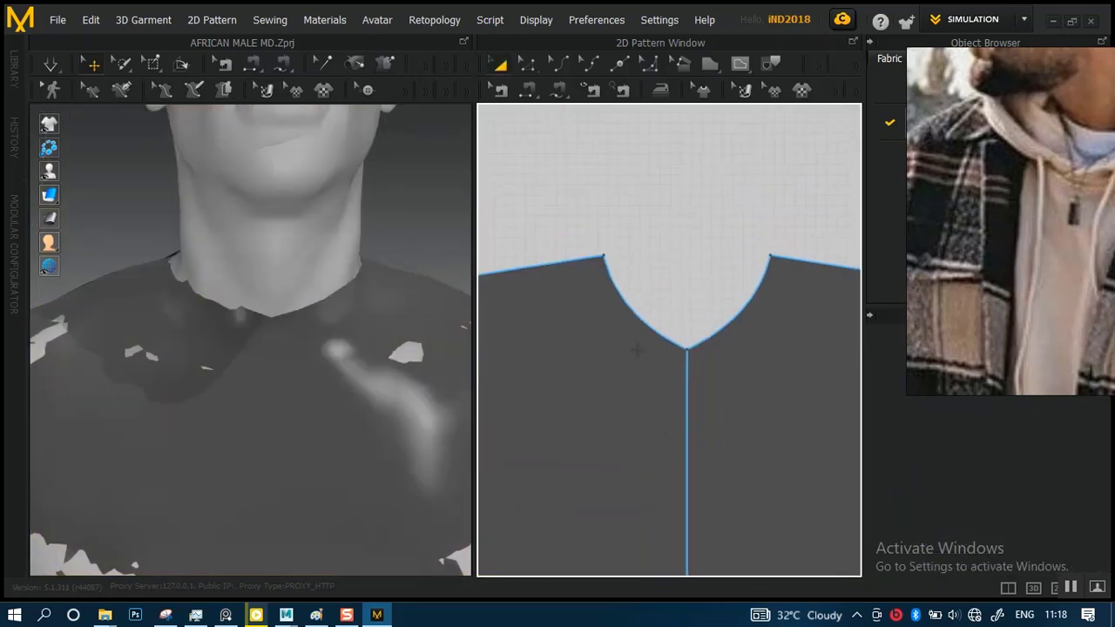
{"action": "middle_click_drag", "start_coordinate": [608, 318], "coordinate": [611, 362]}
{"action": "scroll", "coordinate": [611, 363], "scroll_direction": "up", "scroll_amount": 1}
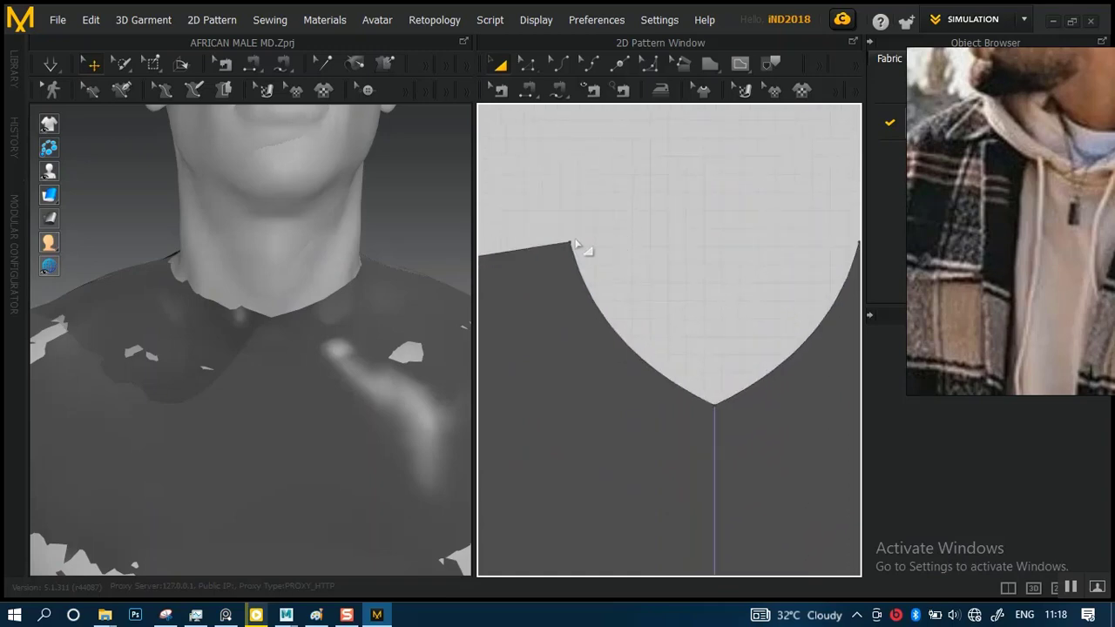
{"action": "left_click", "coordinate": [576, 264]}
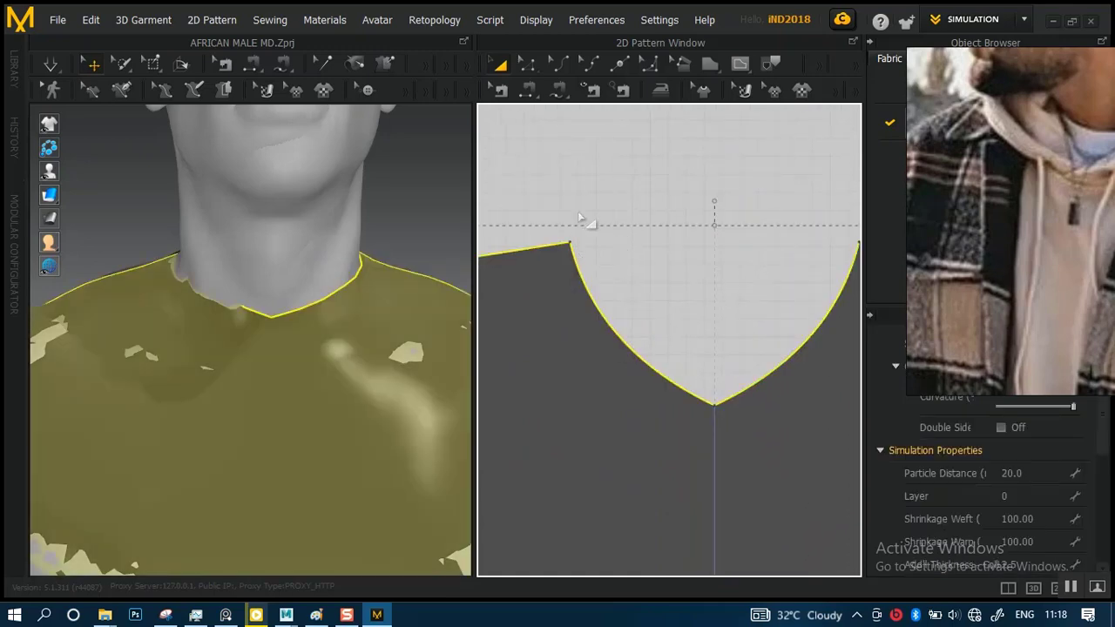
{"action": "left_click", "coordinate": [585, 225]}
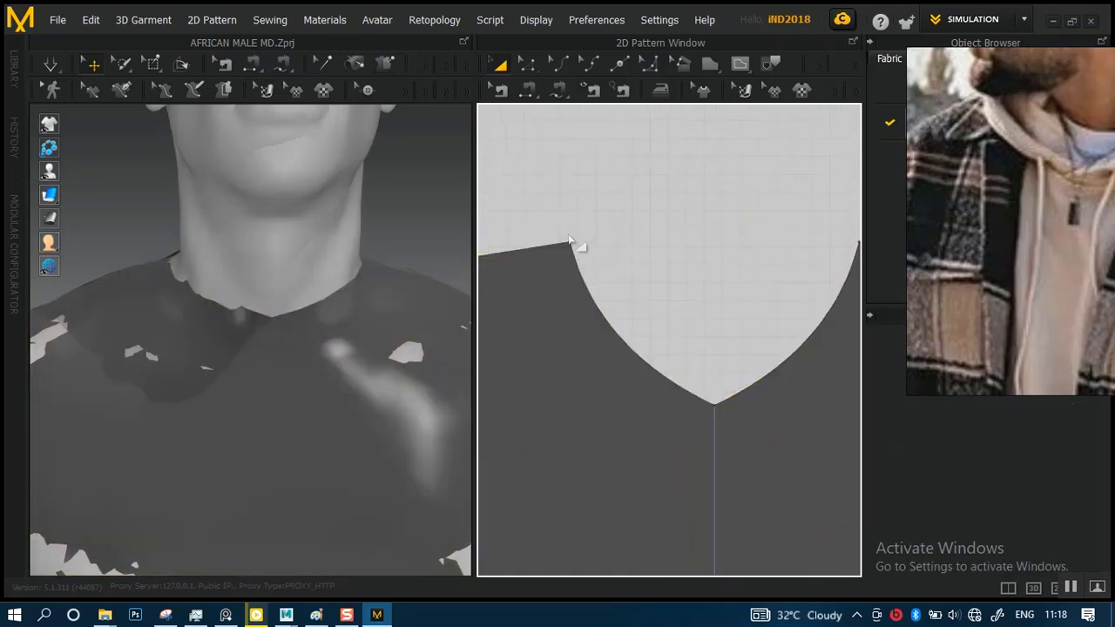
{"action": "left_click", "coordinate": [527, 67]}
{"action": "left_click_drag", "start_coordinate": [589, 265], "coordinate": [589, 264]}
{"action": "middle_click_drag", "start_coordinate": [618, 287], "coordinate": [640, 293]}
{"action": "scroll", "coordinate": [624, 287], "scroll_direction": "up", "scroll_amount": 2}
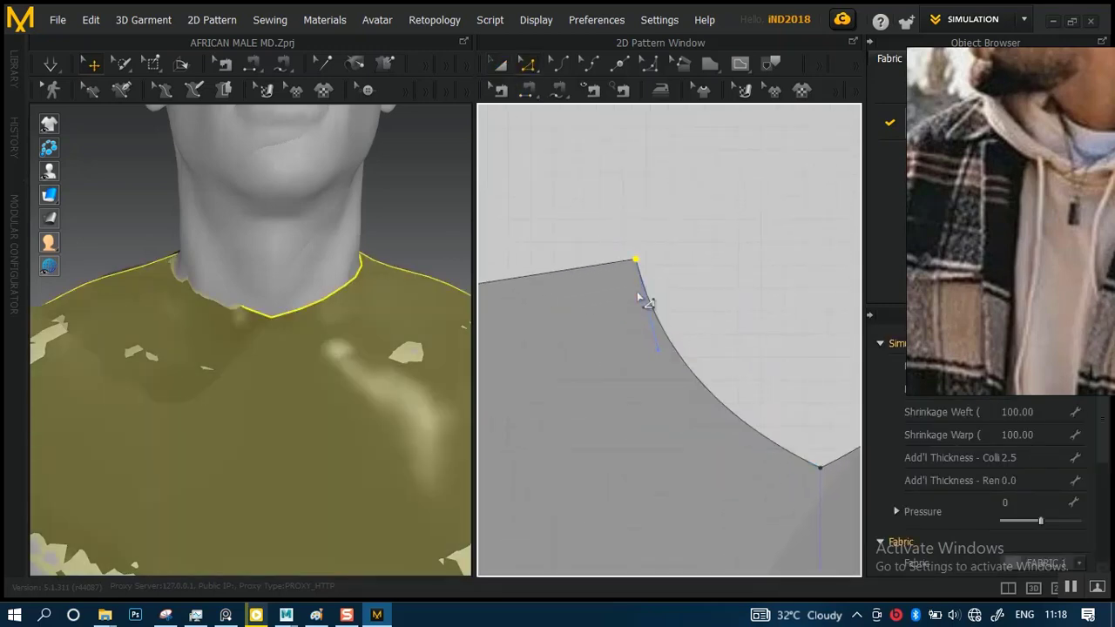
{"action": "scroll", "coordinate": [640, 291], "scroll_direction": "up", "scroll_amount": 1}
{"action": "left_click_drag", "start_coordinate": [631, 252], "coordinate": [582, 263]}
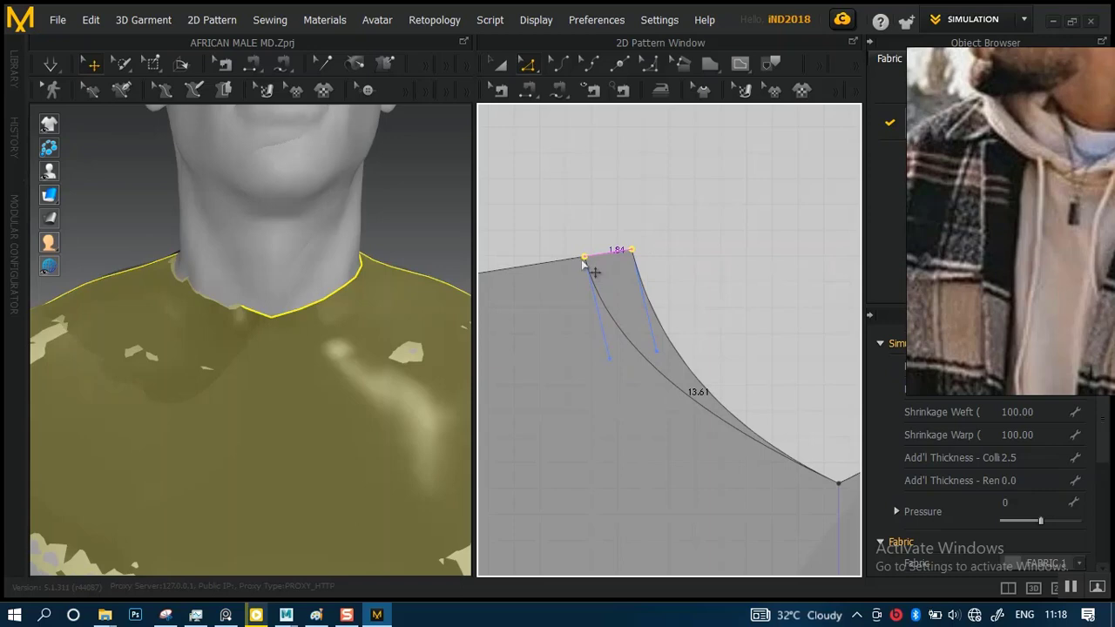
{"action": "left_click_drag", "start_coordinate": [584, 264], "coordinate": [580, 265]}
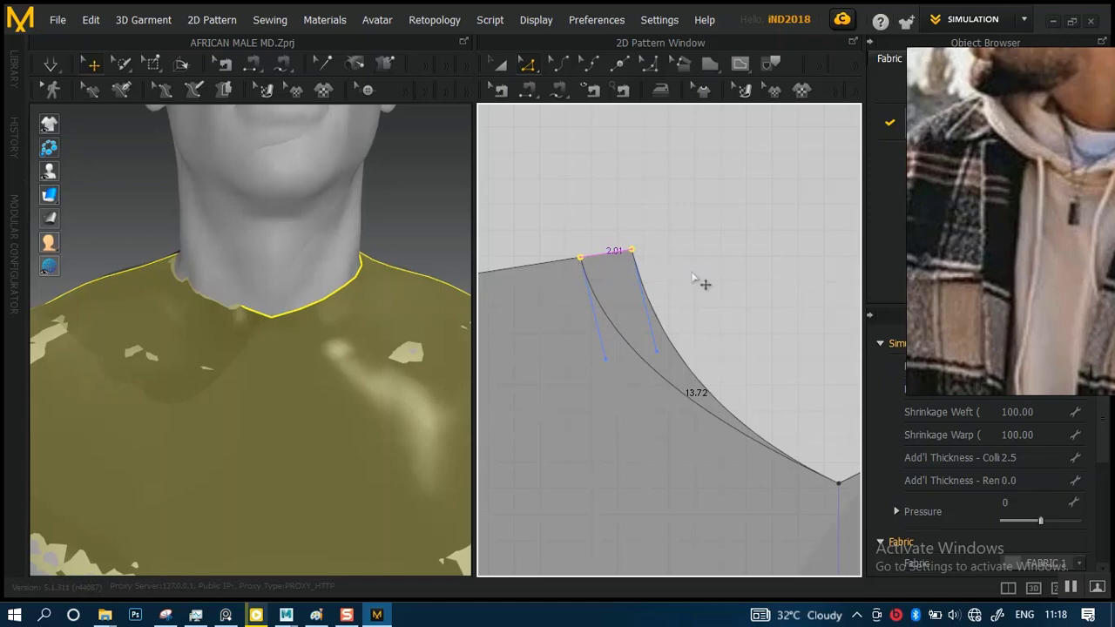
Move the opposite shoulder-neck point of the front body about 2.01 outward along the shoulder seam to match the widened side
{"action": "scroll", "coordinate": [684, 270], "scroll_direction": "down", "scroll_amount": 3}
{"action": "middle_click_drag", "start_coordinate": [710, 289], "coordinate": [532, 302]}
{"action": "scroll", "coordinate": [662, 290], "scroll_direction": "up", "scroll_amount": 5}
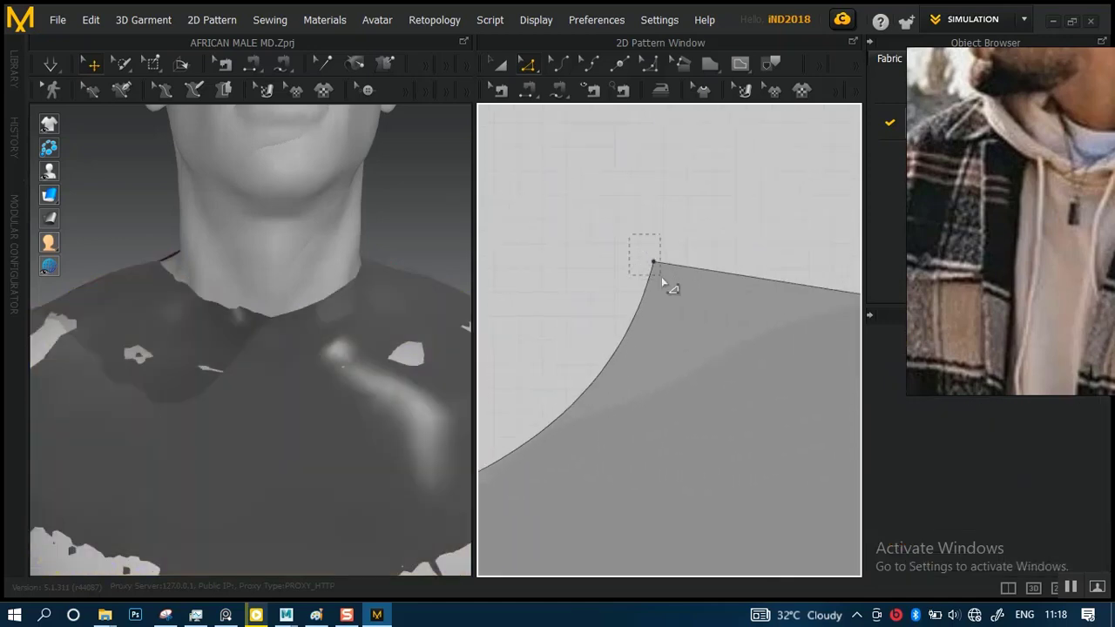
{"action": "left_click_drag", "start_coordinate": [655, 272], "coordinate": [703, 270]}
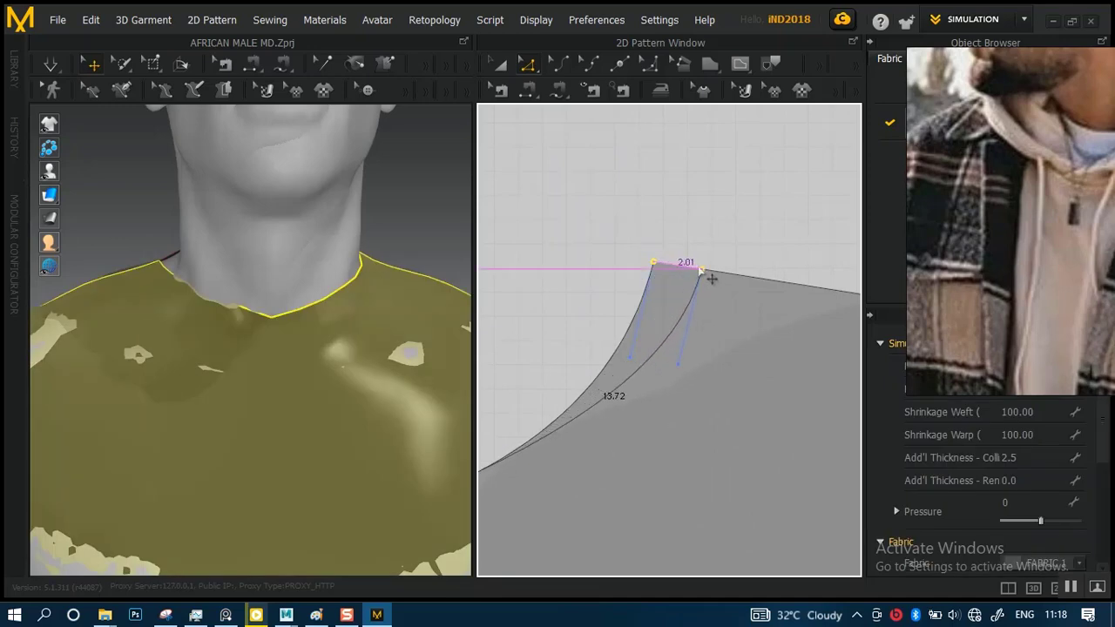
{"action": "left_click_drag", "start_coordinate": [645, 335], "coordinate": [645, 336]}
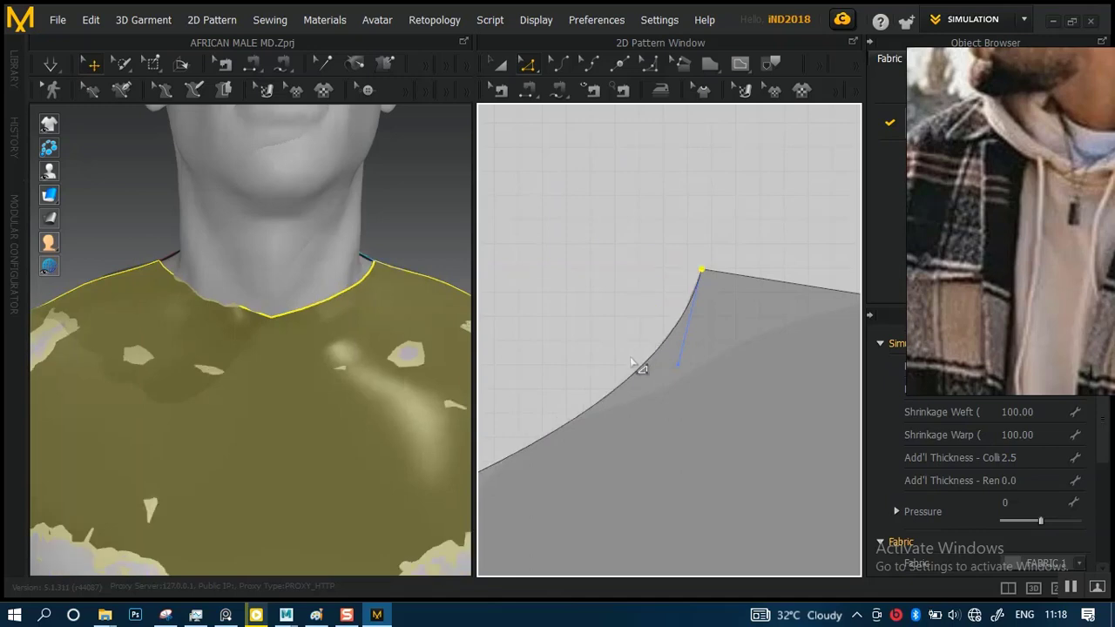
{"action": "scroll", "coordinate": [625, 356], "scroll_direction": "down", "scroll_amount": 5}
{"action": "middle_click_drag", "start_coordinate": [592, 281], "coordinate": [685, 276]}
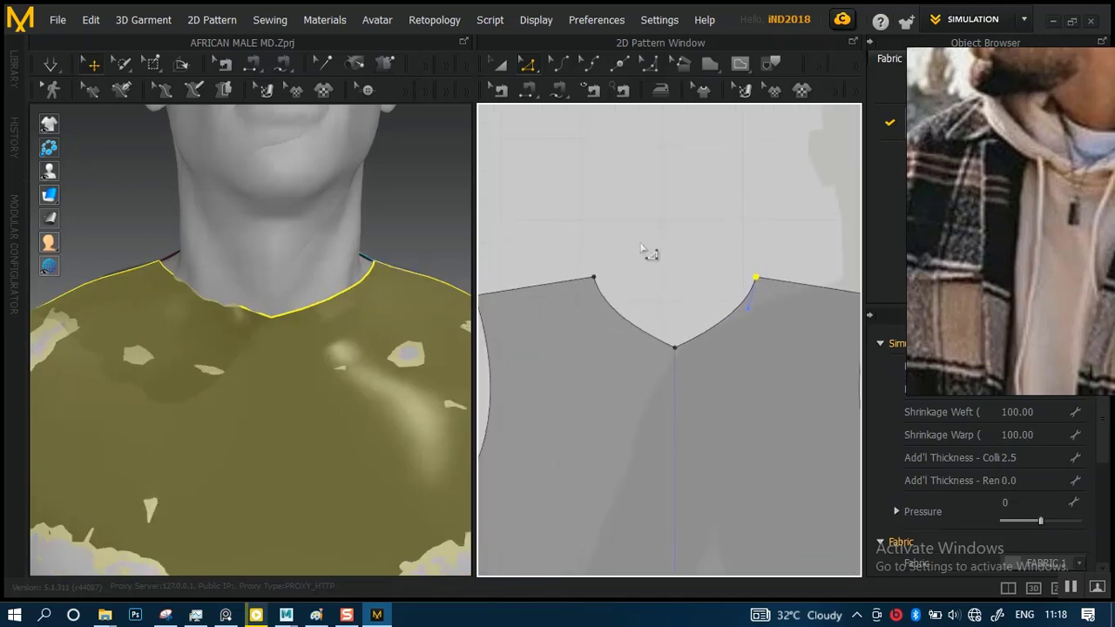
{"action": "scroll", "coordinate": [647, 296], "scroll_direction": "up", "scroll_amount": 4}
{"action": "scroll", "coordinate": [647, 303], "scroll_direction": "down", "scroll_amount": 2}
Simulate the garment and tug the front body so the widened neckline settles on the avatar
{"action": "key", "text": "space"}
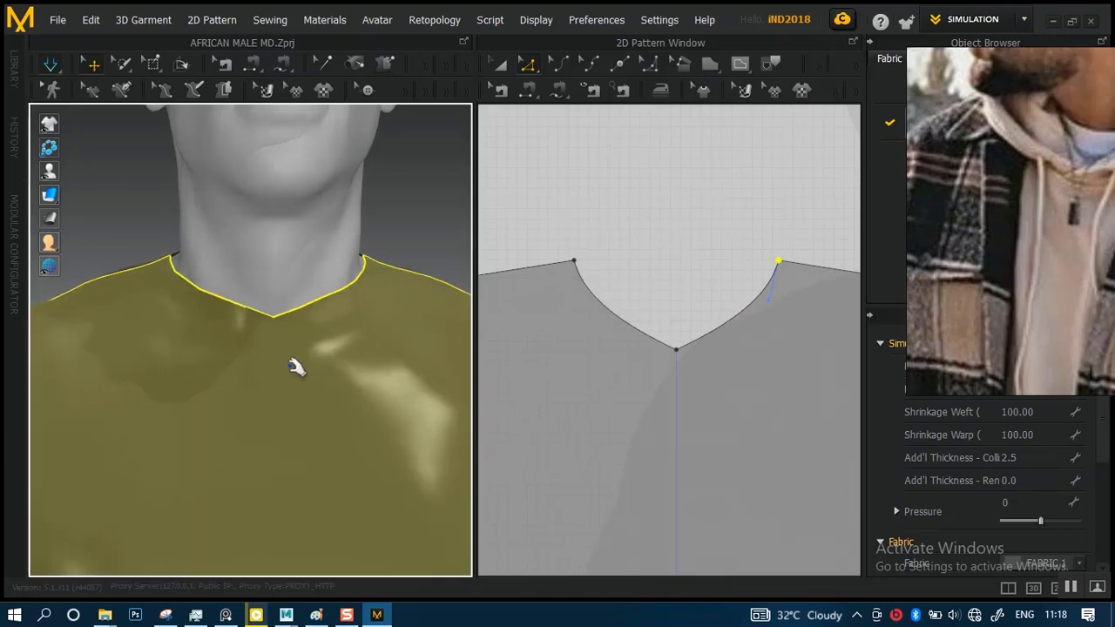
{"action": "scroll", "coordinate": [275, 287], "scroll_direction": "down", "scroll_amount": 3}
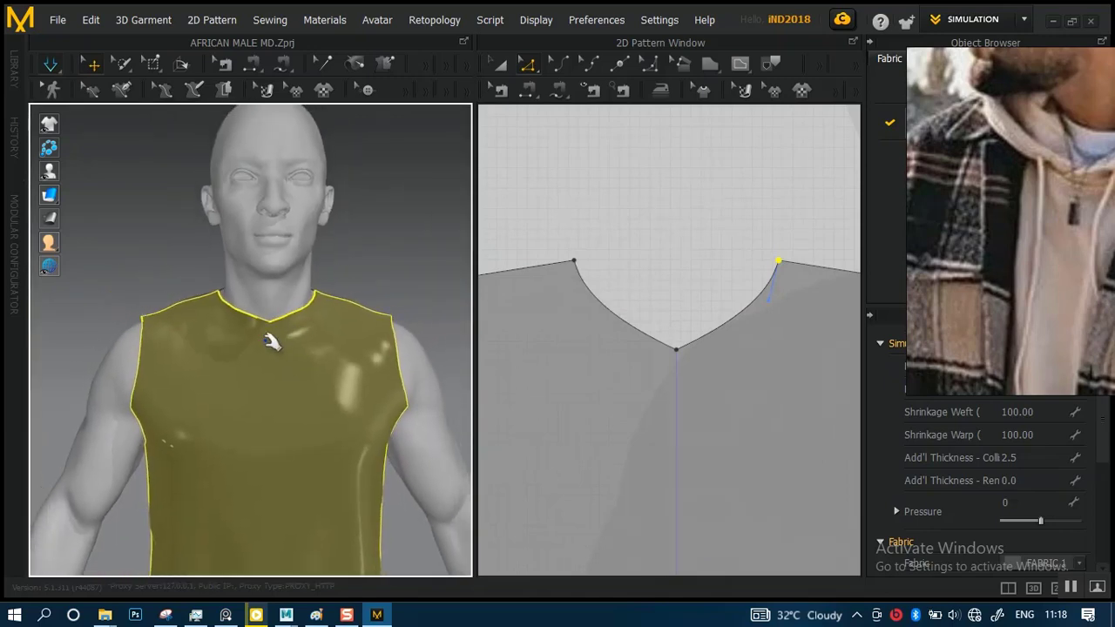
{"action": "left_click", "coordinate": [275, 370]}
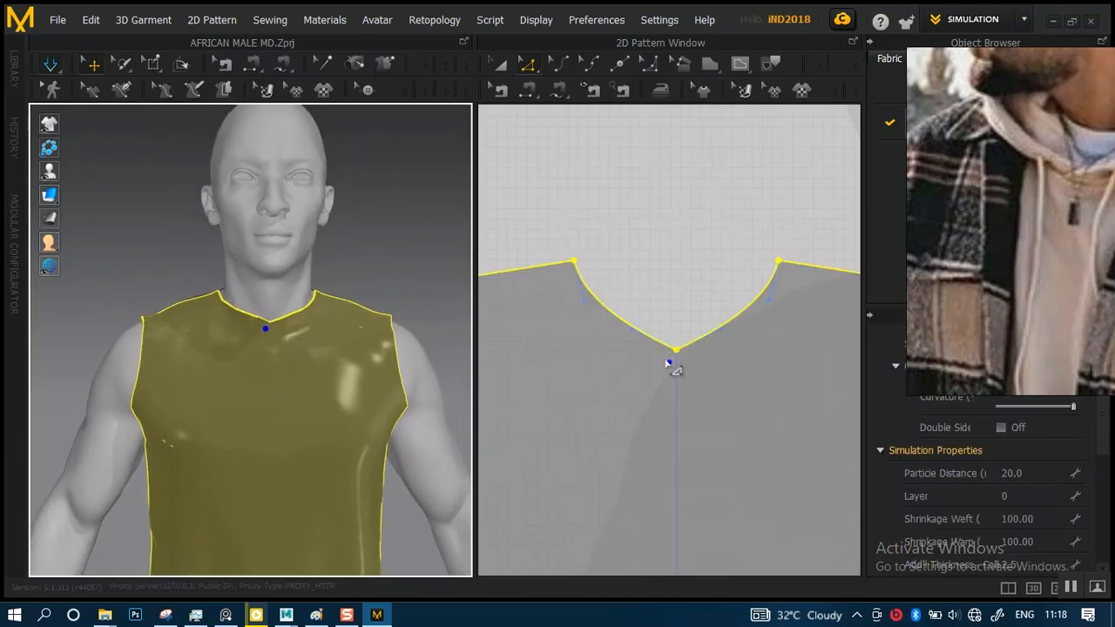
{"action": "left_click", "coordinate": [691, 281]}
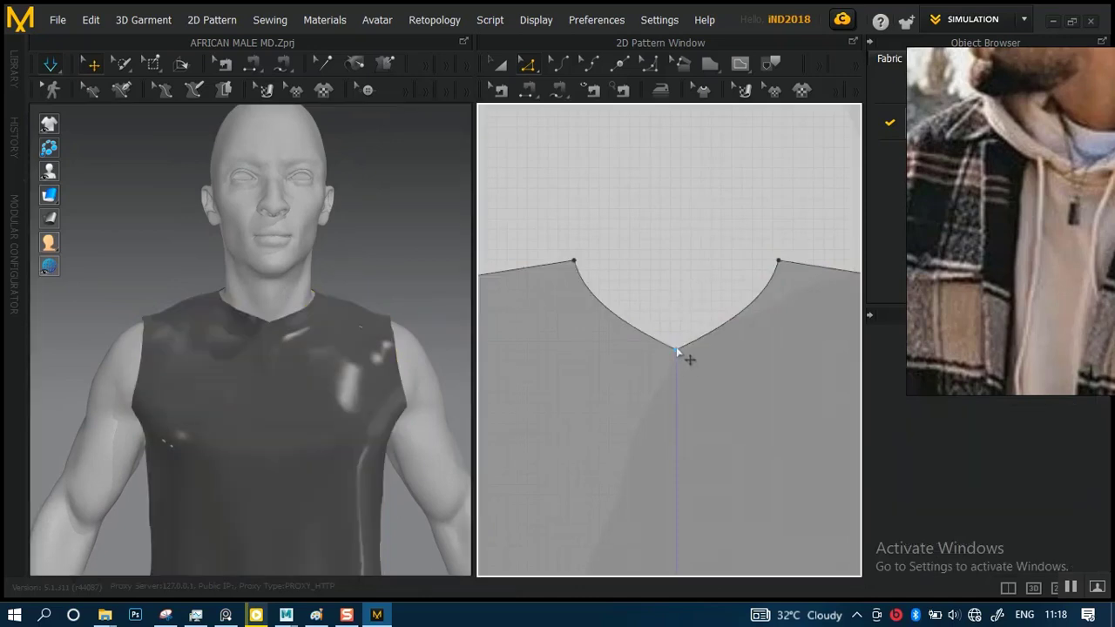
Lower the front neckline's center point about 3.06 straight down along the center line
{"action": "left_click", "coordinate": [678, 351]}
{"action": "scroll", "coordinate": [671, 348], "scroll_direction": "up", "scroll_amount": 3}
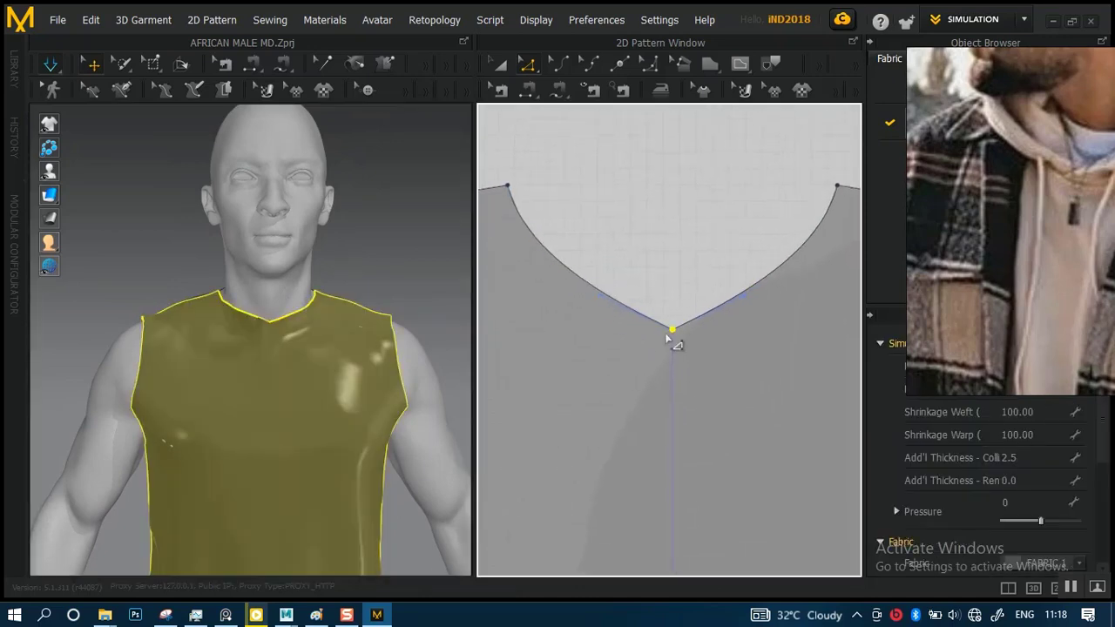
{"action": "scroll", "coordinate": [668, 341], "scroll_direction": "up", "scroll_amount": 2}
{"action": "left_click_drag", "start_coordinate": [675, 329], "coordinate": [670, 394]}
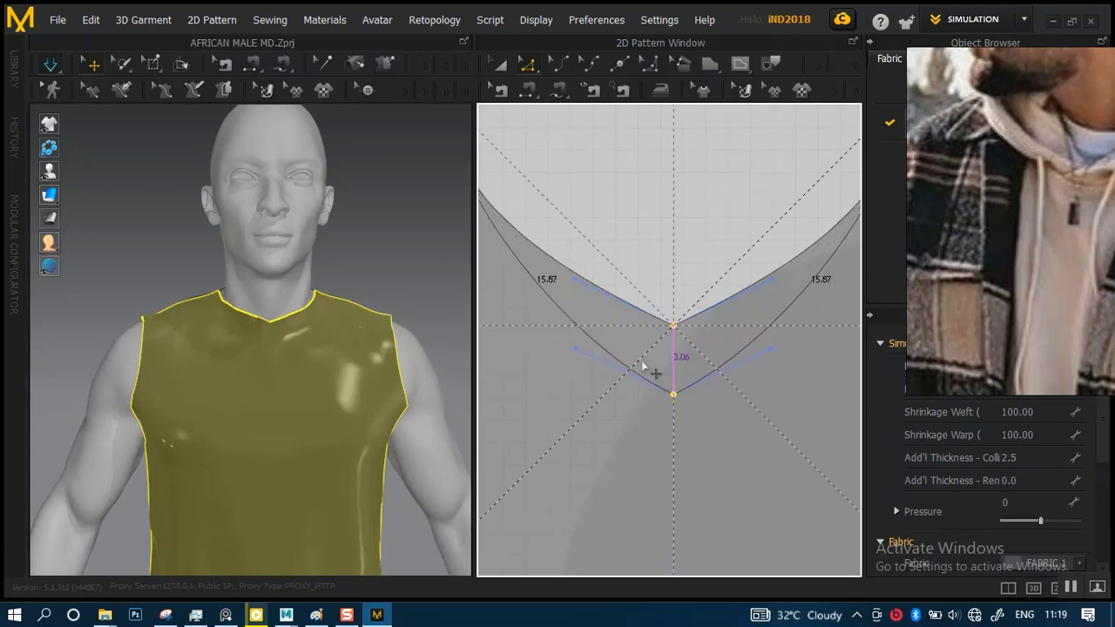
{"action": "left_click", "coordinate": [375, 323]}
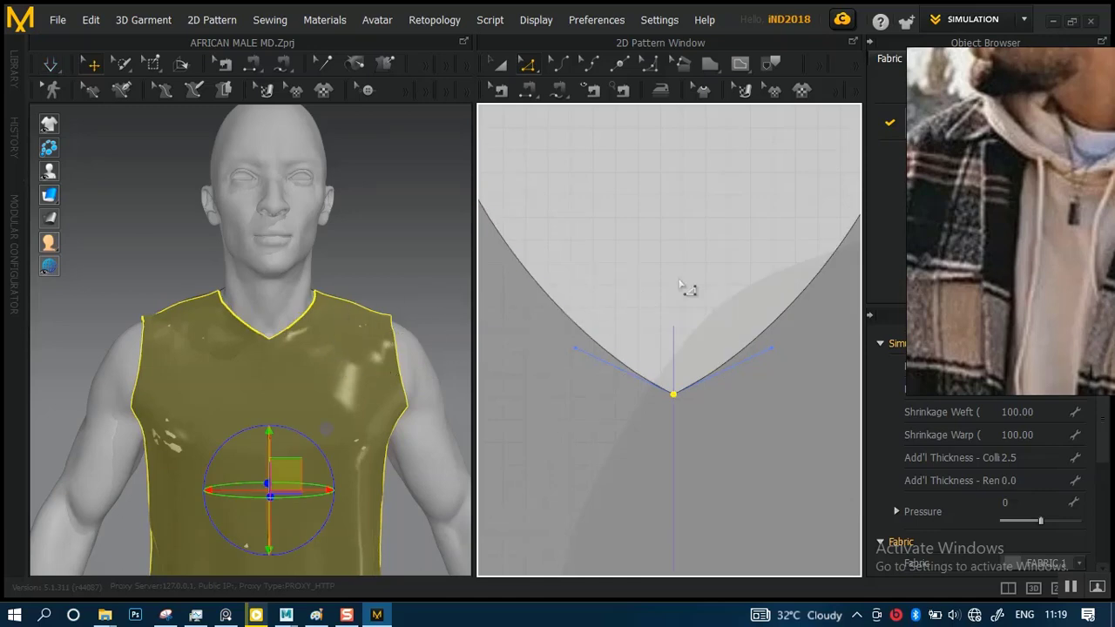
Run the simulation and pull the fabric beside the deepened neckline to settle it around the neck
{"action": "scroll", "coordinate": [662, 291], "scroll_direction": "down", "scroll_amount": 4}
{"action": "scroll", "coordinate": [639, 187], "scroll_direction": "up", "scroll_amount": 2}
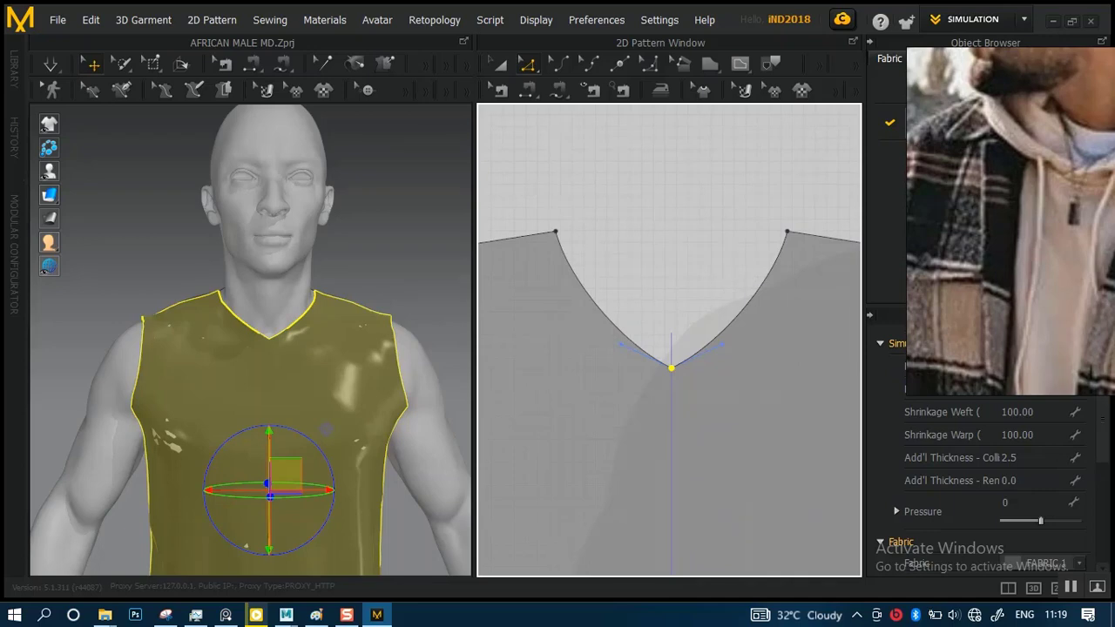
{"action": "right_click_drag", "start_coordinate": [684, 297], "coordinate": [683, 334], "text": "alt"}
{"action": "middle_click_drag", "start_coordinate": [680, 317], "coordinate": [690, 269], "text": "alt"}
{"action": "right_click_drag", "start_coordinate": [319, 333], "coordinate": [338, 311], "text": "alt"}
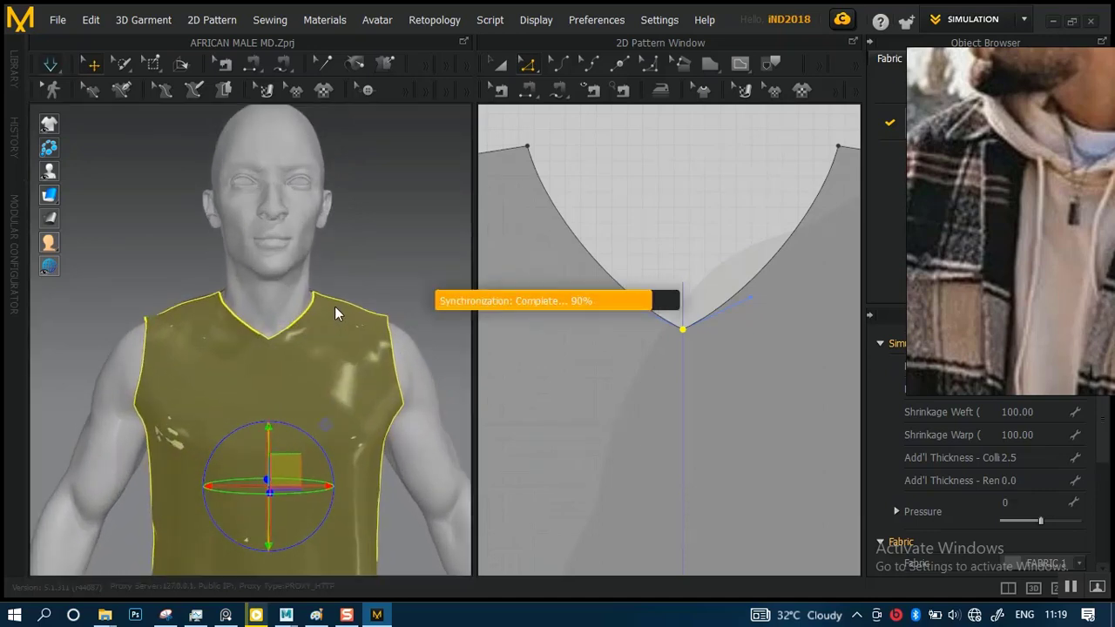
{"action": "left_click_drag", "start_coordinate": [312, 329], "coordinate": [285, 382]}
{"action": "mouse_move", "coordinate": [252, 342]}
{"action": "left_mouse_down"}
{"action": "mouse_move", "coordinate": [244, 368]}
{"action": "mouse_move", "coordinate": [252, 359]}
{"action": "left_mouse_up"}
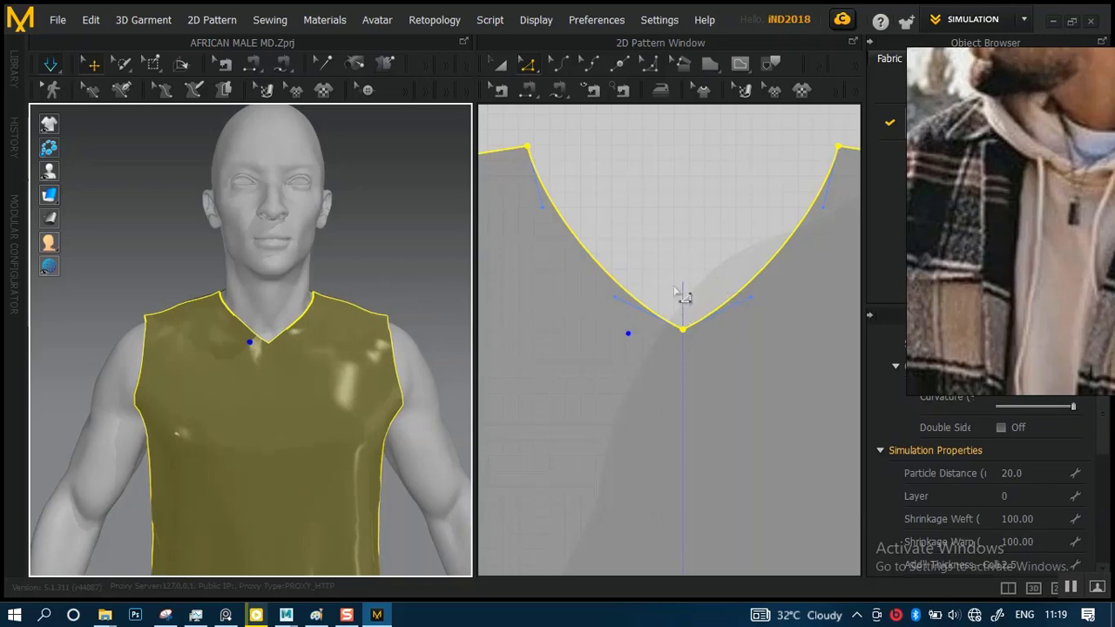
{"action": "left_click", "coordinate": [642, 255]}
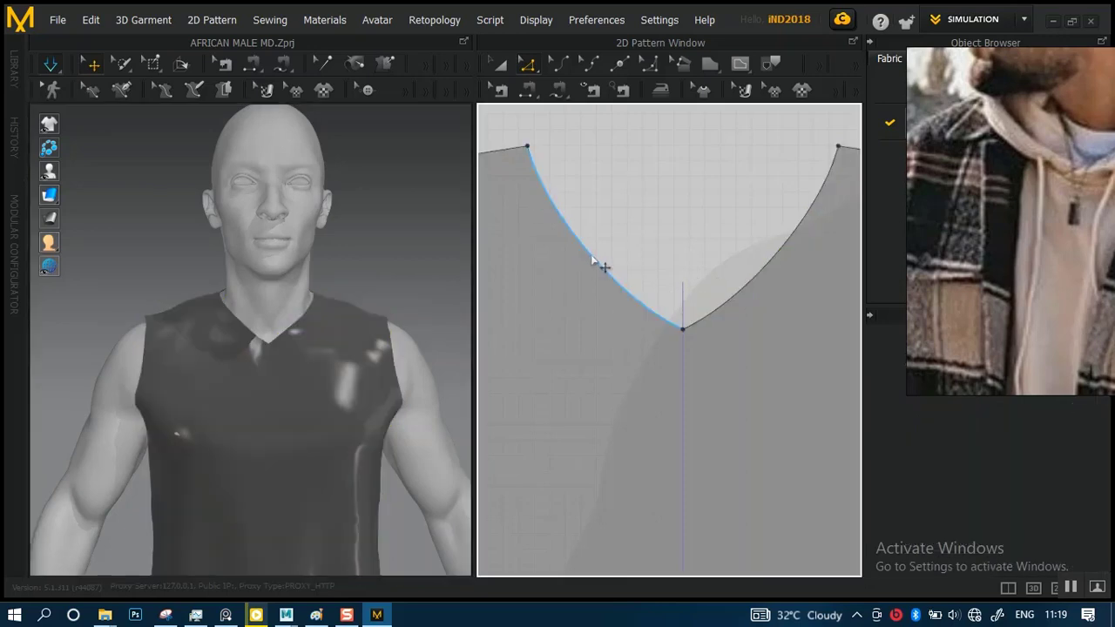
Bow both halves of the front neckline outward with Edit Curvature into rounded curves about 16.96 and 16.93 long
{"action": "left_click", "coordinate": [601, 265]}
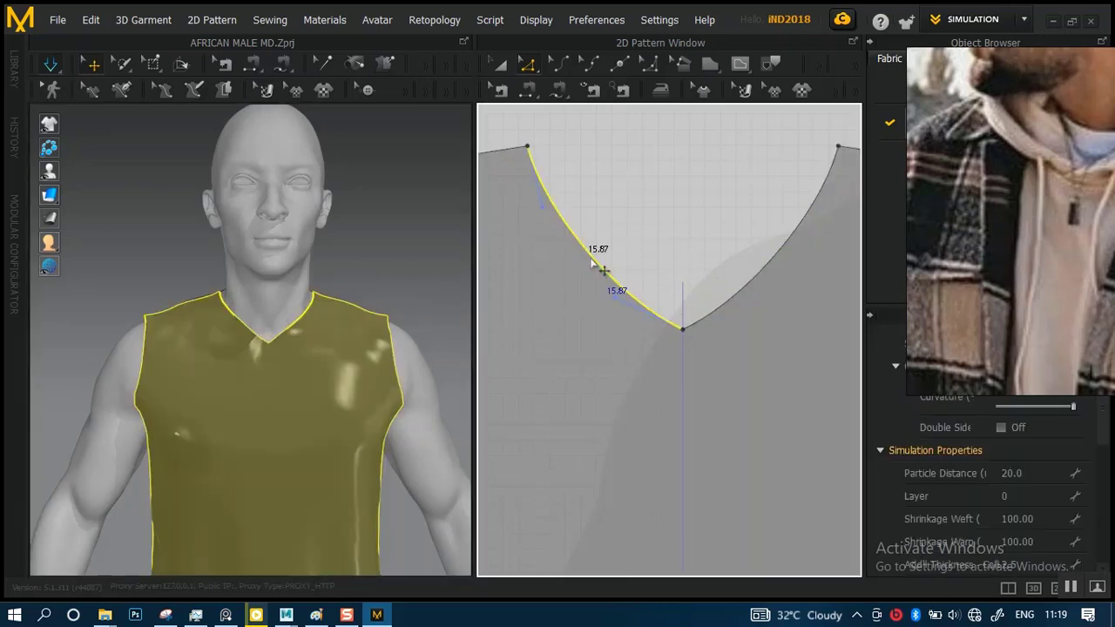
{"action": "left_click", "coordinate": [566, 64]}
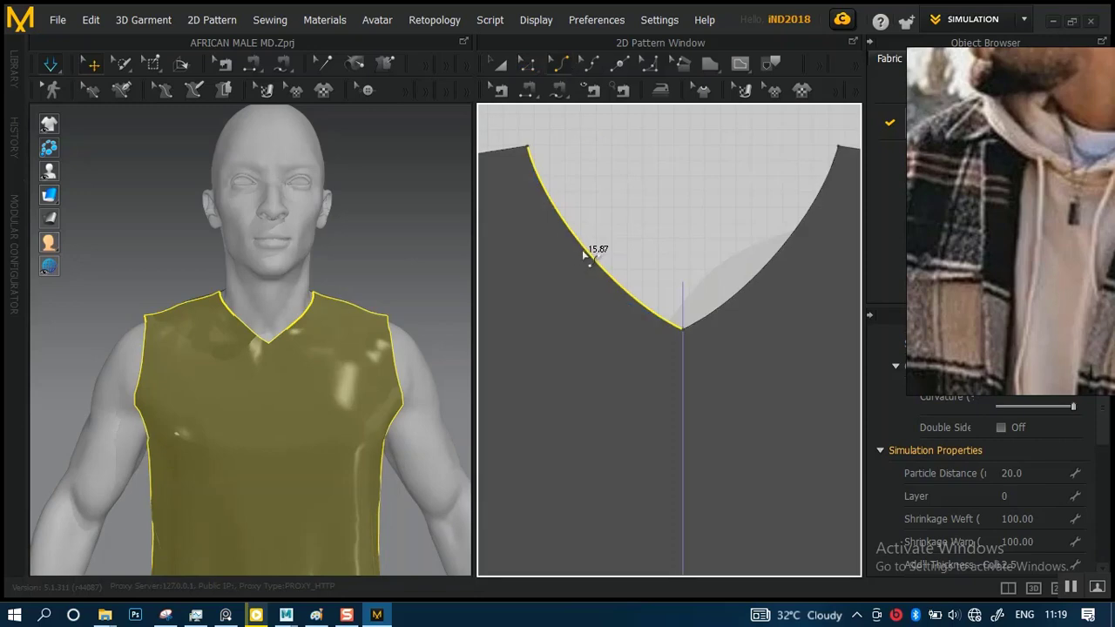
{"action": "left_click_drag", "start_coordinate": [583, 251], "coordinate": [606, 295]}
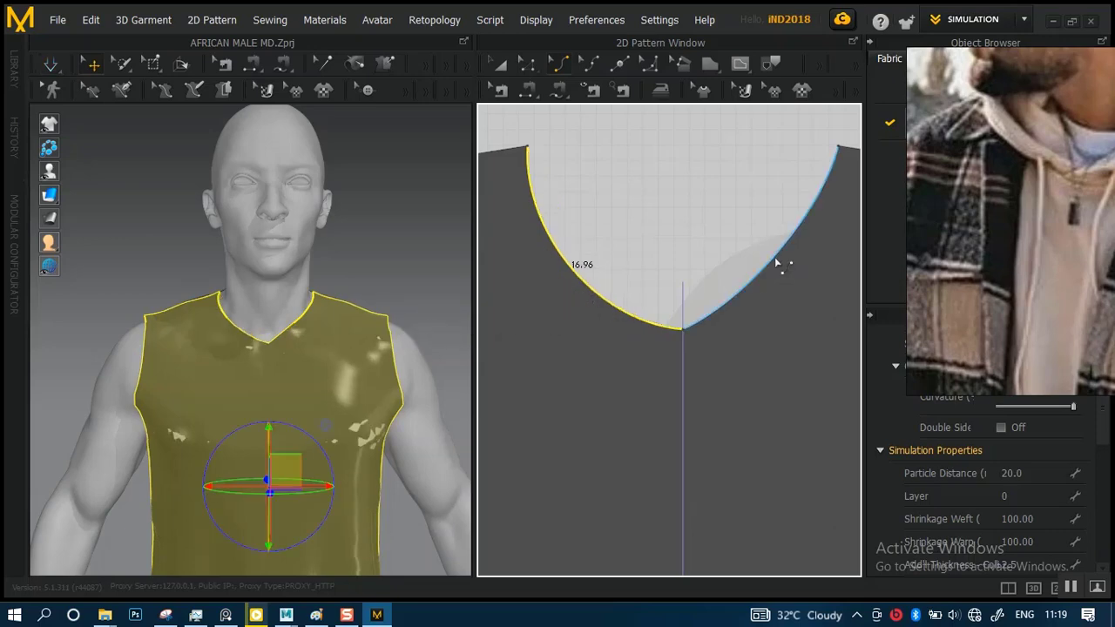
{"action": "left_click_drag", "start_coordinate": [782, 258], "coordinate": [801, 272]}
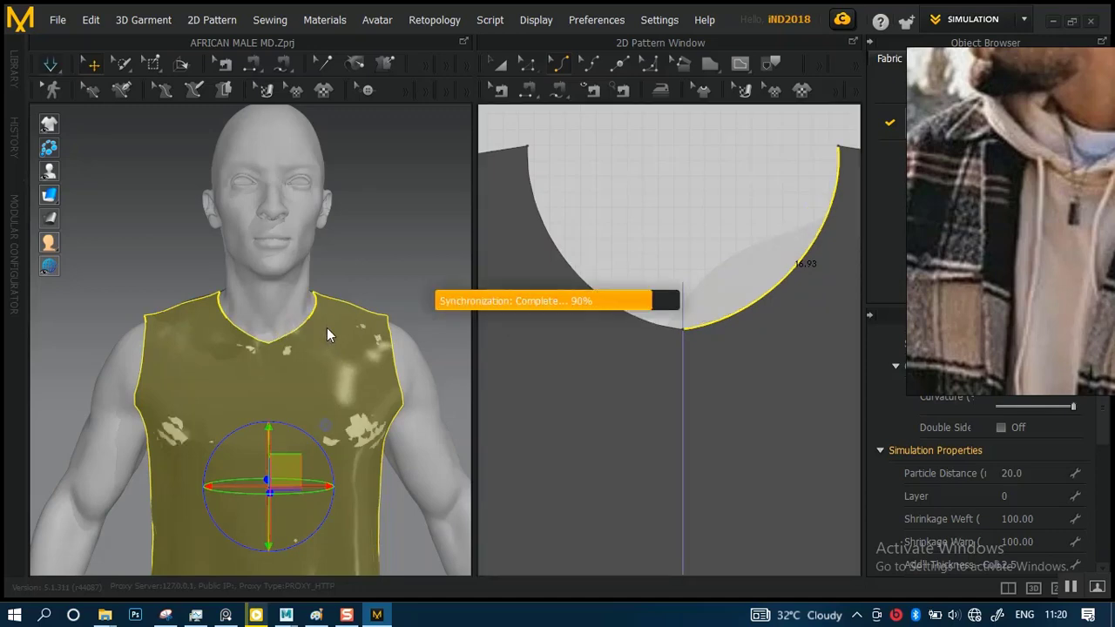
Simulate the garment, pull the fabric down on both sides of the rounded neckline, and check the fit on the avatar
{"action": "left_click_drag", "start_coordinate": [238, 338], "coordinate": [228, 363]}
{"action": "mouse_move", "coordinate": [316, 337]}
{"action": "left_mouse_down"}
{"action": "mouse_move", "coordinate": [328, 356]}
{"action": "mouse_move", "coordinate": [318, 351]}
{"action": "left_mouse_up"}
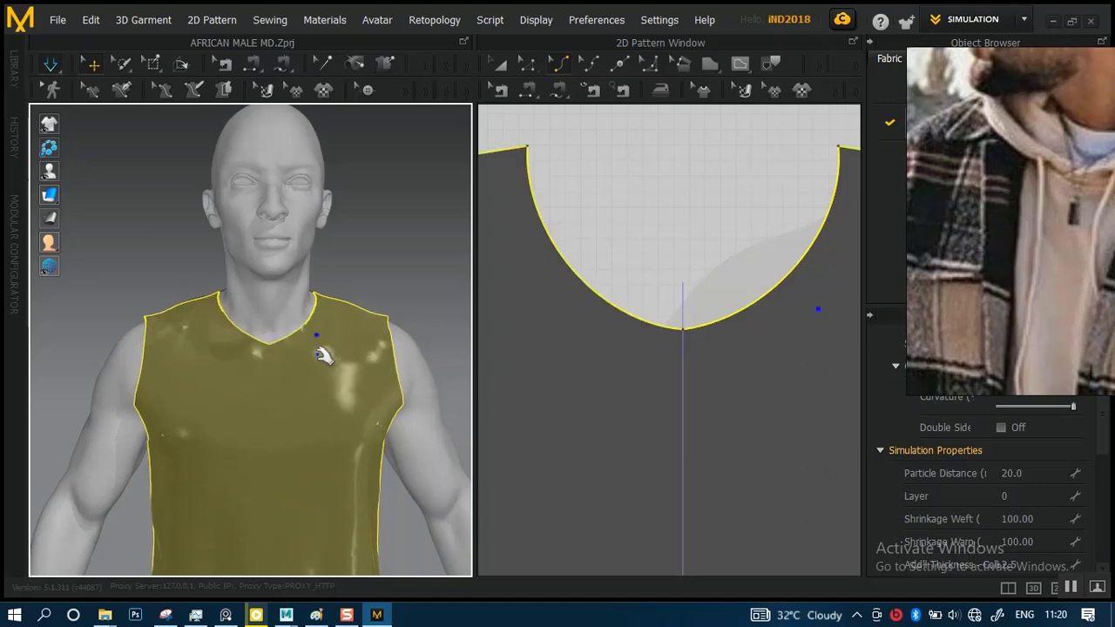
{"action": "scroll", "coordinate": [338, 268], "scroll_direction": "down", "scroll_amount": 5}
{"action": "scroll", "coordinate": [337, 268], "scroll_direction": "down", "scroll_amount": 2}
{"action": "scroll", "coordinate": [348, 286], "scroll_direction": "up", "scroll_amount": 10}
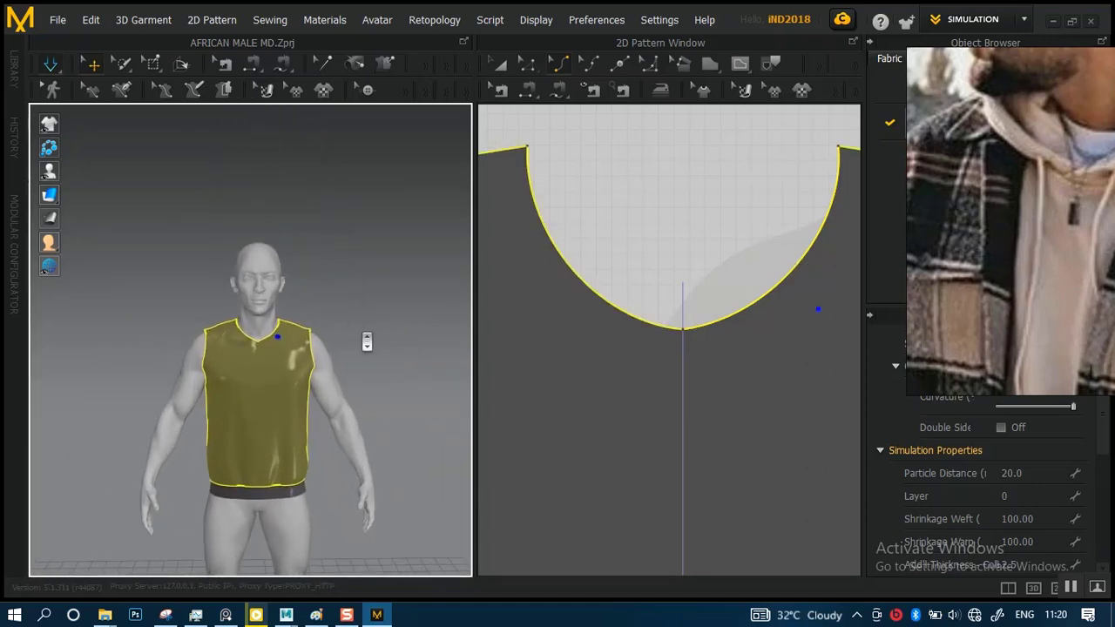
{"action": "scroll", "coordinate": [433, 461], "scroll_direction": "up", "scroll_amount": 3}
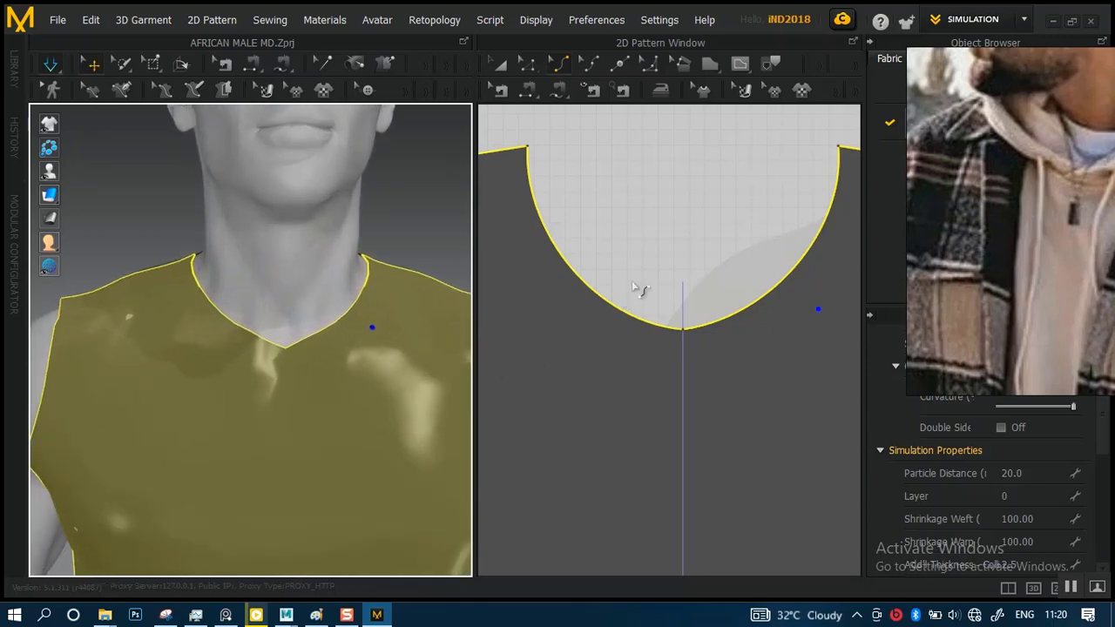
{"action": "left_click", "coordinate": [655, 292]}
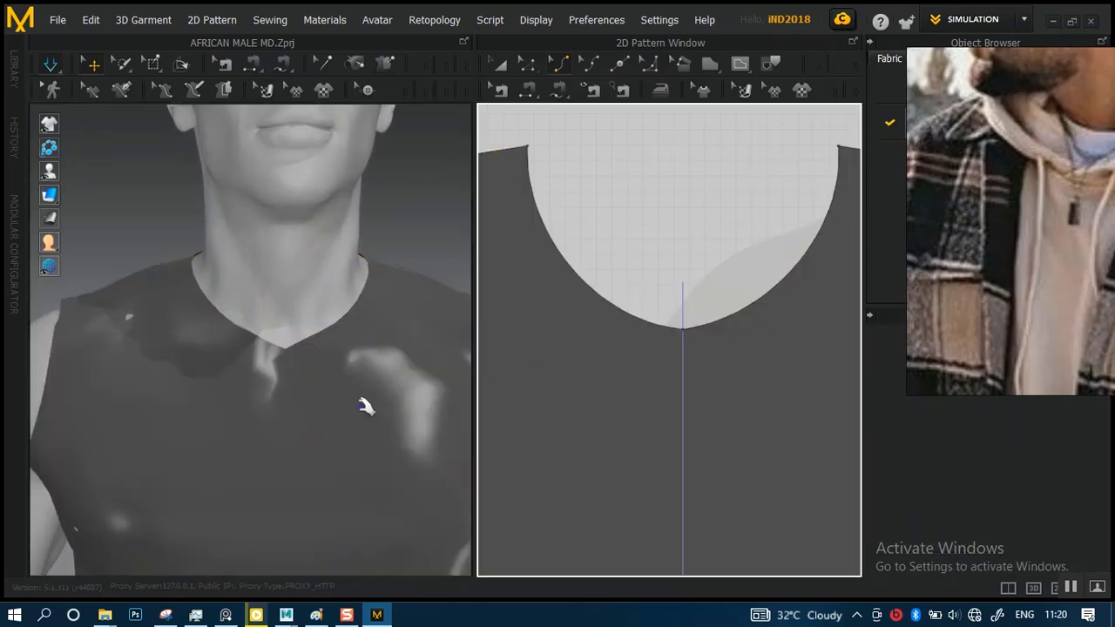
{"action": "scroll", "coordinate": [259, 298], "scroll_direction": "down", "scroll_amount": 10}
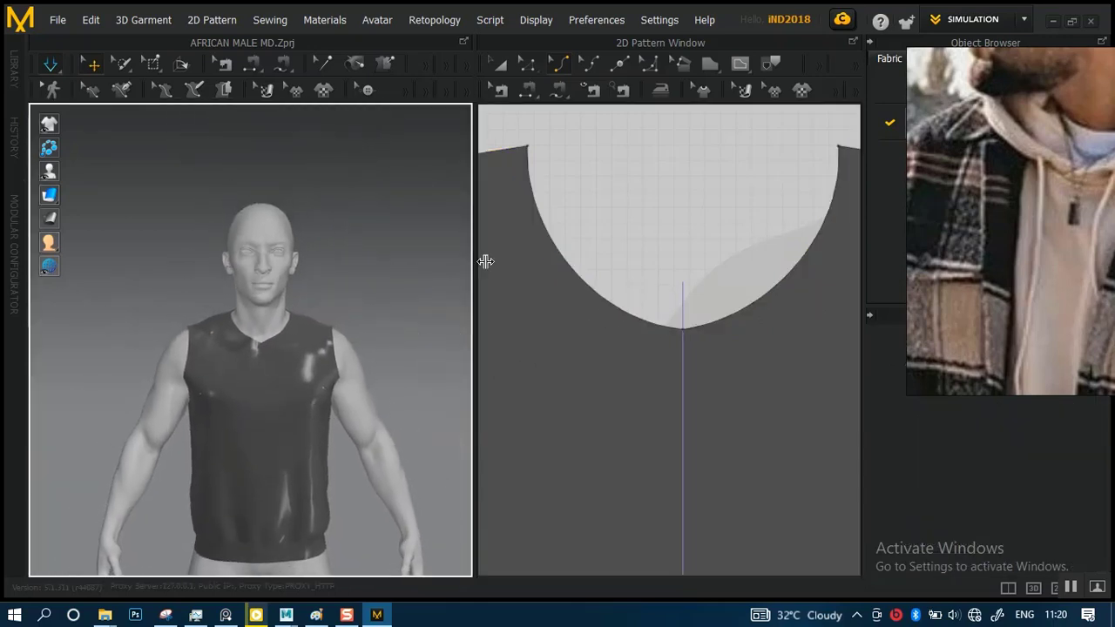
{"action": "left_click", "coordinate": [692, 304]}
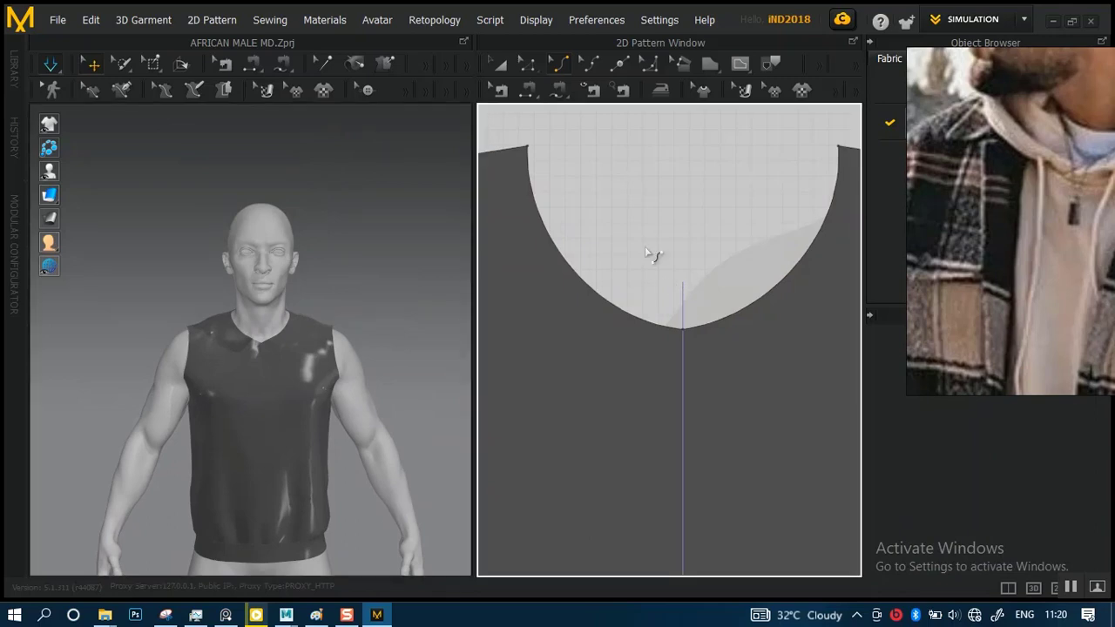
Convert the front neckline's center point to a curve point, and simulate while tugging the chest fabric to settle the neckline
{"action": "left_click", "coordinate": [526, 72]}
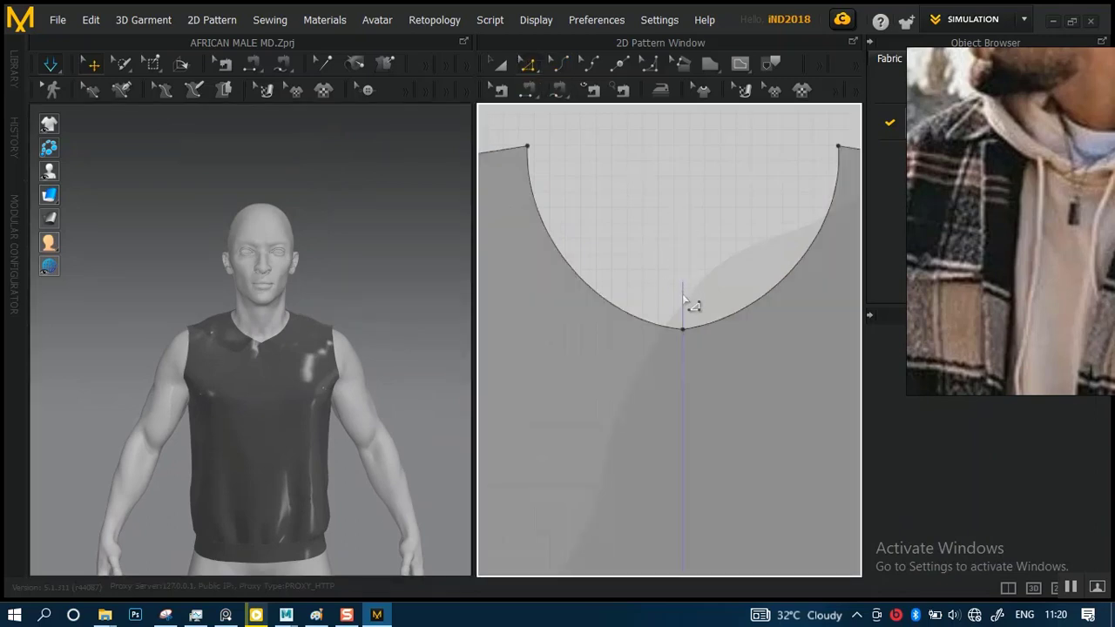
{"action": "scroll", "coordinate": [362, 384], "scroll_direction": "down", "scroll_amount": 5}
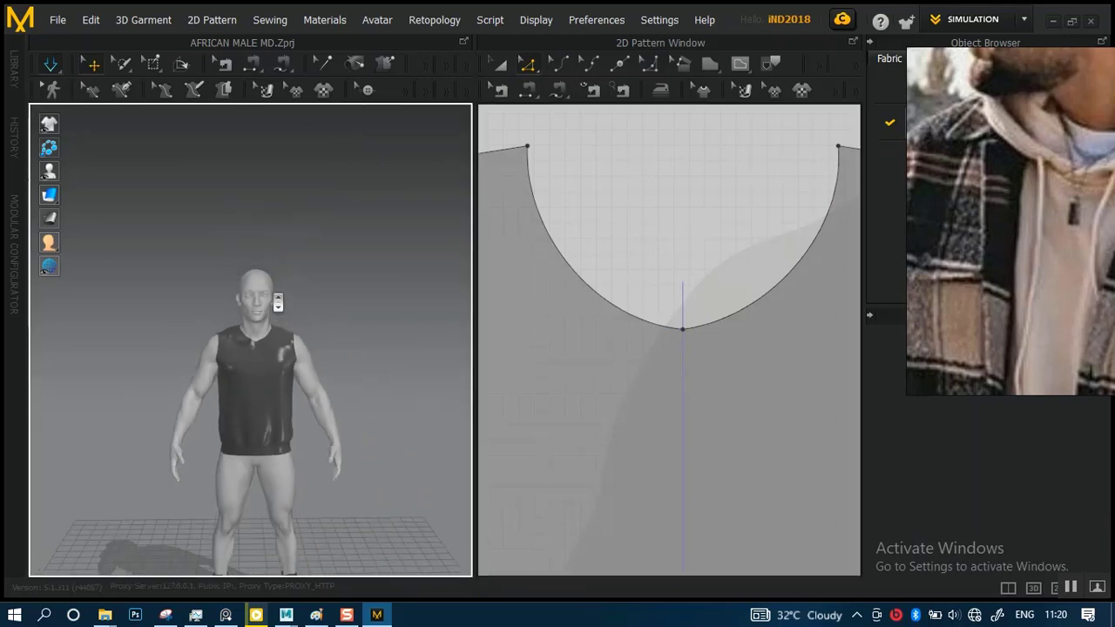
{"action": "scroll", "coordinate": [287, 305], "scroll_direction": "up", "scroll_amount": 8}
{"action": "scroll", "coordinate": [352, 408], "scroll_direction": "down", "scroll_amount": 5}
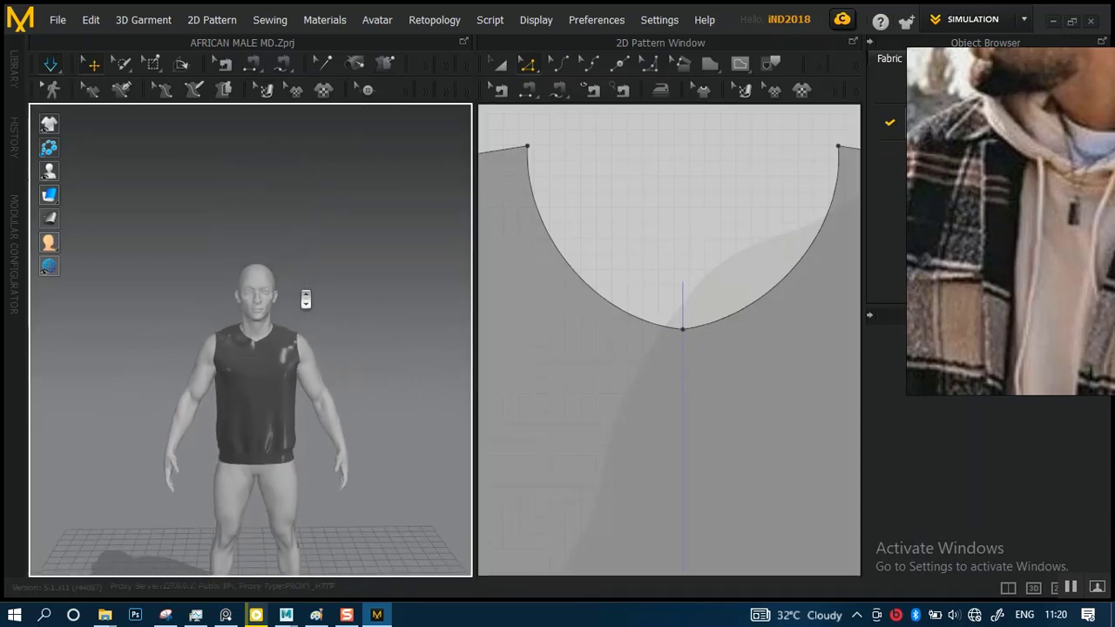
{"action": "scroll", "coordinate": [304, 299], "scroll_direction": "up", "scroll_amount": 2}
{"action": "right_click_drag", "start_coordinate": [343, 331], "coordinate": [342, 296]}
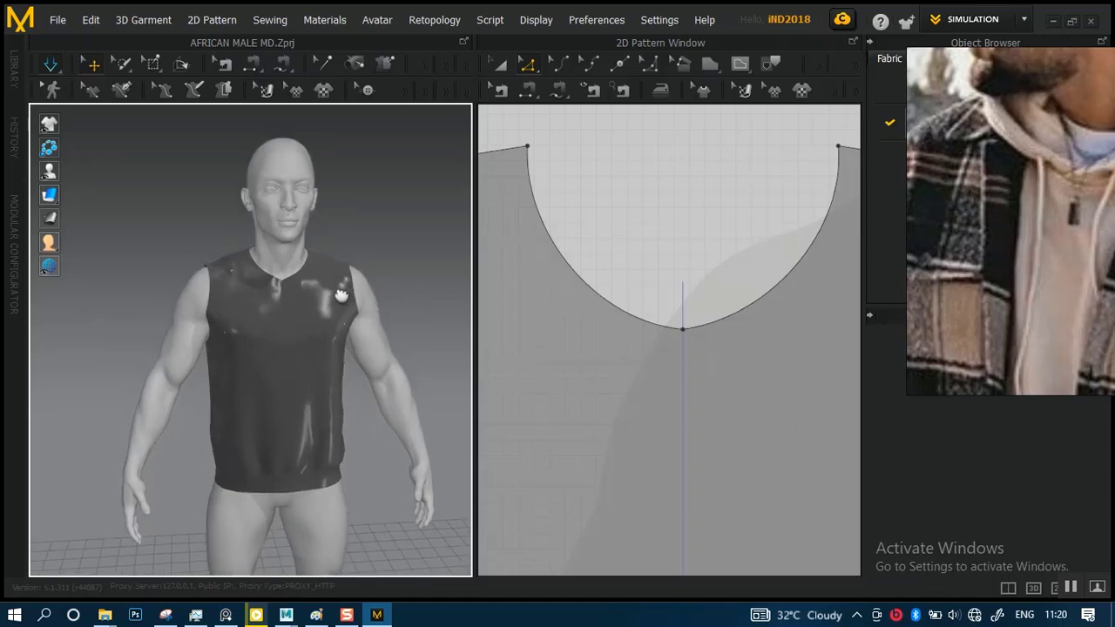
{"action": "scroll", "coordinate": [329, 281], "scroll_direction": "up", "scroll_amount": 5}
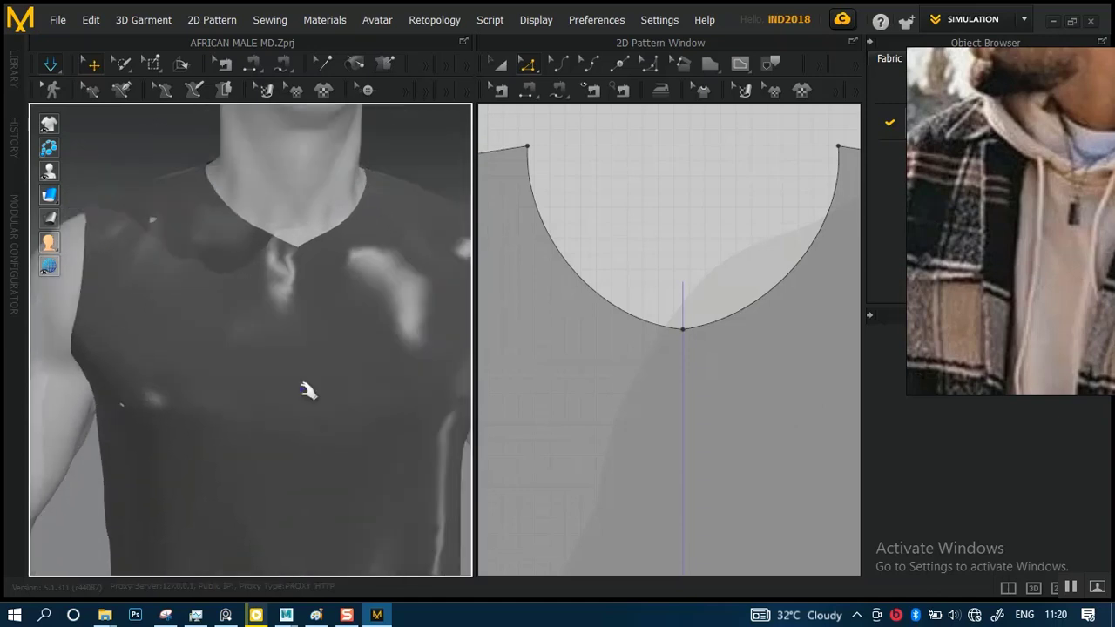
{"action": "left_click", "coordinate": [684, 331]}
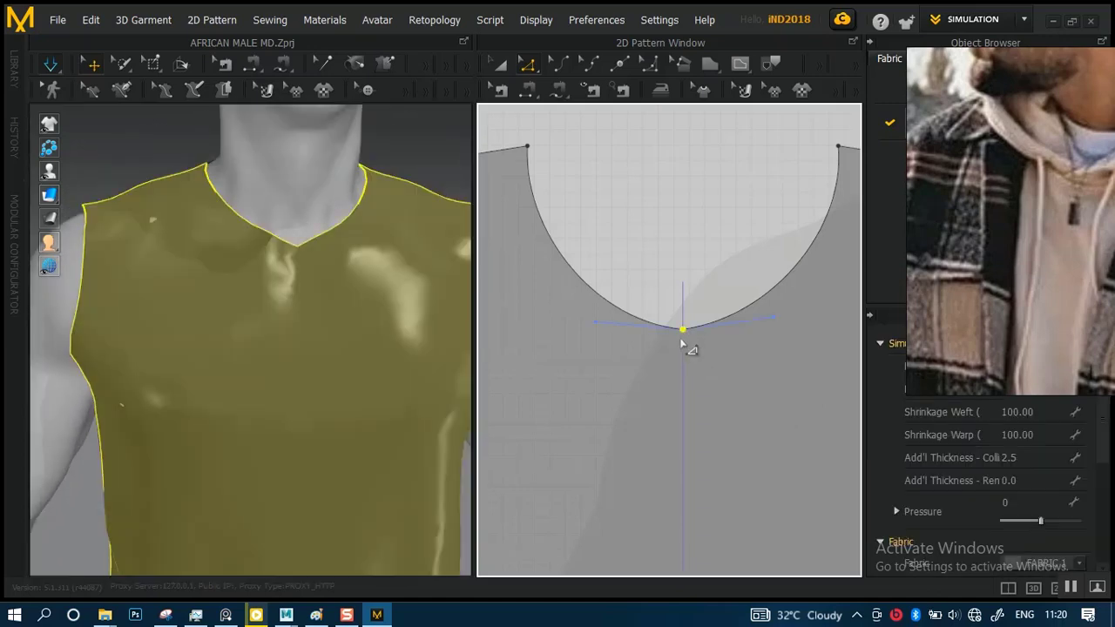
{"action": "right_click", "coordinate": [687, 332]}
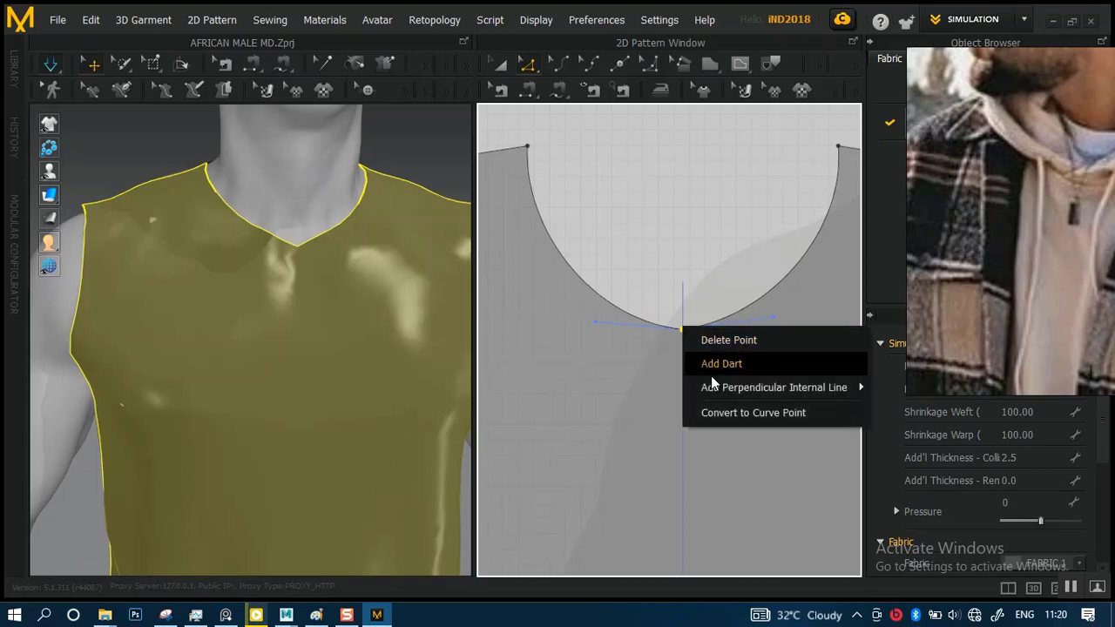
{"action": "left_click", "coordinate": [720, 414]}
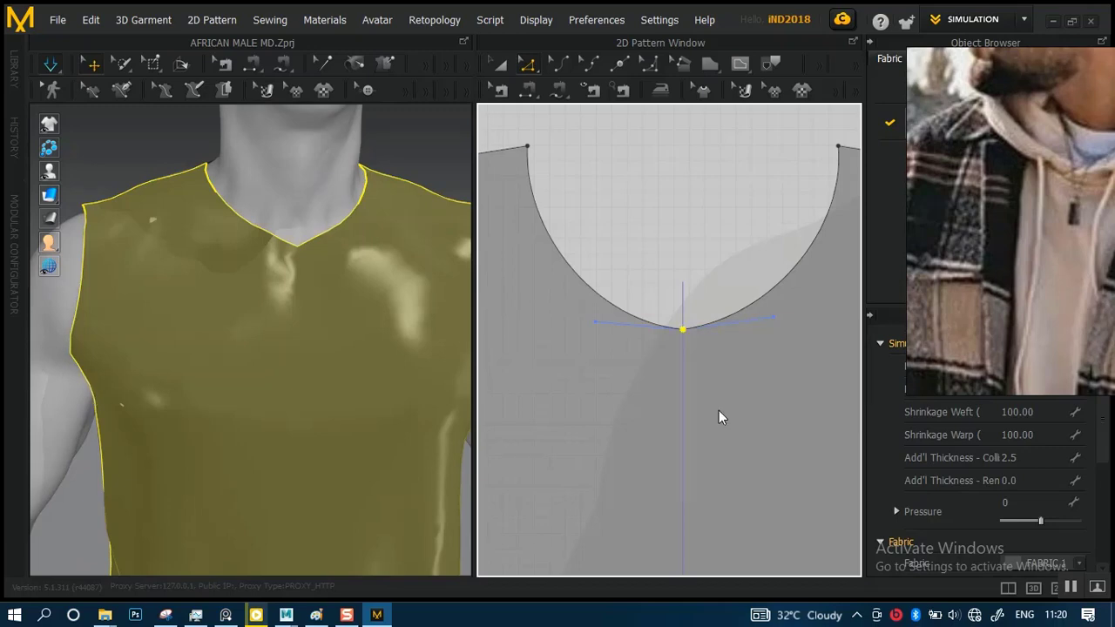
{"action": "left_click", "coordinate": [673, 353]}
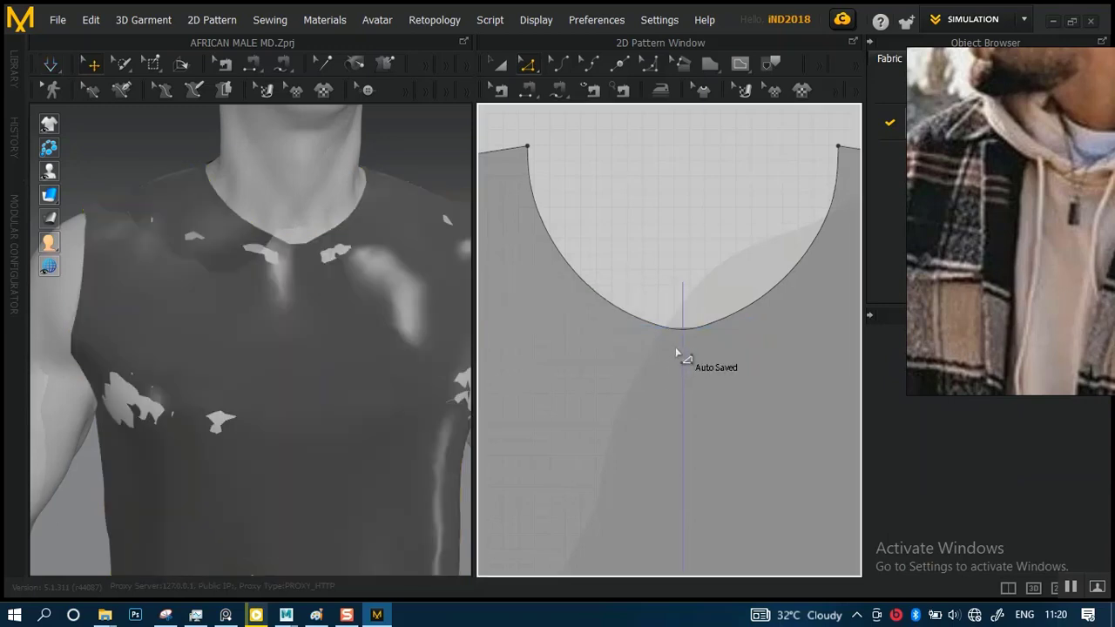
{"action": "left_click", "coordinate": [301, 356]}
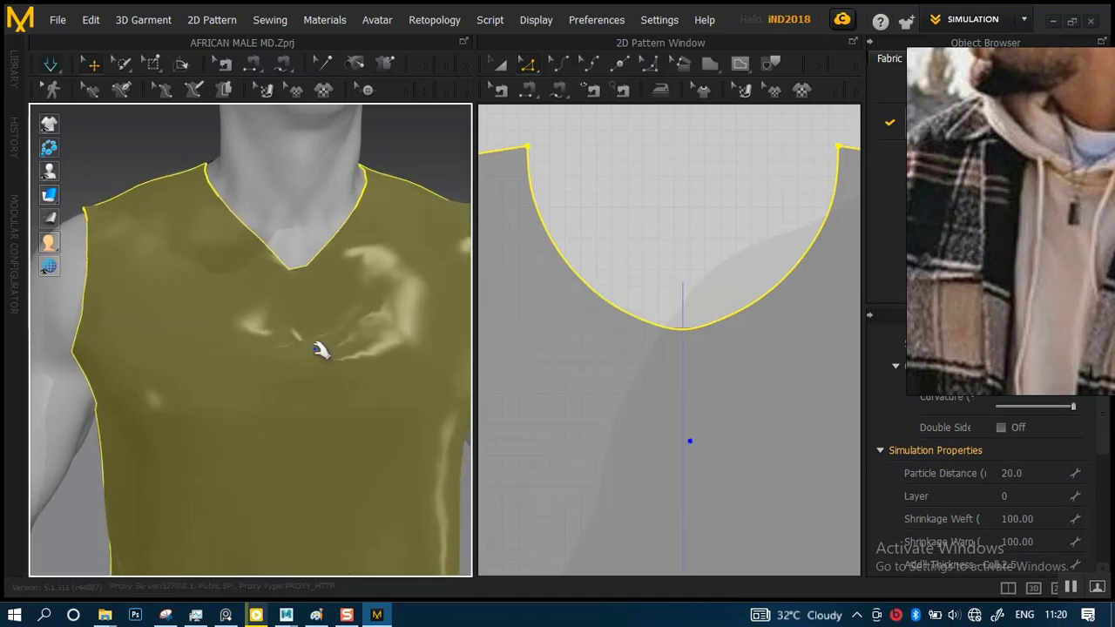
Tug the chest fabric just below the neckline while simulating, and inspect the neckline fit from the side and front
{"action": "right_click_drag", "start_coordinate": [321, 350], "coordinate": [266, 284]}
{"action": "left_click_drag", "start_coordinate": [356, 246], "coordinate": [321, 275]}
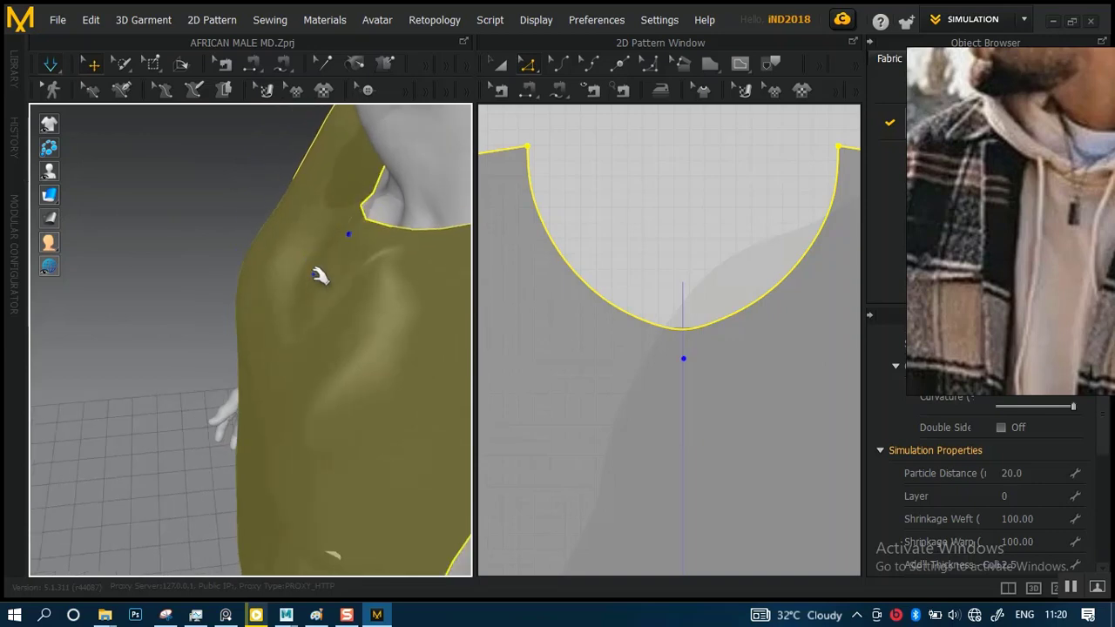
{"action": "right_click_drag", "start_coordinate": [335, 297], "coordinate": [406, 277]}
{"action": "scroll", "coordinate": [345, 196], "scroll_direction": "down", "scroll_amount": 4}
{"action": "scroll", "coordinate": [361, 251], "scroll_direction": "down", "scroll_amount": 3}
{"action": "middle_click_drag", "start_coordinate": [366, 301], "coordinate": [392, 243]}
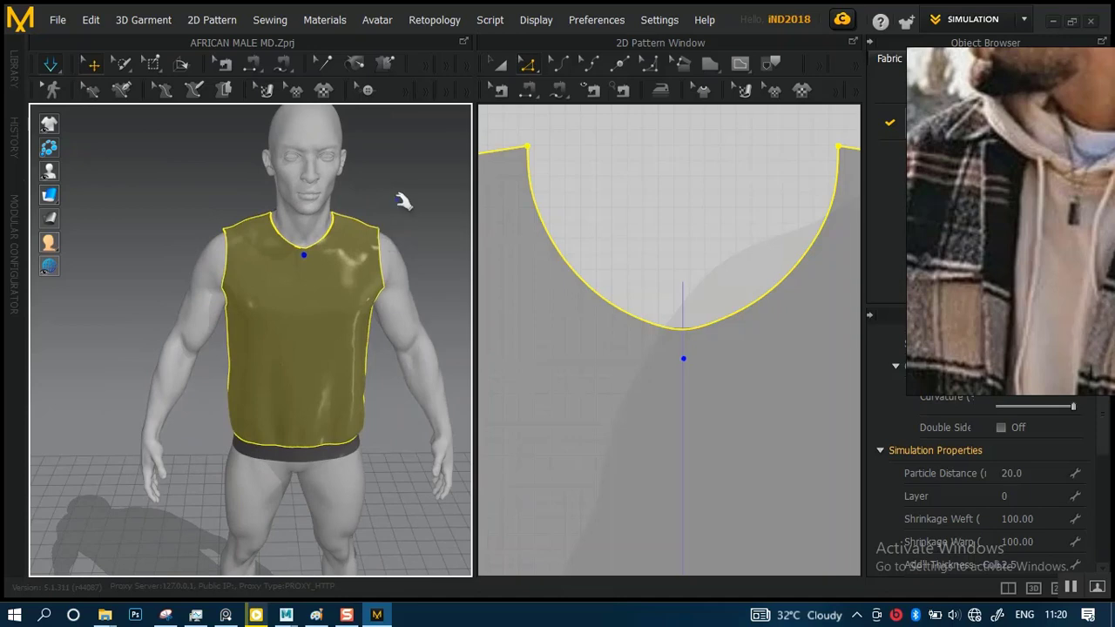
{"action": "left_click", "coordinate": [396, 200]}
{"action": "scroll", "coordinate": [361, 366], "scroll_direction": "up", "scroll_amount": 4}
{"action": "scroll", "coordinate": [337, 295], "scroll_direction": "down", "scroll_amount": 5}
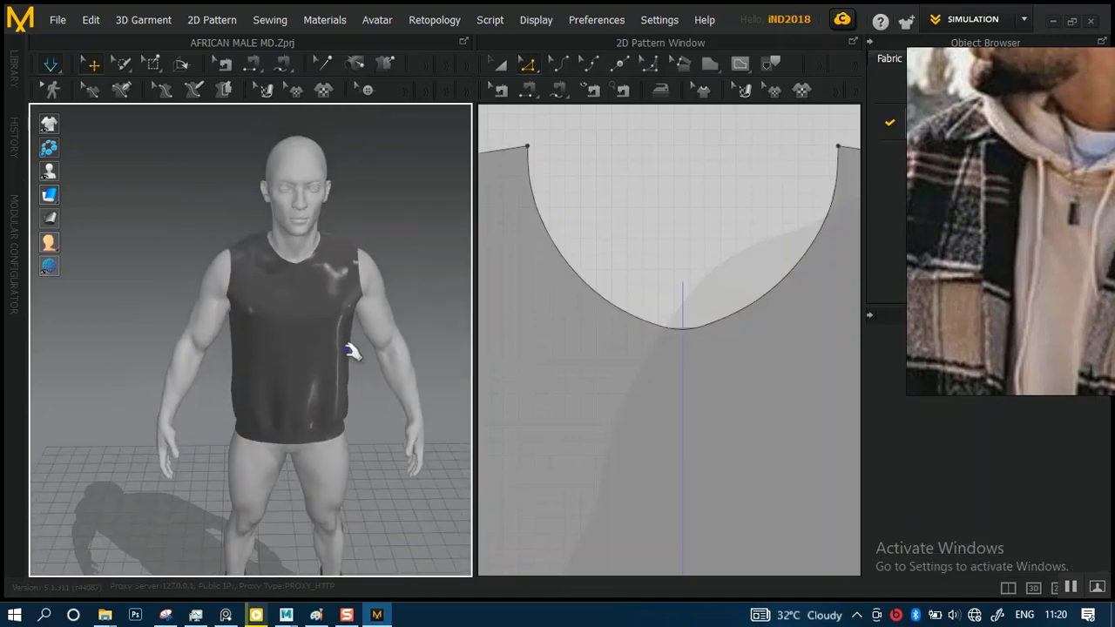
{"action": "right_click_drag", "start_coordinate": [348, 350], "coordinate": [340, 325]}
{"action": "middle_click_drag", "start_coordinate": [355, 347], "coordinate": [354, 410]}
{"action": "scroll", "coordinate": [352, 365], "scroll_direction": "up", "scroll_amount": 3}
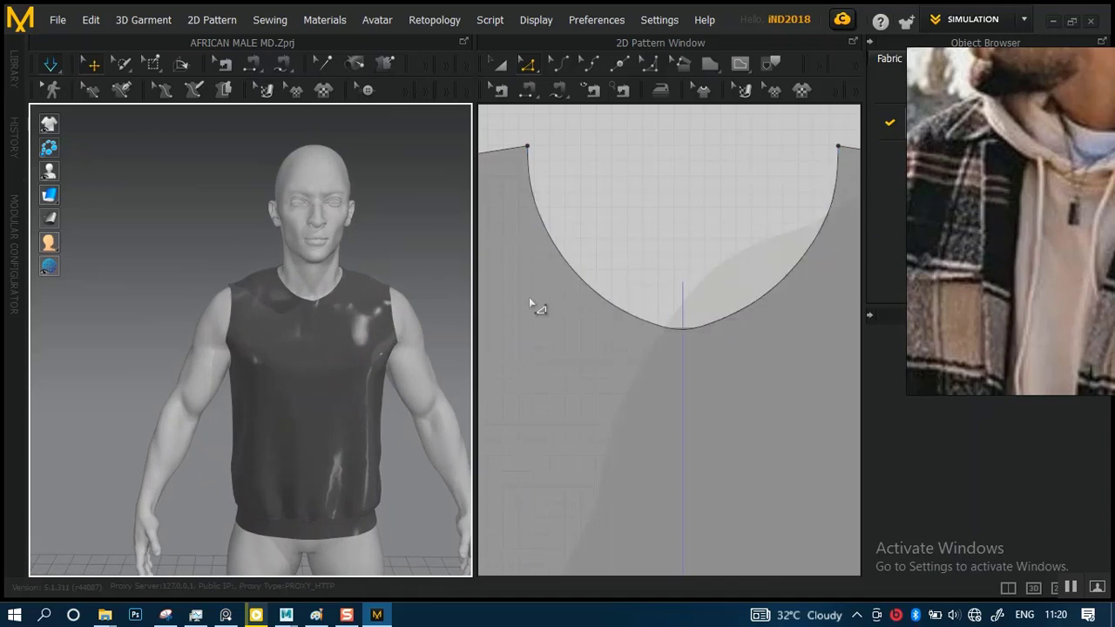
Pull the center of the front neckline straight down with Edit Curvature into a deeper curve about 39.7 long
{"action": "left_click", "coordinate": [697, 327]}
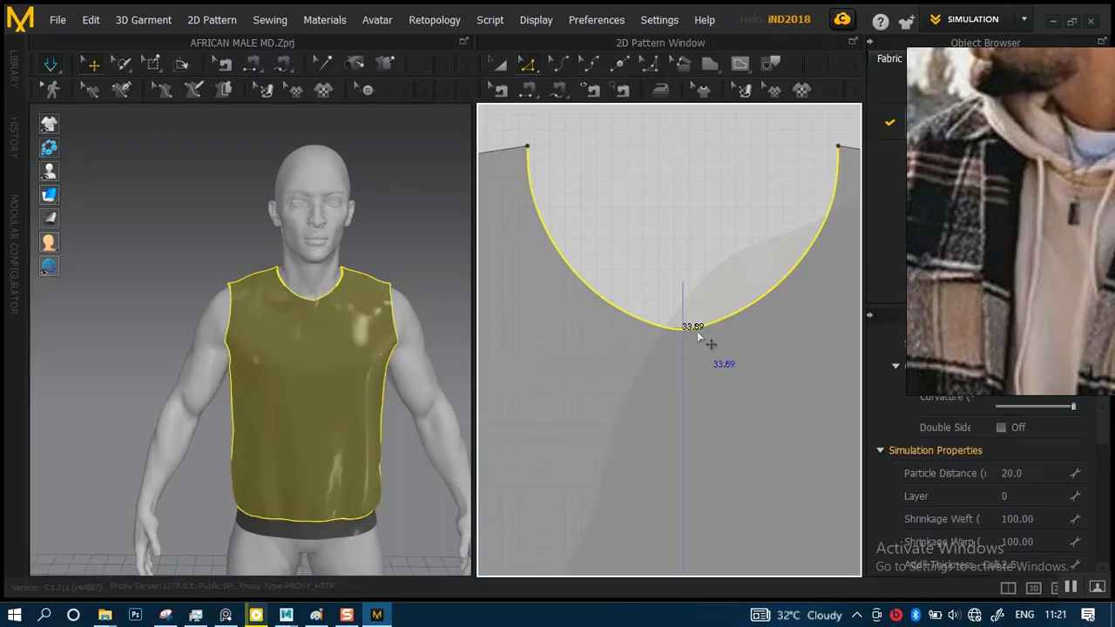
{"action": "left_click", "coordinate": [555, 59]}
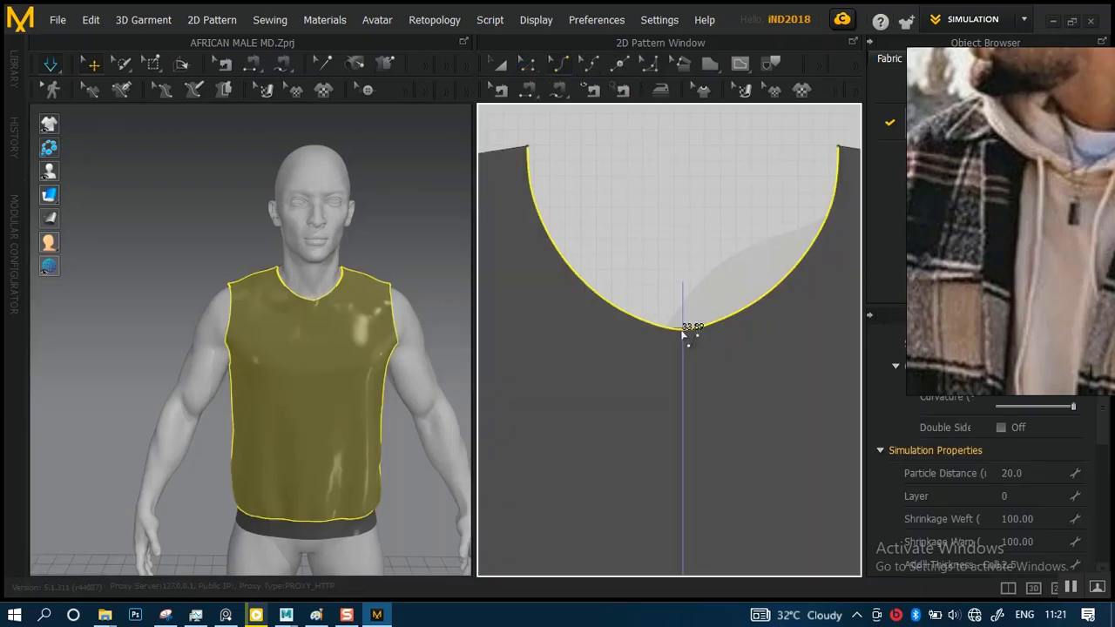
{"action": "left_click_drag", "start_coordinate": [683, 335], "coordinate": [684, 391]}
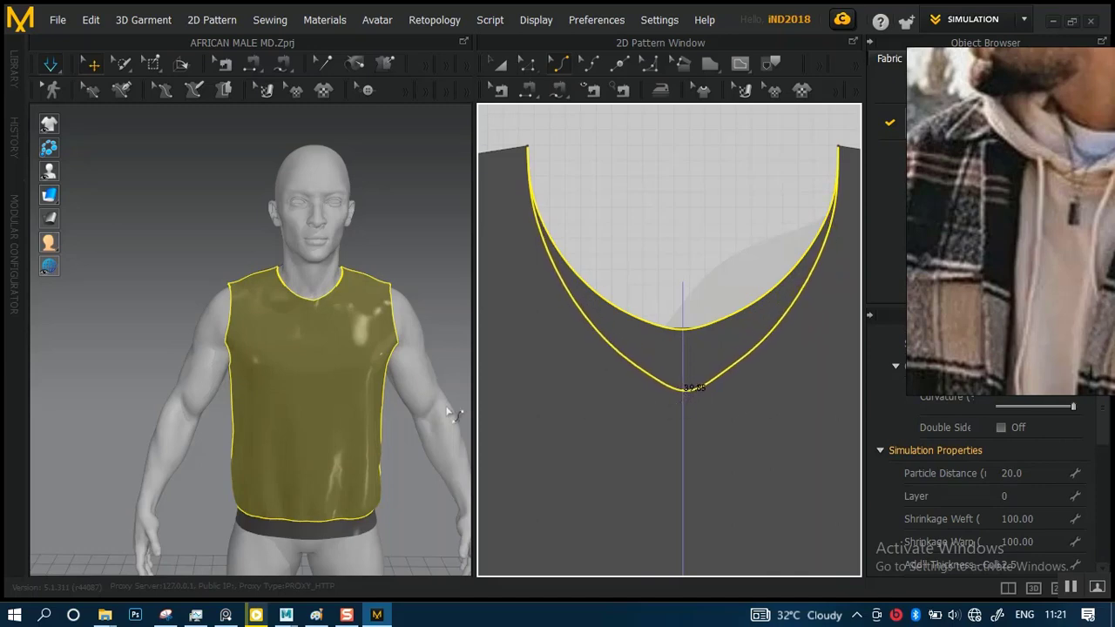
Simulate the garment with the deepened front neckline and check its fit on the avatar against the hoodie reference
{"action": "left_click", "coordinate": [331, 368]}
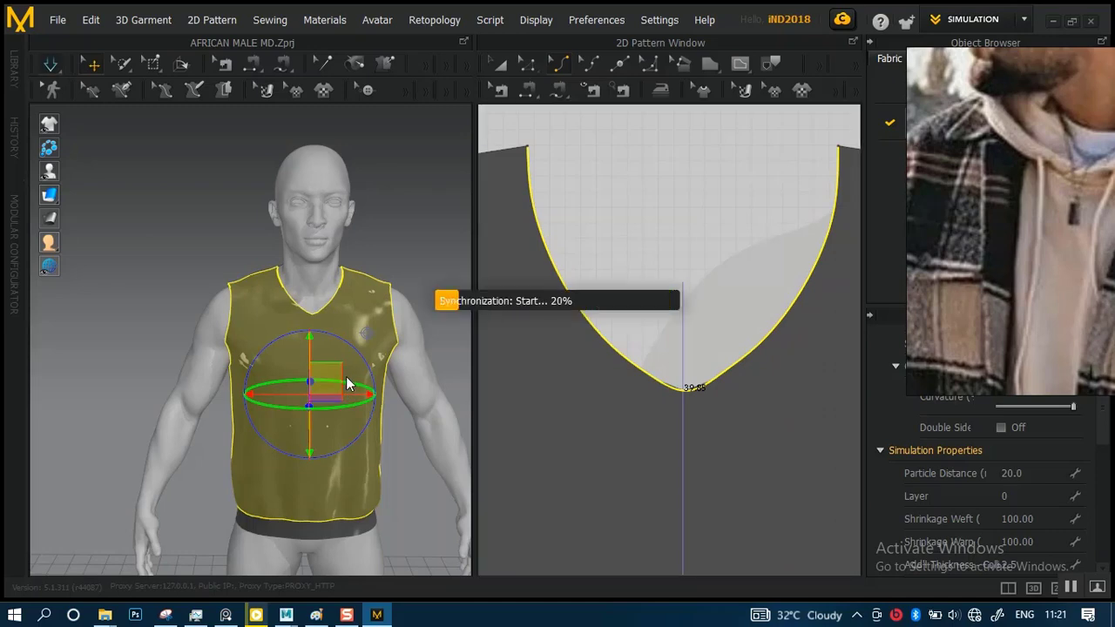
{"action": "key", "text": "space"}
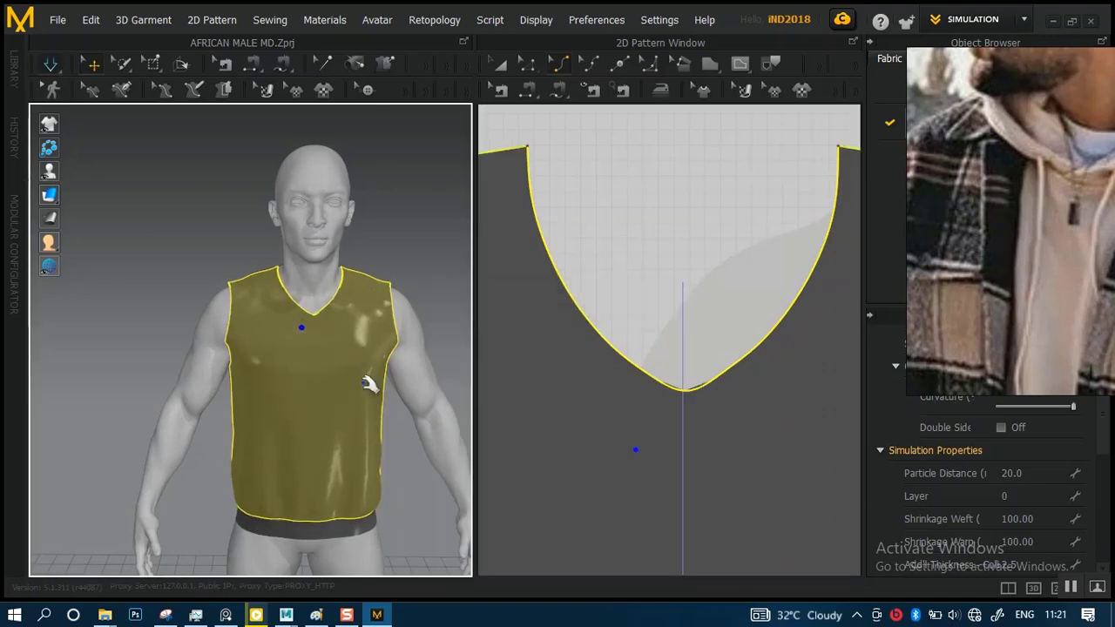
{"action": "scroll", "coordinate": [355, 310], "scroll_direction": "down", "scroll_amount": 5}
{"action": "scroll", "coordinate": [419, 406], "scroll_direction": "up", "scroll_amount": 3}
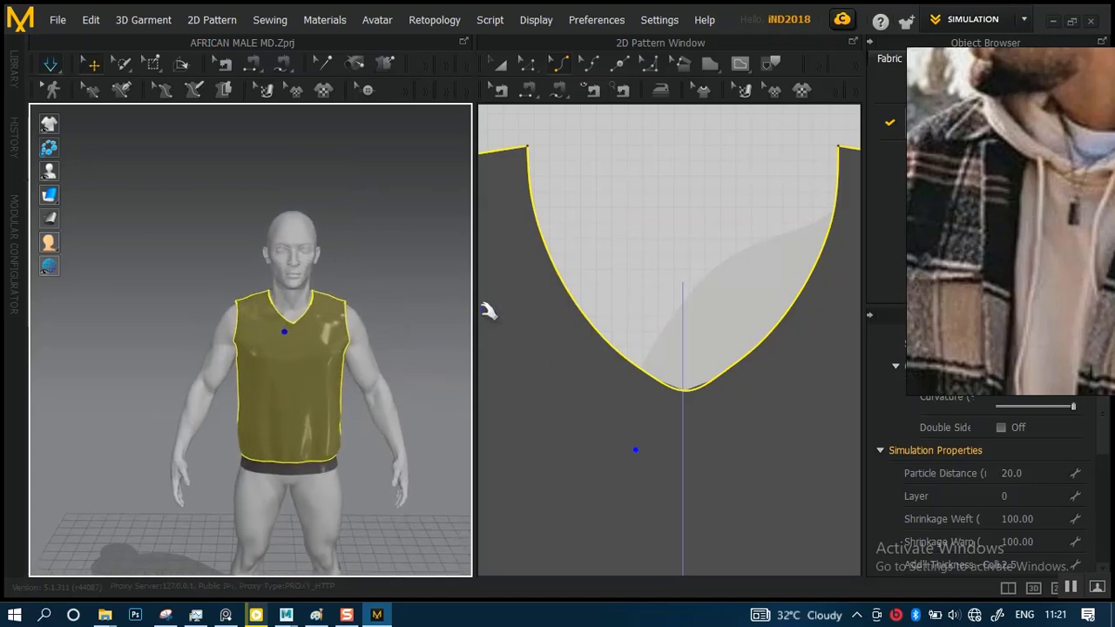
{"action": "scroll", "coordinate": [620, 333], "scroll_direction": "down", "scroll_amount": 3}
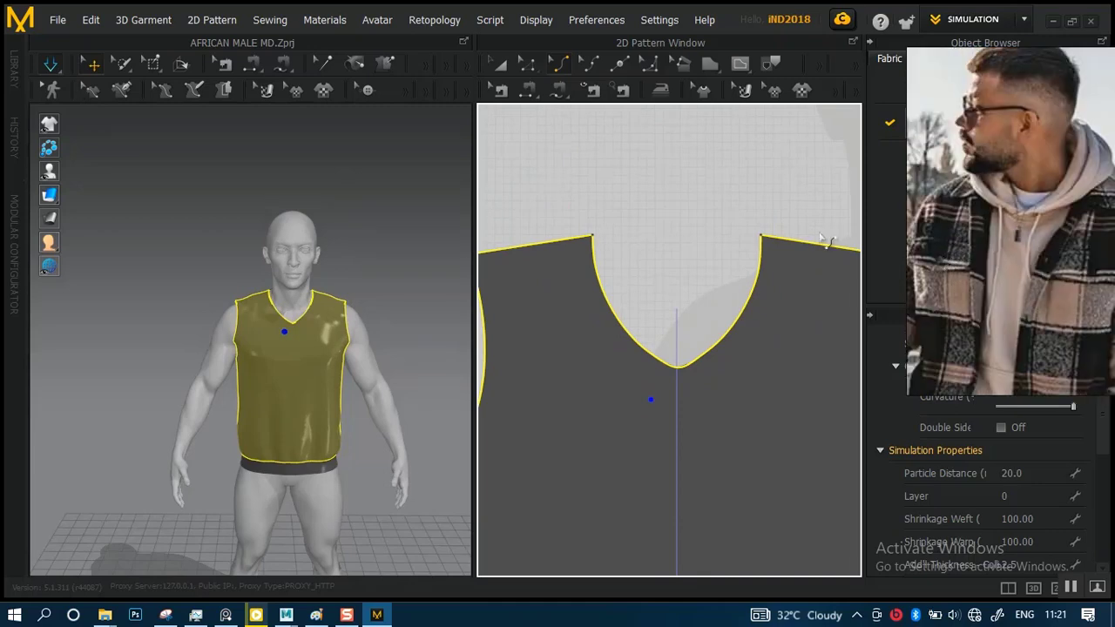
{"action": "left_click", "coordinate": [421, 254]}
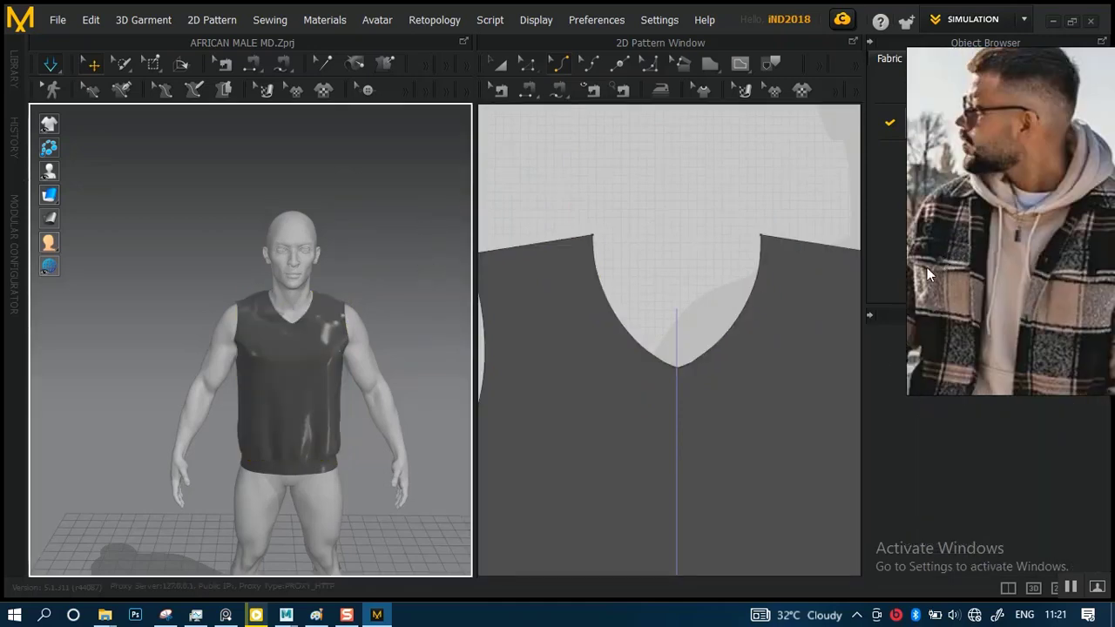
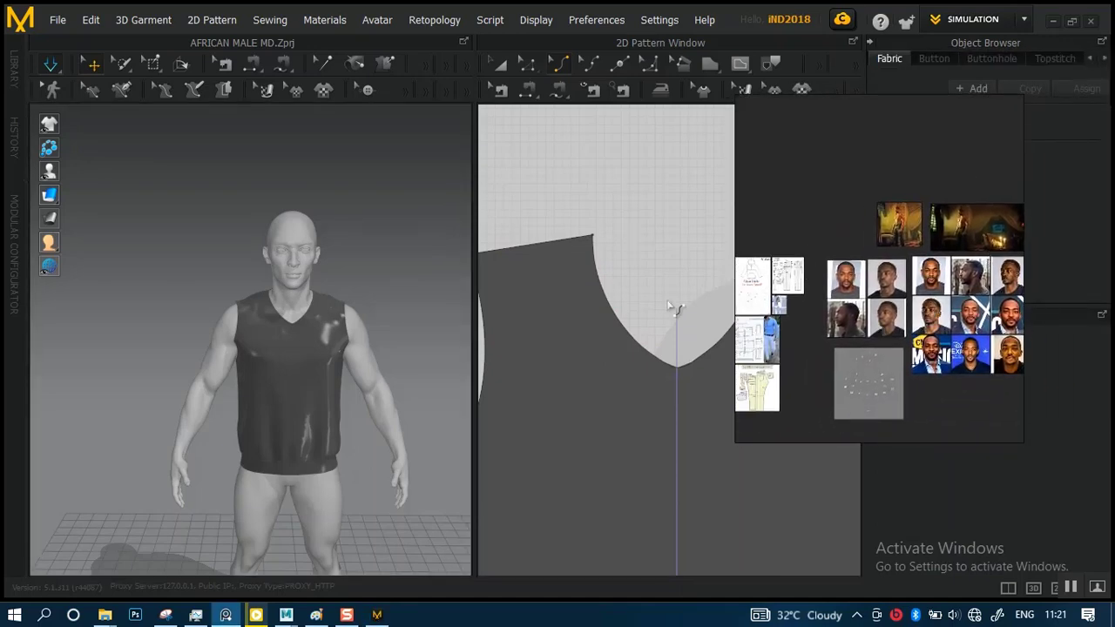
Locate the hoodie pattern sheet on the reference board and examine its garment drawings up close
{"action": "scroll", "coordinate": [645, 306], "scroll_direction": "up", "scroll_amount": 1}
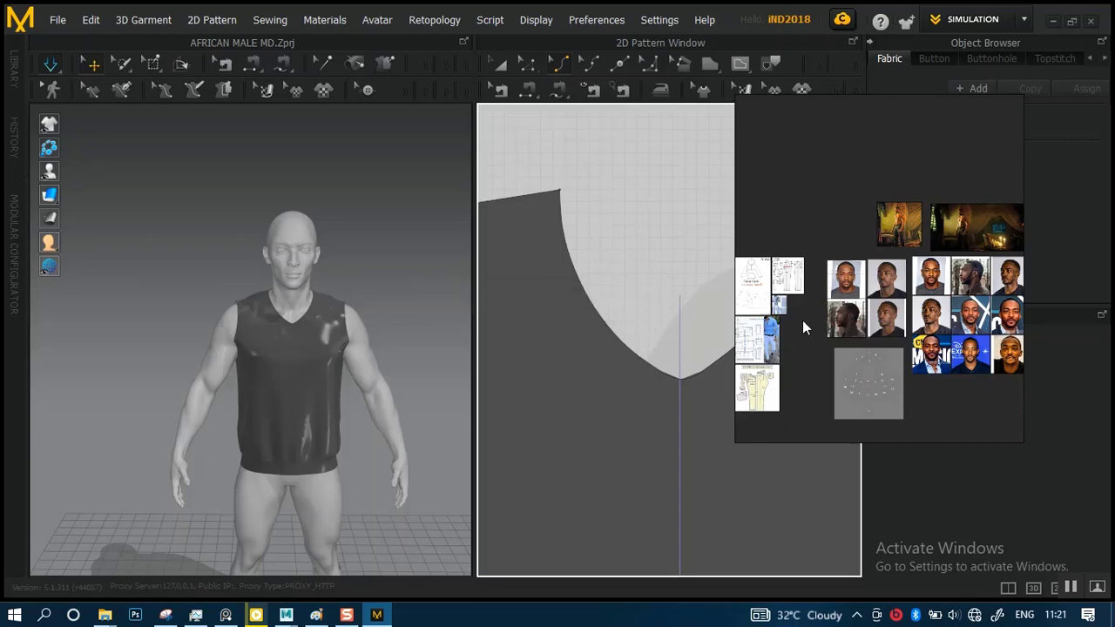
{"action": "scroll", "coordinate": [866, 341], "scroll_direction": "down", "scroll_amount": 5}
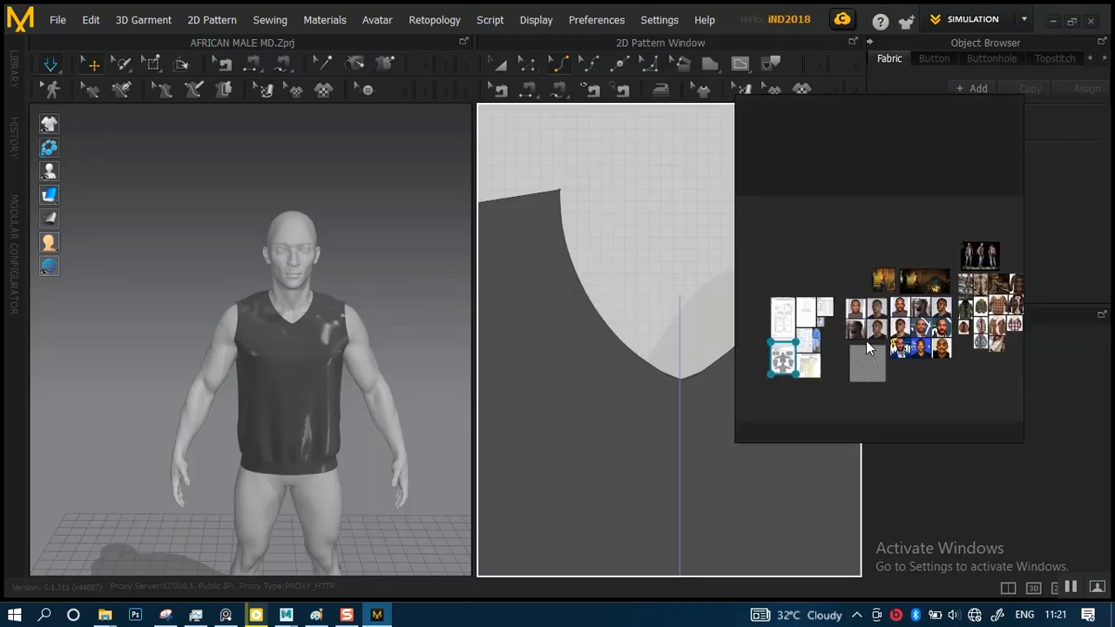
{"action": "middle_click_drag", "start_coordinate": [775, 326], "coordinate": [896, 294]}
{"action": "scroll", "coordinate": [896, 295], "scroll_direction": "down", "scroll_amount": 2}
{"action": "scroll", "coordinate": [896, 294], "scroll_direction": "up", "scroll_amount": 8}
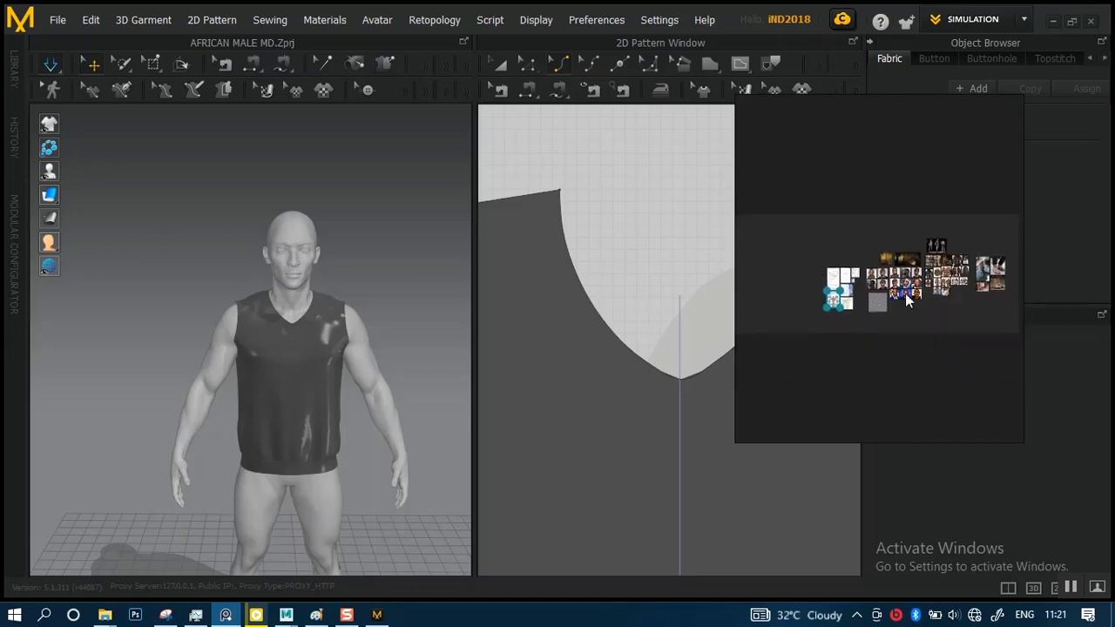
{"action": "scroll", "coordinate": [907, 295], "scroll_direction": "up", "scroll_amount": 1}
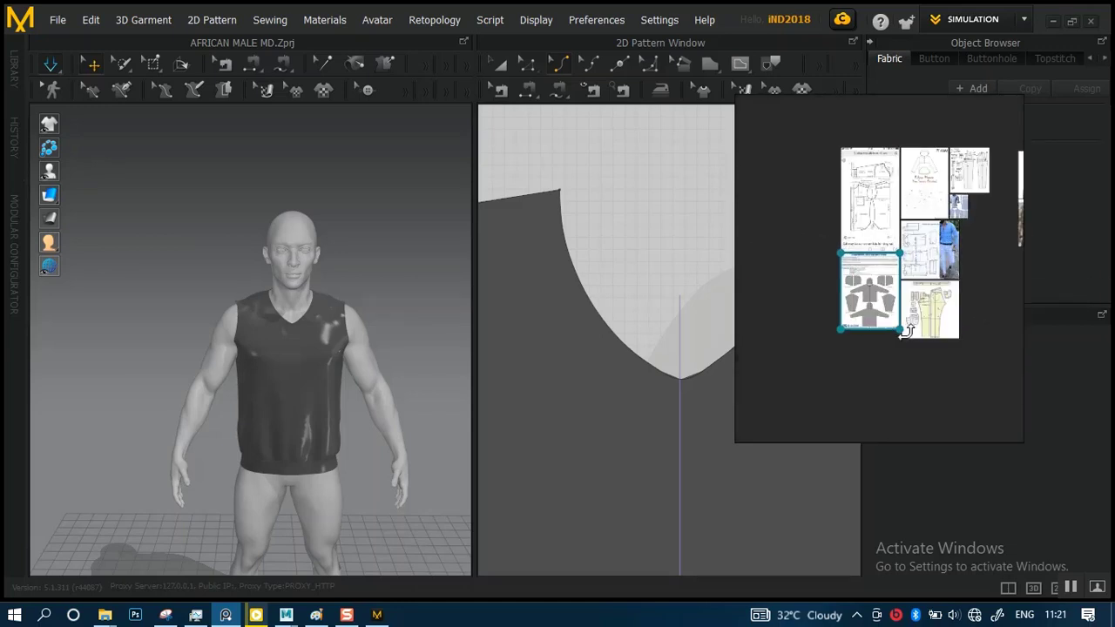
{"action": "scroll", "coordinate": [905, 328], "scroll_direction": "up", "scroll_amount": 5}
{"action": "middle_click_drag", "start_coordinate": [840, 281], "coordinate": [924, 355]}
{"action": "scroll", "coordinate": [888, 292], "scroll_direction": "up", "scroll_amount": 3}
{"action": "scroll", "coordinate": [920, 291], "scroll_direction": "up", "scroll_amount": 5}
{"action": "middle_click_drag", "start_coordinate": [917, 277], "coordinate": [958, 341]}
{"action": "mouse_move", "coordinate": [871, 291]}
{"action": "middle_mouse_down"}
{"action": "mouse_move", "coordinate": [900, 297]}
{"action": "mouse_move", "coordinate": [779, 281]}
{"action": "mouse_move", "coordinate": [895, 306]}
{"action": "mouse_move", "coordinate": [814, 244]}
{"action": "middle_mouse_up"}
Examine the shape and placement of the front kangaroo pocket in the hoodie reference drawing
{"action": "scroll", "coordinate": [890, 283], "scroll_direction": "down", "scroll_amount": 1}
{"action": "scroll", "coordinate": [889, 281], "scroll_direction": "up", "scroll_amount": 1}
{"action": "scroll", "coordinate": [888, 283], "scroll_direction": "down", "scroll_amount": 2}
{"action": "scroll", "coordinate": [895, 305], "scroll_direction": "down", "scroll_amount": 1}
{"action": "scroll", "coordinate": [911, 313], "scroll_direction": "up", "scroll_amount": 2}
{"action": "scroll", "coordinate": [912, 313], "scroll_direction": "up", "scroll_amount": 3}
{"action": "middle_click_drag", "start_coordinate": [914, 318], "coordinate": [917, 209]}
{"action": "scroll", "coordinate": [882, 298], "scroll_direction": "down", "scroll_amount": 2}
{"action": "scroll", "coordinate": [914, 296], "scroll_direction": "down", "scroll_amount": 2}
{"action": "scroll", "coordinate": [920, 244], "scroll_direction": "up", "scroll_amount": 4}
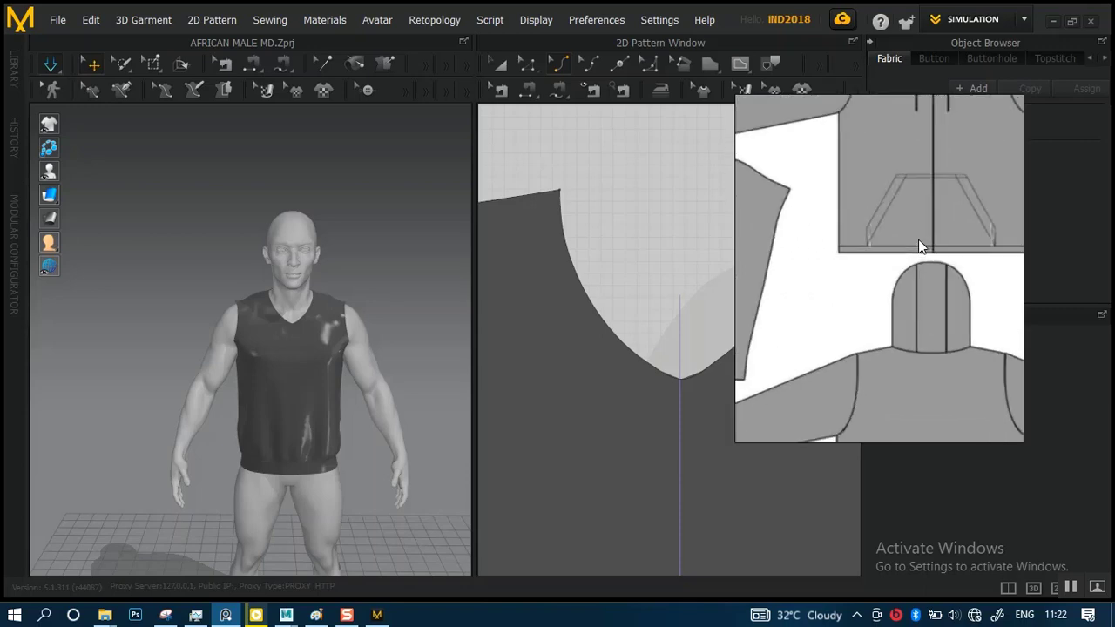
{"action": "scroll", "coordinate": [881, 332], "scroll_direction": "up", "scroll_amount": 1}
{"action": "scroll", "coordinate": [879, 312], "scroll_direction": "up", "scroll_amount": 1}
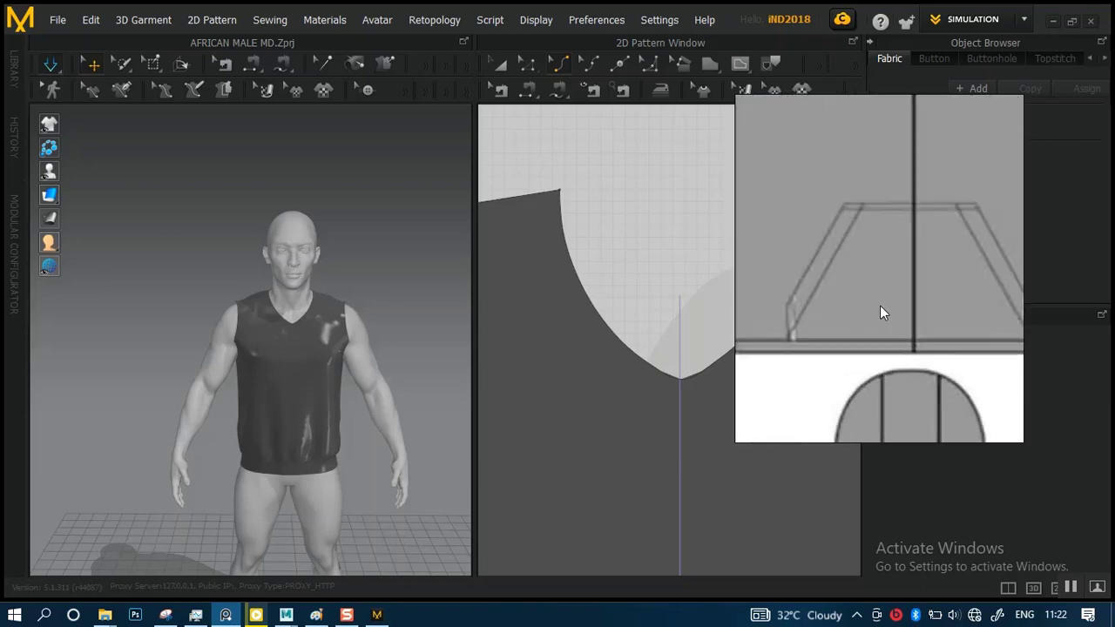
{"action": "middle_click_drag", "start_coordinate": [880, 305], "coordinate": [903, 262]}
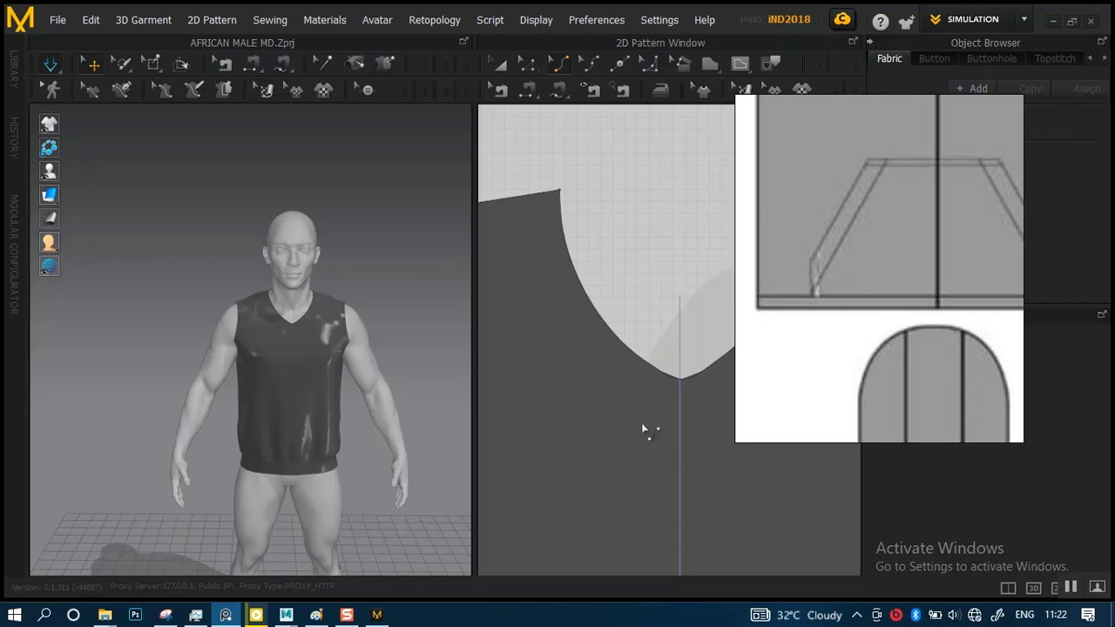
Move the reference board clear of the pattern, and shift the front body's hem edge slightly down and to the right with Edit Pattern
{"action": "right_click_drag", "start_coordinate": [656, 427], "coordinate": [631, 308], "text": "alt"}
{"action": "scroll", "coordinate": [631, 307], "scroll_direction": "down", "scroll_amount": 5}
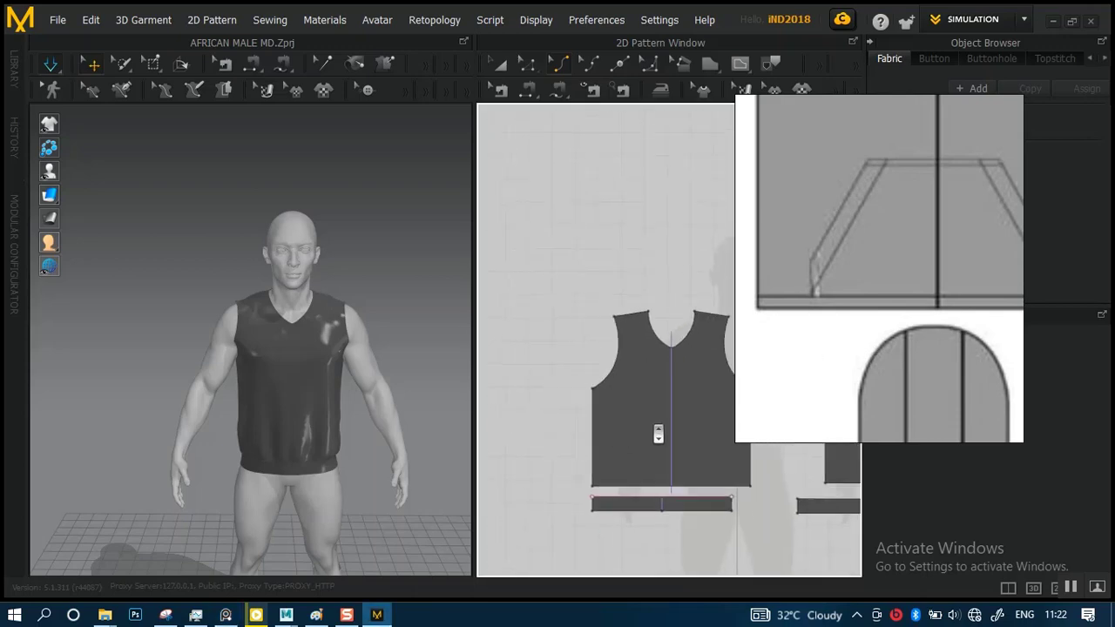
{"action": "scroll", "coordinate": [631, 446], "scroll_direction": "down", "scroll_amount": 2}
{"action": "middle_click_drag", "start_coordinate": [664, 454], "coordinate": [605, 426], "text": "alt"}
{"action": "right_click_drag", "start_coordinate": [604, 426], "coordinate": [635, 511], "text": "alt"}
{"action": "middle_click_drag", "start_coordinate": [589, 457], "coordinate": [717, 389], "text": "alt"}
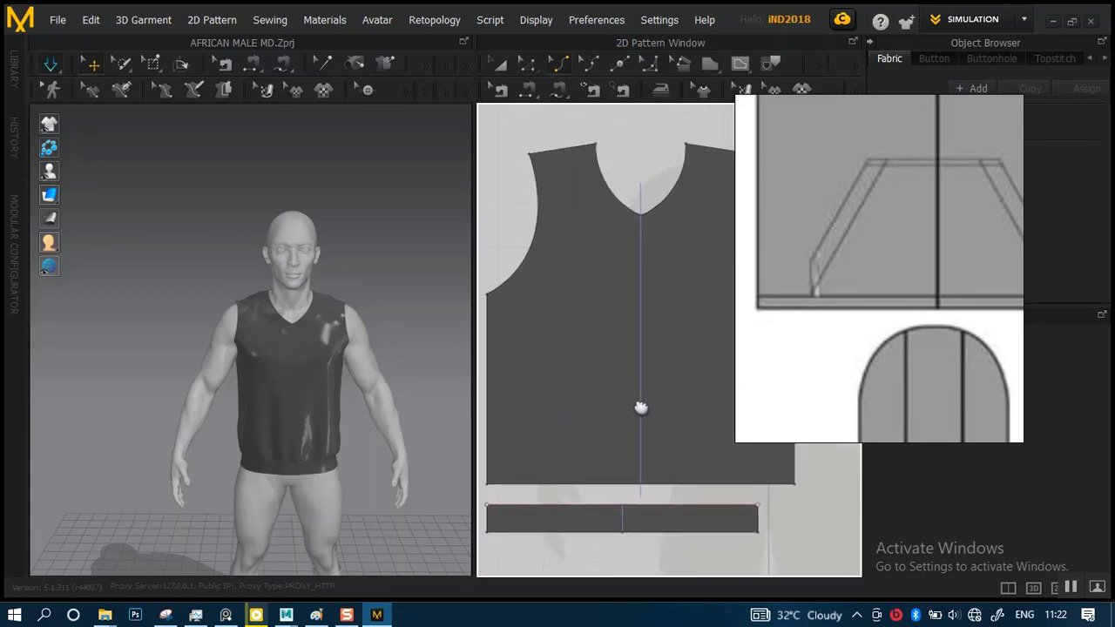
{"action": "scroll", "coordinate": [679, 410], "scroll_direction": "up", "scroll_amount": 3}
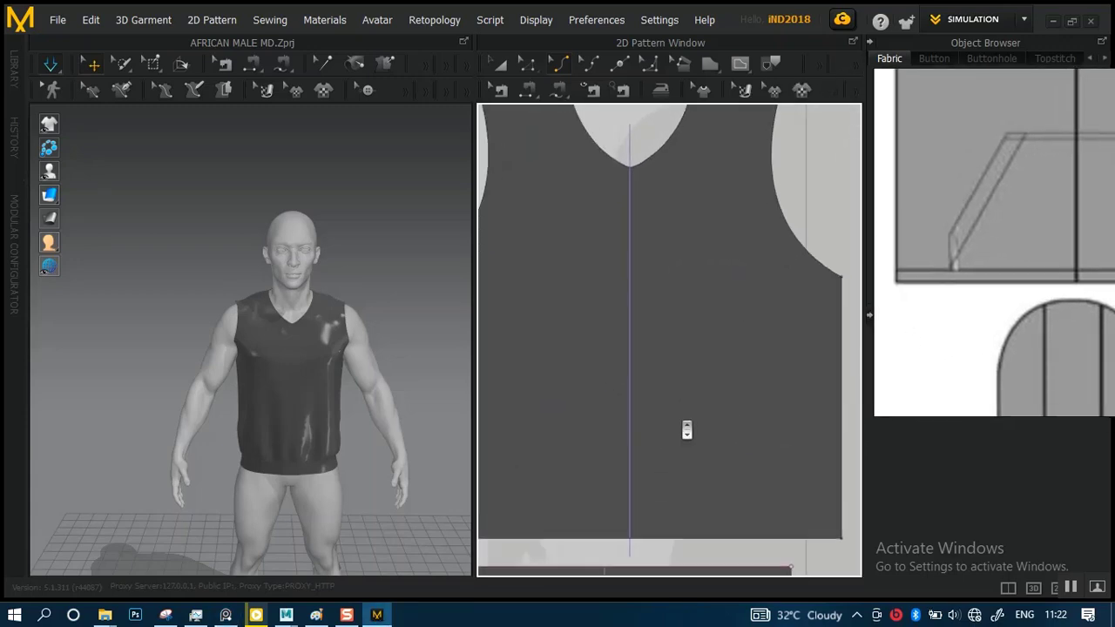
{"action": "middle_click_drag", "start_coordinate": [680, 362], "coordinate": [667, 349]}
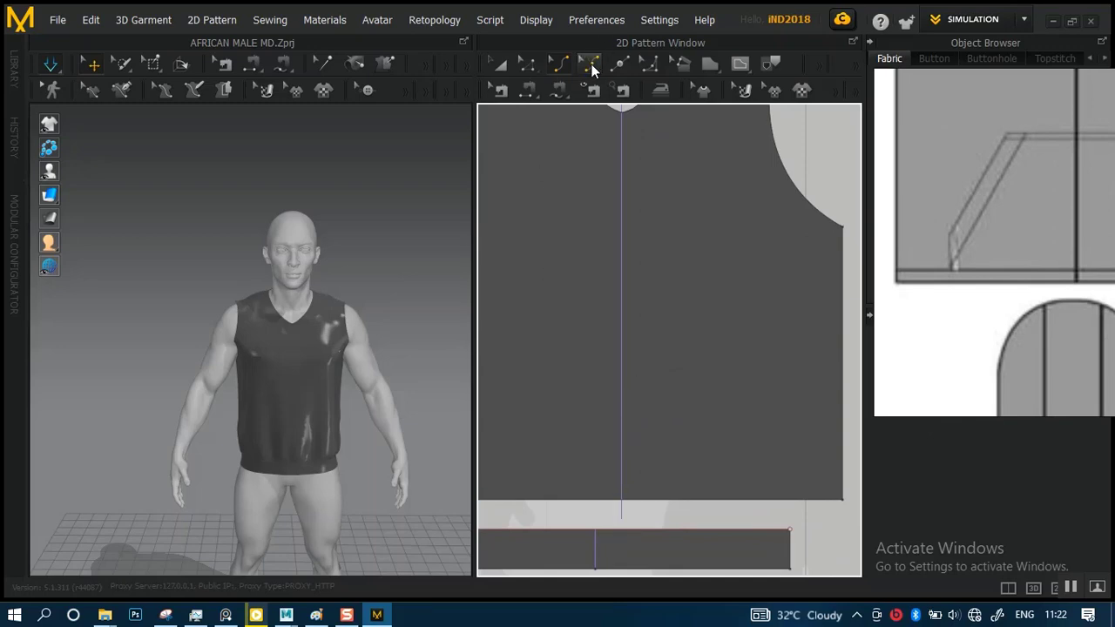
{"action": "left_click", "coordinate": [532, 69]}
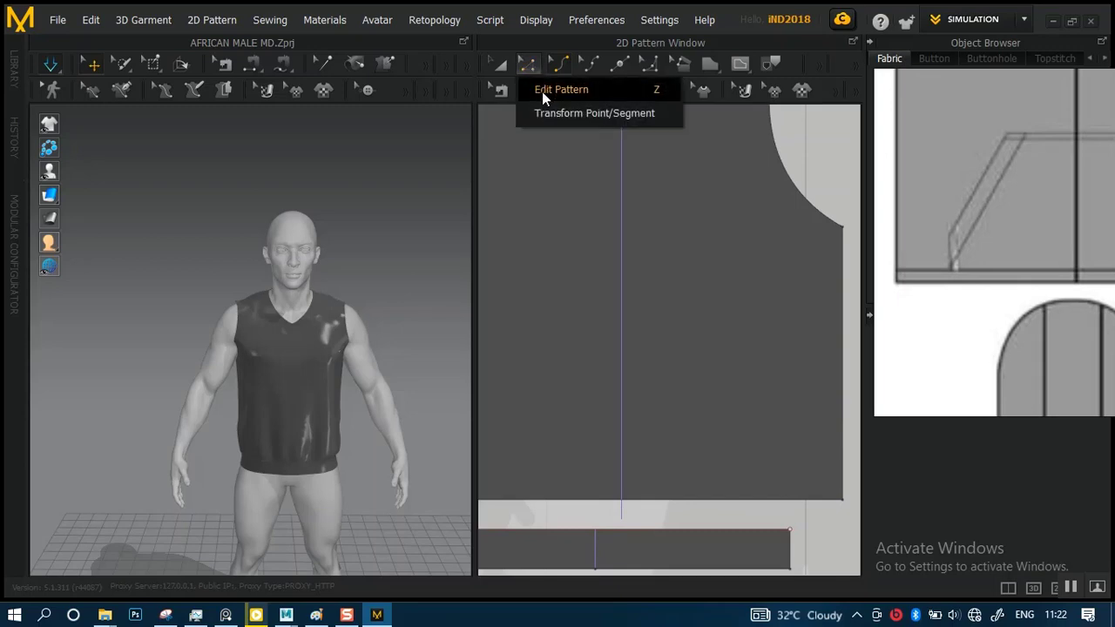
{"action": "left_click", "coordinate": [542, 91]}
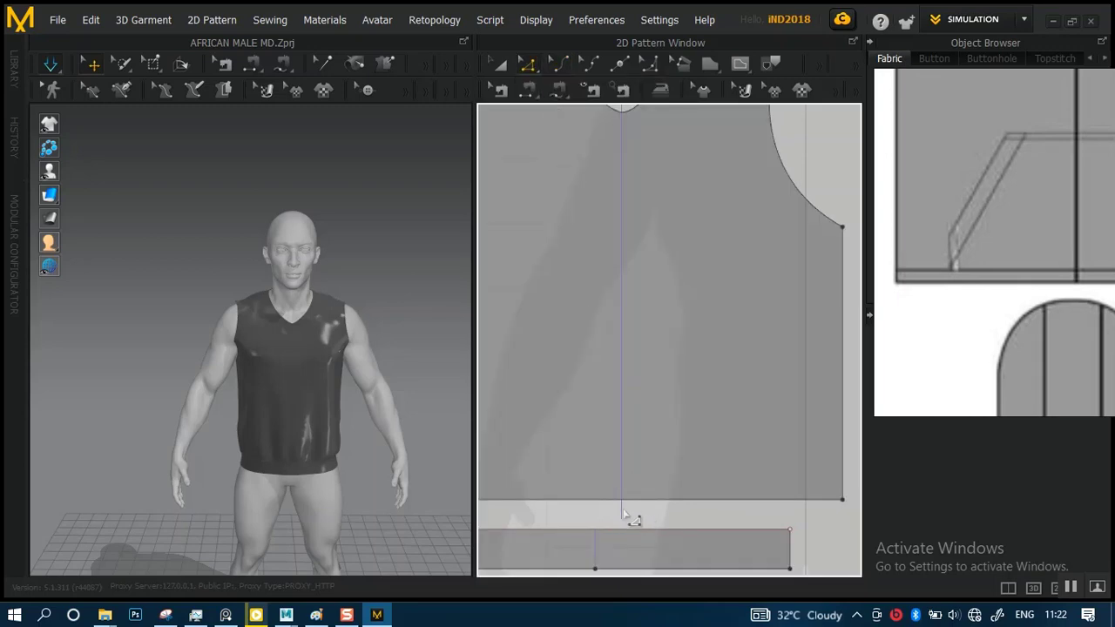
{"action": "left_click_drag", "start_coordinate": [613, 512], "coordinate": [618, 515]}
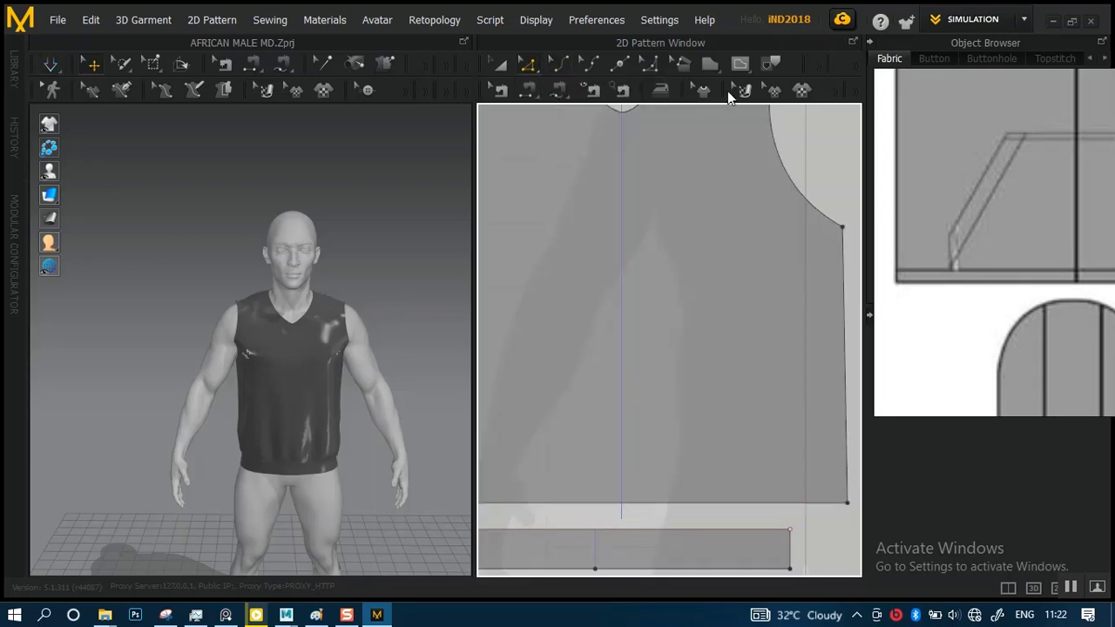
Activate Internal Polygon/Line for the front body and compare the planned pocket area with the full front view of the hoodie reference
{"action": "left_click", "coordinate": [742, 65]}
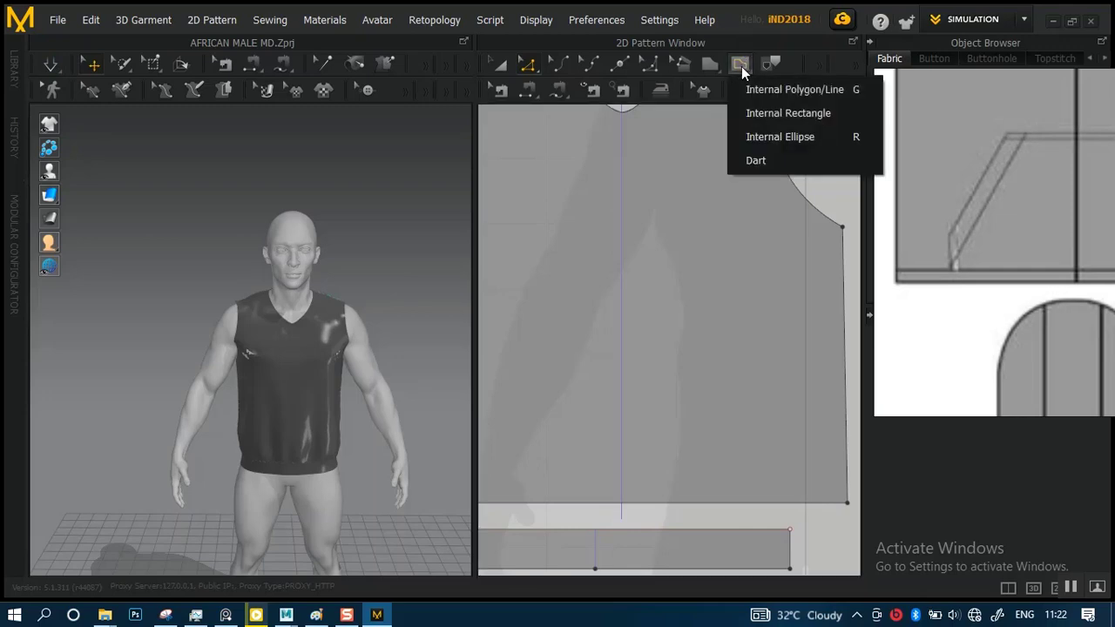
{"action": "left_click", "coordinate": [754, 88]}
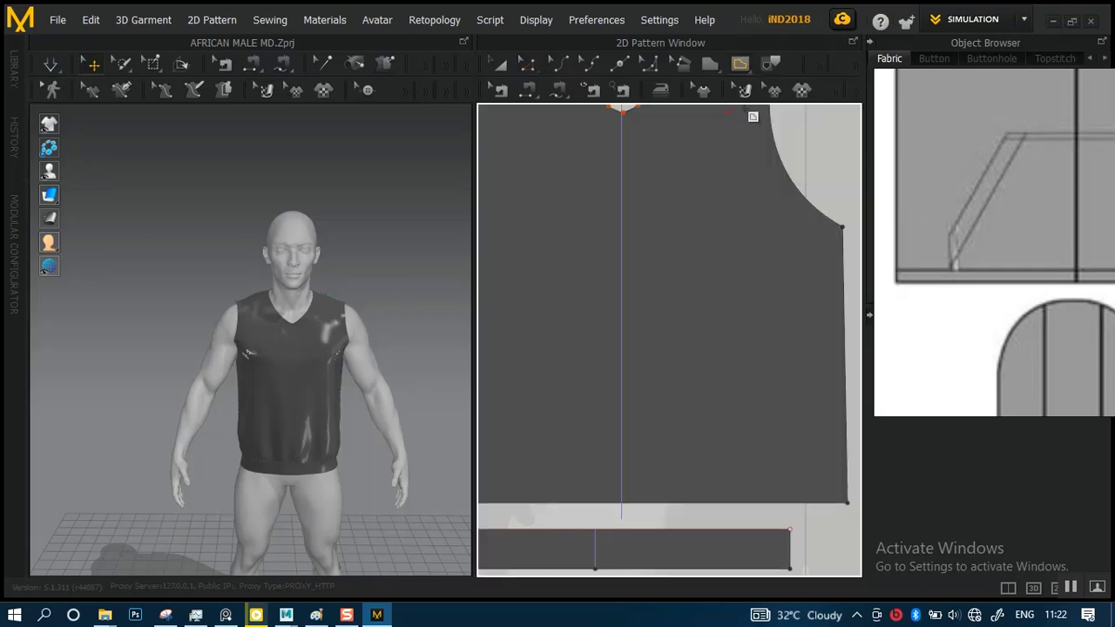
{"action": "scroll", "coordinate": [647, 426], "scroll_direction": "down", "scroll_amount": 3}
{"action": "scroll", "coordinate": [644, 373], "scroll_direction": "up", "scroll_amount": 4}
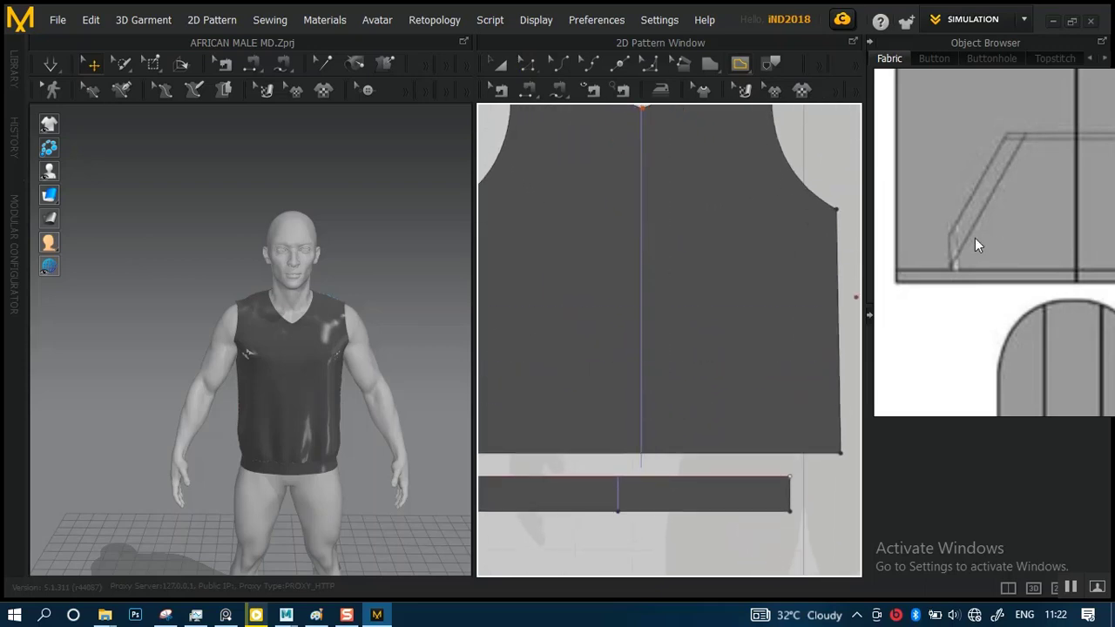
{"action": "scroll", "coordinate": [974, 238], "scroll_direction": "down", "scroll_amount": 3}
{"action": "middle_click_drag", "start_coordinate": [1073, 248], "coordinate": [1094, 335]}
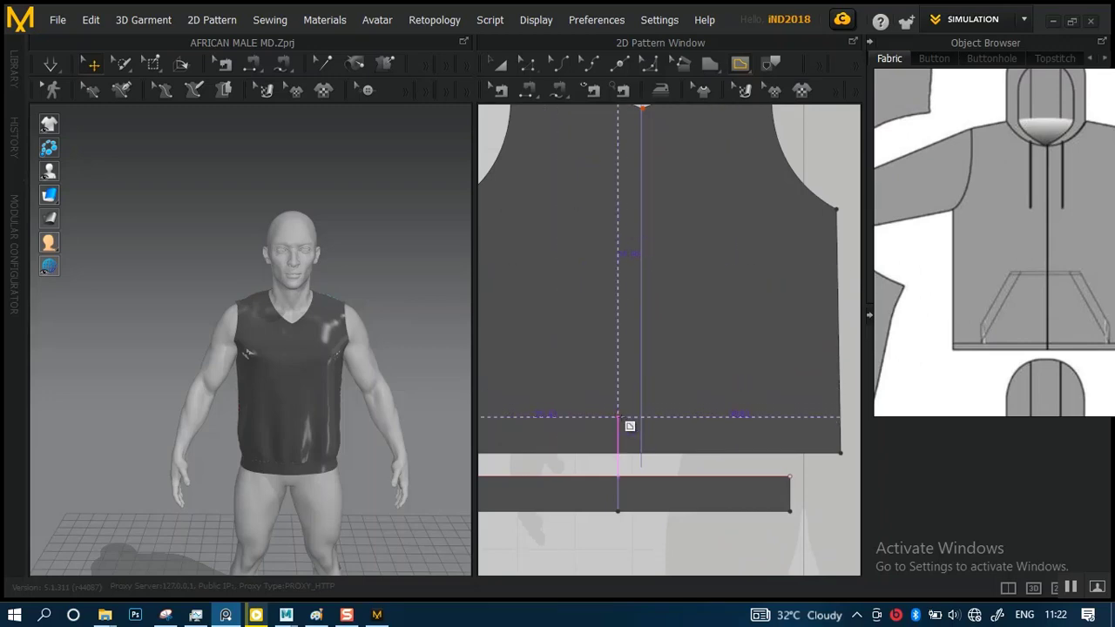
{"action": "scroll", "coordinate": [625, 398], "scroll_direction": "down", "scroll_amount": 2}
{"action": "scroll", "coordinate": [590, 380], "scroll_direction": "up", "scroll_amount": 1}
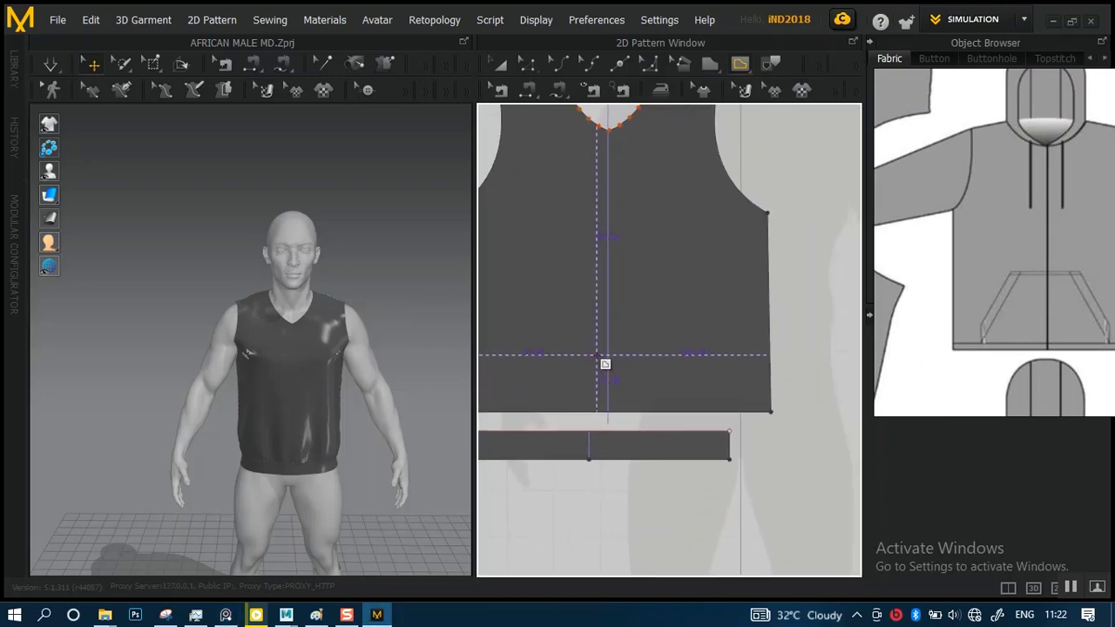
{"action": "scroll", "coordinate": [602, 344], "scroll_direction": "down", "scroll_amount": 1}
{"action": "scroll", "coordinate": [648, 373], "scroll_direction": "up", "scroll_amount": 3}
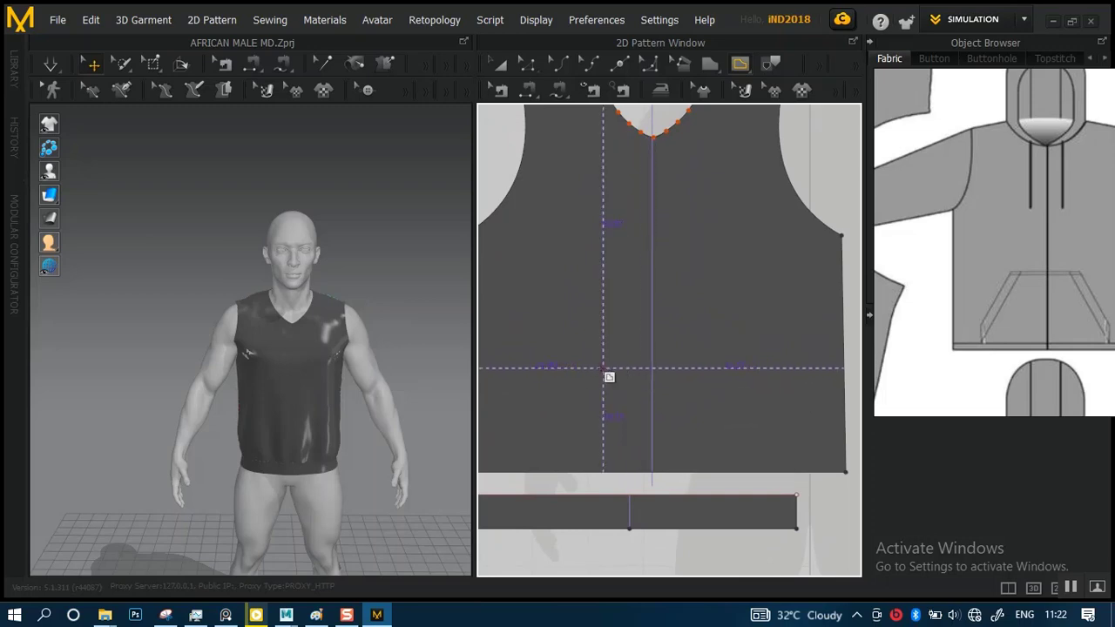
{"action": "scroll", "coordinate": [612, 375], "scroll_direction": "down", "scroll_amount": 1}
{"action": "scroll", "coordinate": [615, 376], "scroll_direction": "down", "scroll_amount": 1}
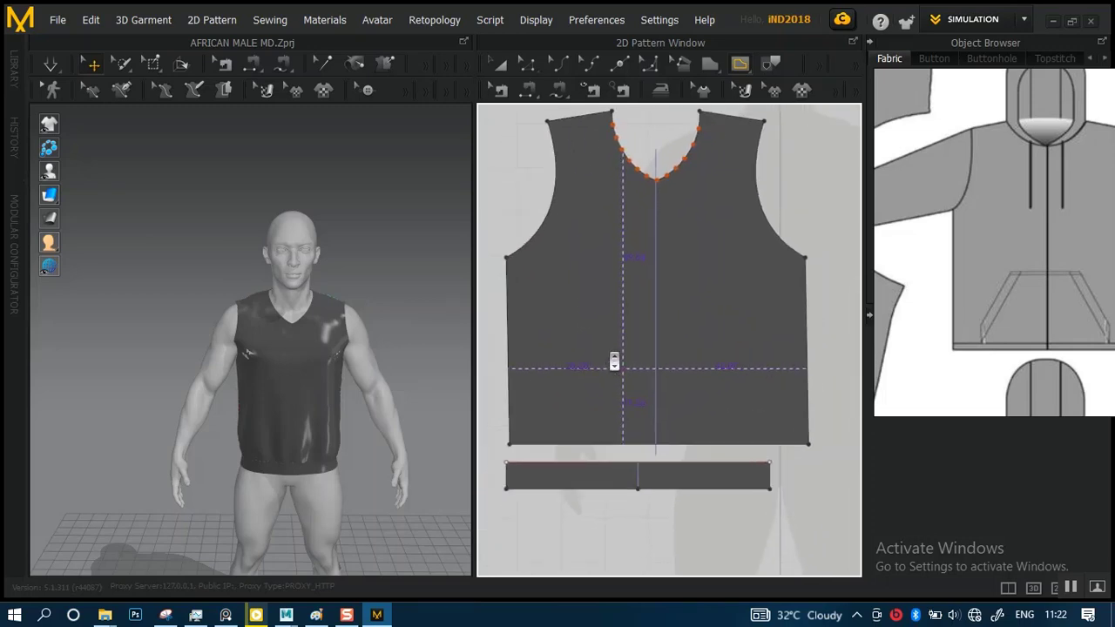
{"action": "scroll", "coordinate": [618, 371], "scroll_direction": "up", "scroll_amount": 3}
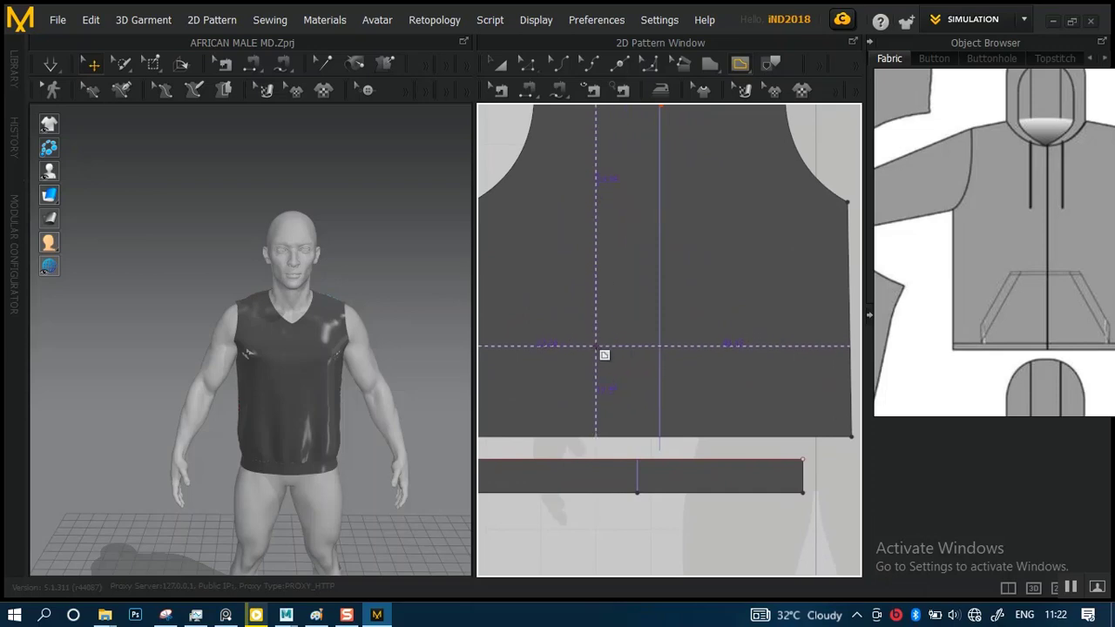
{"action": "scroll", "coordinate": [603, 348], "scroll_direction": "down", "scroll_amount": 2}
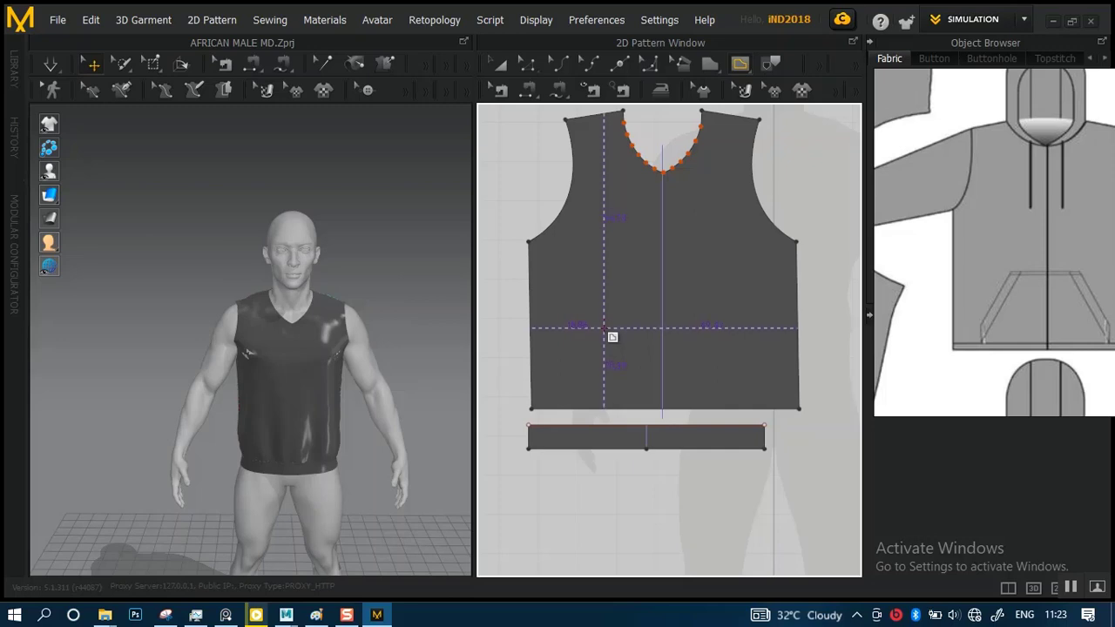
{"action": "left_click_drag", "start_coordinate": [604, 329], "coordinate": [577, 409]}
{"action": "left_click", "coordinate": [576, 409]}
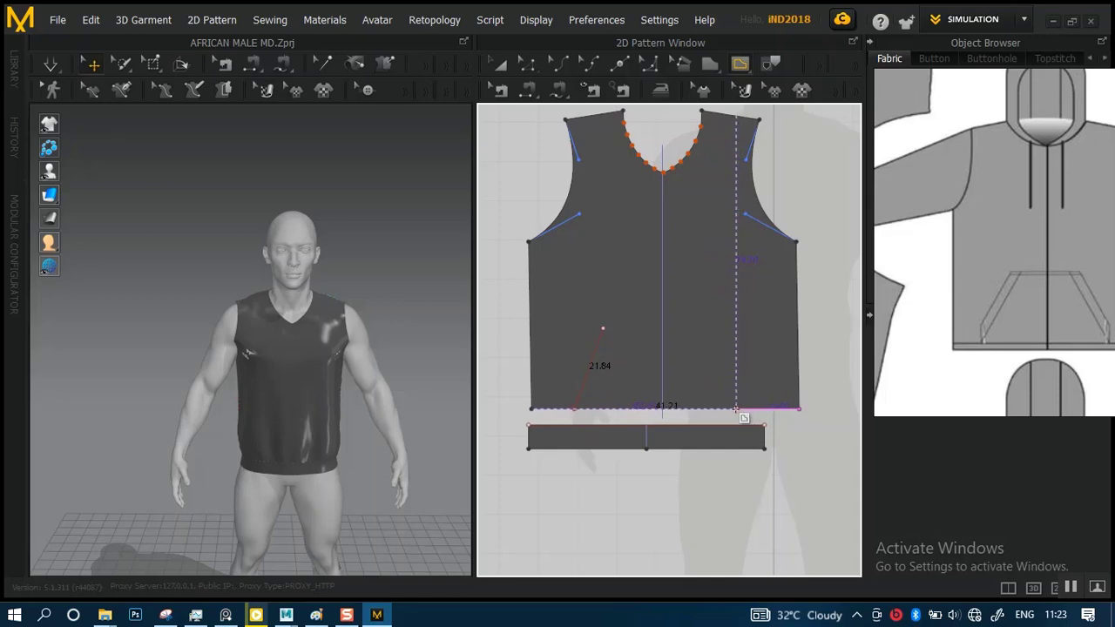
{"action": "left_click", "coordinate": [733, 408]}
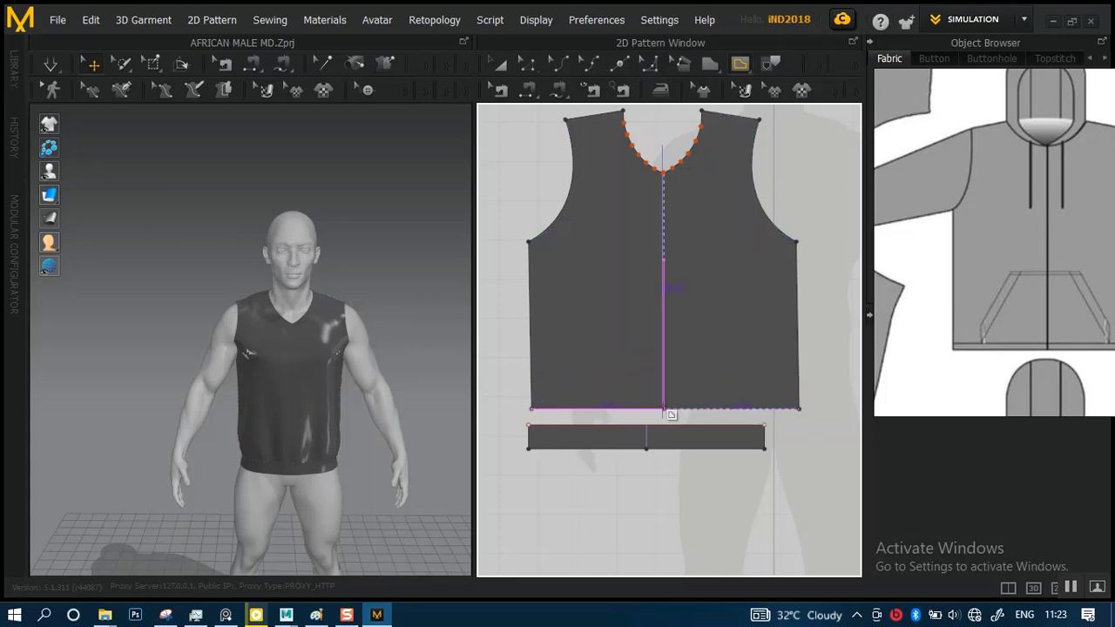
Draw a closed trapezoid pocket outline on the lower front body, about 32 cm wide on top, 51 cm along the hem, with 22 cm sides
{"action": "left_click", "coordinate": [663, 331]}
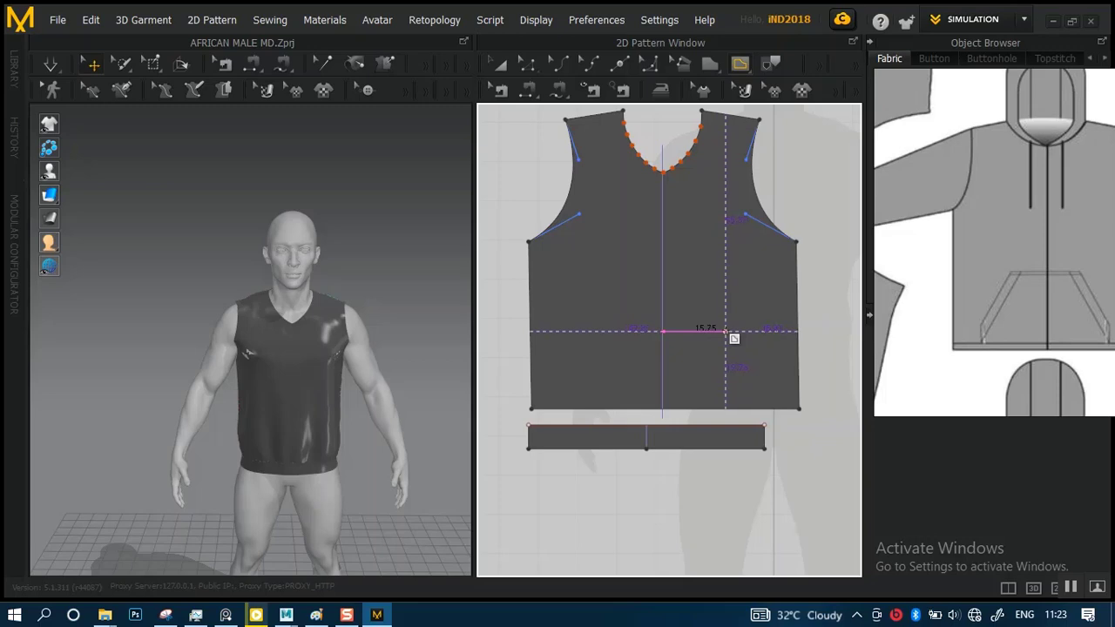
{"action": "left_click", "coordinate": [719, 331]}
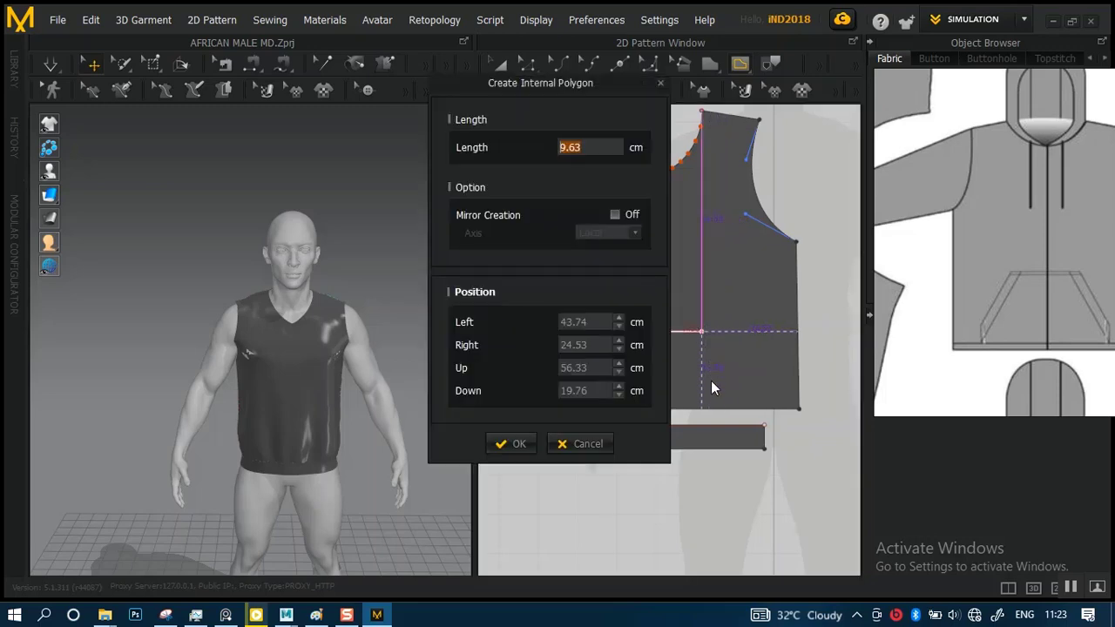
{"action": "left_click", "coordinate": [612, 440]}
{"action": "left_click", "coordinate": [755, 398]}
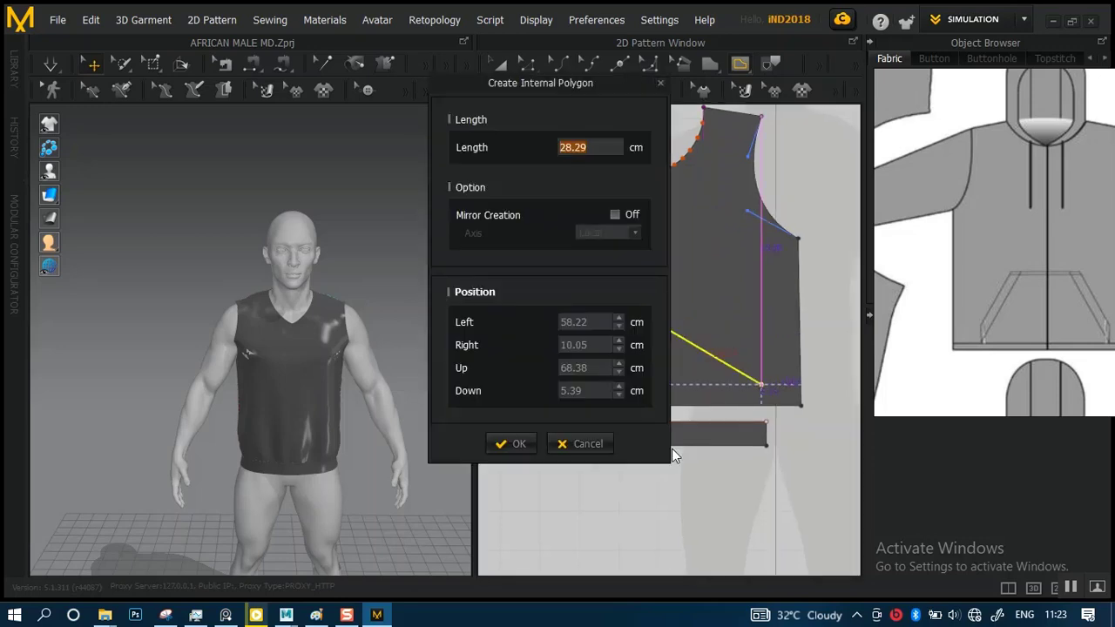
{"action": "left_click", "coordinate": [594, 446]}
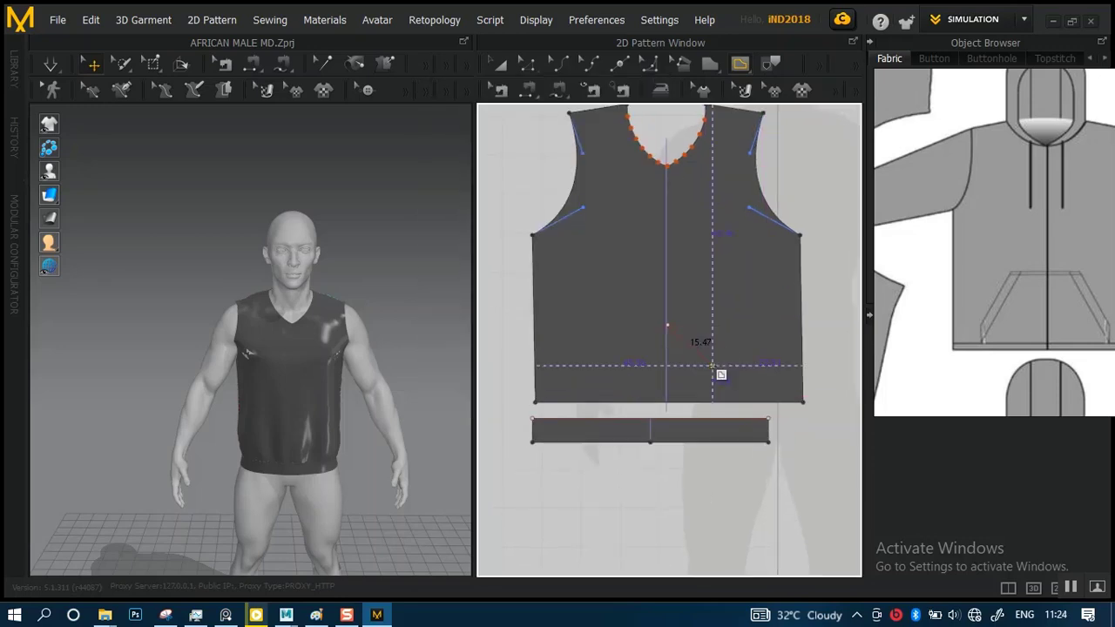
{"action": "left_click", "coordinate": [732, 324]}
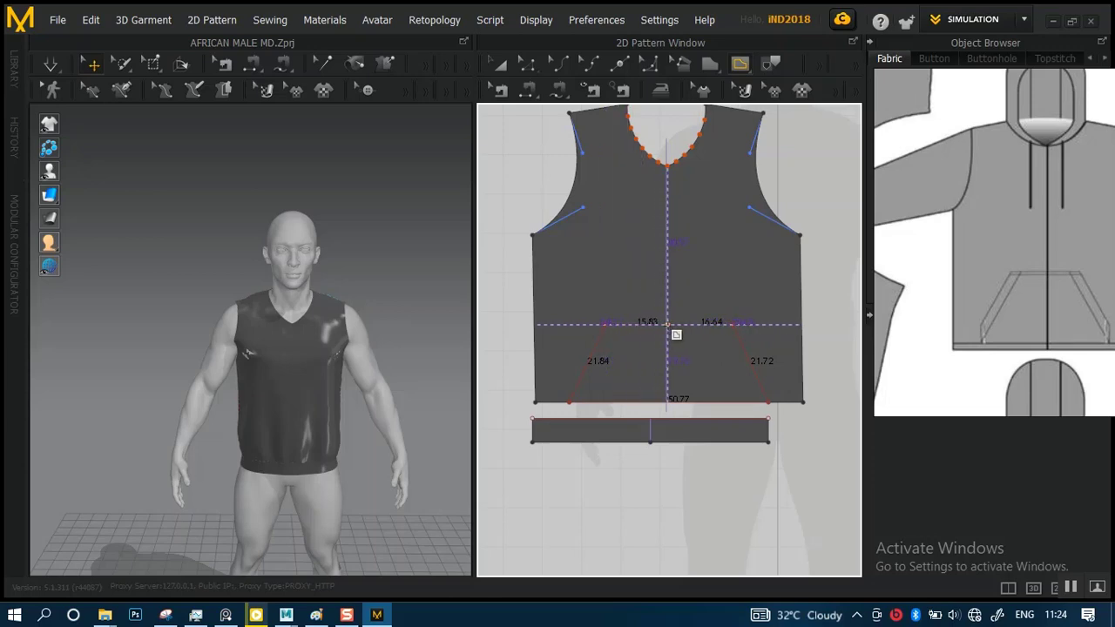
{"action": "left_click", "coordinate": [667, 324]}
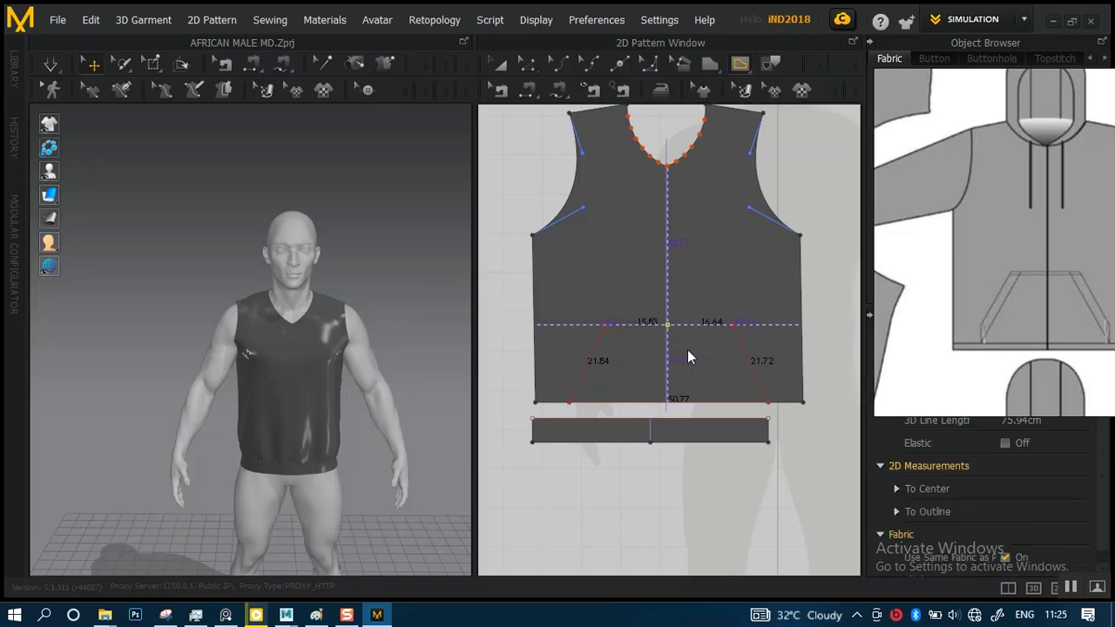
{"action": "left_click", "coordinate": [687, 357]}
{"action": "scroll", "coordinate": [679, 369], "scroll_direction": "up", "scroll_amount": 2}
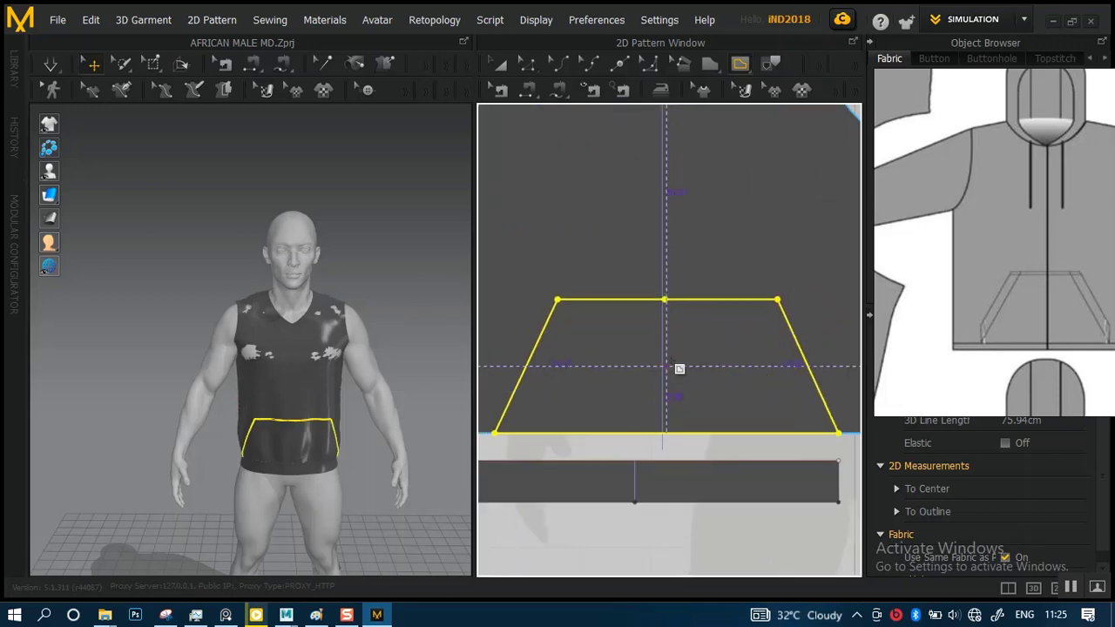
Try to shift the pocket outline's upper-left corner slightly outward with Edit Pattern, and undo the move
{"action": "left_click", "coordinate": [527, 64]}
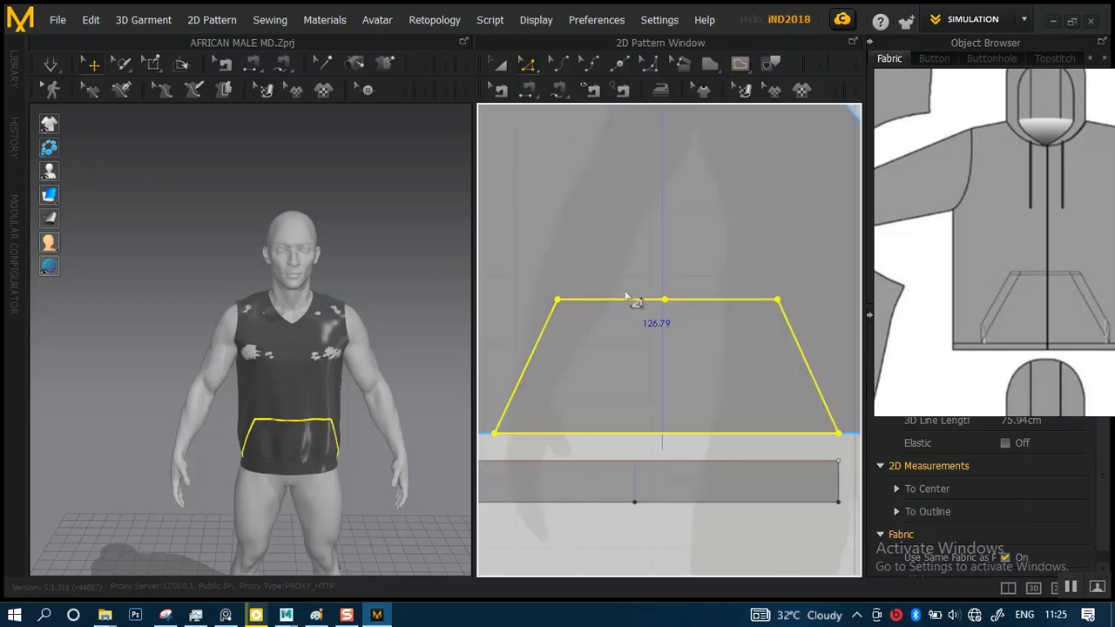
{"action": "left_click", "coordinate": [557, 300]}
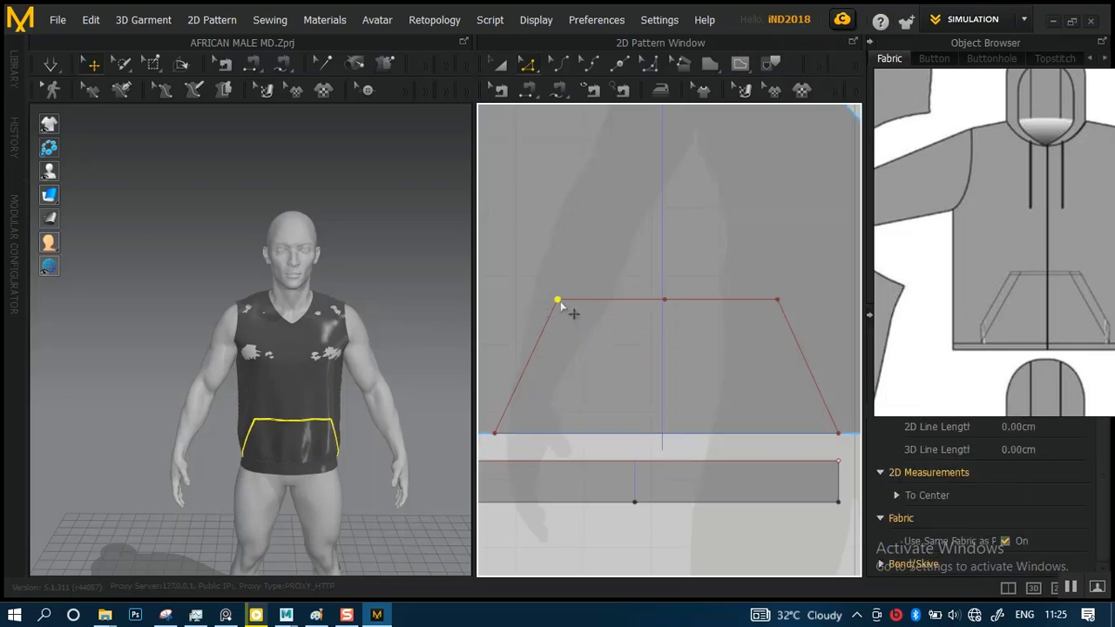
{"action": "left_click_drag", "start_coordinate": [563, 307], "coordinate": [553, 301]}
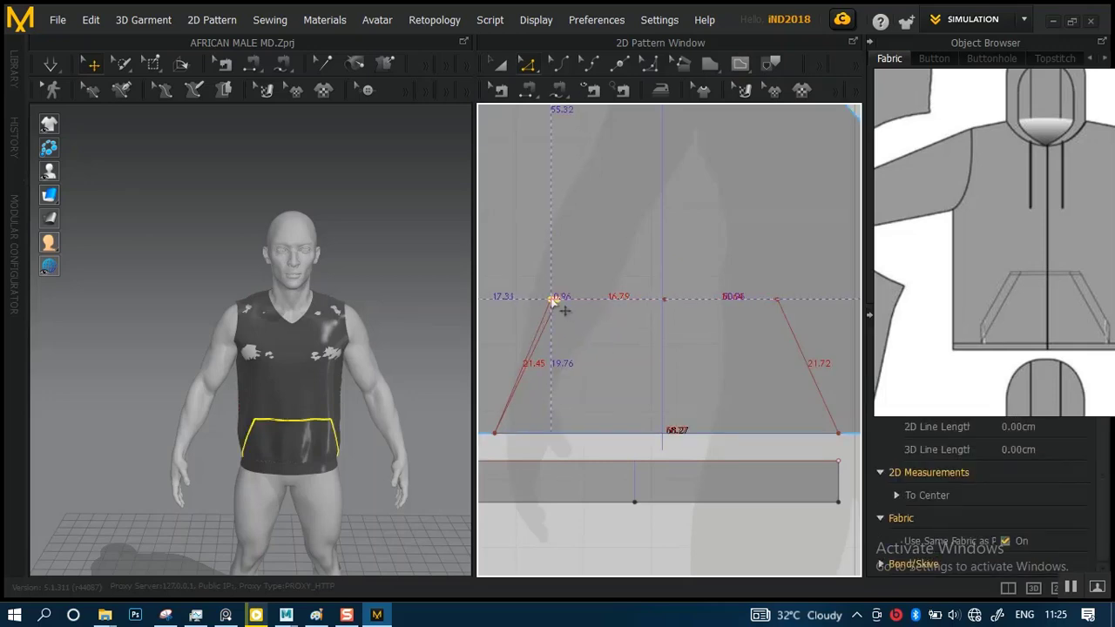
{"action": "left_click_drag", "start_coordinate": [553, 300], "coordinate": [554, 300]}
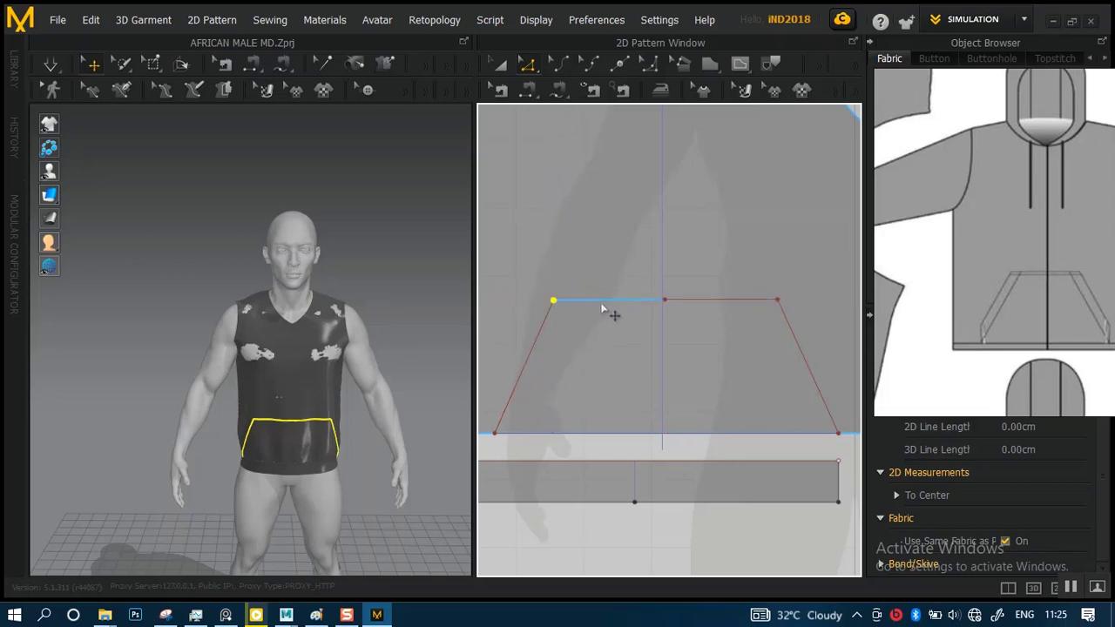
{"action": "key", "text": "ctrl+z"}
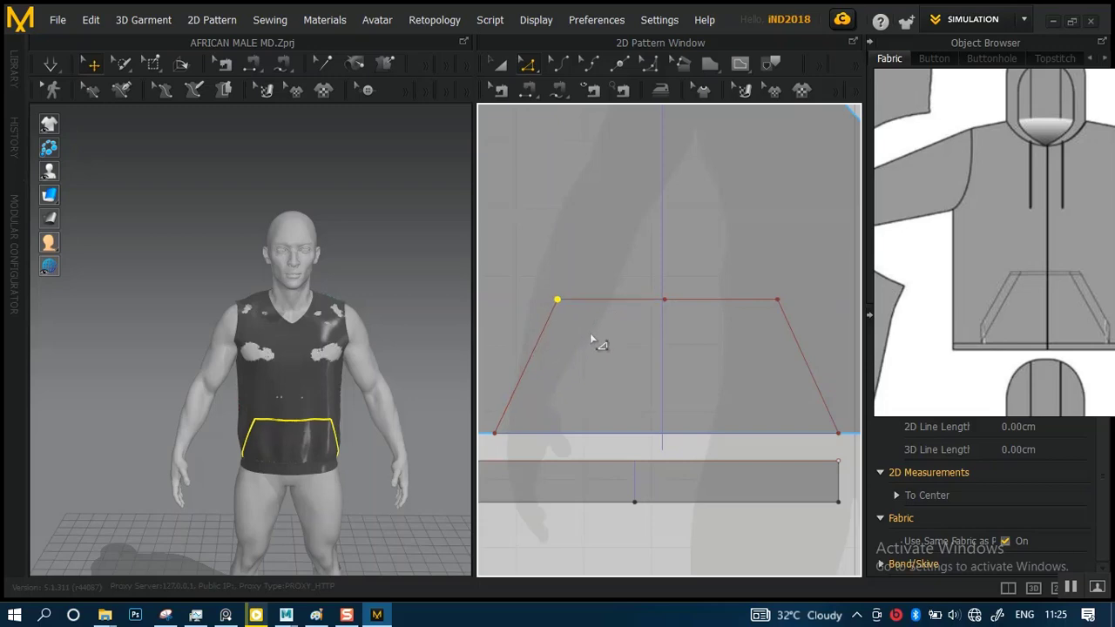
Move the pocket outline's upper-left corner horizontally outward by about 0.85 cm, making the left half of the top edge about 16.7 cm
{"action": "scroll", "coordinate": [612, 380], "scroll_direction": "up", "scroll_amount": 5}
{"action": "middle_click_drag", "start_coordinate": [633, 333], "coordinate": [864, 392]}
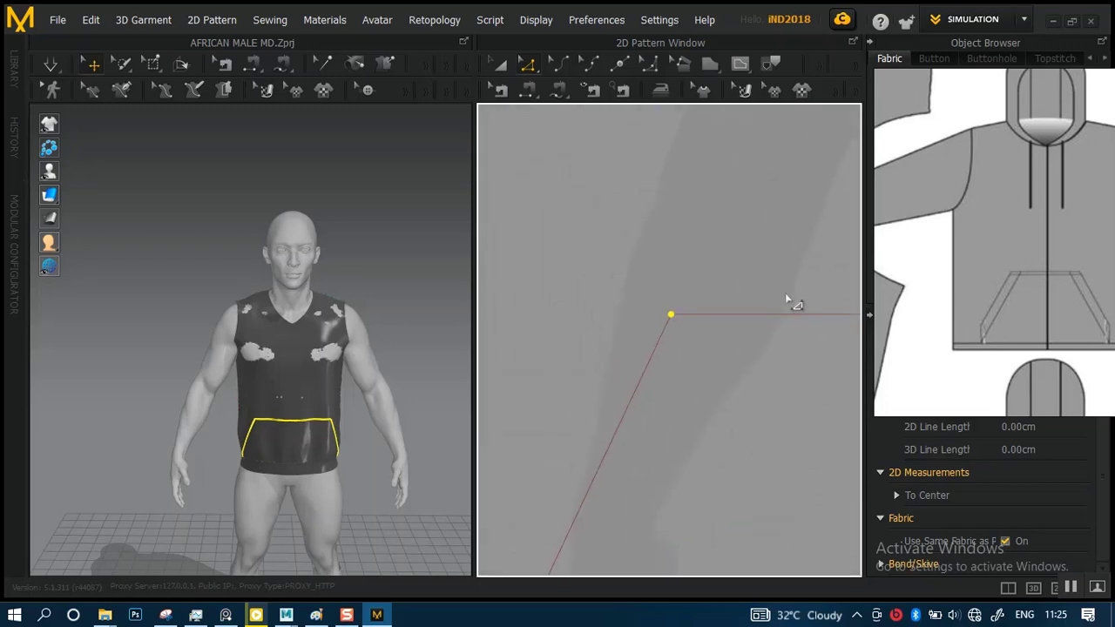
{"action": "scroll", "coordinate": [784, 293], "scroll_direction": "up", "scroll_amount": 2}
{"action": "middle_click_drag", "start_coordinate": [746, 361], "coordinate": [651, 355]}
{"action": "scroll", "coordinate": [634, 329], "scroll_direction": "down", "scroll_amount": 1}
{"action": "scroll", "coordinate": [634, 329], "scroll_direction": "down", "scroll_amount": 1}
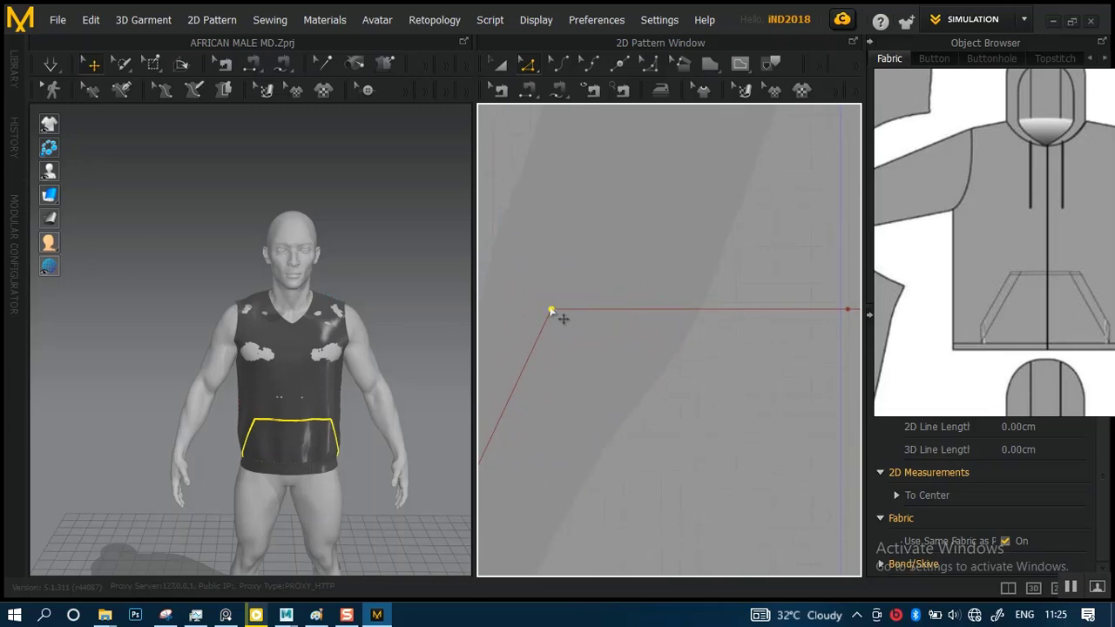
{"action": "left_click_drag", "start_coordinate": [551, 312], "coordinate": [537, 310]}
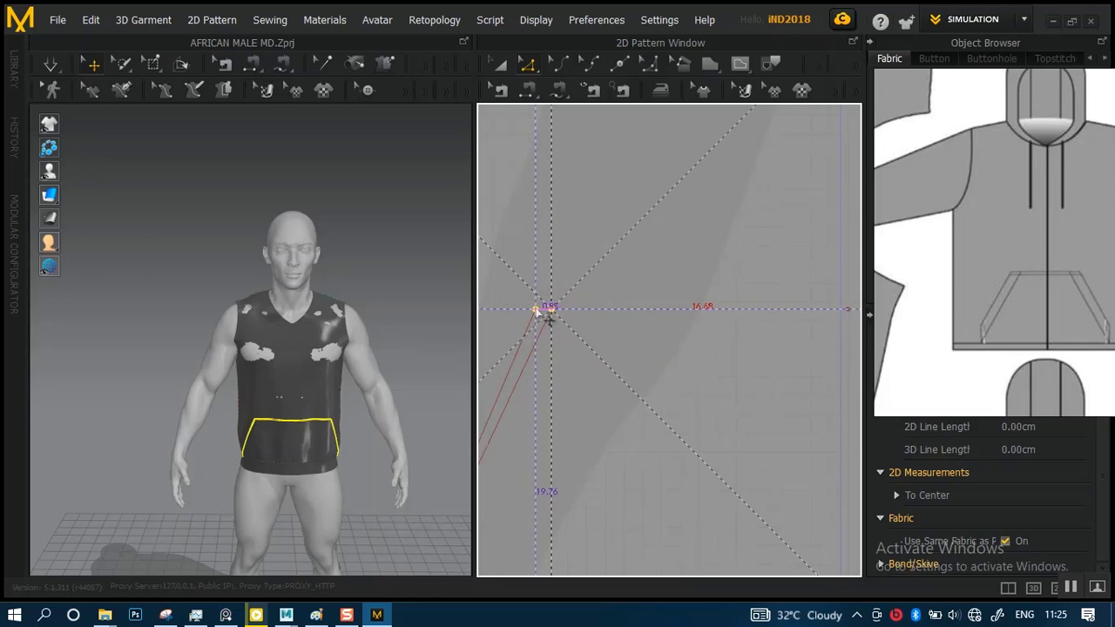
{"action": "left_click_drag", "start_coordinate": [585, 326], "coordinate": [593, 327]}
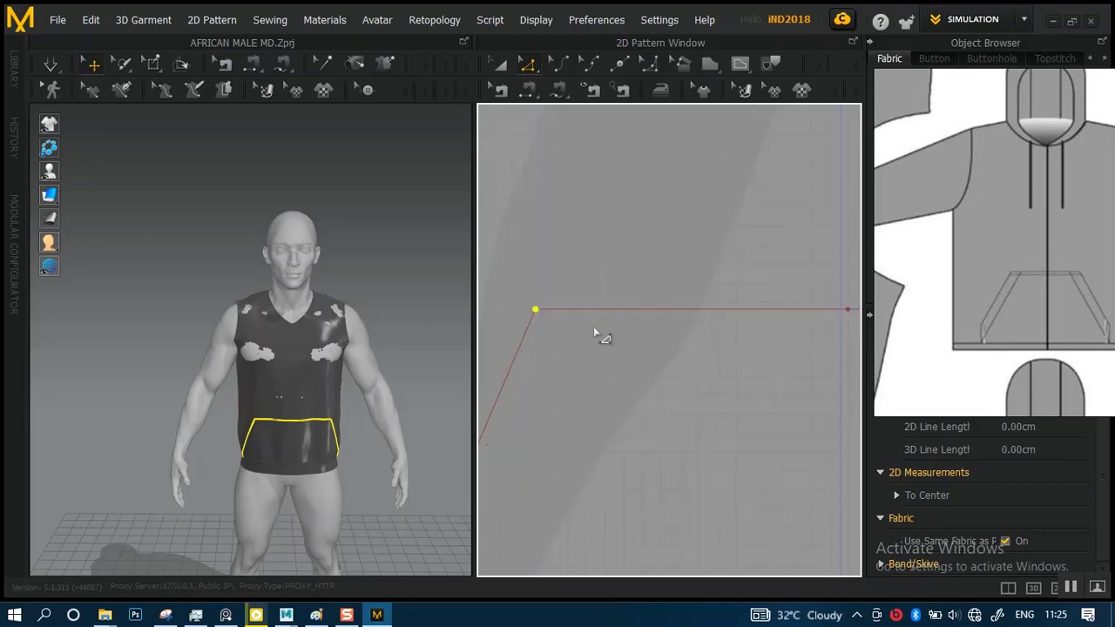
{"action": "scroll", "coordinate": [593, 326], "scroll_direction": "down", "scroll_amount": 2}
{"action": "scroll", "coordinate": [617, 357], "scroll_direction": "down", "scroll_amount": 2}
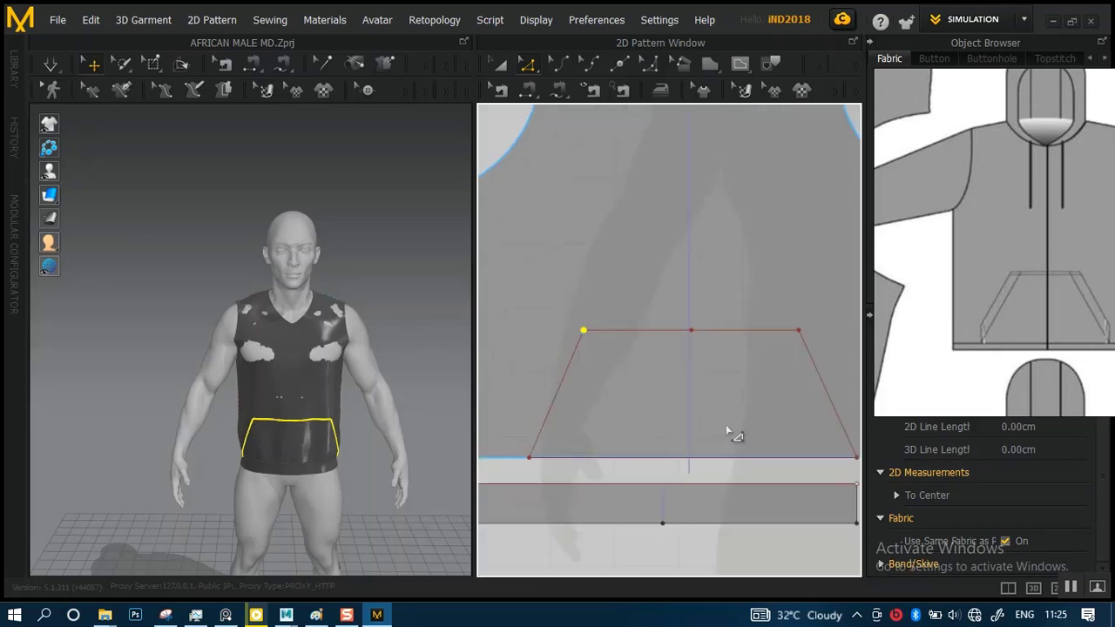
Check the length of the pocket's right slanted side, and simulate the garment to examine the pocket outline on the avatar
{"action": "left_click", "coordinate": [833, 402]}
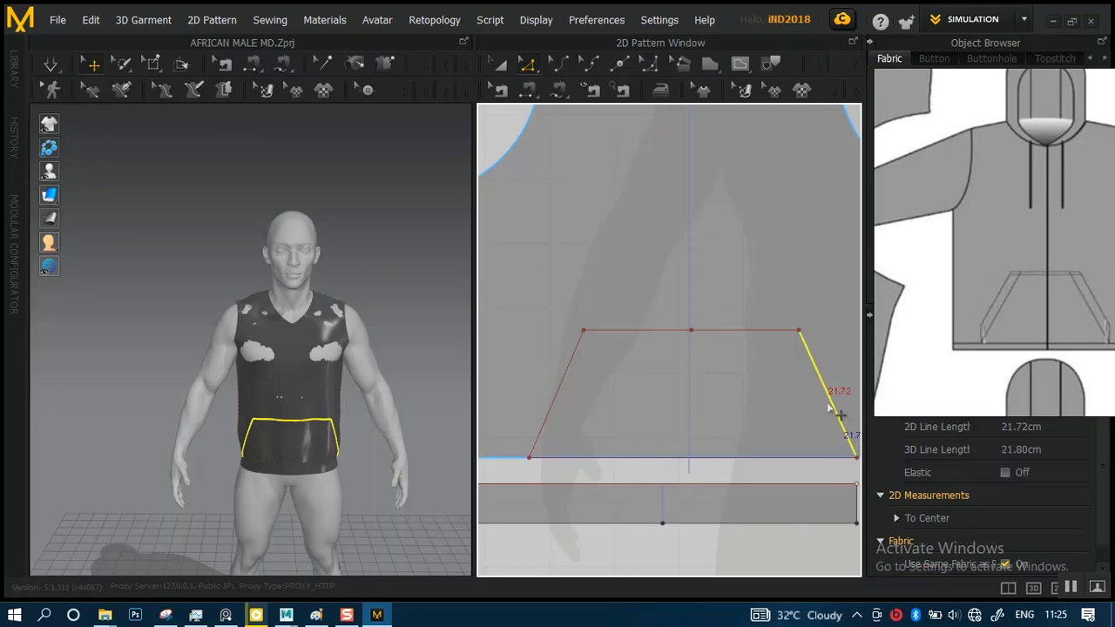
{"action": "key", "text": "space"}
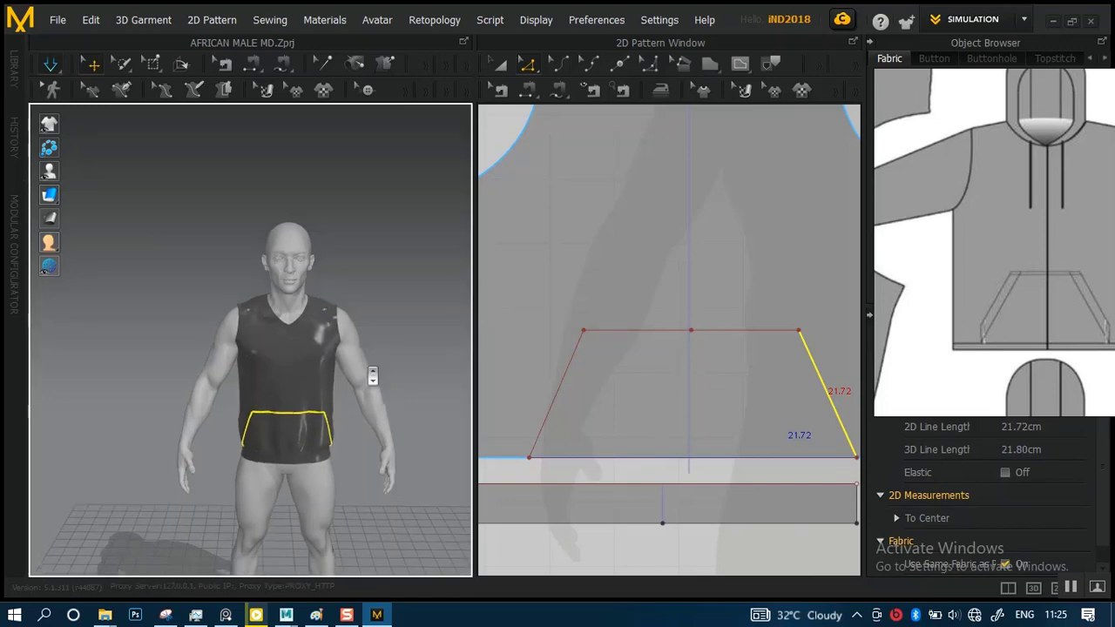
{"action": "key", "text": "space"}
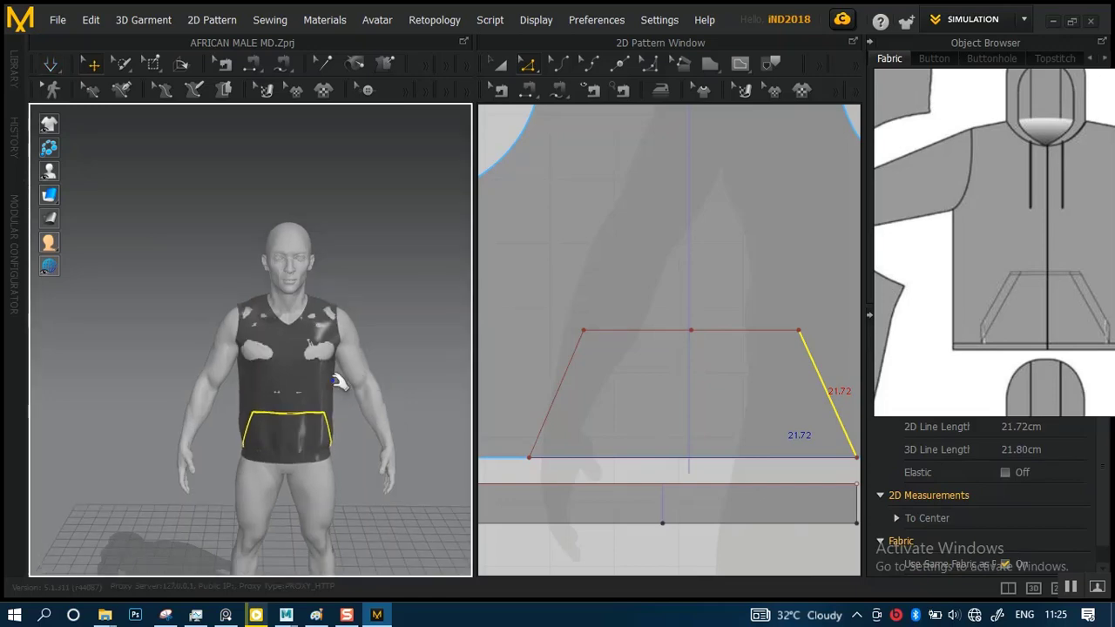
{"action": "scroll", "coordinate": [337, 423], "scroll_direction": "up", "scroll_amount": 10}
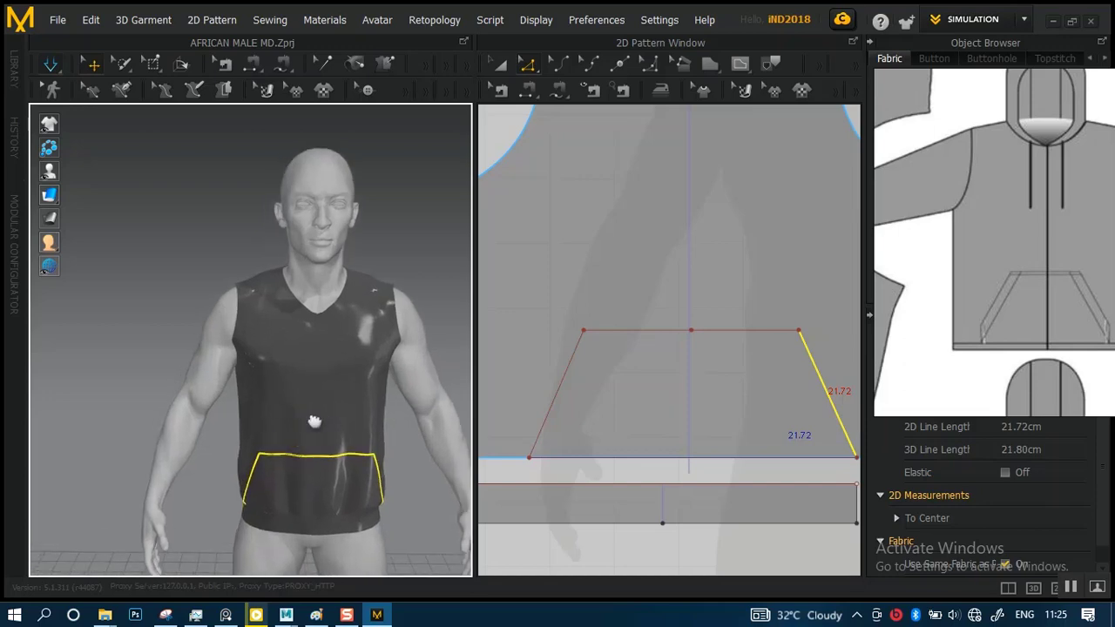
{"action": "scroll", "coordinate": [262, 331], "scroll_direction": "down", "scroll_amount": 5}
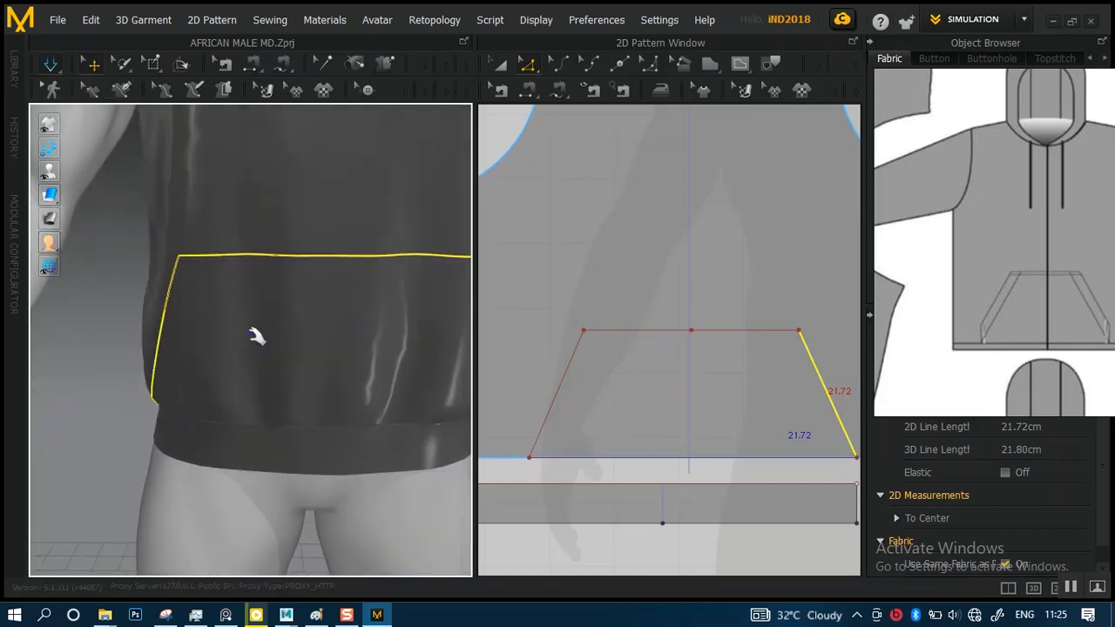
{"action": "right_click_drag", "start_coordinate": [282, 331], "coordinate": [281, 299]}
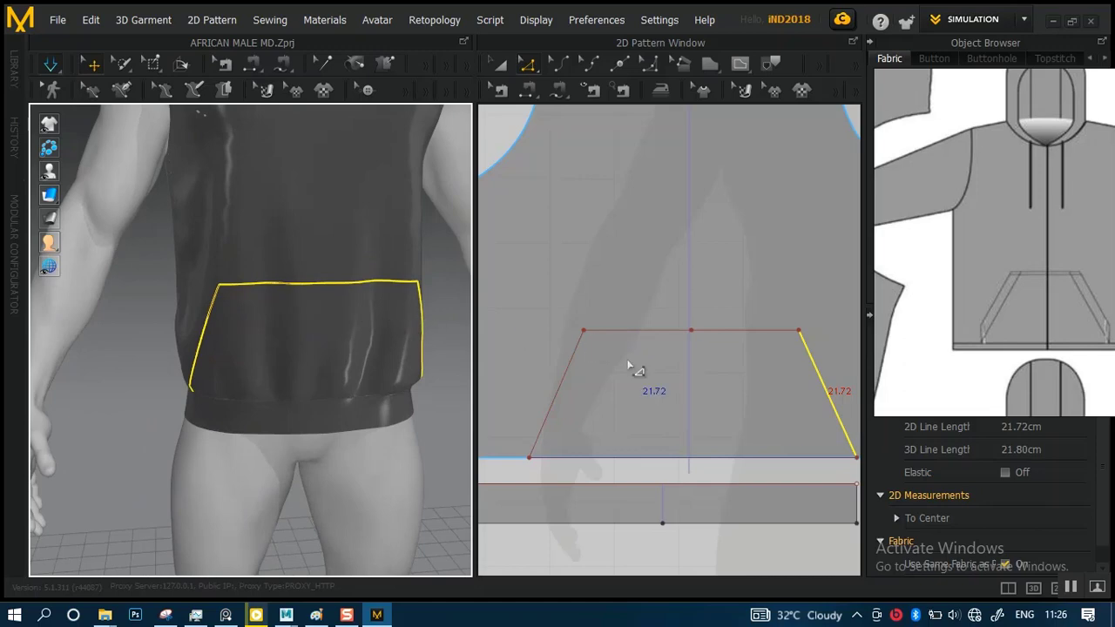
Compare the length of the pocket's left slanted side with that of the right side in the 2D pattern
{"action": "scroll", "coordinate": [602, 343], "scroll_direction": "down", "scroll_amount": 5}
{"action": "scroll", "coordinate": [642, 346], "scroll_direction": "up", "scroll_amount": 4}
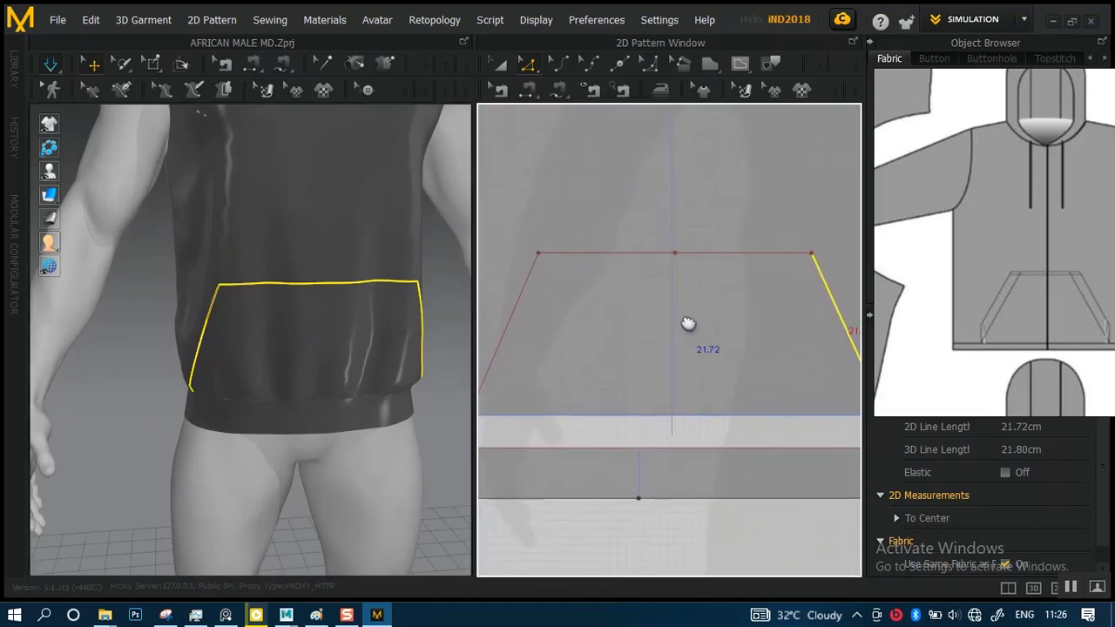
{"action": "middle_click_drag", "start_coordinate": [665, 323], "coordinate": [579, 321]}
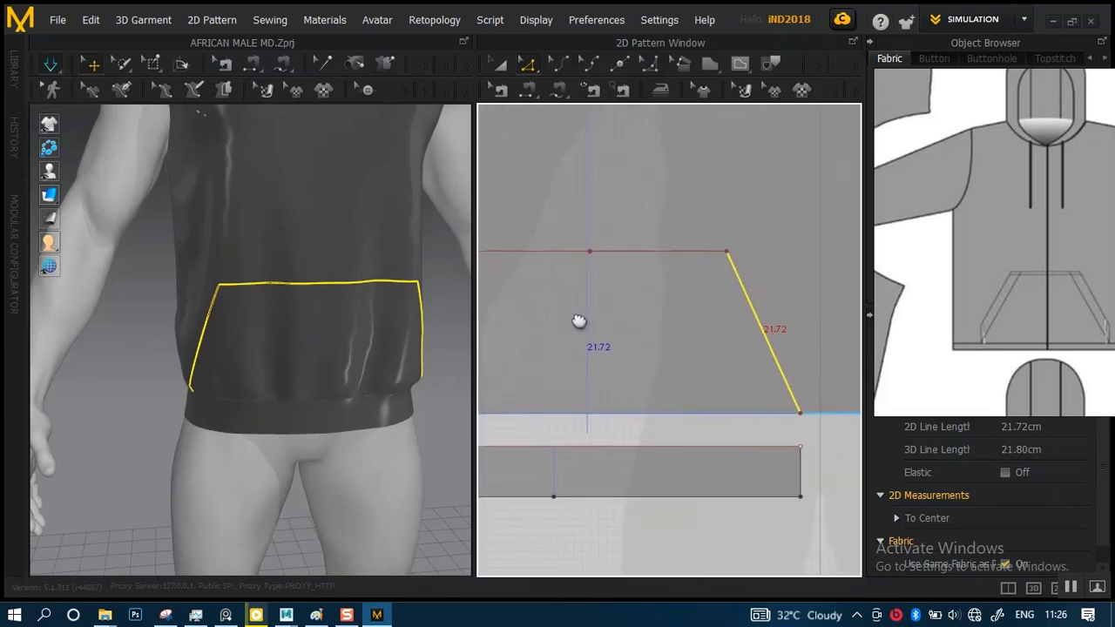
{"action": "middle_click_drag", "start_coordinate": [653, 348], "coordinate": [788, 348]}
{"action": "middle_click_drag", "start_coordinate": [607, 318], "coordinate": [681, 323]}
{"action": "left_click", "coordinate": [640, 328]}
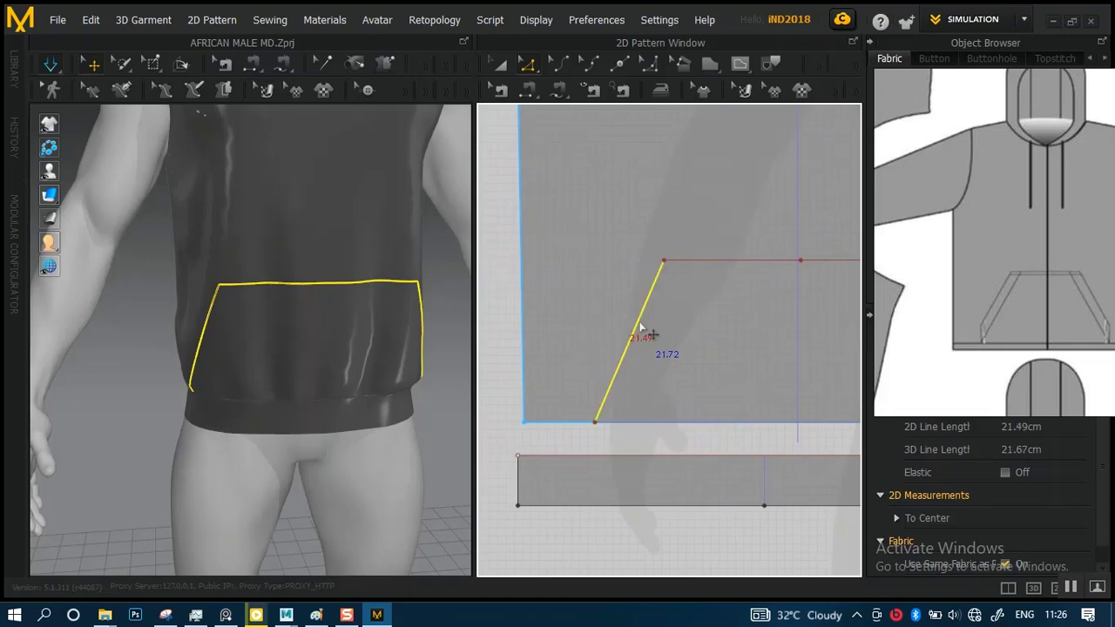
Move the pocket outline's lower-left corner outward along the hem until the left slanted side is about 21.7 cm long
{"action": "scroll", "coordinate": [644, 450], "scroll_direction": "up", "scroll_amount": 2}
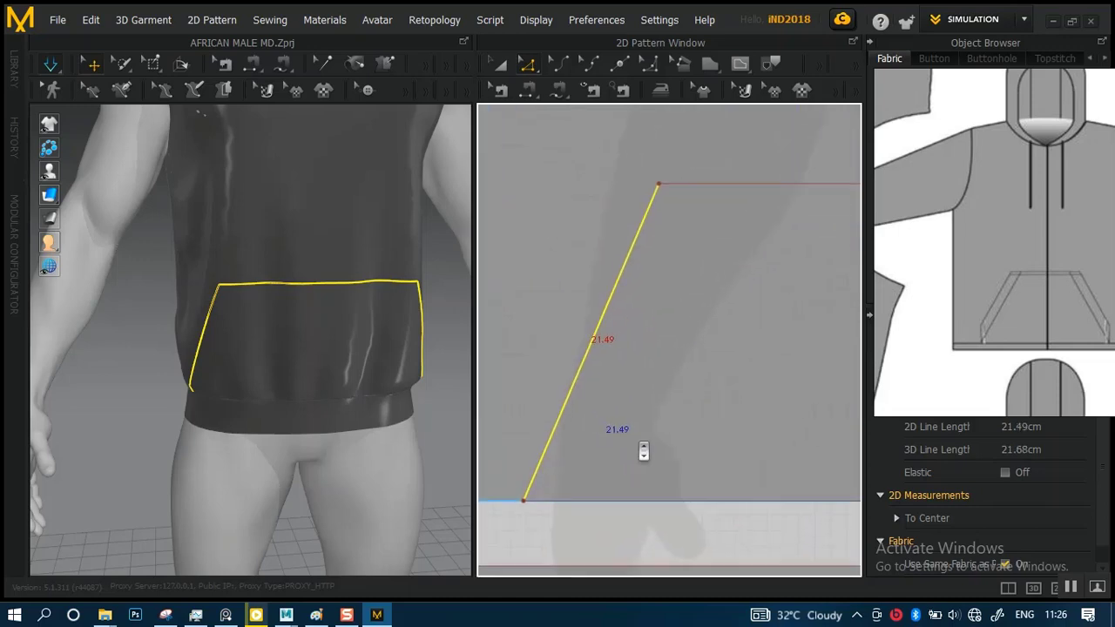
{"action": "middle_click_drag", "start_coordinate": [643, 450], "coordinate": [707, 374]}
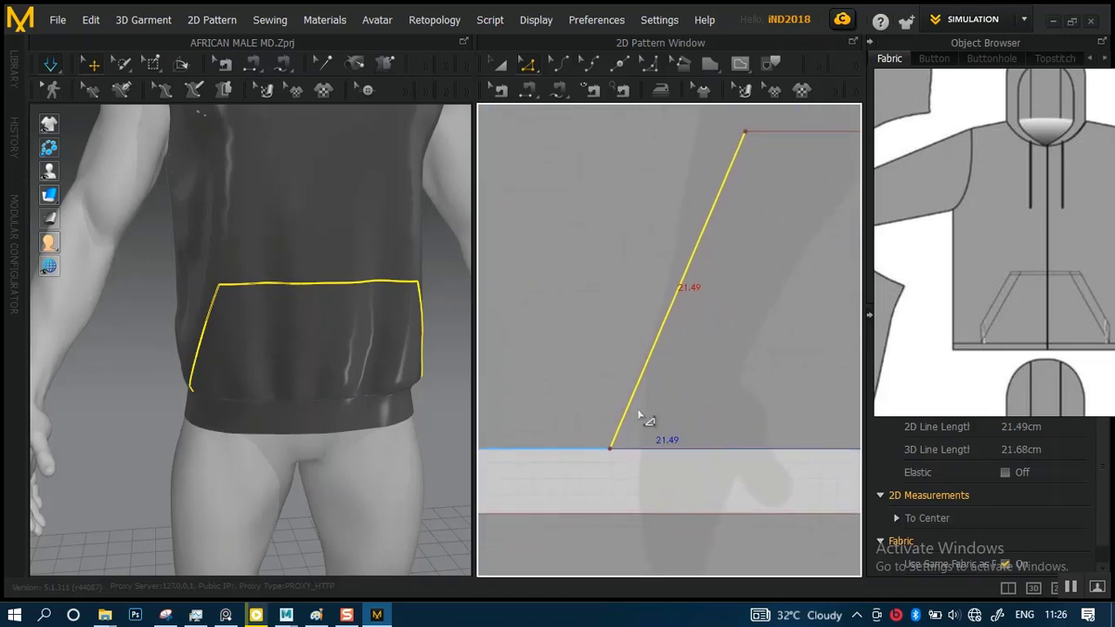
{"action": "left_click", "coordinate": [608, 448]}
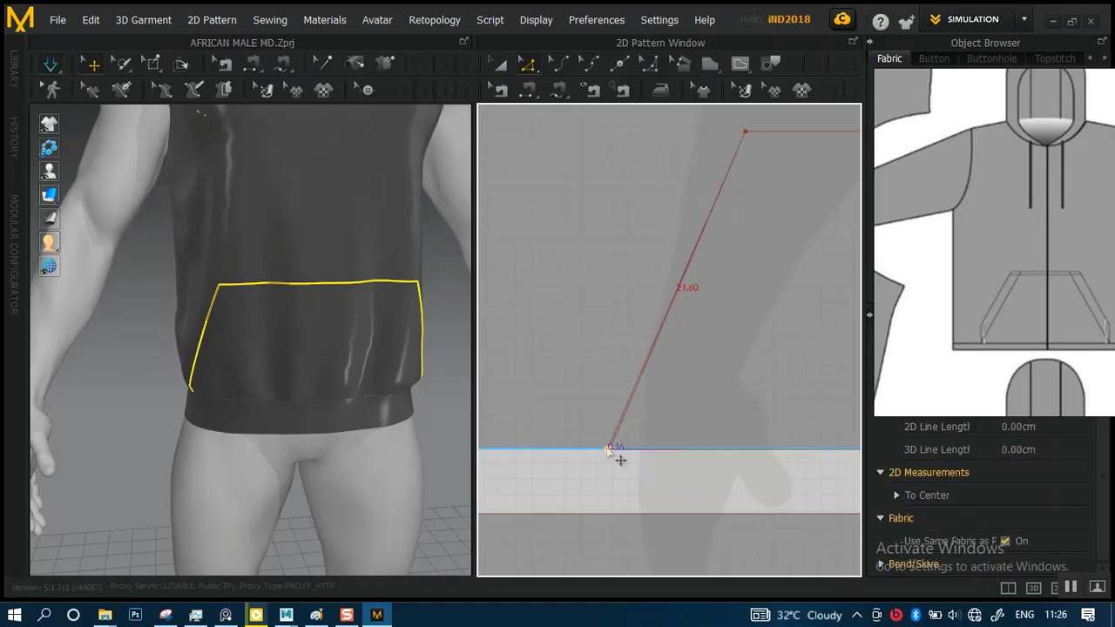
{"action": "left_click_drag", "start_coordinate": [608, 450], "coordinate": [603, 448]}
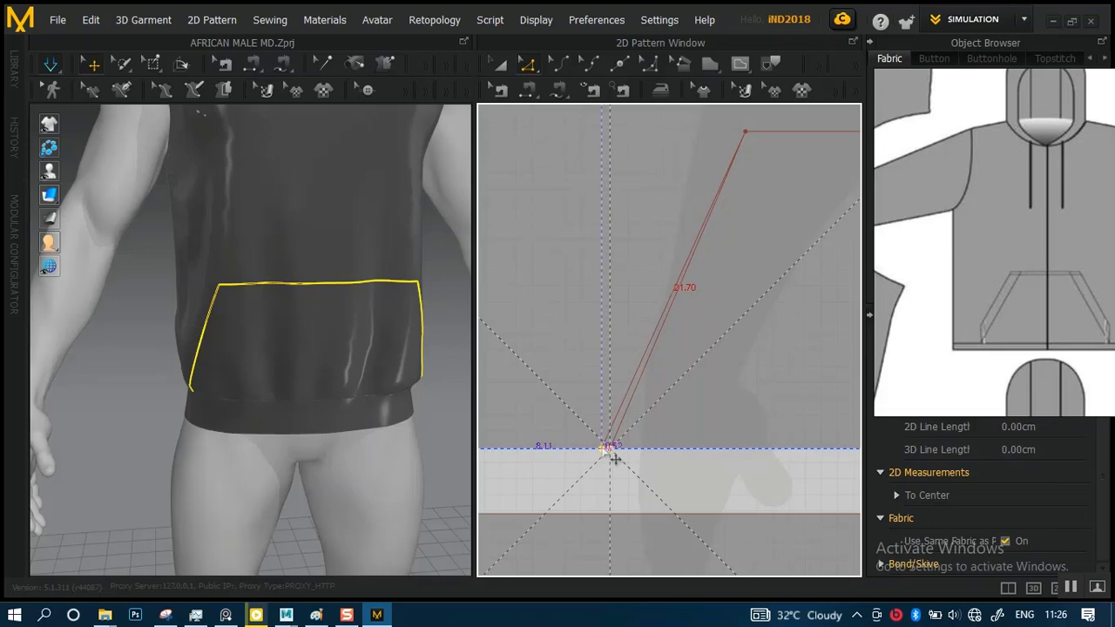
{"action": "left_click_drag", "start_coordinate": [614, 459], "coordinate": [685, 428]}
{"action": "left_click_drag", "start_coordinate": [603, 441], "coordinate": [601, 450]}
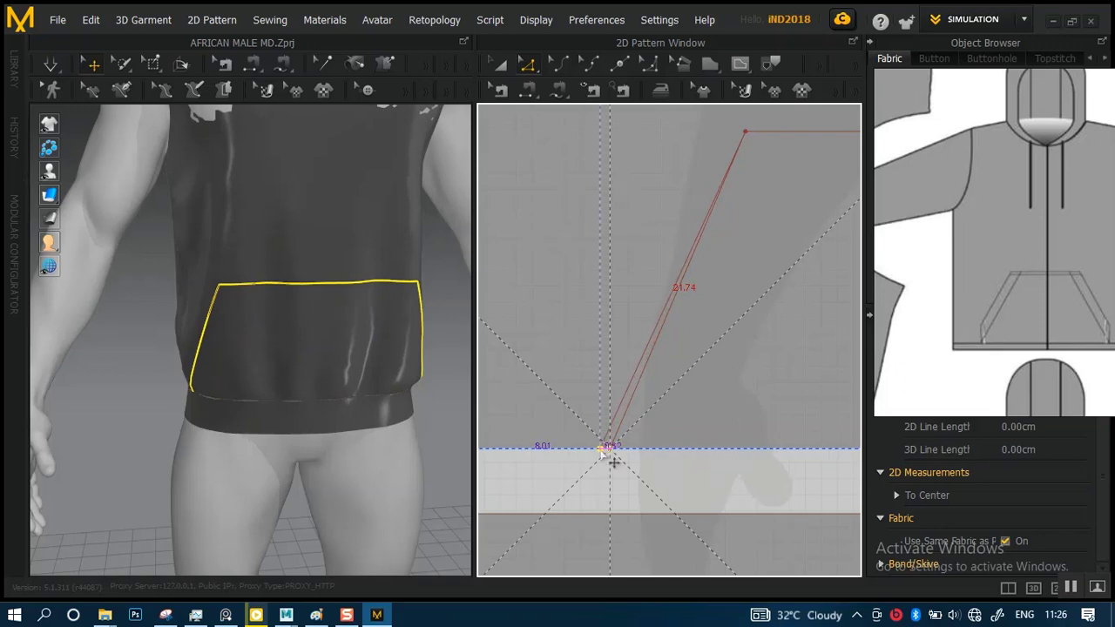
{"action": "left_click_drag", "start_coordinate": [601, 450], "coordinate": [602, 449]}
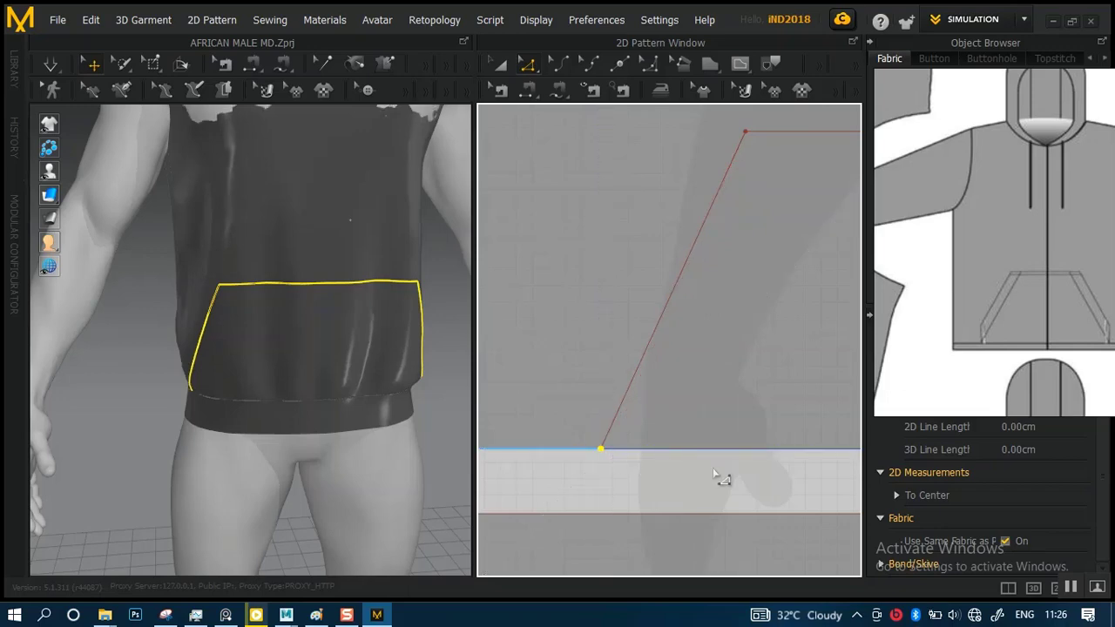
Try to narrow the whole pocket outline from its left side with Transform Pattern, and undo the scaling
{"action": "scroll", "coordinate": [662, 322], "scroll_direction": "down", "scroll_amount": 5}
{"action": "middle_click_drag", "start_coordinate": [687, 313], "coordinate": [618, 346]}
{"action": "left_click", "coordinate": [509, 66]}
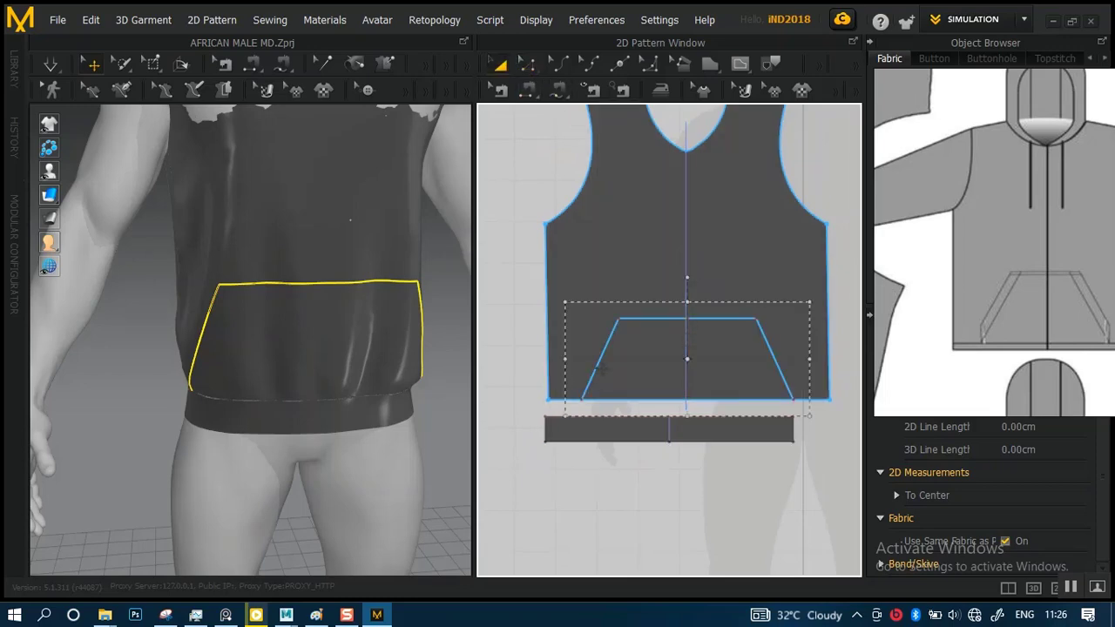
{"action": "left_click", "coordinate": [599, 367]}
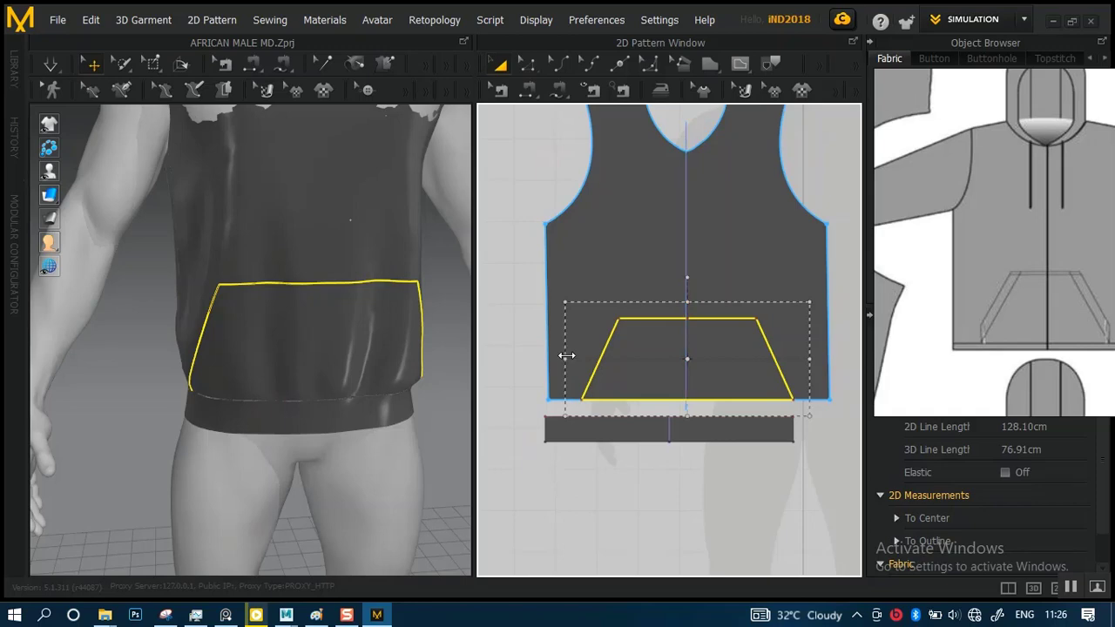
{"action": "left_click_drag", "start_coordinate": [567, 358], "coordinate": [577, 358]}
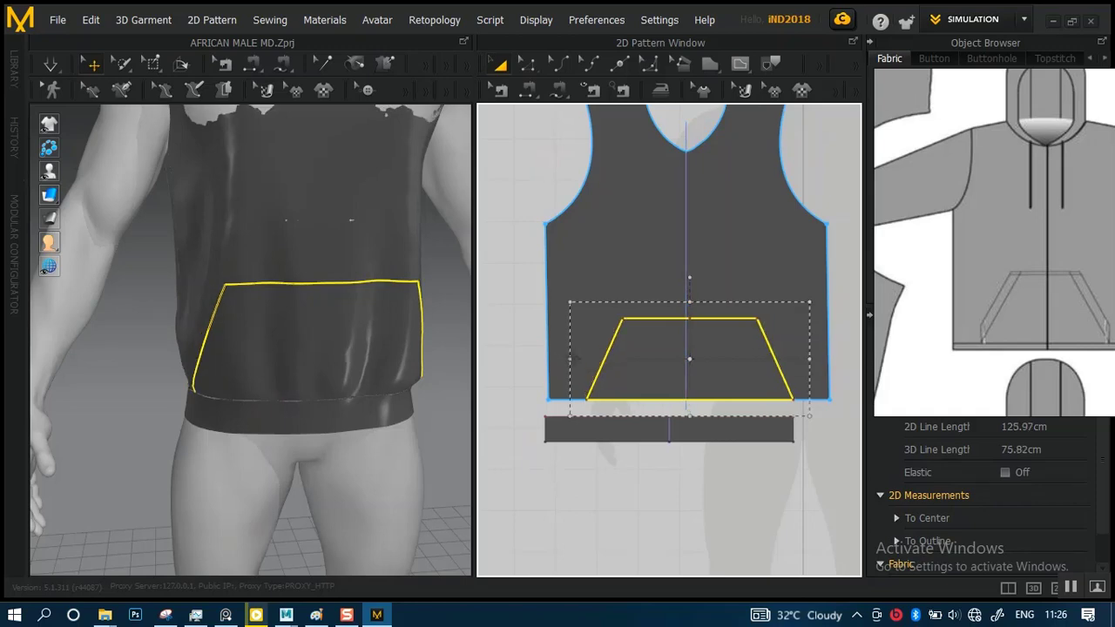
{"action": "key", "text": "ctrl+z"}
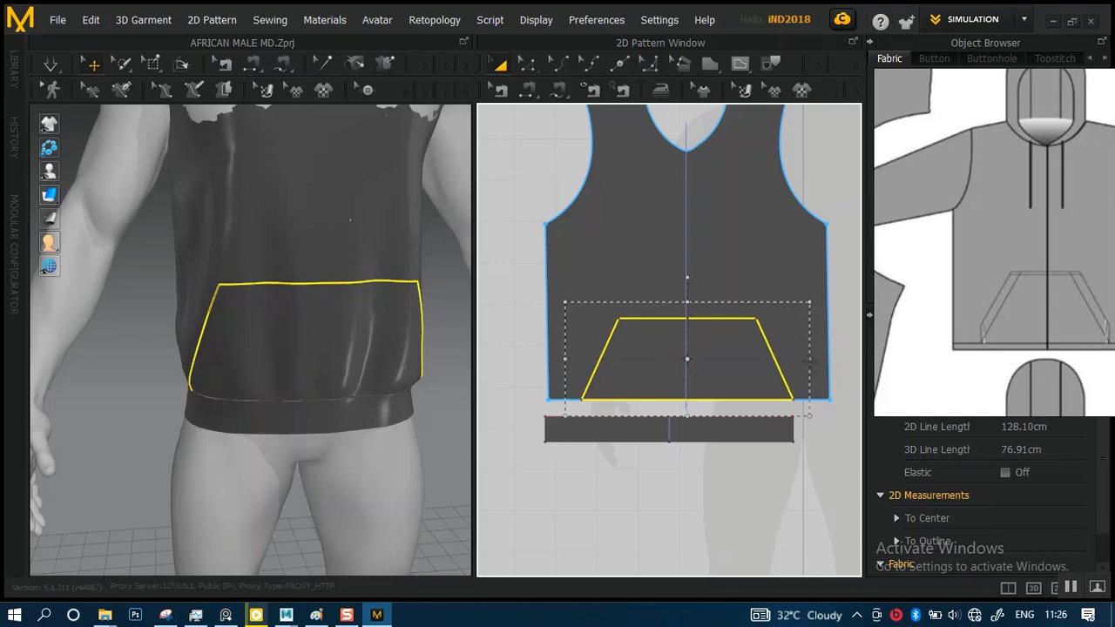
Try scaling the pocket outline inward twice from its right side and once more from its left, undoing each attempt
{"action": "left_click_drag", "start_coordinate": [809, 358], "coordinate": [800, 359]}
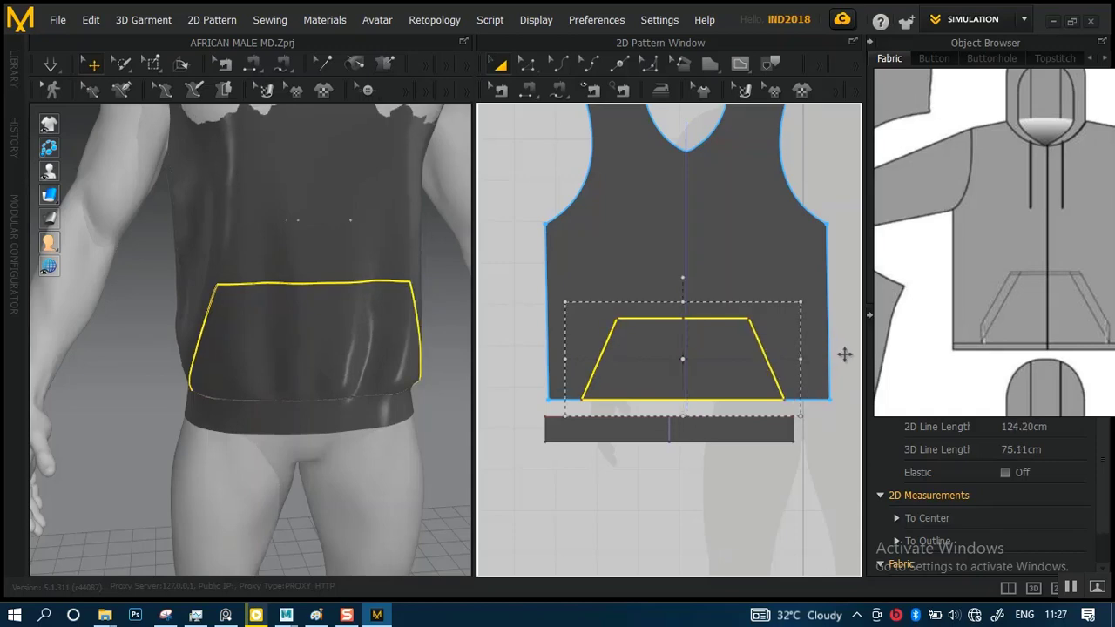
{"action": "key", "text": "ctrl+z"}
{"action": "left_click_drag", "start_coordinate": [806, 361], "coordinate": [799, 360]}
{"action": "key", "text": "ctrl+z"}
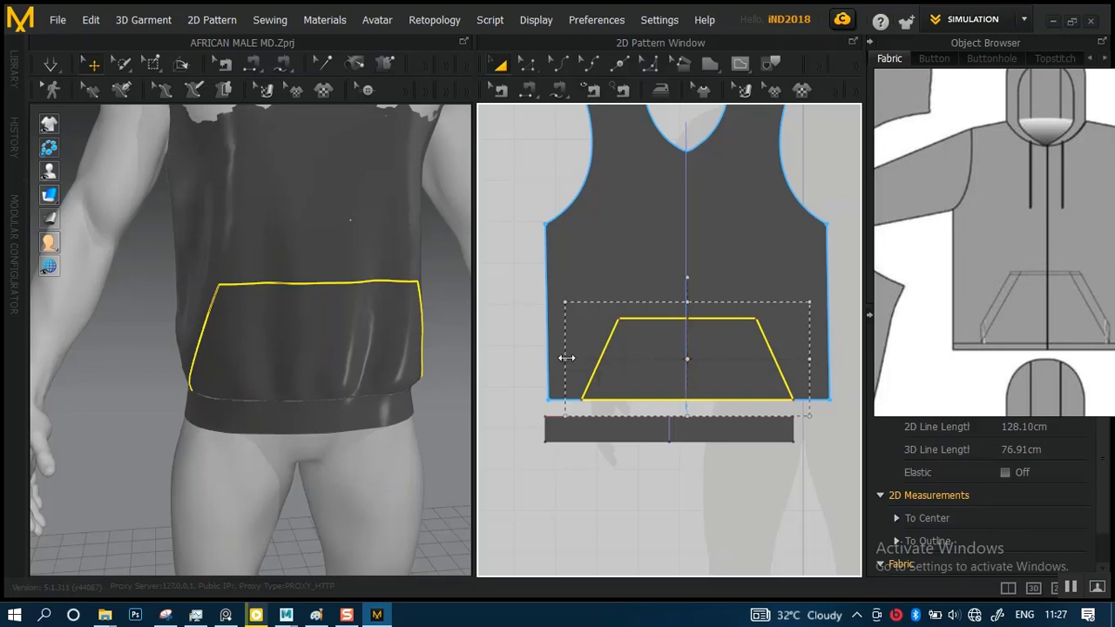
{"action": "left_click_drag", "start_coordinate": [566, 359], "coordinate": [580, 357]}
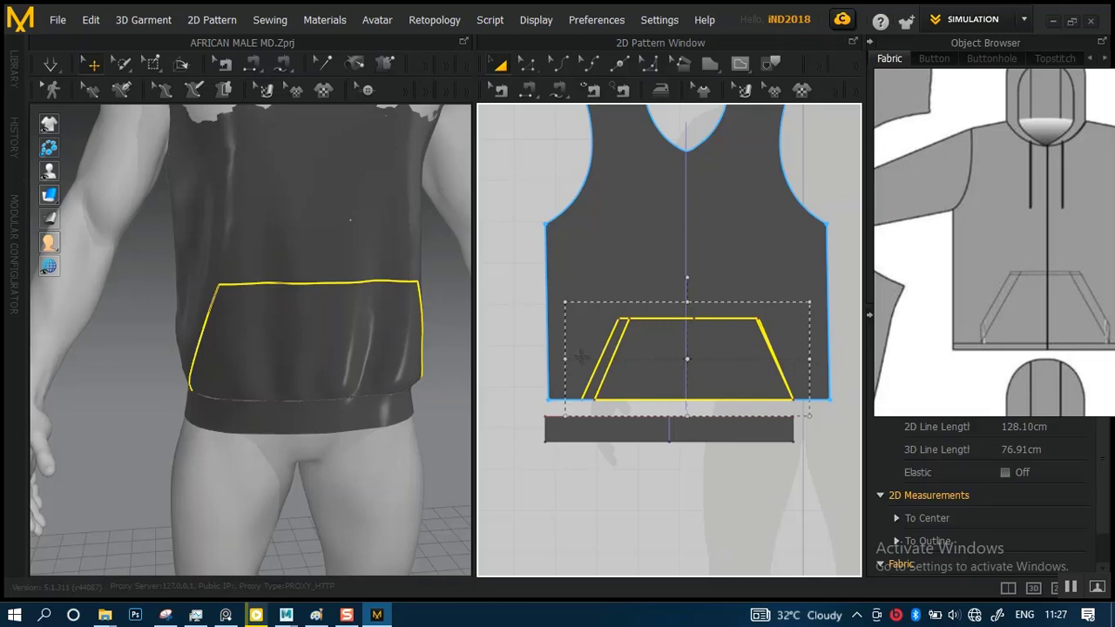
{"action": "left_click_drag", "start_coordinate": [580, 358], "coordinate": [577, 359]}
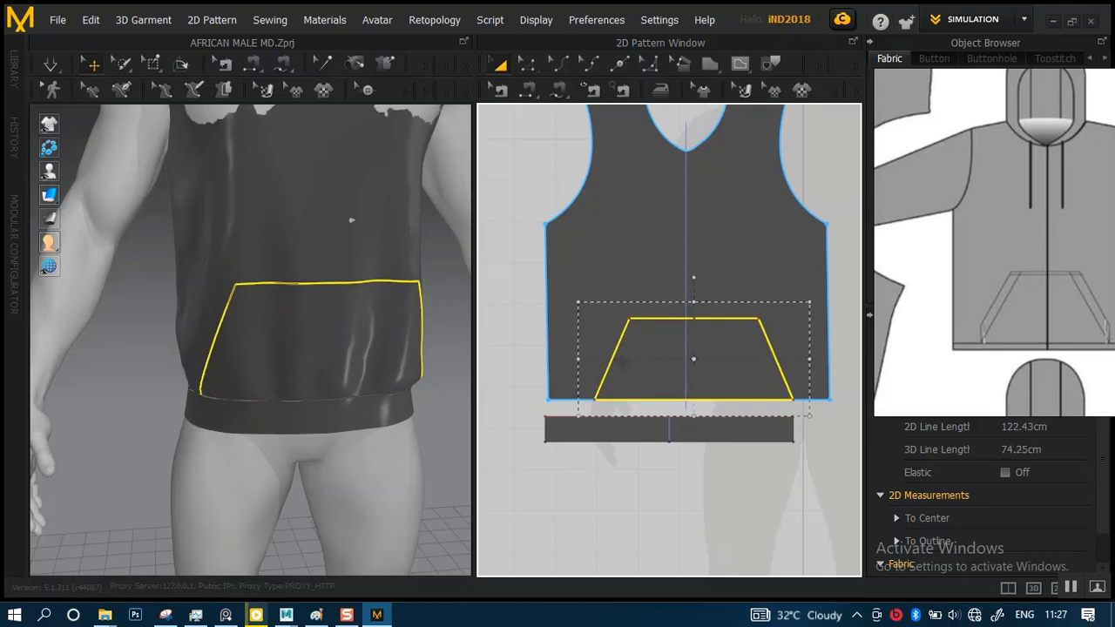
{"action": "key", "text": "ctrl+z"}
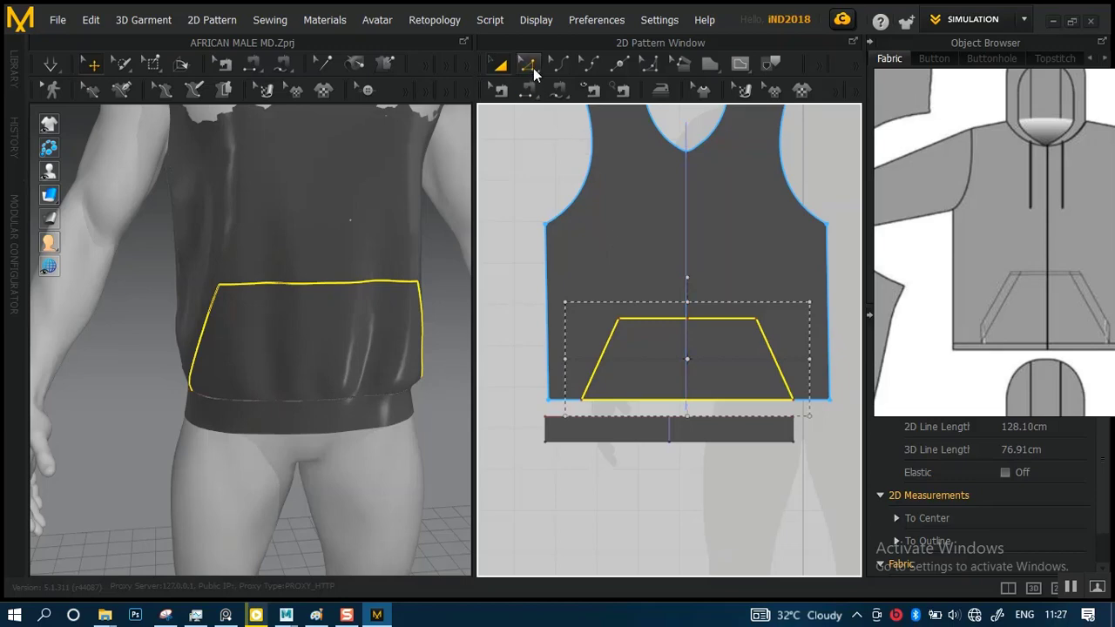
Move the pocket outline's left slanted side inward by about 6 cm along the hem, keeping its slope
{"action": "left_click", "coordinate": [532, 73]}
{"action": "scroll", "coordinate": [657, 410], "scroll_direction": "up", "scroll_amount": 5}
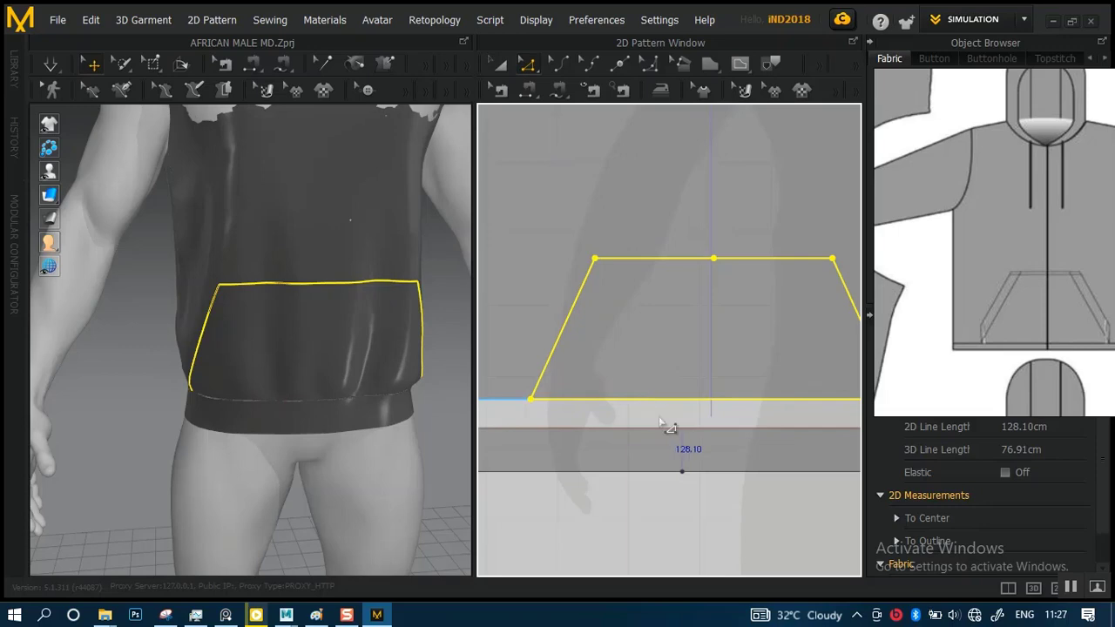
{"action": "scroll", "coordinate": [660, 421], "scroll_direction": "up", "scroll_amount": 2}
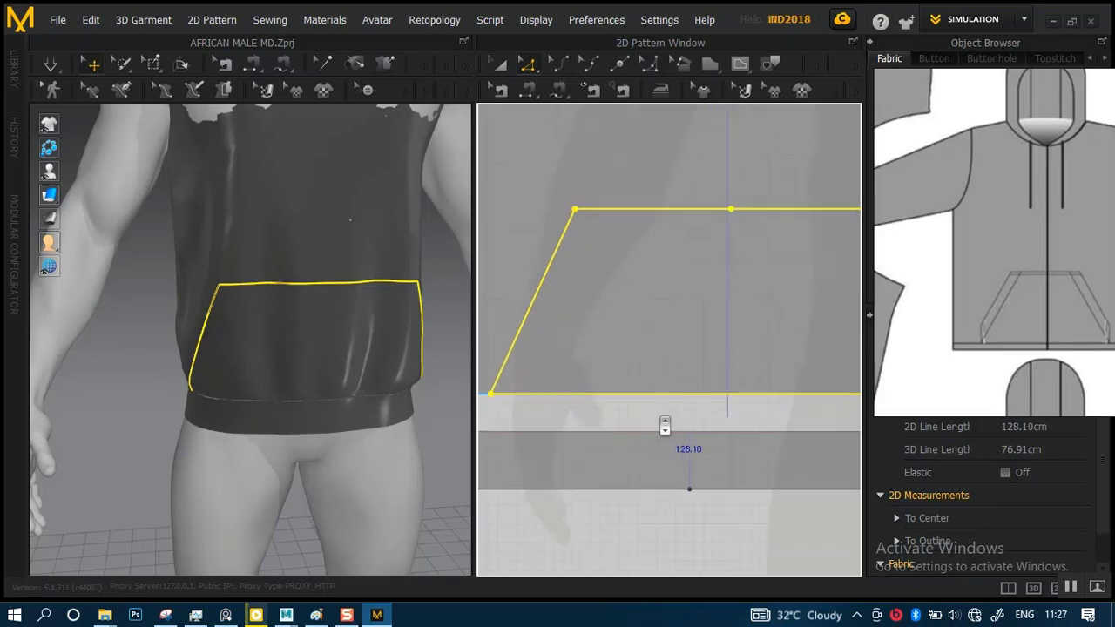
{"action": "left_click", "coordinate": [575, 210]}
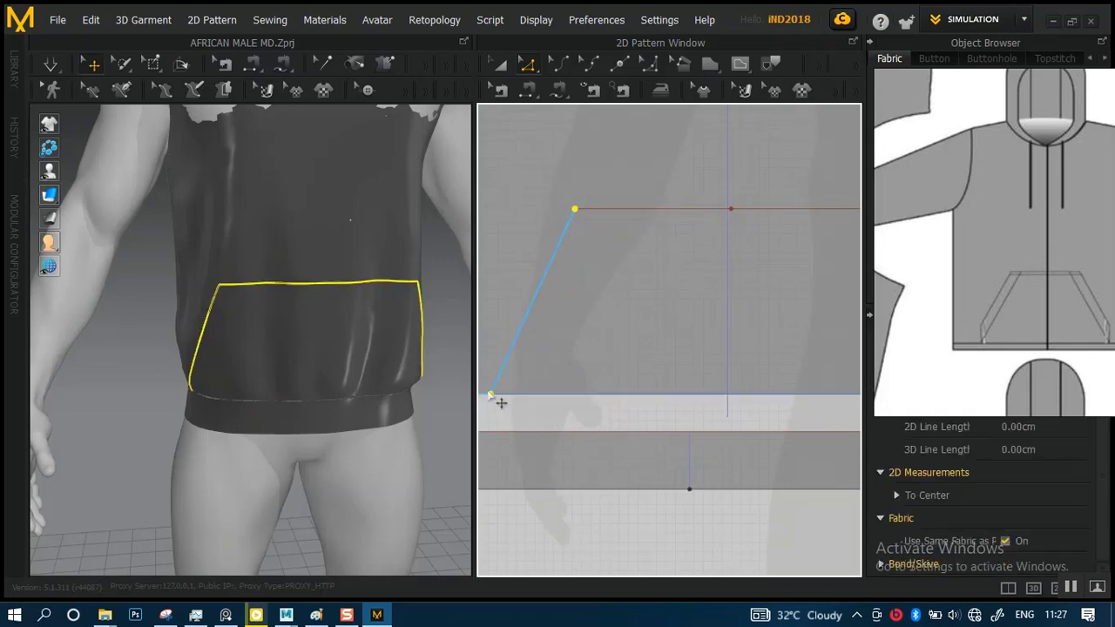
{"action": "left_click", "coordinate": [498, 397]}
{"action": "left_click_drag", "start_coordinate": [511, 402], "coordinate": [552, 397]}
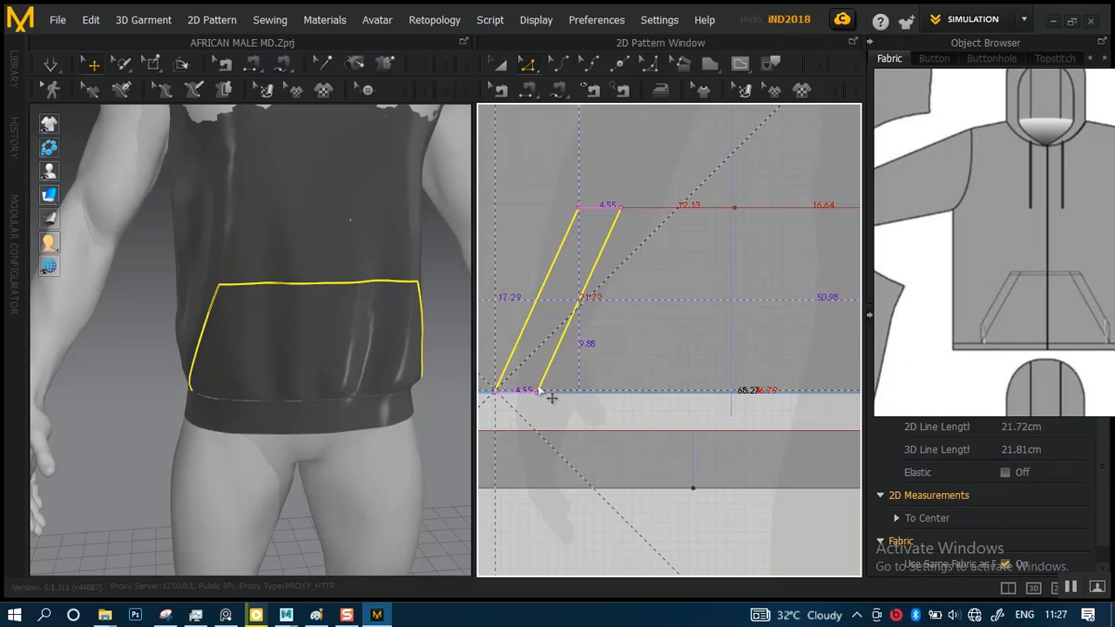
{"action": "left_click_drag", "start_coordinate": [551, 397], "coordinate": [561, 394]}
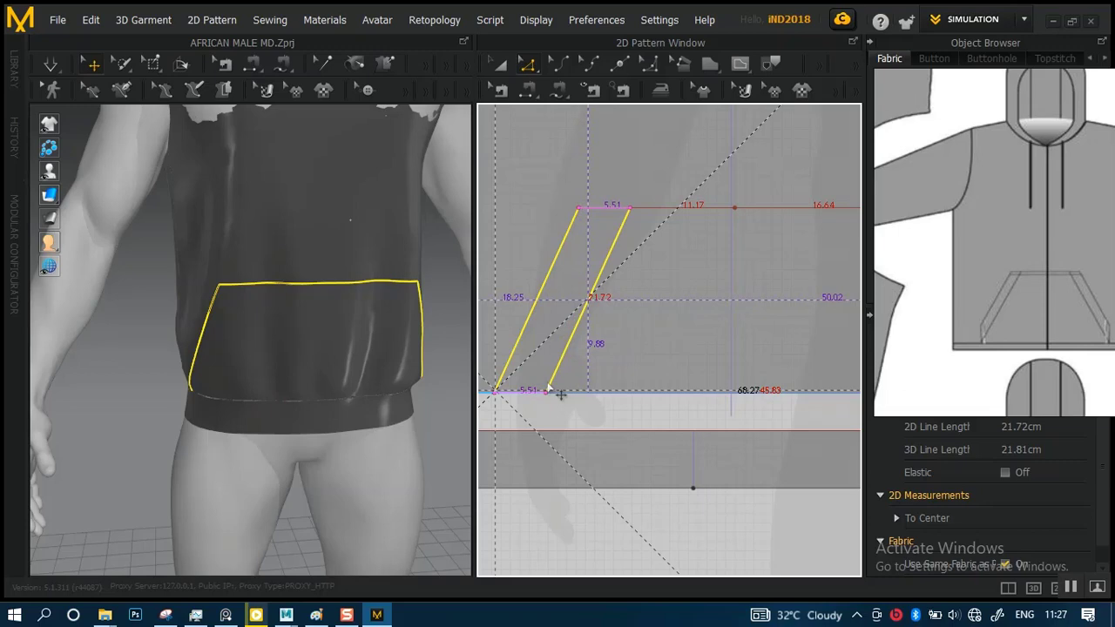
{"action": "left_click_drag", "start_coordinate": [561, 394], "coordinate": [565, 393]}
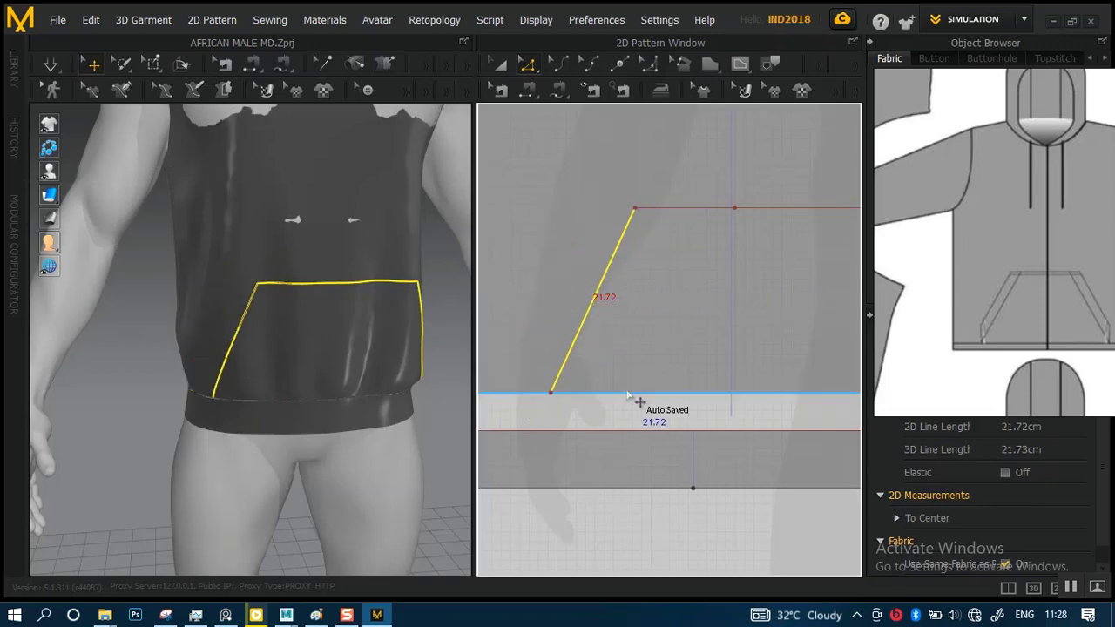
Inspect the pocket outline's shifted left side on the avatar, from a distance, at an angle and close up
{"action": "scroll", "coordinate": [329, 396], "scroll_direction": "down", "scroll_amount": 3}
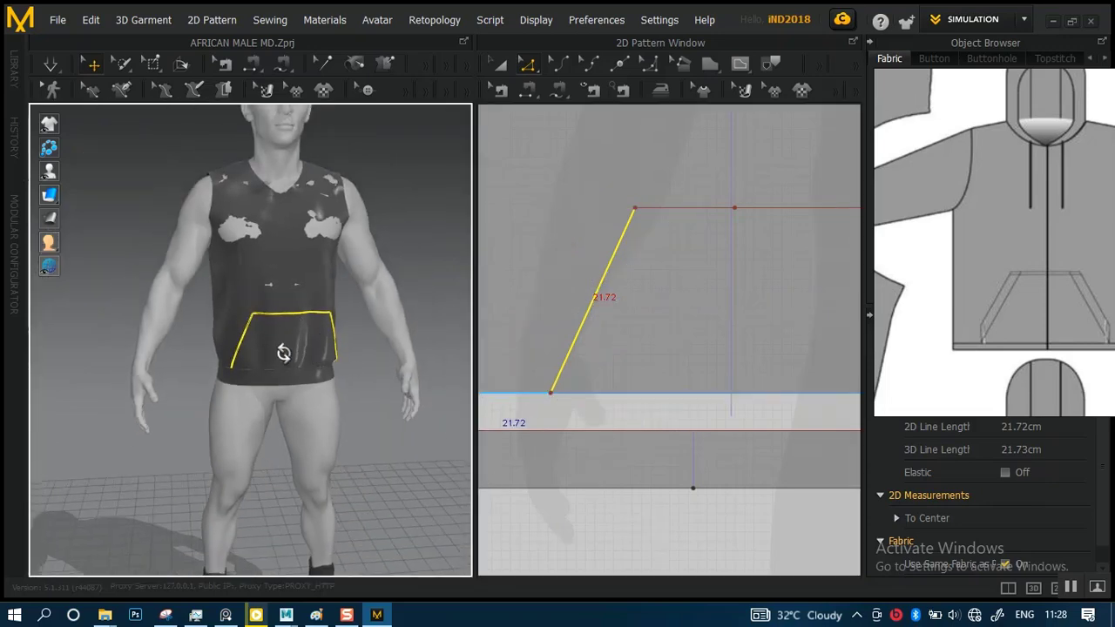
{"action": "right_click_drag", "start_coordinate": [293, 374], "coordinate": [369, 343]}
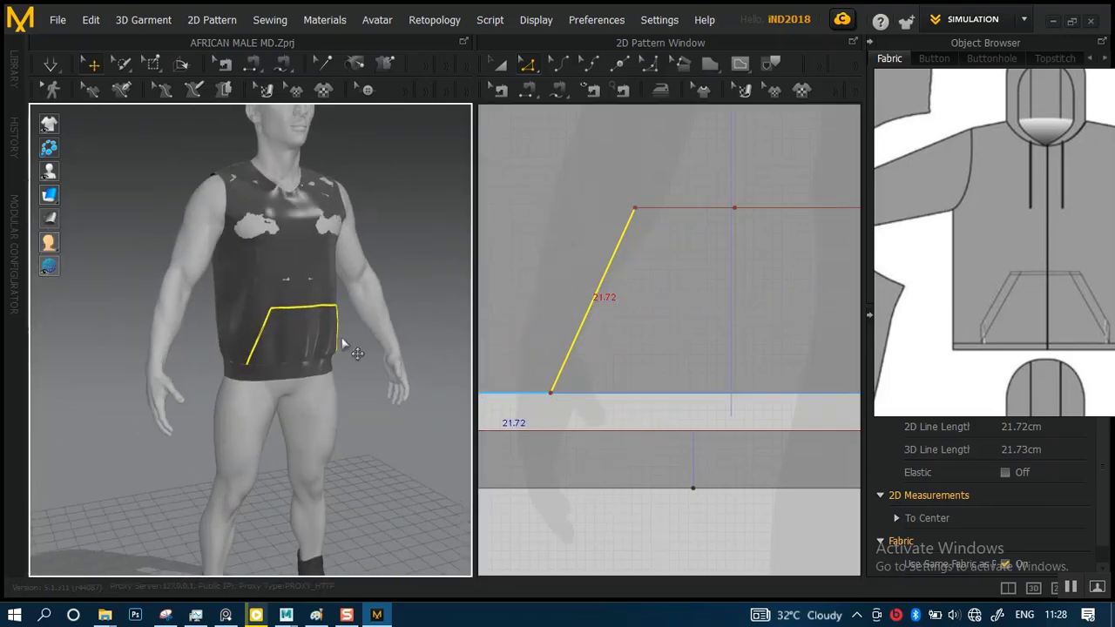
{"action": "scroll", "coordinate": [320, 328], "scroll_direction": "up", "scroll_amount": 5}
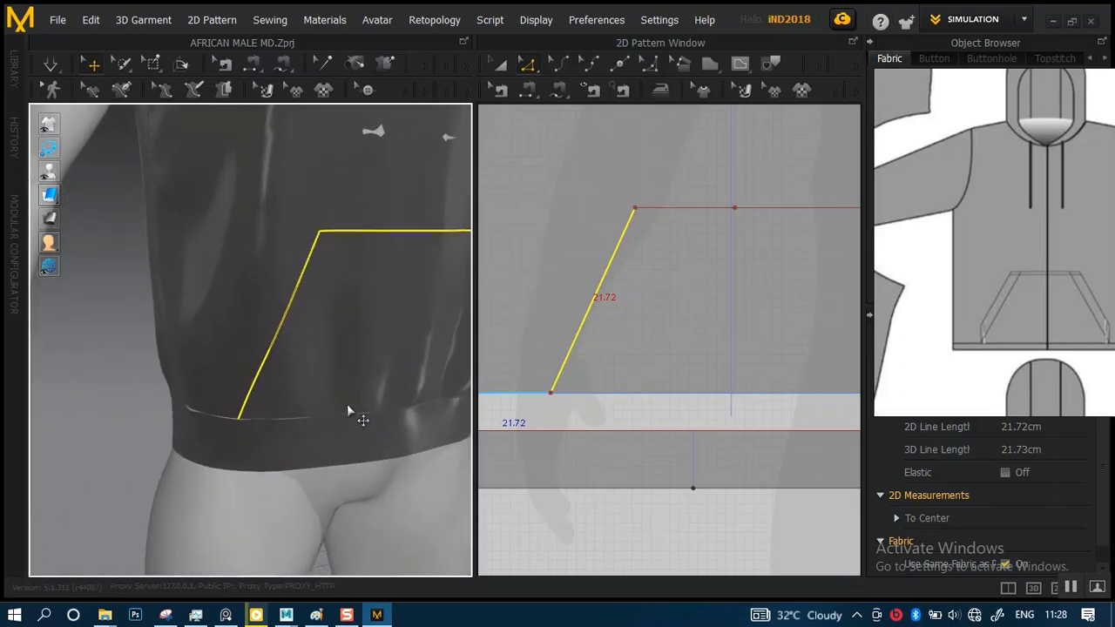
{"action": "right_click_drag", "start_coordinate": [348, 410], "coordinate": [323, 410]}
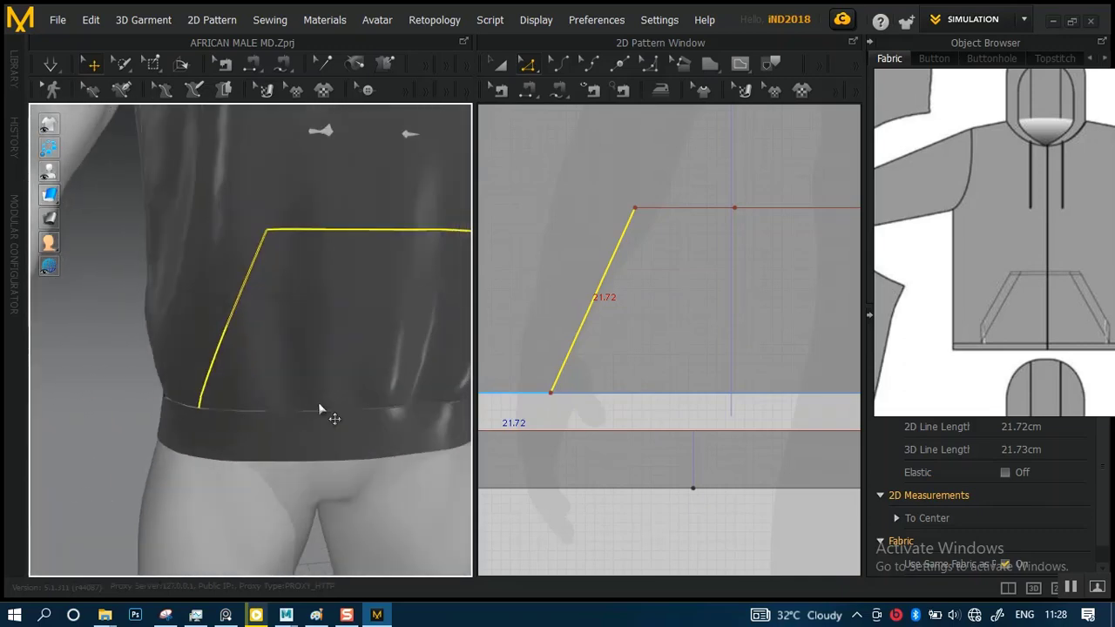
{"action": "scroll", "coordinate": [323, 410], "scroll_direction": "down", "scroll_amount": 4}
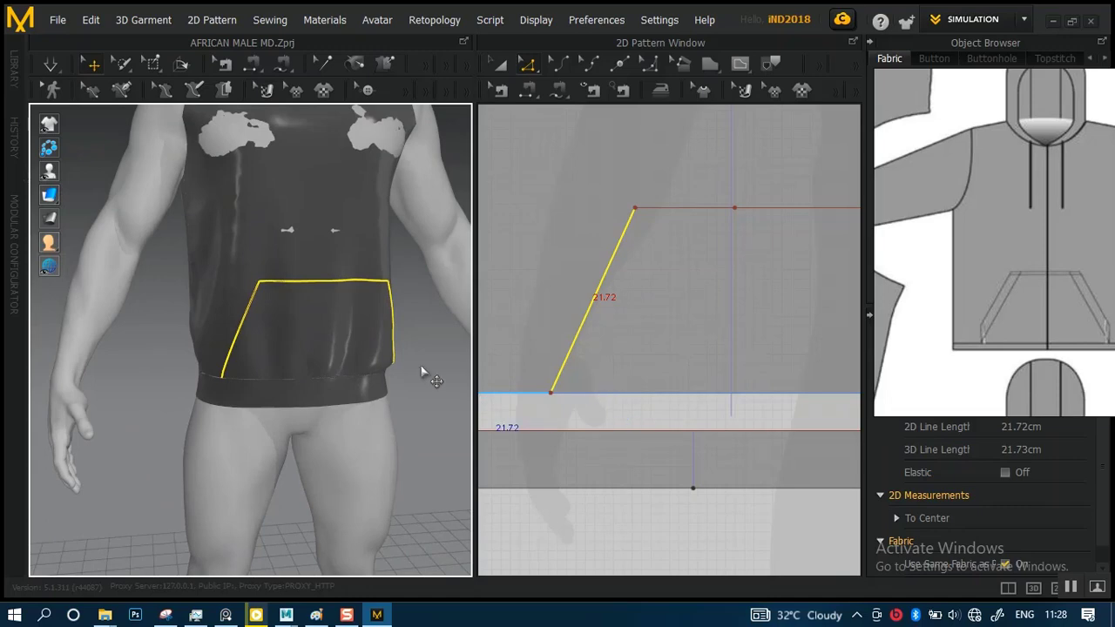
Browse the reference board and examine the photo of the light hoodie worn under a plaid jacket
{"action": "scroll", "coordinate": [943, 297], "scroll_direction": "down", "scroll_amount": 10}
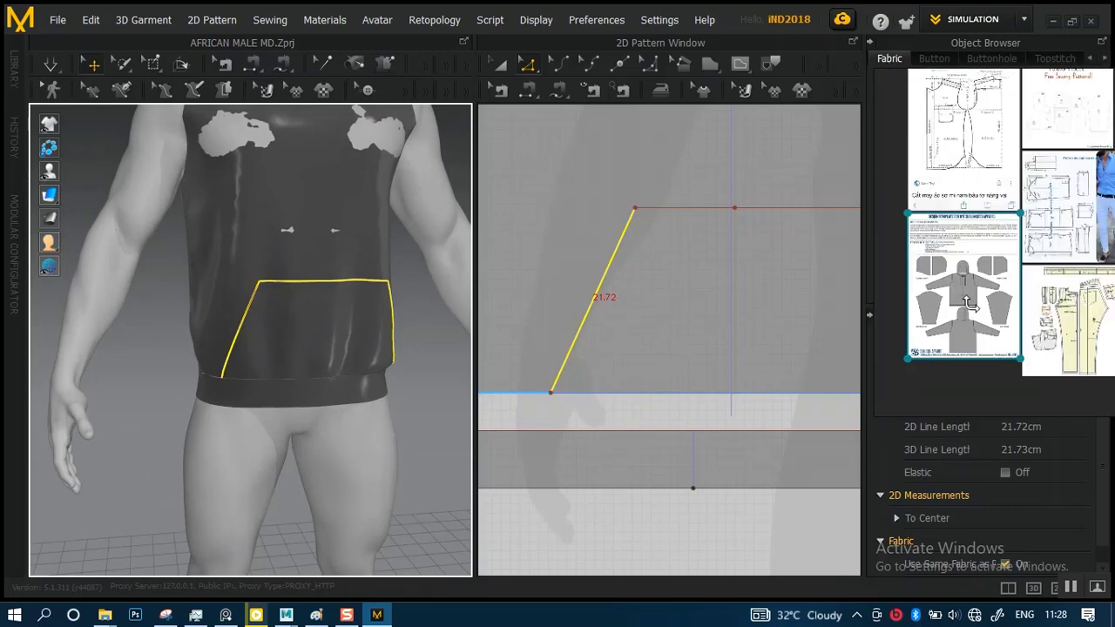
{"action": "middle_click_drag", "start_coordinate": [1085, 235], "coordinate": [1008, 323]}
{"action": "scroll", "coordinate": [1007, 328], "scroll_direction": "down", "scroll_amount": 3}
{"action": "middle_click_drag", "start_coordinate": [1097, 315], "coordinate": [969, 317]}
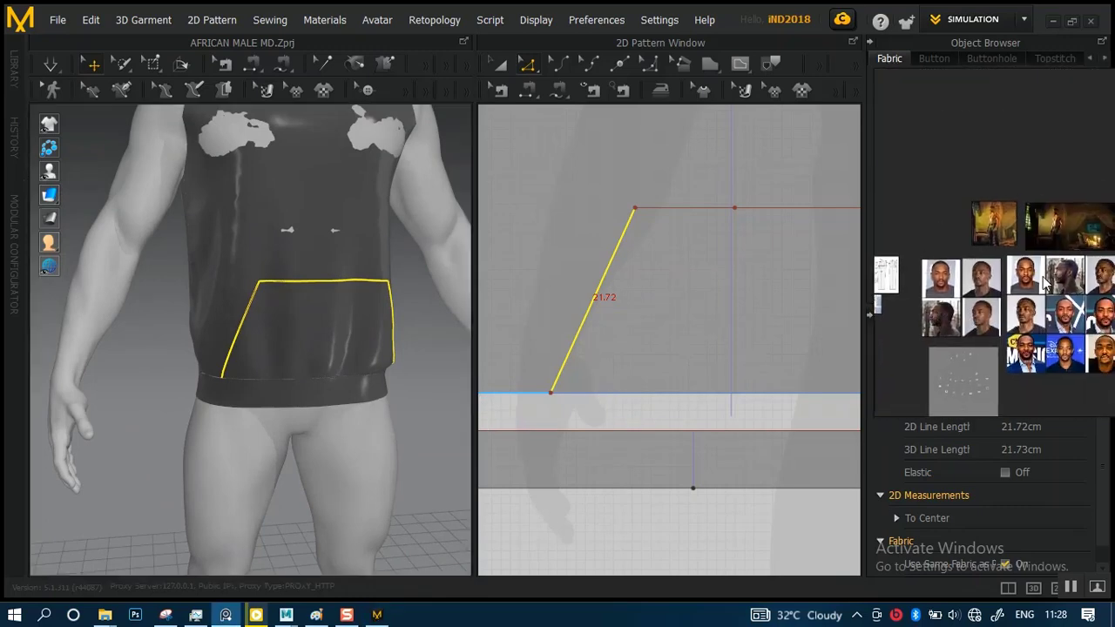
{"action": "middle_click_drag", "start_coordinate": [1106, 268], "coordinate": [940, 299]}
{"action": "scroll", "coordinate": [979, 279], "scroll_direction": "up", "scroll_amount": 15}
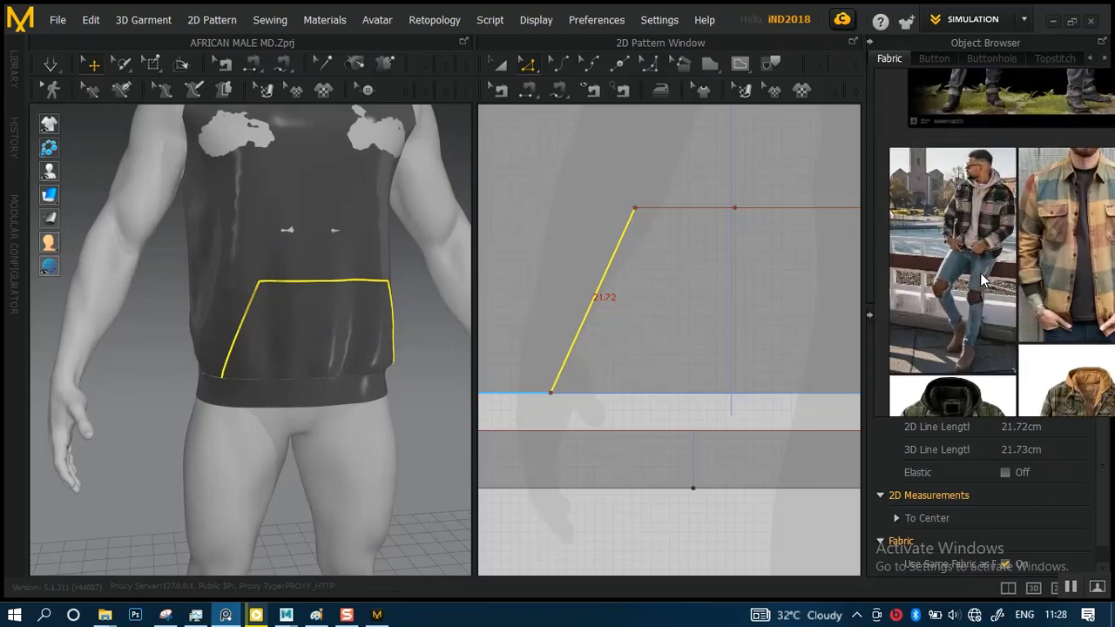
{"action": "middle_click_drag", "start_coordinate": [976, 244], "coordinate": [983, 338]}
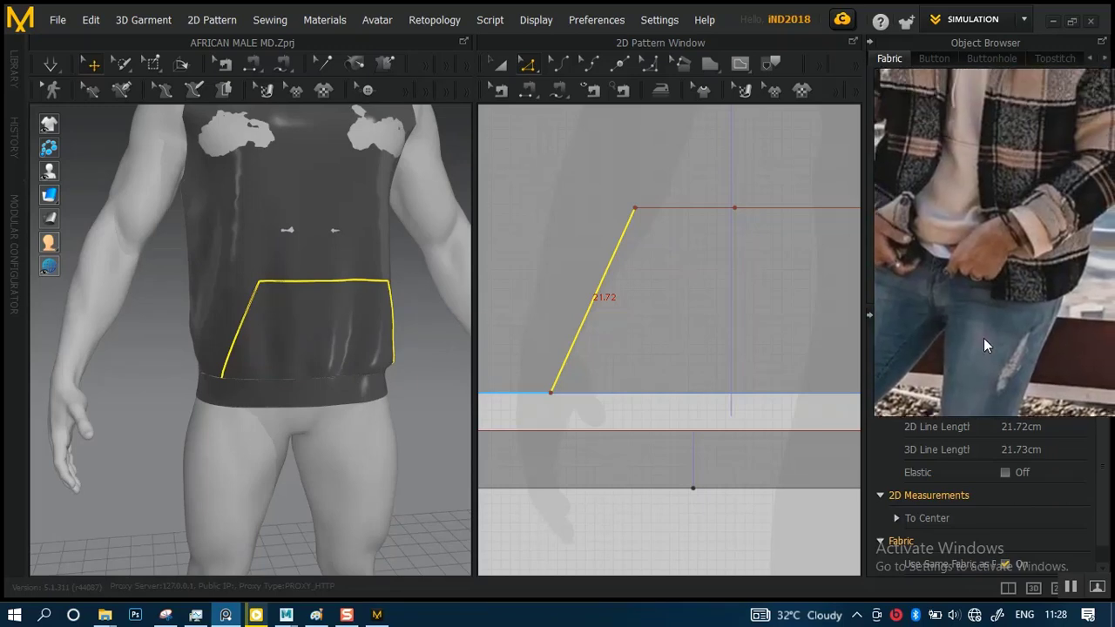
{"action": "scroll", "coordinate": [985, 255], "scroll_direction": "up", "scroll_amount": 3}
{"action": "scroll", "coordinate": [985, 255], "scroll_direction": "down", "scroll_amount": 5}
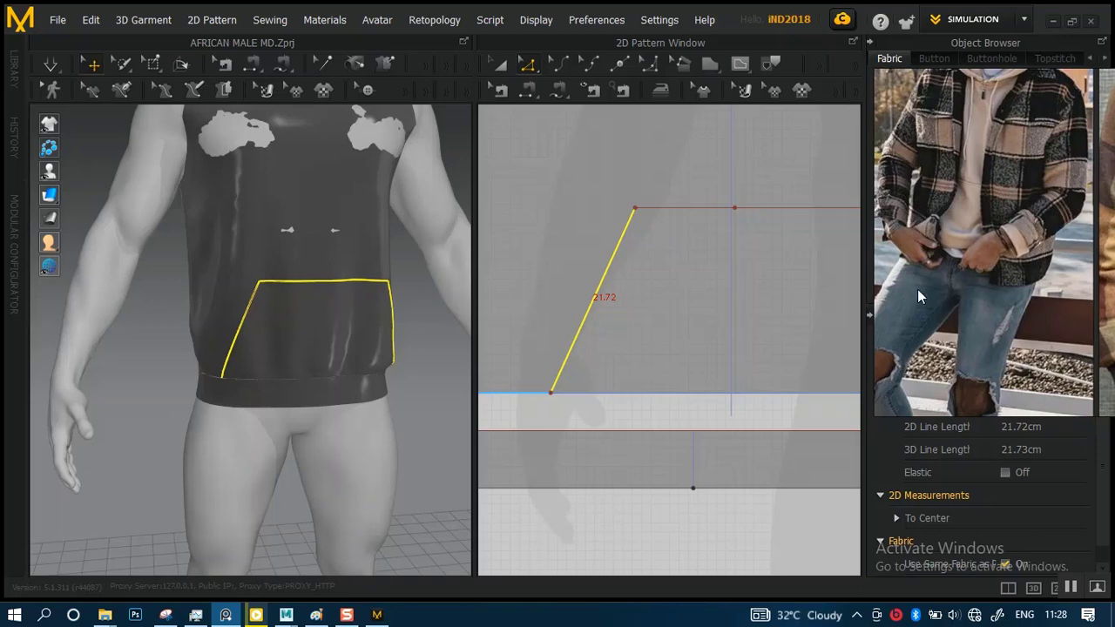
Move the pocket outline's right slanted side inward by 6.04 cm along the hem, keeping its slope
{"action": "right_click_drag", "start_coordinate": [250, 378], "coordinate": [191, 364]}
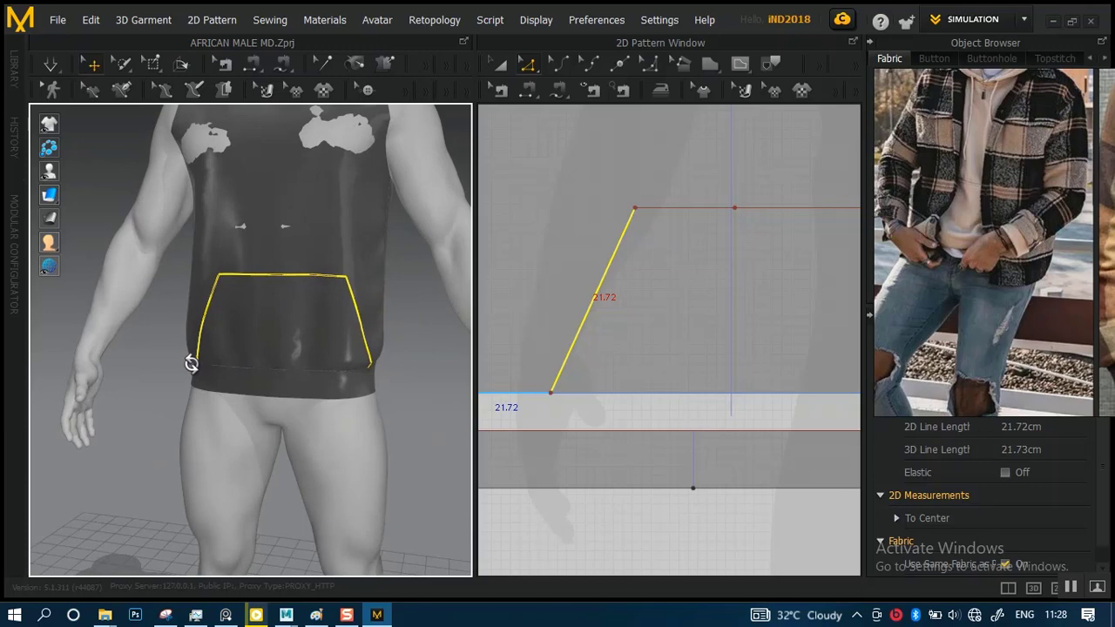
{"action": "right_click_drag", "start_coordinate": [664, 418], "coordinate": [542, 417]}
{"action": "right_click_drag", "start_coordinate": [671, 403], "coordinate": [589, 398]}
{"action": "scroll", "coordinate": [661, 403], "scroll_direction": "up", "scroll_amount": 4}
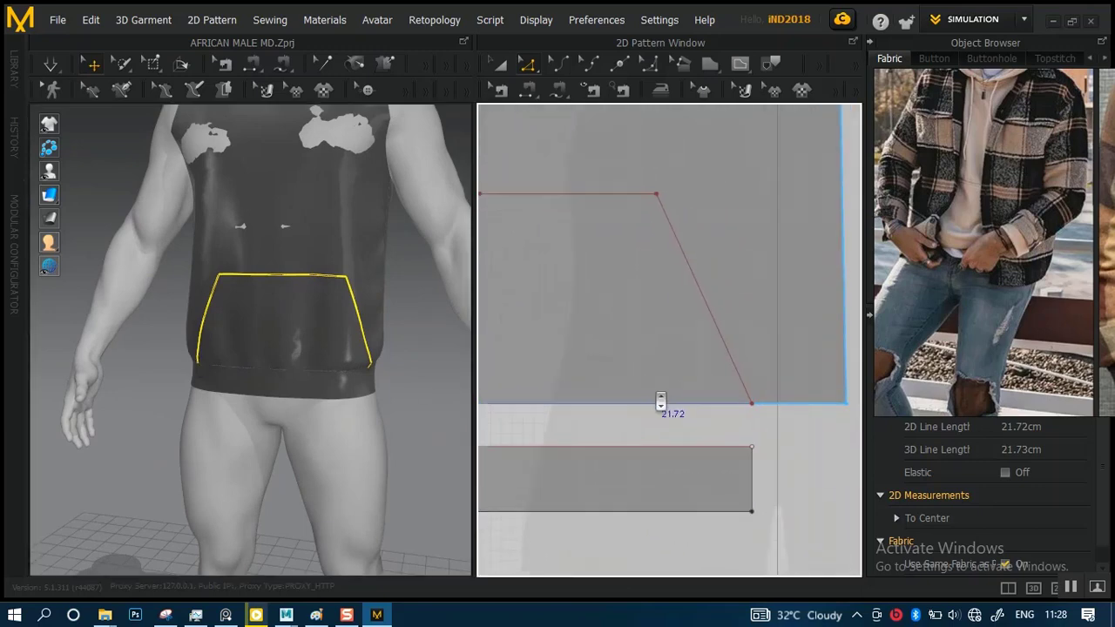
{"action": "left_click", "coordinate": [747, 343]}
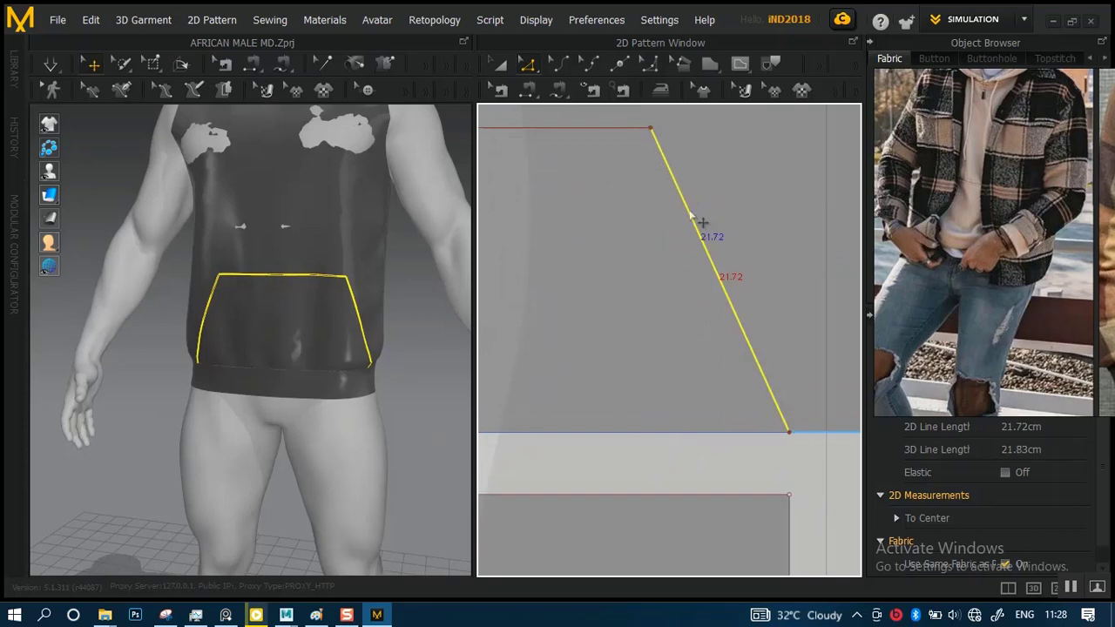
{"action": "left_click_drag", "start_coordinate": [719, 275], "coordinate": [619, 274]}
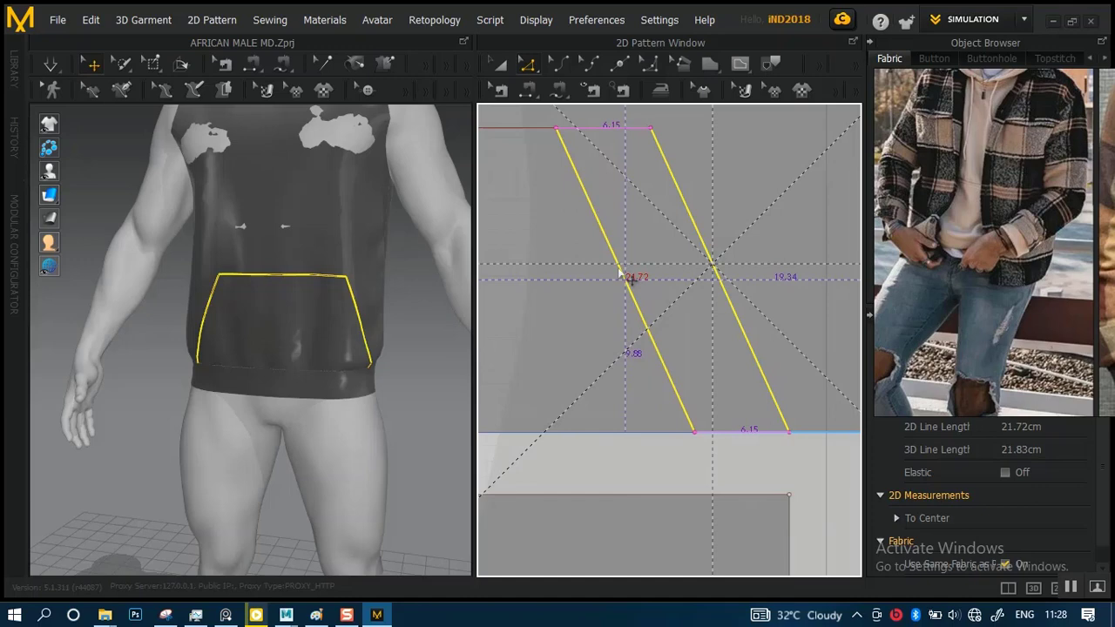
{"action": "left_click_drag", "start_coordinate": [618, 274], "coordinate": [621, 275]}
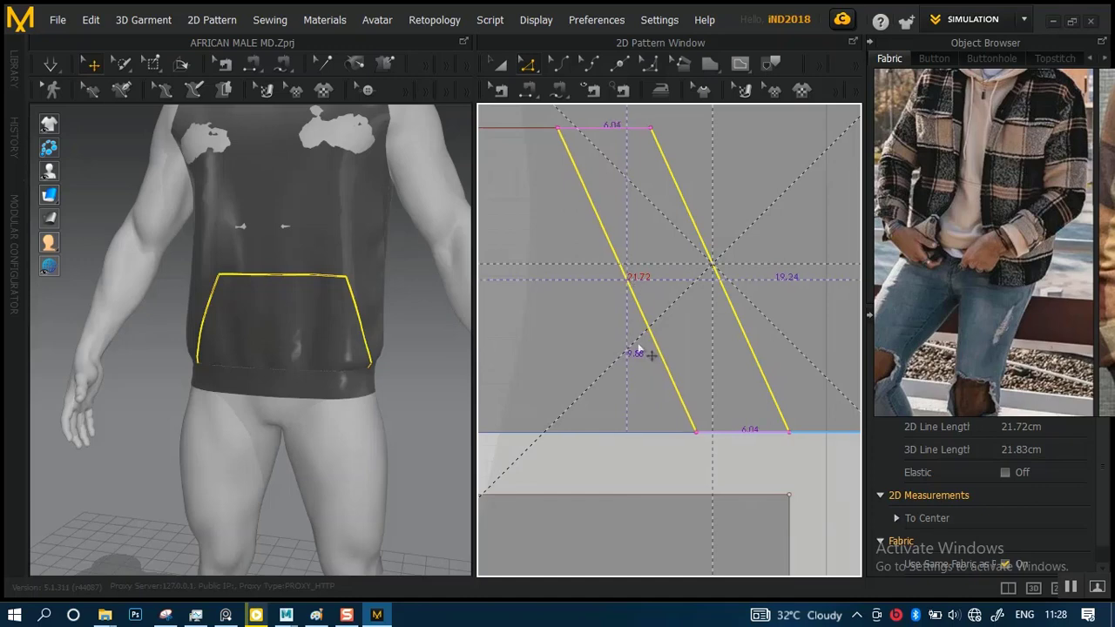
Start the simulation so the garment drapes with the narrowed pocket outline
{"action": "scroll", "coordinate": [635, 388], "scroll_direction": "down", "scroll_amount": 2}
{"action": "scroll", "coordinate": [530, 400], "scroll_direction": "down", "scroll_amount": 2}
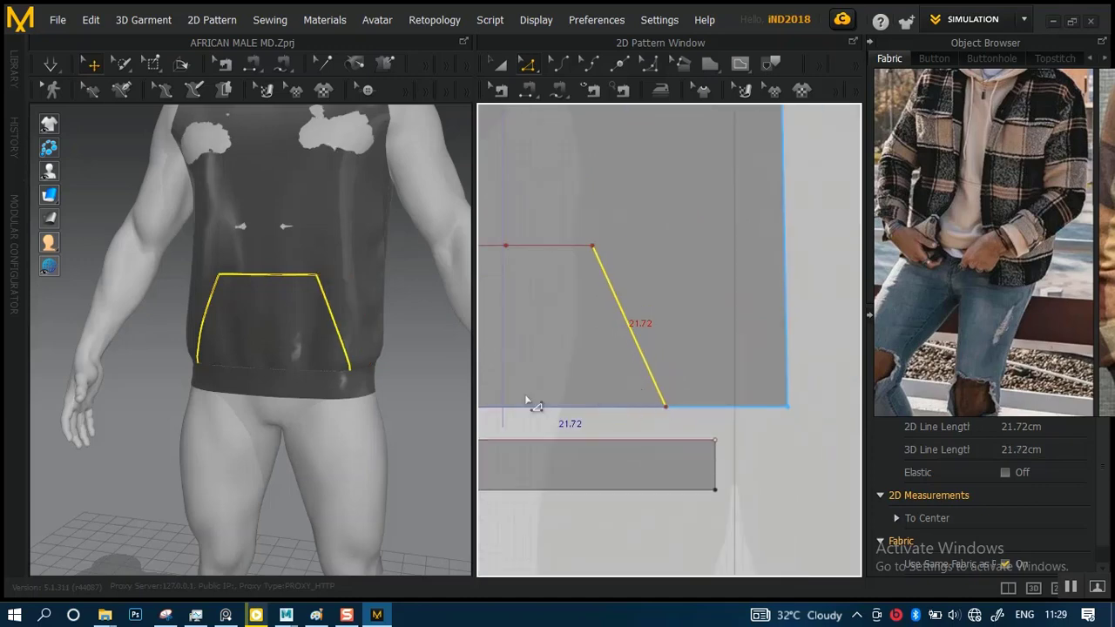
{"action": "scroll", "coordinate": [348, 356], "scroll_direction": "down", "scroll_amount": 3}
{"action": "right_click_drag", "start_coordinate": [319, 298], "coordinate": [349, 293]}
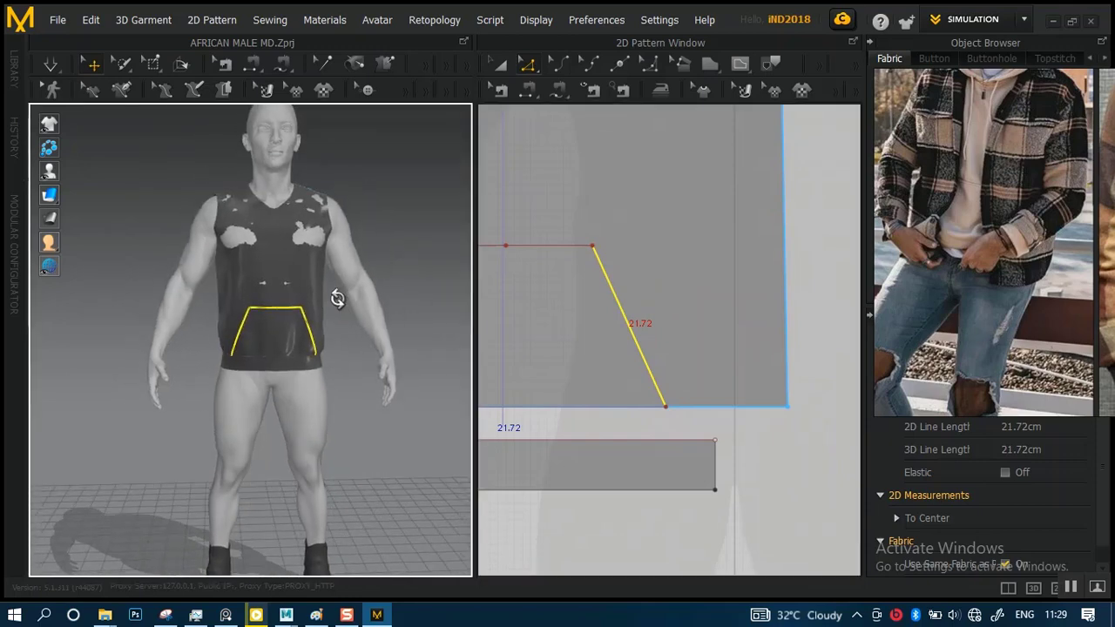
{"action": "scroll", "coordinate": [331, 296], "scroll_direction": "up", "scroll_amount": 3}
{"action": "key", "text": "space"}
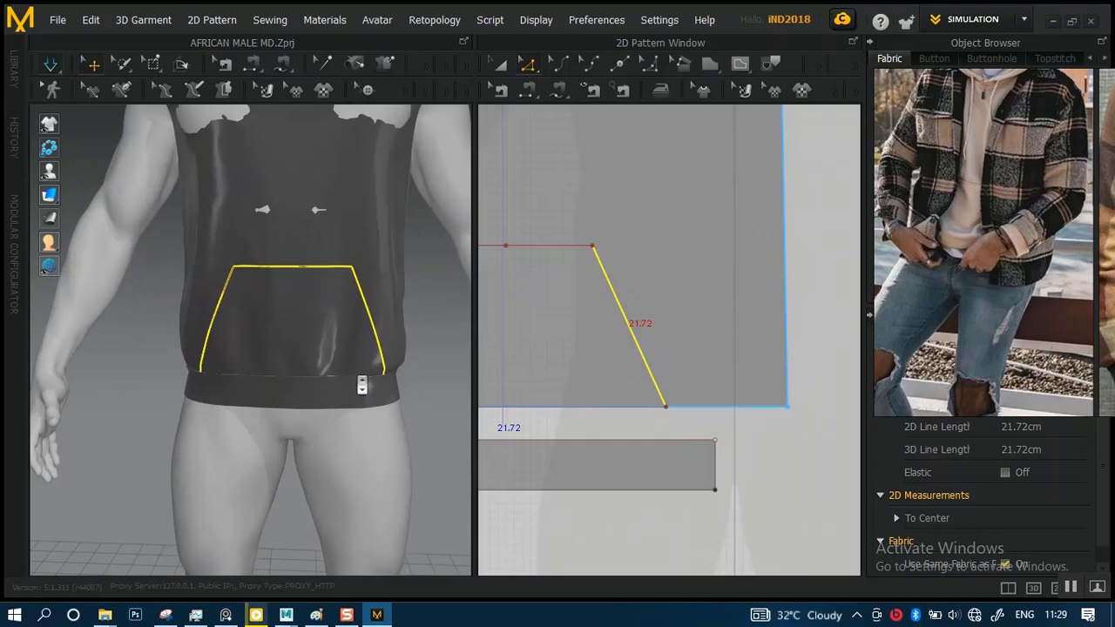
Examine the pocket outline's proportions and placement on the simulated garment, from full figure to close-up
{"action": "scroll", "coordinate": [361, 386], "scroll_direction": "down", "scroll_amount": 5}
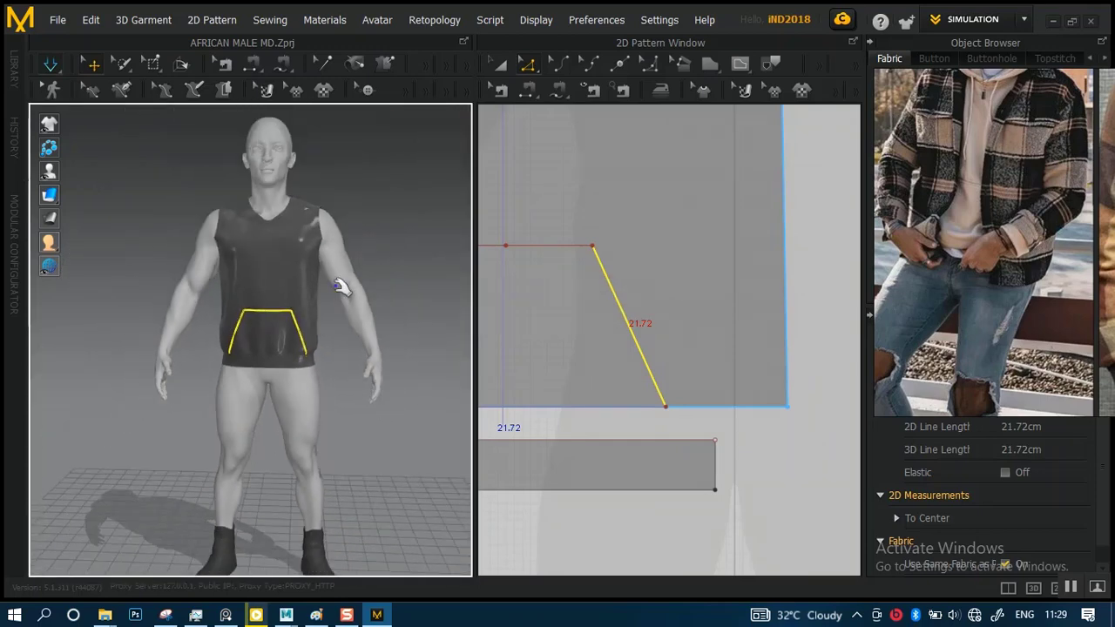
{"action": "scroll", "coordinate": [339, 287], "scroll_direction": "down", "scroll_amount": 2}
{"action": "mouse_move", "coordinate": [311, 311]}
{"action": "right_mouse_down"}
{"action": "mouse_move", "coordinate": [356, 336]}
{"action": "mouse_move", "coordinate": [405, 333]}
{"action": "mouse_move", "coordinate": [323, 318]}
{"action": "right_mouse_up"}
{"action": "scroll", "coordinate": [316, 346], "scroll_direction": "up", "scroll_amount": 5}
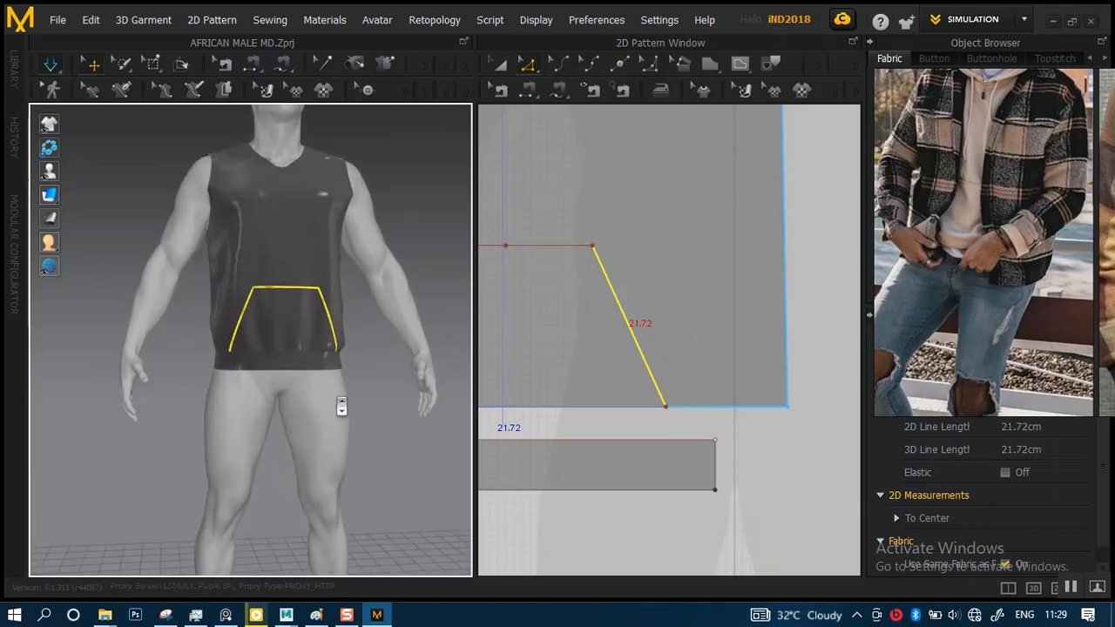
{"action": "scroll", "coordinate": [349, 410], "scroll_direction": "up", "scroll_amount": 3}
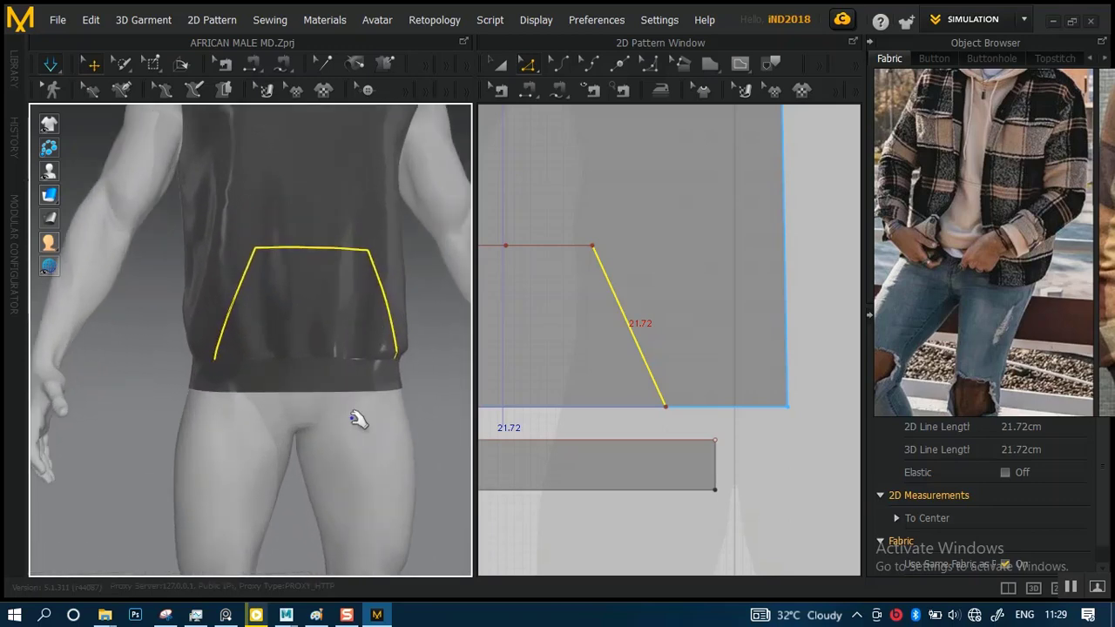
{"action": "right_click_drag", "start_coordinate": [363, 368], "coordinate": [339, 380]}
{"action": "scroll", "coordinate": [369, 366], "scroll_direction": "down", "scroll_amount": 5}
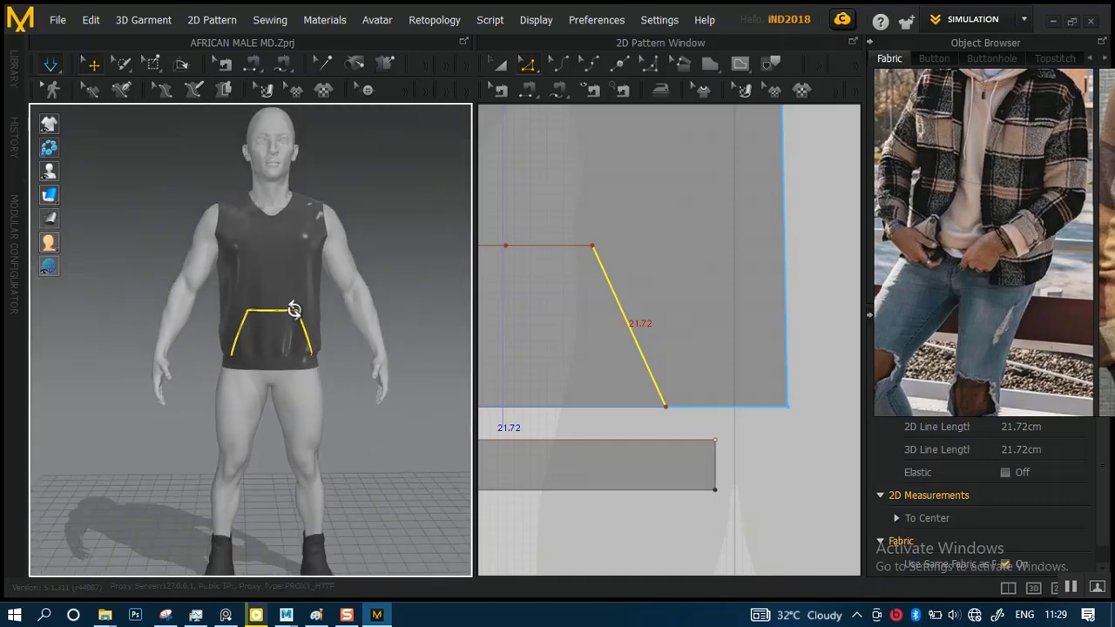
{"action": "mouse_move", "coordinate": [291, 311]}
{"action": "right_mouse_down"}
{"action": "mouse_move", "coordinate": [119, 313]}
{"action": "mouse_move", "coordinate": [293, 316]}
{"action": "right_mouse_up"}
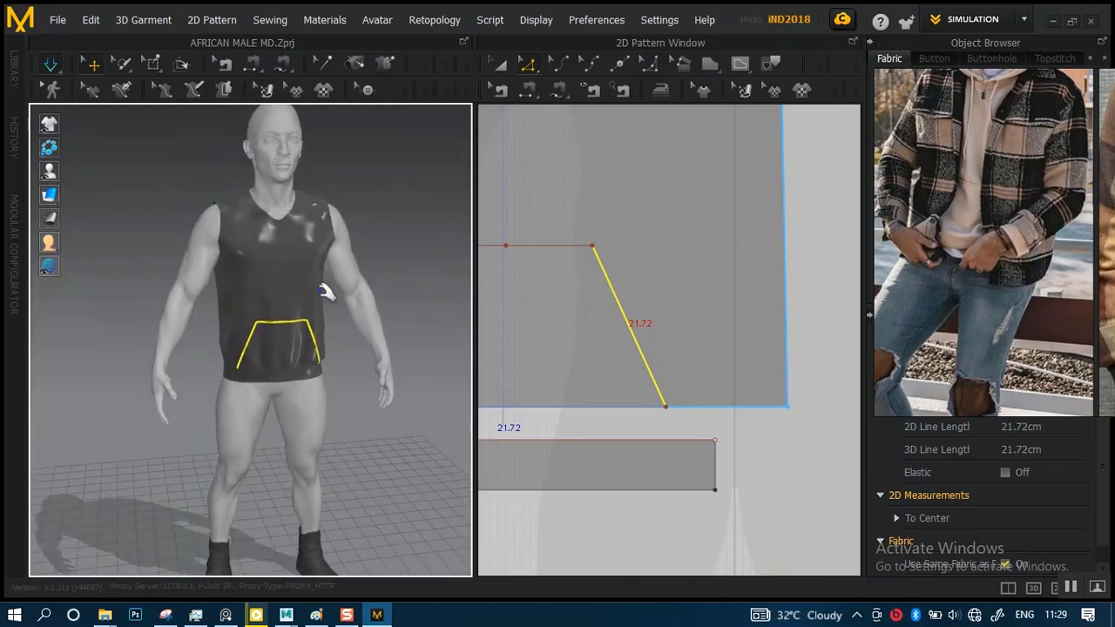
{"action": "scroll", "coordinate": [346, 391], "scroll_direction": "up", "scroll_amount": 5}
{"action": "right_click_drag", "start_coordinate": [347, 391], "coordinate": [291, 346]}
{"action": "scroll", "coordinate": [291, 270], "scroll_direction": "down", "scroll_amount": 5}
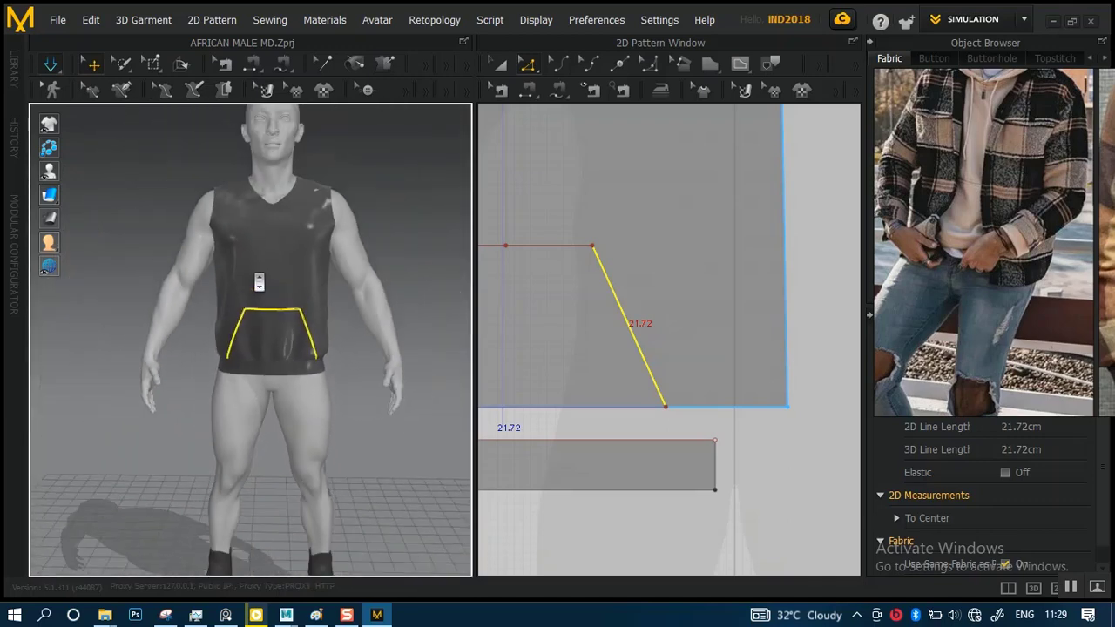
{"action": "scroll", "coordinate": [259, 281], "scroll_direction": "up", "scroll_amount": 3}
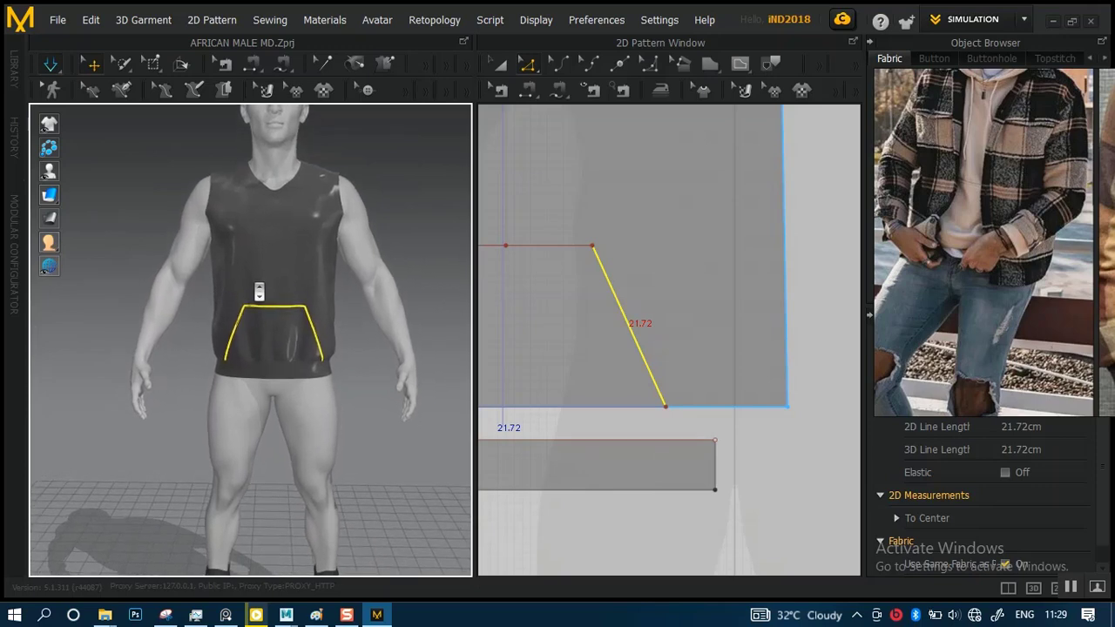
{"action": "scroll", "coordinate": [260, 301], "scroll_direction": "up", "scroll_amount": 8}
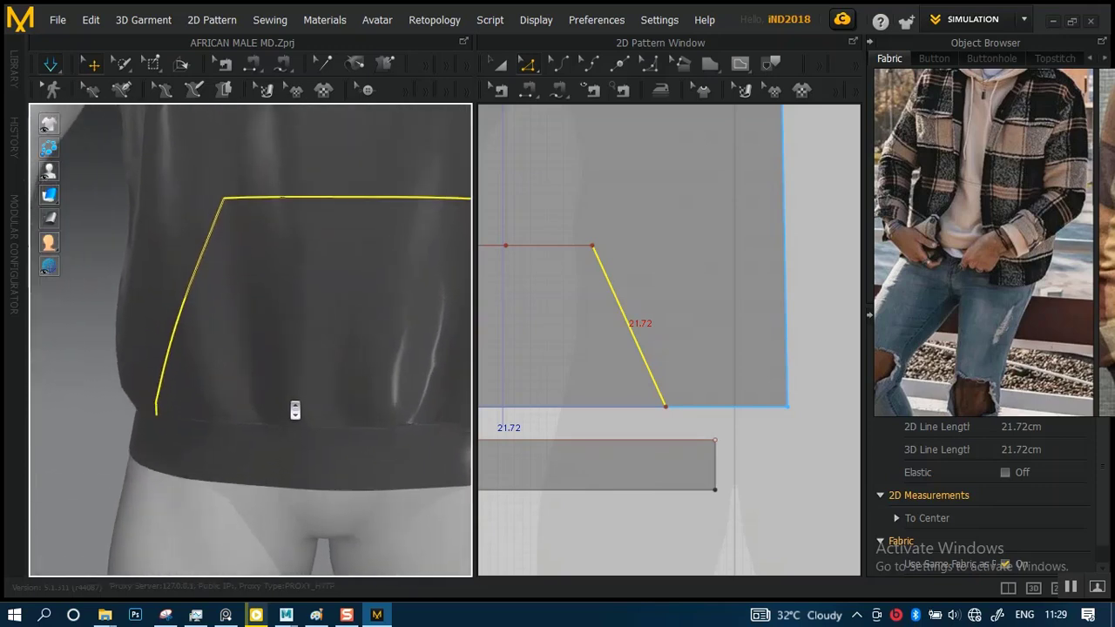
{"action": "scroll", "coordinate": [296, 416], "scroll_direction": "down", "scroll_amount": 5}
{"action": "scroll", "coordinate": [601, 315], "scroll_direction": "down", "scroll_amount": 3}
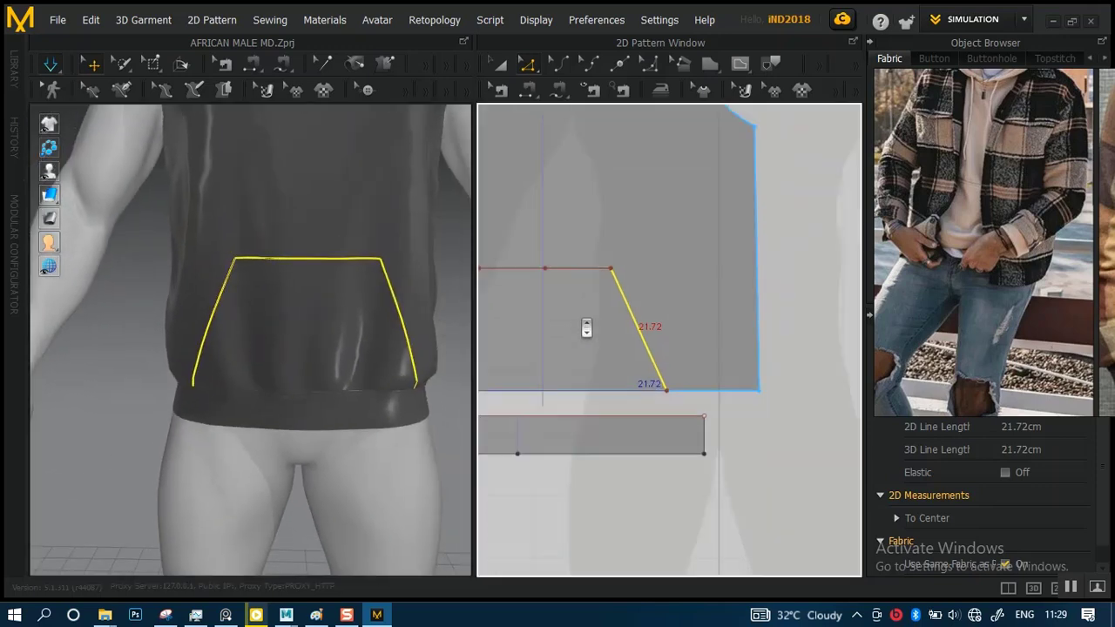
Clone the pocket outline on the front body as a separate pattern piece and place it directly below the hem band
{"action": "middle_click_drag", "start_coordinate": [619, 314], "coordinate": [652, 321]}
{"action": "left_click", "coordinate": [814, 250]}
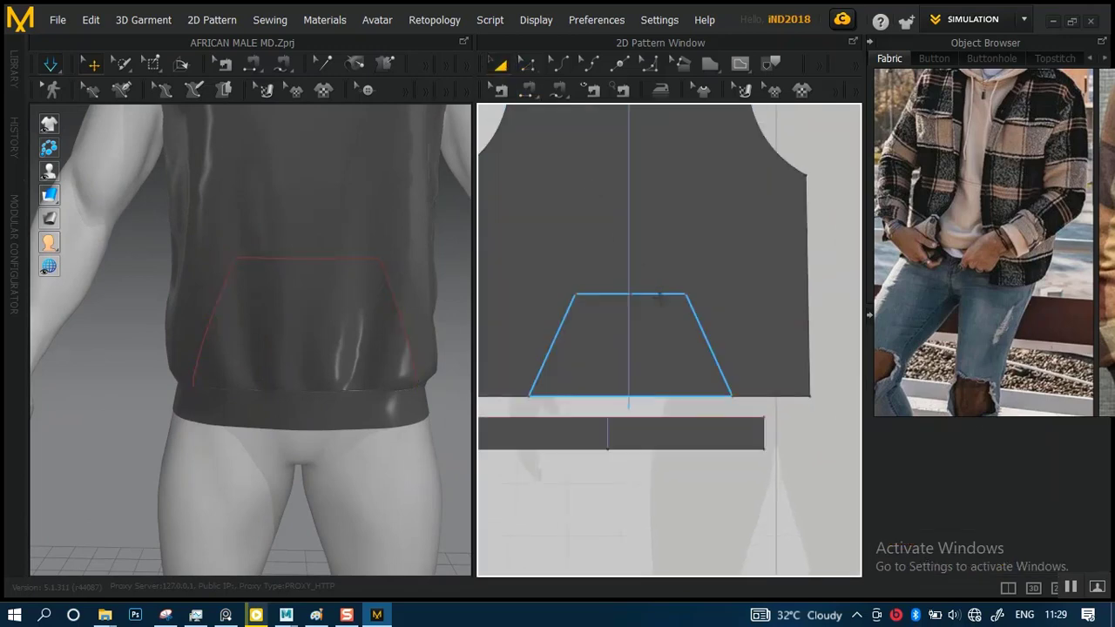
{"action": "left_click", "coordinate": [655, 295]}
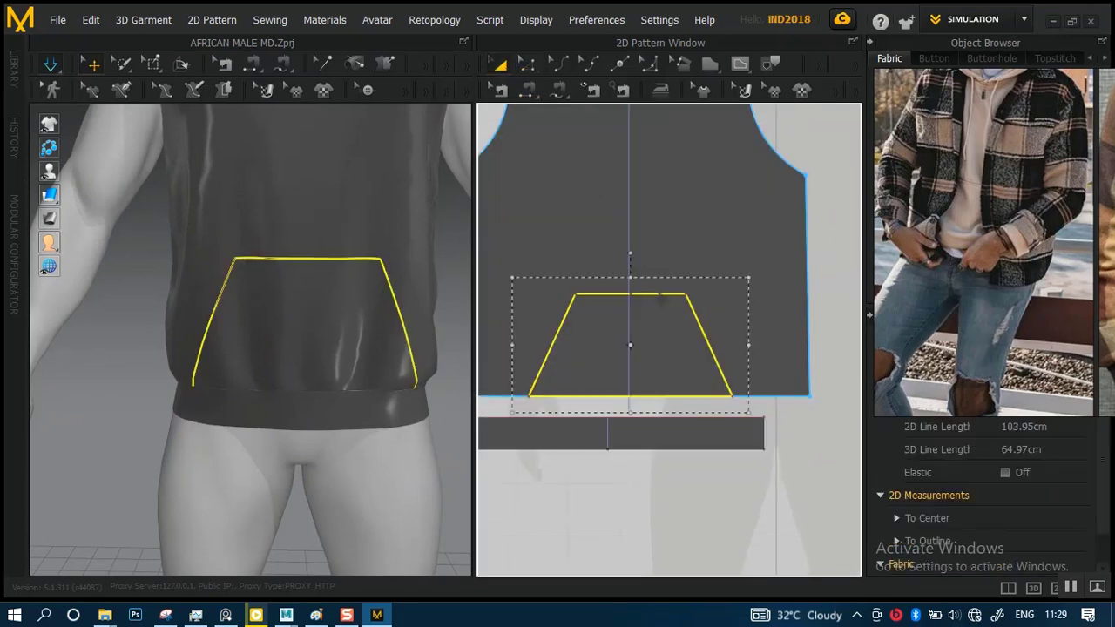
{"action": "right_click", "coordinate": [658, 297]}
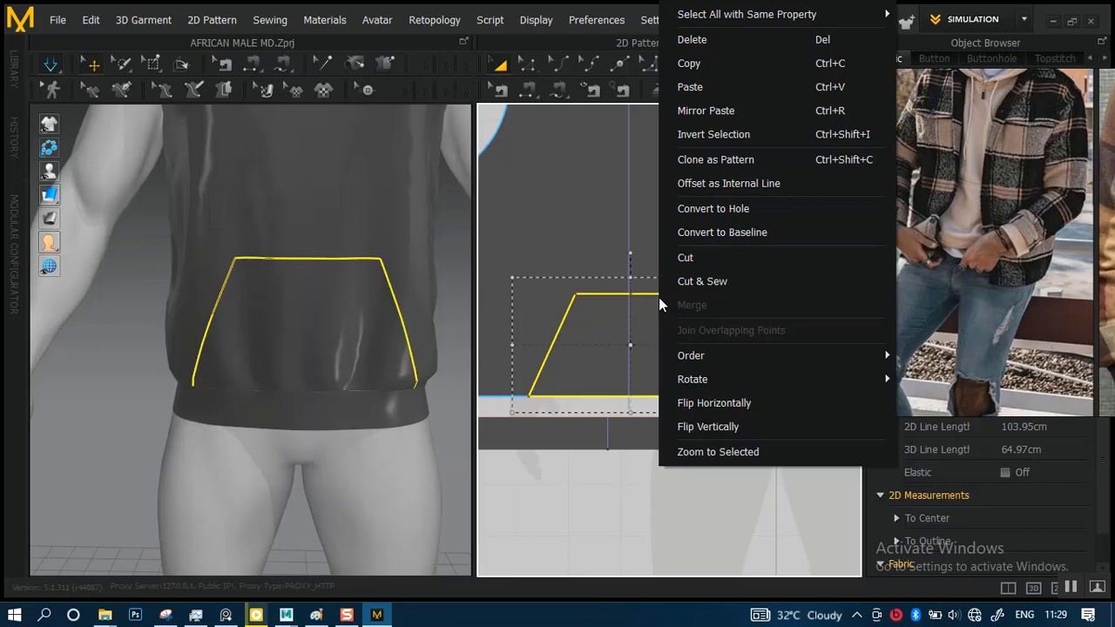
{"action": "left_click", "coordinate": [739, 158]}
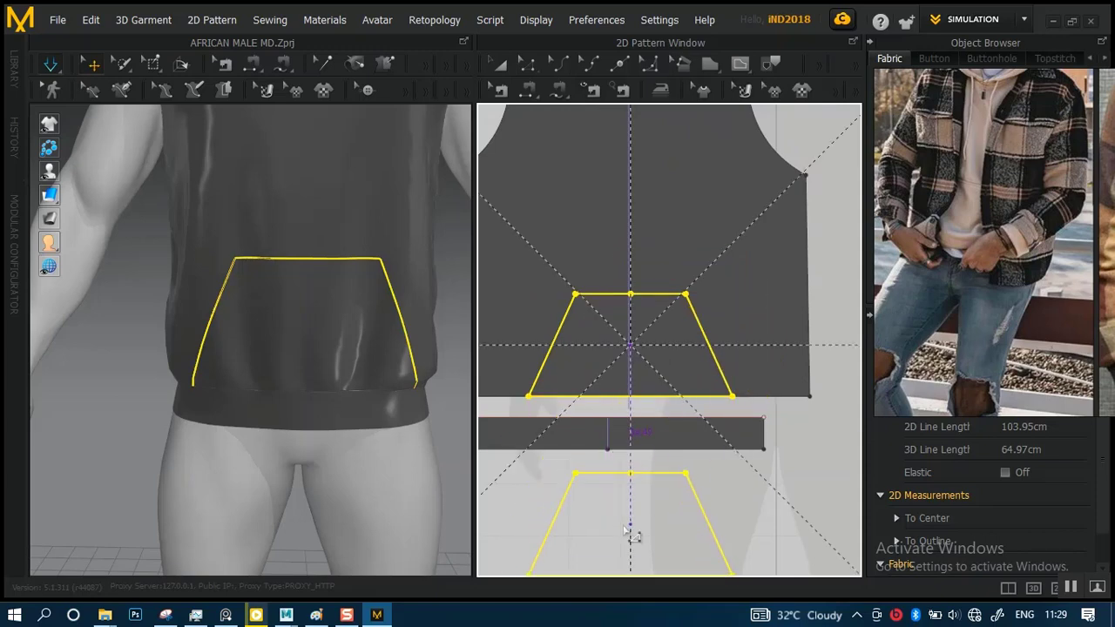
{"action": "left_click", "coordinate": [625, 529]}
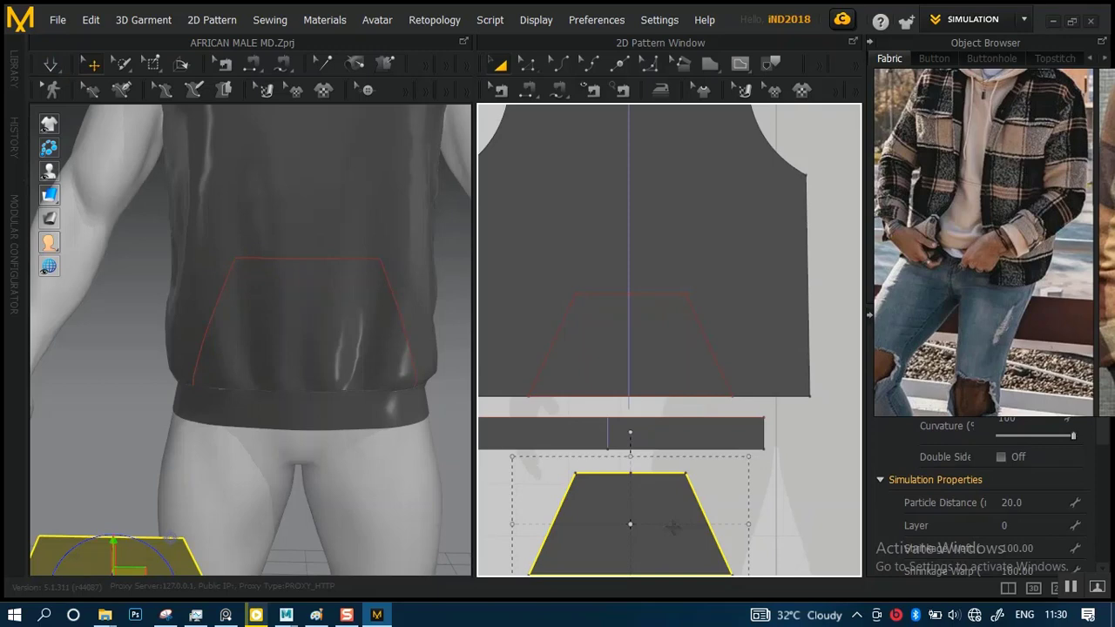
Raise the cloned pocket piece around the avatar to the height of the pocket outline on the garment
{"action": "scroll", "coordinate": [375, 499], "scroll_direction": "down", "scroll_amount": 3}
{"action": "right_click_drag", "start_coordinate": [361, 493], "coordinate": [461, 450]}
{"action": "left_click", "coordinate": [437, 398]}
{"action": "mouse_move", "coordinate": [437, 398]}
{"action": "right_mouse_down"}
{"action": "mouse_move", "coordinate": [443, 374]}
{"action": "mouse_move", "coordinate": [495, 358]}
{"action": "mouse_move", "coordinate": [431, 337]}
{"action": "mouse_move", "coordinate": [262, 389]}
{"action": "right_mouse_up"}
{"action": "scroll", "coordinate": [280, 399], "scroll_direction": "down", "scroll_amount": 3}
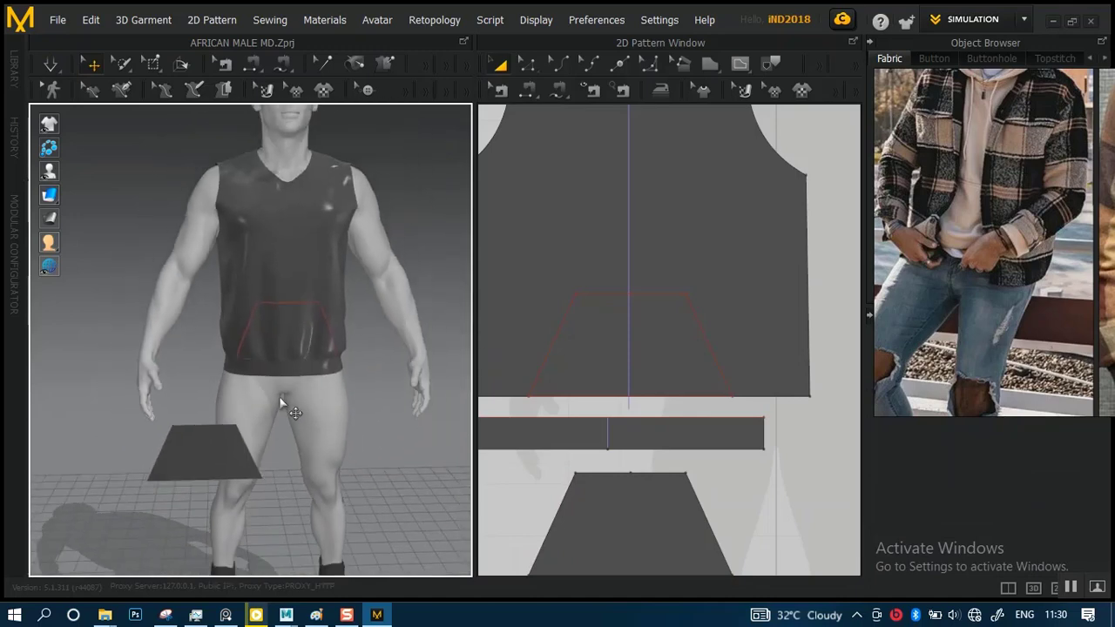
{"action": "middle_click_drag", "start_coordinate": [217, 430], "coordinate": [291, 419]}
{"action": "left_click", "coordinate": [275, 444]}
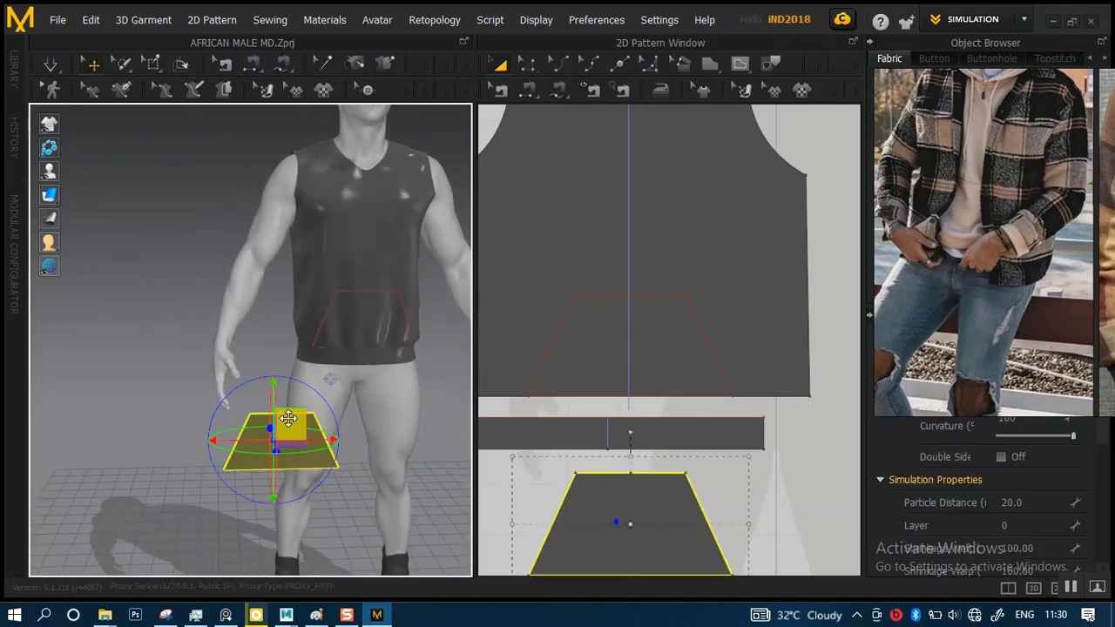
{"action": "right_click_drag", "start_coordinate": [293, 415], "coordinate": [253, 394]}
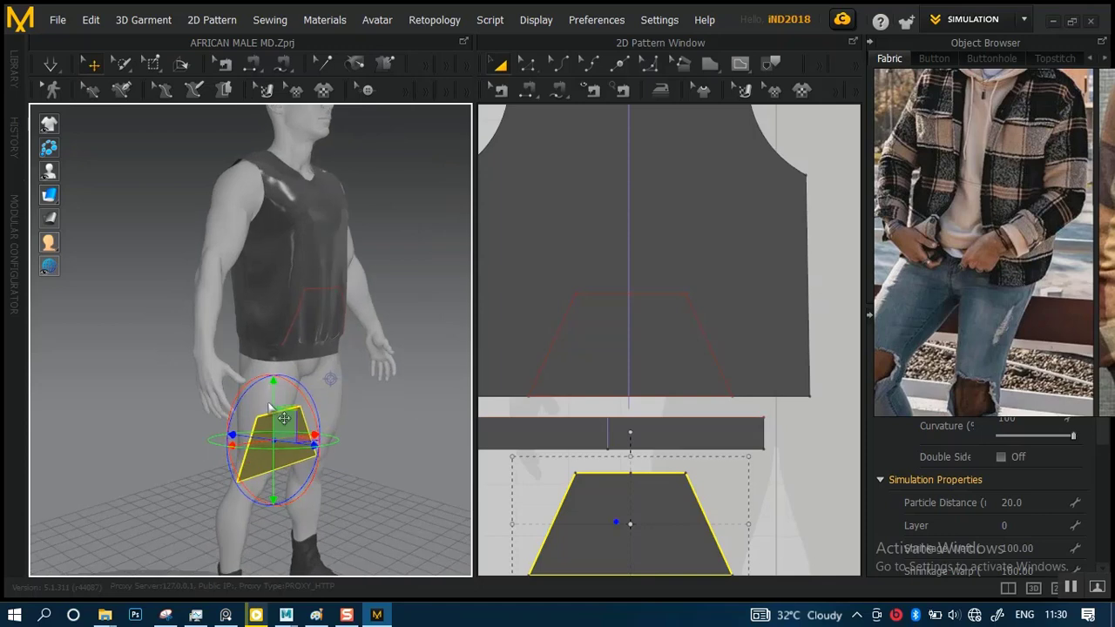
{"action": "left_click_drag", "start_coordinate": [274, 387], "coordinate": [275, 262]}
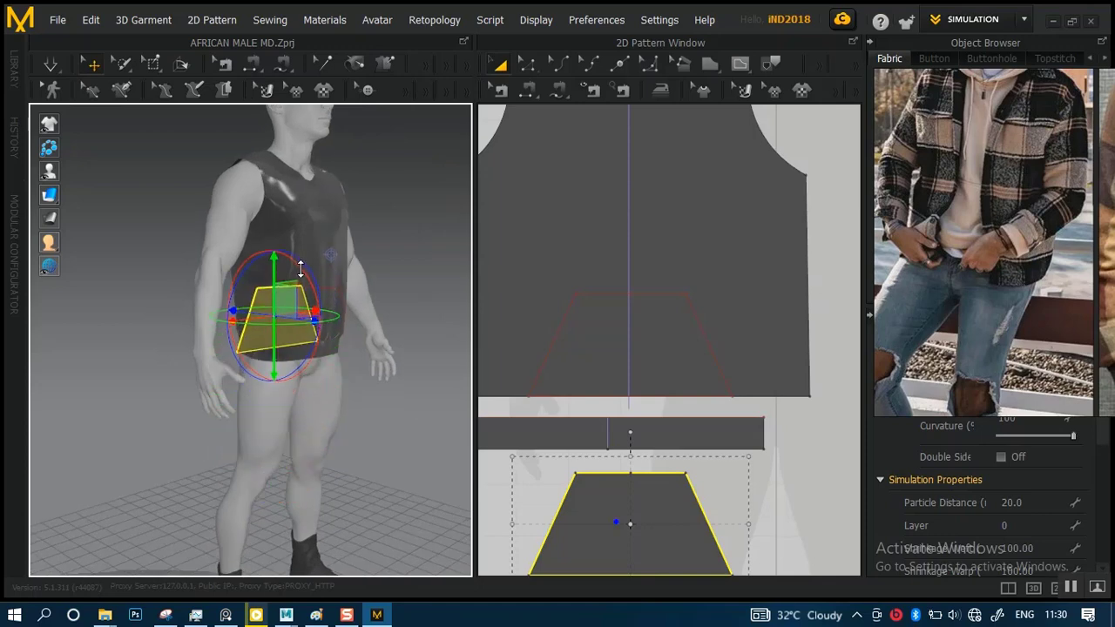
Move the pocket piece horizontally so it sits in front of the garment's lower front
{"action": "right_click_drag", "start_coordinate": [391, 369], "coordinate": [301, 377]}
{"action": "scroll", "coordinate": [301, 376], "scroll_direction": "up", "scroll_amount": 2}
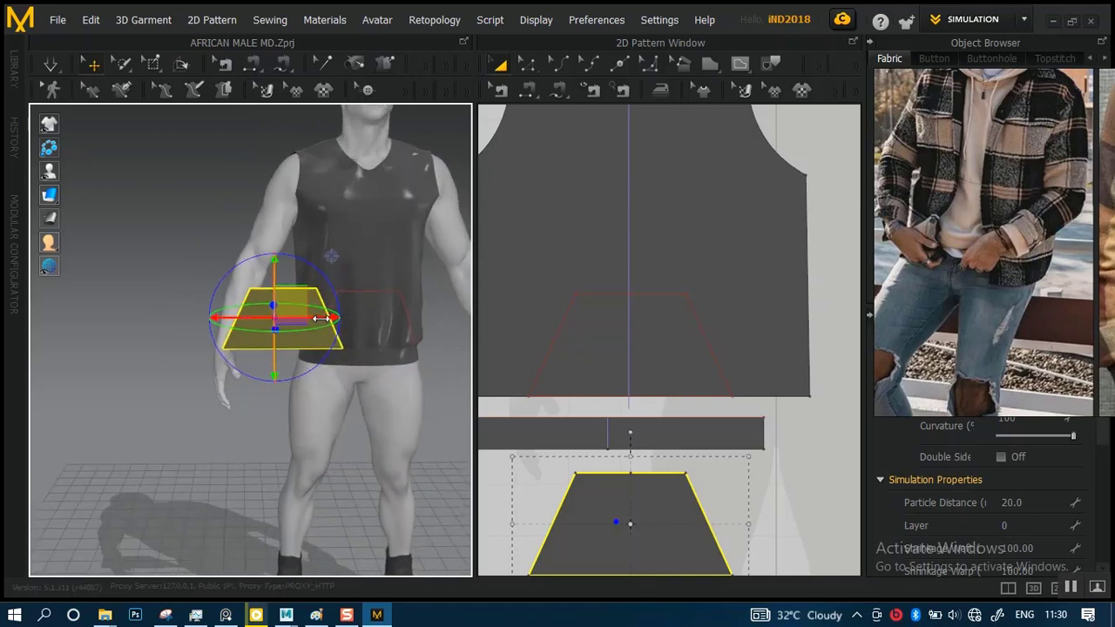
{"action": "left_click_drag", "start_coordinate": [322, 317], "coordinate": [416, 316]}
{"action": "scroll", "coordinate": [400, 385], "scroll_direction": "up", "scroll_amount": 3}
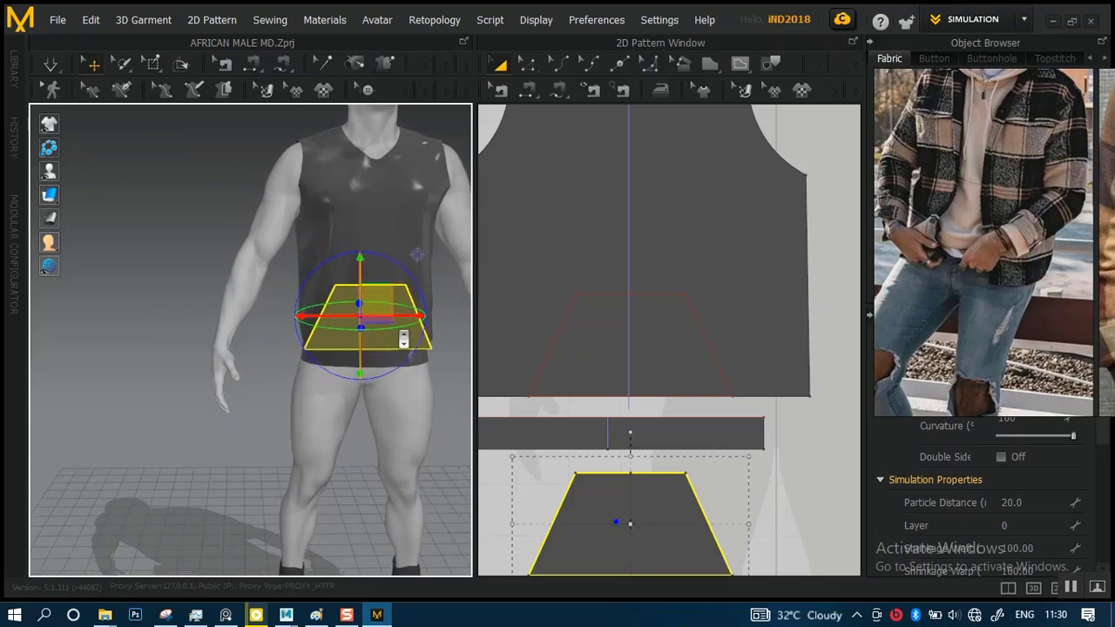
Nudge the pocket piece slightly sideways to centre it over the pocket outline, checking its alignment from several angles
{"action": "middle_click_drag", "start_coordinate": [403, 358], "coordinate": [296, 393]}
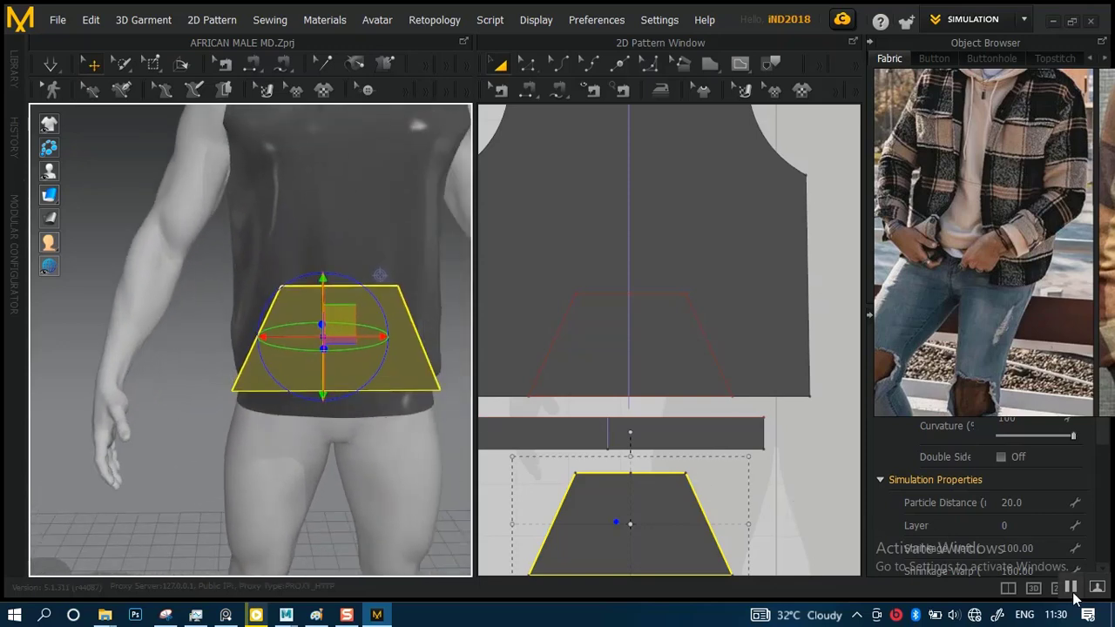
{"action": "right_click_drag", "start_coordinate": [346, 410], "coordinate": [311, 353]}
{"action": "middle_click_drag", "start_coordinate": [351, 356], "coordinate": [294, 356]}
{"action": "scroll", "coordinate": [331, 388], "scroll_direction": "up", "scroll_amount": 2}
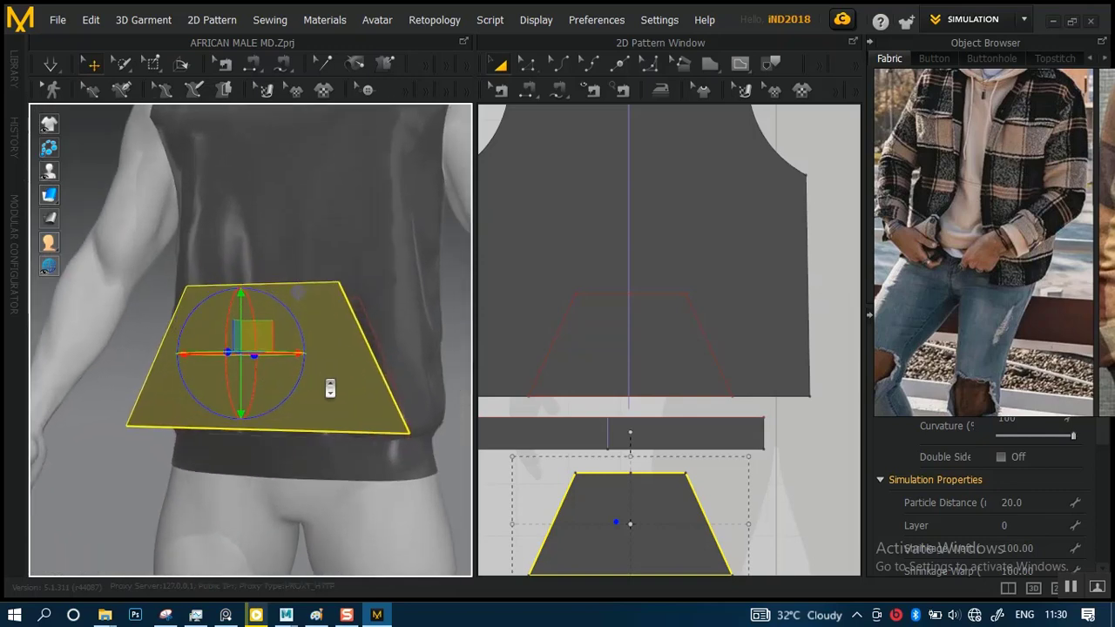
{"action": "right_click_drag", "start_coordinate": [326, 374], "coordinate": [321, 328]}
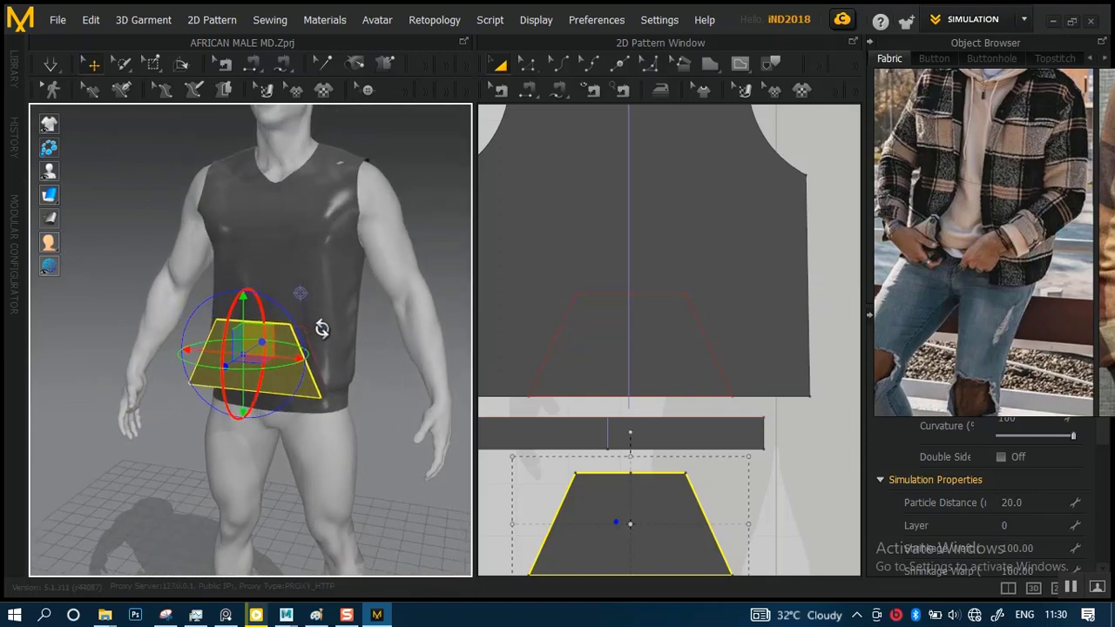
{"action": "scroll", "coordinate": [323, 340], "scroll_direction": "up", "scroll_amount": 5}
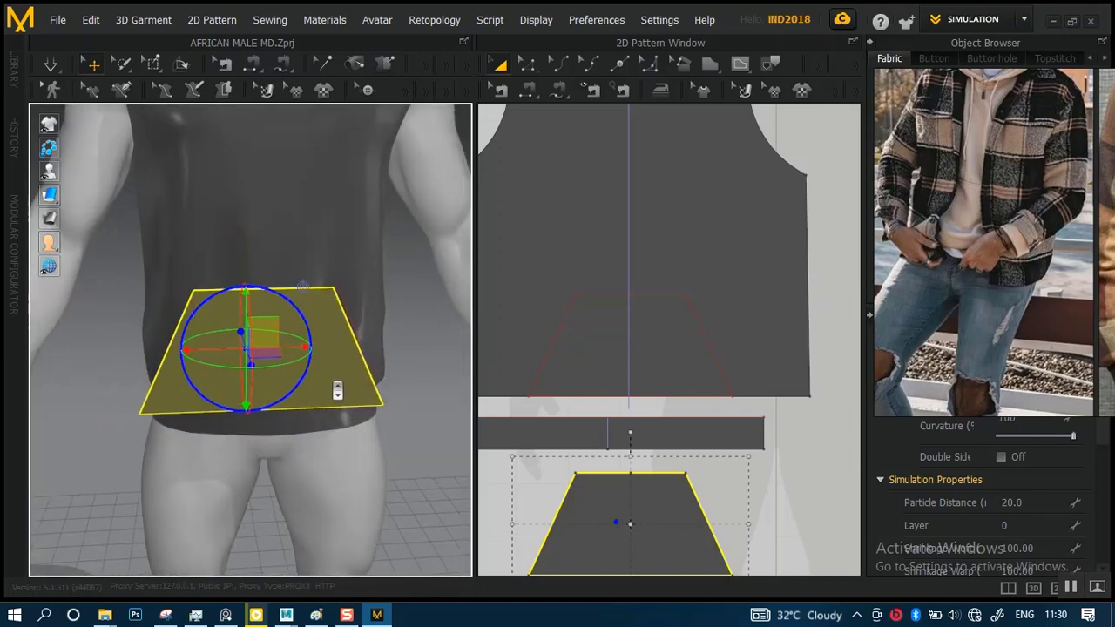
{"action": "scroll", "coordinate": [338, 390], "scroll_direction": "up", "scroll_amount": 1}
{"action": "left_click_drag", "start_coordinate": [288, 343], "coordinate": [296, 343]}
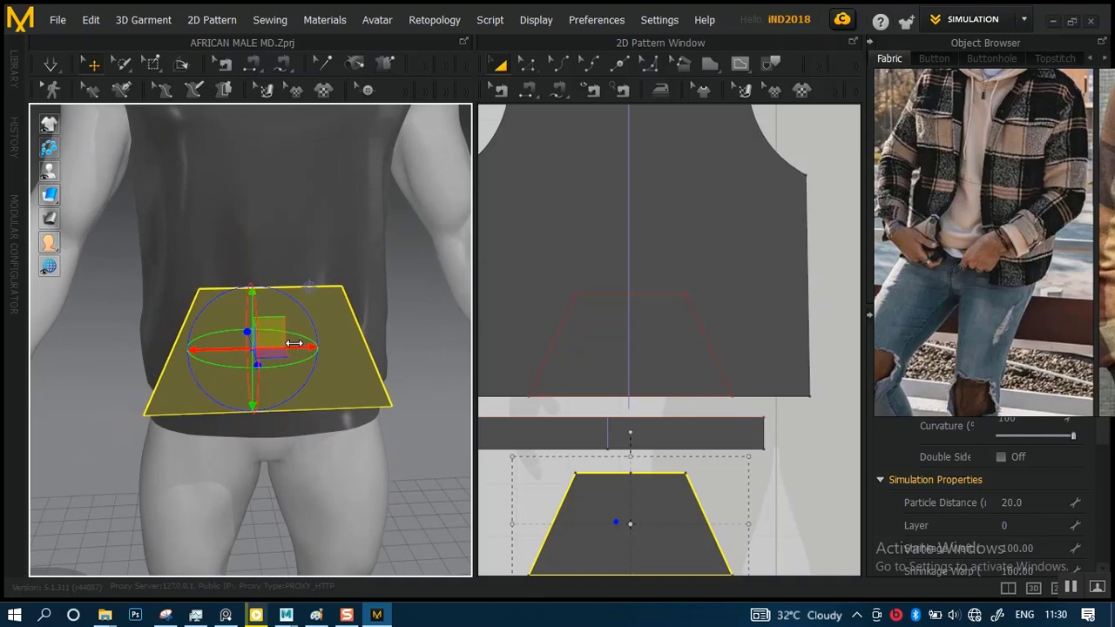
{"action": "left_click", "coordinate": [423, 410]}
{"action": "right_click_drag", "start_coordinate": [292, 360], "coordinate": [375, 369]}
{"action": "scroll", "coordinate": [297, 349], "scroll_direction": "up", "scroll_amount": 3}
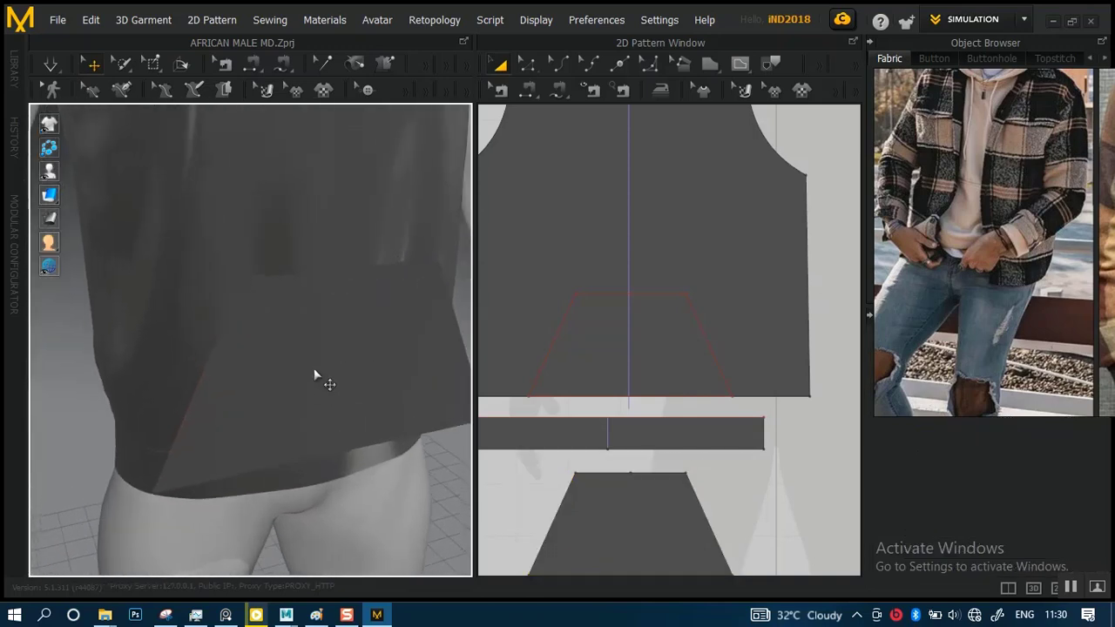
{"action": "left_click", "coordinate": [317, 380]}
{"action": "middle_click_drag", "start_coordinate": [638, 461], "coordinate": [643, 408]}
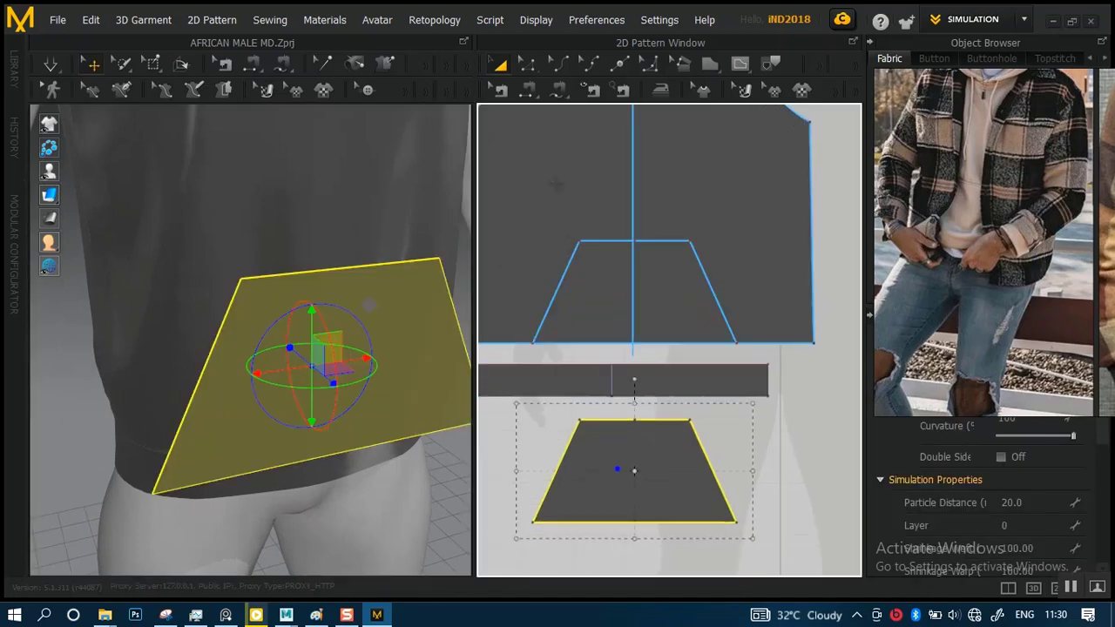
{"action": "left_click", "coordinate": [500, 90]}
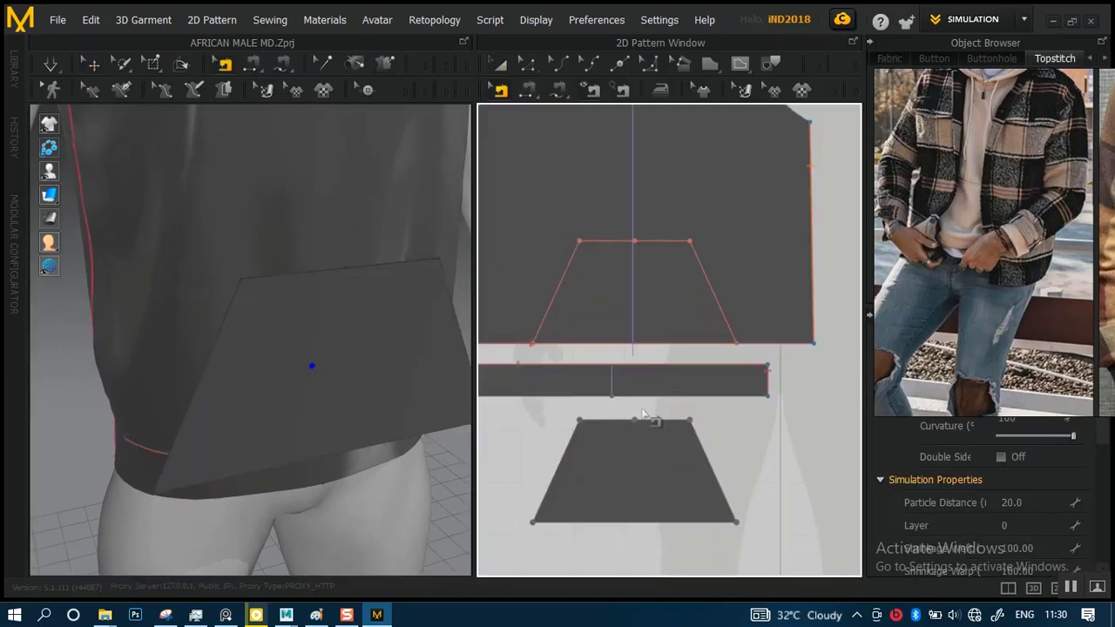
{"action": "left_click", "coordinate": [528, 90]}
{"action": "right_click_drag", "start_coordinate": [311, 318], "coordinate": [324, 346]}
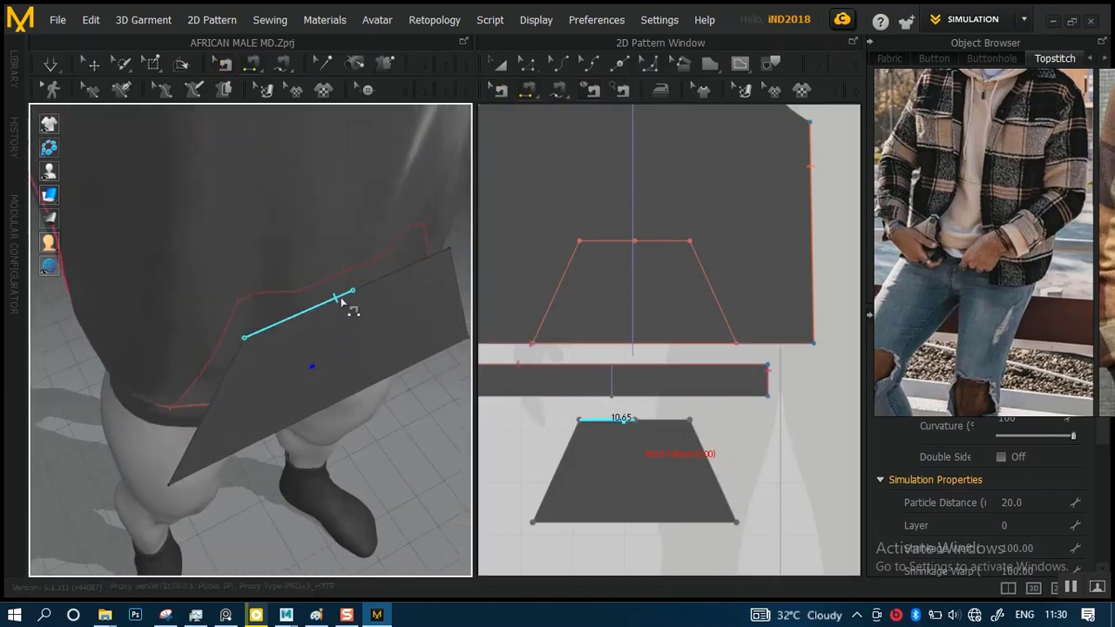
Delete the midpoint on the top edge of the pocket outline on the front body
{"action": "left_click", "coordinate": [528, 67]}
{"action": "right_click_drag", "start_coordinate": [671, 245], "coordinate": [672, 321]}
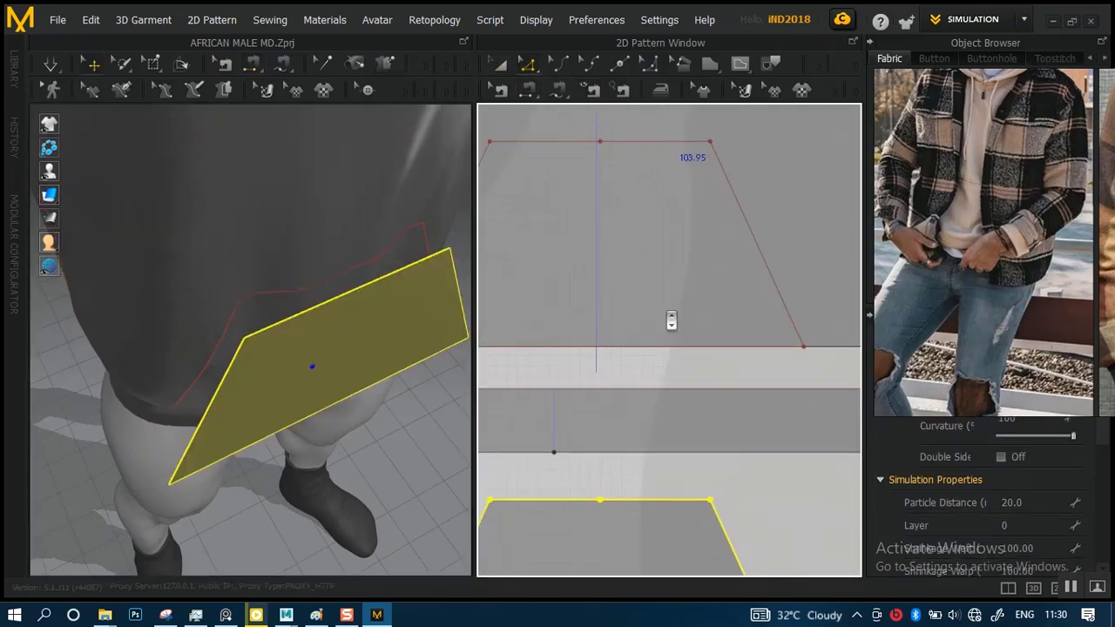
{"action": "middle_click_drag", "start_coordinate": [643, 257], "coordinate": [660, 324]}
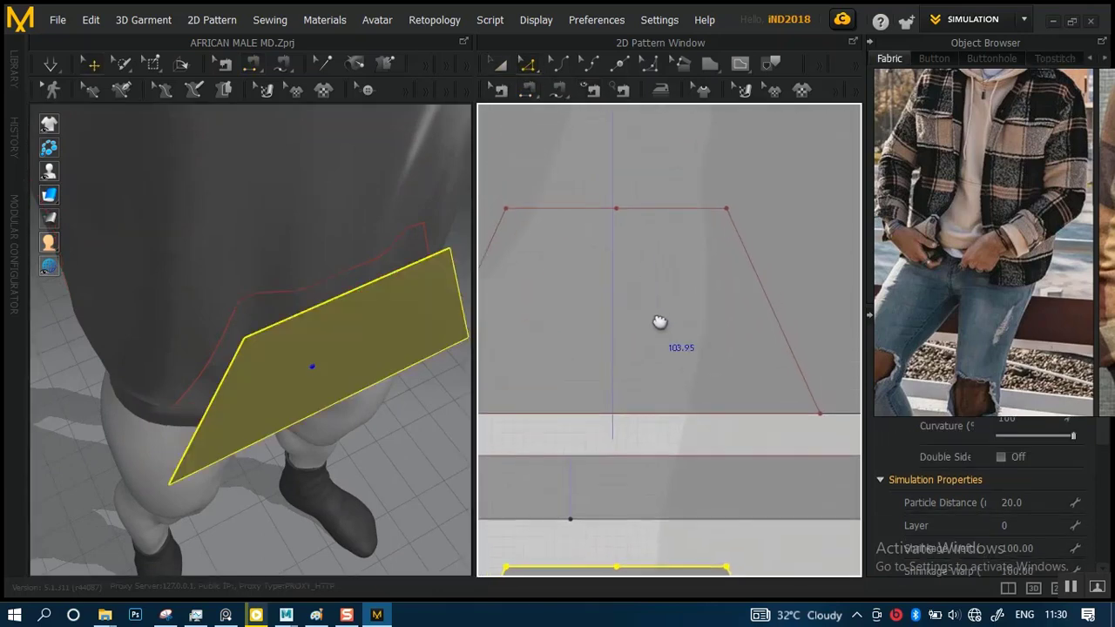
{"action": "left_click", "coordinate": [616, 210]}
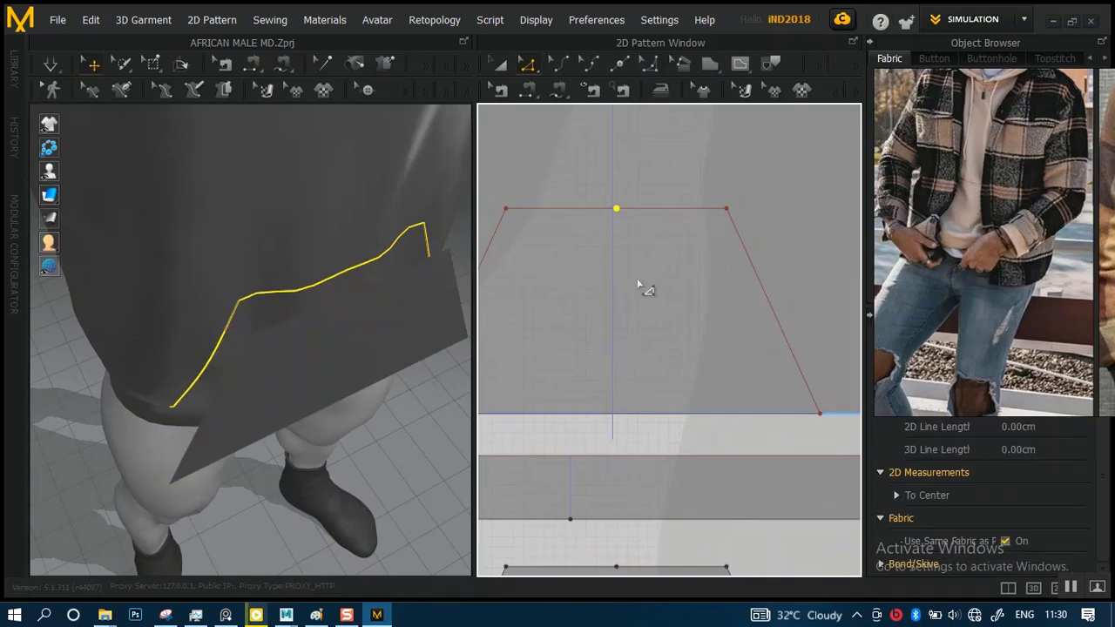
{"action": "left_click", "coordinate": [645, 328]}
Delete the matching midpoint on the top edge of the cloned pocket piece
{"action": "middle_click_drag", "start_coordinate": [660, 427], "coordinate": [663, 244]}
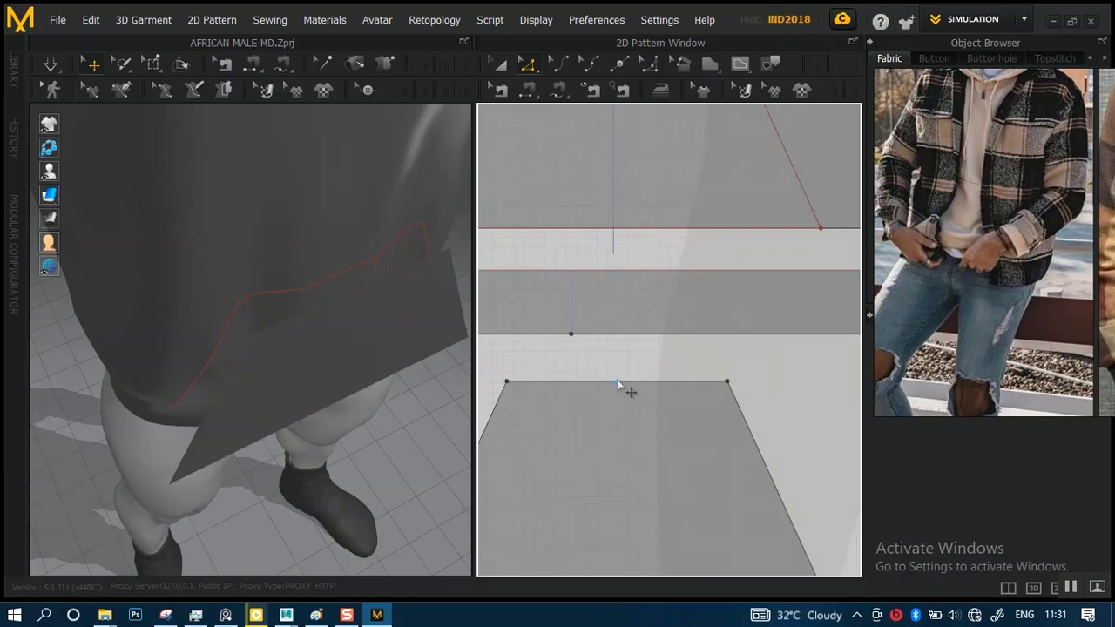
{"action": "left_click", "coordinate": [617, 383]}
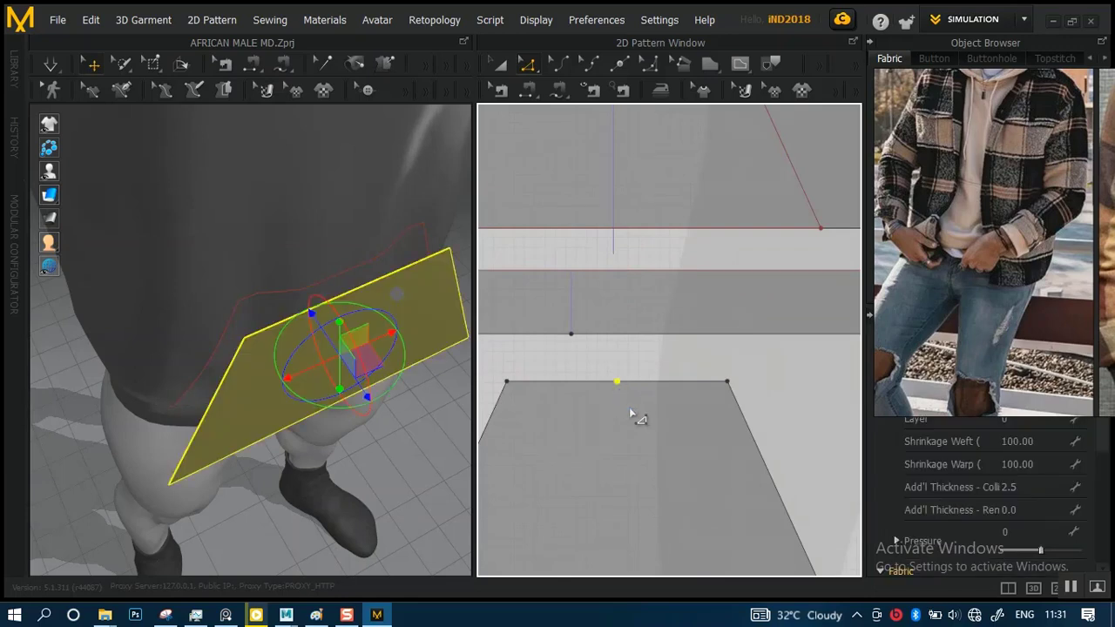
{"action": "left_click", "coordinate": [629, 407]}
{"action": "middle_click_drag", "start_coordinate": [630, 461], "coordinate": [705, 444]}
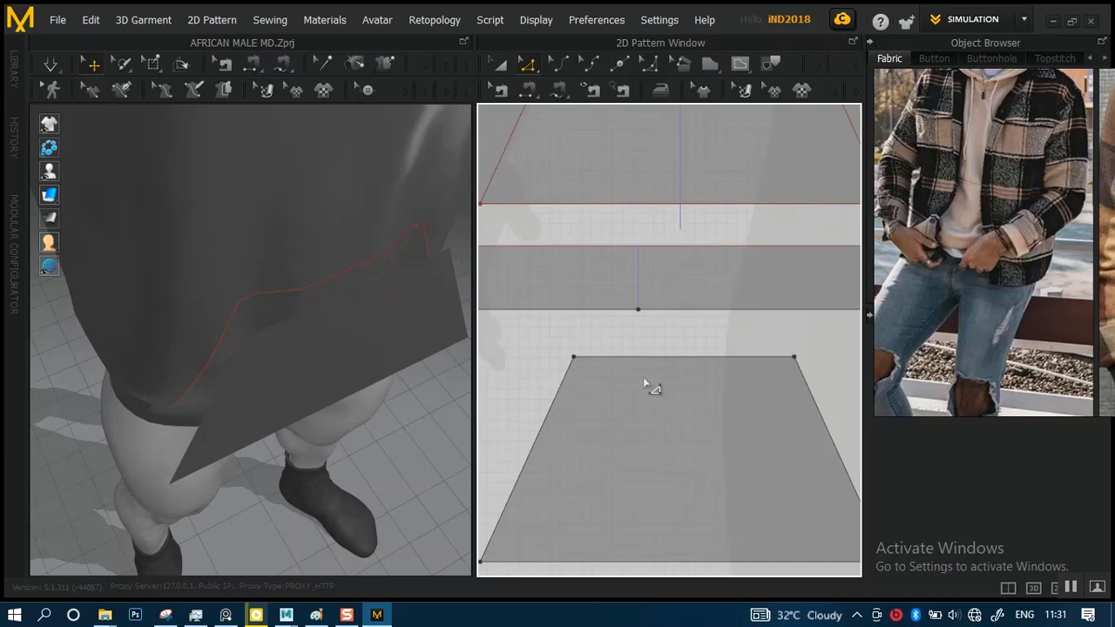
Sew the pocket piece's full top edge to the top line of the pocket outline with Segment Sewing
{"action": "left_click", "coordinate": [526, 91]}
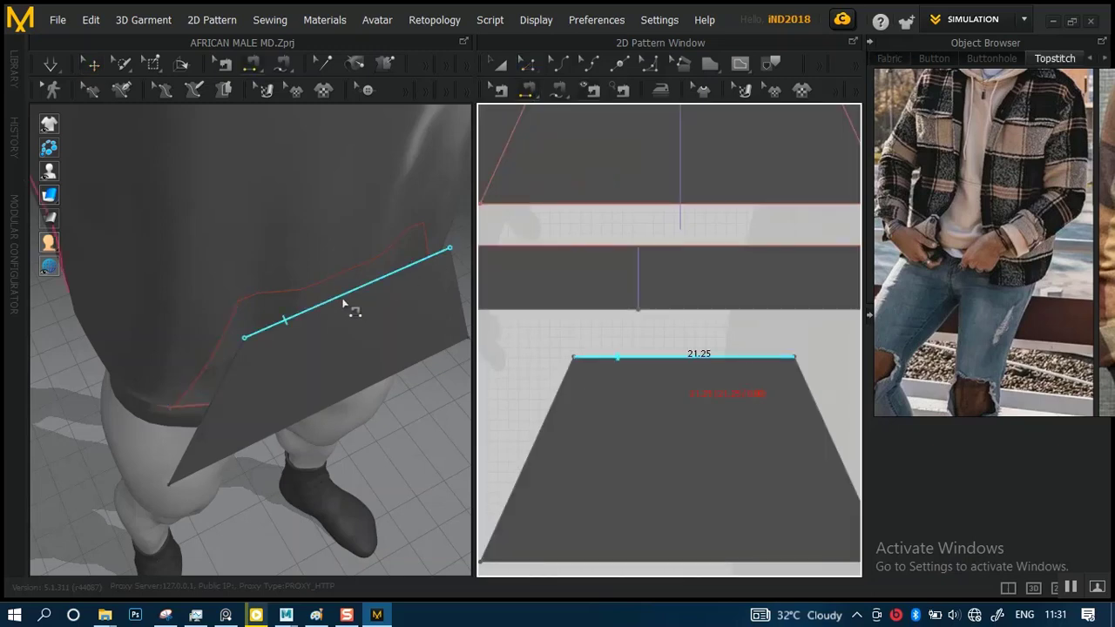
{"action": "left_click", "coordinate": [340, 276]}
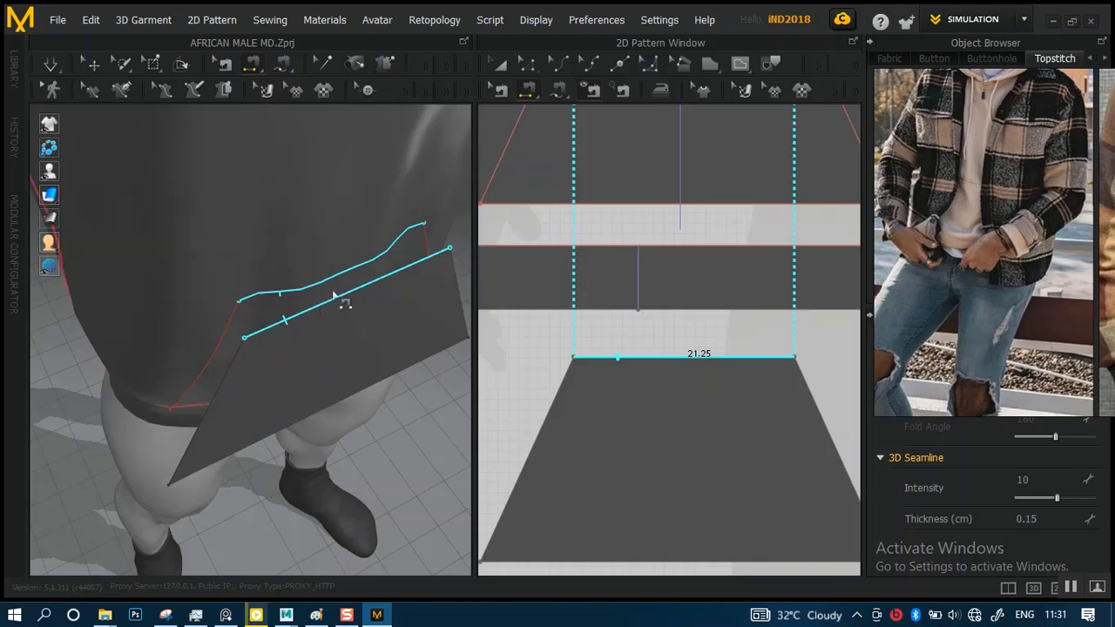
{"action": "left_click", "coordinate": [367, 277]}
Sew both slanted sides of the pocket piece to the corresponding slanted lines of the outline on the front body
{"action": "right_click_drag", "start_coordinate": [258, 382], "coordinate": [357, 362]}
{"action": "right_click_drag", "start_coordinate": [338, 413], "coordinate": [256, 408]}
{"action": "right_click_drag", "start_coordinate": [669, 455], "coordinate": [703, 409]}
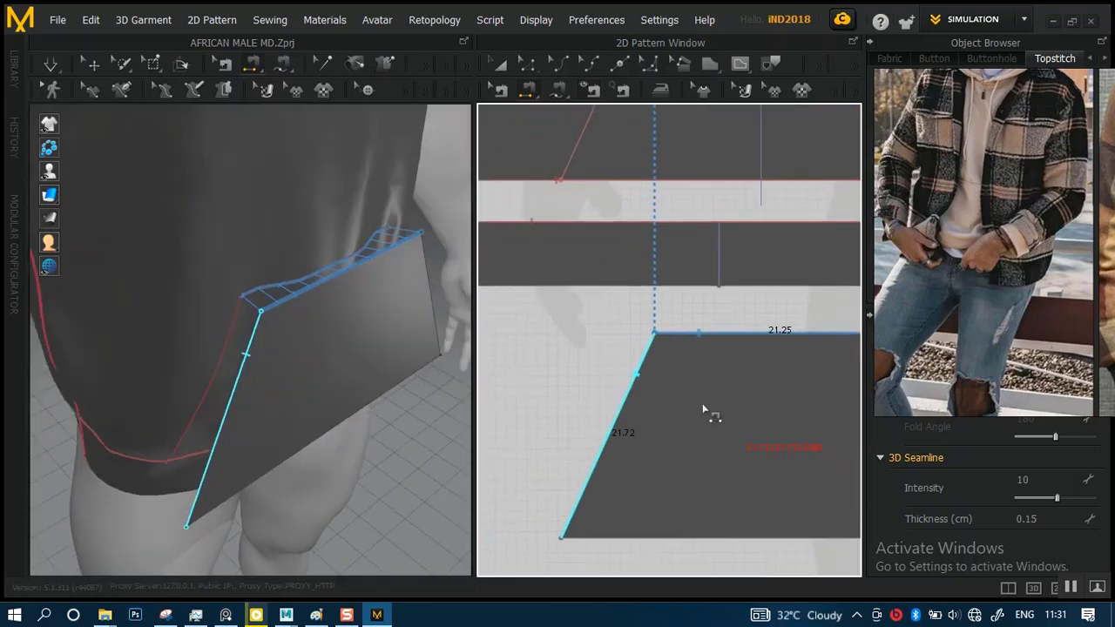
{"action": "left_click", "coordinate": [632, 396]}
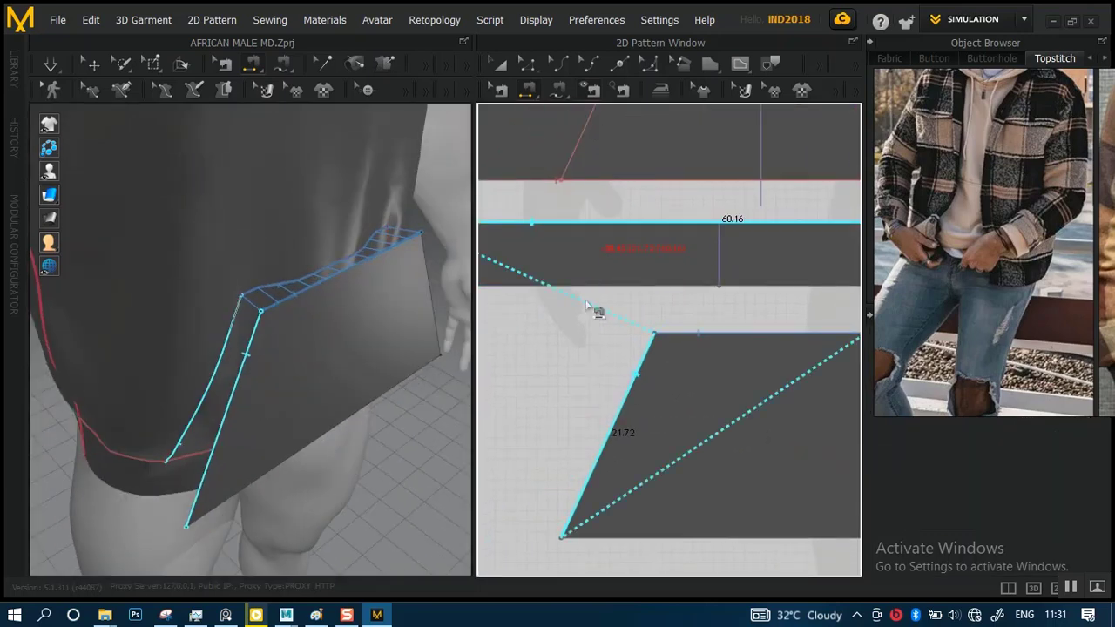
{"action": "scroll", "coordinate": [636, 363], "scroll_direction": "down", "scroll_amount": 5}
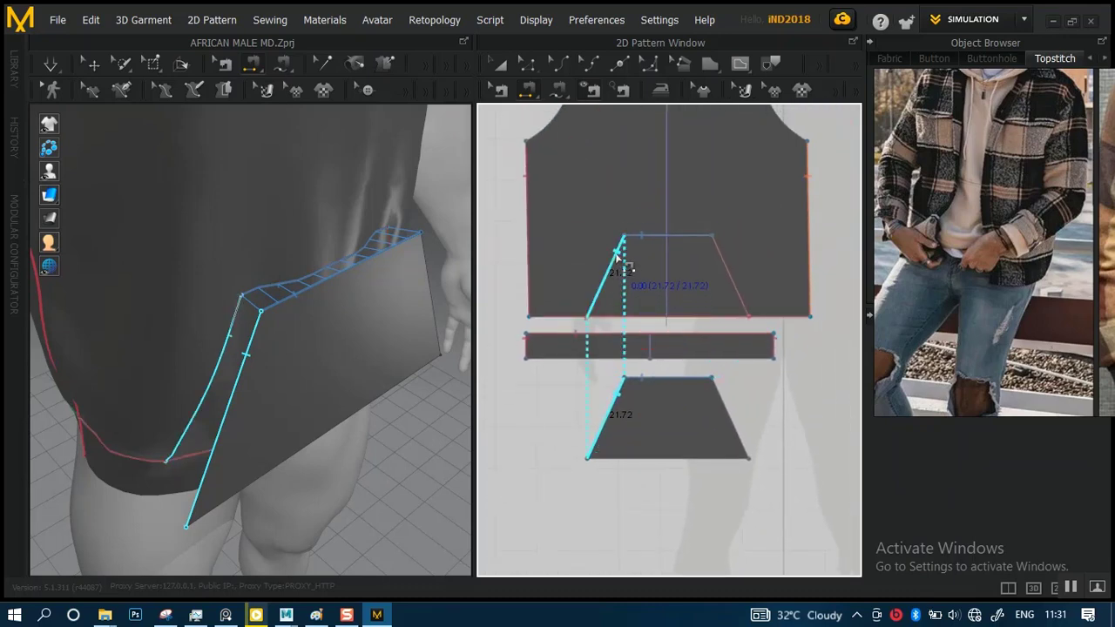
{"action": "left_click", "coordinate": [620, 258]}
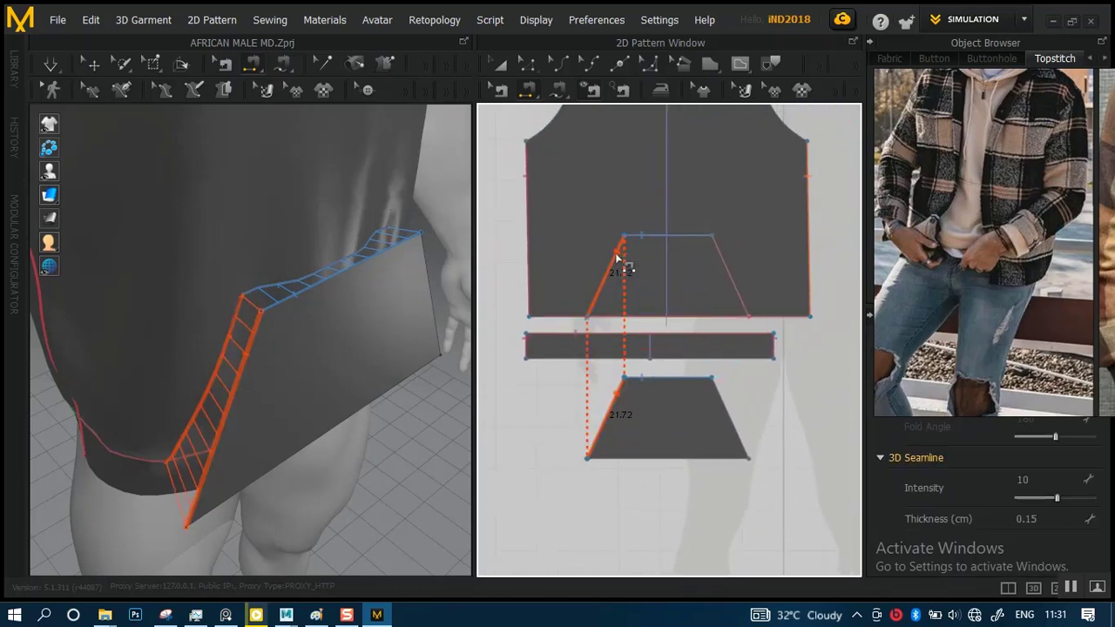
{"action": "left_click", "coordinate": [741, 299]}
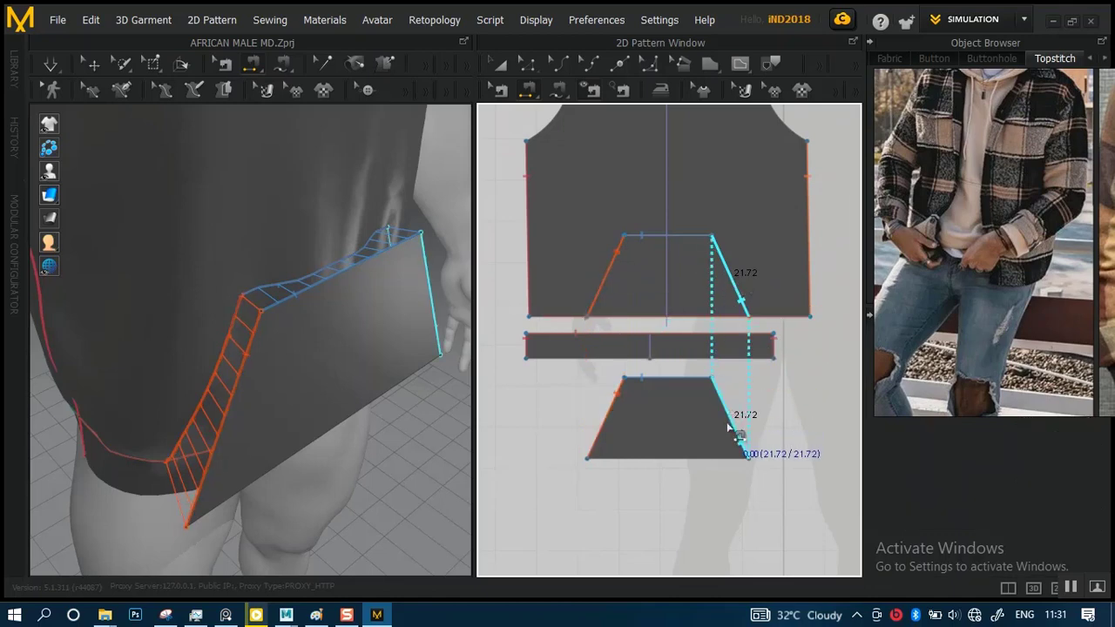
{"action": "left_click", "coordinate": [702, 416]}
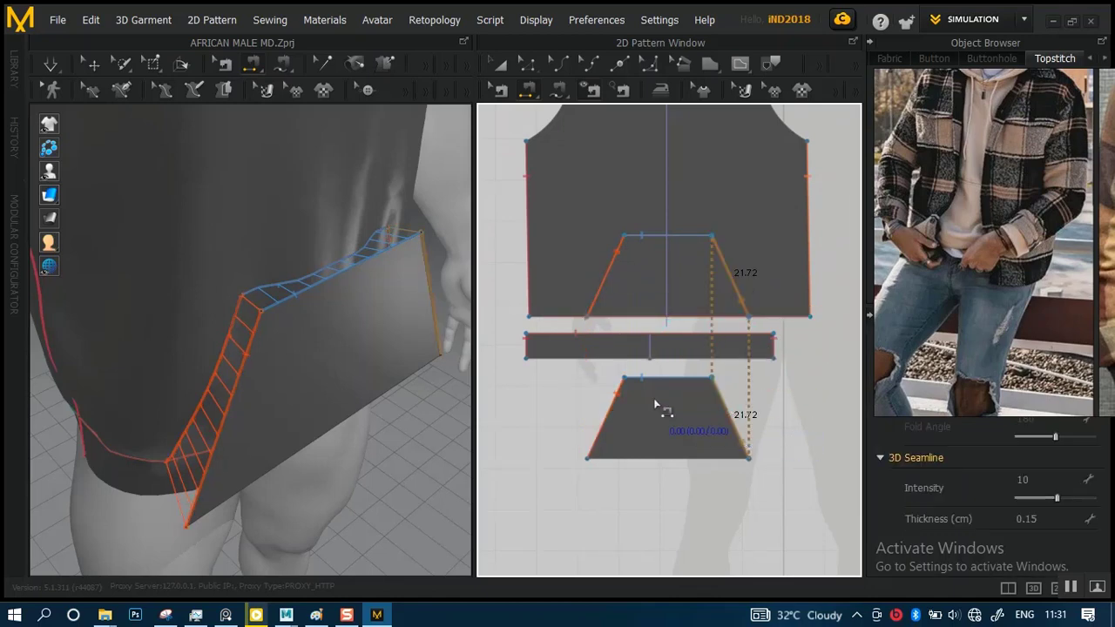
{"action": "left_click", "coordinate": [664, 458]}
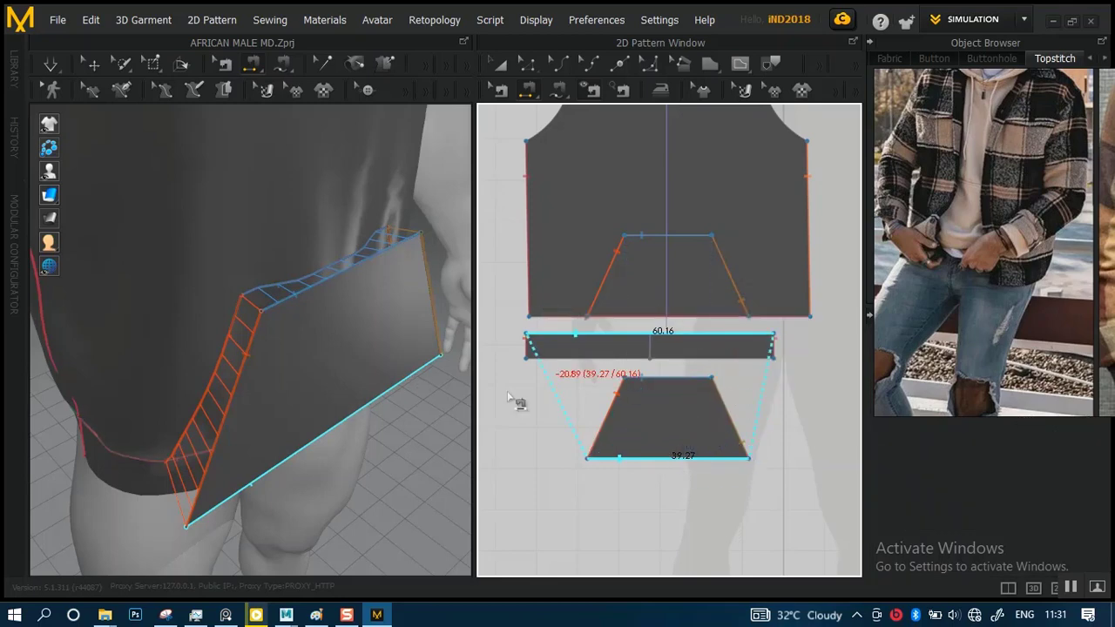
{"action": "left_click", "coordinate": [672, 314]}
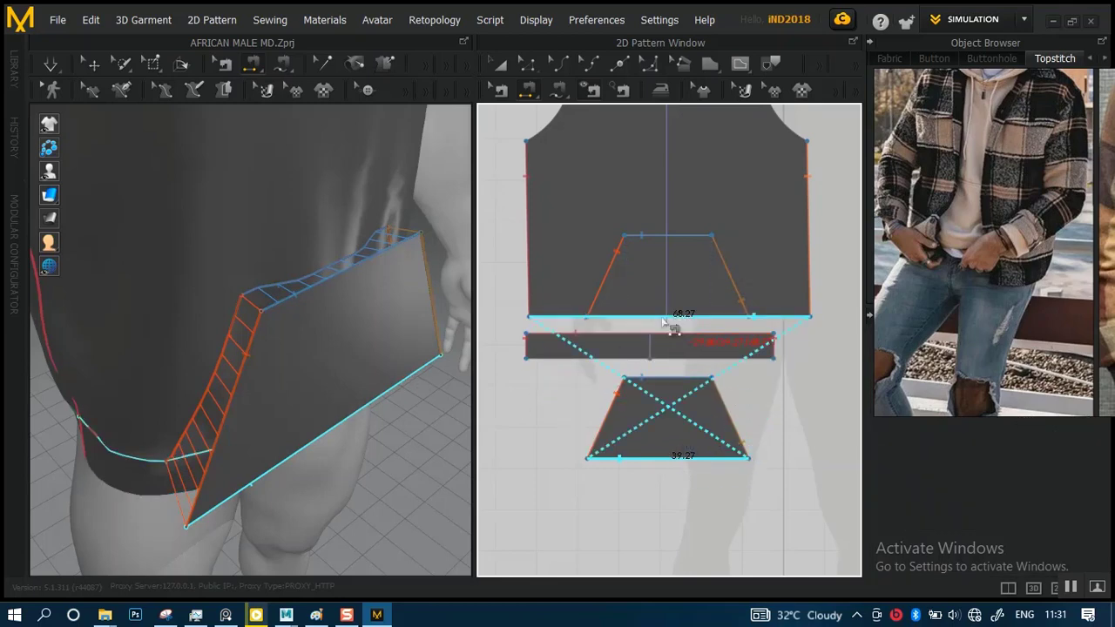
{"action": "right_click_drag", "start_coordinate": [340, 456], "coordinate": [306, 358]}
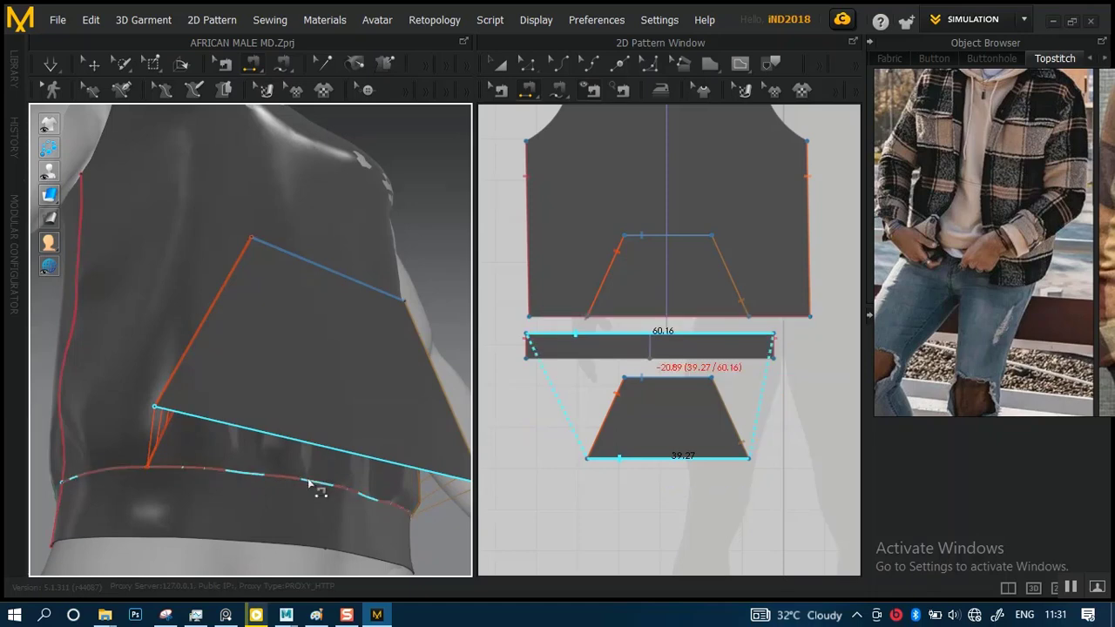
{"action": "left_click", "coordinate": [405, 312]}
{"action": "left_click", "coordinate": [501, 64]}
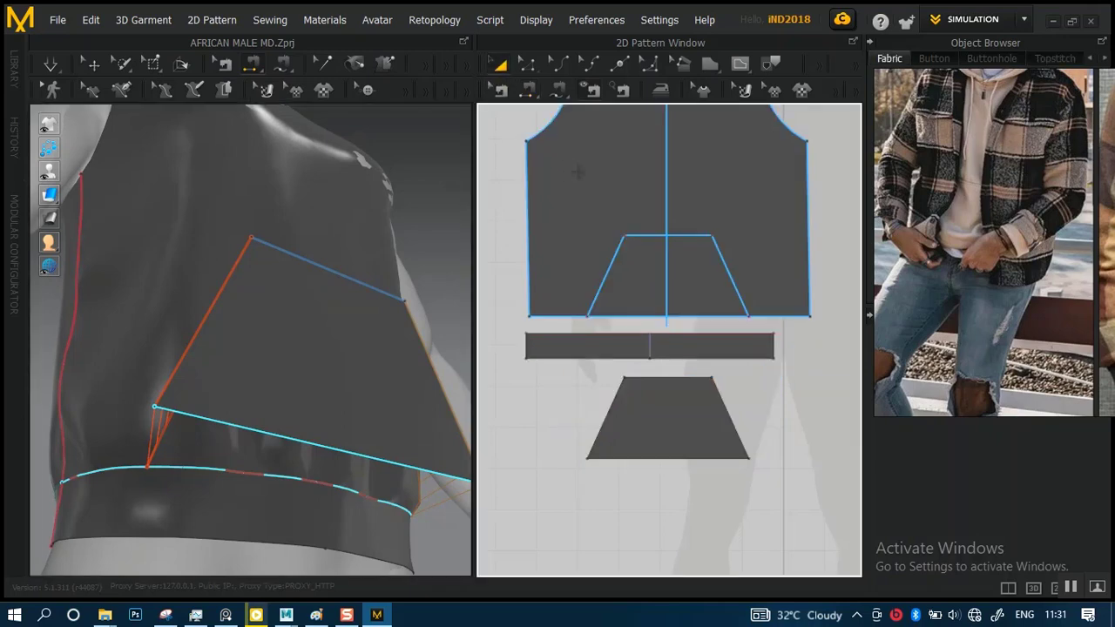
{"action": "right_click_drag", "start_coordinate": [348, 355], "coordinate": [348, 396]}
{"action": "middle_click_drag", "start_coordinate": [583, 157], "coordinate": [592, 238]}
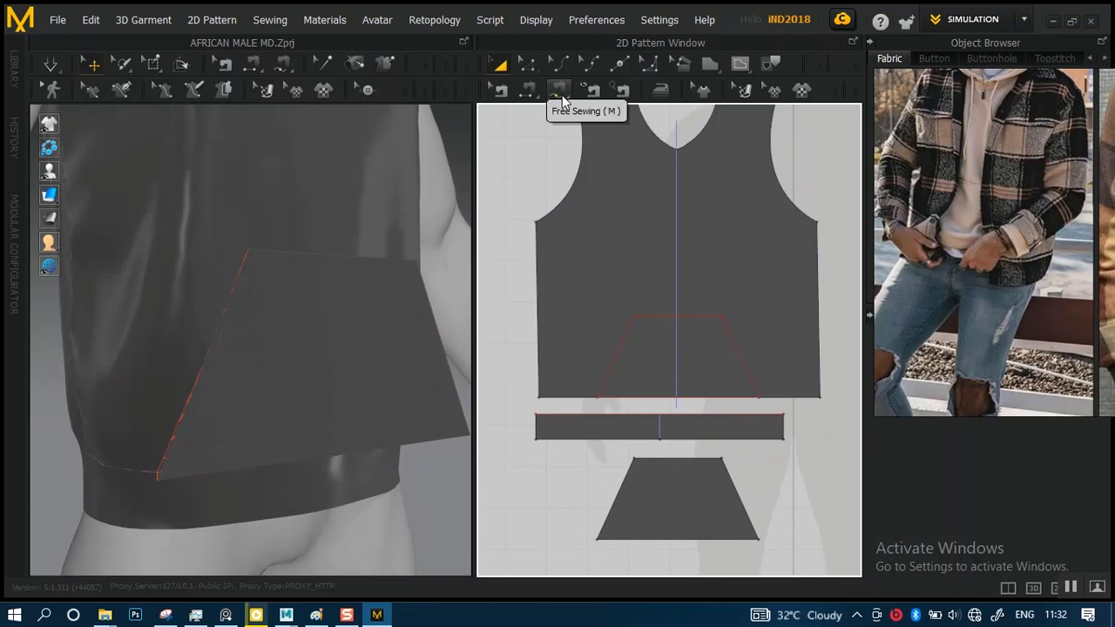
Pick the pocket piece's full bottom edge with Free Sewing, going from its left corner to its right corner
{"action": "left_click", "coordinate": [561, 96]}
{"action": "scroll", "coordinate": [669, 398], "scroll_direction": "up", "scroll_amount": 5}
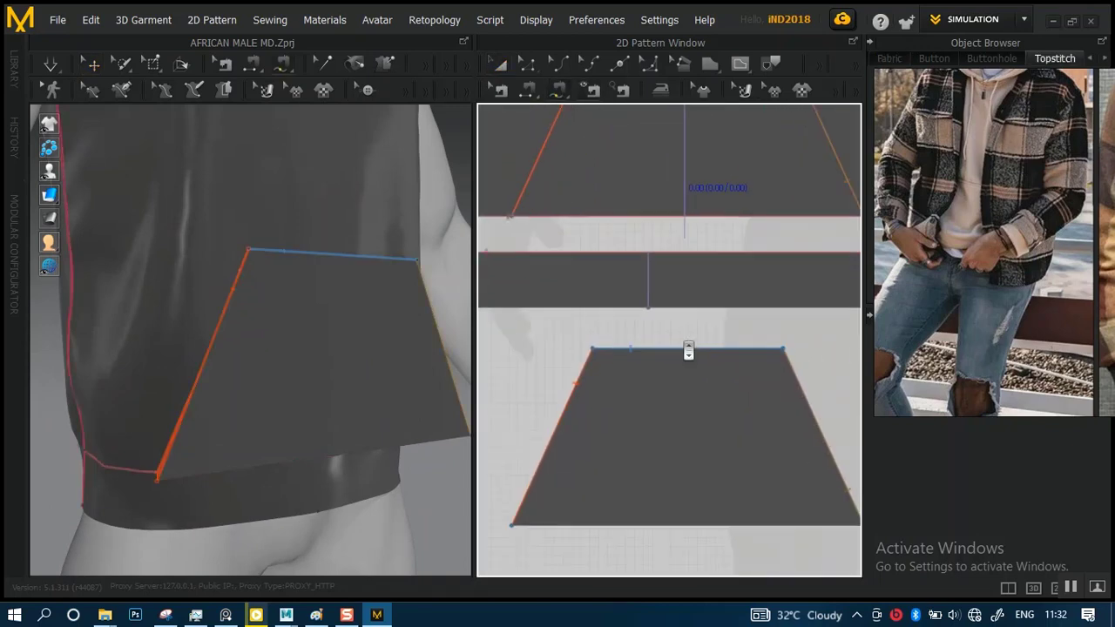
{"action": "scroll", "coordinate": [688, 351], "scroll_direction": "up", "scroll_amount": 1}
{"action": "middle_click_drag", "start_coordinate": [659, 279], "coordinate": [699, 186]}
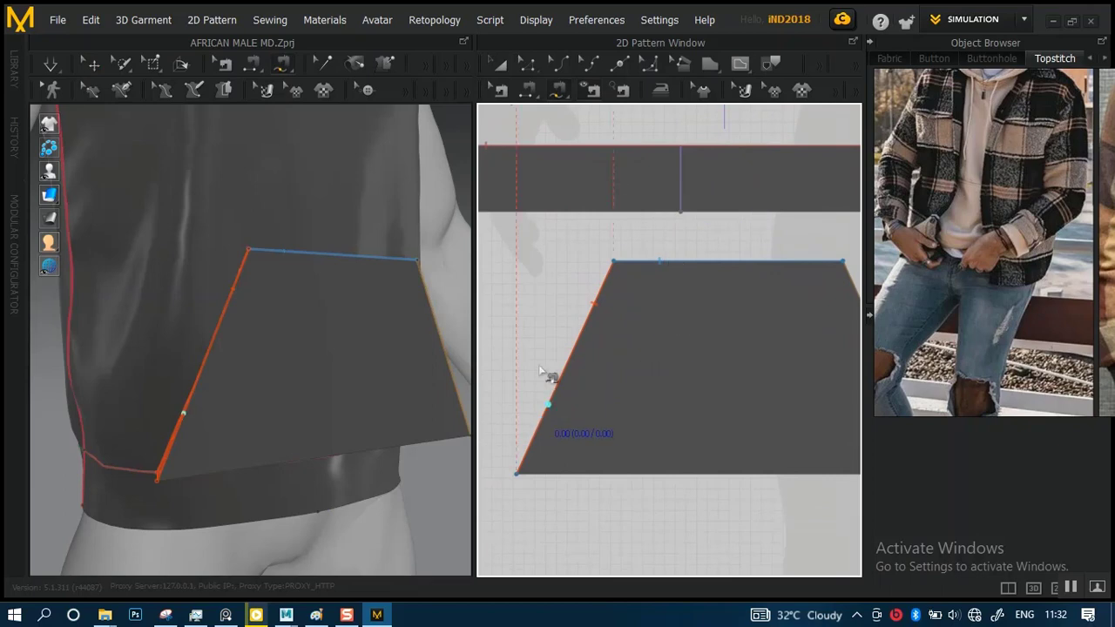
{"action": "middle_click_drag", "start_coordinate": [603, 256], "coordinate": [583, 370]}
{"action": "scroll", "coordinate": [514, 201], "scroll_direction": "down", "scroll_amount": 3}
{"action": "scroll", "coordinate": [515, 203], "scroll_direction": "up", "scroll_amount": 1}
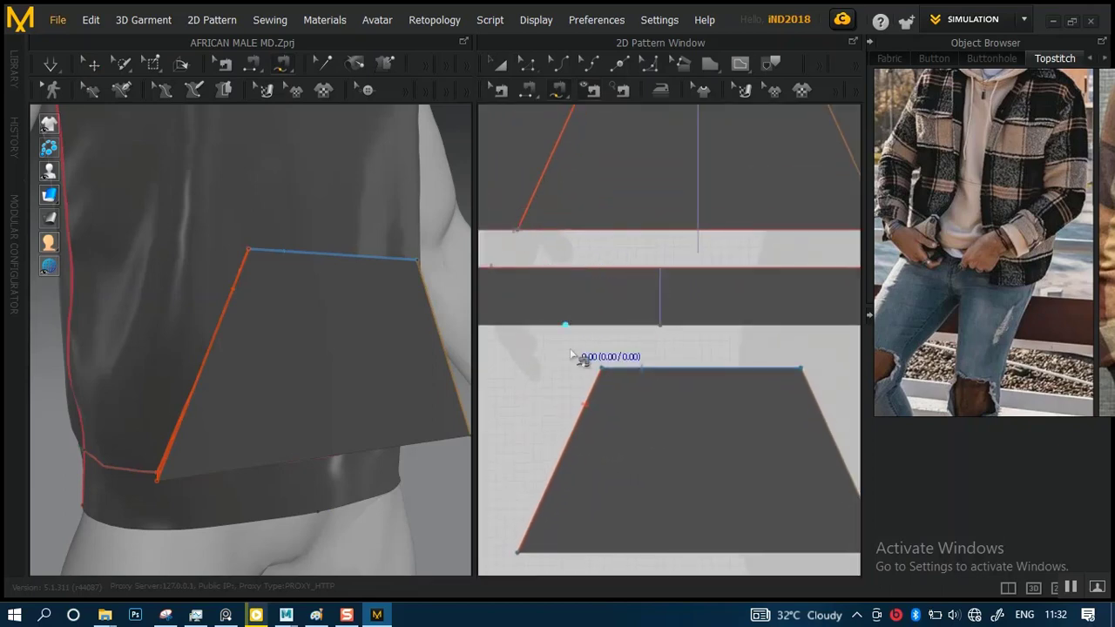
{"action": "middle_click_drag", "start_coordinate": [580, 469], "coordinate": [608, 306]}
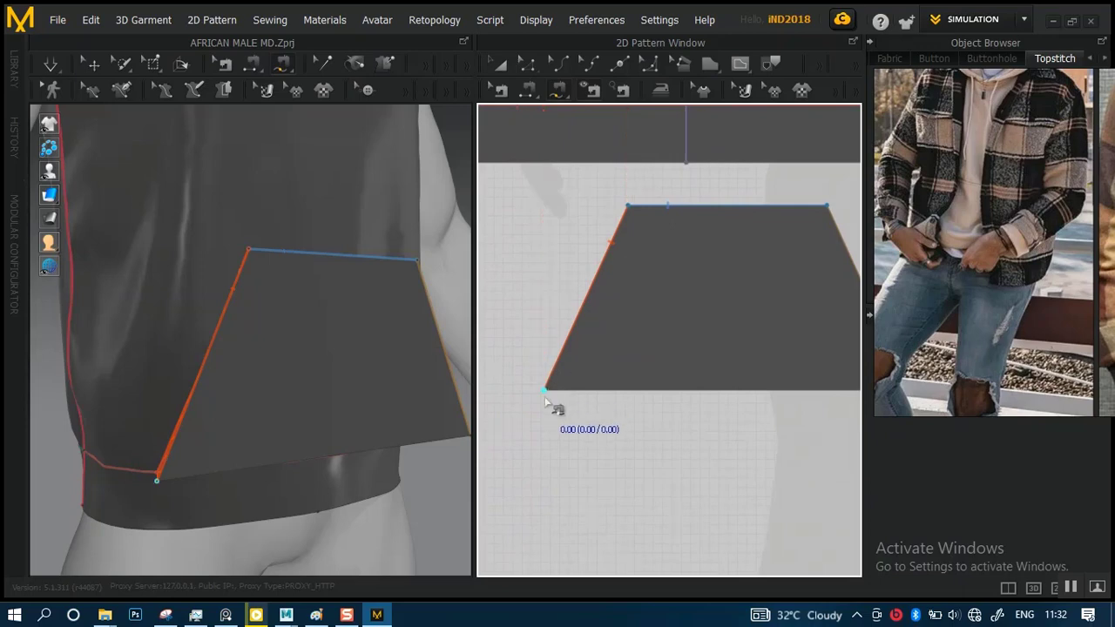
{"action": "left_click", "coordinate": [544, 398]}
{"action": "middle_click_drag", "start_coordinate": [698, 397], "coordinate": [563, 397]}
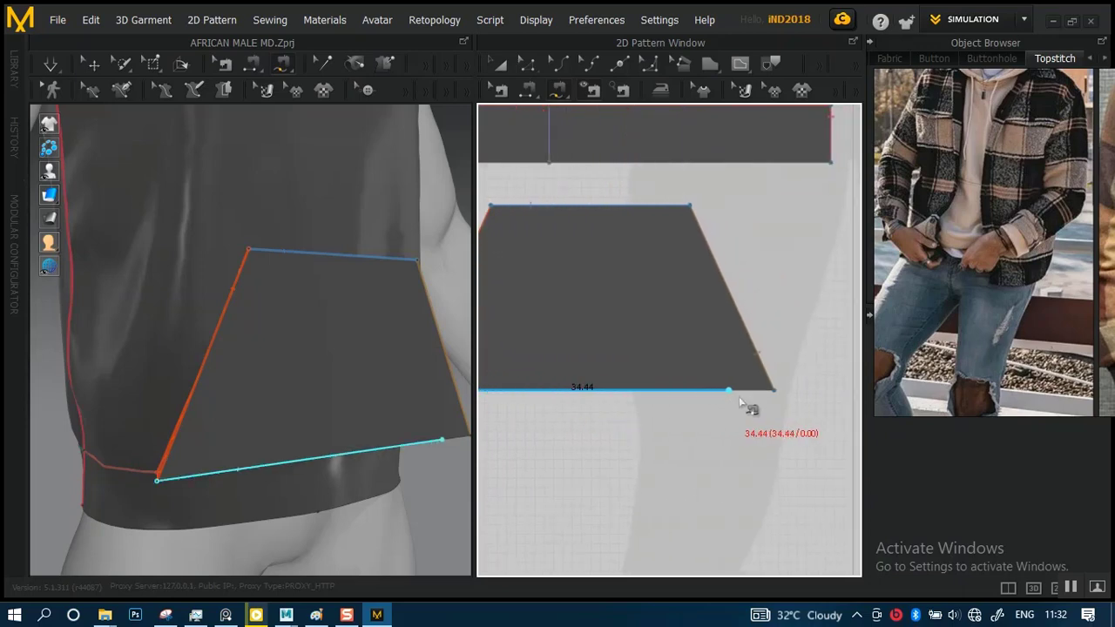
{"action": "left_click", "coordinate": [772, 391]}
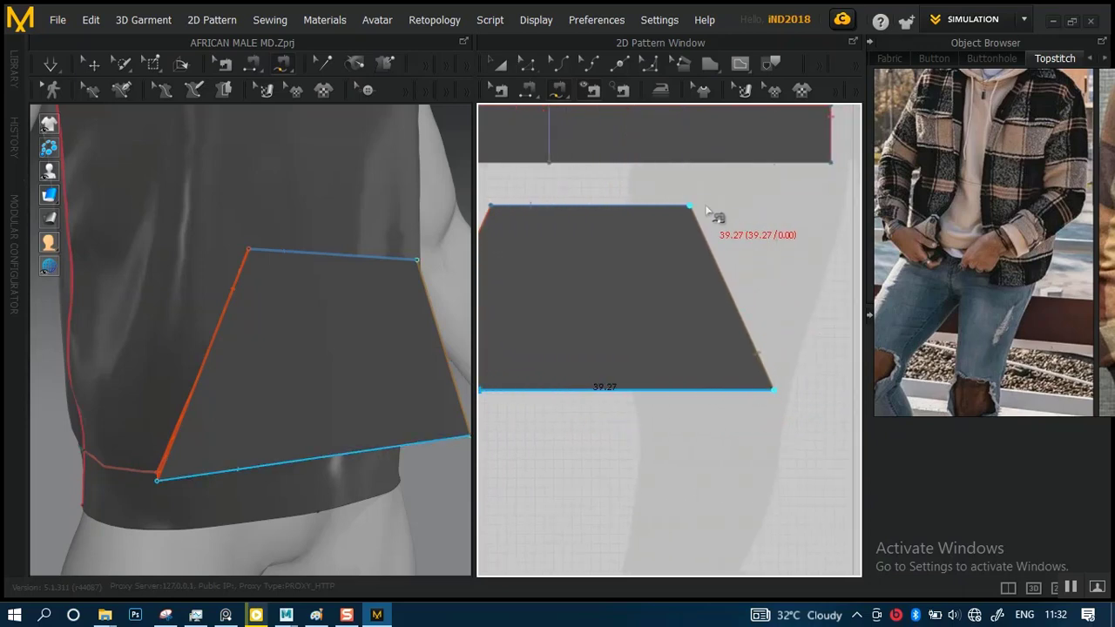
Try to match that edge to the front body's hem between the outline's corners from right to left, and undo the seam
{"action": "middle_click_drag", "start_coordinate": [715, 213], "coordinate": [776, 459]}
{"action": "middle_click_drag", "start_coordinate": [566, 311], "coordinate": [651, 272]}
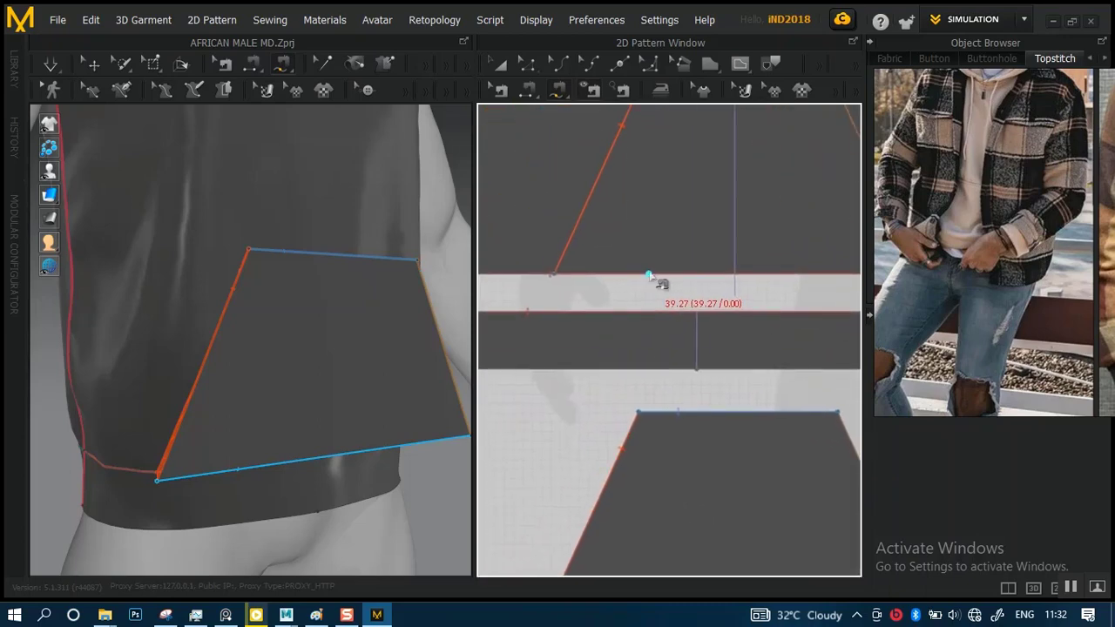
{"action": "middle_click_drag", "start_coordinate": [850, 273], "coordinate": [730, 266]}
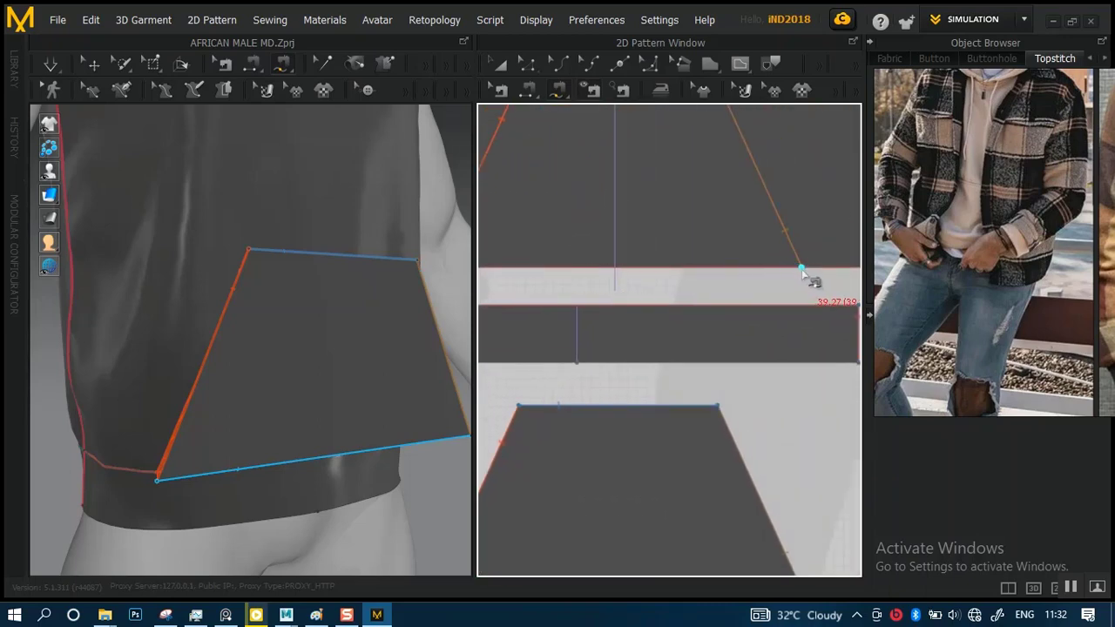
{"action": "left_click", "coordinate": [802, 269]}
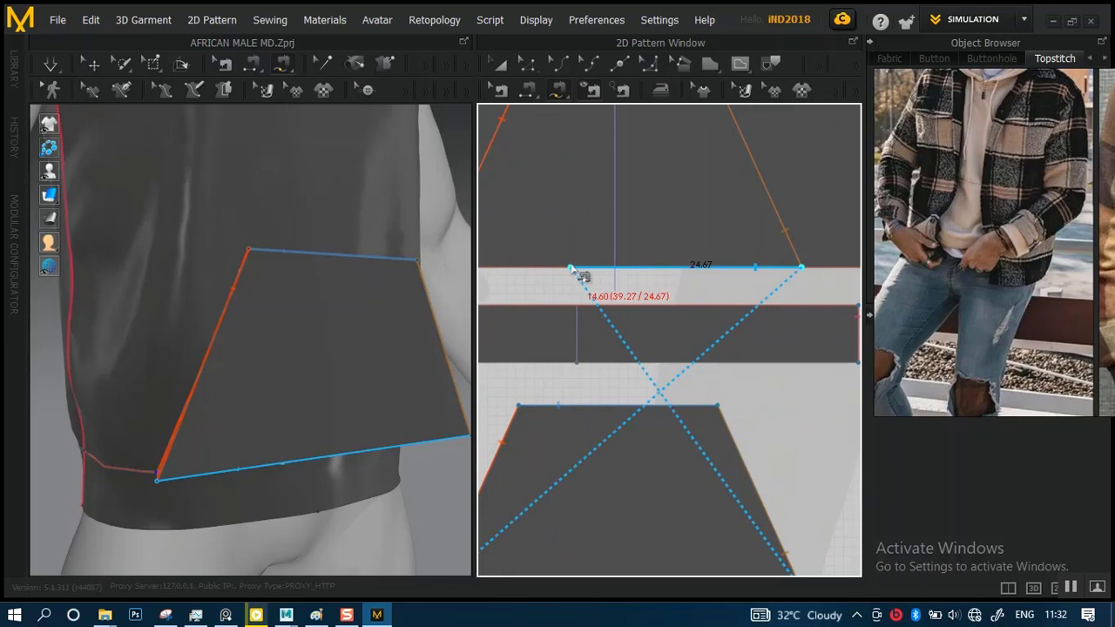
{"action": "left_click", "coordinate": [528, 271]}
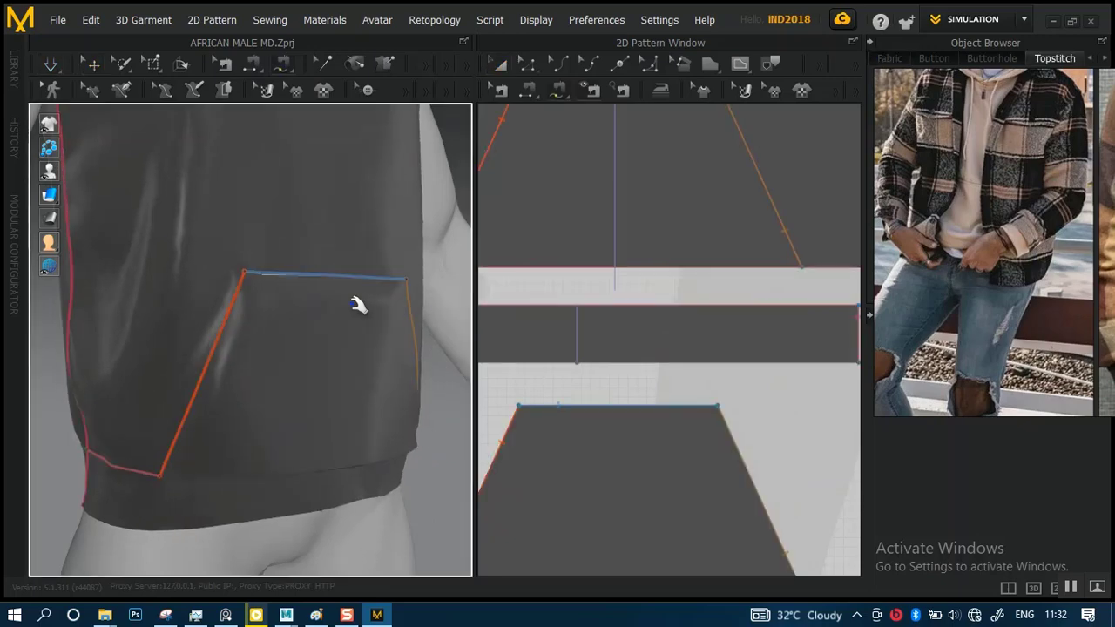
{"action": "key", "text": "ctrl+z"}
Free-sew the pocket piece's full bottom edge to the front body's hem between the two outline corners, keeping the same direction on both
{"action": "middle_click_drag", "start_coordinate": [676, 337], "coordinate": [756, 280]}
{"action": "scroll", "coordinate": [668, 262], "scroll_direction": "down", "scroll_amount": 3}
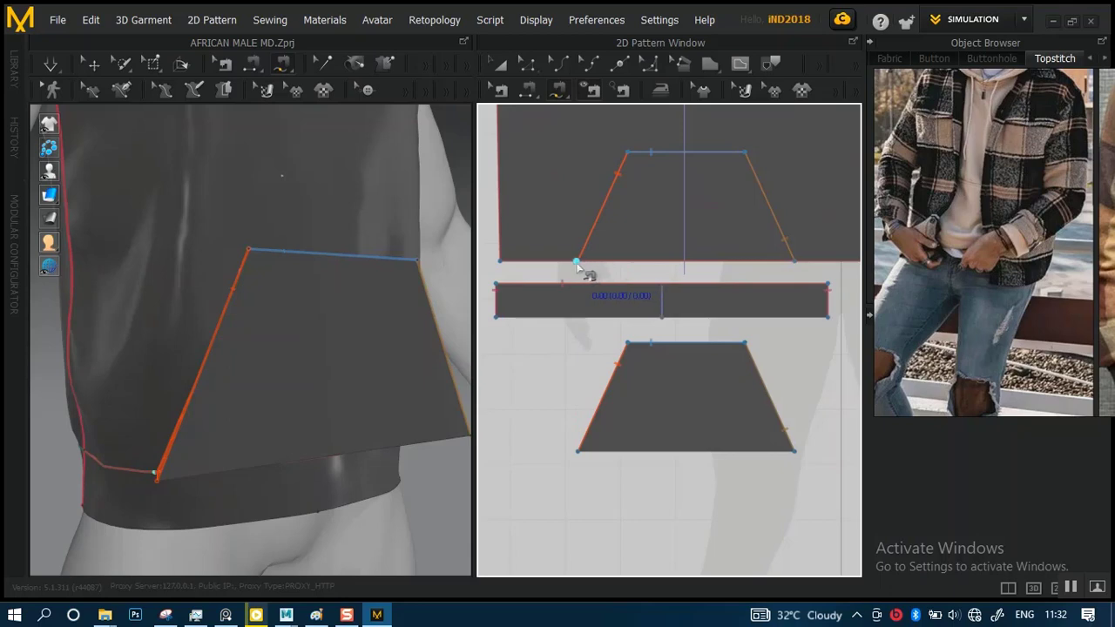
{"action": "middle_click_drag", "start_coordinate": [617, 406], "coordinate": [706, 342]}
{"action": "scroll", "coordinate": [632, 321], "scroll_direction": "up", "scroll_amount": 5}
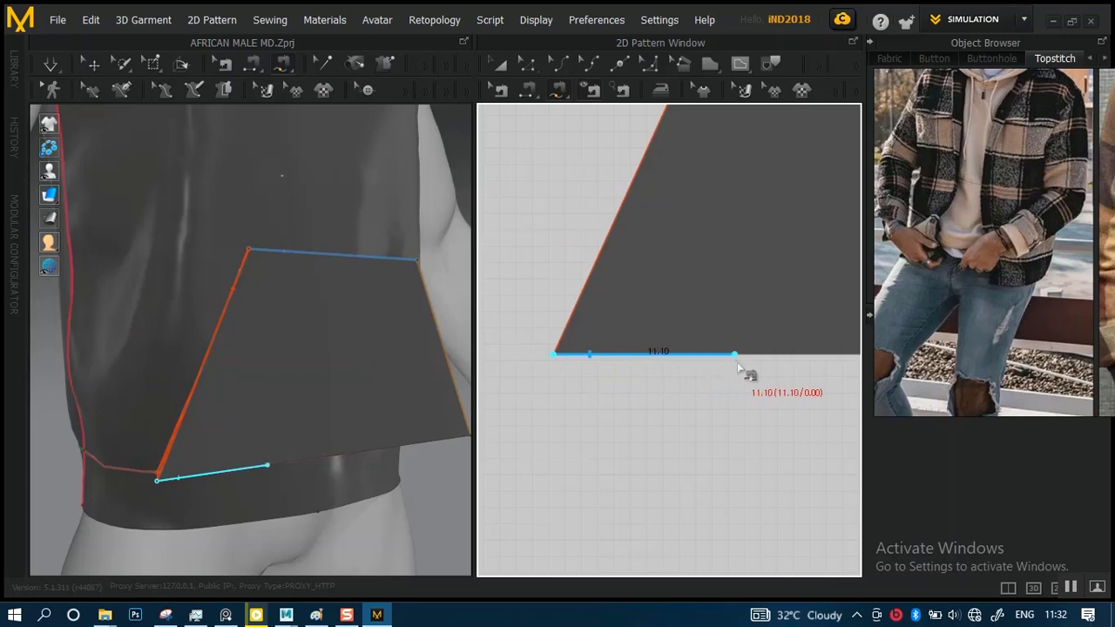
{"action": "scroll", "coordinate": [684, 348], "scroll_direction": "down", "scroll_amount": 4}
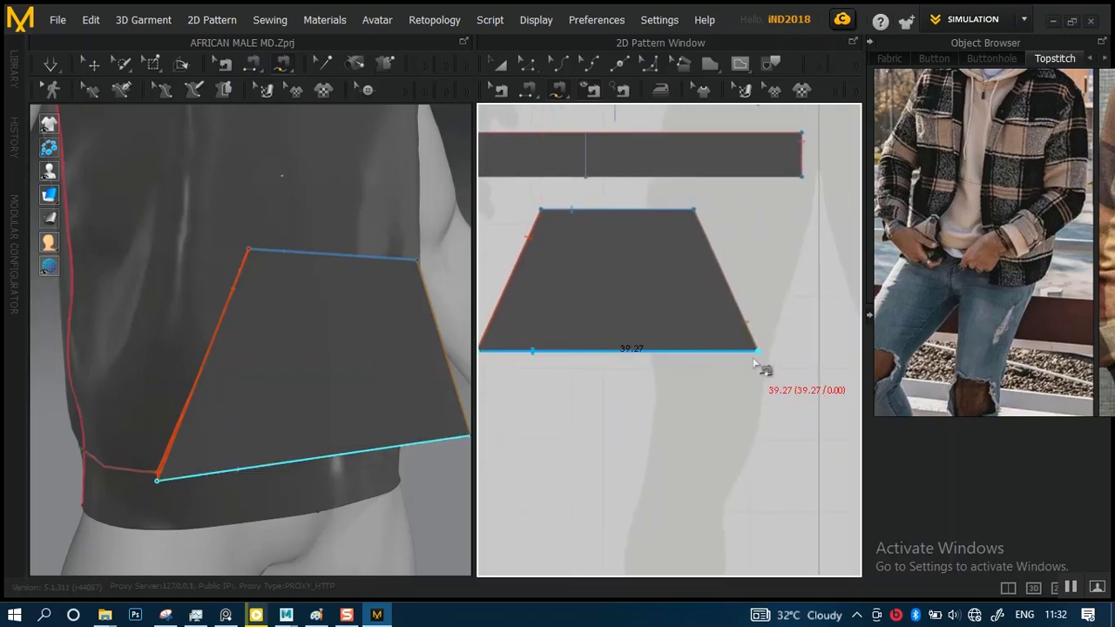
{"action": "left_click", "coordinate": [757, 352]}
{"action": "middle_click_drag", "start_coordinate": [626, 242], "coordinate": [698, 420]}
{"action": "left_click", "coordinate": [551, 280]}
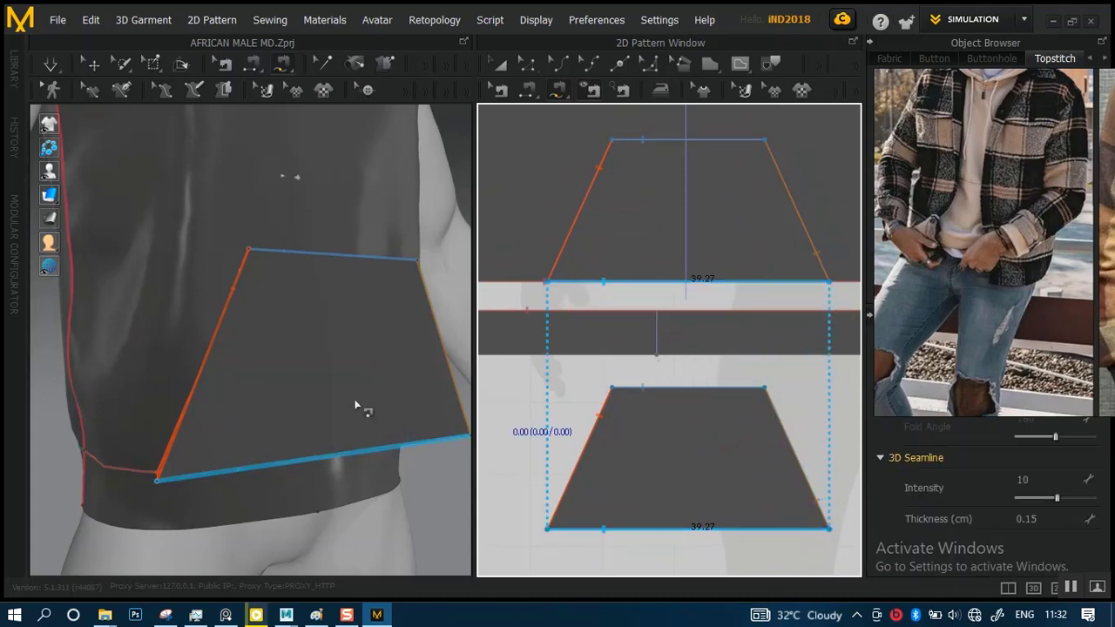
Examine the seam joining the pocket's bottom edge to the front hem with Edit Sewing, in both the pattern and the garment
{"action": "right_click_drag", "start_coordinate": [355, 405], "coordinate": [407, 341]}
{"action": "scroll", "coordinate": [772, 383], "scroll_direction": "down", "scroll_amount": 1}
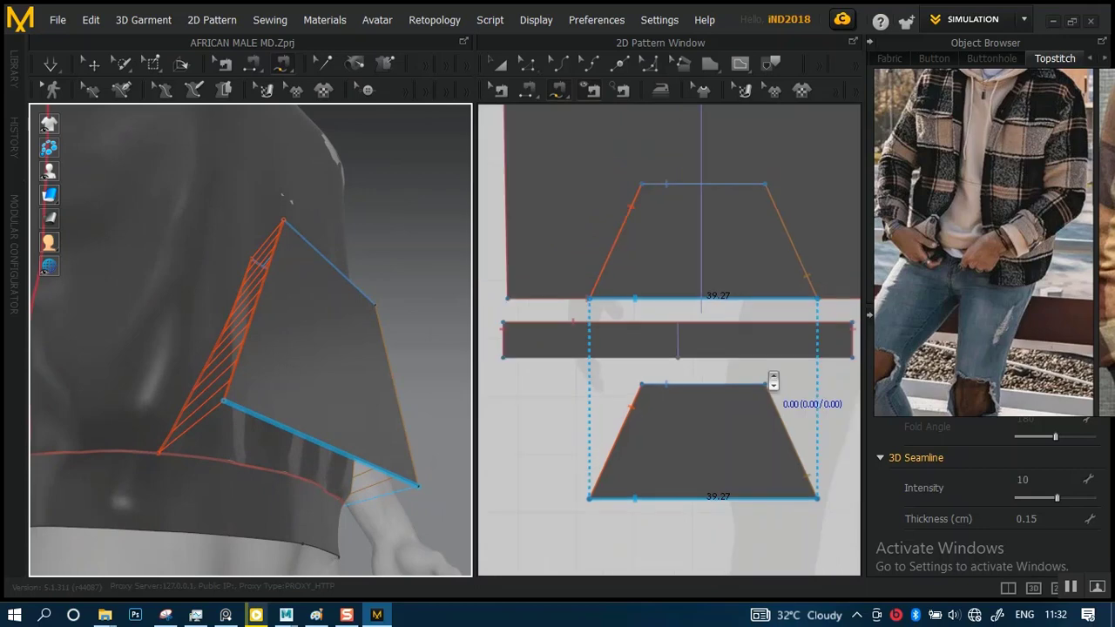
{"action": "scroll", "coordinate": [771, 381], "scroll_direction": "up", "scroll_amount": 2}
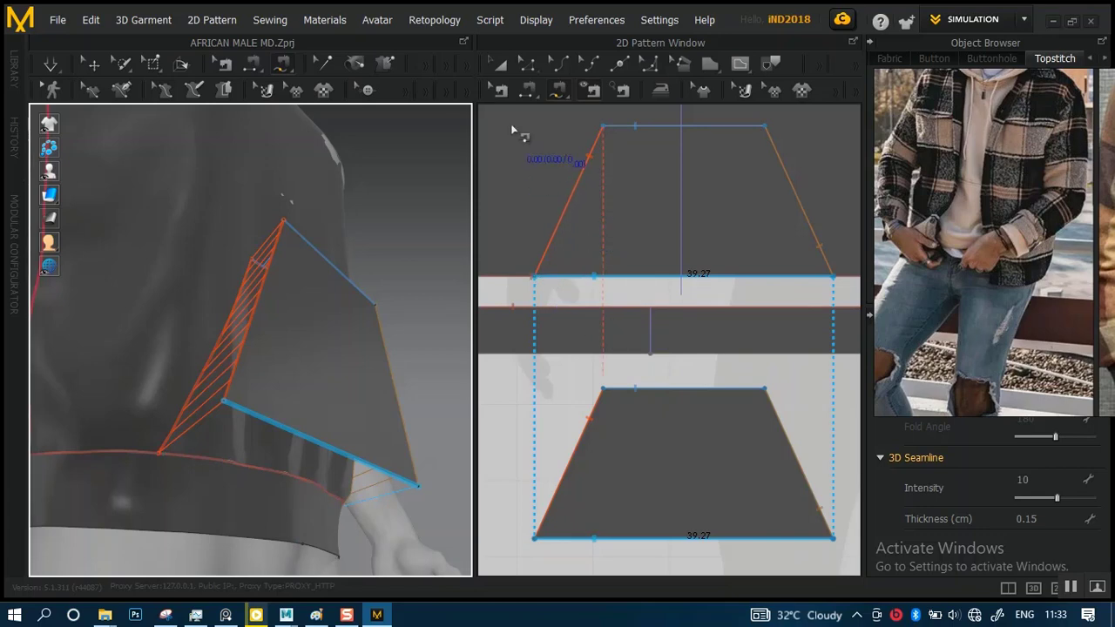
{"action": "key", "text": "b"}
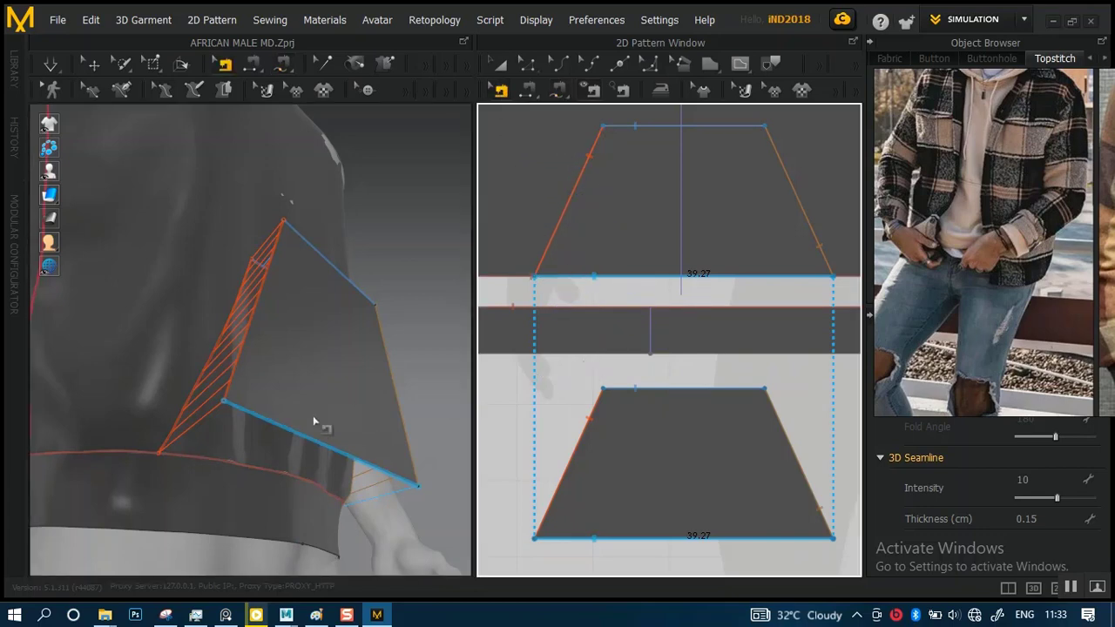
{"action": "scroll", "coordinate": [546, 398], "scroll_direction": "down", "scroll_amount": 2}
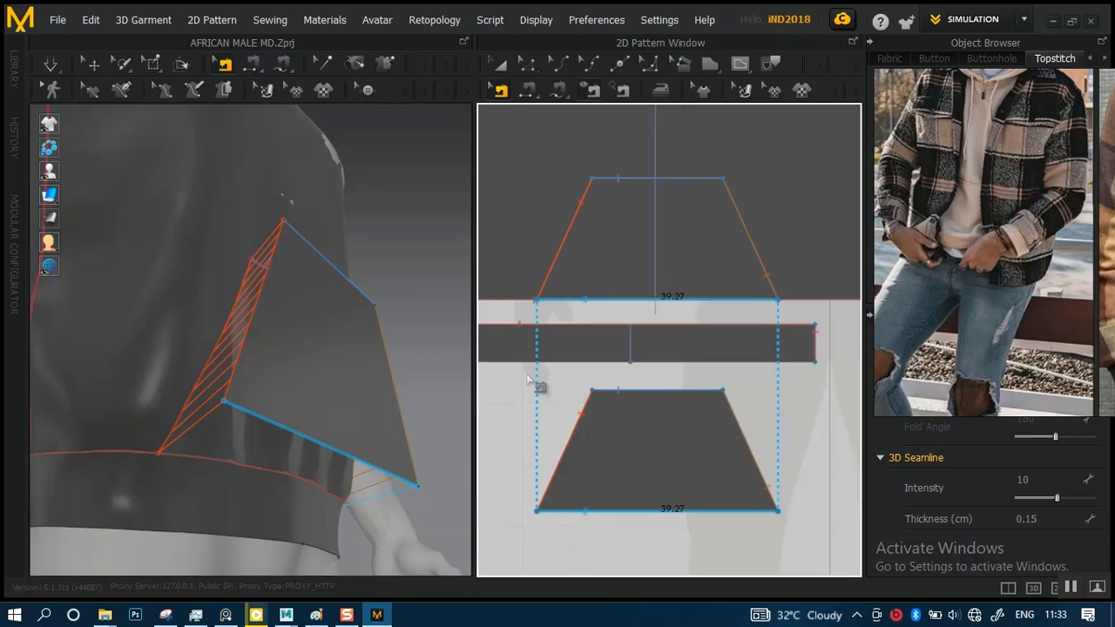
{"action": "left_click", "coordinate": [512, 371]}
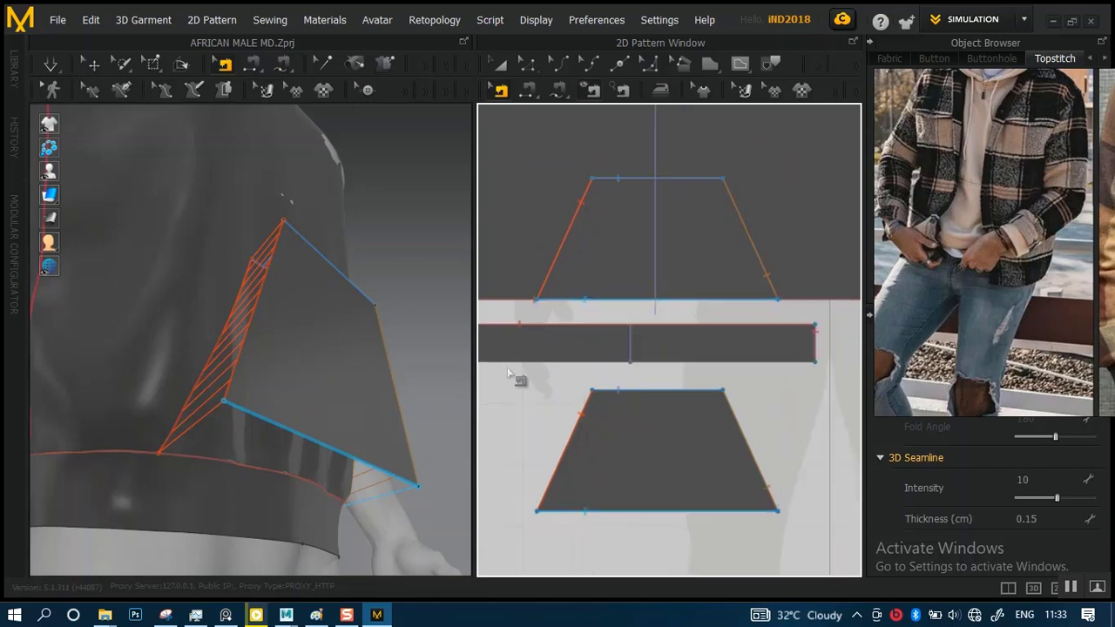
{"action": "left_click", "coordinate": [558, 305]}
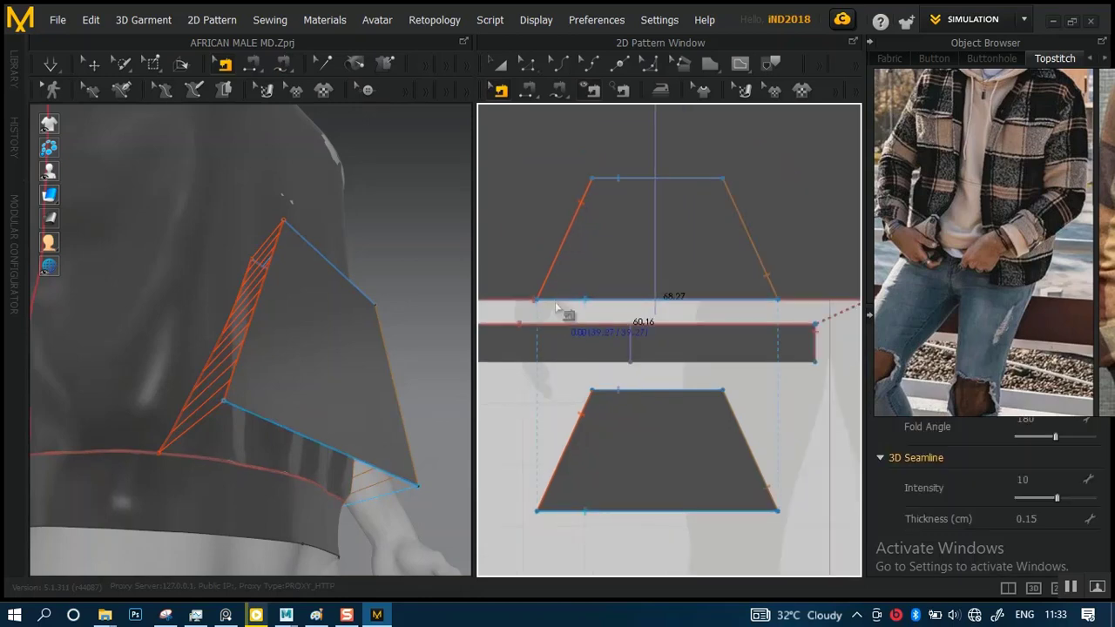
{"action": "left_click", "coordinate": [692, 518]}
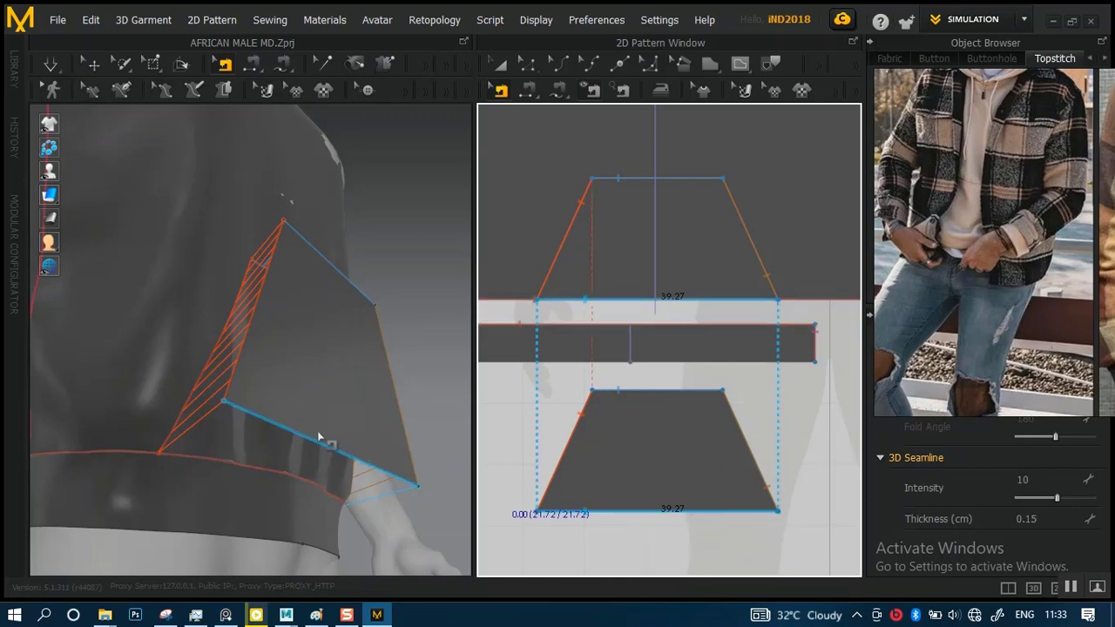
{"action": "right_click_drag", "start_coordinate": [326, 418], "coordinate": [418, 399]}
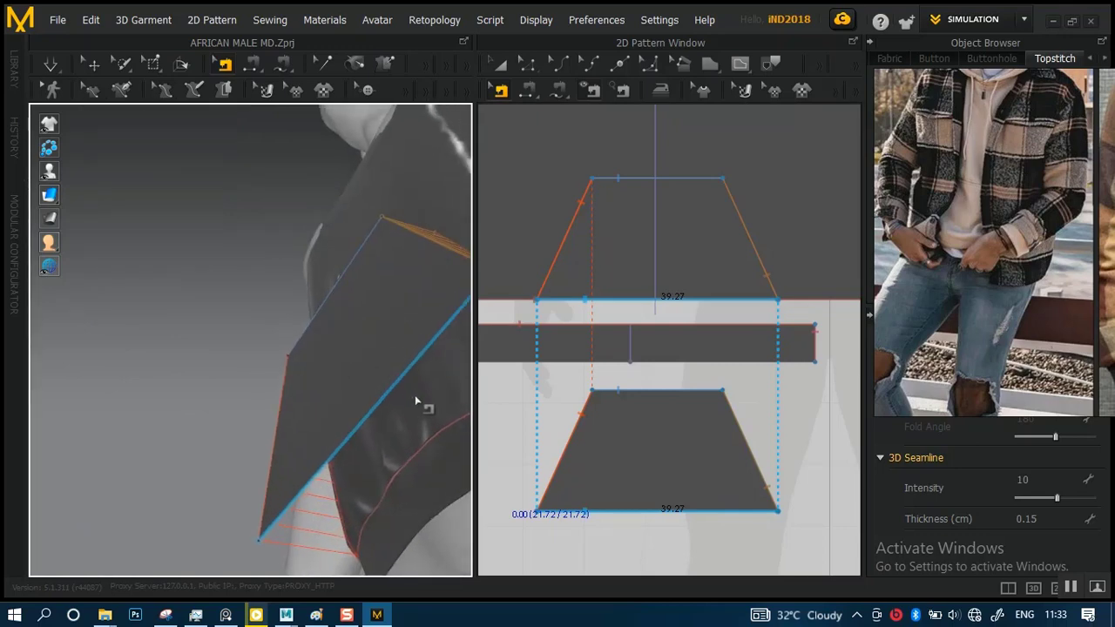
Simulate the garment to drape the sewn pocket against the front body
{"action": "key", "text": "space"}
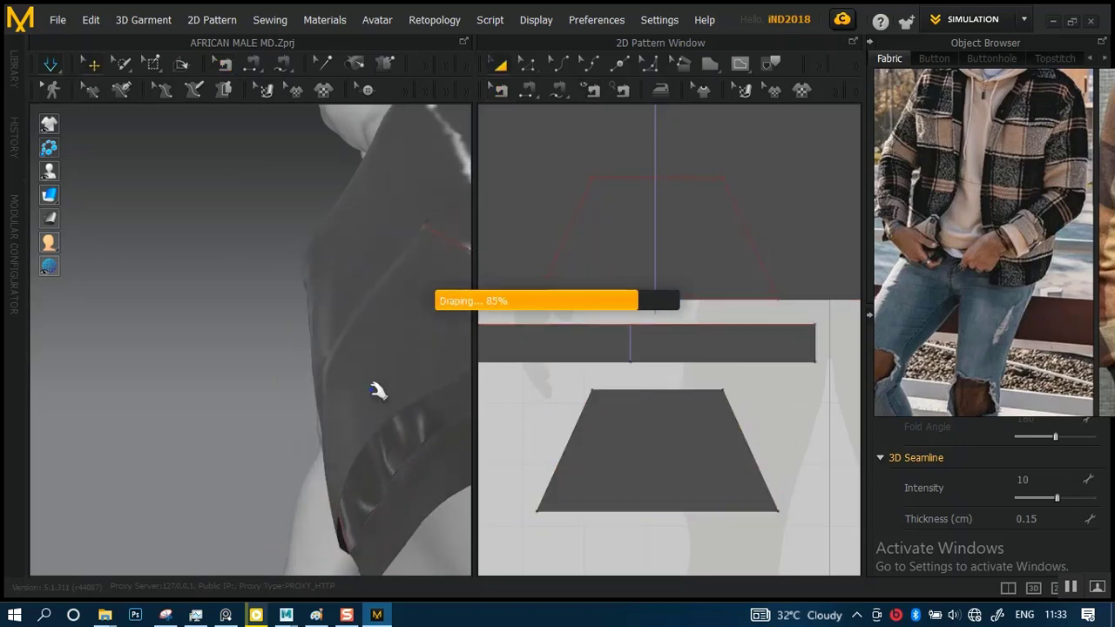
{"action": "right_click_drag", "start_coordinate": [393, 447], "coordinate": [267, 398]}
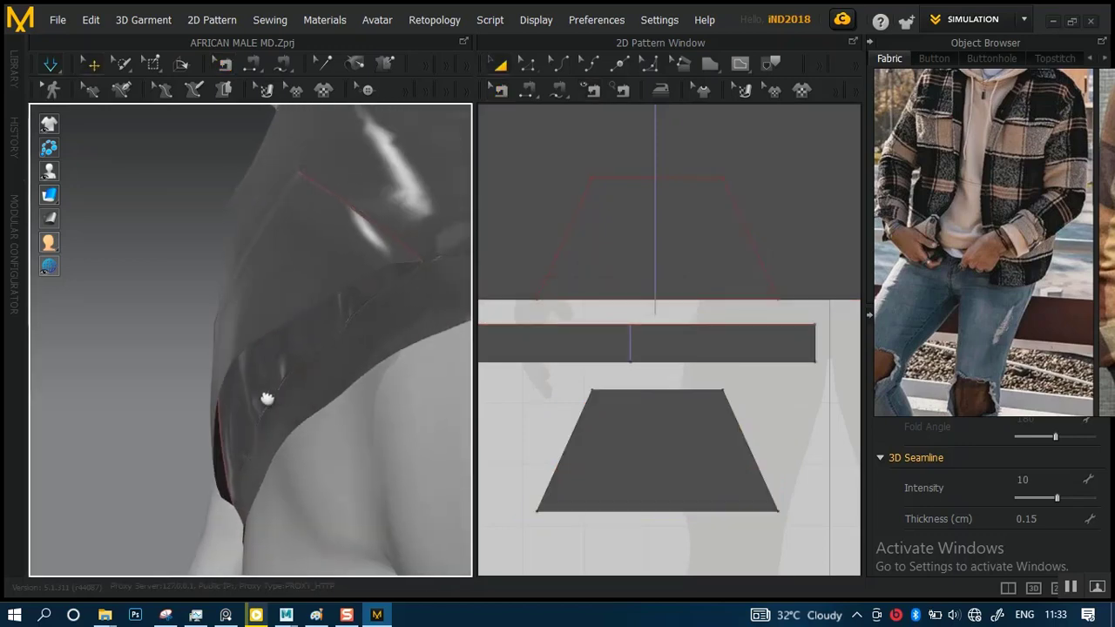
{"action": "scroll", "coordinate": [399, 382], "scroll_direction": "up", "scroll_amount": 2}
Inspect the draped pocket's seams with Edit Sewing, selecting the bottom seam on the pocket piece and on the front hem
{"action": "key", "text": "b"}
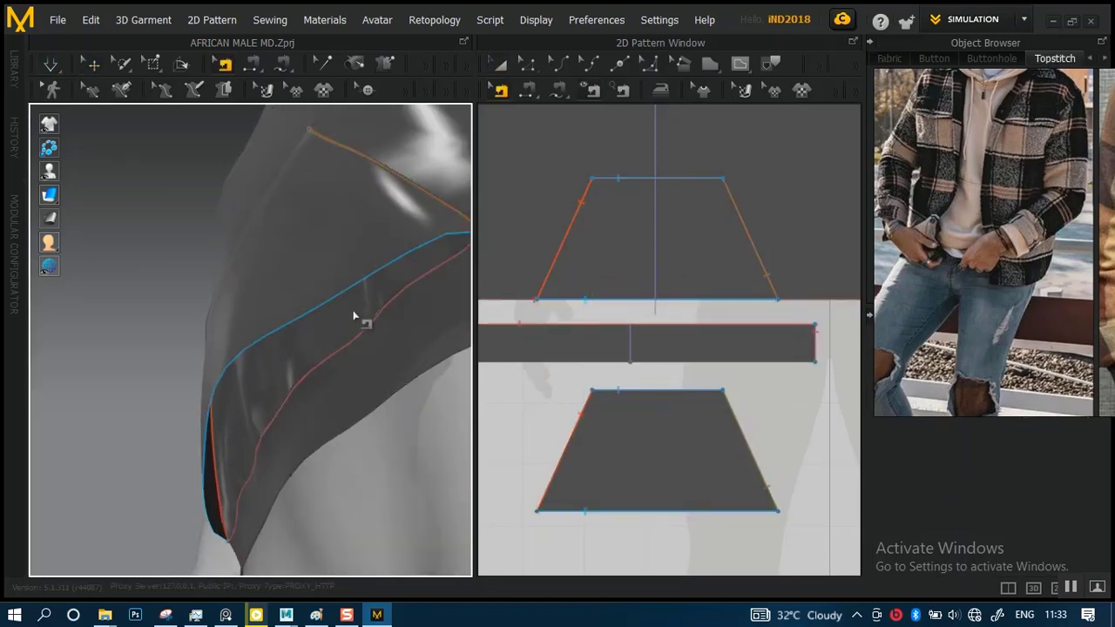
{"action": "right_click_drag", "start_coordinate": [354, 316], "coordinate": [384, 276]}
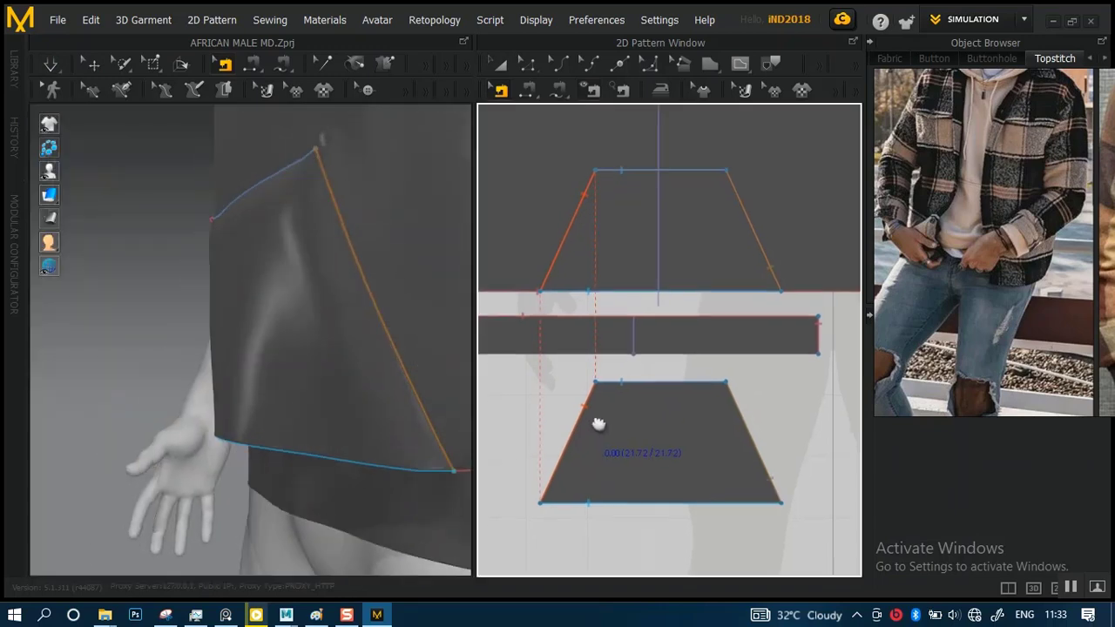
{"action": "scroll", "coordinate": [598, 423], "scroll_direction": "up", "scroll_amount": 5}
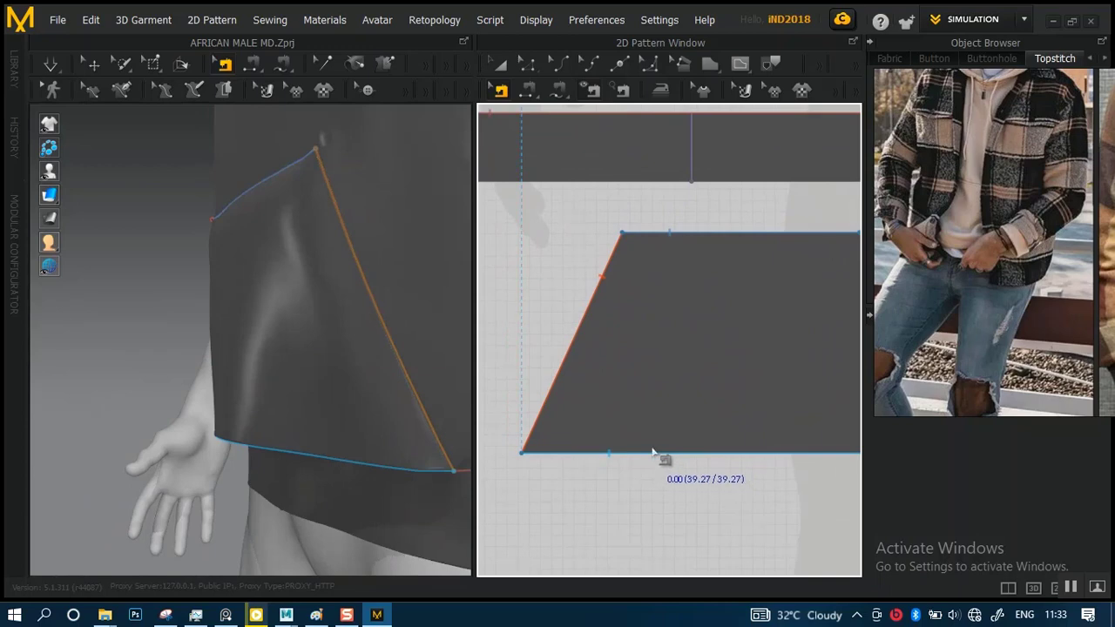
{"action": "left_click", "coordinate": [652, 452]}
{"action": "middle_click_drag", "start_coordinate": [670, 363], "coordinate": [669, 485]}
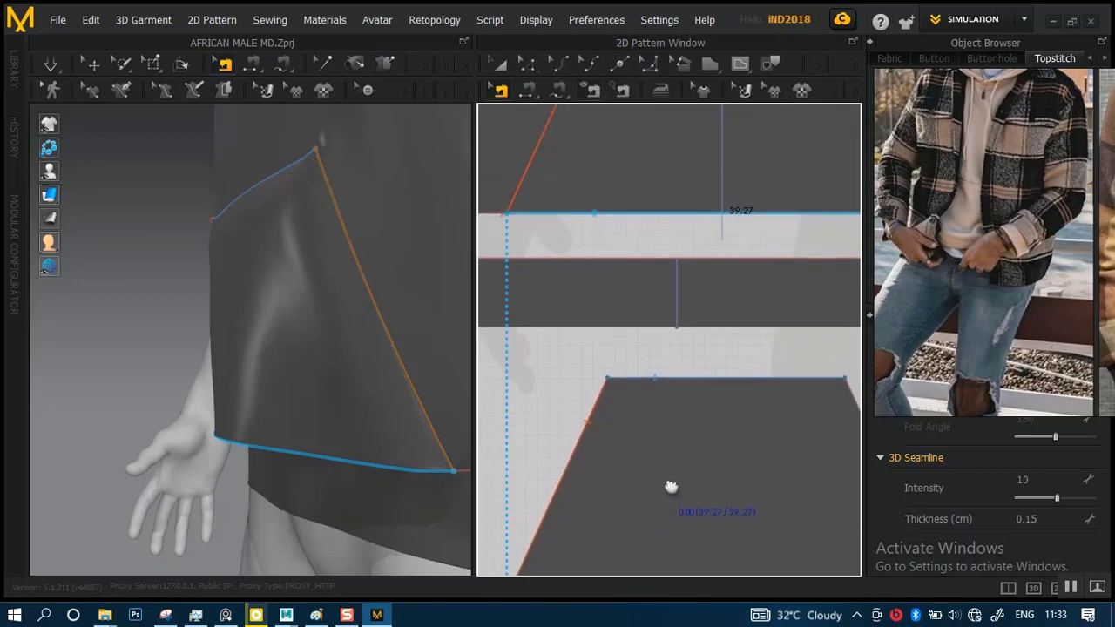
{"action": "left_click", "coordinate": [692, 220]}
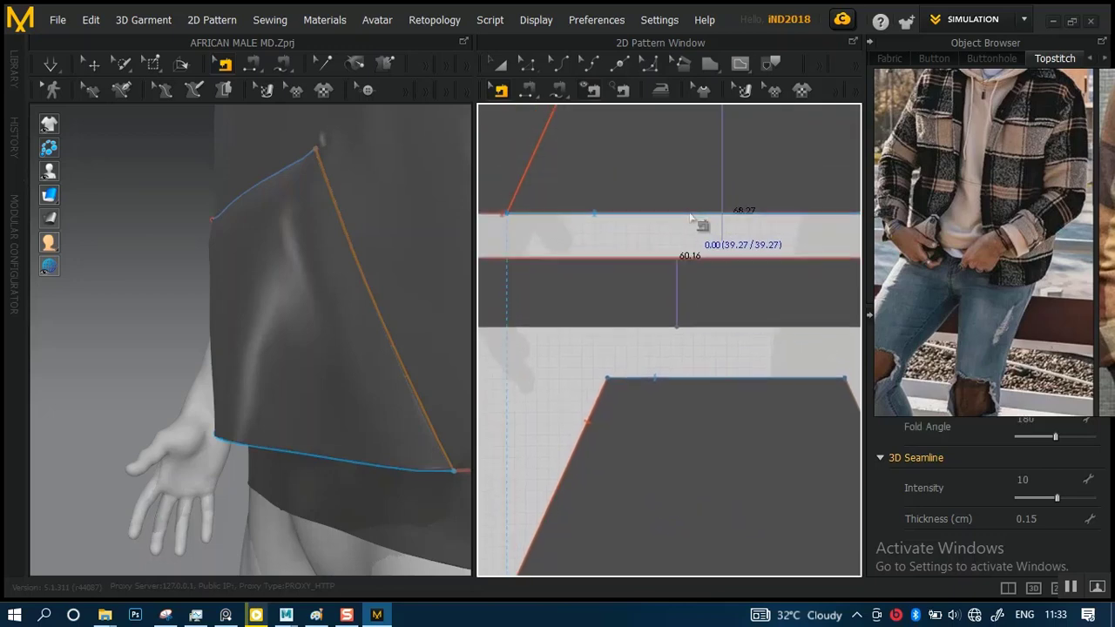
{"action": "middle_click_drag", "start_coordinate": [652, 373], "coordinate": [687, 207]}
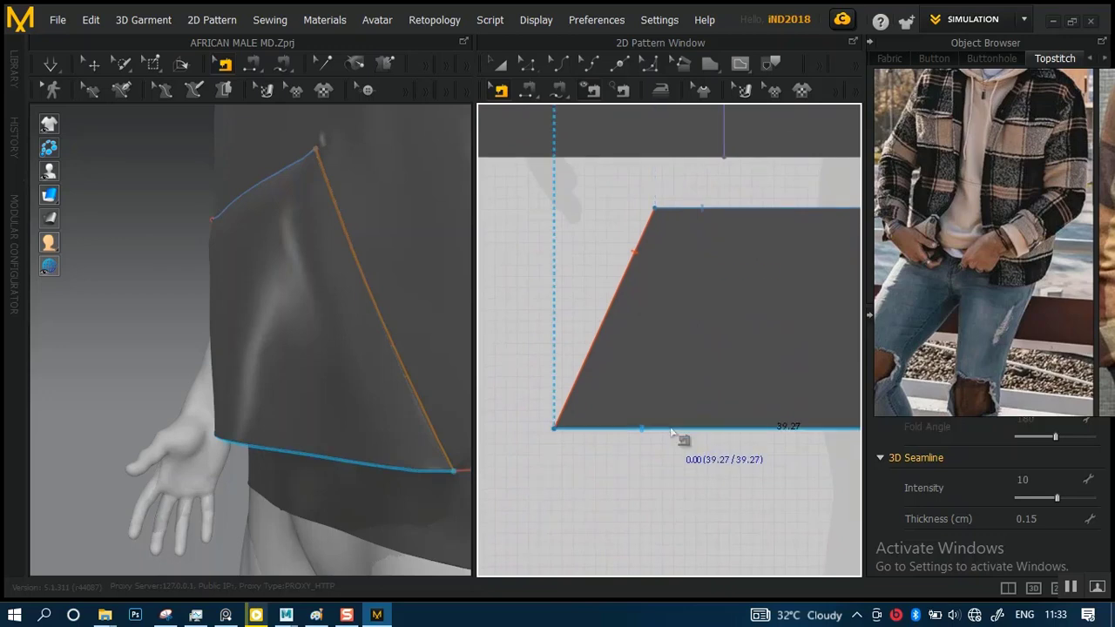
Reverse the seam joining the pocket's bottom edge to the front hem, check how its ends cross, and restore its original direction
{"action": "right_click", "coordinate": [671, 432]}
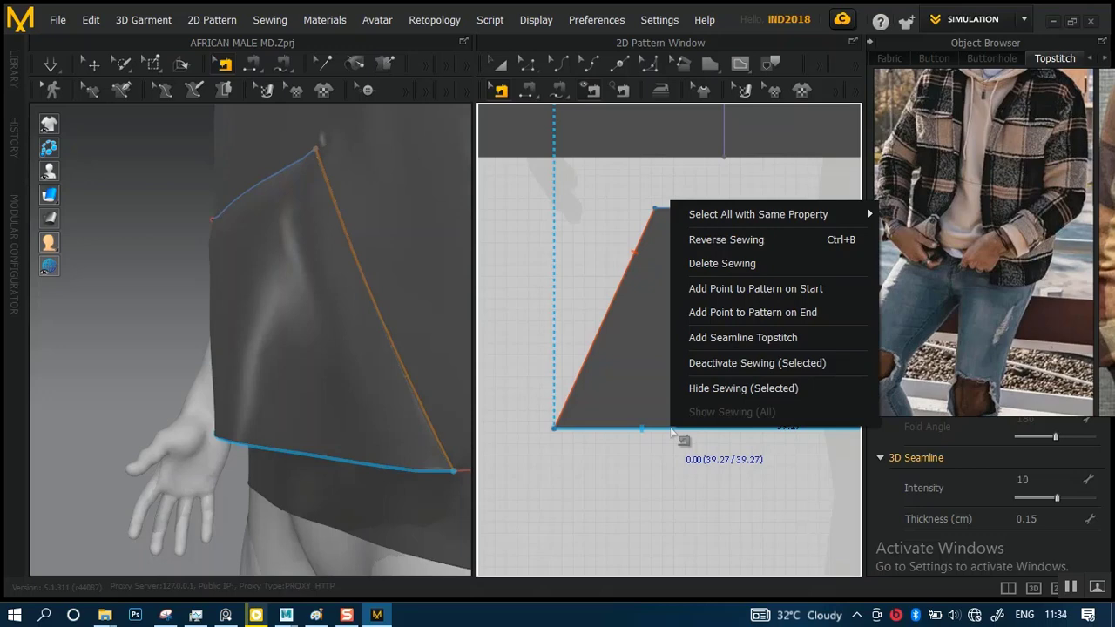
{"action": "left_click", "coordinate": [739, 243]}
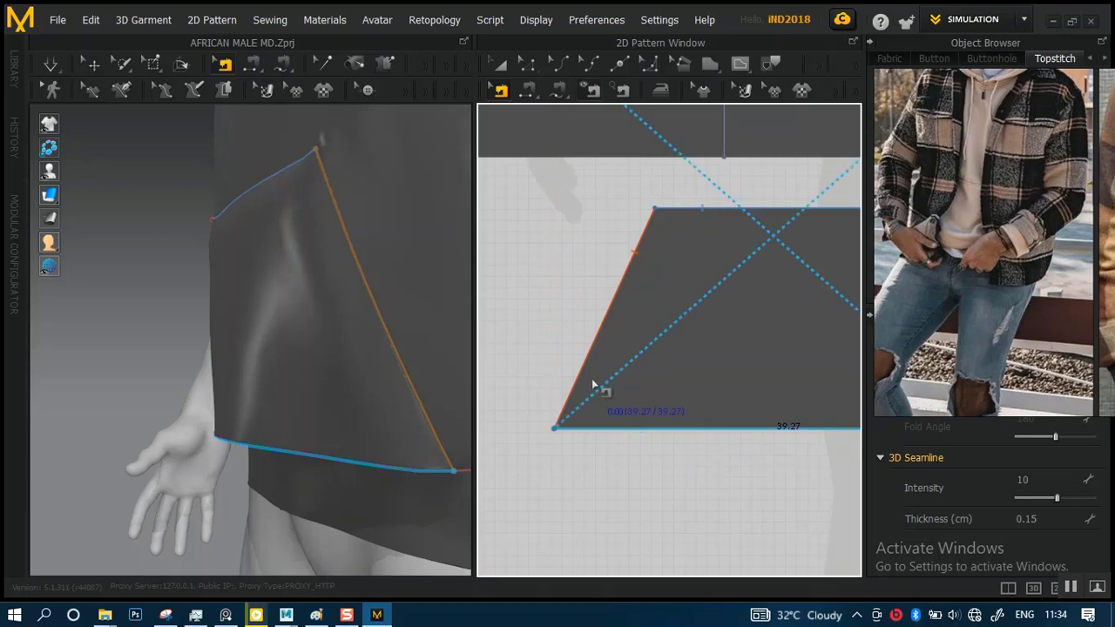
{"action": "right_click_drag", "start_coordinate": [340, 445], "coordinate": [340, 386]}
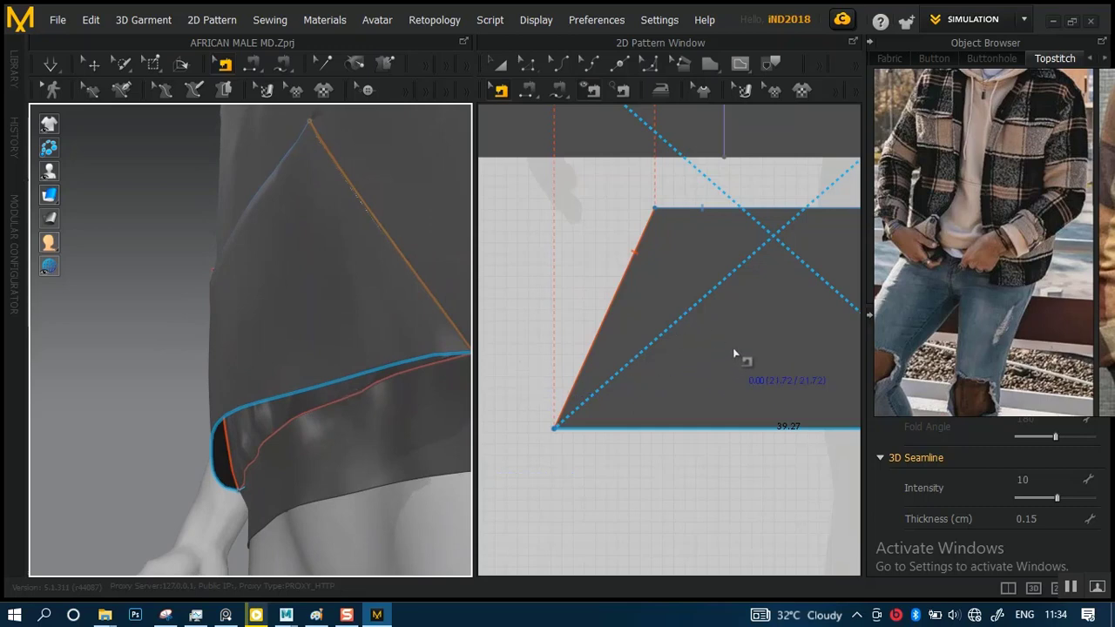
{"action": "scroll", "coordinate": [707, 364], "scroll_direction": "down", "scroll_amount": 1}
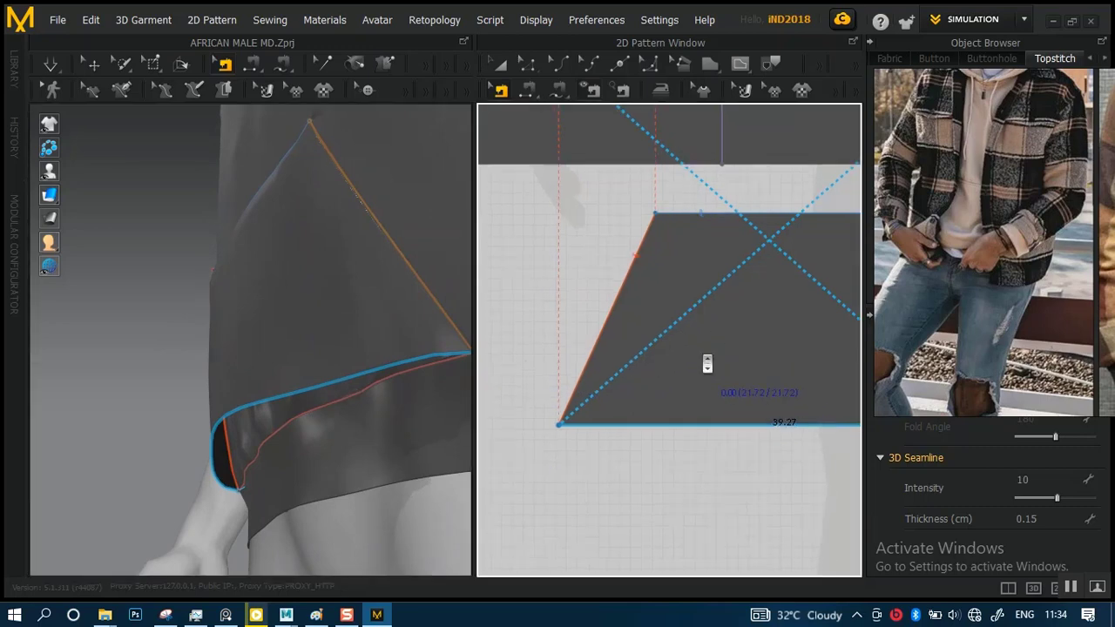
{"action": "scroll", "coordinate": [707, 364], "scroll_direction": "down", "scroll_amount": 2}
{"action": "right_click_drag", "start_coordinate": [691, 304], "coordinate": [669, 372]}
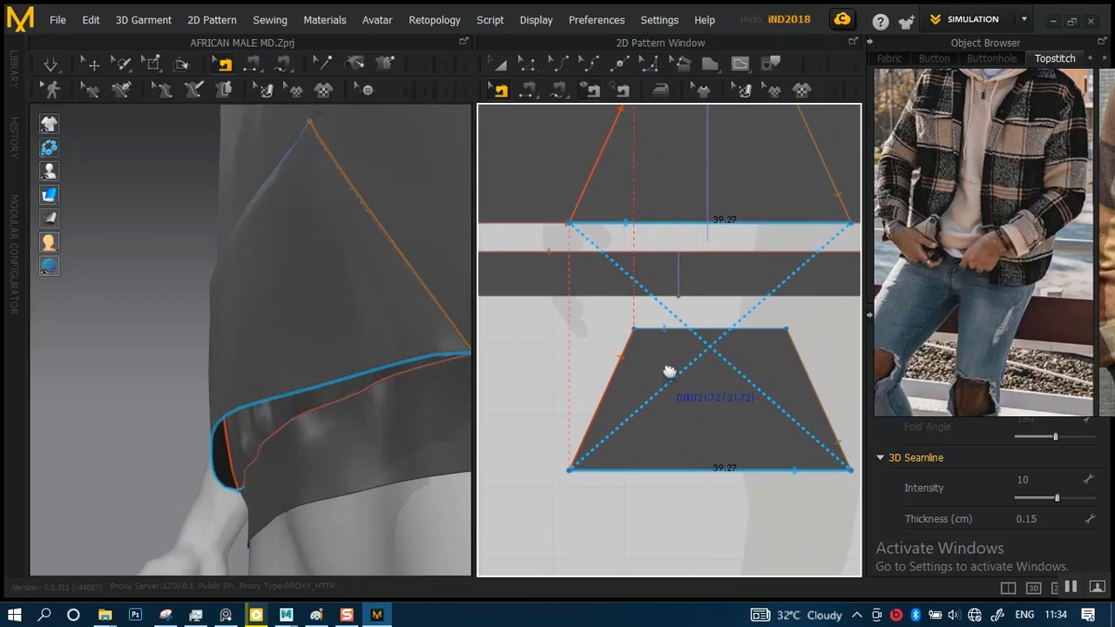
{"action": "key", "text": "ctrl+b"}
Delete the sewing that joins the front body's hem to the upper edge of the waistband
{"action": "right_click", "coordinate": [593, 223]}
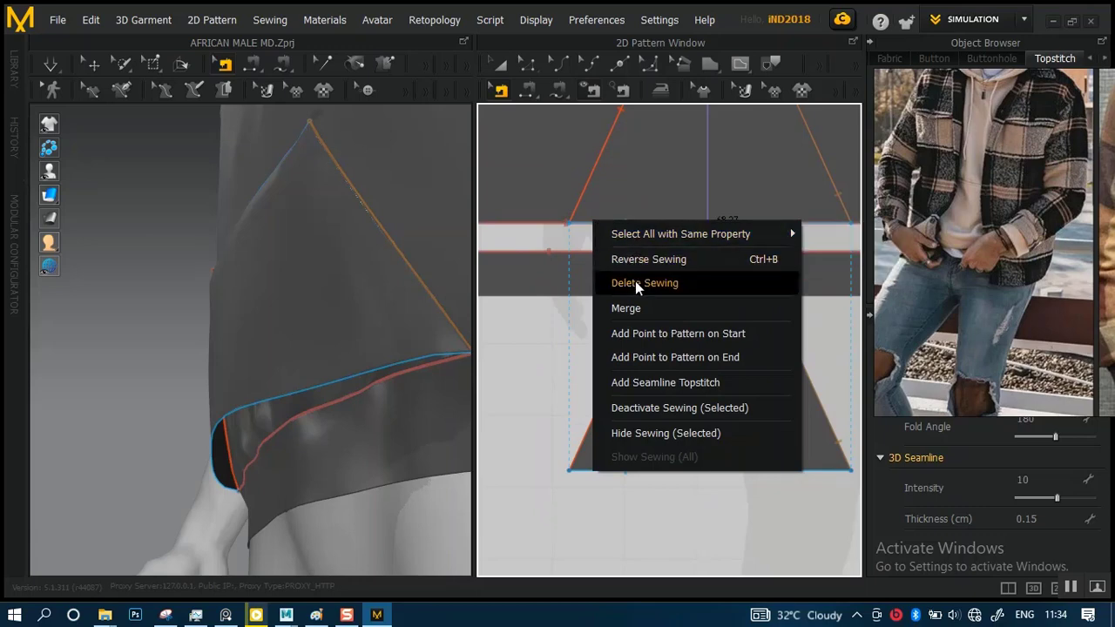
{"action": "left_click", "coordinate": [635, 280]}
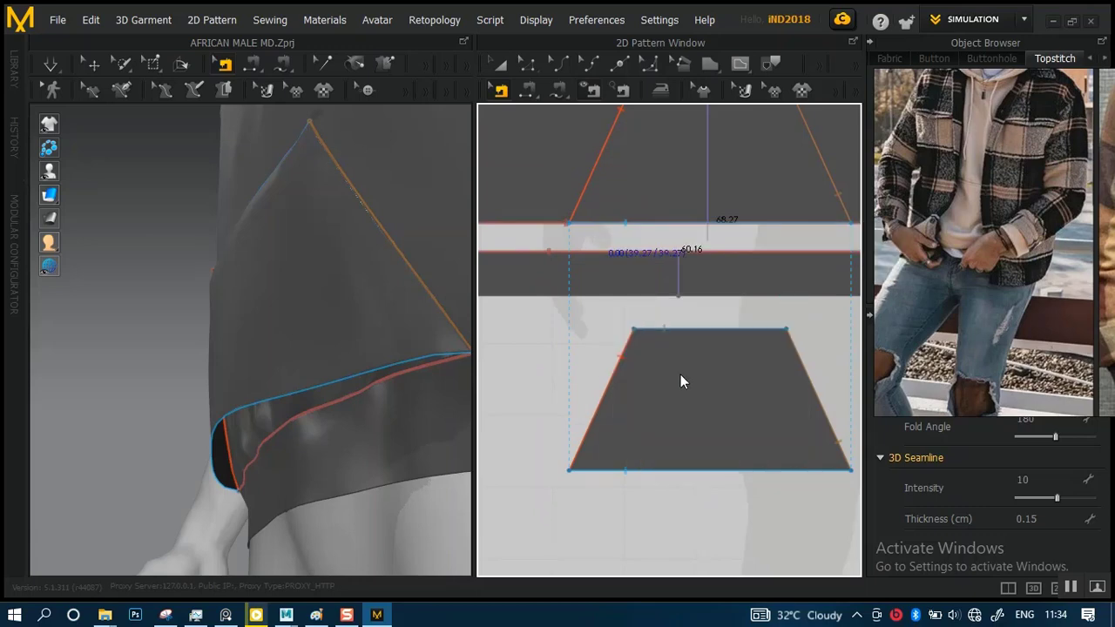
{"action": "left_click", "coordinate": [669, 448]}
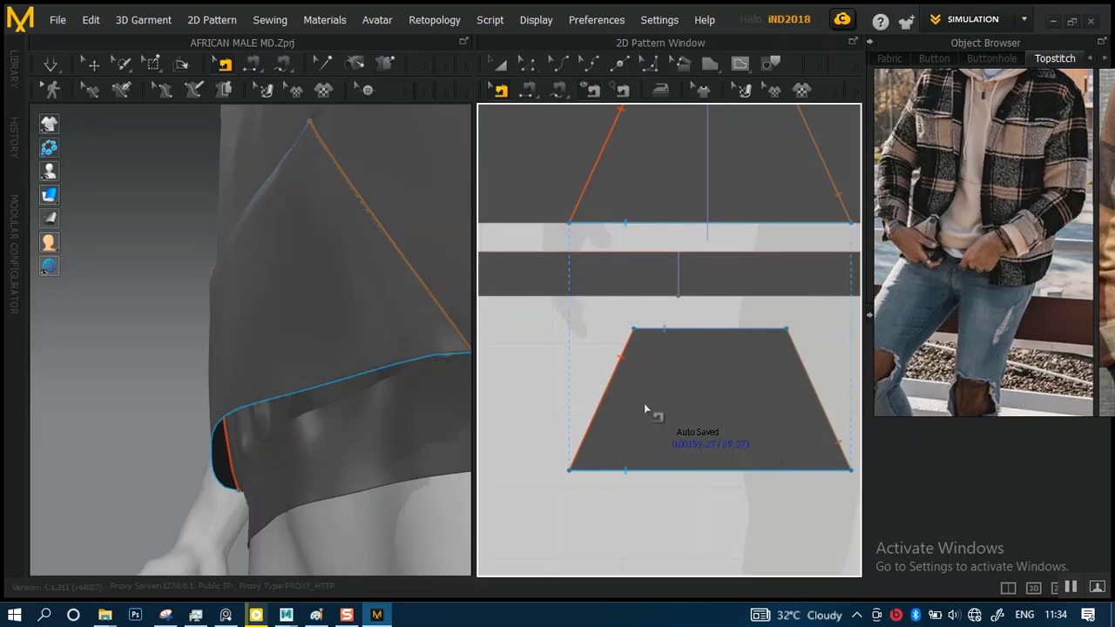
Delete the extra point in the middle of the front waistband's lower edge with Edit Pattern
{"action": "middle_click_drag", "start_coordinate": [694, 359], "coordinate": [701, 404]}
{"action": "scroll", "coordinate": [665, 349], "scroll_direction": "up", "scroll_amount": 5}
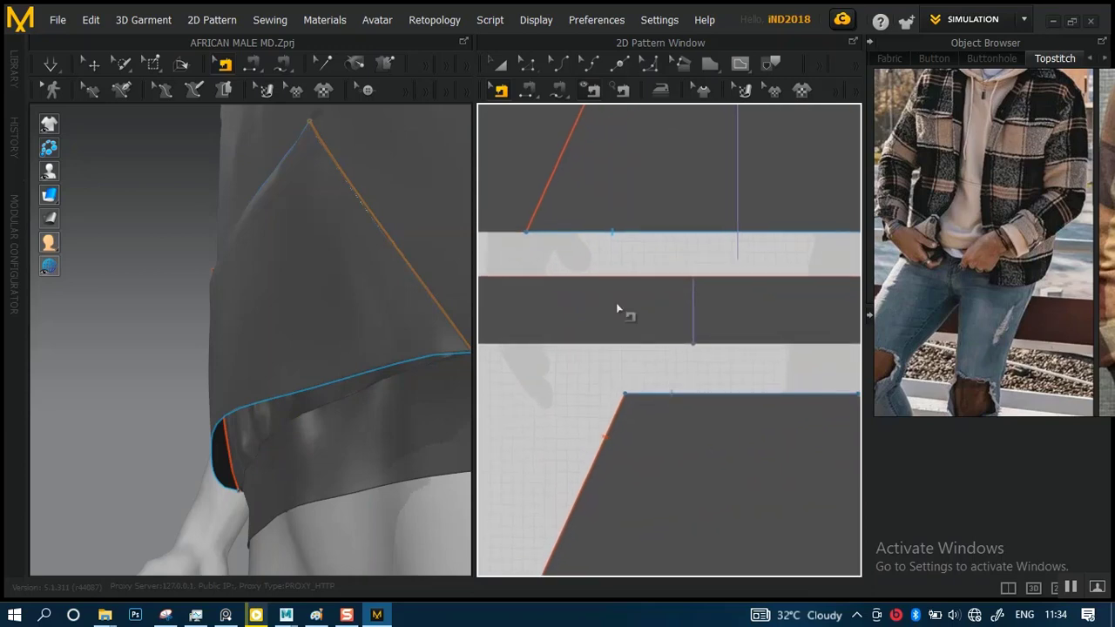
{"action": "scroll", "coordinate": [642, 299], "scroll_direction": "down", "scroll_amount": 2}
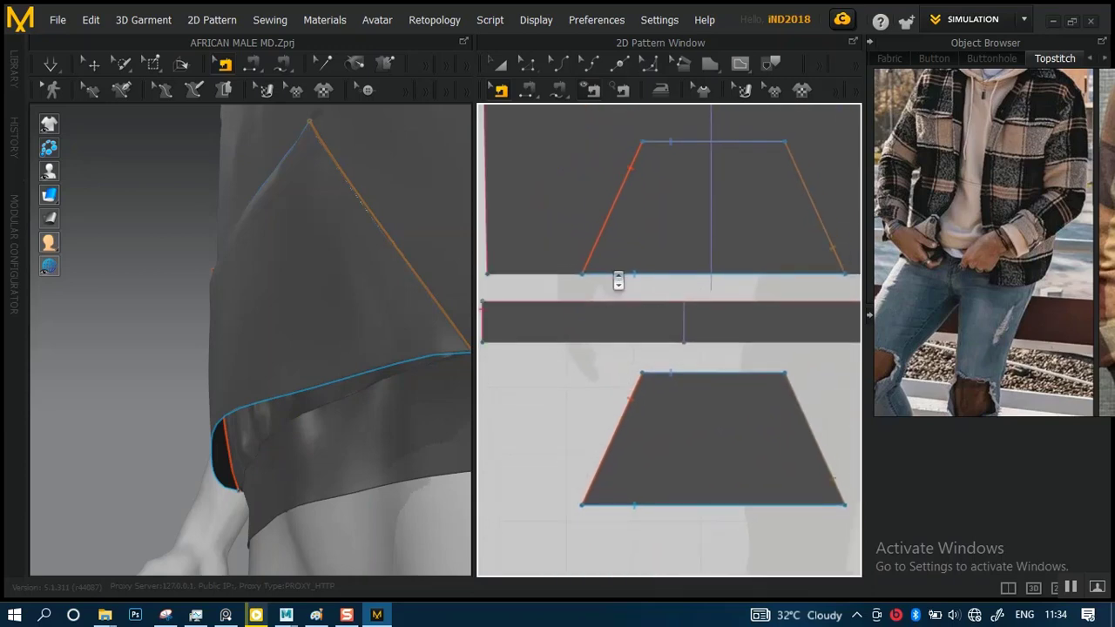
{"action": "scroll", "coordinate": [649, 303], "scroll_direction": "up", "scroll_amount": 1}
{"action": "middle_click_drag", "start_coordinate": [669, 297], "coordinate": [697, 324]}
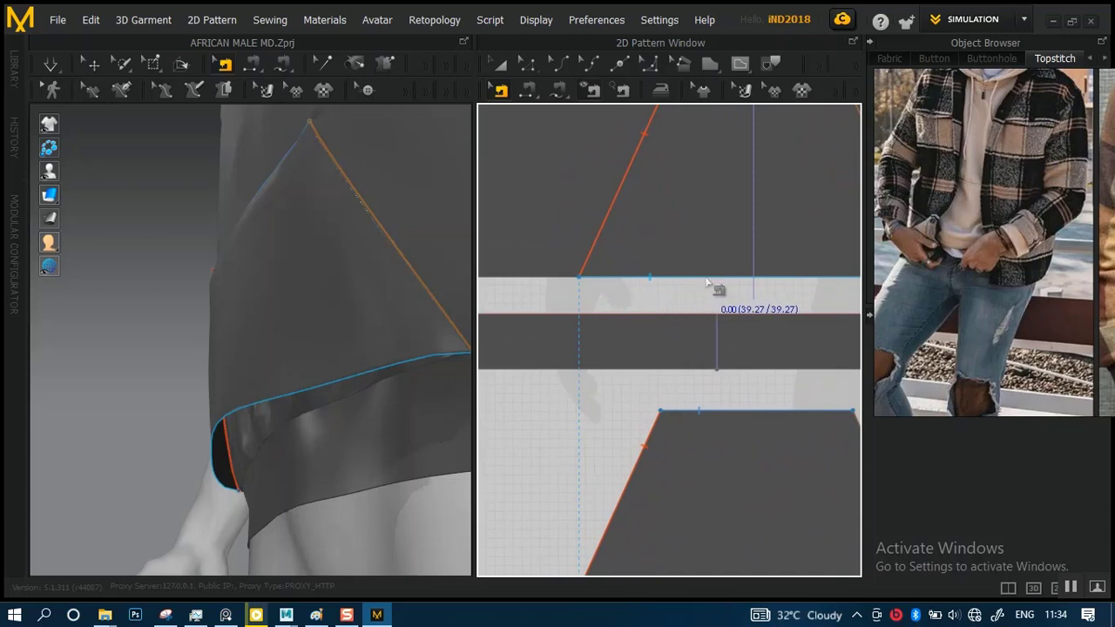
{"action": "middle_click_drag", "start_coordinate": [735, 351], "coordinate": [703, 330]}
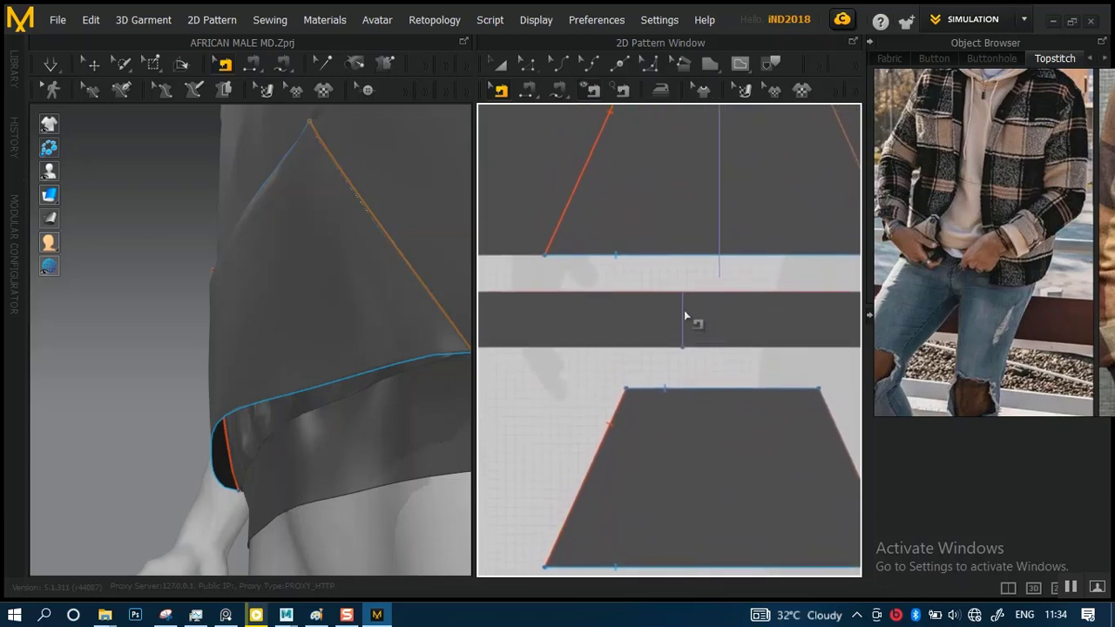
{"action": "right_click_drag", "start_coordinate": [701, 329], "coordinate": [715, 420], "text": "alt"}
{"action": "right_click_drag", "start_coordinate": [686, 321], "coordinate": [634, 202], "text": "alt"}
{"action": "left_click", "coordinate": [527, 64]}
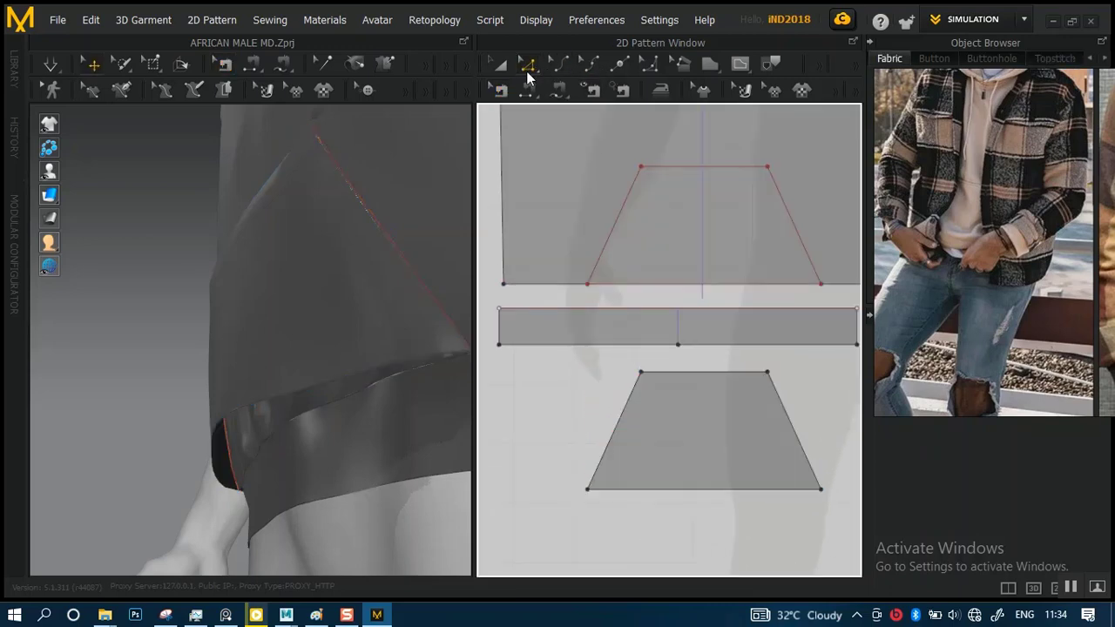
{"action": "left_click", "coordinate": [705, 371]}
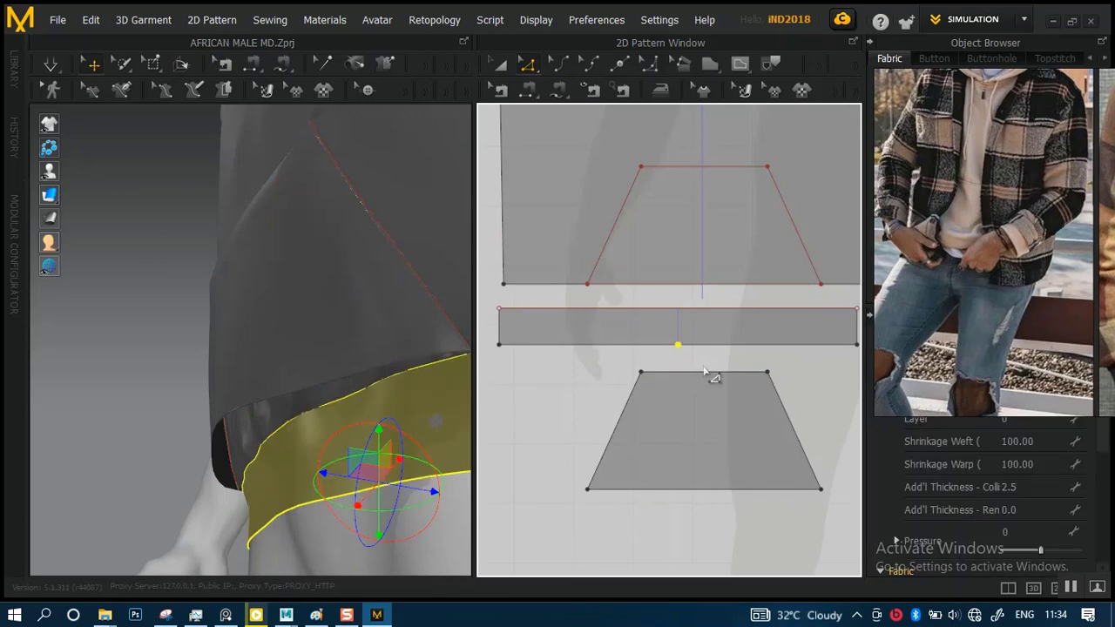
{"action": "left_click", "coordinate": [690, 333]}
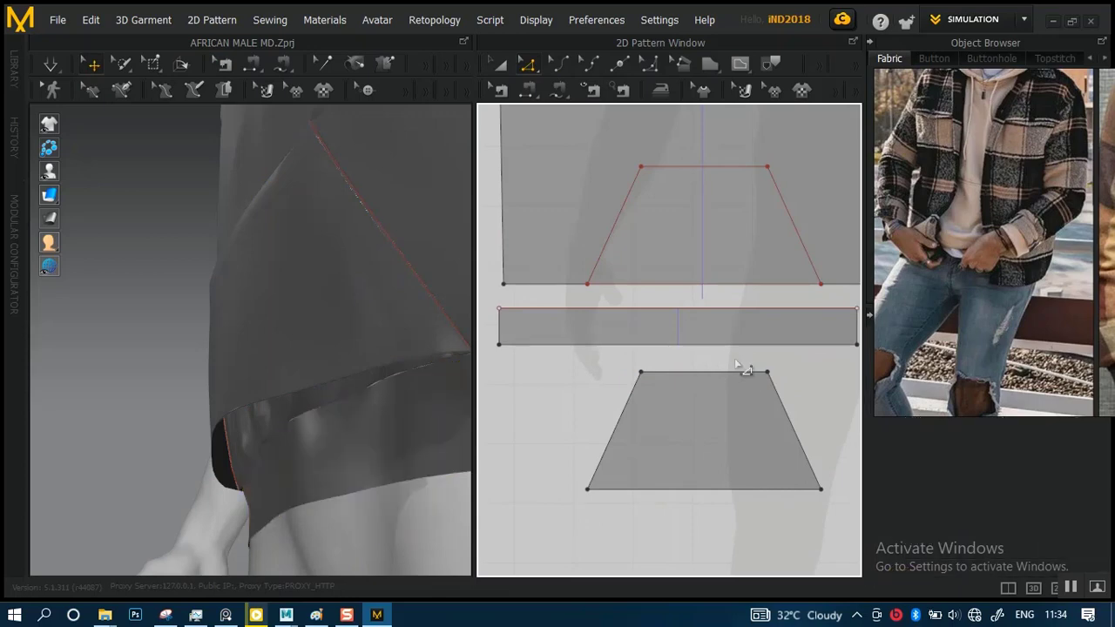
Compare the back body's waistband with the front waistband and inspect the front hem and pocket piece for extra points
{"action": "scroll", "coordinate": [742, 349], "scroll_direction": "down", "scroll_amount": 4}
{"action": "middle_click_drag", "start_coordinate": [756, 311], "coordinate": [541, 316]}
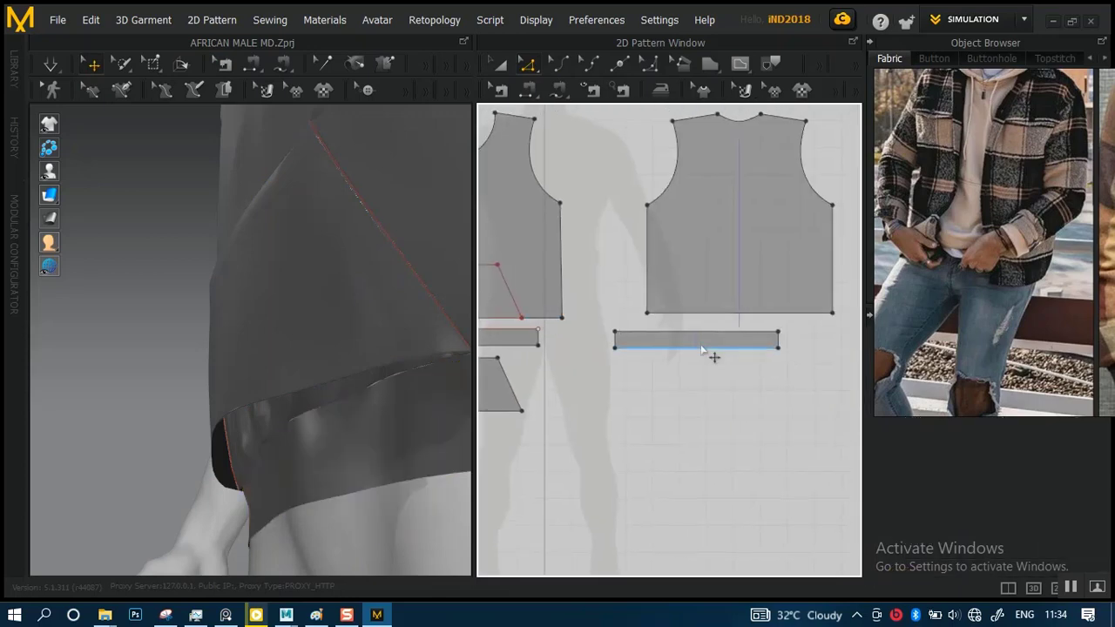
{"action": "middle_click_drag", "start_coordinate": [550, 368], "coordinate": [782, 356]}
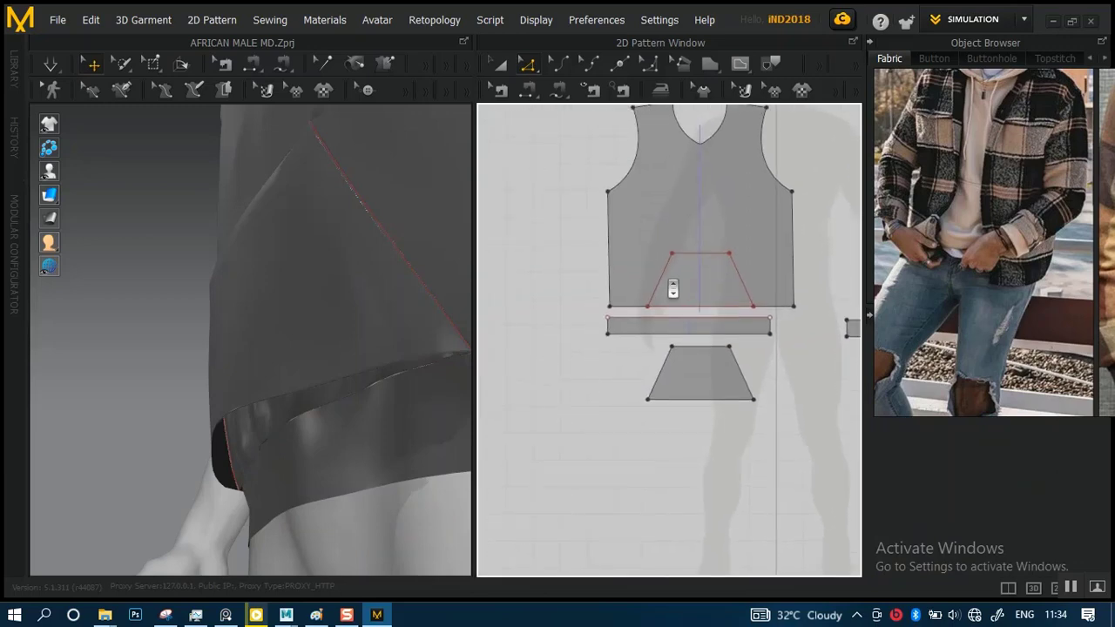
{"action": "right_click_drag", "start_coordinate": [672, 289], "coordinate": [699, 413], "text": "alt"}
{"action": "scroll", "coordinate": [742, 344], "scroll_direction": "down", "scroll_amount": 2}
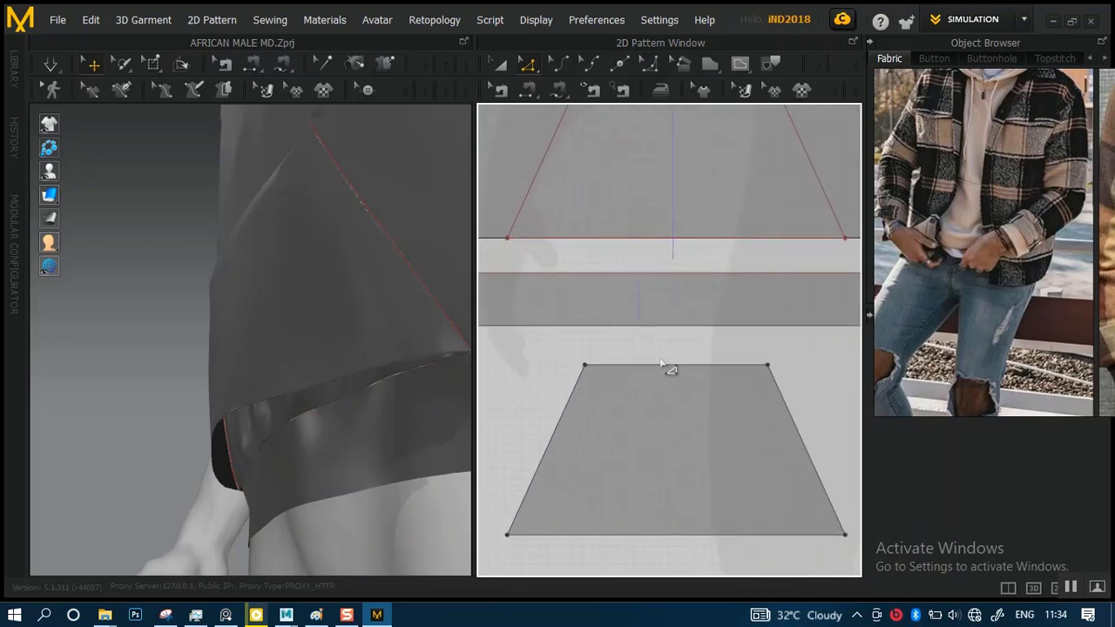
{"action": "scroll", "coordinate": [667, 368], "scroll_direction": "down", "scroll_amount": 2}
{"action": "scroll", "coordinate": [644, 357], "scroll_direction": "up", "scroll_amount": 2}
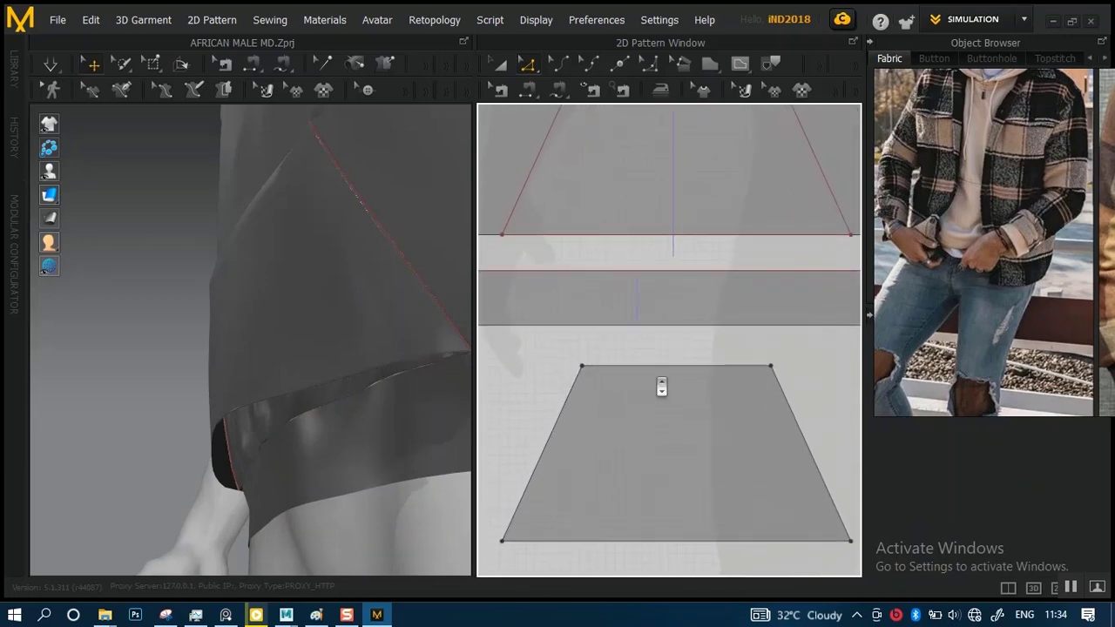
{"action": "middle_click_drag", "start_coordinate": [661, 387], "coordinate": [728, 422]}
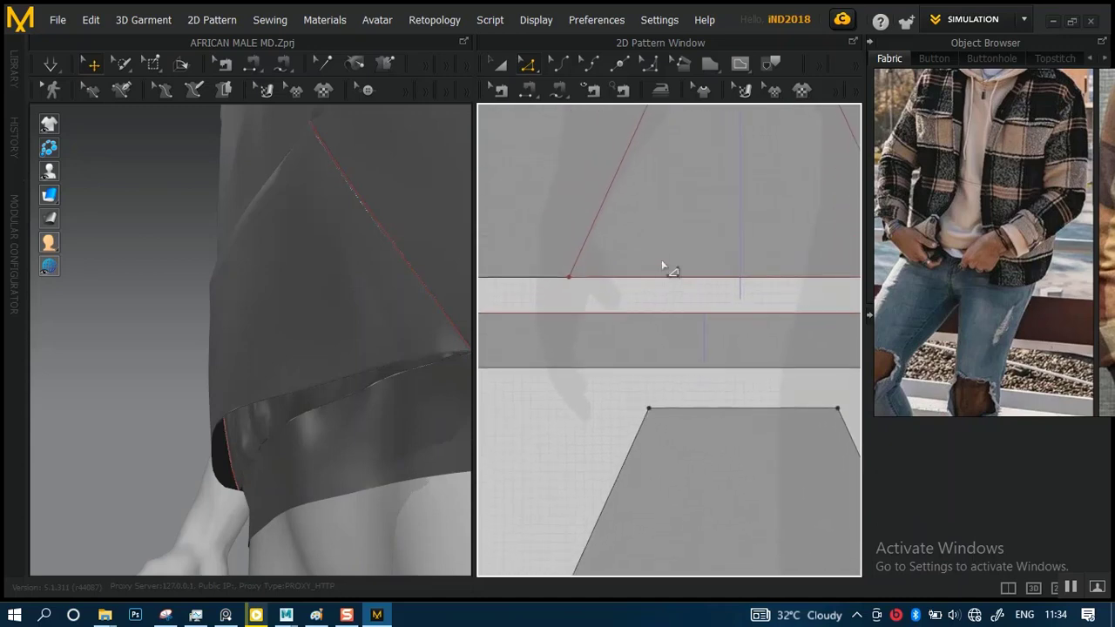
Try to free-sew the front hem between the pocket outline corners to the pocket piece's bottom edge in the opposite direction
{"action": "left_click", "coordinate": [557, 92]}
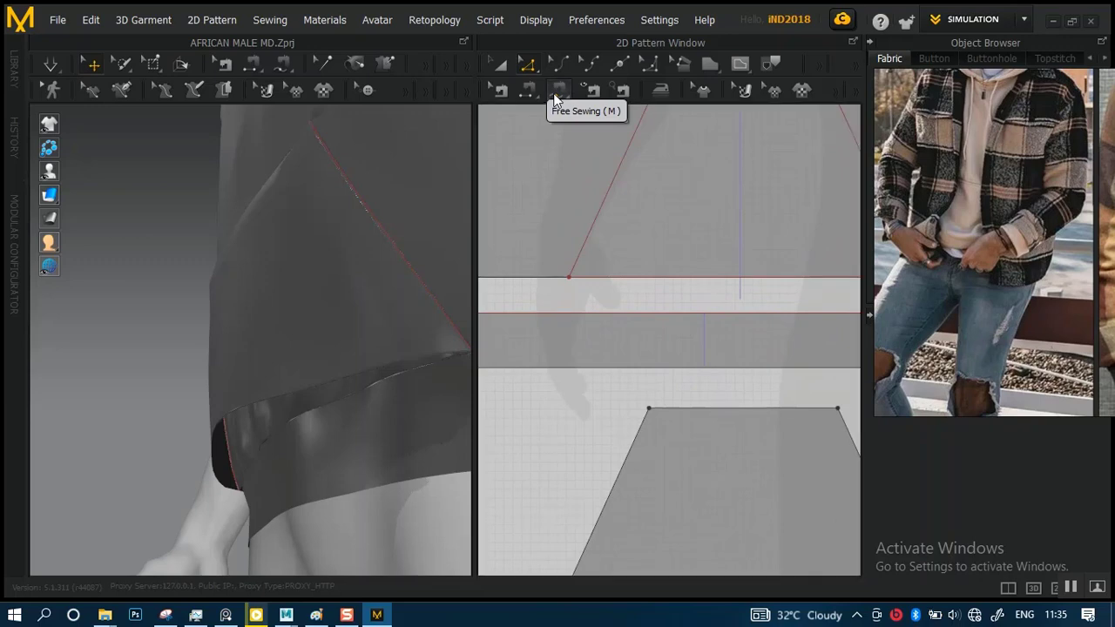
{"action": "left_click", "coordinate": [569, 280]}
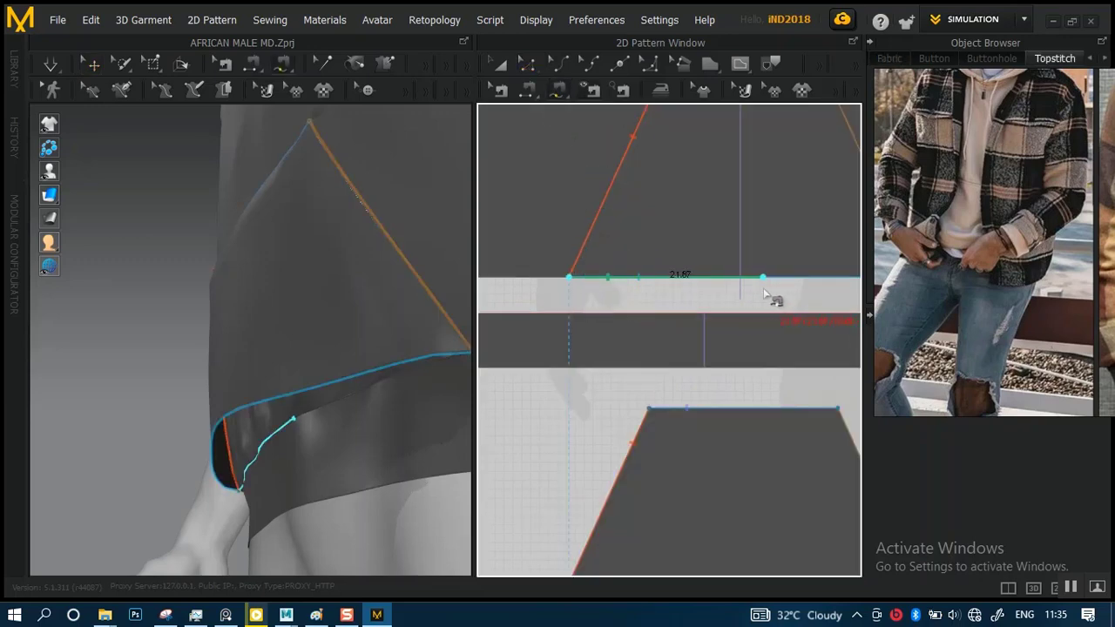
{"action": "middle_click_drag", "start_coordinate": [772, 299], "coordinate": [592, 314]}
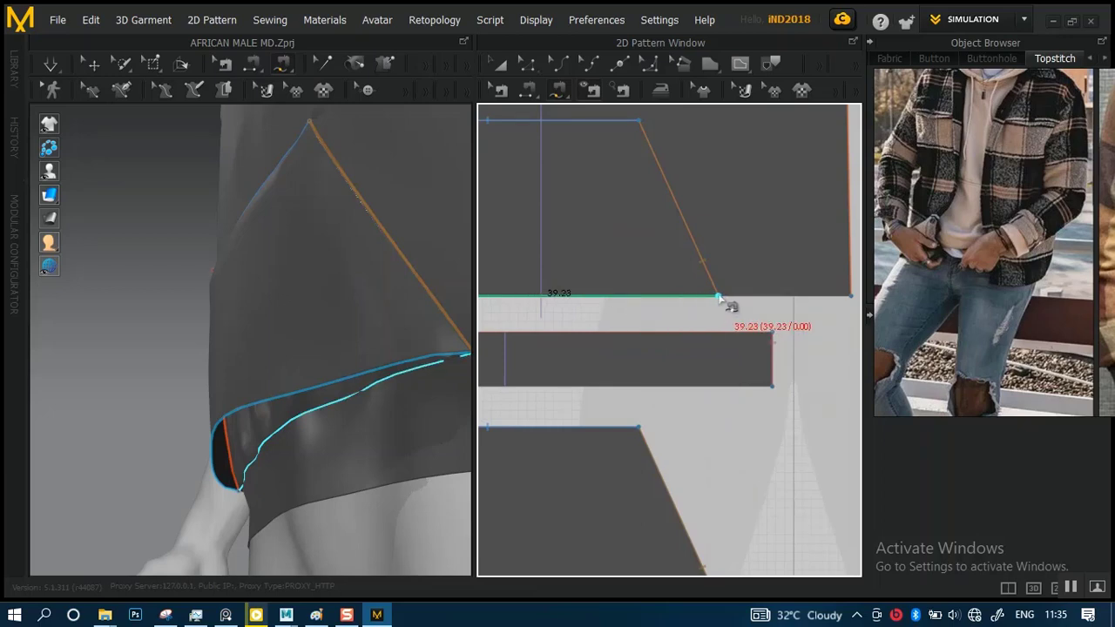
{"action": "left_click", "coordinate": [718, 299]}
{"action": "middle_click_drag", "start_coordinate": [671, 480], "coordinate": [714, 266]}
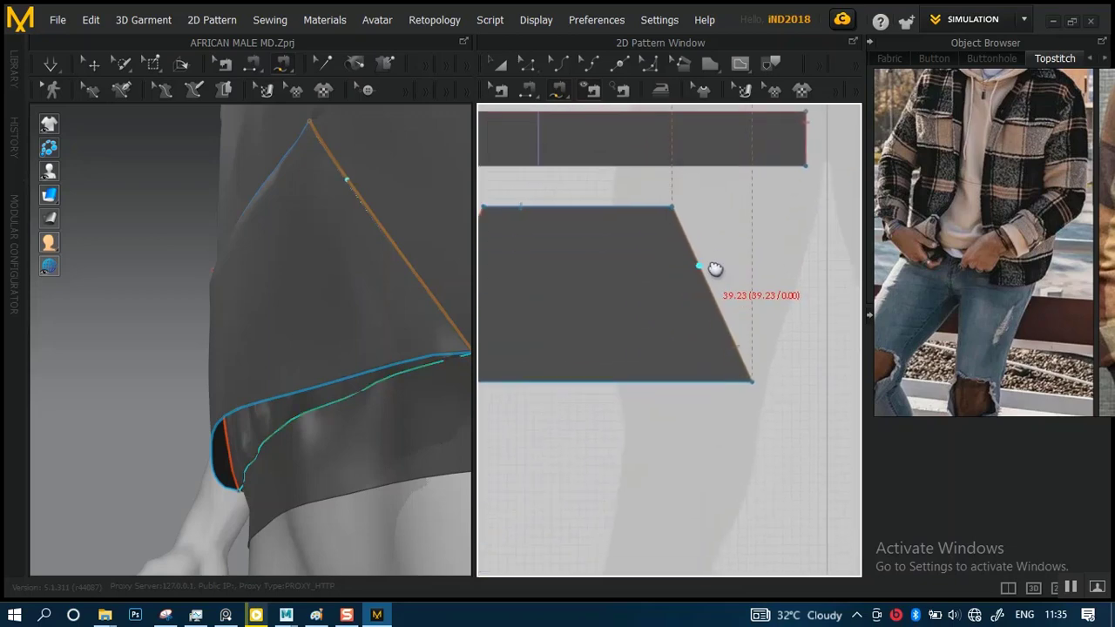
{"action": "left_click", "coordinate": [751, 380]}
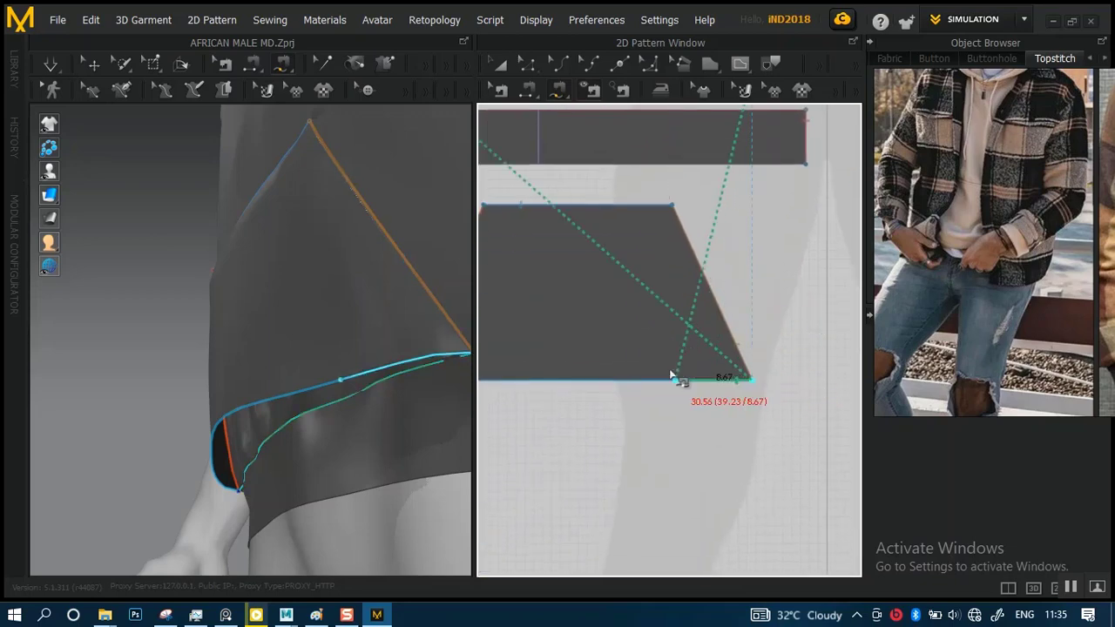
{"action": "middle_click_drag", "start_coordinate": [562, 393], "coordinate": [792, 403]}
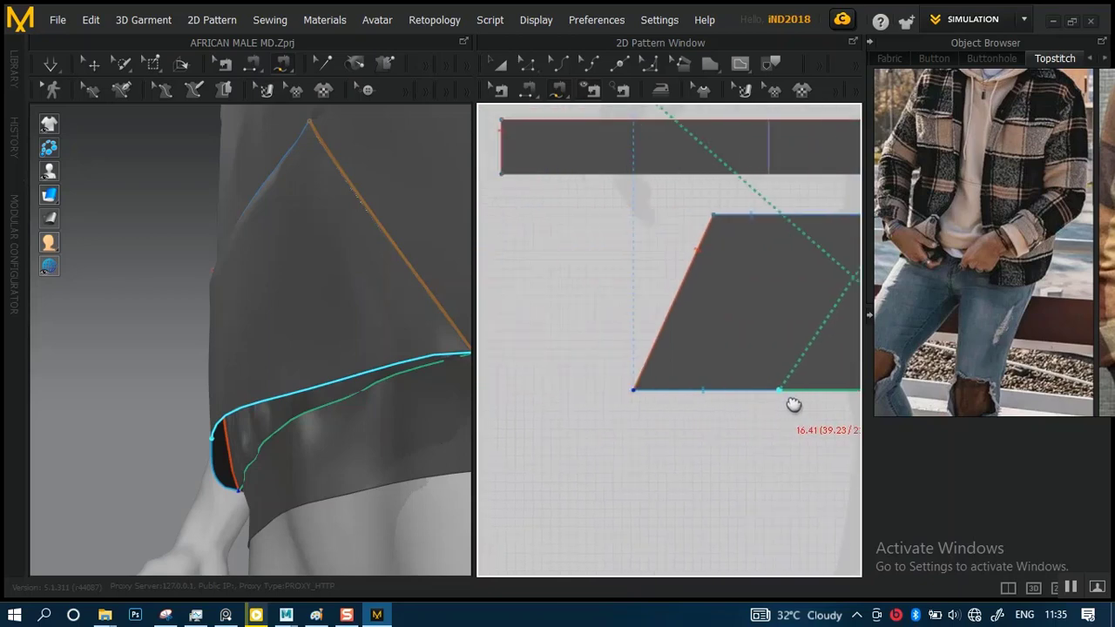
{"action": "left_click", "coordinate": [648, 390]}
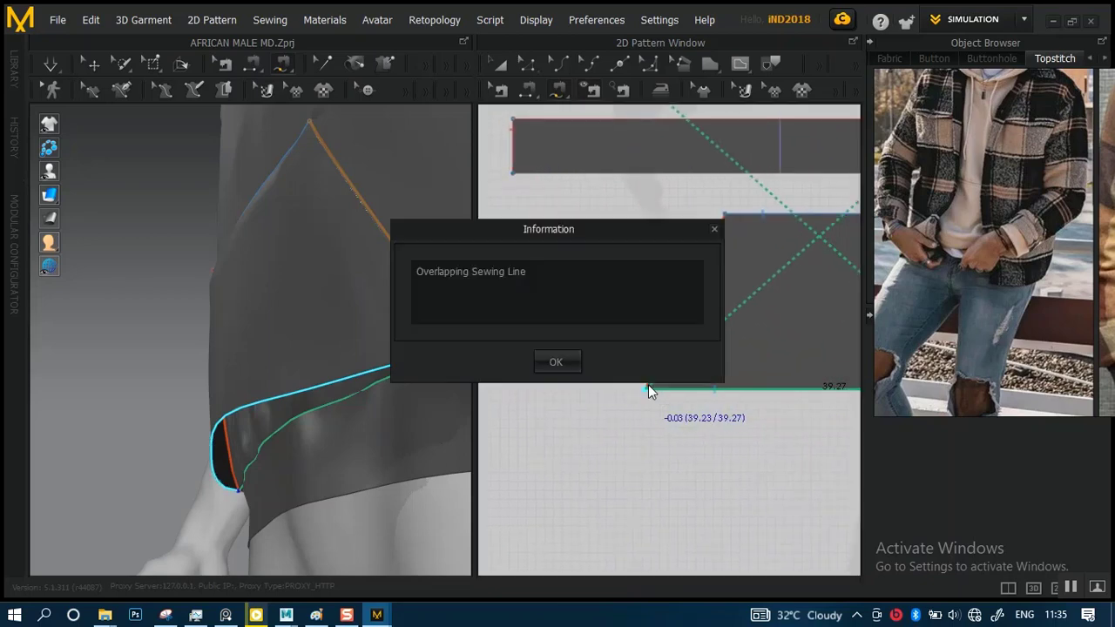
{"action": "left_click", "coordinate": [546, 362]}
Delete the seam joining the pocket piece's bottom edge to the front hem with Edit Sewing
{"action": "middle_click_drag", "start_coordinate": [727, 426], "coordinate": [629, 441]}
{"action": "middle_click_drag", "start_coordinate": [650, 240], "coordinate": [658, 310]}
{"action": "scroll", "coordinate": [645, 271], "scroll_direction": "down", "scroll_amount": 3}
{"action": "scroll", "coordinate": [660, 250], "scroll_direction": "up", "scroll_amount": 3}
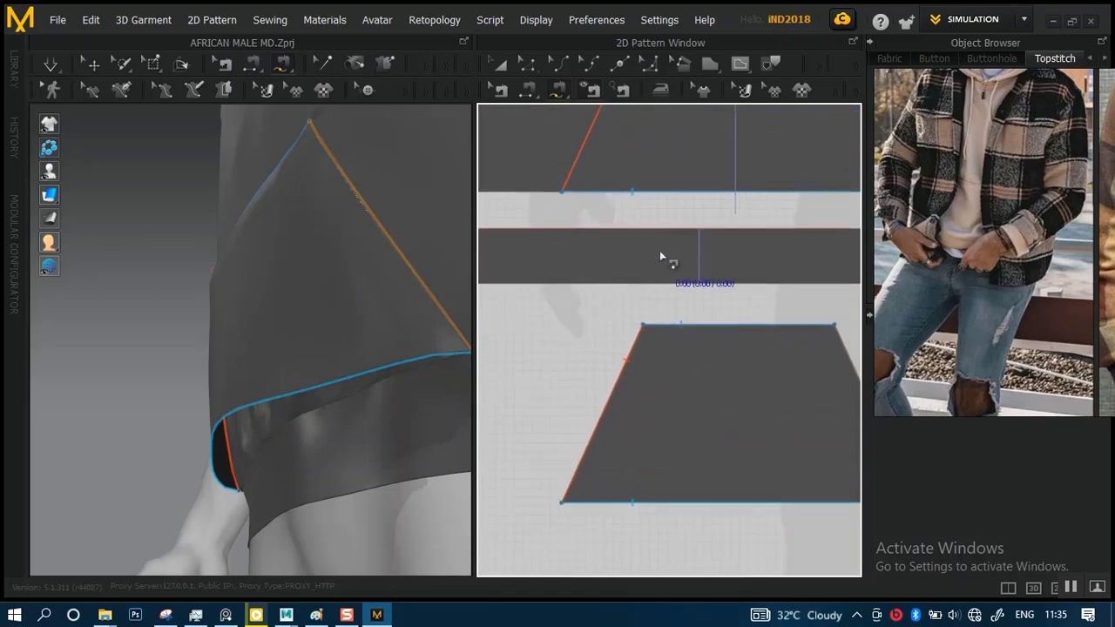
{"action": "middle_click_drag", "start_coordinate": [659, 229], "coordinate": [654, 324]}
{"action": "scroll", "coordinate": [644, 313], "scroll_direction": "up", "scroll_amount": 6}
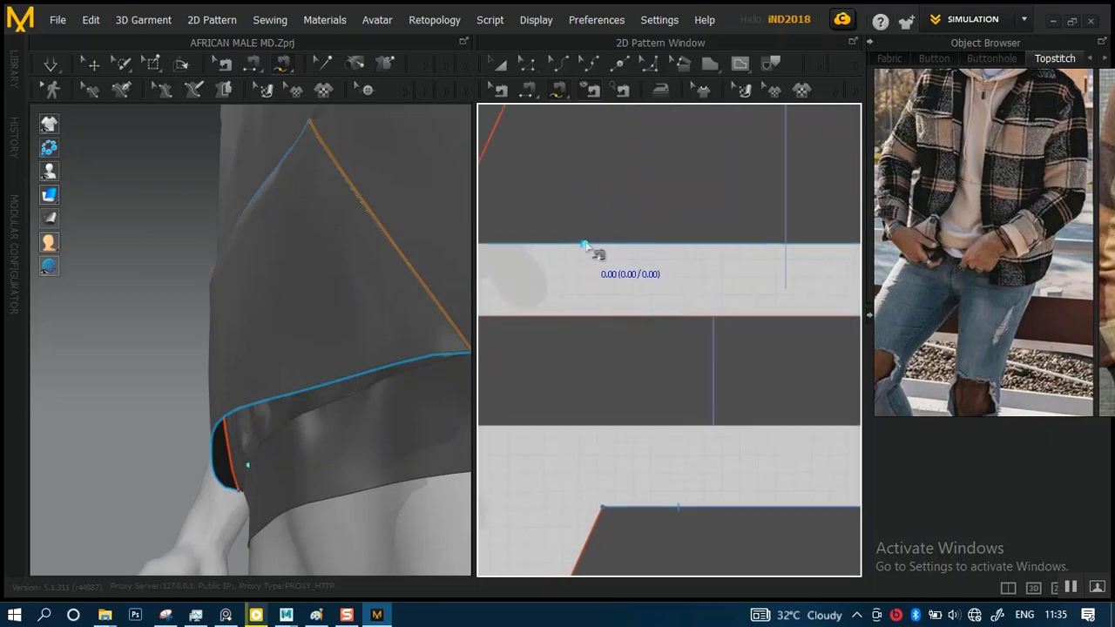
{"action": "left_click", "coordinate": [511, 91]}
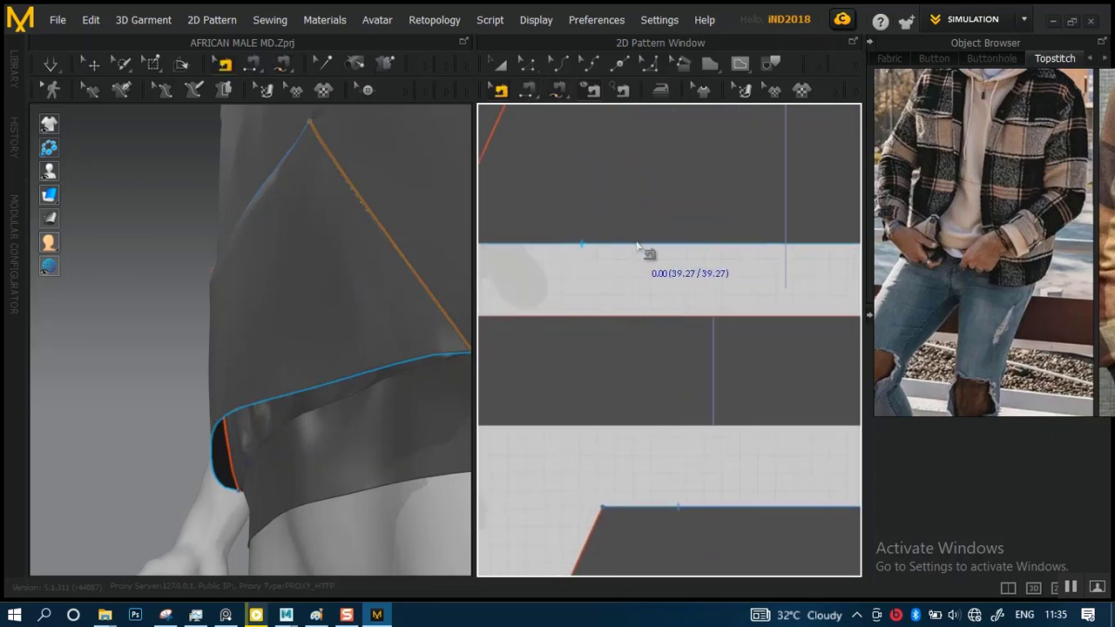
{"action": "scroll", "coordinate": [665, 317], "scroll_direction": "down", "scroll_amount": 3}
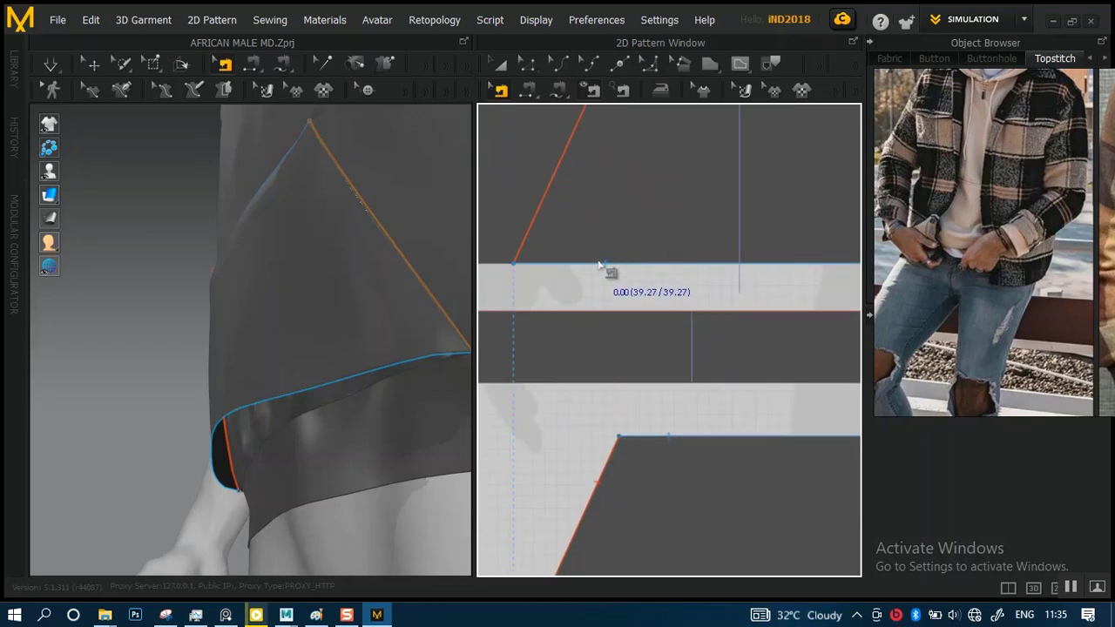
{"action": "scroll", "coordinate": [704, 476], "scroll_direction": "down", "scroll_amount": 5}
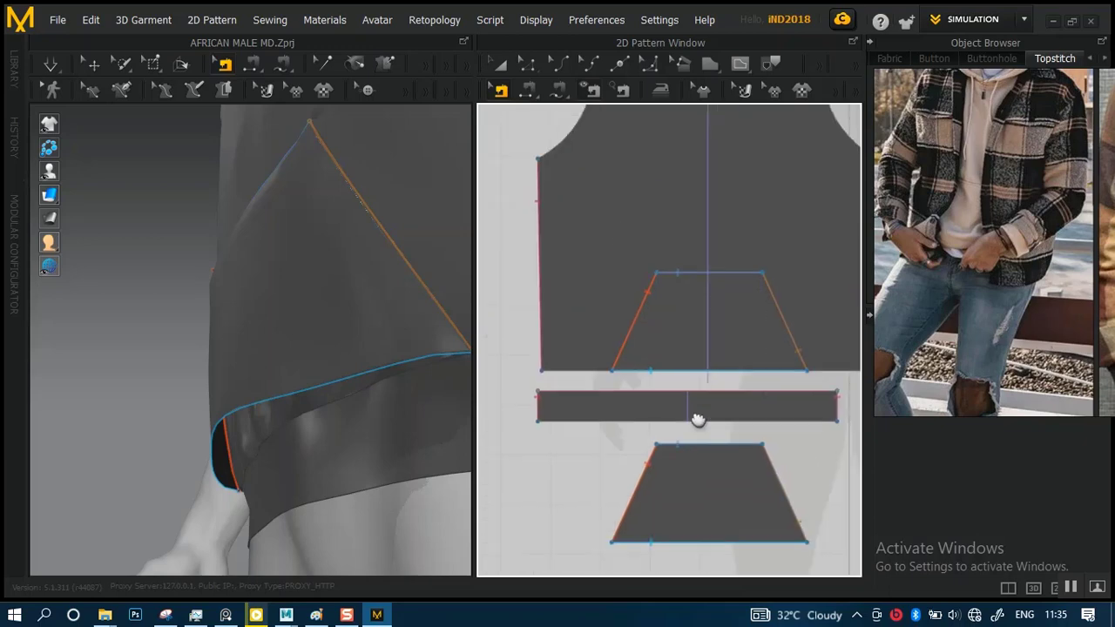
{"action": "scroll", "coordinate": [715, 218], "scroll_direction": "up", "scroll_amount": 5}
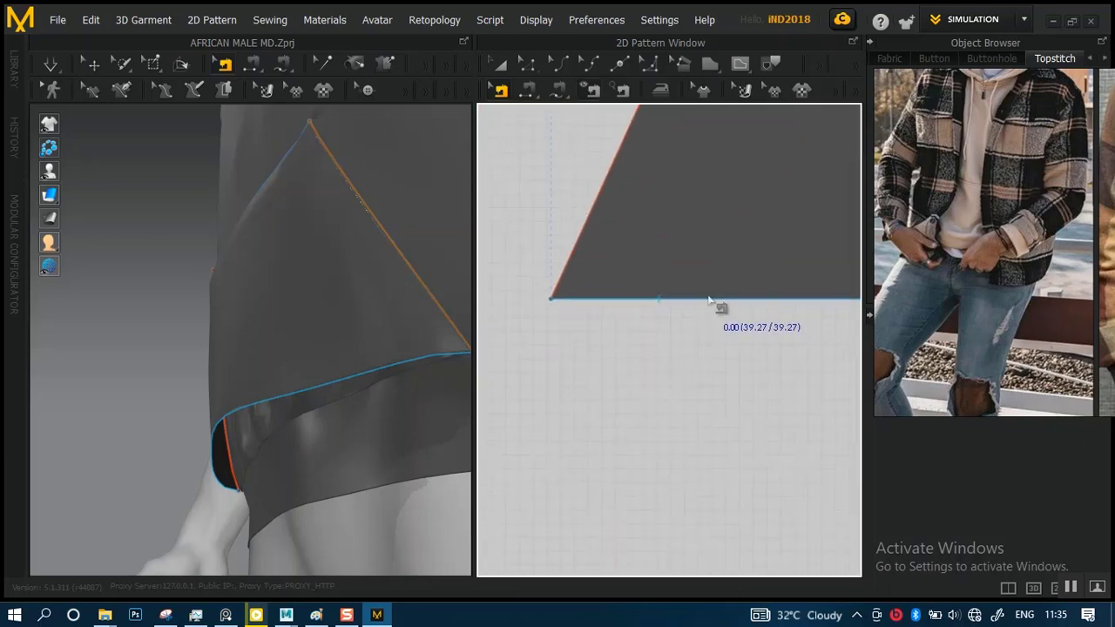
{"action": "right_click", "coordinate": [708, 296]}
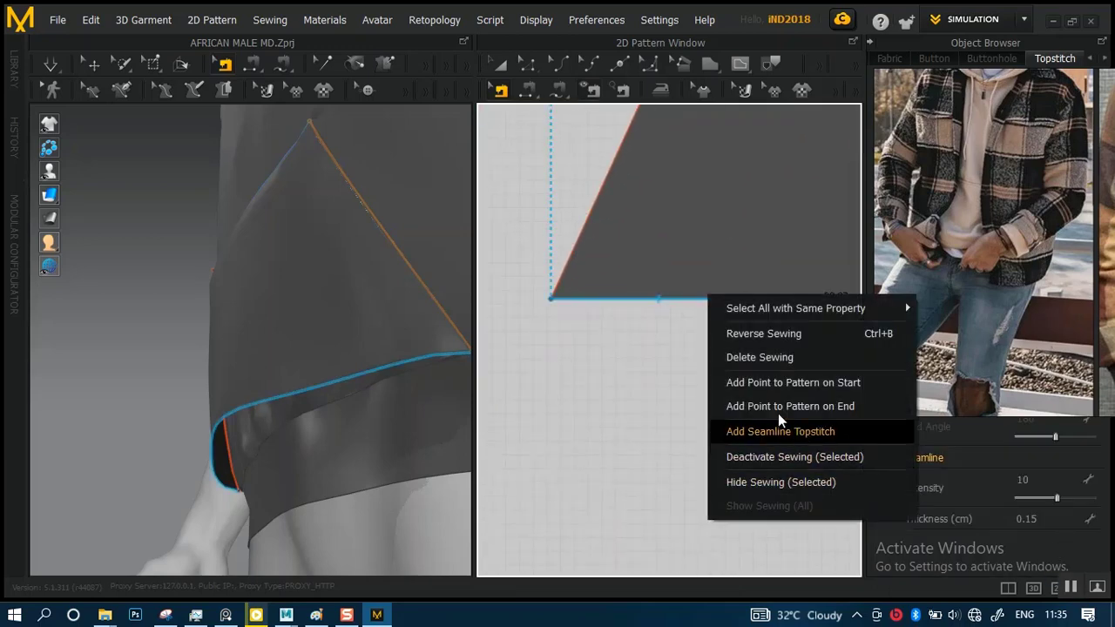
{"action": "left_click", "coordinate": [725, 360]}
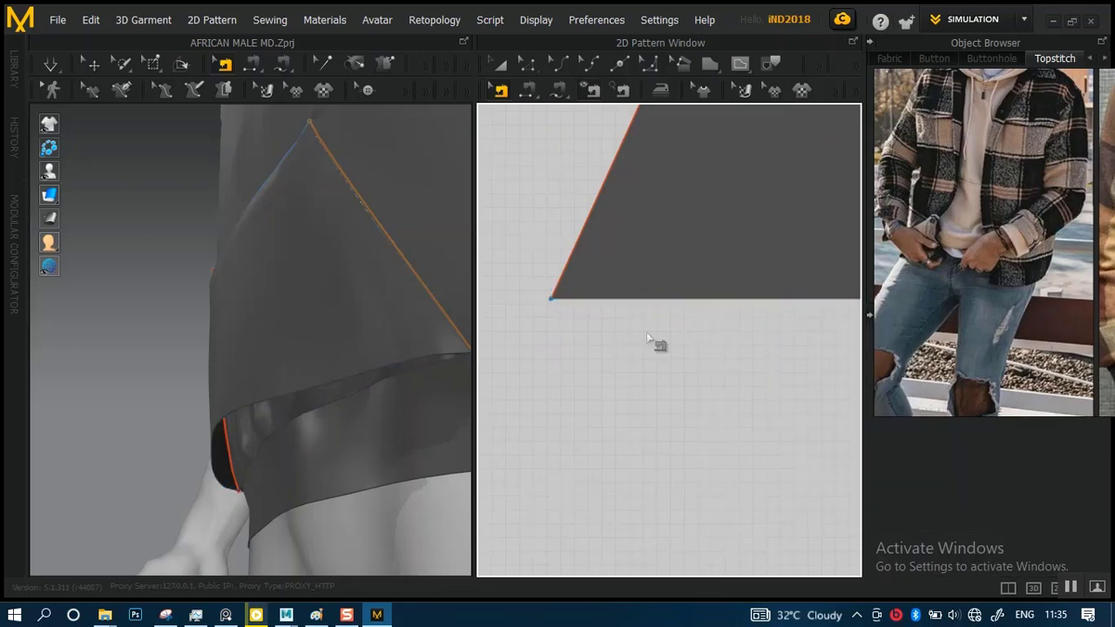
Delete the two seams joining the pocket piece's slanted side edges to the pocket outline on the front body
{"action": "scroll", "coordinate": [644, 332], "scroll_direction": "down", "scroll_amount": 3}
{"action": "middle_click_drag", "start_coordinate": [717, 291], "coordinate": [671, 438]}
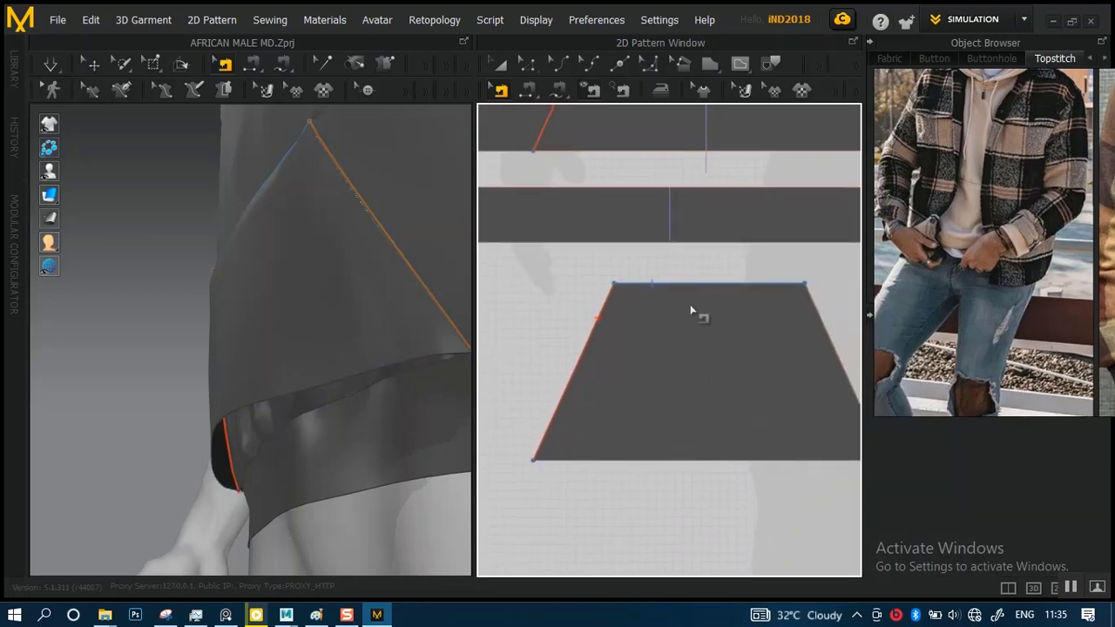
{"action": "mouse_move", "coordinate": [699, 310]}
{"action": "middle_mouse_down"}
{"action": "mouse_move", "coordinate": [712, 373]}
{"action": "mouse_move", "coordinate": [674, 369]}
{"action": "middle_mouse_up"}
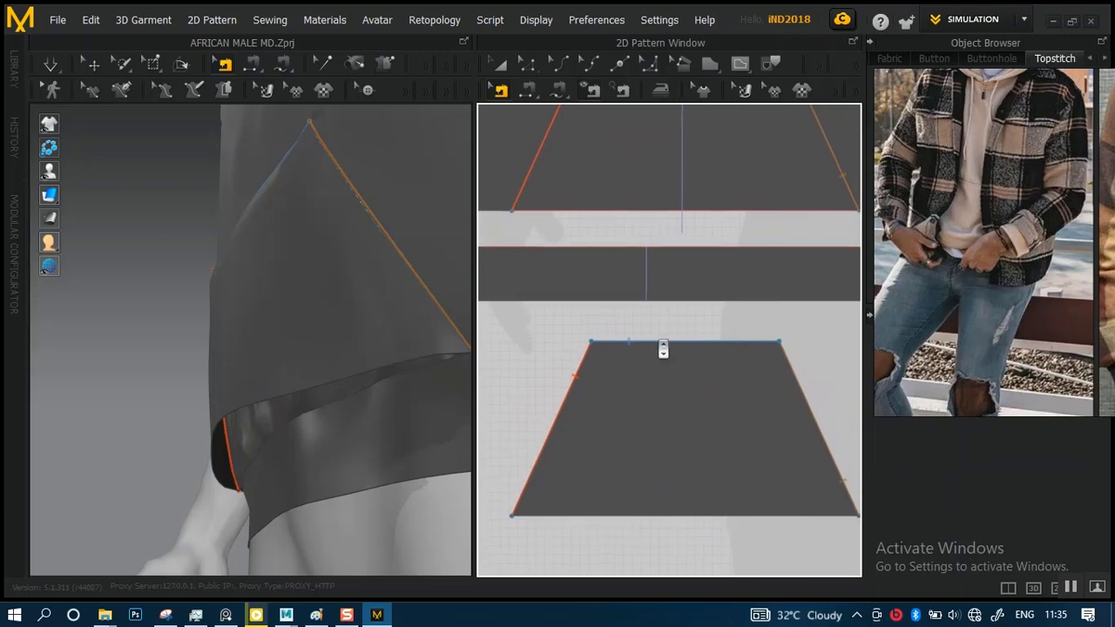
{"action": "scroll", "coordinate": [664, 349], "scroll_direction": "down", "scroll_amount": 3}
{"action": "left_click", "coordinate": [501, 92]}
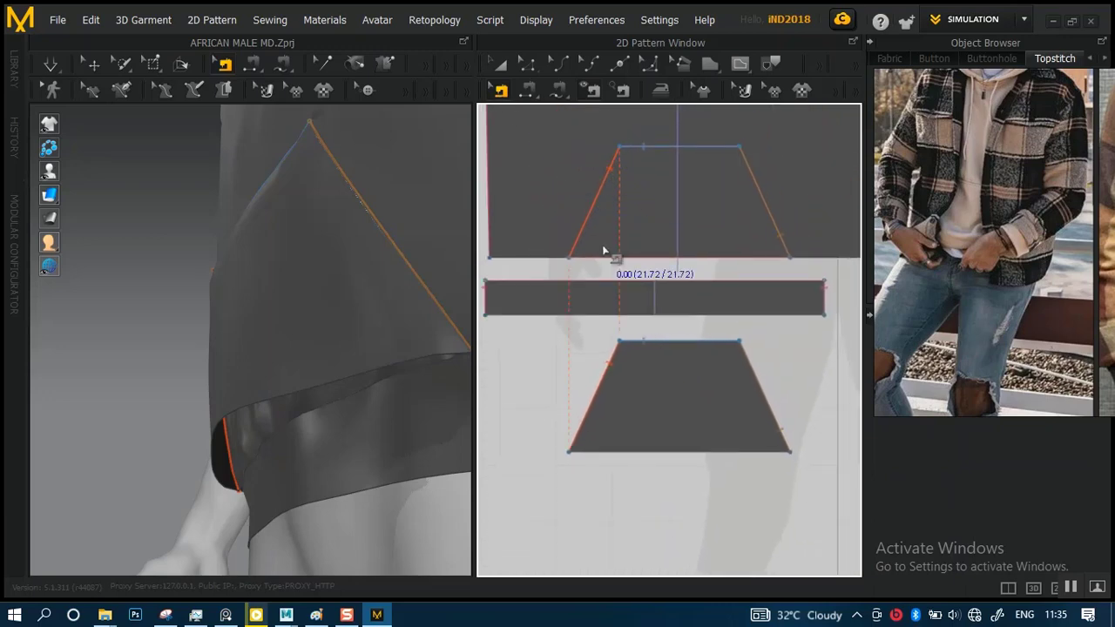
{"action": "left_click", "coordinate": [596, 206]}
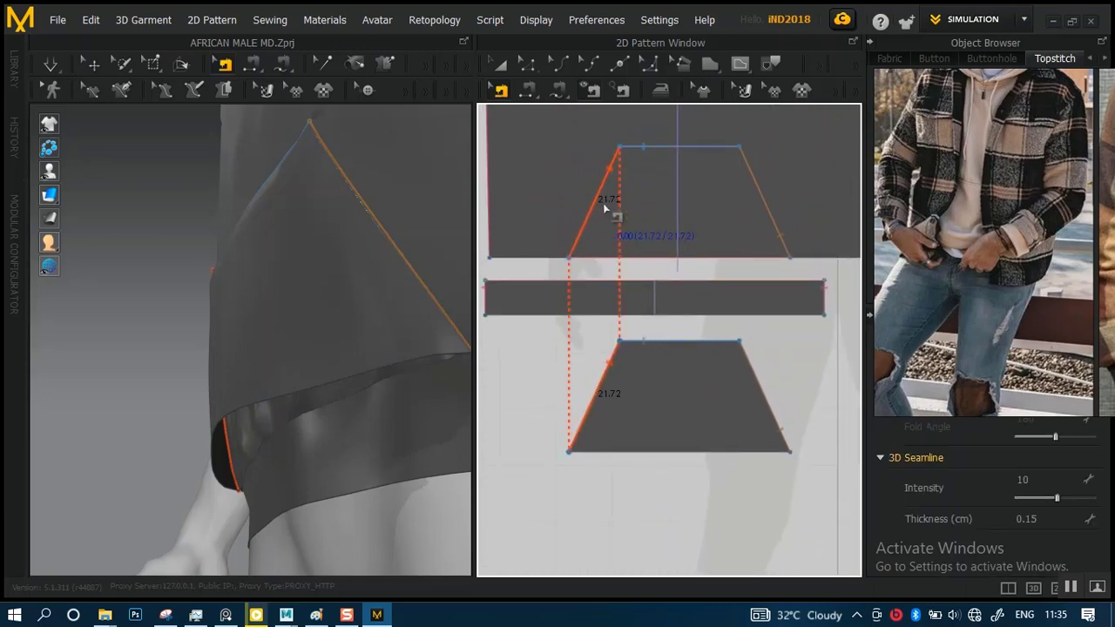
{"action": "left_click", "coordinate": [777, 228], "text": "shift"}
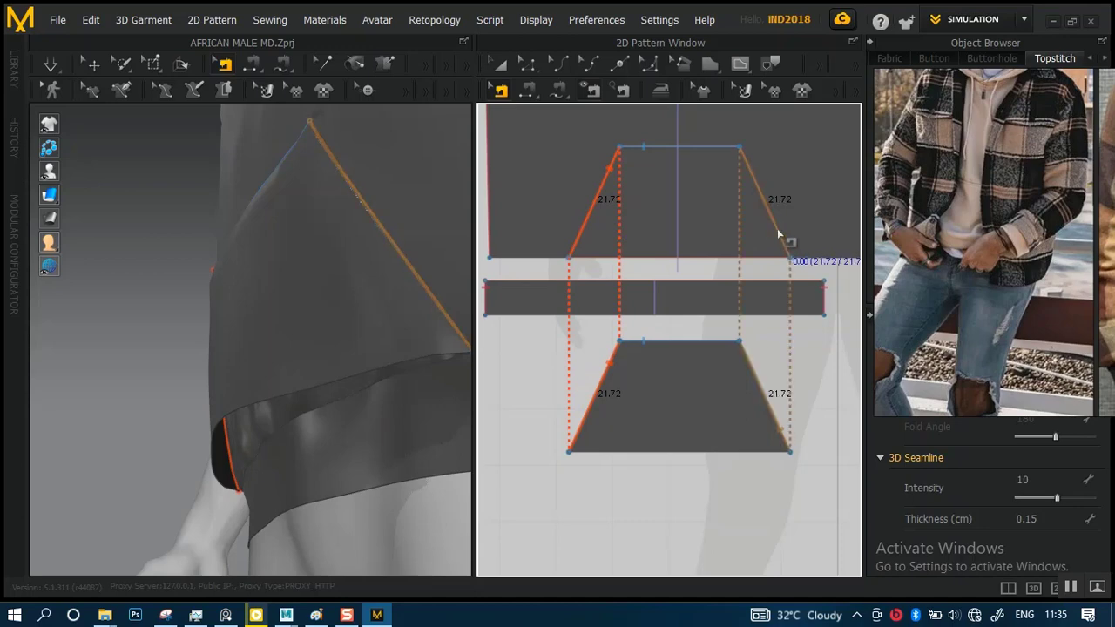
{"action": "right_click", "coordinate": [777, 228]}
{"action": "left_click", "coordinate": [799, 293]}
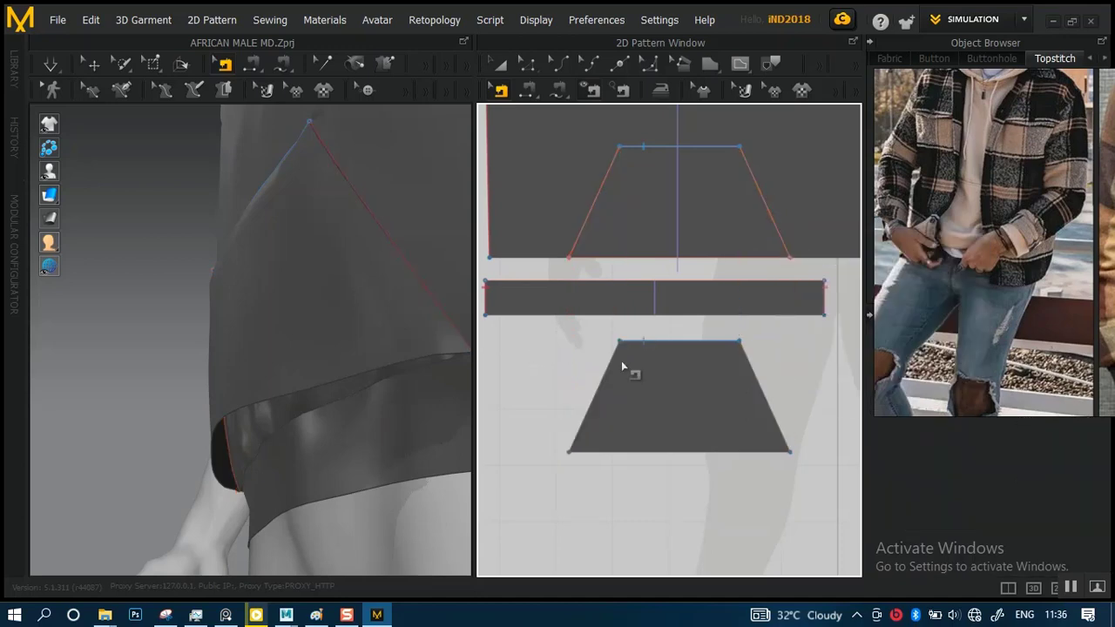
Simulate the garment and examine how the pocket, front hem and waistband hang on the avatar
{"action": "key", "text": "space"}
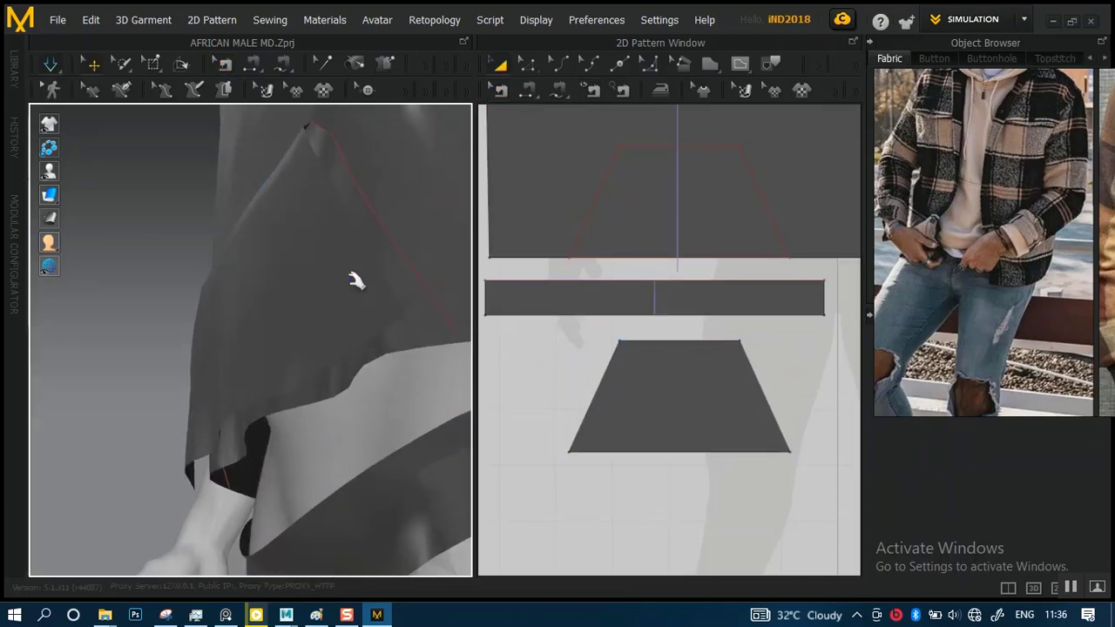
{"action": "scroll", "coordinate": [356, 329], "scroll_direction": "down", "scroll_amount": 3}
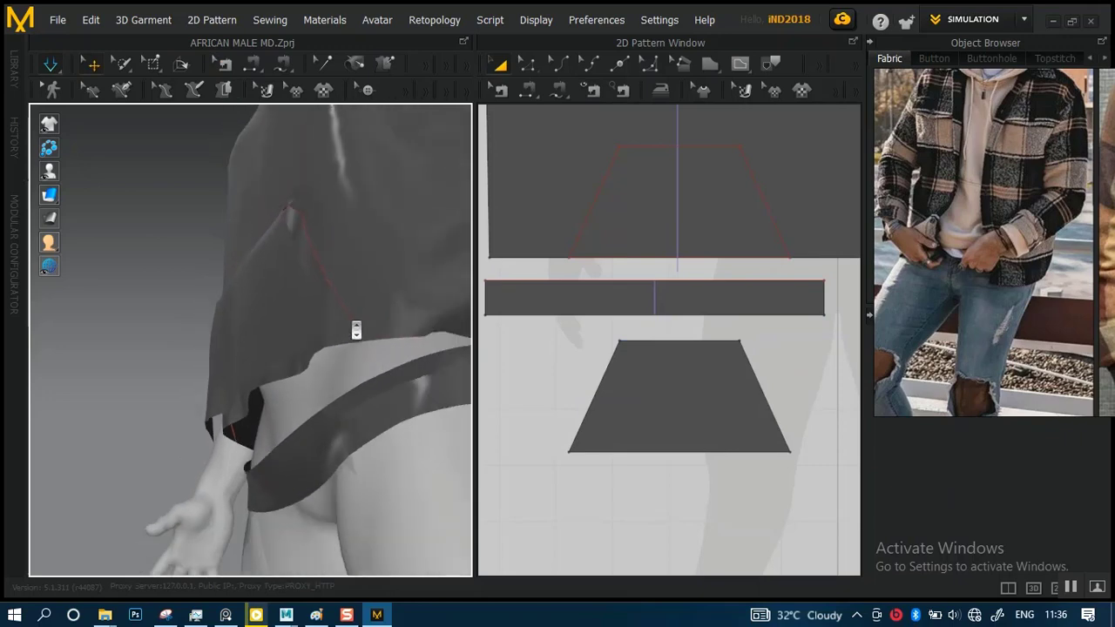
{"action": "scroll", "coordinate": [373, 340], "scroll_direction": "up", "scroll_amount": 2}
{"action": "middle_click_drag", "start_coordinate": [377, 344], "coordinate": [369, 294]}
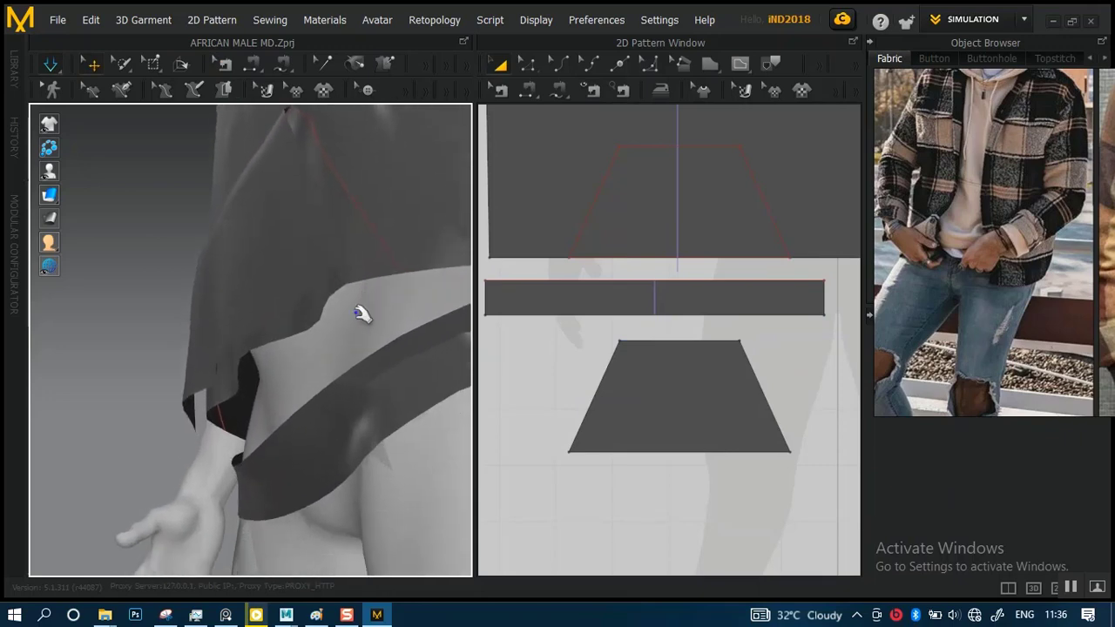
{"action": "right_click_drag", "start_coordinate": [361, 313], "coordinate": [312, 305]}
Segment-sew the front waistband's upper edge to the front body's full hem and simulate the garment
{"action": "left_click", "coordinate": [645, 298]}
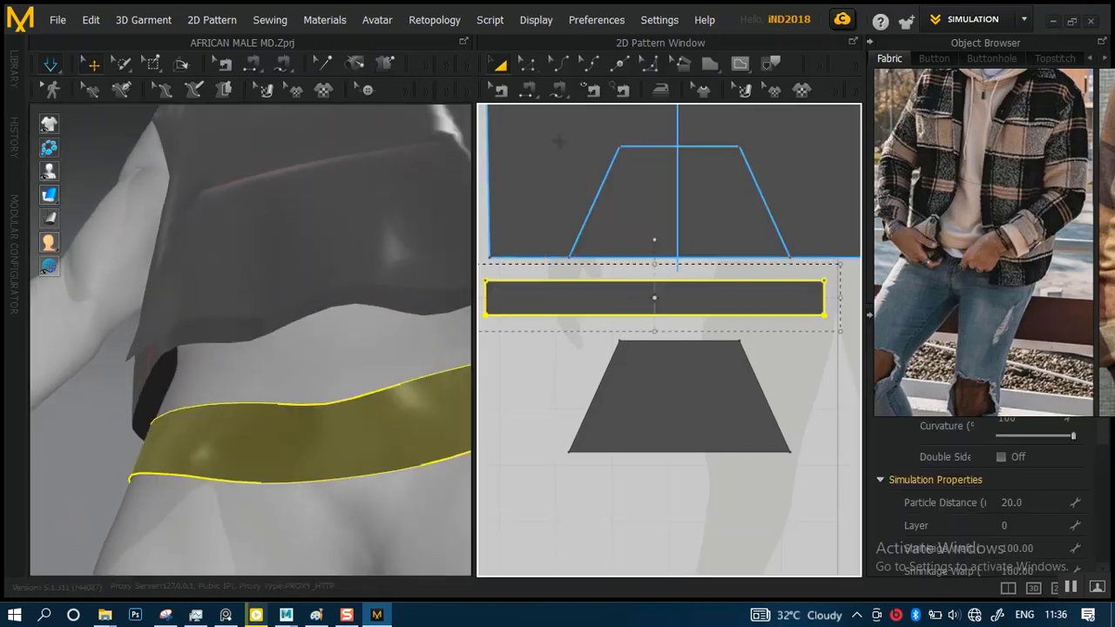
{"action": "left_click", "coordinate": [526, 91]}
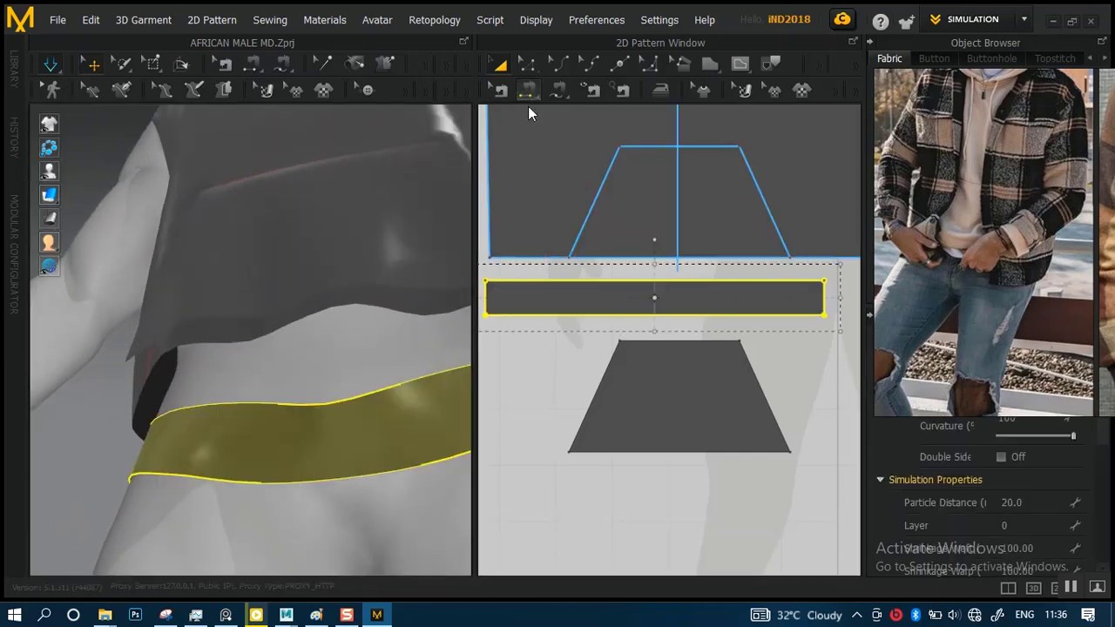
{"action": "left_click", "coordinate": [636, 279]}
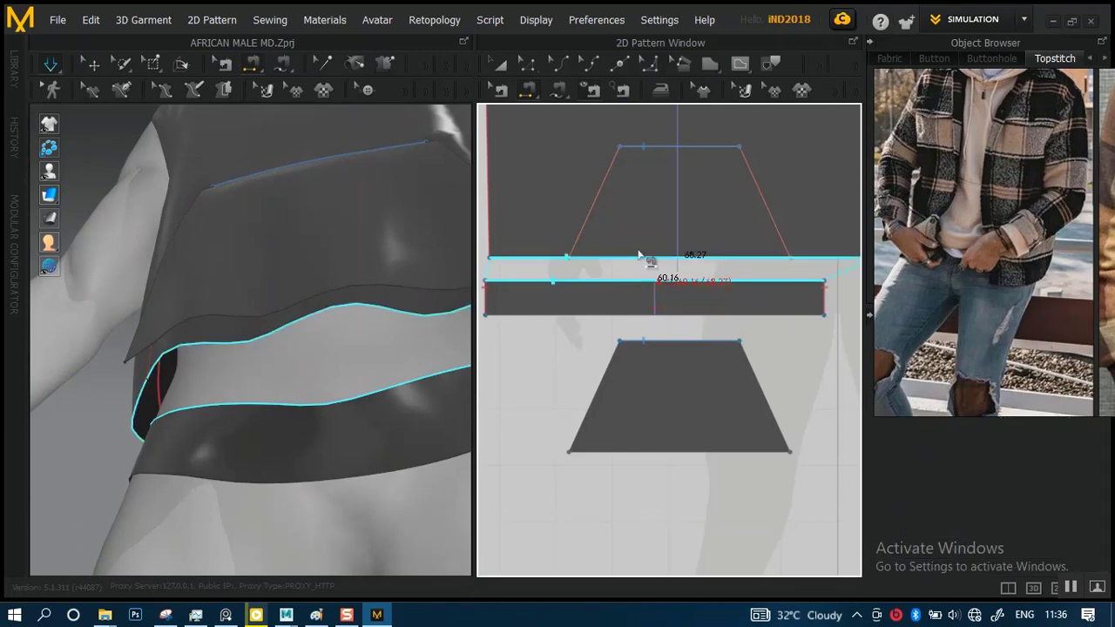
{"action": "left_click", "coordinate": [279, 325]}
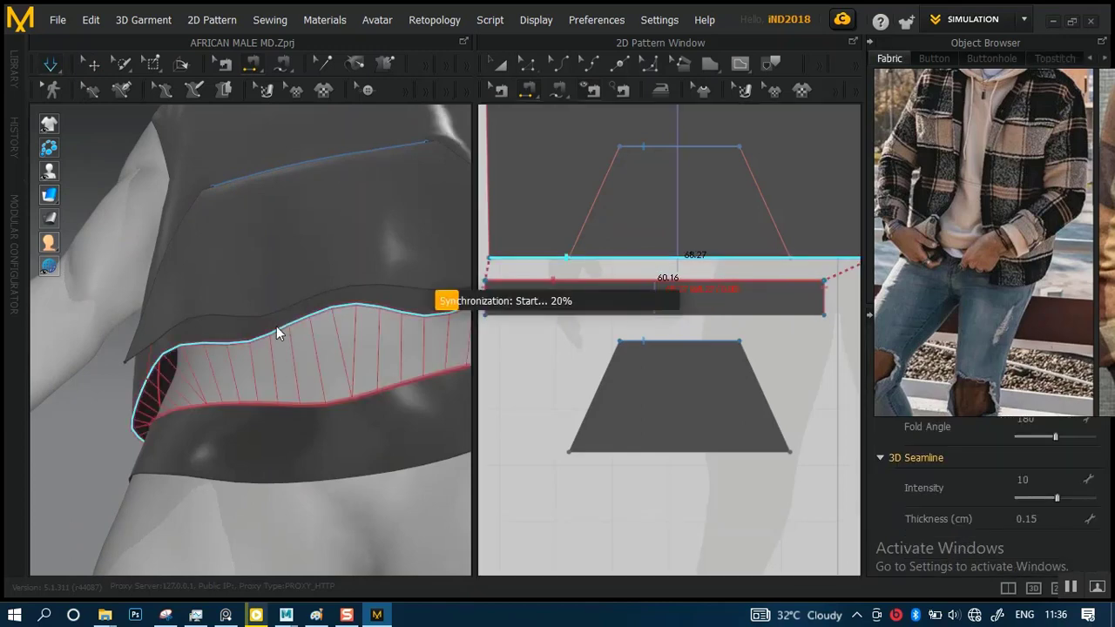
{"action": "key", "text": "space"}
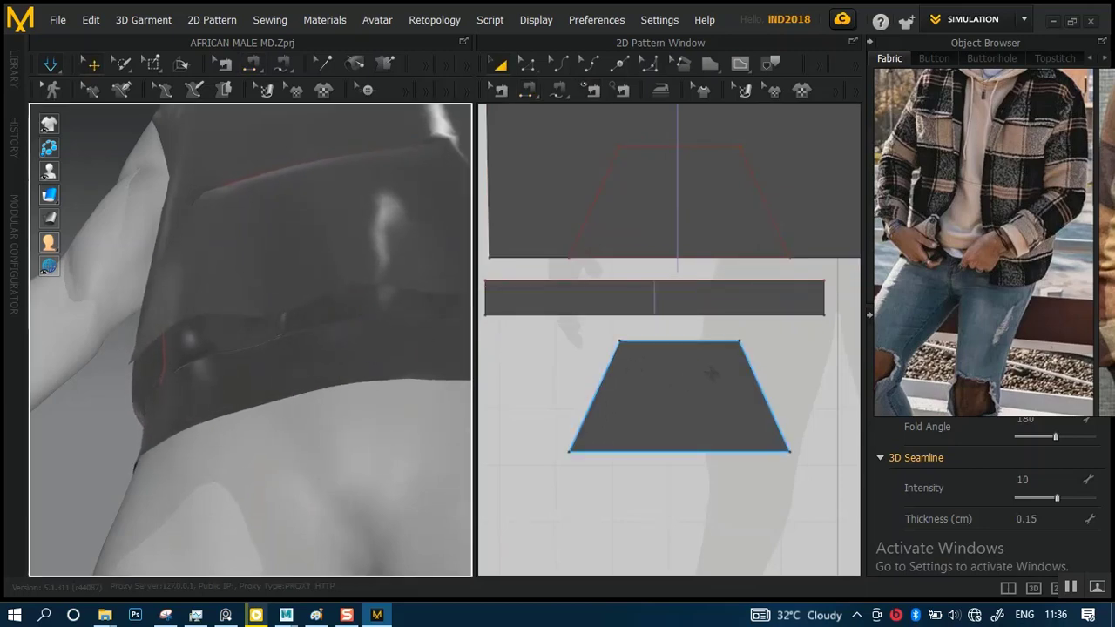
Examine how the pocket piece, its outline on the front body and the front waistband line up by highlighting each one
{"action": "scroll", "coordinate": [711, 372], "scroll_direction": "up", "scroll_amount": 2}
{"action": "left_click", "coordinate": [692, 370]}
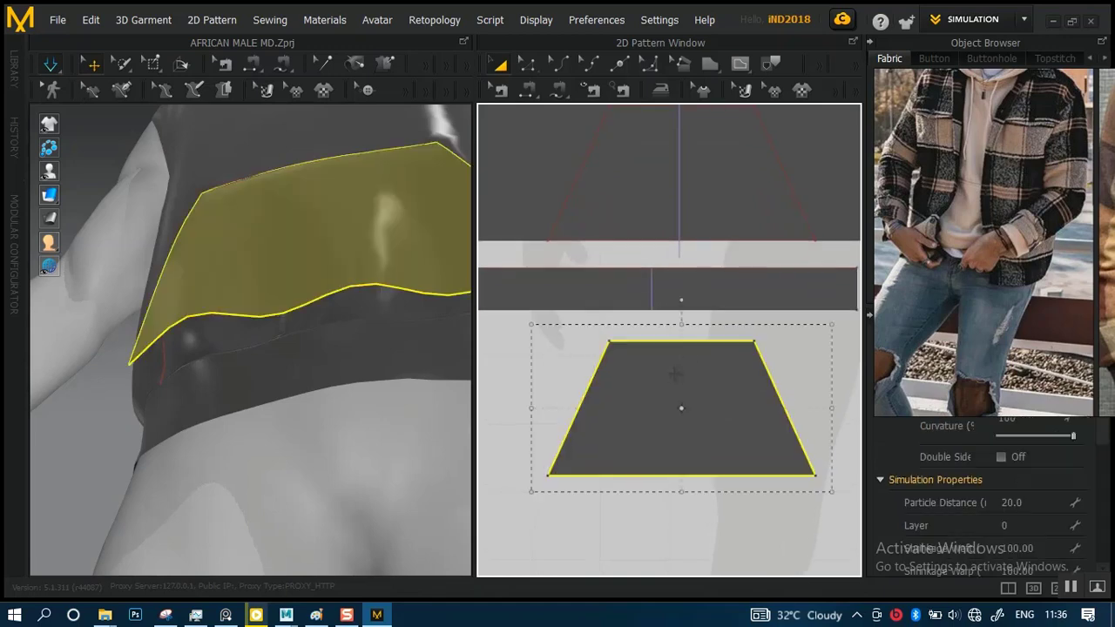
{"action": "left_click", "coordinate": [700, 206]}
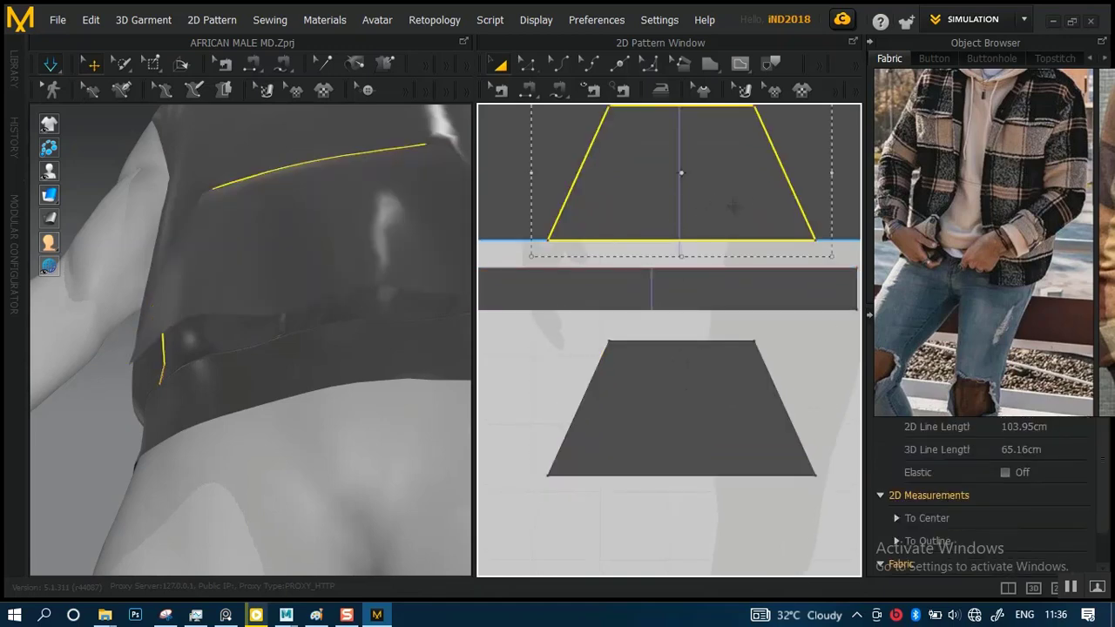
{"action": "scroll", "coordinate": [693, 240], "scroll_direction": "down", "scroll_amount": 2}
{"action": "middle_click_drag", "start_coordinate": [711, 209], "coordinate": [697, 305]}
{"action": "left_click", "coordinate": [737, 226]}
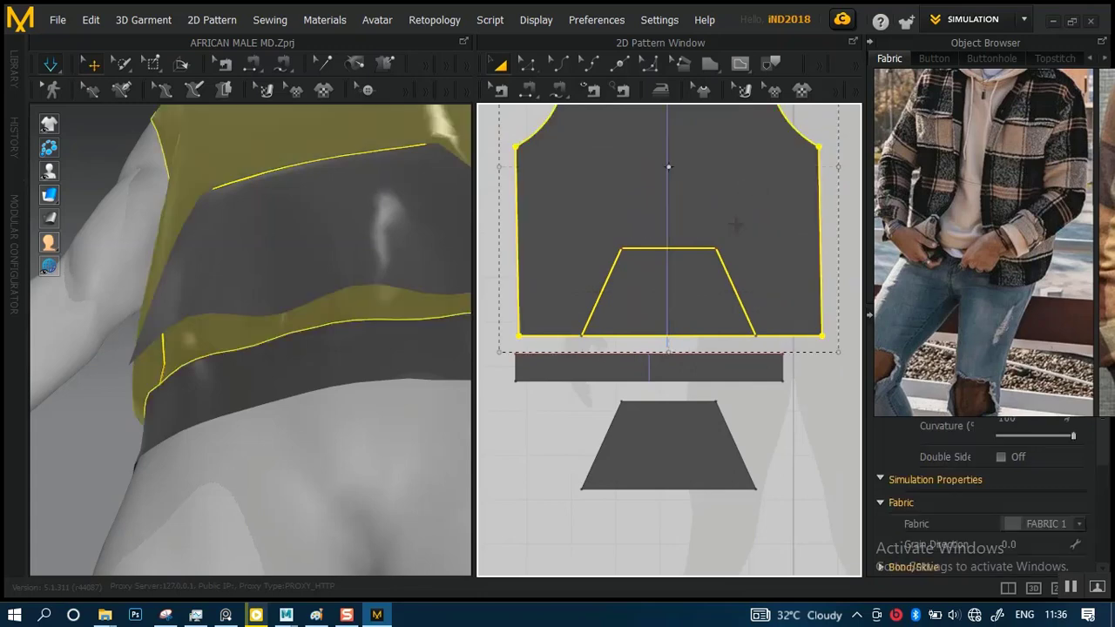
{"action": "left_click", "coordinate": [701, 366]}
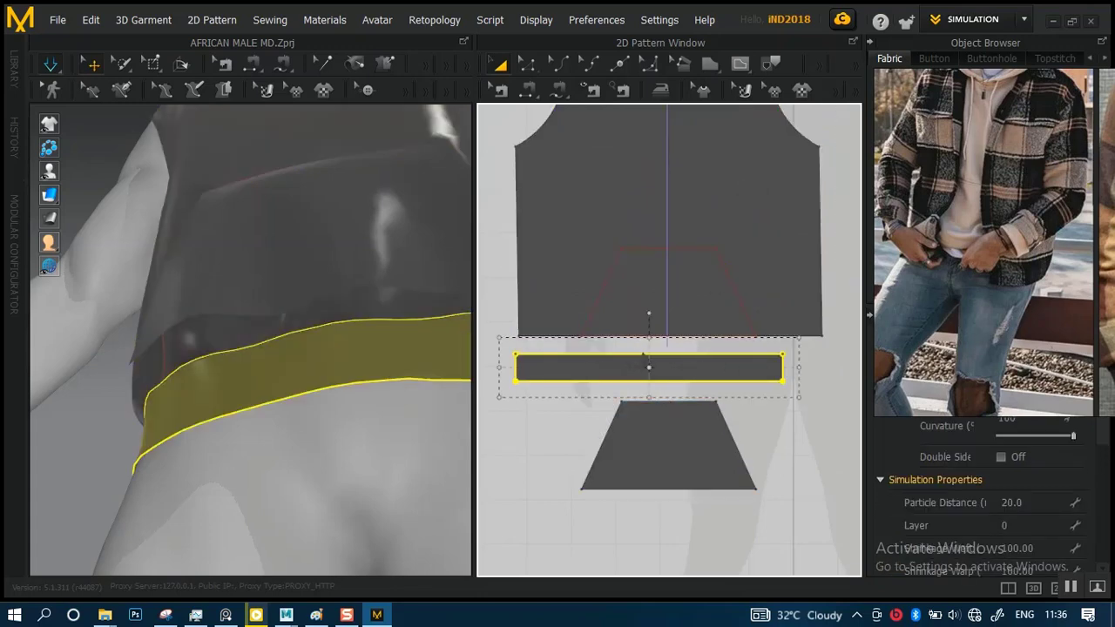
{"action": "scroll", "coordinate": [669, 399], "scroll_direction": "up", "scroll_amount": 4}
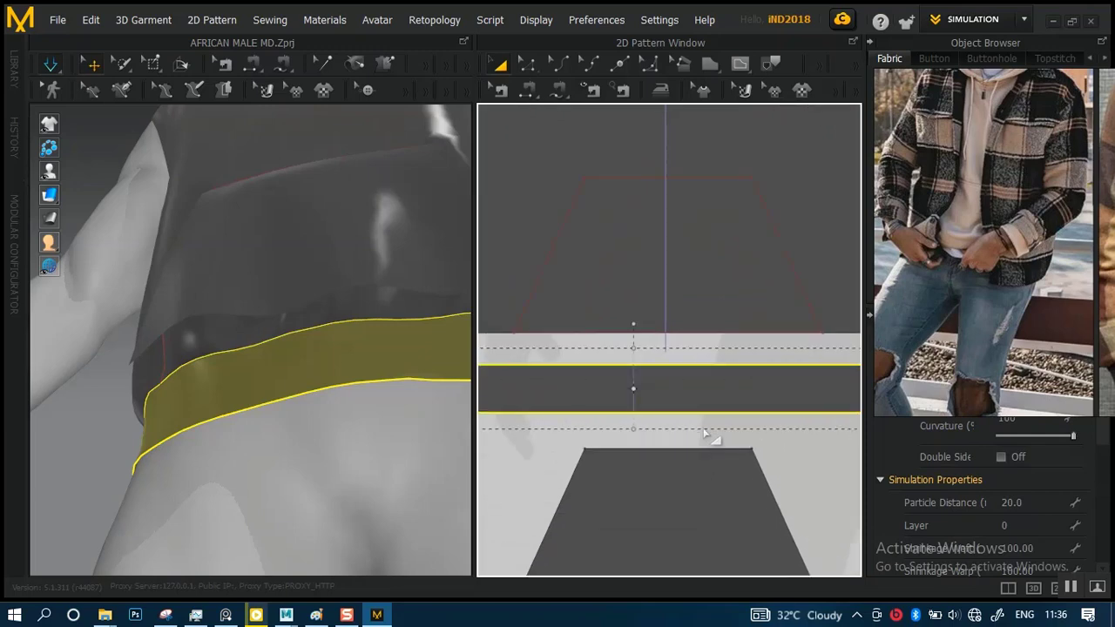
{"action": "left_click", "coordinate": [648, 441]}
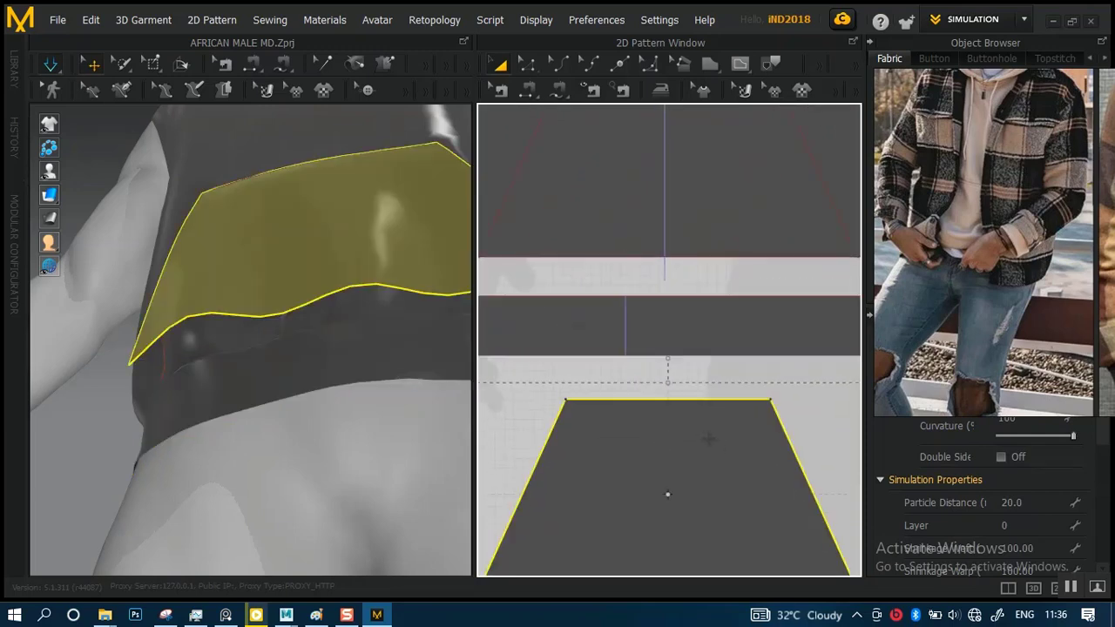
{"action": "middle_click_drag", "start_coordinate": [716, 444], "coordinate": [725, 380]}
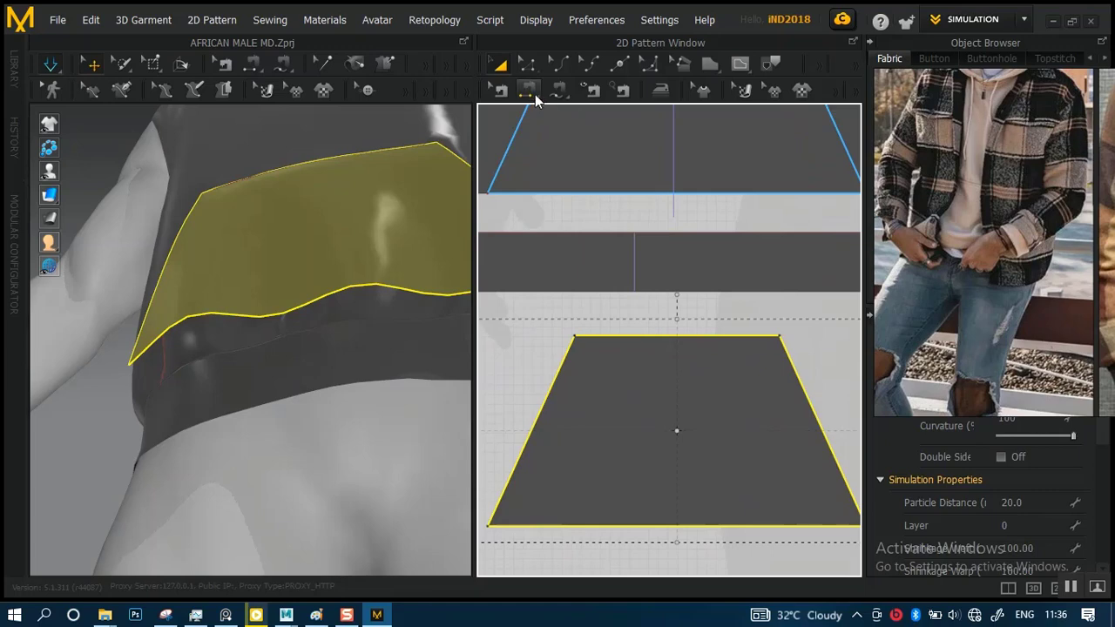
Free-sew the pocket piece's entire bottom edge to an equal length of the front waistband's upper edge, starting below the pocket outline's corner
{"action": "left_click", "coordinate": [558, 91]}
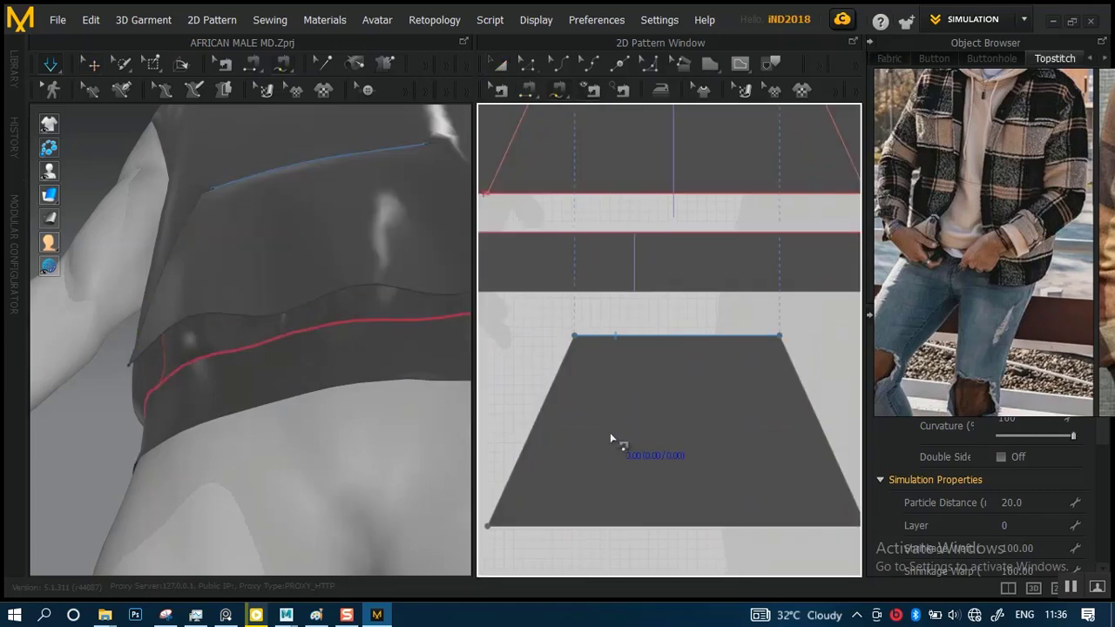
{"action": "left_click", "coordinate": [518, 443]}
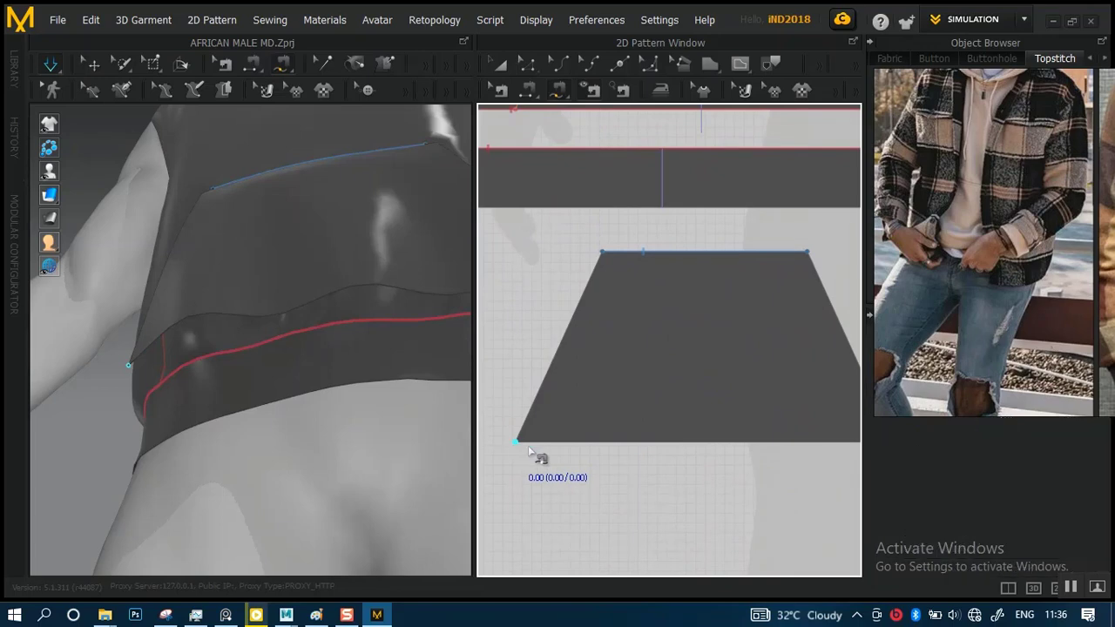
{"action": "middle_click_drag", "start_coordinate": [784, 458], "coordinate": [695, 456]}
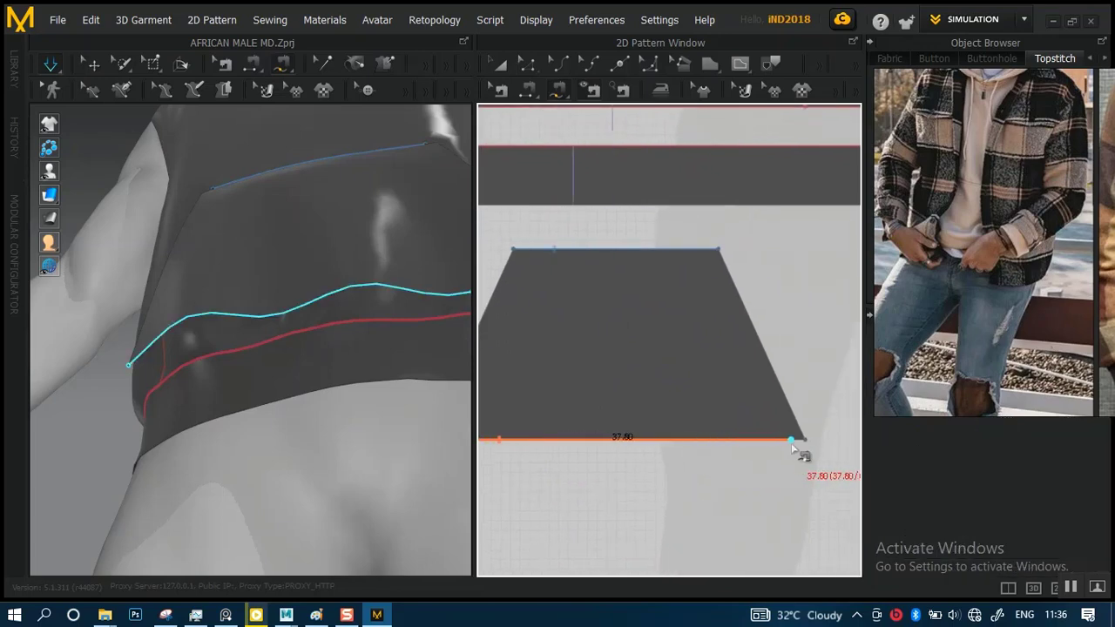
{"action": "left_click", "coordinate": [801, 445]}
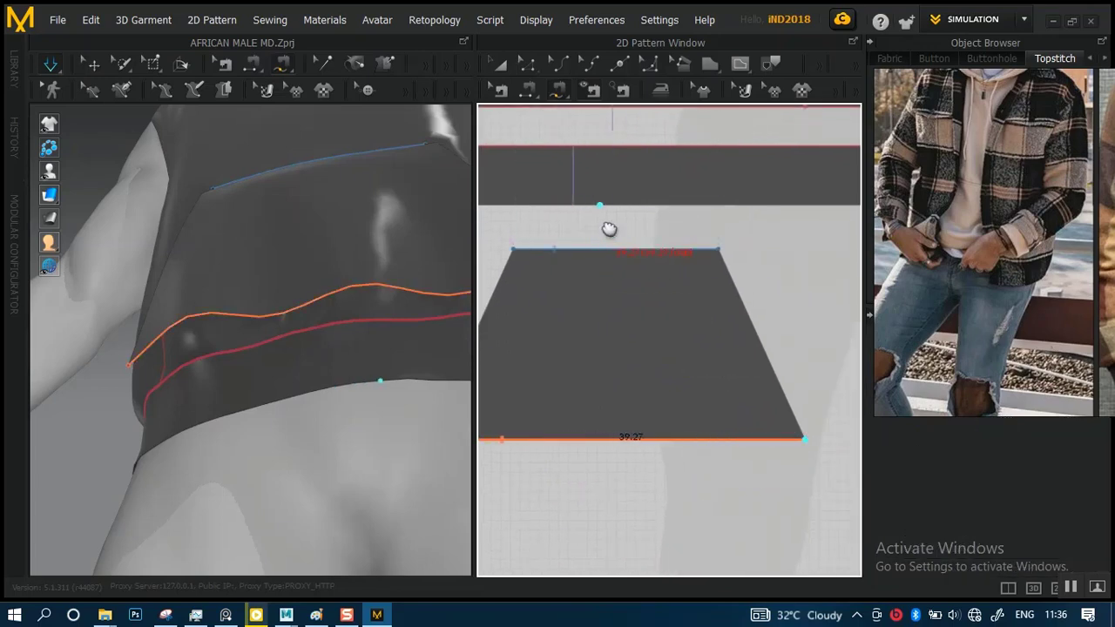
{"action": "middle_click_drag", "start_coordinate": [605, 229], "coordinate": [740, 390]}
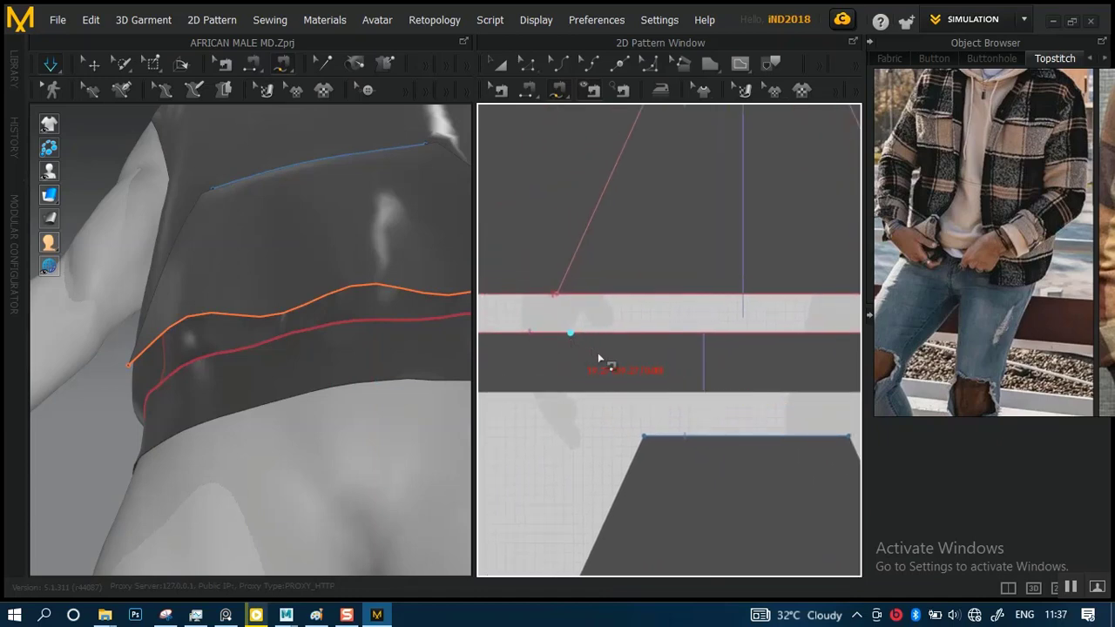
{"action": "scroll", "coordinate": [588, 313], "scroll_direction": "down", "scroll_amount": 3}
{"action": "scroll", "coordinate": [653, 339], "scroll_direction": "up", "scroll_amount": 3}
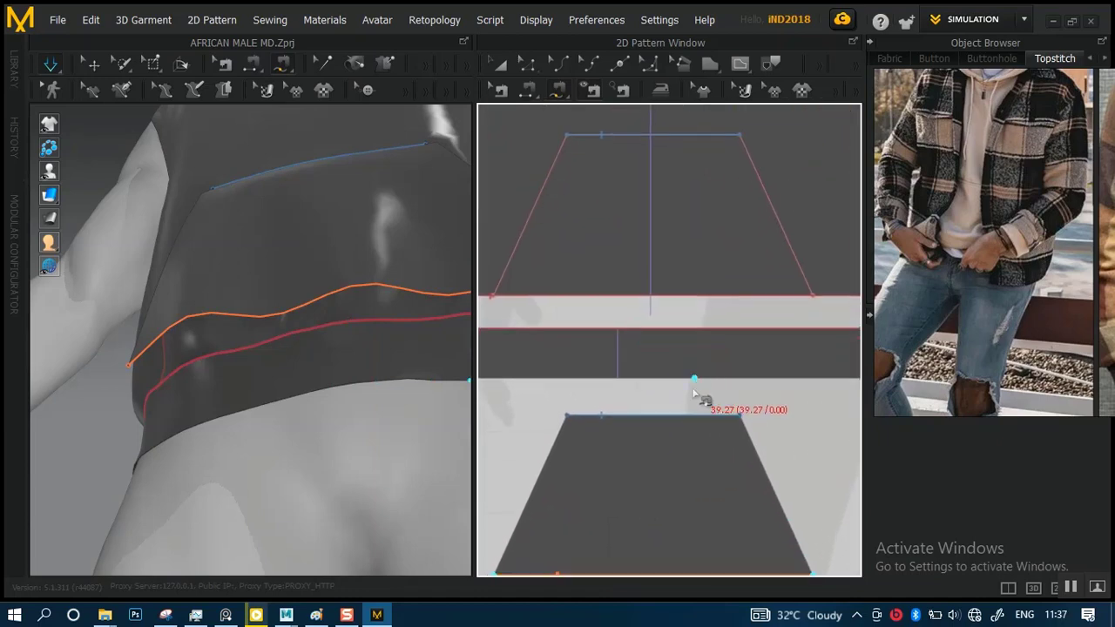
{"action": "middle_click_drag", "start_coordinate": [597, 363], "coordinate": [691, 368]}
{"action": "scroll", "coordinate": [655, 345], "scroll_direction": "down", "scroll_amount": 2}
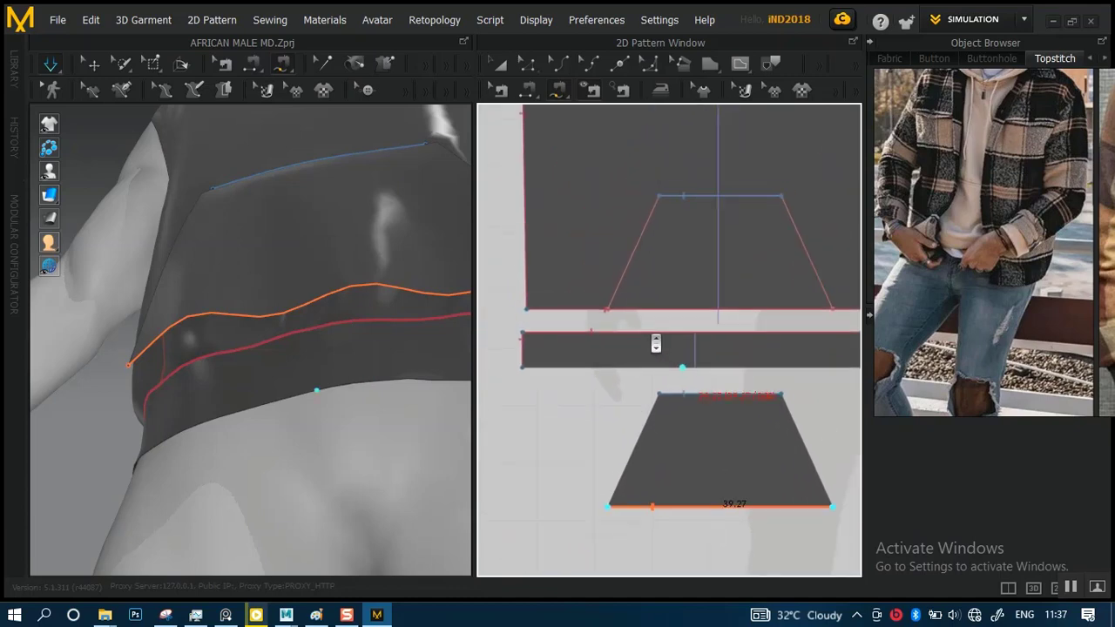
{"action": "scroll", "coordinate": [656, 343], "scroll_direction": "down", "scroll_amount": 1}
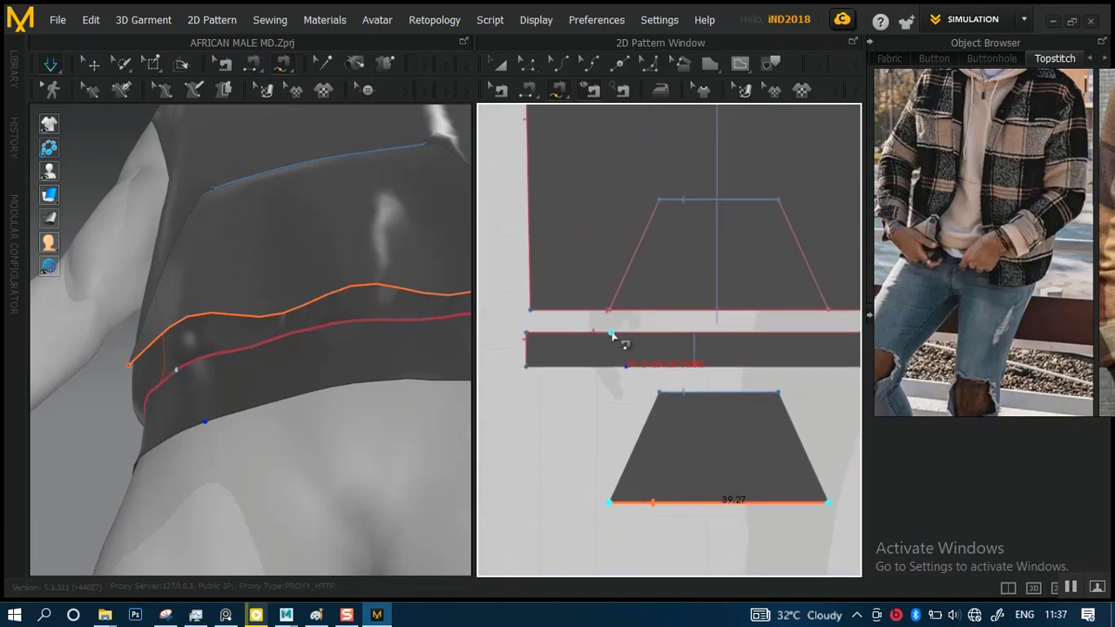
{"action": "left_click", "coordinate": [612, 335]}
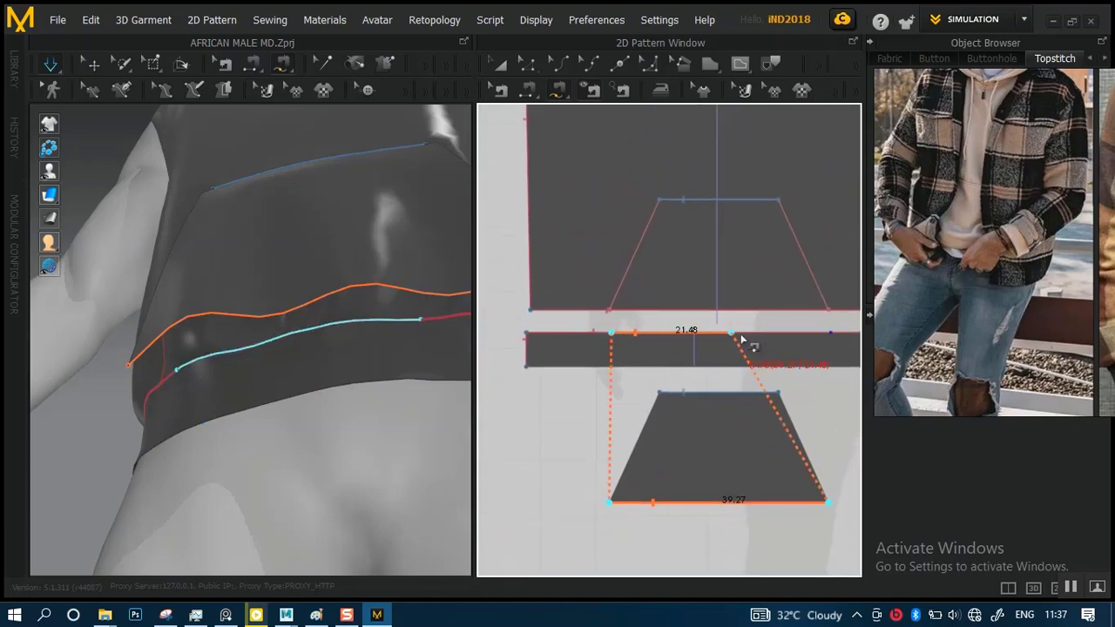
{"action": "left_click", "coordinate": [833, 344]}
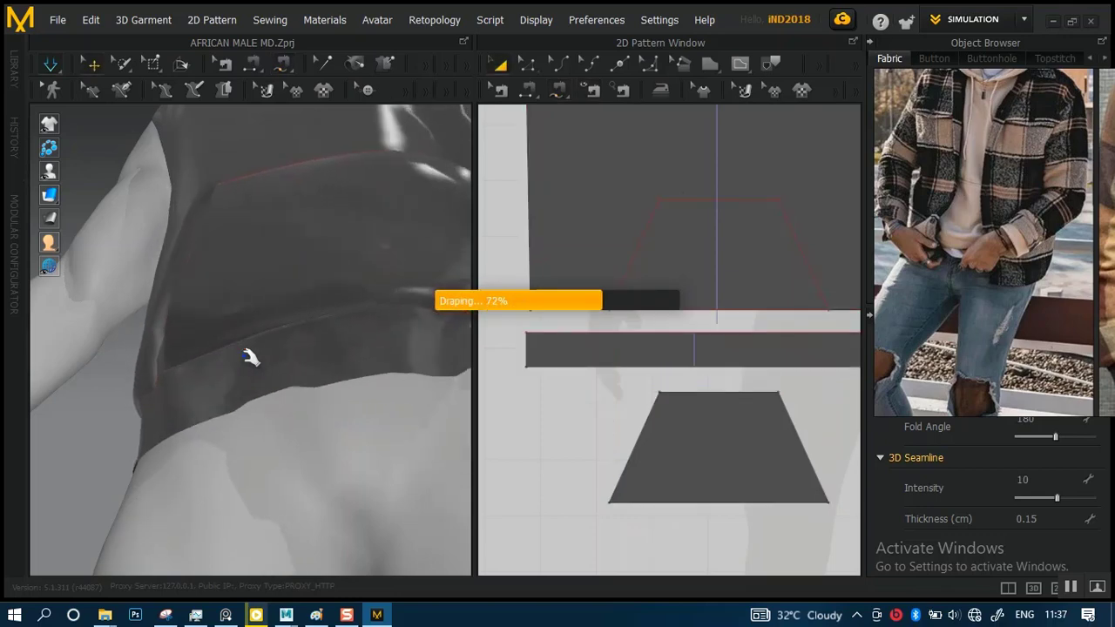
Inspect the draped pocket on the avatar and the seam between the pocket's bottom edge and the waistband's upper edge
{"action": "scroll", "coordinate": [326, 344], "scroll_direction": "down", "scroll_amount": 3}
{"action": "right_click_drag", "start_coordinate": [314, 316], "coordinate": [289, 412]}
{"action": "scroll", "coordinate": [667, 341], "scroll_direction": "down", "scroll_amount": 4}
{"action": "middle_click_drag", "start_coordinate": [724, 333], "coordinate": [749, 331]}
{"action": "scroll", "coordinate": [675, 343], "scroll_direction": "up", "scroll_amount": 6}
{"action": "scroll", "coordinate": [686, 343], "scroll_direction": "up", "scroll_amount": 1}
{"action": "scroll", "coordinate": [684, 342], "scroll_direction": "down", "scroll_amount": 3}
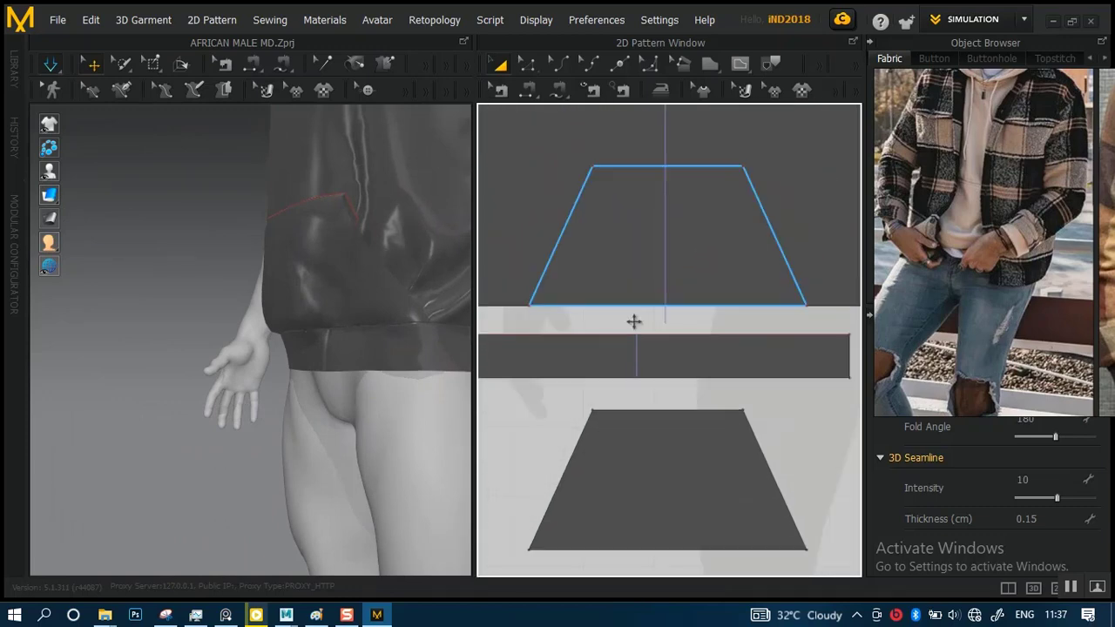
{"action": "middle_click_drag", "start_coordinate": [644, 335], "coordinate": [637, 308]}
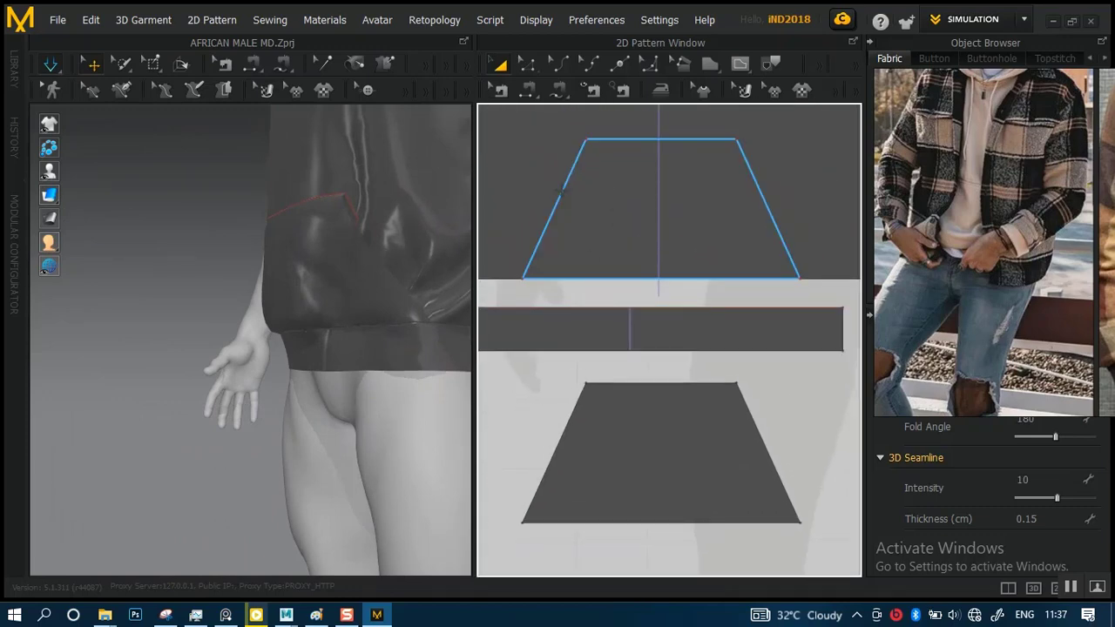
{"action": "left_click", "coordinate": [528, 90]}
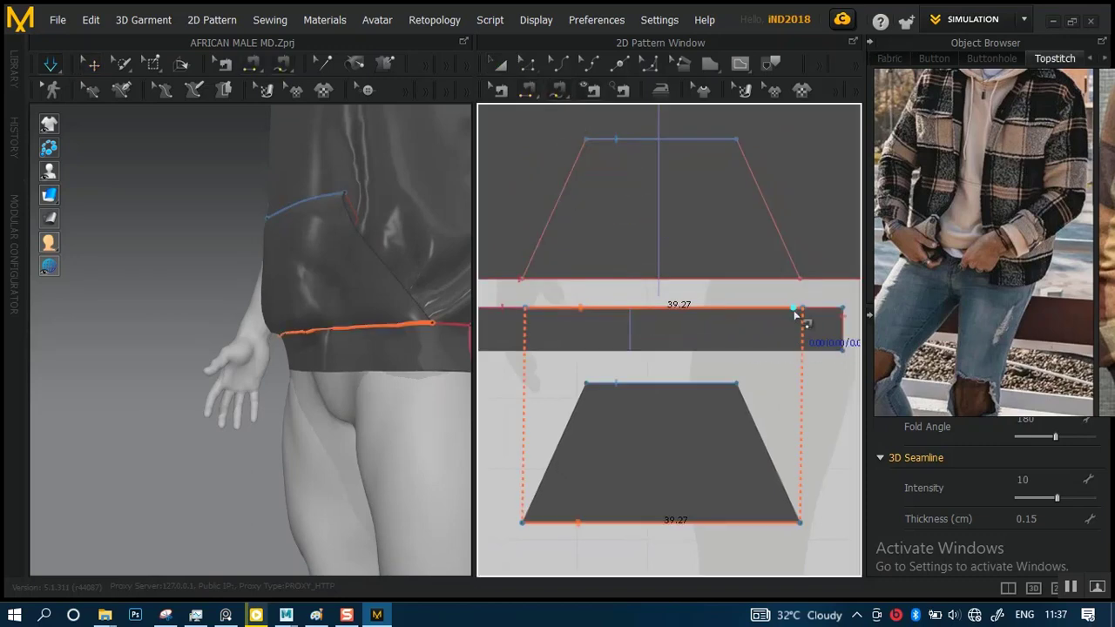
{"action": "scroll", "coordinate": [675, 340], "scroll_direction": "down", "scroll_amount": 2}
{"action": "scroll", "coordinate": [671, 321], "scroll_direction": "up", "scroll_amount": 3}
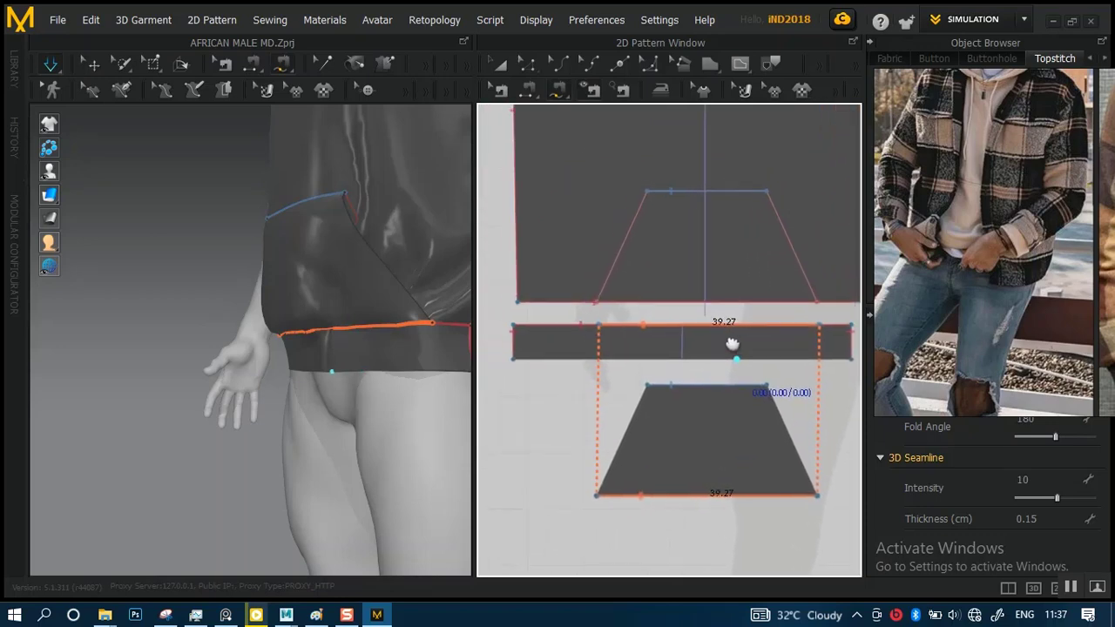
Delete the seam joining the pocket piece's bottom edge to the front waistband's upper edge
{"action": "scroll", "coordinate": [671, 351], "scroll_direction": "up", "scroll_amount": 3}
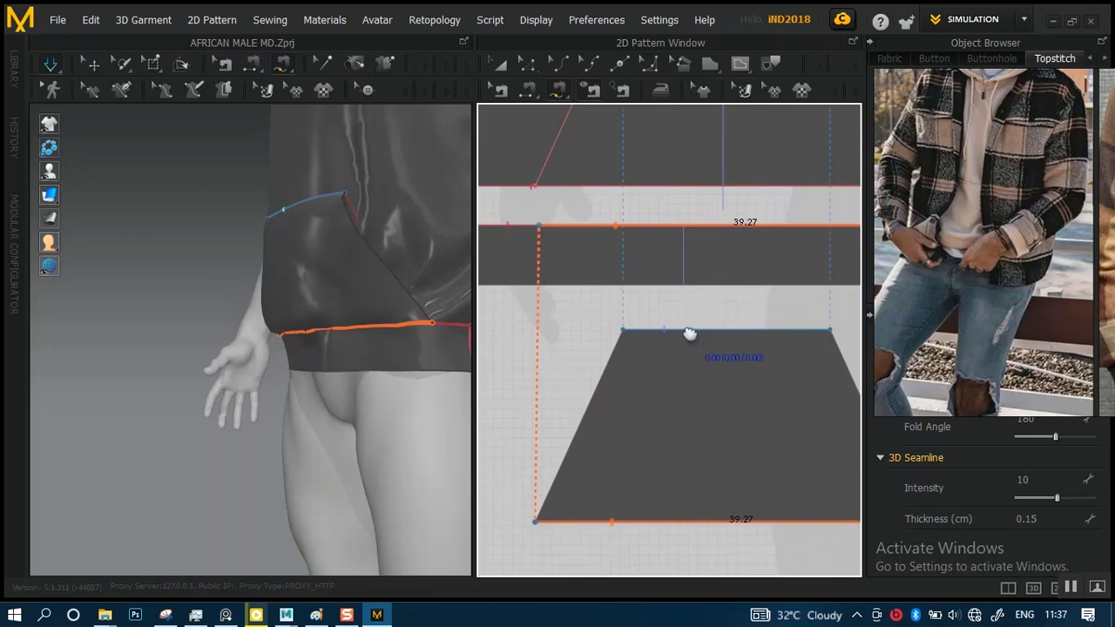
{"action": "right_click_drag", "start_coordinate": [689, 332], "coordinate": [714, 436]}
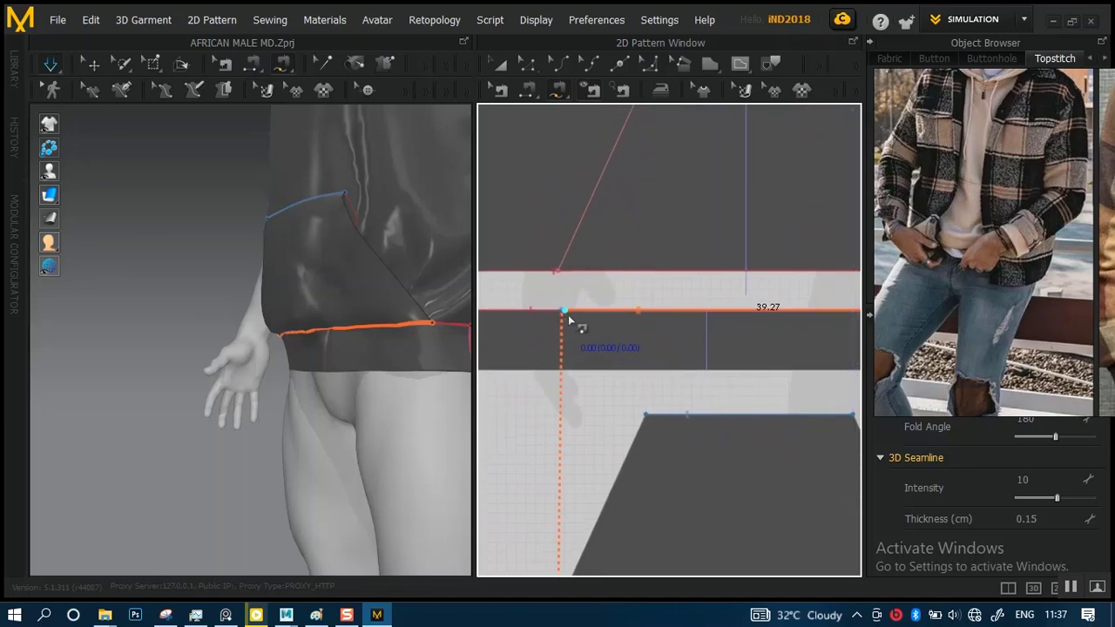
{"action": "right_click_drag", "start_coordinate": [568, 314], "coordinate": [410, 358]}
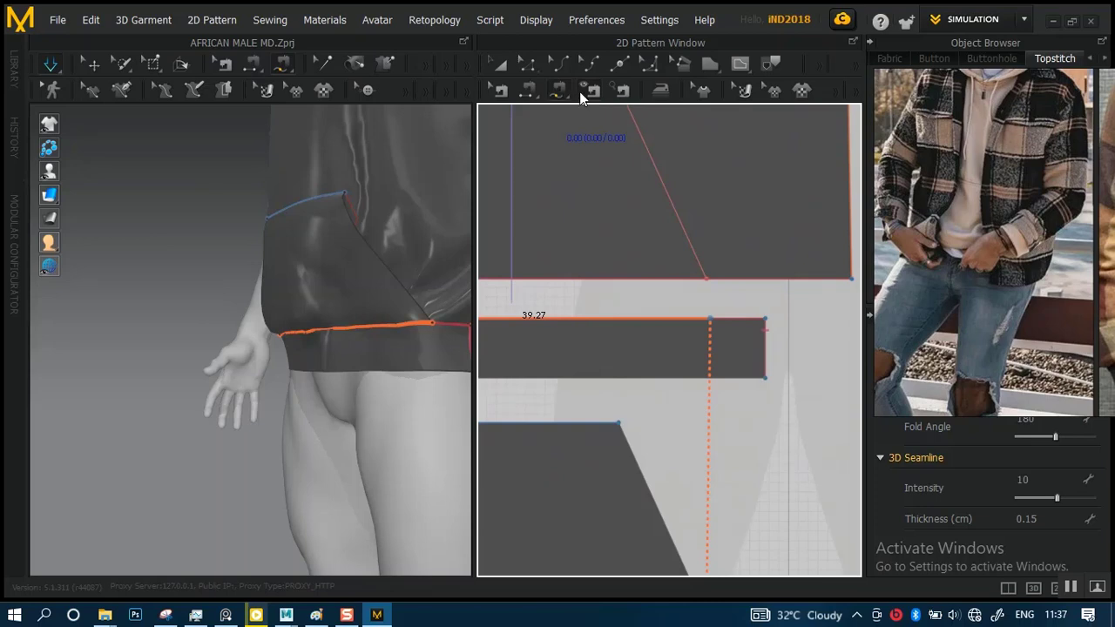
{"action": "left_click", "coordinate": [529, 90]}
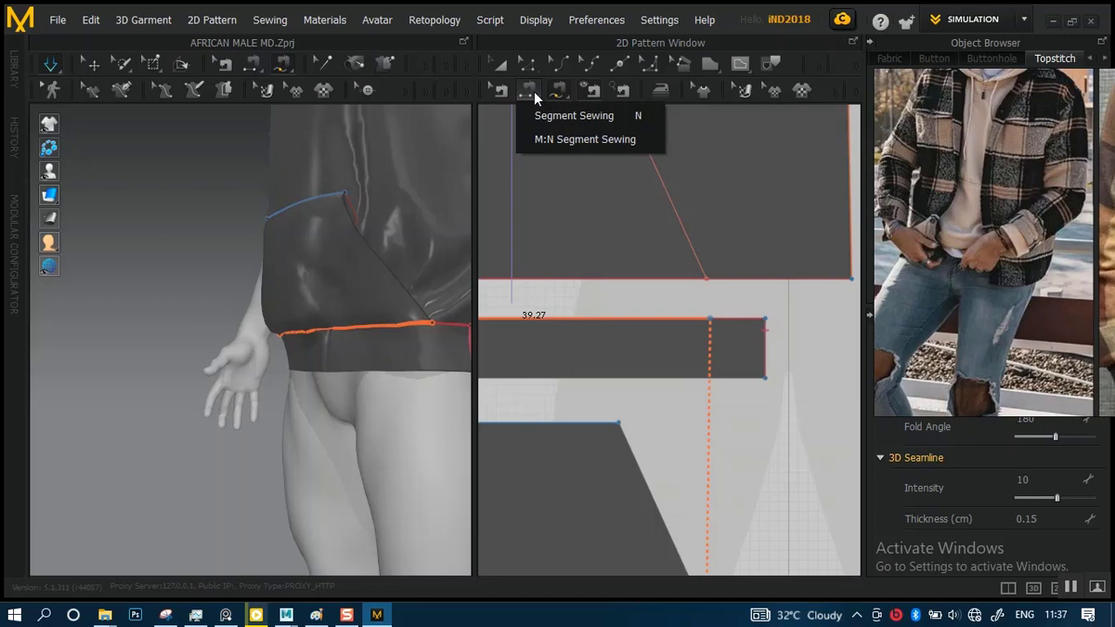
{"action": "left_click", "coordinate": [504, 94]}
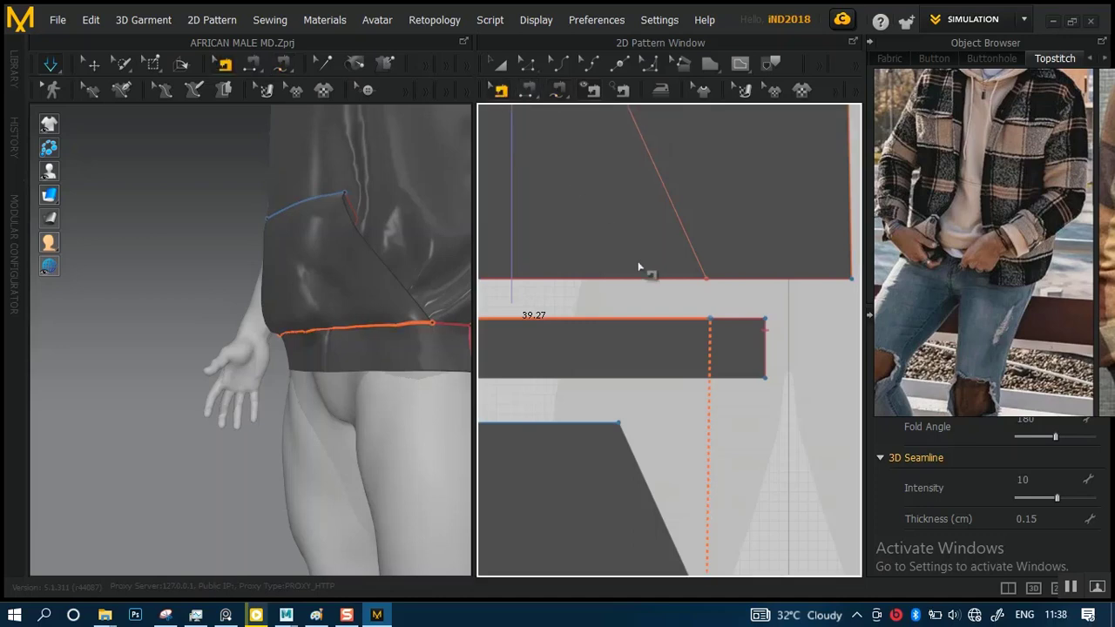
{"action": "left_click", "coordinate": [710, 320]}
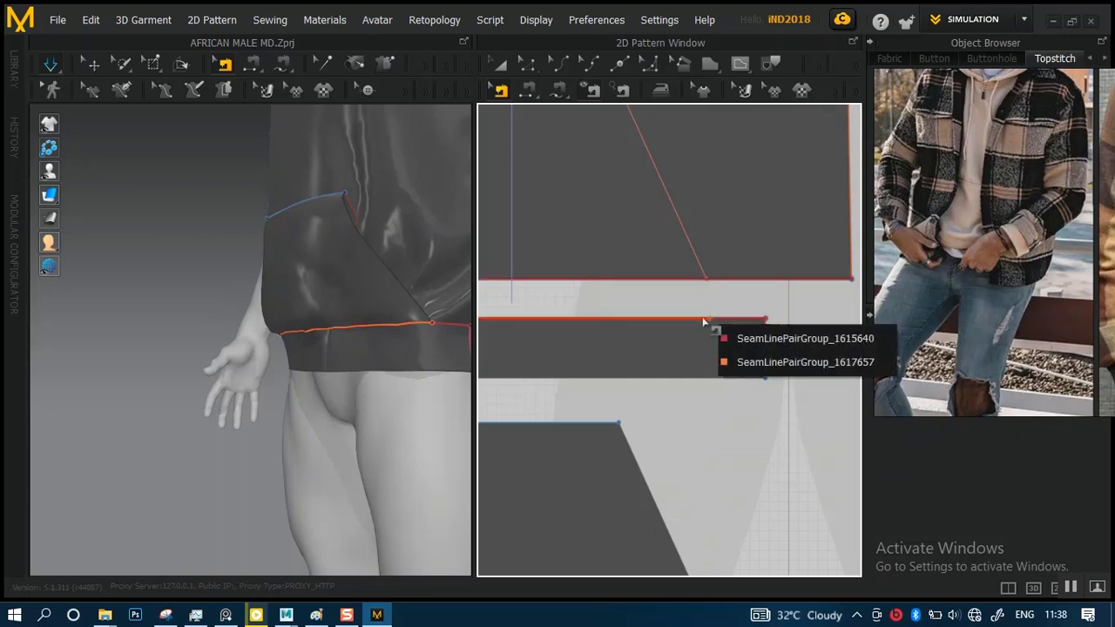
{"action": "left_click", "coordinate": [750, 337]}
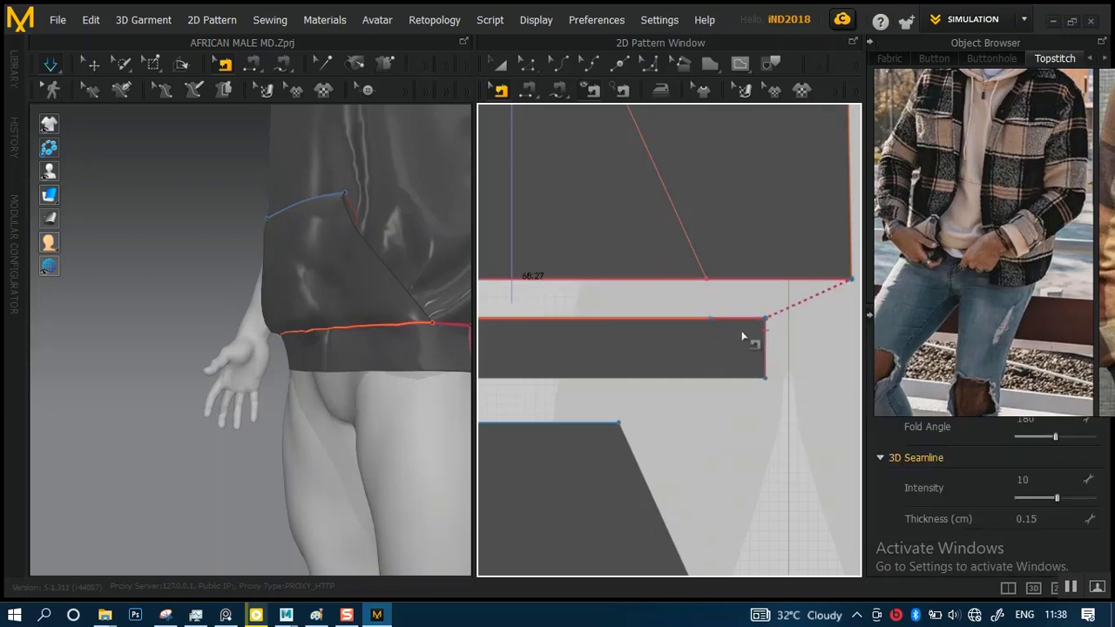
{"action": "right_click", "coordinate": [698, 316]}
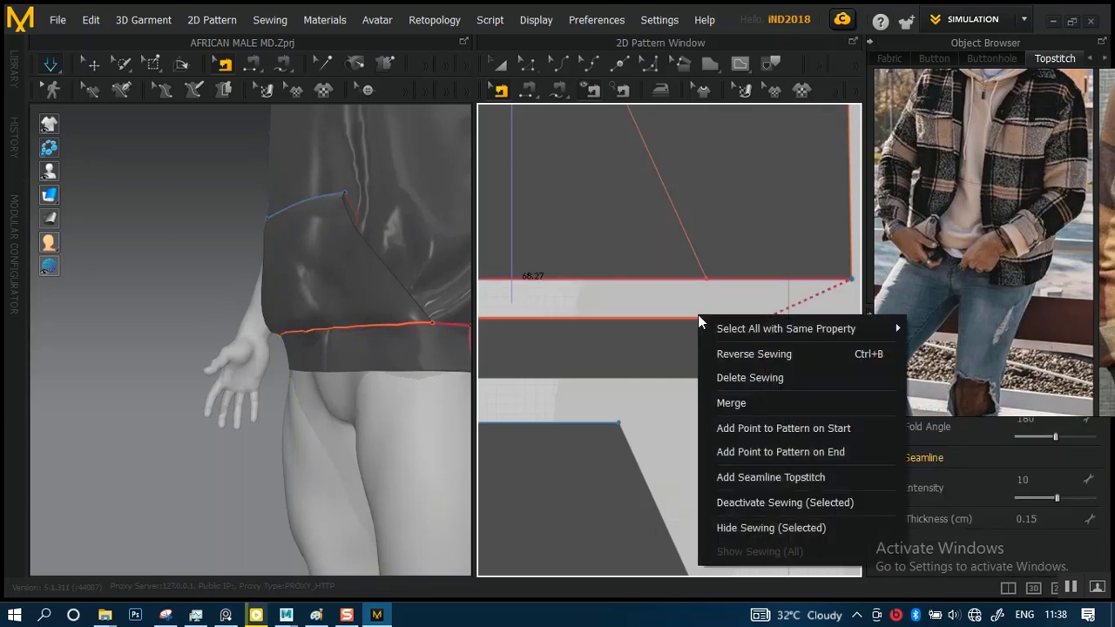
{"action": "left_click", "coordinate": [693, 323]}
{"action": "left_click", "coordinate": [691, 319]}
{"action": "left_click", "coordinate": [728, 361]}
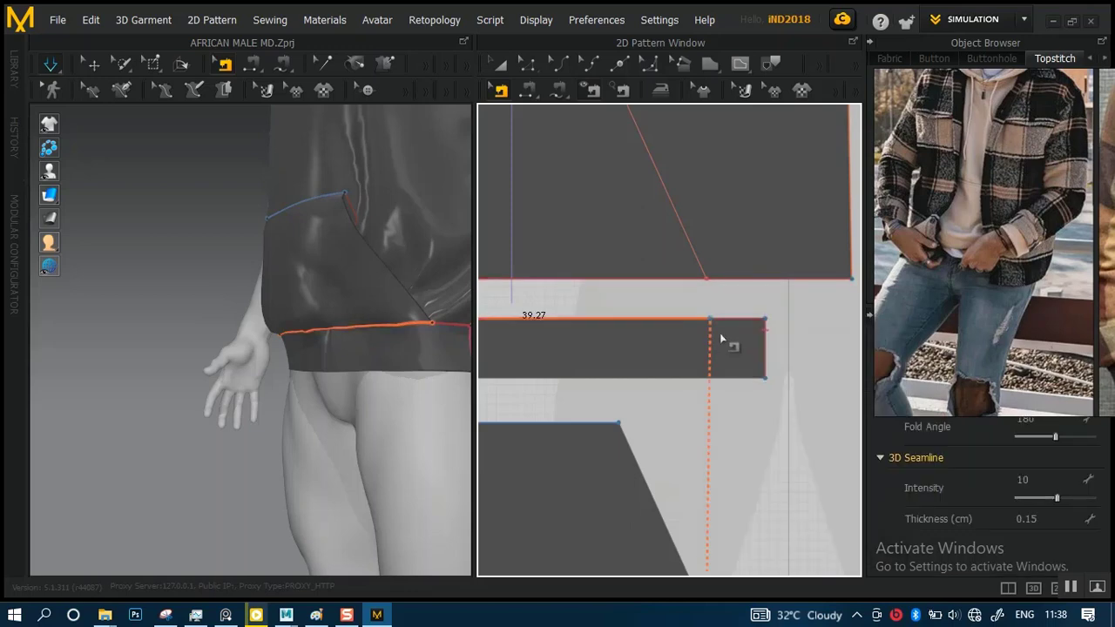
{"action": "key", "text": "Delete"}
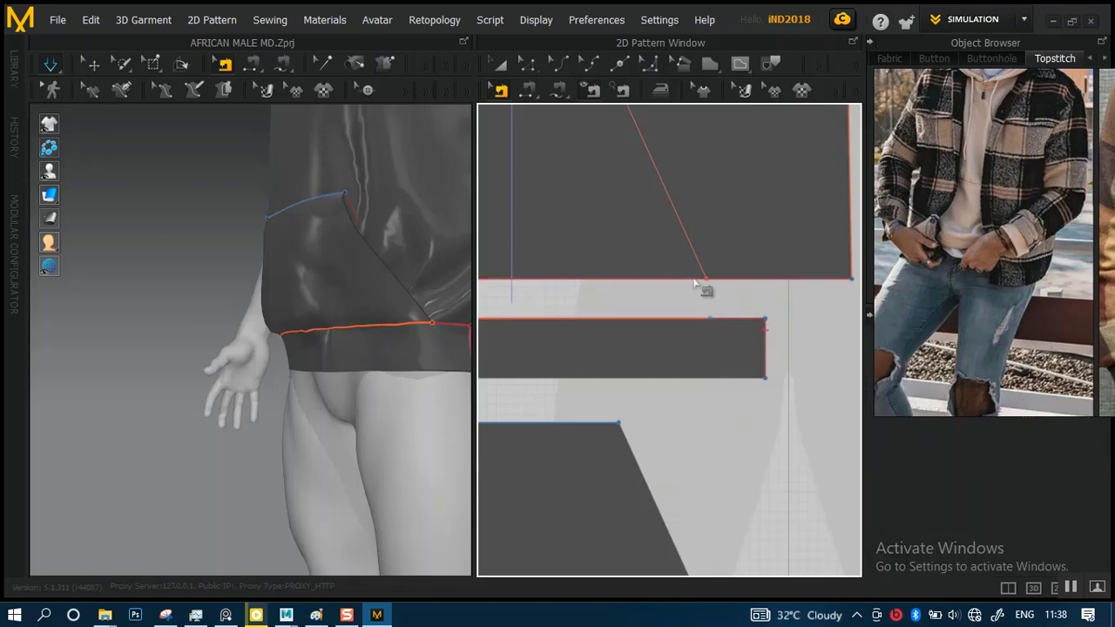
{"action": "left_click", "coordinate": [526, 97]}
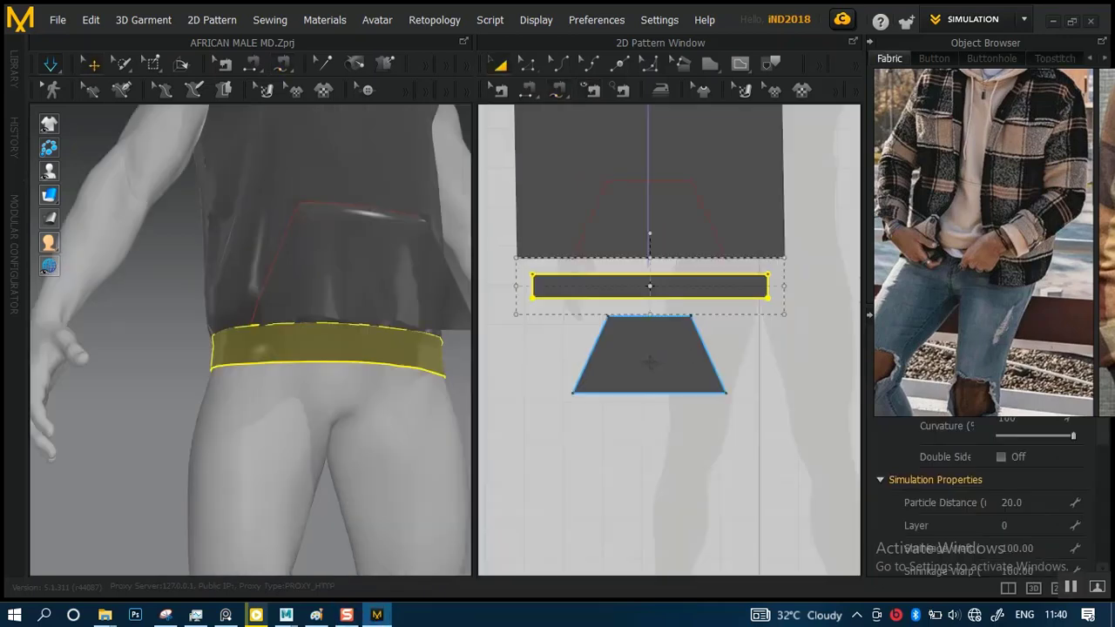
Move the front waistband horizontally until its centre line aligns with the front body's centre line
{"action": "scroll", "coordinate": [713, 432], "scroll_direction": "down", "scroll_amount": 3}
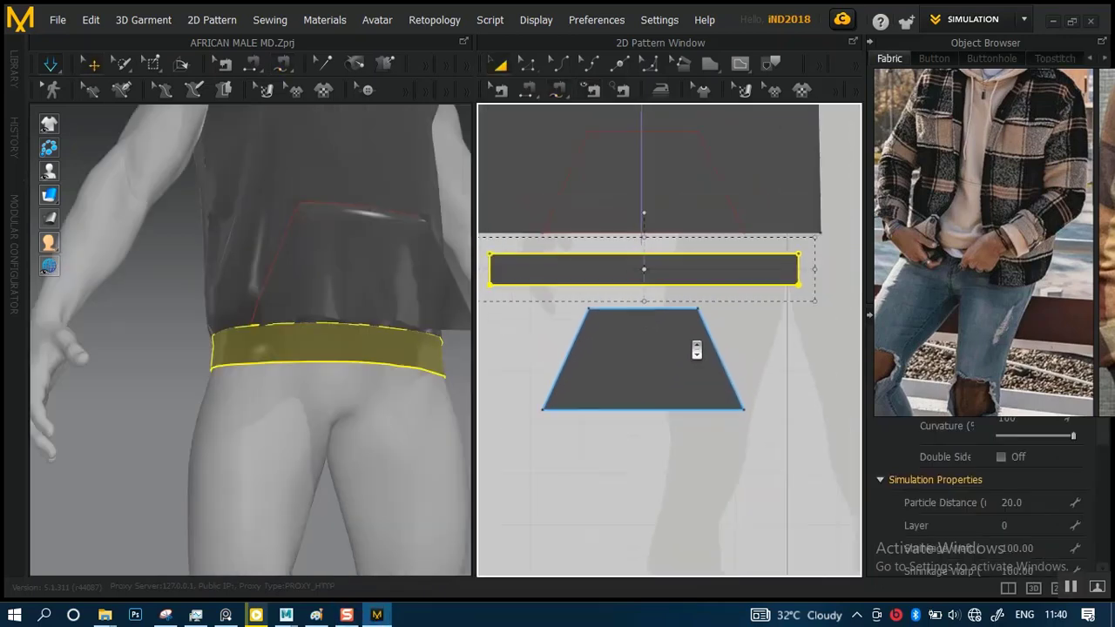
{"action": "left_click", "coordinate": [809, 386]}
{"action": "left_click", "coordinate": [698, 284]}
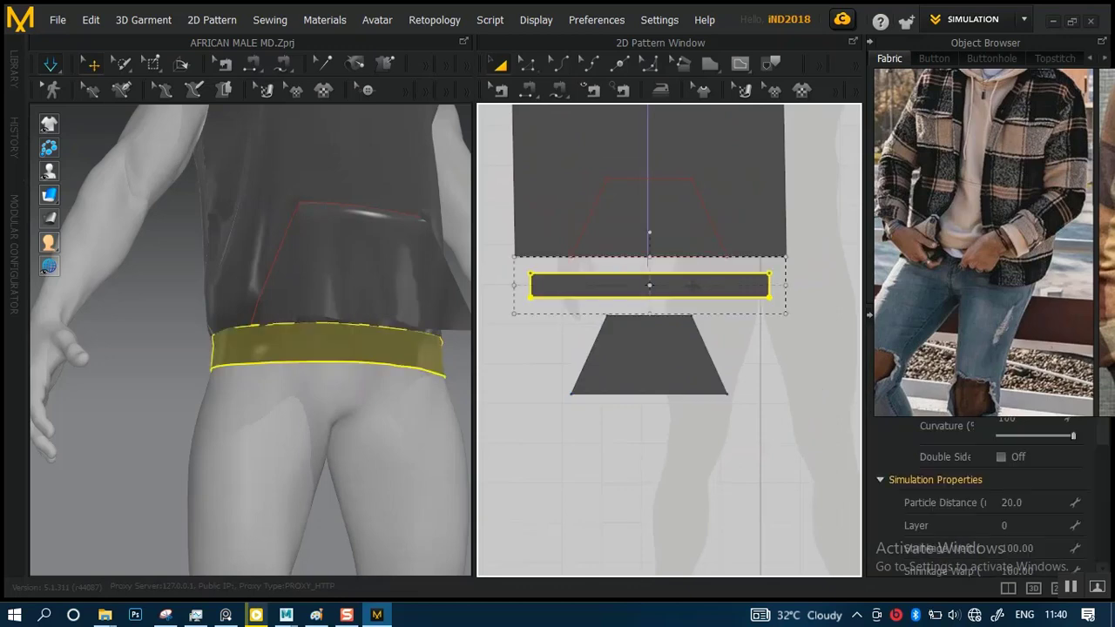
{"action": "scroll", "coordinate": [702, 356], "scroll_direction": "up", "scroll_amount": 4}
{"action": "middle_click_drag", "start_coordinate": [714, 302], "coordinate": [766, 365]}
{"action": "scroll", "coordinate": [707, 317], "scroll_direction": "down", "scroll_amount": 3}
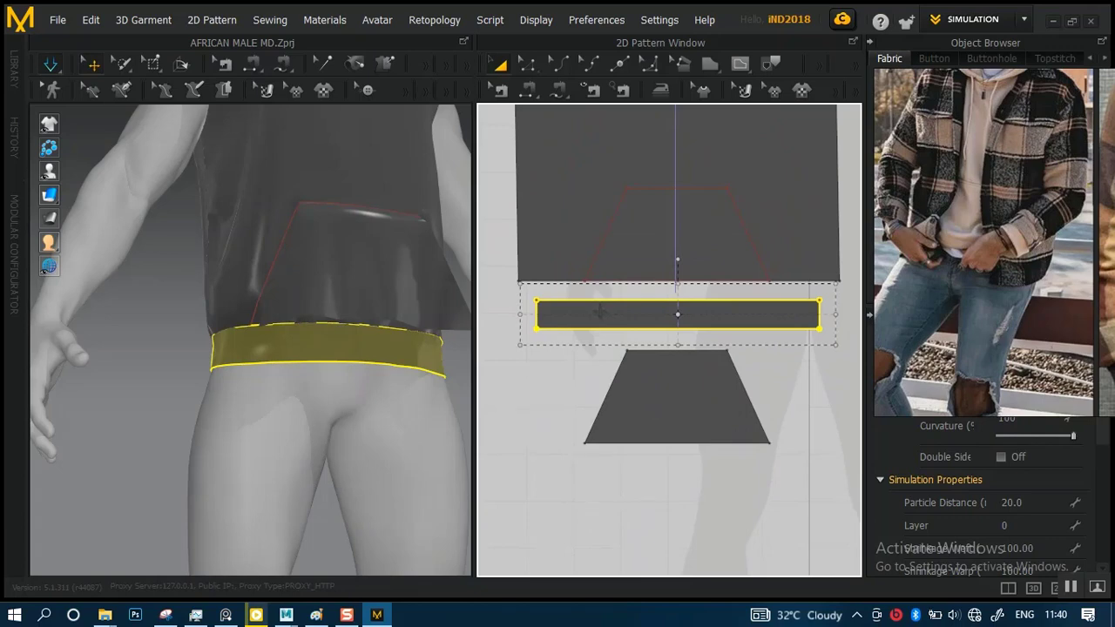
{"action": "scroll", "coordinate": [700, 332], "scroll_direction": "up", "scroll_amount": 5}
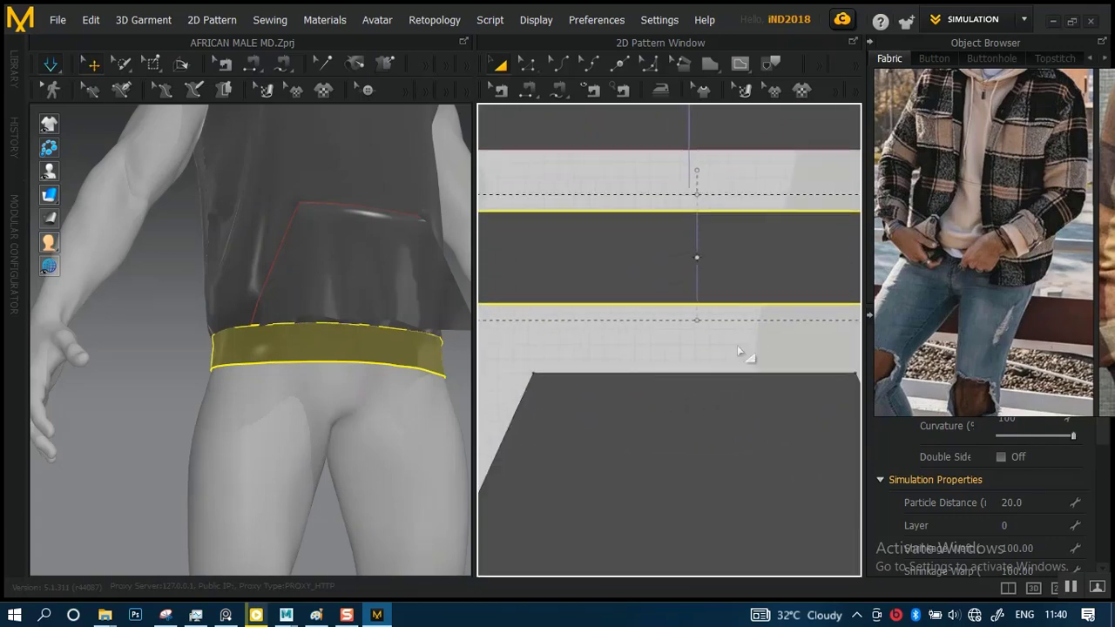
{"action": "left_click_drag", "start_coordinate": [749, 267], "coordinate": [738, 266]}
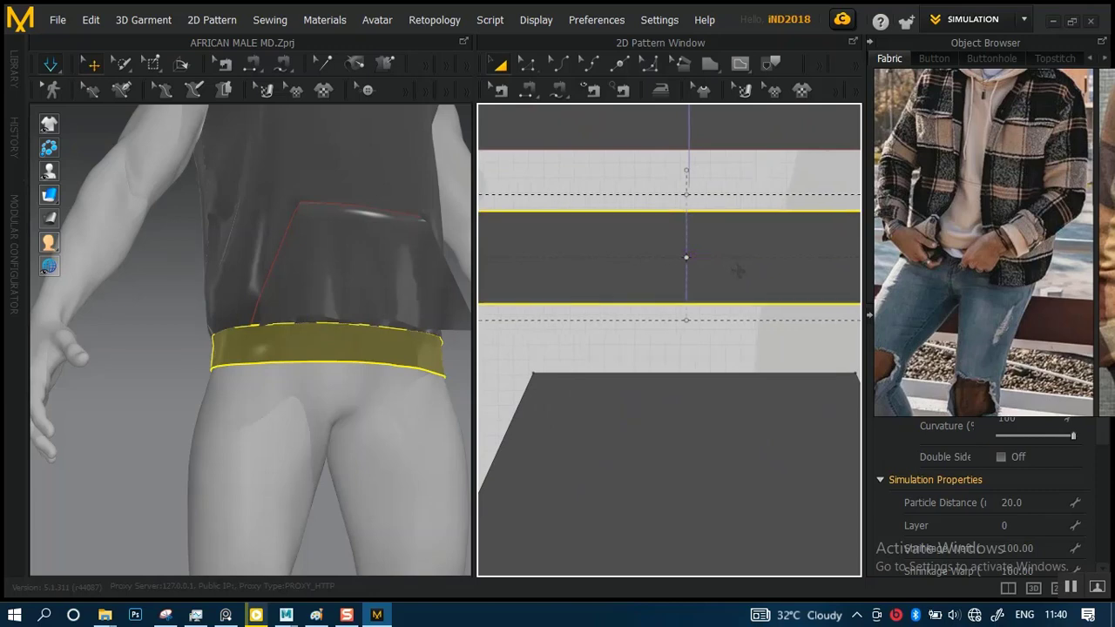
{"action": "scroll", "coordinate": [737, 272], "scroll_direction": "up", "scroll_amount": 3}
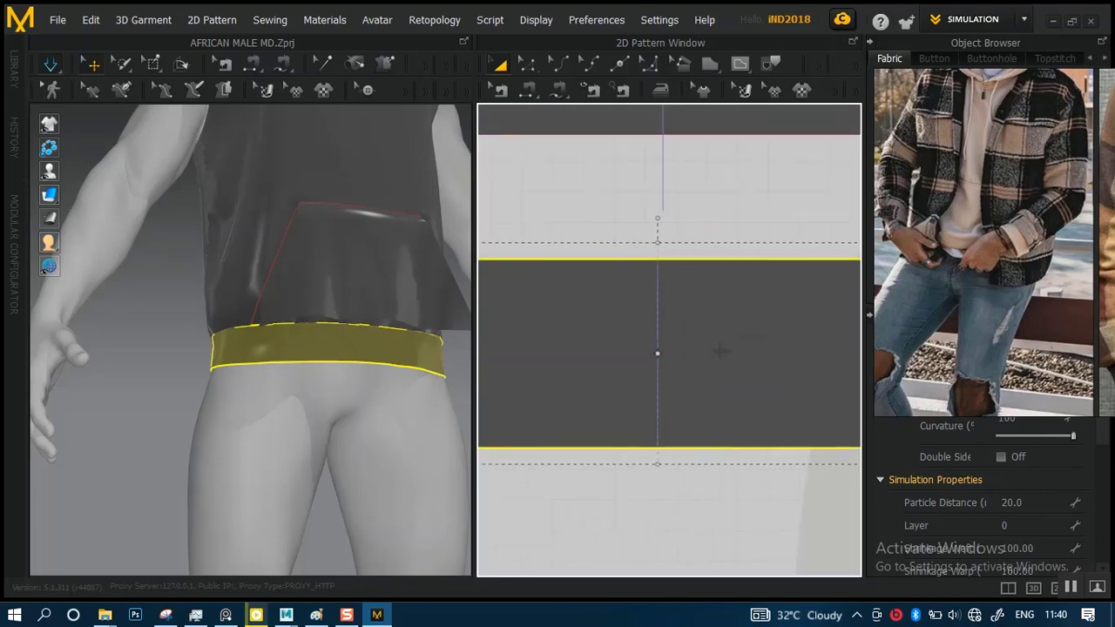
{"action": "left_click_drag", "start_coordinate": [721, 351], "coordinate": [726, 350]}
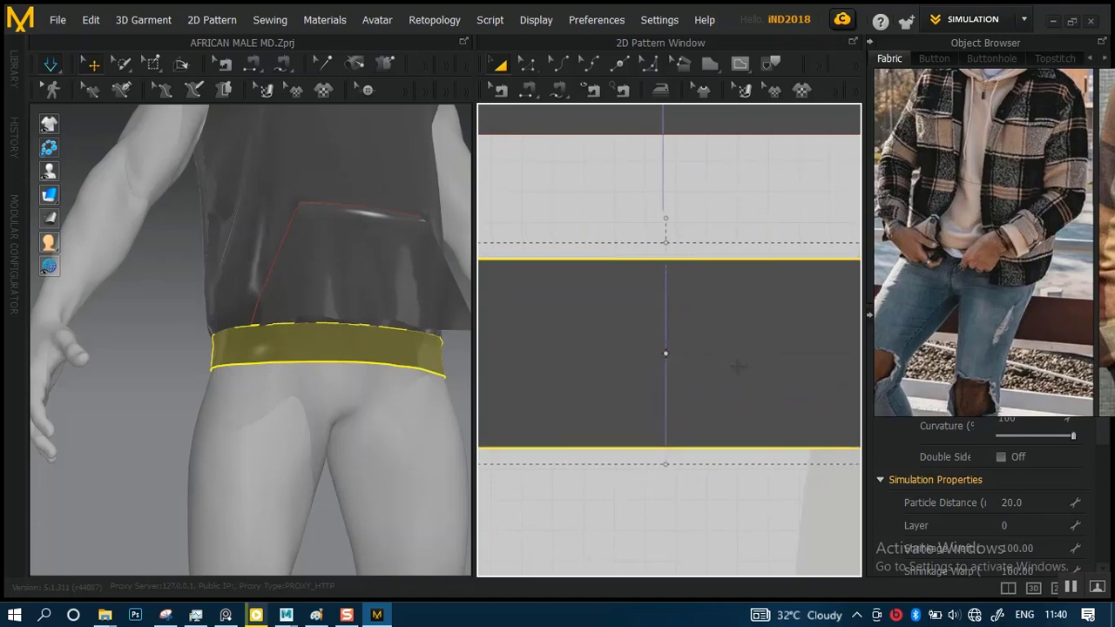
{"action": "scroll", "coordinate": [736, 366], "scroll_direction": "down", "scroll_amount": 5}
{"action": "left_click", "coordinate": [777, 407]}
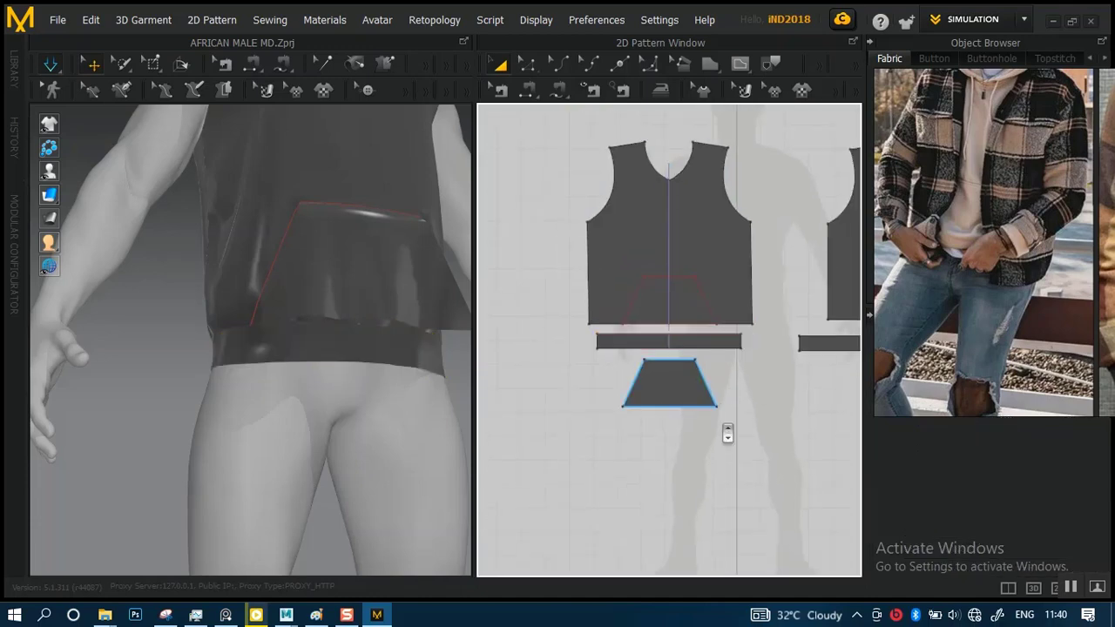
Examine how the pocket piece's bottom corners line up with the pocket outline on the front body and the waistband's upper edge
{"action": "scroll", "coordinate": [727, 432], "scroll_direction": "up", "scroll_amount": 4}
{"action": "middle_click_drag", "start_coordinate": [722, 398], "coordinate": [715, 349]}
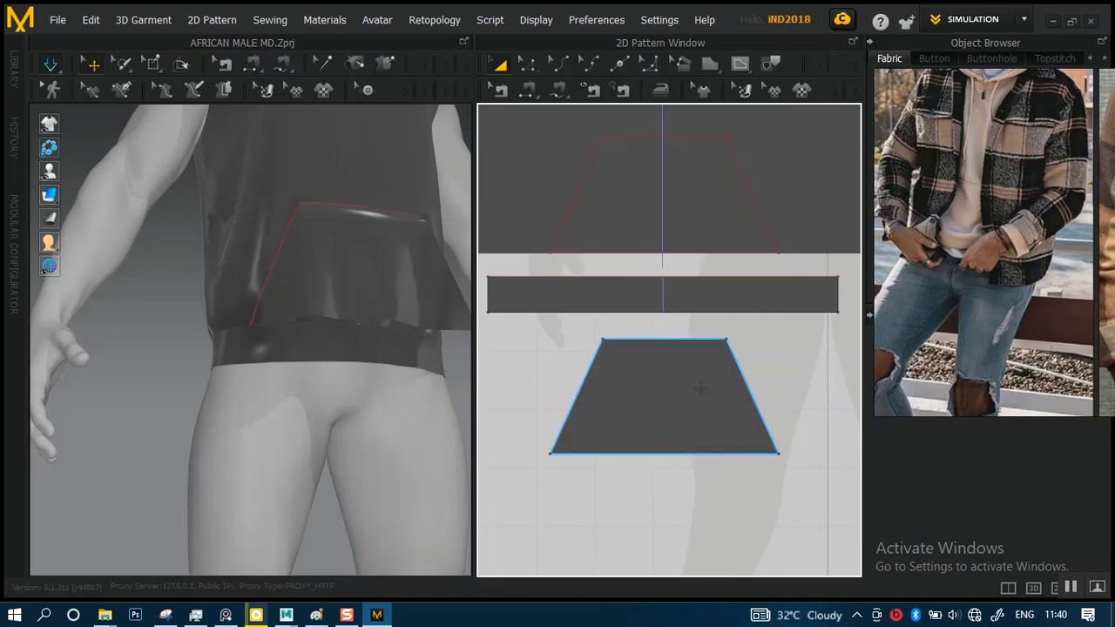
{"action": "scroll", "coordinate": [622, 316], "scroll_direction": "up", "scroll_amount": 3}
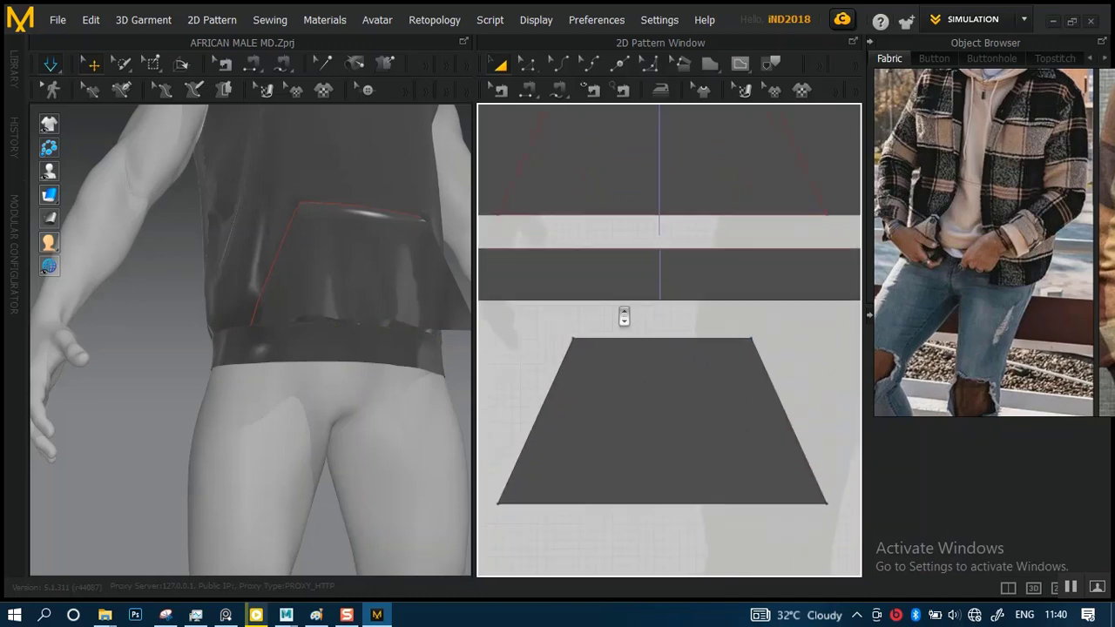
{"action": "scroll", "coordinate": [649, 307], "scroll_direction": "down", "scroll_amount": 3}
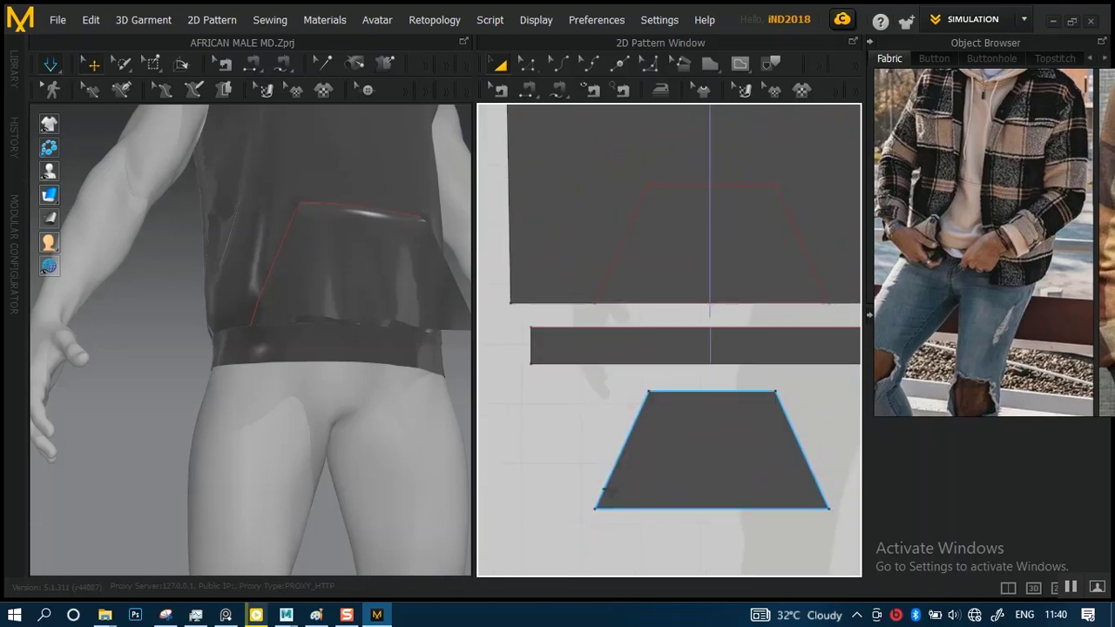
{"action": "left_click", "coordinate": [654, 321]}
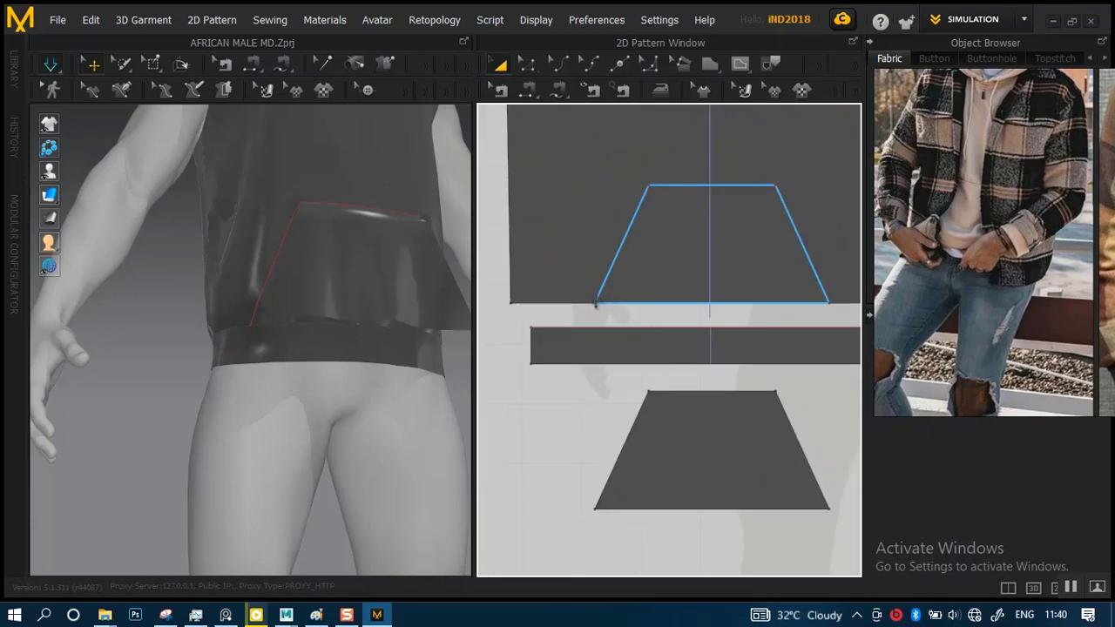
{"action": "left_click", "coordinate": [596, 304]}
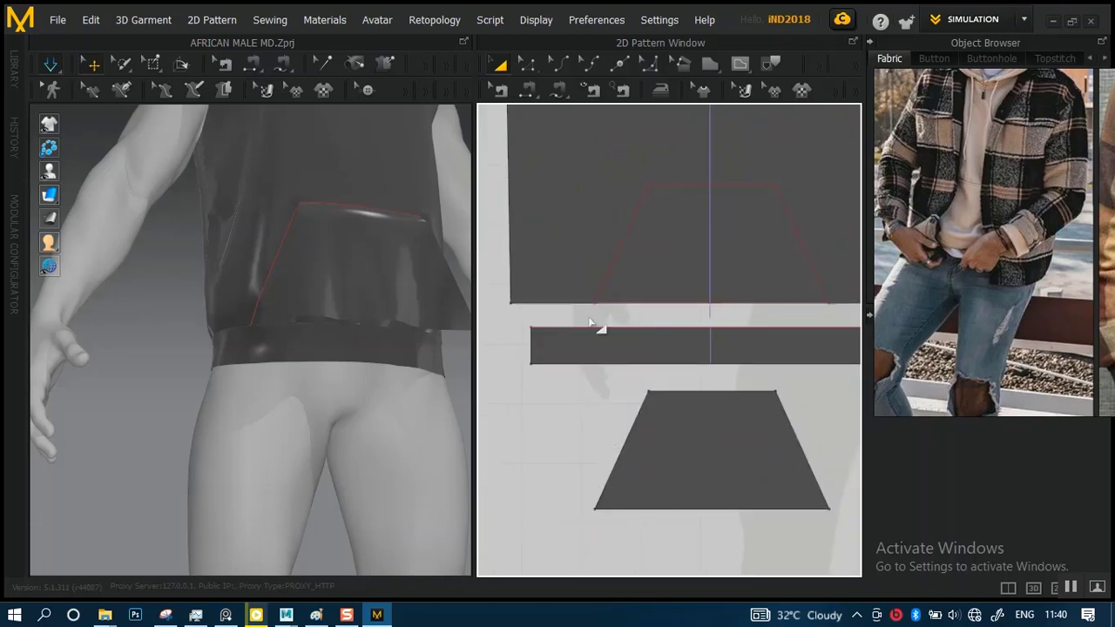
{"action": "middle_click_drag", "start_coordinate": [807, 346], "coordinate": [703, 348]}
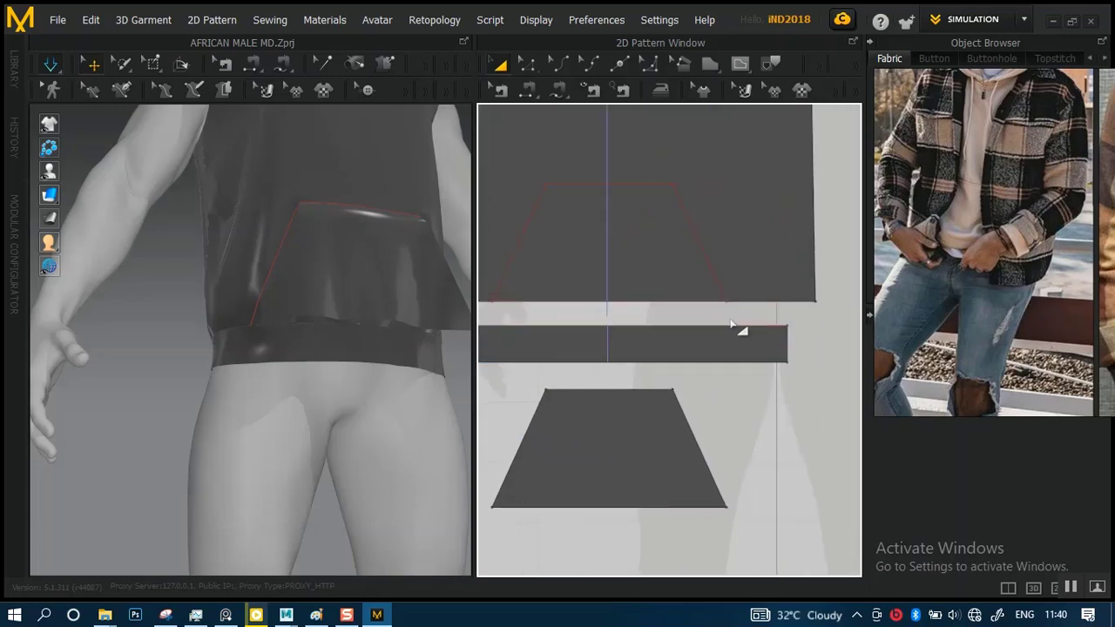
{"action": "left_click", "coordinate": [732, 326]}
{"action": "middle_click_drag", "start_coordinate": [709, 426], "coordinate": [752, 371]}
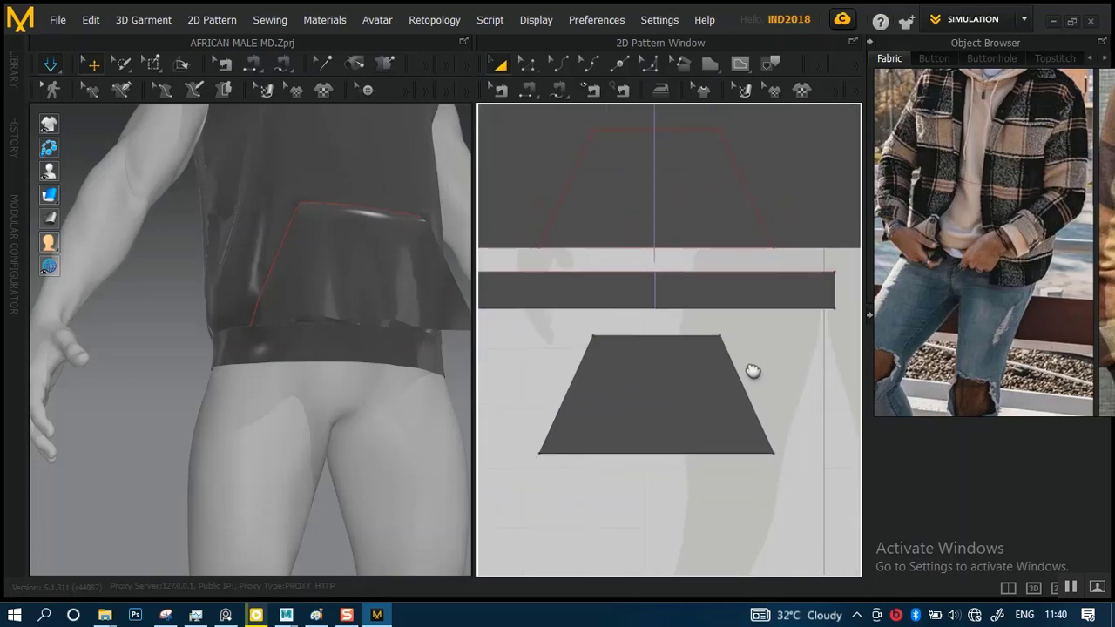
Free-sew the pocket piece's entire bottom edge to an equal length of the waistband's upper edge below the pocket outline, and reverse the crossed seam
{"action": "left_click", "coordinate": [560, 92]}
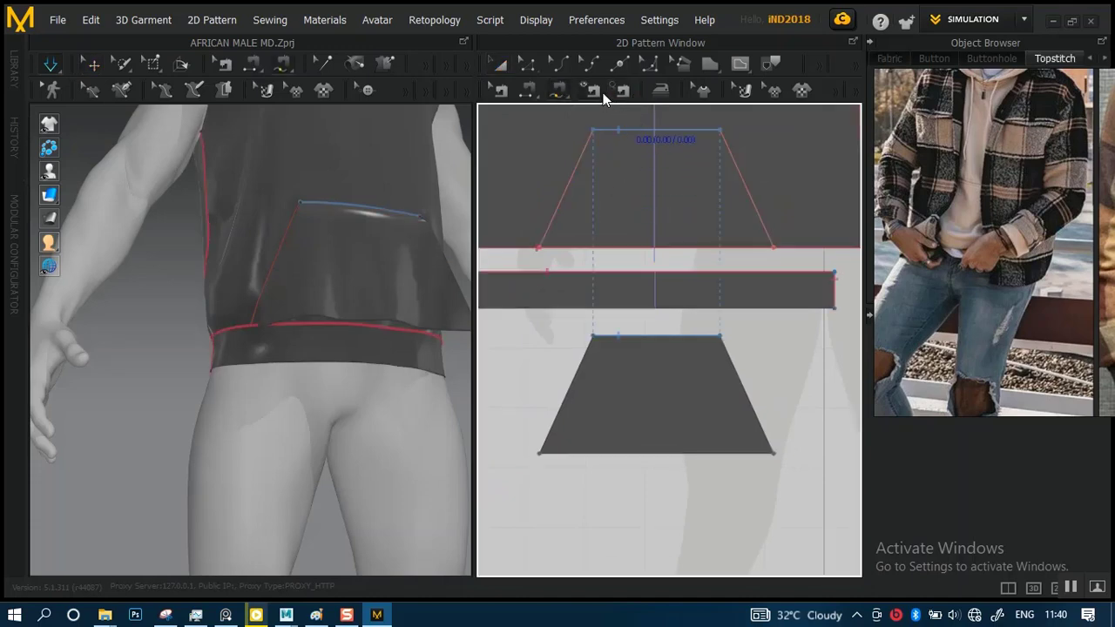
{"action": "left_click", "coordinate": [539, 453]}
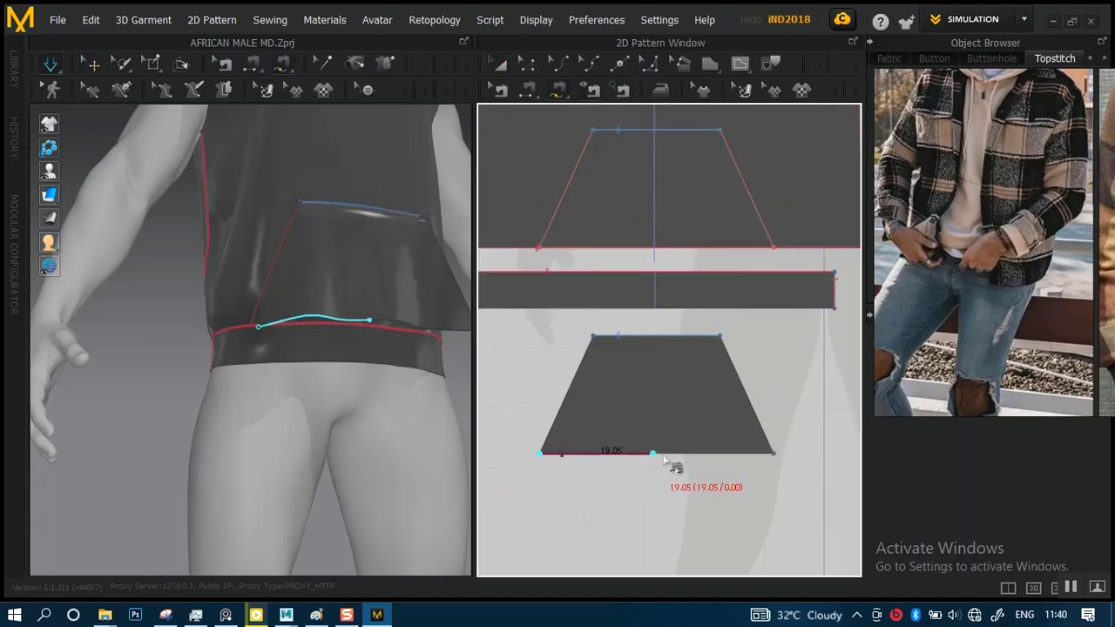
{"action": "left_click", "coordinate": [772, 454]}
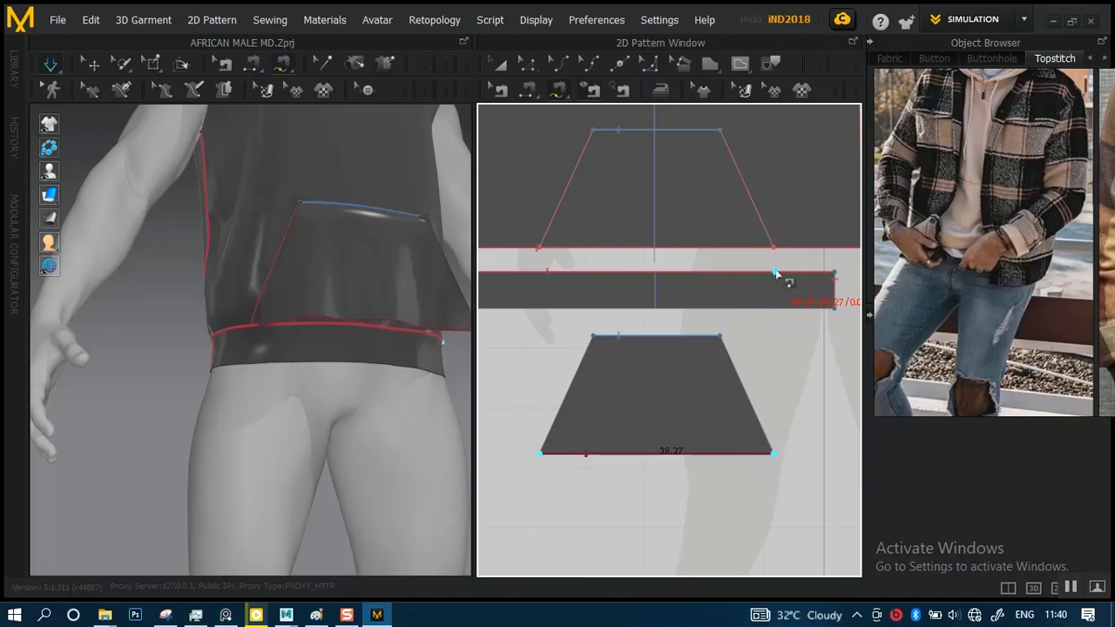
{"action": "left_click", "coordinate": [776, 274]}
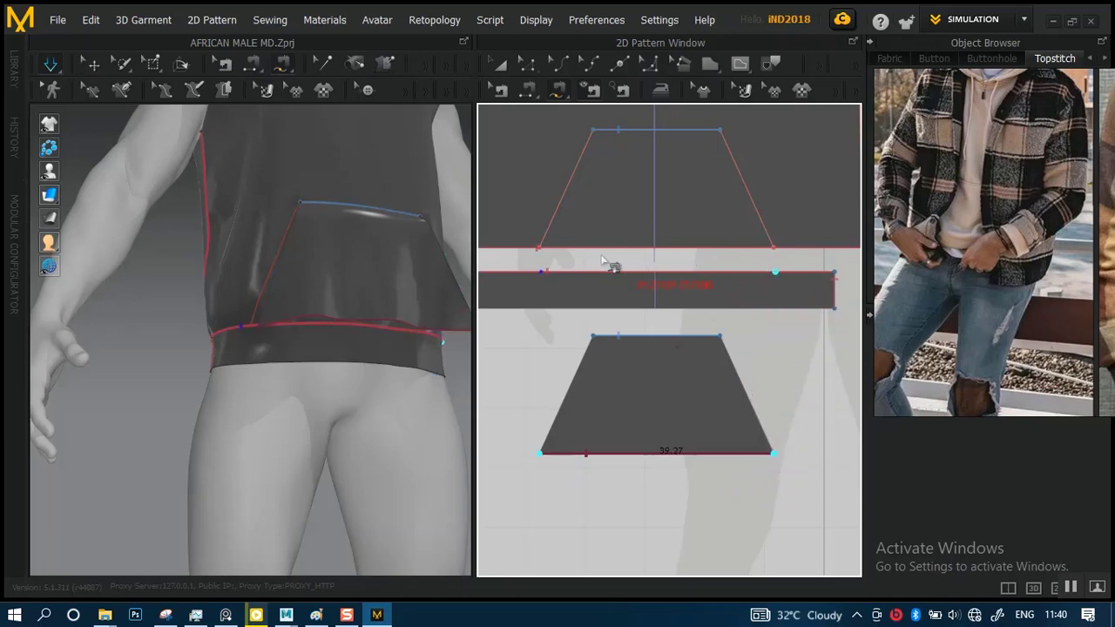
{"action": "left_click", "coordinate": [539, 273]}
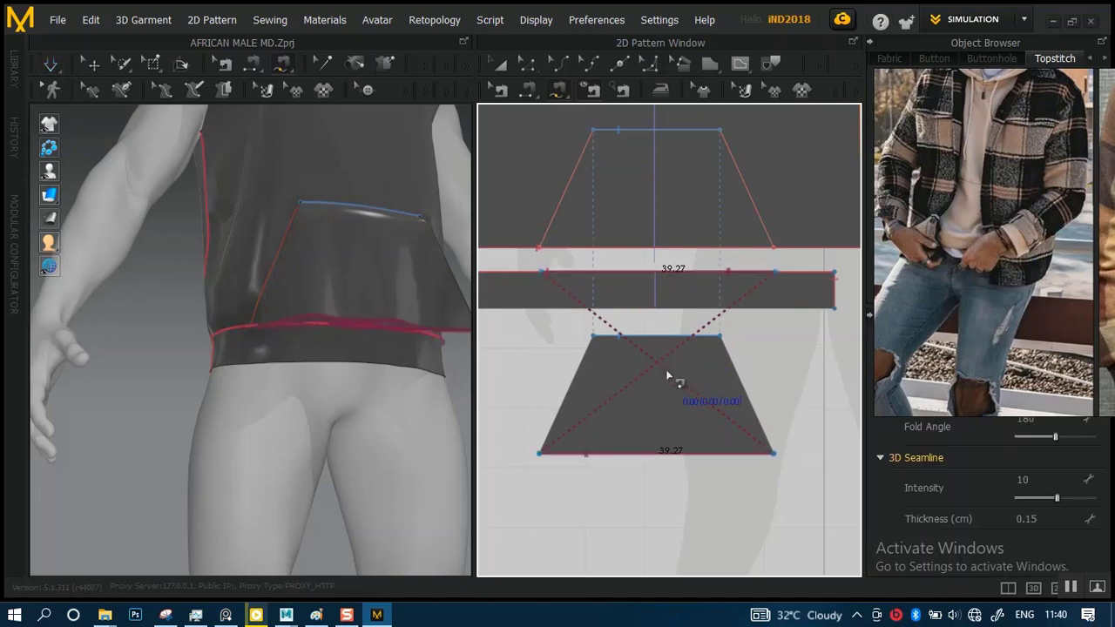
{"action": "right_click", "coordinate": [668, 455]}
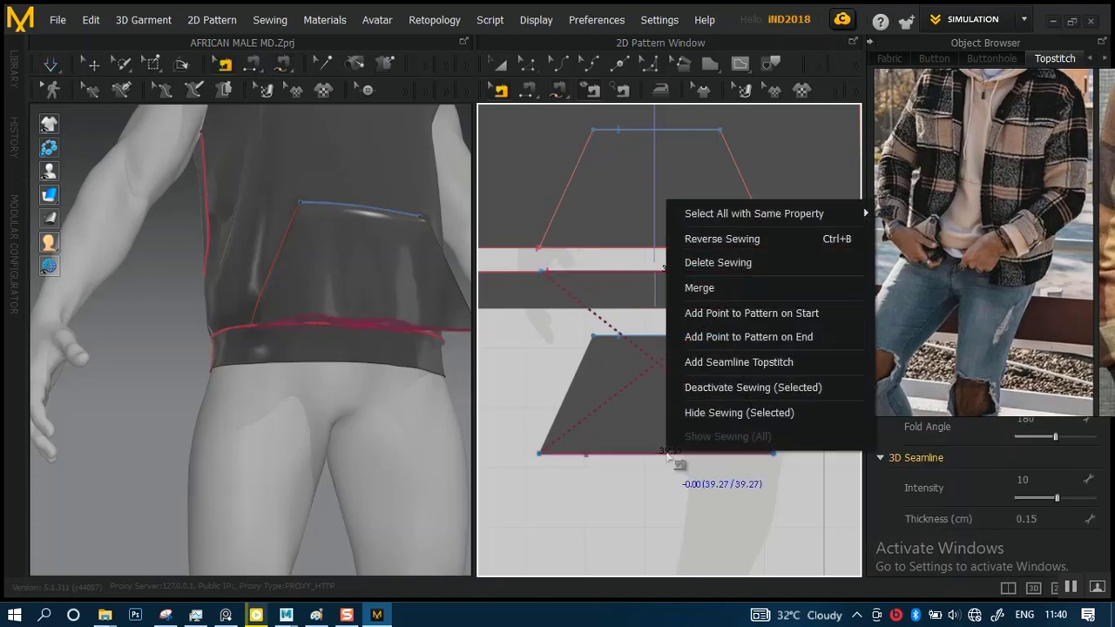
{"action": "left_click", "coordinate": [725, 240]}
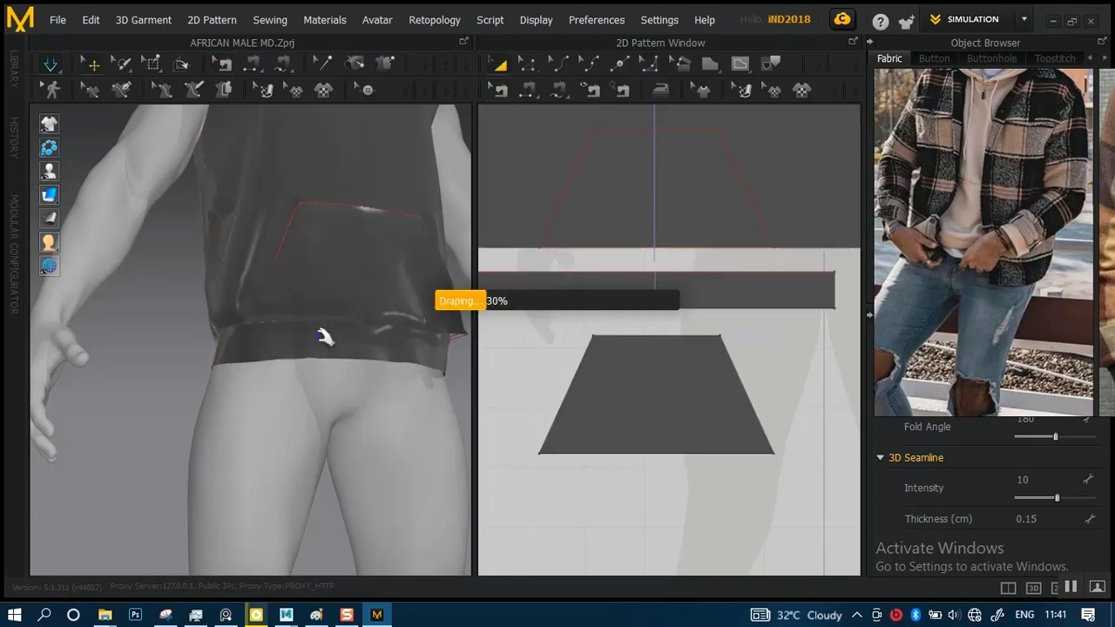
Simulate the garment and check how the pocket and waistband drape at the hem from the front and sides
{"action": "right_click_drag", "start_coordinate": [360, 352], "coordinate": [334, 319]}
{"action": "scroll", "coordinate": [370, 384], "scroll_direction": "up", "scroll_amount": 2}
{"action": "right_click_drag", "start_coordinate": [371, 384], "coordinate": [321, 270]}
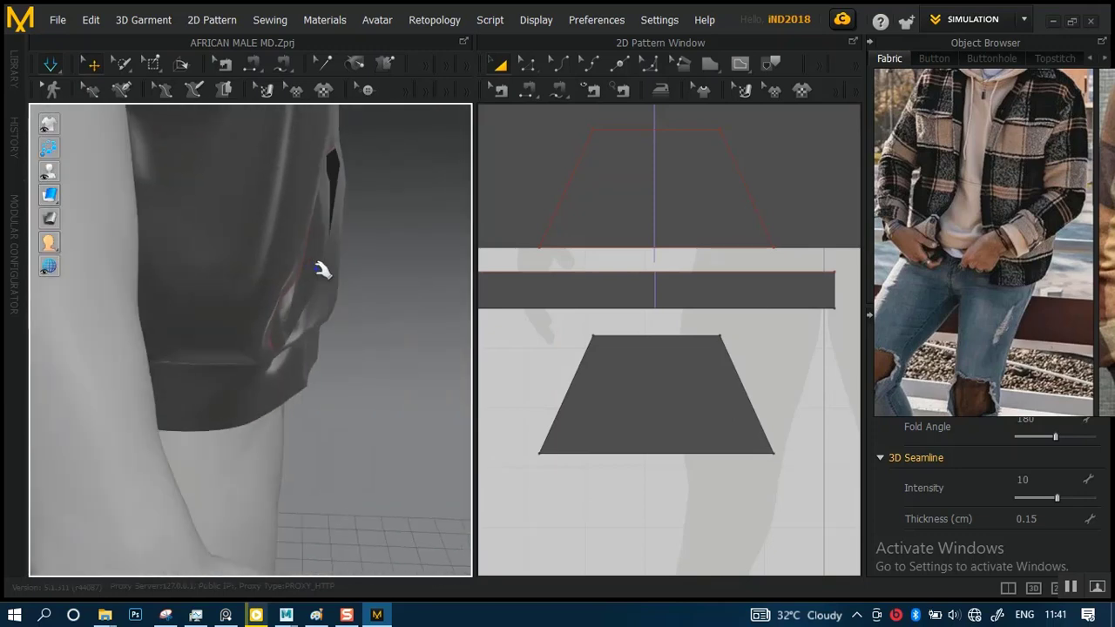
{"action": "left_click_drag", "start_coordinate": [322, 269], "coordinate": [348, 282]}
{"action": "right_click_drag", "start_coordinate": [388, 319], "coordinate": [339, 311]}
{"action": "scroll", "coordinate": [427, 302], "scroll_direction": "down", "scroll_amount": 2}
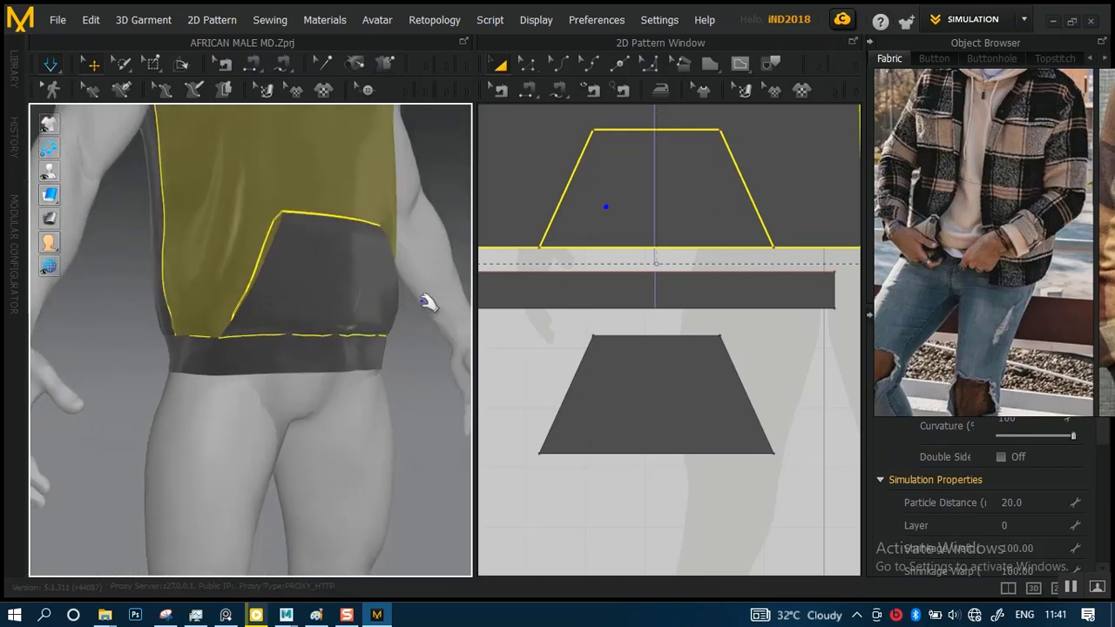
{"action": "right_click_drag", "start_coordinate": [327, 271], "coordinate": [223, 270]}
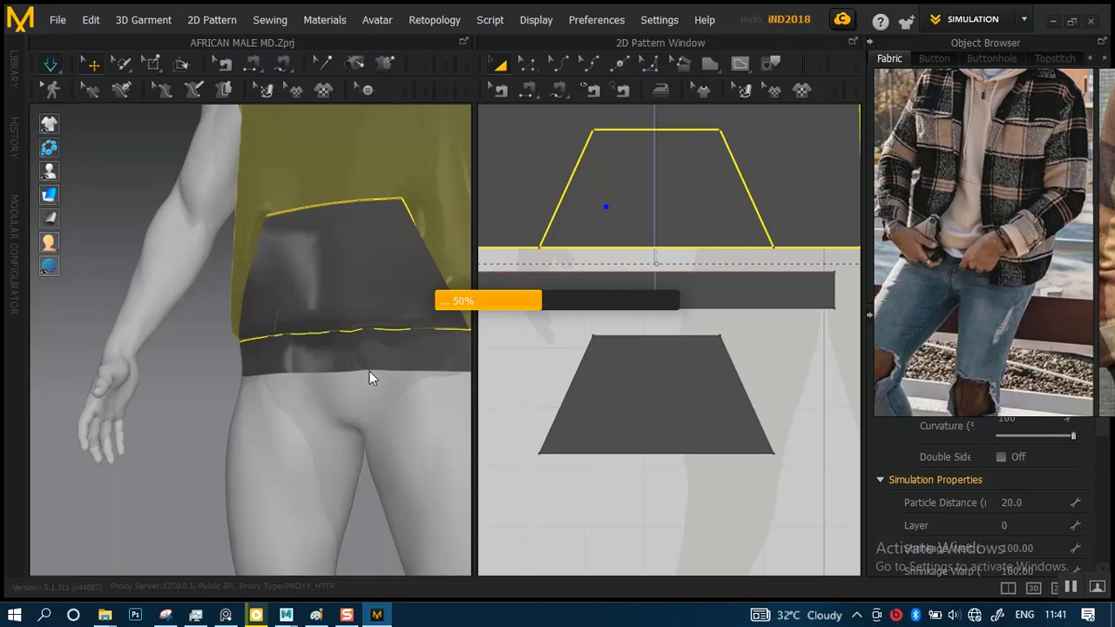
{"action": "right_click_drag", "start_coordinate": [368, 337], "coordinate": [349, 290]}
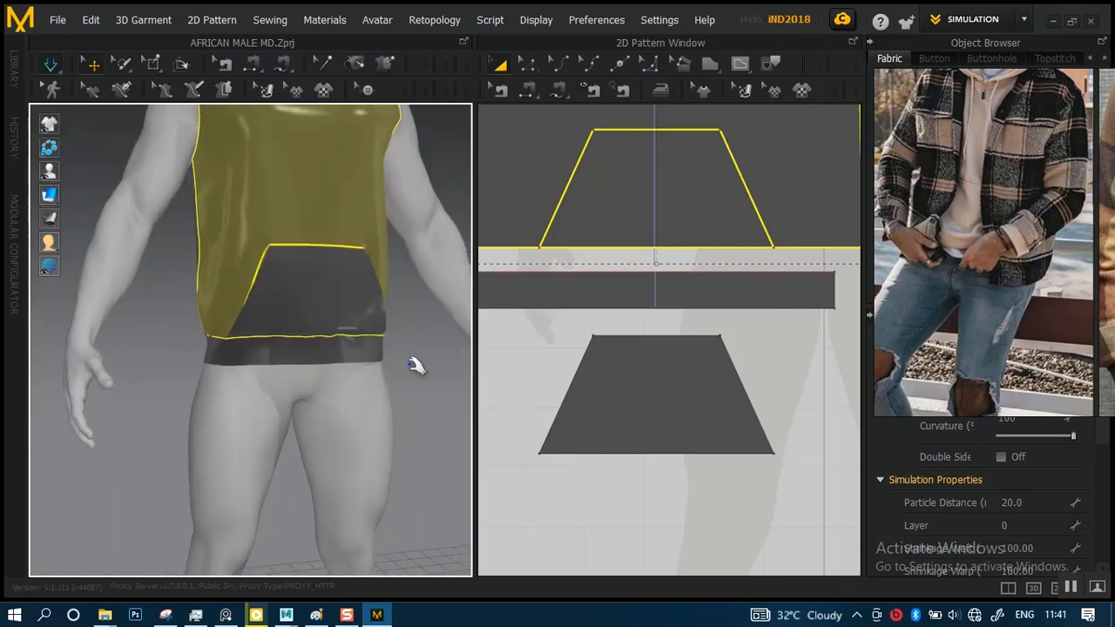
{"action": "left_click", "coordinate": [416, 366]}
Review the full garment on the avatar and compare it with the plaid-jacket hoodie reference image
{"action": "scroll", "coordinate": [398, 370], "scroll_direction": "down", "scroll_amount": 5}
{"action": "right_click_drag", "start_coordinate": [350, 343], "coordinate": [281, 453]}
{"action": "scroll", "coordinate": [294, 382], "scroll_direction": "up", "scroll_amount": 5}
{"action": "right_click_drag", "start_coordinate": [294, 382], "coordinate": [328, 363]}
{"action": "scroll", "coordinate": [331, 355], "scroll_direction": "down", "scroll_amount": 4}
{"action": "right_click_drag", "start_coordinate": [336, 311], "coordinate": [284, 298]}
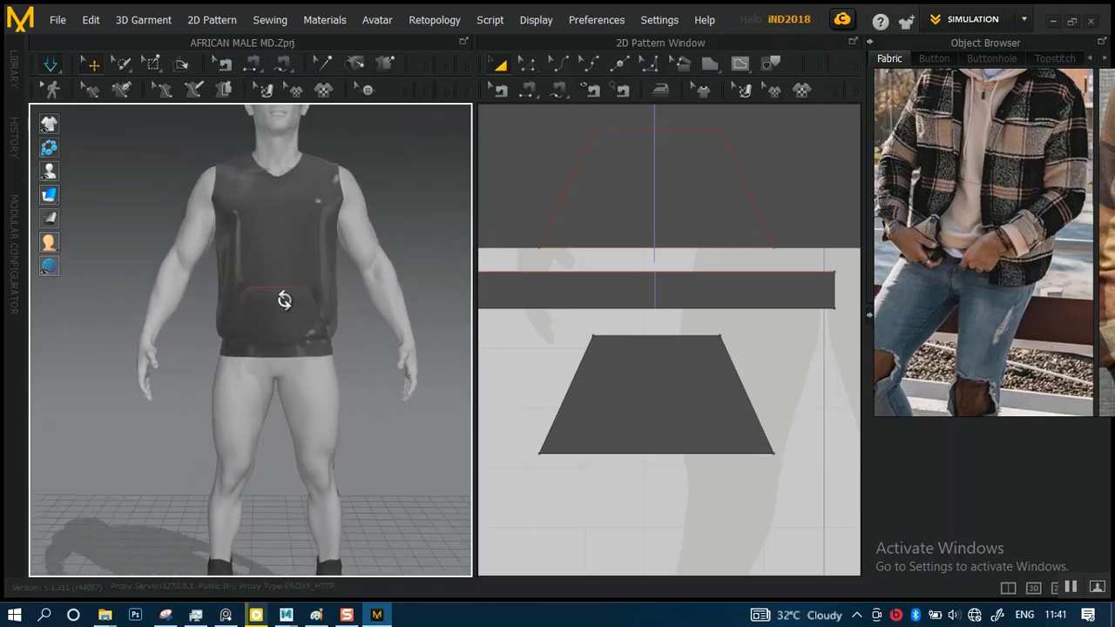
{"action": "middle_click_drag", "start_coordinate": [284, 298], "coordinate": [319, 383]}
{"action": "scroll", "coordinate": [313, 391], "scroll_direction": "up", "scroll_amount": 3}
{"action": "scroll", "coordinate": [314, 343], "scroll_direction": "down", "scroll_amount": 3}
{"action": "scroll", "coordinate": [979, 231], "scroll_direction": "down", "scroll_amount": 3}
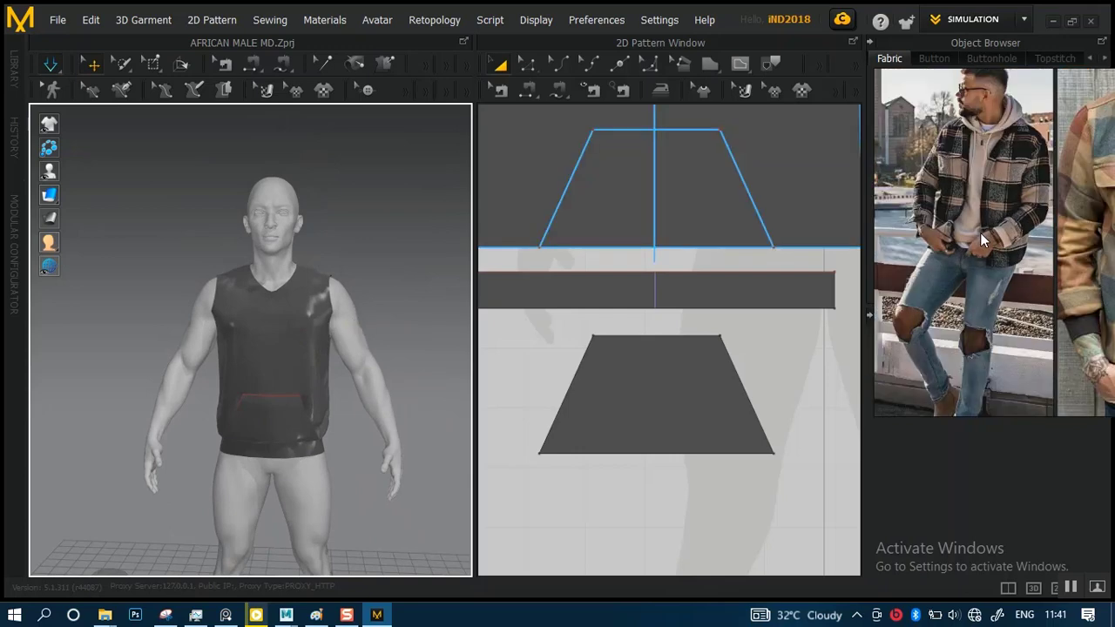
{"action": "middle_click_drag", "start_coordinate": [1000, 248], "coordinate": [983, 199]}
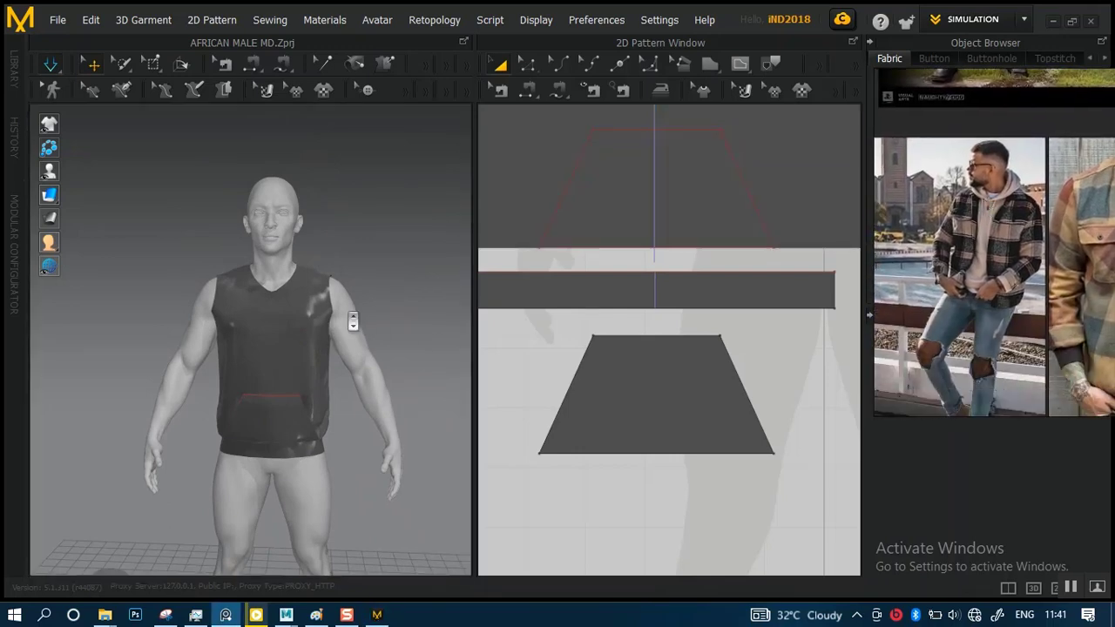